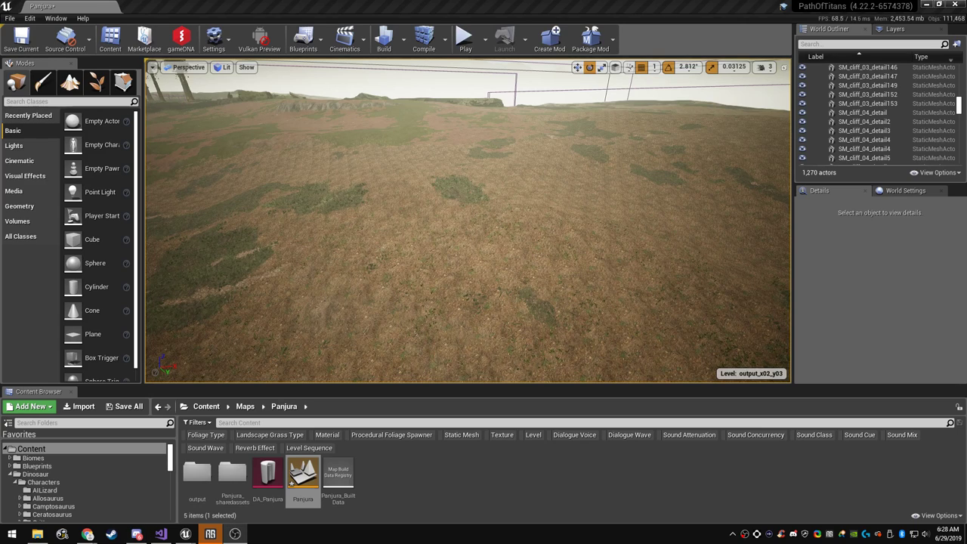
Select the mossy end piece of the cliff ridge and locate its M_cliff_4_detail_PineMoss material in the project content
mouse_move(302, 385)
mouse_down()
mouse_move(303, 417)
mouse_move(302, 377)
mouse_up()
right_drag(454, 241, 545, 257)
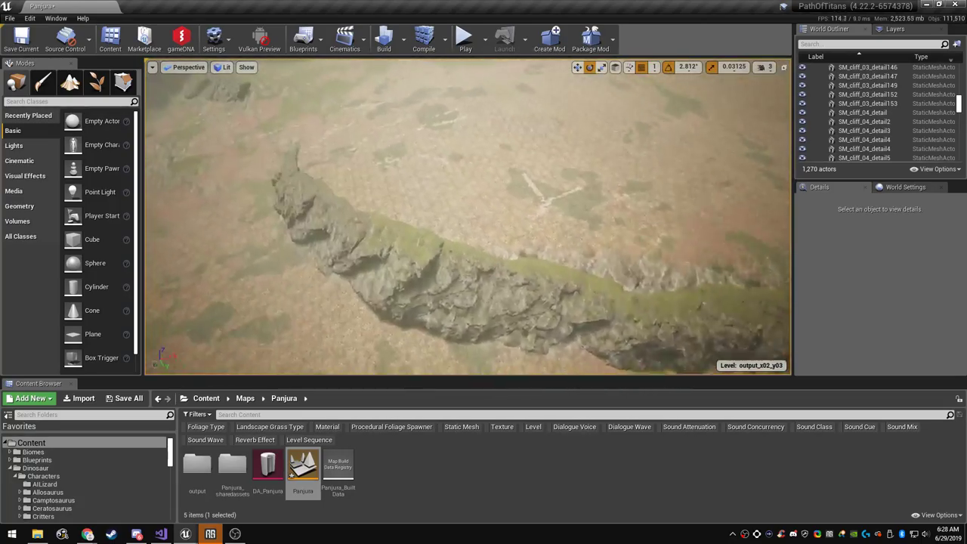
click(325, 236)
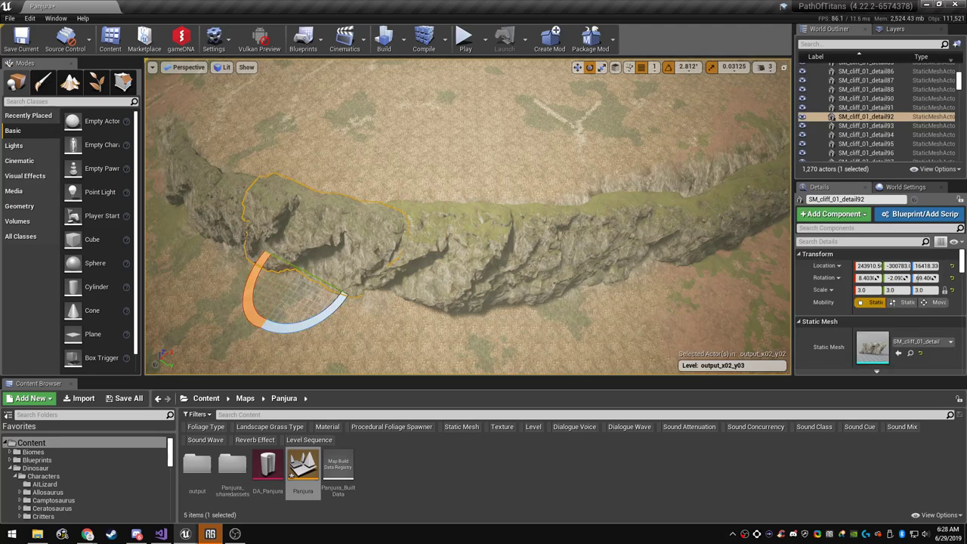
scroll(911, 354, down, 3)
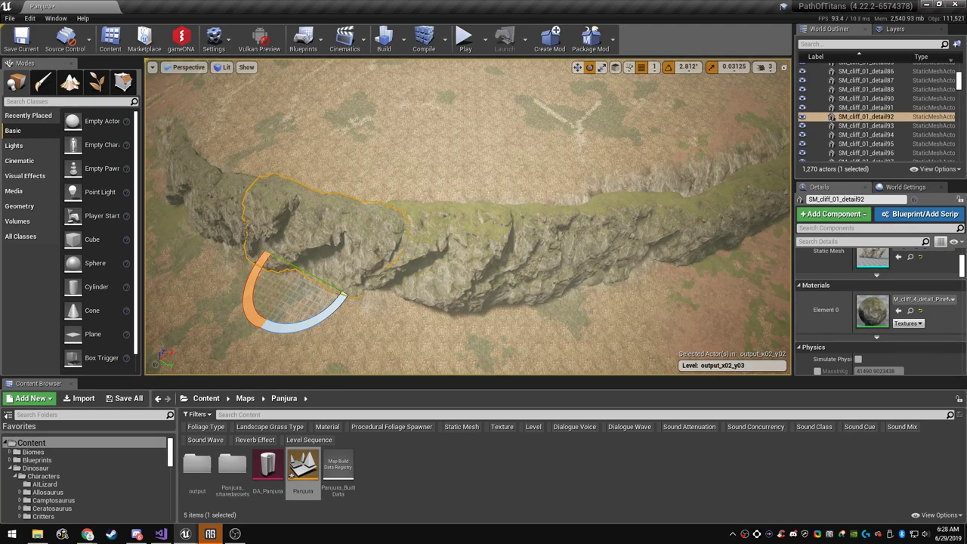
click(910, 310)
right_drag(575, 249, 665, 204)
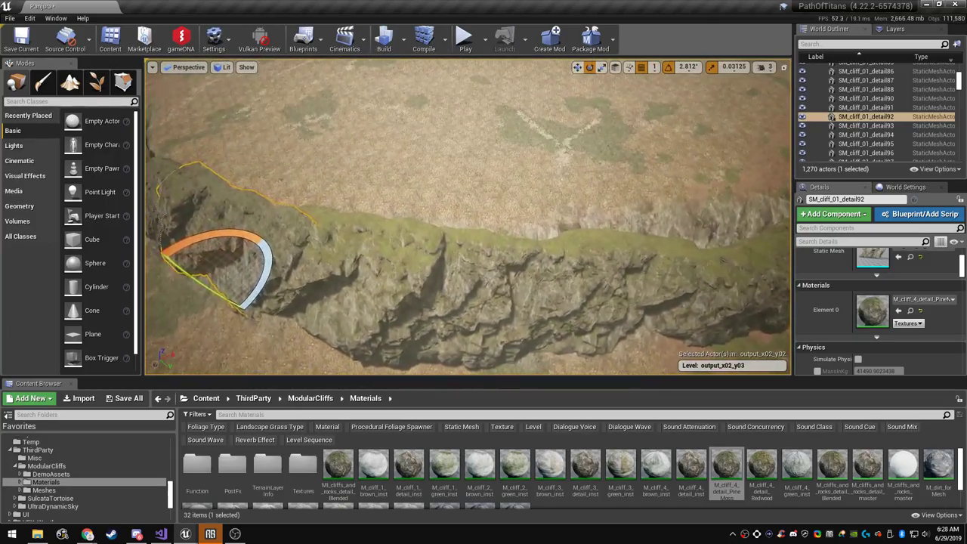
Assign the M_cliff_4_detail_PineMoss material to the neighbouring cliff meshes along the ridge, leaving nothing selected
click(333, 276)
ctrl+click(480, 283)
ctrl+click(613, 272)
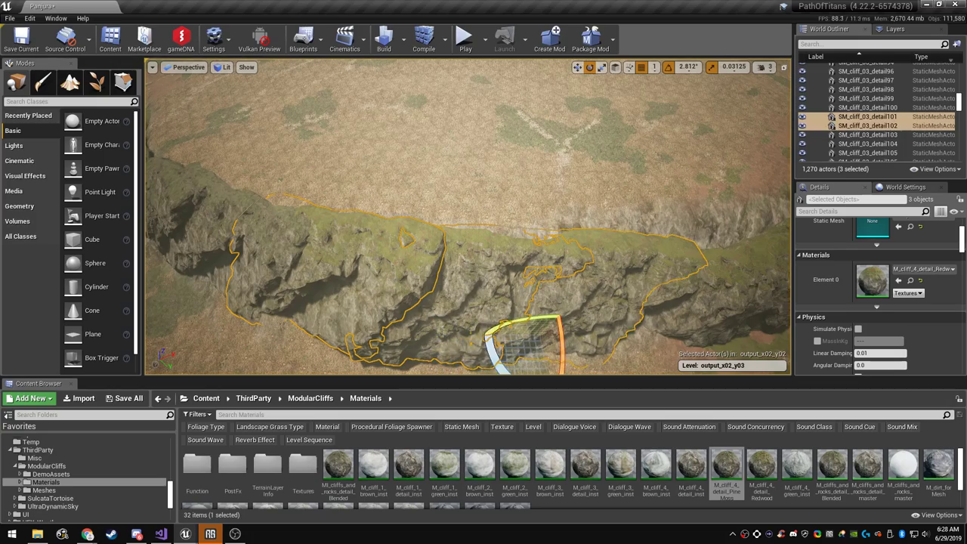
ctrl+click(737, 276)
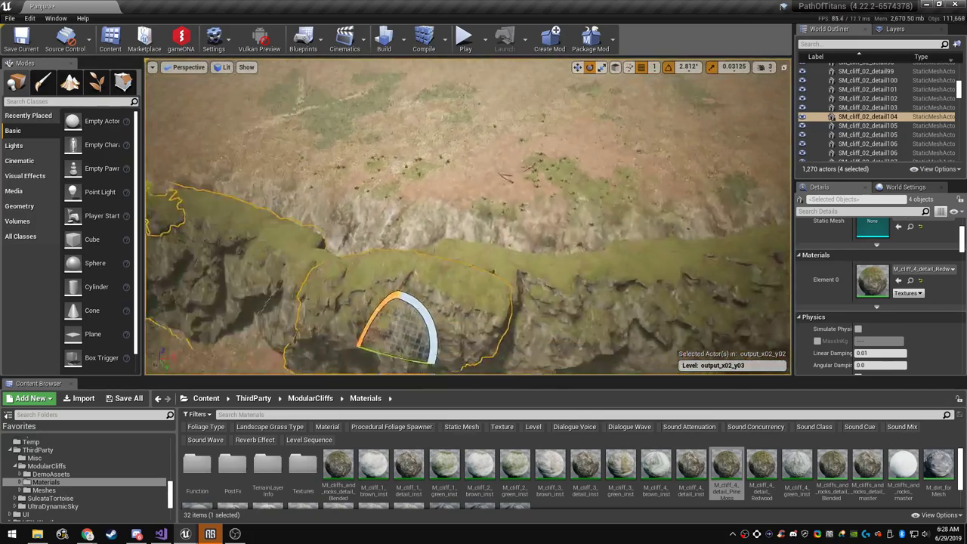
ctrl+click(483, 276)
ctrl+click(616, 276)
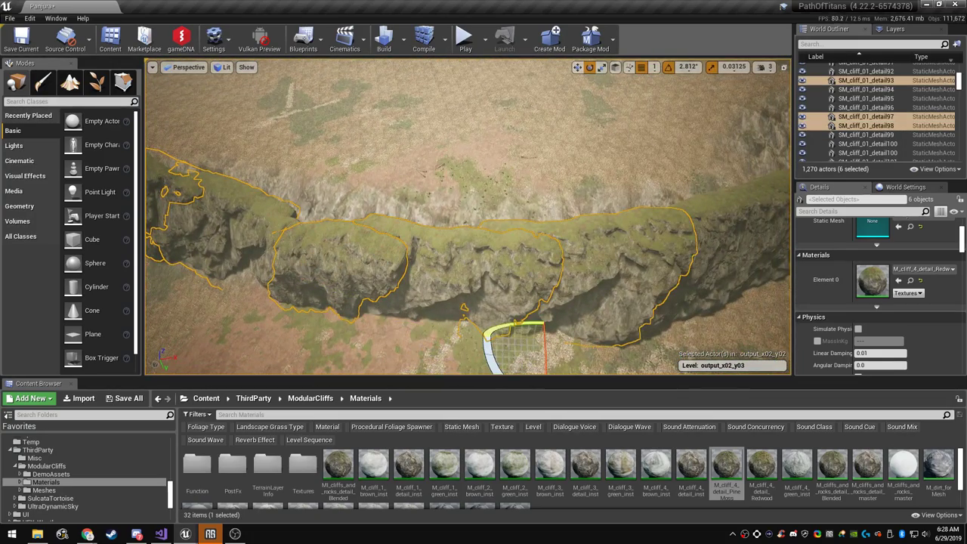
ctrl+click(729, 261)
right_drag(729, 261, 673, 254)
ctrl+click(594, 242)
click(899, 280)
key(Escape)
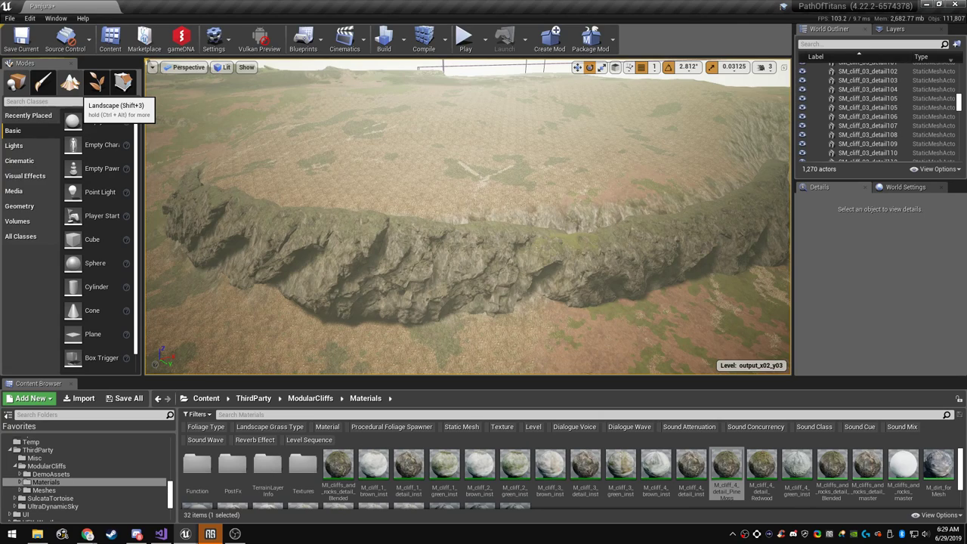
Switch to landscape painting and choose PineFerns as the target layer
click(69, 83)
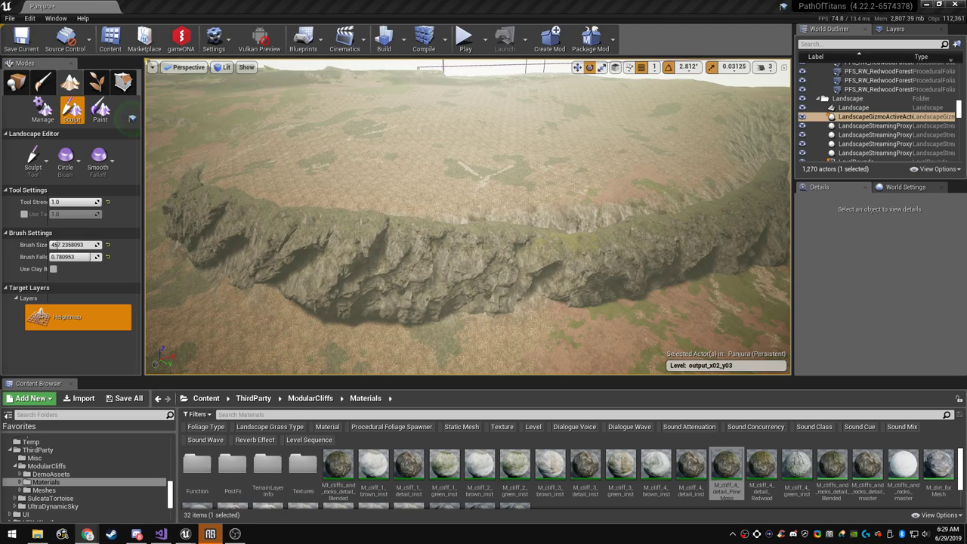
key(XF86AudioLowerVolume)
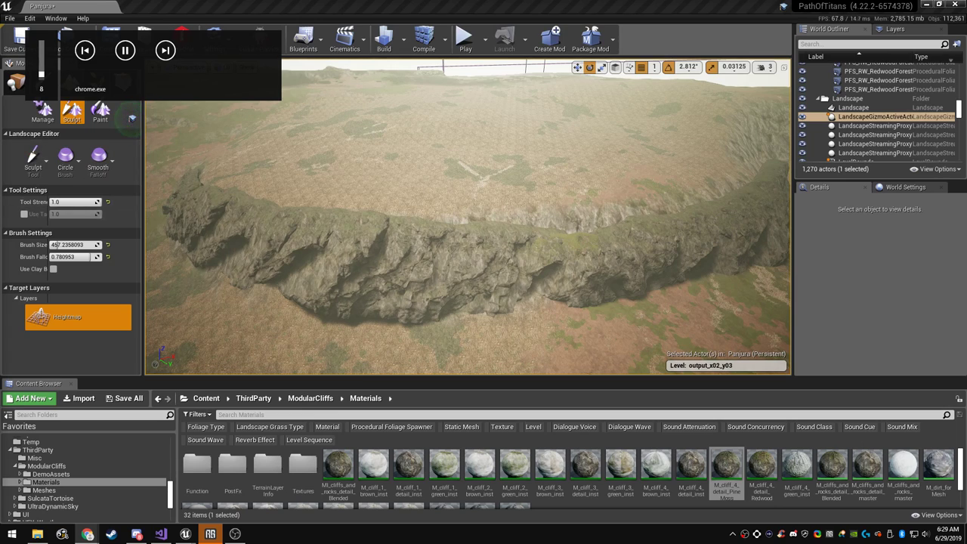
mouse_move(454, 227)
right_down()
mouse_move(521, 227)
mouse_move(476, 228)
right_up()
key(w)
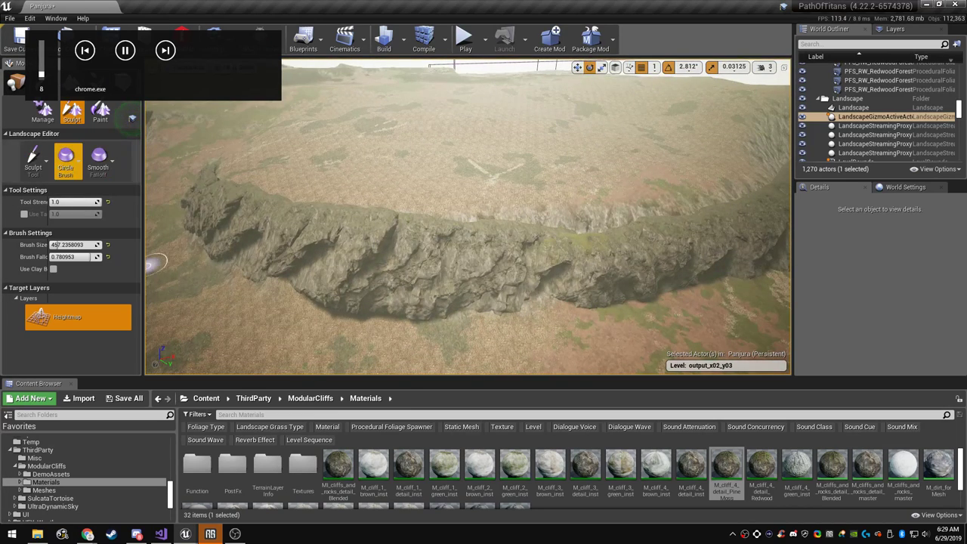
click(100, 112)
scroll(83, 322, down, 2)
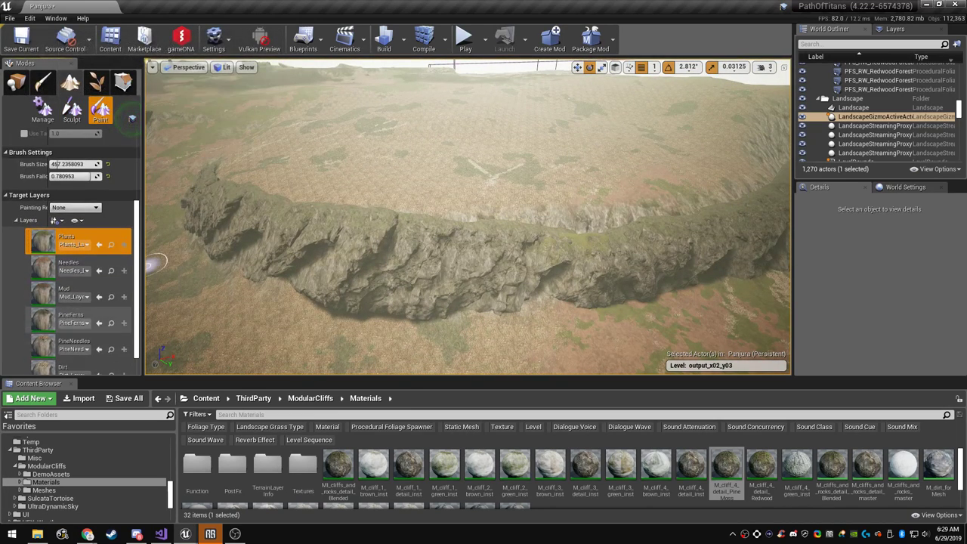
click(81, 321)
right_drag(330, 240, 321, 264)
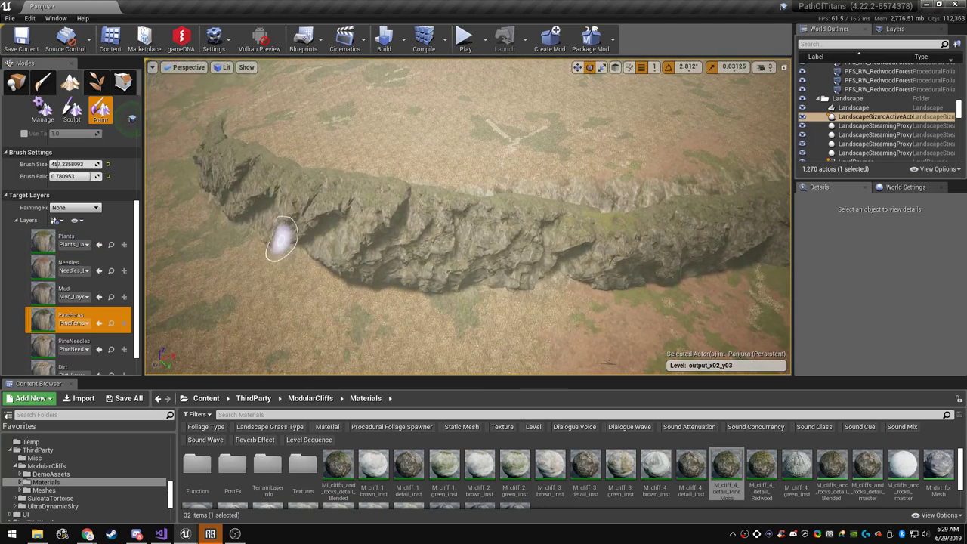
Change the paint brush to Alpha and lower the tool strength to 0.552381
scroll(61, 166, up, 3)
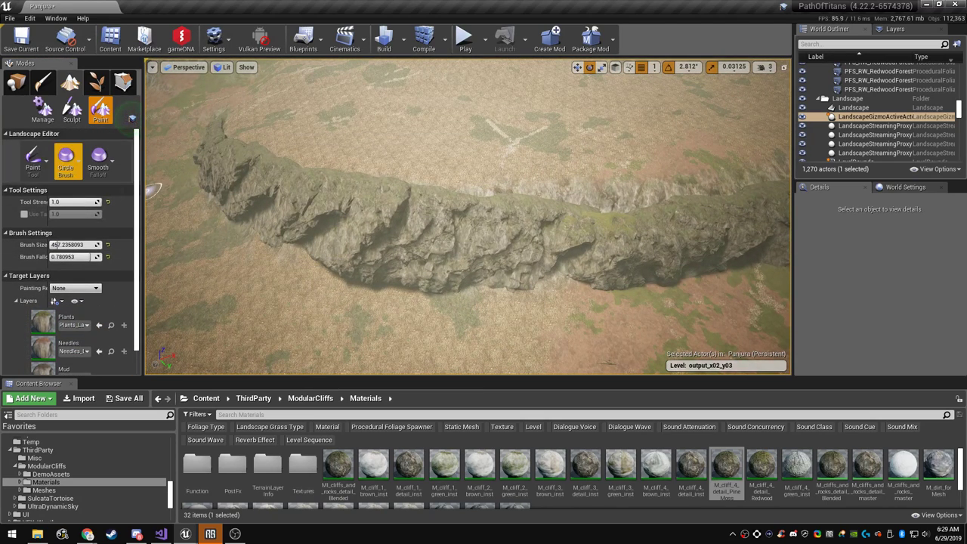
click(67, 162)
click(72, 235)
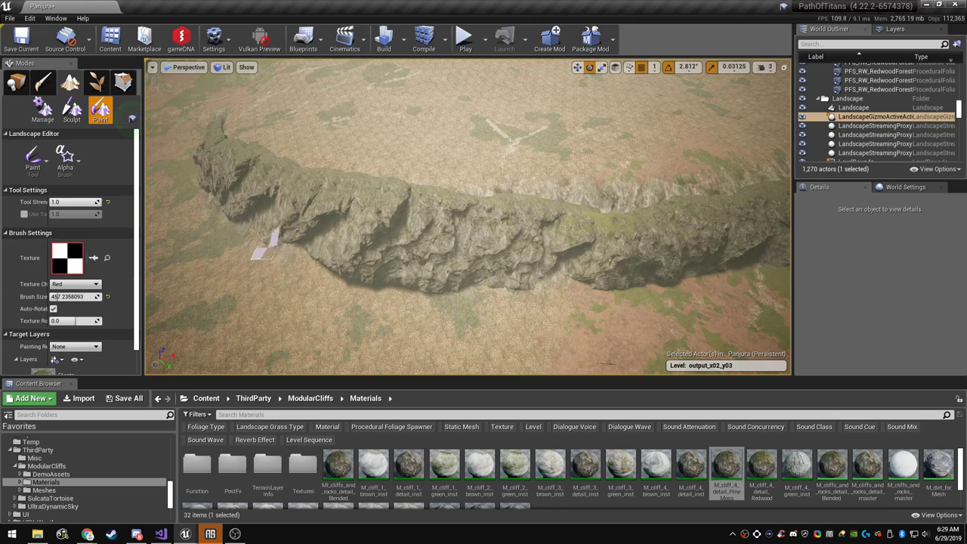
drag(80, 201, 55, 202)
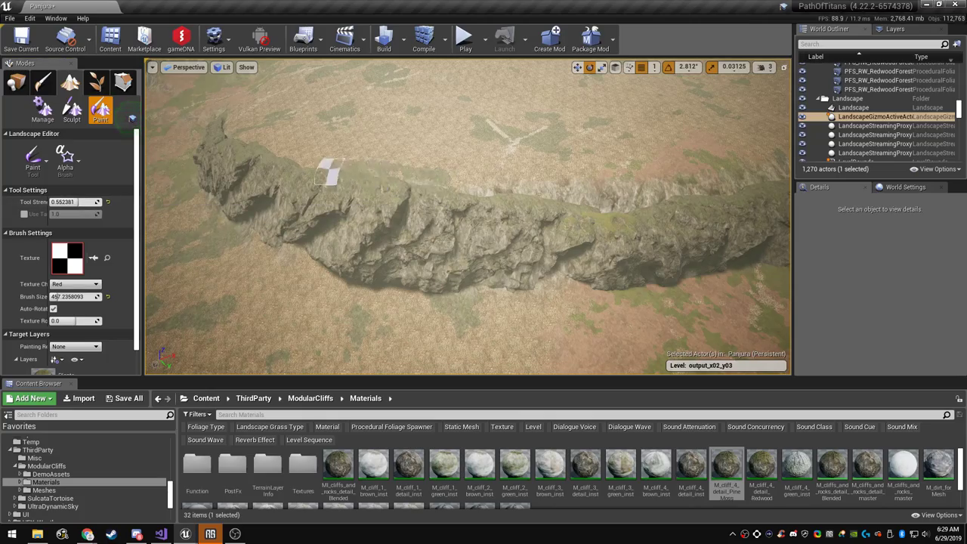
Paint the PineFerns layer on the ground along the base and back of the cliff ridge in a fullscreen viewport
mouse_move(385, 207)
right_down()
mouse_move(415, 233)
mouse_move(388, 210)
mouse_move(343, 203)
mouse_move(492, 270)
right_up()
key(F11)
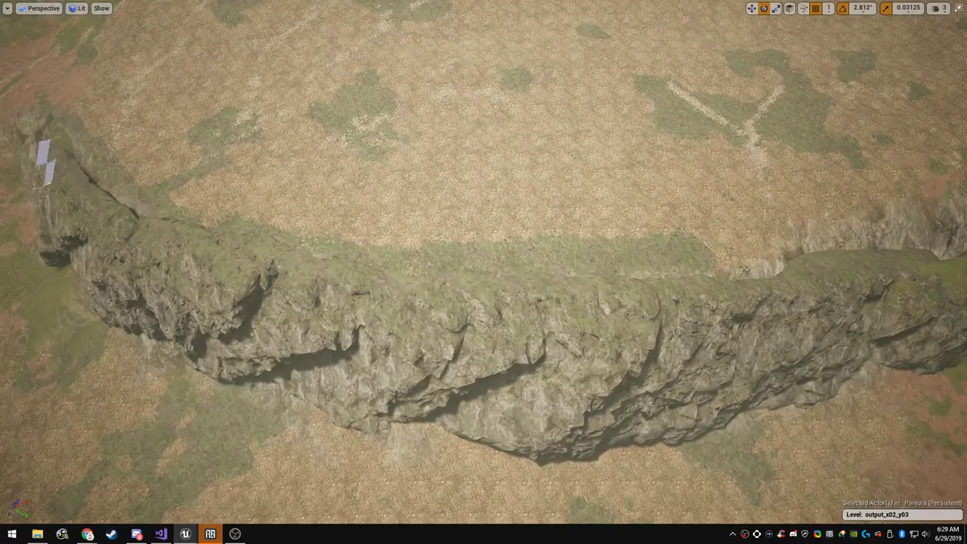
mouse_move(198, 364)
mouse_down()
mouse_move(414, 439)
mouse_move(693, 446)
mouse_move(873, 405)
mouse_move(909, 370)
mouse_up()
key(w)
right_drag(909, 369, 666, 391)
mouse_move(521, 404)
mouse_down()
mouse_move(698, 386)
mouse_move(809, 332)
mouse_up()
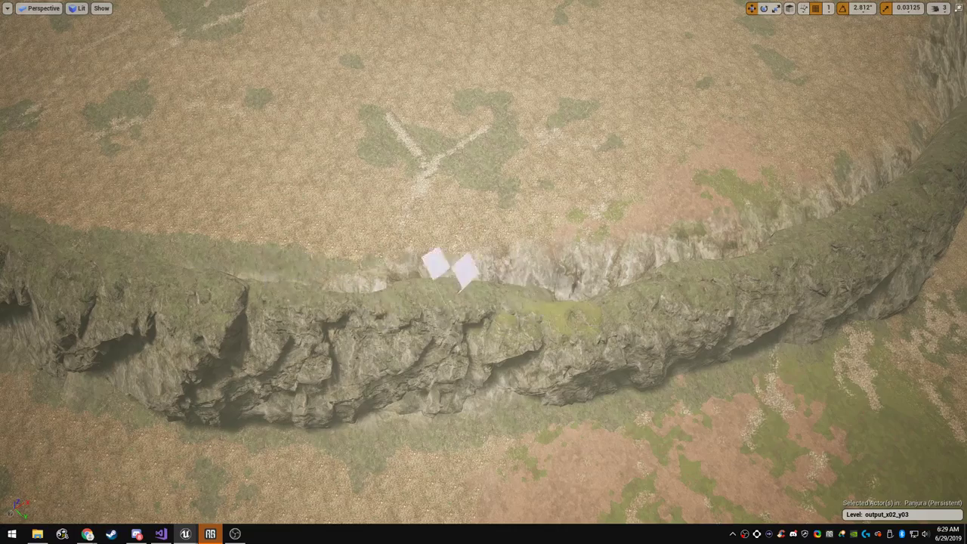
mouse_move(523, 274)
right_down()
mouse_move(412, 271)
mouse_move(558, 281)
right_up()
right_drag(324, 332, 236, 332)
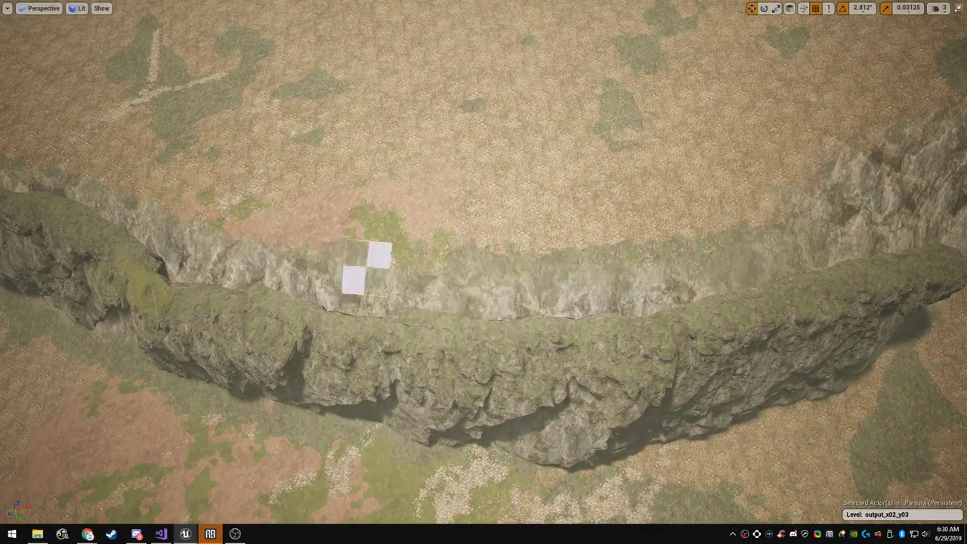
Examine the painted ground and the gap between the terrain and the cliff meshes from several angles
right_drag(285, 242, 181, 215)
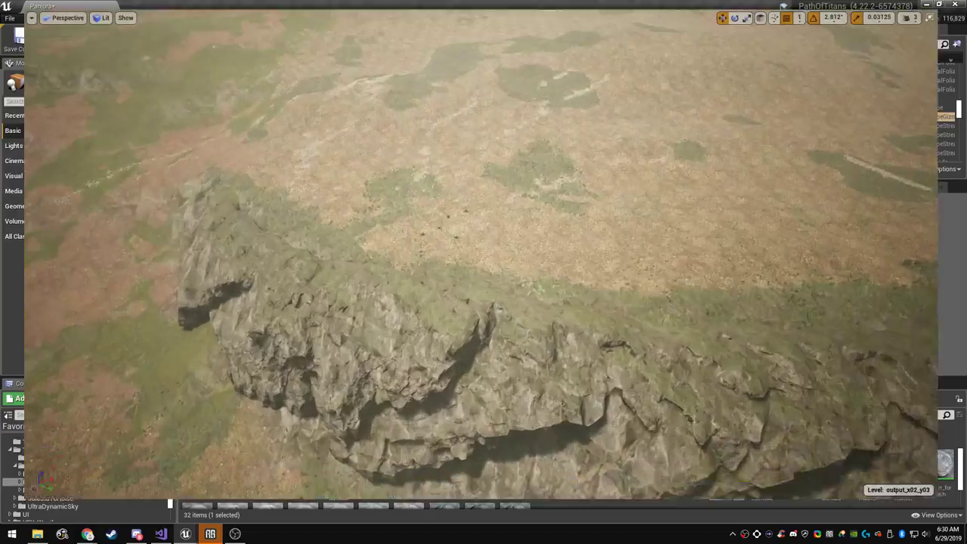
right_drag(484, 272, 370, 291)
key(w)
key(w)
key(s)
key(w)
key(F11)
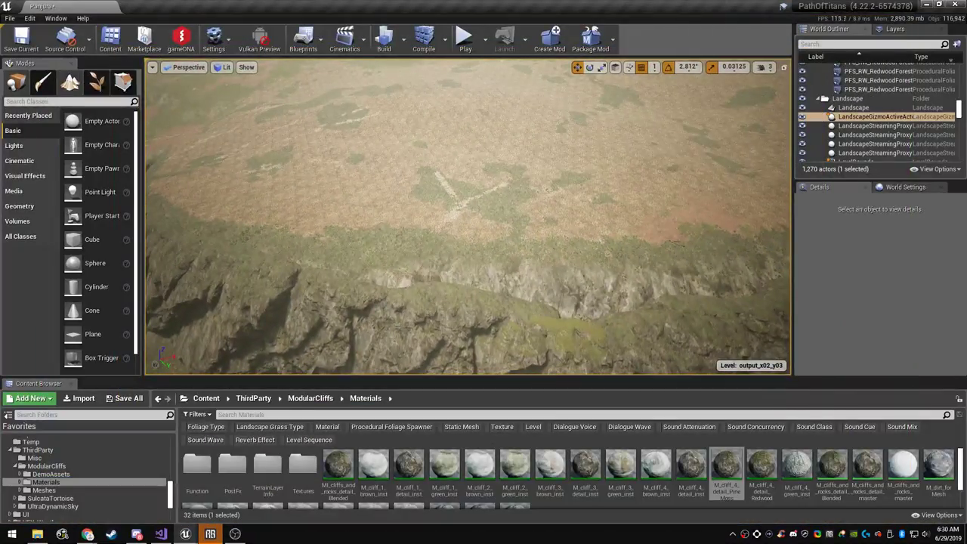
Switch the landscape editing to sculpting with the Flatten tool and a circular brush
click(69, 82)
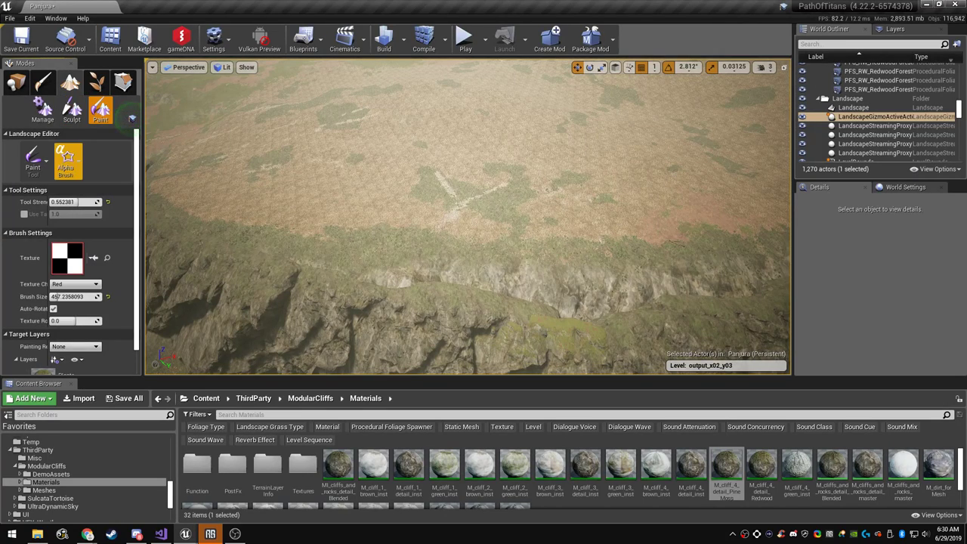
click(71, 111)
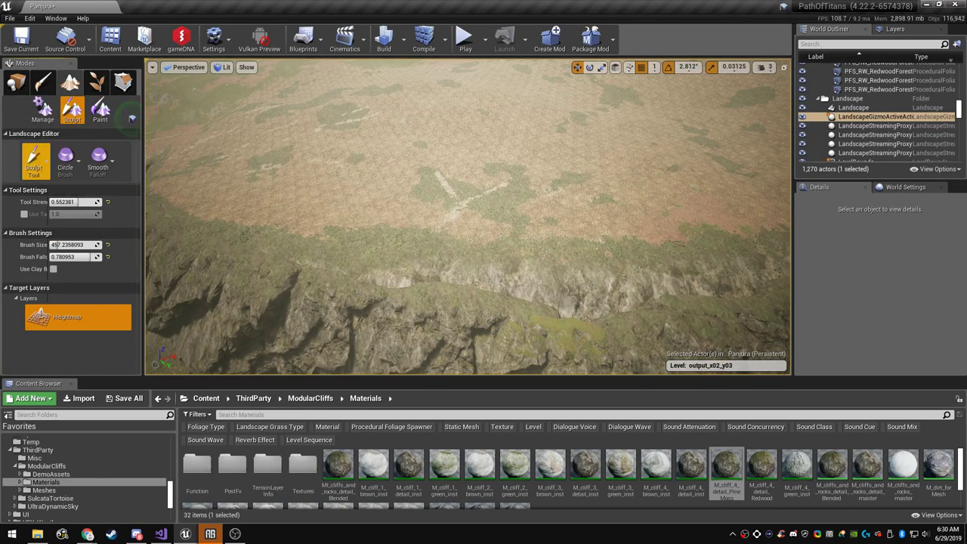
click(34, 158)
click(72, 240)
right_drag(460, 236, 446, 251)
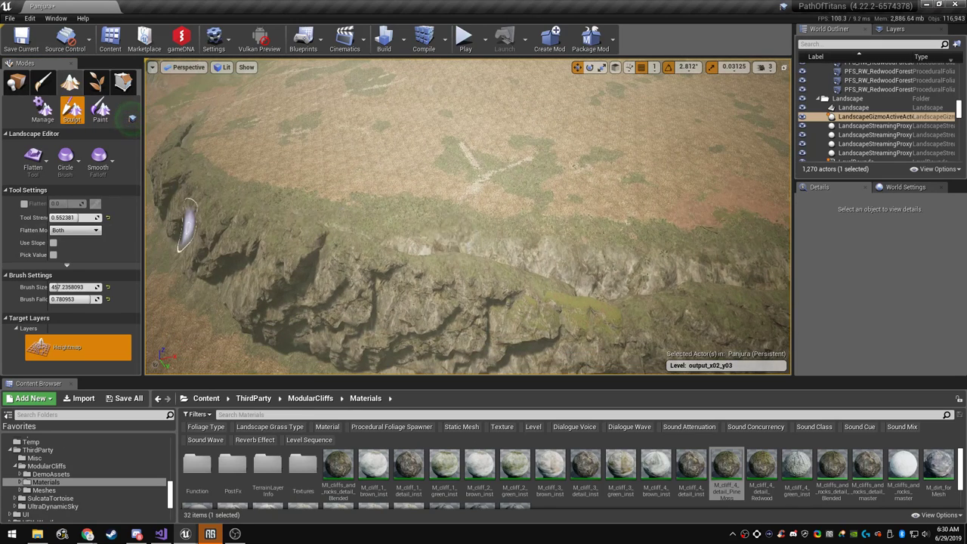
key(XF86AudioLowerVolume)
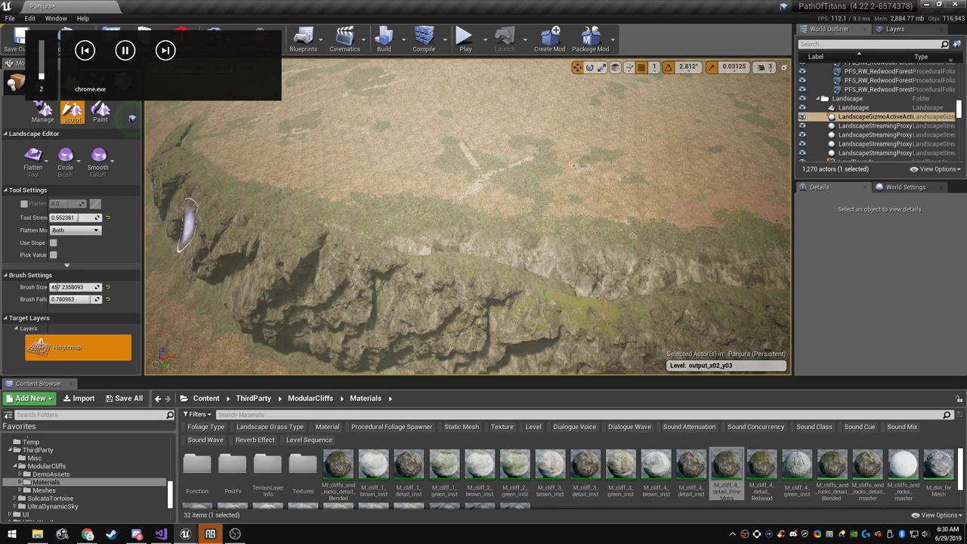
right_drag(377, 263, 409, 278)
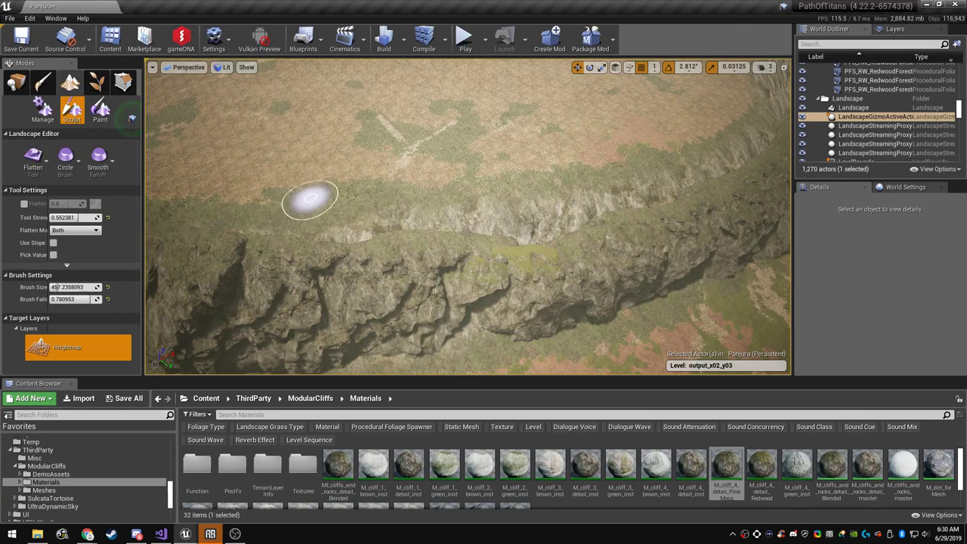
Enlarge the Flatten brush to a size of 581 over the ground behind the cliff edge
mouse_move(319, 204)
right_down()
mouse_move(332, 213)
mouse_move(319, 202)
right_up()
key(bracketright)
key(bracketright)
key(bracketright)
key(bracketright)
key(bracketright)
key(bracketright)
key(bracketright)
key(bracketright)
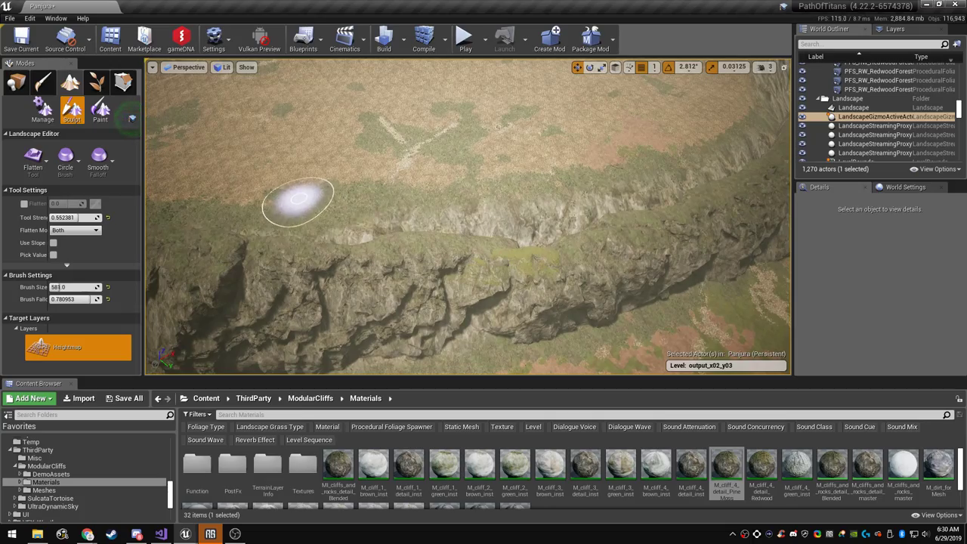
Try to flatten the ground behind the cliff ridge, and undo the last sculpt stroke
right_drag(239, 204, 234, 215)
key(F11)
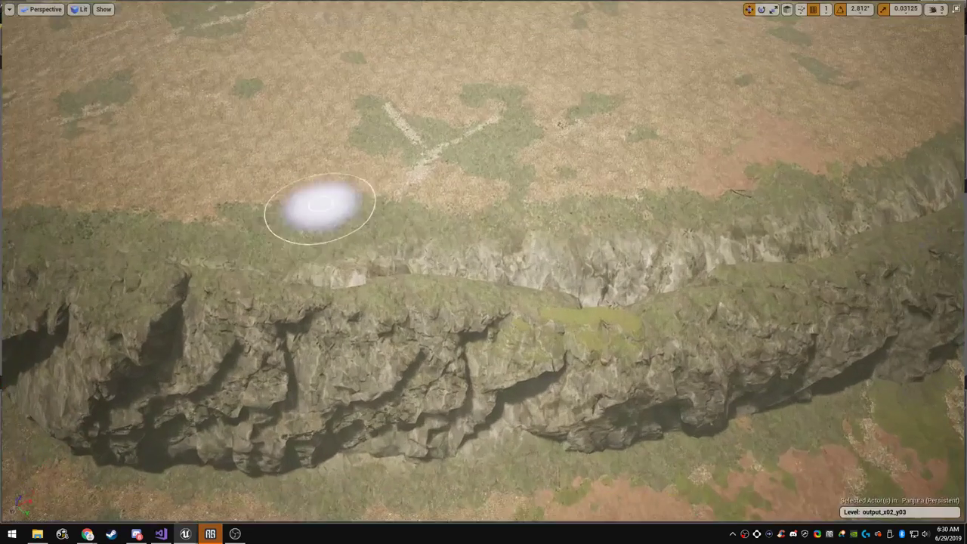
mouse_move(439, 259)
right_down()
mouse_move(478, 291)
mouse_move(492, 279)
mouse_move(521, 281)
mouse_move(453, 278)
right_up()
key(w)
key(ctrl+z)
Flatten the ground behind the middle of the cliff ridge with a brush size of 672
key(F11)
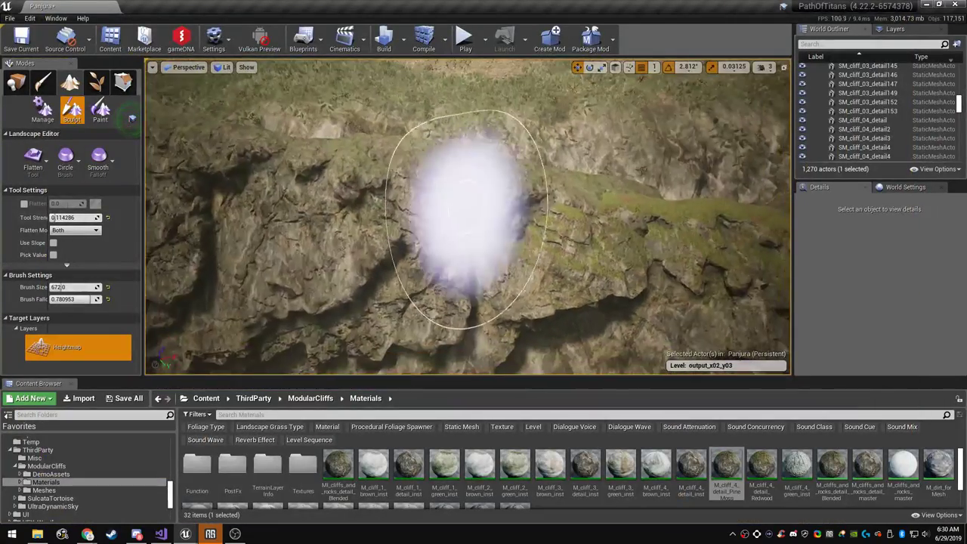
key(F11)
mouse_move(501, 205)
right_down()
mouse_move(544, 207)
mouse_move(550, 241)
mouse_move(567, 204)
mouse_move(579, 206)
right_up()
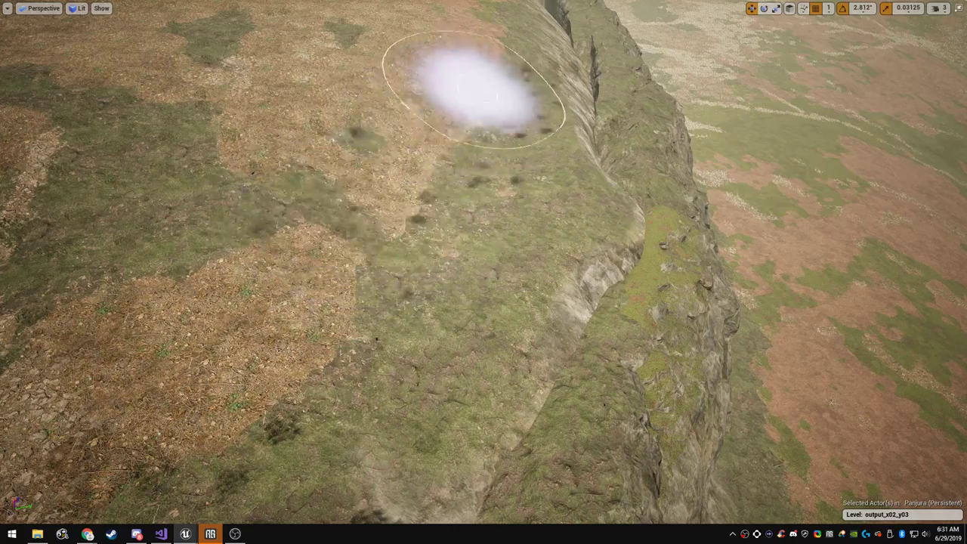
mouse_move(475, 92)
right_down()
mouse_move(457, 80)
mouse_move(408, 85)
mouse_move(400, 110)
right_up()
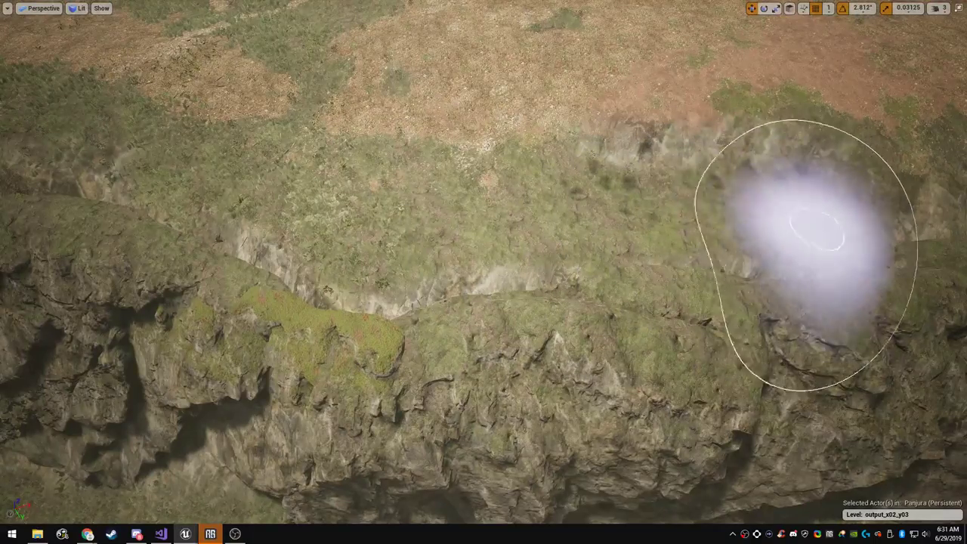
mouse_move(817, 230)
right_down()
mouse_move(771, 224)
mouse_move(755, 198)
mouse_move(745, 204)
right_up()
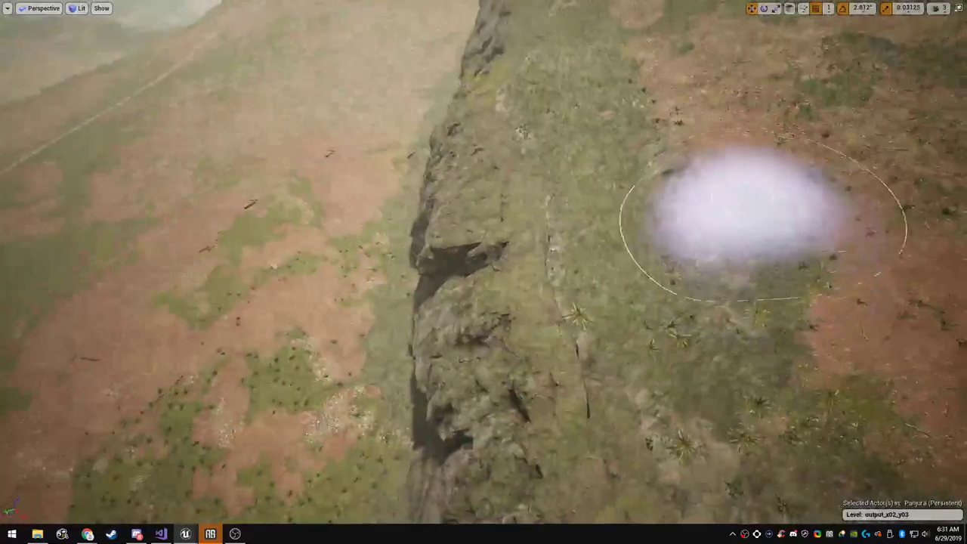
mouse_move(748, 208)
mouse_down()
mouse_move(639, 207)
mouse_move(662, 138)
mouse_move(613, 122)
mouse_move(703, 222)
mouse_up()
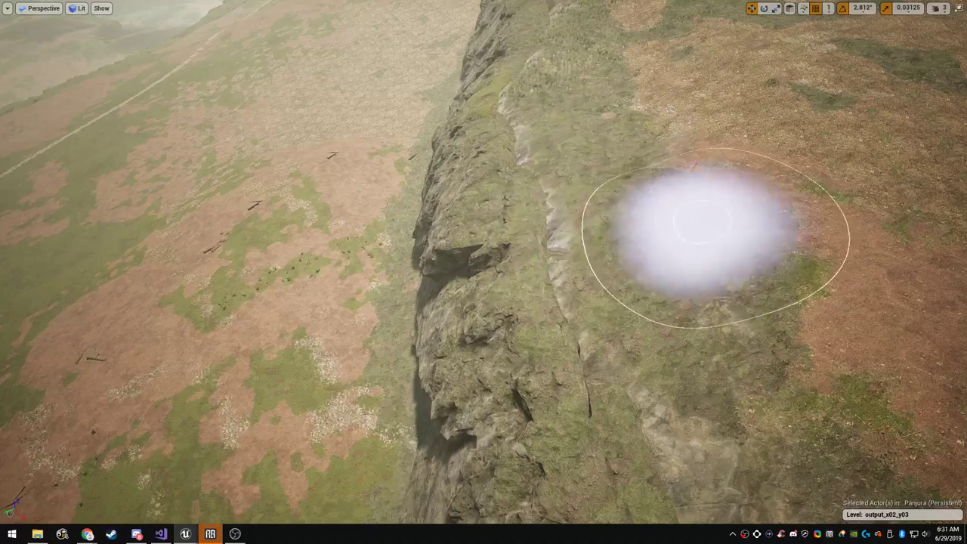
Flatten the terrain further along the ridge, next to the gap behind the cliff meshes
right_drag(654, 412, 465, 218)
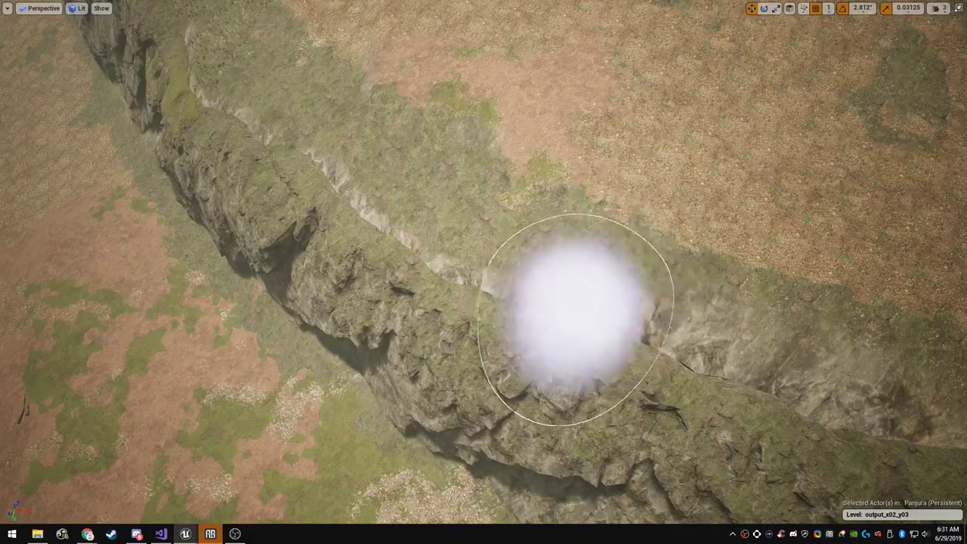
mouse_move(680, 330)
mouse_down()
mouse_move(723, 328)
mouse_move(680, 337)
mouse_move(724, 352)
mouse_up()
right_drag(723, 353, 817, 355)
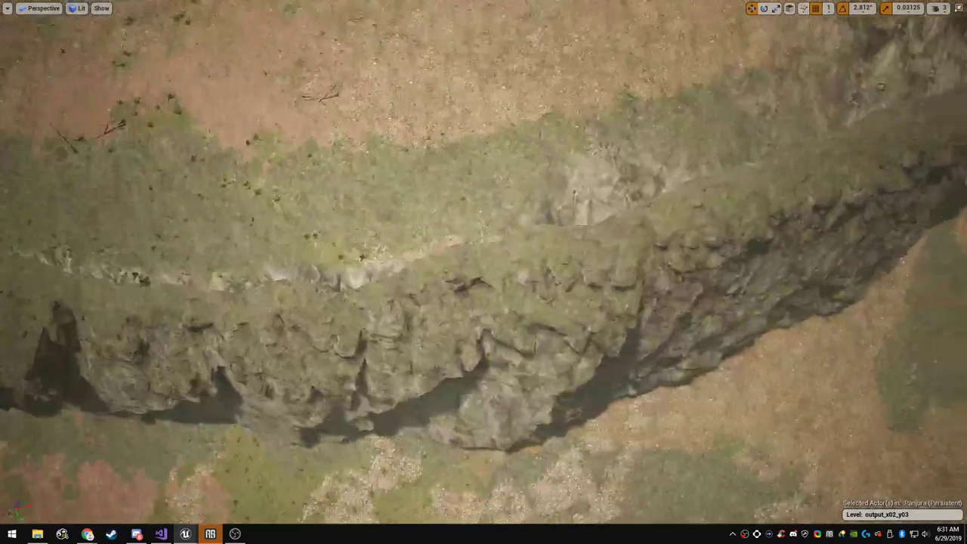
right_drag(424, 189, 444, 189)
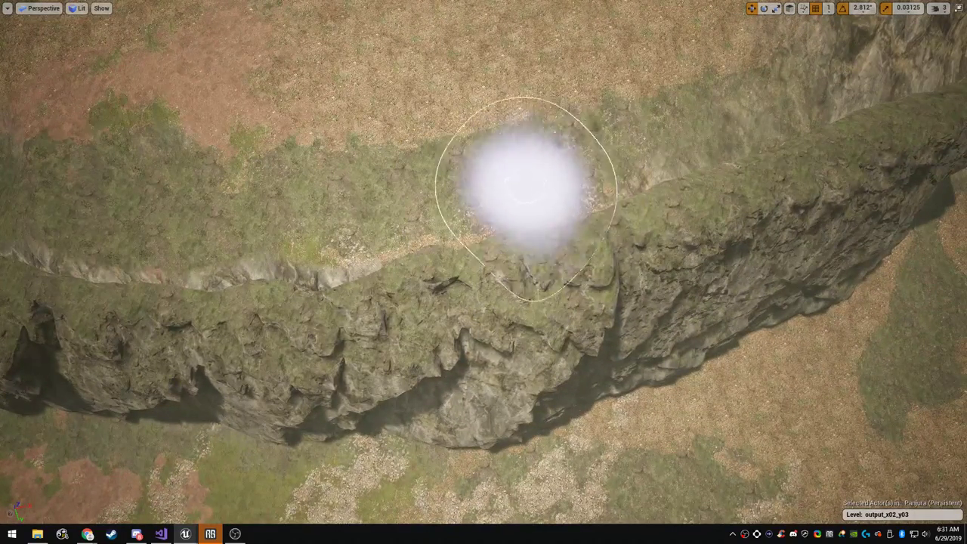
mouse_move(514, 260)
right_down()
mouse_move(423, 260)
mouse_move(515, 260)
right_up()
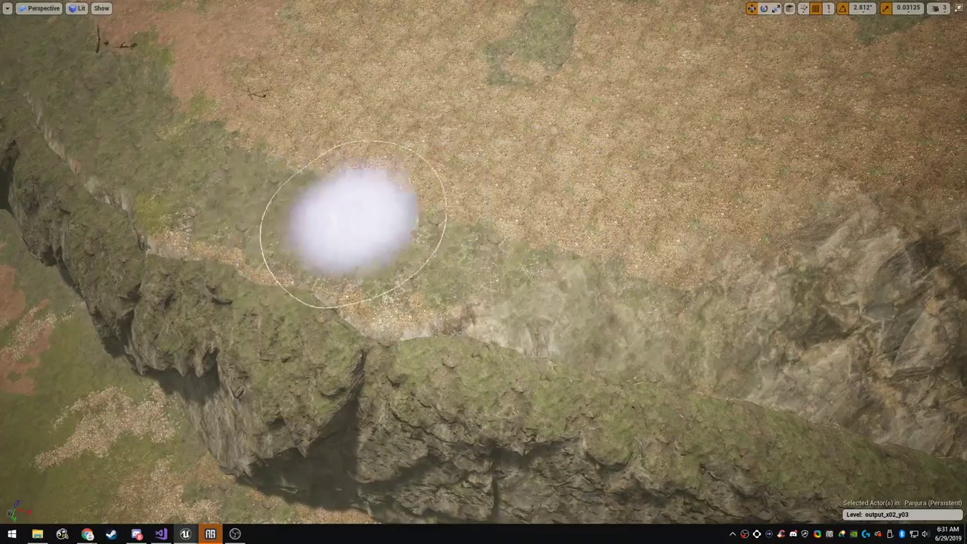
Flatten the ground behind the last cliff meshes, where the ridge meets the steep rock slope
right_drag(513, 282, 538, 183)
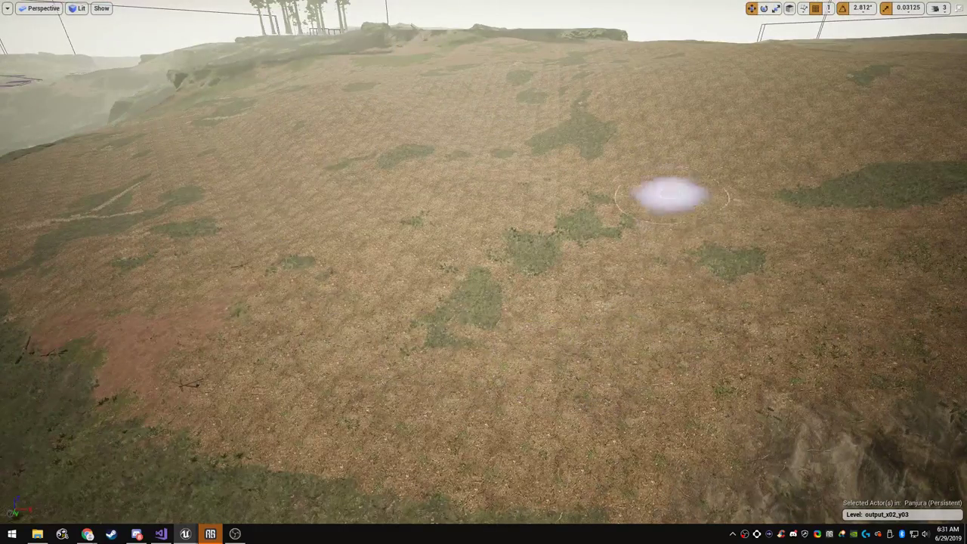
right_drag(455, 337, 415, 290)
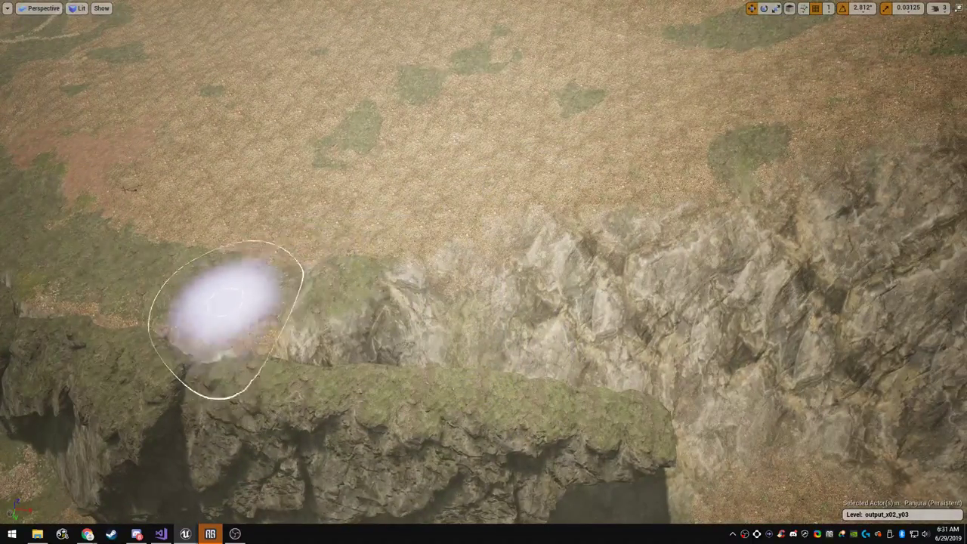
right_drag(231, 306, 360, 280)
drag(432, 248, 388, 266)
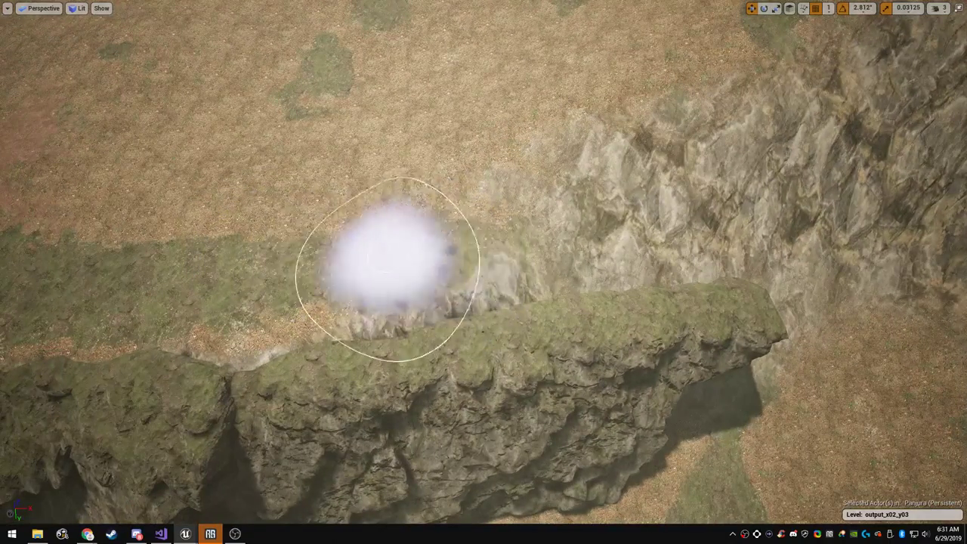
right_drag(388, 266, 622, 112)
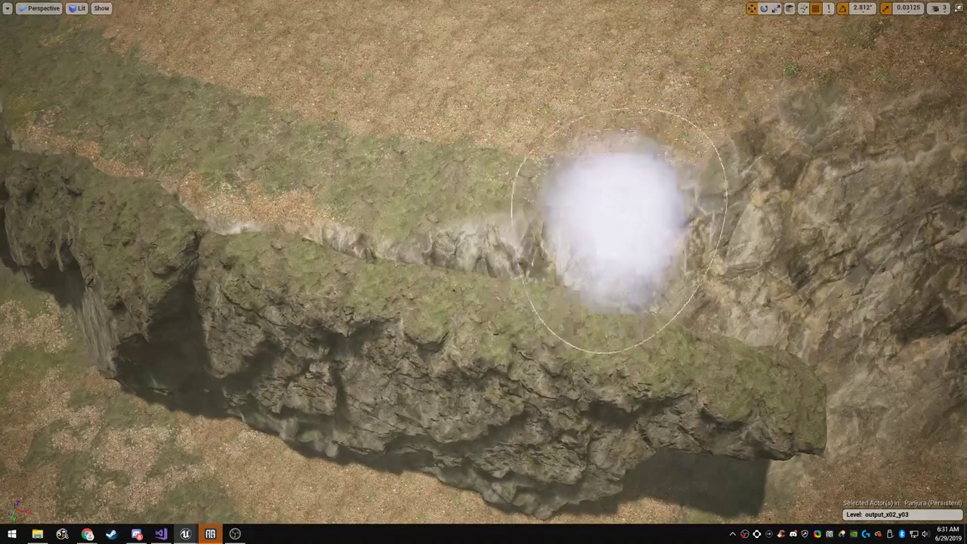
Flatten a wide area of the open plateau into a basin with a curved rock wall
mouse_move(539, 277)
right_down()
mouse_move(729, 378)
mouse_move(838, 362)
right_up()
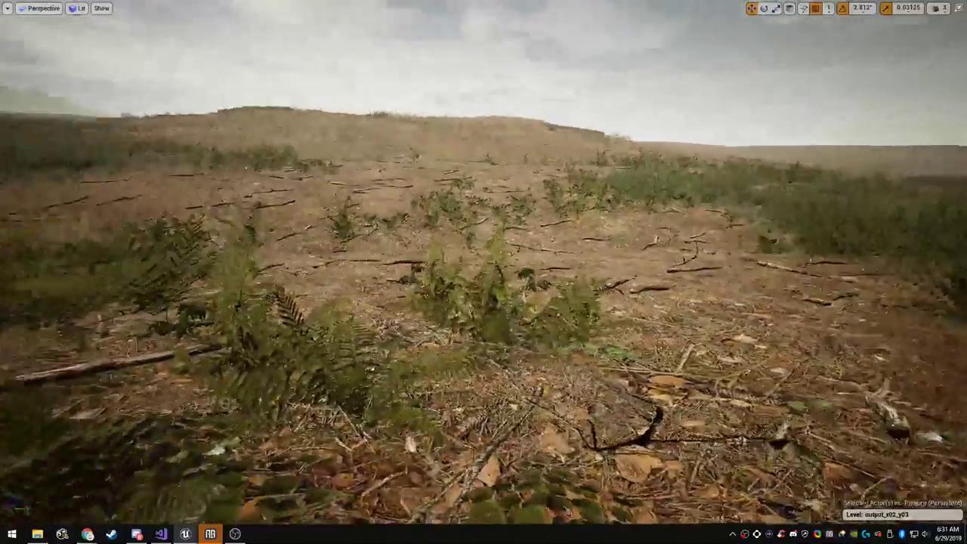
right_drag(483, 272, 321, 351)
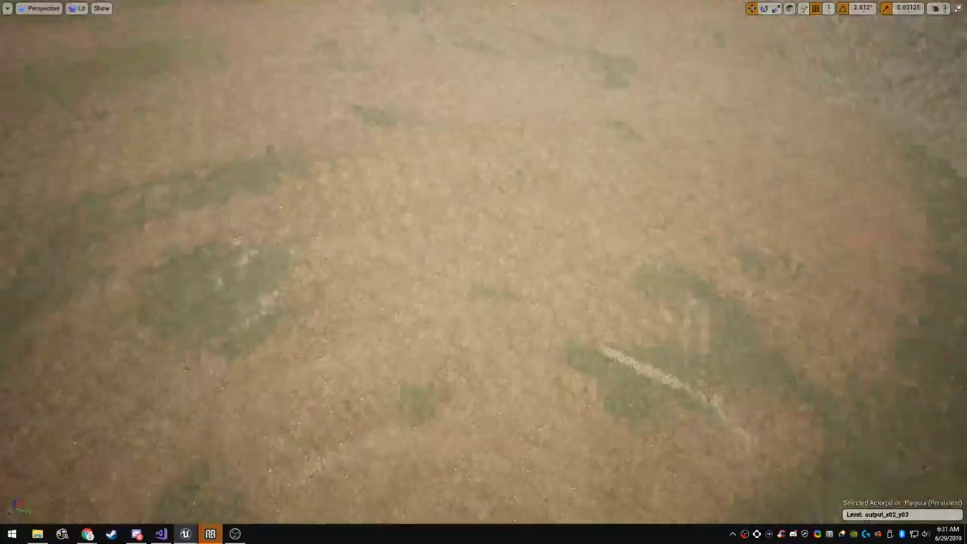
right_drag(466, 199, 491, 203)
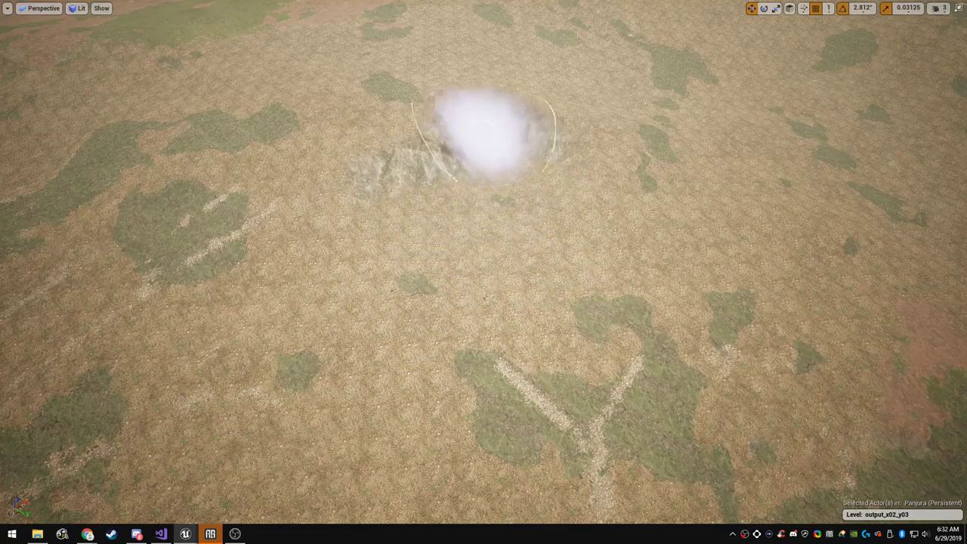
mouse_move(488, 134)
mouse_down()
mouse_move(432, 82)
mouse_move(285, 102)
mouse_move(244, 180)
mouse_up()
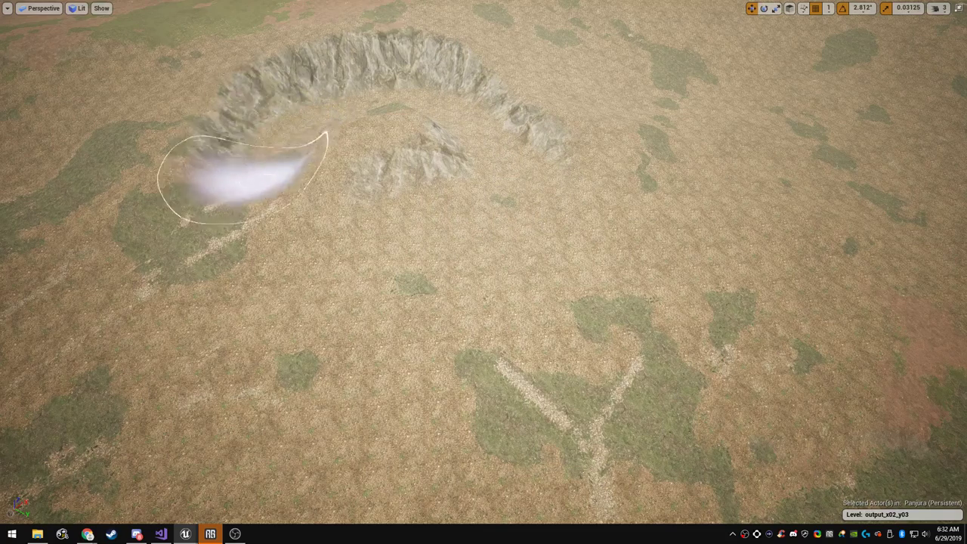
mouse_move(430, 145)
mouse_down()
mouse_move(334, 166)
mouse_move(354, 192)
mouse_move(280, 205)
mouse_move(362, 128)
mouse_move(372, 246)
mouse_move(555, 136)
mouse_move(464, 75)
mouse_move(368, 72)
mouse_move(270, 93)
mouse_move(223, 174)
mouse_up()
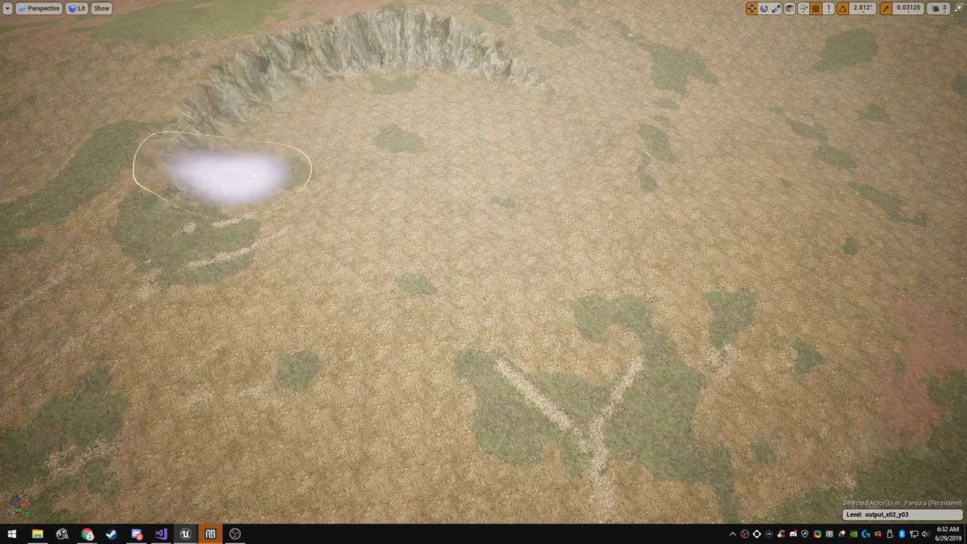
mouse_move(276, 262)
mouse_down()
mouse_move(192, 227)
mouse_move(204, 145)
mouse_move(288, 95)
mouse_move(482, 98)
mouse_move(592, 208)
mouse_move(258, 336)
mouse_move(485, 369)
mouse_move(568, 233)
mouse_move(589, 142)
mouse_move(584, 171)
mouse_up()
Inspect the new basin wall, then switch from landscape sculpting to actor placement
mouse_move(584, 171)
right_down()
mouse_move(483, 129)
mouse_move(506, 61)
mouse_move(497, 42)
mouse_move(662, 27)
mouse_move(961, 35)
mouse_move(966, 23)
mouse_move(966, 136)
right_up()
key(w)
key(w)
right_drag(484, 276, 552, 284)
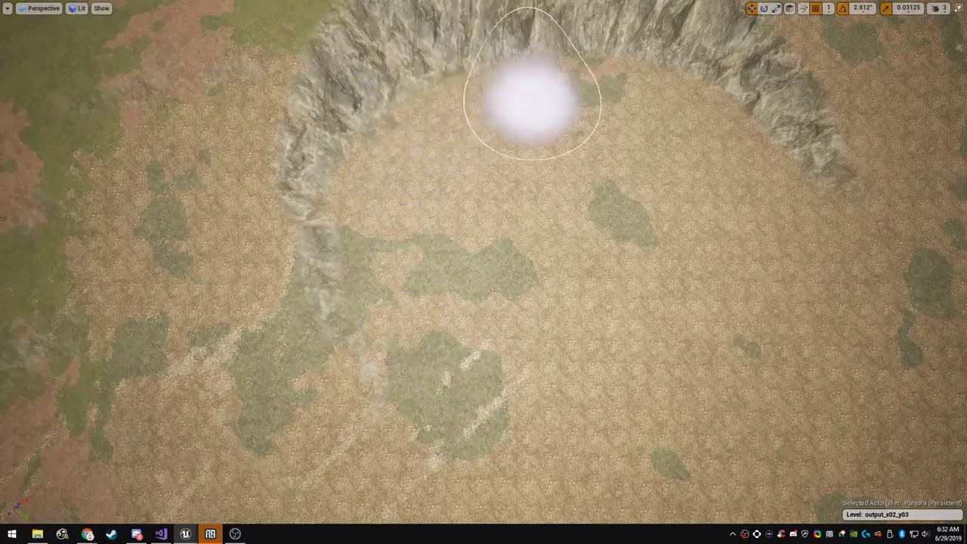
mouse_move(533, 101)
right_down()
mouse_move(529, 27)
mouse_move(517, 9)
mouse_move(500, 11)
mouse_move(538, 8)
mouse_move(521, 62)
right_up()
right_drag(242, 199, 244, 174)
key(F11)
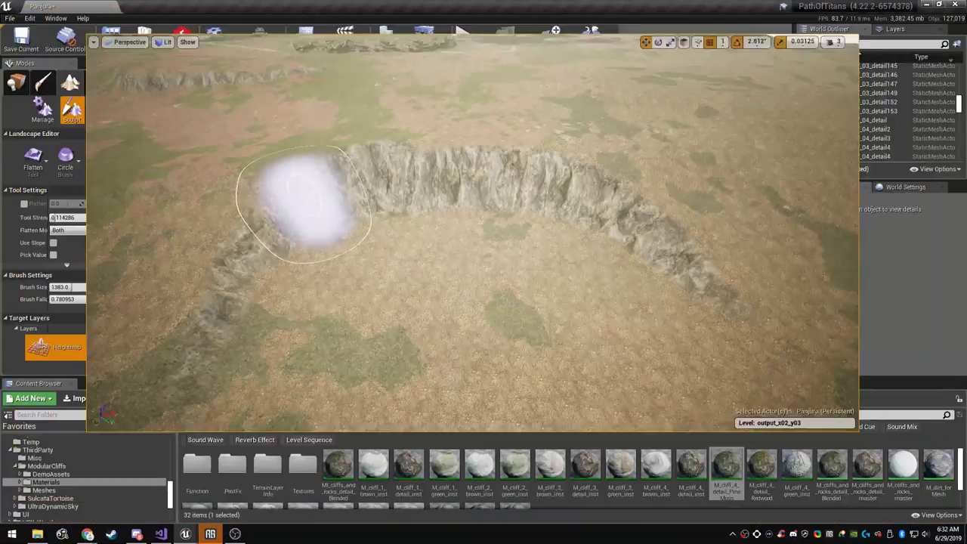
click(15, 83)
mouse_move(317, 196)
right_down()
mouse_move(318, 155)
mouse_move(325, 163)
mouse_move(215, 162)
mouse_move(325, 164)
mouse_move(216, 160)
right_up()
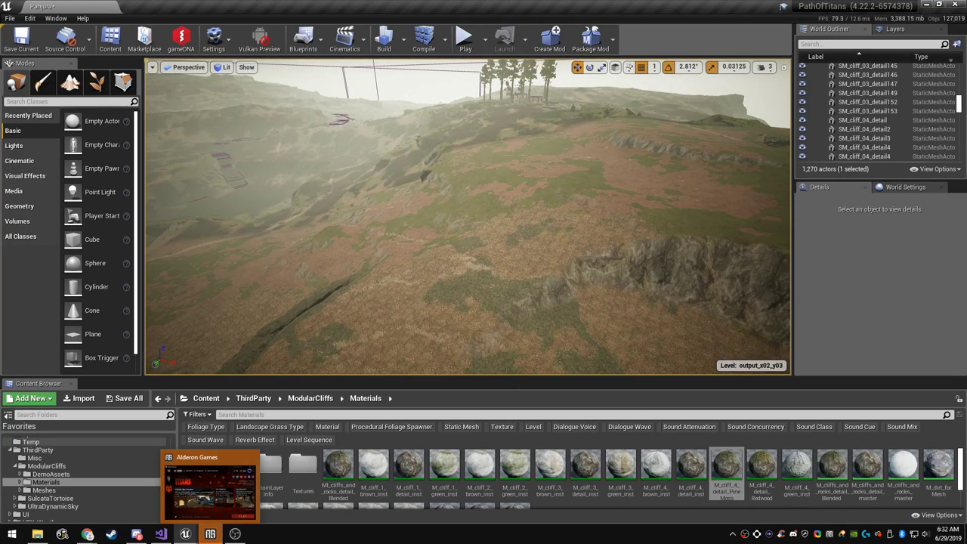
mouse_move(186, 535)
click(239, 487)
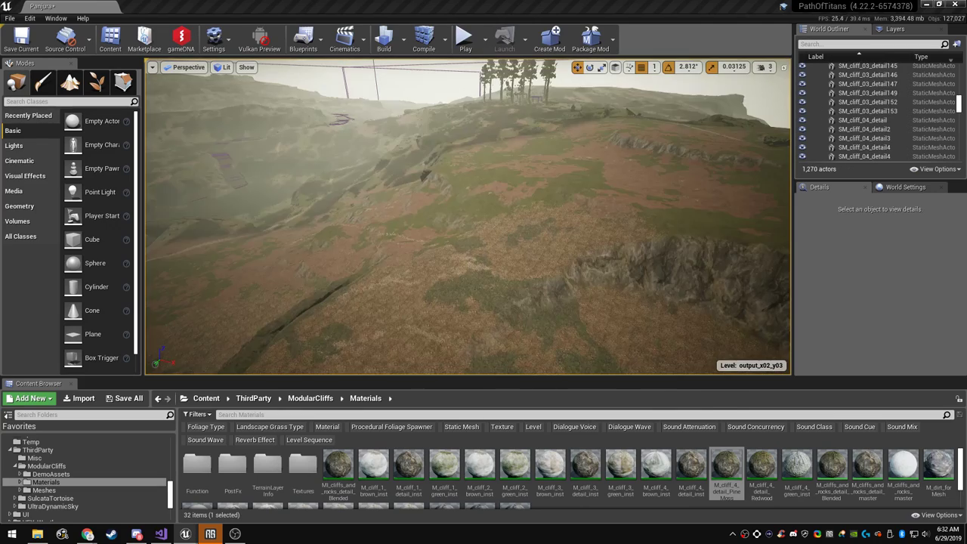
Examine the basin and its curved rock wall from above and from the basin floor
right_drag(469, 219, 492, 332)
key(s)
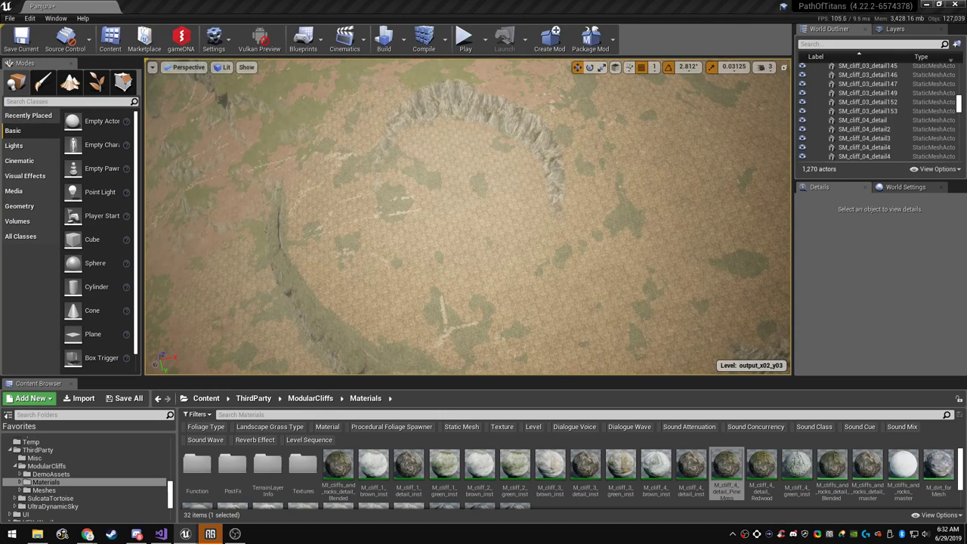
key(w)
right_drag(469, 217, 457, 129)
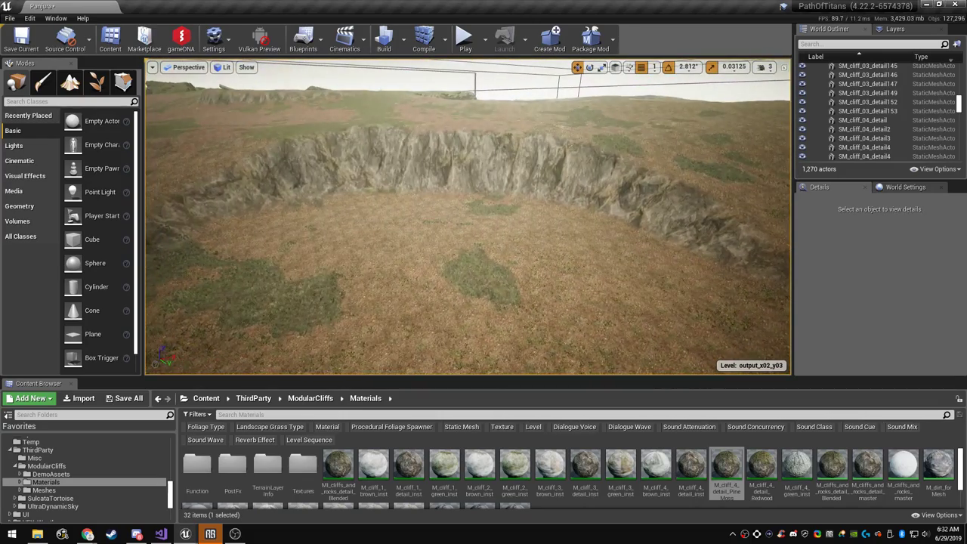
right_drag(469, 217, 482, 172)
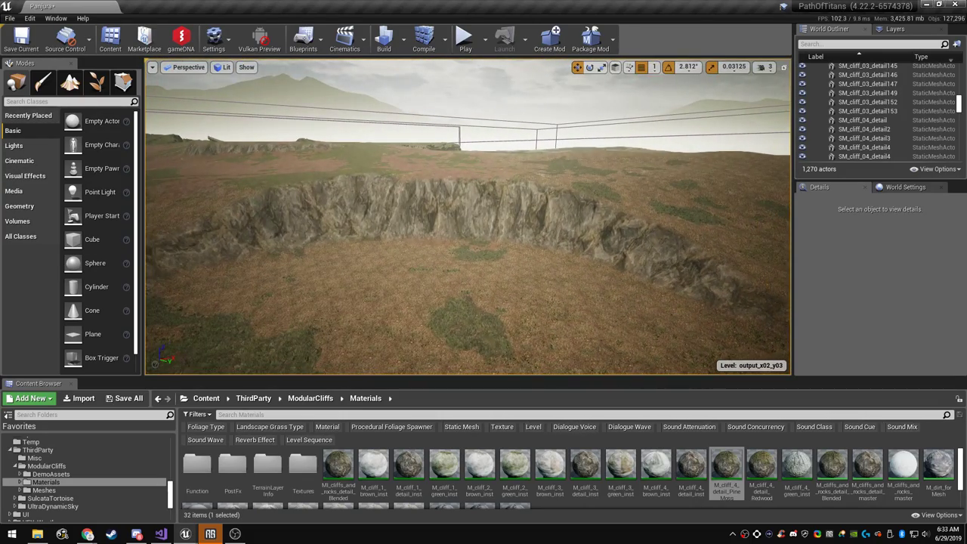
right_drag(469, 217, 445, 235)
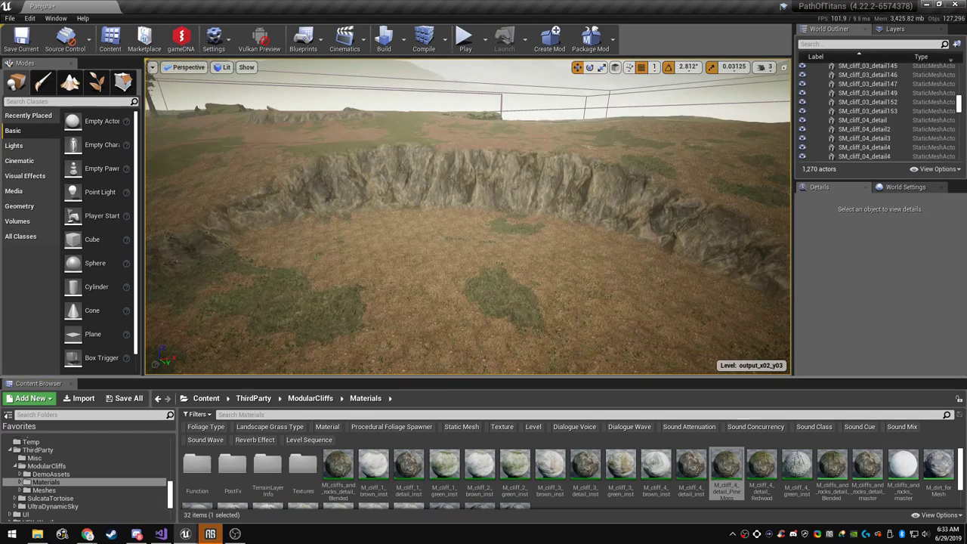
Enlarge the Content Browser and locate the SM_RW_SlopeCliff01_convex mesh through an existing slope cliff on the distant ridge
mouse_move(468, 377)
mouse_down()
mouse_move(469, 339)
mouse_move(469, 361)
mouse_up()
right_drag(468, 217, 404, 212)
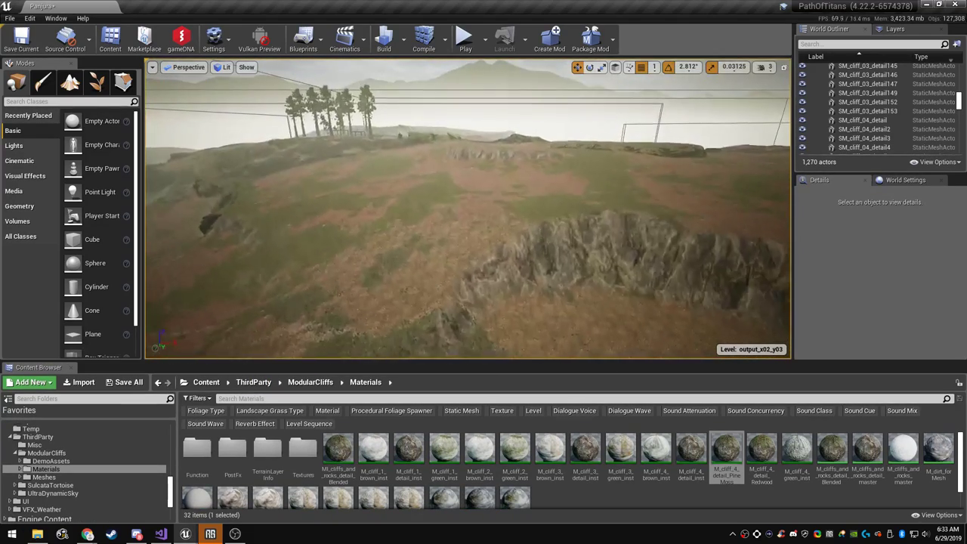
key(w)
right_drag(469, 217, 556, 219)
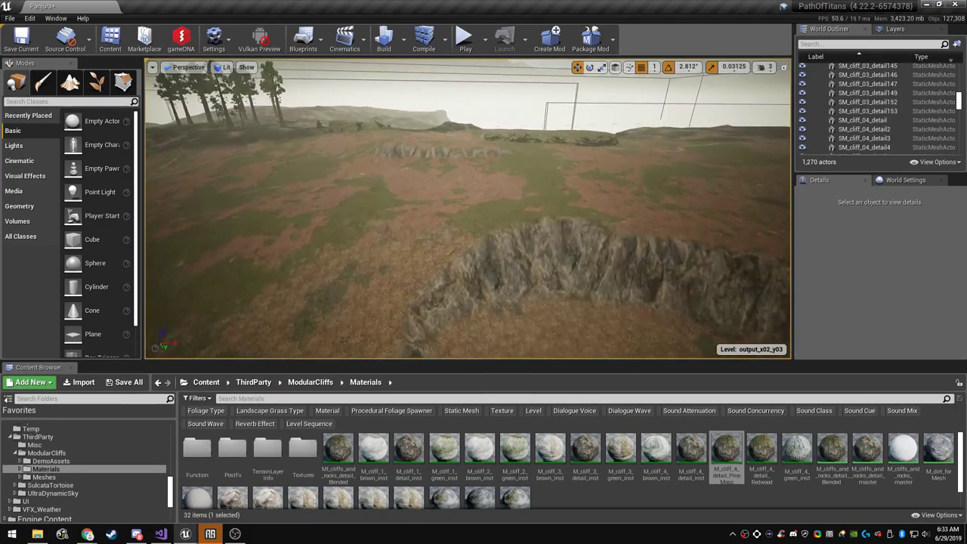
click(558, 144)
right_drag(558, 144, 609, 170)
click(911, 249)
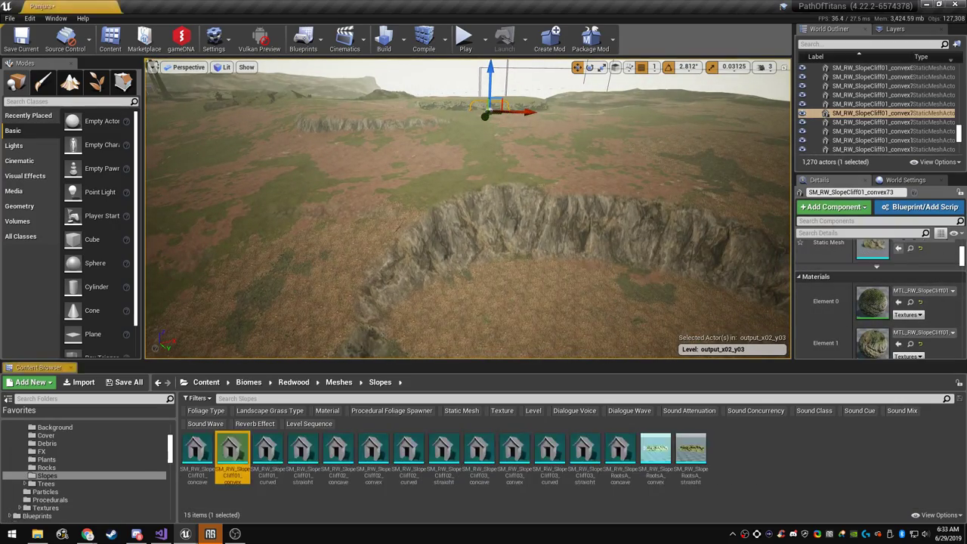
Place an SM_RW_SlopeCliff01_convex mesh at the foot of the basin wall and align it with the rock face
right_drag(468, 217, 487, 236)
key(w)
drag(233, 451, 462, 271)
key(e)
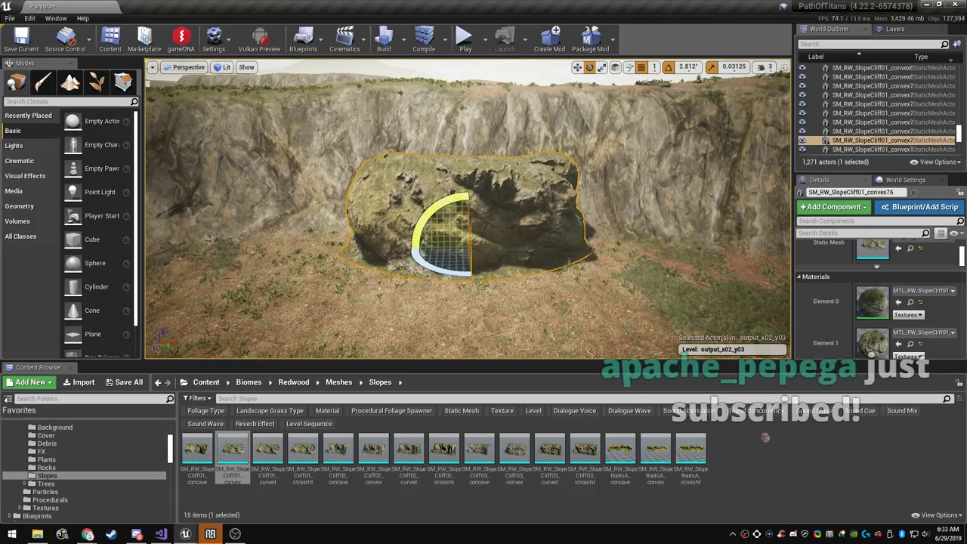
key(F11)
right_drag(462, 270, 555, 336)
key(w)
drag(535, 309, 448, 301)
Duplicate the convex slope cliff along the basin wall, moving and rotating the copies to follow its curve
right_drag(449, 301, 355, 317)
drag(624, 227, 441, 225)
key(e)
right_drag(442, 225, 370, 228)
drag(558, 207, 433, 184)
key(e)
key(w)
drag(394, 213, 357, 168)
key(r)
Rotate the end slope cliff horizontally by -5.63 degrees to line it up with the wall
right_drag(370, 204, 483, 162)
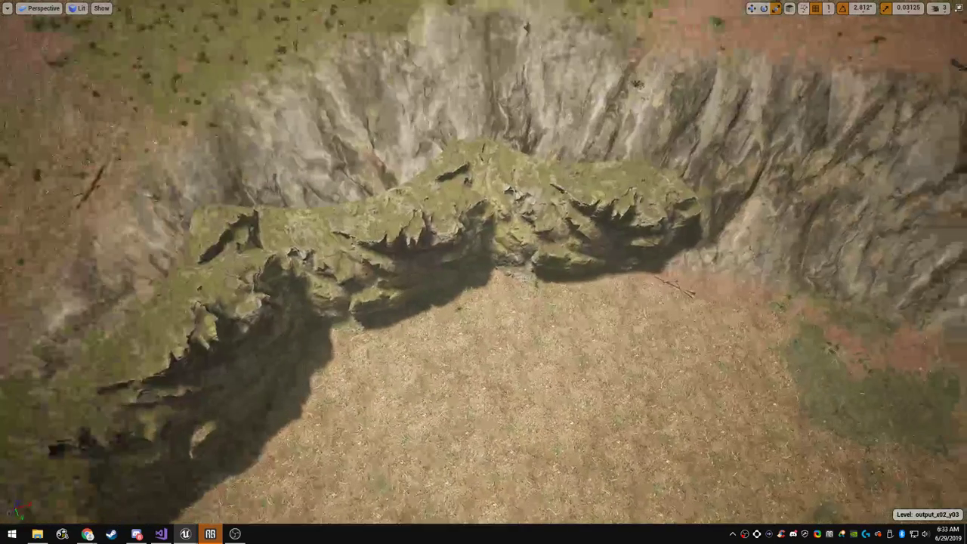
click(565, 215)
key(e)
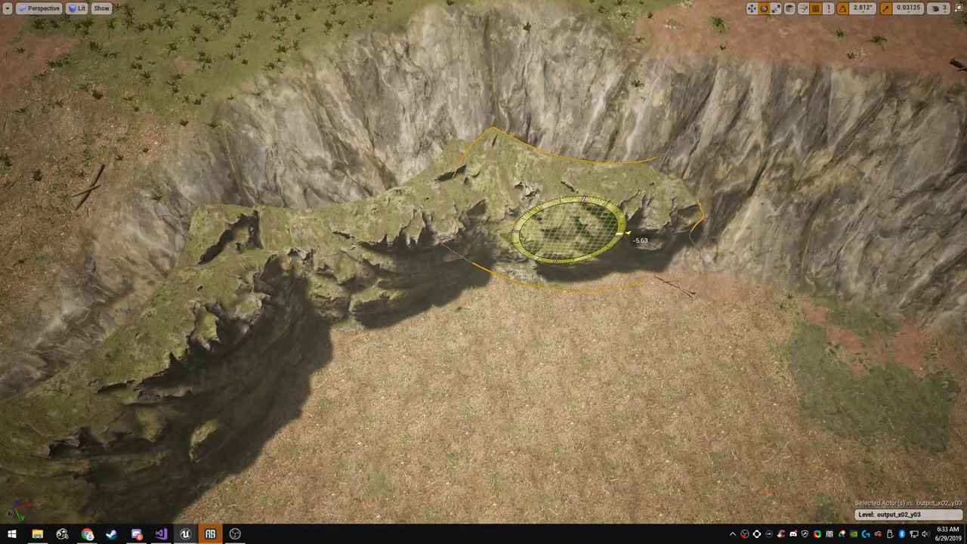
key(Escape)
Inspect the row of slope cliffs from the basin floor and above, checking the end piece's fit against the wall
right_drag(573, 213, 560, 194)
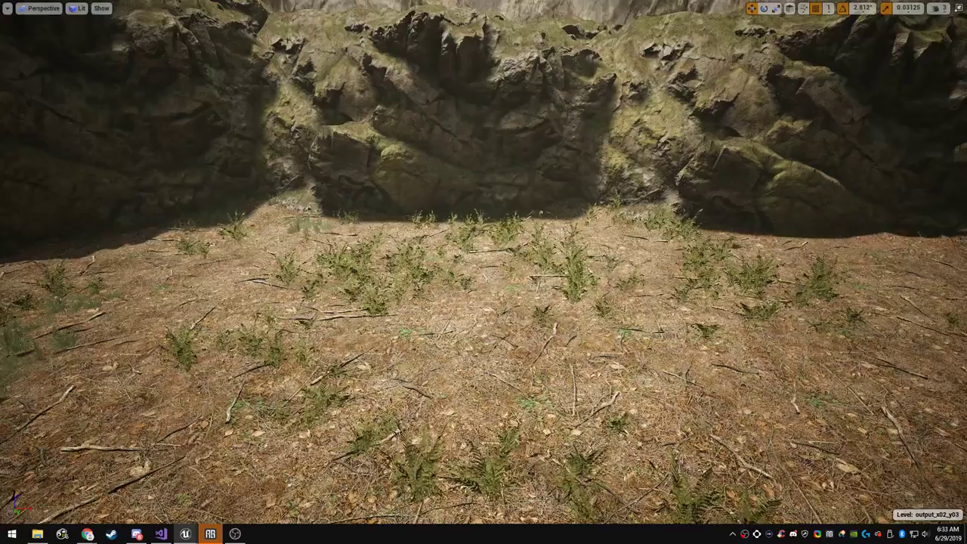
right_drag(559, 194, 577, 238)
key(s)
click(425, 260)
right_drag(425, 260, 423, 317)
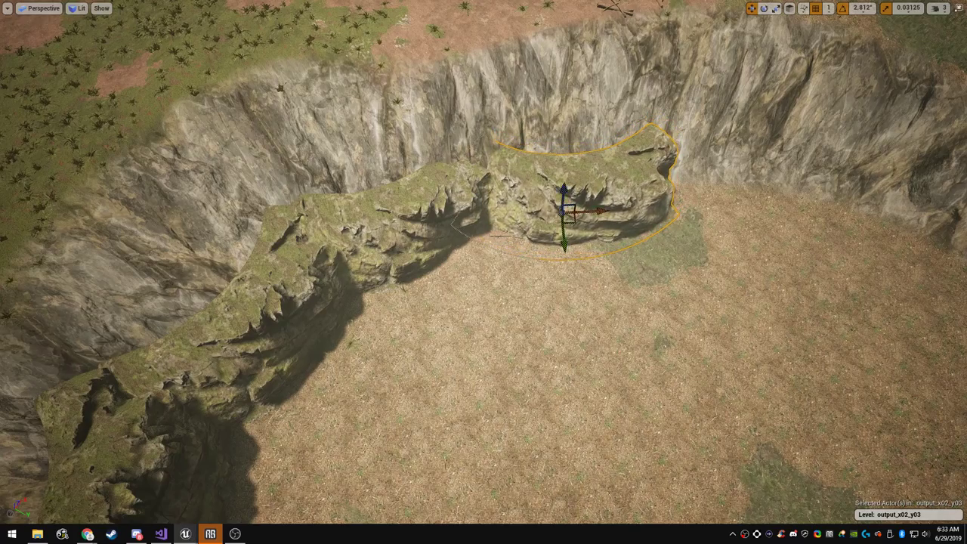
key(w)
right_drag(423, 318, 408, 287)
Place an SM_RW_SlopeCliff01_curved mesh at the end of the slope cliff row and rotate it to face the basin
key(Escape)
key(F11)
click(268, 451)
drag(268, 452, 632, 236)
key(e)
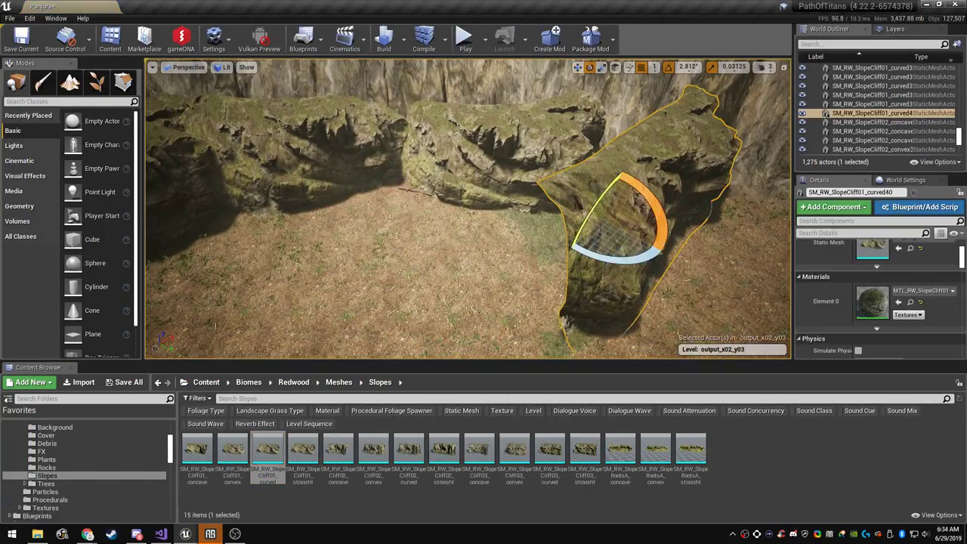
mouse_move(632, 236)
right_down()
mouse_move(559, 260)
mouse_move(631, 236)
right_up()
drag(643, 200, 668, 215)
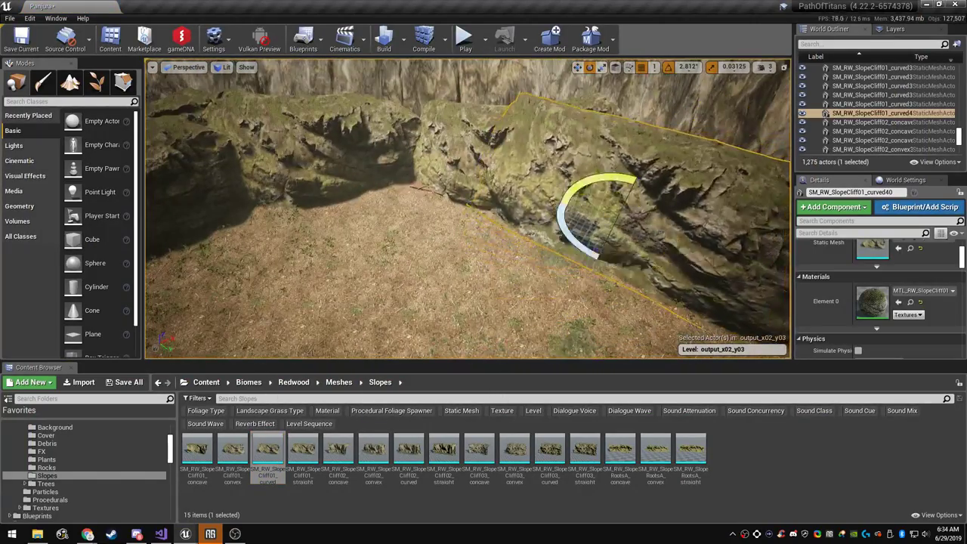
Move the curved slope cliff back against the basin wall and rotate it horizontally by -14.06 degrees to follow the wall
right_drag(632, 236, 707, 246)
key(w)
right_drag(484, 249, 484, 302)
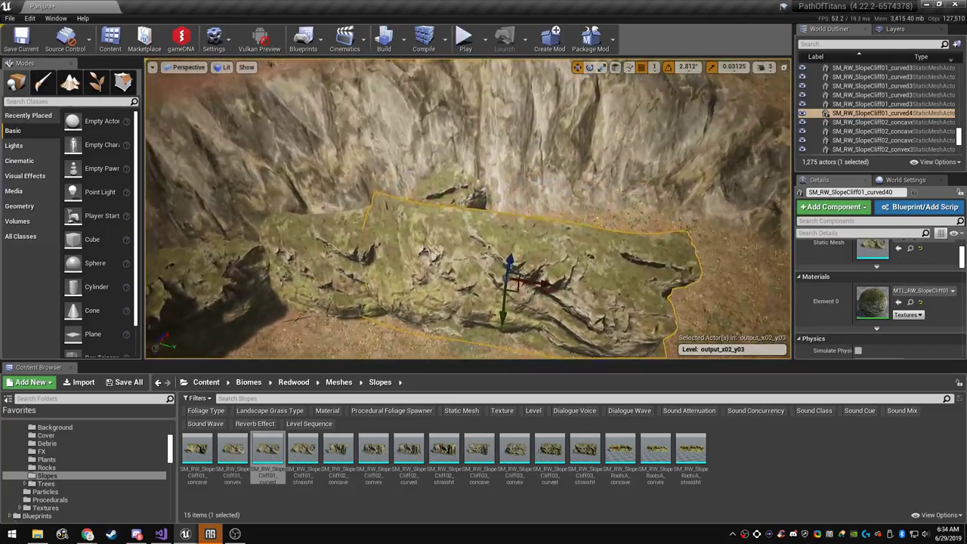
drag(517, 292, 564, 253)
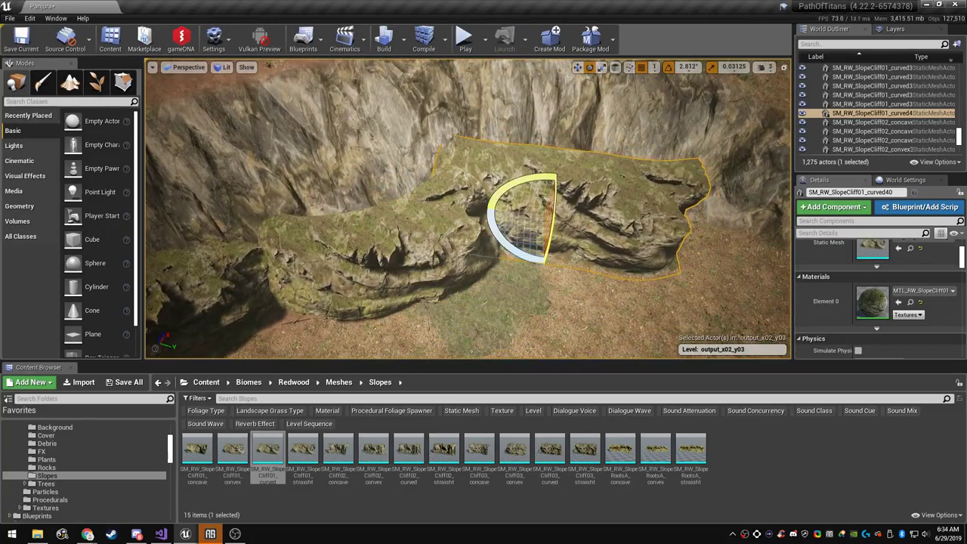
right_drag(499, 238, 508, 232)
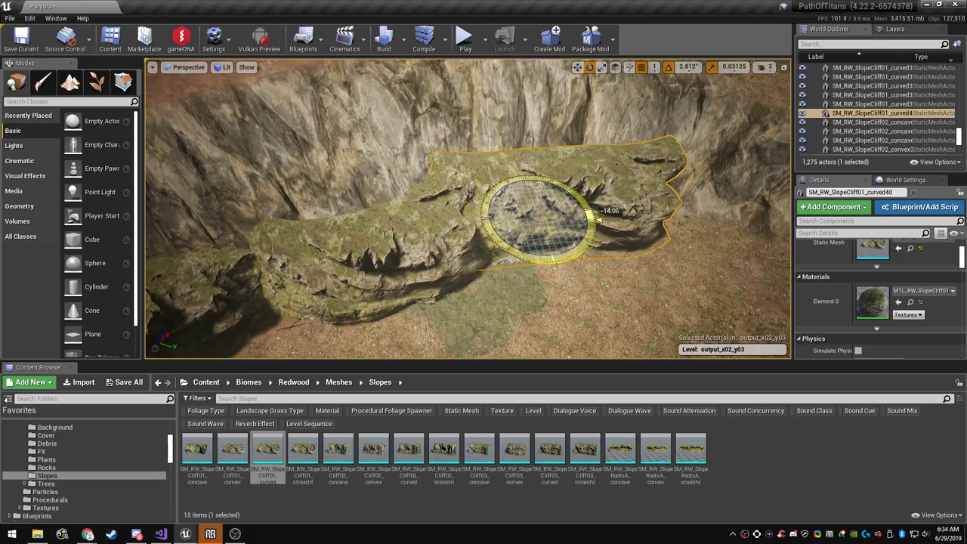
Place an SM_RW_SlopeCliff03_convex mesh beyond the curved piece to extend the cliff row along the wall
right_drag(483, 250, 511, 264)
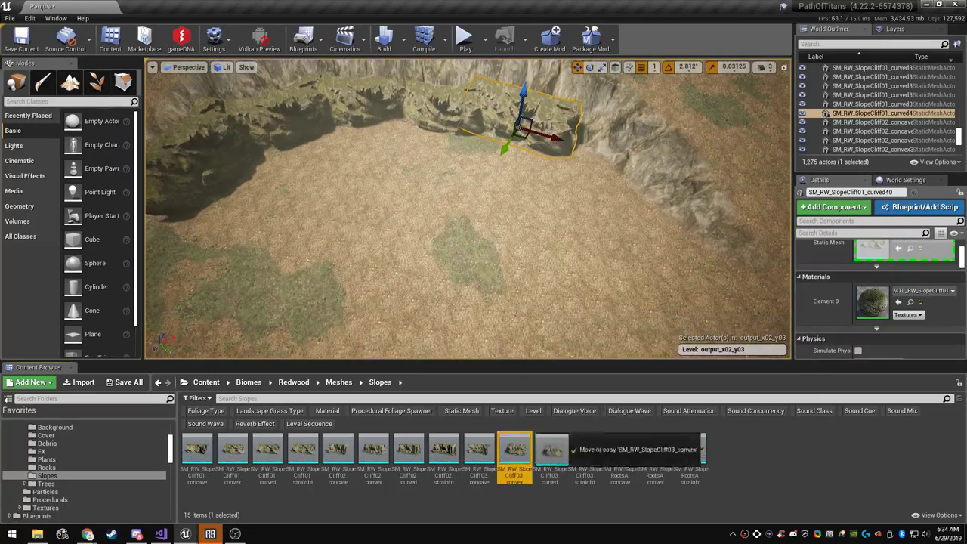
drag(515, 451, 605, 174)
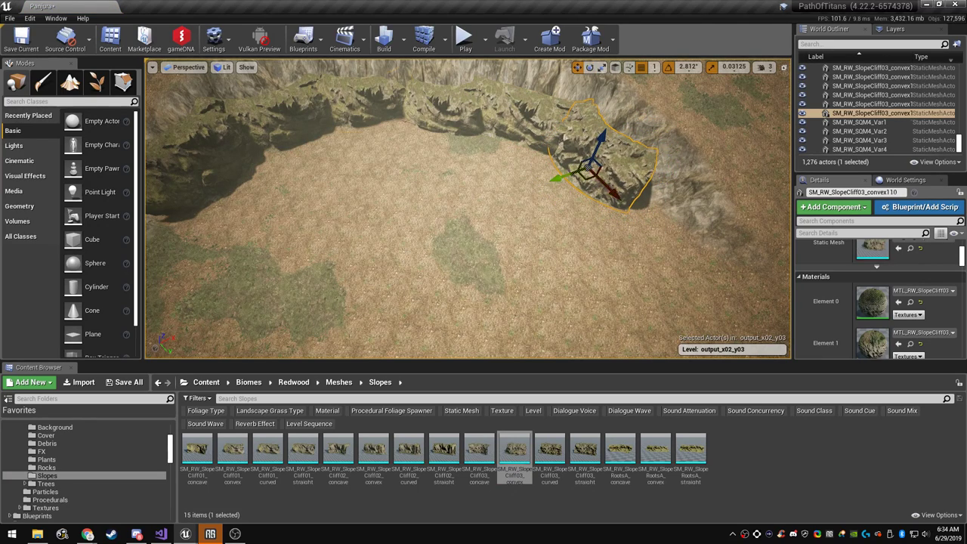
Move the SM_RW_SlopeCliff01_convex piece from the back of the row onto the open basin floor and turn it around
click(383, 119)
drag(383, 121, 351, 301)
key(e)
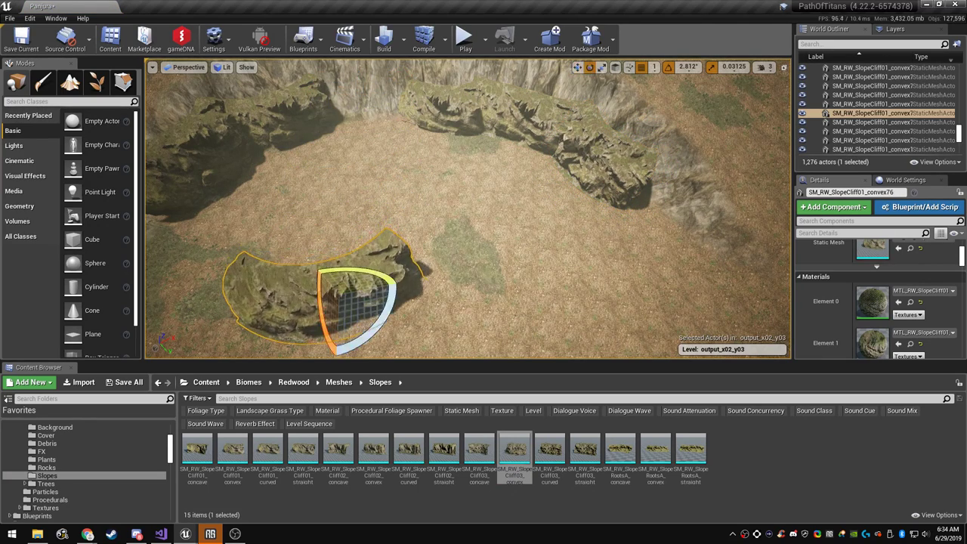
drag(372, 262, 299, 246)
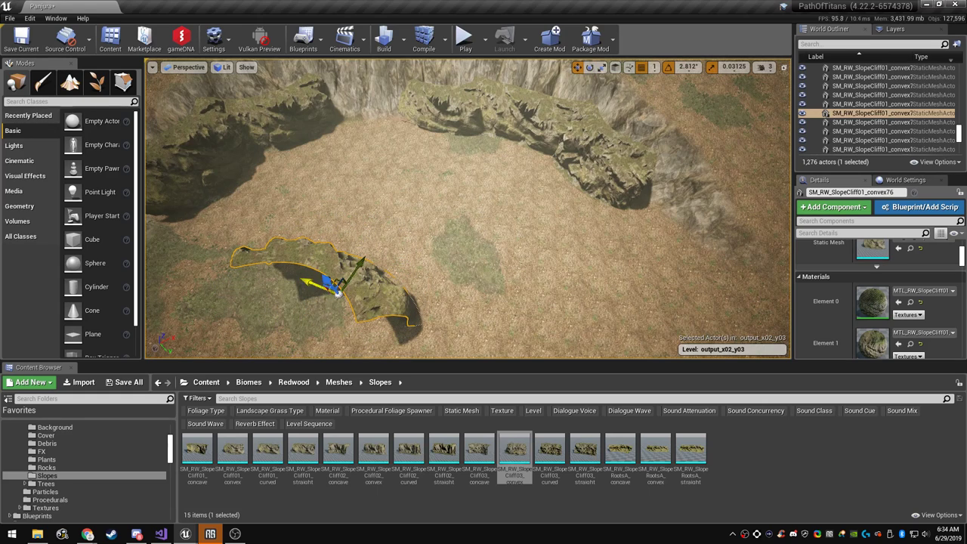
Duplicate the SM_RW_SlopeCliff03_convex piece into the gap at the back of the row and lower it slightly into the ground
click(602, 162)
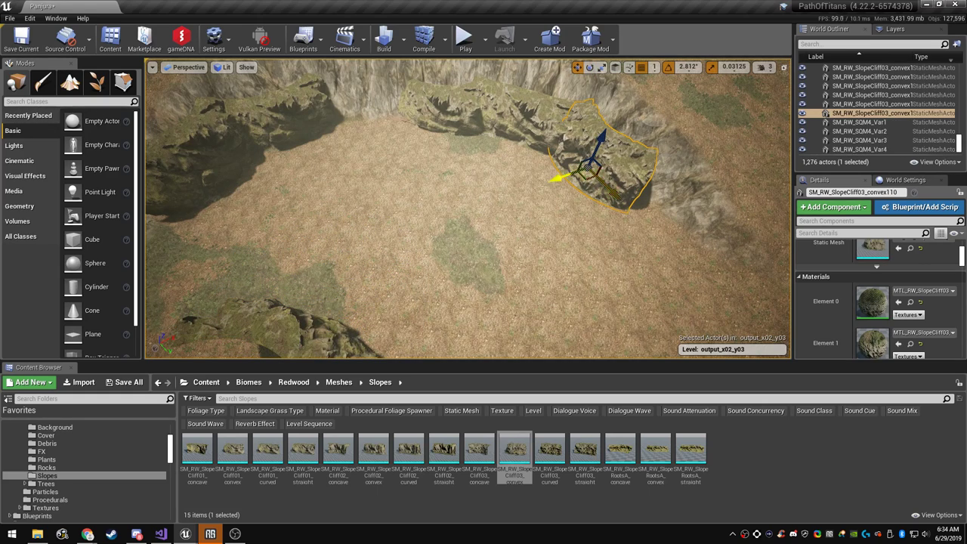
alt+drag(589, 171, 359, 142)
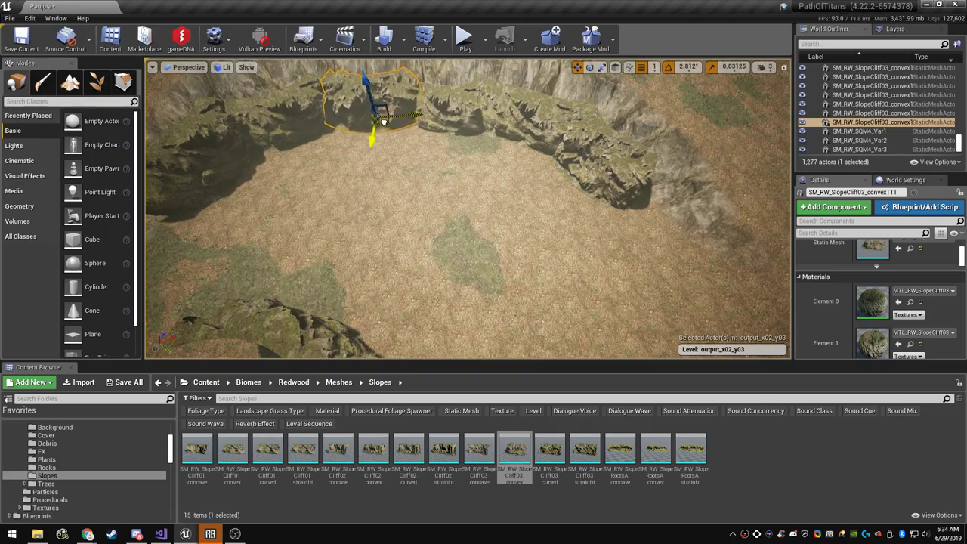
right_drag(378, 125, 343, 75)
key(w)
drag(457, 181, 457, 189)
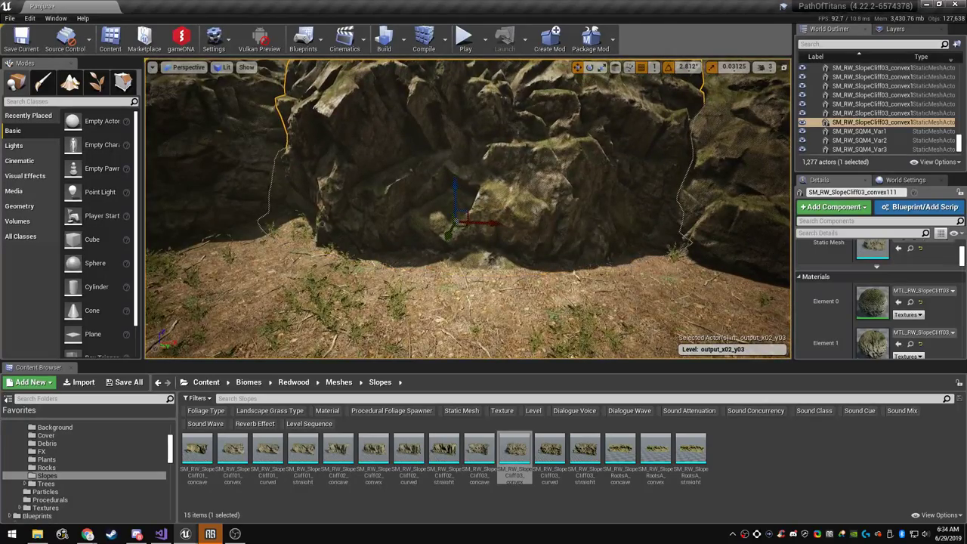
Inspect the cliff row and the freestanding piece from the basin floor and from above
key(Escape)
right_drag(457, 193, 589, 177)
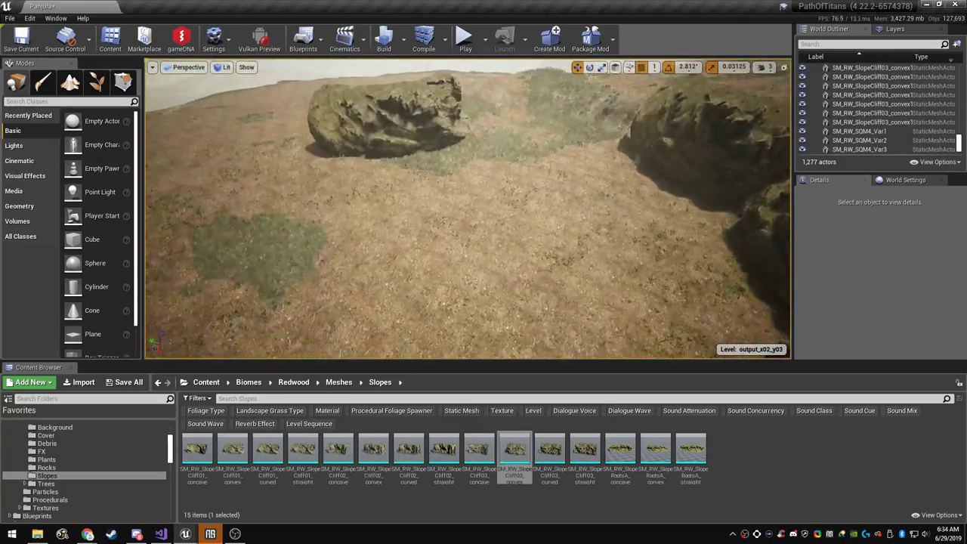
key(F11)
right_drag(484, 272, 166, 269)
key(w)
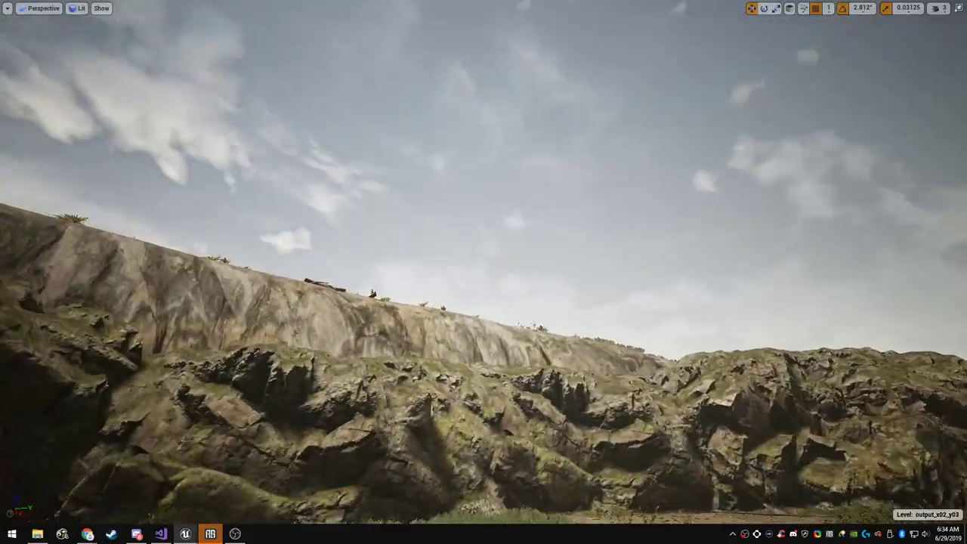
right_drag(484, 272, 597, 253)
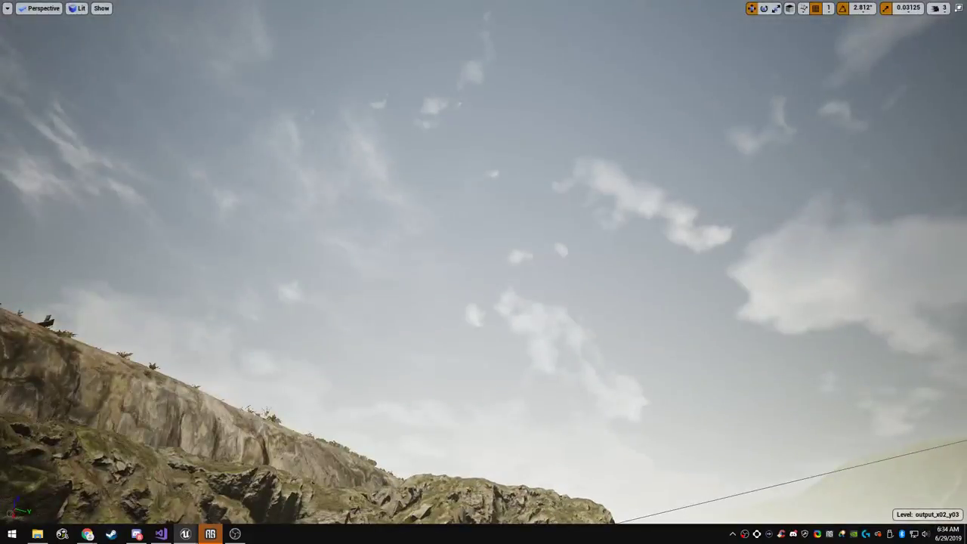
right_drag(483, 272, 590, 310)
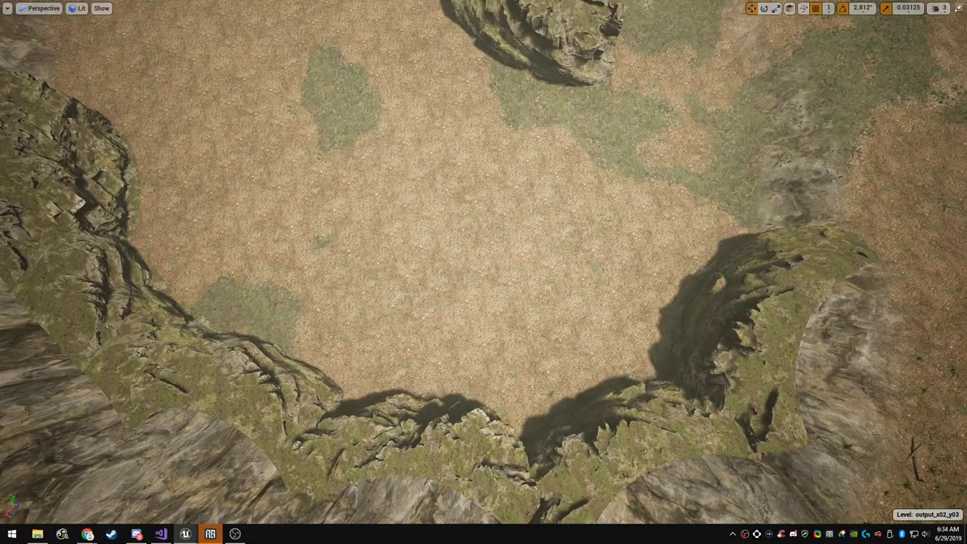
right_drag(484, 272, 273, 265)
key(w)
key(s)
Place an SM_RW_SlopeCliff02_convex mesh at the open end of the basin wall row and rotate it to continue the row
key(F11)
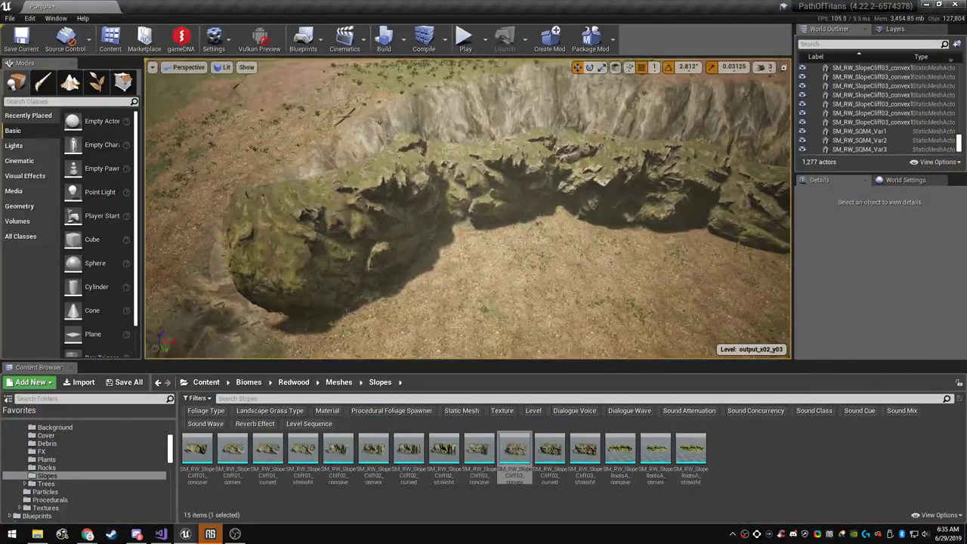
right_drag(468, 209, 484, 302)
drag(375, 452, 435, 245)
right_drag(435, 246, 446, 265)
key(e)
drag(442, 291, 473, 261)
right_drag(472, 261, 472, 325)
key(w)
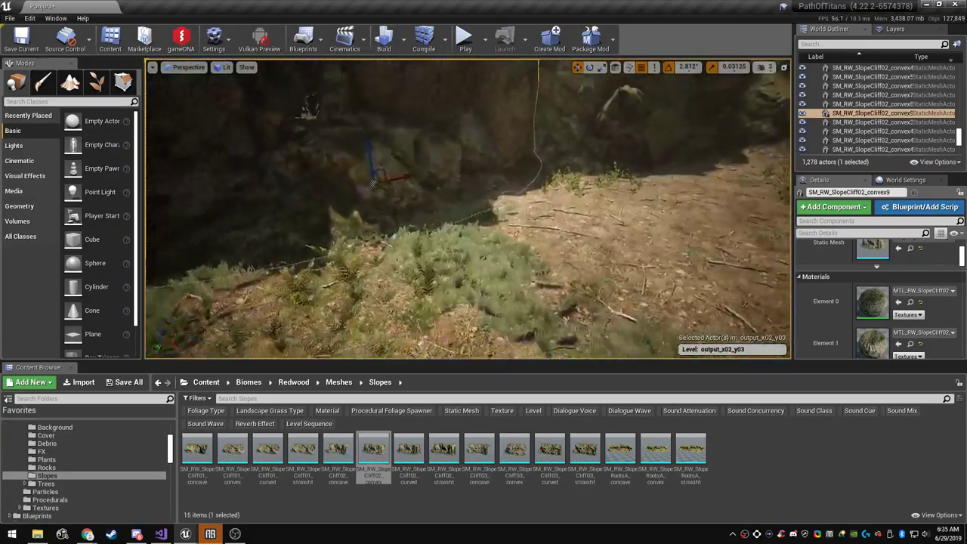
right_drag(469, 226, 461, 272)
Add an SM_RW_SlopeCliff01_convex mesh to the end of the freestanding cliff, rotating and moving it to continue the curve
key(Escape)
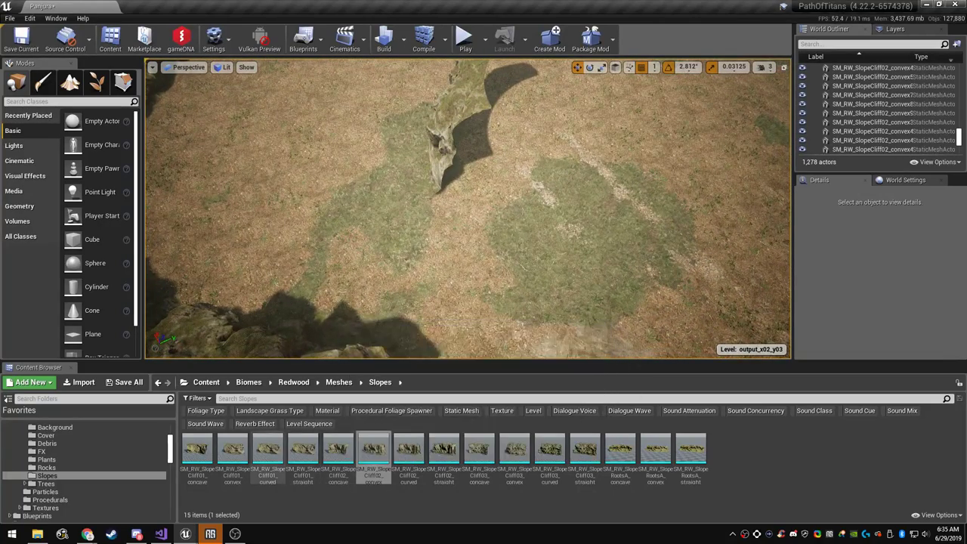
drag(233, 452, 486, 235)
key(e)
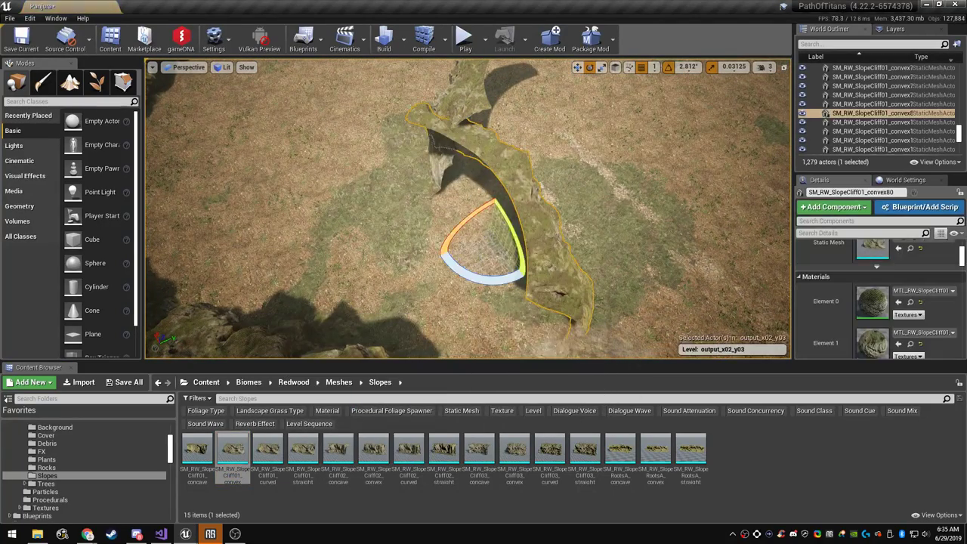
drag(483, 277, 416, 274)
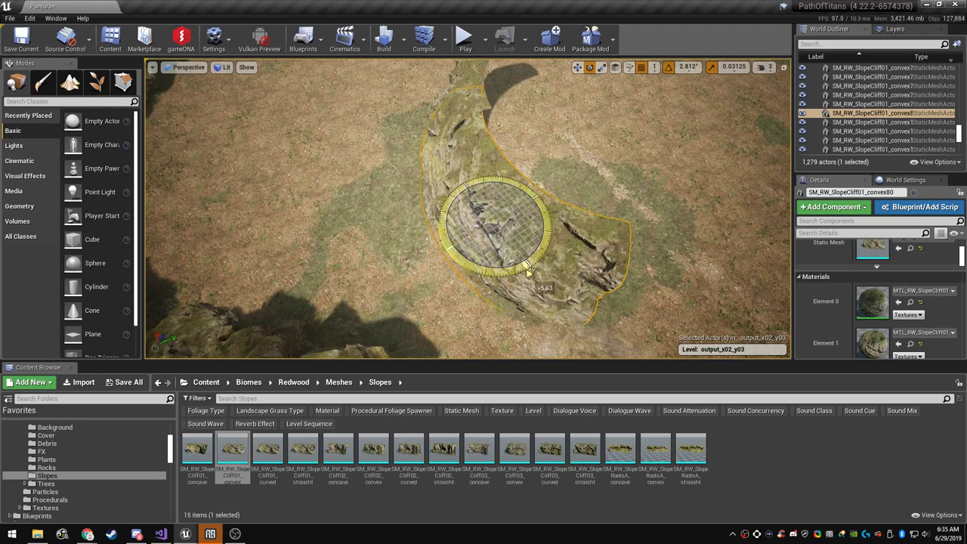
key(w)
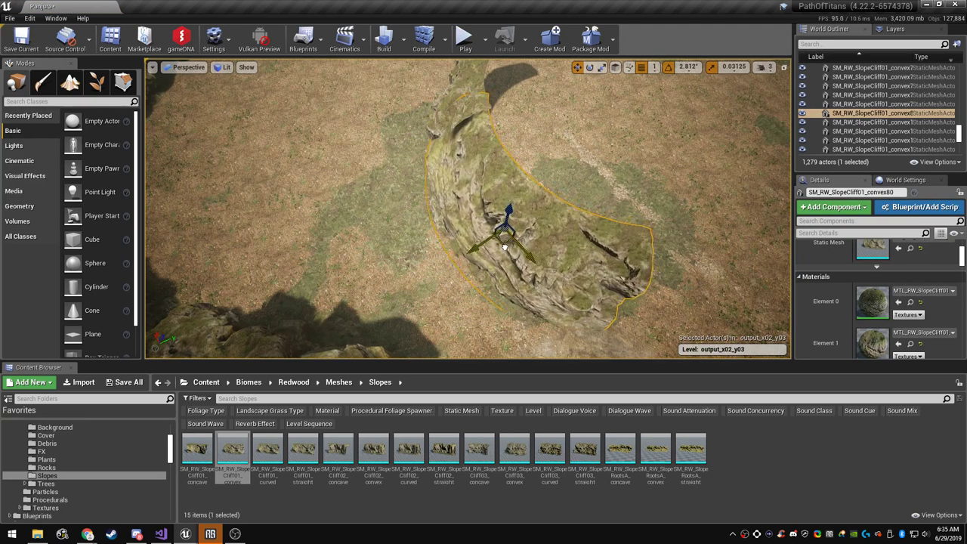
right_drag(504, 247, 570, 198)
Reduce the landscape Flatten brush size to 741 and level a passage between the wall row and the freestanding cliff
key(Escape)
key(w)
key(s)
key(s)
key(w)
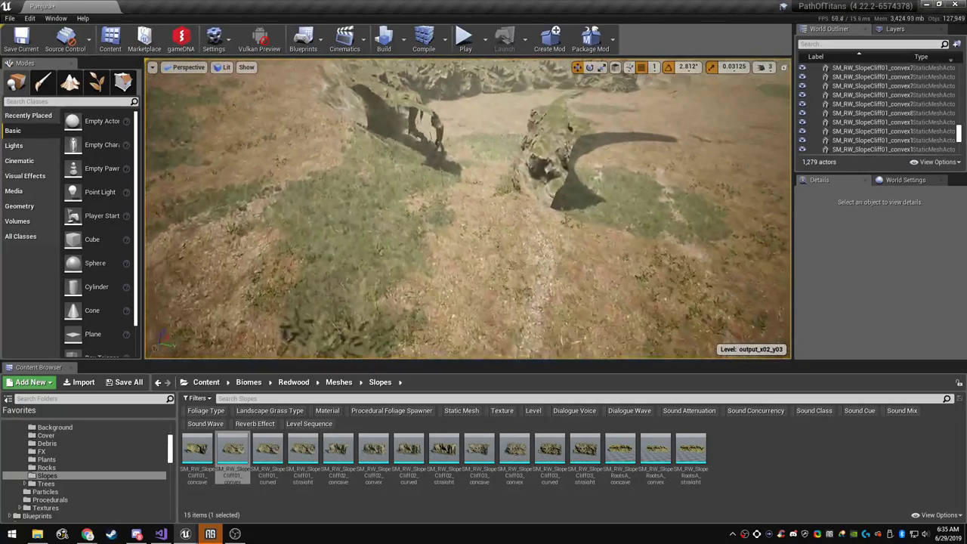
click(74, 85)
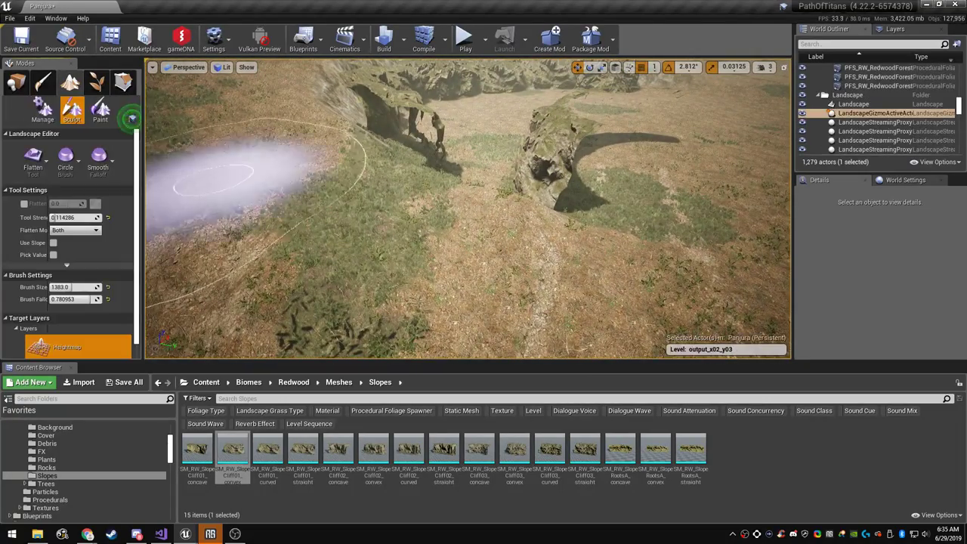
key(bracketleft)
key(bracketleft)
key(bracketleft)
key(bracketleft)
key(bracketleft)
key(bracketleft)
key(bracketleft)
key(bracketleft)
key(bracketleft)
key(bracketleft)
key(bracketleft)
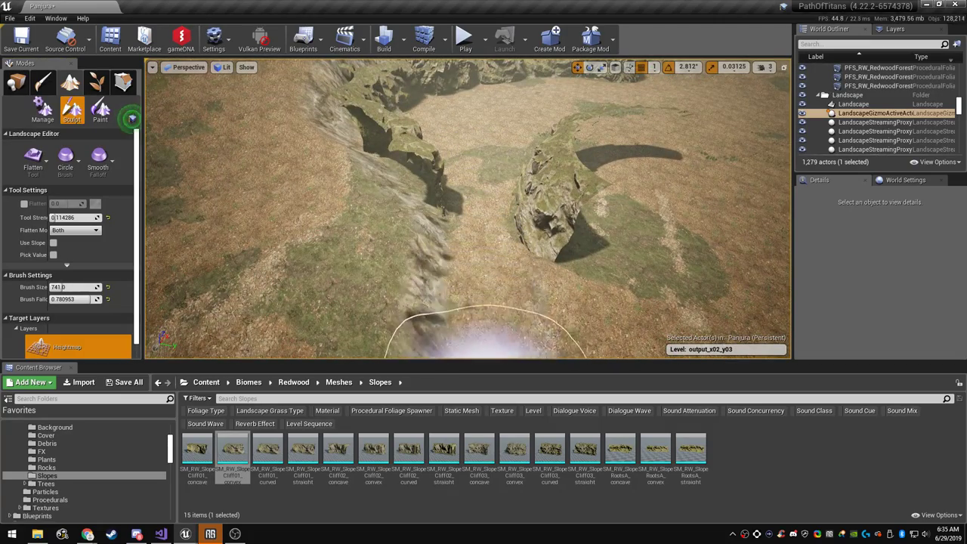
mouse_move(481, 173)
right_down()
mouse_move(484, 234)
mouse_move(484, 166)
mouse_move(461, 161)
right_up()
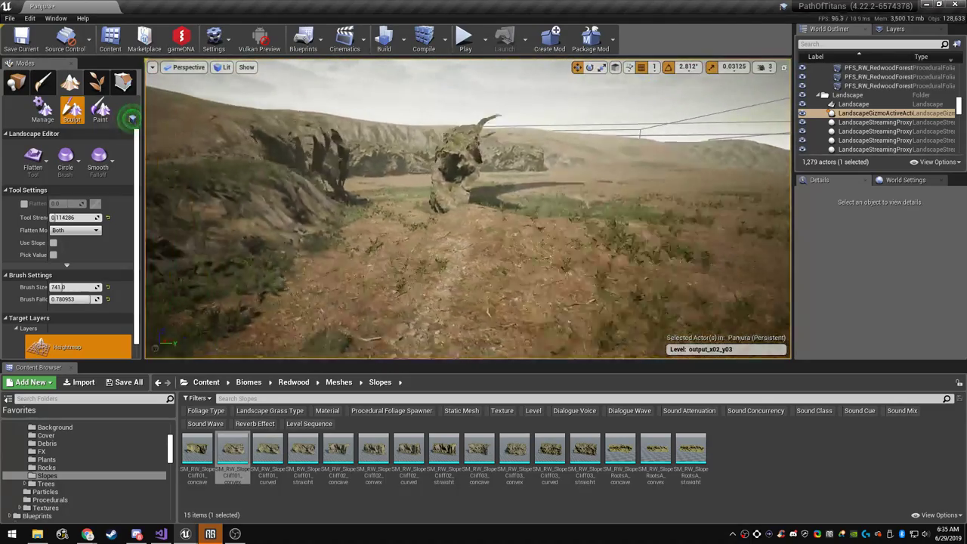
Return to placing objects and duplicate the wall row's SM_RW_SlopeCliff02_convex to the freestanding cliff's inner end, rotating and fitting it
mouse_move(468, 208)
right_down()
mouse_move(435, 226)
mouse_move(393, 227)
mouse_move(412, 216)
mouse_move(484, 212)
mouse_move(620, 219)
mouse_move(499, 249)
mouse_move(464, 321)
mouse_move(484, 322)
right_up()
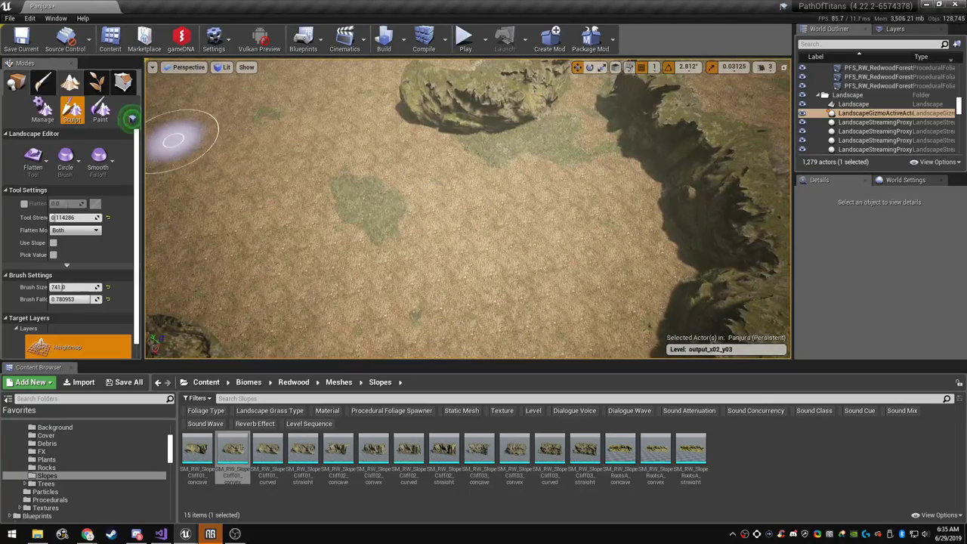
click(16, 82)
right_drag(468, 219, 544, 200)
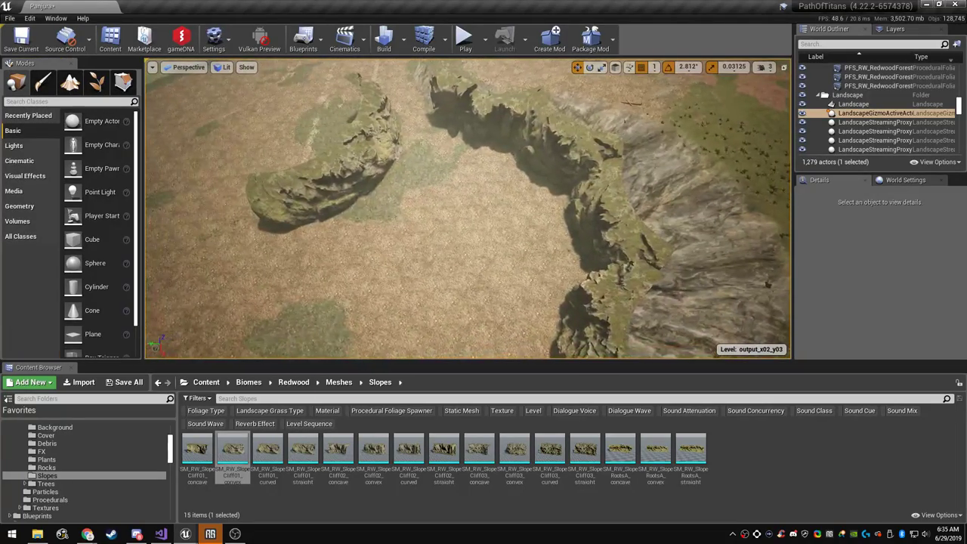
click(484, 109)
right_drag(483, 109, 430, 114)
alt+drag(556, 133, 339, 230)
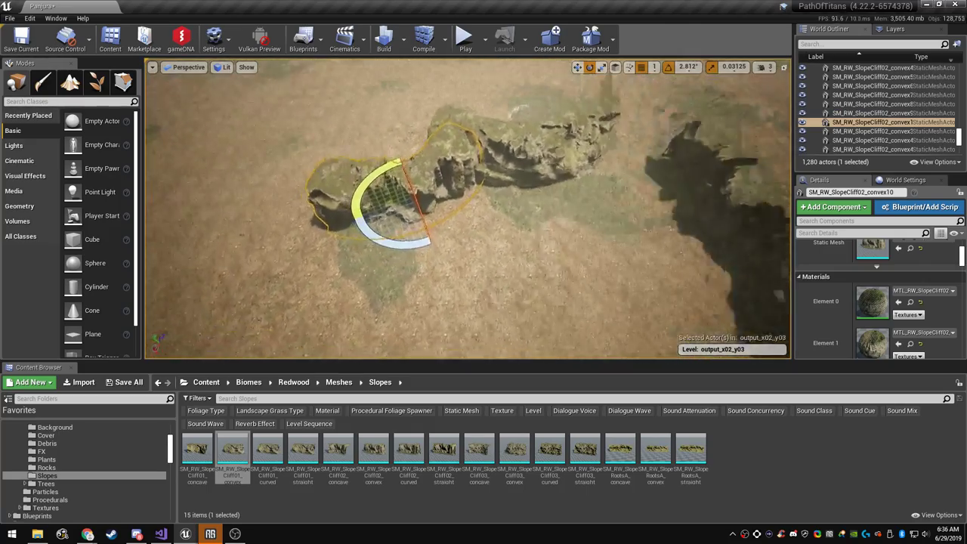
right_drag(469, 211, 416, 201)
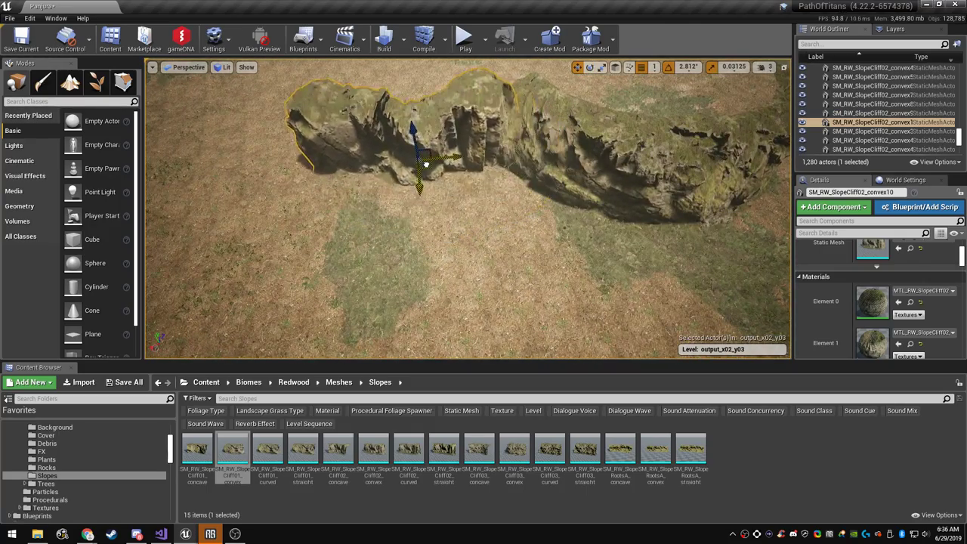
drag(426, 164, 450, 178)
Duplicate the SM_RW_SlopeCliff02_convex piece across the basin to the end of the opposite wall row and align it there
alt+drag(568, 165, 455, 162)
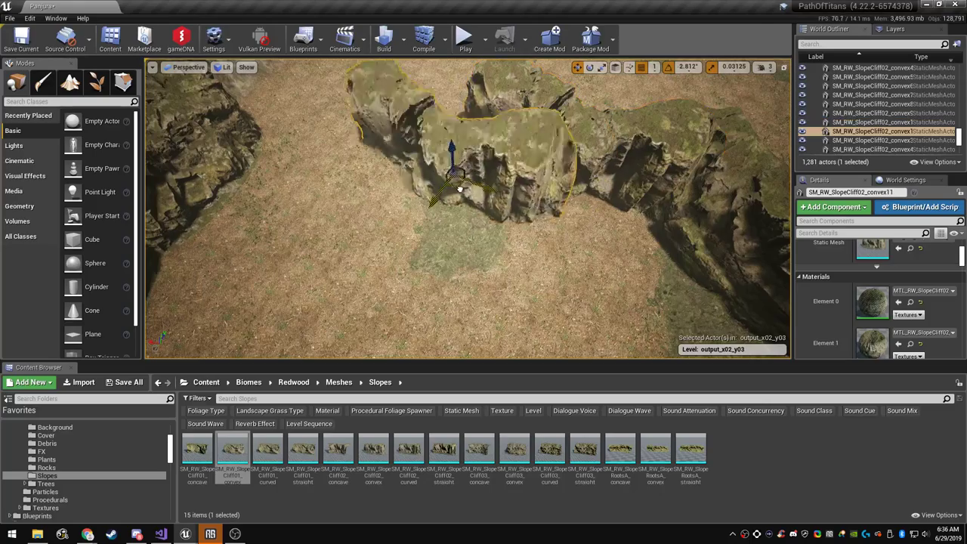
right_drag(455, 162, 405, 132)
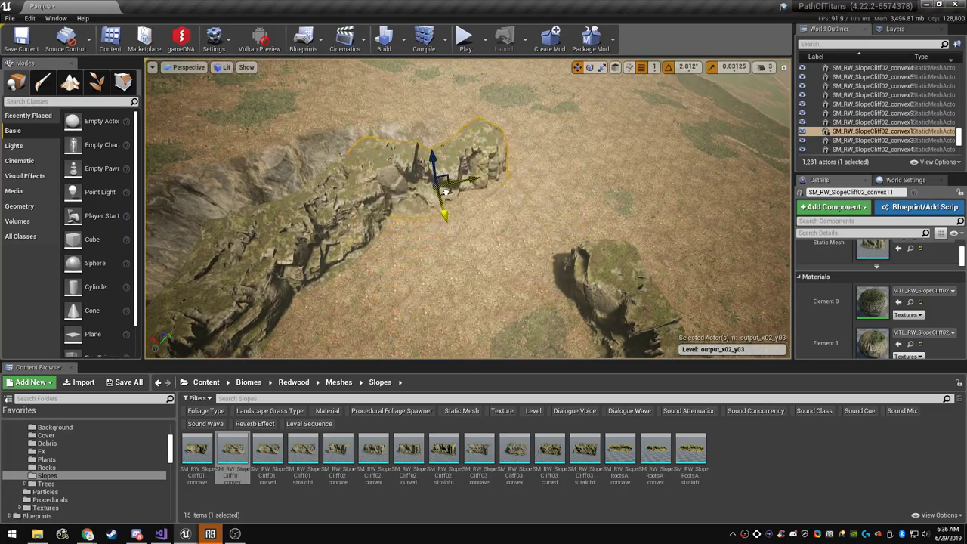
right_drag(446, 192, 344, 232)
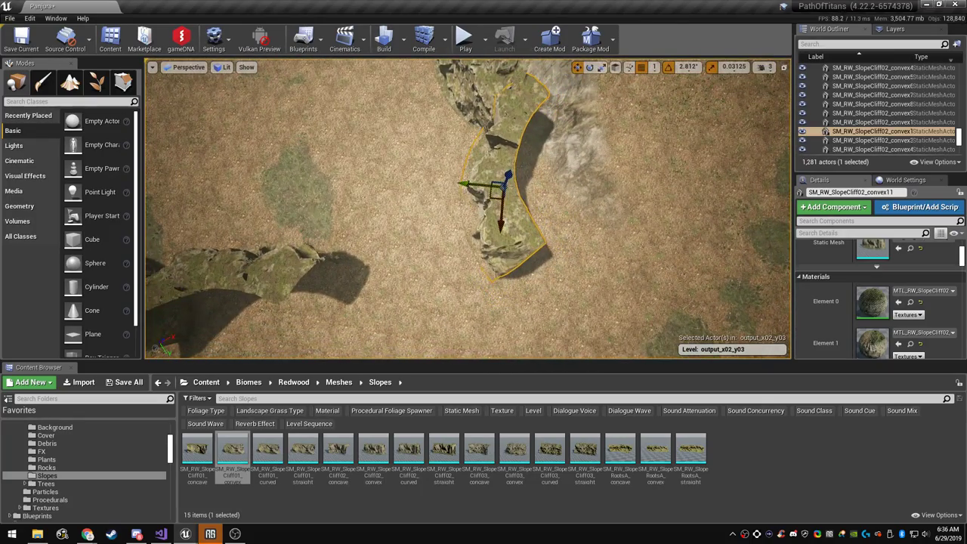
key(Escape)
Duplicate the freestanding cliff's inner-end SM_RW_SlopeCliff02_convex piece to the side away from the basin and rotate it to face outward
right_drag(453, 226, 371, 121)
right_drag(469, 212, 528, 182)
click(520, 198)
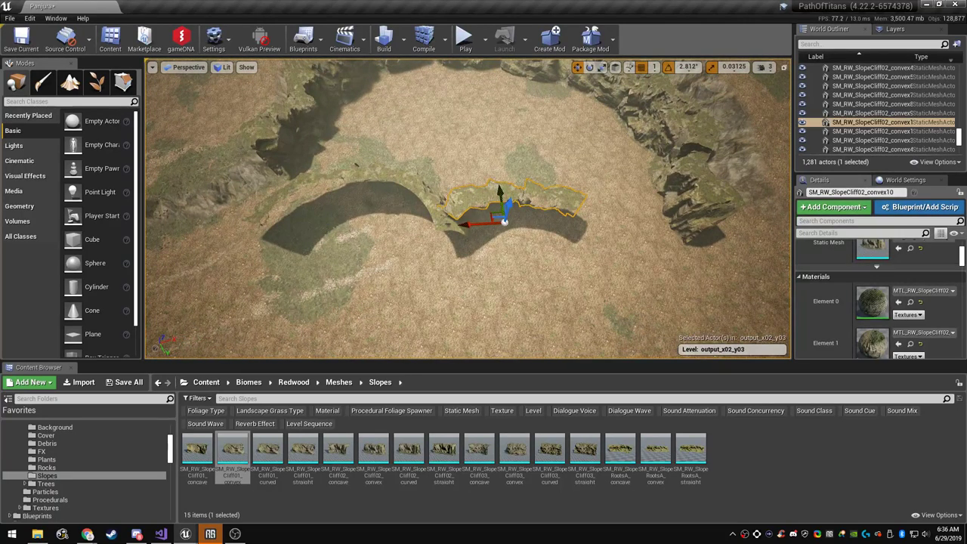
alt+drag(496, 217, 506, 302)
key(e)
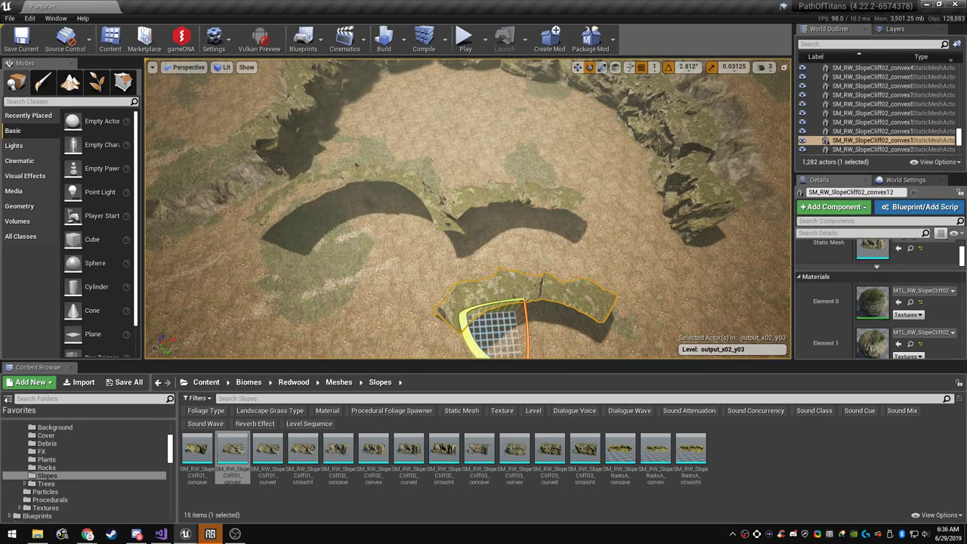
key(w)
right_drag(515, 306, 567, 314)
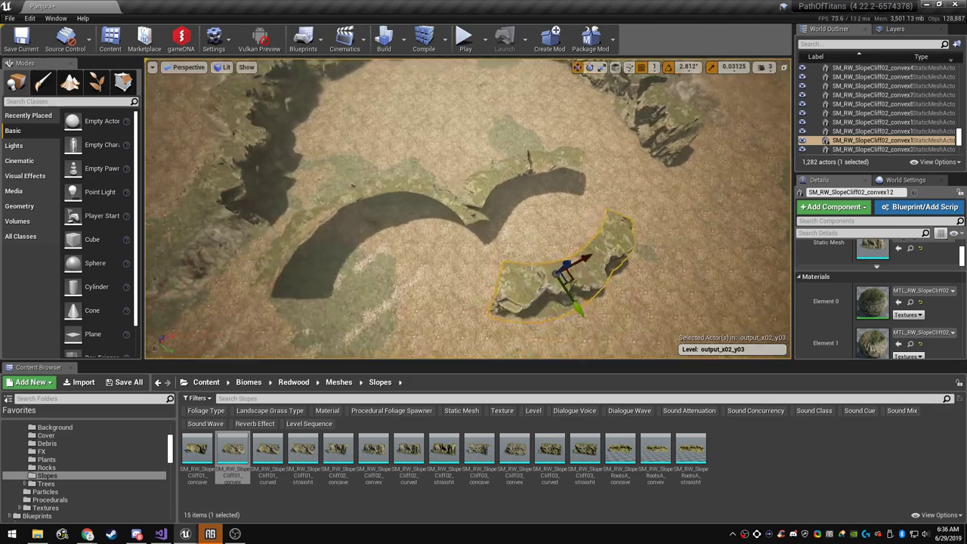
Duplicate the outward-facing SM_RW_SlopeCliff02_convex piece alongside itself, rotating and moving it to extend the freestanding cliff's second row
alt+drag(579, 305, 433, 325)
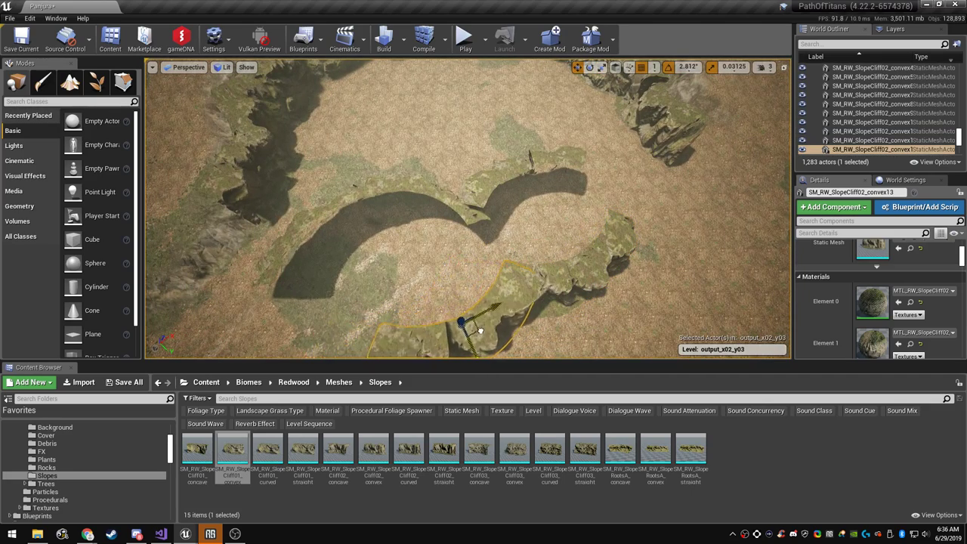
key(e)
right_drag(487, 327, 470, 350)
key(w)
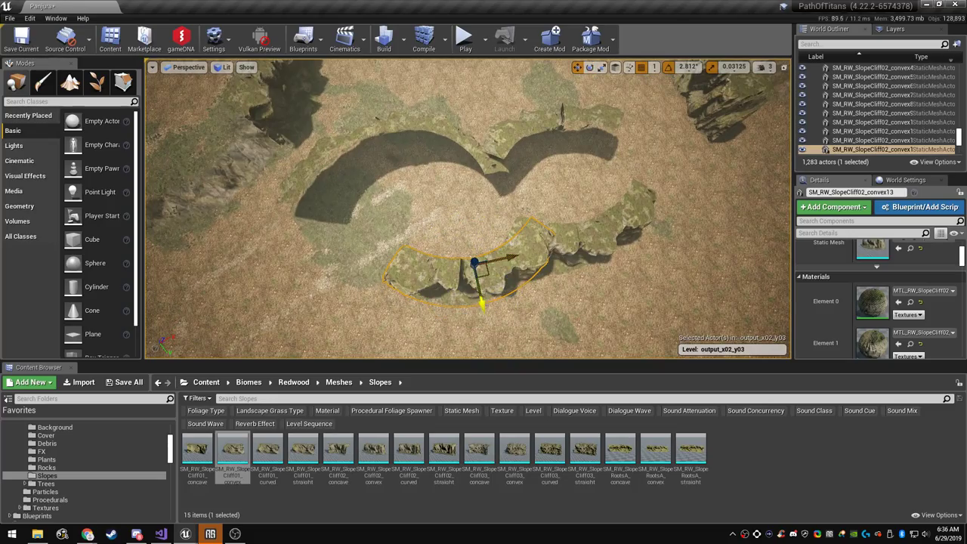
key(Escape)
Duplicate an SM_RW_SlopeCliff01_convex piece from the basin wall and rotate and fit it to close the freestanding cliff's far end
right_drag(478, 269, 416, 281)
key(w)
key(s)
click(293, 177)
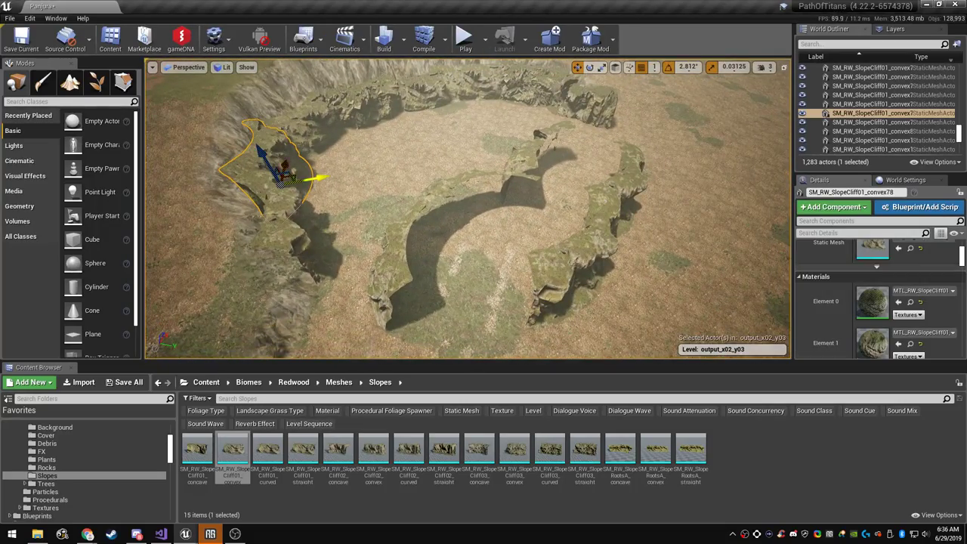
alt+drag(293, 177, 482, 333)
key(e)
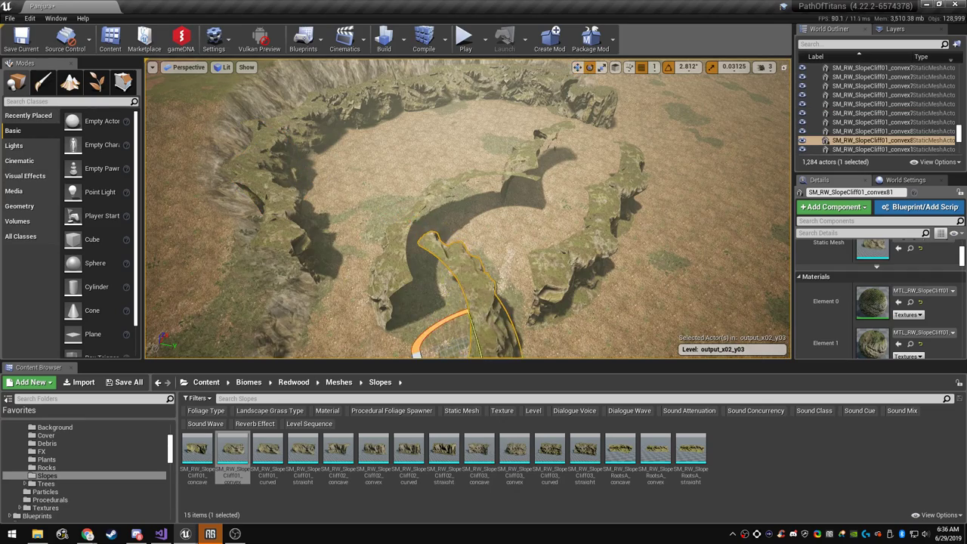
right_drag(483, 332, 476, 359)
drag(470, 219, 532, 281)
right_drag(536, 281, 578, 291)
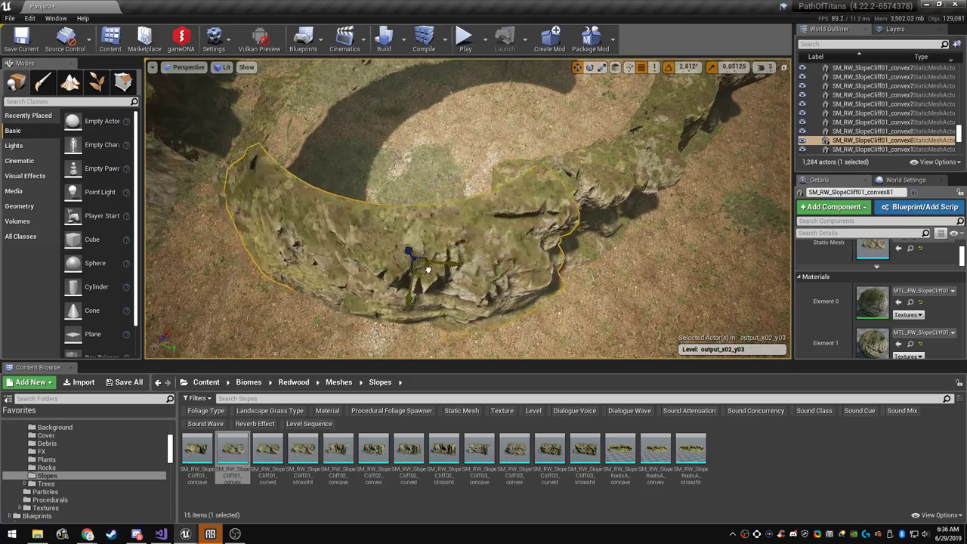
key(Escape)
Adjust the height of the SM_RW_SlopeCliff01_convex end piece against the ground
right_drag(403, 261, 378, 170)
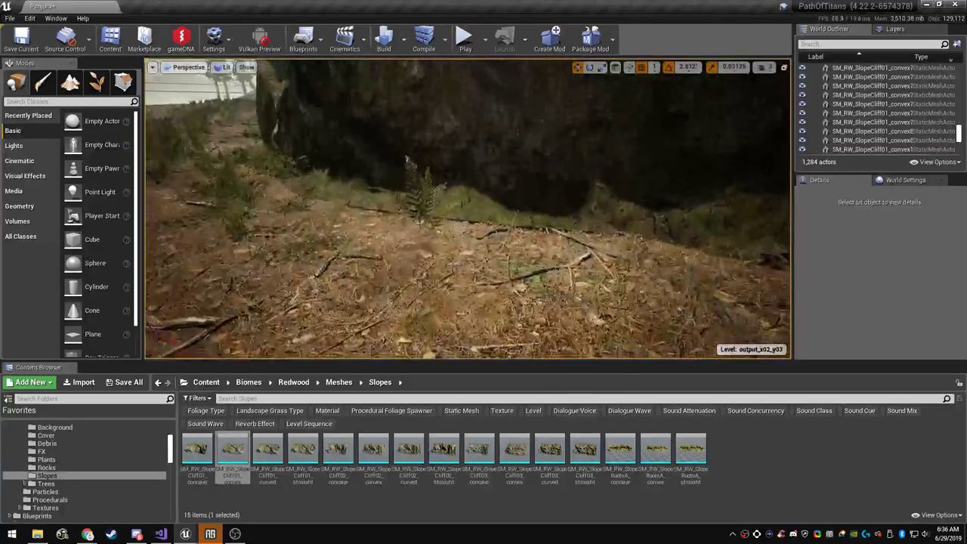
click(383, 155)
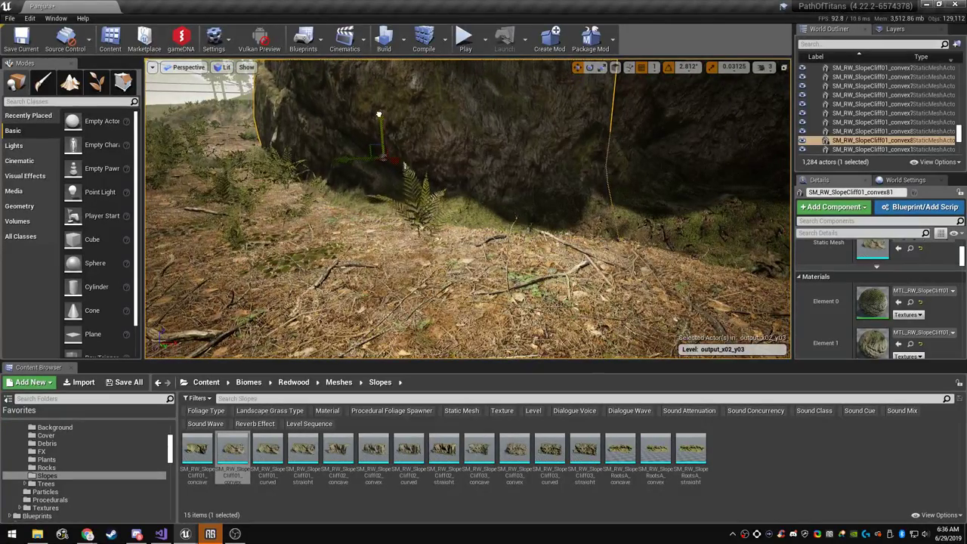
key(Escape)
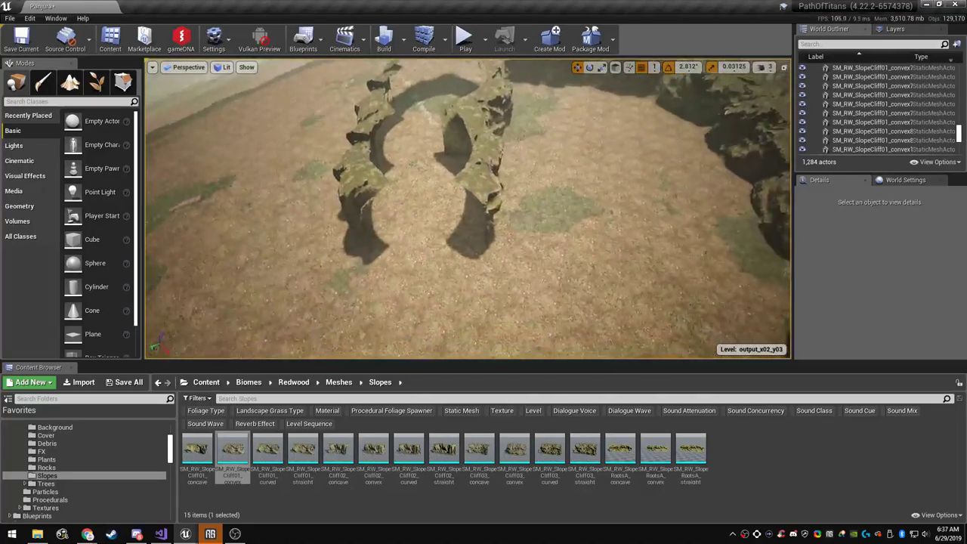
Duplicate an SM_RW_SlopeCliff03_convex piece from the basin wall and move, rotate and scale it to close the freestanding cliff's remaining open end
right_drag(468, 209, 489, 208)
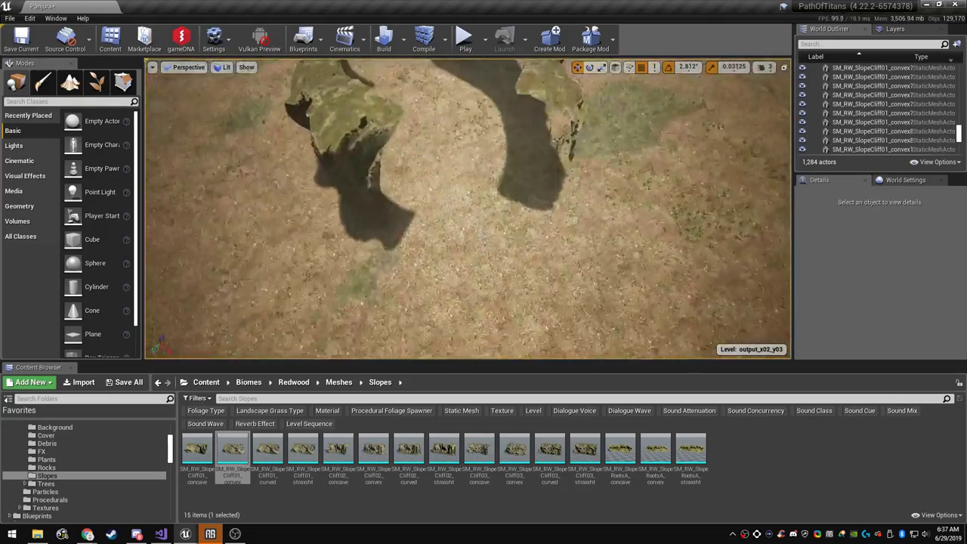
right_drag(489, 209, 543, 228)
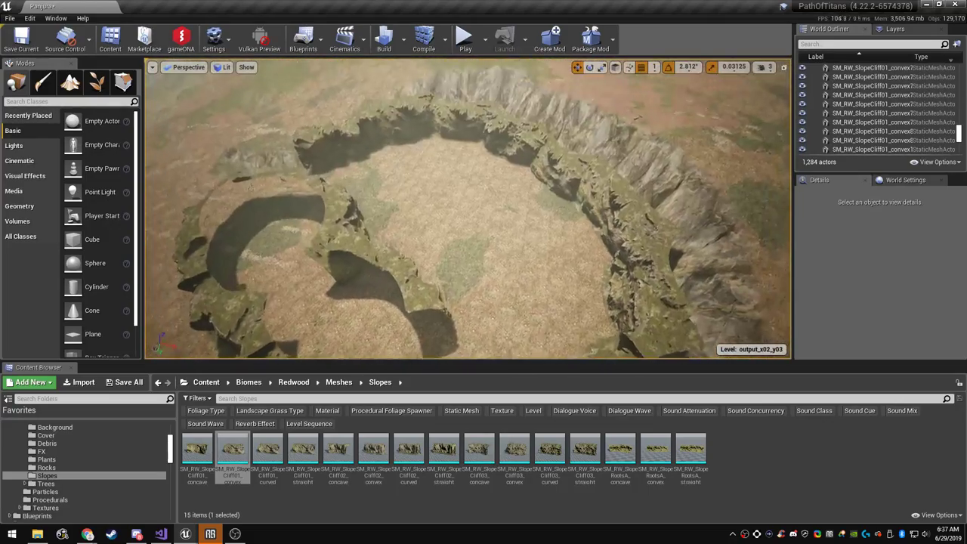
click(666, 225)
alt+drag(656, 225, 582, 246)
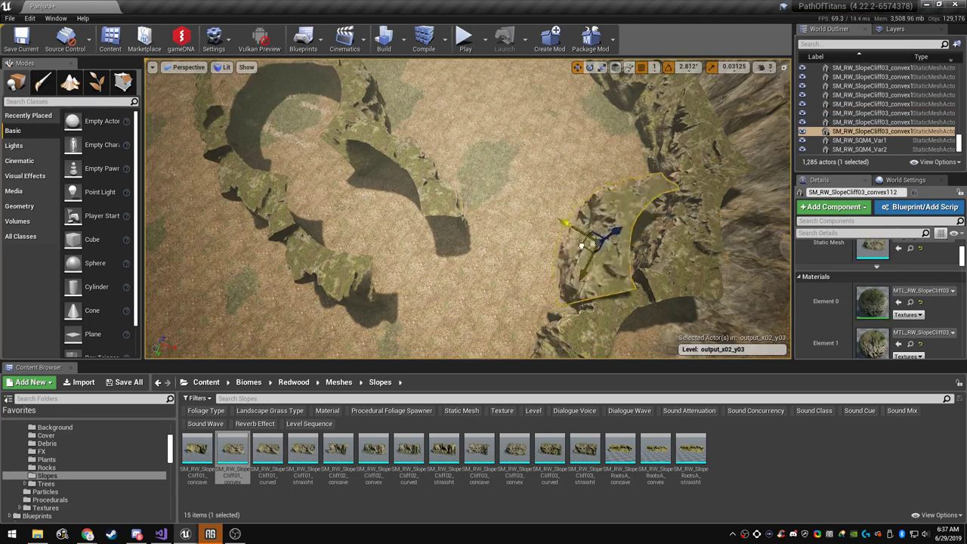
key(w)
drag(463, 246, 425, 267)
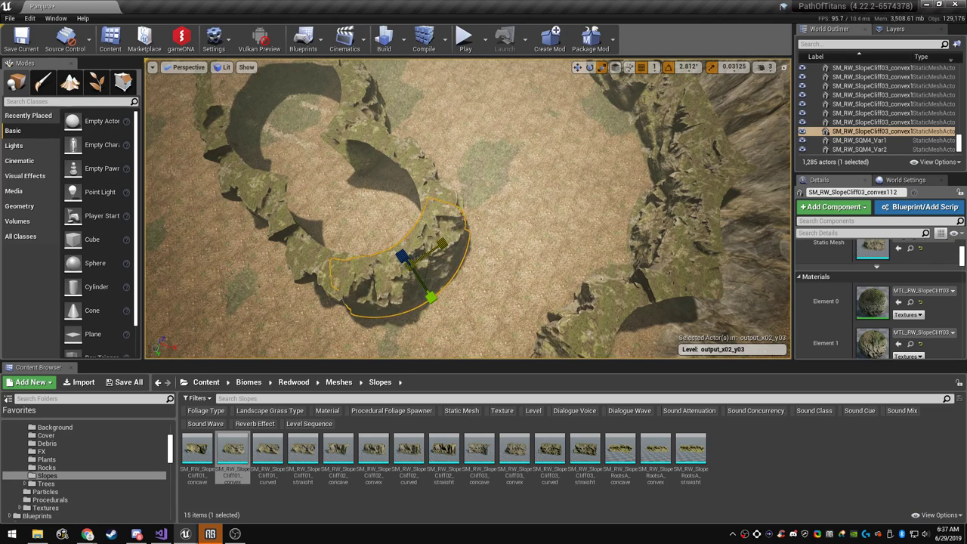
key(Escape)
Locate the SM_cliff_01_detail mesh from an existing cliff in the distance and place a new instance on the basin floor
right_drag(421, 257, 374, 162)
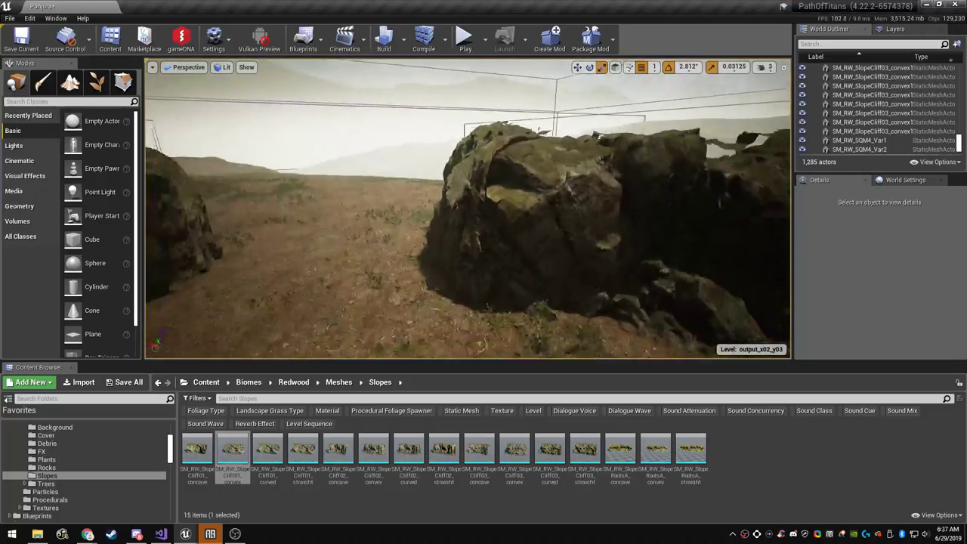
right_drag(421, 257, 672, 258)
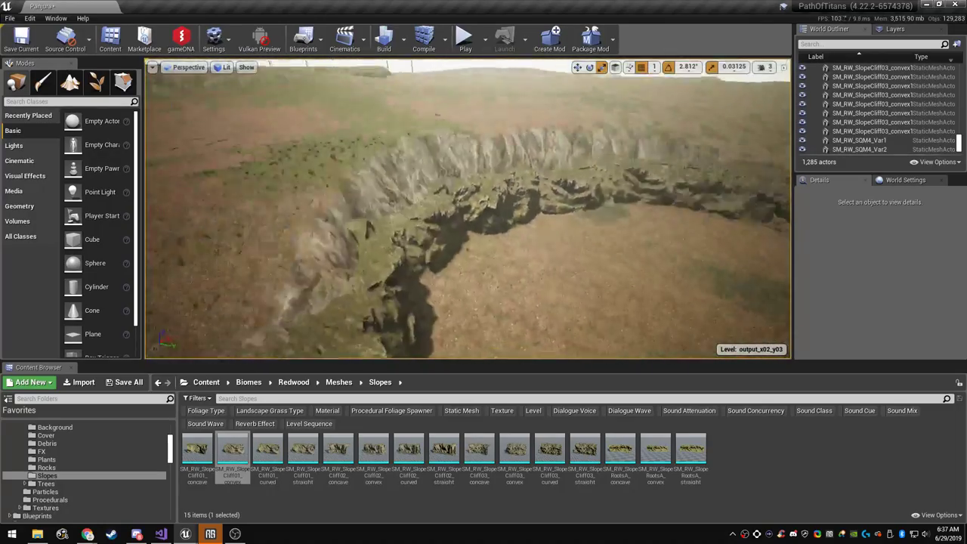
right_drag(421, 256, 433, 257)
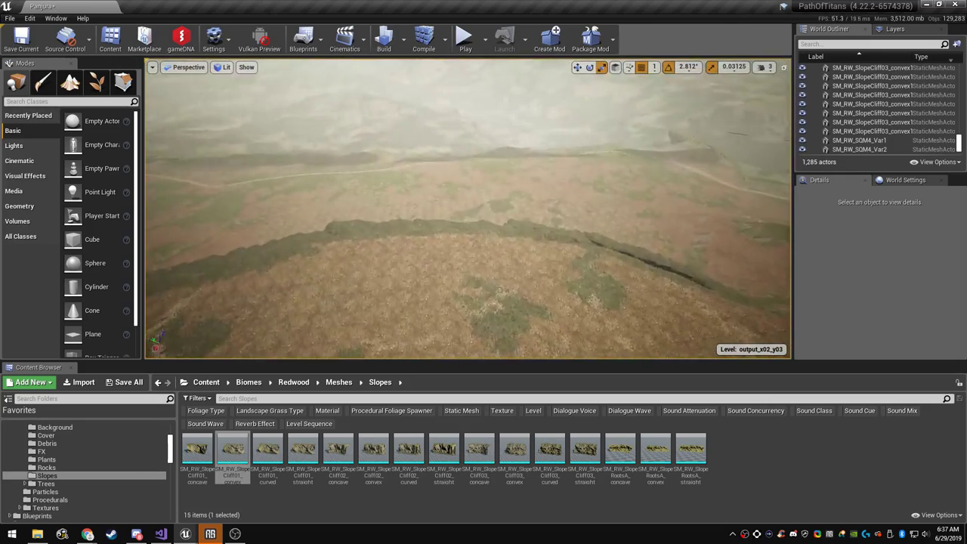
click(402, 229)
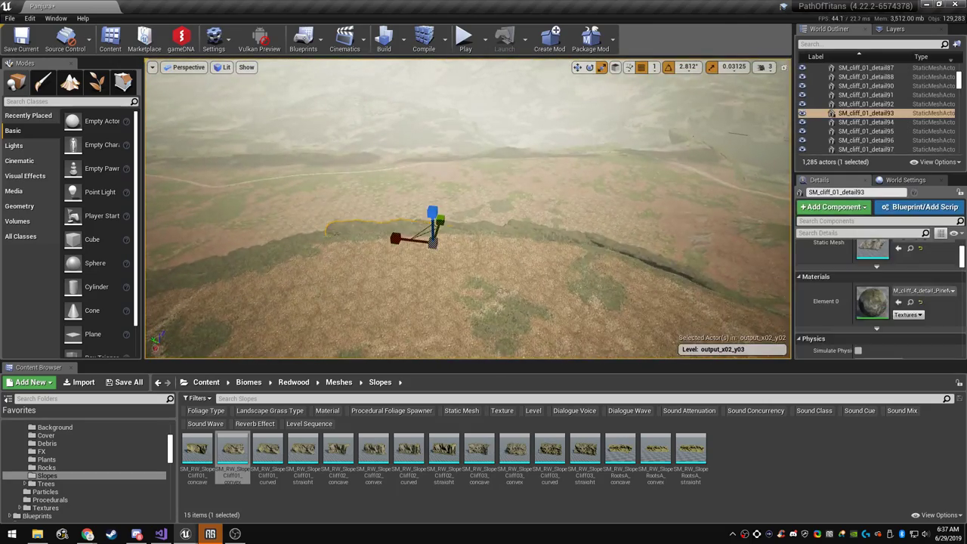
click(909, 249)
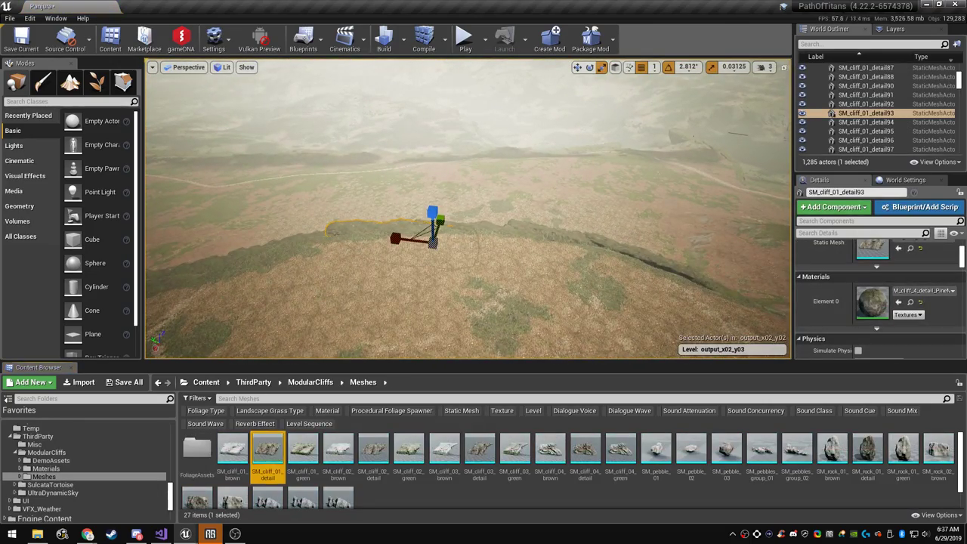
right_drag(468, 227, 616, 207)
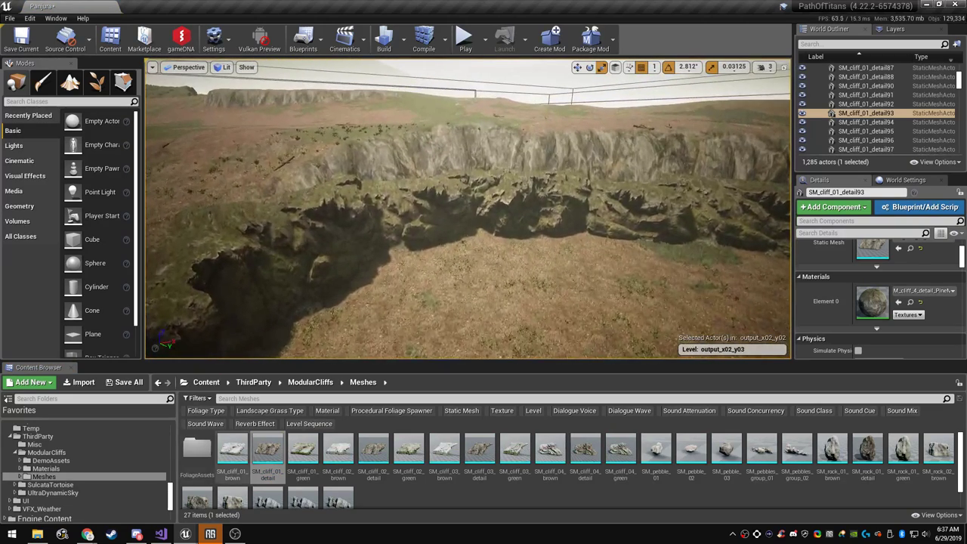
drag(267, 452, 480, 298)
Find the modular cliff materials and assign M_cliff_4_detail_Redwood to the new rock's Element 0
click(910, 302)
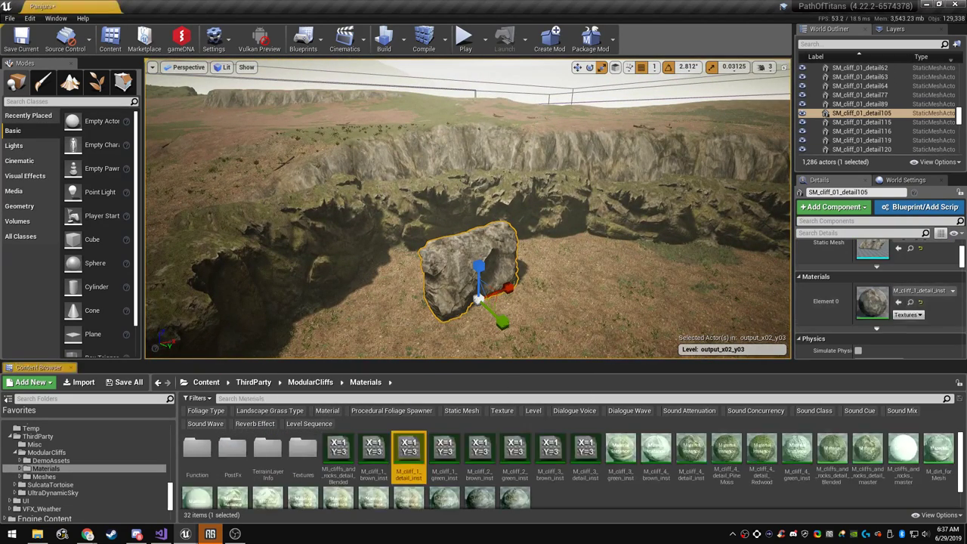
click(762, 455)
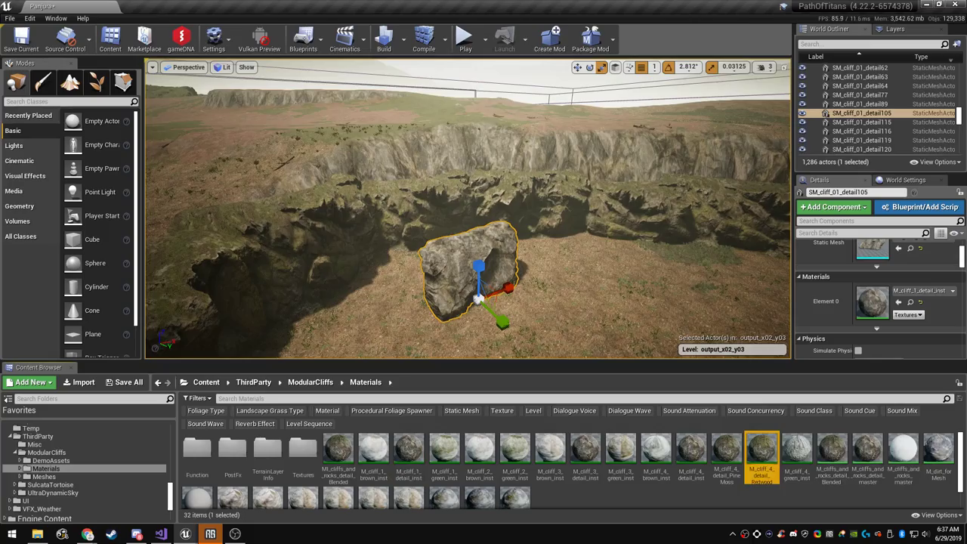
right_drag(567, 257, 523, 277)
key(w)
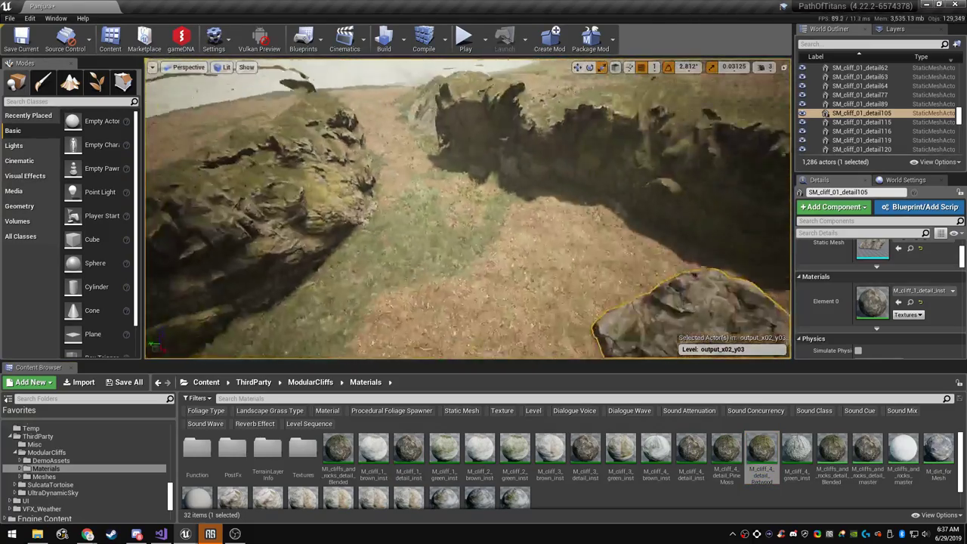
click(898, 302)
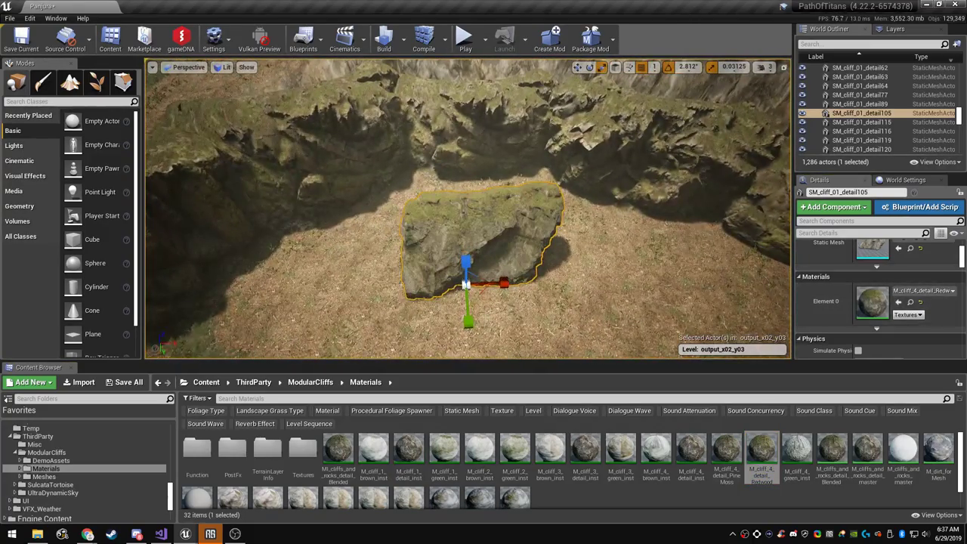
Compare the rock with the basin wall in full screen and replace its material with the M_cliff_4_detail Pine Moss variant
key(F11)
right_drag(483, 272, 484, 227)
key(w)
key(s)
key(w)
key(F11)
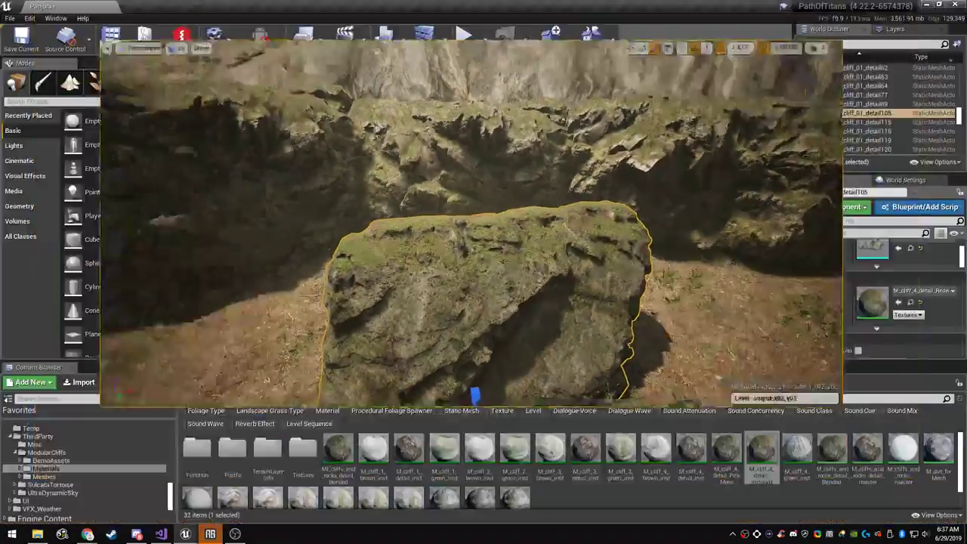
click(727, 457)
click(898, 302)
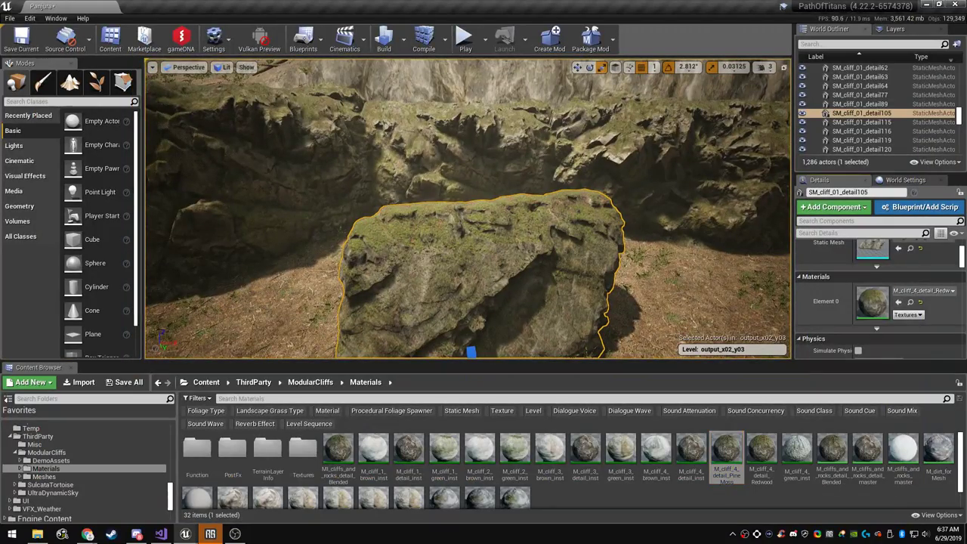
mouse_move(468, 209)
right_down()
mouse_move(468, 242)
mouse_move(454, 219)
right_up()
key(F11)
key(Escape)
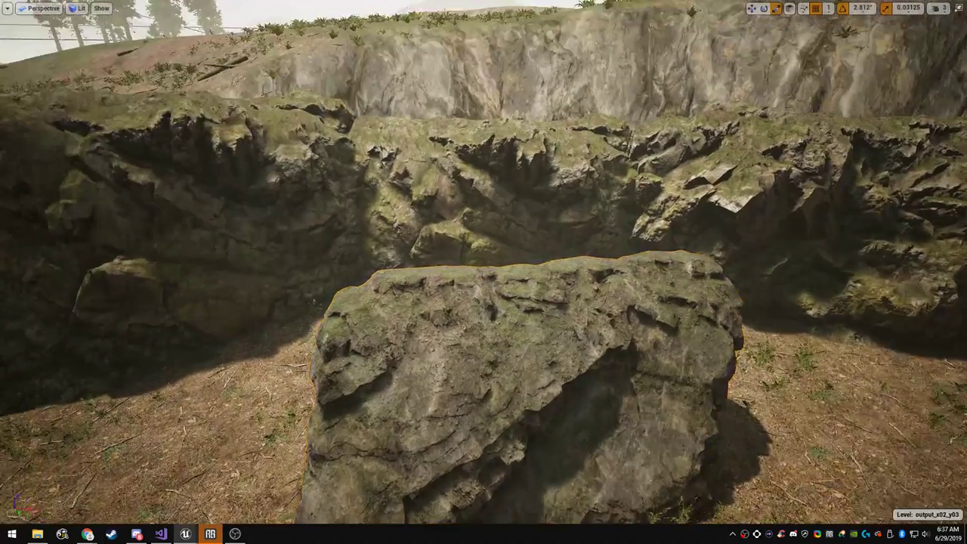
Scale up the SM_cliff_01_detail rock and move it onto the slope cliffs lining the basin wall
right_drag(484, 272, 469, 325)
key(s)
click(642, 424)
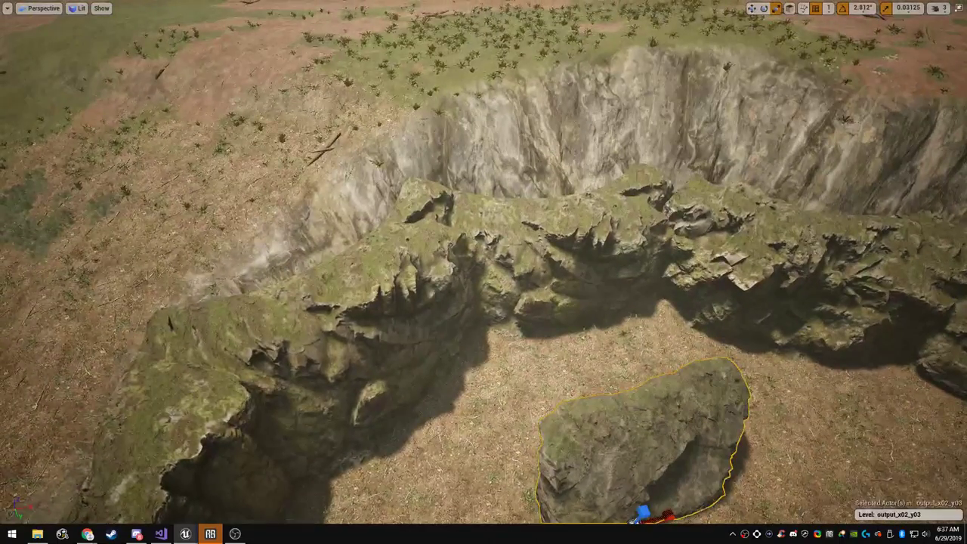
right_drag(642, 423, 657, 461)
key(s)
right_drag(573, 302, 572, 308)
key(w)
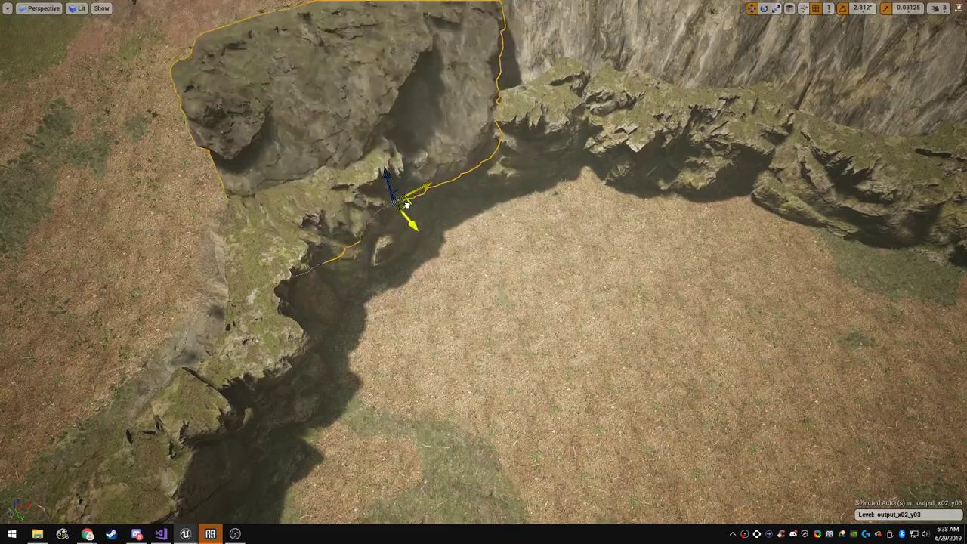
Move the large rock behind the slope cliff row and rotate it to fit against the carved wall
drag(406, 205, 454, 228)
right_drag(454, 228, 415, 263)
key(w)
key(s)
drag(631, 426, 526, 252)
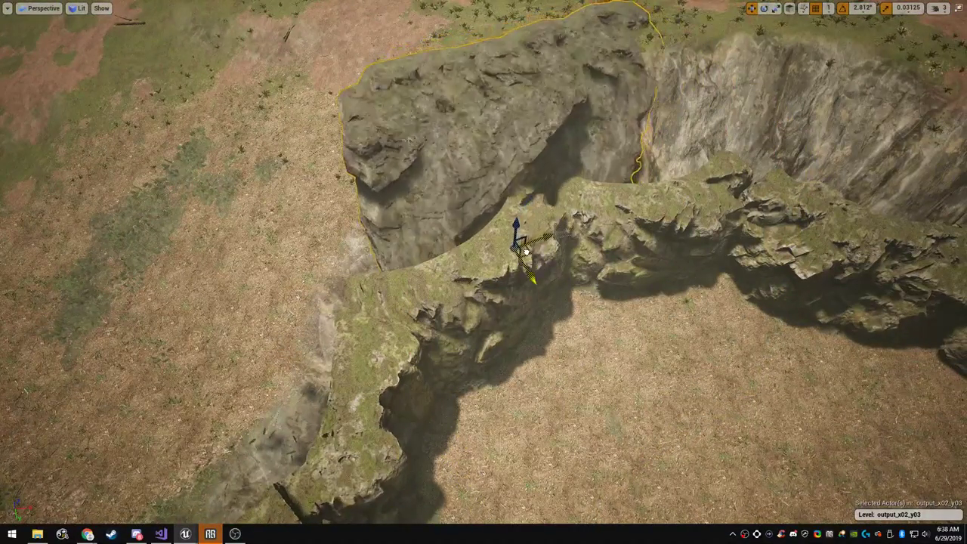
mouse_move(527, 276)
right_down()
mouse_move(552, 276)
mouse_move(534, 278)
right_up()
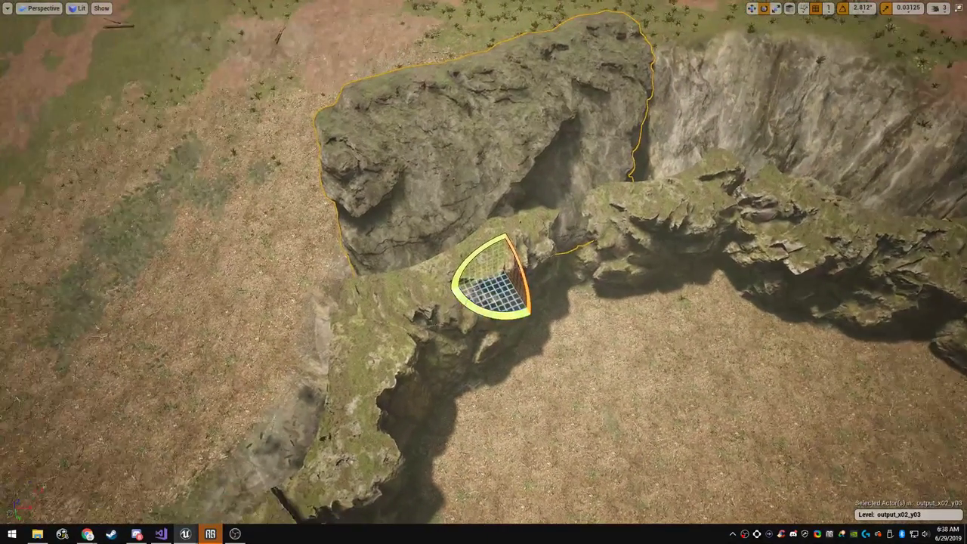
key(w)
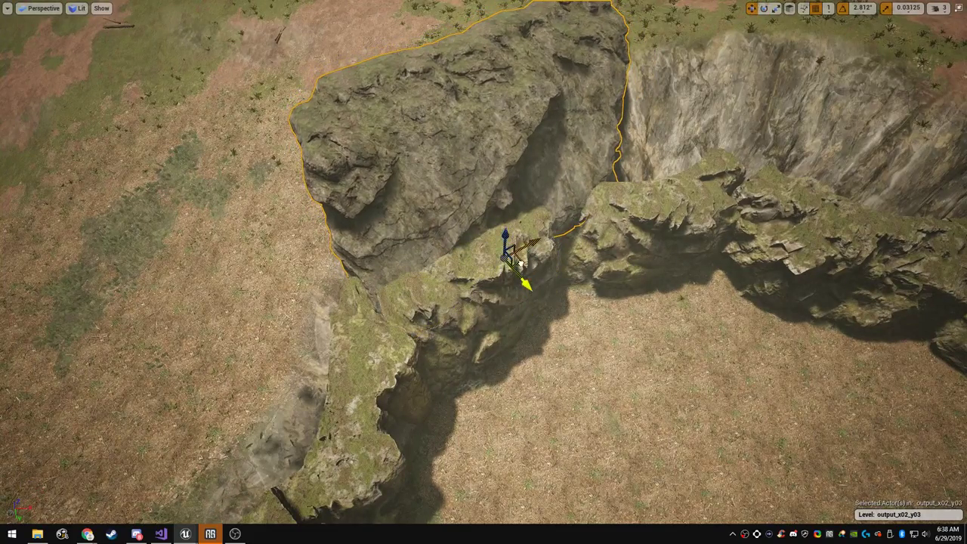
key(Escape)
right_drag(509, 250, 605, 257)
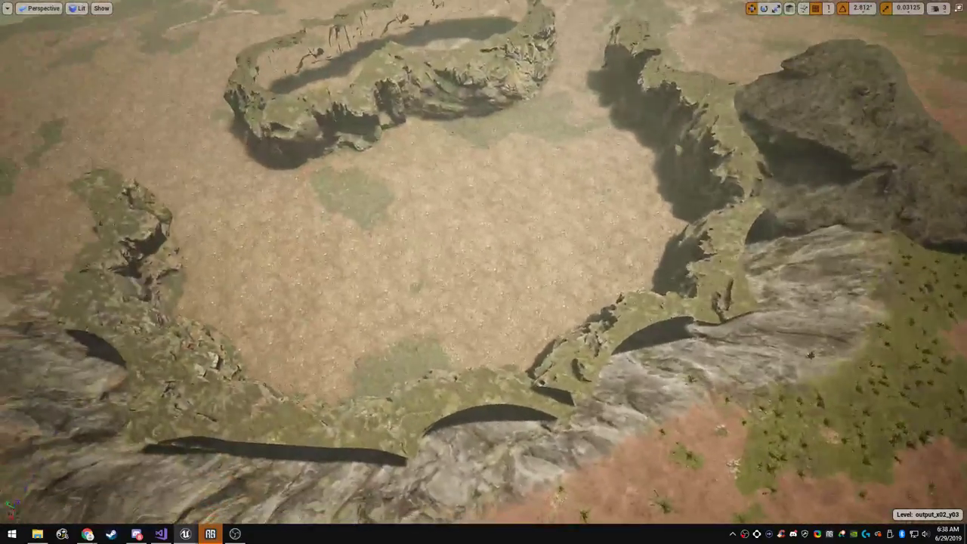
right_drag(484, 272, 589, 272)
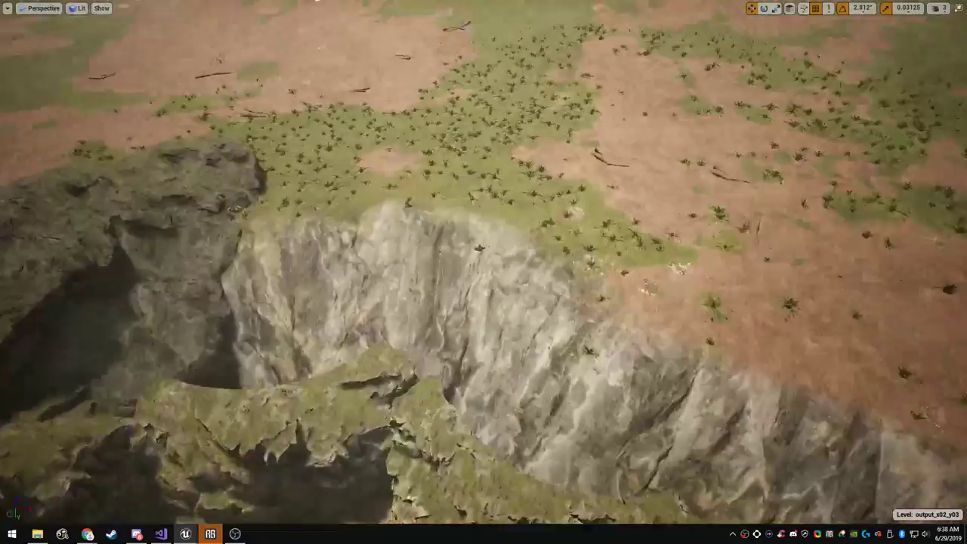
Find the modular cliff meshes and place an SM_cliff_03_detail rock on the basin floor in front of the slope cliffs
right_drag(484, 272, 434, 325)
key(F11)
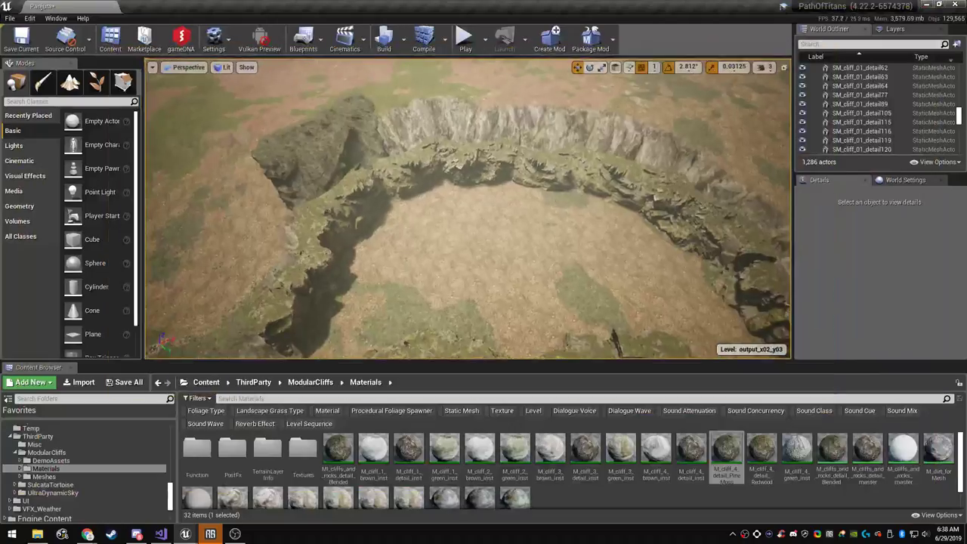
click(321, 155)
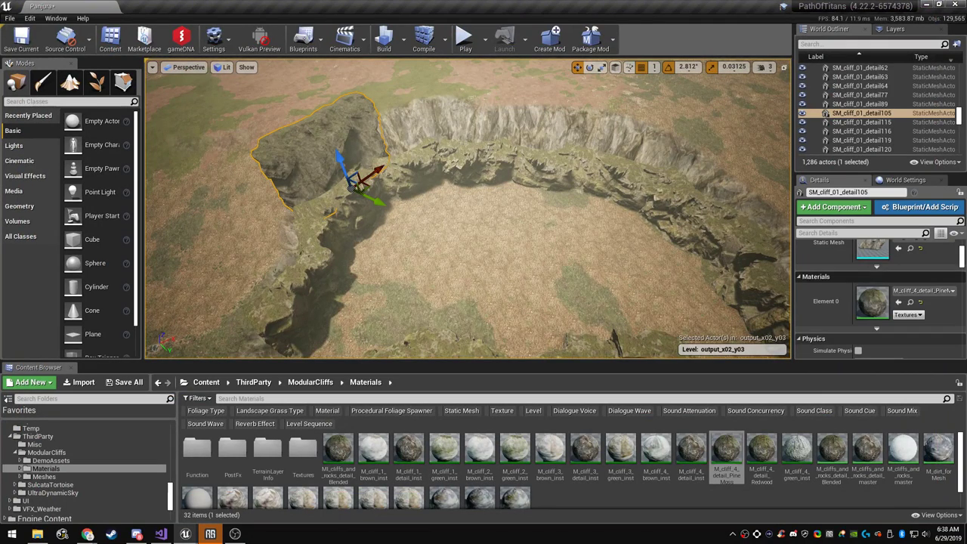
click(911, 302)
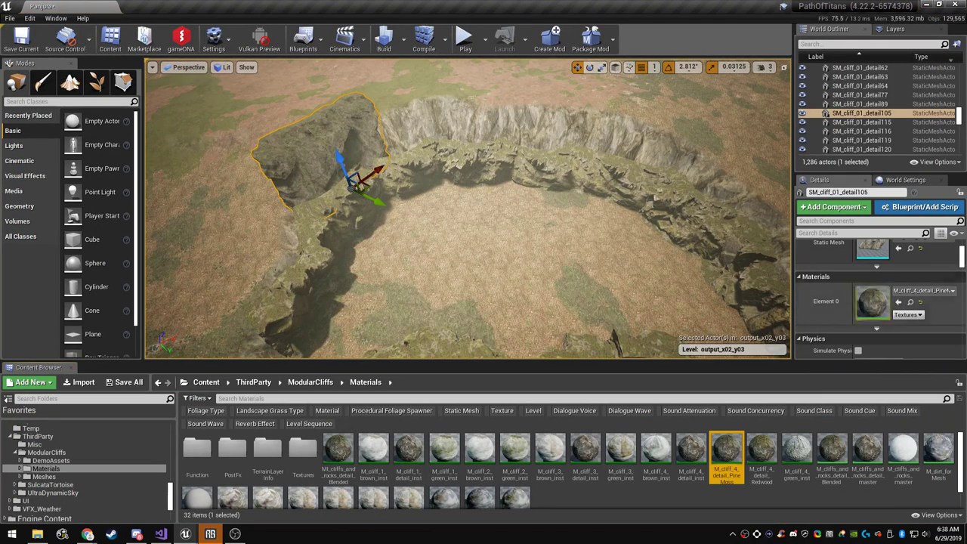
click(43, 477)
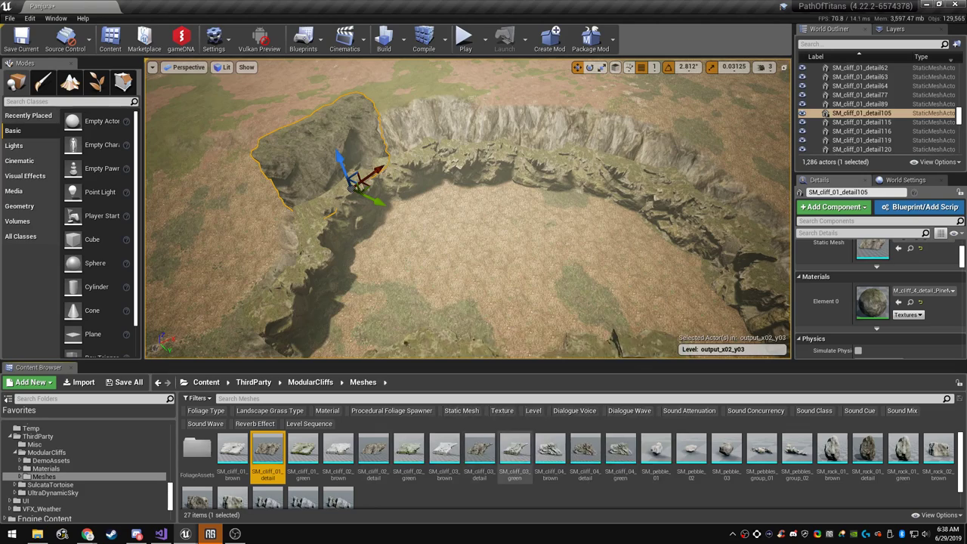
click(482, 456)
key(w)
right_drag(483, 257, 492, 226)
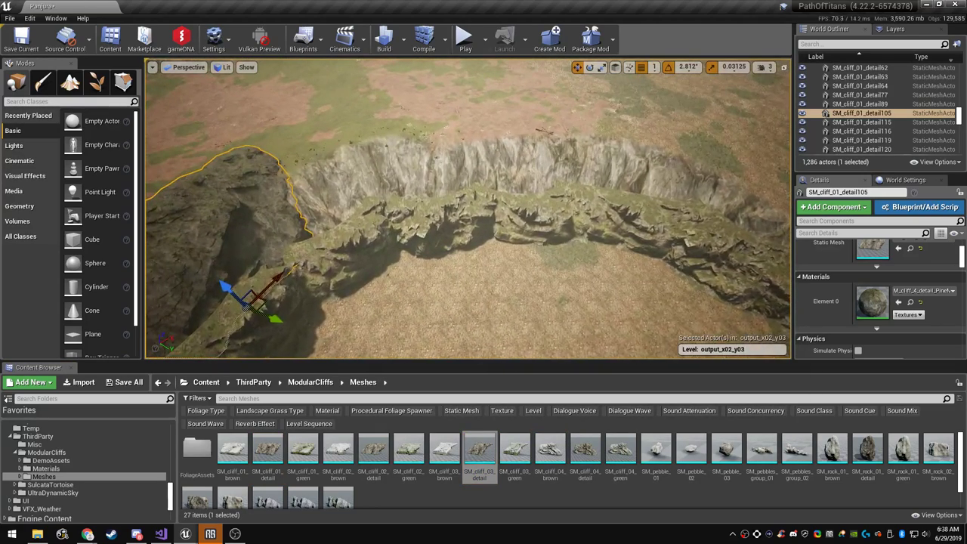
drag(481, 453, 541, 276)
Scale up the new SM_cliff_03_detail rock and rotate it to point toward the carved basin wall
key(r)
key(e)
drag(518, 351, 445, 338)
key(s)
right_drag(446, 338, 469, 378)
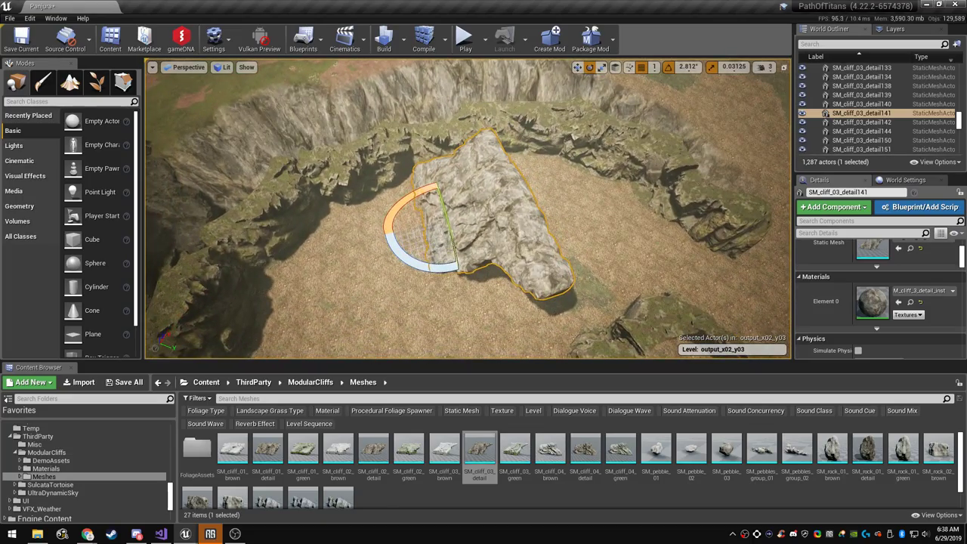
key(w)
right_drag(468, 250, 467, 223)
key(s)
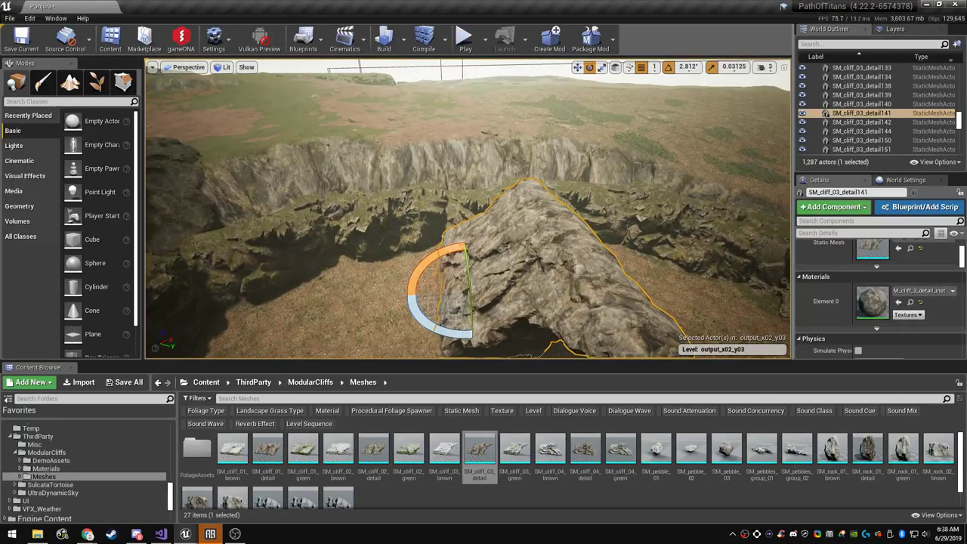
Assign the neighbouring large rock's M_cliff_4_detail Pine Moss material to Element 0 of the SM_cliff_03_detail rock
click(911, 301)
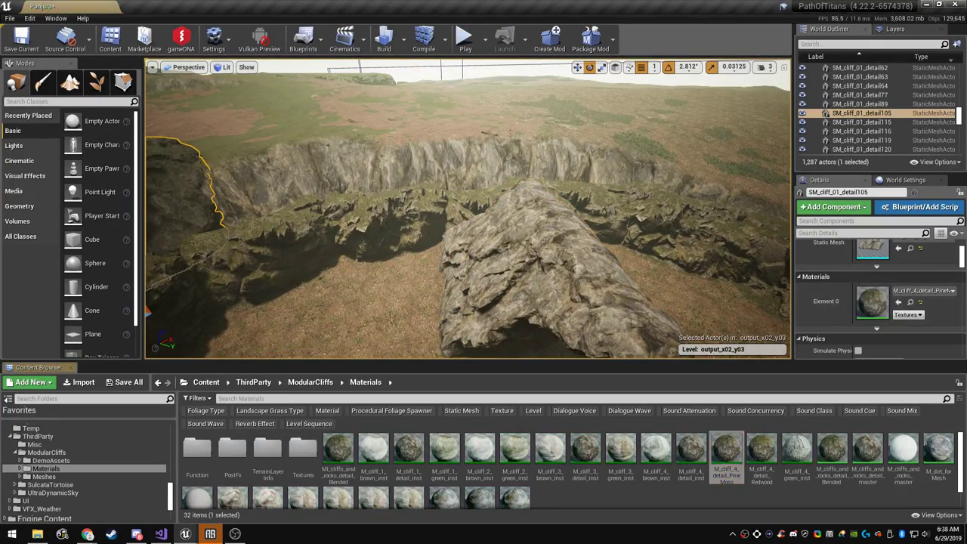
click(590, 279)
click(898, 302)
right_drag(438, 254, 452, 244)
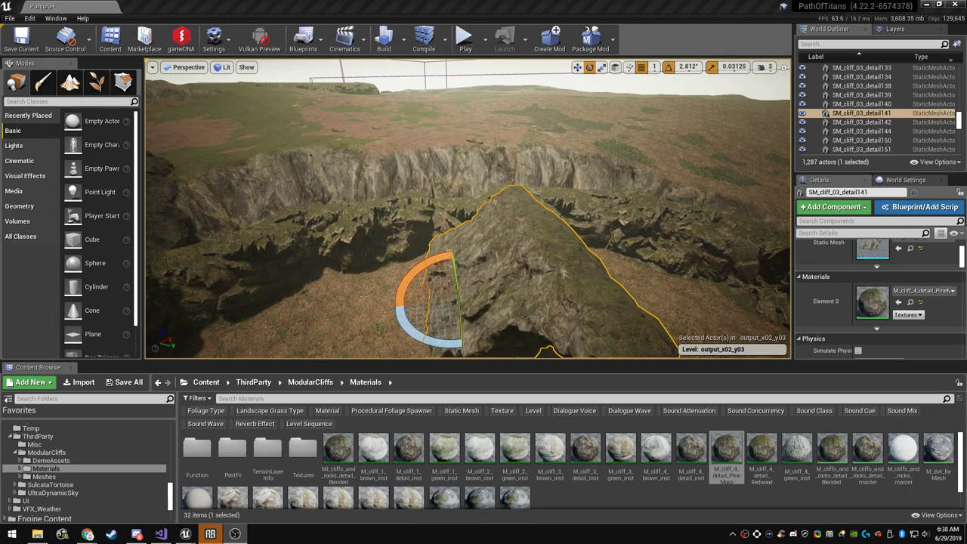
Raise the mossy SM_cliff_03_detail rock and move it over the slope cliffs against the carved basin wall in full screen
right_drag(452, 244, 440, 283)
key(F11)
key(w)
drag(462, 266, 459, 229)
key(e)
right_drag(459, 229, 442, 261)
key(w)
drag(486, 224, 422, 56)
mouse_move(422, 56)
right_down()
mouse_move(420, 19)
mouse_move(386, 6)
mouse_move(442, 7)
mouse_move(427, 15)
mouse_move(420, 63)
right_up()
Adjust the scale and rotation of the mossy rock so it bridges the wall and overhangs the slope cliffs
key(r)
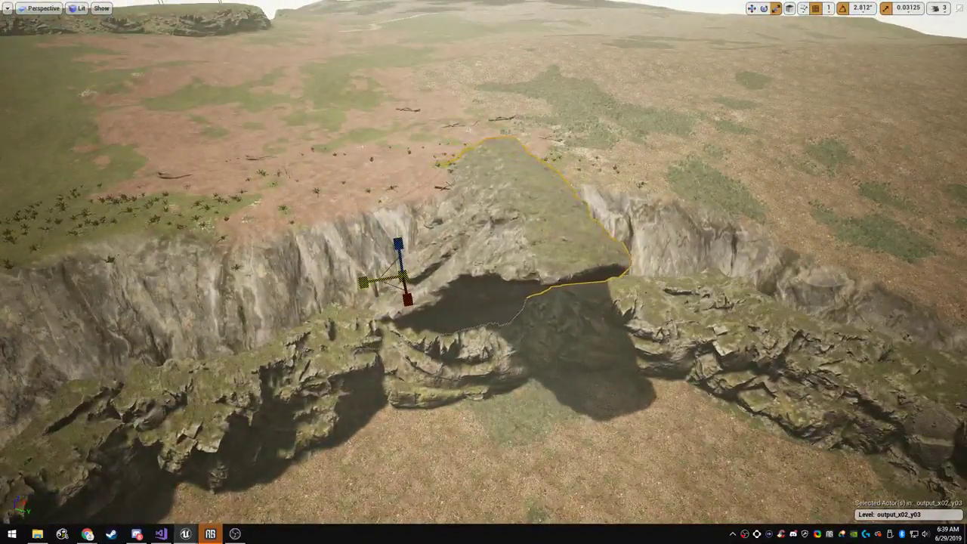
right_drag(484, 272, 421, 333)
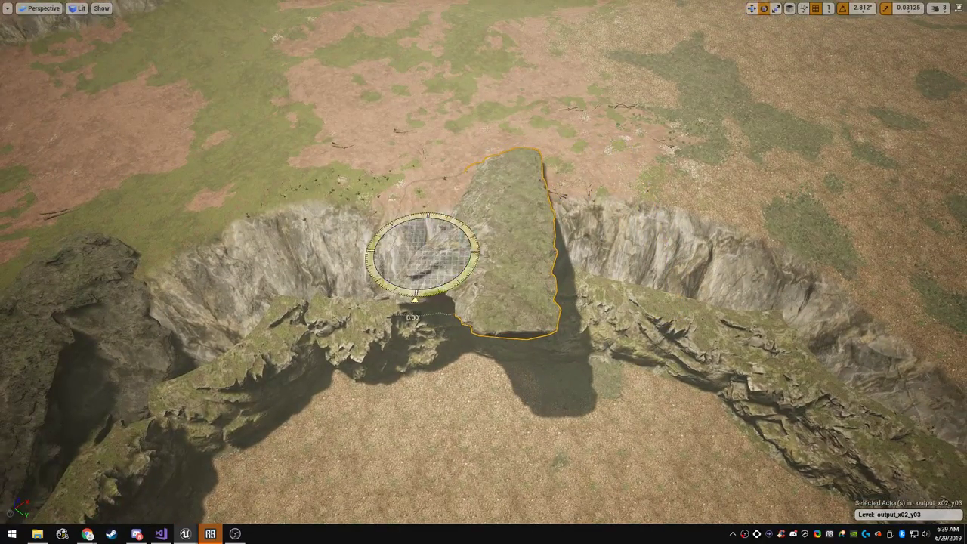
right_drag(483, 272, 506, 371)
click(453, 235)
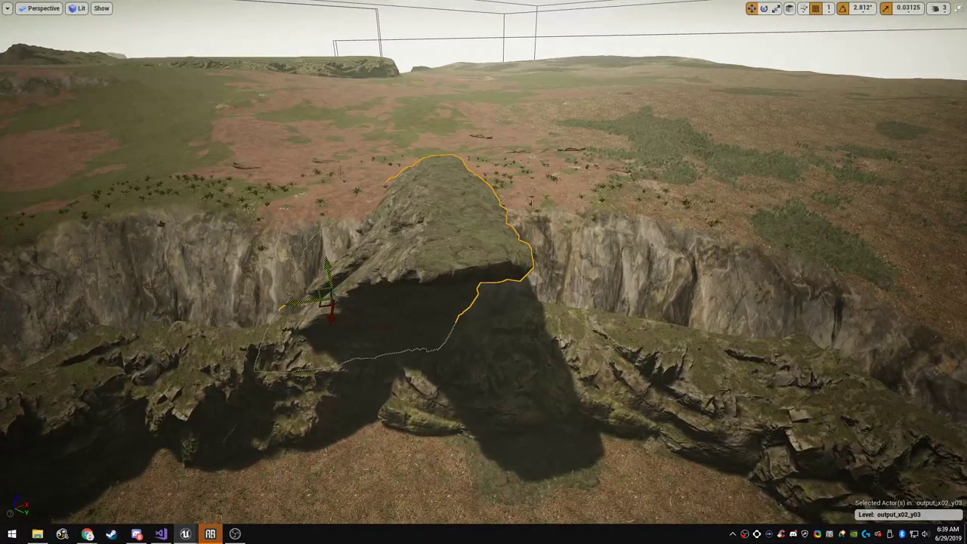
Duplicate the mossy rock, mirror the copy with a Y scale of -3.875, and fit it beside the original
alt+drag(302, 303, 405, 300)
key(F11)
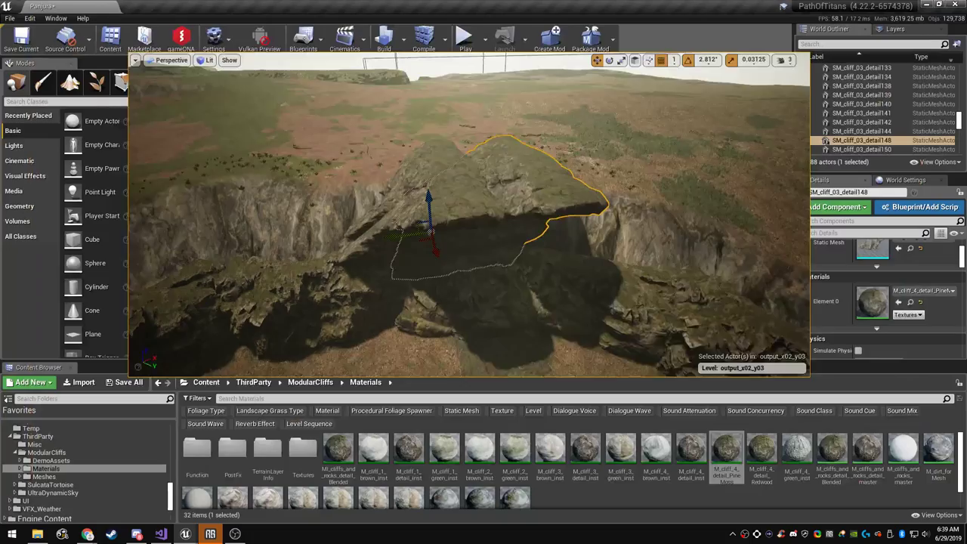
scroll(922, 269, up, 5)
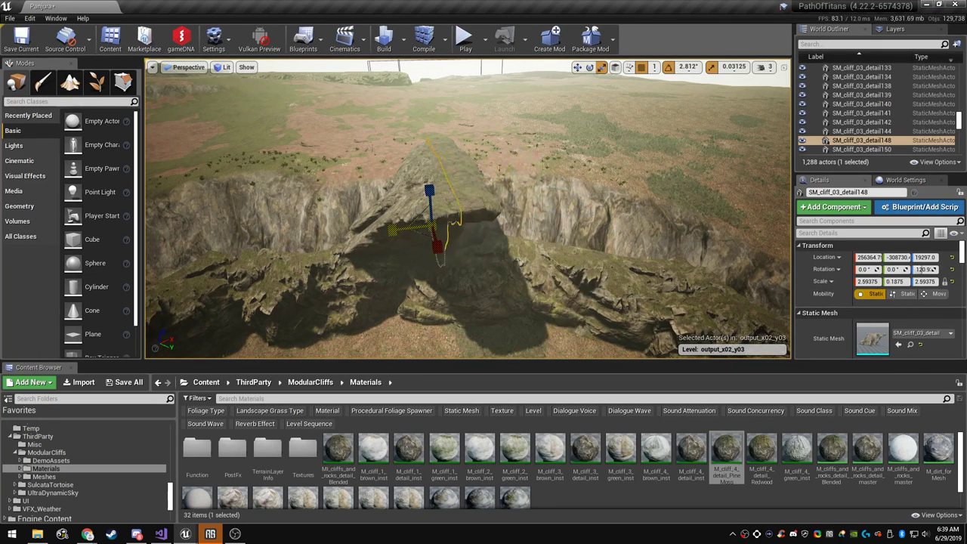
drag(392, 229, 492, 224)
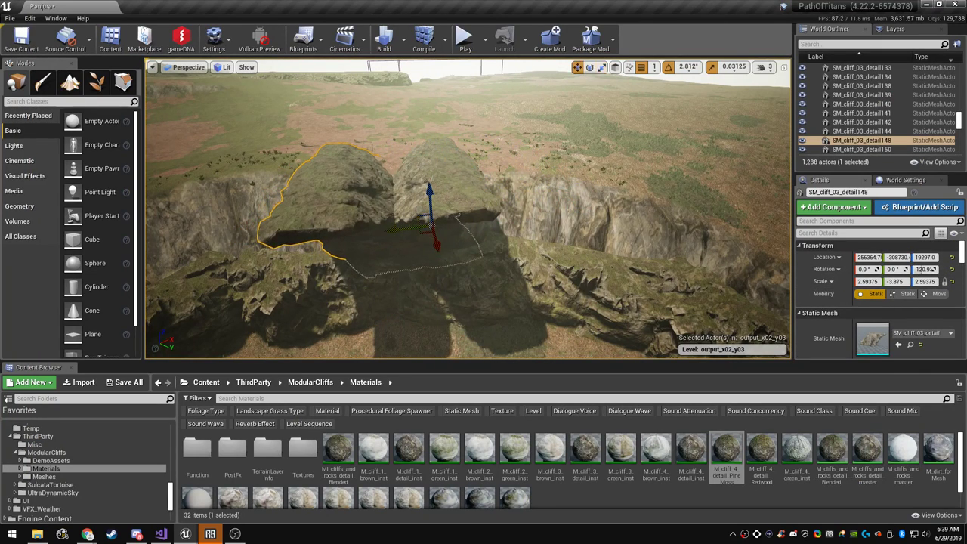
drag(392, 235, 467, 230)
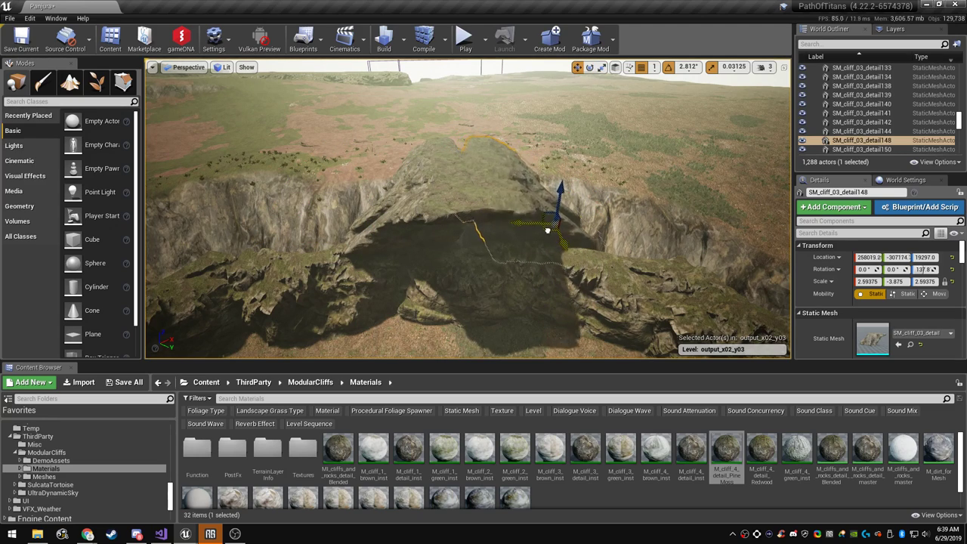
Check the overhang from the basin floor and place an SM_cliff_02_detail rock on the slope cliffs beside the mossy pair
key(Escape)
right_drag(555, 219, 653, 205)
key(w)
key(s)
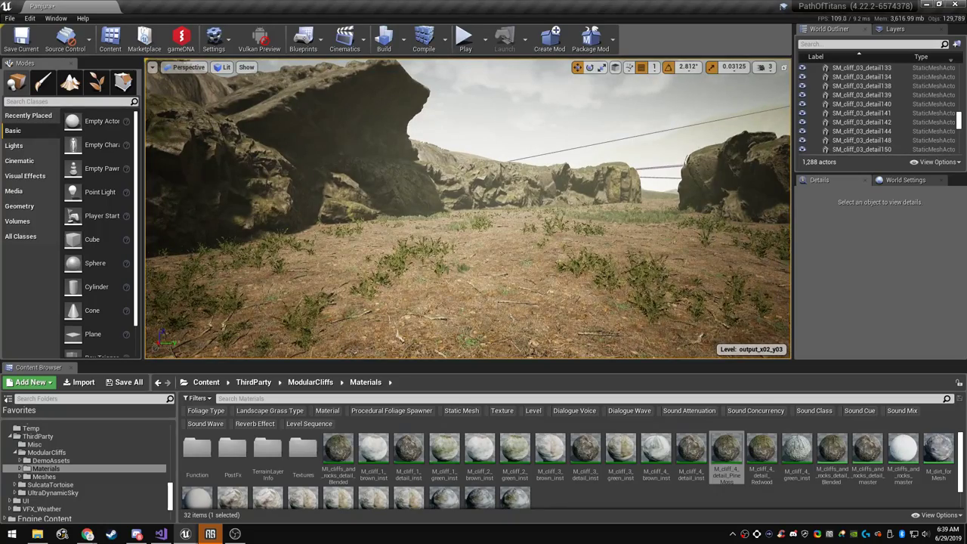
right_drag(653, 205, 572, 267)
key(e)
click(633, 181)
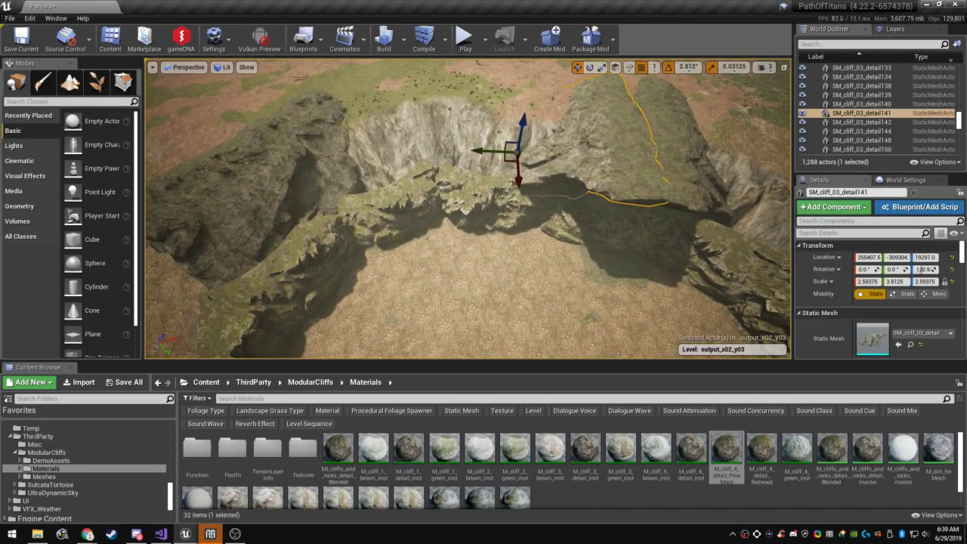
click(911, 344)
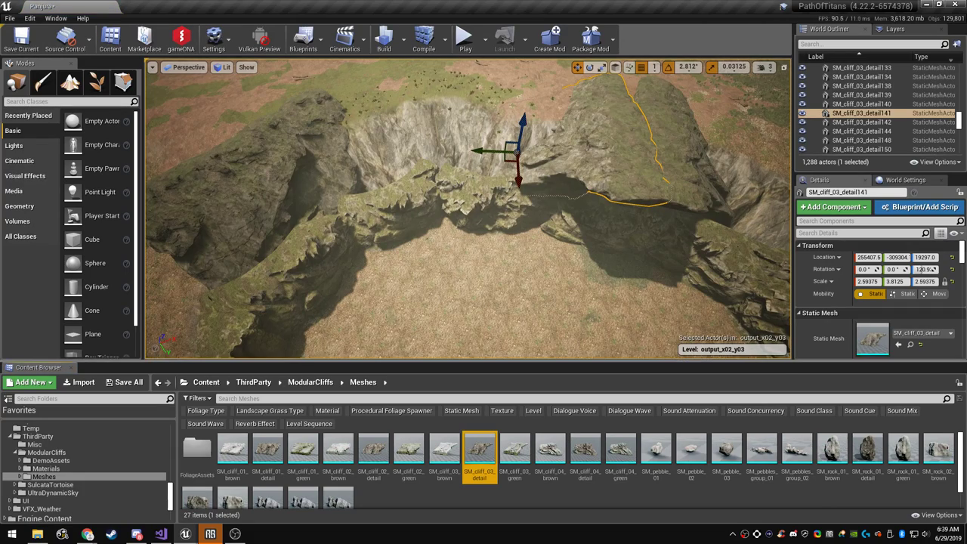
drag(373, 455, 481, 183)
key(F11)
mouse_move(480, 183)
right_down()
mouse_move(503, 171)
mouse_move(485, 171)
right_up()
Scale up the SM_cliff_02_detail rock, rotate it toward the basin, and move it back against the carved wall
key(r)
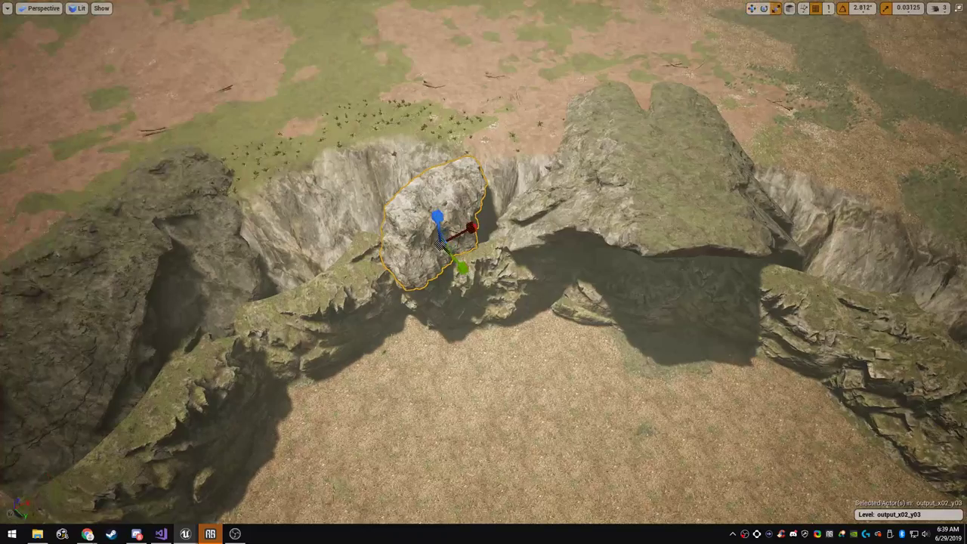
drag(442, 243, 472, 219)
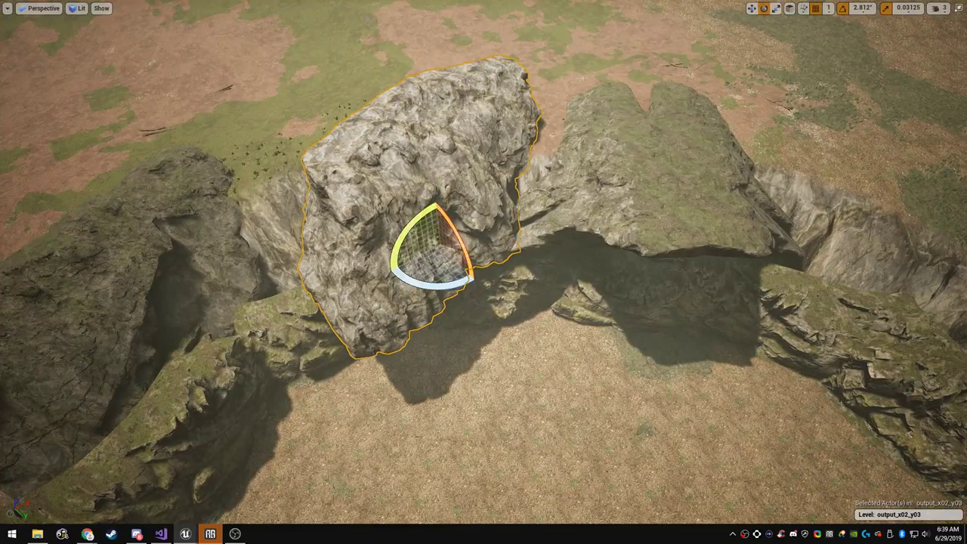
drag(433, 287, 365, 288)
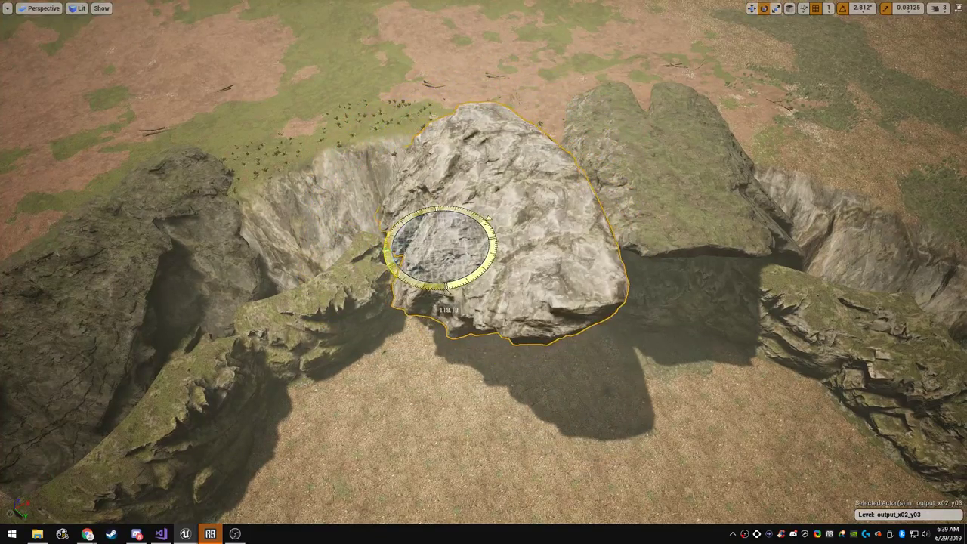
mouse_move(431, 249)
mouse_down()
mouse_move(412, 200)
mouse_move(426, 240)
mouse_up()
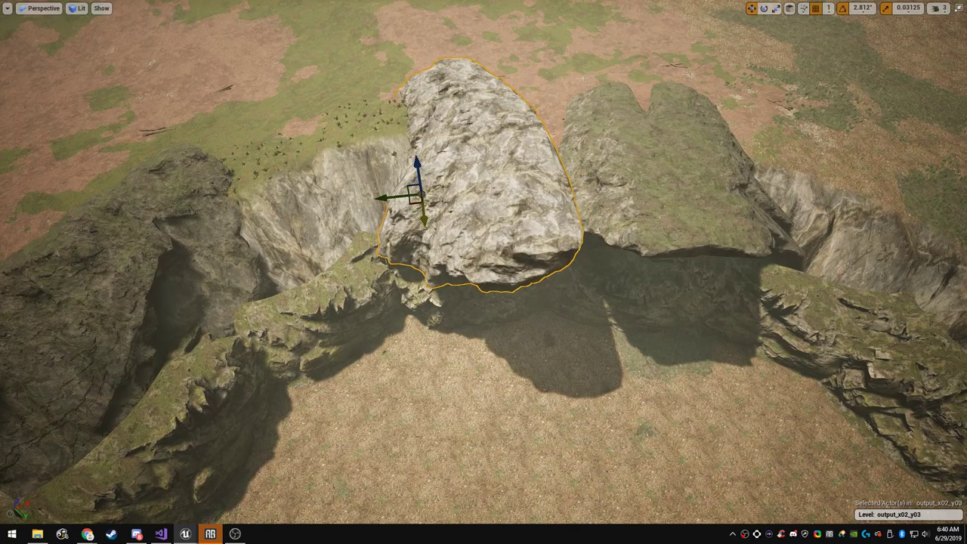
drag(414, 201, 414, 170)
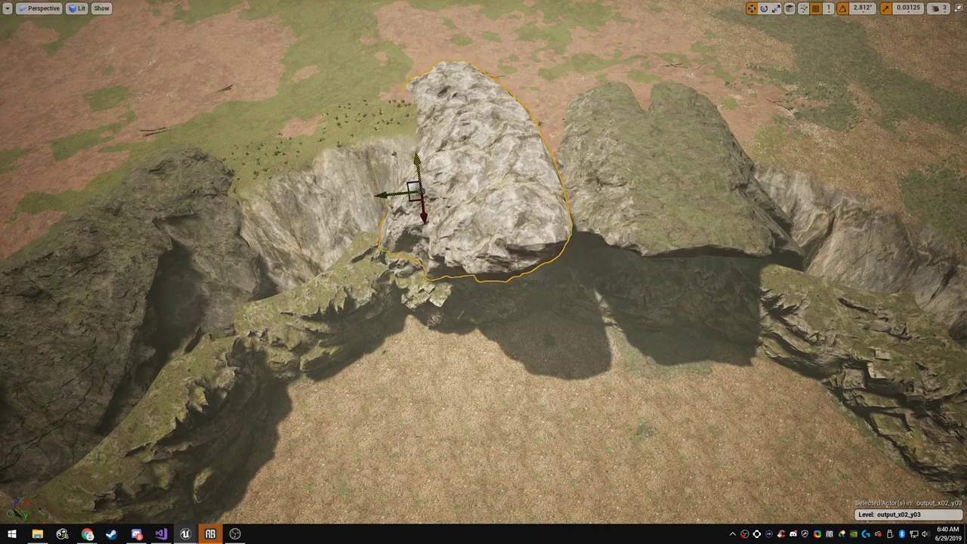
Rotate and shift the mirrored mossy rock to adjust how it meets the original mossy rock and the slope cliffs
key(Escape)
right_drag(414, 170, 317, 68)
key(q)
key(w)
key(s)
key(e)
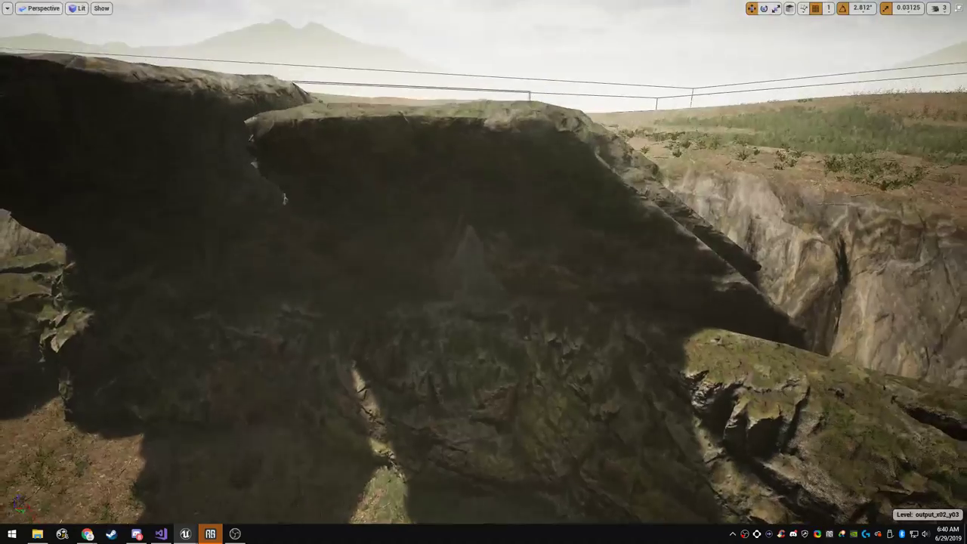
click(285, 201)
key(e)
right_drag(285, 202, 256, 296)
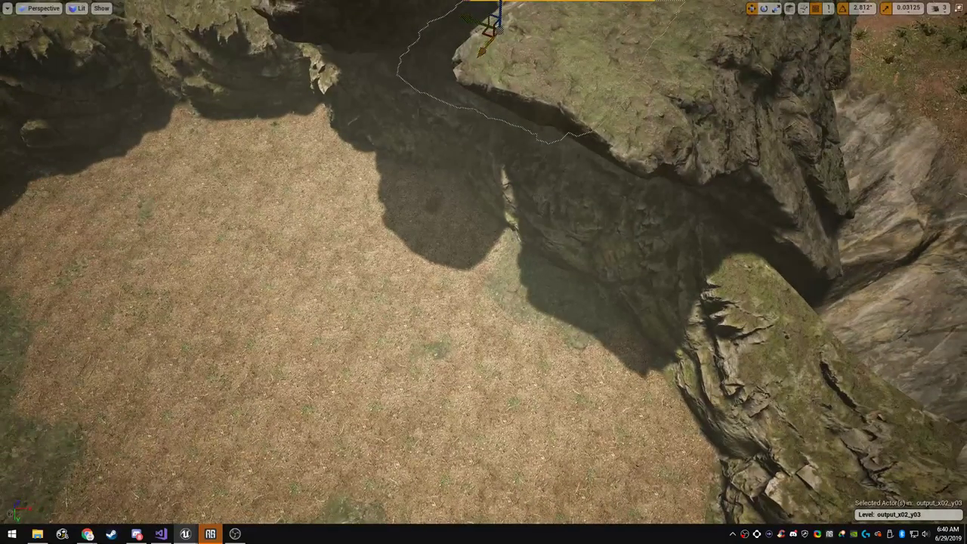
click(669, 91)
right_drag(669, 91, 675, 91)
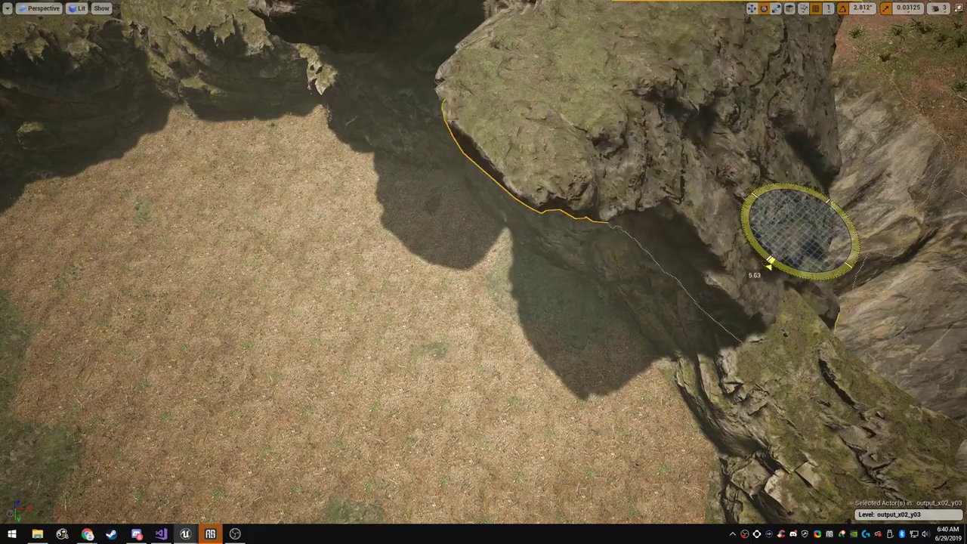
drag(797, 235, 823, 265)
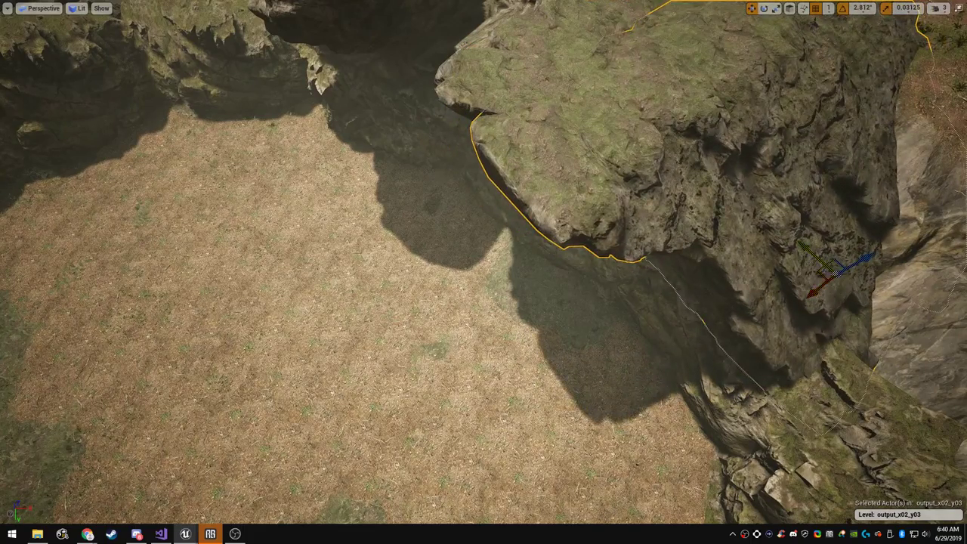
Reposition the pale SM_cliff_02_detail rock on the slope cliffs next to the mossy pair
click(529, 68)
key(s)
mouse_move(529, 68)
right_down()
mouse_move(526, 109)
mouse_move(524, 75)
right_up()
key(w)
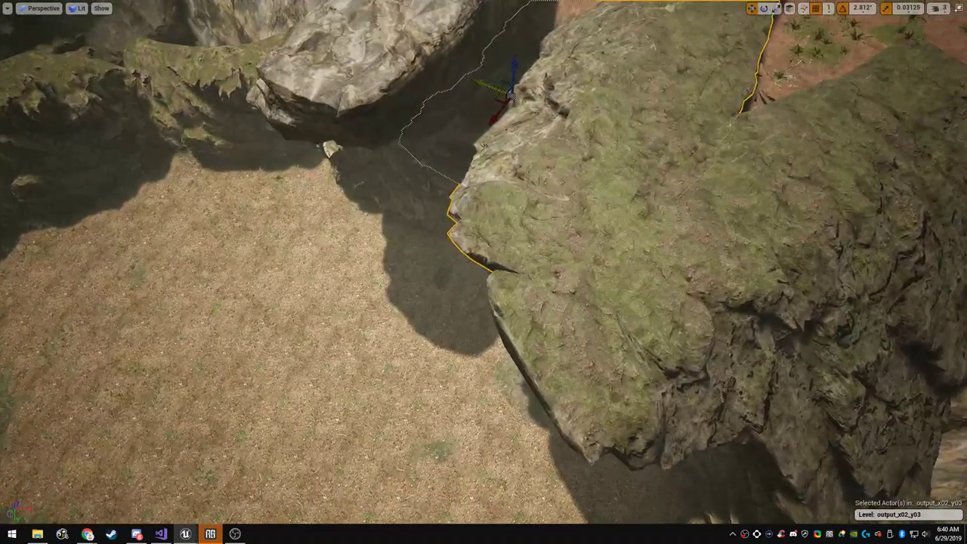
right_drag(473, 103, 458, 70)
key(s)
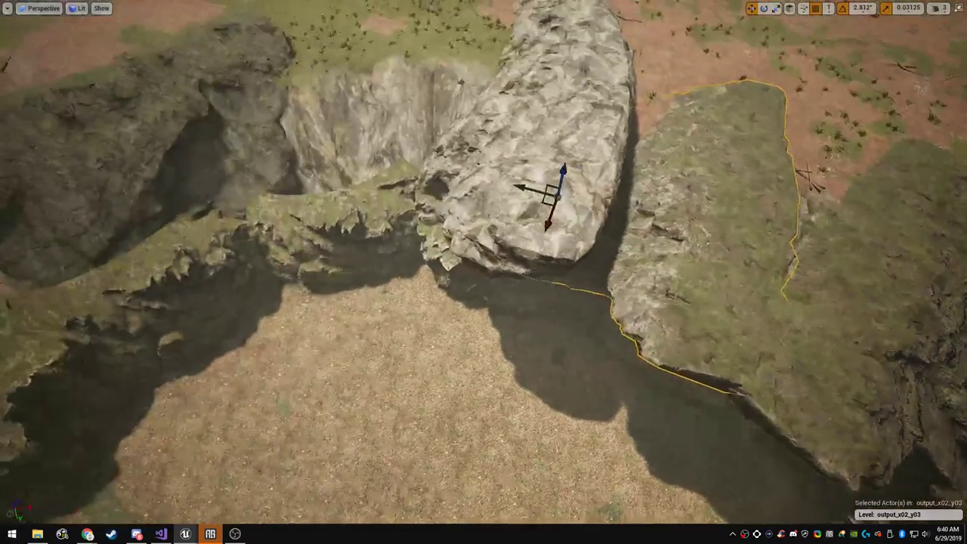
click(522, 151)
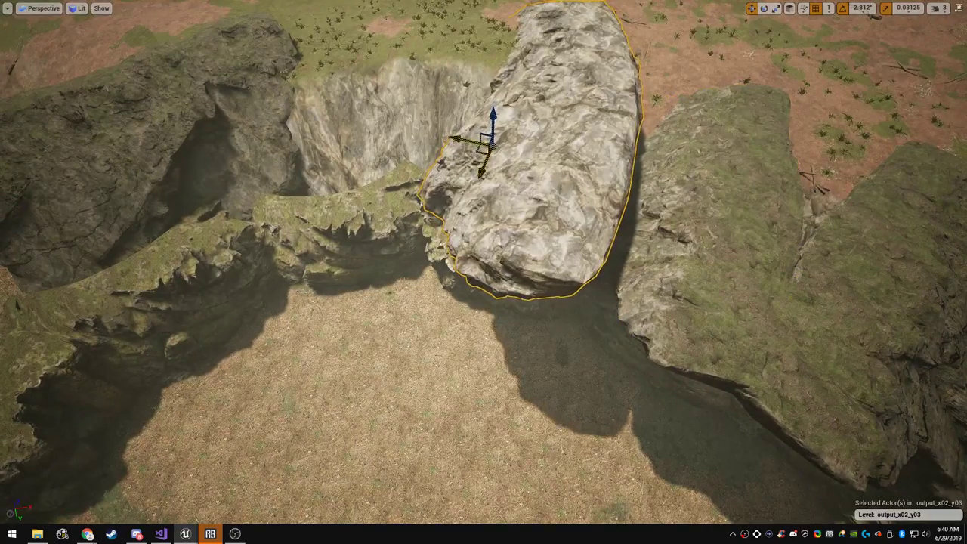
Examine the overhanging rocks from below for gaps and move the pale rock up against the adjoining mossy one
key(w)
right_drag(521, 152, 650, 53)
key(Escape)
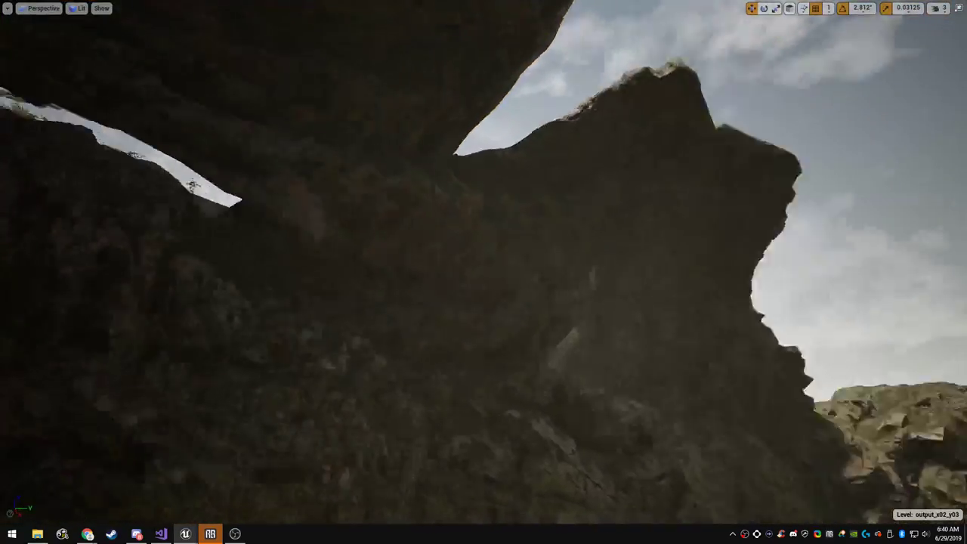
right_drag(522, 151, 446, 155)
right_drag(472, 102, 472, 102)
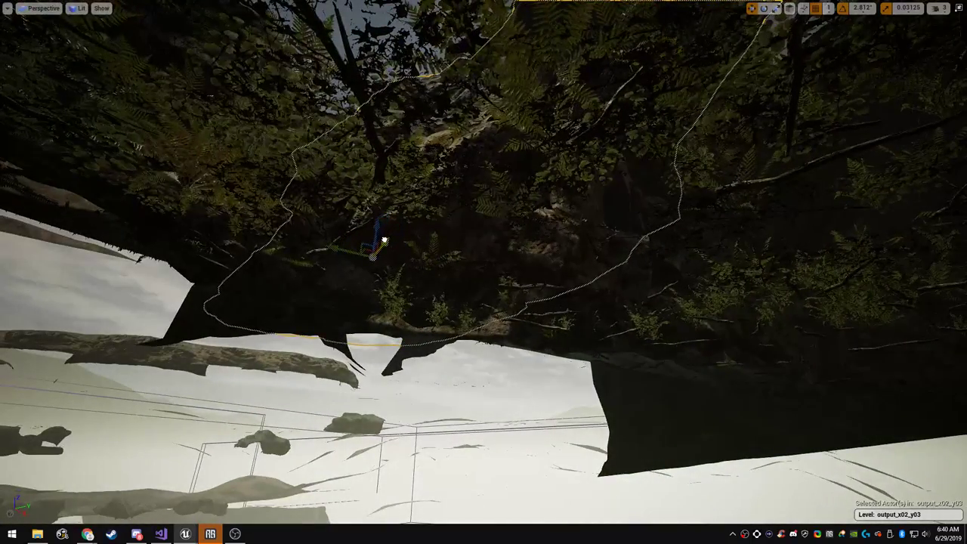
key(w)
right_drag(385, 241, 393, 219)
key(w)
right_drag(484, 272, 484, 299)
key(w)
key(s)
key(w)
key(e)
Add a copy of the pale SM_cliff_02_detail rock beside the first and position it against the carved wall
click(499, 273)
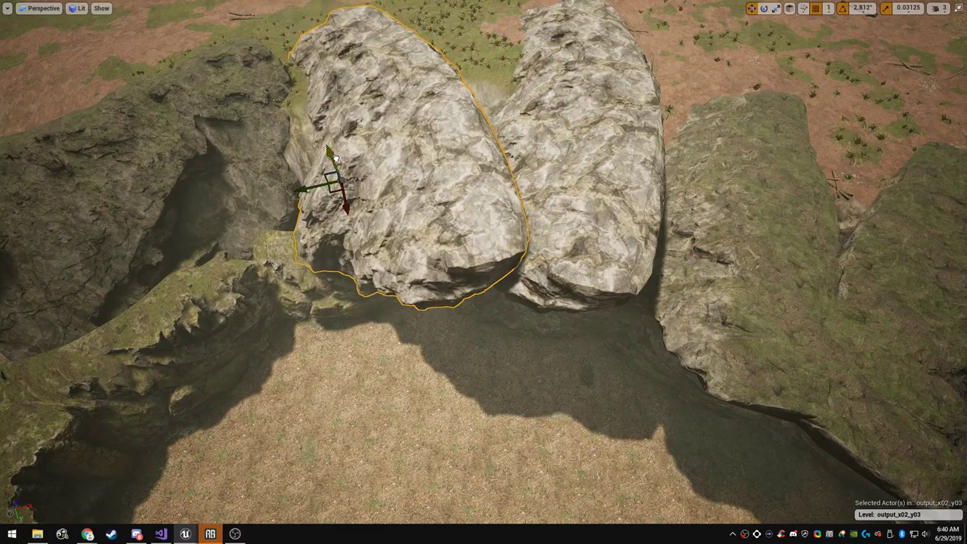
key(q)
right_drag(483, 299, 578, 276)
key(e)
click(469, 226)
right_drag(469, 226, 469, 228)
key(s)
key(e)
key(r)
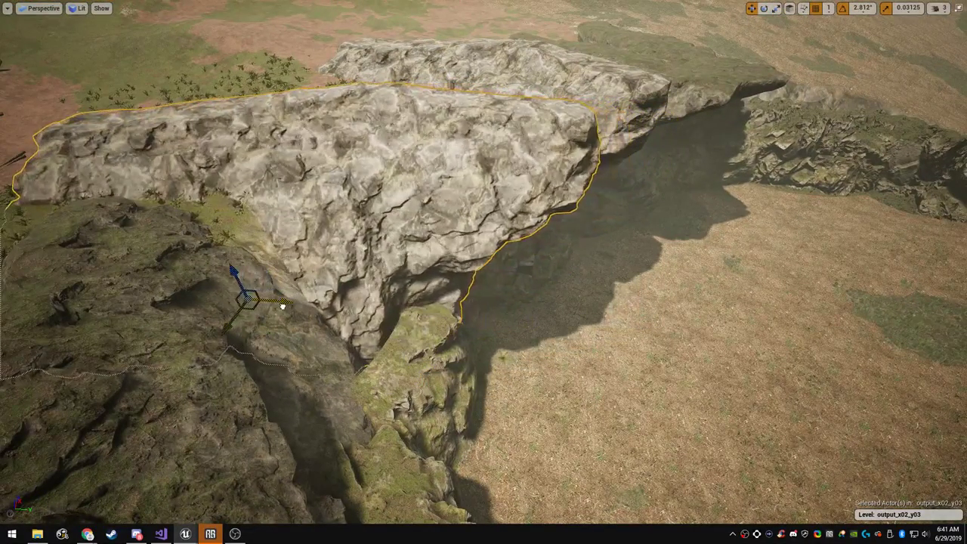
Duplicate the outer pale rock farther along the carved wall and rotate the copy toward the basin
key(Escape)
right_drag(484, 272, 557, 228)
key(q)
key(s)
key(a)
key(e)
key(XF86AudioLowerVolume)
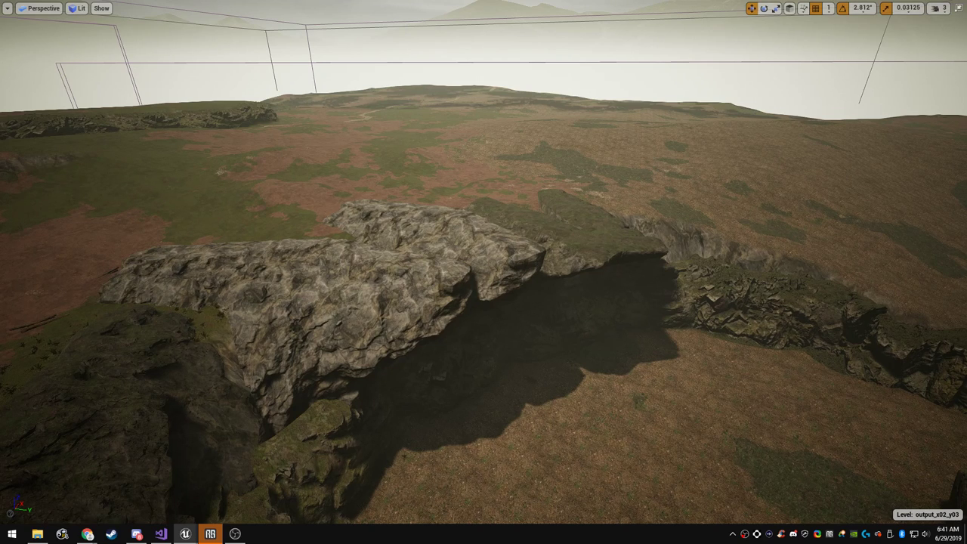
right_drag(483, 272, 439, 217)
click(483, 185)
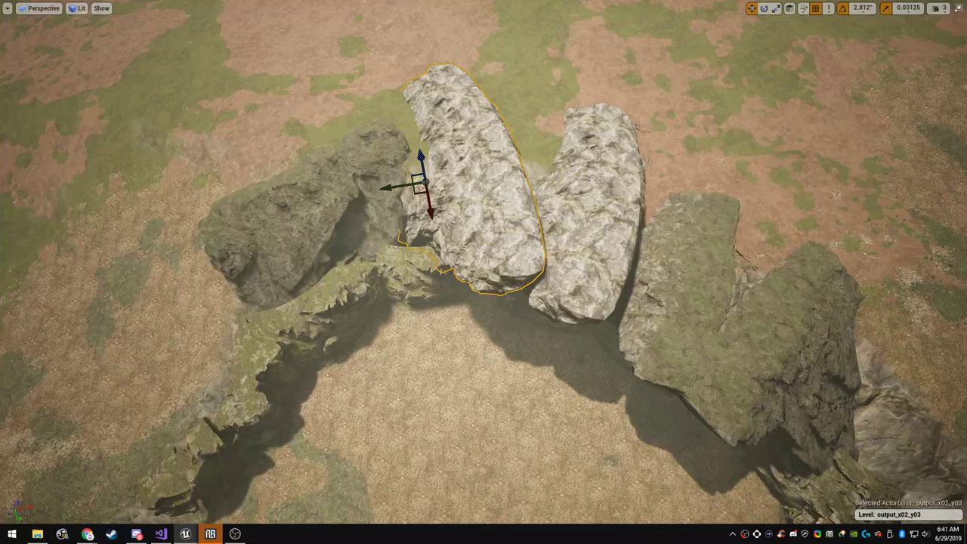
alt+drag(415, 190, 332, 197)
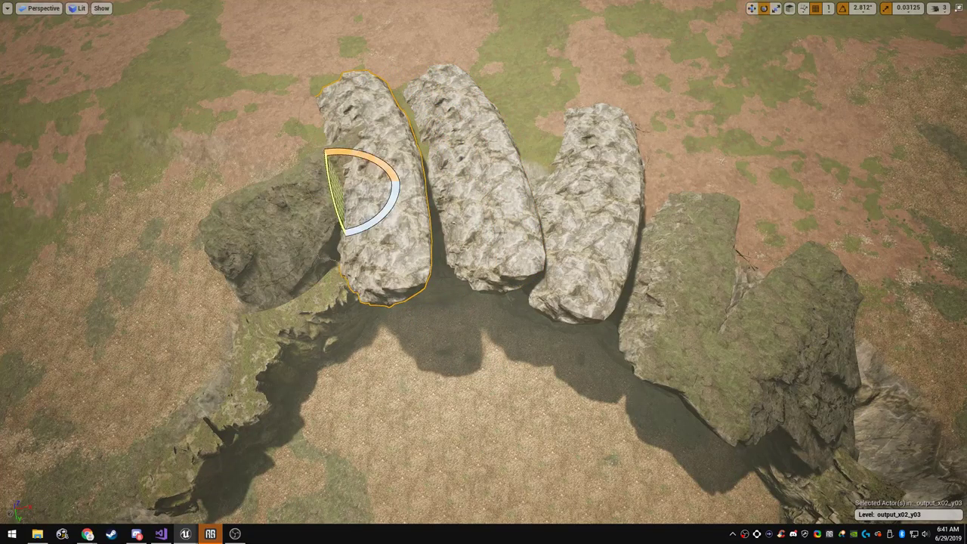
drag(386, 213, 398, 198)
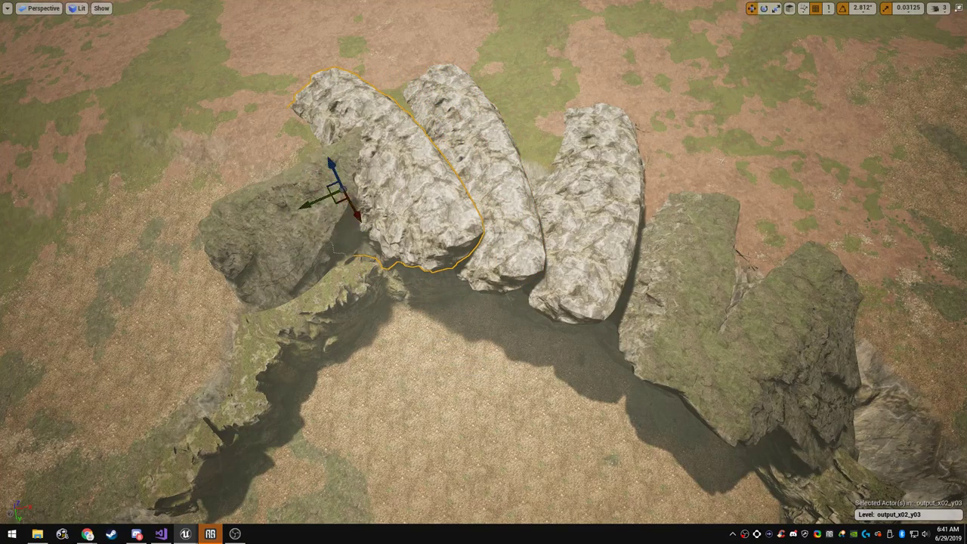
Adjust the new pale copy so its base meets the top of the slope cliffs
right_drag(293, 231, 270, 100)
drag(388, 182, 390, 176)
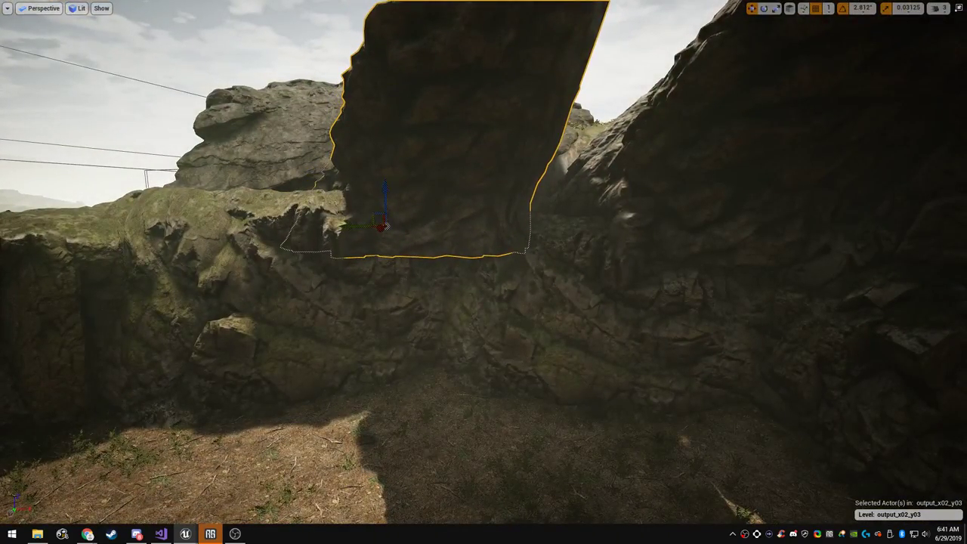
key(Escape)
right_drag(484, 272, 484, 333)
key(w)
key(s)
key(w)
key(s)
click(469, 265)
key(s)
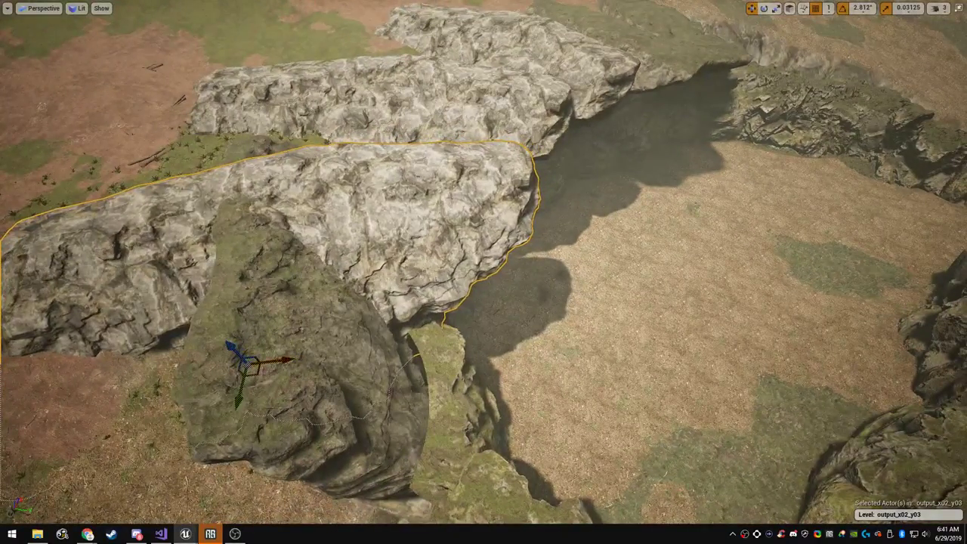
Shift the third pale rock sideways to sit between its pale neighbour and the dark mossy rock
key(Escape)
right_drag(484, 272, 424, 235)
key(d)
key(s)
click(404, 174)
right_drag(404, 173, 393, 200)
key(e)
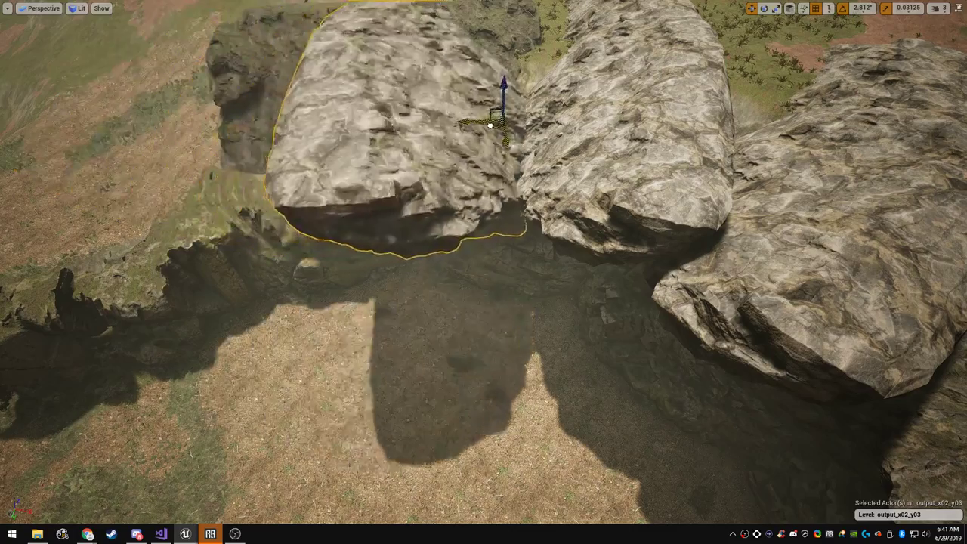
Add another copy of the pale rock over the dark mossy rock at the end of the row
key(Escape)
right_drag(484, 272, 495, 344)
key(w)
key(s)
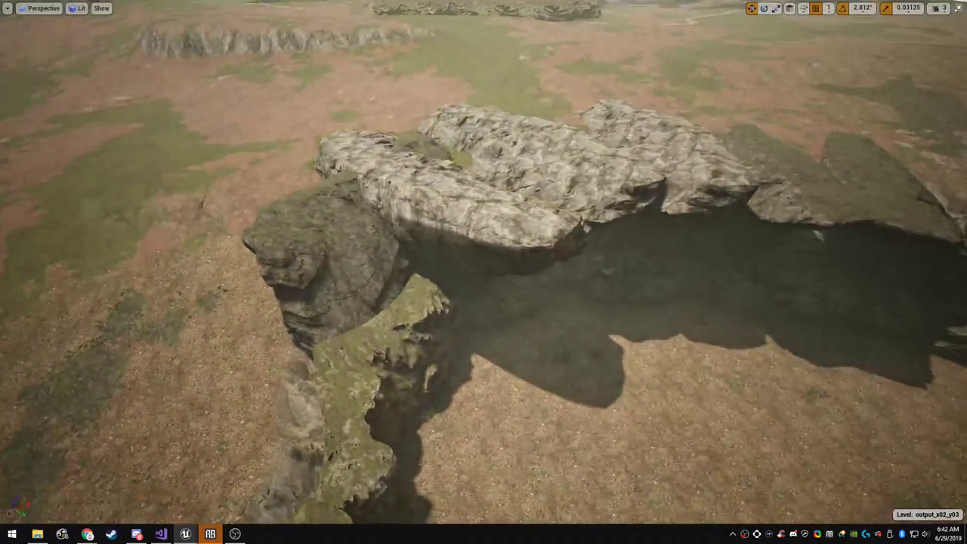
click(476, 200)
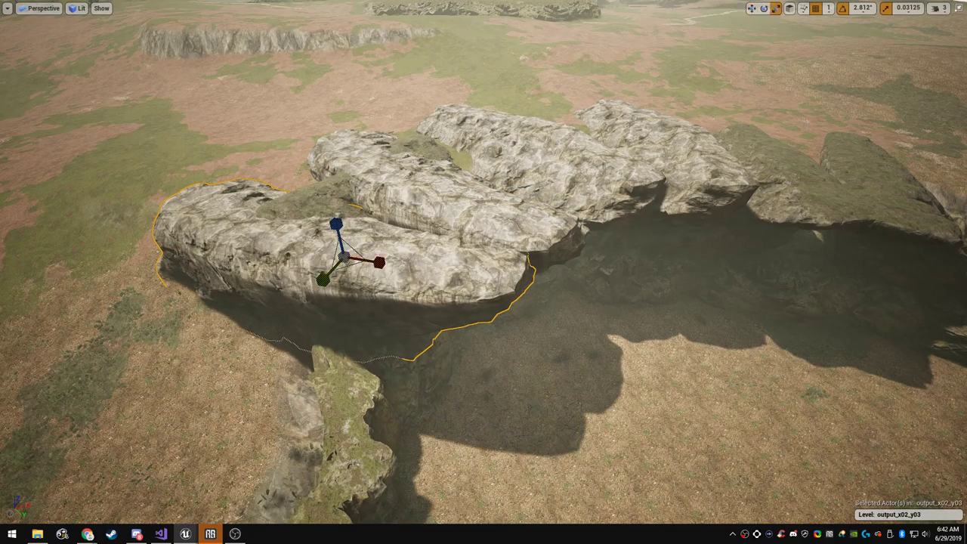
Examine the overhanging rock row from the basin floor and from above for shape and coverage
key(Escape)
right_drag(484, 272, 434, 208)
key(w)
key(w)
key(w)
key(d)
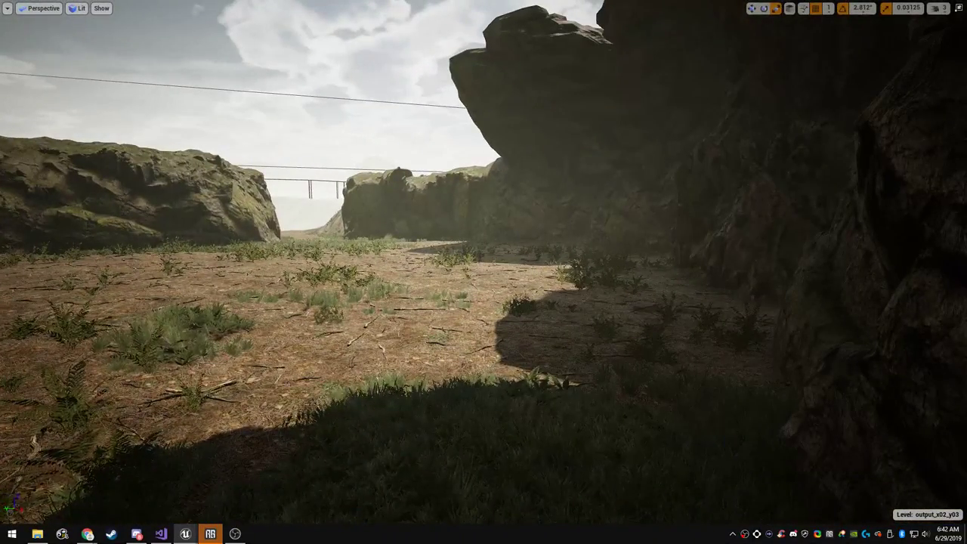
right_drag(434, 208, 620, 272)
key(a)
key(a)
key(s)
Place an SM_rock_01_detail mesh on the basin floor and stretch it into a longer boulder
key(F11)
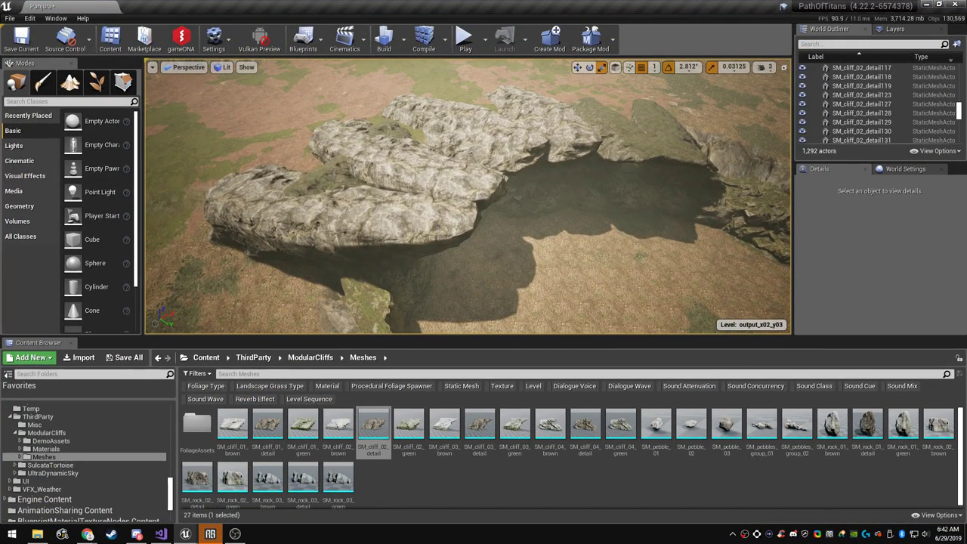
drag(867, 426, 540, 326)
right_drag(540, 326, 593, 347)
key(F11)
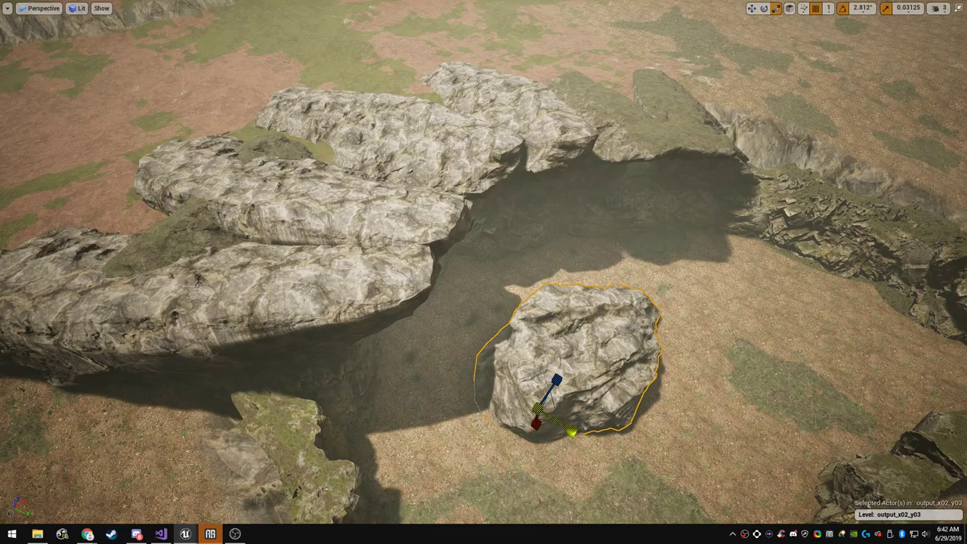
drag(571, 431, 601, 447)
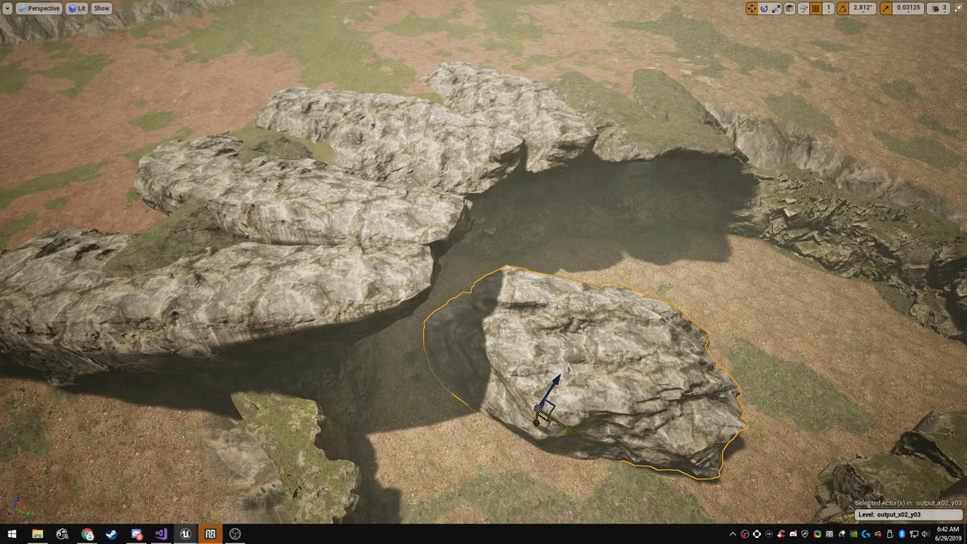
Raise the SM_rock_01_detail boulder above the basin, rotate it on its side, and adjust its scale
right_drag(568, 366, 563, 287)
drag(518, 453, 519, 228)
key(e)
drag(492, 152, 513, 242)
right_drag(514, 152, 798, 140)
key(r)
drag(568, 218, 565, 250)
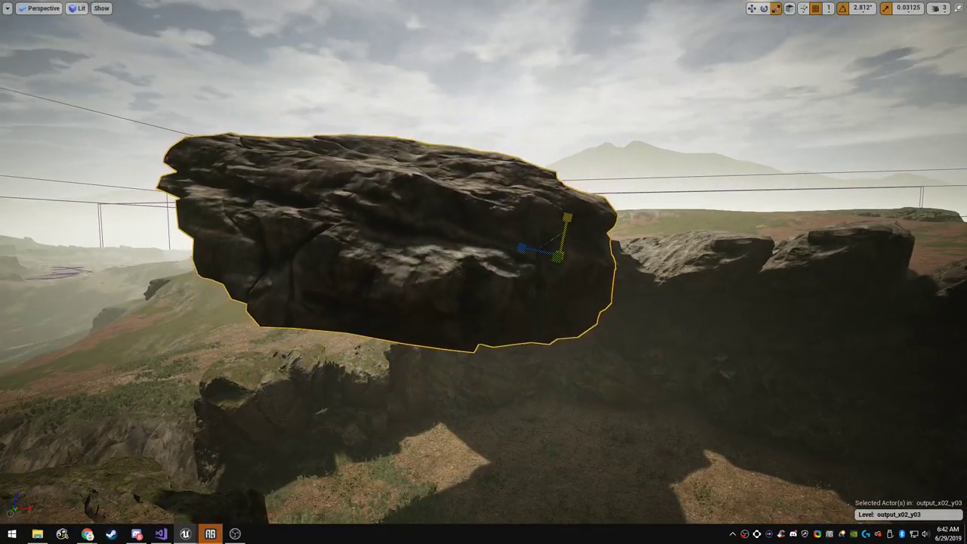
Rotate and resize the raised boulder, and move it onto the slope cliffs at the end of the pale row
right_drag(567, 226, 555, 401)
key(e)
drag(537, 201, 508, 208)
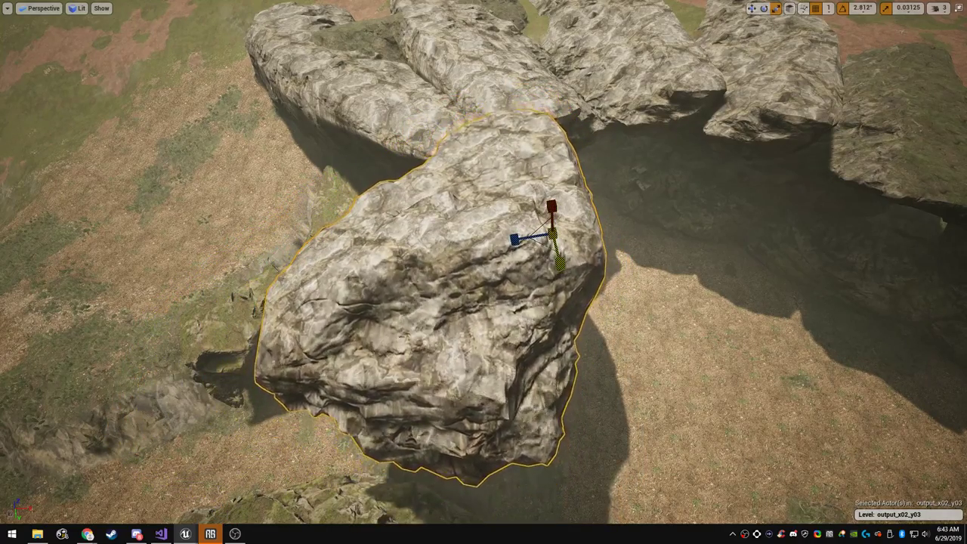
right_drag(484, 272, 498, 294)
key(w)
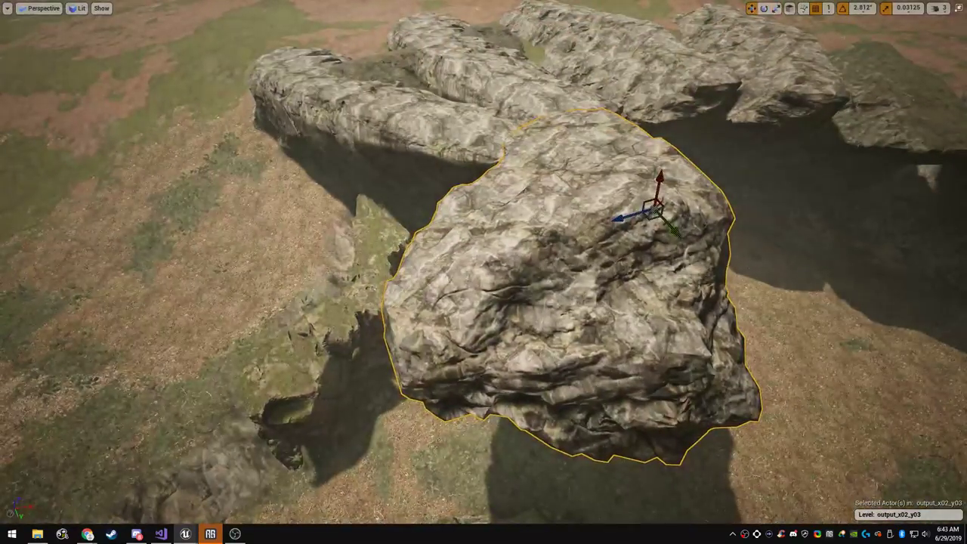
drag(649, 217, 449, 154)
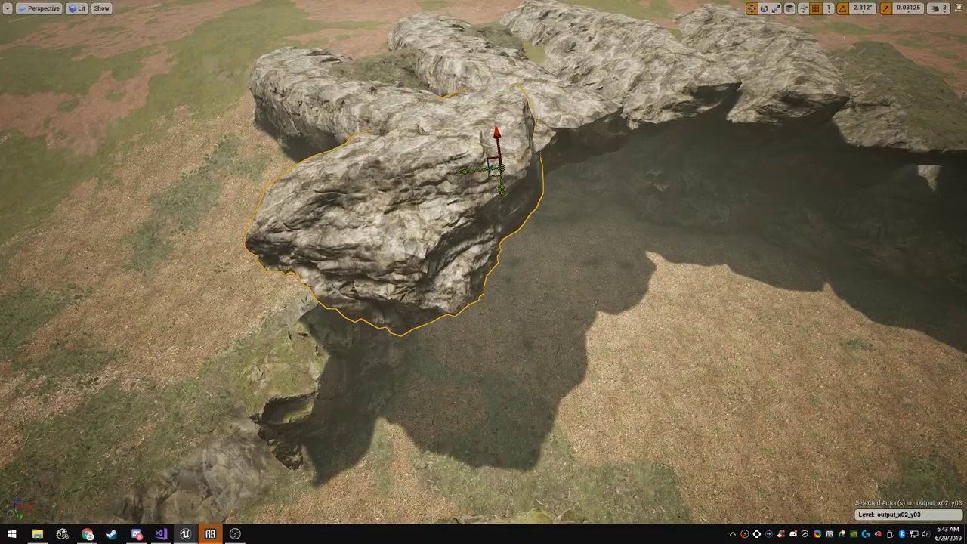
Duplicate the boulder to the opposite side of the basin, rotate it, and position it beside the mossy rocks
right_drag(483, 272, 563, 359)
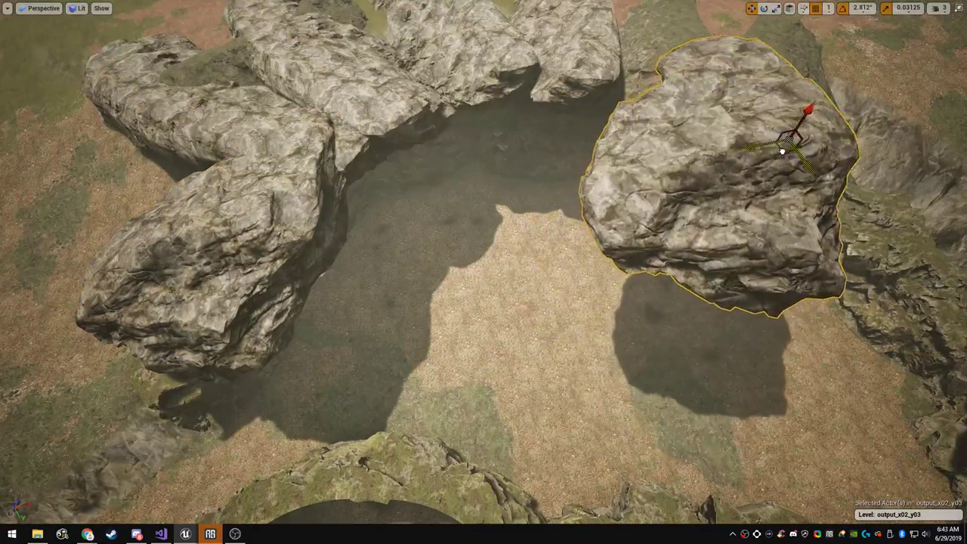
right_drag(563, 358, 623, 355)
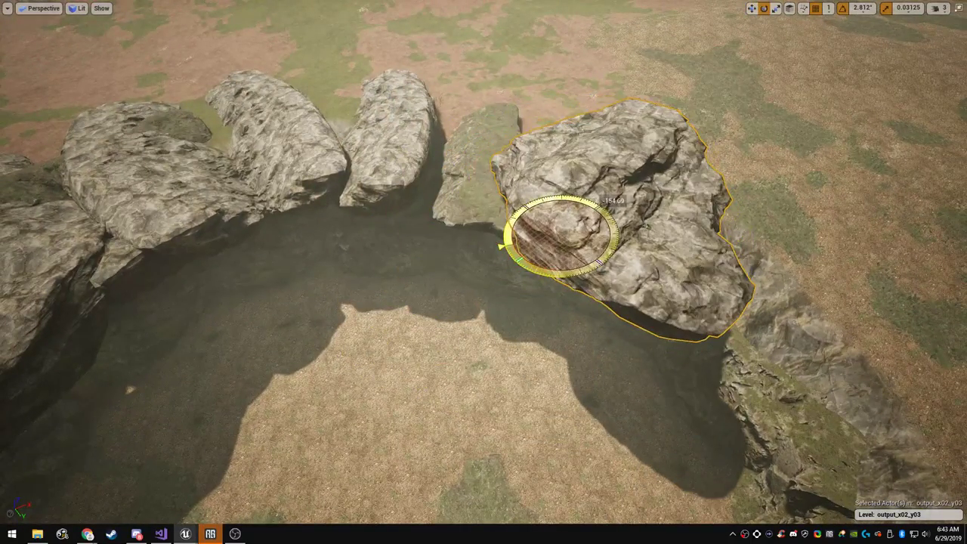
right_drag(563, 227, 680, 227)
key(w)
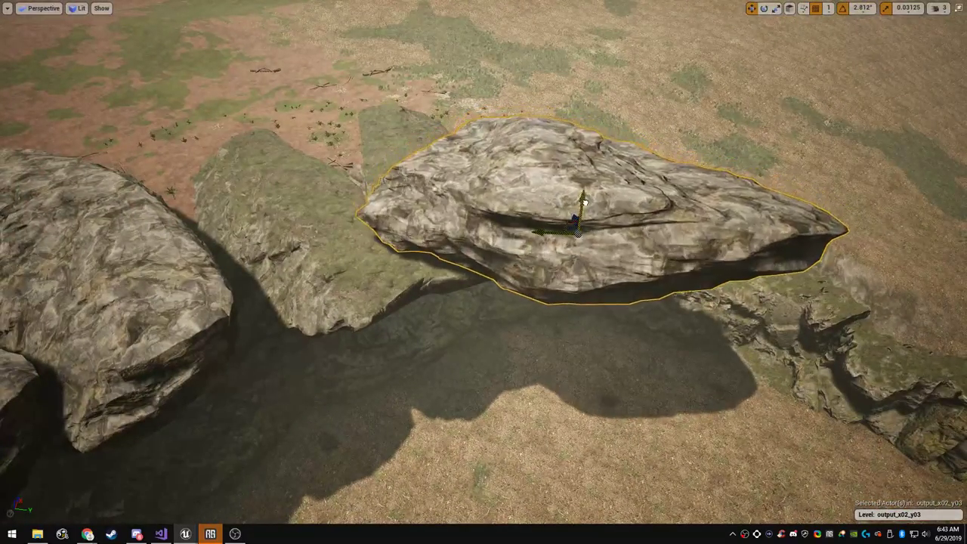
Add another boulder copy in front of the mossy rocks and rotate it to a different orientation
right_drag(591, 229, 555, 234)
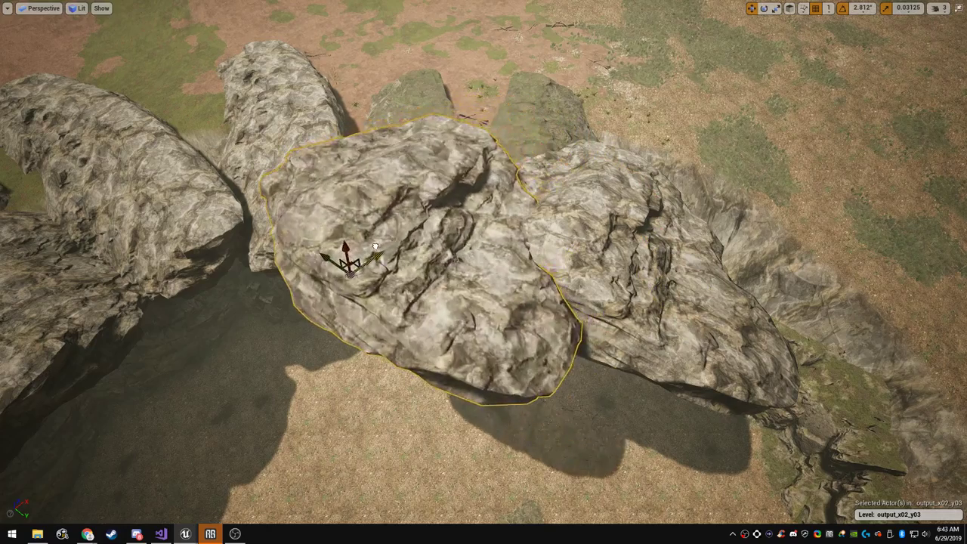
mouse_move(555, 234)
right_down()
mouse_move(469, 236)
mouse_move(541, 231)
right_up()
drag(391, 300, 310, 293)
drag(422, 240, 438, 261)
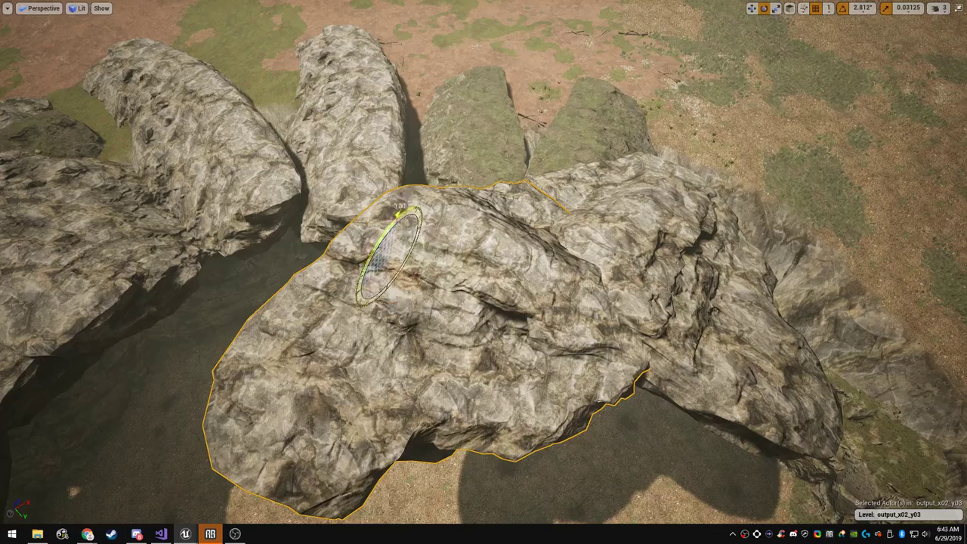
drag(373, 257, 361, 283)
drag(423, 274, 385, 258)
right_drag(386, 258, 378, 284)
key(s)
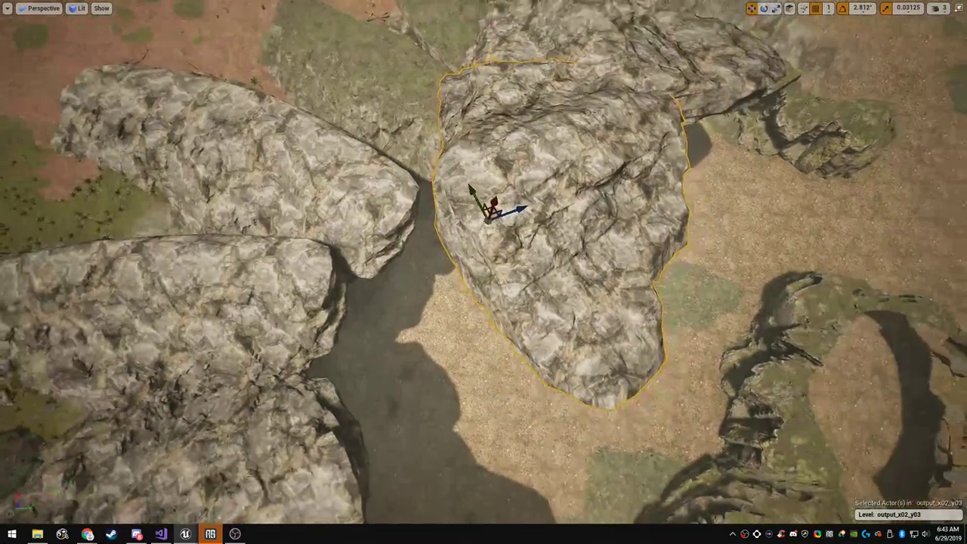
Switch the transform gizmo to world space, then move the newest boulder back toward the wall and lower it
click(790, 9)
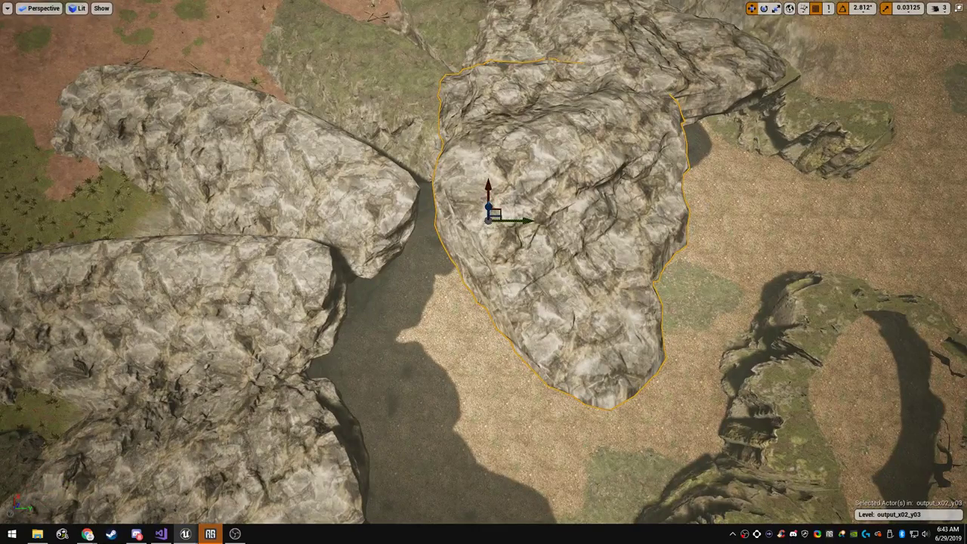
drag(493, 216, 356, 228)
key(w)
right_drag(356, 229, 216, 104)
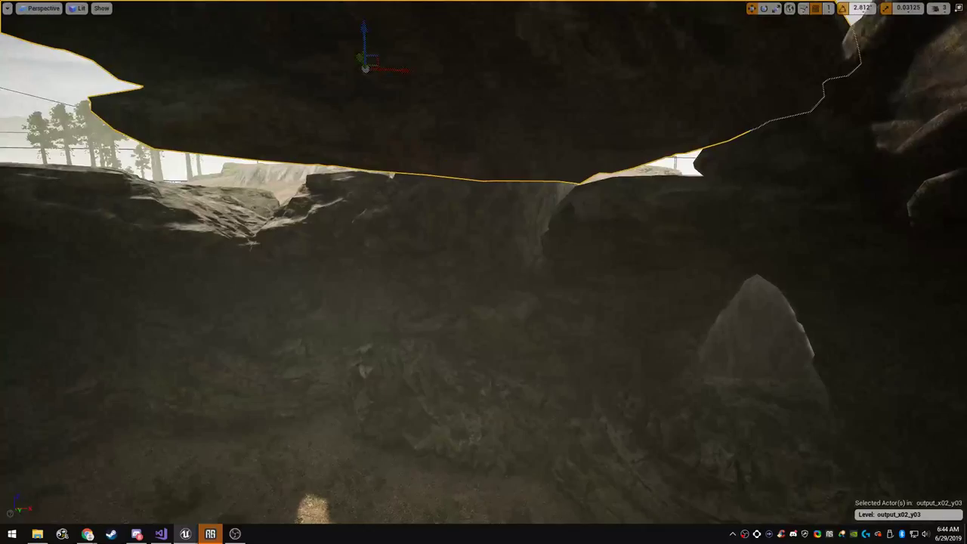
drag(365, 38, 365, 88)
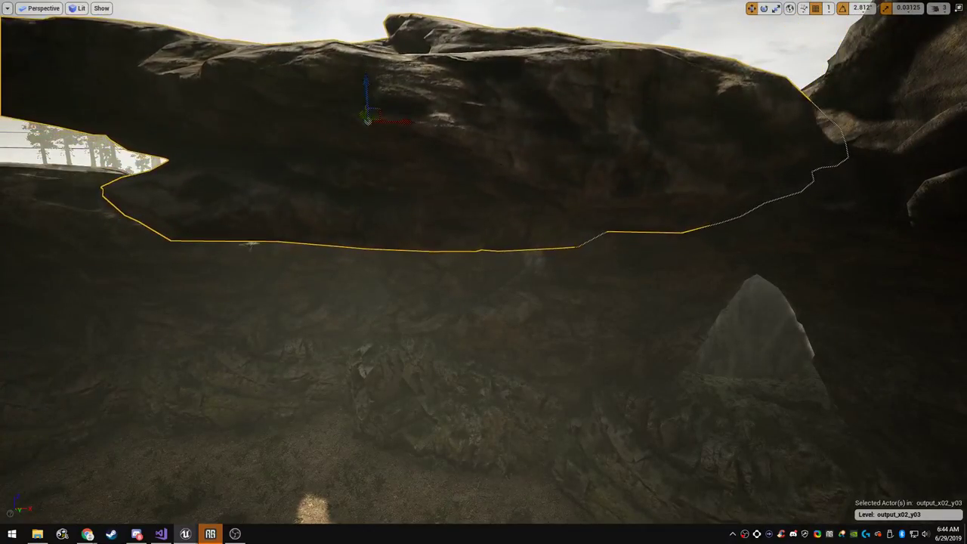
Rotate the newest boulder and move it so it overlaps the ends of the neighbouring pale rocks
key(s)
right_drag(365, 88, 483, 182)
key(e)
drag(486, 154, 476, 172)
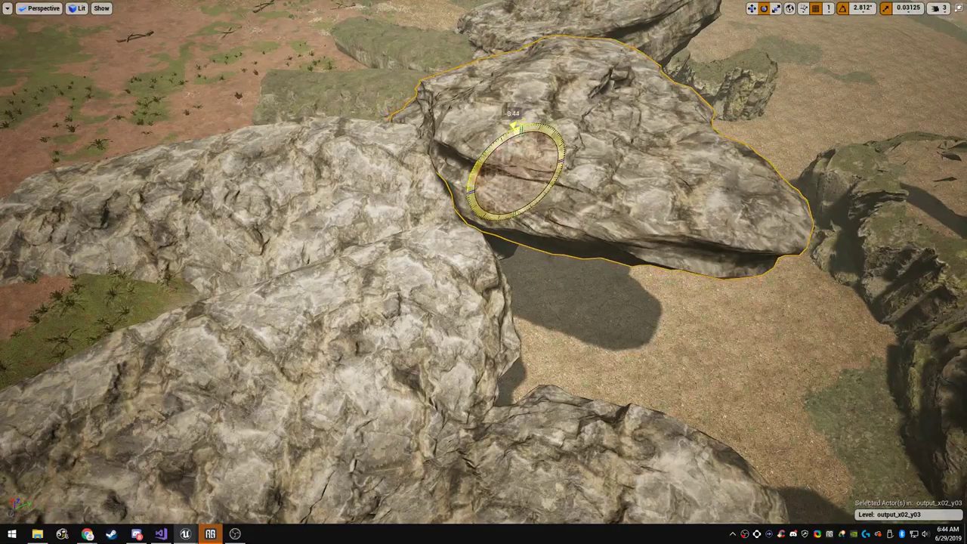
drag(520, 146, 451, 268)
key(e)
drag(425, 204, 428, 219)
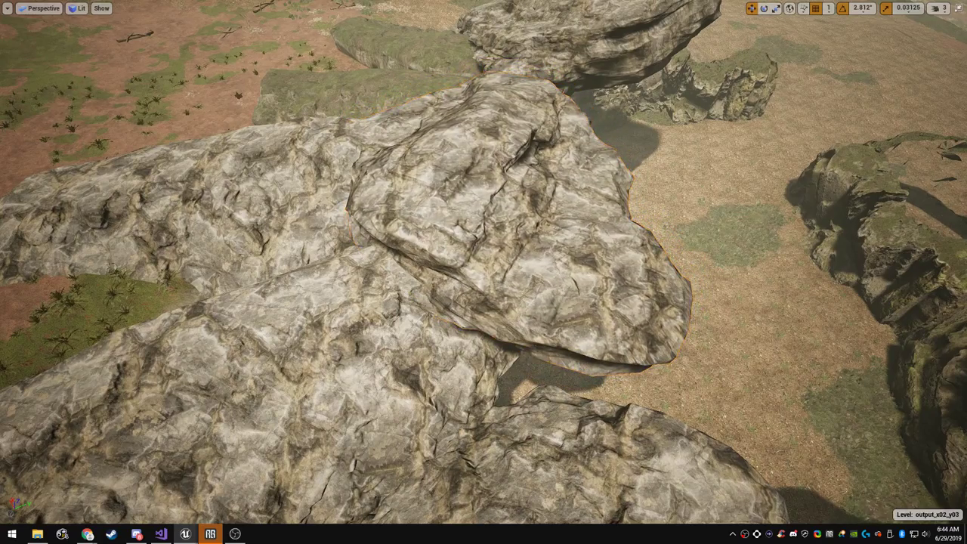
Shift the rock under the overhang to close the gap beside it, and check the surrounding joints from below
right_drag(428, 219, 322, 126)
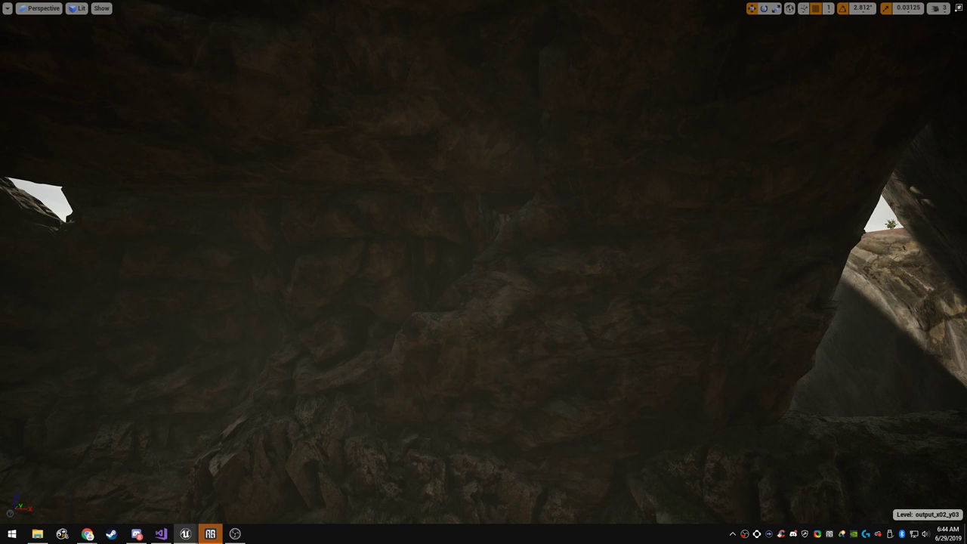
right_drag(484, 272, 540, 249)
click(548, 303)
right_drag(548, 303, 586, 346)
mouse_move(341, 388)
mouse_down()
mouse_move(349, 388)
mouse_move(331, 388)
mouse_up()
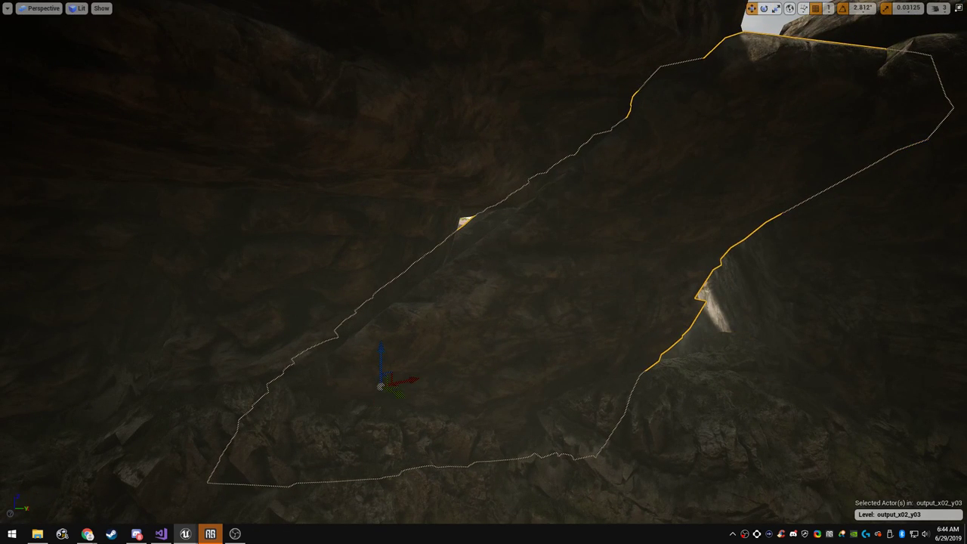
drag(414, 378, 370, 397)
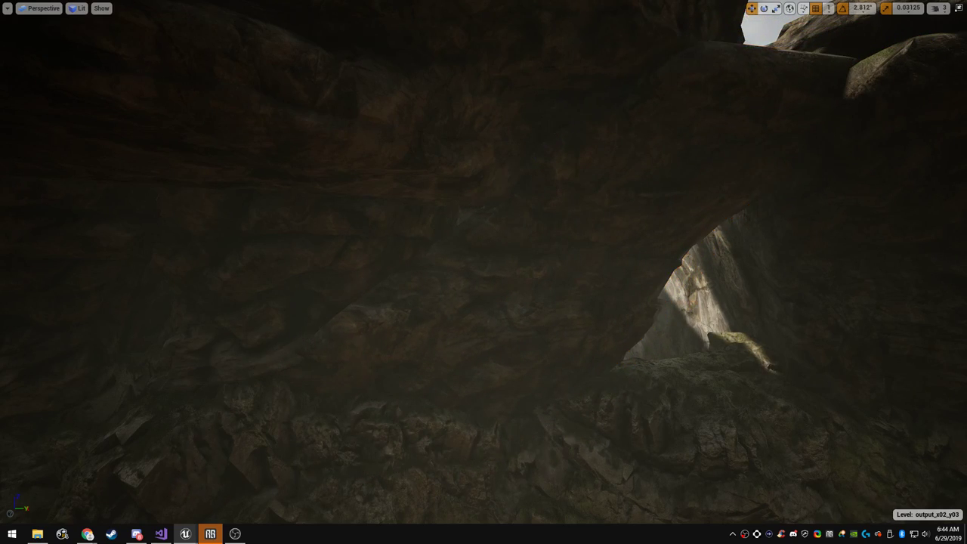
right_drag(484, 272, 526, 211)
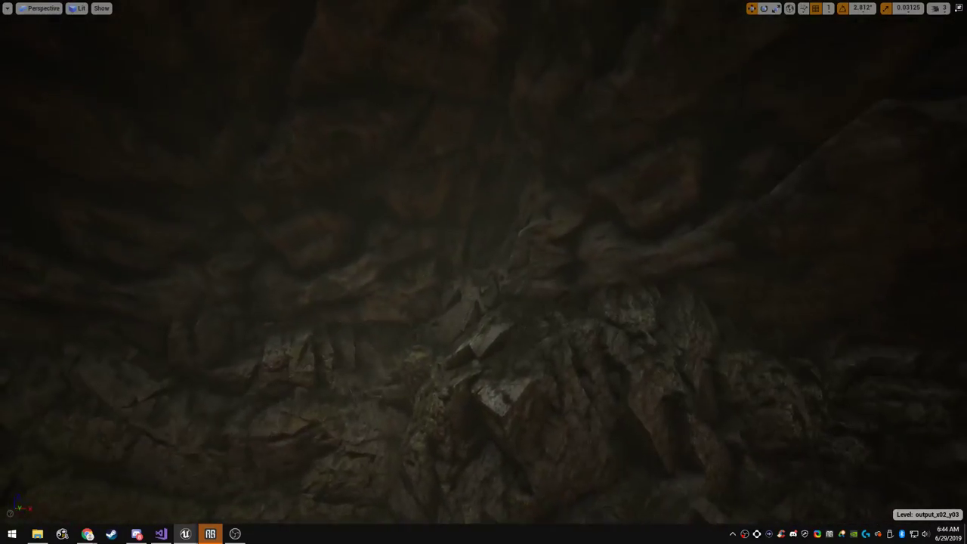
right_drag(484, 272, 106, 272)
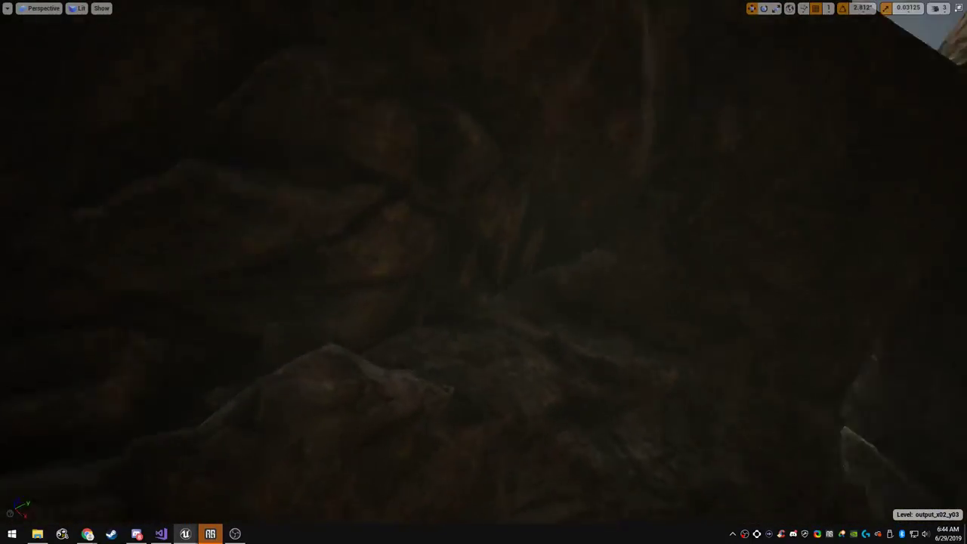
Inspect the rock joints from underneath the overhang and from above the basin to find where cover is still missing
right_drag(484, 272, 401, 231)
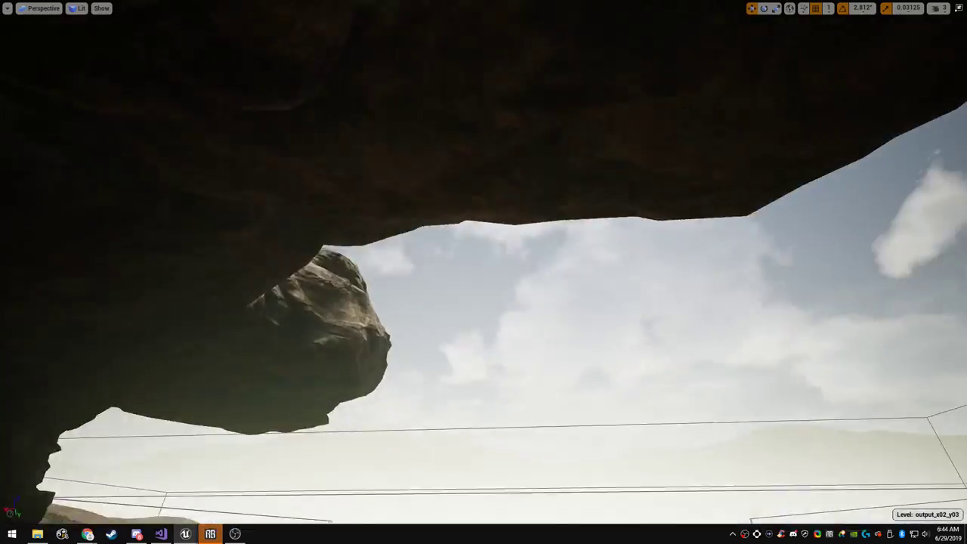
right_drag(483, 272, 423, 453)
right_drag(484, 272, 581, 484)
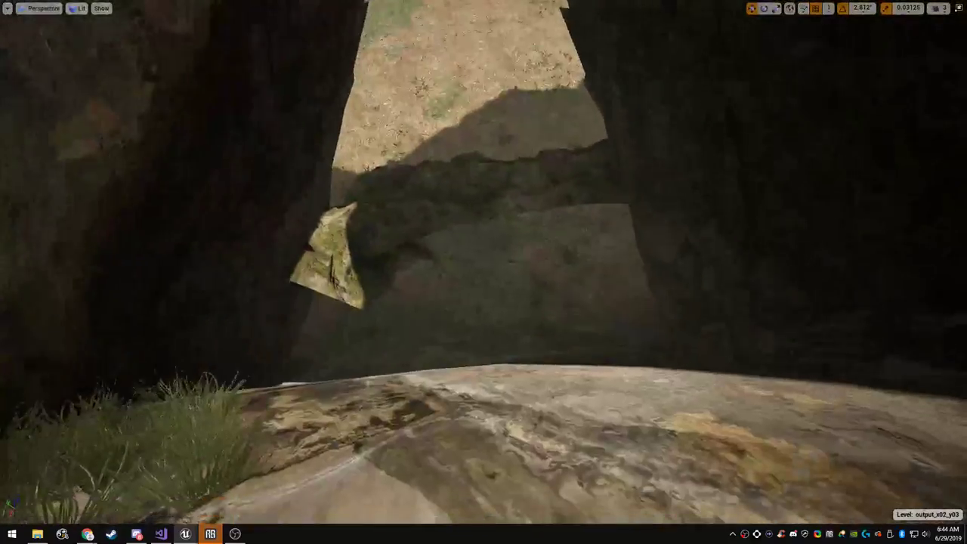
right_drag(484, 272, 529, 225)
key(w)
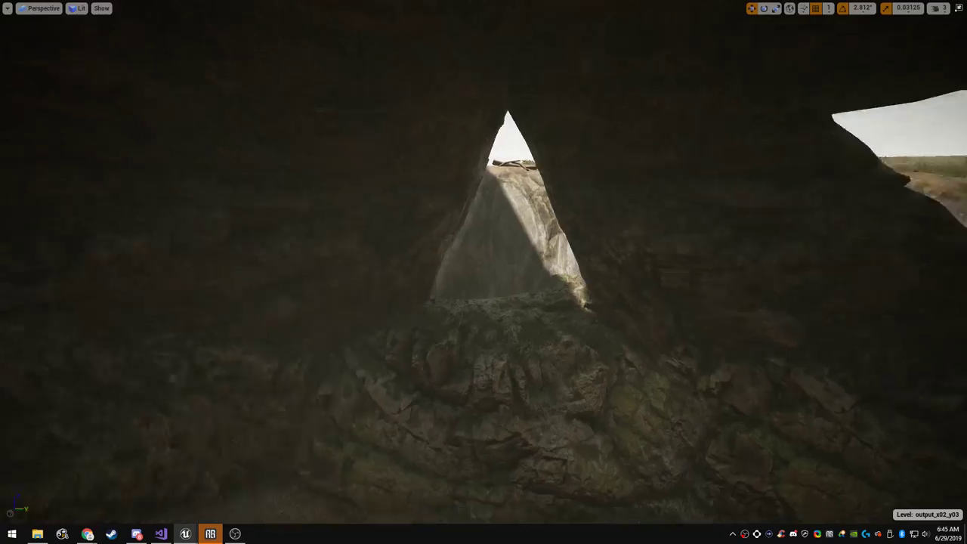
key(s)
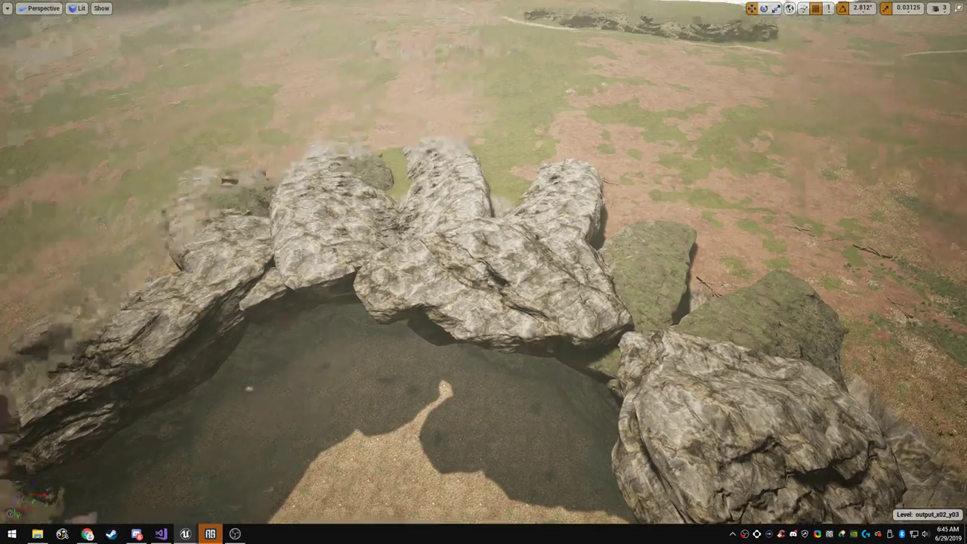
key(w)
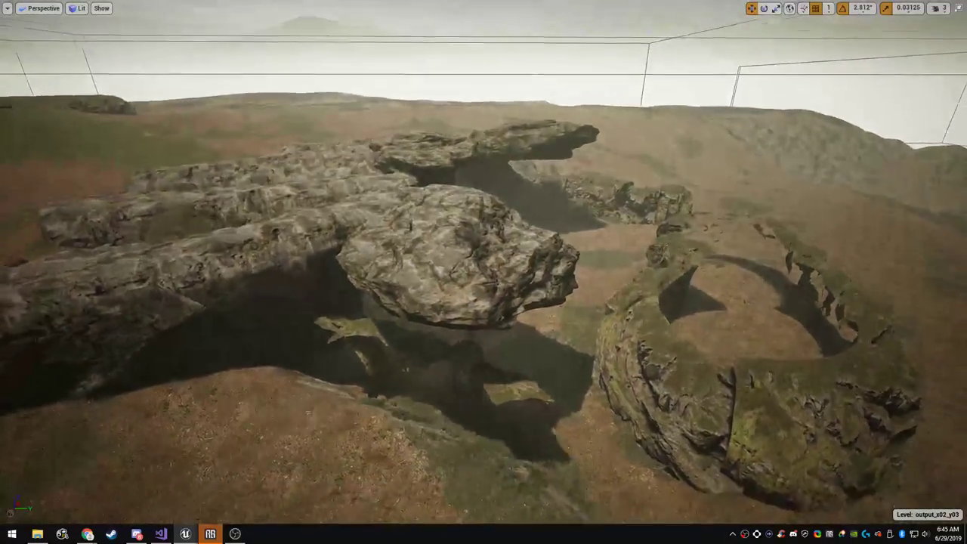
key(w)
key(s)
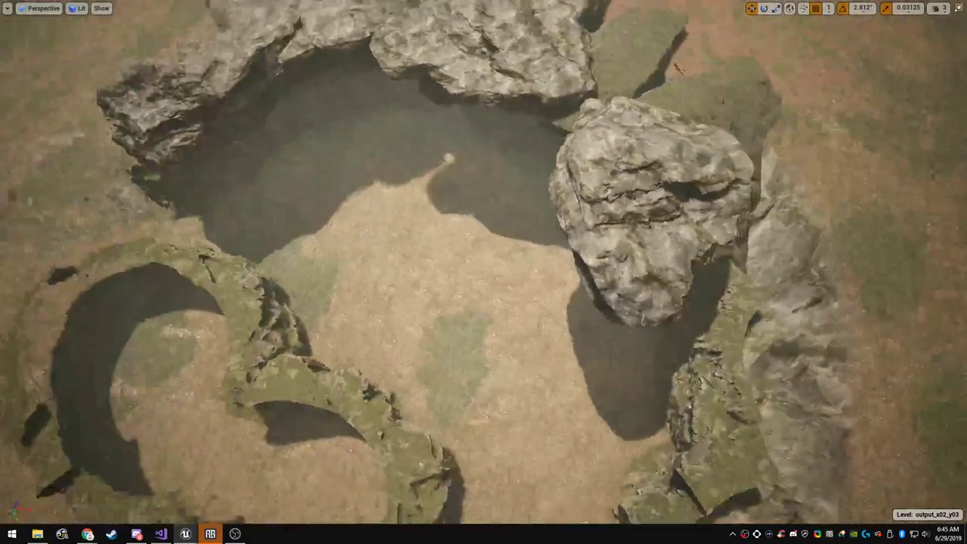
Duplicate the large boulder on the basin's rim, then rotate the copy and place it over the neighbouring mossy wall
click(642, 219)
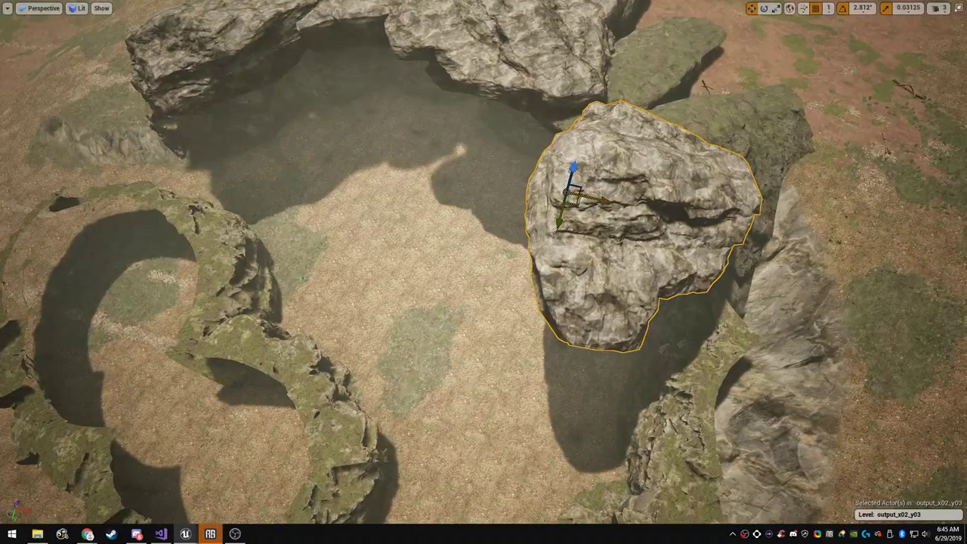
alt+drag(576, 201, 423, 349)
key(e)
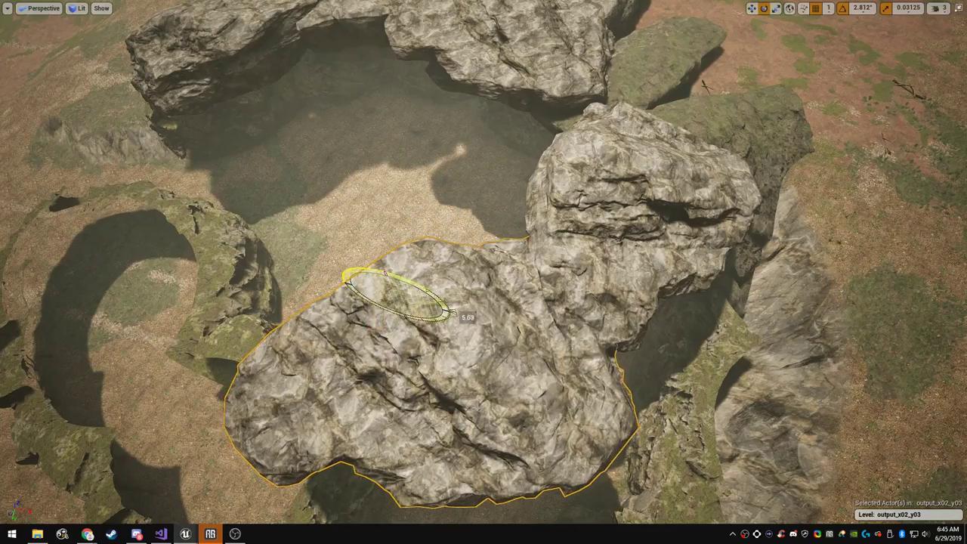
right_drag(452, 311, 412, 340)
key(w)
key(s)
key(w)
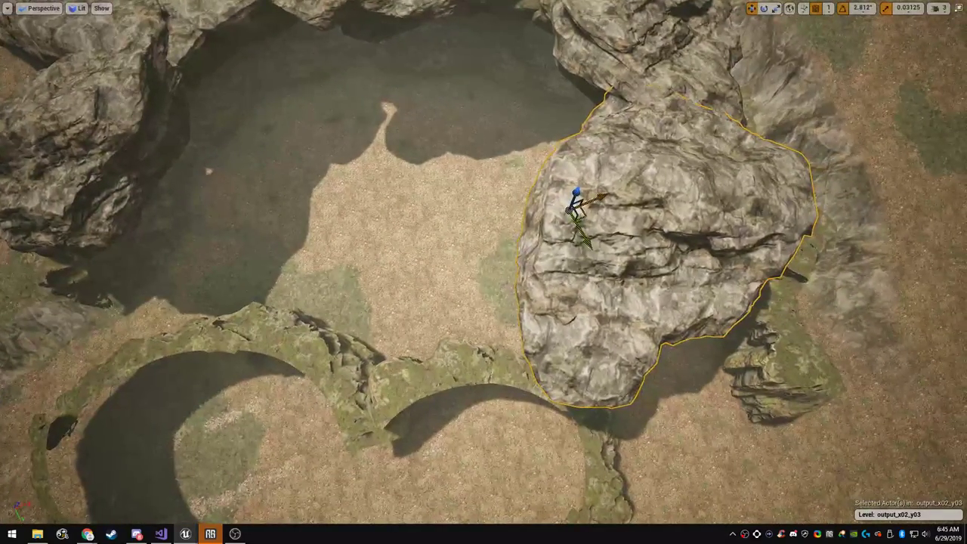
Duplicate the newest boulder farther along the mossy wall and rotate it so it overhangs the basin and overlaps its neighbour
alt+drag(588, 207, 402, 272)
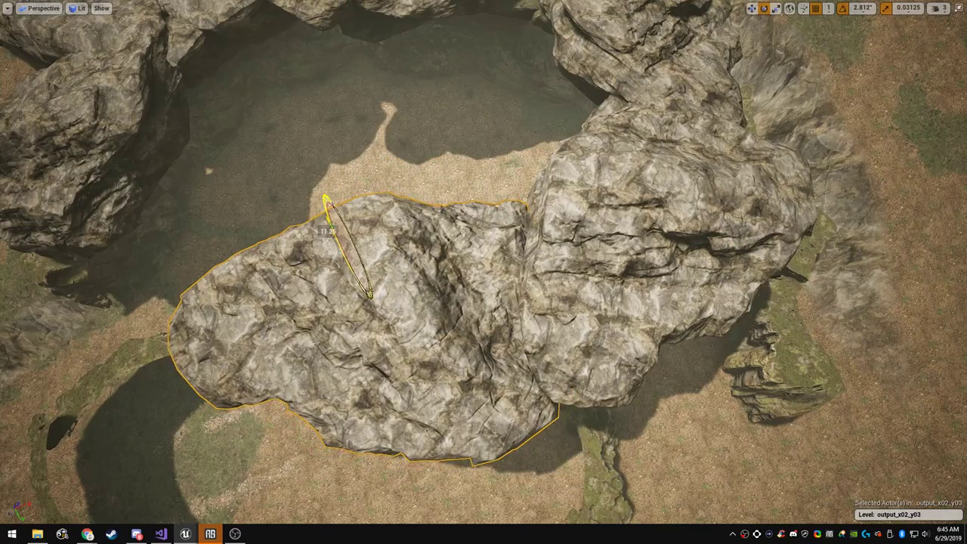
right_drag(402, 273, 400, 285)
key(a)
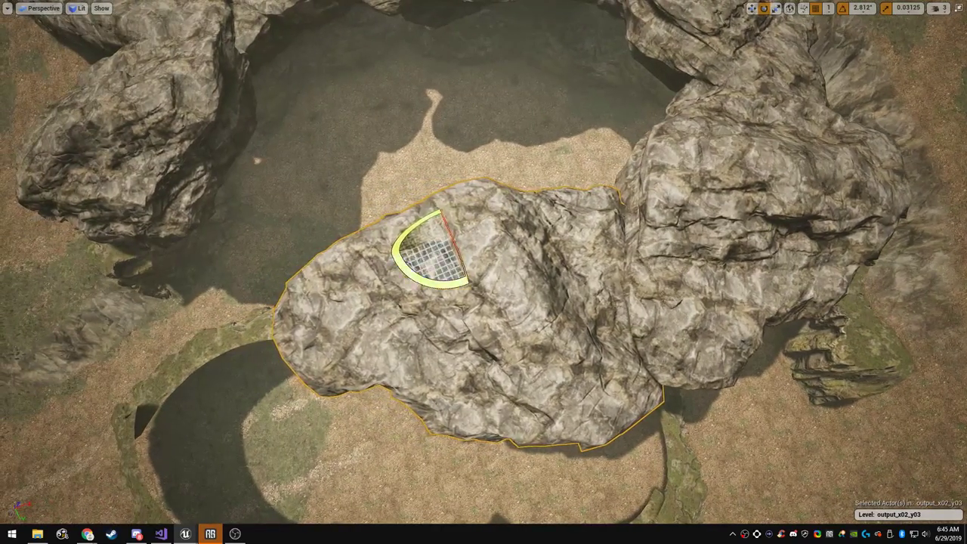
drag(397, 261, 388, 201)
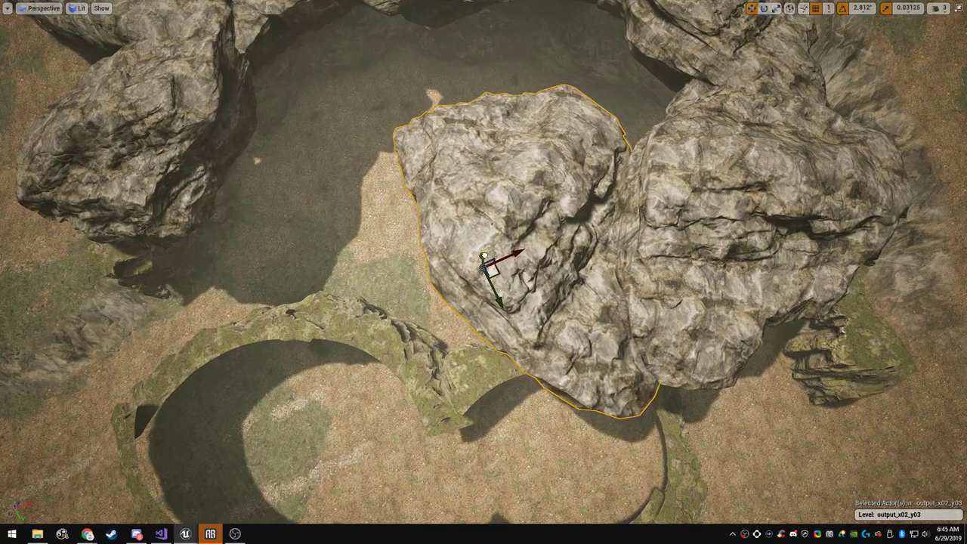
key(w)
Examine the newest boulder's overhang from above and from the basin floor, including the opening beside it
right_drag(484, 254, 650, 257)
key(e)
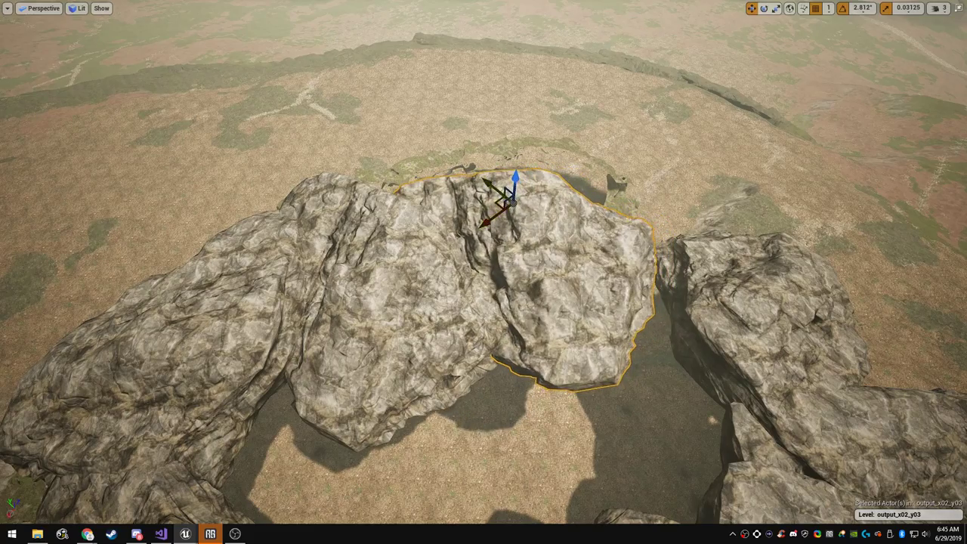
key(q)
right_drag(650, 257, 703, 199)
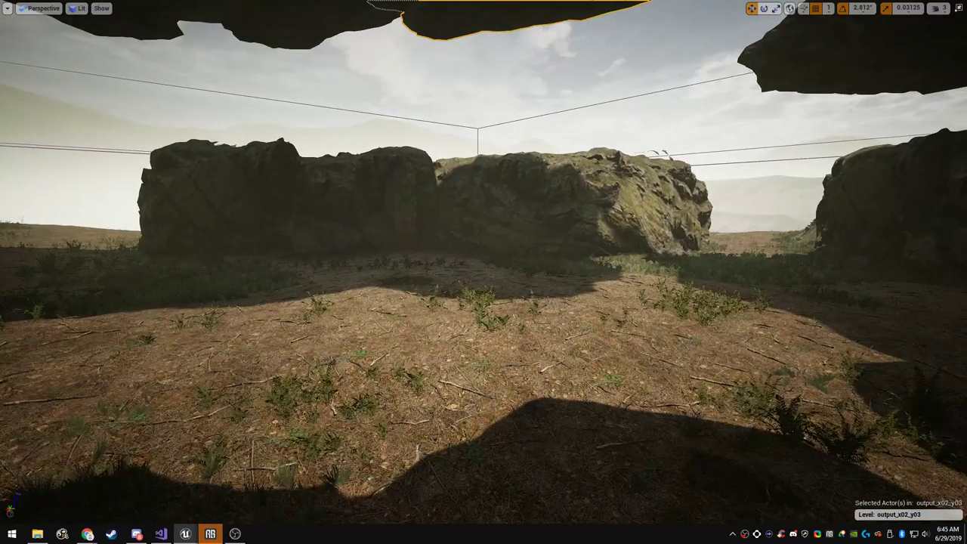
right_drag(484, 272, 922, 299)
key(f)
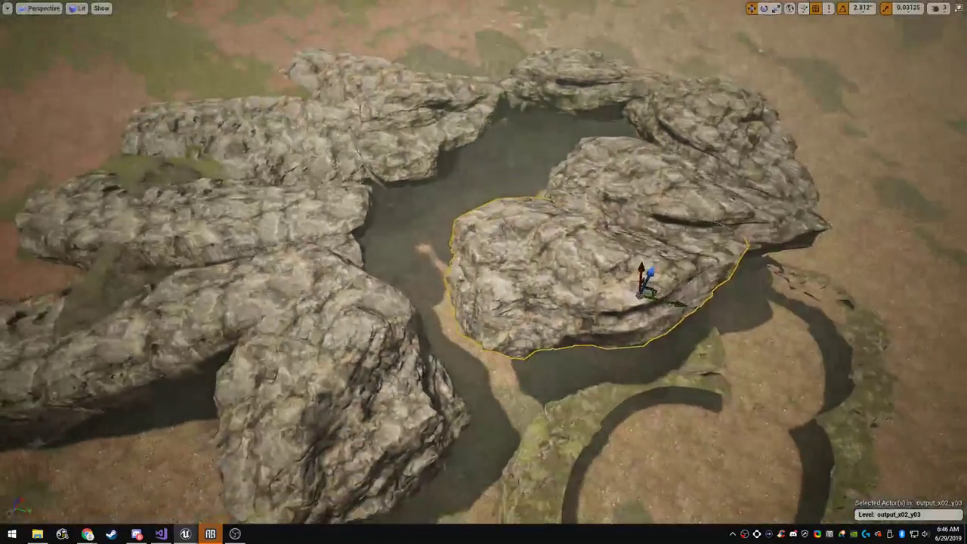
right_drag(484, 272, 412, 302)
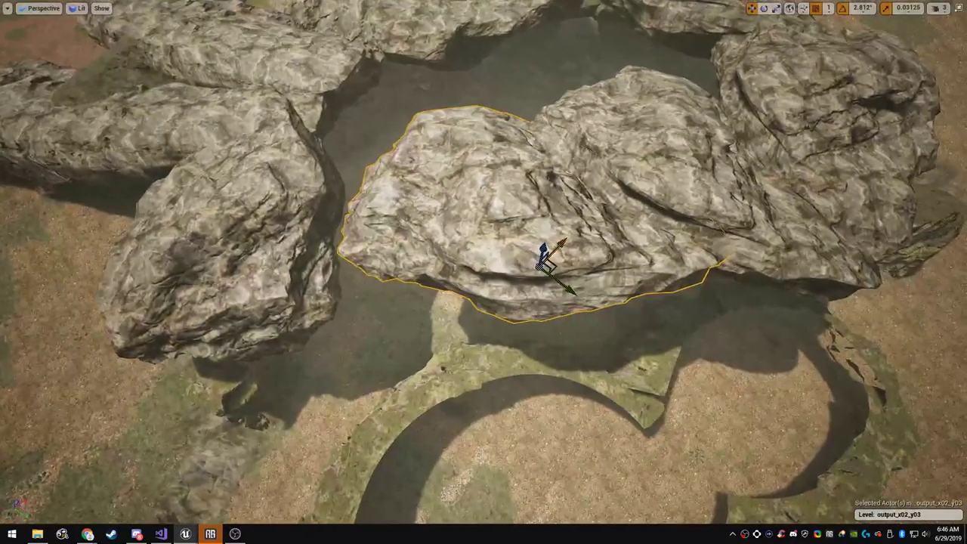
Place a copy of the newest boulder across the opening to the facing boulder and rotate it to overlap both
drag(557, 263, 335, 277)
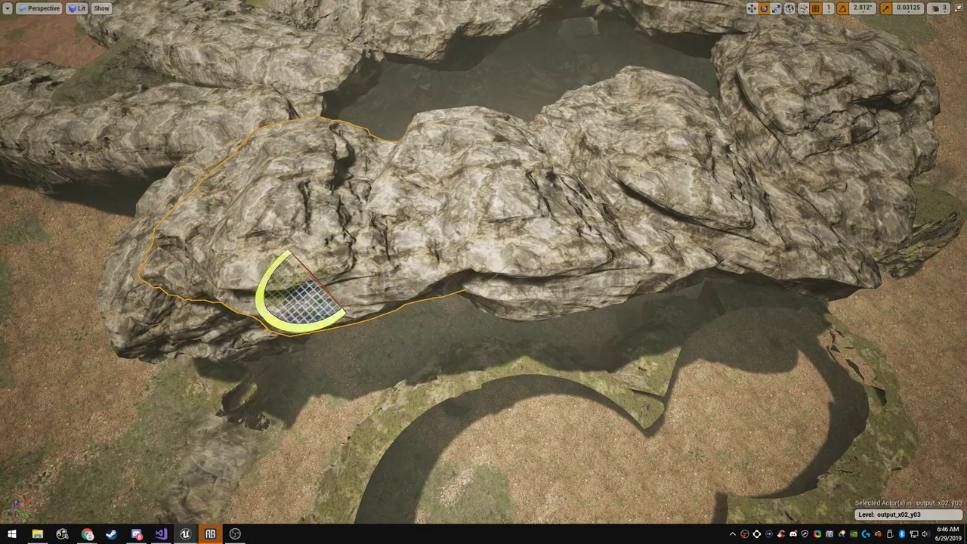
mouse_move(303, 328)
mouse_down()
mouse_move(315, 328)
mouse_move(290, 328)
mouse_up()
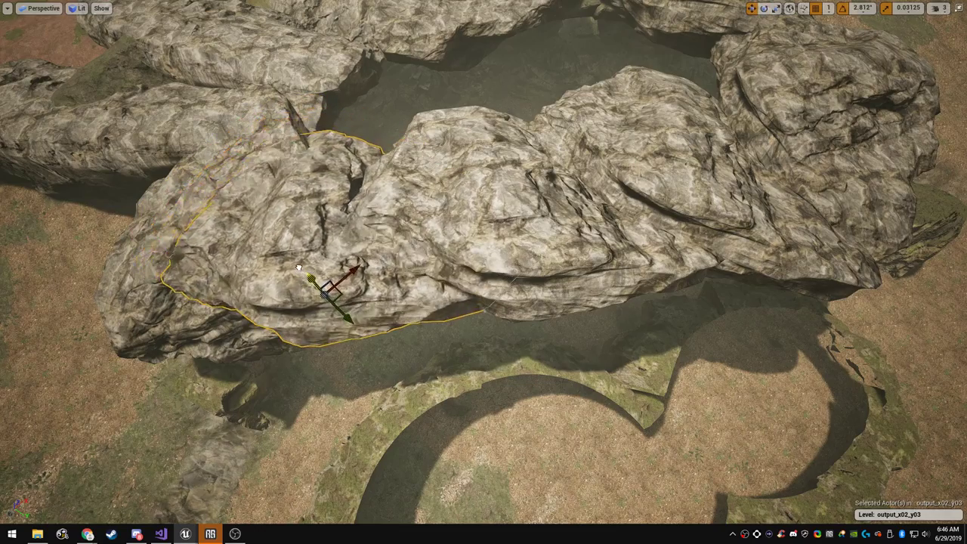
right_drag(510, 280, 425, 142)
key(w)
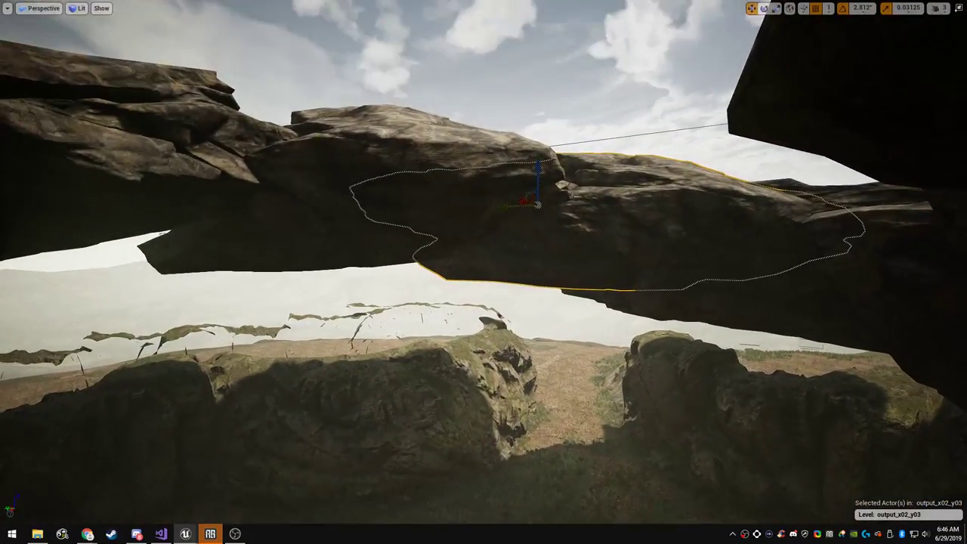
Turn the bridging boulder to a different orientation and tilt it down onto the neighbouring rocks
drag(521, 235, 605, 340)
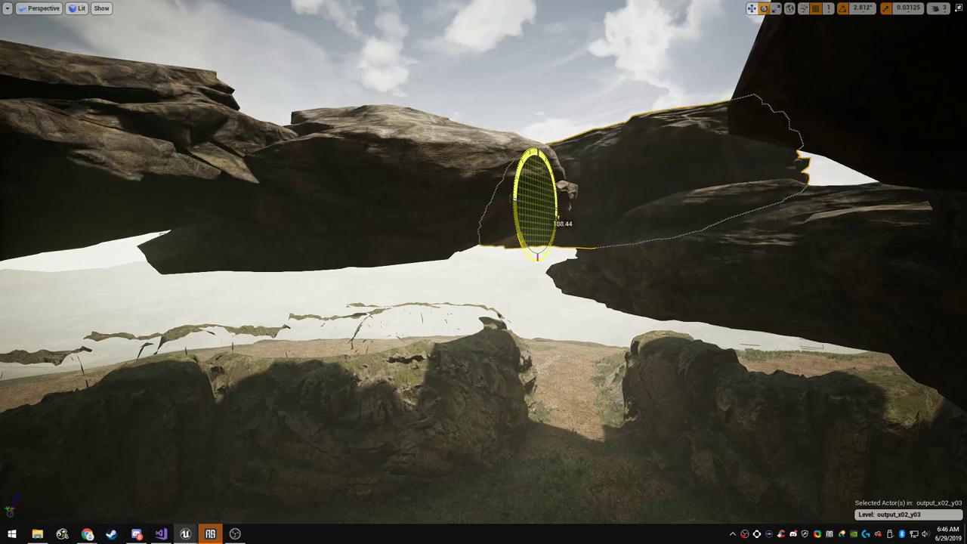
right_drag(521, 234, 546, 283)
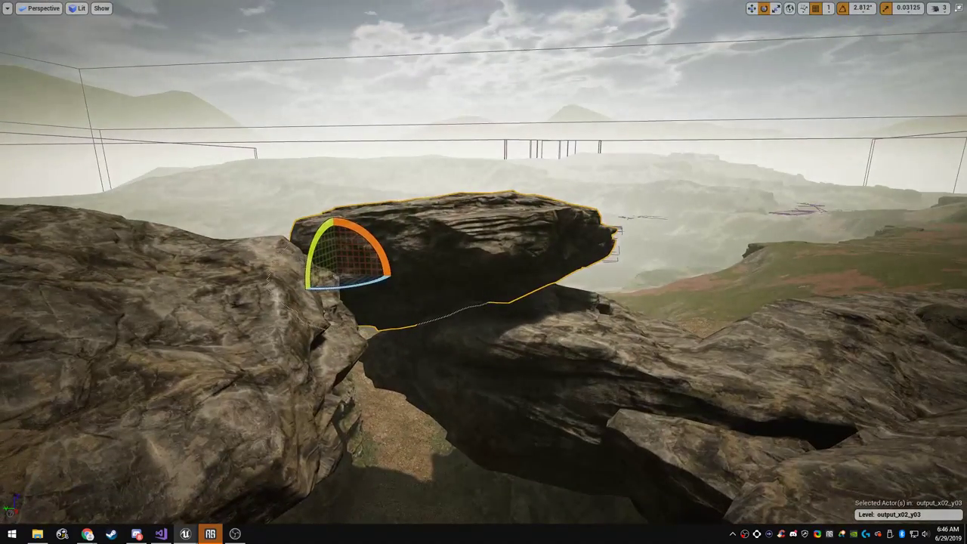
drag(371, 237, 387, 262)
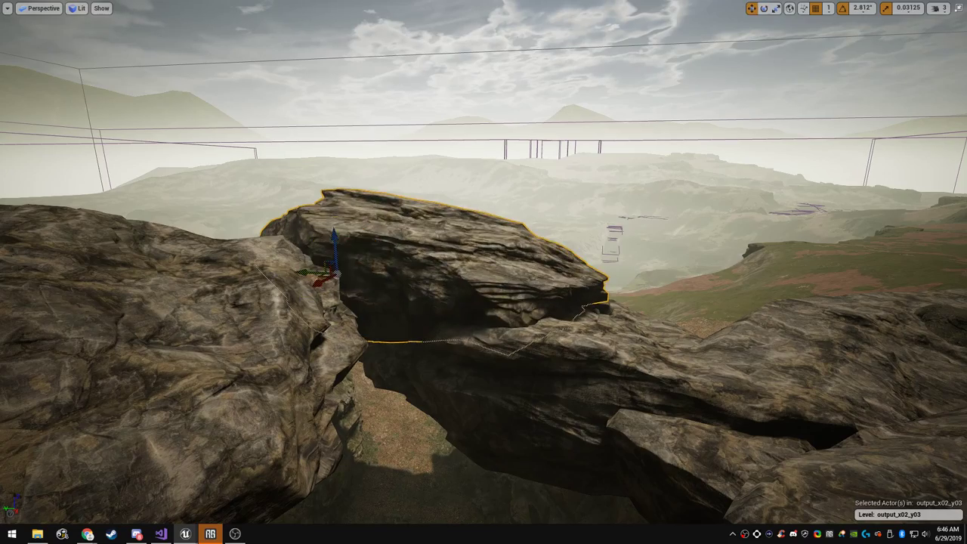
right_drag(483, 272, 454, 310)
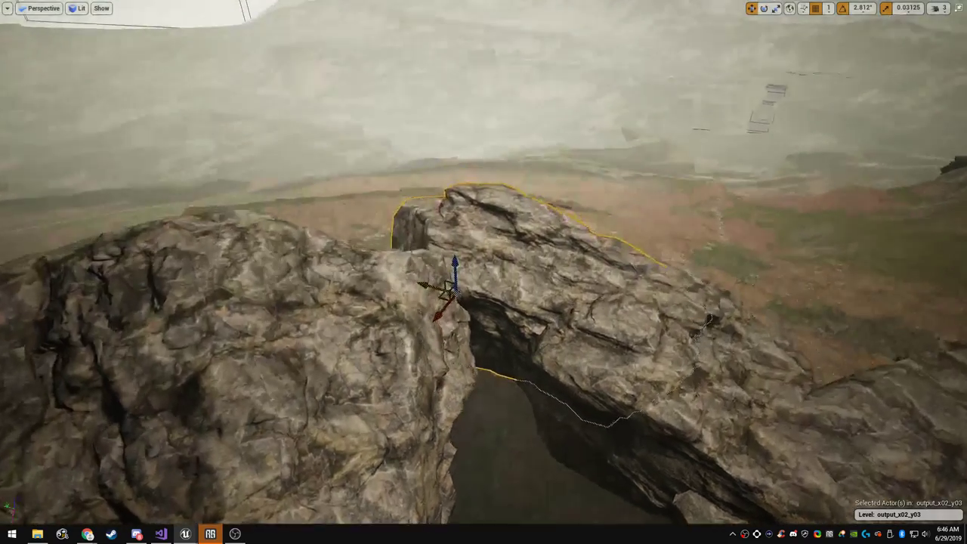
Move and rotate the bridging boulder to close the gap between its neighbours, and check the joints from above and below
drag(443, 308, 328, 390)
key(e)
right_drag(328, 389, 322, 329)
drag(390, 189, 390, 173)
key(e)
drag(361, 236, 358, 228)
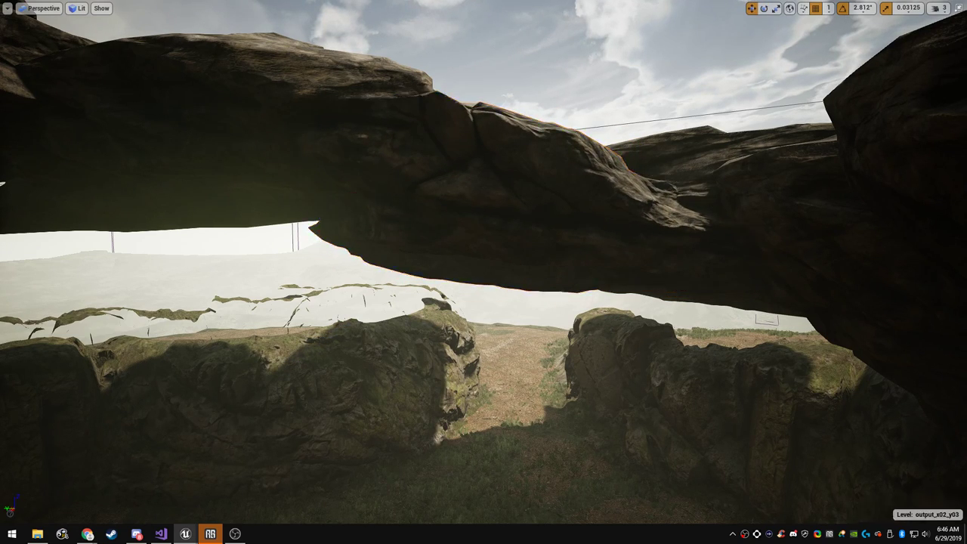
right_drag(484, 272, 385, 431)
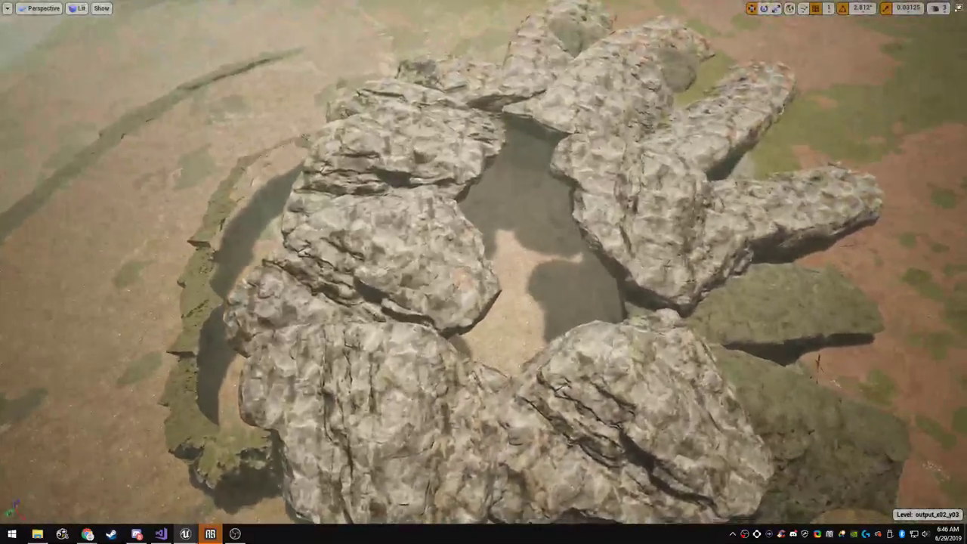
right_drag(483, 272, 425, 280)
right_drag(483, 272, 627, 238)
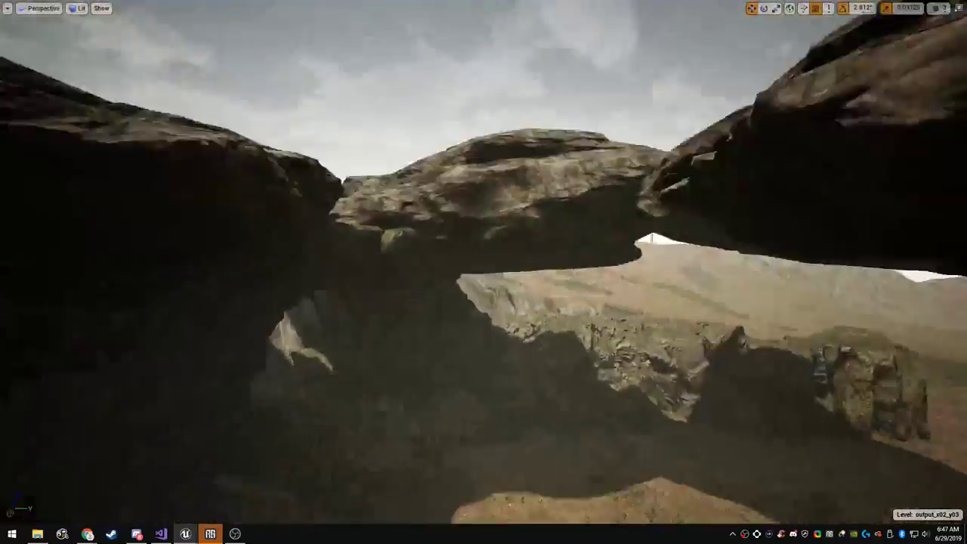
right_drag(483, 287, 604, 404)
Select the mossy cliff rock behind the boulders, restore the full editor layout and locate the rock's material in the project's assets
right_drag(484, 272, 468, 291)
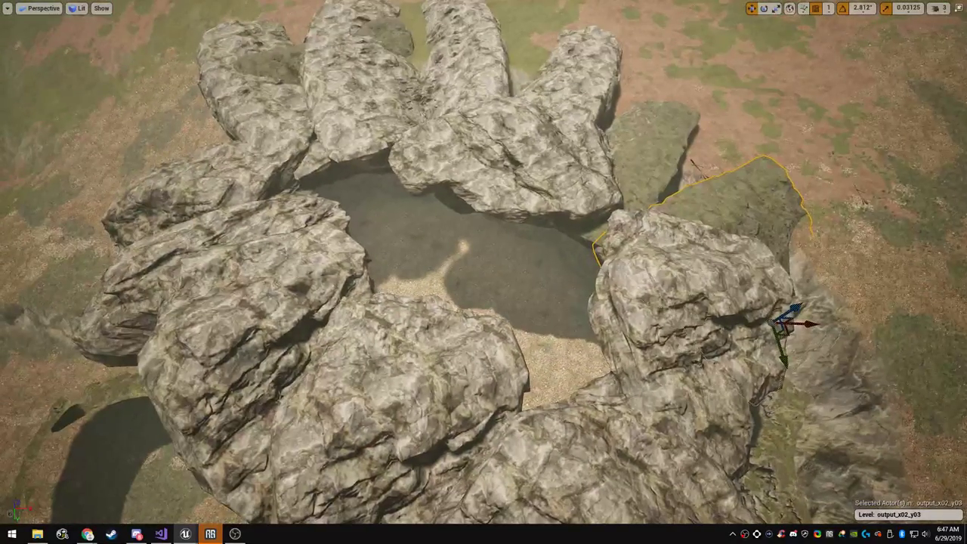
key(F11)
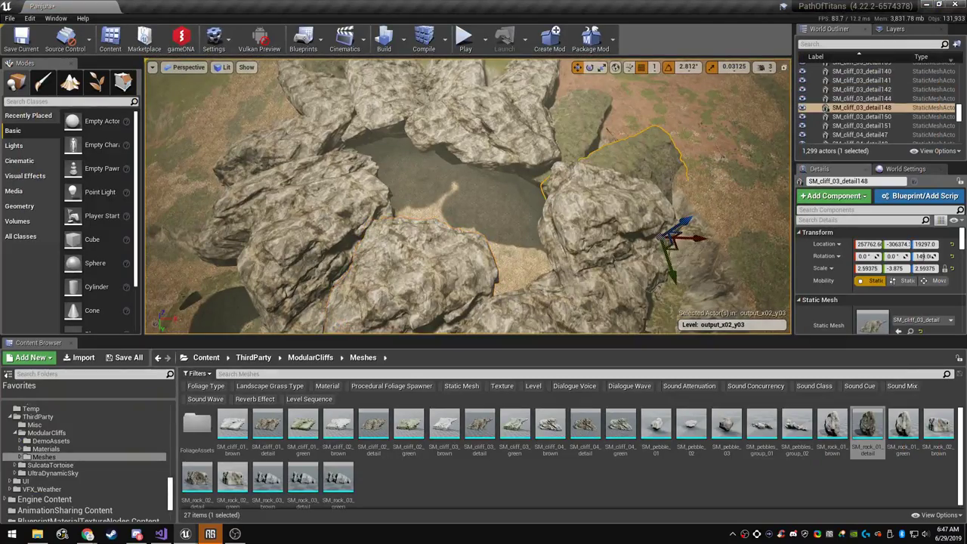
click(910, 305)
scroll(469, 196, up, 1)
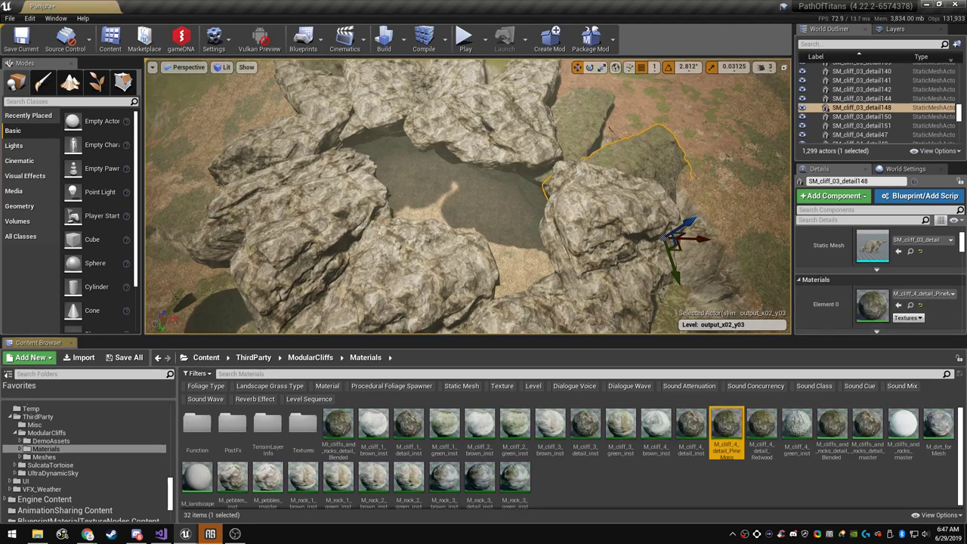
Select the pale rocks around the basin and replace their M_cliff_3_detail_inst material with the M_cliff_4_detail PineMoss material
right_drag(484, 226, 468, 276)
ctrl+click(521, 276)
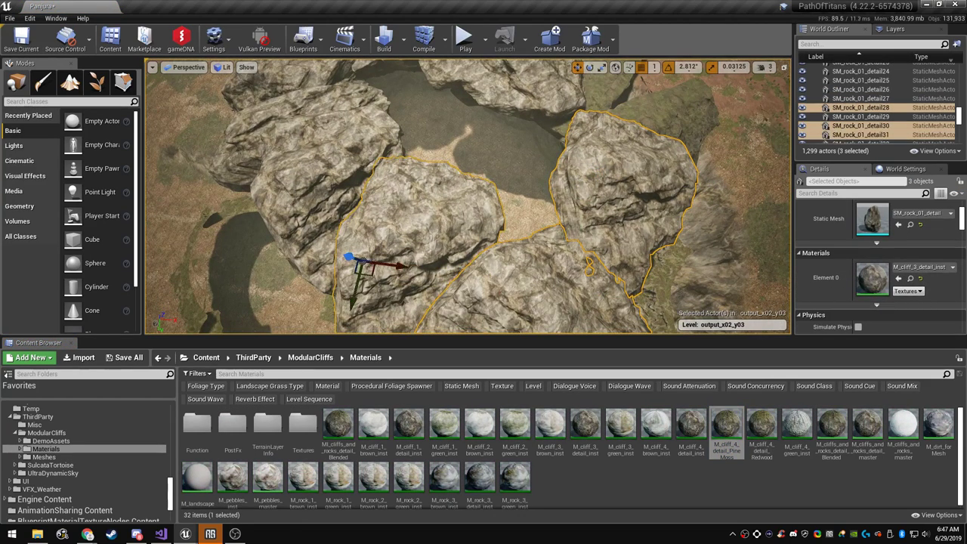
right_drag(484, 226, 485, 177)
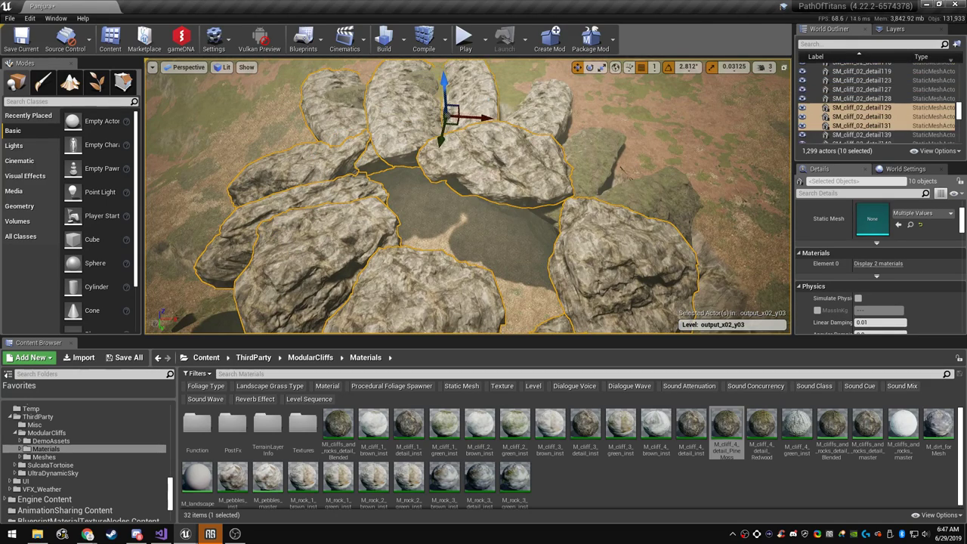
scroll(877, 265, up, 4)
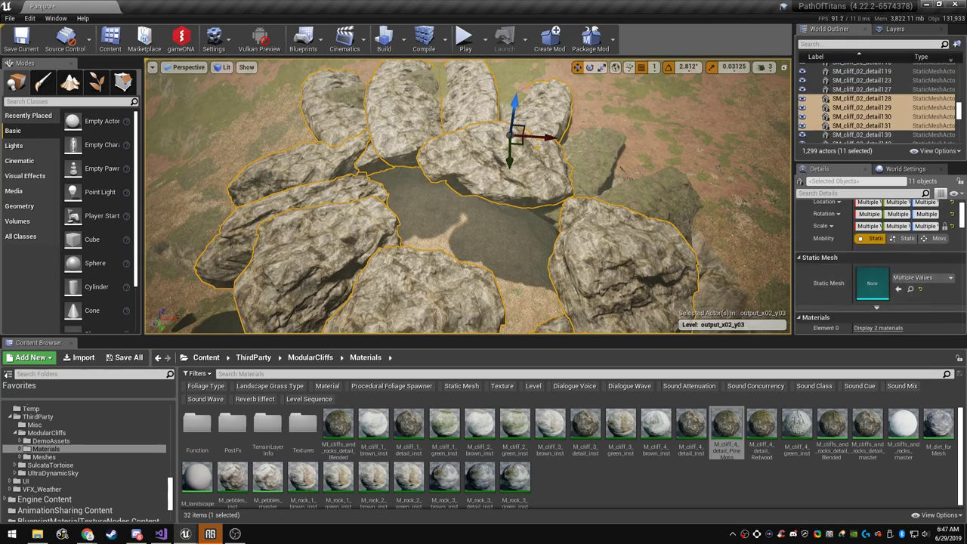
scroll(877, 265, down, 5)
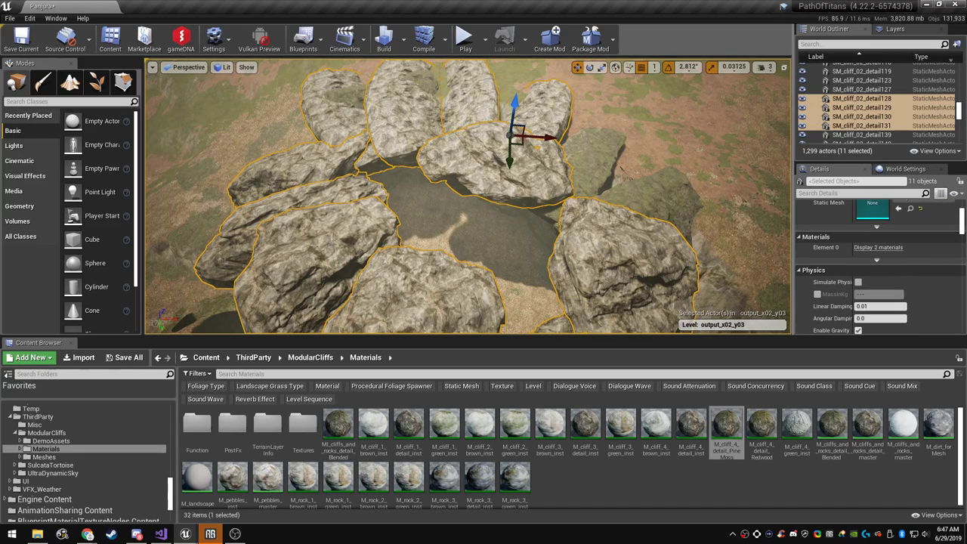
right_drag(484, 196, 400, 227)
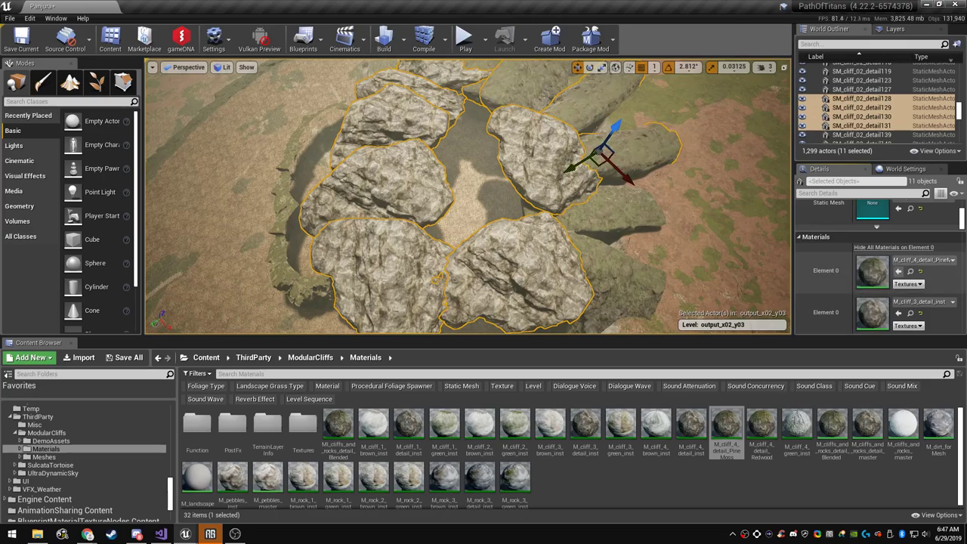
click(899, 313)
right_drag(529, 211, 517, 155)
key(Escape)
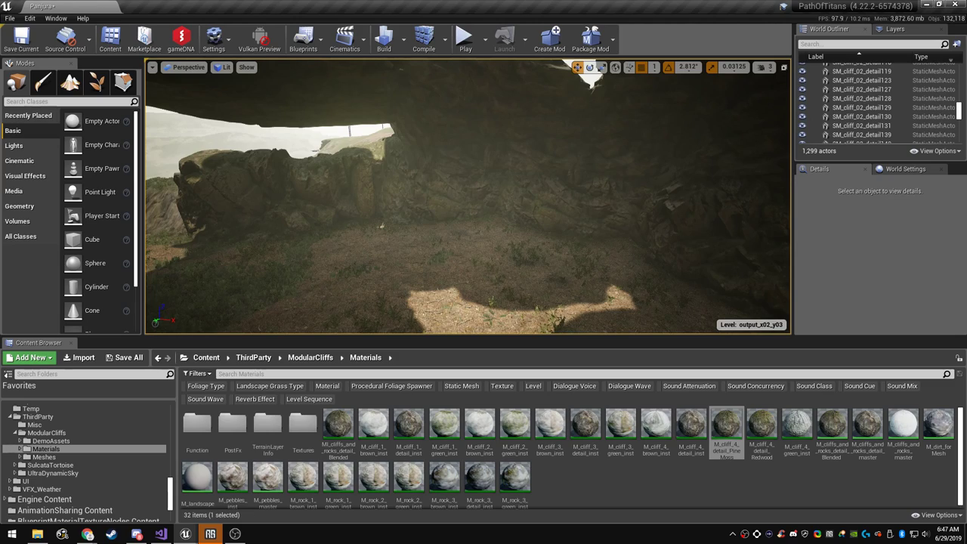
Copy a mossy boulder from the canopy down to the uncovered ring in front and position it below the overhang
right_drag(468, 196, 806, 292)
key(F11)
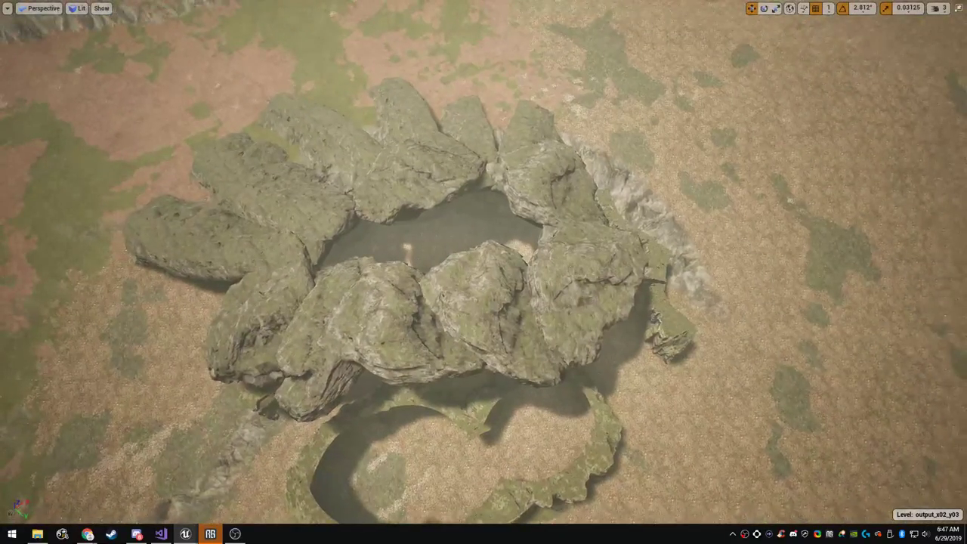
drag(323, 345, 392, 430)
right_drag(392, 431, 391, 357)
drag(314, 350, 302, 325)
right_drag(301, 325, 281, 357)
Rotate and shift the copied boulder so it slopes from under the overhang toward the mossy ring
drag(412, 409, 418, 409)
mouse_move(419, 409)
right_down()
mouse_move(483, 404)
mouse_move(425, 408)
right_up()
drag(425, 405, 415, 404)
mouse_move(415, 404)
right_down()
mouse_move(432, 403)
mouse_move(412, 405)
right_up()
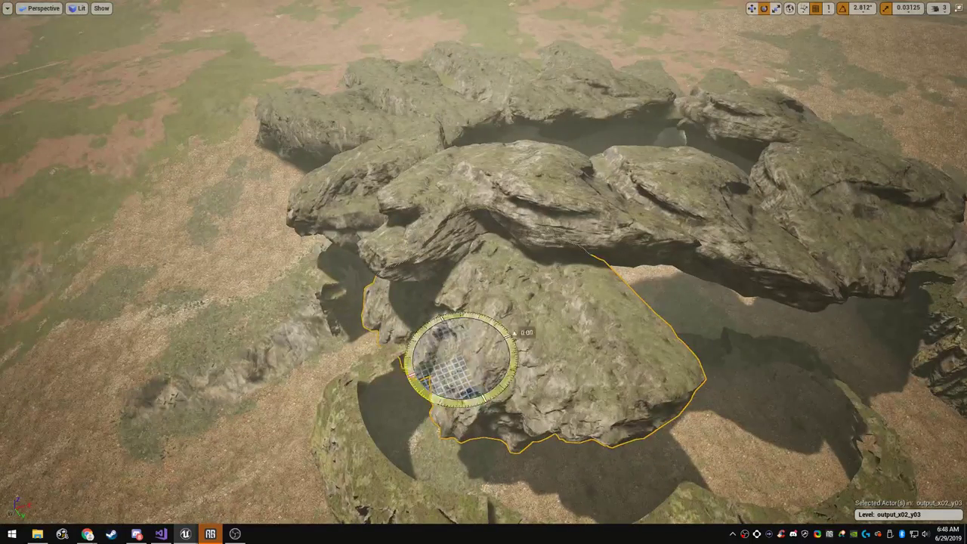
drag(515, 332, 476, 310)
drag(478, 359, 508, 393)
Resize and adjust the copied boulder from underneath to close the openings above the ring wall
right_drag(508, 393, 392, 272)
key(r)
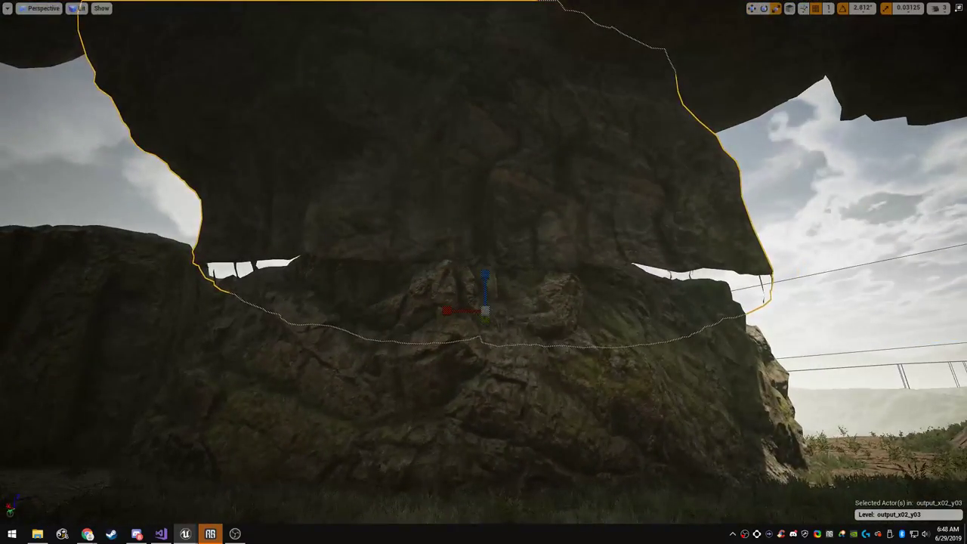
right_drag(447, 311, 472, 314)
right_drag(484, 272, 439, 257)
drag(473, 220, 484, 220)
right_drag(484, 220, 442, 280)
Add a second boulder copy beside the first over the ring, check it from inside the cavern and restore the full editor layout
key(Escape)
click(424, 226)
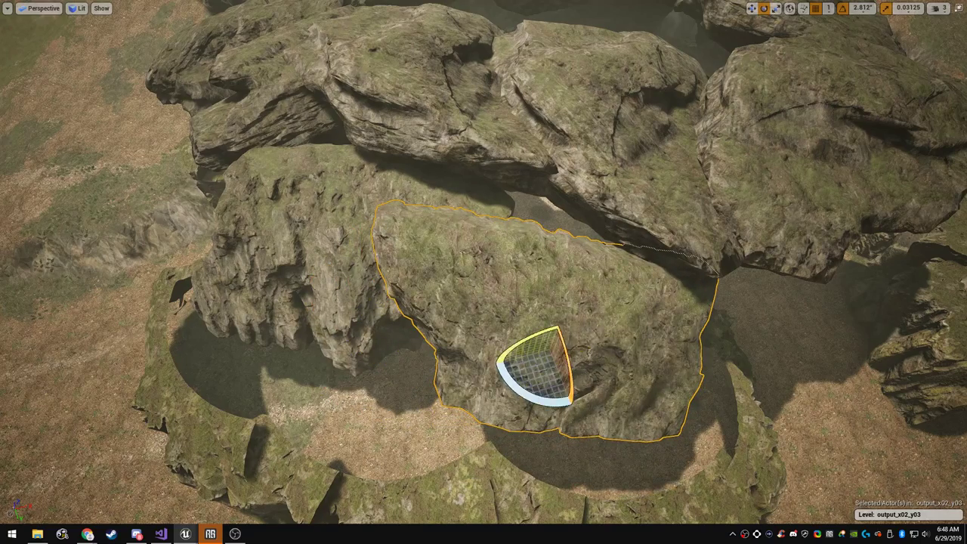
right_drag(529, 302, 563, 261)
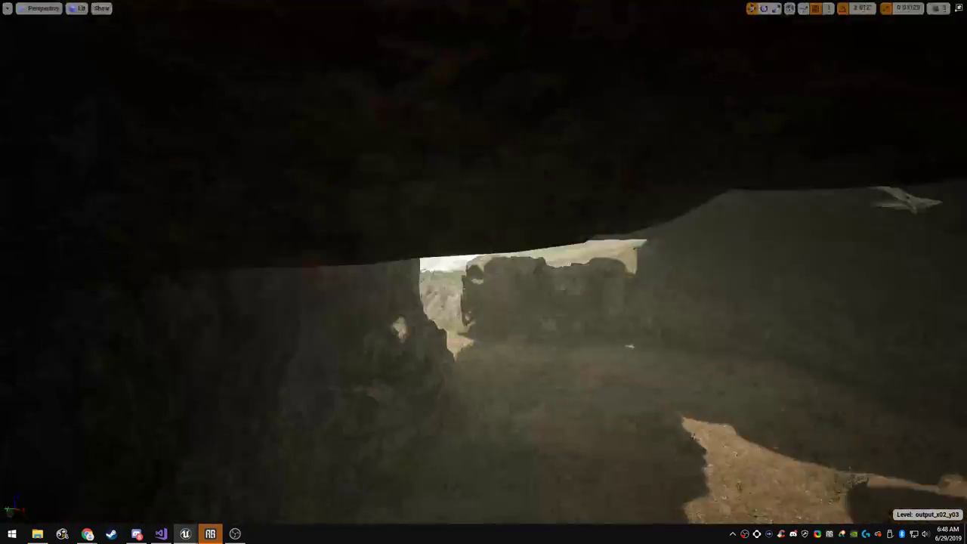
right_drag(483, 272, 581, 317)
key(F11)
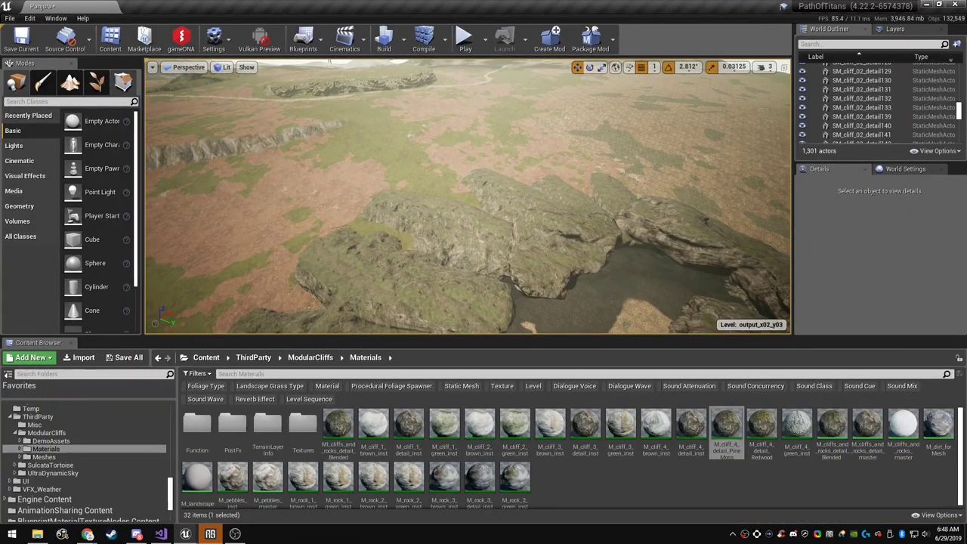
Raise the terrain behind the rocks with the landscape Sculpt tool at a brush size of 1686
right_drag(468, 196, 408, 219)
click(69, 83)
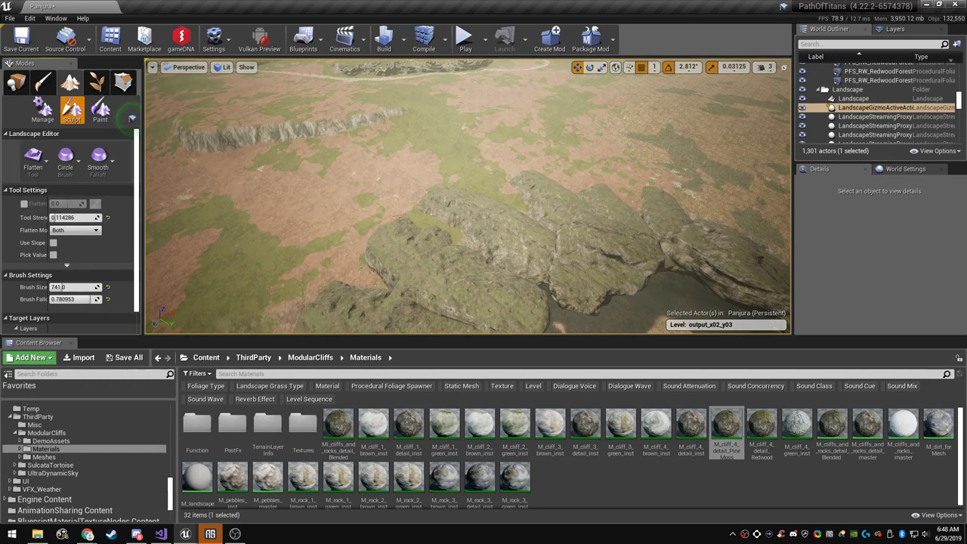
click(35, 161)
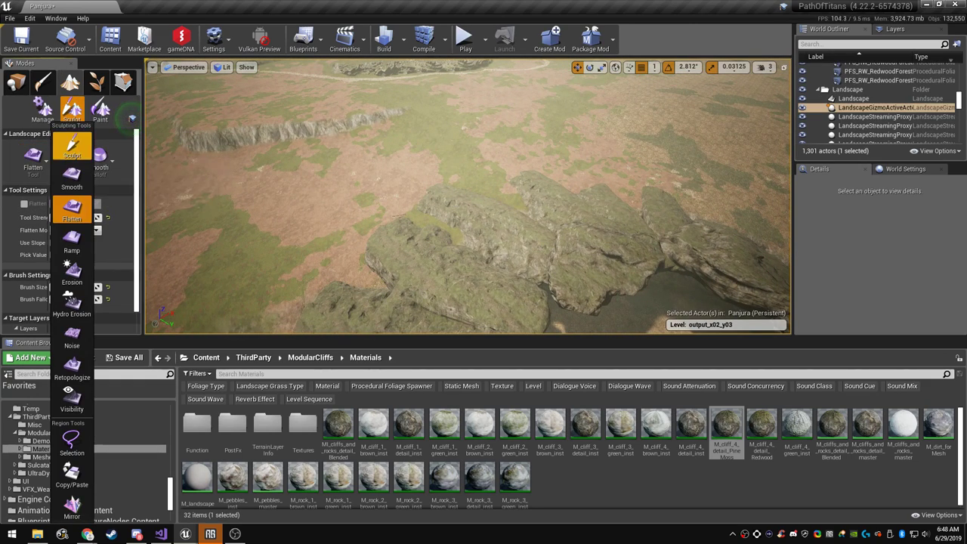
click(72, 147)
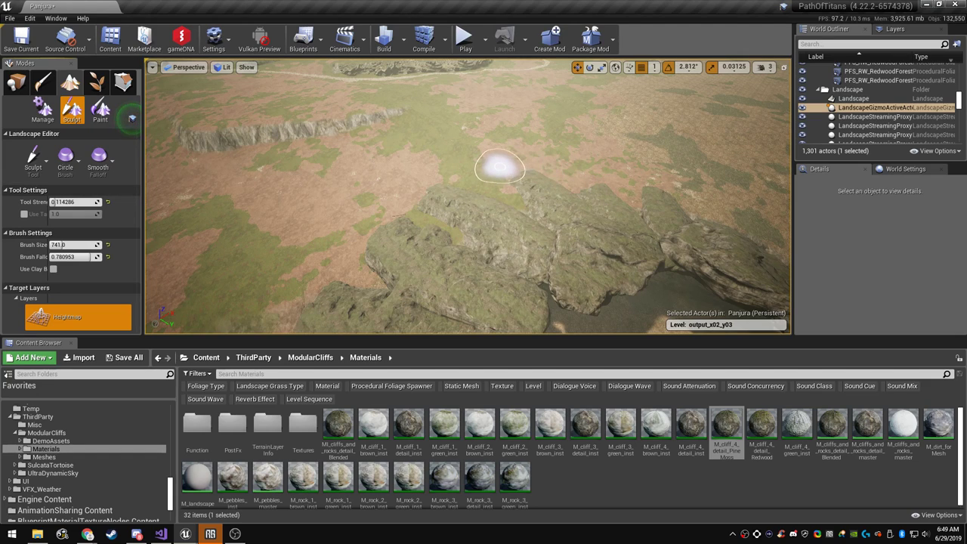
right_drag(495, 168, 491, 184)
key(])
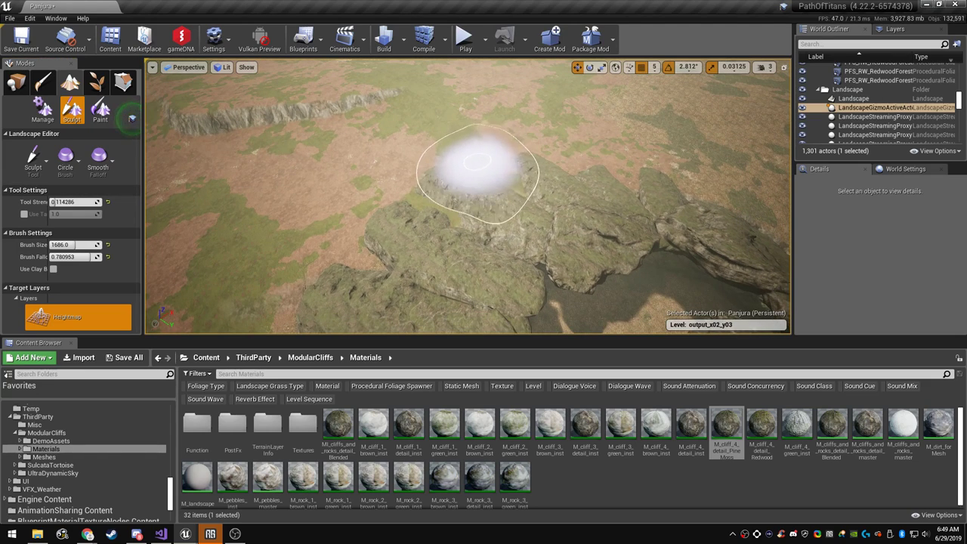
mouse_move(478, 161)
mouse_down()
mouse_move(417, 184)
mouse_move(453, 172)
mouse_up()
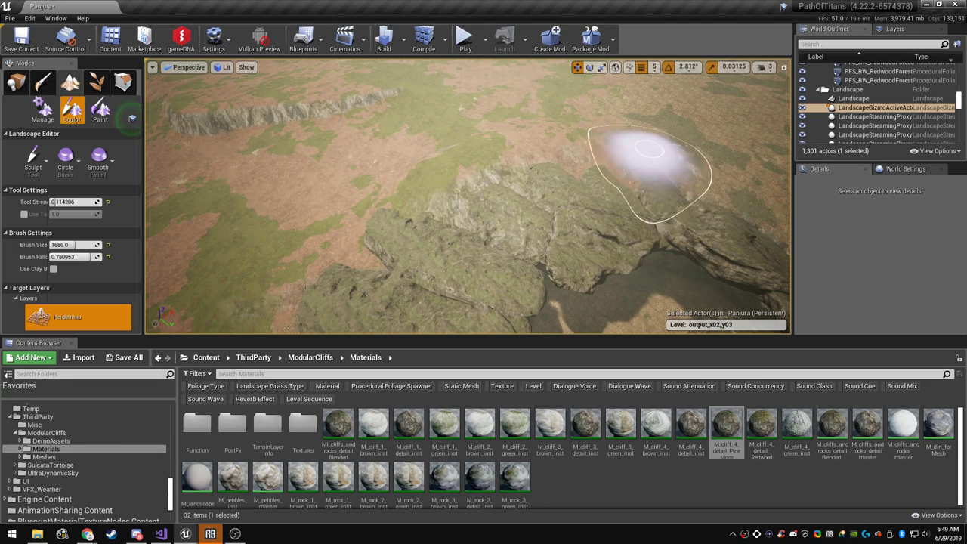
mouse_move(393, 185)
mouse_down()
mouse_move(351, 231)
mouse_move(385, 195)
mouse_up()
Level the raised ground bordering the rocks with the landscape Flatten tool at a brush size of 700
mouse_move(533, 200)
right_down()
mouse_move(563, 193)
mouse_move(597, 154)
mouse_move(643, 140)
mouse_move(593, 178)
mouse_move(654, 193)
mouse_move(638, 185)
mouse_move(644, 193)
right_up()
key(w)
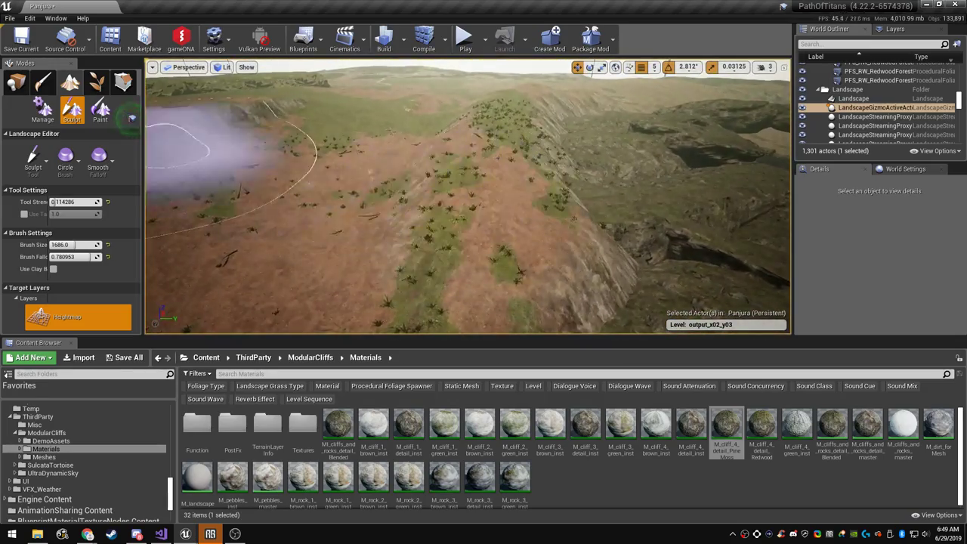
click(34, 161)
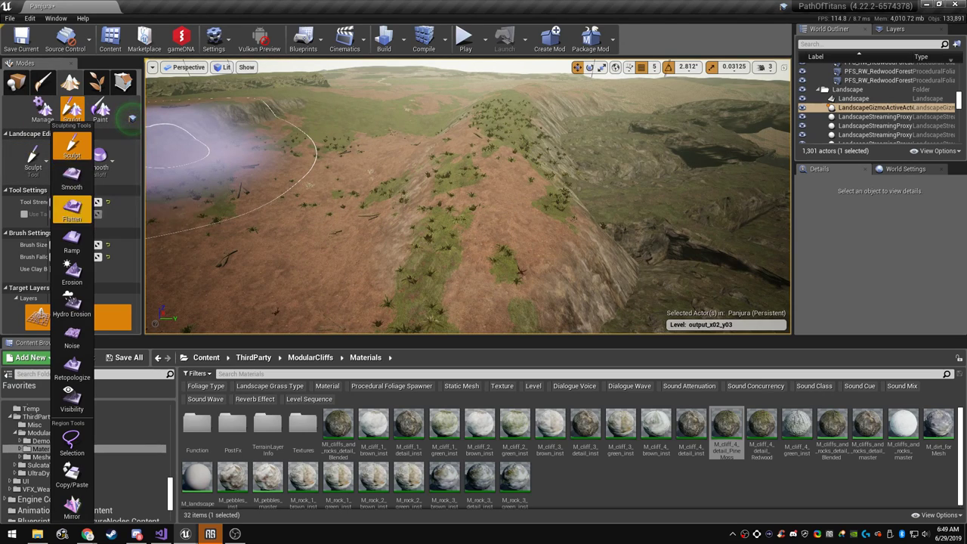
click(74, 209)
mouse_move(444, 176)
right_down()
mouse_move(454, 227)
mouse_move(444, 201)
mouse_move(578, 208)
right_up()
key(bracketleft)
key(bracketleft)
key(bracketleft)
key(bracketleft)
key(bracketleft)
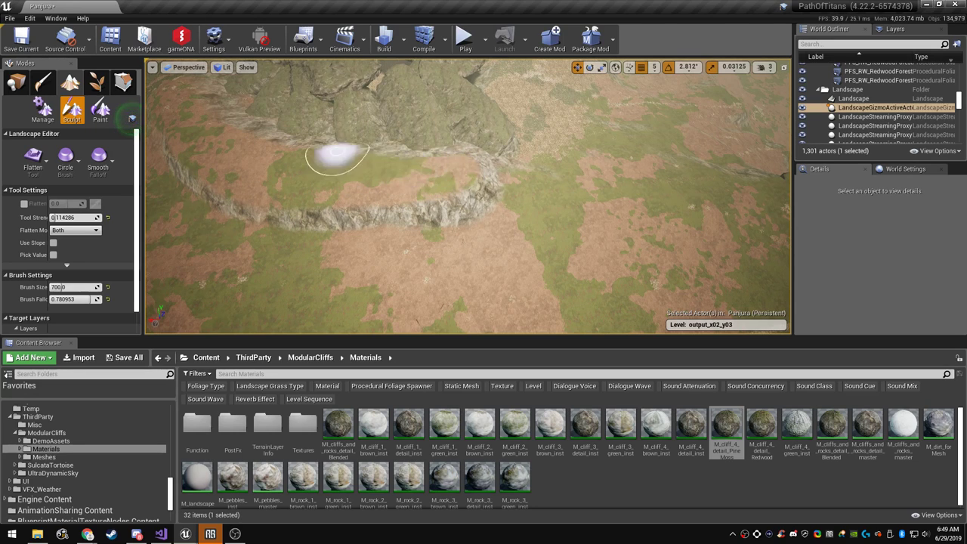
right_drag(451, 183, 393, 179)
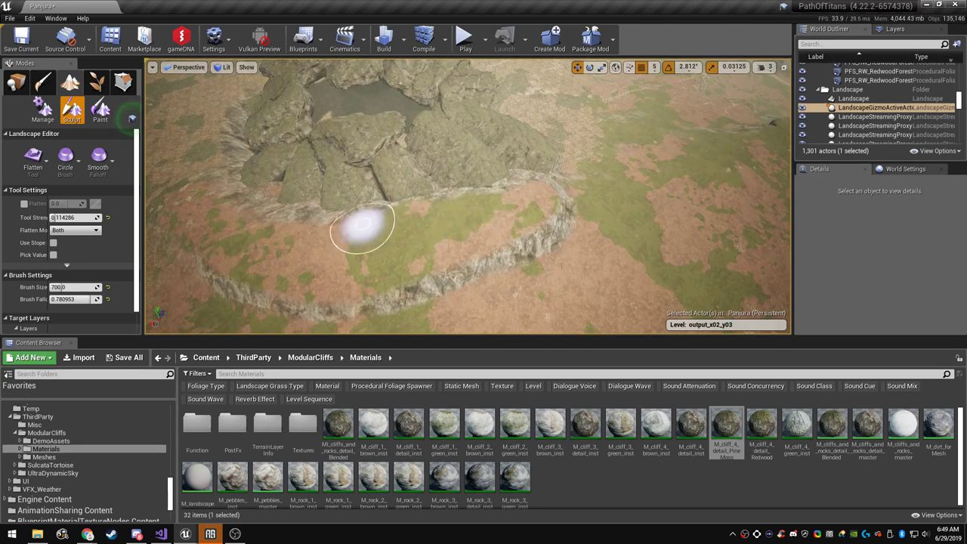
key(w)
mouse_move(433, 259)
right_down()
mouse_move(461, 238)
mouse_move(499, 264)
mouse_move(529, 227)
mouse_move(575, 226)
right_up()
Return to object placement and copy the overhanging rock at the canopy's edge onto the bare ground in front of it
key(F11)
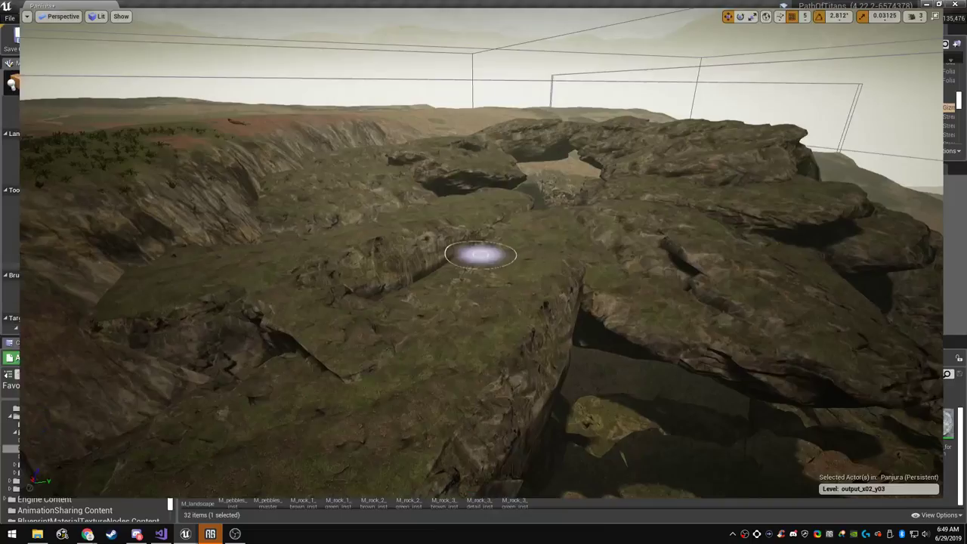
right_drag(481, 254, 650, 416)
key(w)
right_drag(521, 198, 572, 194)
key(F11)
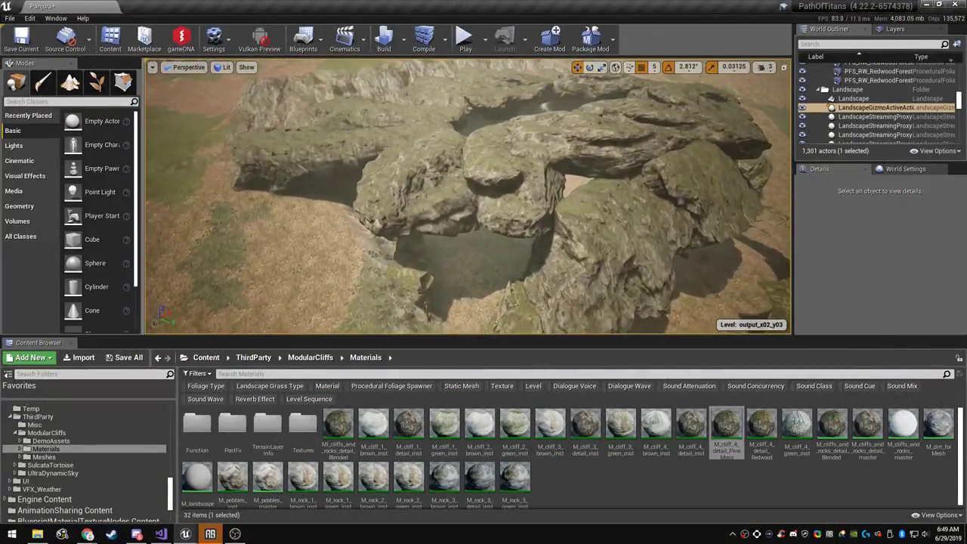
key(F11)
click(246, 182)
right_drag(246, 181, 245, 215)
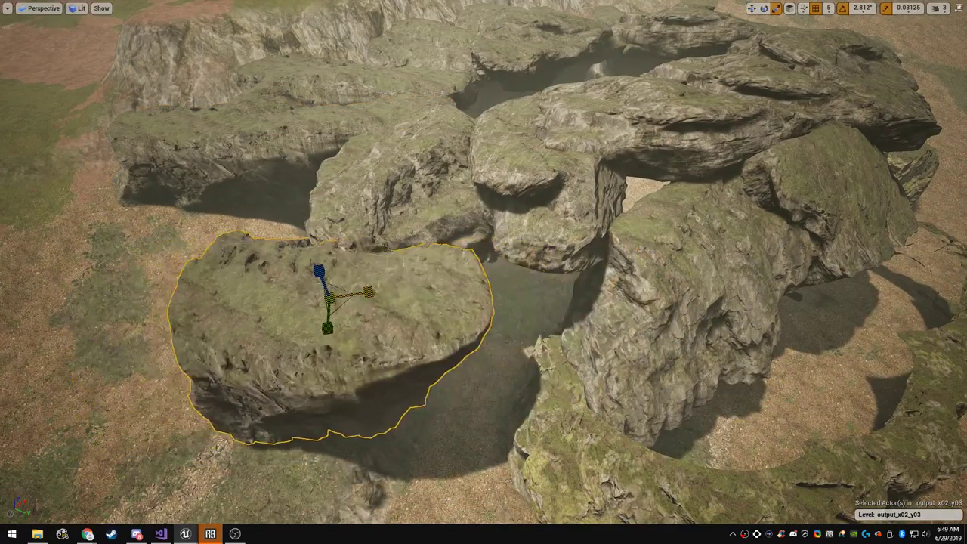
Rotate and move the copied rock so it lies flat between the overhang and the open ring
right_drag(246, 215, 261, 186)
key(e)
mouse_move(316, 257)
mouse_down()
mouse_move(279, 259)
mouse_move(305, 238)
mouse_move(264, 231)
mouse_move(325, 244)
mouse_up()
drag(300, 203, 314, 262)
right_drag(314, 261, 362, 321)
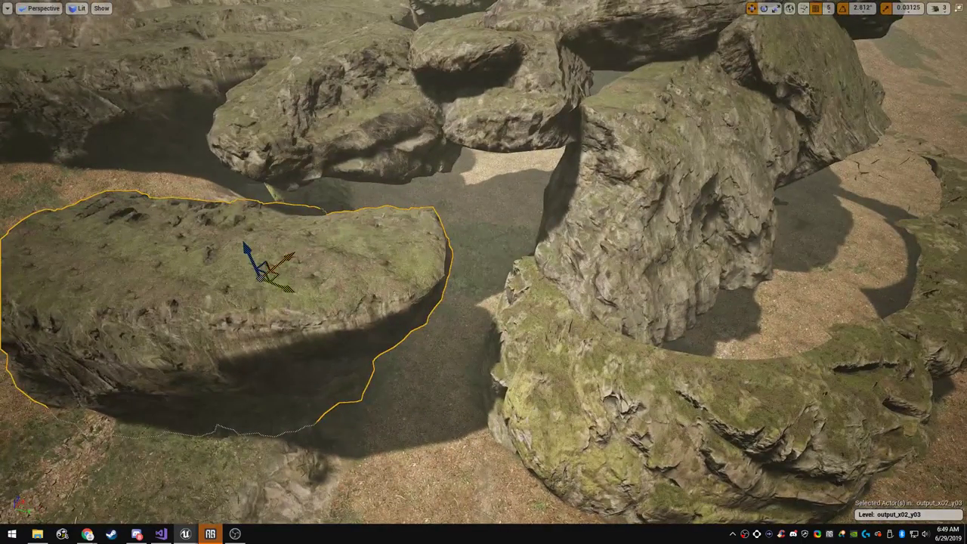
Duplicate the flat rock across to the gap beside the moss-covered ring rocks
alt+drag(277, 274, 560, 279)
right_drag(550, 303, 589, 304)
drag(538, 307, 472, 316)
drag(556, 266, 519, 321)
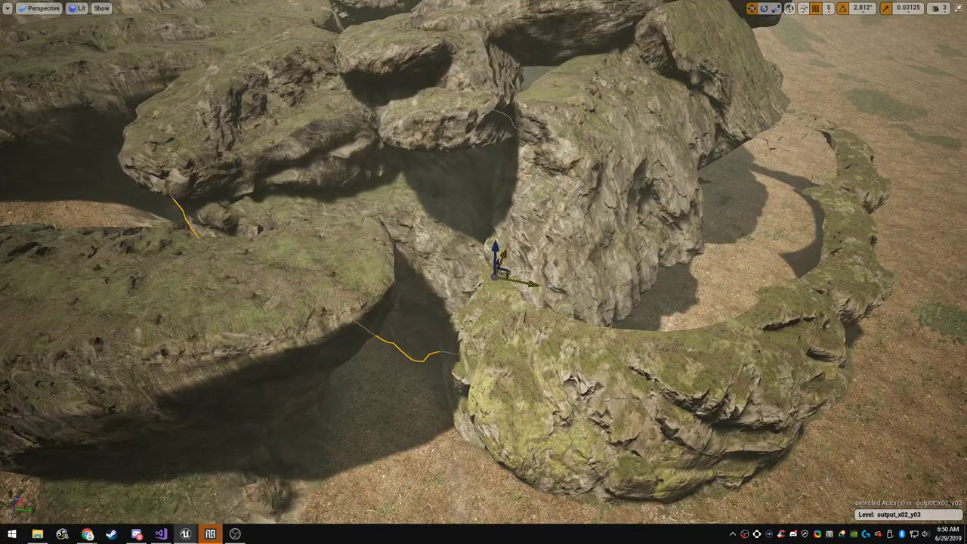
Rotate and reposition the duplicate so it bridges the flat rock and the mossy ring
drag(507, 272, 675, 323)
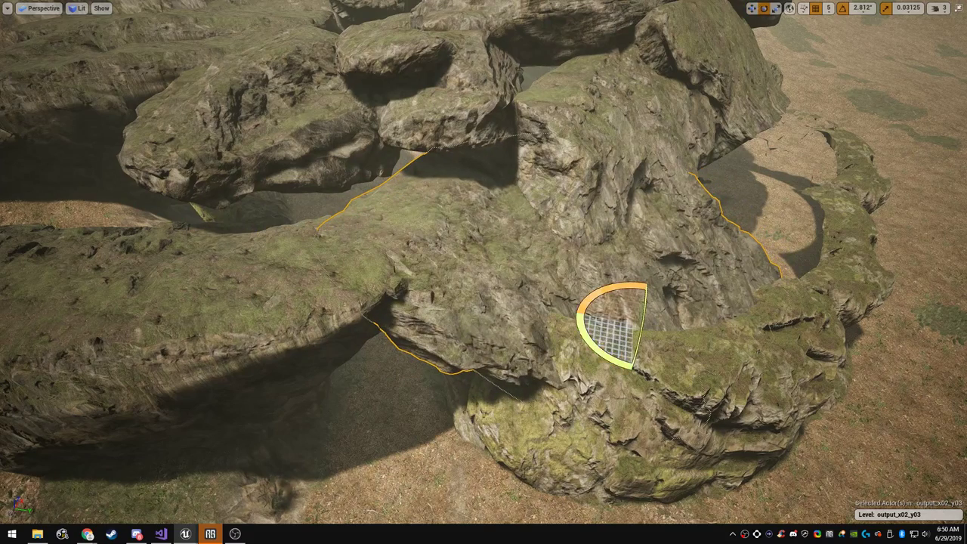
drag(594, 349, 564, 324)
drag(611, 300, 629, 319)
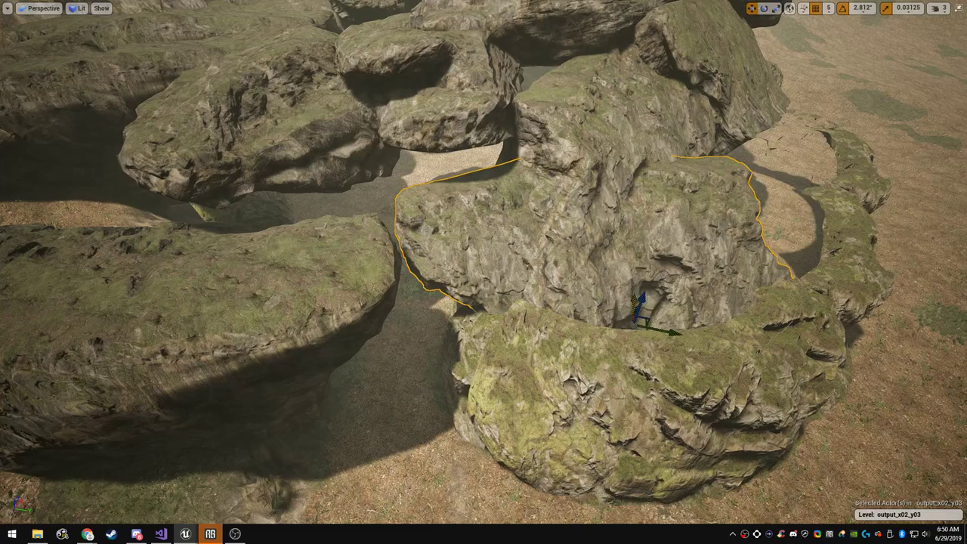
drag(645, 322, 626, 333)
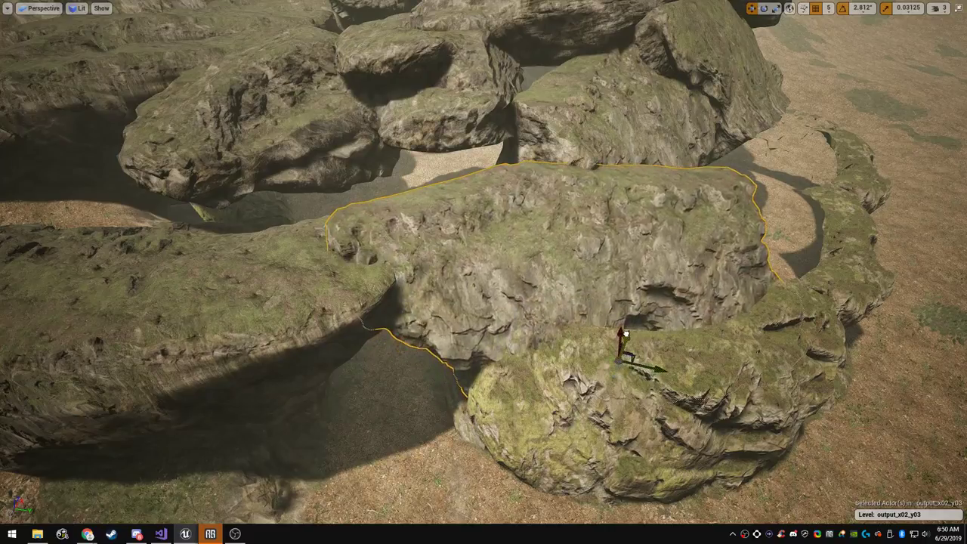
key(Escape)
View the archway from ground level and lower the rock forming its side and roof to fit the adjoining rock
right_drag(625, 333, 515, 244)
key(w)
key(s)
key(e)
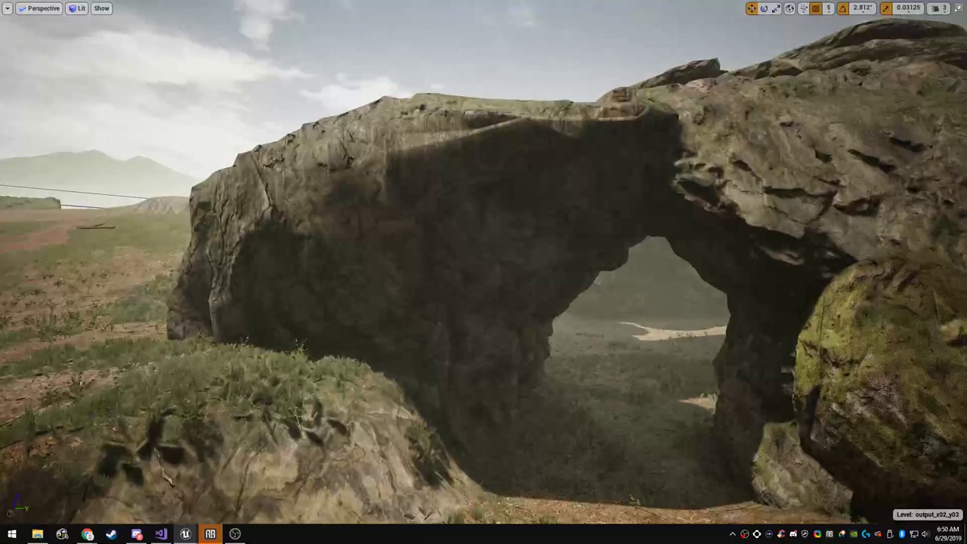
drag(441, 333, 435, 332)
drag(405, 299, 407, 329)
key(w)
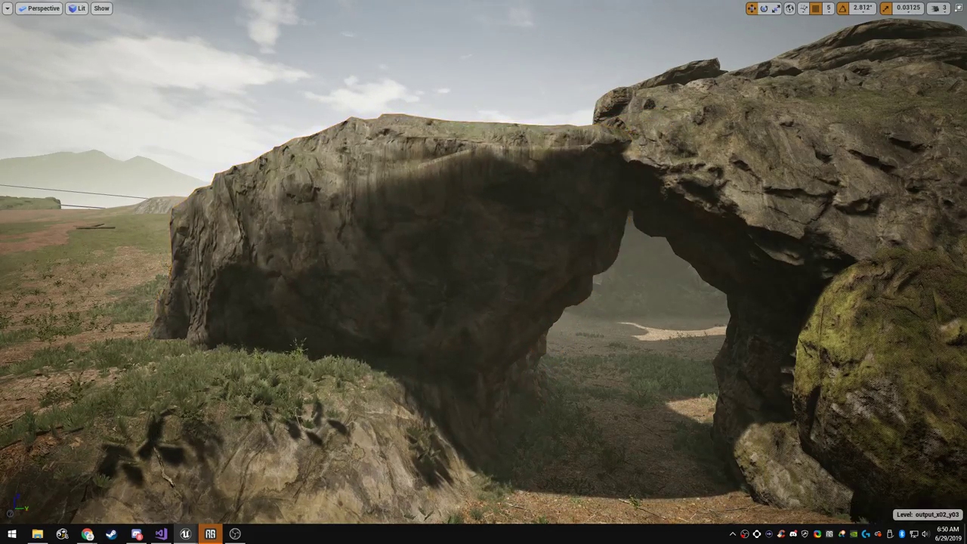
Select a rock at the archway joint and nudge it sideways against its neighbour
key(w)
right_drag(484, 287, 423, 286)
key(s)
click(448, 261)
key(s)
drag(435, 253, 447, 259)
key(Escape)
Place another elongated rock across the gap between the outer overhang and the flat rock at the front
key(w)
right_drag(446, 260, 523, 320)
key(s)
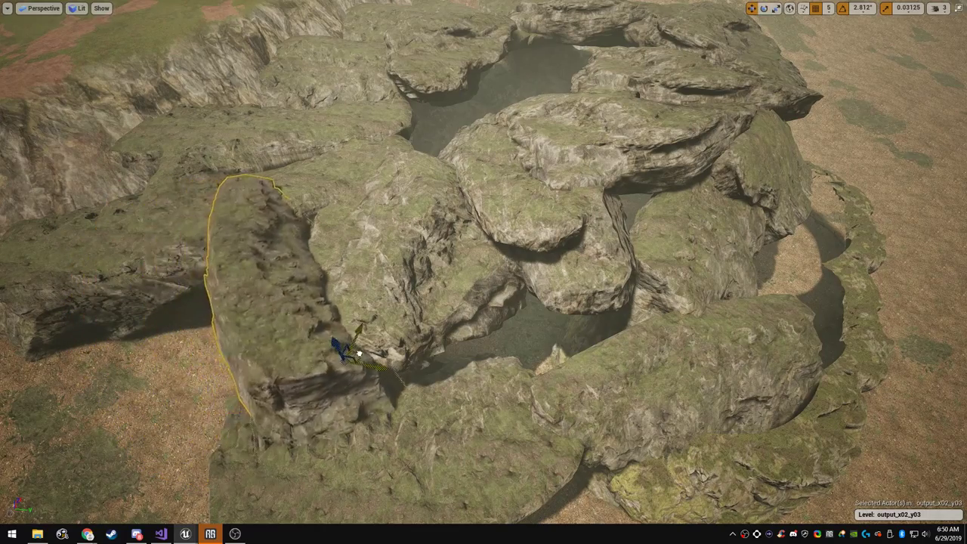
key(Escape)
Inspect the rock canopy from inside the cavern for remaining openings
key(s)
right_drag(349, 350, 11, 242)
key(w)
key(w)
right_drag(483, 264, 566, 257)
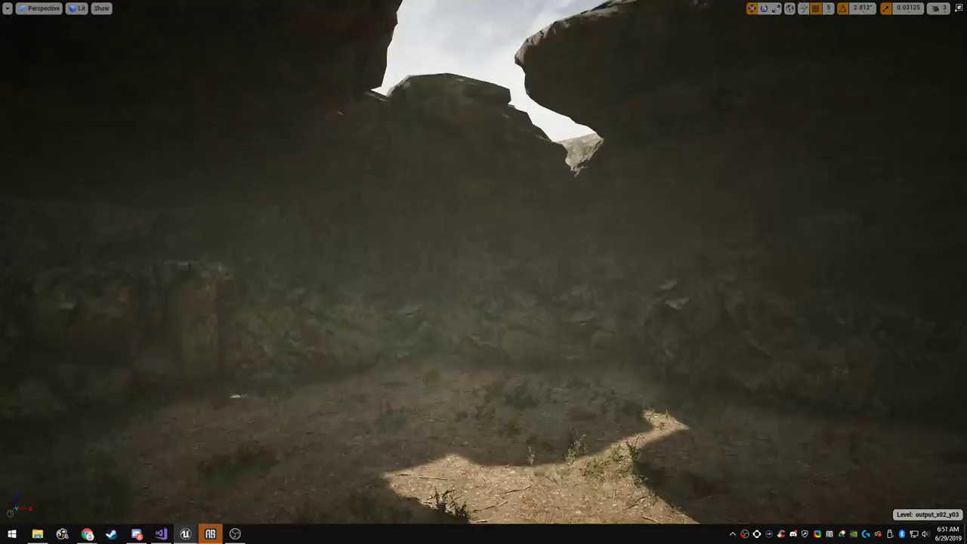
right_drag(484, 264, 423, 234)
right_drag(483, 264, 722, 202)
Rotate the narrow rock at the open end of the ring toward the canopy
right_drag(484, 265, 438, 348)
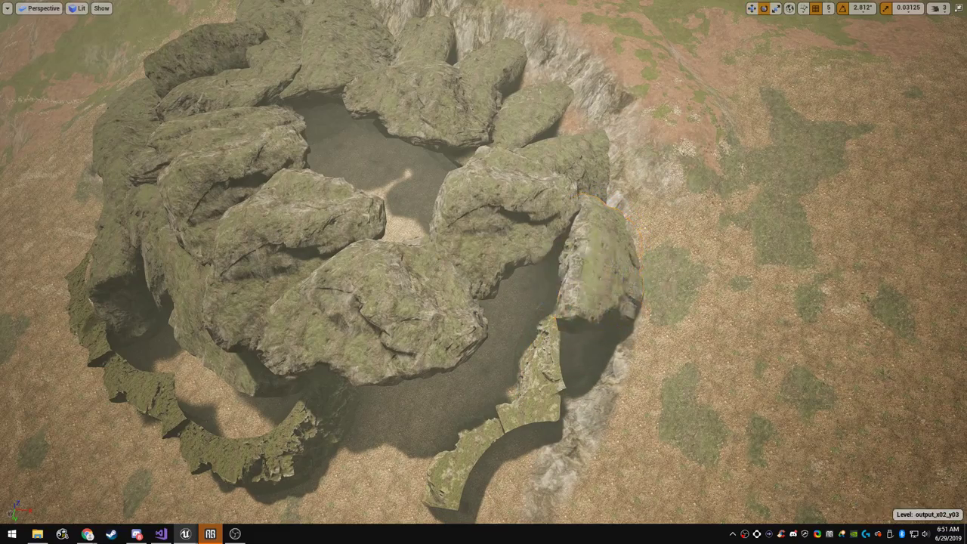
right_drag(483, 264, 487, 427)
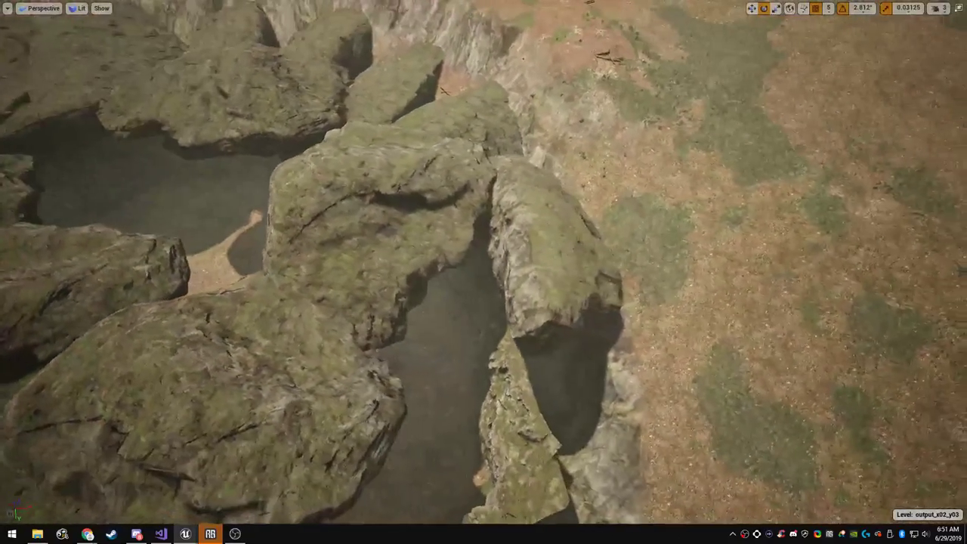
click(550, 254)
drag(550, 249, 596, 255)
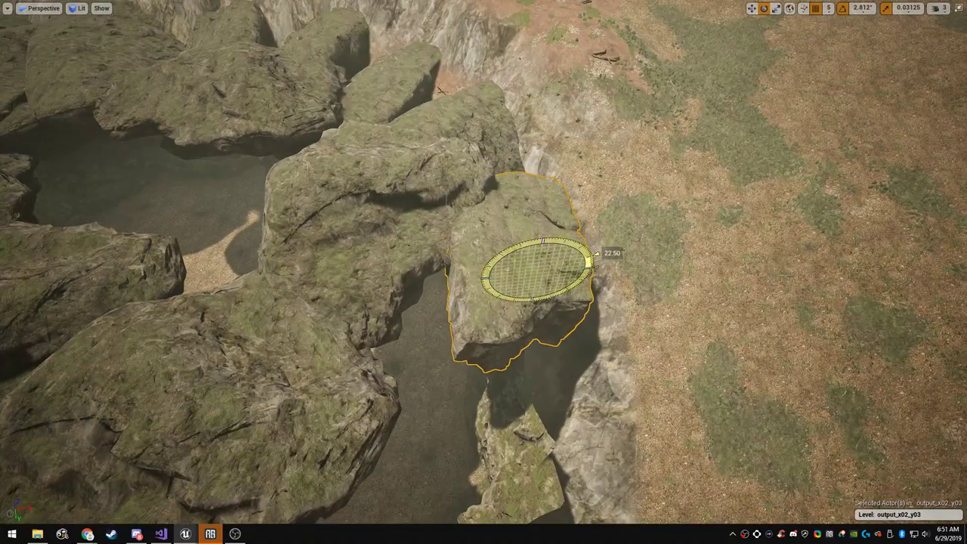
drag(523, 294, 548, 334)
Enlarge the rock at the open end of the ring and nudge it under the neighbouring canopy boulders
mouse_move(501, 268)
mouse_down()
mouse_move(463, 264)
mouse_move(515, 249)
mouse_move(492, 268)
mouse_up()
drag(501, 270, 491, 270)
key(w)
key(r)
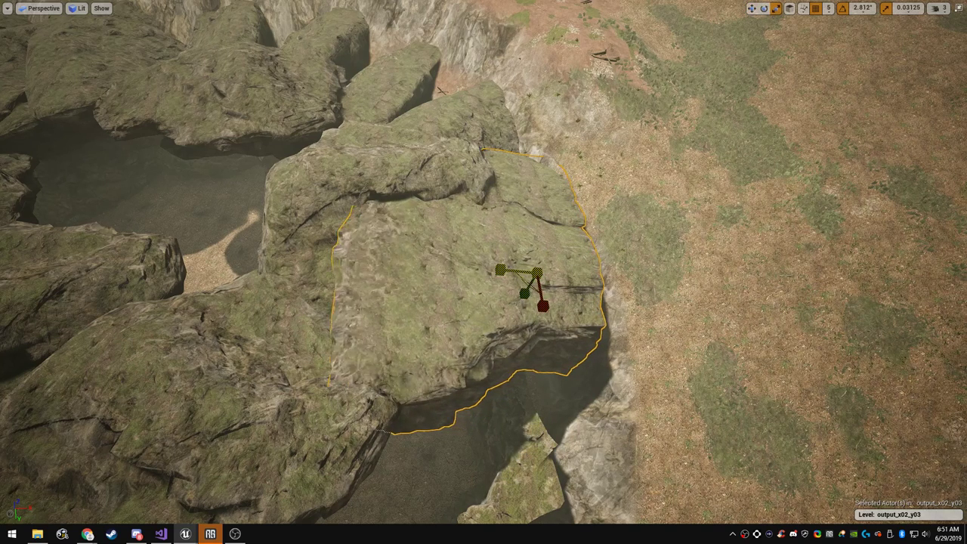
key(w)
mouse_move(561, 271)
mouse_down()
mouse_move(577, 271)
mouse_move(556, 265)
mouse_up()
key(Escape)
Check the enlarged rock from inside the cavern and shift a canopy rock sideways toward the triangular gap
right_drag(556, 265, 593, 130)
key(w)
key(s)
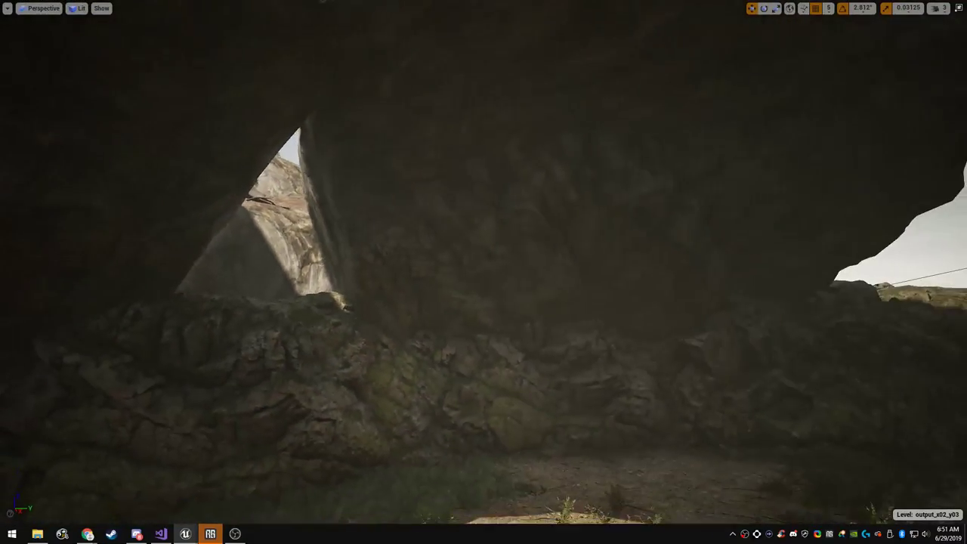
click(529, 227)
click(627, 204)
key(s)
right_drag(627, 204, 678, 203)
drag(497, 329, 542, 330)
key(Escape)
Duplicate the canopy boulder at the ring's open end and place the copy beside it over the uncovered opening
key(w)
right_drag(542, 330, 586, 415)
key(s)
key(w)
key(s)
key(e)
click(616, 253)
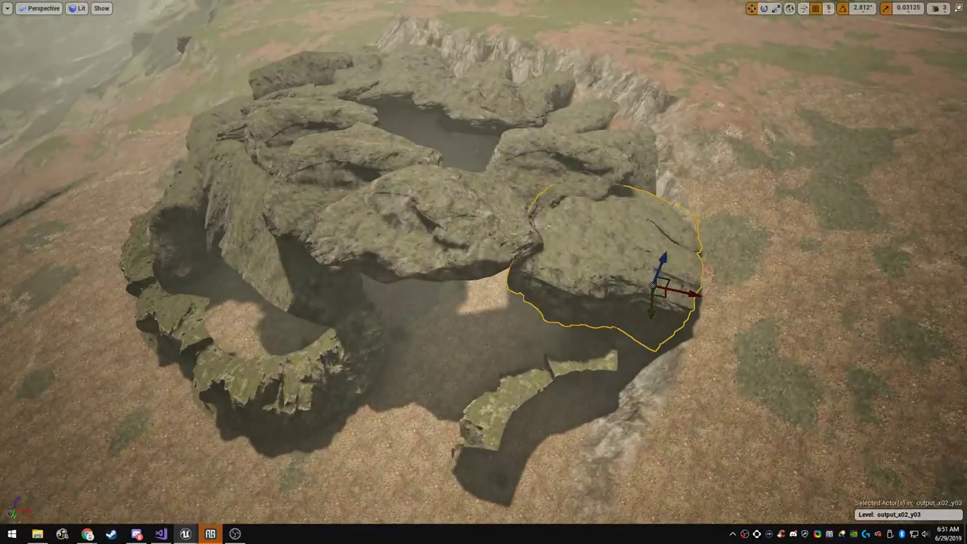
drag(664, 295, 607, 372)
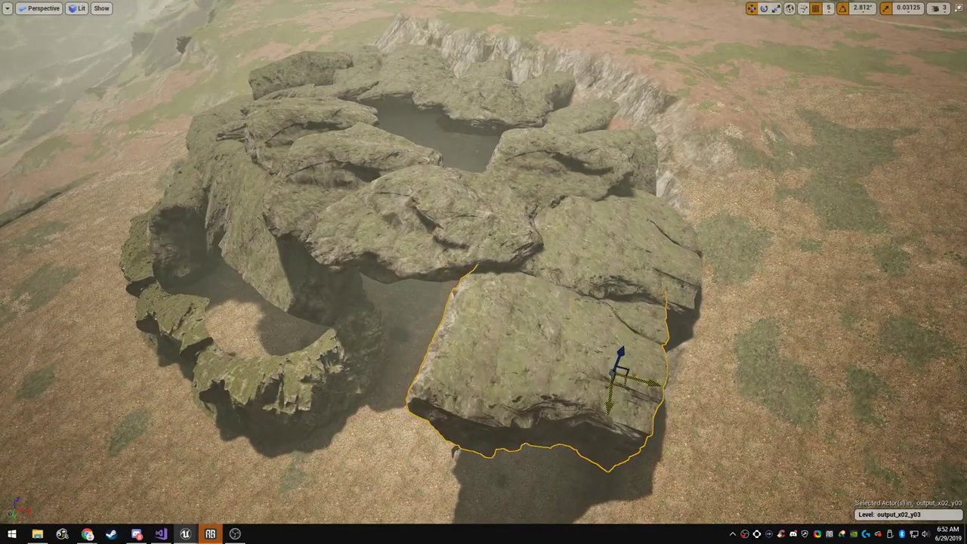
Rotate the copied boulder and shift it until it tucks under the neighbouring canopy rocks
key(e)
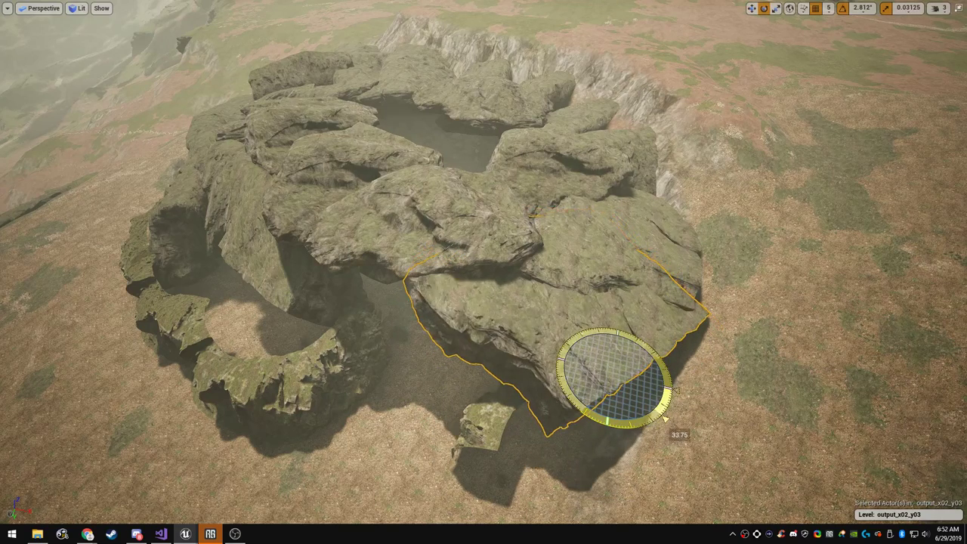
key(w)
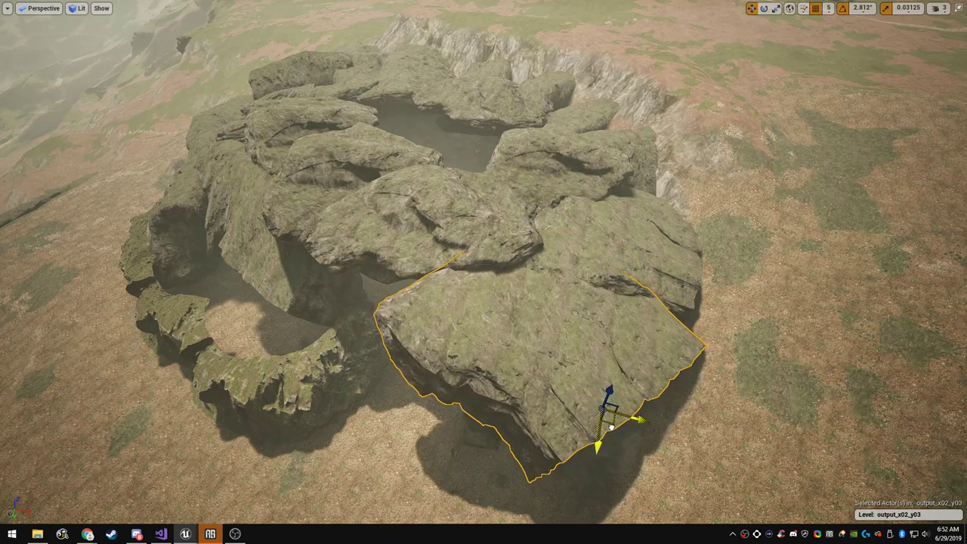
key(e)
key(w)
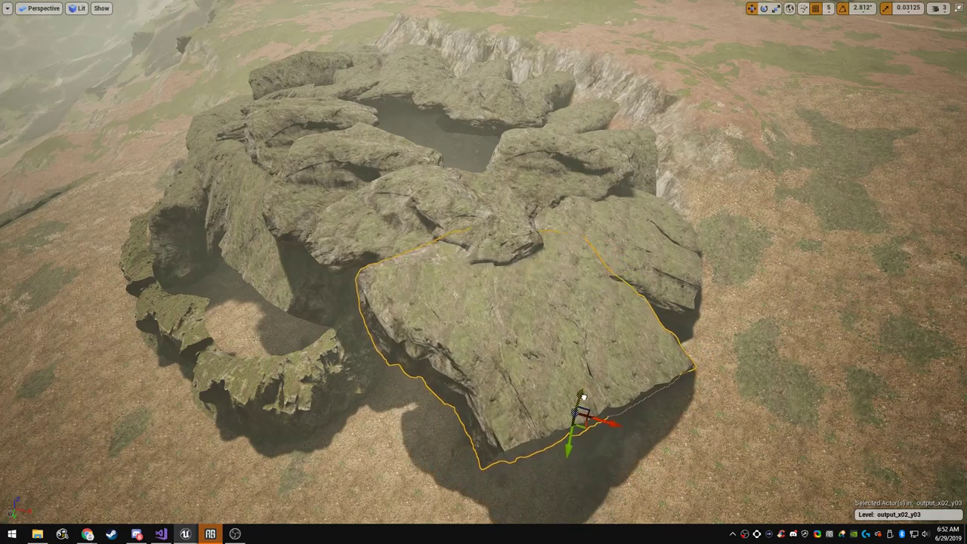
key(Escape)
Flatten the landscape behind the cavern's triangular gap from inside and undo the stray stroke
right_drag(484, 272, 189, 248)
key(w)
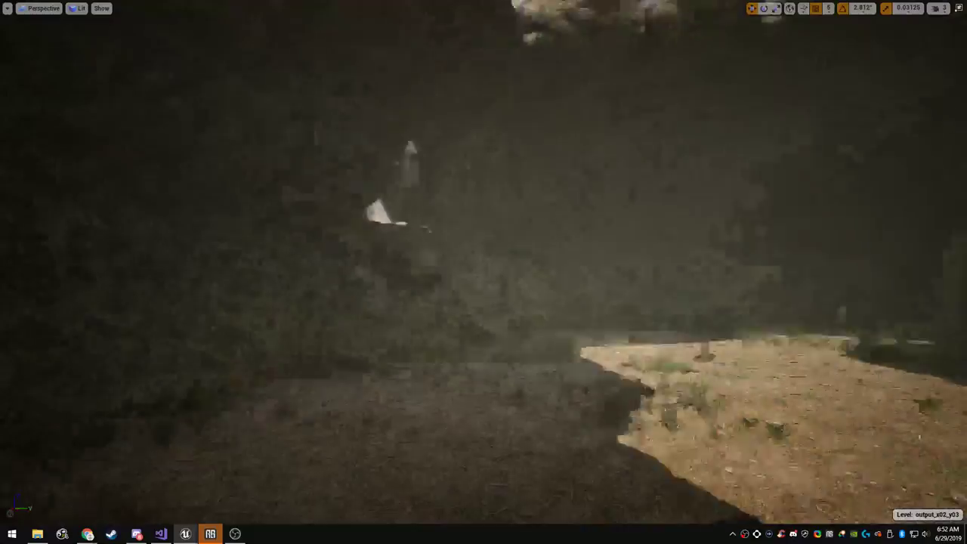
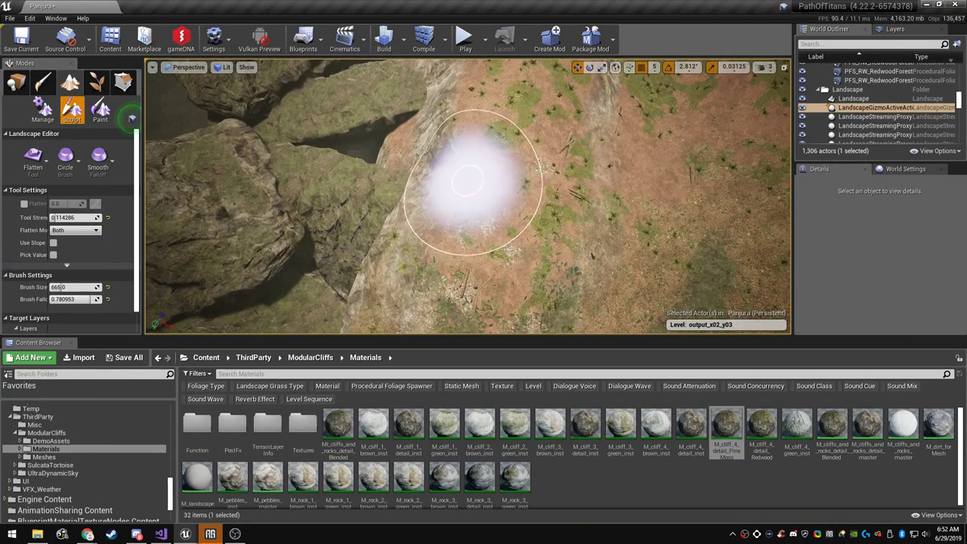
key(F11)
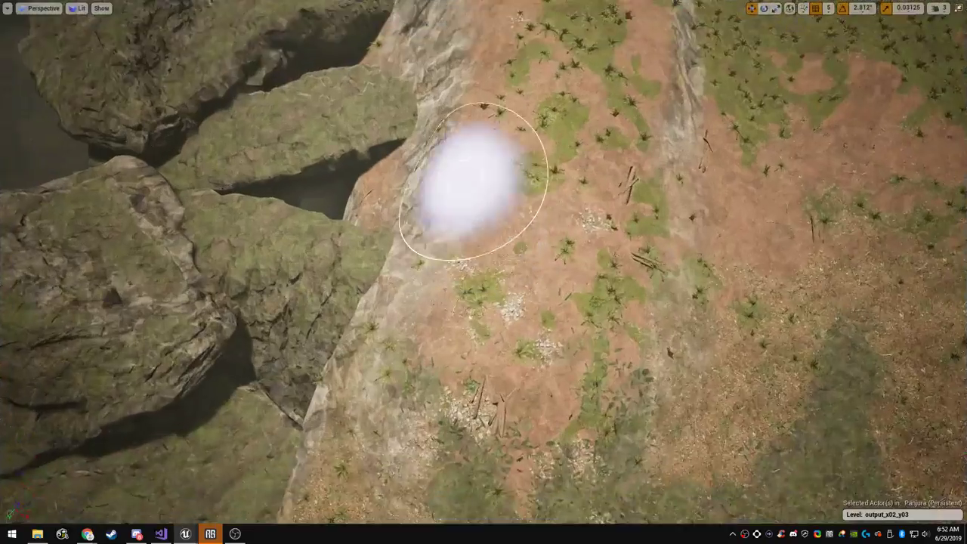
key(w)
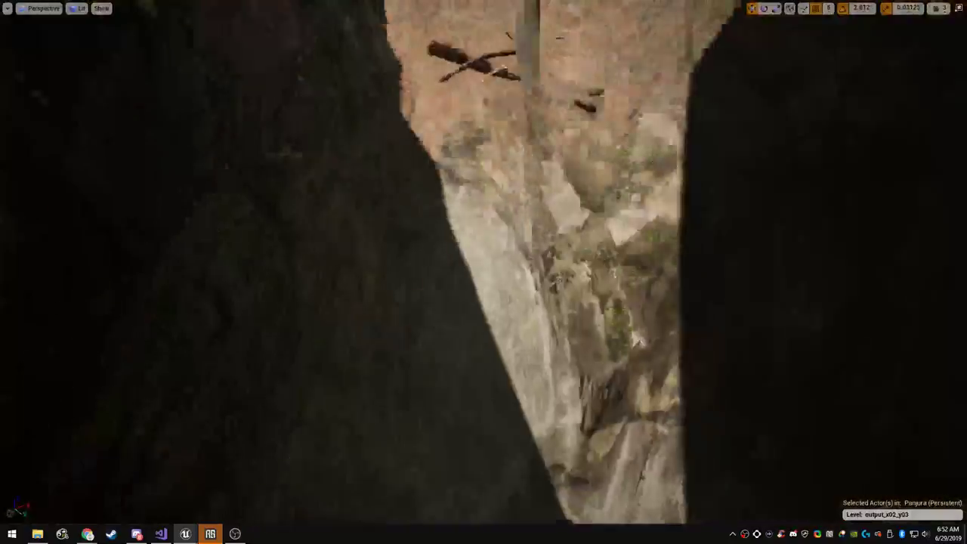
key(s)
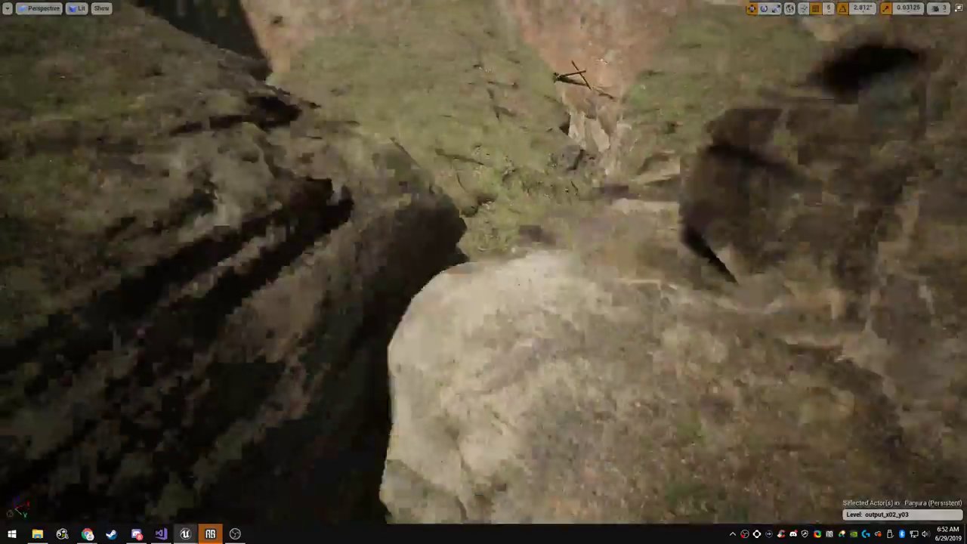
key(w)
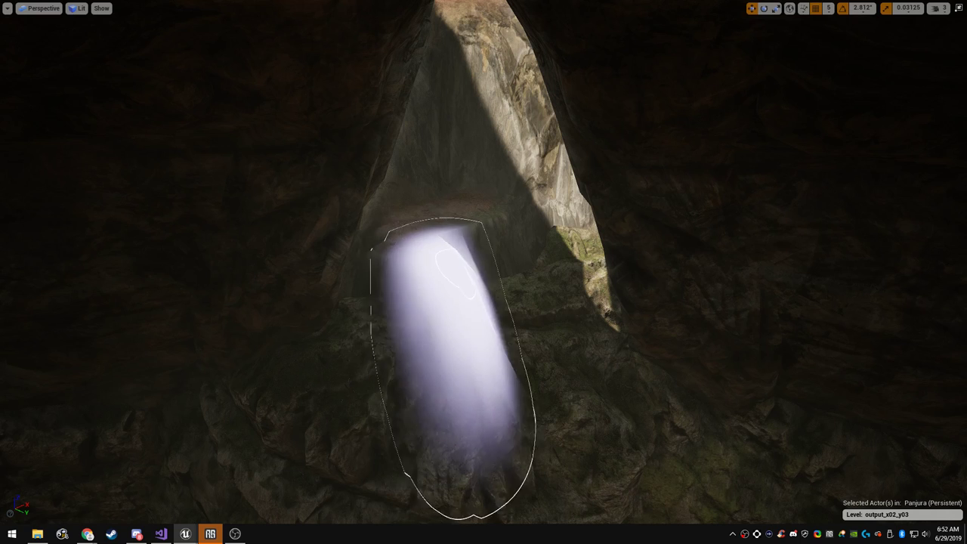
click(500, 245)
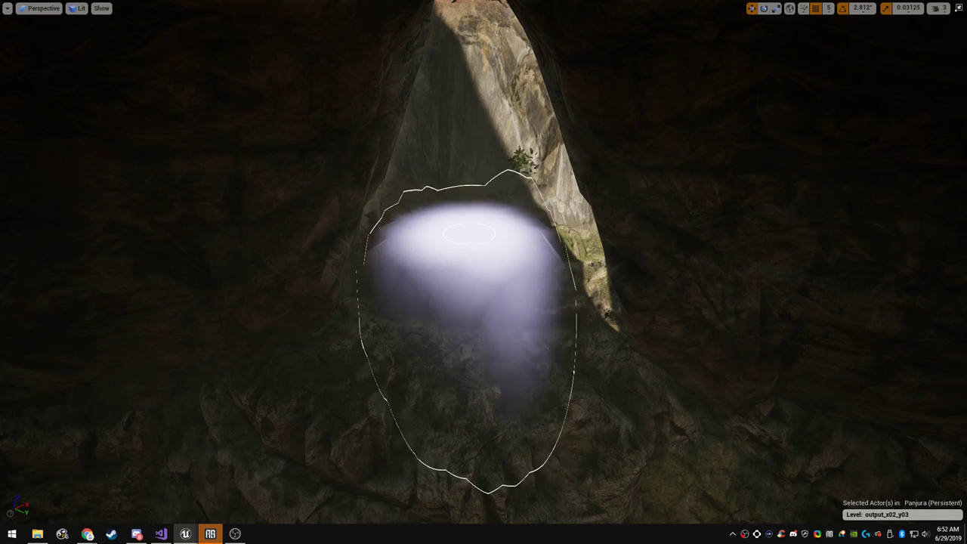
key(ctrl+z)
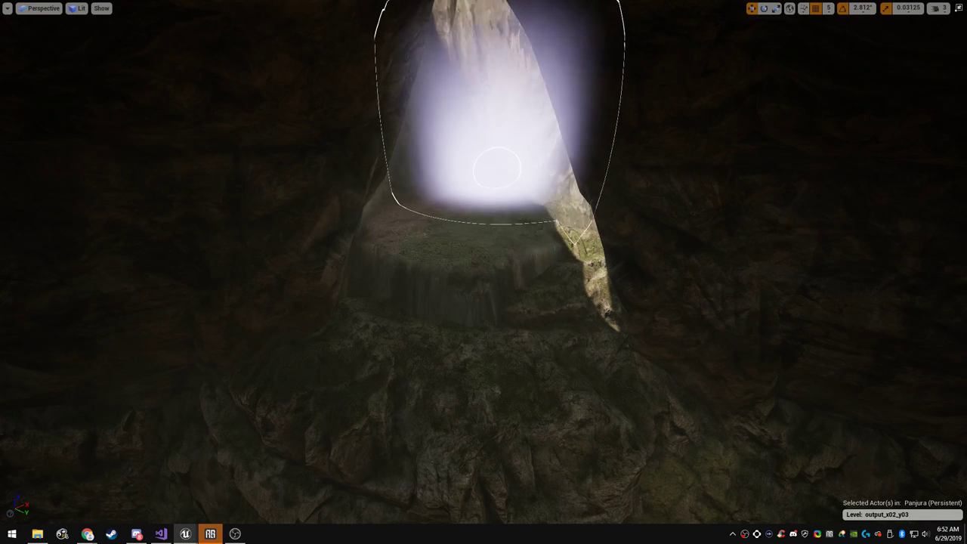
Cut a narrow channel into the cliff rim beyond the triangular gap with the Flatten tool
right_drag(495, 162, 492, 227)
drag(494, 393, 518, 311)
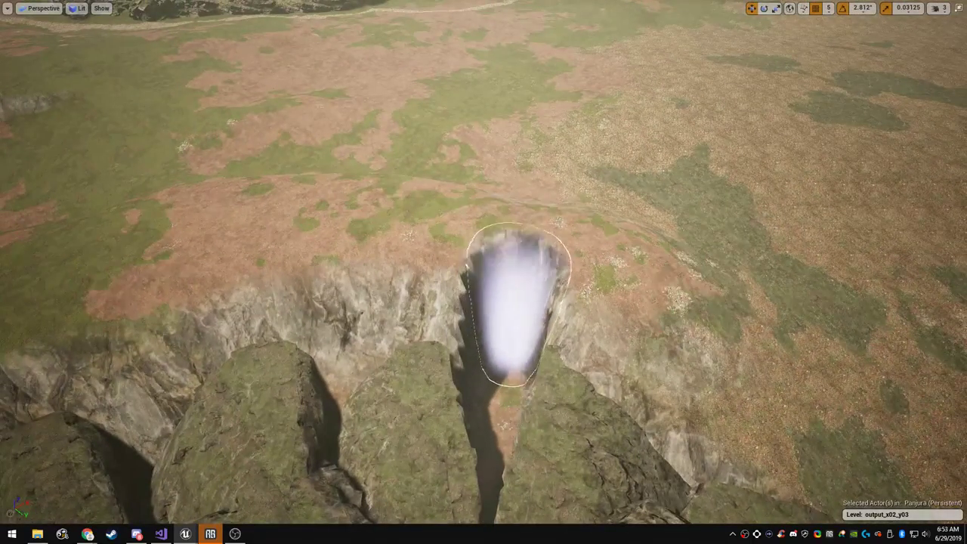
drag(529, 215, 528, 205)
drag(512, 325, 531, 215)
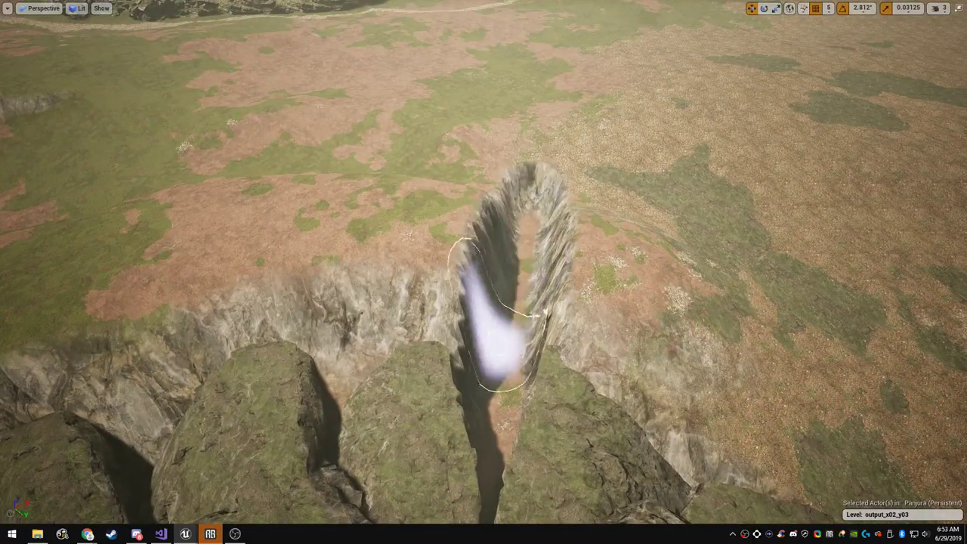
drag(498, 343, 514, 303)
Widen the carved channel and extend it farther out through the surrounding hillside
mouse_move(521, 260)
right_down()
mouse_move(522, 340)
mouse_move(514, 332)
right_up()
drag(497, 253, 484, 218)
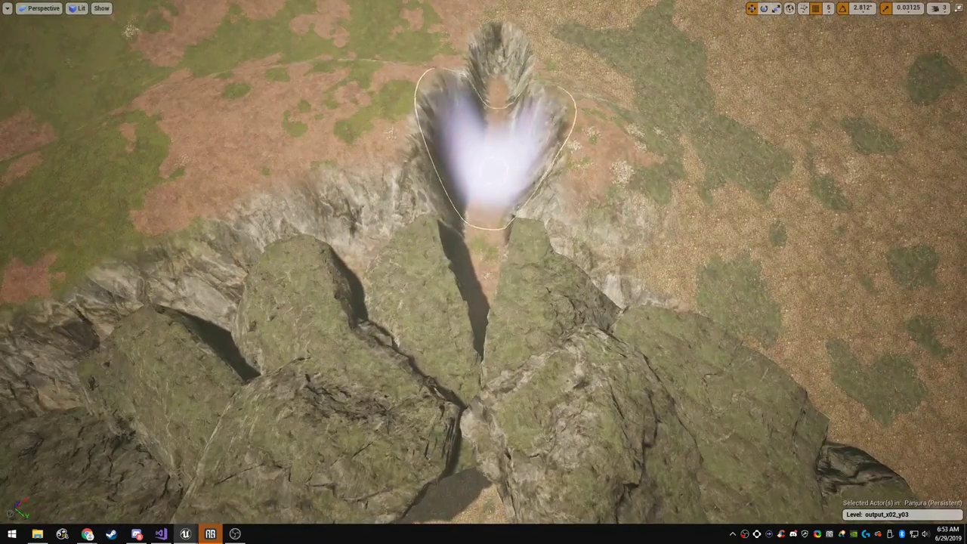
drag(498, 112, 498, 85)
key(w)
mouse_move(497, 84)
right_down()
mouse_move(497, 7)
mouse_move(469, 207)
right_up()
key(s)
mouse_move(462, 205)
mouse_down()
mouse_move(502, 238)
mouse_move(464, 180)
mouse_move(520, 118)
mouse_move(465, 196)
mouse_up()
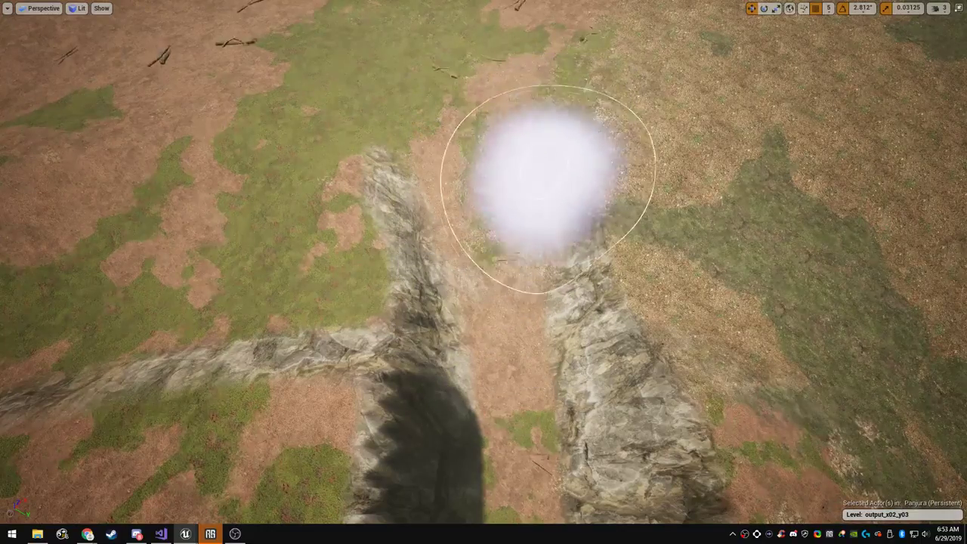
drag(504, 325, 458, 280)
Flatten the ground where the carved channel meets the cavern wall
key(w)
mouse_move(458, 280)
right_down()
mouse_move(461, 162)
mouse_move(597, 155)
mouse_move(586, 125)
mouse_move(491, 136)
mouse_move(473, 141)
mouse_move(458, 185)
mouse_move(457, 173)
right_up()
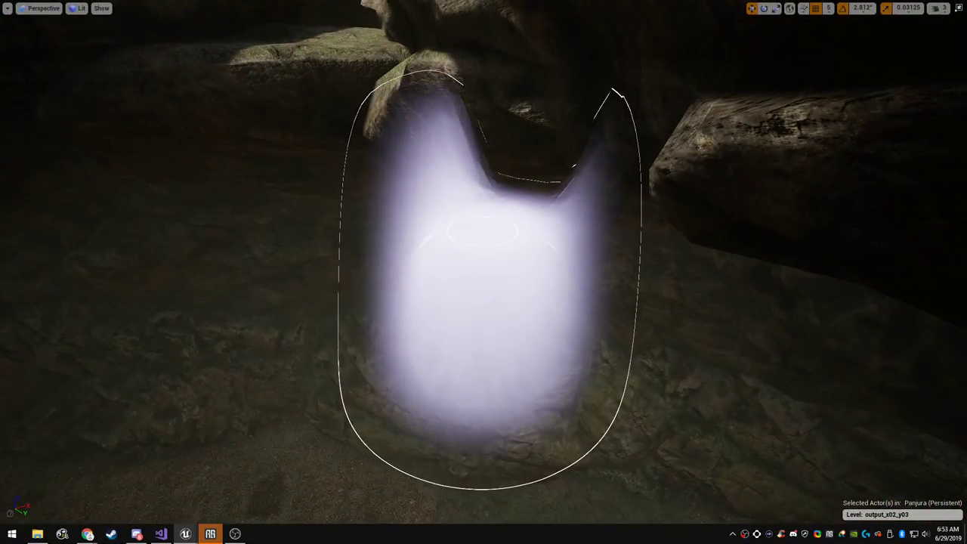
click(485, 242)
mouse_move(485, 242)
right_down()
mouse_move(529, 253)
mouse_move(536, 204)
right_up()
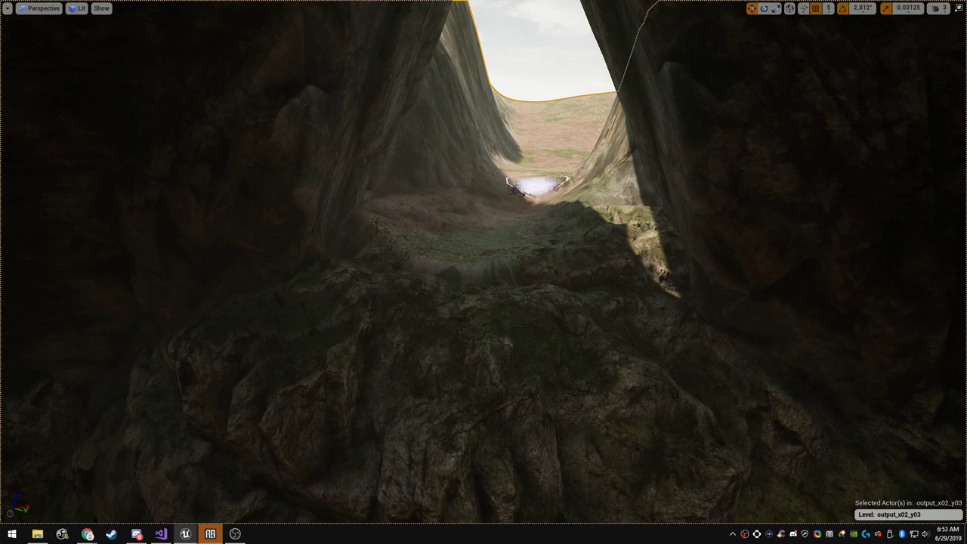
Raise the terrain against the outer boulder at the ring's open end with the Flatten tool
mouse_move(537, 185)
right_down()
mouse_move(542, 173)
mouse_move(548, 188)
mouse_move(597, 206)
mouse_move(680, 212)
mouse_move(659, 176)
mouse_move(597, 180)
mouse_move(582, 168)
mouse_move(621, 181)
right_up()
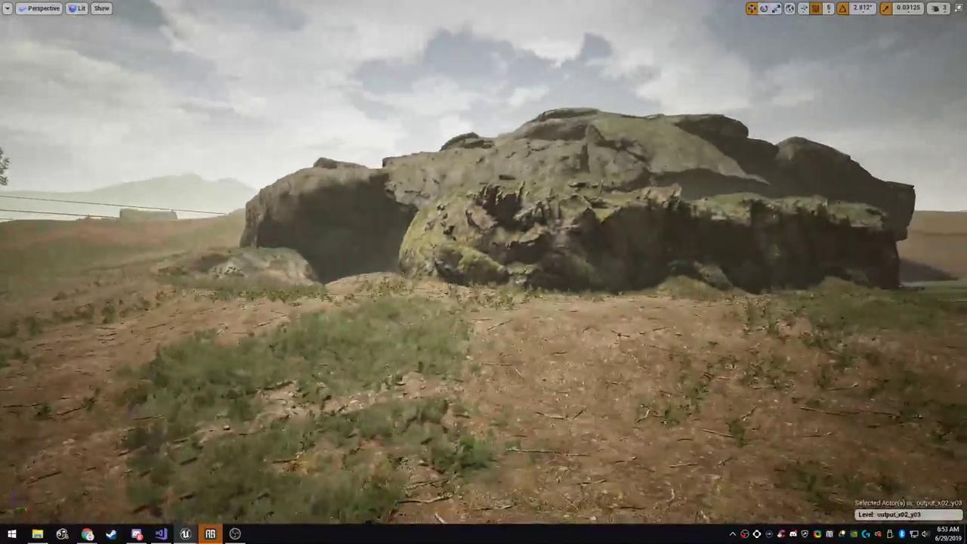
key(d)
mouse_move(484, 273)
right_down()
mouse_move(454, 272)
mouse_move(643, 272)
mouse_move(658, 287)
mouse_move(665, 333)
right_up()
key(e)
right_drag(535, 234, 552, 246)
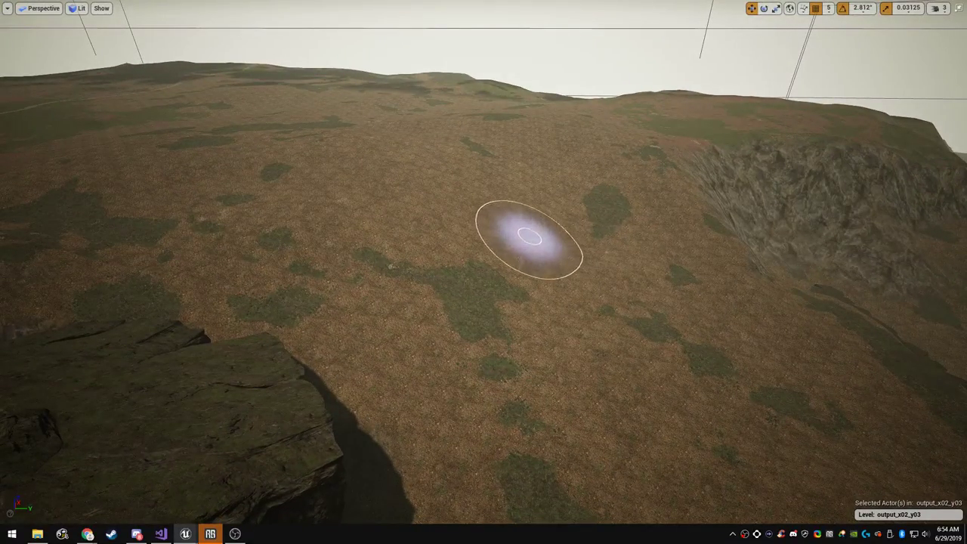
key(s)
mouse_move(529, 237)
right_down()
mouse_move(431, 239)
mouse_move(446, 242)
right_up()
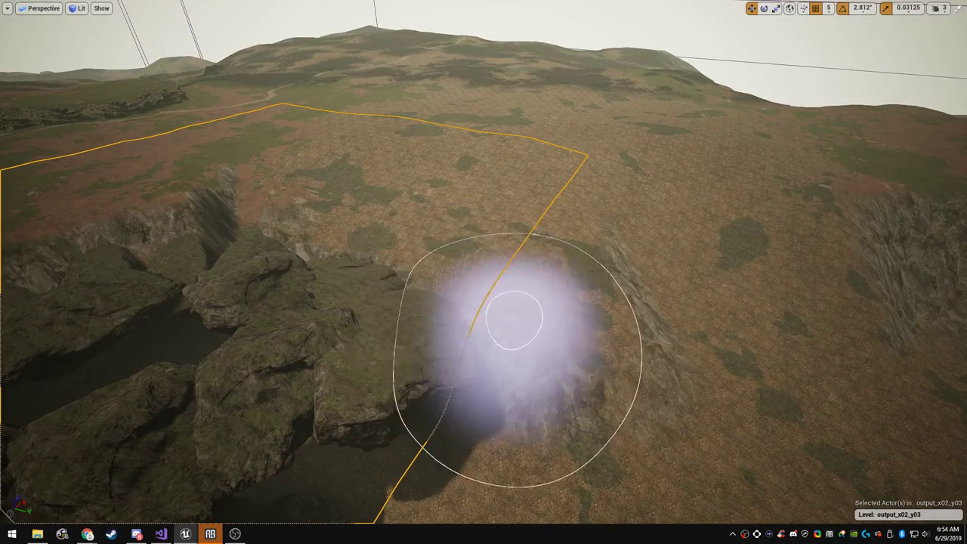
drag(505, 278, 510, 279)
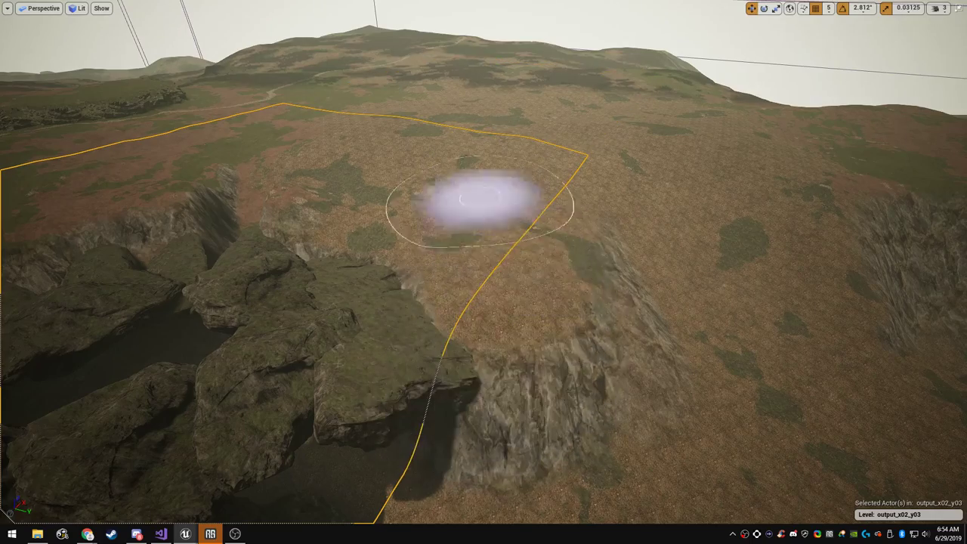
Extend the raised ground outward from the end boulder into a broader mound and check its slopes
right_drag(604, 341, 606, 447)
mouse_move(593, 97)
mouse_down()
mouse_move(622, 123)
mouse_move(634, 296)
mouse_up()
mouse_move(633, 298)
right_down()
mouse_move(478, 188)
mouse_move(481, 171)
mouse_move(529, 151)
mouse_move(661, 174)
mouse_move(616, 219)
mouse_move(601, 257)
right_up()
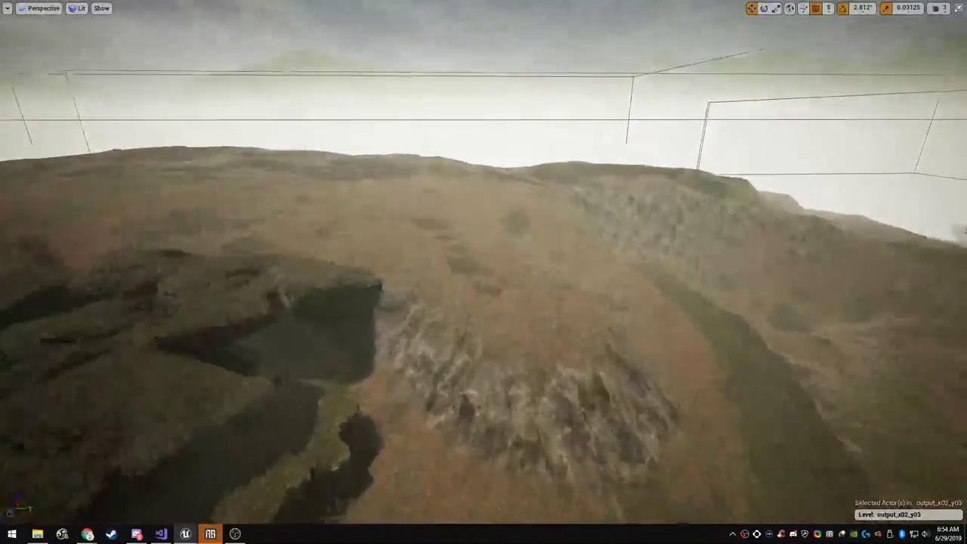
mouse_move(582, 276)
right_down()
mouse_move(582, 298)
mouse_move(582, 276)
right_up()
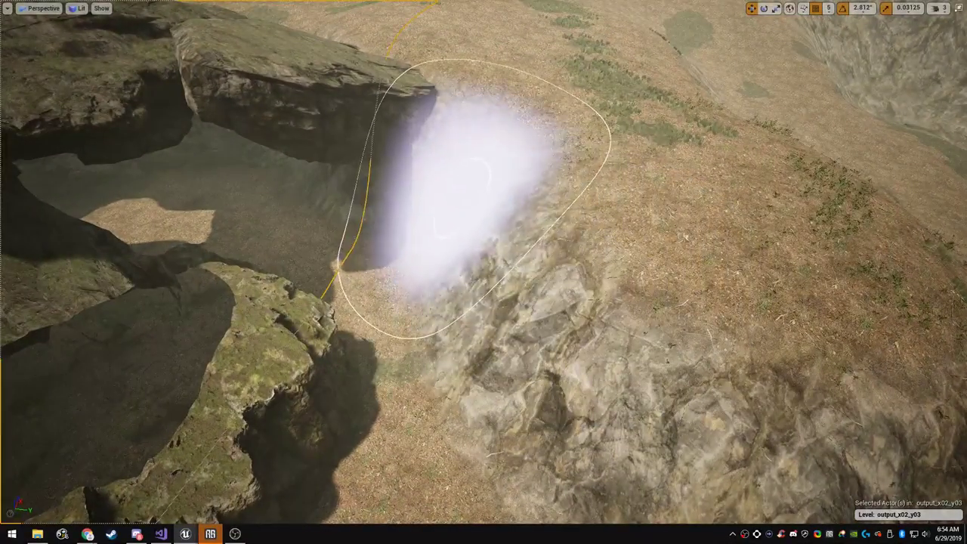
Switch to object placement and duplicate the mossy cliff strip bordering the basin toward the raised mound's slope
key(F11)
click(16, 83)
mouse_move(318, 189)
right_down()
mouse_move(319, 166)
mouse_move(291, 177)
mouse_move(329, 174)
mouse_move(326, 109)
mouse_move(323, 181)
mouse_move(295, 200)
right_up()
key(F11)
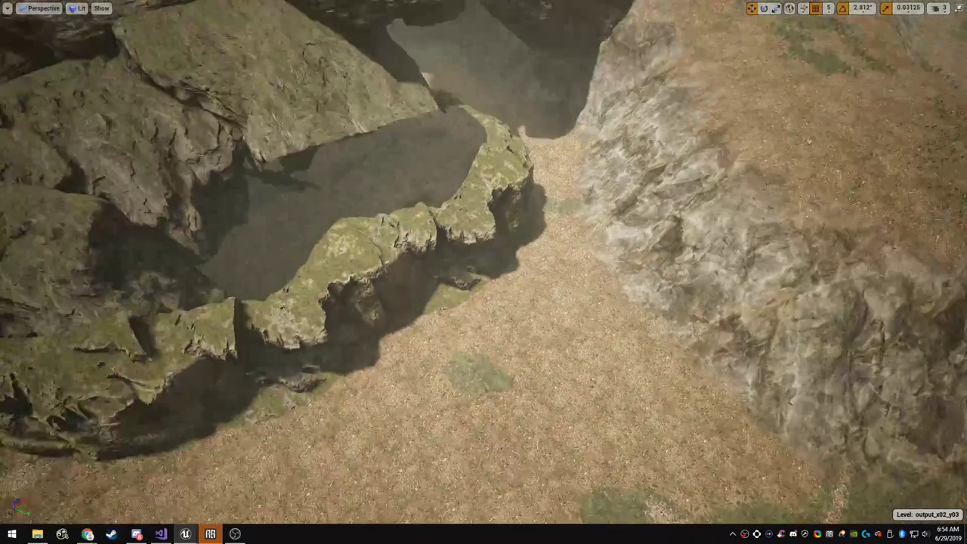
click(325, 264)
alt+drag(462, 254, 505, 254)
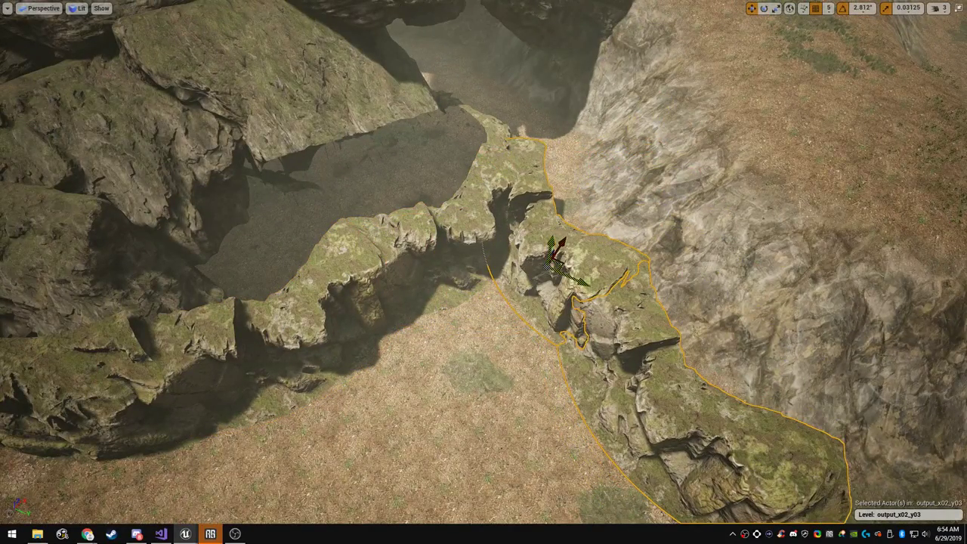
drag(556, 260, 618, 206)
Rotate the copied cliff strip and move it flush against the foot of the mound's basin-facing slope
key(e)
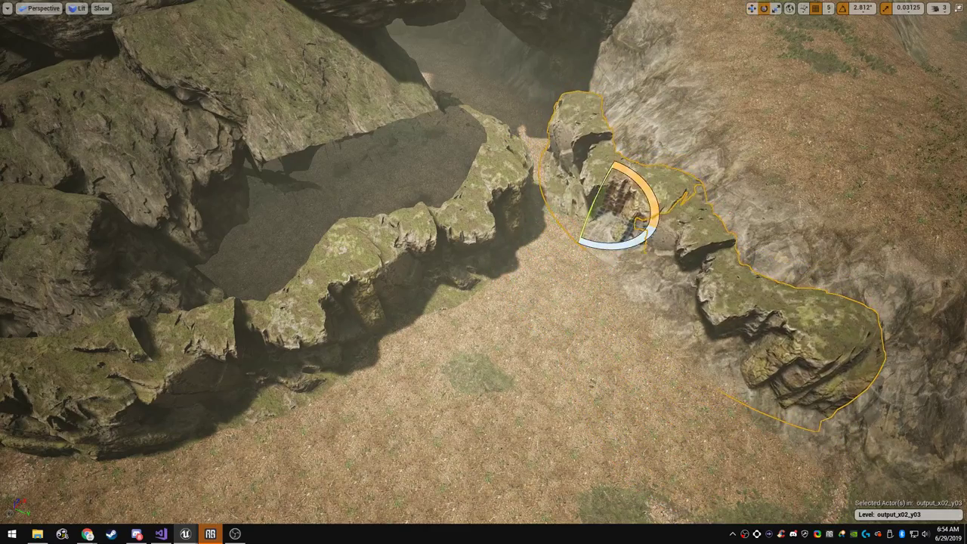
key(w)
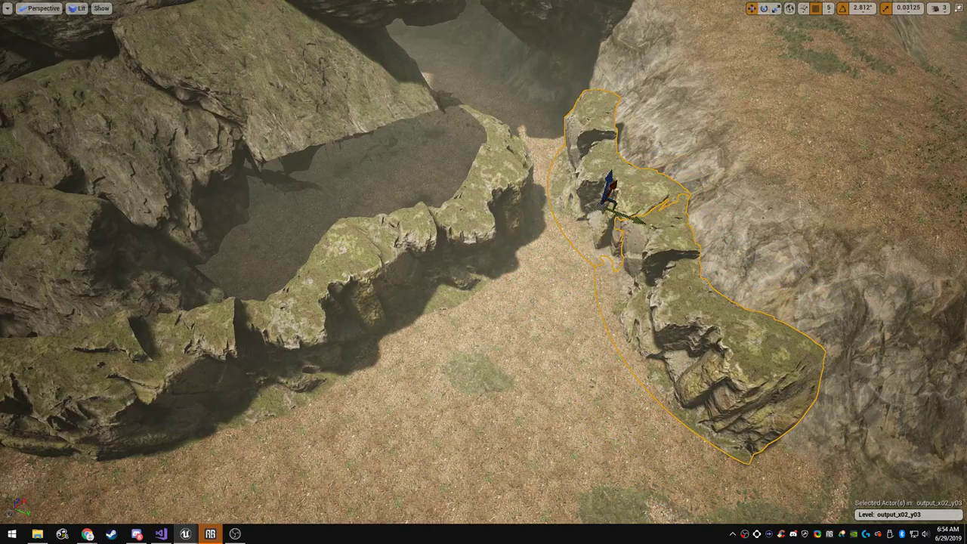
right_drag(559, 257, 563, 329)
key(w)
key(s)
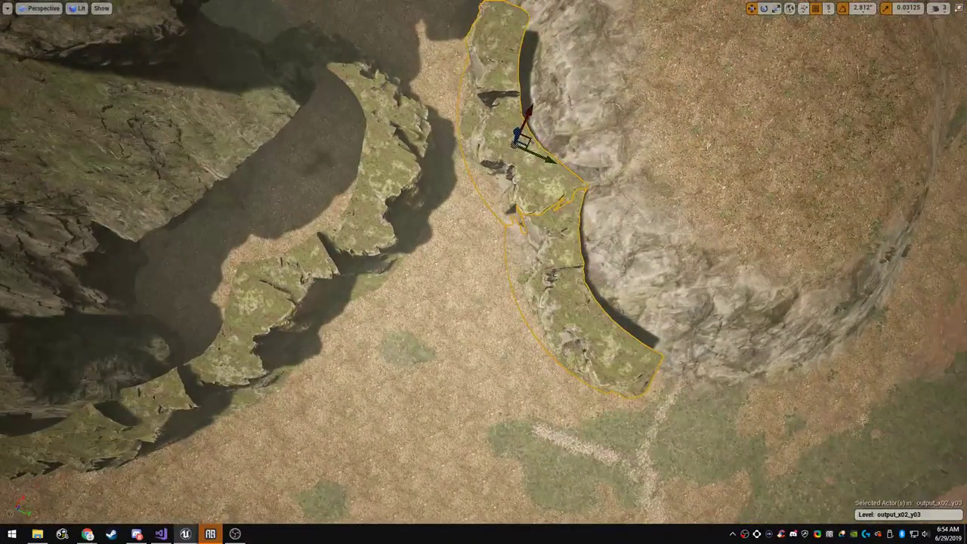
drag(530, 139, 551, 131)
Check the strip along the mound and duplicate it farther along toward the mound's bare front
key(w)
right_drag(484, 272, 484, 136)
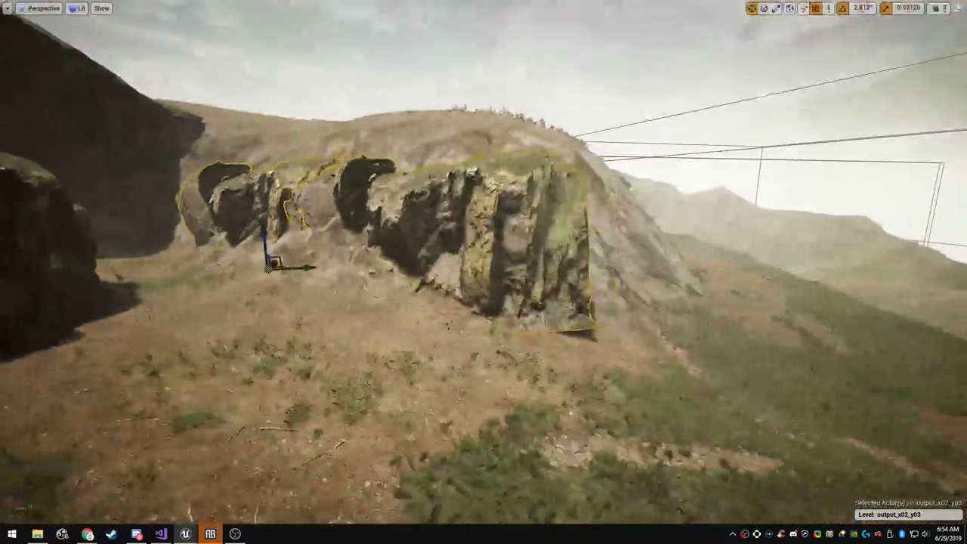
right_drag(483, 272, 424, 303)
key(d)
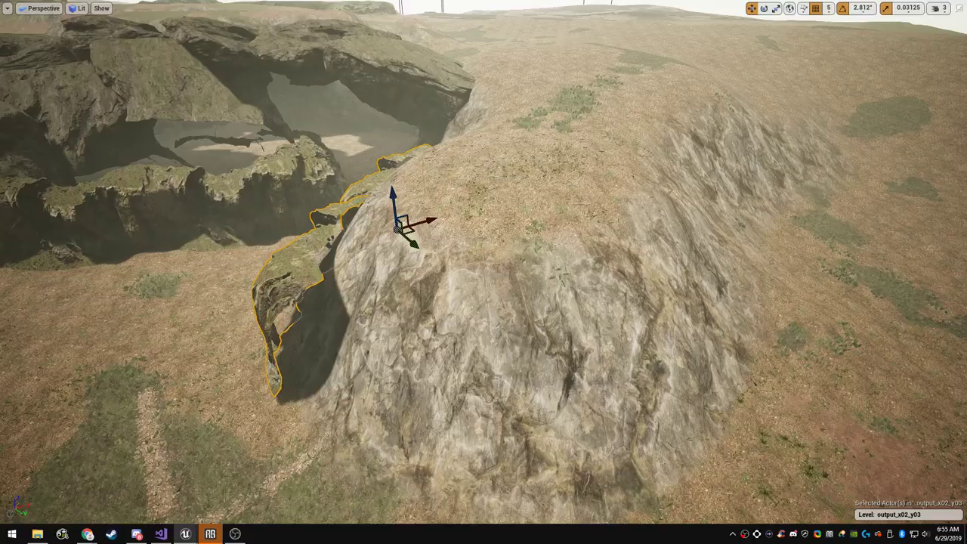
right_drag(484, 272, 389, 344)
key(w)
key(s)
key(e)
key(w)
key(w)
key(e)
key(s)
alt+drag(450, 167, 493, 277)
Rotate the second cliff strip so it wraps around the front of the mound and embed it in the slope
key(e)
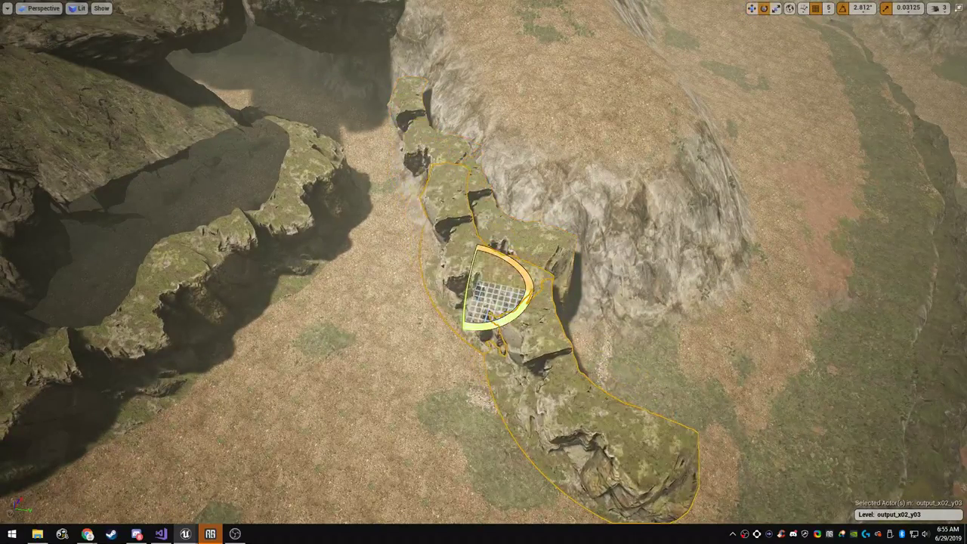
drag(505, 323, 468, 325)
right_drag(468, 325, 442, 276)
key(d)
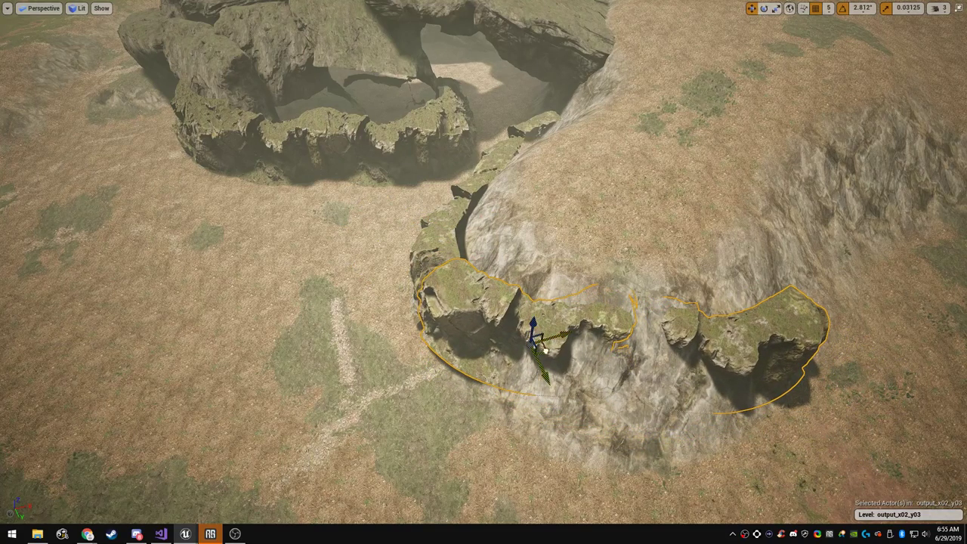
key(Escape)
Inspect the cliff strips wrapped around the mound and the open ground between them and the rock-covered basin
mouse_move(532, 338)
right_down()
mouse_move(548, 257)
mouse_move(522, 227)
mouse_move(507, 234)
mouse_move(529, 272)
mouse_move(532, 332)
right_up()
key(w)
key(s)
click(532, 329)
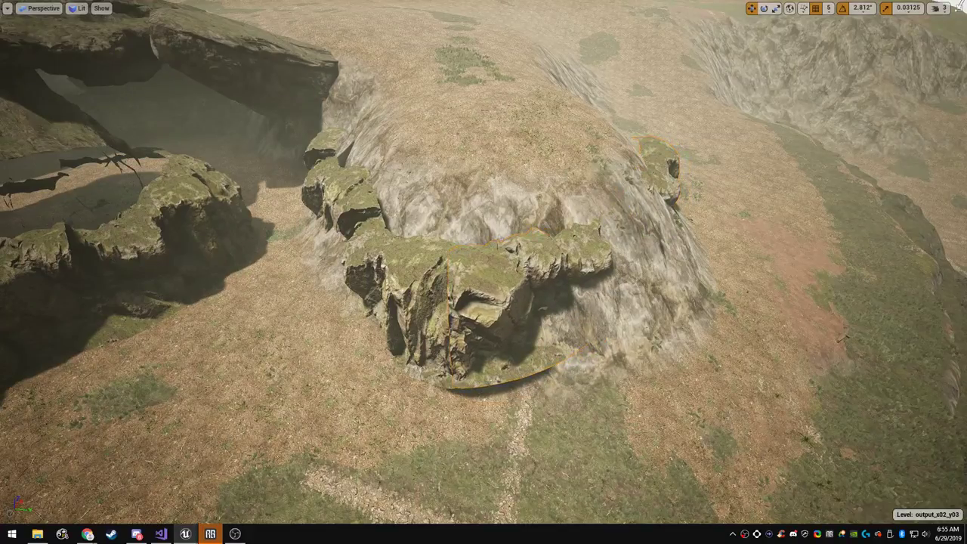
key(w)
right_drag(532, 329, 350, 366)
key(s)
key(a)
key(e)
key(w)
key(e)
key(d)
key(w)
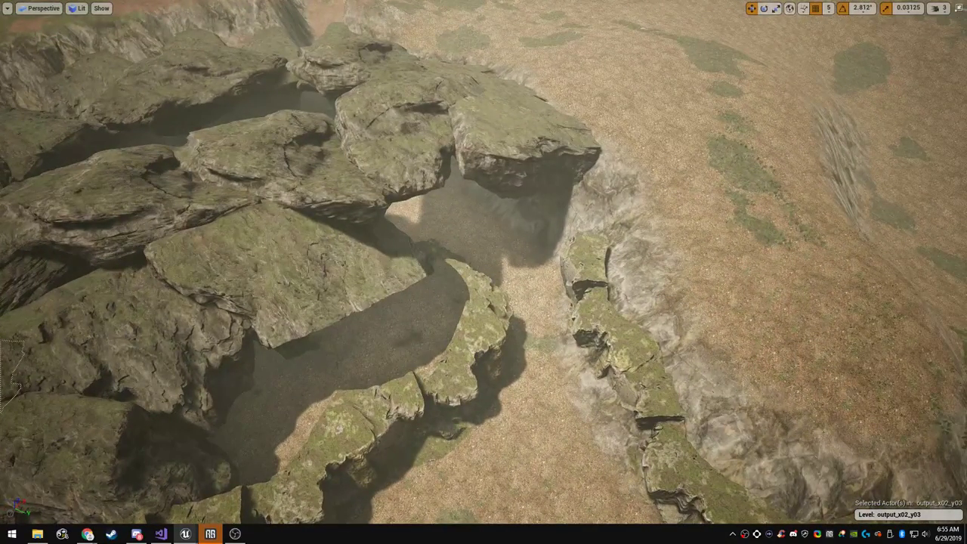
Place a large mossy rock over the gap beside the mound's first cliff strip and rotate it along its local axes
drag(966, 301, 614, 295)
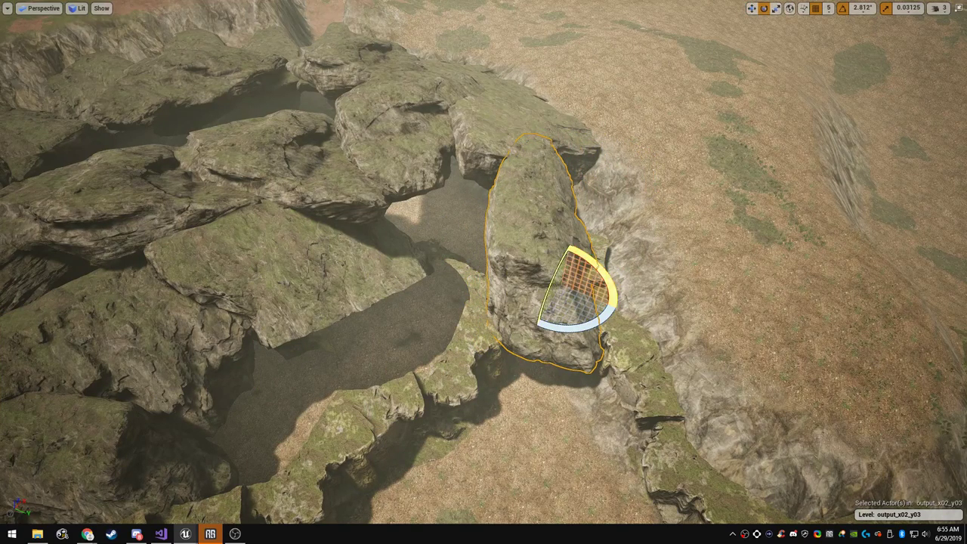
click(790, 8)
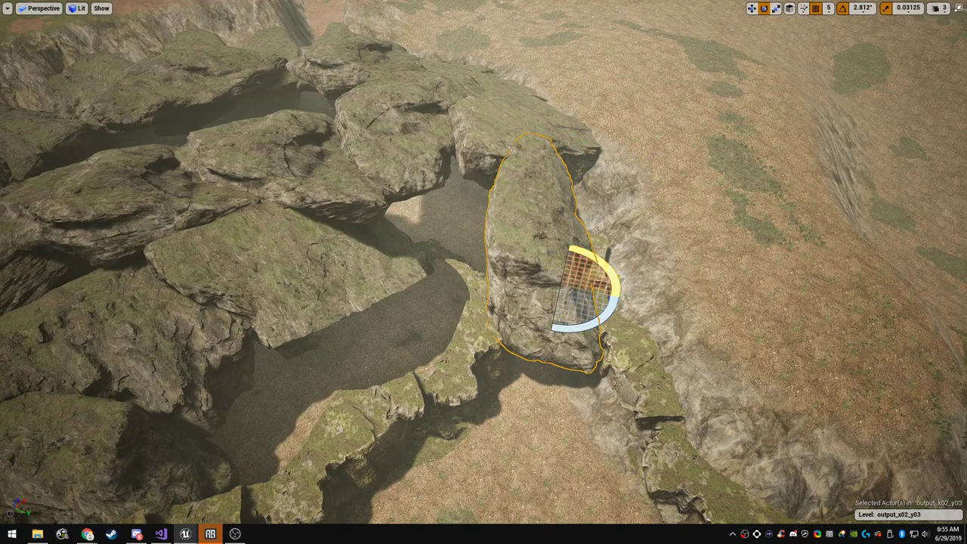
drag(602, 261, 575, 248)
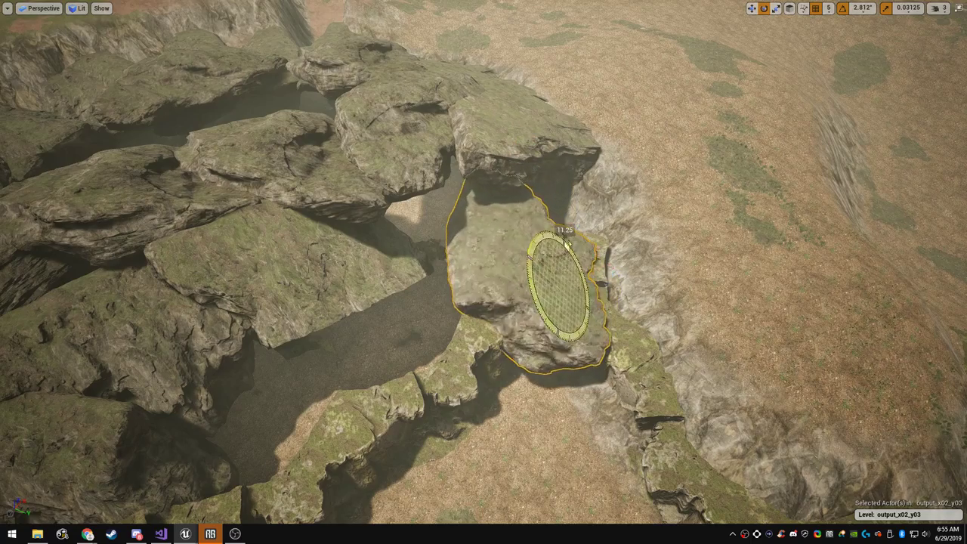
right_drag(593, 276, 642, 242)
key(w)
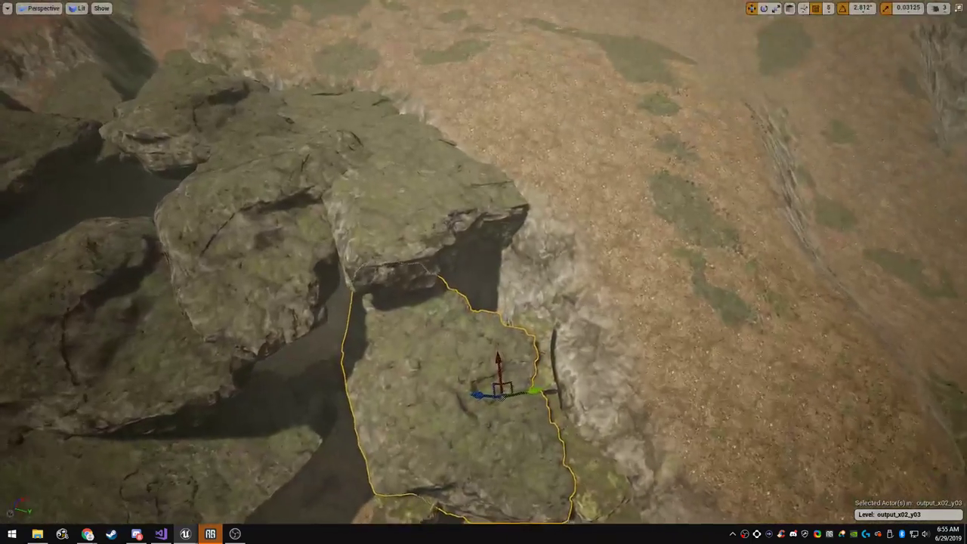
Shift the large rock against the neighbouring overhang and adjust its tilt so it leans onto the mound's slope
drag(517, 390, 485, 261)
key(e)
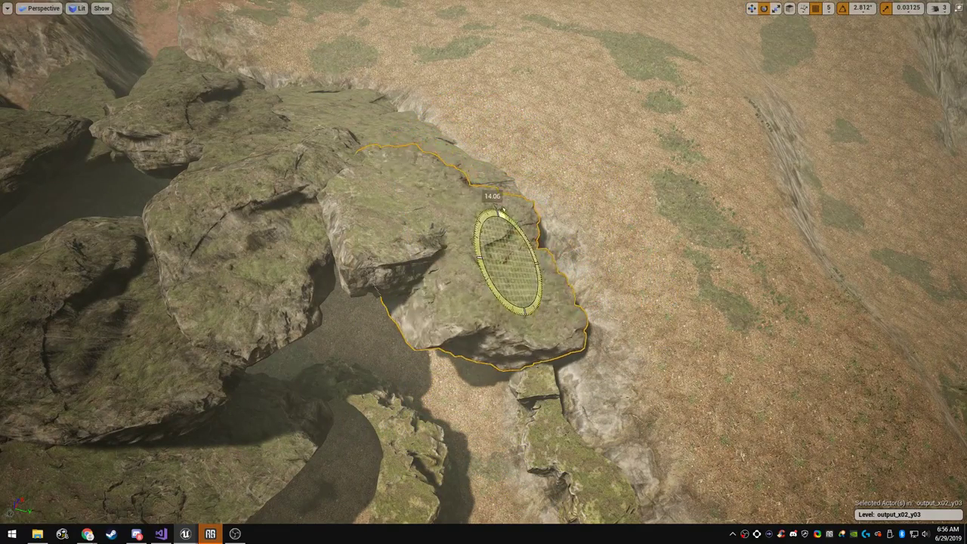
key(w)
drag(501, 221, 524, 295)
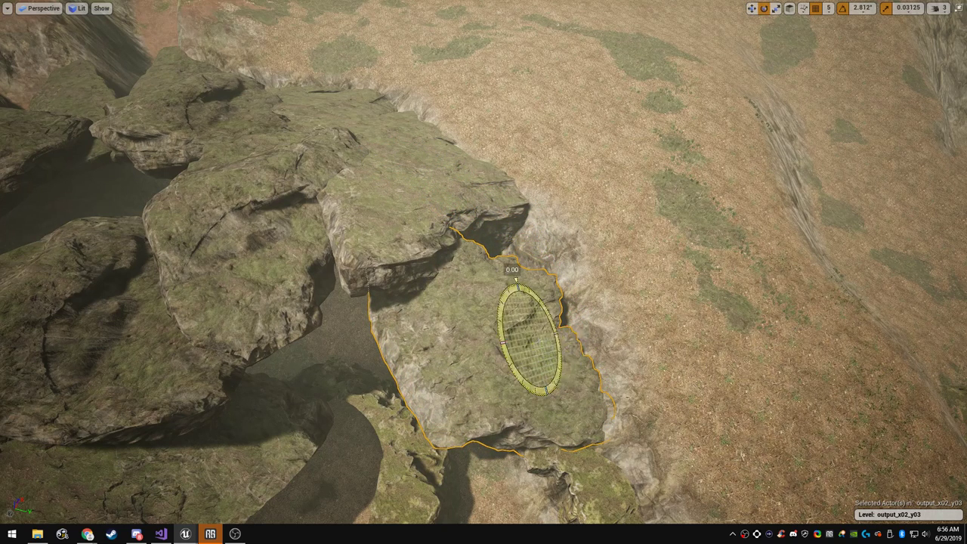
drag(515, 375, 520, 384)
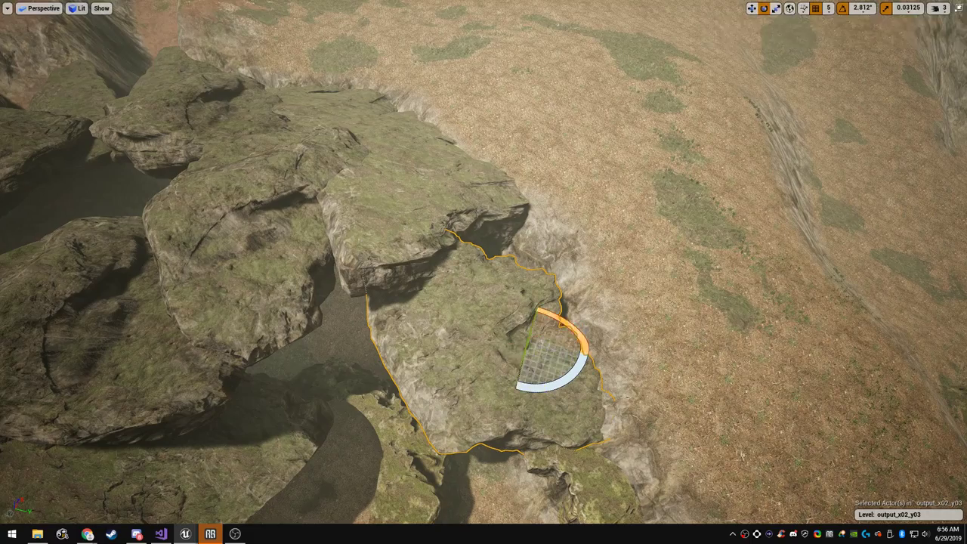
drag(568, 324, 577, 333)
Rotate the rock further and raise it so it overlaps the overhang and bridges onto the mound's edge
right_drag(578, 333, 605, 332)
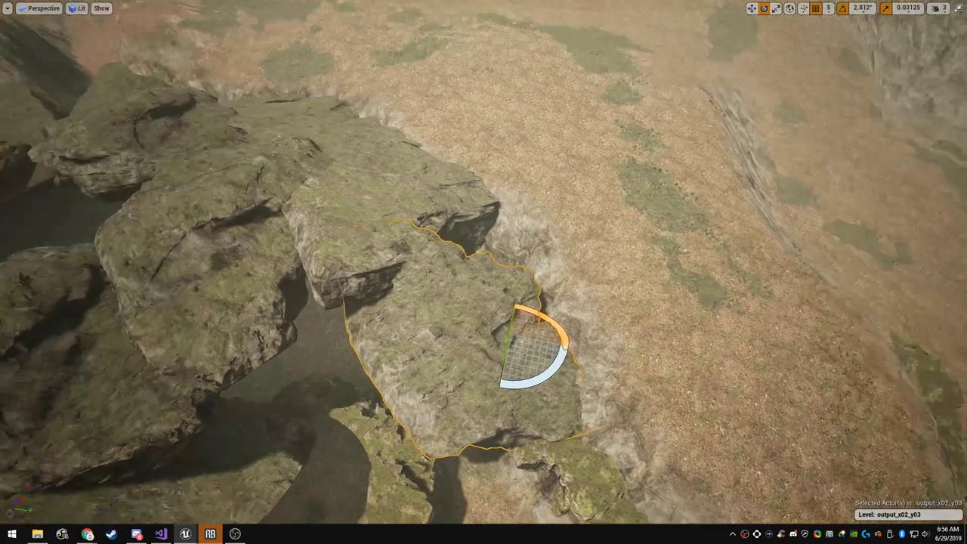
drag(538, 383, 554, 374)
drag(508, 344, 544, 317)
right_drag(543, 317, 549, 319)
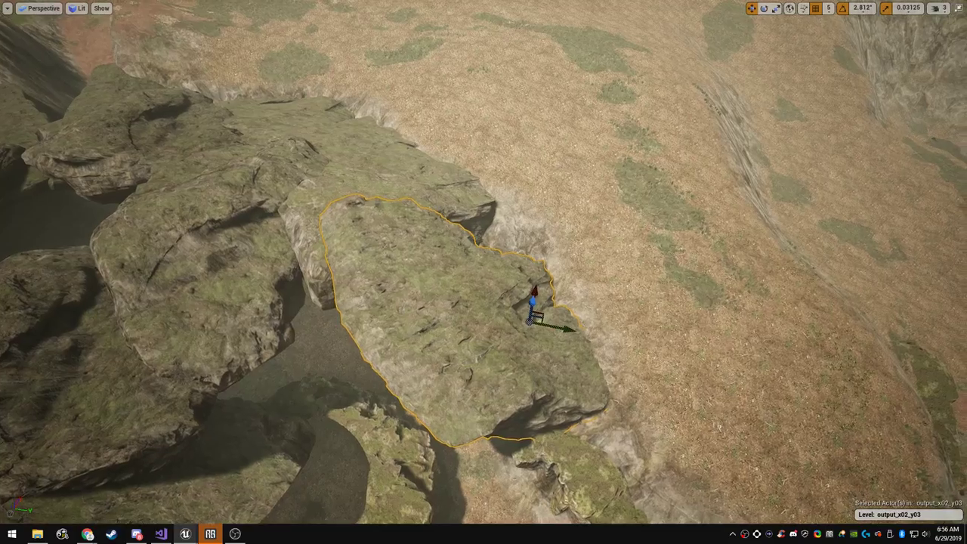
drag(533, 301, 534, 305)
key(Escape)
View the bridging rock from near ground level and tilt it to fit the slope above the cliff strip
key(w)
right_drag(533, 305, 535, 208)
key(s)
click(535, 209)
key(e)
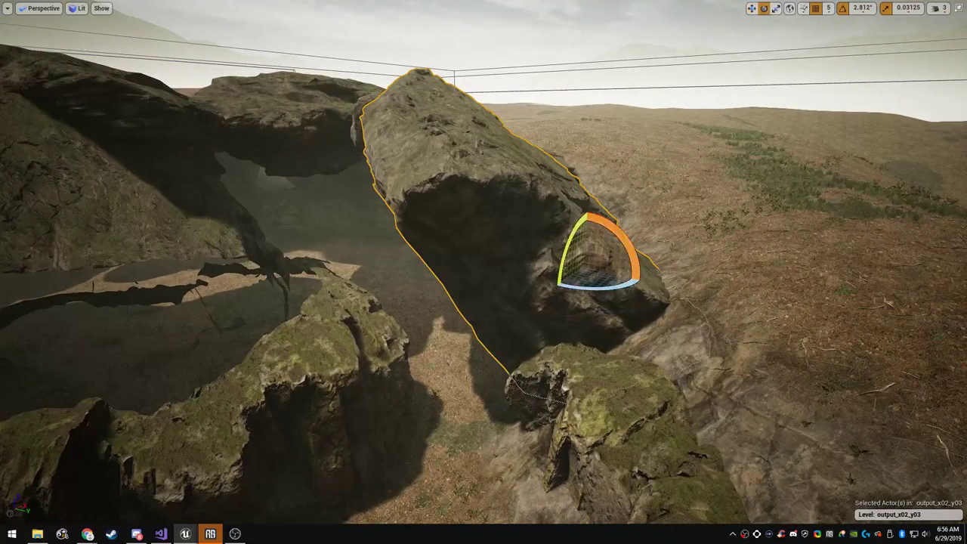
drag(616, 236, 603, 186)
key(w)
key(Escape)
Duplicate the cliff strip beneath the overhang, moving and rotating the copy to line the bare cave wall
key(w)
mouse_move(604, 186)
right_down()
mouse_move(566, 189)
mouse_move(614, 187)
mouse_move(594, 181)
mouse_move(604, 189)
right_up()
click(606, 283)
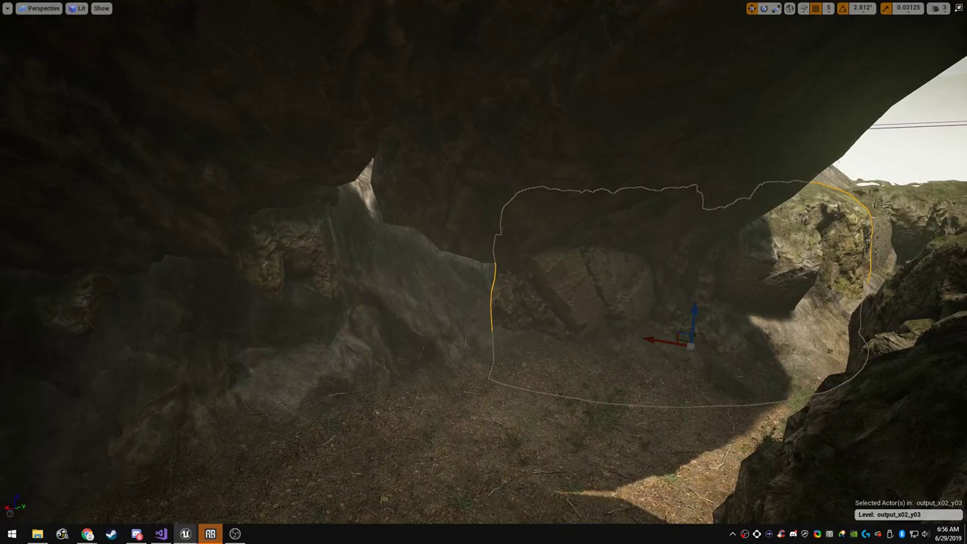
right_drag(606, 284, 593, 302)
drag(741, 304, 448, 328)
key(e)
drag(449, 369, 471, 367)
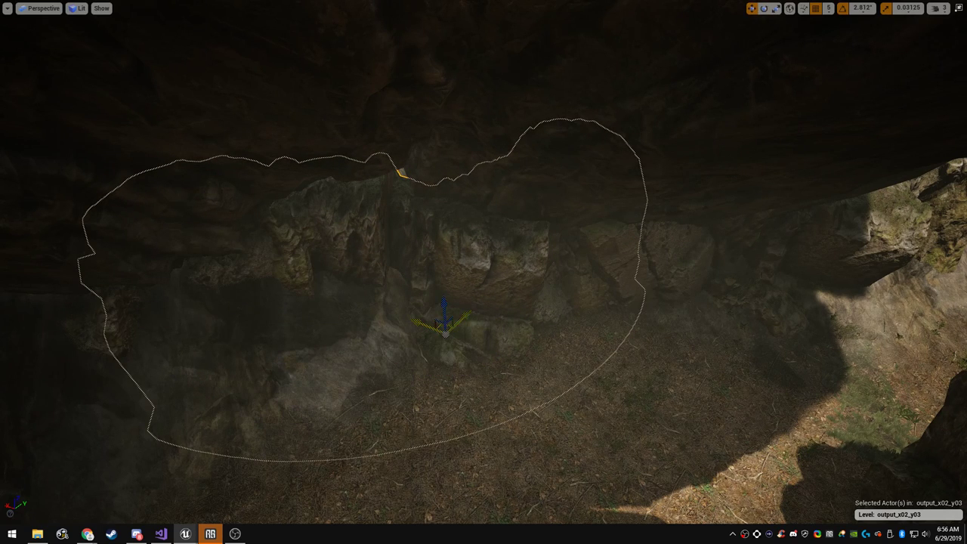
drag(439, 326, 477, 313)
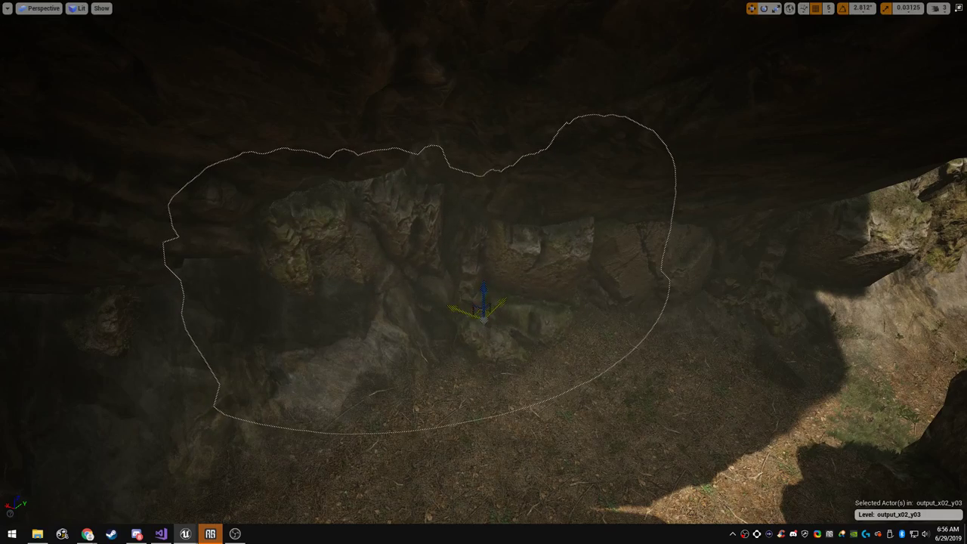
key(Escape)
right_drag(477, 314, 454, 317)
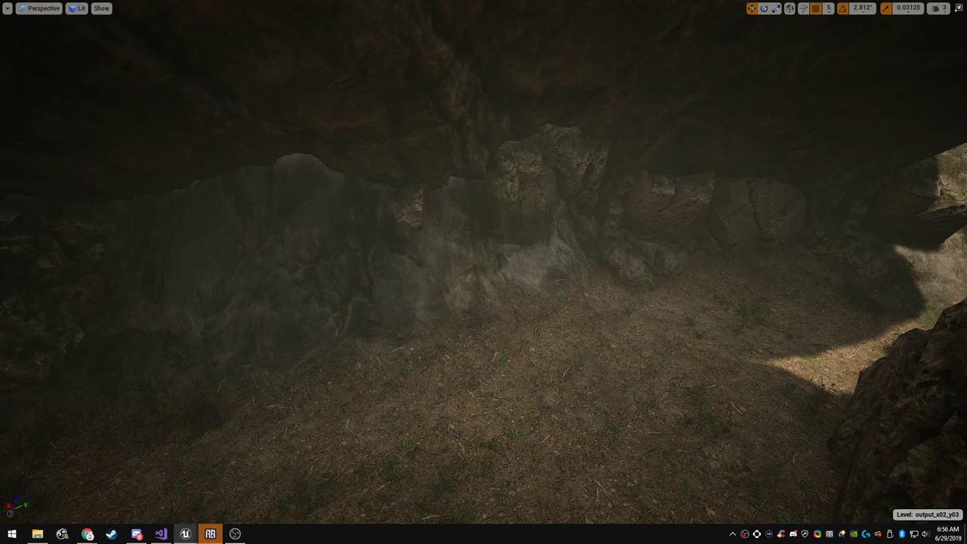
Position a mossy rock over the opening inside the curved cliff strip and check the coverage from beneath
right_drag(453, 317, 650, 408)
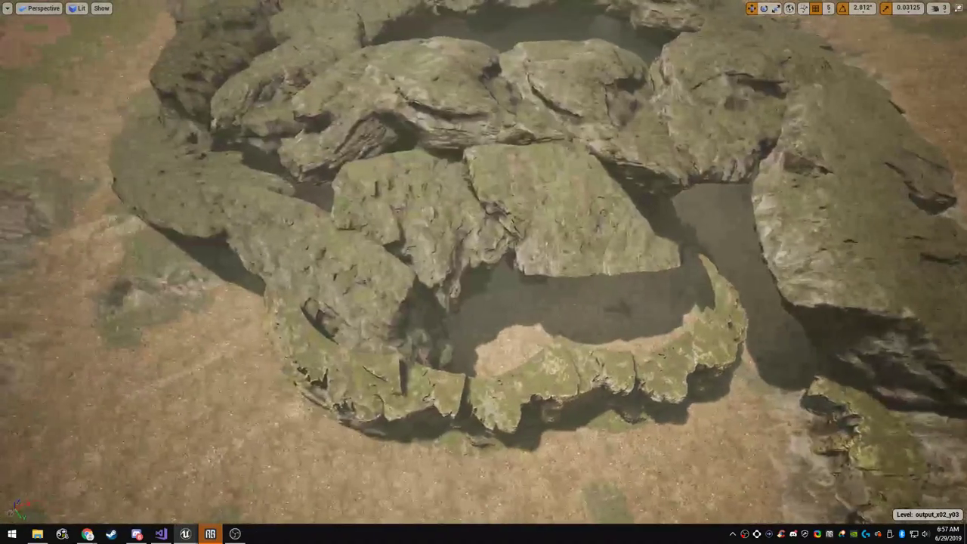
click(332, 260)
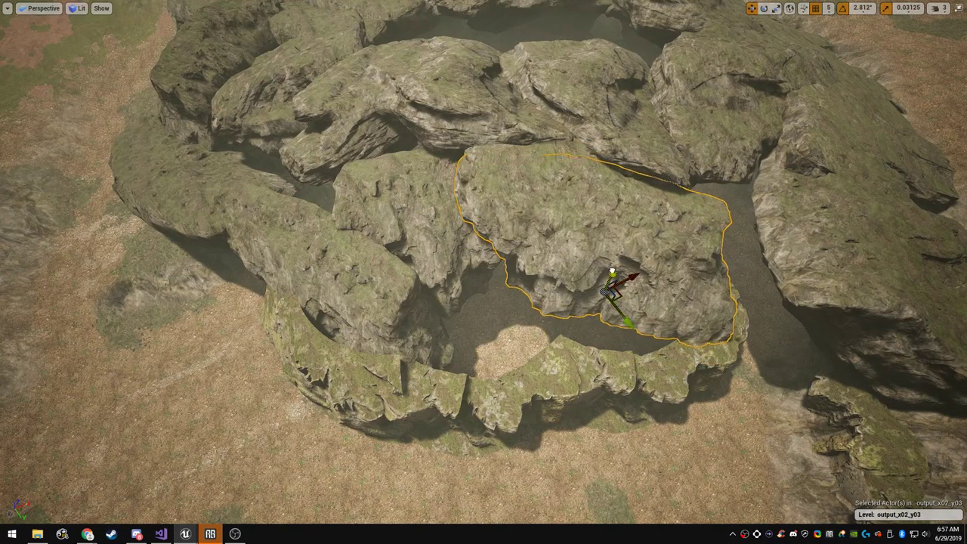
key(w)
right_drag(484, 272, 529, 155)
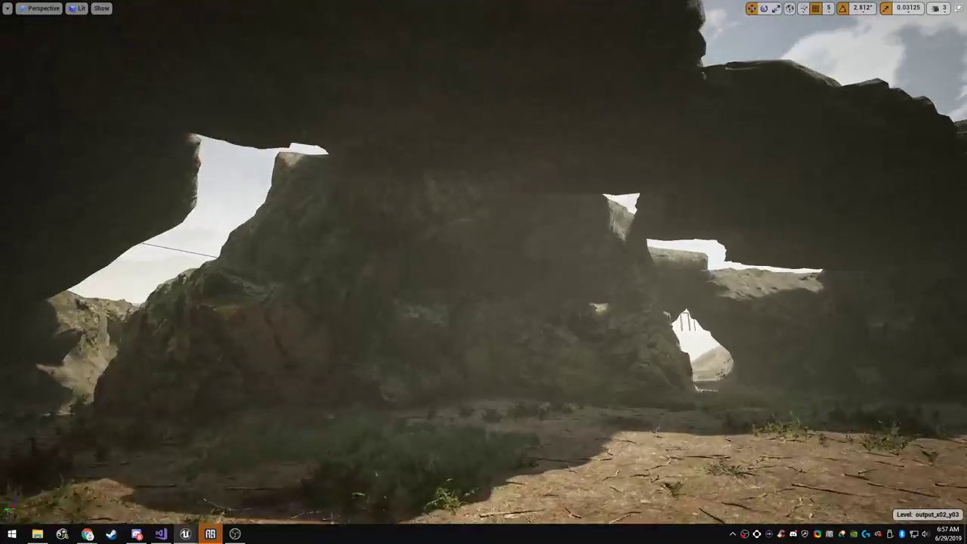
Place another large rock over the gap in the middle of the formation, rotating and shifting it to overlap its neighbours
right_drag(484, 272, 575, 423)
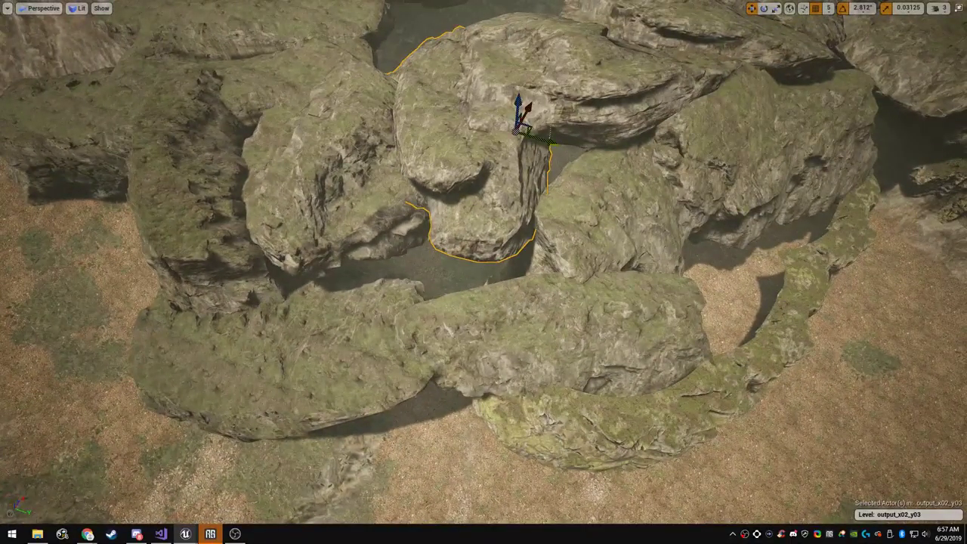
drag(532, 127, 534, 199)
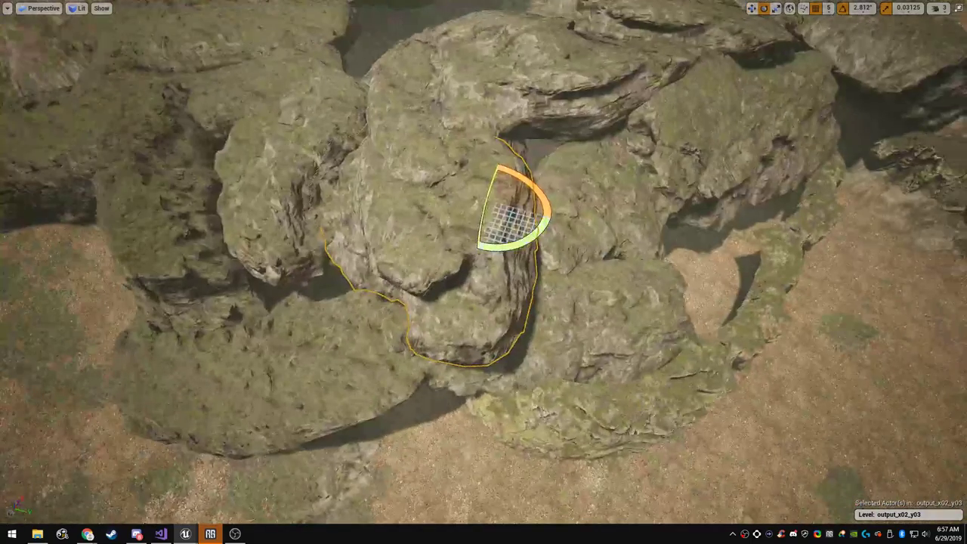
mouse_move(563, 212)
mouse_down()
mouse_move(559, 220)
mouse_move(557, 209)
mouse_up()
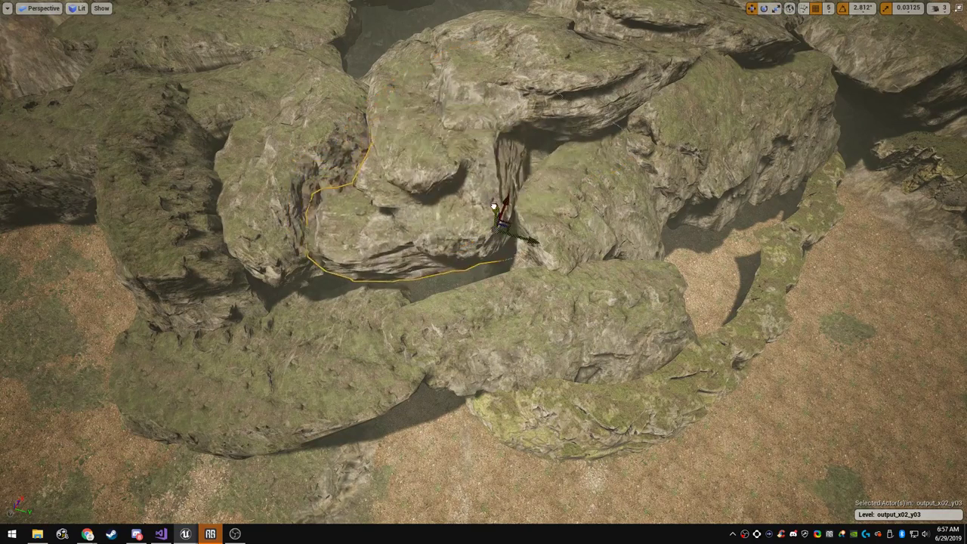
drag(512, 200, 468, 258)
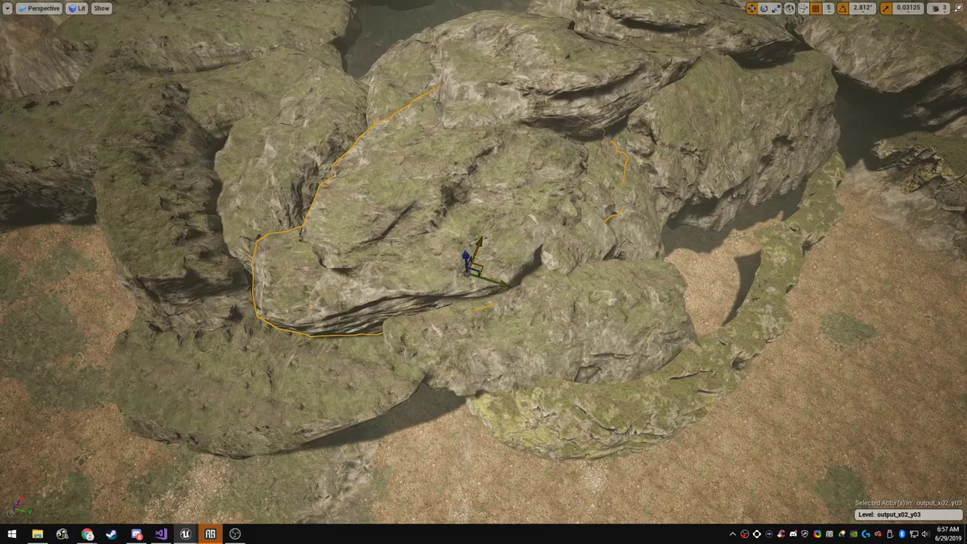
Survey the whole rock formation from several sides for remaining gaps and poorly blended edges
right_drag(467, 259, 541, 279)
key(s)
key(s)
key(w)
key(s)
key(a)
key(w)
key(d)
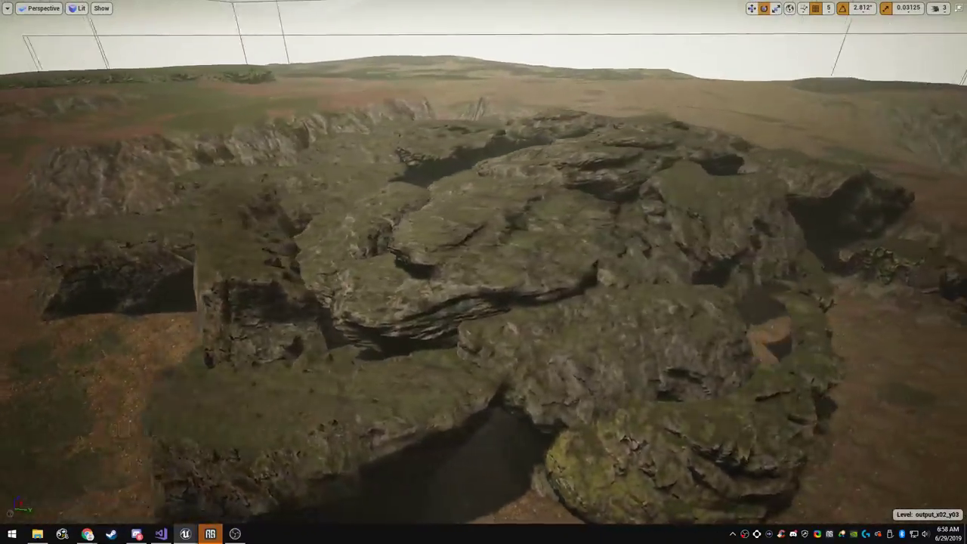
right_drag(495, 230, 498, 229)
right_drag(484, 265, 464, 265)
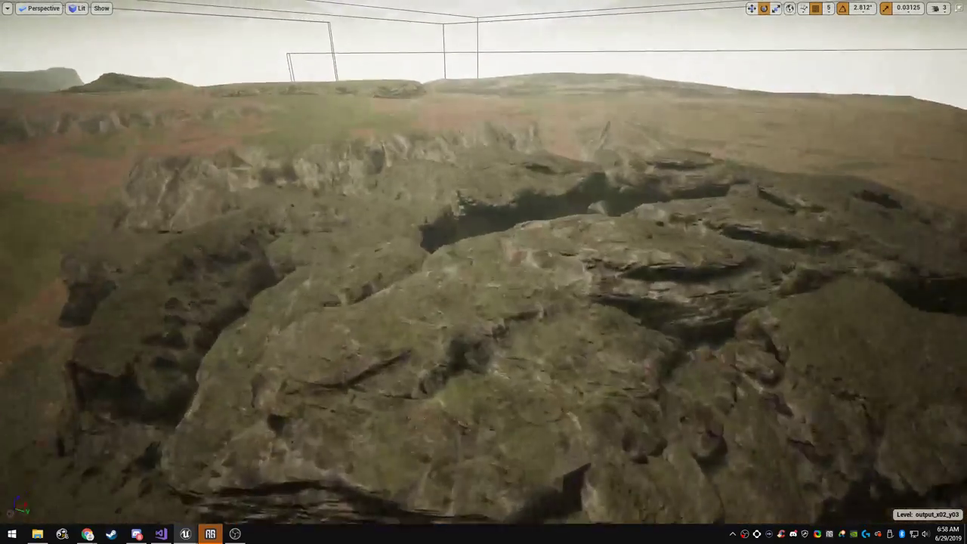
right_drag(484, 272, 582, 310)
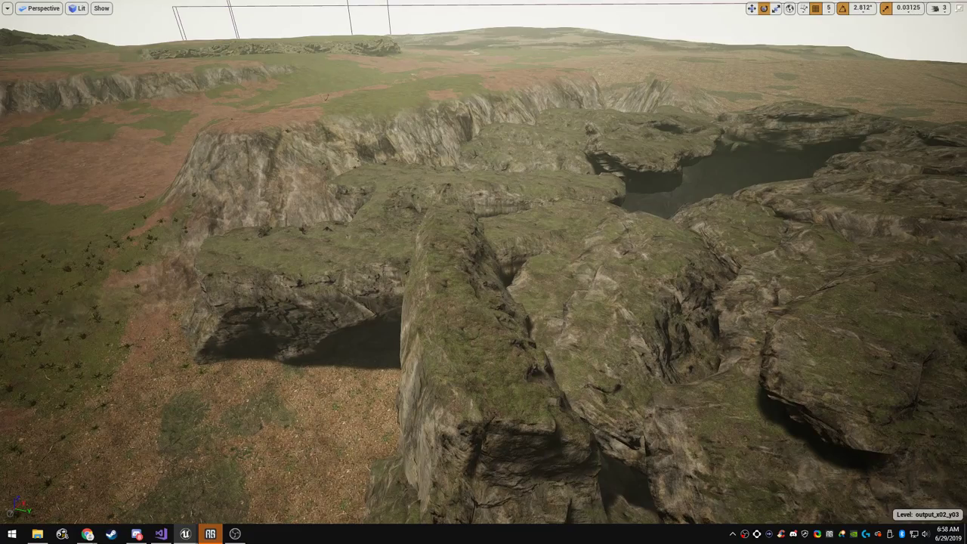
key(d)
right_drag(484, 272, 521, 291)
key(a)
key(s)
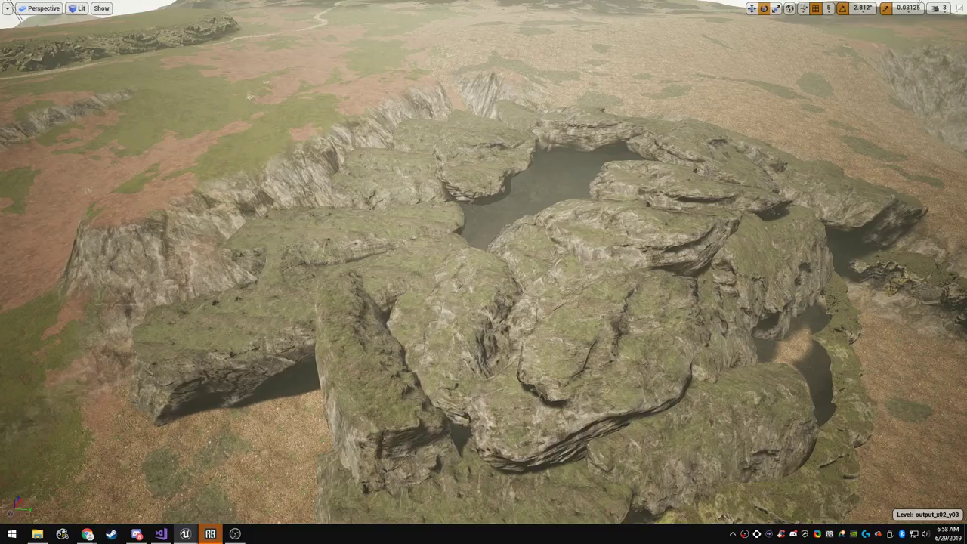
Duplicate the rock beside the curved cliff strip and move the copy to the open gap on the formation's outer side
key(w)
mouse_move(484, 272)
right_down()
mouse_move(423, 302)
mouse_move(294, 295)
mouse_move(453, 348)
mouse_move(408, 378)
mouse_move(332, 378)
mouse_move(302, 287)
mouse_move(544, 256)
mouse_move(491, 294)
mouse_move(484, 317)
mouse_move(472, 265)
mouse_move(480, 284)
mouse_move(484, 264)
right_up()
key(w)
key(s)
click(484, 246)
click(691, 240)
key(w)
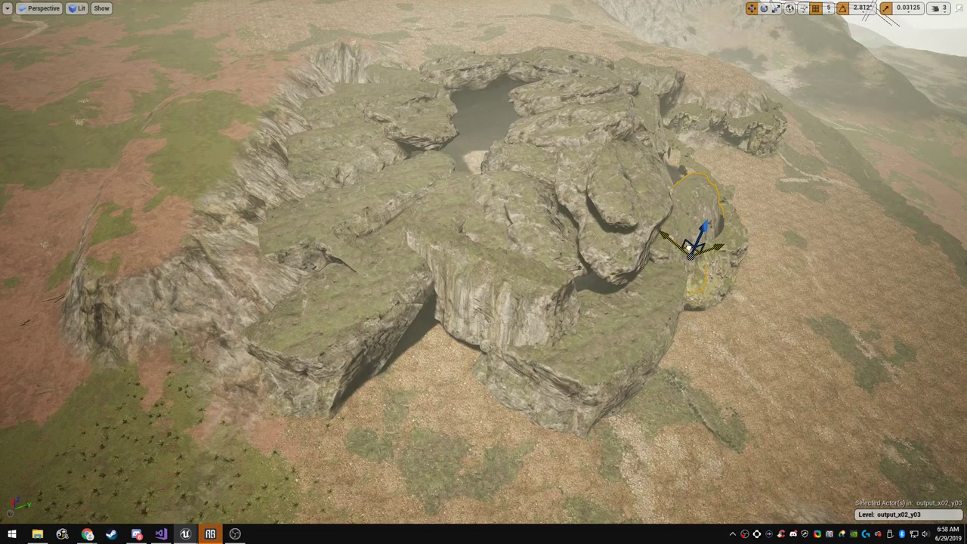
drag(689, 248, 447, 397)
key(ctrl+z)
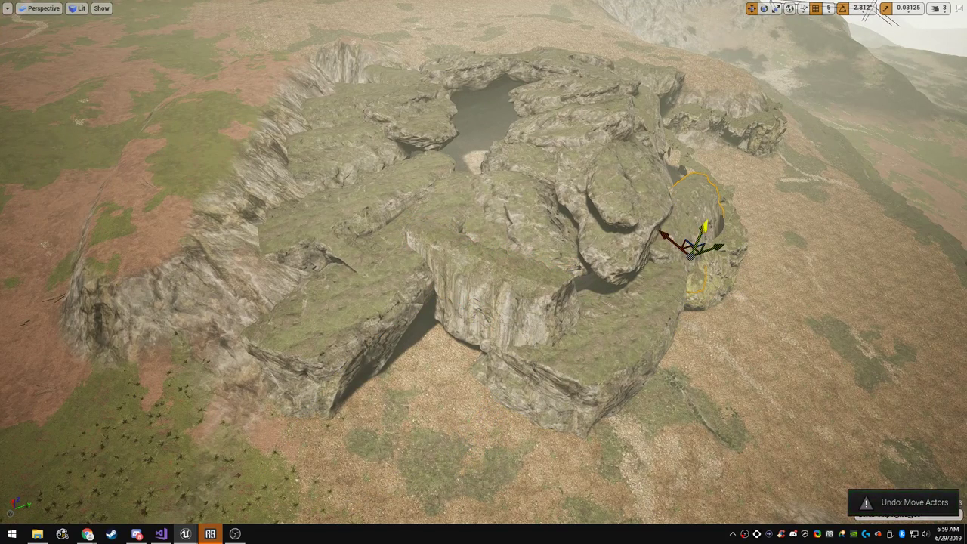
drag(689, 248, 432, 388)
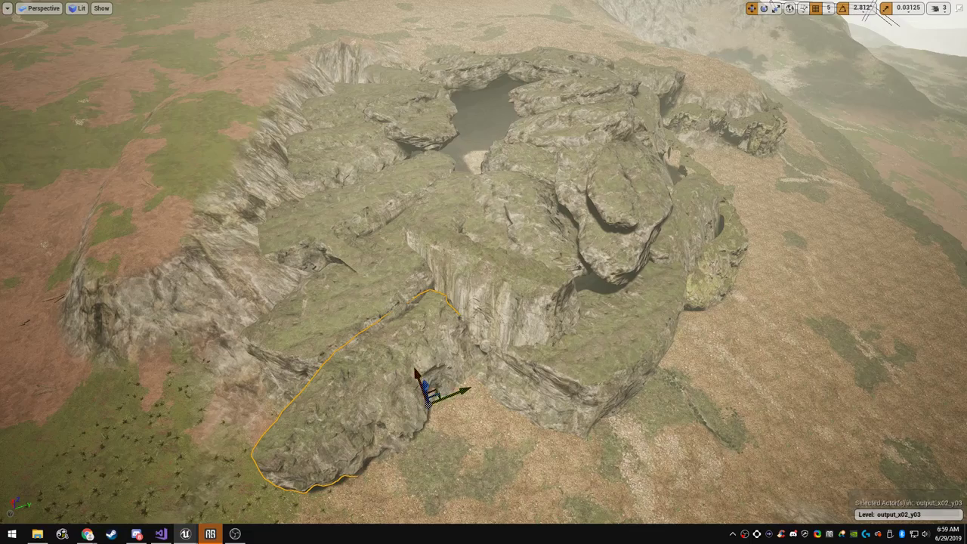
Rotate and reposition the copied rock so it fills the gap between the two protruding slabs
key(e)
mouse_move(433, 401)
right_down()
mouse_move(355, 401)
mouse_move(414, 401)
right_up()
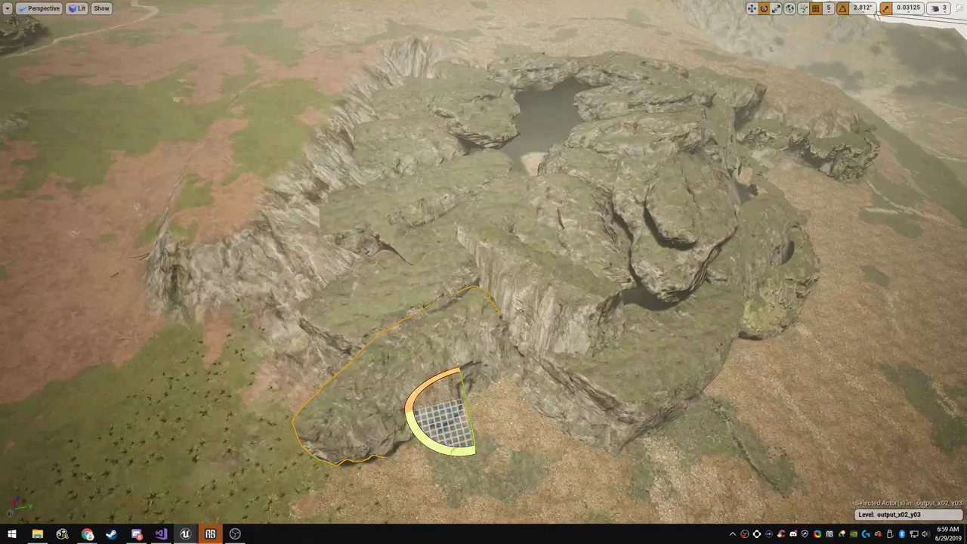
key(w)
key(e)
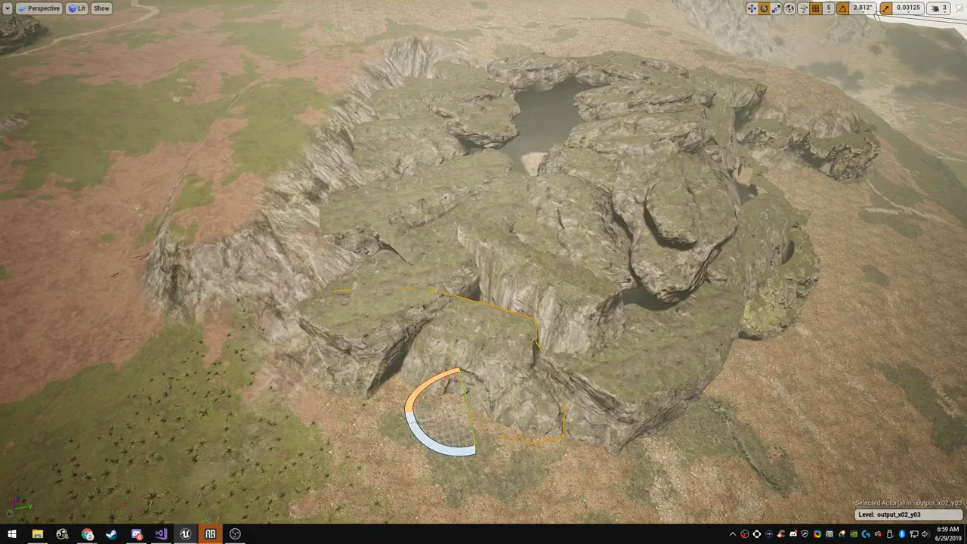
drag(463, 367, 460, 378)
key(space)
key(space)
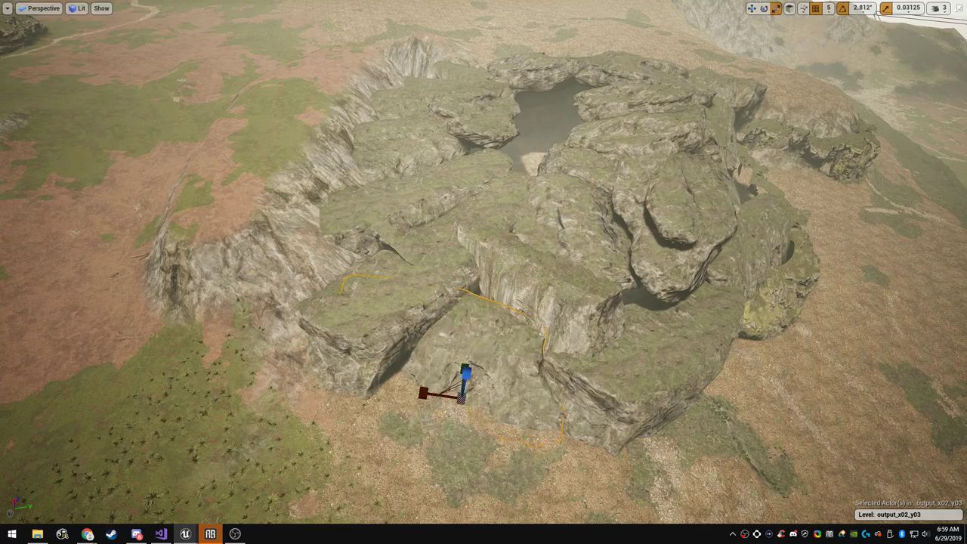
right_drag(467, 362, 387, 342)
key(Escape)
Examine the top surface and seams of the rock formation up close
right_drag(458, 342, 691, 293)
key(w)
key(s)
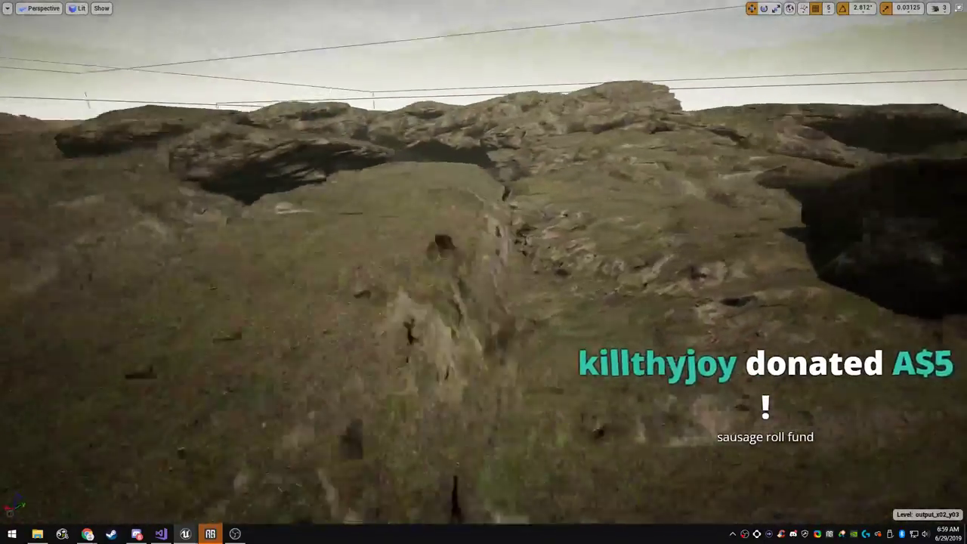
key(d)
key(a)
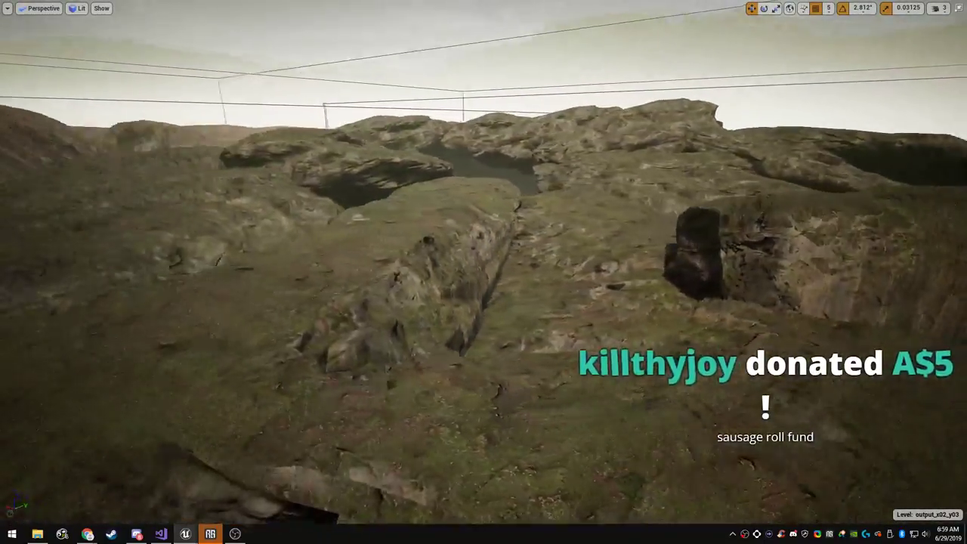
Duplicate the two curved slope cliff strips at the foot of the rock formation and move the copies to its far side
key(e)
key(F11)
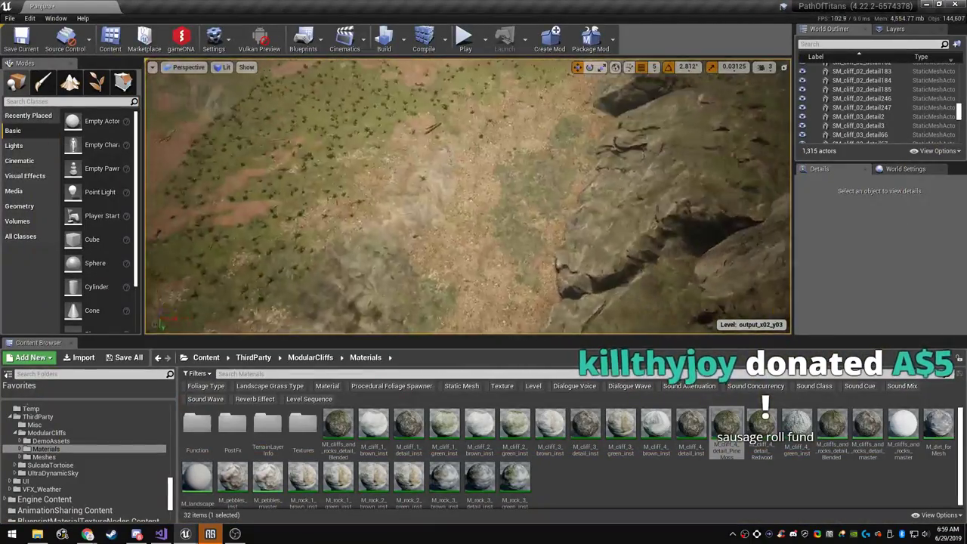
key(d)
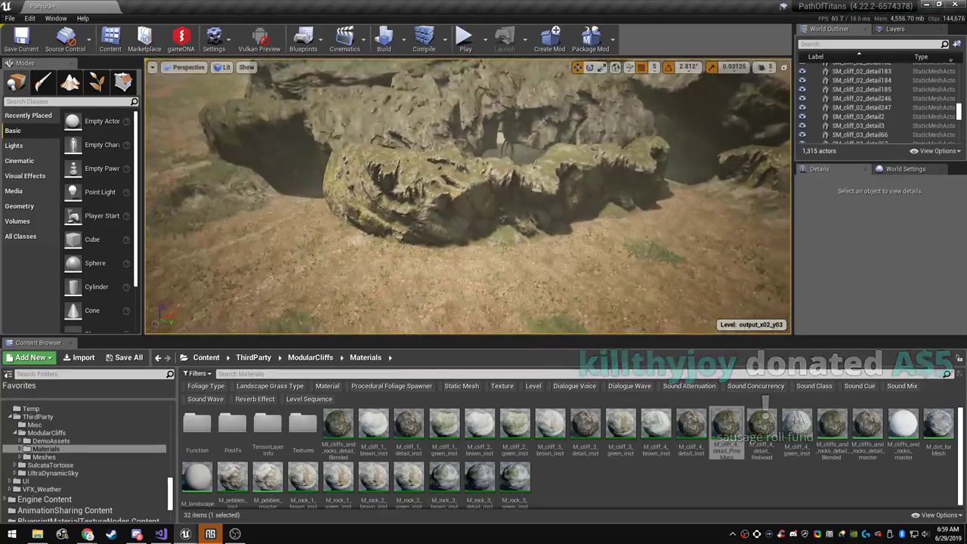
click(408, 194)
ctrl+click(555, 189)
key(e)
right_drag(556, 189, 613, 261)
key(e)
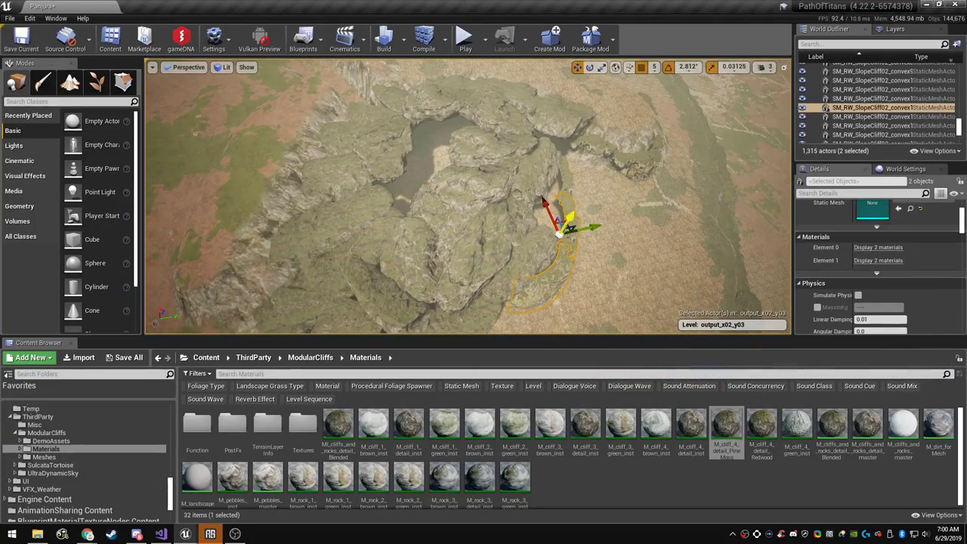
alt+drag(567, 223, 531, 240)
drag(402, 216, 375, 151)
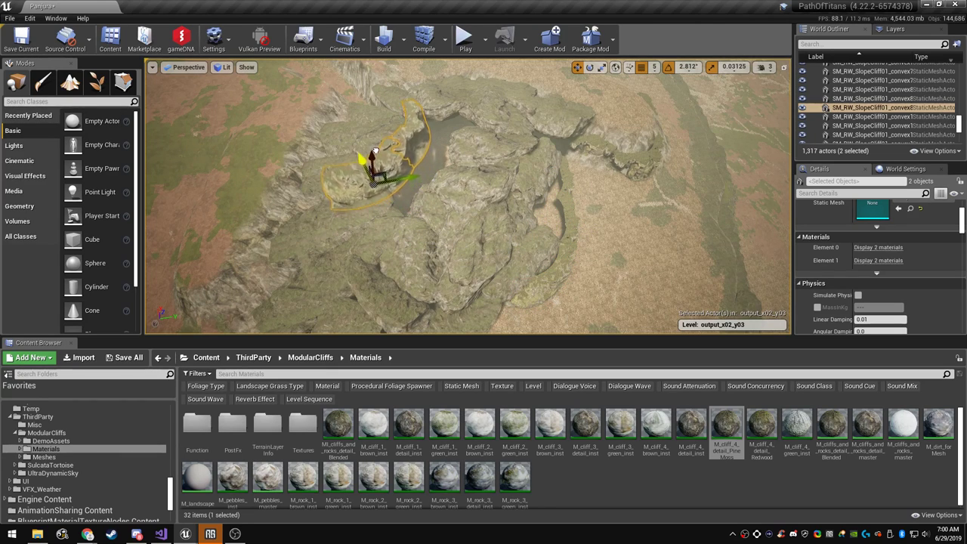
Rotate the copied strip pair to face the other way and move it out onto the hillside behind the rock formation
right_drag(453, 196, 359, 185)
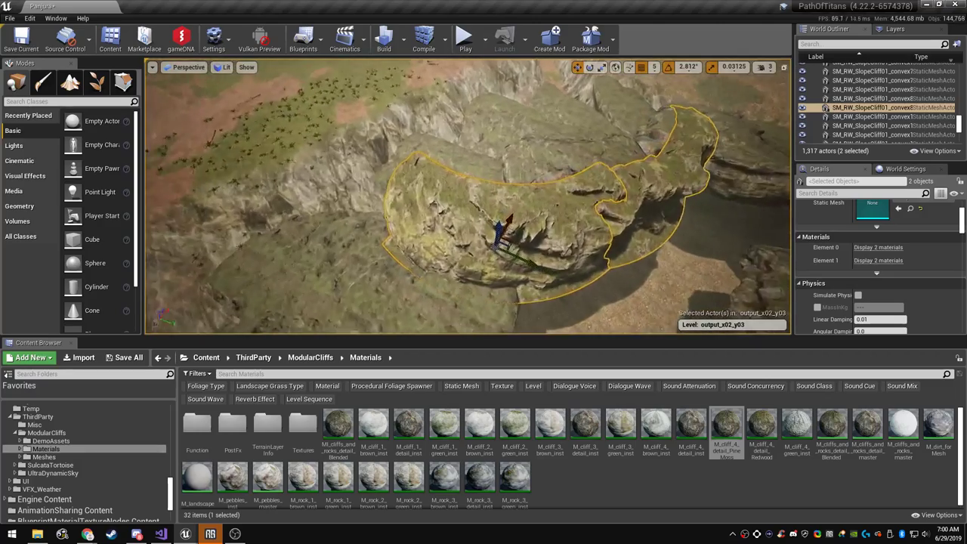
key(w)
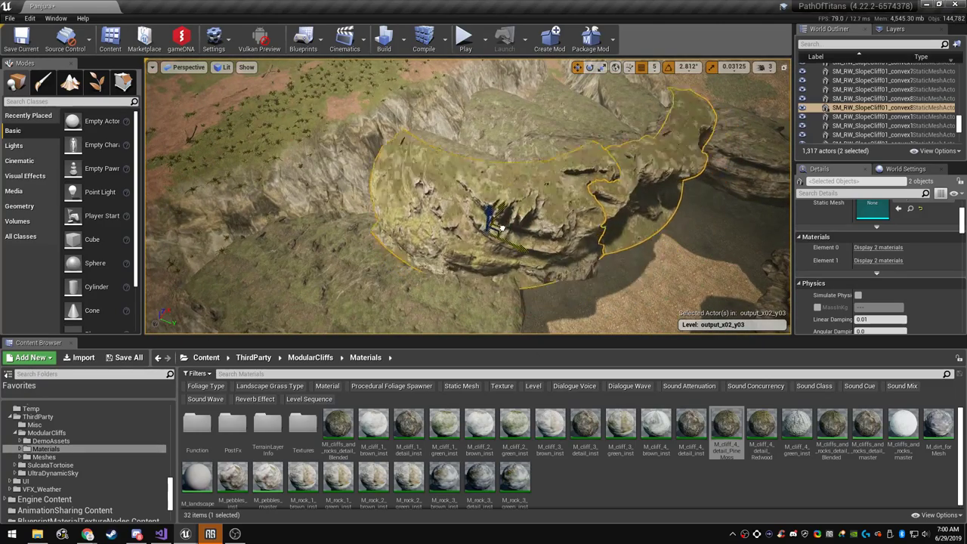
right_drag(394, 156, 364, 96)
key(e)
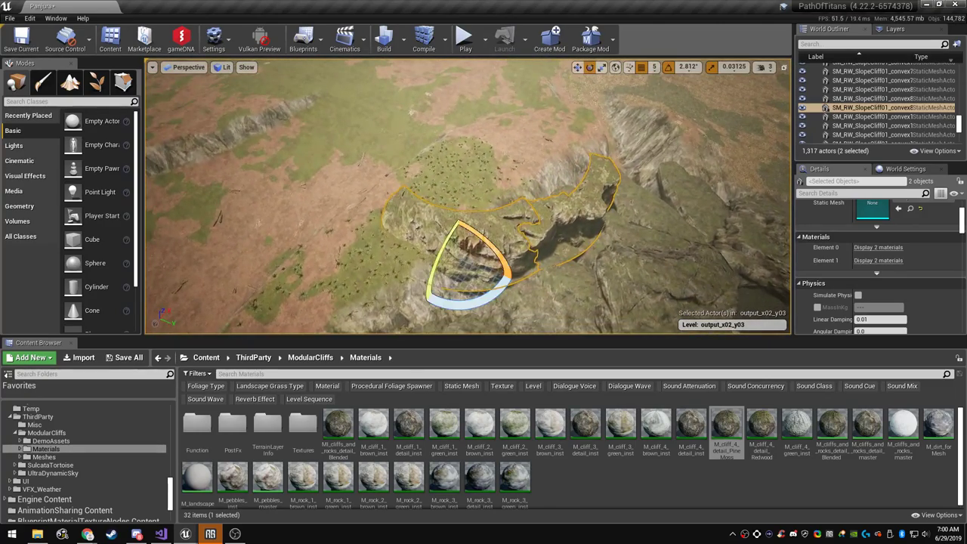
drag(470, 305, 405, 303)
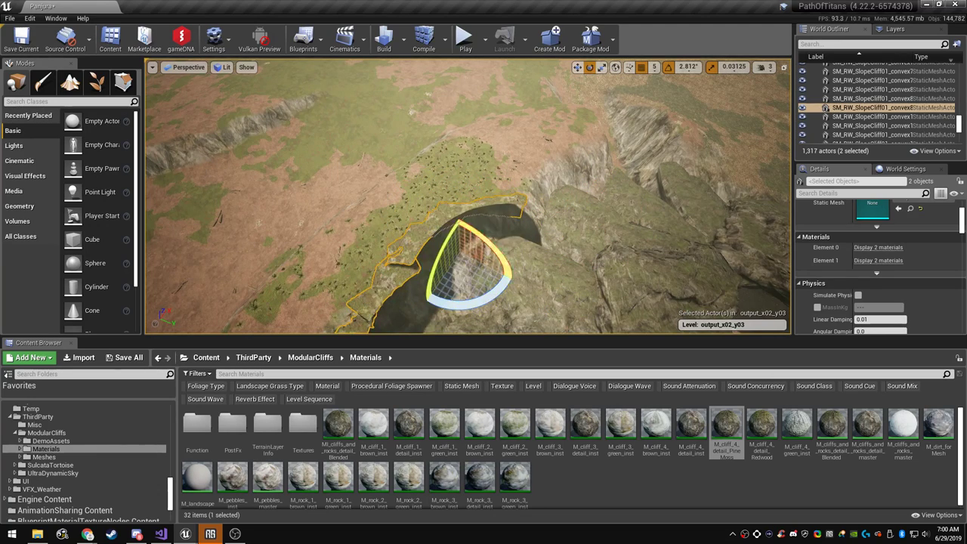
right_drag(406, 303, 453, 325)
drag(491, 206, 414, 148)
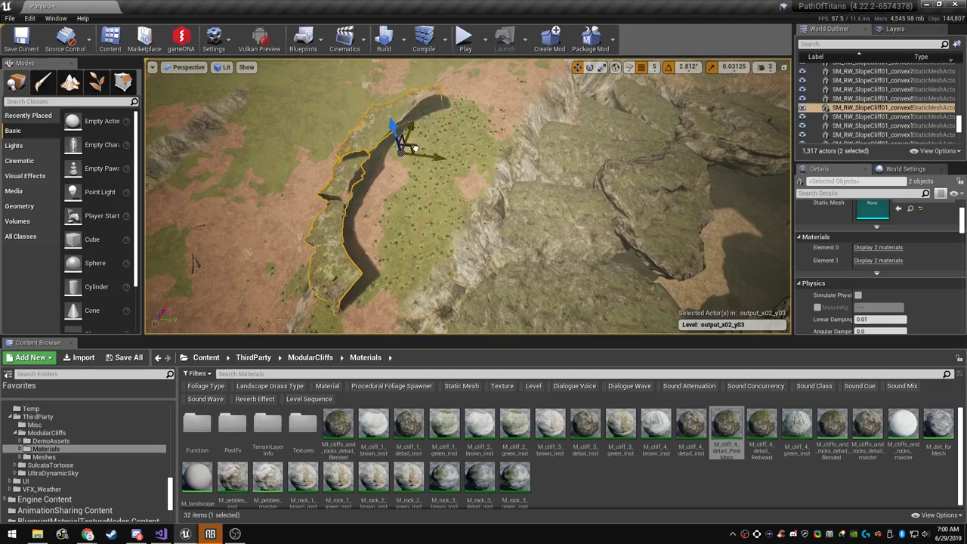
Fine-tune the rotation of the copied strip pair so it follows the bare edge of the grassy ridge
right_drag(414, 148, 540, 99)
key(e)
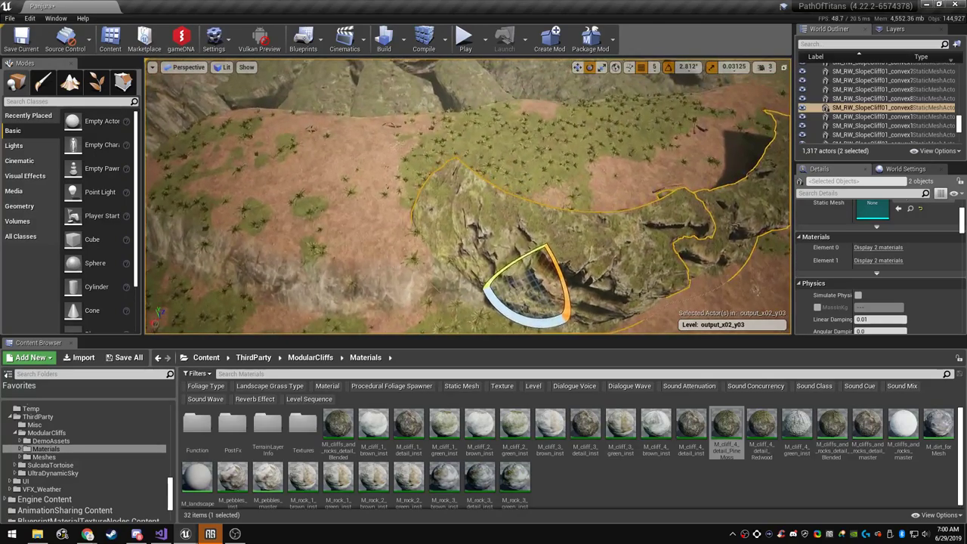
key(w)
key(e)
key(w)
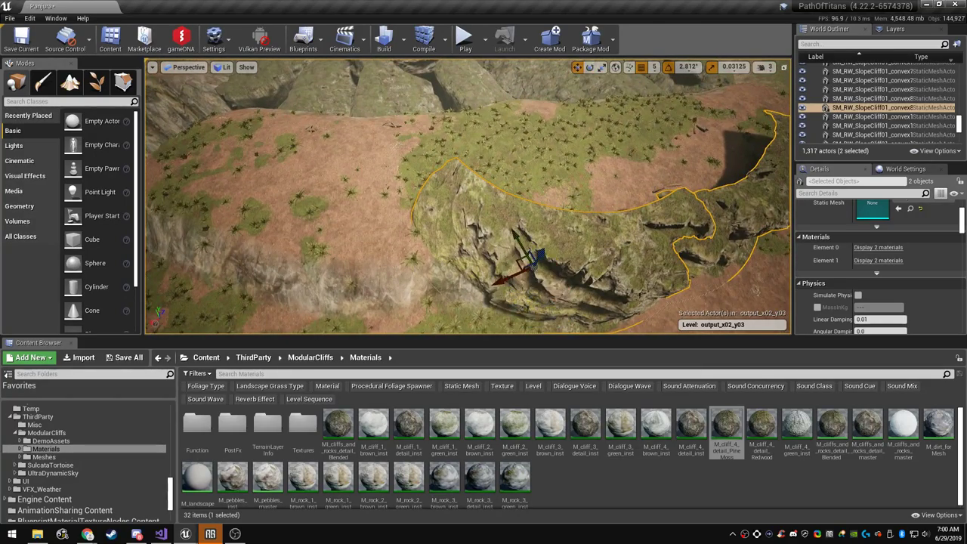
right_drag(540, 143, 541, 106)
key(e)
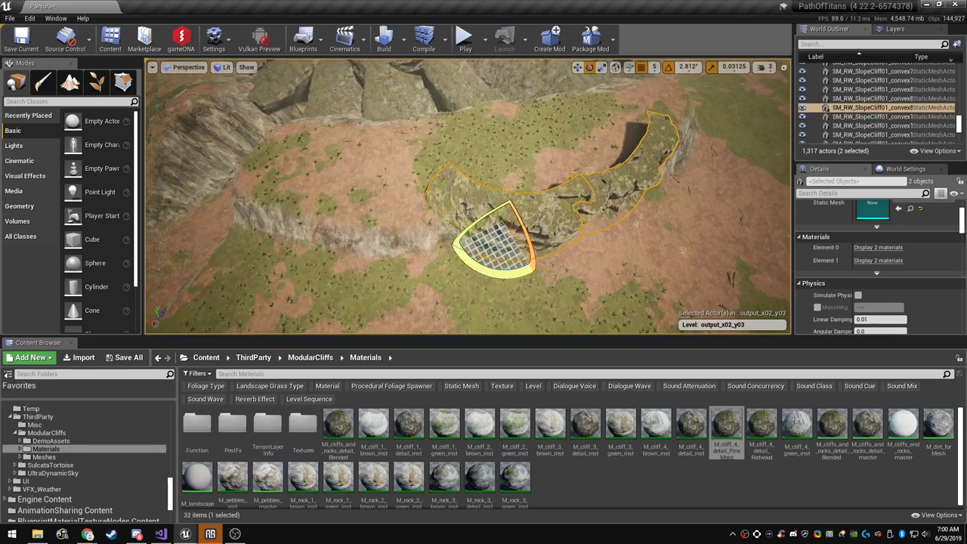
drag(497, 276, 487, 275)
key(w)
right_drag(491, 264, 518, 265)
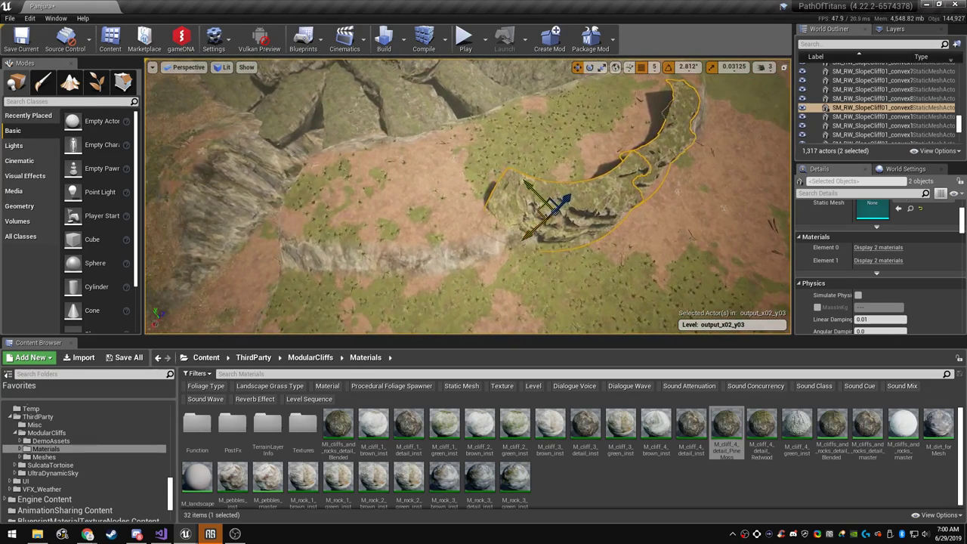
Duplicate the strip pair and place the copy further along the ridge edge, continuing the cliff line
alt+drag(547, 210, 373, 297)
key(e)
right_drag(408, 280, 352, 293)
key(w)
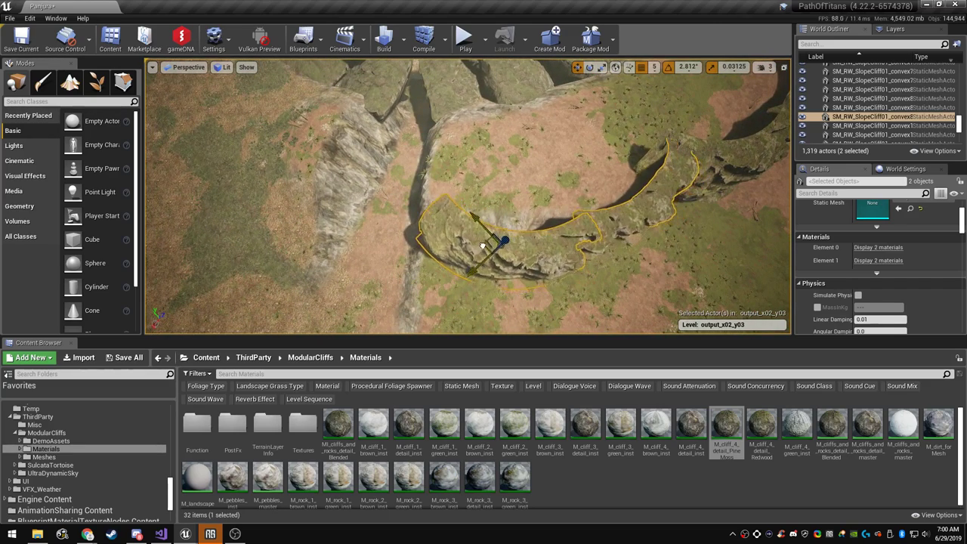
right_drag(483, 246, 423, 234)
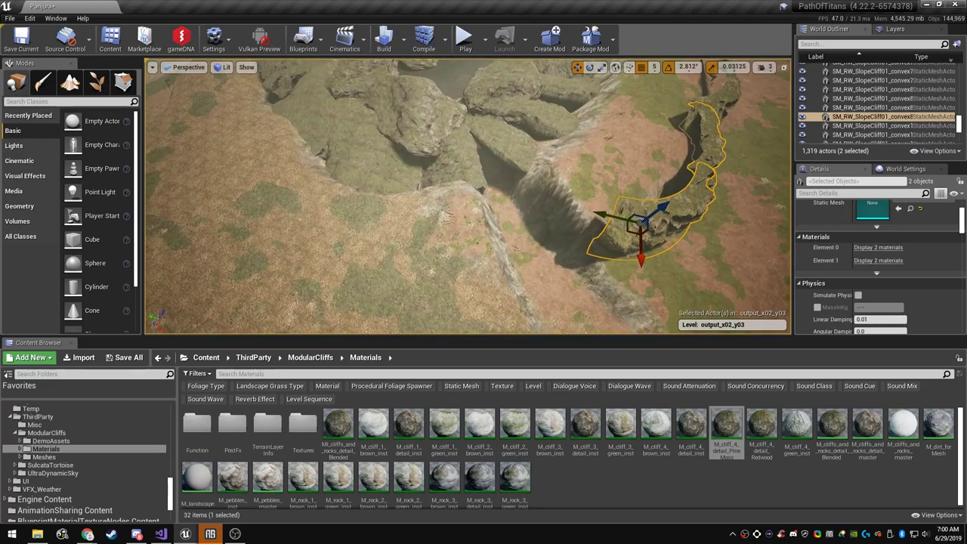
Duplicate the strip pair onto the sandy mound past the ridge and rotate the copy to wrap around the slope
alt+drag(631, 231, 377, 313)
right_drag(377, 313, 344, 334)
key(e)
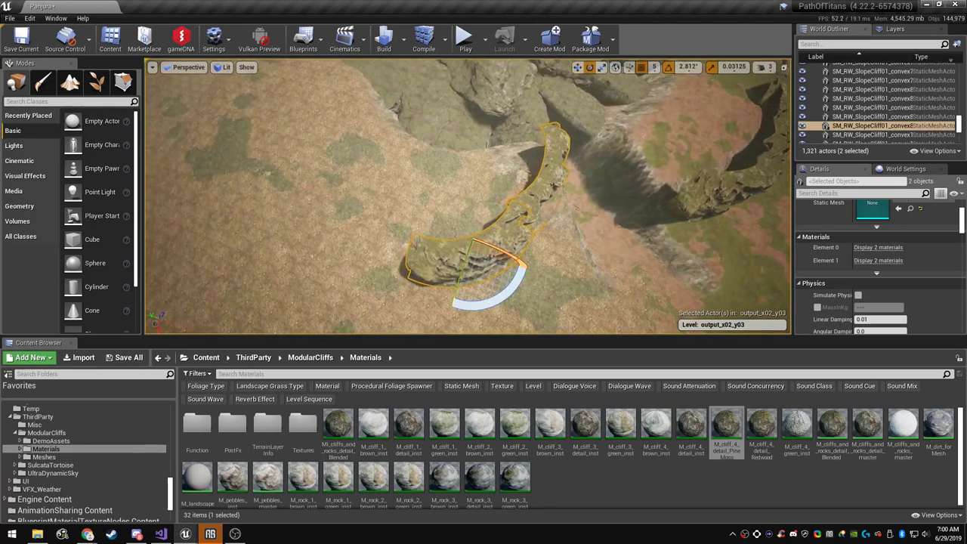
drag(488, 305, 434, 297)
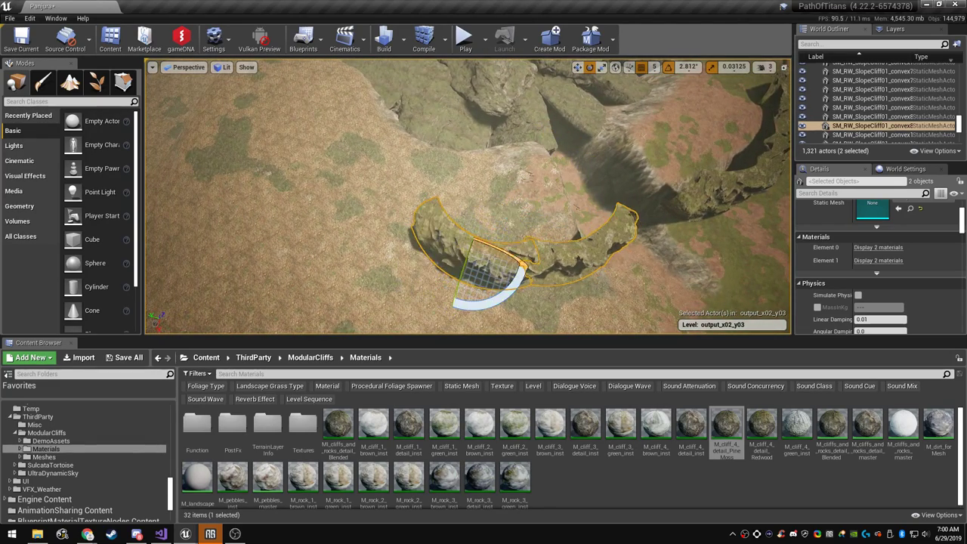
right_drag(434, 297, 450, 283)
key(w)
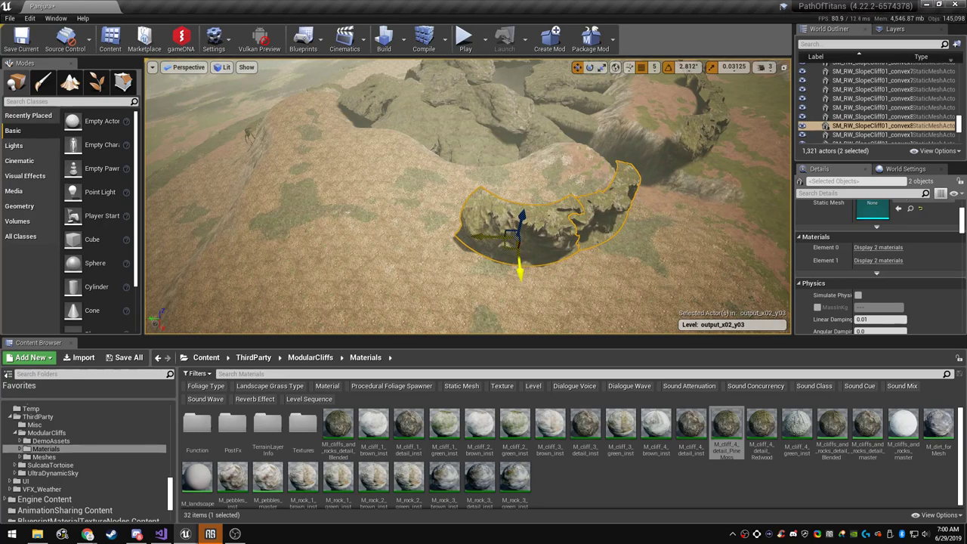
Add another copy of the strip pair further around the sandy mound, rotate and position it to continue the cliff line, and deselect it
alt+drag(510, 252, 315, 256)
key(e)
right_drag(321, 257, 399, 299)
right_drag(412, 260, 431, 286)
key(e)
drag(428, 283, 454, 288)
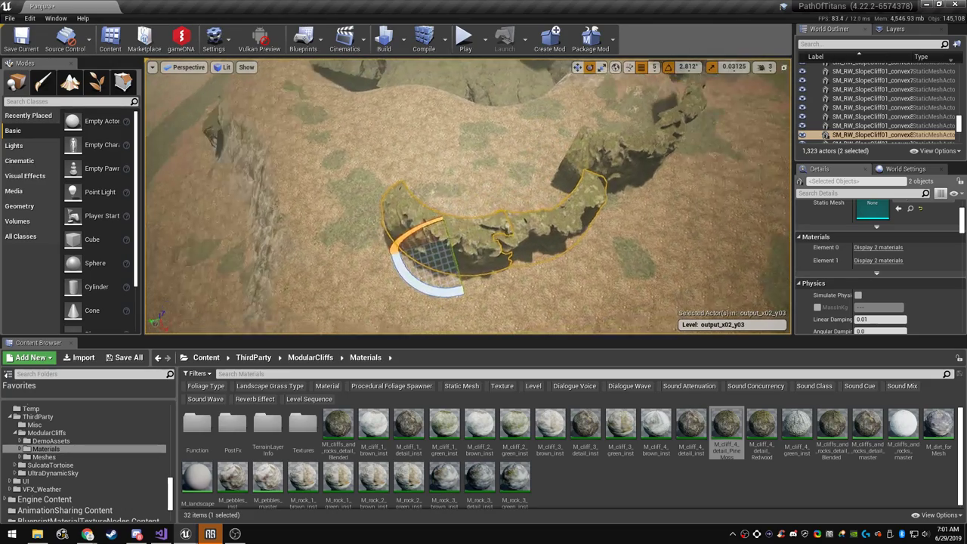
right_drag(499, 265, 546, 260)
drag(519, 245, 501, 210)
right_drag(501, 209, 454, 171)
click(446, 227)
right_drag(446, 227, 408, 216)
key(Escape)
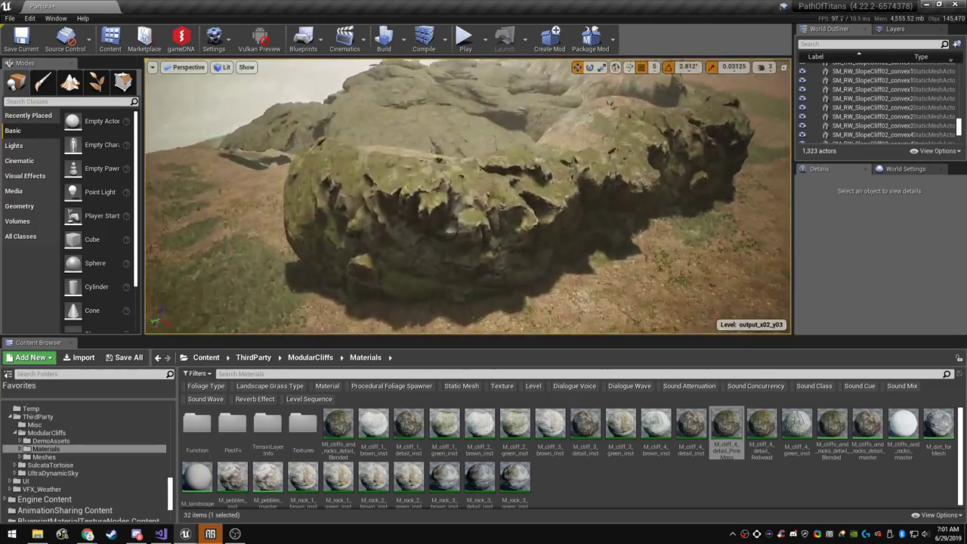
Duplicate the two strips at the end of the mound's cliff line and rotate the copy to curve towards the rock formation
click(484, 215)
ctrl+click(656, 162)
right_drag(656, 163, 597, 223)
alt+drag(671, 173, 557, 253)
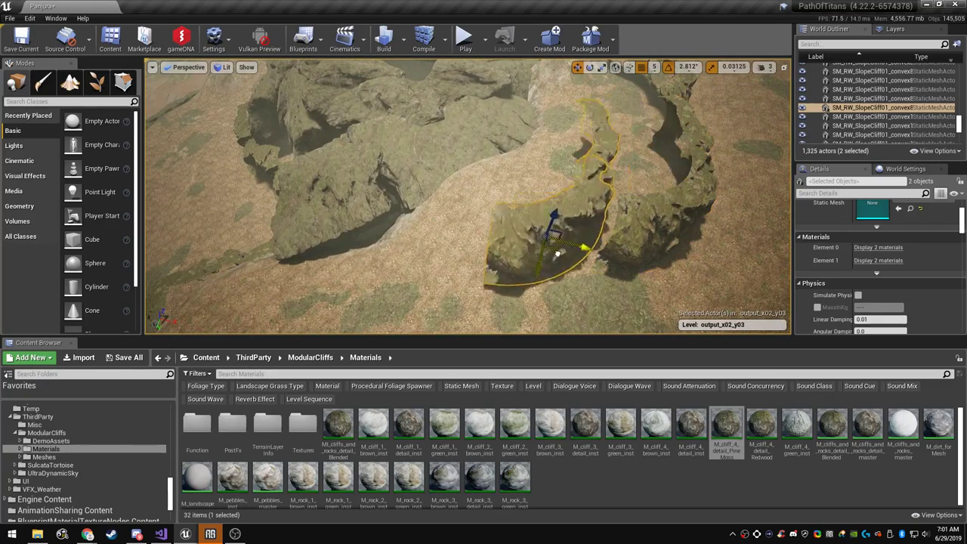
drag(493, 294, 461, 328)
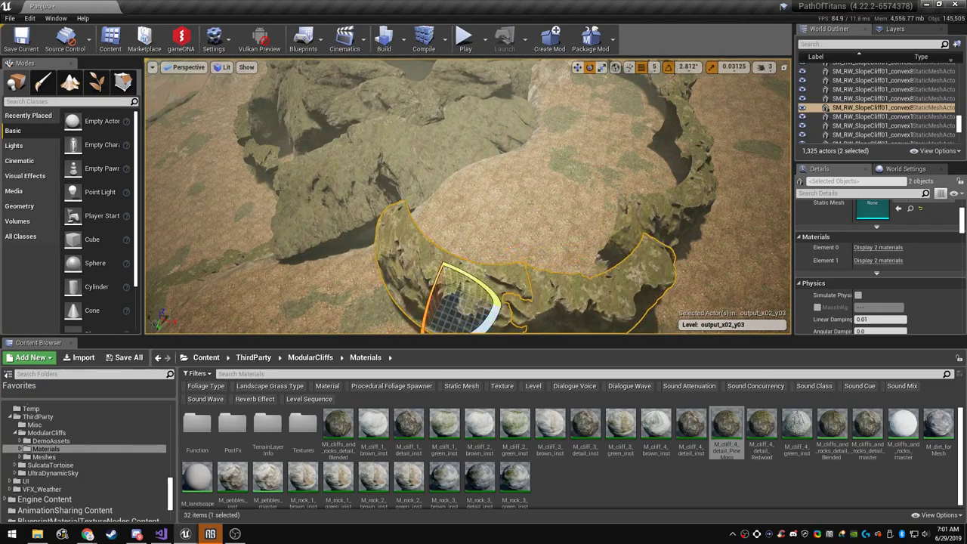
key(w)
right_drag(469, 287, 468, 325)
drag(438, 182, 441, 181)
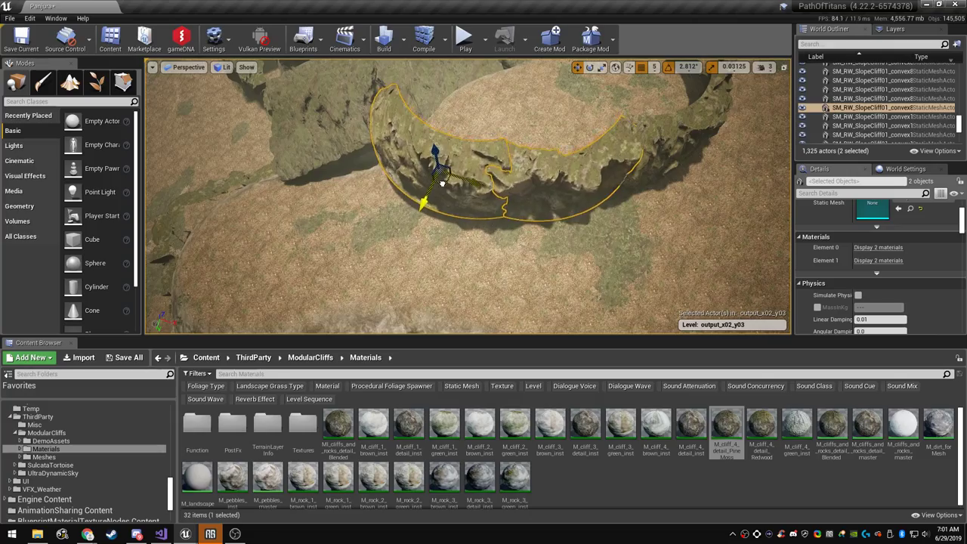
Tilt the new strip pair to match the slope and shift it against the mound's edge near the rock formation
right_drag(442, 182, 466, 155)
right_drag(468, 196, 491, 170)
key(space)
key(space)
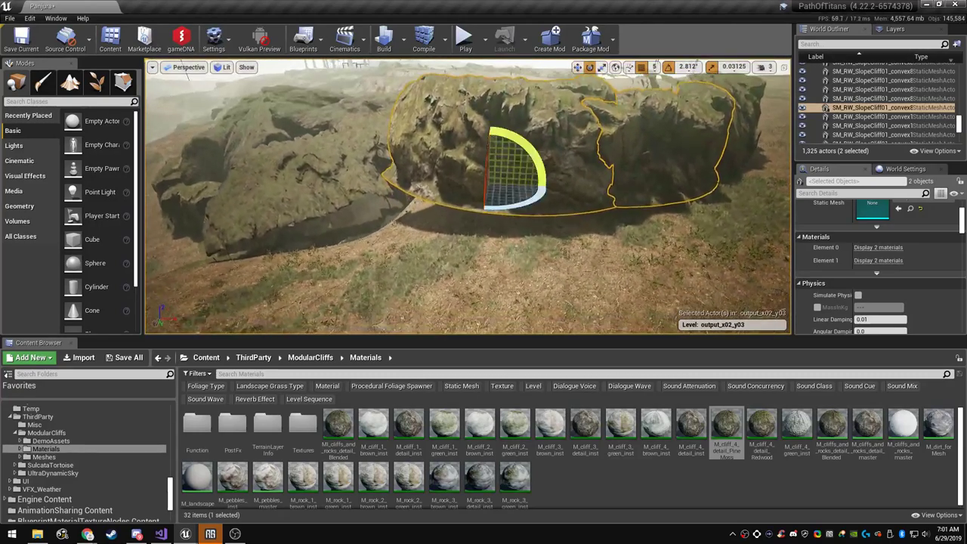
mouse_move(489, 144)
mouse_down()
mouse_move(489, 166)
mouse_move(521, 135)
mouse_move(490, 158)
mouse_up()
right_drag(490, 157, 472, 216)
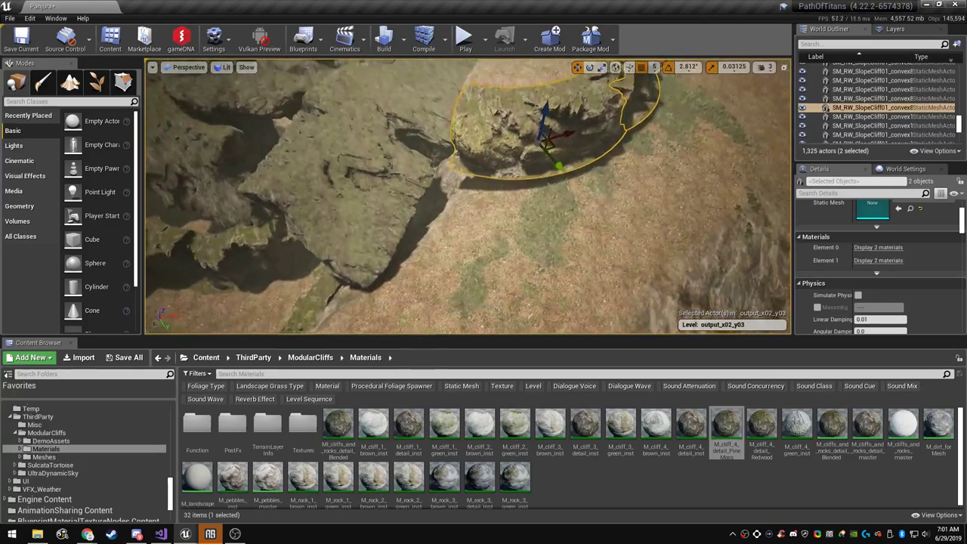
key(e)
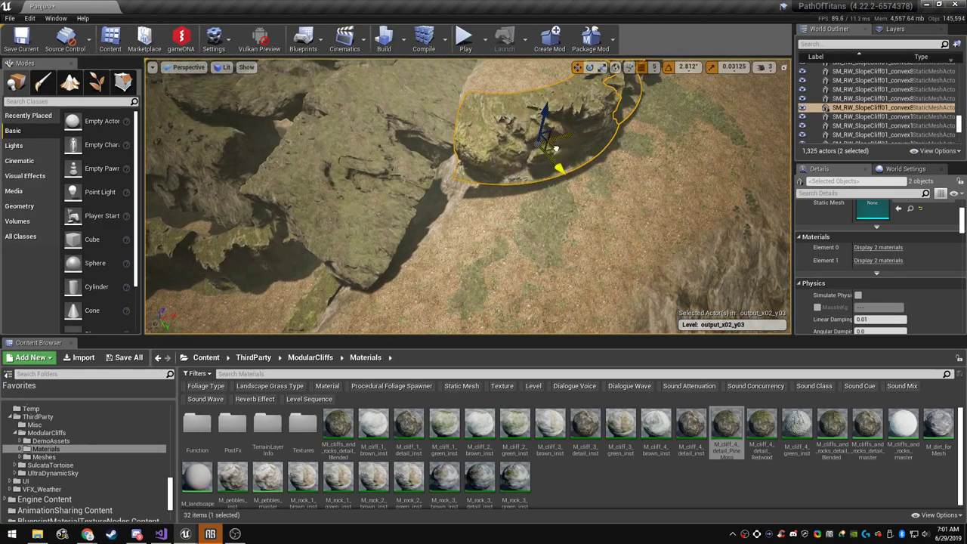
drag(555, 148, 576, 156)
right_drag(577, 156, 601, 147)
Duplicate the strip pair to bridge the cliff line to the rock formation and select only the copy's rear strip
alt+drag(590, 178, 484, 266)
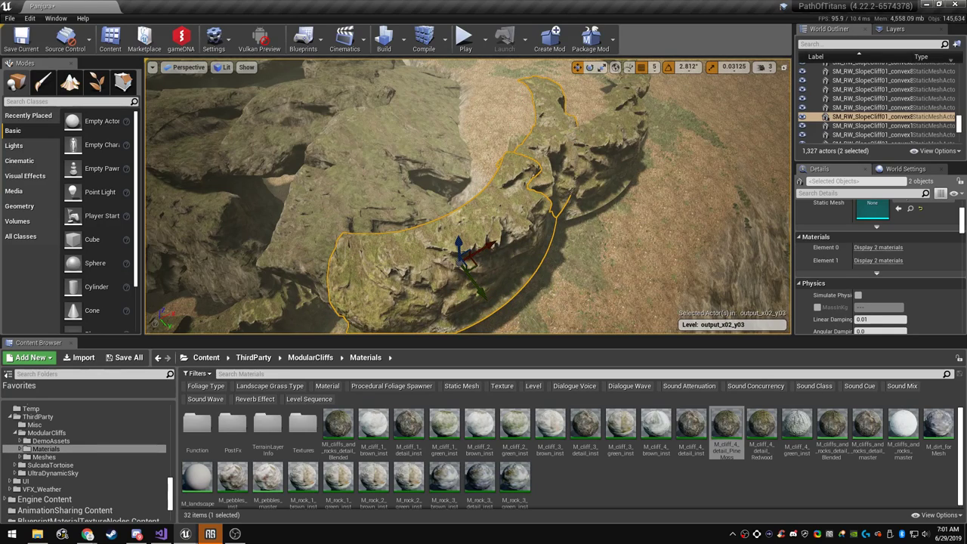
click(491, 281)
click(619, 133)
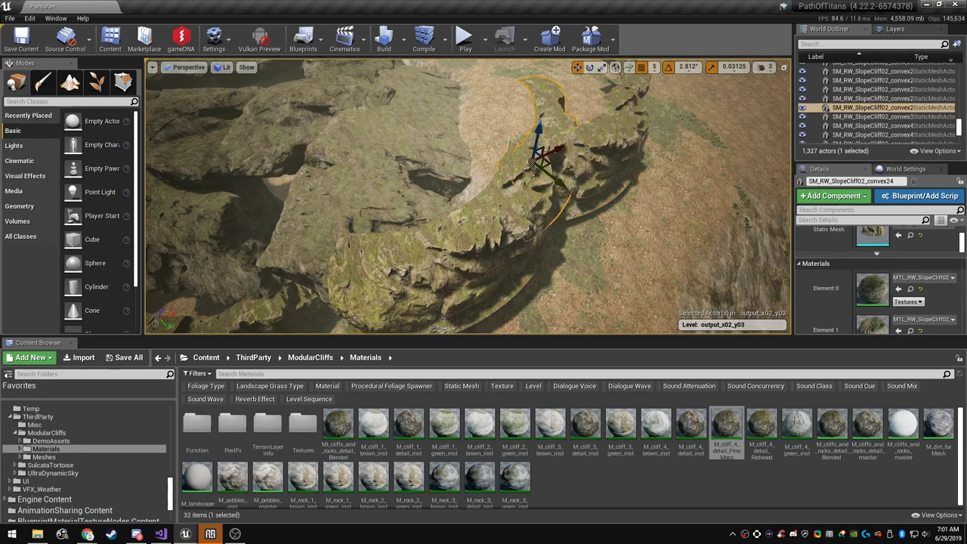
Delete the selected curved slope-cliff piece from the outer edge of the mossy rock formation
key(Delete)
click(491, 253)
right_drag(491, 253, 435, 208)
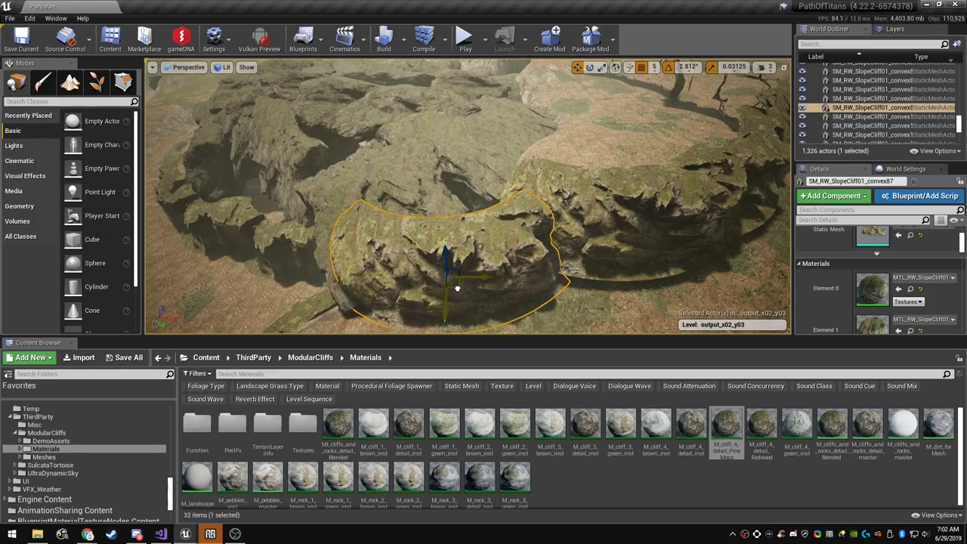
key(Escape)
right_drag(458, 288, 295, 246)
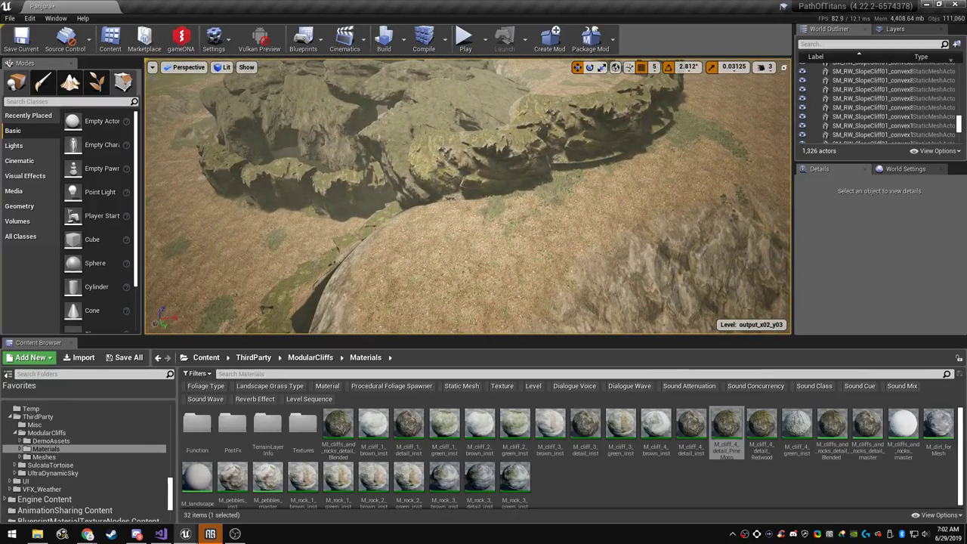
Flatten the terrain mound around the mossy cliffs near the cave entrance with the landscape Flatten brush
key(shift+3)
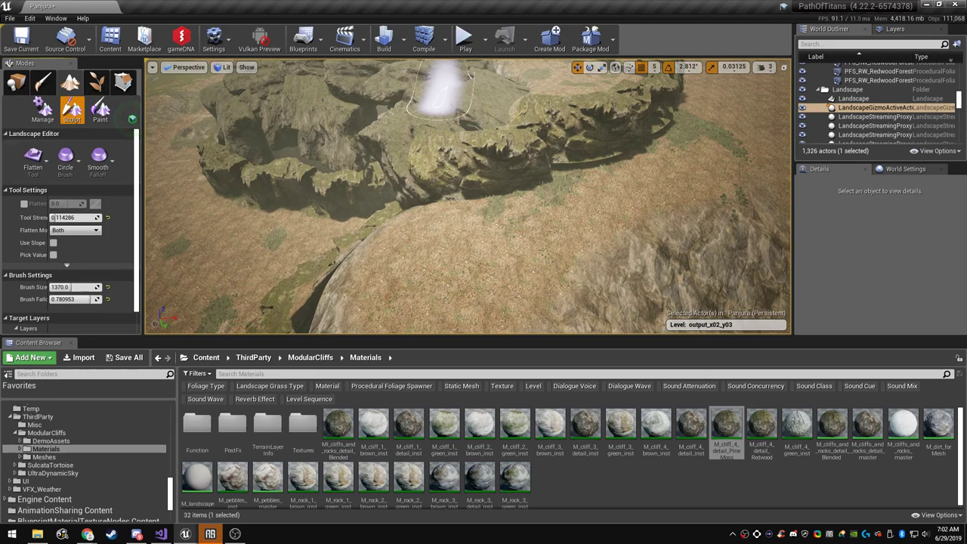
key(bracketright)
key(bracketright)
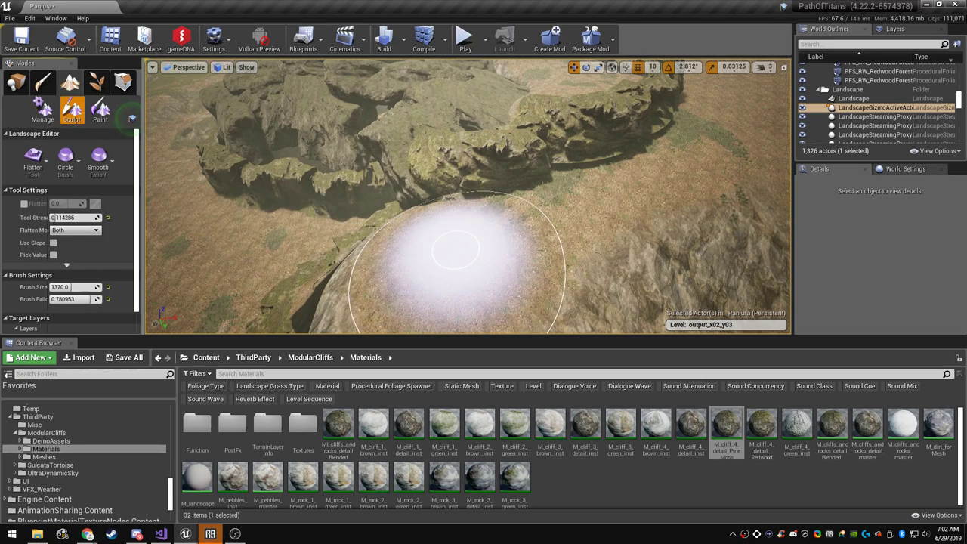
mouse_move(456, 250)
right_down()
mouse_move(450, 283)
mouse_move(484, 251)
right_up()
key(F11)
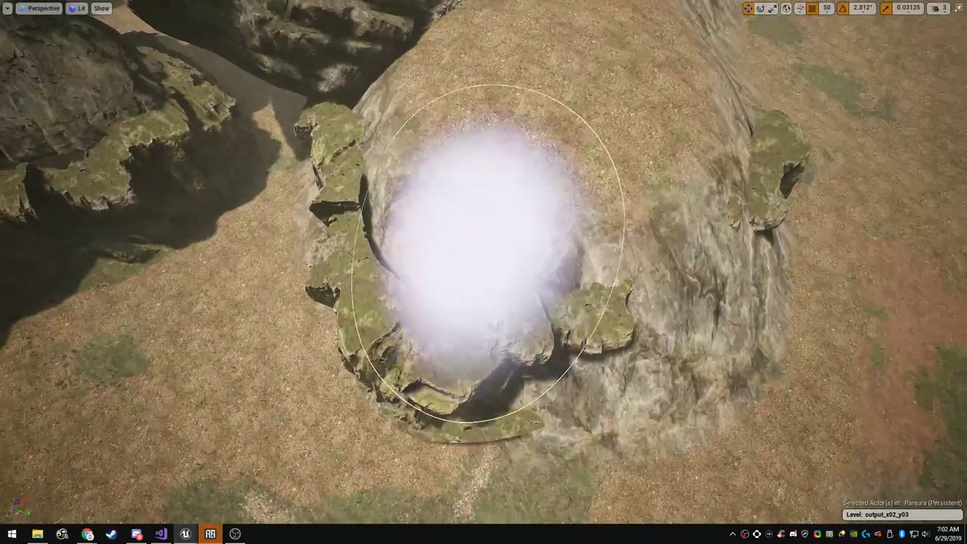
mouse_move(484, 251)
mouse_down()
mouse_move(467, 250)
mouse_move(526, 231)
mouse_move(431, 196)
mouse_move(418, 148)
mouse_move(425, 93)
mouse_up()
mouse_move(424, 93)
right_down()
mouse_move(364, 219)
mouse_move(366, 254)
right_up()
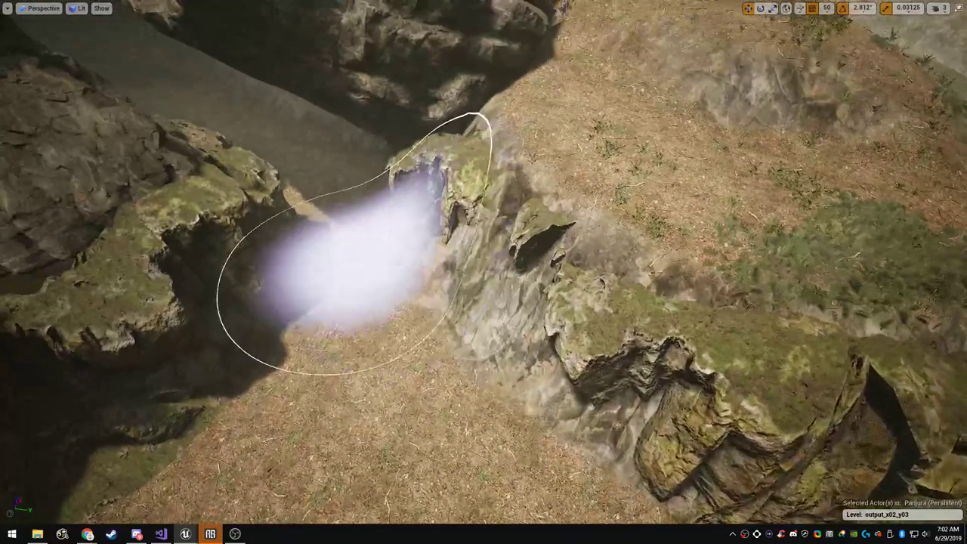
mouse_move(499, 442)
shift+mouse_down()
mouse_move(565, 411)
mouse_move(480, 344)
mouse_move(611, 394)
mouse_move(654, 443)
mouse_move(509, 350)
shift+mouse_up()
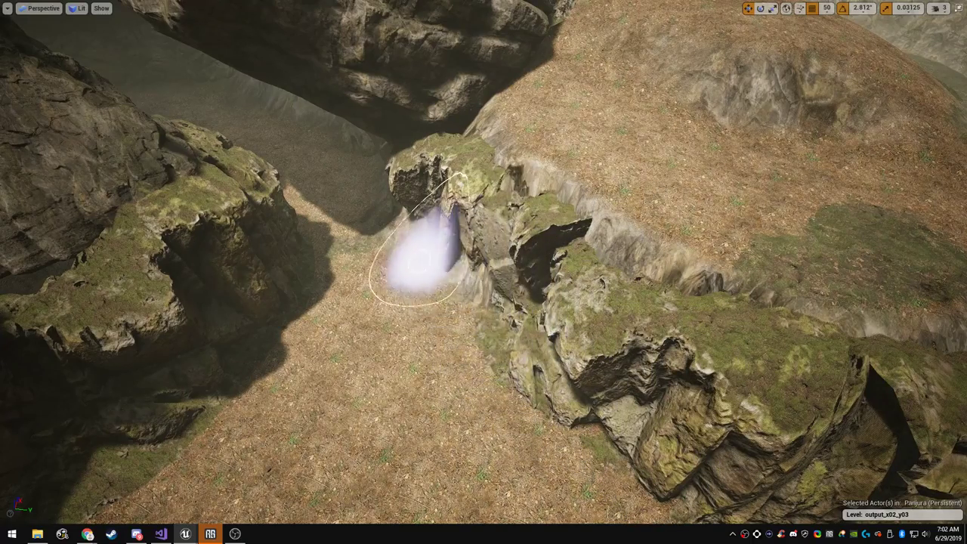
Flatten the terrain at the crest of the cave's mossy cliff with a Flatten brush of size 372
mouse_move(480, 311)
right_down()
mouse_move(452, 295)
mouse_move(400, 298)
mouse_move(378, 287)
right_up()
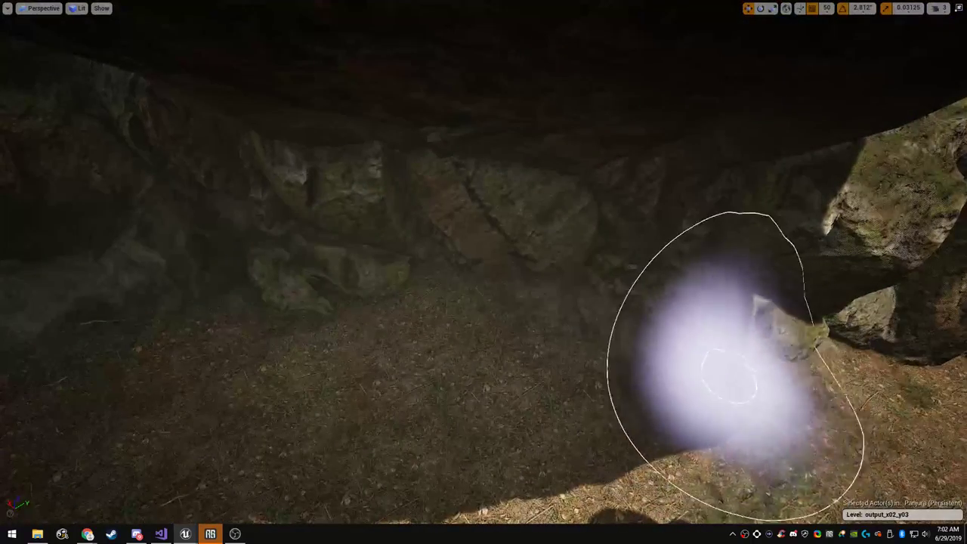
right_drag(241, 319, 729, 319)
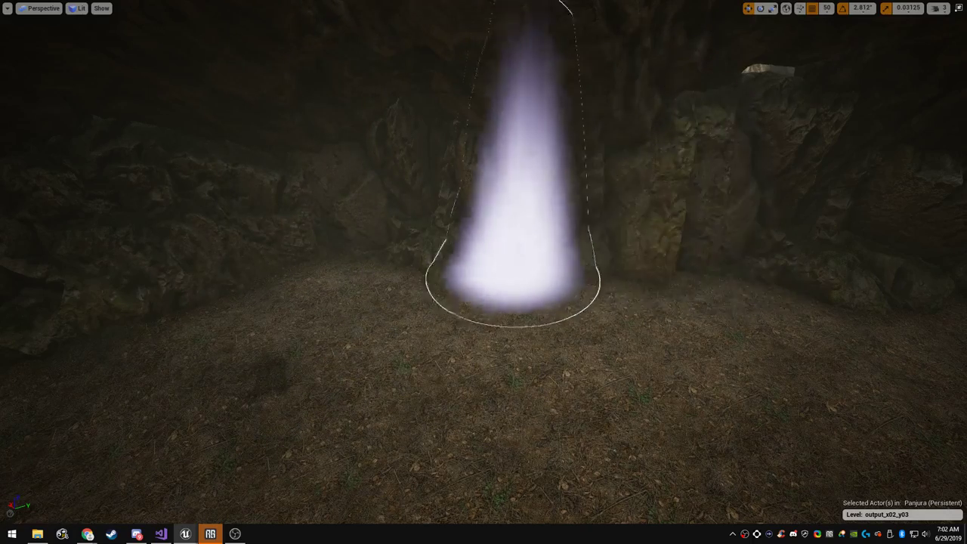
key(s)
right_drag(834, 274, 833, 246)
mouse_move(701, 256)
right_down()
mouse_move(726, 242)
mouse_move(711, 243)
mouse_move(692, 279)
mouse_move(701, 255)
right_up()
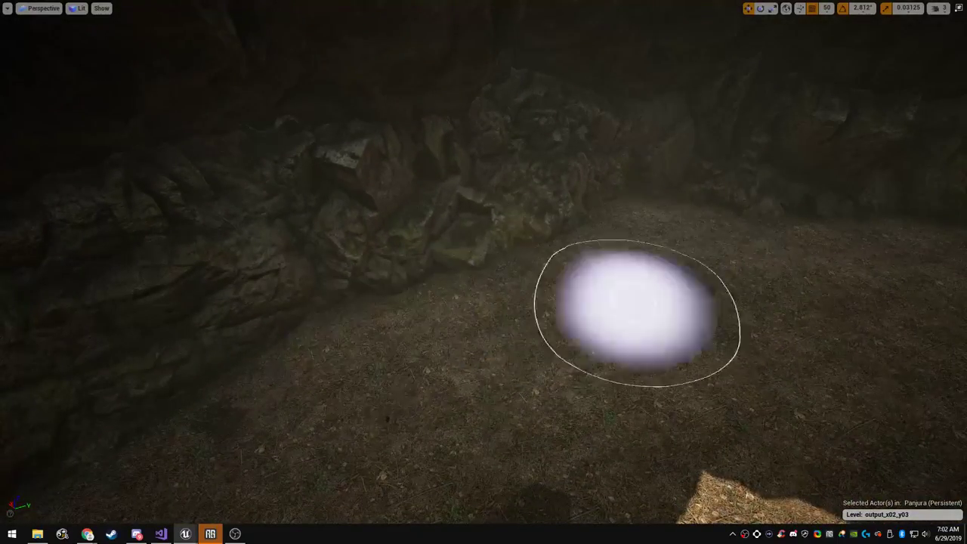
mouse_move(637, 311)
right_down()
mouse_move(771, 264)
mouse_move(922, 264)
mouse_move(899, 266)
mouse_move(952, 231)
mouse_move(854, 286)
mouse_move(763, 306)
mouse_move(635, 293)
mouse_move(608, 274)
mouse_move(615, 336)
mouse_move(497, 328)
right_up()
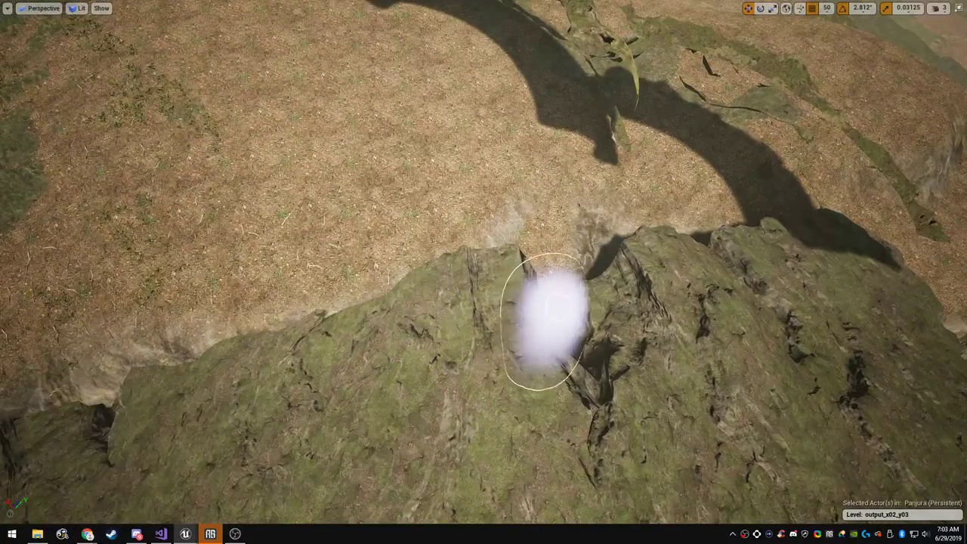
drag(556, 313, 576, 336)
mouse_move(575, 337)
right_down()
mouse_move(593, 318)
mouse_move(589, 257)
mouse_move(578, 246)
mouse_move(585, 230)
mouse_move(555, 230)
right_up()
right_drag(605, 370, 620, 371)
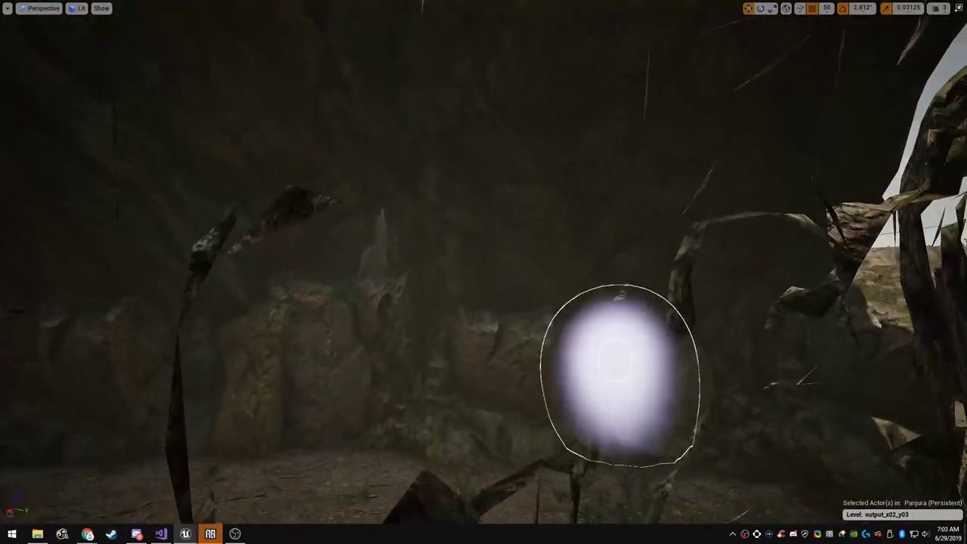
key(F11)
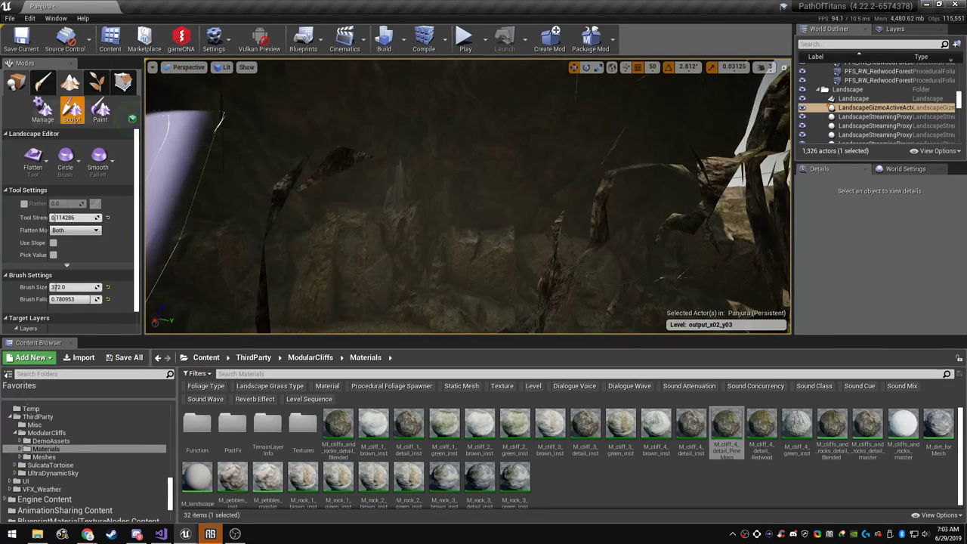
Return to object placement and examine the cave's roof rock, interior walls and openings for gaps
click(16, 82)
click(469, 155)
right_drag(468, 155, 457, 157)
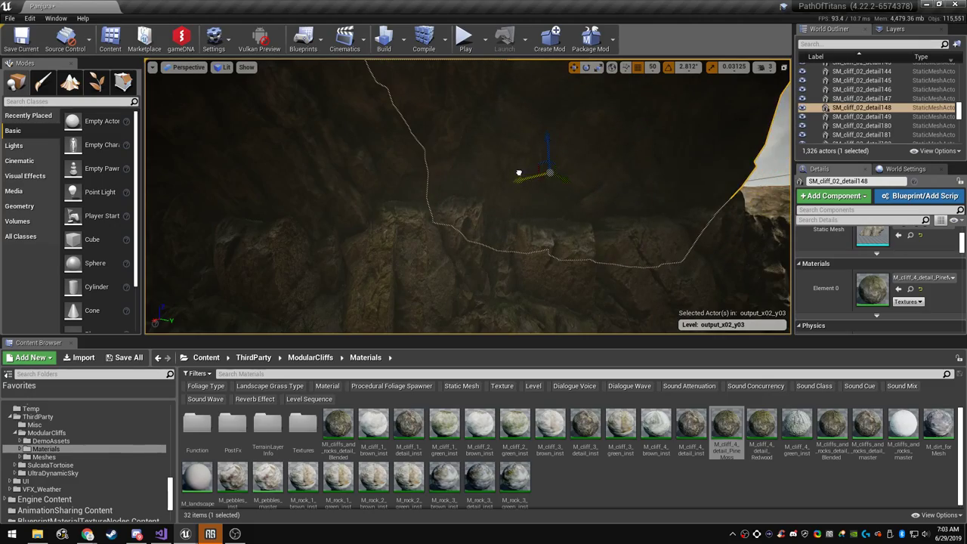
key(Escape)
right_drag(520, 173, 582, 249)
click(519, 173)
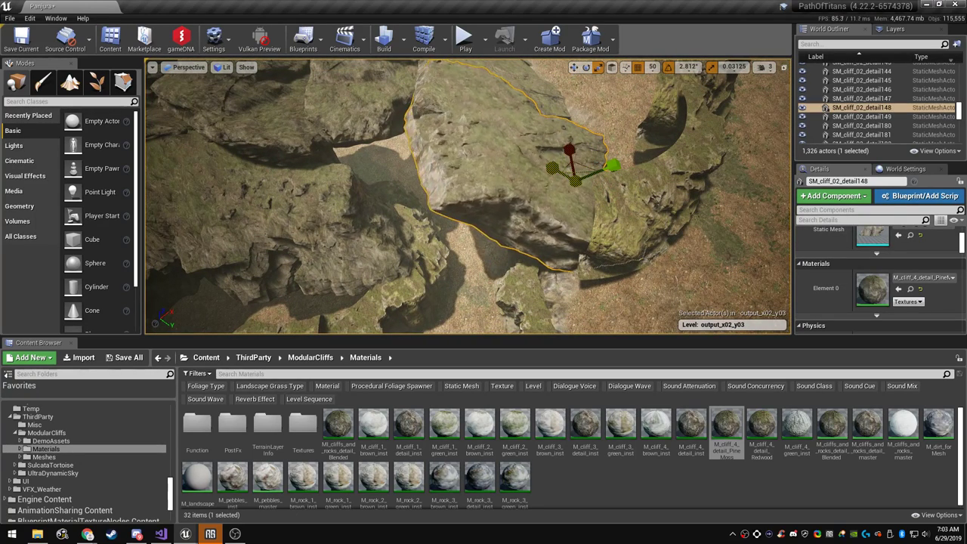
key(Escape)
right_drag(520, 173, 688, 80)
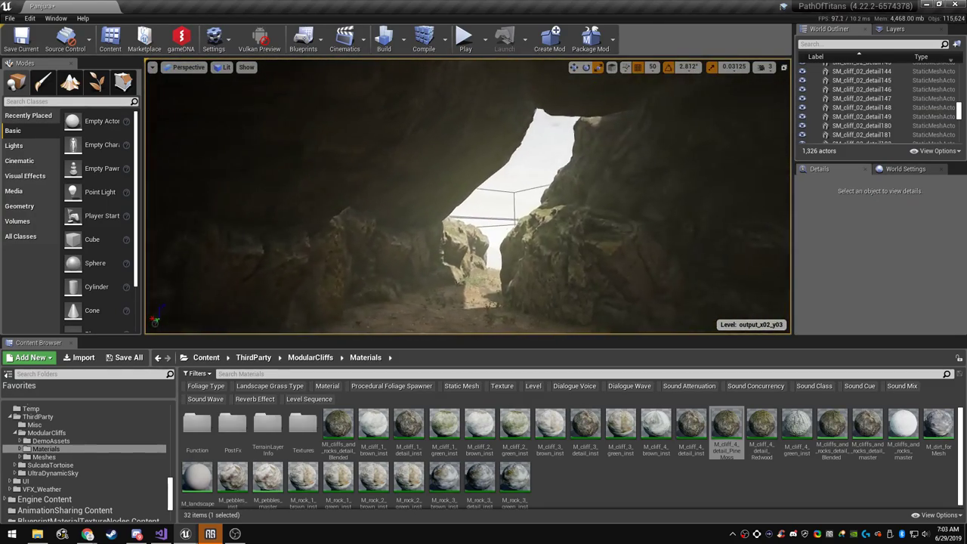
right_drag(469, 196, 536, 193)
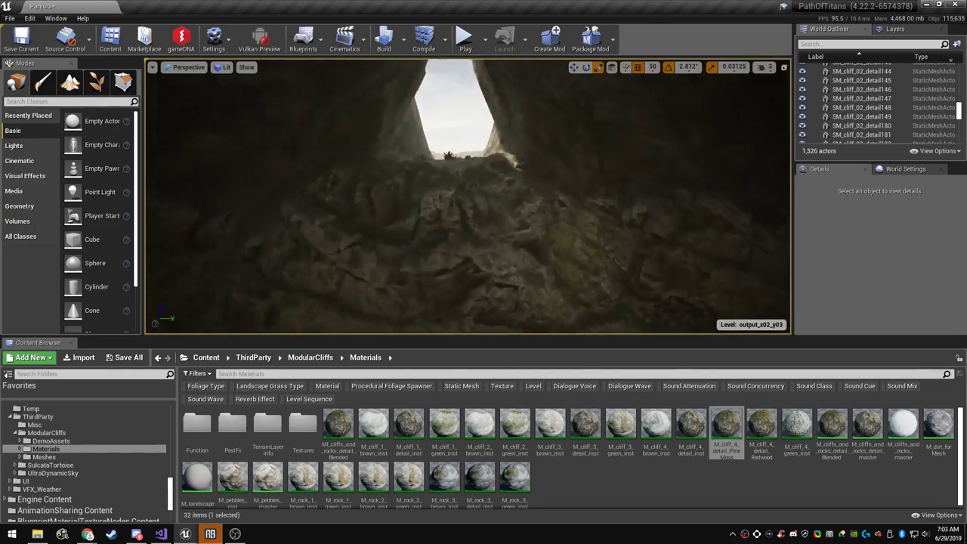
right_drag(468, 196, 495, 189)
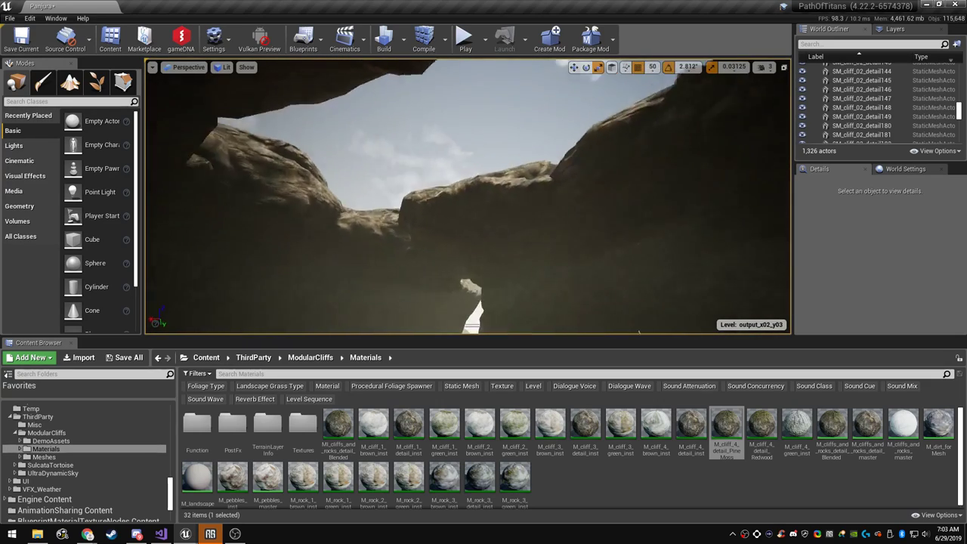
right_drag(469, 196, 378, 198)
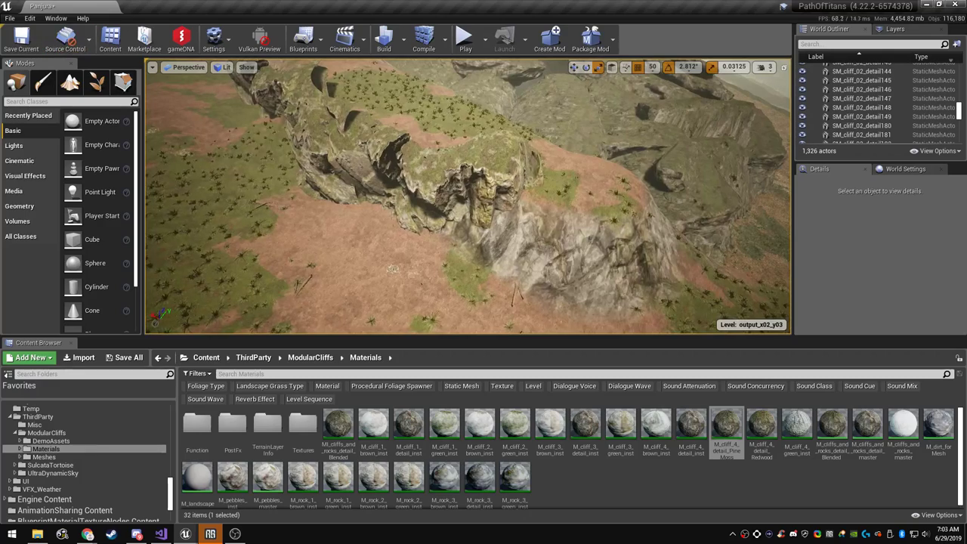
Place a copy of the curved slope cliff on the ridge's bare rock end and set the position snap to 1
click(458, 180)
right_drag(457, 180, 491, 215)
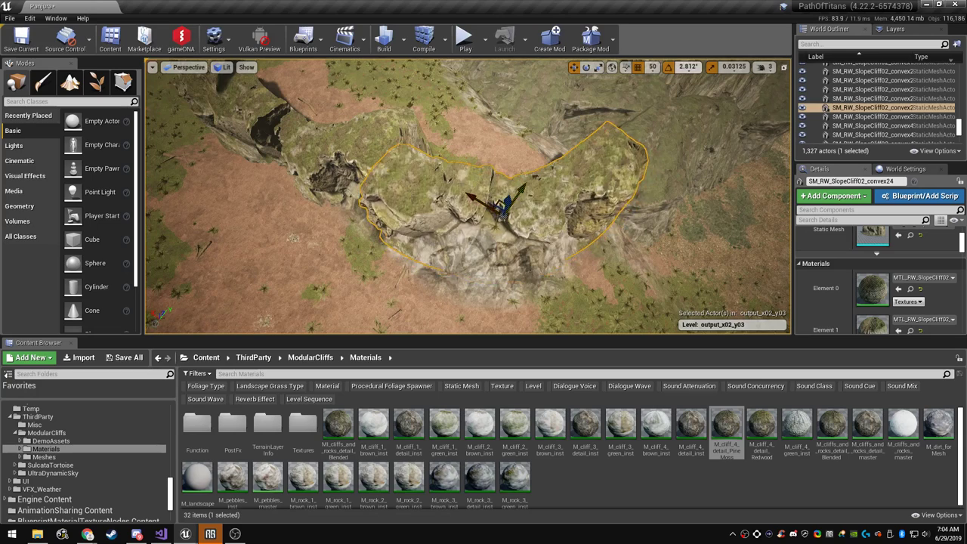
click(653, 67)
click(672, 90)
right_drag(671, 90, 673, 110)
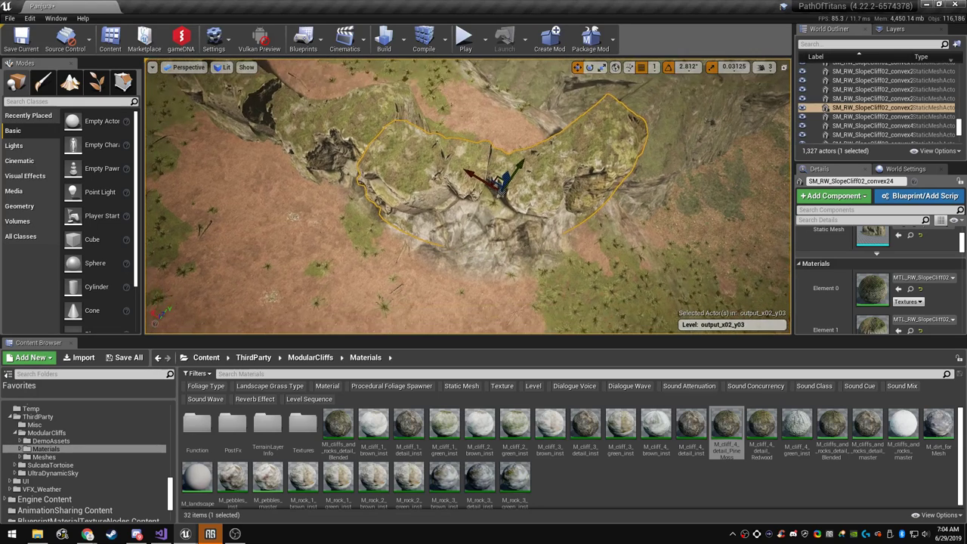
Nudge the curved slope-cliff copy along the ridge end and rotate it about 8.44°
drag(497, 183, 504, 184)
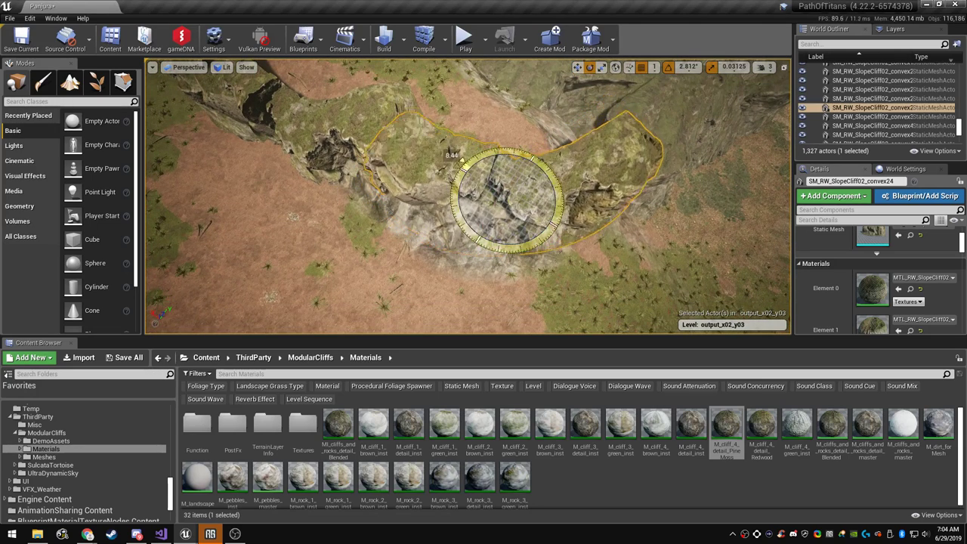
drag(463, 161, 466, 158)
key(Escape)
mouse_move(465, 158)
right_down()
mouse_move(502, 113)
mouse_move(491, 83)
mouse_move(517, 85)
mouse_move(529, 129)
mouse_move(463, 168)
right_up()
key(w)
key(s)
Duplicate the curved slope cliff onto the neighbouring stretch of the ridge
click(393, 238)
key(w)
right_drag(393, 238, 398, 297)
alt+drag(383, 157, 516, 220)
key(e)
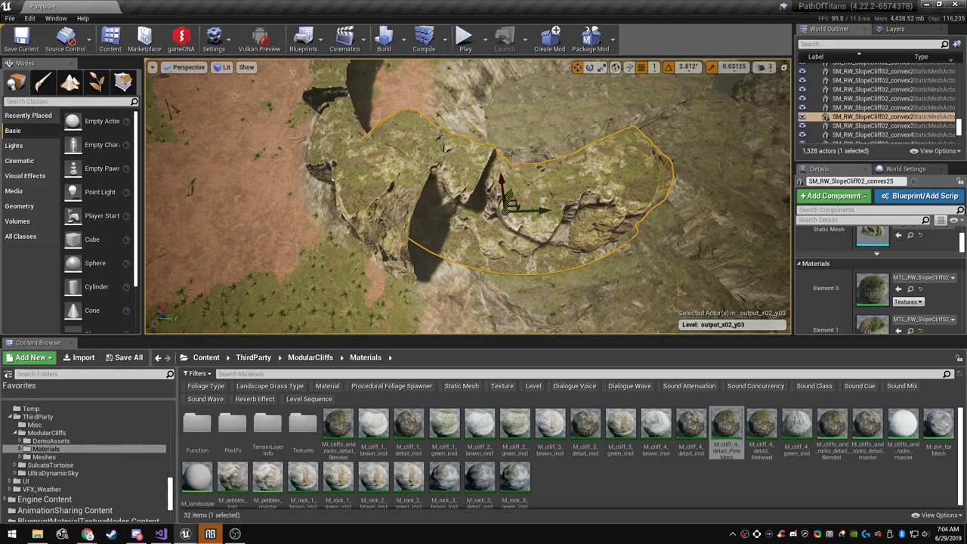
Rotate and reposition the duplicated slope cliff so it wraps around the ridge's corner
right_drag(514, 220, 474, 224)
key(r)
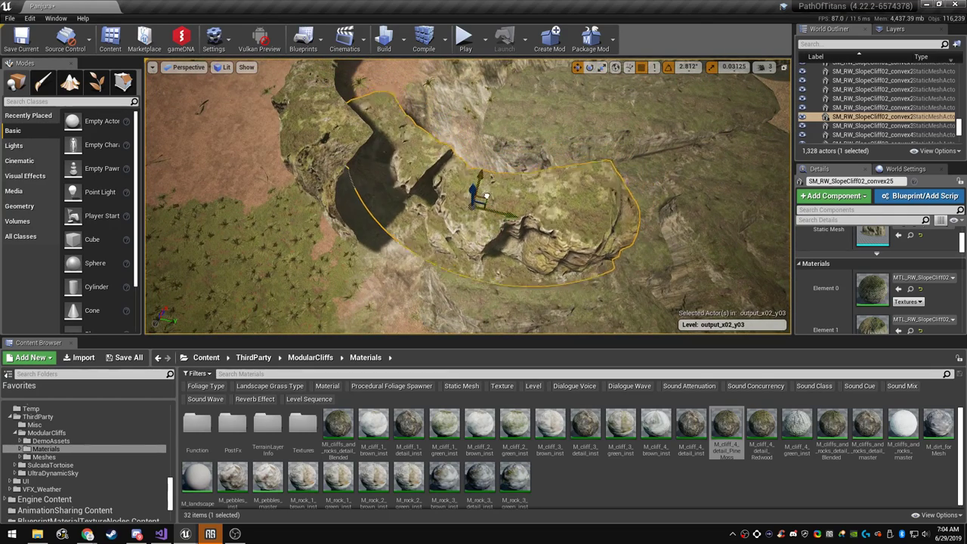
drag(489, 237, 491, 237)
right_drag(492, 237, 499, 229)
key(e)
drag(499, 229, 481, 232)
right_drag(480, 232, 484, 247)
key(w)
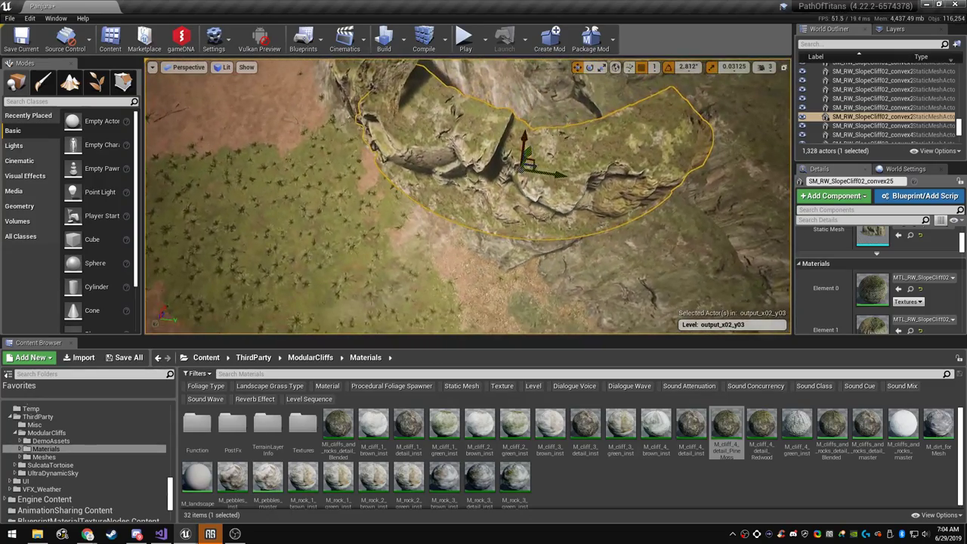
drag(527, 154, 533, 148)
right_drag(534, 147, 484, 130)
Raise the first slope-cliff piece slightly and rotate it about -2.81° around its vertical axis
click(461, 197)
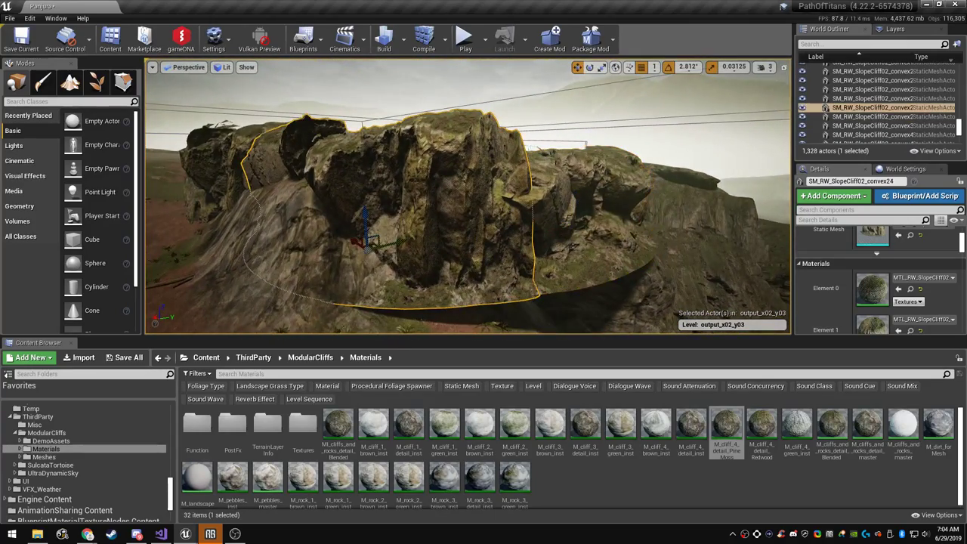
drag(365, 214, 365, 202)
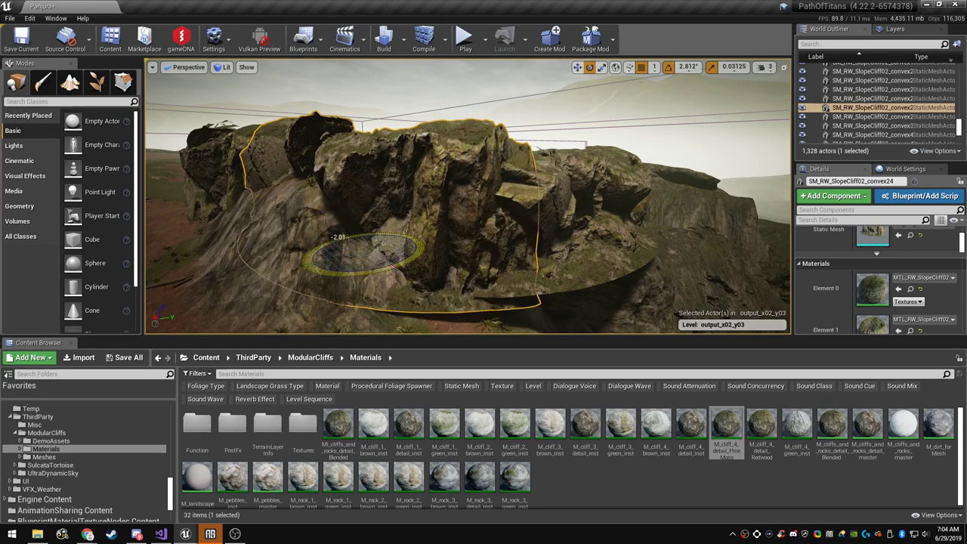
key(Escape)
mouse_move(469, 197)
right_down()
mouse_move(461, 227)
mouse_move(499, 223)
mouse_move(499, 203)
mouse_move(469, 215)
mouse_move(491, 219)
mouse_move(476, 201)
mouse_move(457, 198)
mouse_move(465, 208)
mouse_move(479, 189)
mouse_move(446, 208)
mouse_move(461, 200)
right_up()
Delete the duplicated slope cliff from the ridge's corner
click(461, 162)
right_drag(461, 163, 472, 207)
key(Delete)
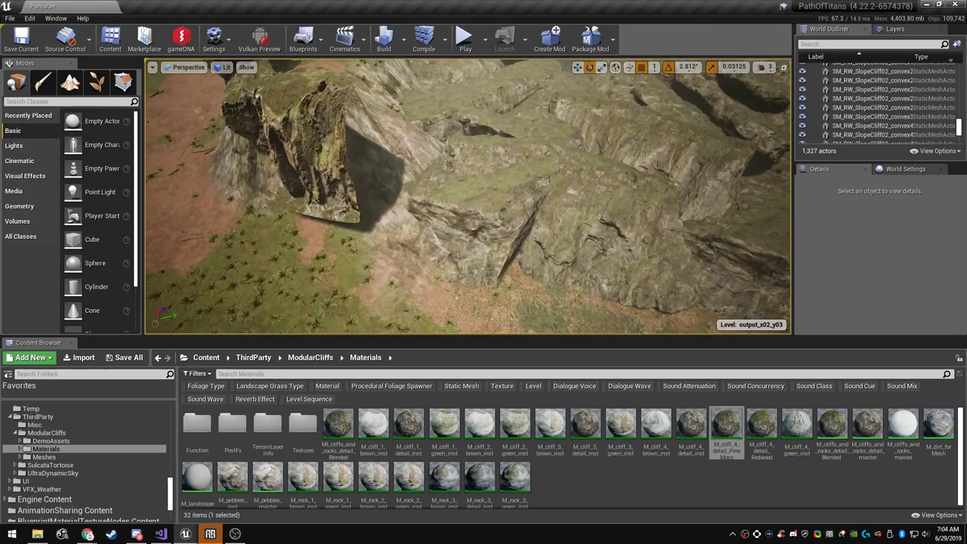
Duplicate the large SM_cliff_02_detail rock and move the copy to the exposed slope beside the curved slope cliff
click(472, 208)
key(w)
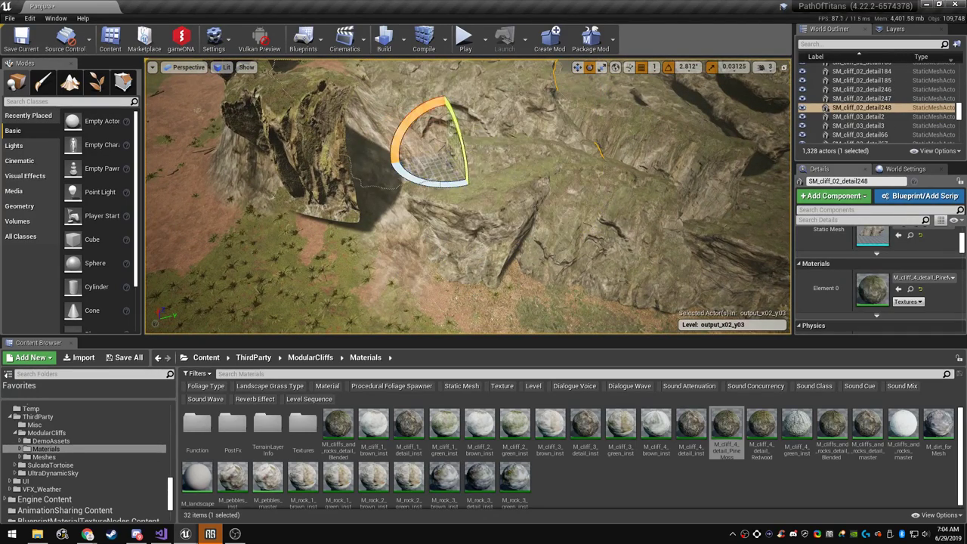
drag(446, 117, 447, 102)
right_drag(448, 102, 446, 204)
key(r)
alt+drag(452, 204, 502, 325)
key(w)
right_drag(502, 325, 498, 401)
key(w)
mouse_move(502, 276)
right_down()
mouse_move(501, 321)
mouse_move(495, 279)
right_up()
Scale the copied detail rock down to fit the exposed slope beside the curved cliff
key(r)
drag(482, 195, 483, 216)
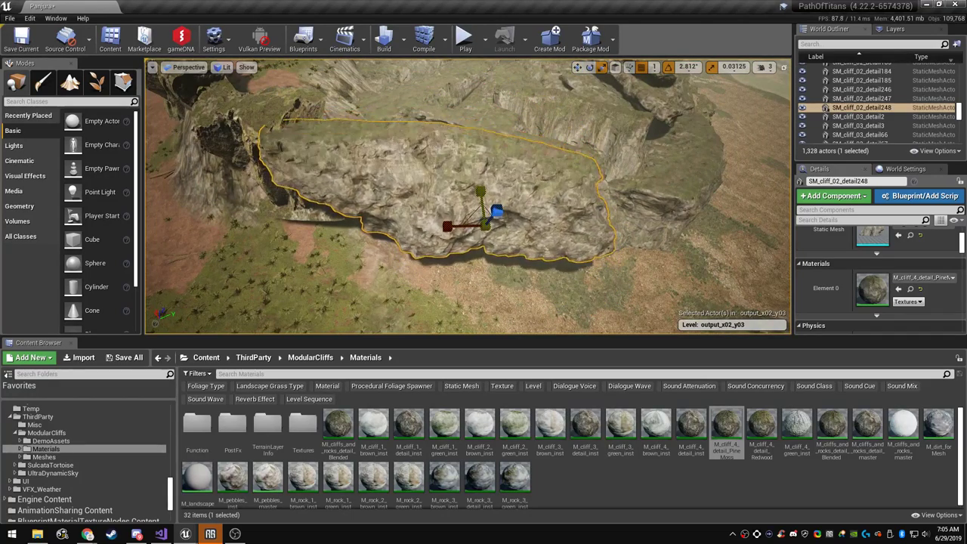
key(e)
right_drag(484, 219, 499, 246)
key(w)
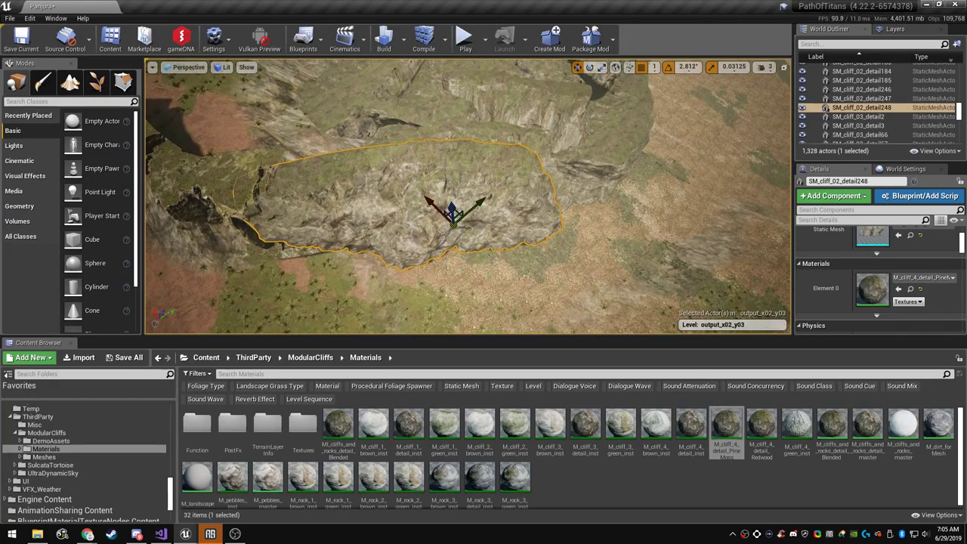
key(r)
drag(456, 222, 455, 236)
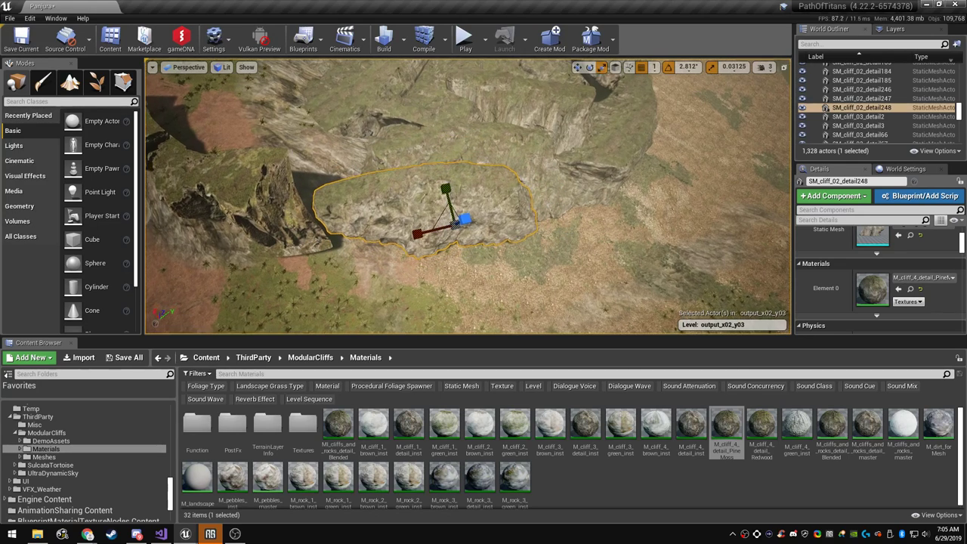
drag(444, 190, 445, 194)
Move the scaled-down detail rock closer against the curved slope cliff and rotate it to follow the exposed slope
key(w)
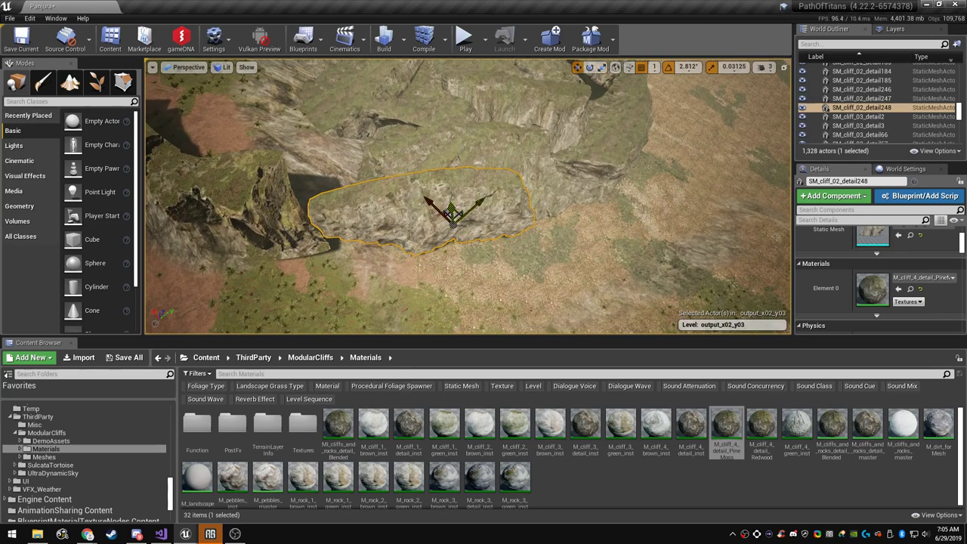
drag(437, 214, 399, 203)
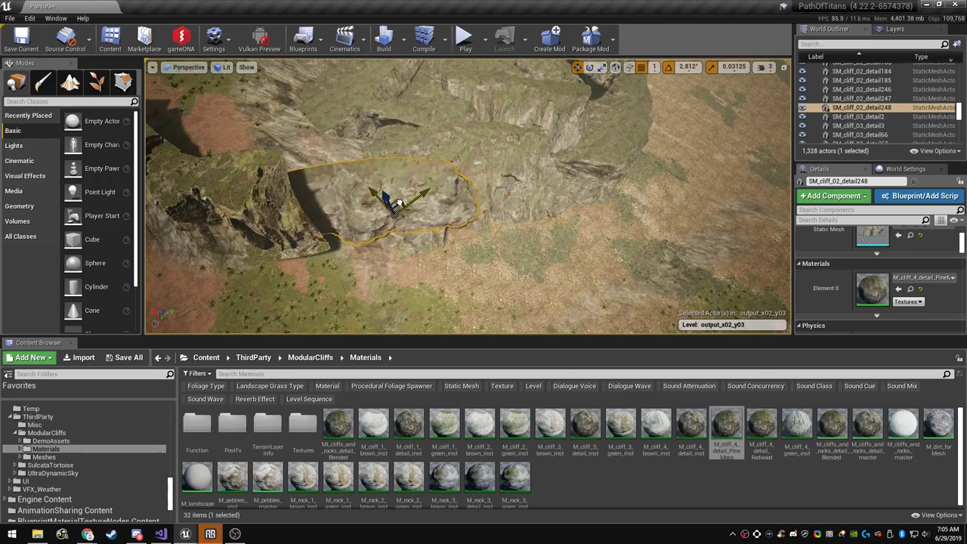
right_drag(390, 205, 346, 121)
key(e)
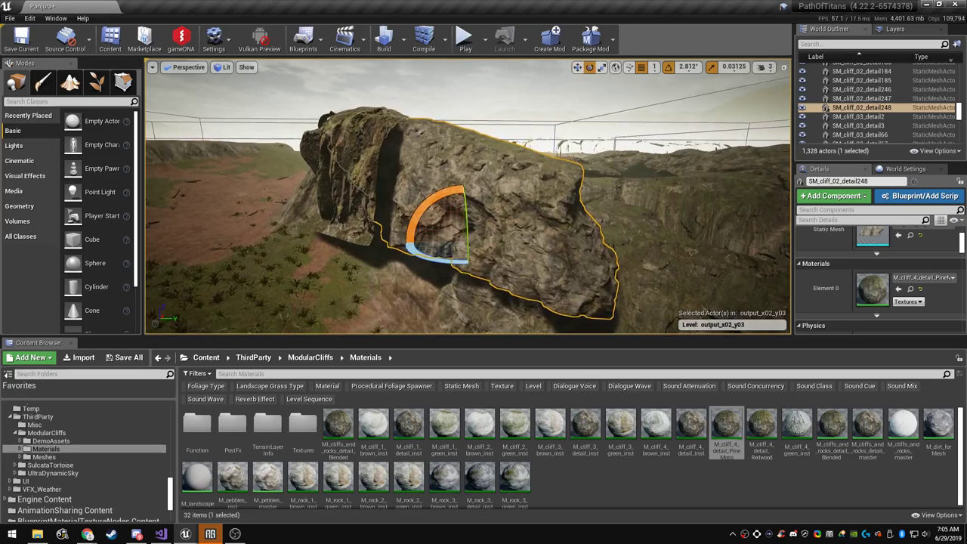
drag(466, 263, 467, 272)
Shift the rotated detail rock back into the slope so it overlaps the curved cliff, and deselect it
key(w)
right_drag(466, 272, 476, 317)
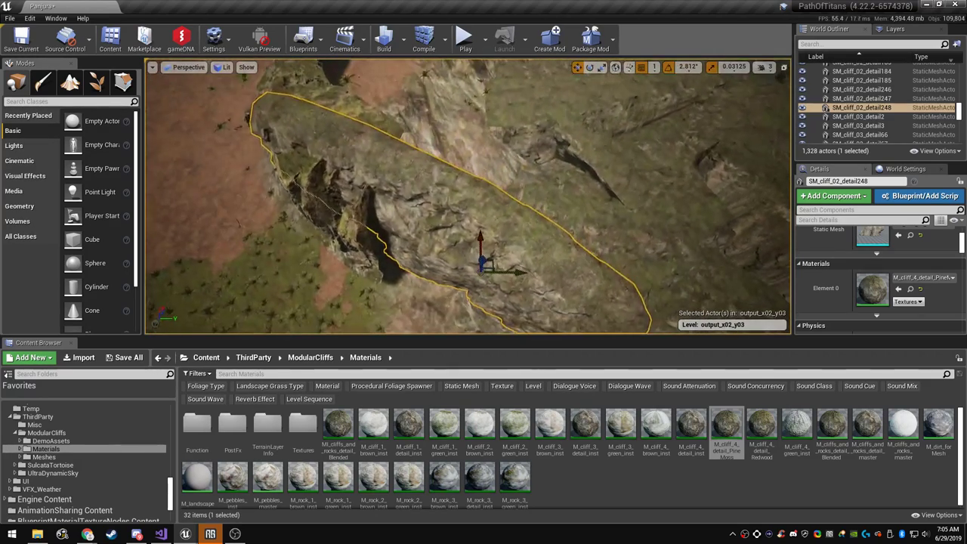
drag(489, 263, 464, 264)
right_drag(464, 265, 363, 273)
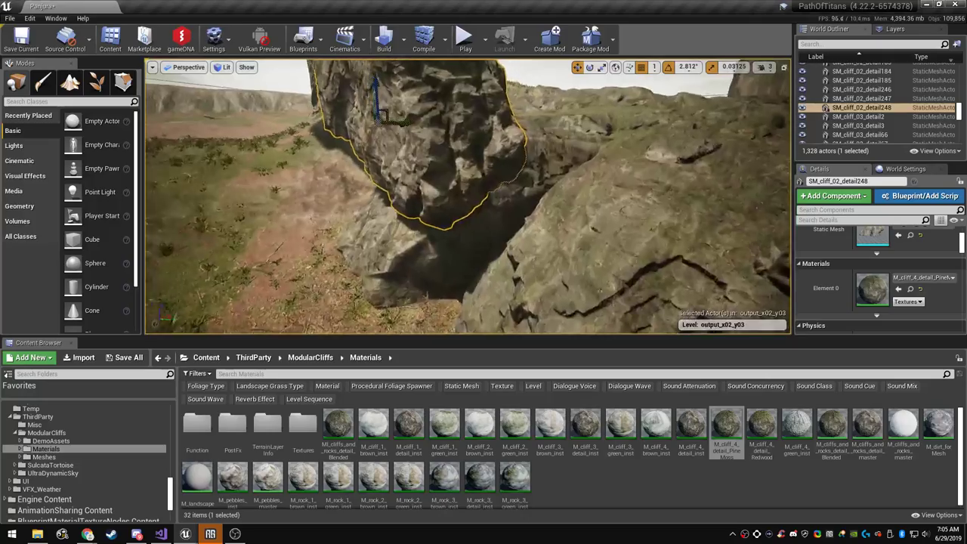
right_drag(438, 261, 522, 254)
key(Escape)
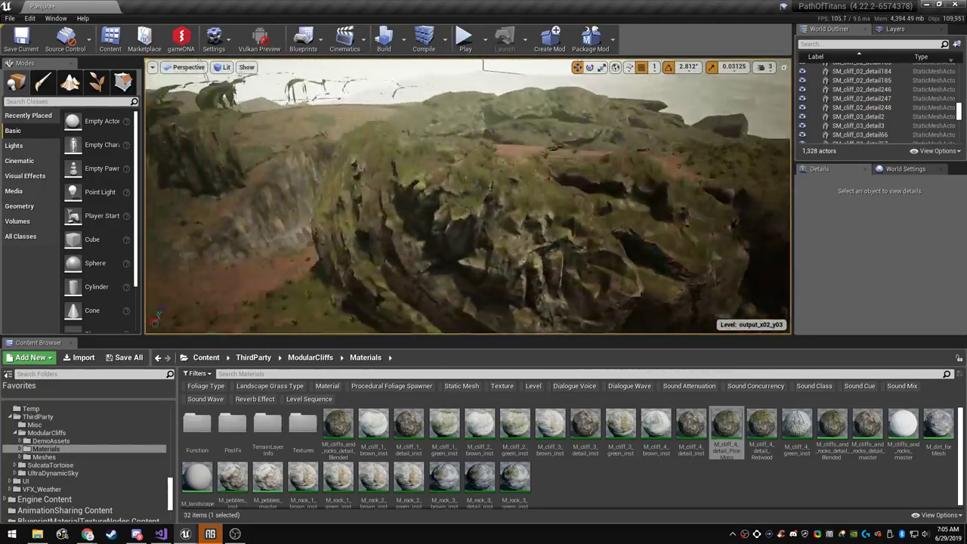
Flatten the landscape ridge outward from its top over the gaps beside the cave rocks
right_drag(484, 241, 473, 249)
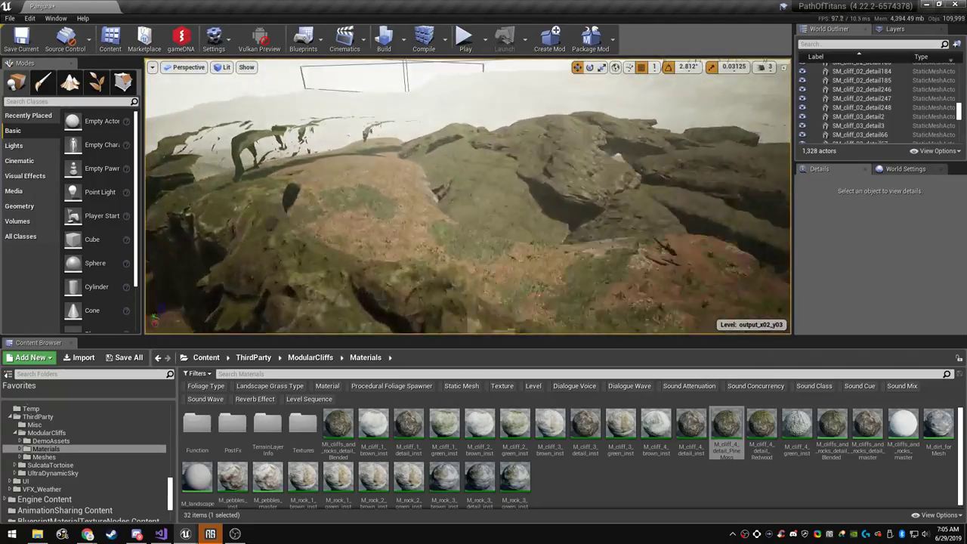
right_drag(473, 250, 522, 254)
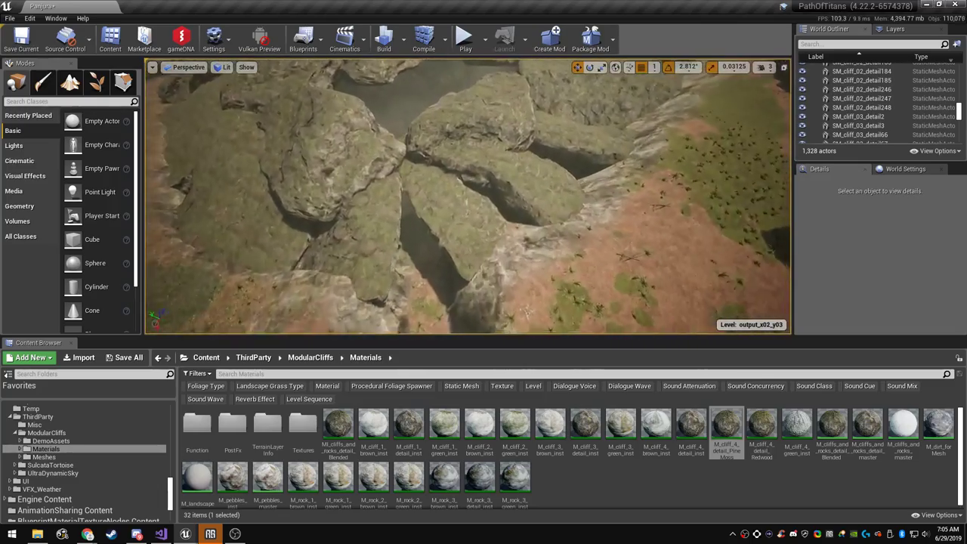
mouse_move(469, 197)
right_down()
mouse_move(463, 206)
mouse_move(453, 185)
mouse_move(464, 185)
right_up()
key(F11)
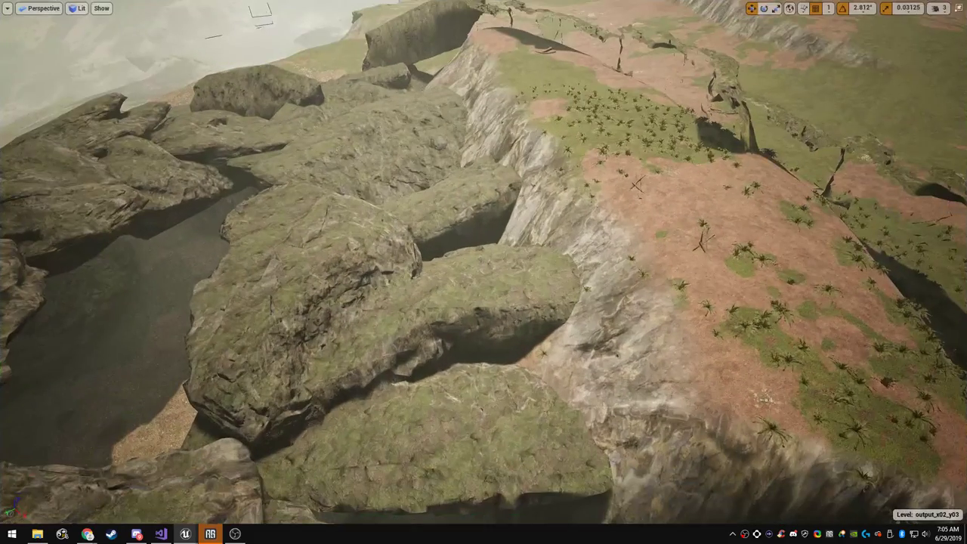
key(F11)
click(70, 83)
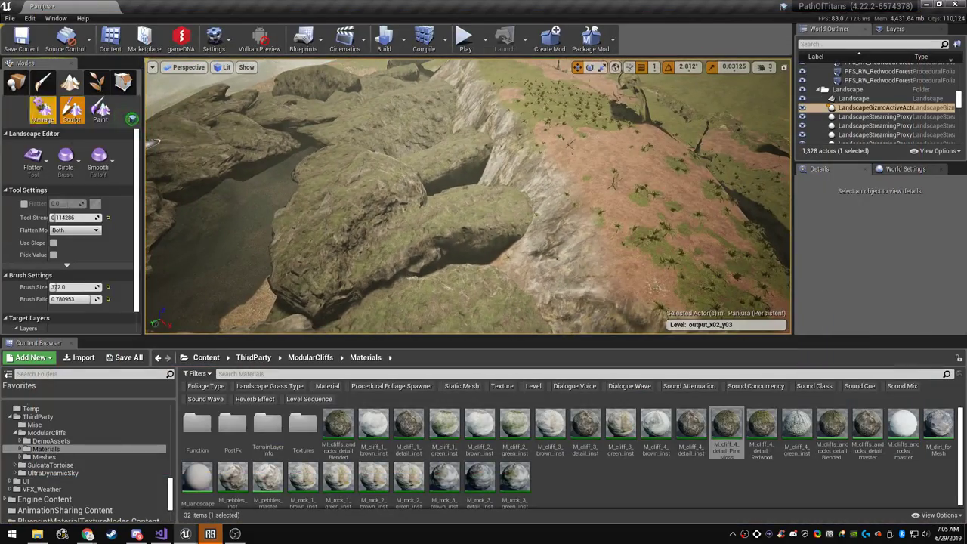
key(F11)
key(F11)
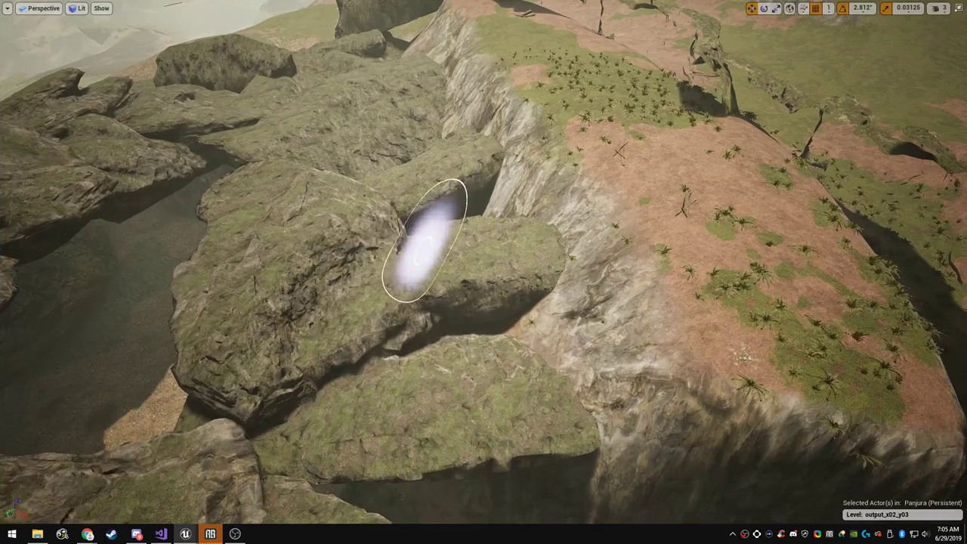
mouse_move(648, 283)
mouse_down()
mouse_move(569, 281)
mouse_move(529, 230)
mouse_up()
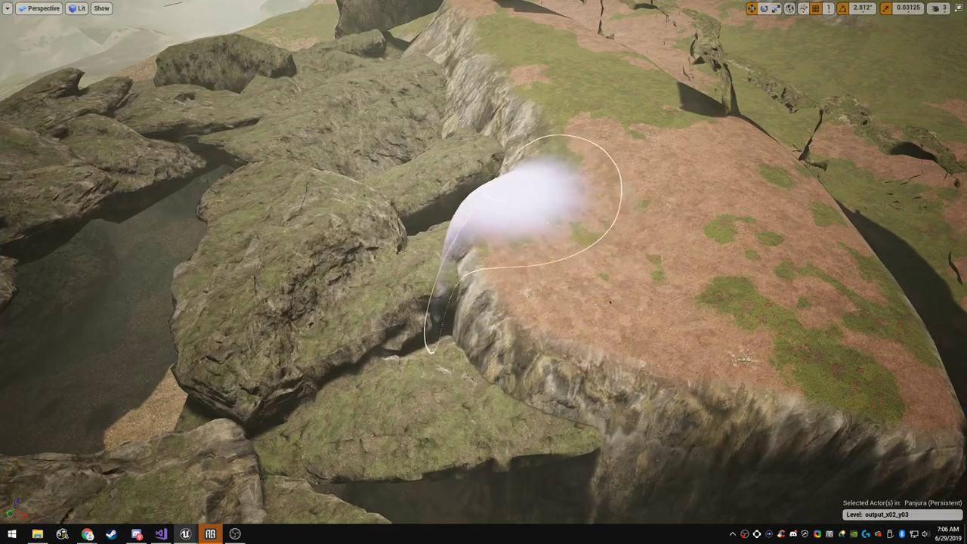
Flatten the ridge edge along the back of the cave rocks to extend its upper surface over them
mouse_move(490, 120)
right_down()
mouse_move(378, 143)
mouse_move(363, 189)
mouse_move(287, 182)
mouse_move(257, 166)
mouse_move(253, 234)
right_up()
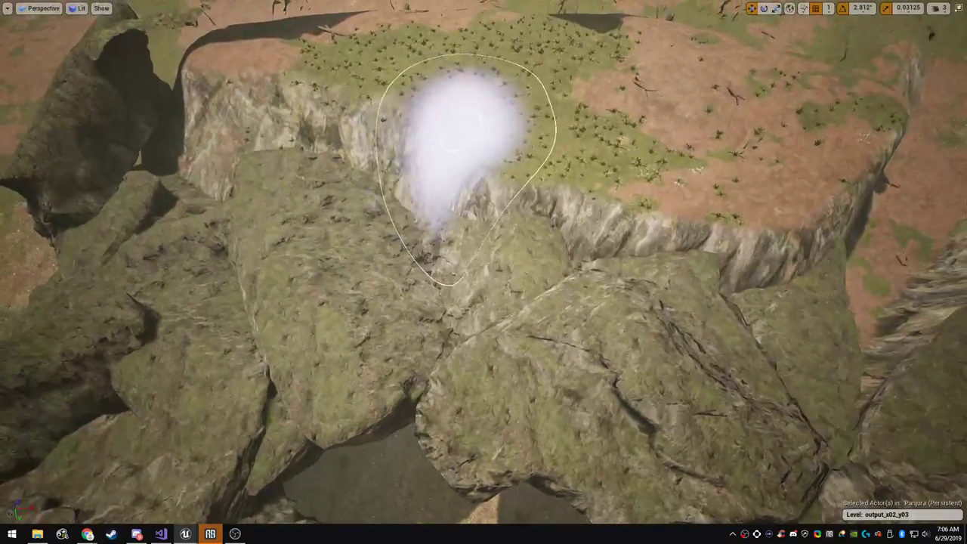
drag(467, 139, 405, 148)
mouse_move(325, 130)
mouse_down()
mouse_move(267, 134)
mouse_move(209, 166)
mouse_move(202, 154)
mouse_up()
mouse_move(201, 155)
right_down()
mouse_move(129, 125)
mouse_move(174, 151)
mouse_move(204, 143)
mouse_move(182, 166)
mouse_move(174, 204)
mouse_move(202, 154)
right_up()
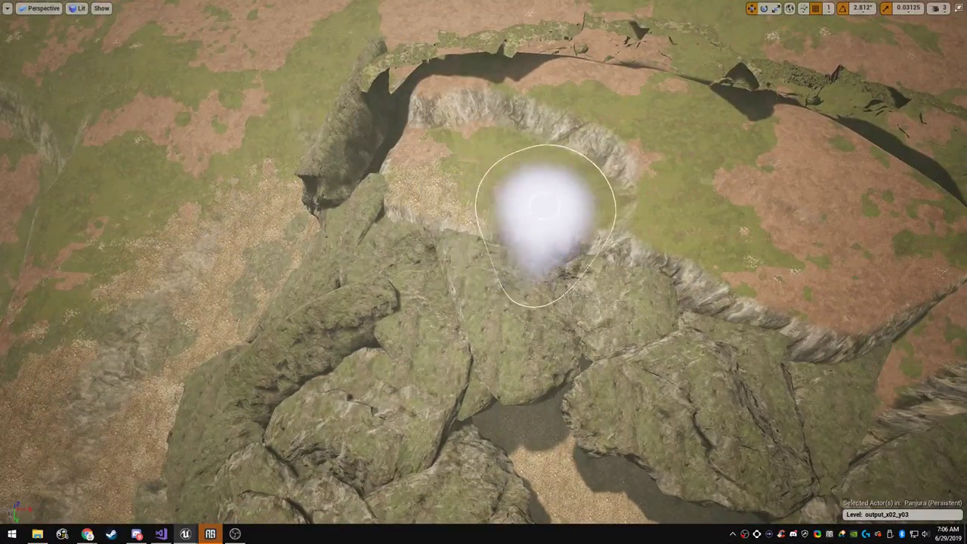
mouse_move(546, 206)
mouse_down()
mouse_move(665, 221)
mouse_move(812, 277)
mouse_up()
Raise the landscape on the ridge above the cave rocks with the Sculpt tool, using a brush size of 922
mouse_move(811, 276)
right_down()
mouse_move(811, 235)
mouse_move(789, 178)
mouse_move(733, 219)
mouse_move(724, 325)
right_up()
key(F11)
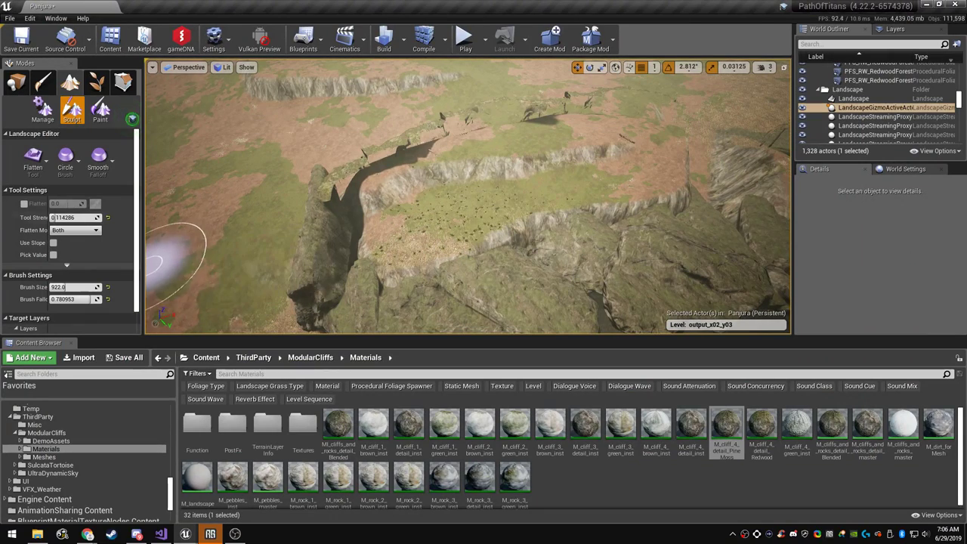
click(32, 161)
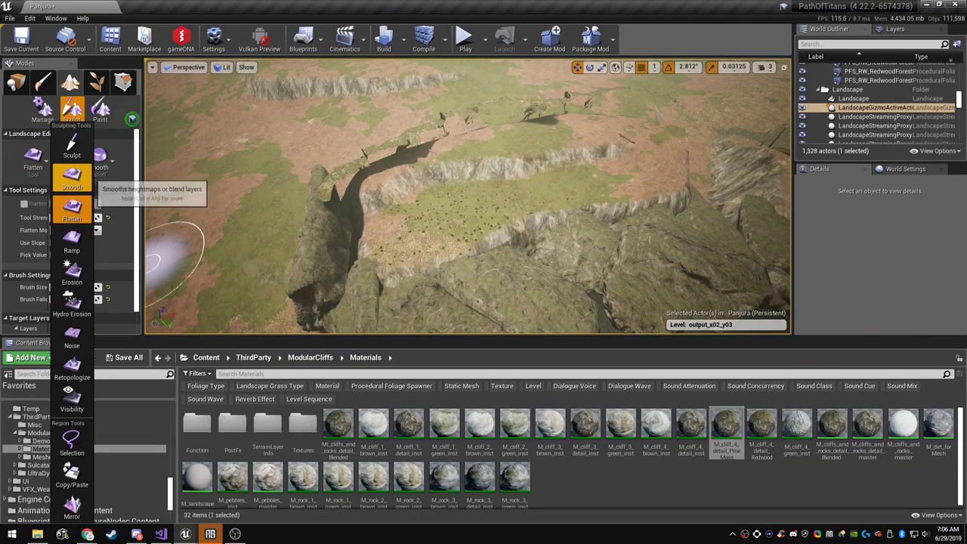
click(72, 145)
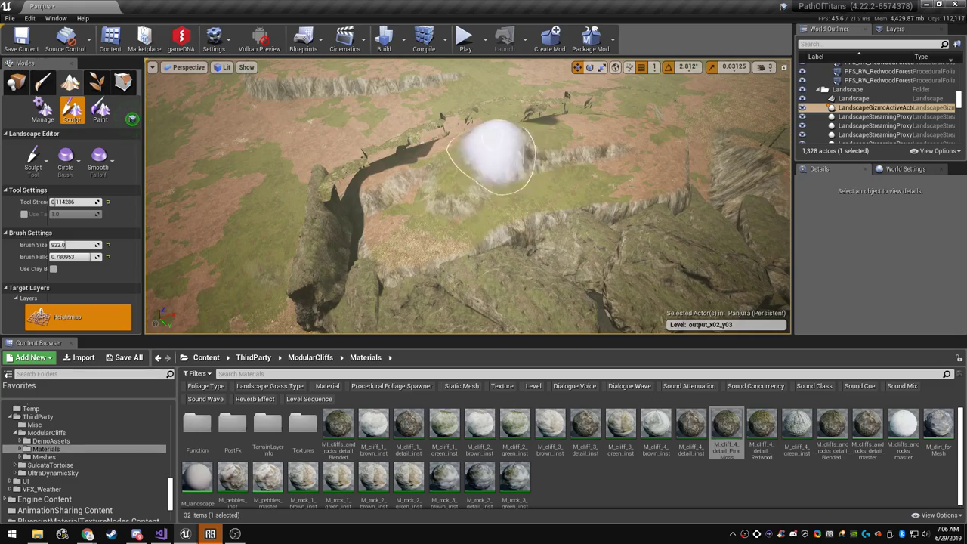
key(w)
mouse_move(511, 142)
right_down()
mouse_move(508, 91)
mouse_move(507, 117)
right_up()
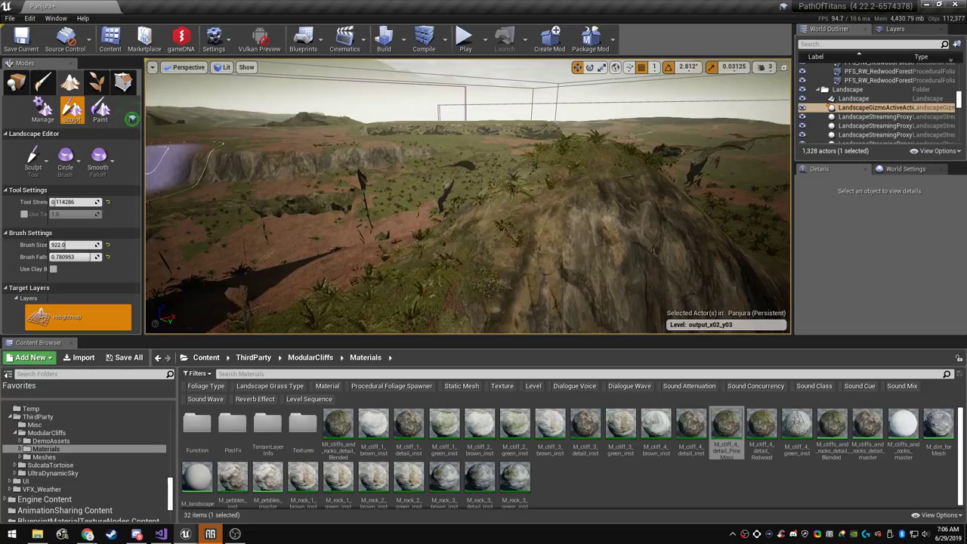
Level the raised mound on the ridge with the Flatten tool
click(35, 163)
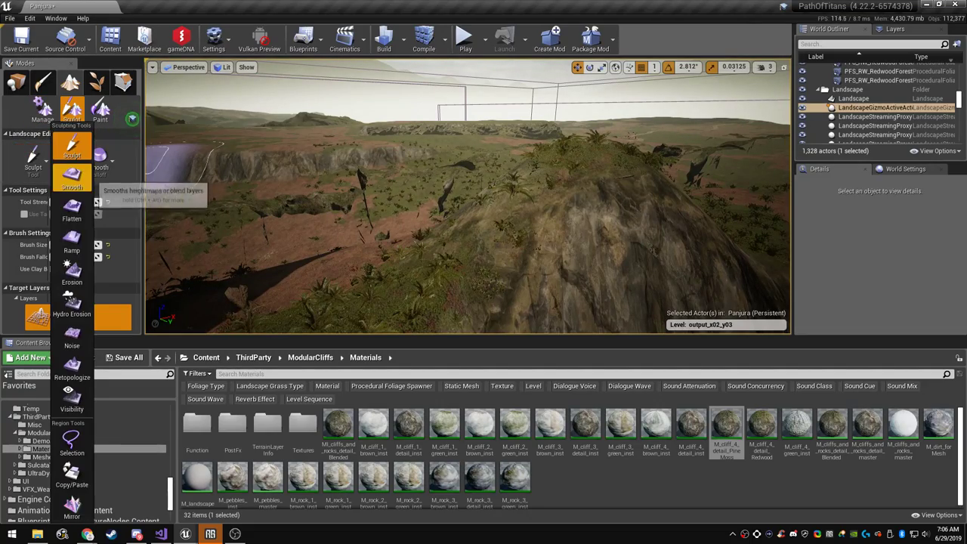
click(73, 210)
key(F11)
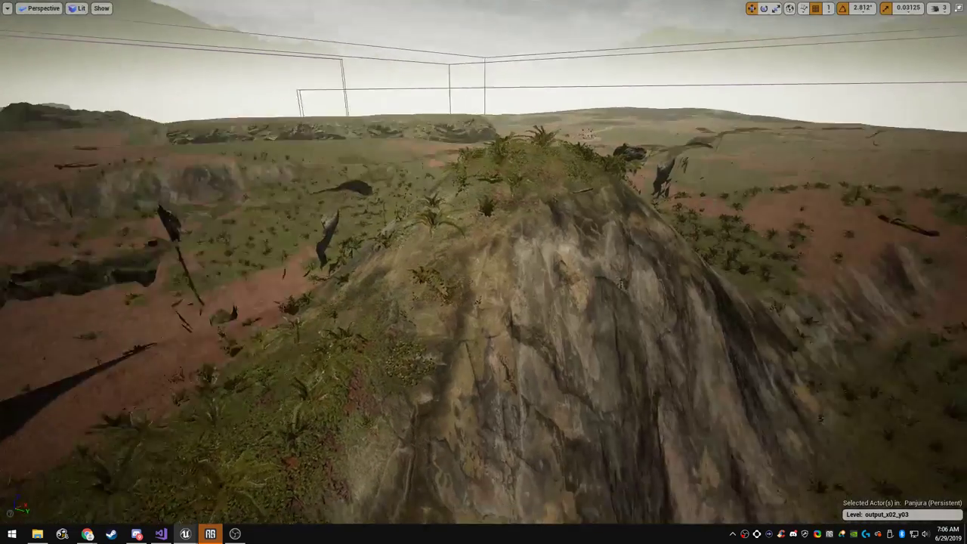
mouse_move(519, 254)
right_down()
mouse_move(484, 254)
mouse_move(518, 254)
right_up()
mouse_move(518, 253)
mouse_down()
mouse_move(454, 254)
mouse_move(501, 352)
mouse_up()
mouse_move(502, 352)
right_down()
mouse_move(575, 393)
mouse_move(559, 344)
right_up()
mouse_move(559, 344)
mouse_down()
mouse_move(319, 270)
mouse_move(276, 240)
mouse_move(98, 197)
mouse_move(145, 203)
mouse_up()
Flatten the ridge top out to the edge above the outer slope-cliff meshes
mouse_move(144, 204)
right_down()
mouse_move(128, 152)
mouse_move(173, 106)
mouse_move(181, 117)
mouse_move(220, 98)
mouse_move(322, 147)
mouse_move(172, 218)
right_up()
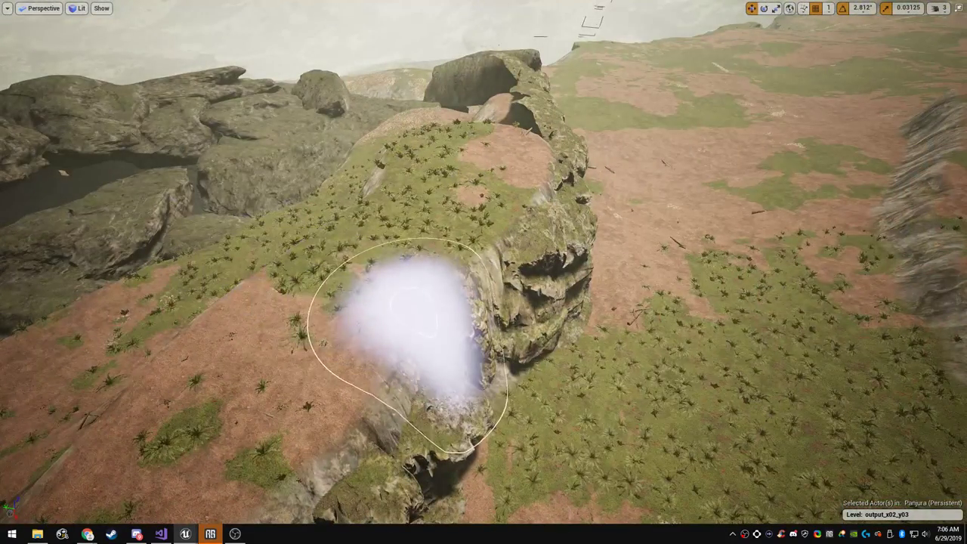
mouse_move(418, 329)
mouse_down()
mouse_move(393, 344)
mouse_move(350, 343)
mouse_move(511, 192)
mouse_move(328, 322)
mouse_move(270, 403)
mouse_up()
mouse_move(270, 404)
right_down()
mouse_move(204, 442)
mouse_move(198, 408)
right_up()
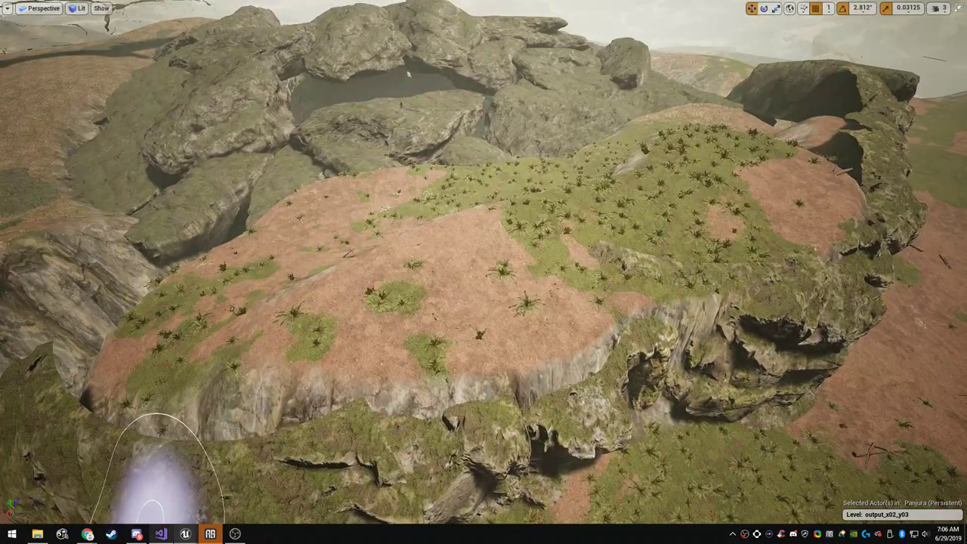
Flatten the ridge's end beside the cave rocks and fill the stepped hollow in its top
mouse_move(137, 534)
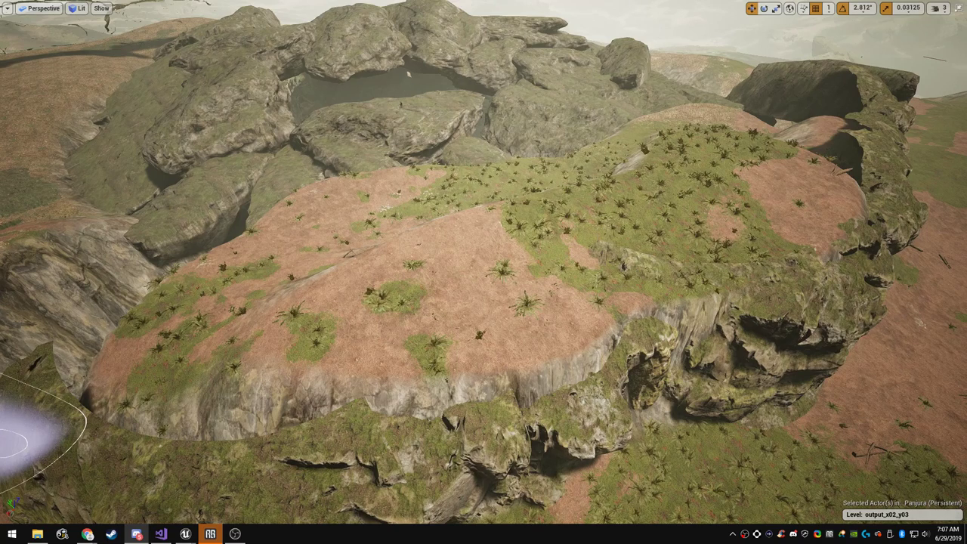
mouse_move(225, 268)
right_down()
mouse_move(195, 246)
mouse_move(295, 253)
mouse_move(264, 287)
mouse_move(264, 325)
right_up()
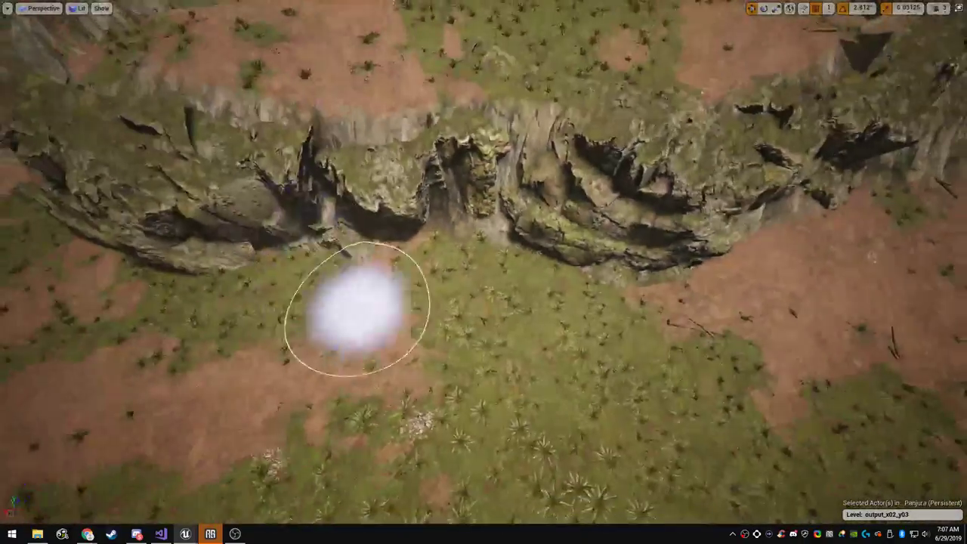
mouse_move(329, 200)
right_down()
mouse_move(328, 163)
mouse_move(302, 140)
mouse_move(325, 144)
mouse_move(325, 246)
right_up()
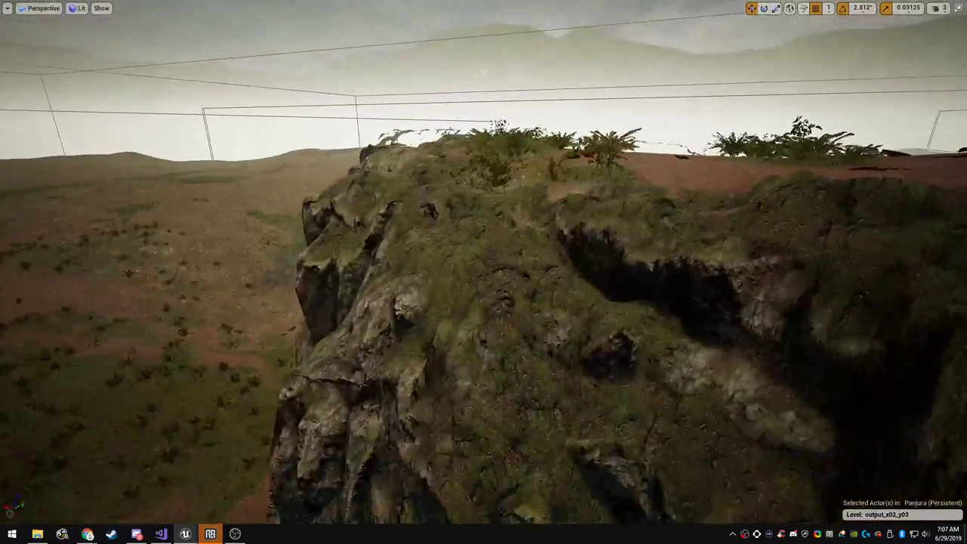
mouse_move(483, 272)
right_down()
mouse_move(446, 264)
mouse_move(431, 280)
mouse_move(453, 370)
mouse_move(446, 382)
right_up()
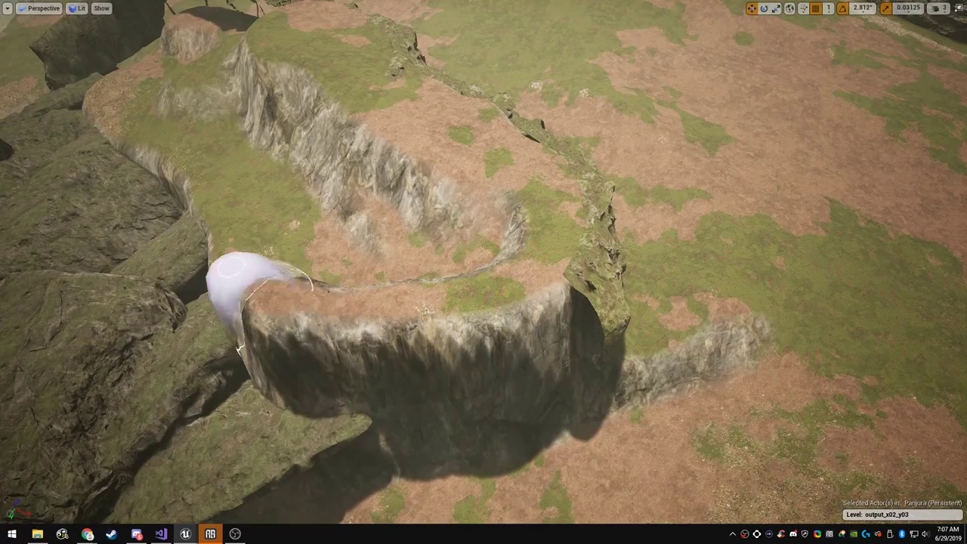
drag(241, 276, 302, 300)
mouse_move(302, 301)
right_down()
mouse_move(279, 204)
mouse_move(294, 178)
mouse_move(309, 174)
mouse_move(303, 265)
mouse_move(313, 291)
mouse_move(335, 289)
right_up()
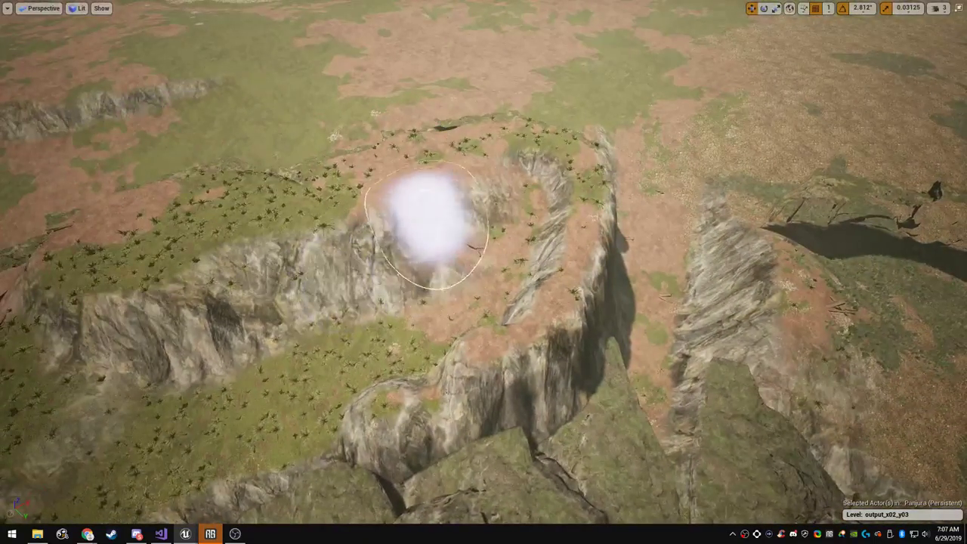
drag(429, 221, 471, 185)
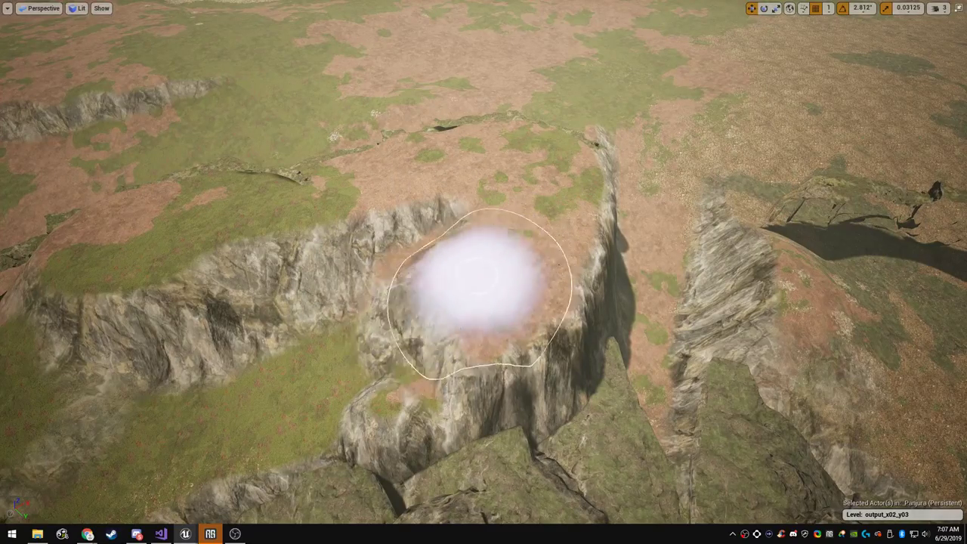
drag(384, 312, 397, 275)
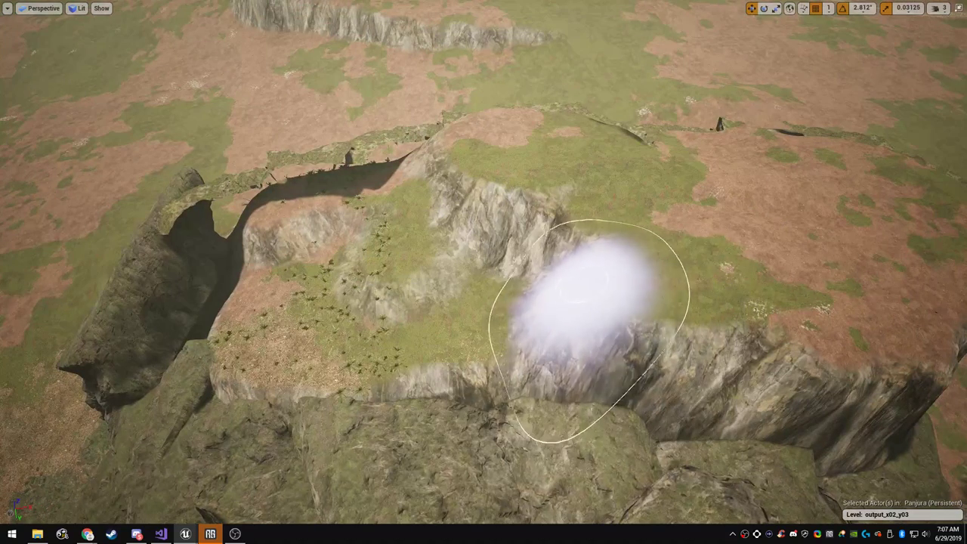
Extend the flattened ridge top across the lower terraces toward the overhanging cliff mesh at its far end
drag(584, 285, 407, 286)
drag(319, 291, 248, 287)
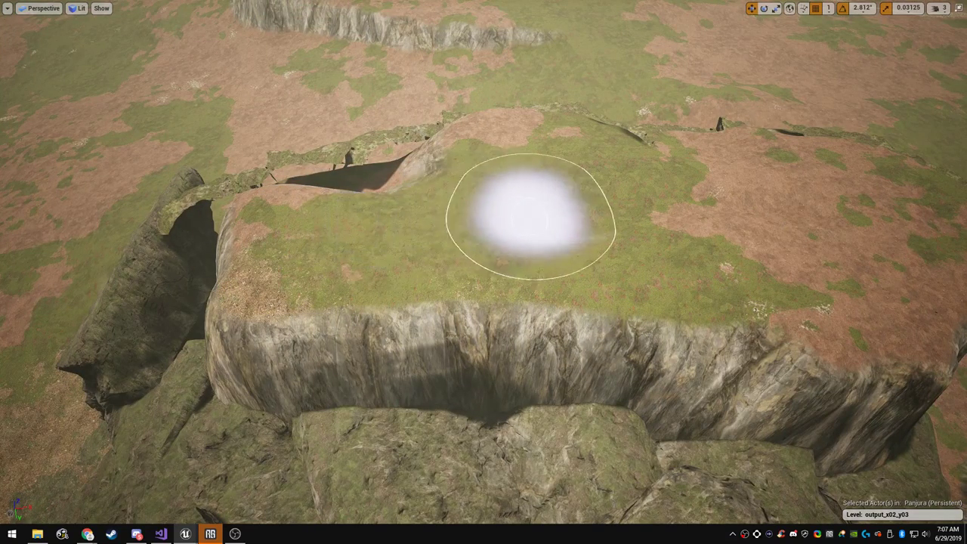
mouse_move(585, 213)
right_down()
mouse_move(793, 207)
mouse_move(892, 192)
mouse_move(903, 215)
right_up()
mouse_move(302, 185)
mouse_down()
mouse_move(260, 195)
mouse_move(441, 170)
mouse_move(536, 192)
mouse_move(327, 195)
mouse_up()
Flatten the uneven ground along the foot of the ridge's outer cliff meshes
mouse_move(327, 194)
right_down()
mouse_move(279, 162)
mouse_move(291, 302)
mouse_move(302, 280)
right_up()
mouse_move(601, 257)
mouse_down()
mouse_move(577, 240)
mouse_move(509, 266)
mouse_move(198, 283)
mouse_move(255, 293)
mouse_move(578, 253)
mouse_up()
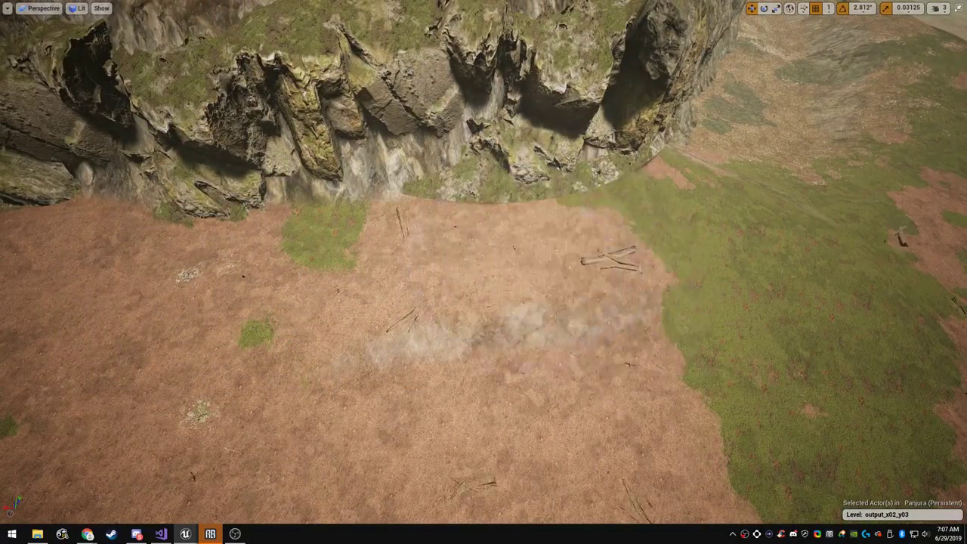
mouse_move(409, 272)
right_down()
mouse_move(385, 249)
mouse_move(389, 227)
right_up()
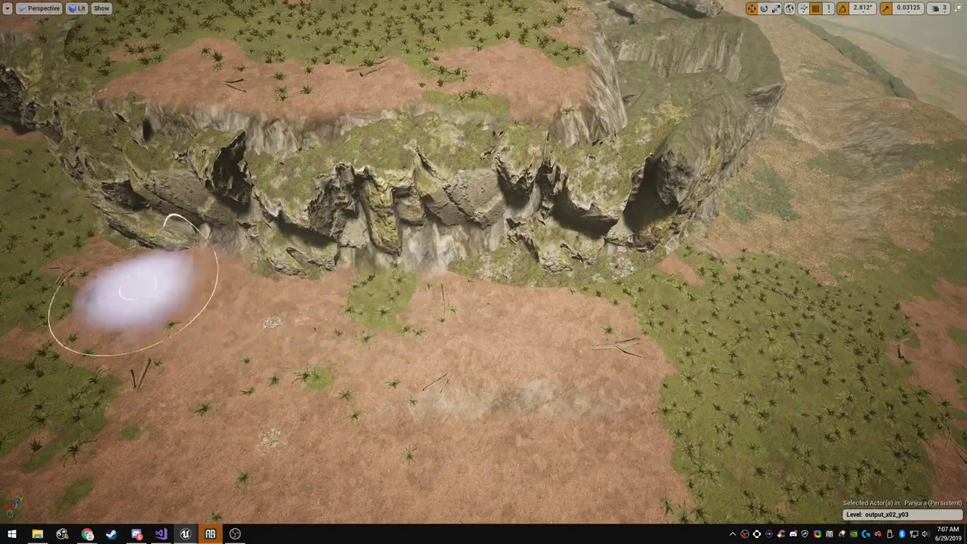
mouse_move(57, 301)
mouse_down()
mouse_move(212, 278)
mouse_move(363, 292)
mouse_up()
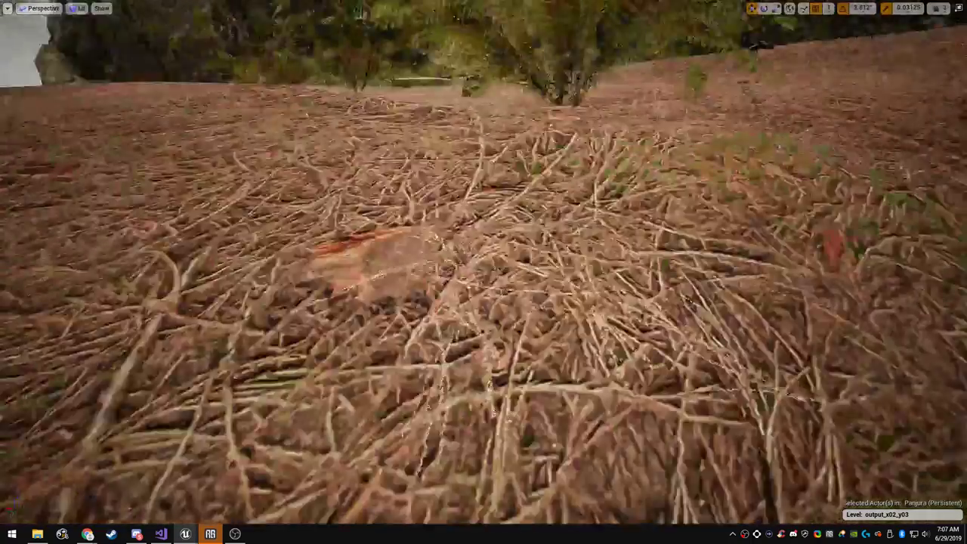
right_drag(484, 272, 446, 234)
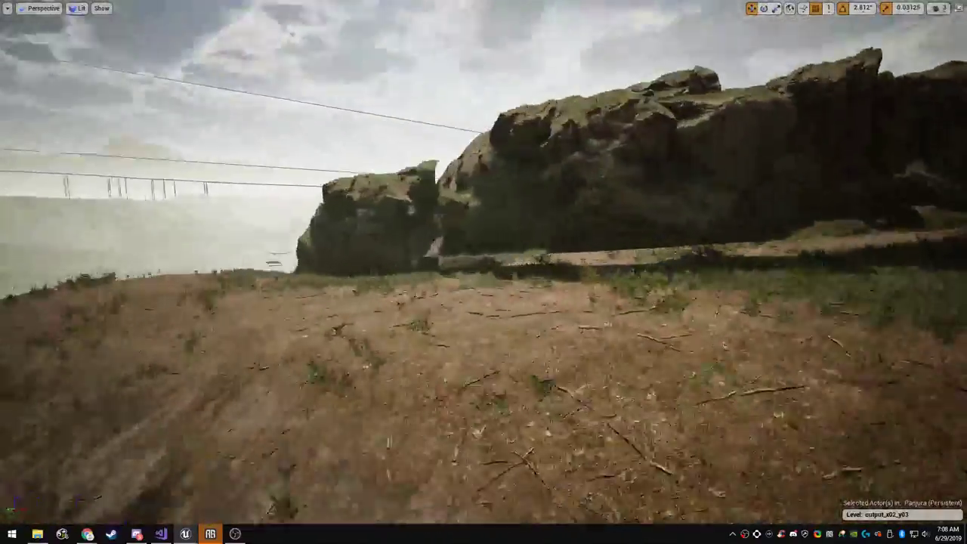
mouse_move(803, 209)
right_down()
mouse_move(854, 216)
mouse_move(862, 281)
right_up()
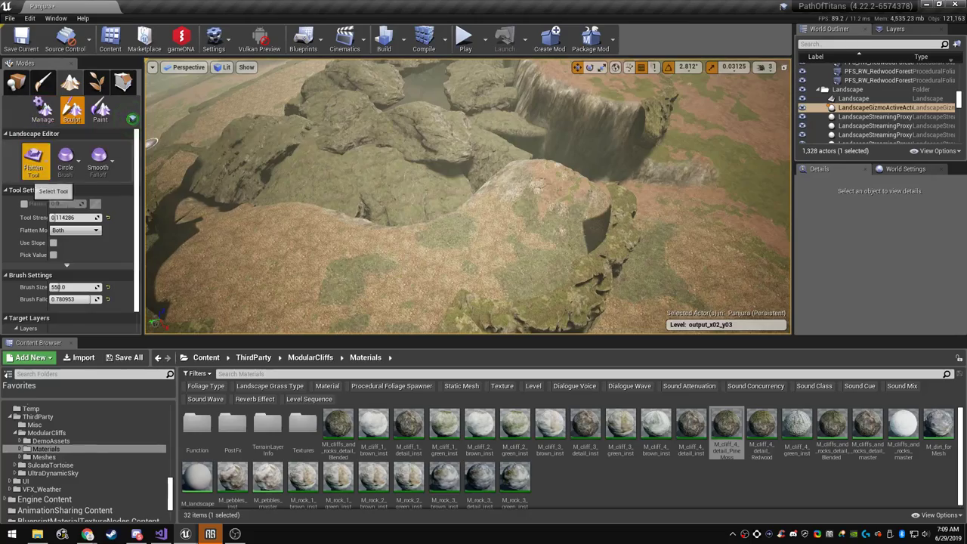
Sculpt a tall mound on the sloping ground just behind the ridge's outer cliff meshes
click(72, 210)
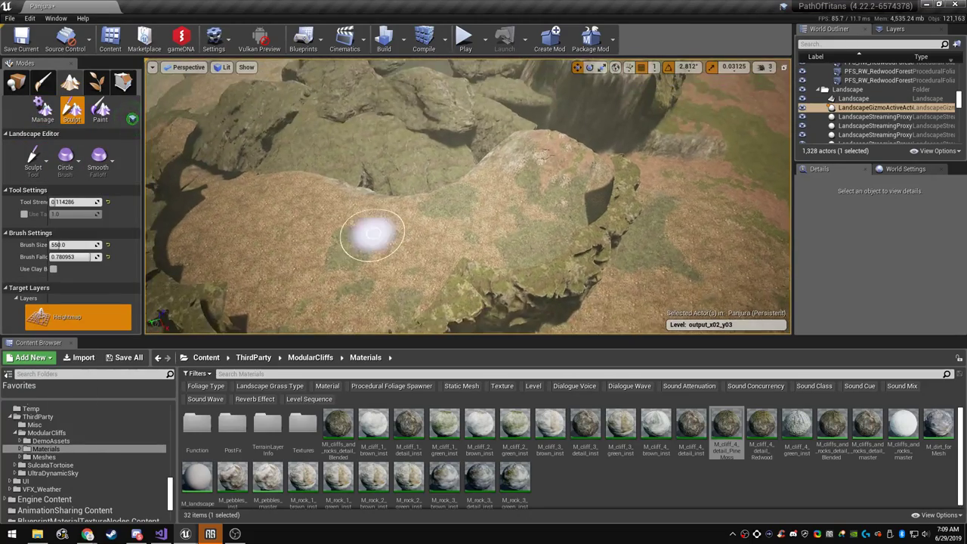
key(F11)
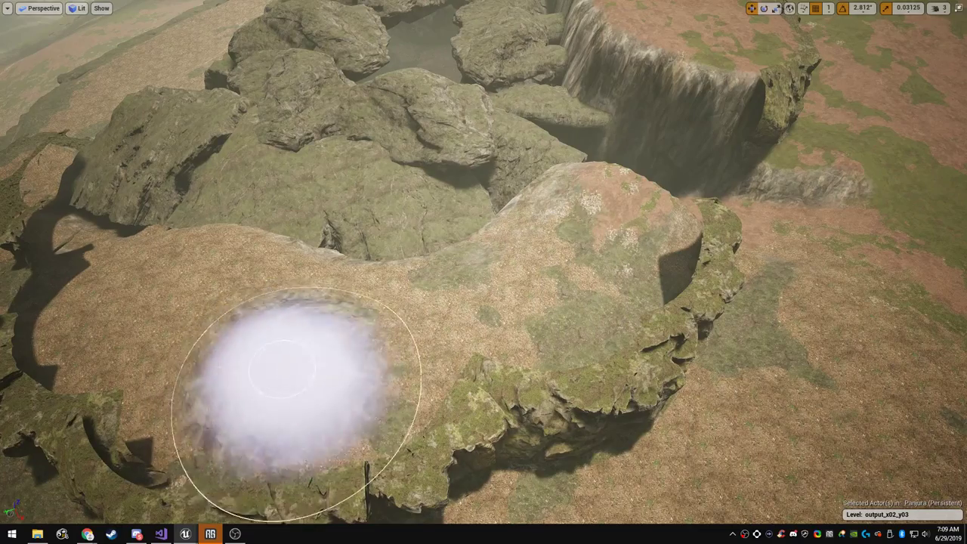
mouse_move(243, 355)
right_down()
mouse_move(174, 351)
mouse_move(162, 234)
mouse_move(177, 248)
mouse_move(182, 313)
right_up()
Flatten the new mound's top and level it out to the edge of the outer cliff meshes with the Flatten tool
key(F11)
click(33, 158)
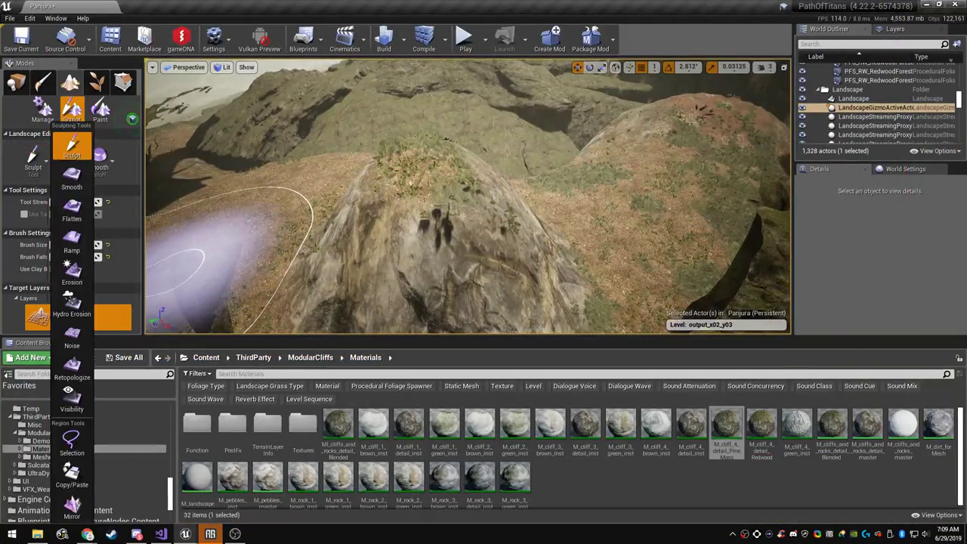
click(71, 210)
key(F11)
key(F11)
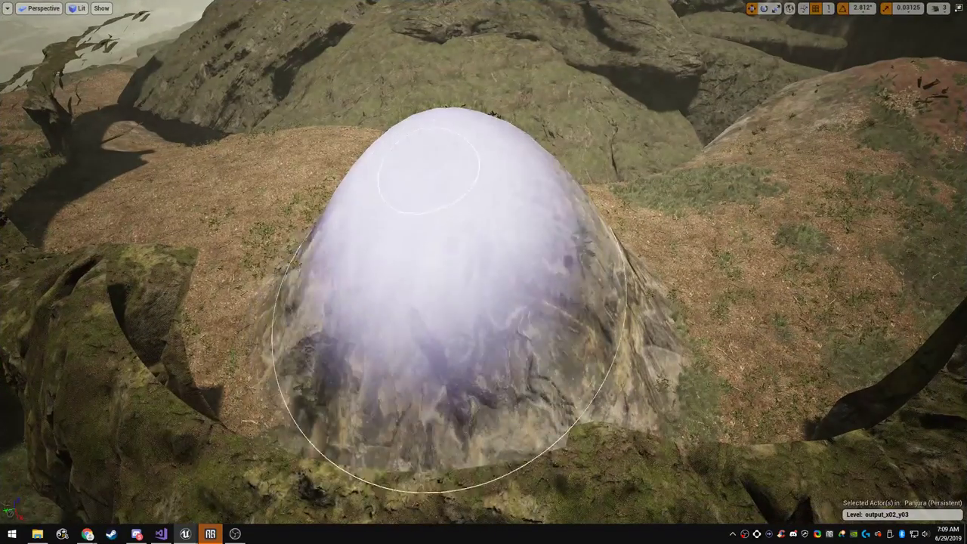
mouse_move(439, 170)
mouse_down()
mouse_move(436, 321)
mouse_move(447, 230)
mouse_up()
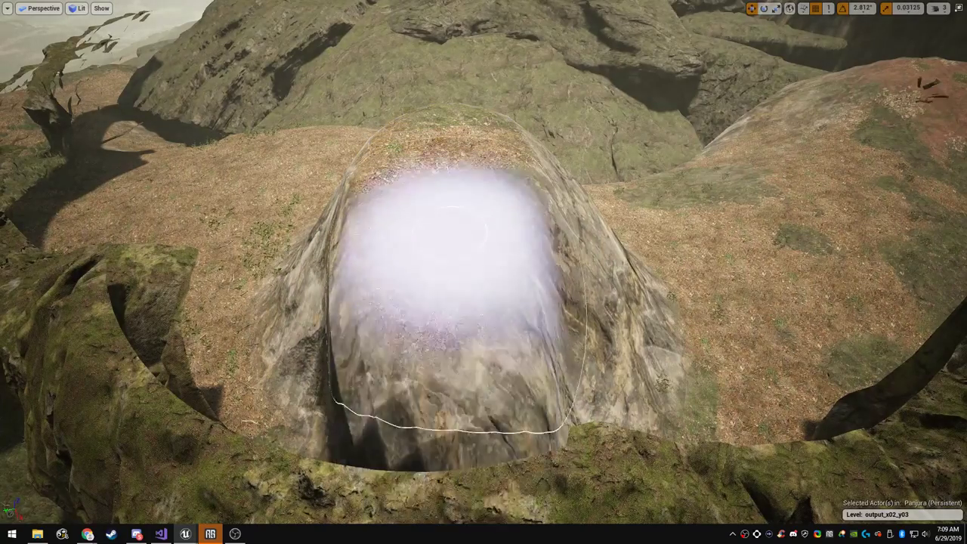
key(s)
mouse_move(451, 231)
right_down()
mouse_move(455, 287)
mouse_move(465, 283)
right_up()
mouse_move(459, 228)
mouse_down()
mouse_move(475, 218)
mouse_move(447, 239)
mouse_up()
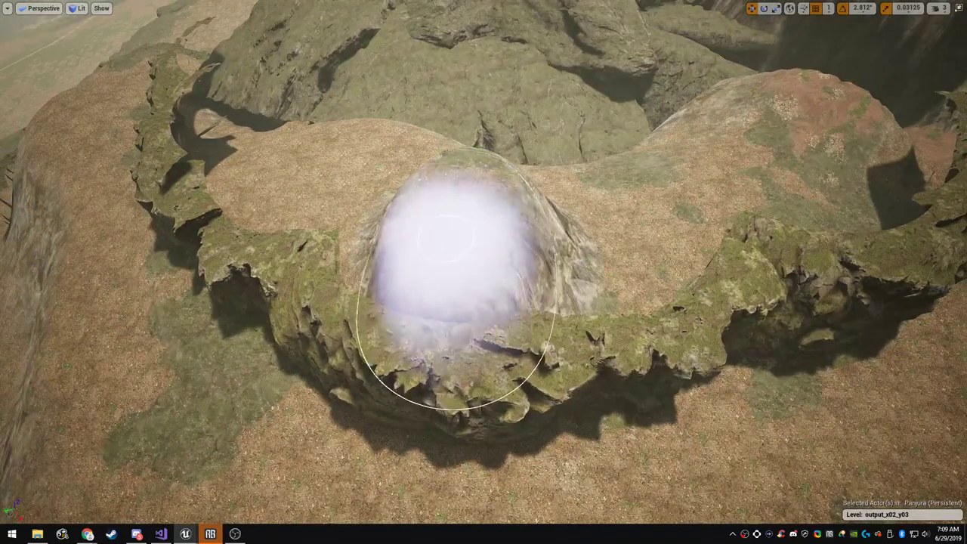
Extend the raised flat ground along the inside of the curved cliff-mesh rim in both directions
mouse_move(529, 282)
mouse_down()
mouse_move(686, 250)
mouse_move(684, 276)
mouse_up()
right_drag(684, 275, 816, 283)
key(a)
drag(563, 219, 495, 325)
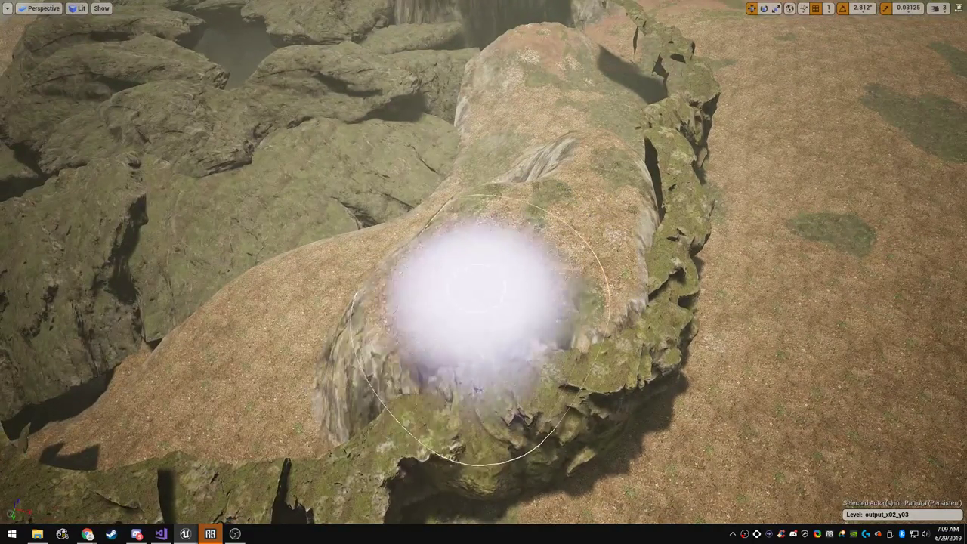
key(s)
right_drag(466, 294, 435, 301)
mouse_move(583, 257)
mouse_down()
mouse_move(472, 295)
mouse_move(477, 307)
mouse_up()
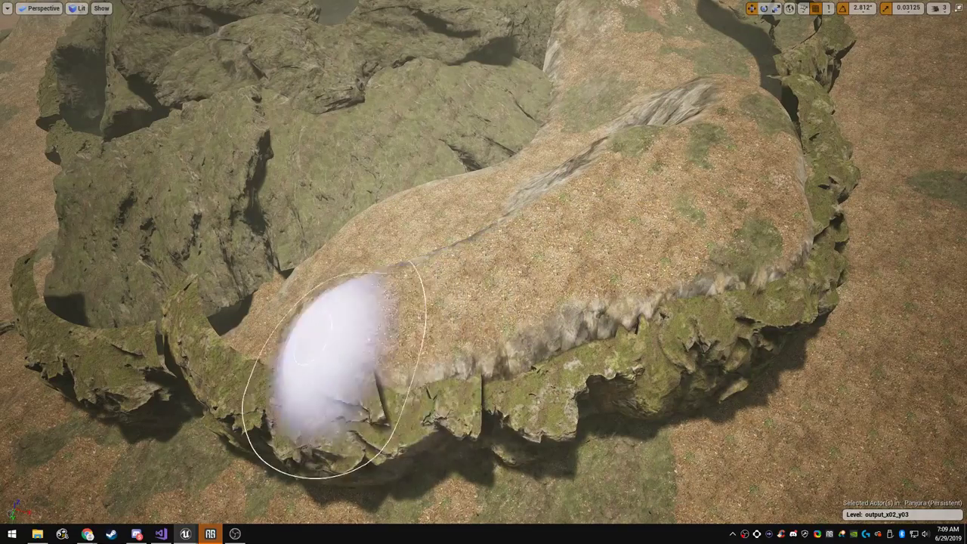
drag(314, 338, 289, 337)
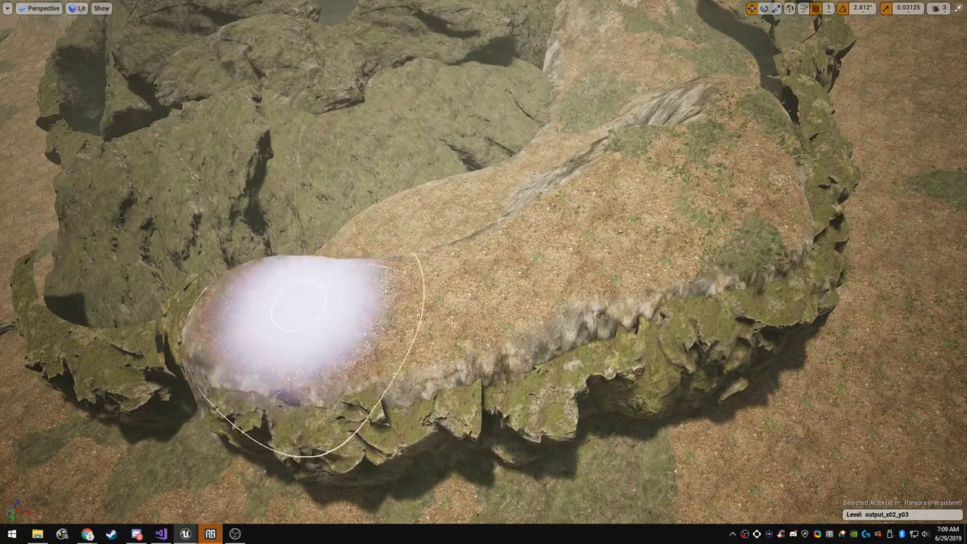
Fill the sloped hollow between the raised ground and the cave rocks, levelling the top toward the neighbouring hump
right_drag(299, 306, 416, 355)
mouse_move(416, 355)
mouse_down()
mouse_move(383, 334)
mouse_move(368, 294)
mouse_move(420, 185)
mouse_up()
mouse_move(537, 79)
right_down()
mouse_move(572, 109)
mouse_move(582, 150)
right_up()
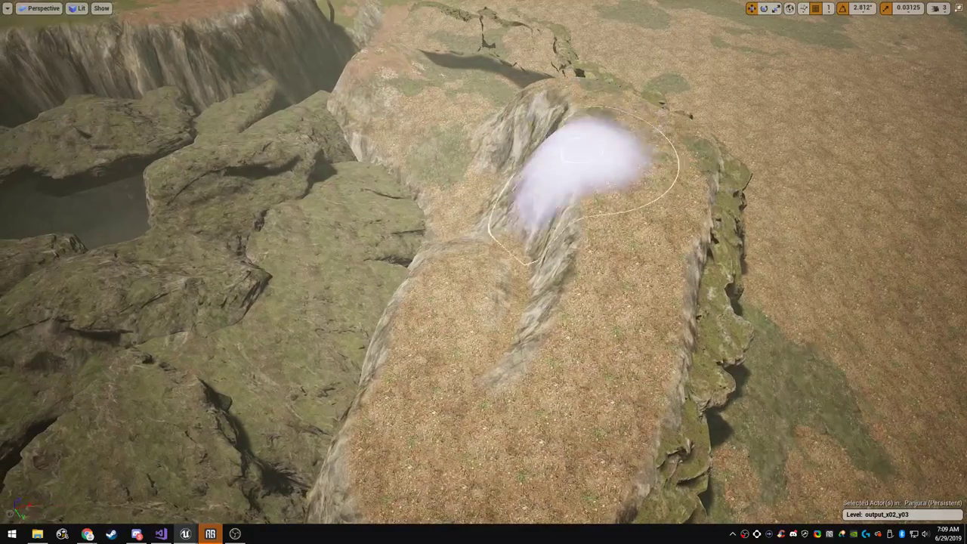
mouse_move(582, 151)
mouse_down()
mouse_move(531, 259)
mouse_move(466, 288)
mouse_up()
drag(462, 180, 456, 197)
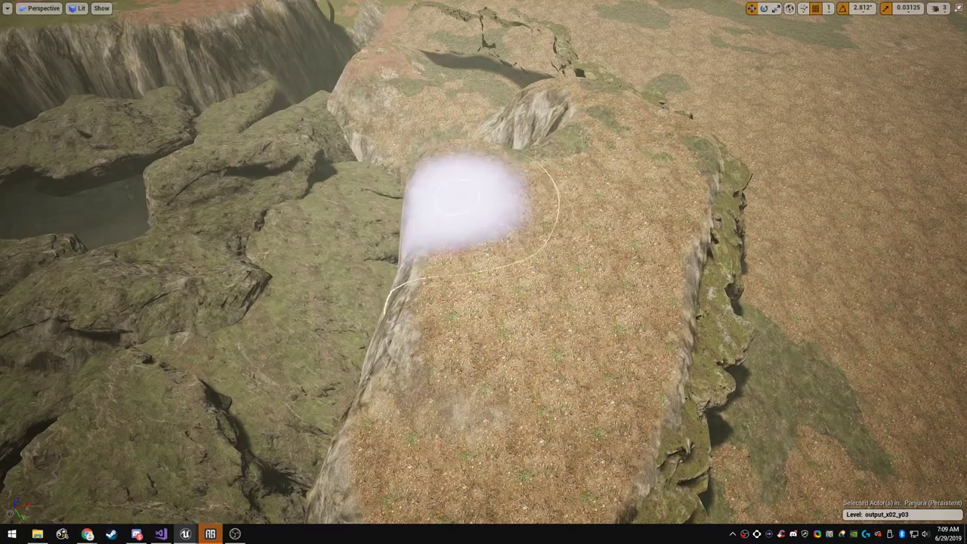
mouse_move(448, 115)
mouse_down()
mouse_move(444, 99)
mouse_move(535, 113)
mouse_move(462, 112)
mouse_move(474, 111)
mouse_up()
mouse_move(474, 112)
right_down()
mouse_move(408, 124)
mouse_move(423, 68)
mouse_move(445, 38)
mouse_move(574, 83)
mouse_move(605, 61)
mouse_move(498, 121)
mouse_move(521, 158)
mouse_move(559, 173)
mouse_move(521, 151)
mouse_move(529, 136)
right_up()
key(w)
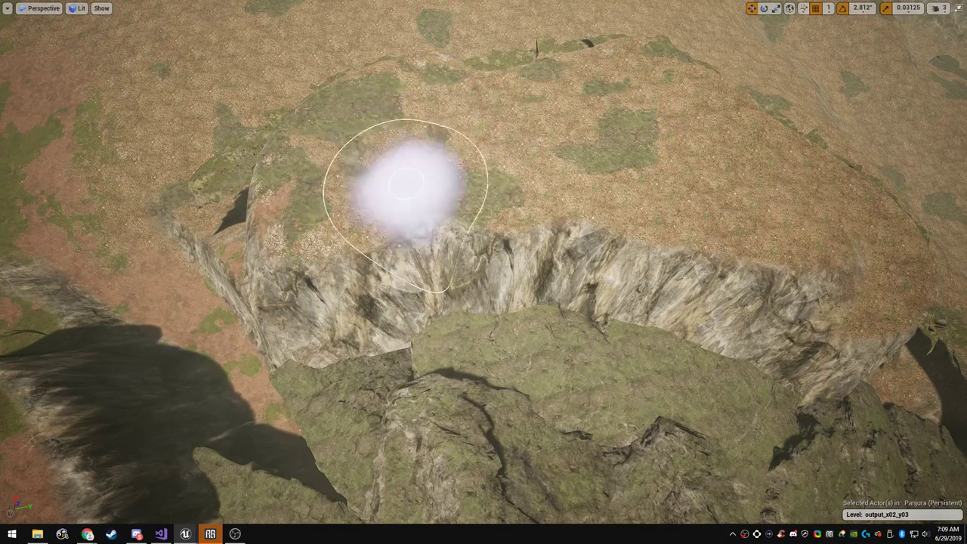
Lower the Flatten tool's strength to 0.057143 and enlarge its brush
mouse_move(408, 147)
right_down()
mouse_move(340, 143)
mouse_move(257, 121)
mouse_move(189, 71)
mouse_move(230, 70)
right_up()
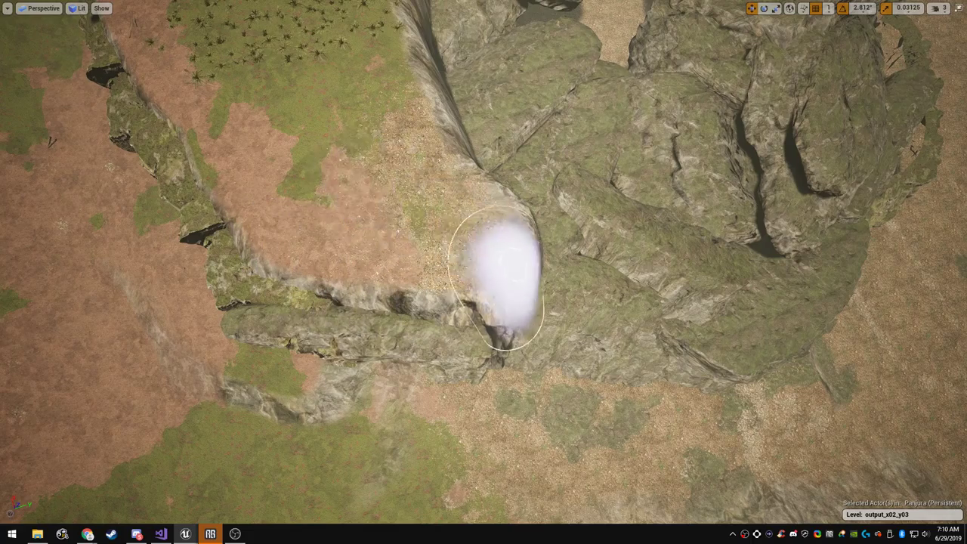
mouse_move(307, 248)
right_down()
mouse_move(308, 166)
mouse_move(280, 159)
mouse_move(299, 219)
mouse_move(302, 159)
mouse_move(336, 155)
mouse_move(337, 201)
mouse_move(291, 207)
right_up()
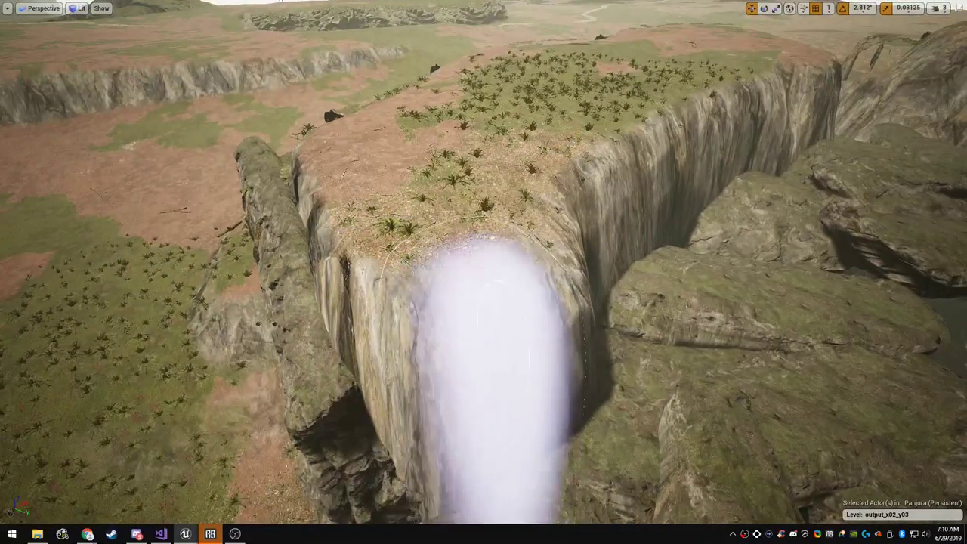
right_drag(484, 341, 476, 283)
key(F11)
click(16, 83)
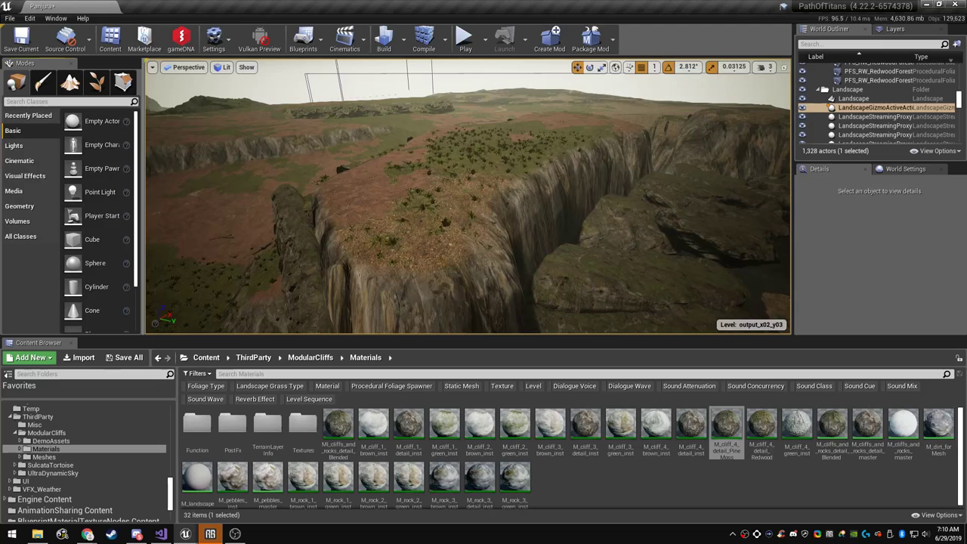
click(70, 82)
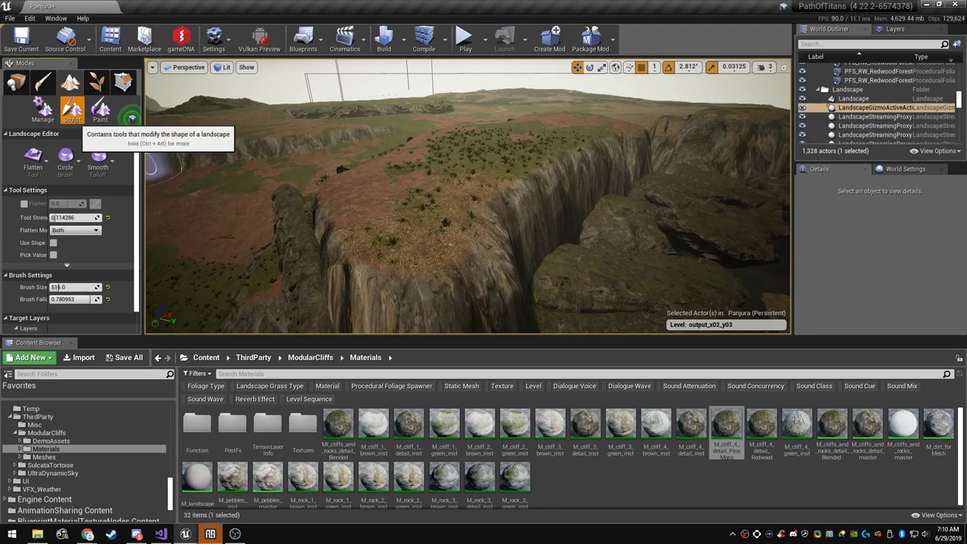
drag(54, 217, 52, 218)
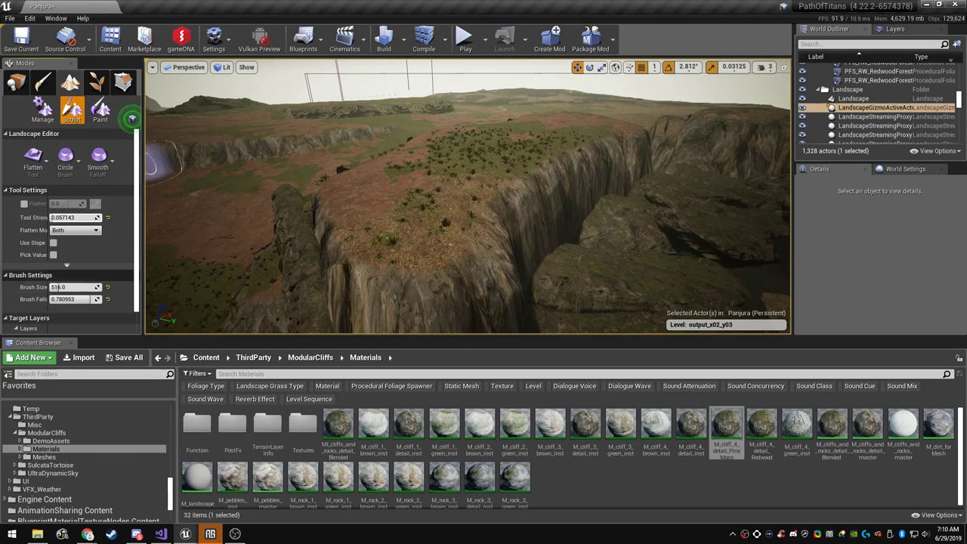
drag(59, 288, 64, 287)
Flatten the plateau's blunt end and spread its terrain out behind the overhanging cliff mesh
right_drag(453, 227, 457, 340)
key(F11)
mouse_move(451, 223)
mouse_down()
mouse_move(434, 185)
mouse_move(448, 105)
mouse_move(378, 46)
mouse_move(382, 227)
mouse_up()
mouse_move(397, 234)
right_down()
mouse_move(401, 144)
mouse_move(412, 147)
mouse_move(404, 170)
right_up()
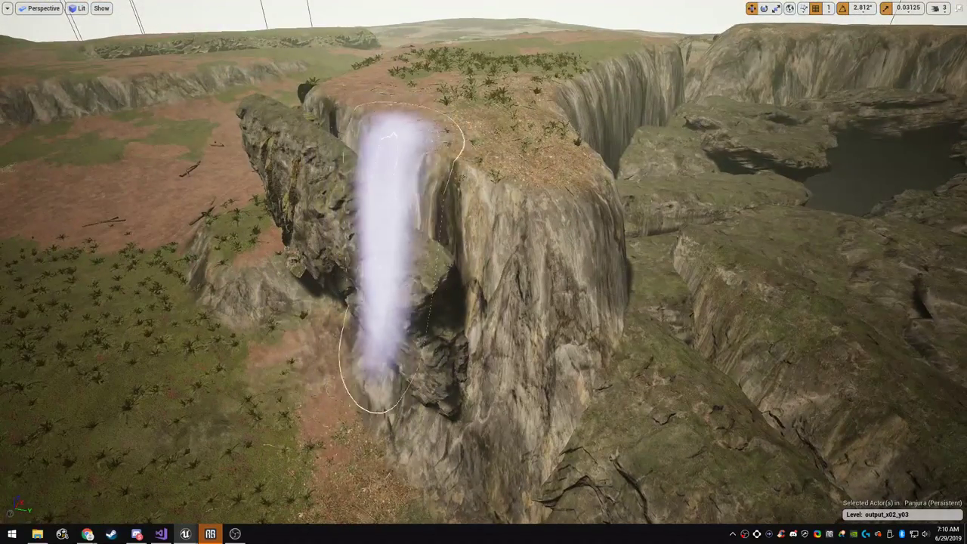
mouse_move(390, 195)
mouse_down()
mouse_move(416, 189)
mouse_move(386, 178)
mouse_up()
mouse_move(395, 264)
mouse_down()
mouse_move(411, 302)
mouse_move(406, 320)
mouse_move(458, 341)
mouse_move(518, 396)
mouse_move(557, 314)
mouse_move(487, 250)
mouse_up()
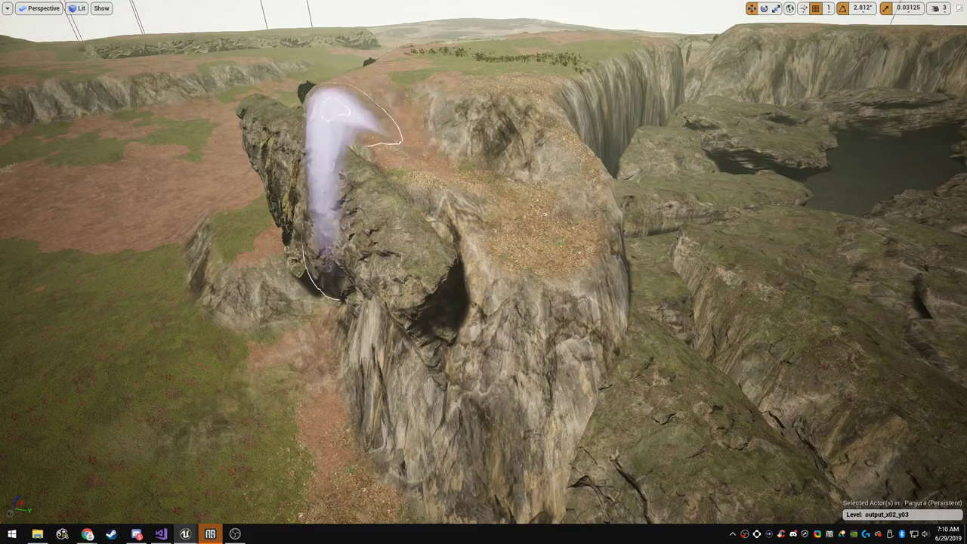
Flatten the ground along the foot of the overhanging cliff mesh and the plateau's rock wall
mouse_move(433, 250)
right_down()
mouse_move(434, 310)
mouse_move(453, 311)
right_up()
mouse_move(421, 260)
mouse_down()
mouse_move(538, 261)
mouse_move(620, 336)
mouse_move(627, 326)
mouse_up()
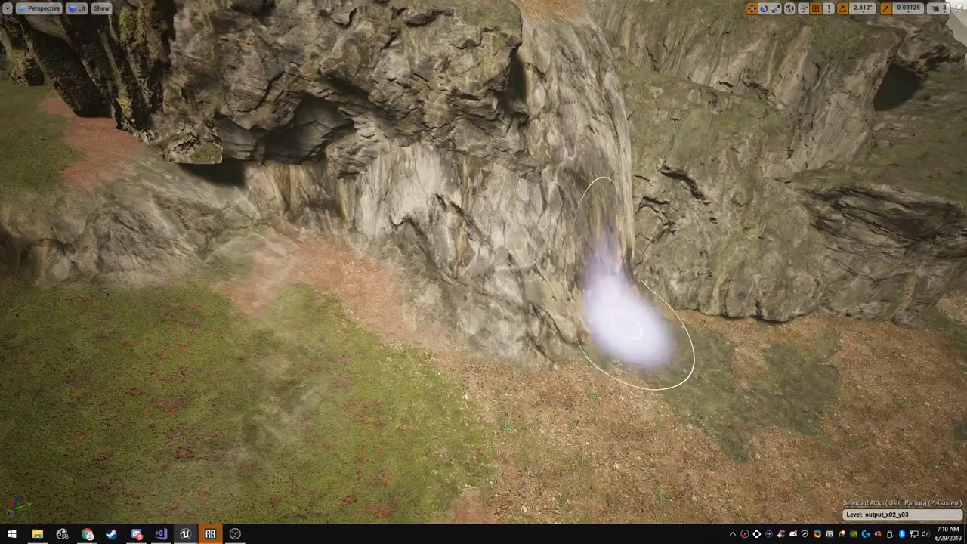
mouse_move(542, 318)
mouse_down()
mouse_move(438, 297)
mouse_move(616, 338)
mouse_move(517, 302)
mouse_up()
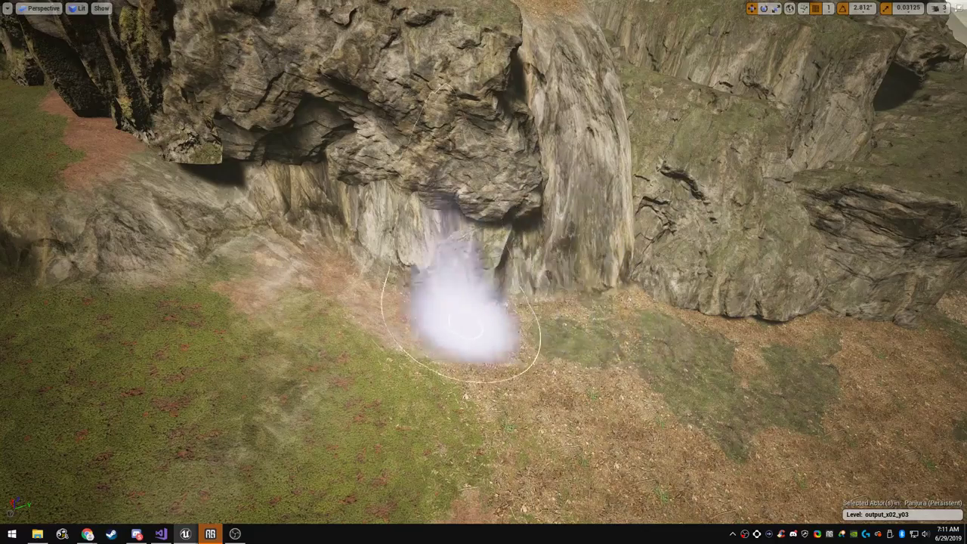
mouse_move(304, 253)
right_down()
mouse_move(332, 246)
mouse_move(291, 248)
mouse_move(363, 261)
mouse_move(372, 259)
mouse_move(367, 246)
mouse_move(385, 248)
right_up()
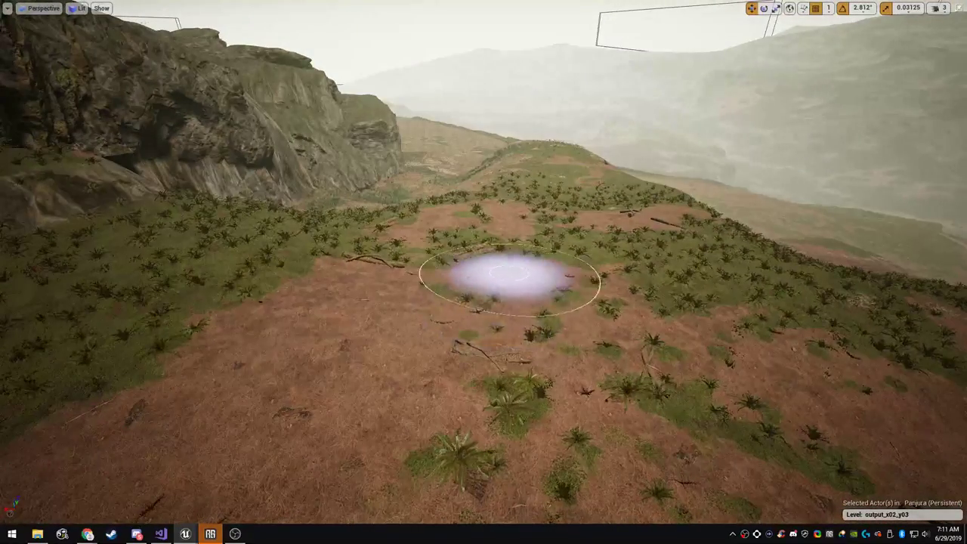
mouse_move(509, 262)
right_down()
mouse_move(489, 264)
mouse_move(461, 325)
mouse_move(425, 345)
mouse_move(447, 350)
right_up()
mouse_move(428, 337)
mouse_down()
mouse_move(464, 321)
mouse_move(334, 401)
mouse_move(299, 451)
mouse_up()
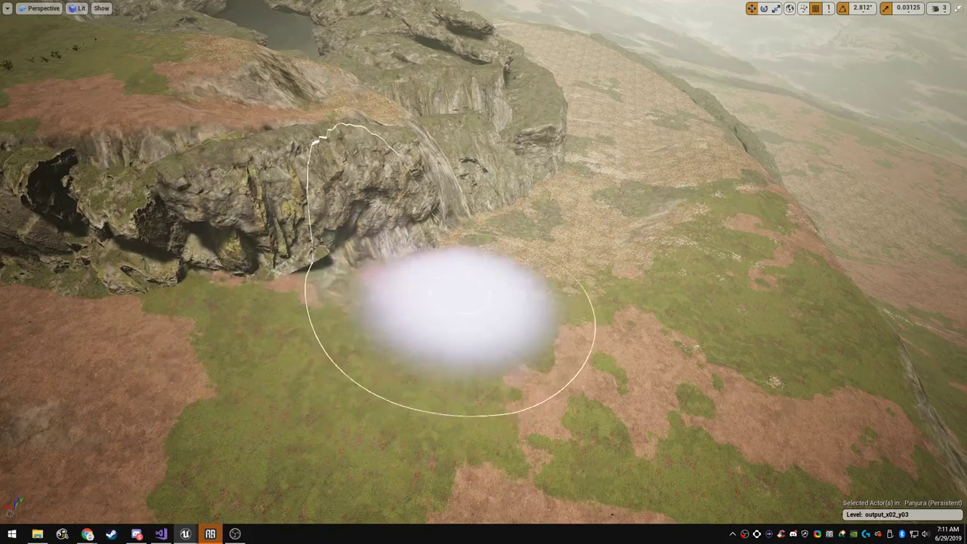
Examine the ridge's cliff face and the stretched landscape exposed beneath and beside the overhanging cliff mesh
key(w)
mouse_move(504, 321)
right_down()
mouse_move(504, 245)
mouse_move(521, 230)
mouse_move(578, 228)
mouse_move(408, 238)
mouse_move(472, 236)
mouse_move(480, 253)
mouse_move(459, 225)
mouse_move(476, 229)
right_up()
key(s)
key(s)
key(F11)
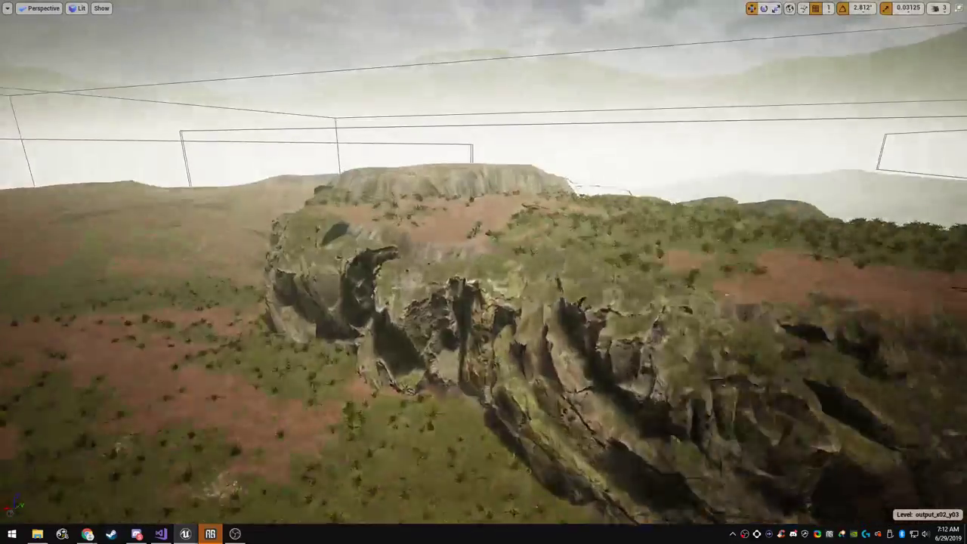
right_drag(483, 272, 593, 265)
key(F11)
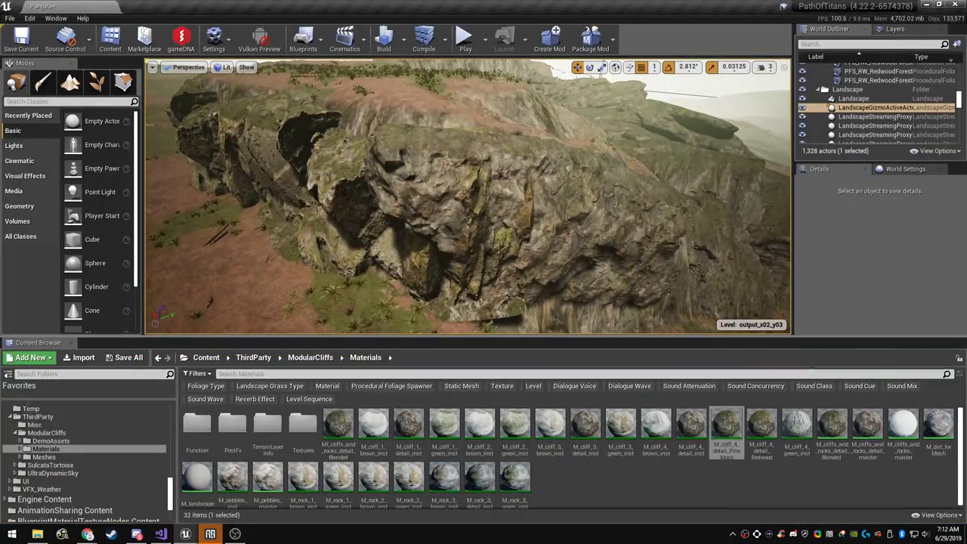
right_drag(514, 196, 450, 190)
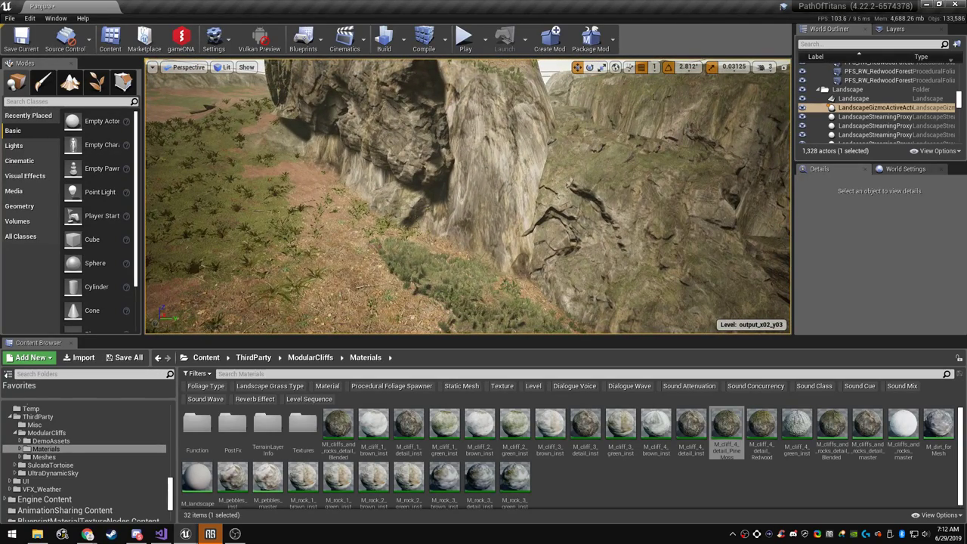
drag(484, 337, 484, 349)
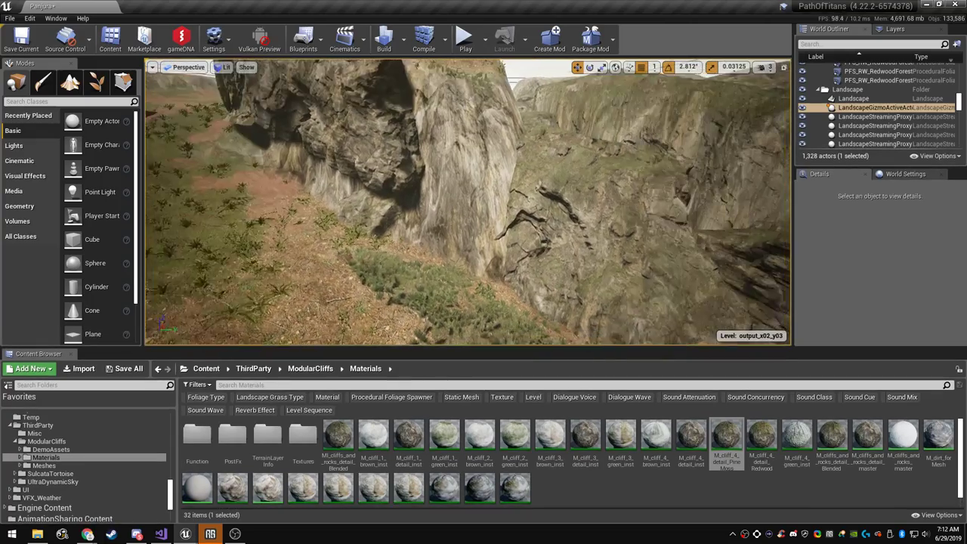
right_drag(483, 226, 502, 216)
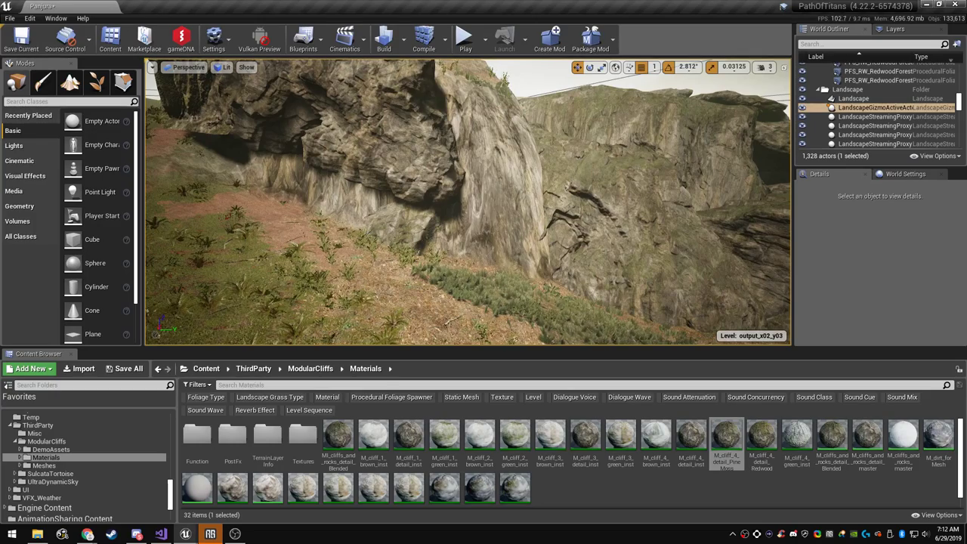
right_drag(484, 211, 532, 222)
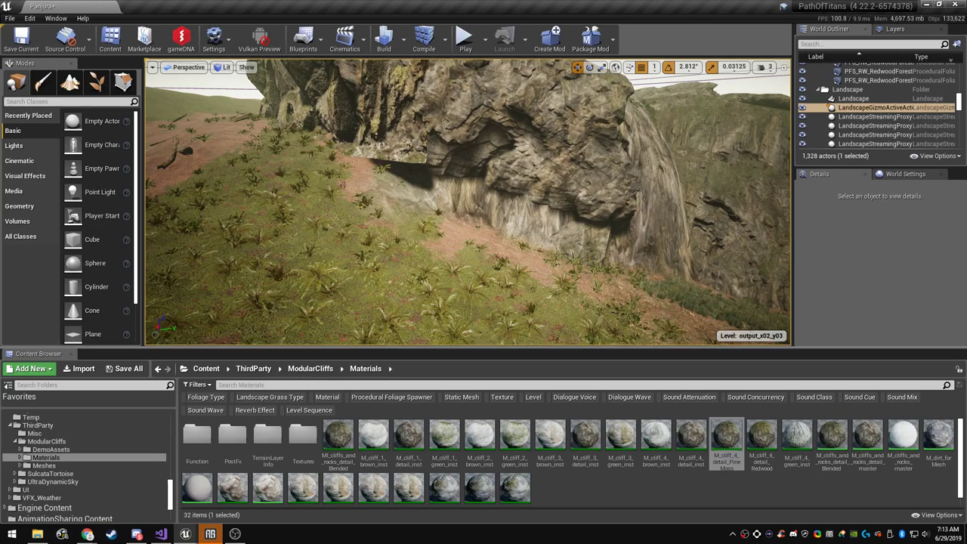
Duplicate the mossy cliff mesh beside the bare rock wall and place the copy over the stretched landscape under the overhang
right_drag(483, 212, 514, 242)
click(556, 200)
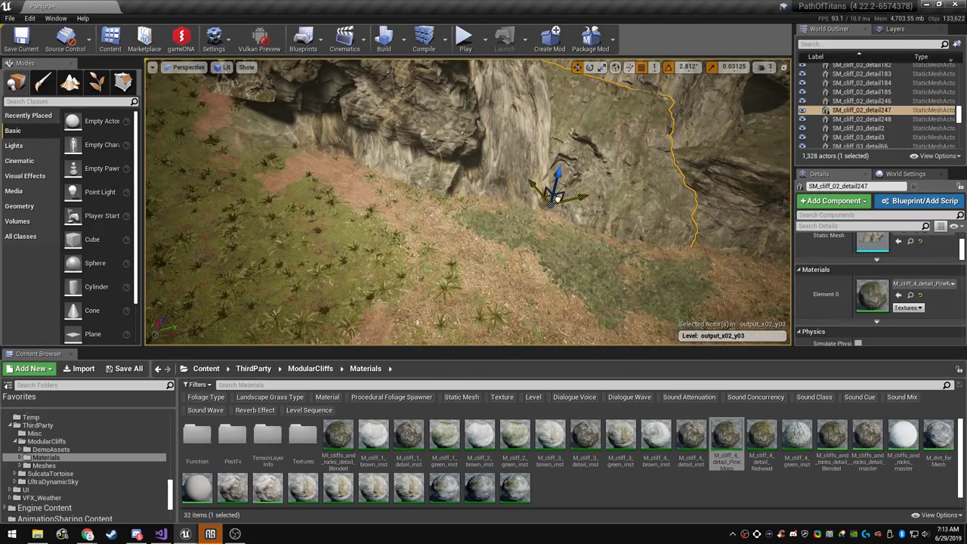
alt+drag(557, 199, 413, 257)
key(r)
key(w)
drag(439, 221, 433, 191)
right_drag(432, 191, 397, 183)
key(w)
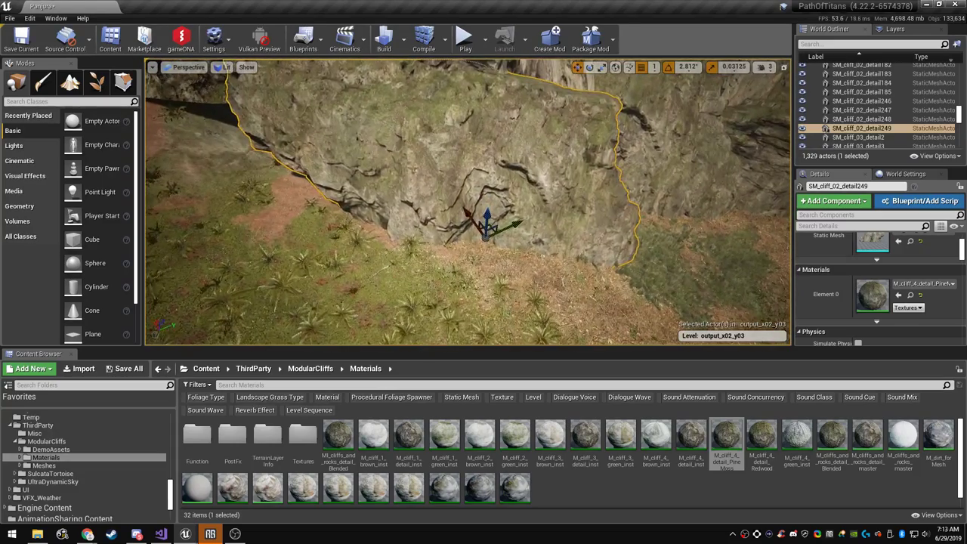
drag(489, 225, 419, 216)
key(Escape)
Duplicate the newly placed cliff mesh across the gap to the neighbouring cliff and rotate the copy to follow the wall
right_drag(419, 216, 408, 233)
key(w)
key(s)
click(380, 219)
alt+drag(355, 251, 528, 261)
key(e)
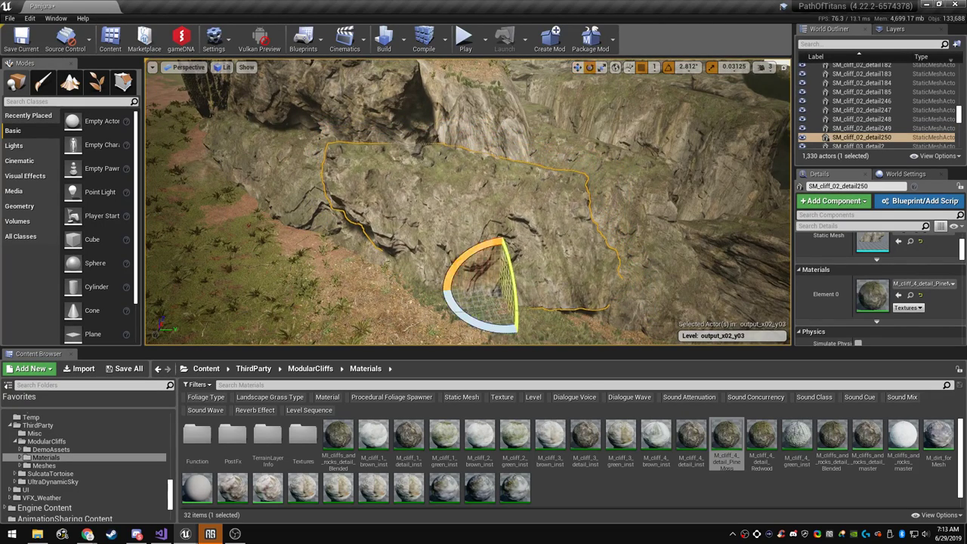
right_drag(528, 260, 510, 260)
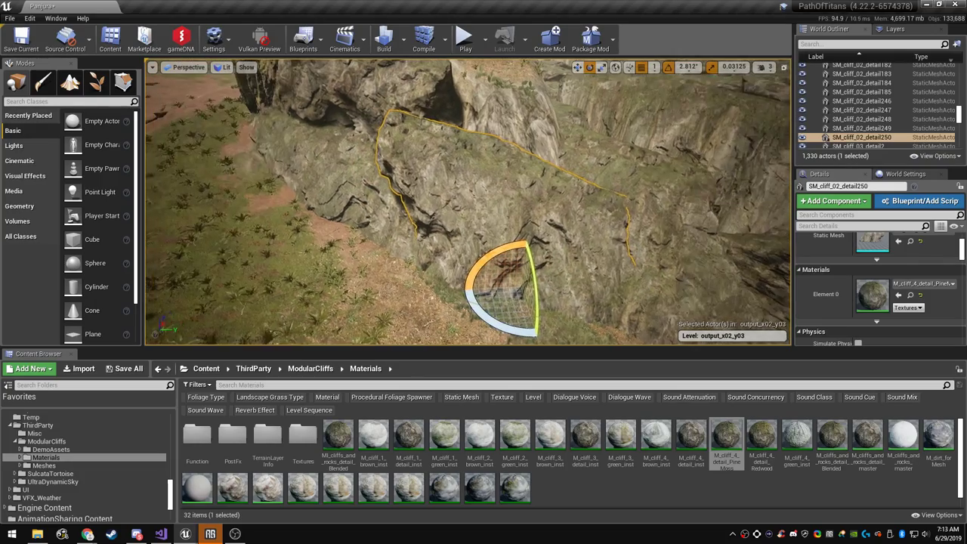
key(Escape)
right_drag(522, 303, 578, 298)
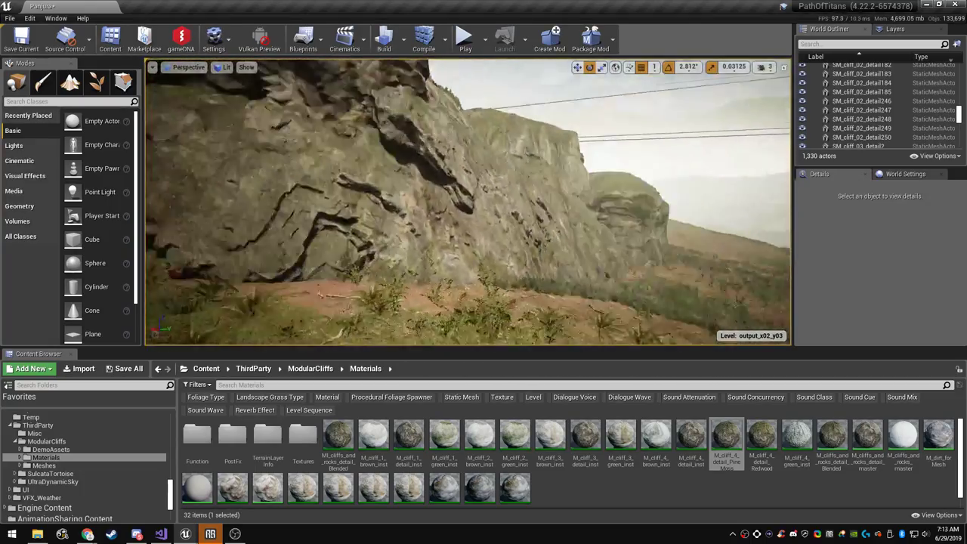
right_drag(522, 298, 604, 321)
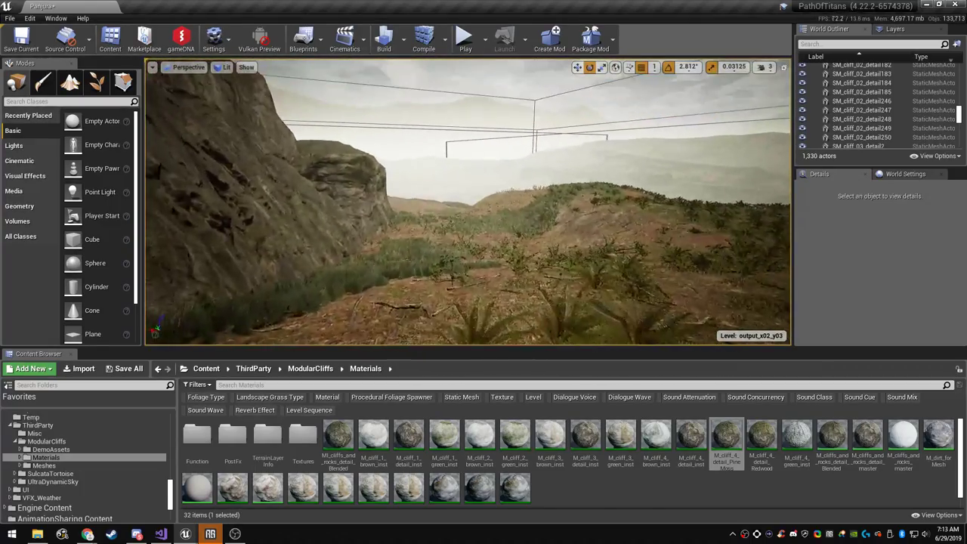
Flatten the raised rocky ledge along the foot of the long cliff meshes so the ground meets the wall evenly
key(F11)
right_drag(521, 298, 318, 291)
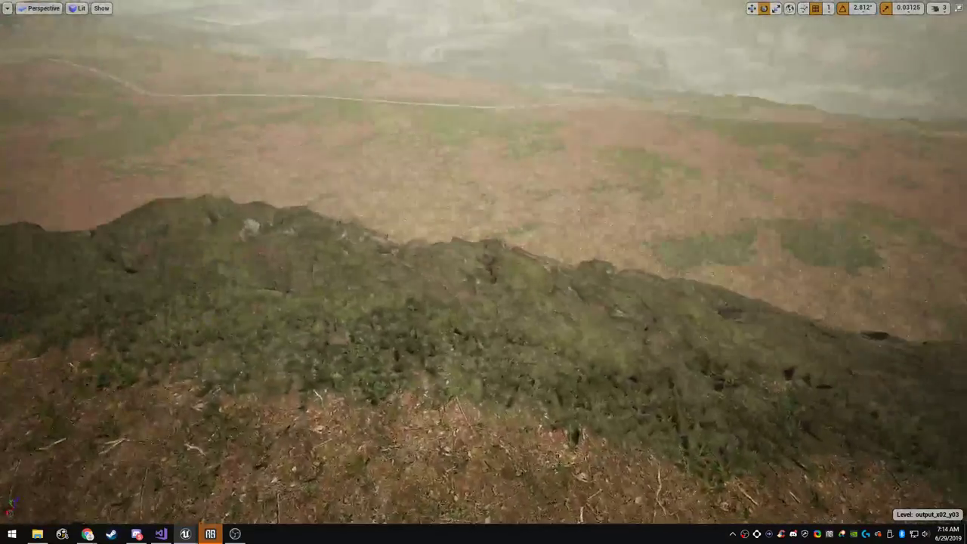
key(w)
right_drag(484, 272, 276, 254)
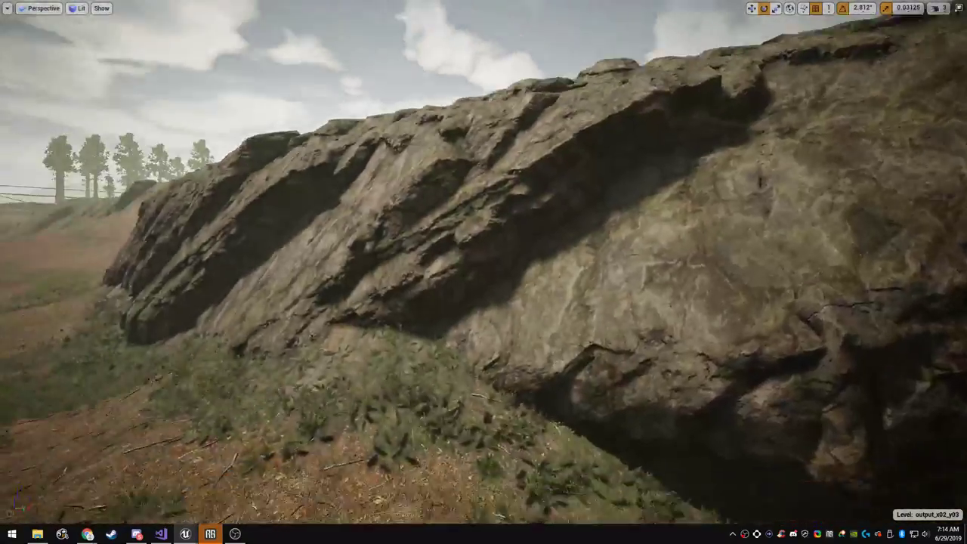
right_drag(483, 272, 665, 264)
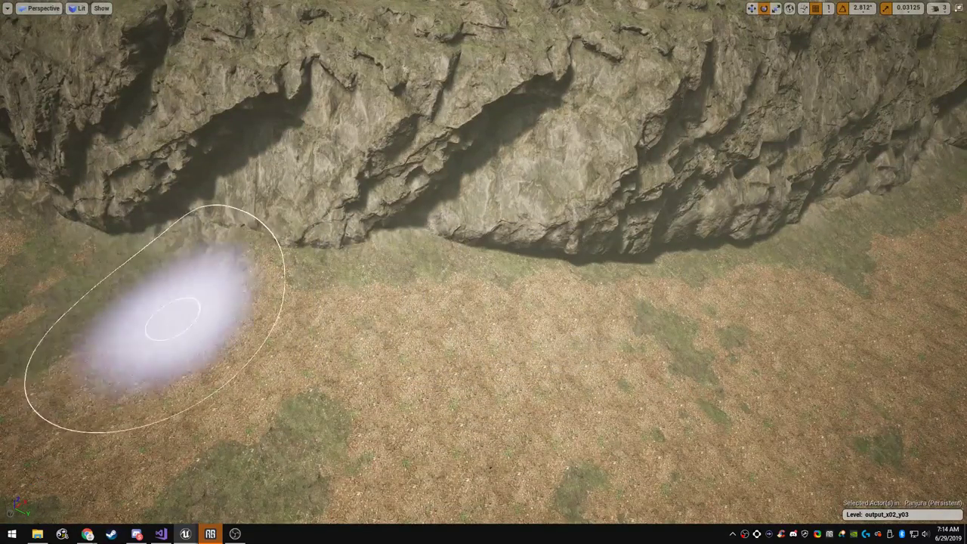
mouse_move(417, 274)
right_down()
mouse_move(418, 216)
mouse_move(325, 178)
mouse_move(348, 185)
right_up()
right_drag(532, 333, 574, 370)
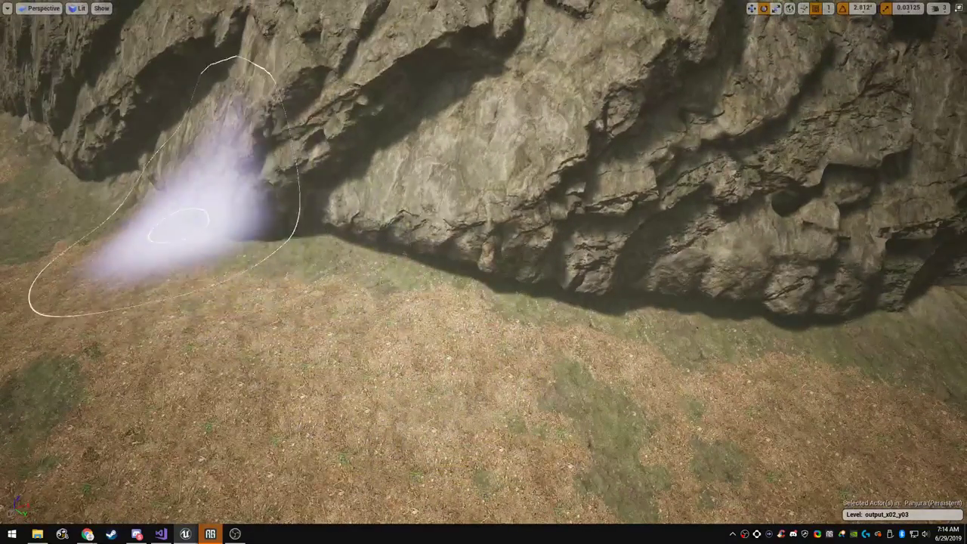
mouse_move(370, 332)
right_down()
mouse_move(347, 265)
mouse_move(302, 226)
mouse_move(156, 218)
mouse_move(400, 224)
mouse_move(303, 221)
mouse_move(366, 208)
mouse_move(662, 237)
mouse_move(771, 314)
right_up()
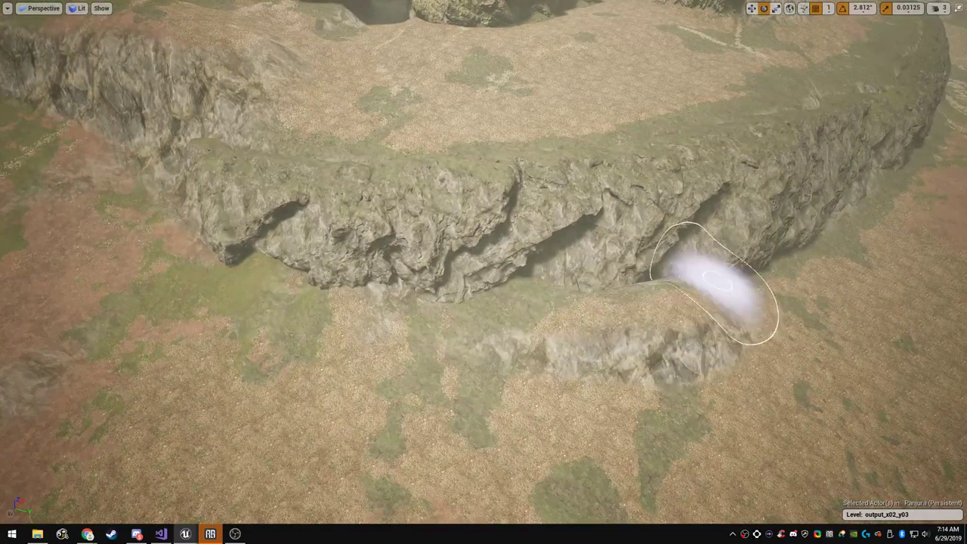
key(w)
mouse_move(718, 281)
right_down()
mouse_move(672, 340)
mouse_move(710, 351)
right_up()
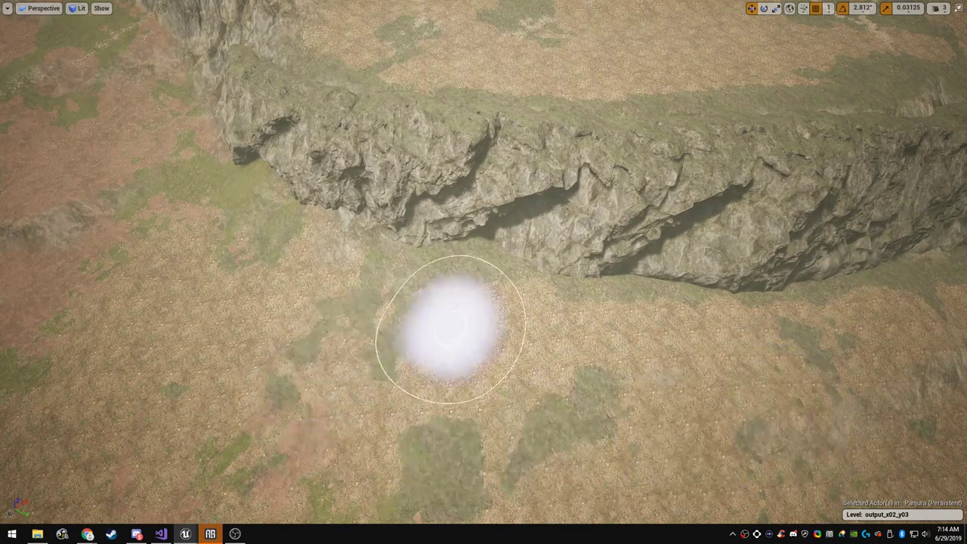
Flatten the remaining rocky bump and uneven slope on the open ground in front of the cliff wall
mouse_move(809, 406)
right_down()
mouse_move(869, 355)
mouse_move(865, 370)
mouse_move(786, 352)
mouse_move(804, 359)
mouse_move(808, 404)
right_up()
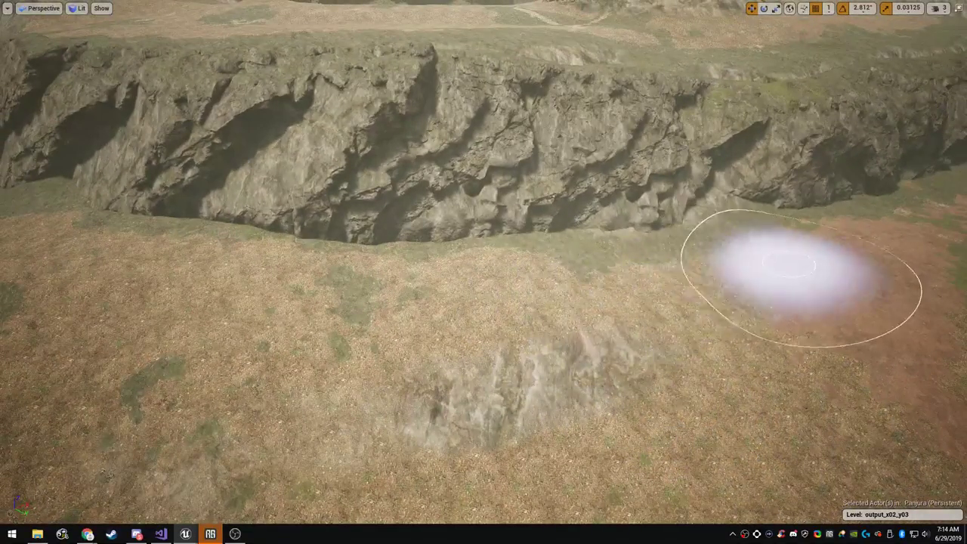
mouse_move(291, 461)
right_down()
mouse_move(234, 484)
mouse_move(227, 502)
right_up()
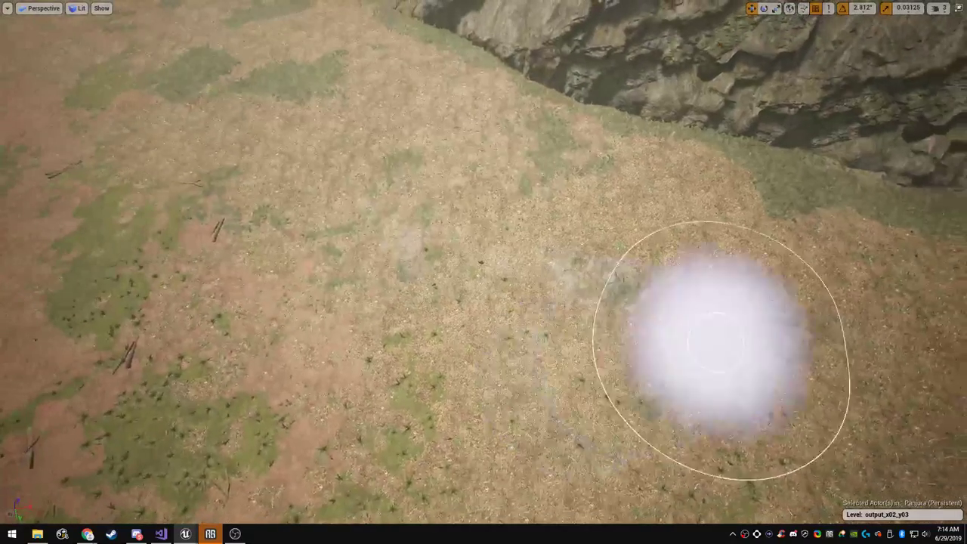
mouse_move(529, 272)
mouse_down()
mouse_move(356, 220)
mouse_move(826, 350)
mouse_up()
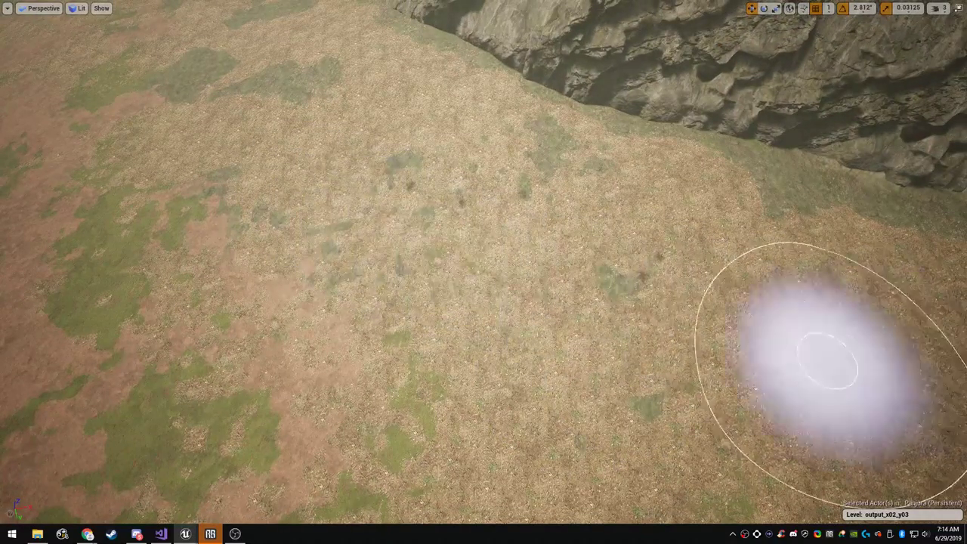
mouse_move(826, 350)
right_down()
mouse_move(869, 340)
mouse_move(918, 298)
mouse_move(763, 291)
mouse_move(665, 359)
right_up()
mouse_move(825, 351)
mouse_down()
mouse_move(515, 297)
mouse_move(672, 272)
mouse_up()
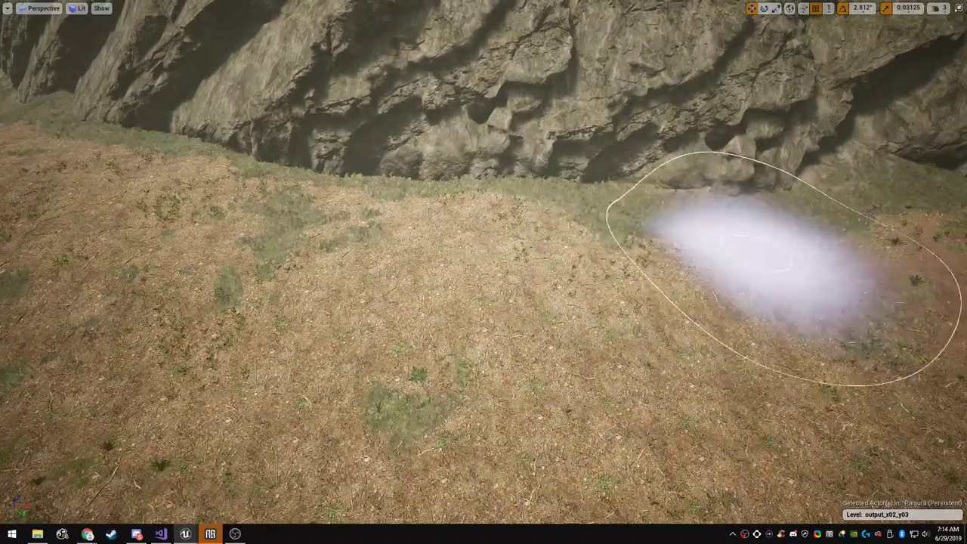
mouse_move(487, 257)
right_down()
mouse_move(370, 230)
mouse_move(446, 230)
mouse_move(502, 265)
mouse_move(503, 278)
right_up()
drag(703, 193, 347, 226)
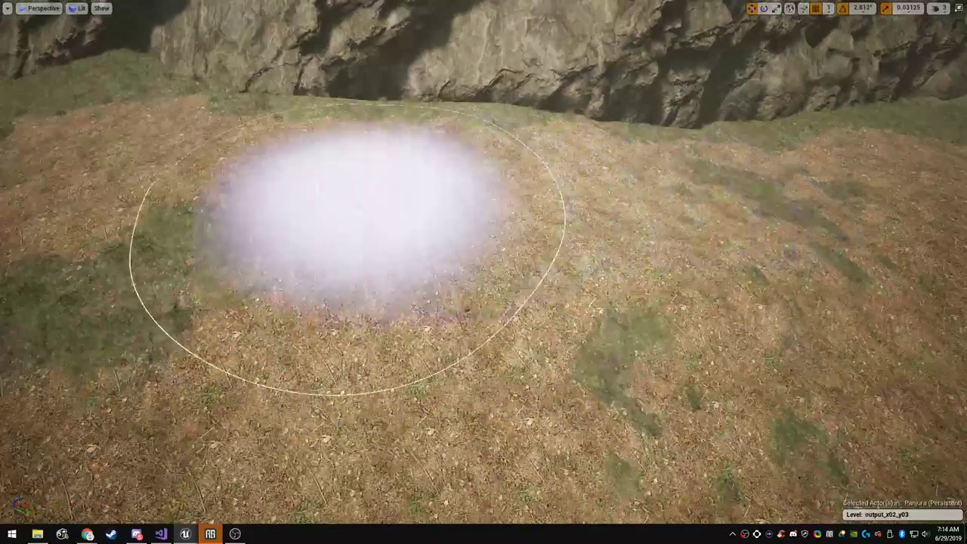
Survey the surrounding valley, hillsides and cliff rows for bare or stretched landscape that still needs covering
right_drag(446, 250, 378, 220)
right_drag(287, 258, 351, 254)
mouse_move(457, 246)
right_down()
mouse_move(462, 225)
mouse_move(786, 204)
mouse_move(619, 216)
mouse_move(106, 181)
right_up()
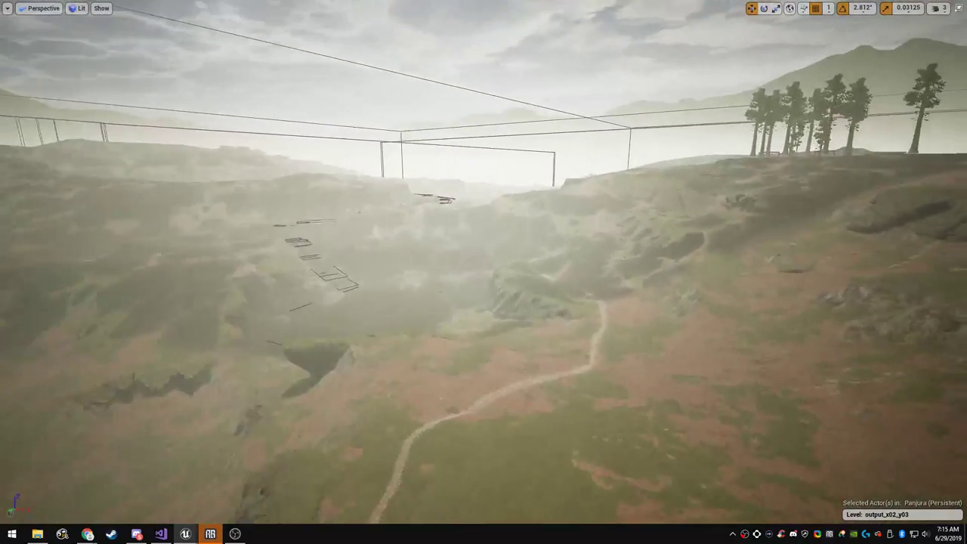
mouse_move(484, 272)
right_down()
mouse_move(408, 274)
mouse_move(544, 291)
mouse_move(650, 283)
mouse_move(731, 311)
mouse_move(744, 286)
mouse_move(736, 254)
mouse_move(699, 275)
mouse_move(702, 283)
right_up()
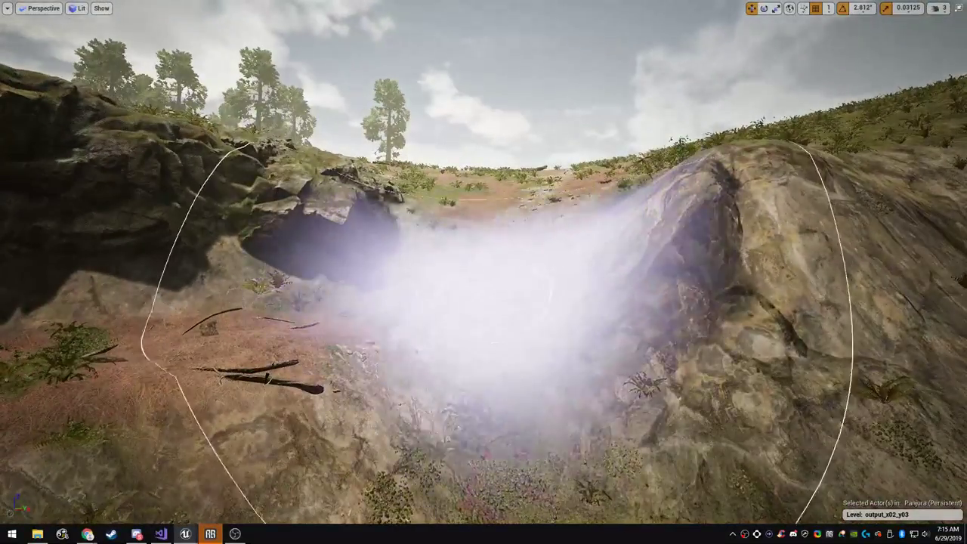
mouse_move(499, 294)
right_down()
mouse_move(514, 276)
mouse_move(535, 276)
mouse_move(612, 310)
mouse_move(710, 318)
mouse_move(786, 306)
mouse_move(813, 286)
mouse_move(726, 306)
mouse_move(635, 301)
mouse_move(575, 261)
right_up()
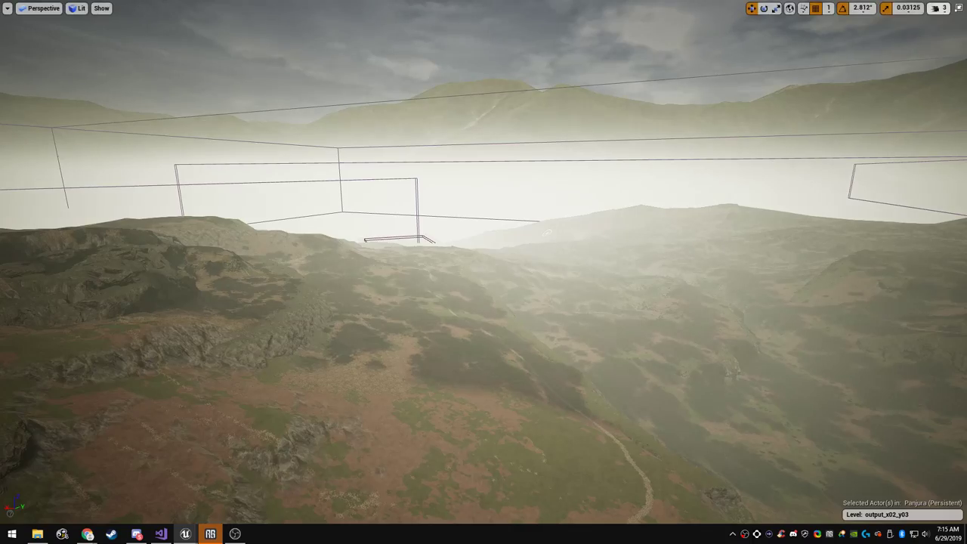
right_drag(484, 272, 824, 259)
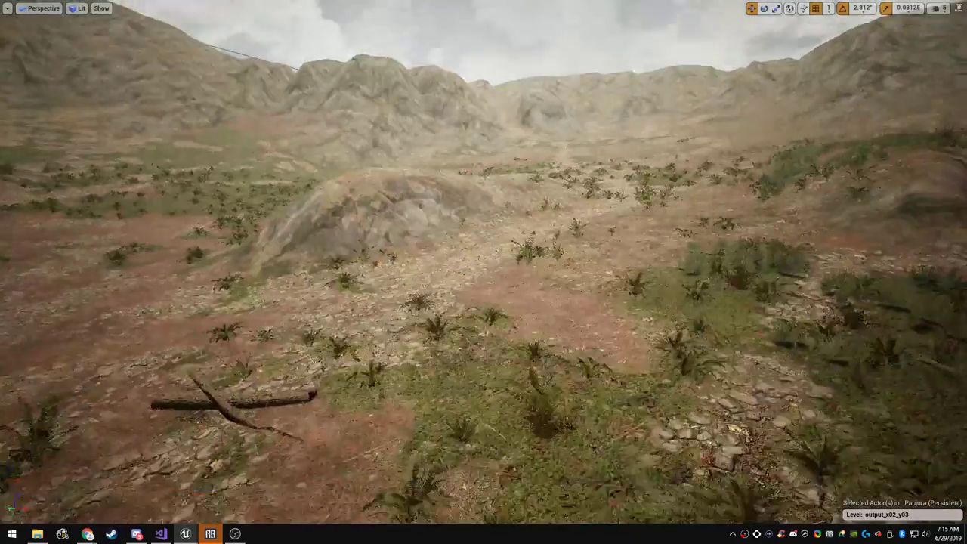
right_drag(636, 279, 636, 266)
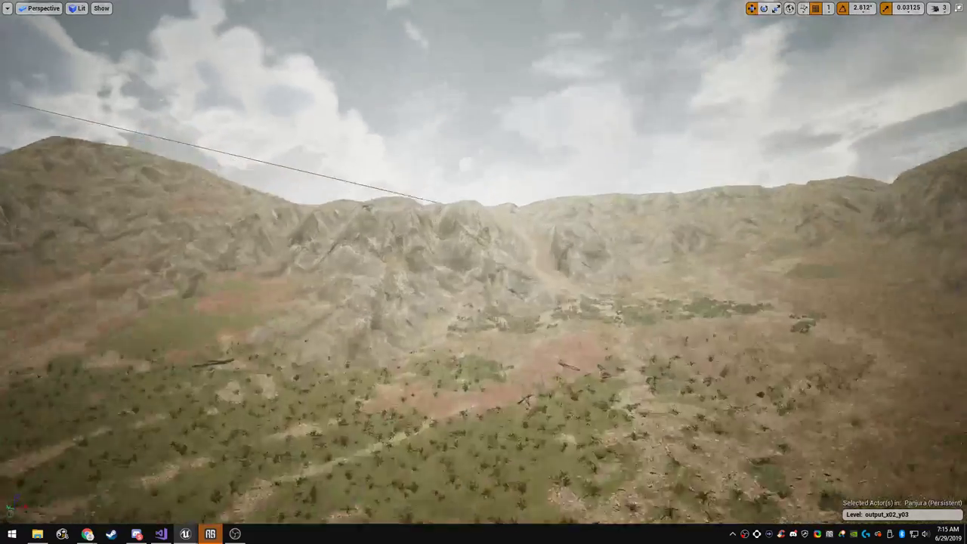
right_drag(637, 266, 958, 279)
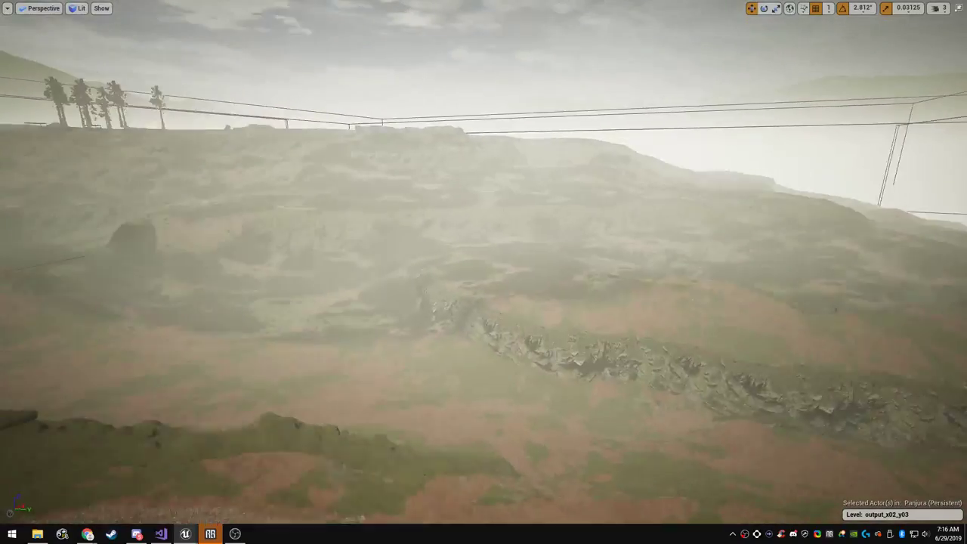
mouse_move(959, 280)
right_down()
mouse_move(958, 294)
mouse_move(953, 275)
mouse_move(890, 266)
mouse_move(877, 292)
mouse_move(899, 298)
mouse_move(887, 301)
mouse_move(934, 293)
mouse_move(846, 298)
mouse_move(901, 316)
mouse_move(907, 292)
mouse_move(883, 284)
mouse_move(902, 285)
mouse_move(907, 310)
mouse_move(887, 308)
mouse_move(861, 290)
mouse_move(789, 278)
mouse_move(795, 265)
mouse_move(869, 306)
mouse_move(881, 336)
mouse_move(901, 327)
right_up()
Place an SM_cliff_04_detail mesh on the bare ledge beside the rocky pool and assign it the moss material used on the neighbouring rocks
key(F11)
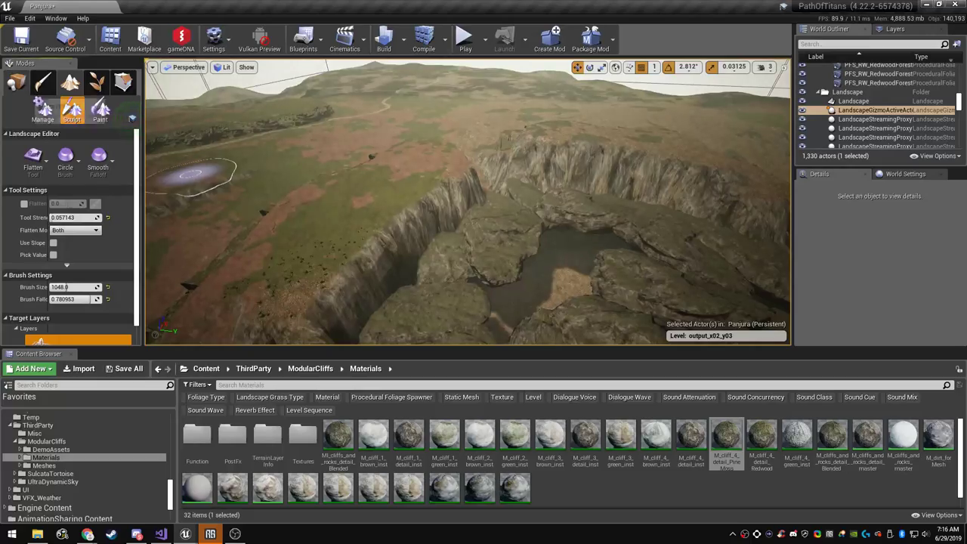
click(16, 82)
right_drag(317, 204, 352, 193)
key(F11)
click(412, 336)
mouse_move(412, 336)
right_down()
mouse_move(382, 354)
mouse_move(371, 377)
mouse_move(332, 358)
mouse_move(335, 369)
right_up()
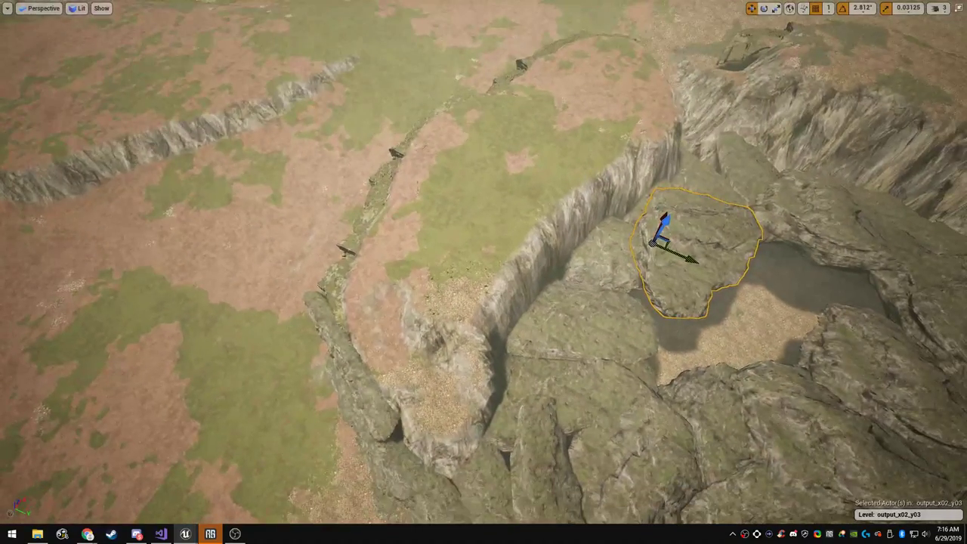
key(F11)
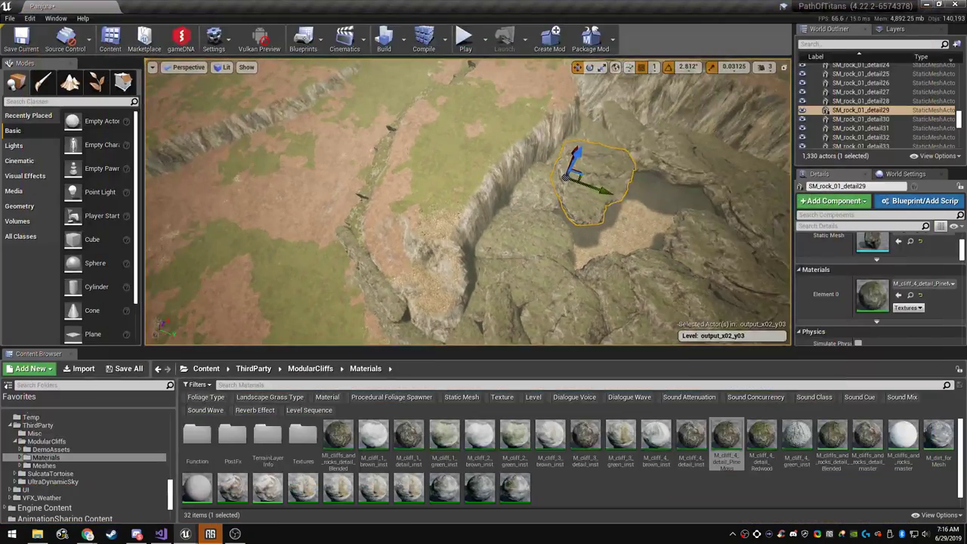
click(911, 241)
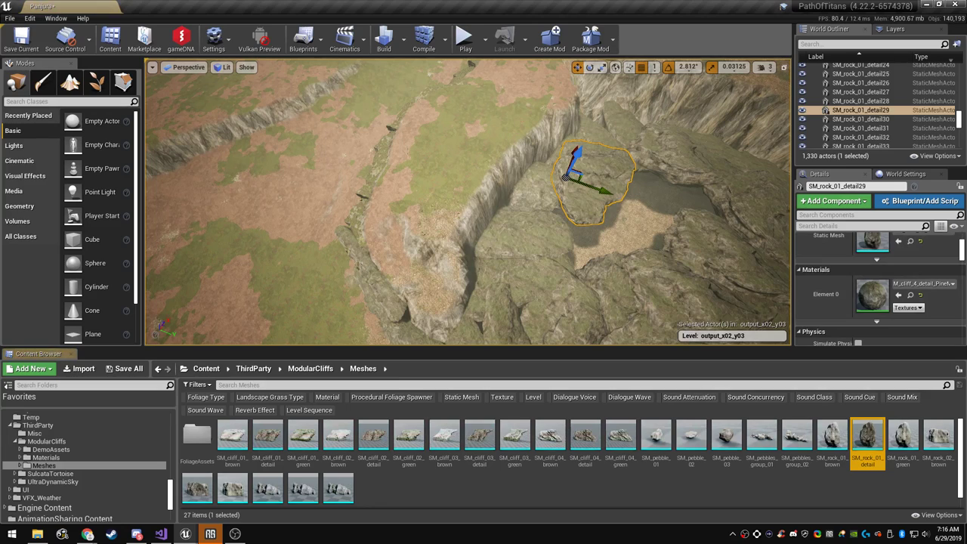
drag(584, 437, 434, 216)
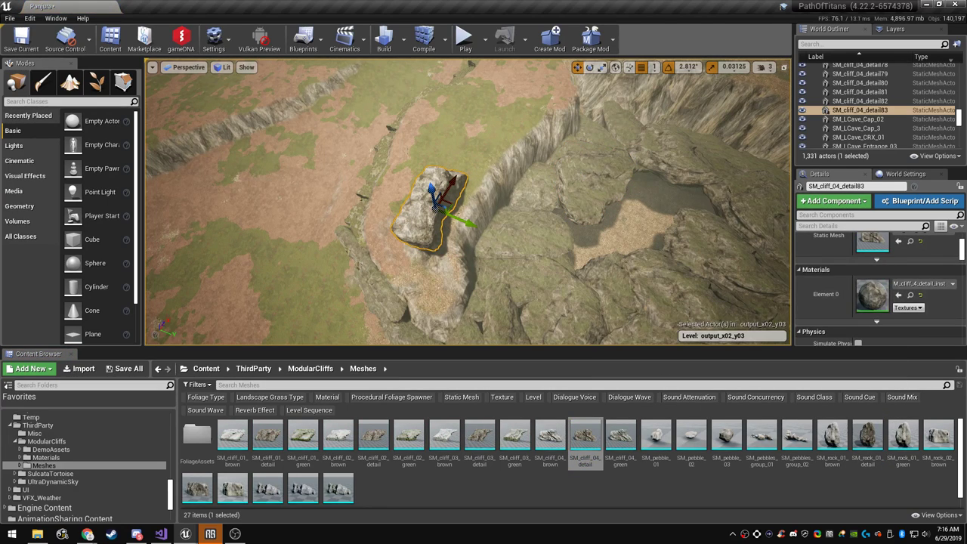
click(911, 295)
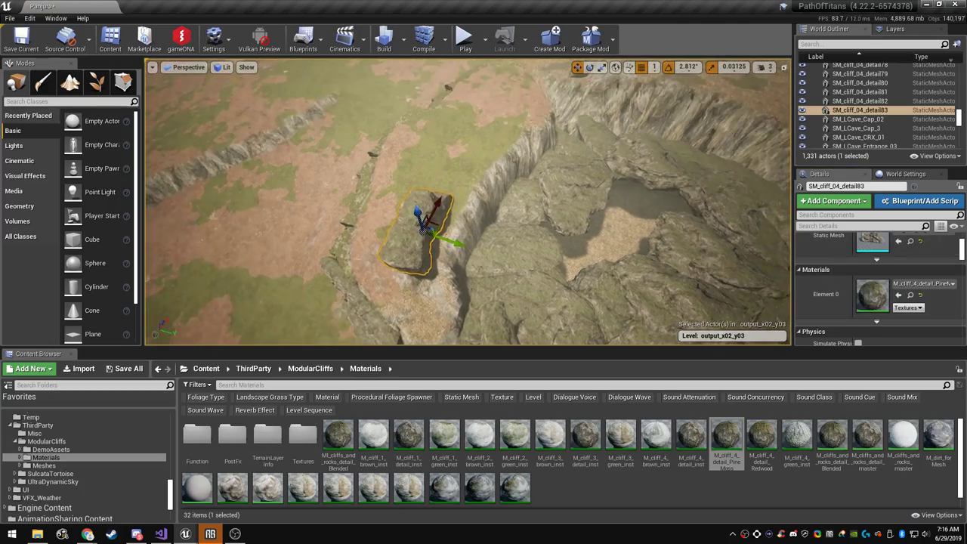
Scale the placed cliff mesh up uniformly to about twice its size so it spans the ledge
key(F11)
right_drag(469, 226, 605, 250)
key(r)
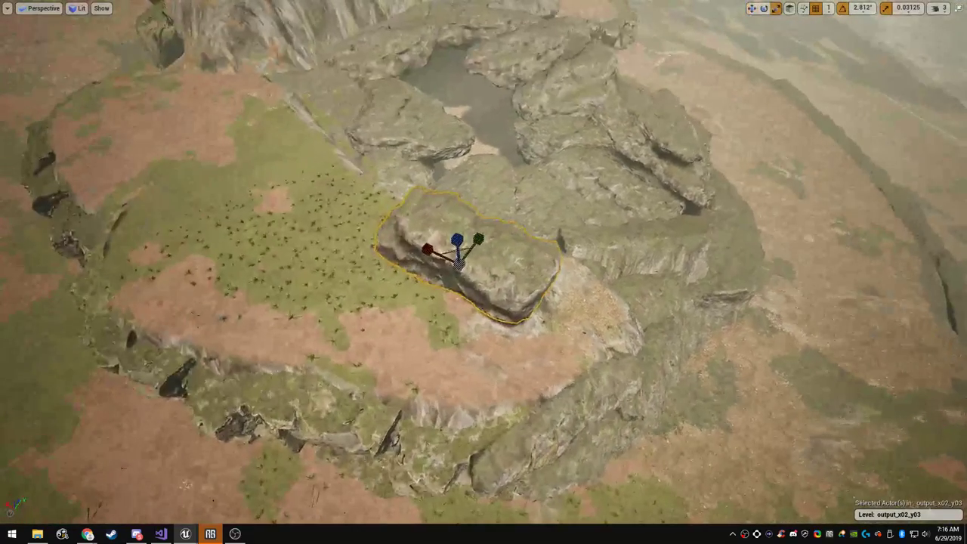
drag(460, 264, 522, 249)
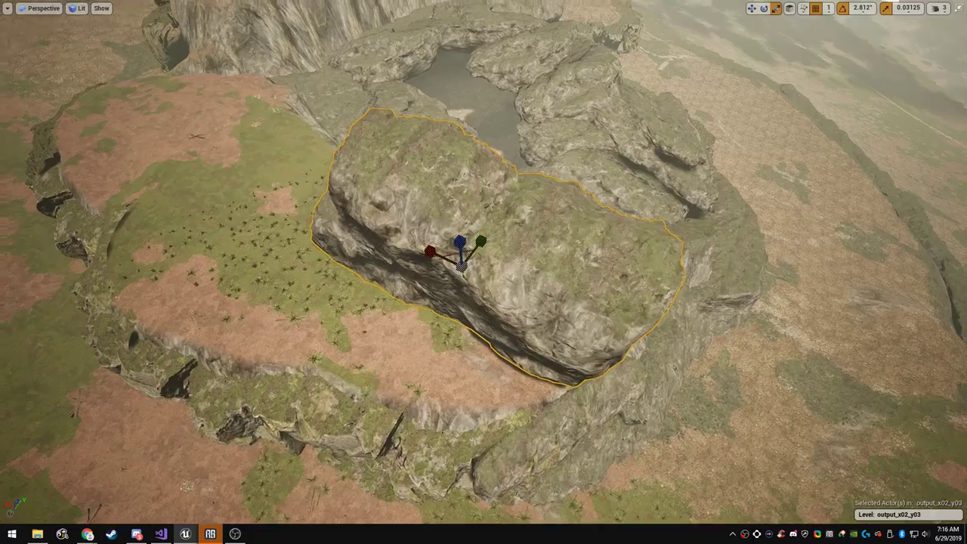
Rotate the enlarged cliff mesh to stand along the plateau's rim, tilt it 2.81°, and lower it into the ground
right_drag(521, 249, 393, 246)
key(e)
drag(433, 243, 511, 297)
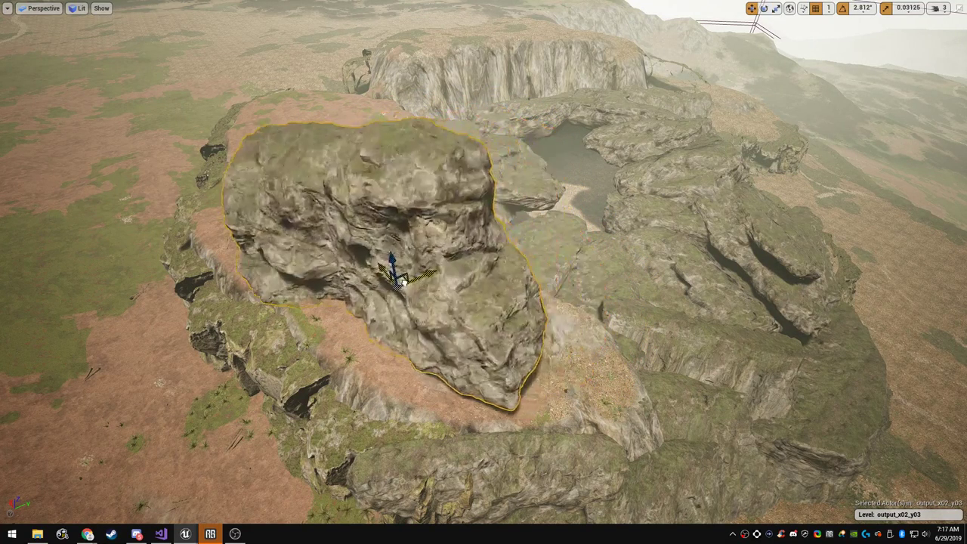
drag(403, 281, 393, 281)
key(e)
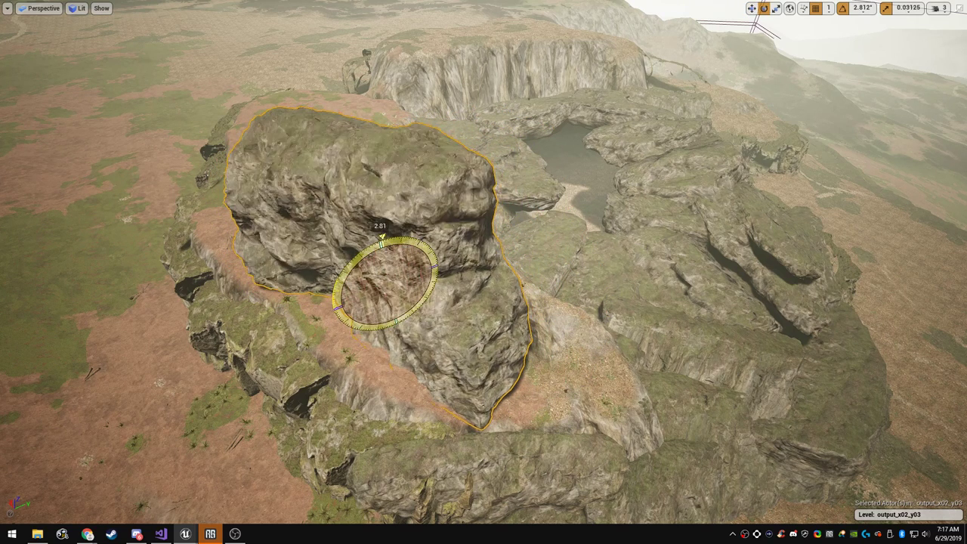
drag(383, 258, 385, 265)
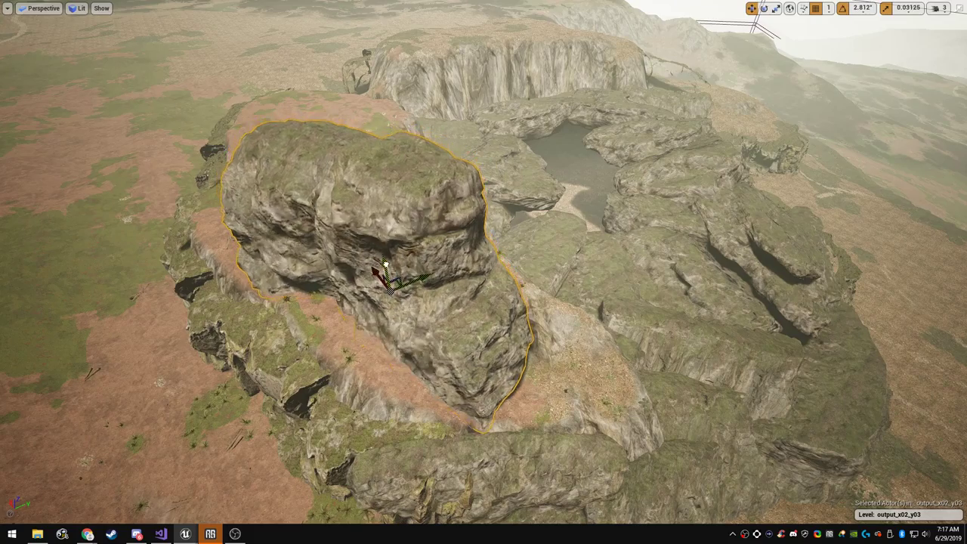
Duplicate the enlarged cliff mesh and place the copy beside it along the plateau's outer rim
key(Escape)
key(w)
right_drag(385, 265, 358, 273)
key(s)
key(w)
key(s)
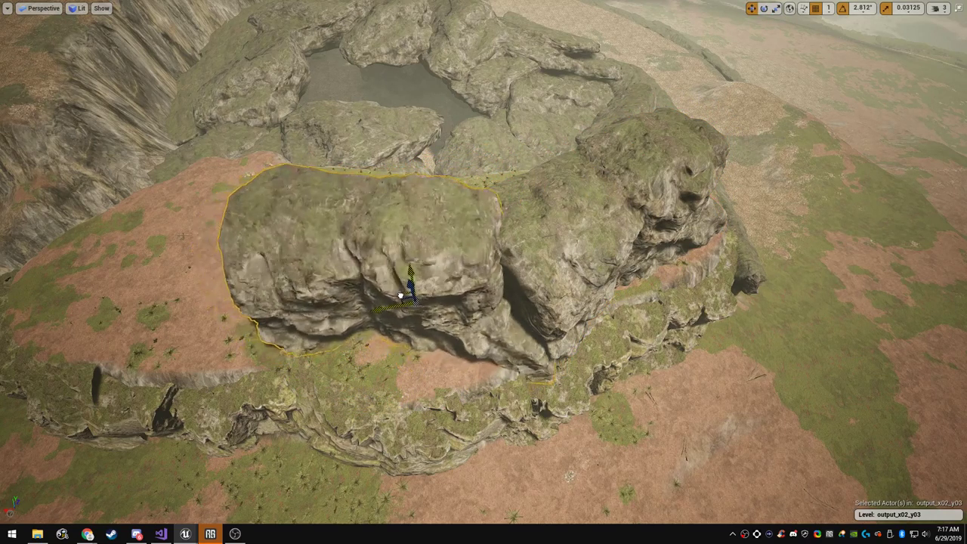
key(w)
Duplicate the second cliff mesh and place the copy over the bare, plant-covered end of the plateau
right_drag(402, 297, 346, 286)
key(e)
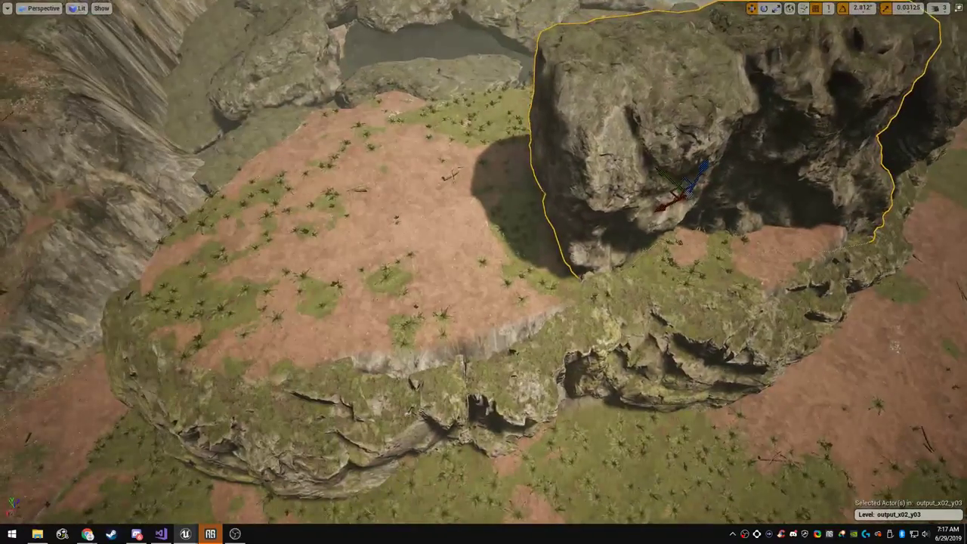
alt+drag(674, 190, 410, 266)
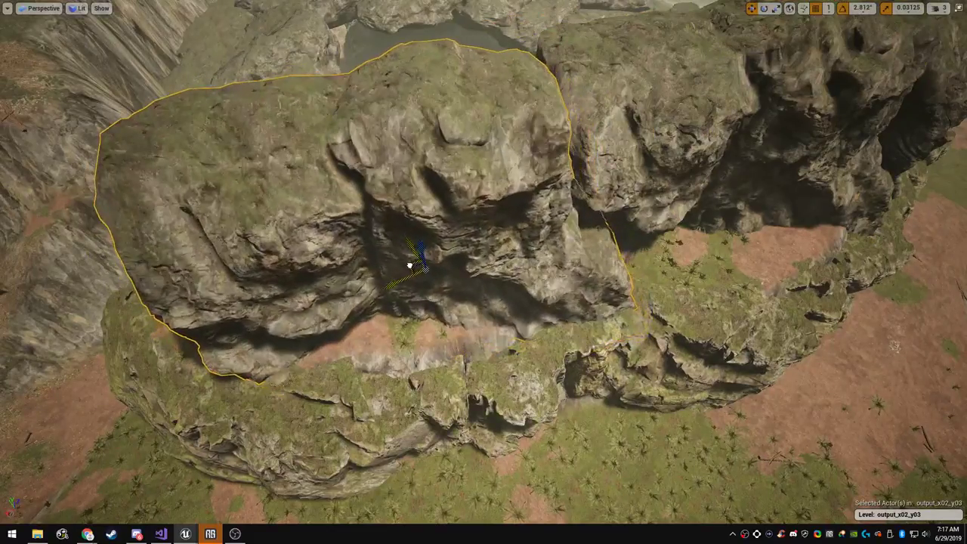
key(Escape)
Position a cliff mesh between its neighbours to continue the rock wall above the mossy lower cliffs
right_drag(410, 265, 427, 240)
key(q)
key(s)
key(w)
key(s)
key(e)
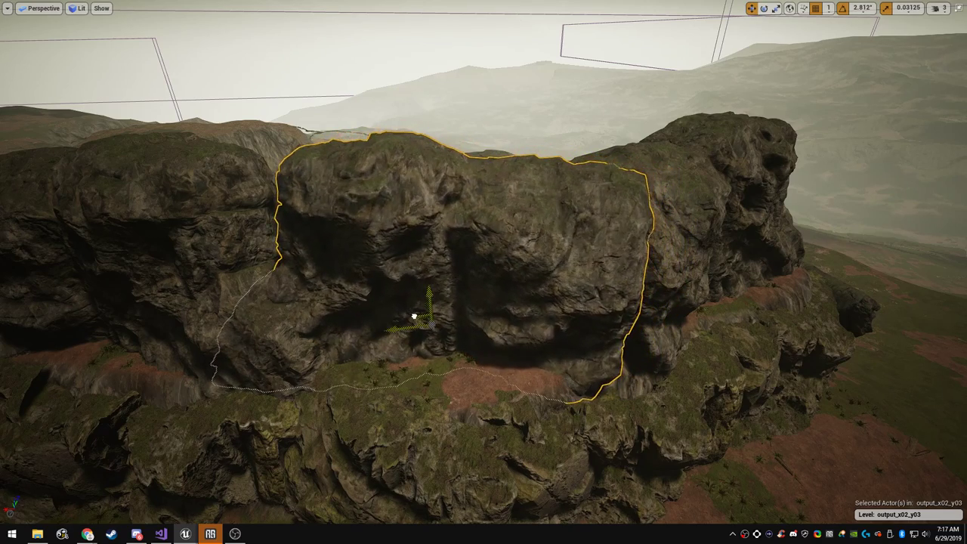
Rotate the cliff mesh at the end of the wall by -5.63° in the horizontal plane and check the arrangement
right_drag(484, 272, 491, 244)
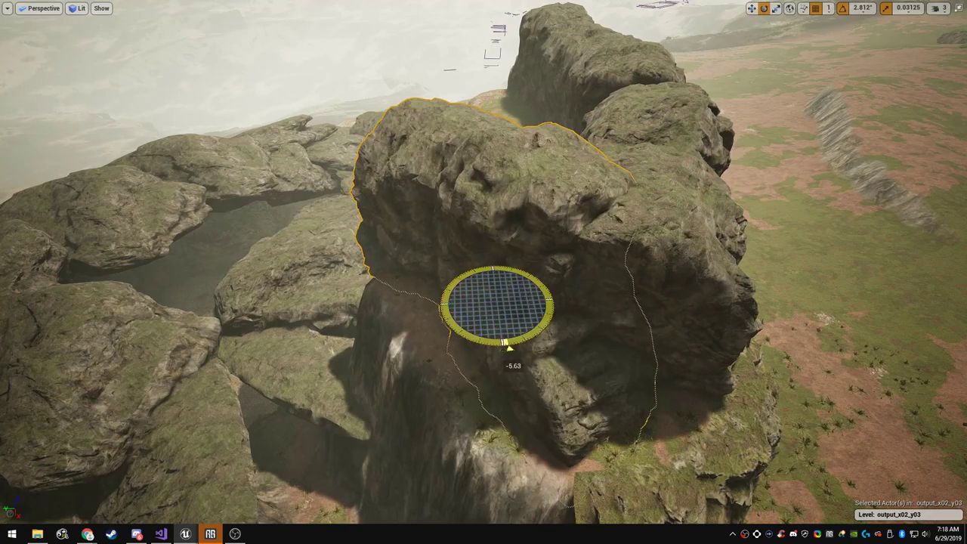
key(Escape)
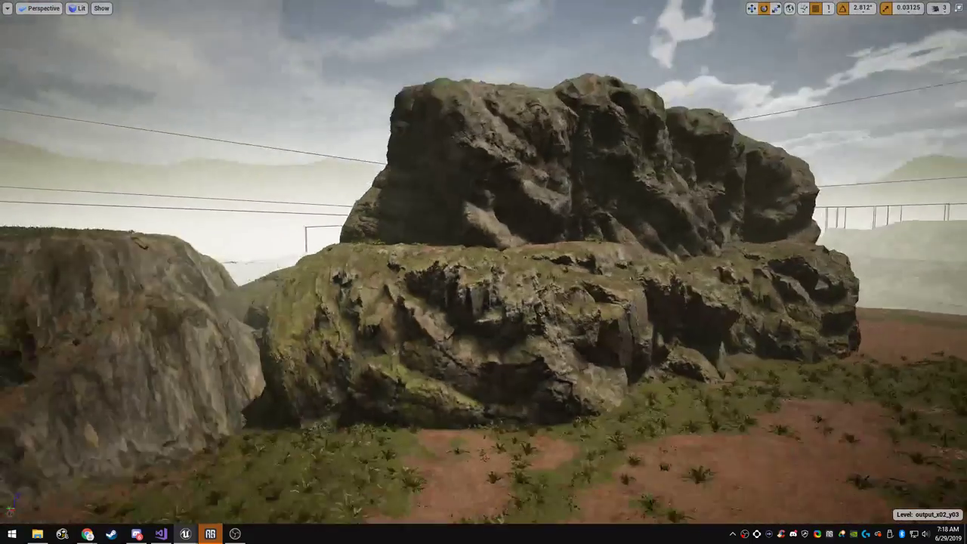
key(w)
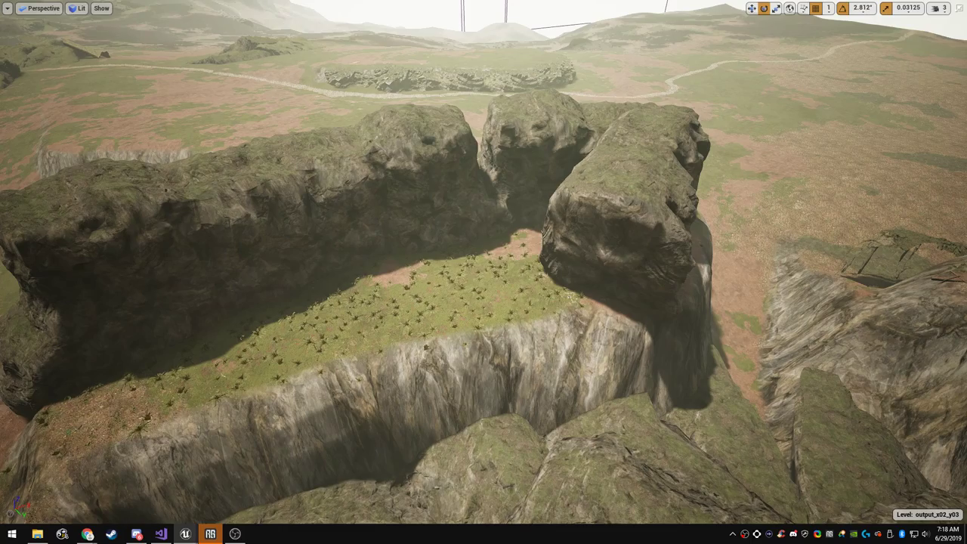
Duplicate the cliff mesh at the near end of the plateau wall and place the copy over the plateau's corner
right_drag(484, 272, 486, 370)
click(447, 172)
key(w)
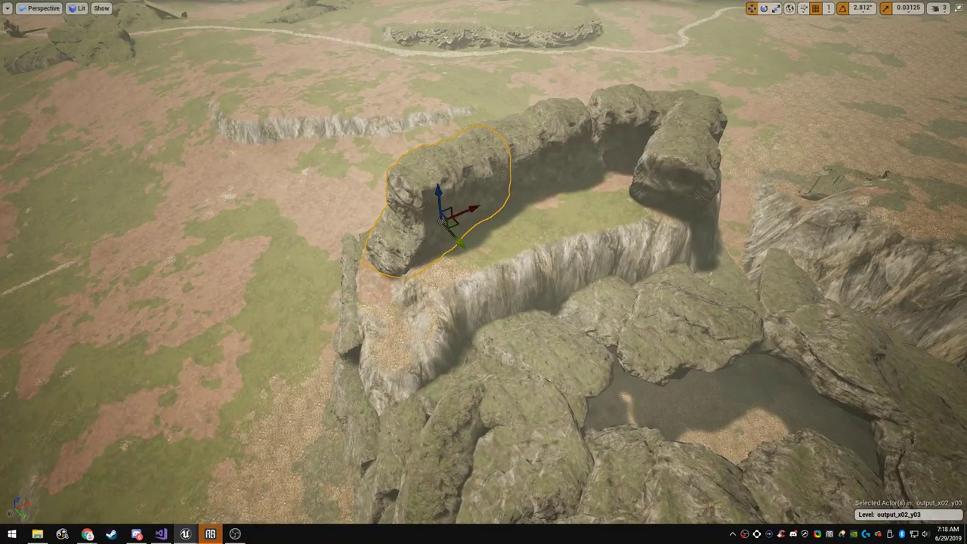
drag(446, 253, 443, 282)
key(e)
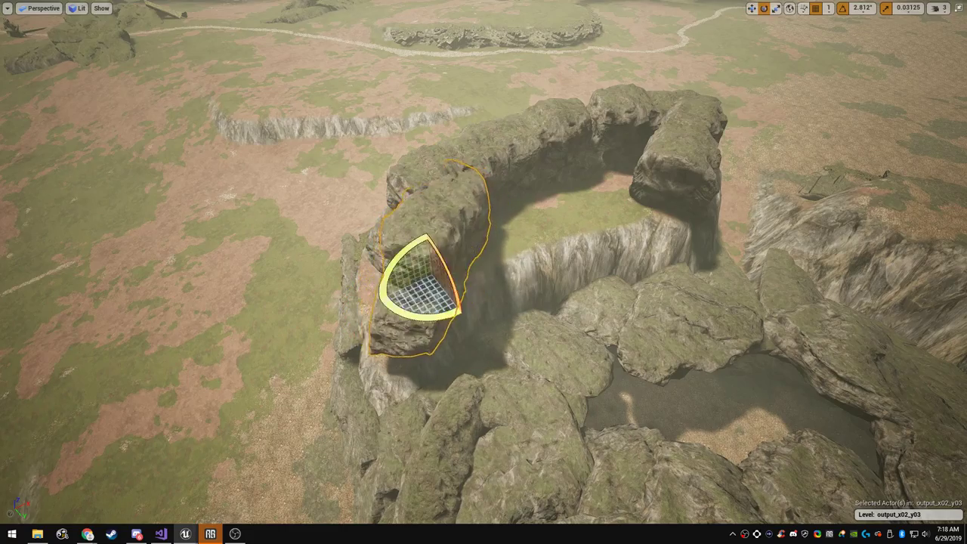
Rotate the copied cliff mesh and shift it outward so it covers the bare ground beyond the wall's end
key(f)
key(w)
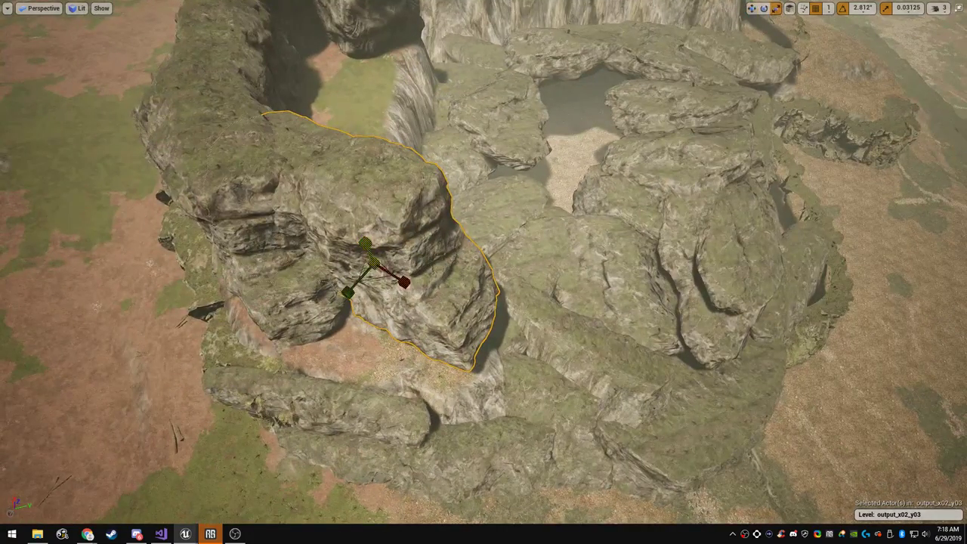
key(w)
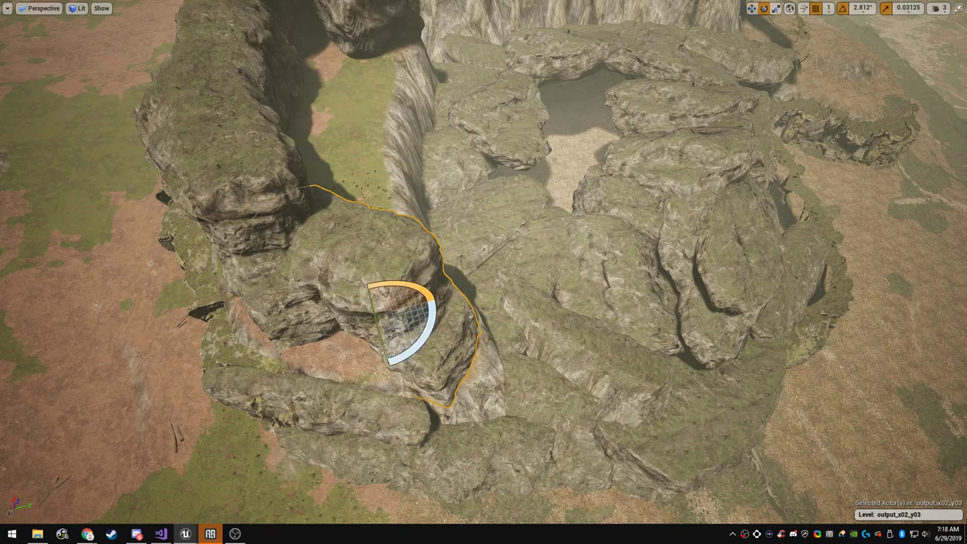
right_drag(484, 272, 574, 286)
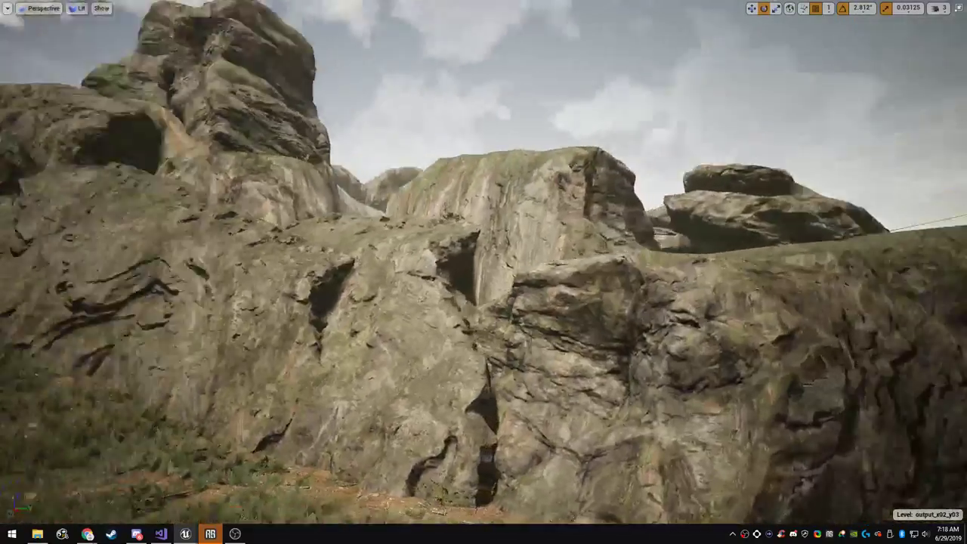
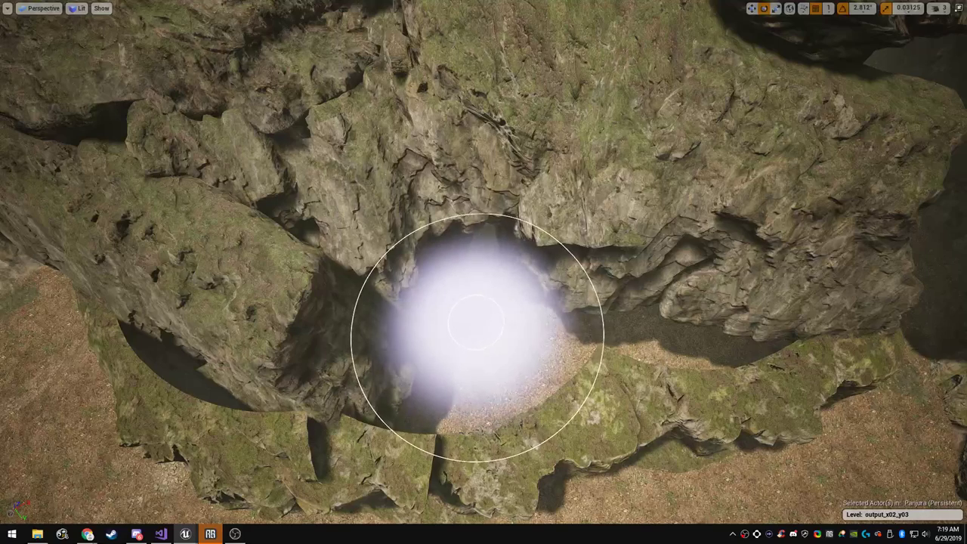
Reduce the landscape sculpting brush size to 657 and set the tool strength to 0.142857
key(bracketleft)
key(bracketleft)
key(bracketleft)
key(bracketleft)
key(bracketleft)
key(bracketleft)
key(bracketleft)
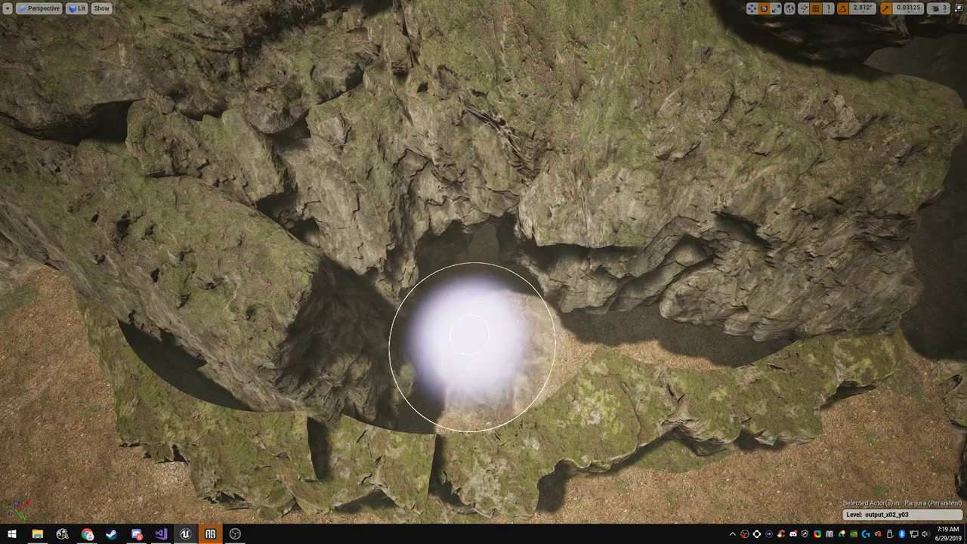
mouse_move(458, 353)
right_down()
mouse_move(460, 257)
mouse_move(468, 355)
right_up()
key(F11)
drag(80, 202, 72, 201)
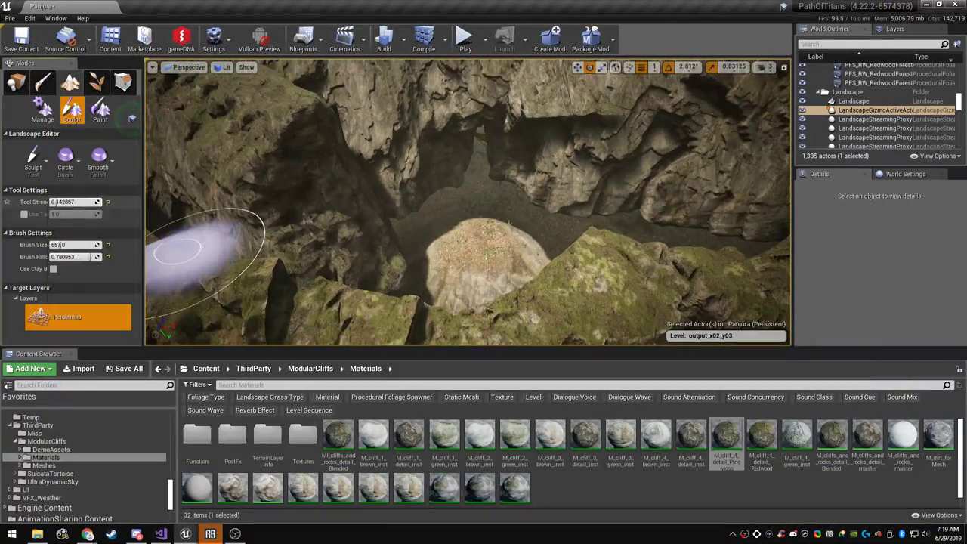
key(F11)
Raise the terrain into a mound between the cave opening and the mossy rocks in front of it
mouse_move(484, 287)
mouse_down()
mouse_move(508, 261)
mouse_move(486, 257)
mouse_up()
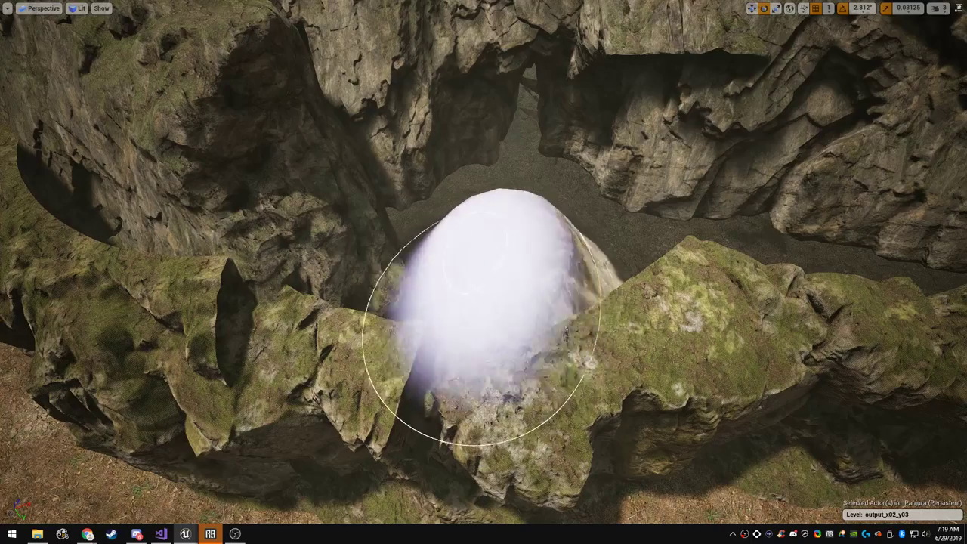
drag(517, 220, 517, 219)
mouse_move(517, 219)
right_down()
mouse_move(518, 143)
mouse_move(517, 211)
right_up()
Flatten the raised mound with the Flatten tool and spread it into a broad ledge behind the mossy rocks
key(F11)
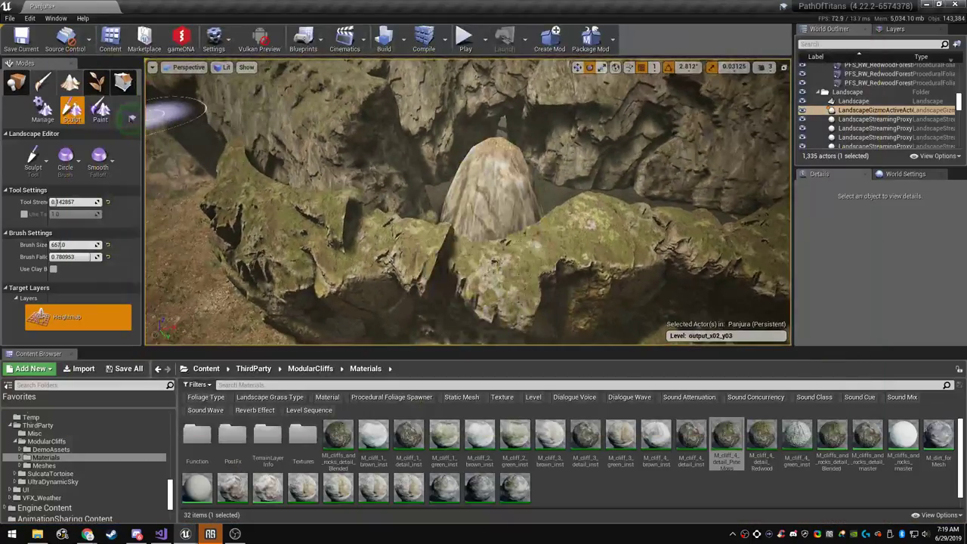
click(34, 158)
click(73, 179)
right_drag(453, 249, 483, 253)
key(F11)
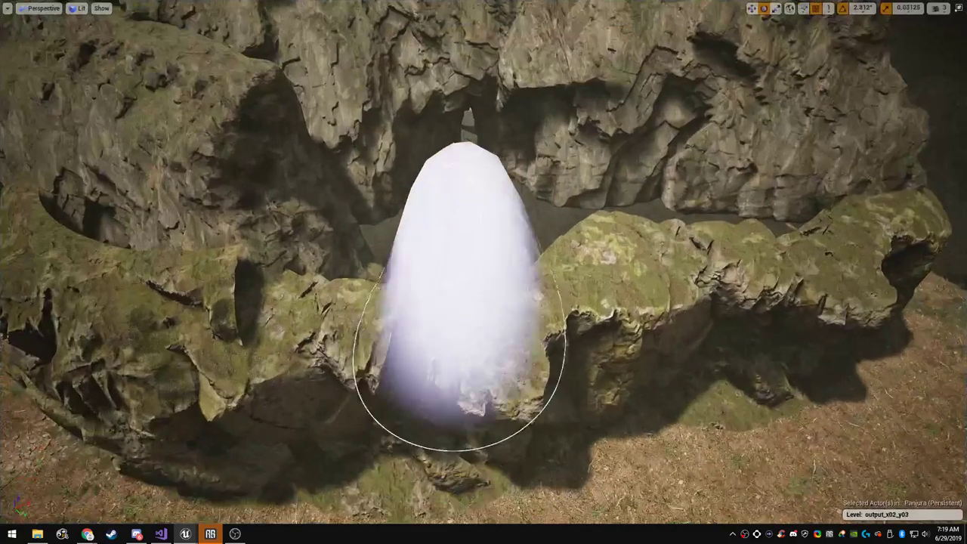
drag(462, 221, 453, 221)
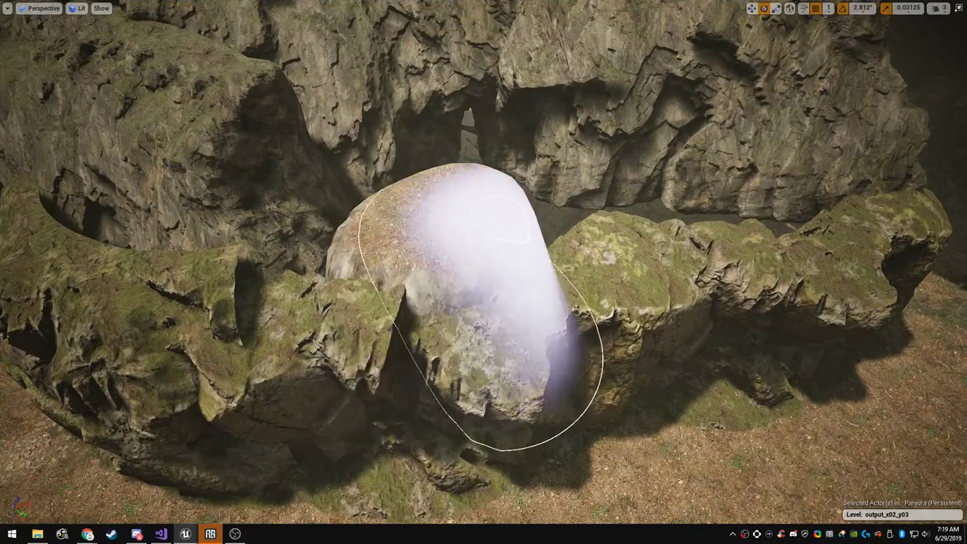
mouse_move(538, 248)
right_down()
mouse_move(546, 318)
mouse_move(542, 246)
right_up()
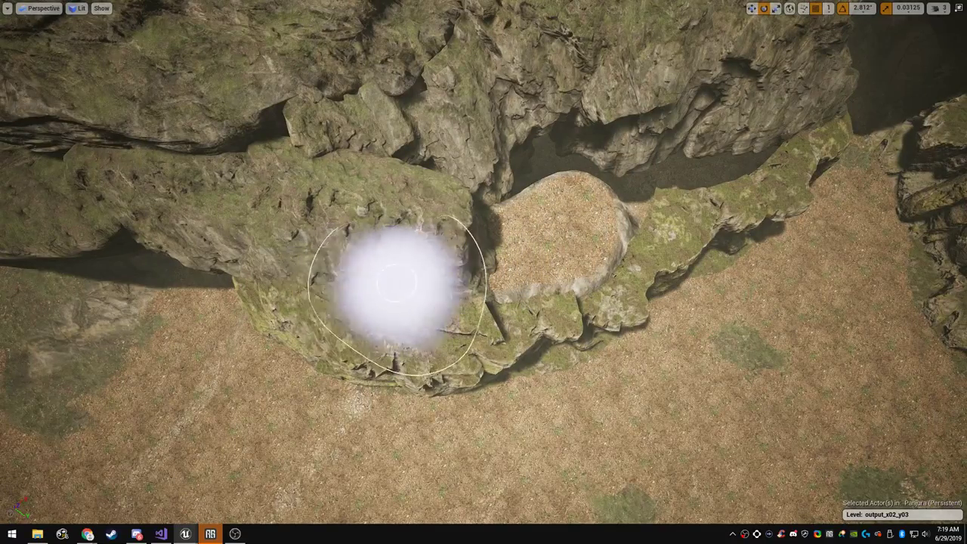
right_drag(529, 250, 477, 257)
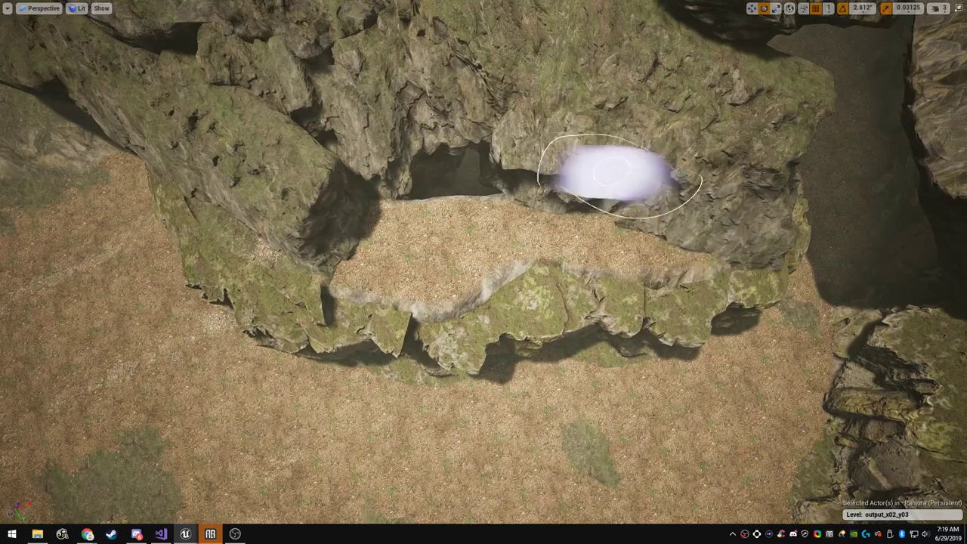
Raise the ledge's terrain into a mound against the cave opening with the Sculpt tool
mouse_move(374, 162)
right_down()
mouse_move(333, 83)
mouse_move(408, 80)
mouse_move(483, 182)
mouse_move(529, 174)
mouse_move(574, 136)
right_up()
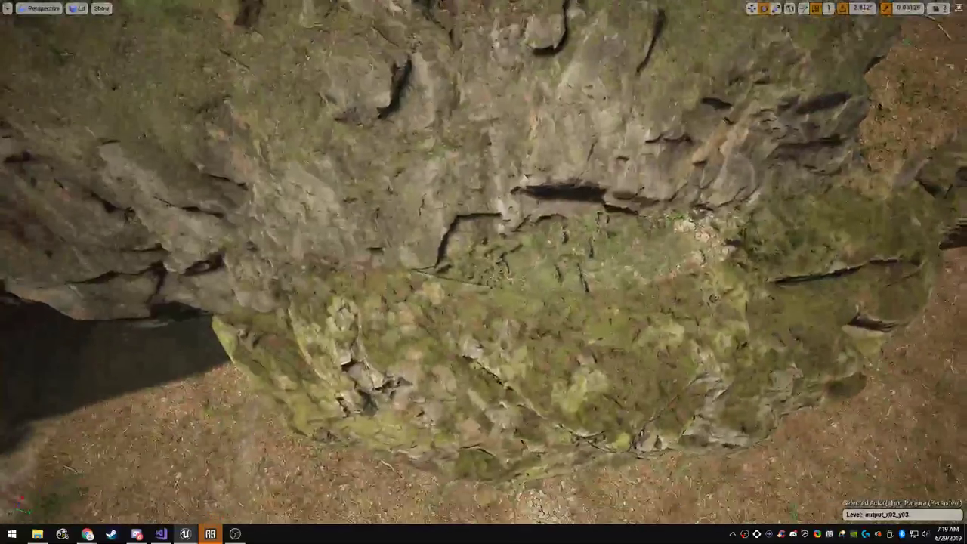
right_drag(764, 194, 755, 194)
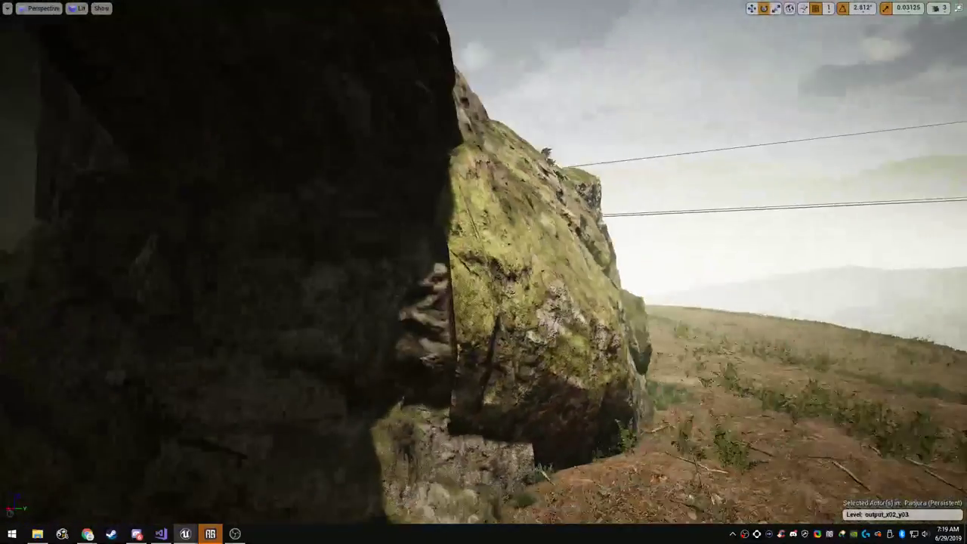
right_drag(484, 272, 423, 269)
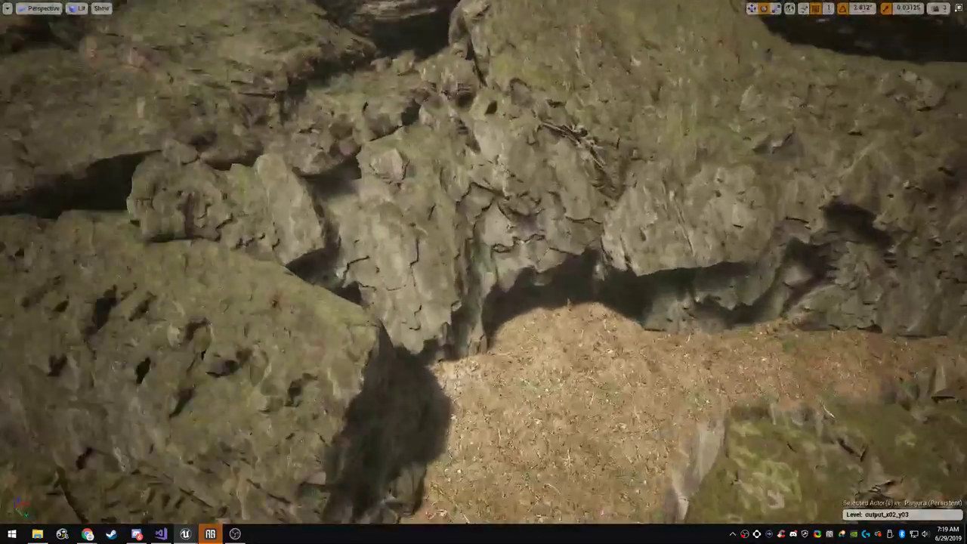
key(w)
right_drag(484, 272, 514, 325)
key(s)
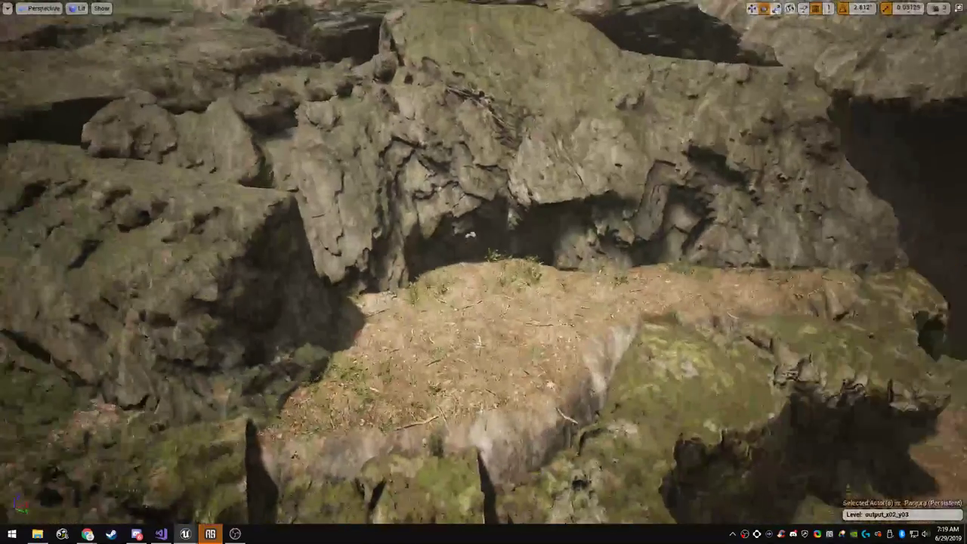
right_drag(551, 231, 544, 208)
key(F11)
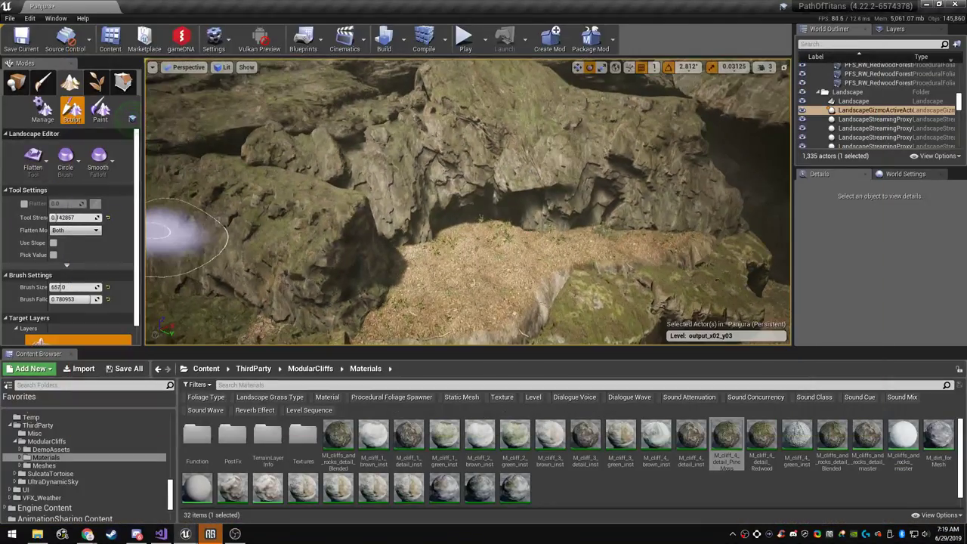
click(32, 159)
click(72, 145)
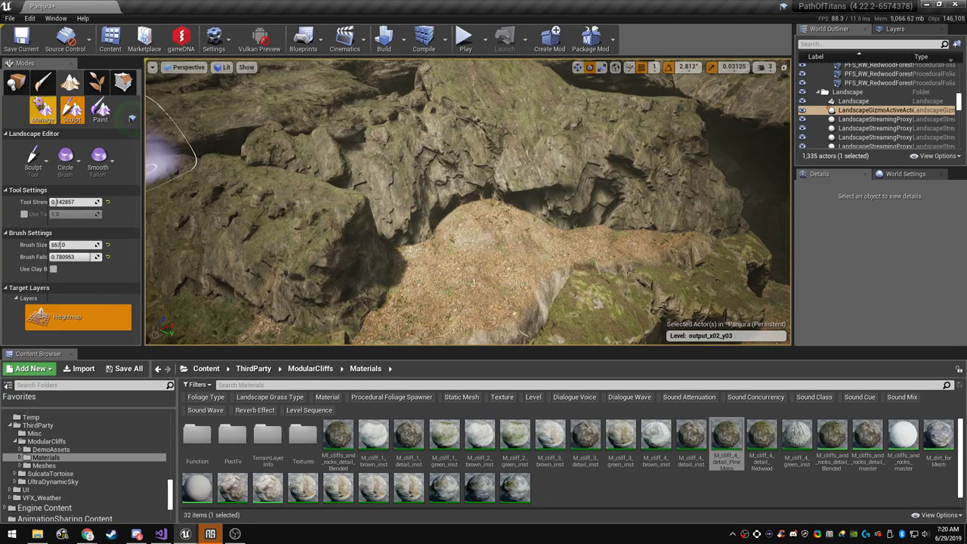
Smooth the mound at the cave opening with the Smooth tool so it blends into the ledge
click(33, 159)
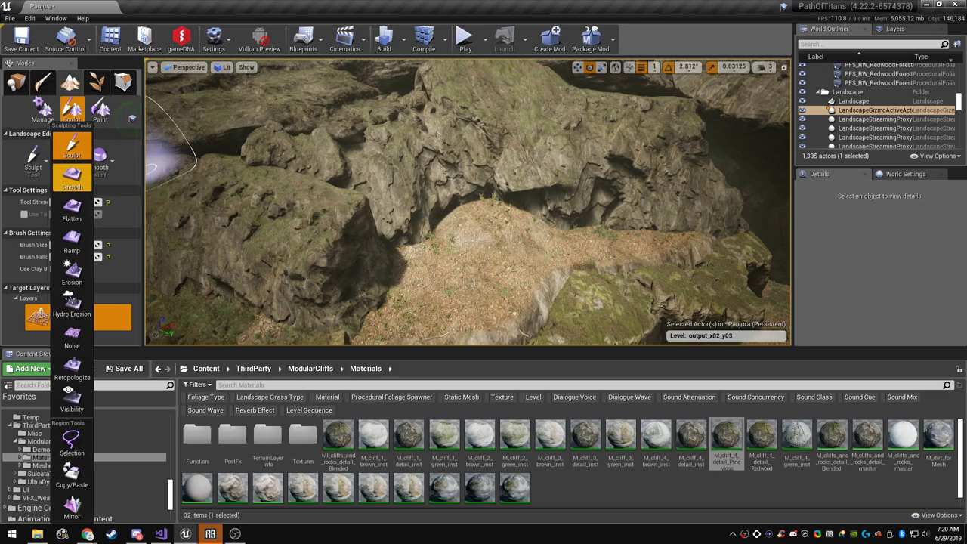
click(73, 178)
key(F11)
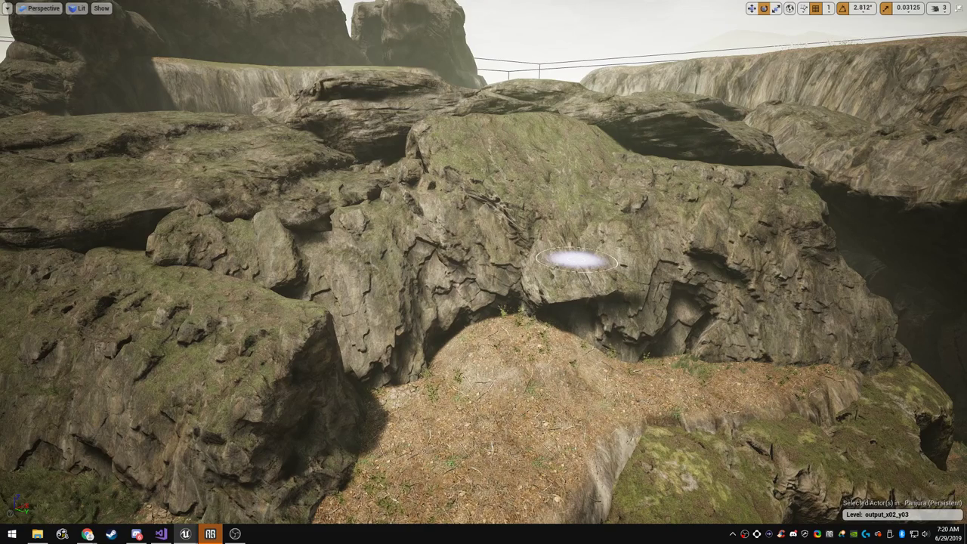
key(w)
mouse_move(577, 259)
right_down()
mouse_move(581, 295)
mouse_move(635, 299)
mouse_move(643, 257)
mouse_move(680, 260)
right_up()
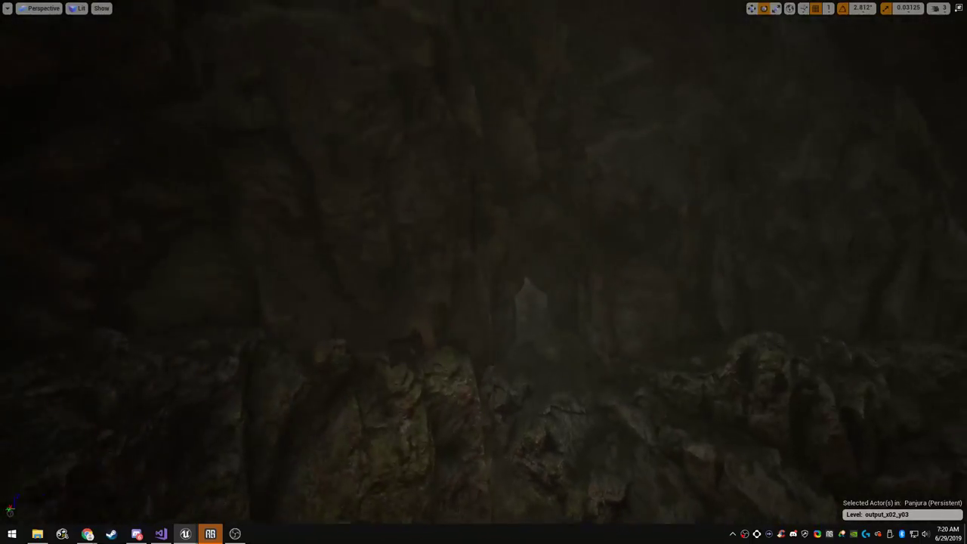
key(s)
right_drag(483, 272, 559, 313)
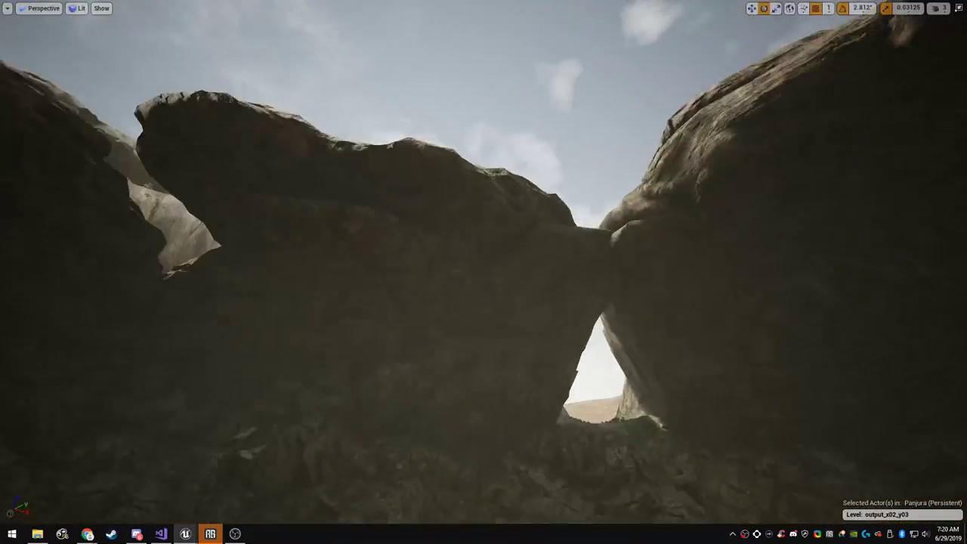
right_drag(484, 272, 809, 253)
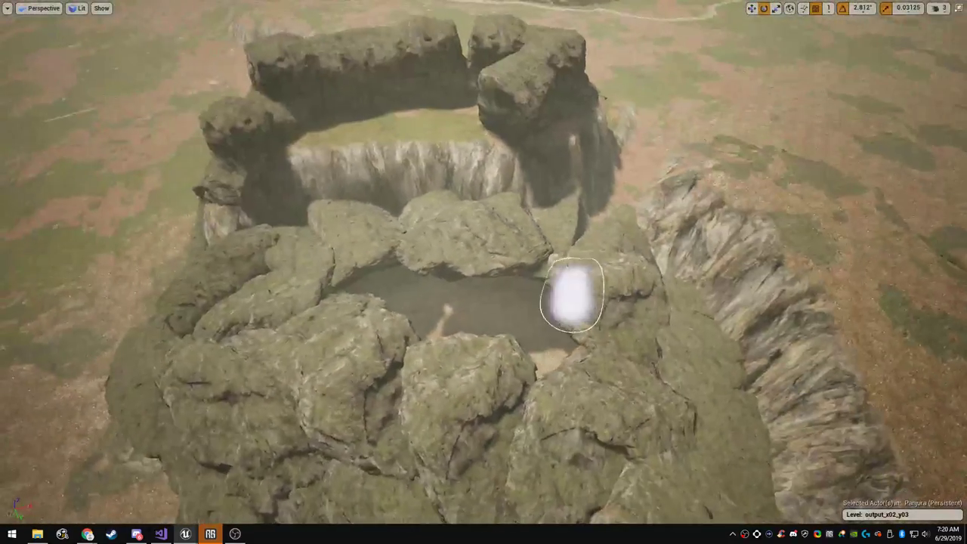
Duplicate the cliff mesh at the far end of the plateau wall and place the copy over the mossy rocks beside the hollow
key(F11)
key(F11)
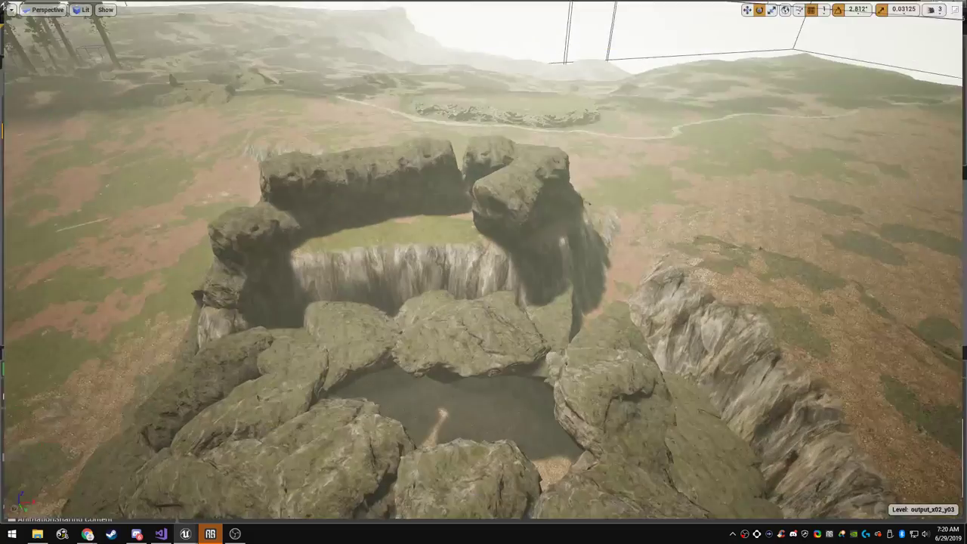
right_drag(483, 226, 488, 280)
click(530, 163)
key(w)
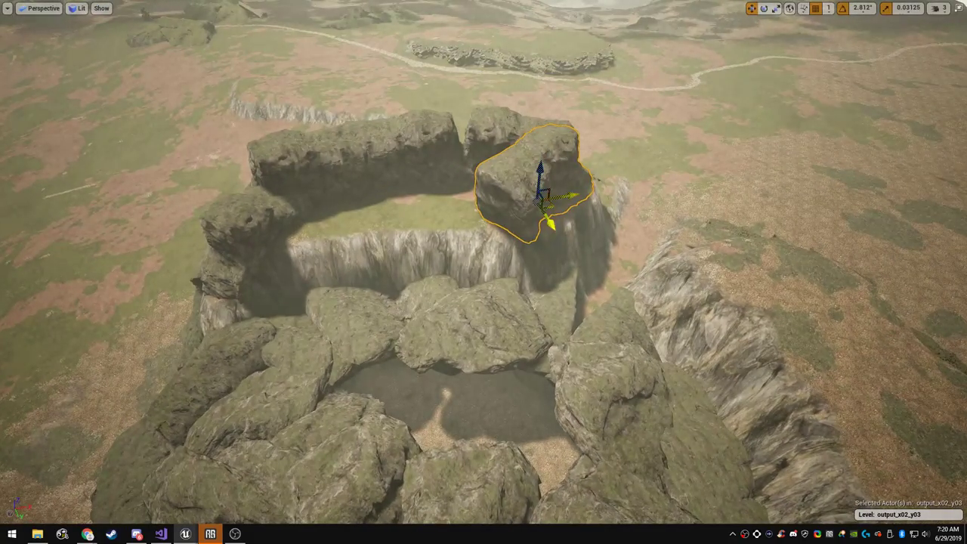
key(ctrl+z)
alt+drag(542, 203, 279, 332)
right_drag(278, 332, 189, 332)
Rotate the copied cliff mesh in the horizontal plane and align it with the hollow's outer rim
key(e)
drag(511, 300, 477, 259)
key(w)
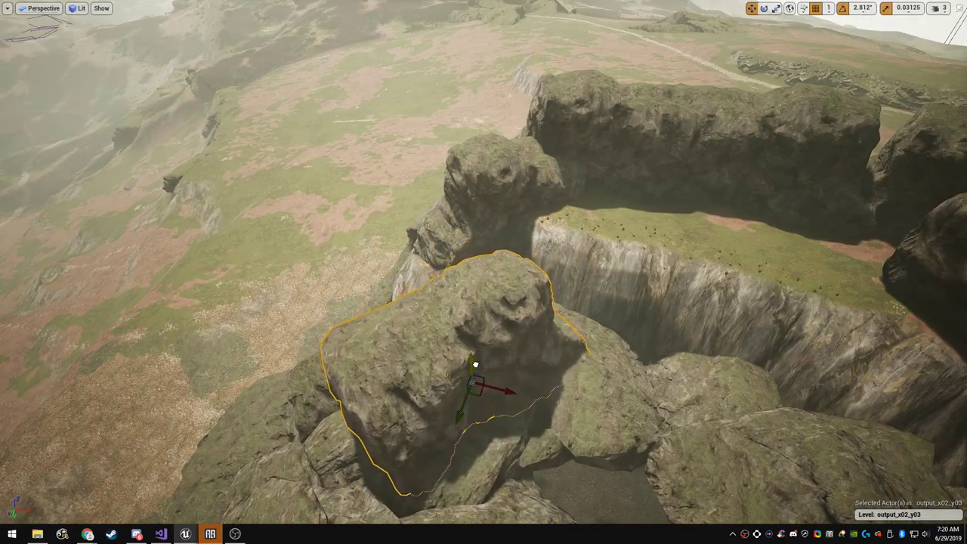
right_drag(477, 259, 559, 337)
key(e)
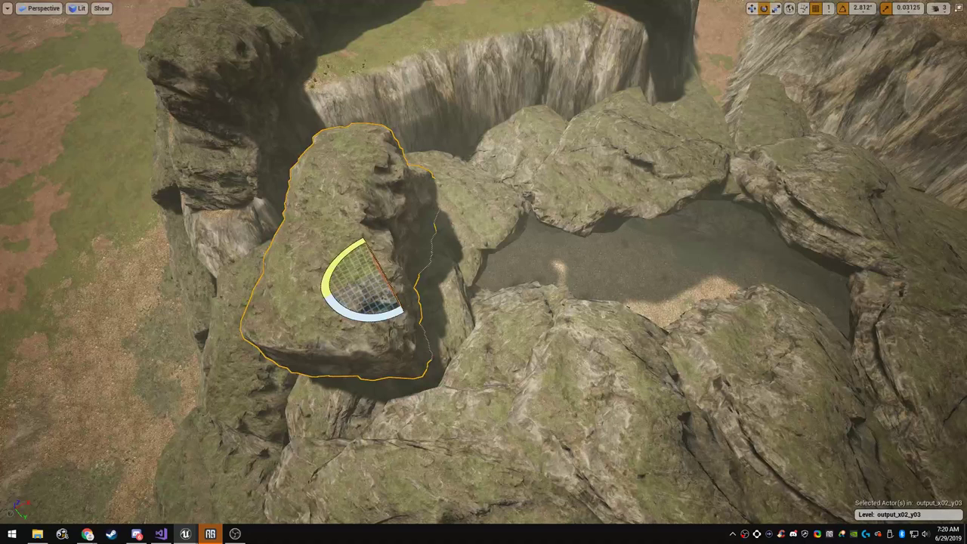
Adjust the scale and tilt of the cliff mesh on the hollow's rim and shift it inward
key(r)
drag(372, 246, 369, 226)
key(e)
drag(334, 264, 346, 243)
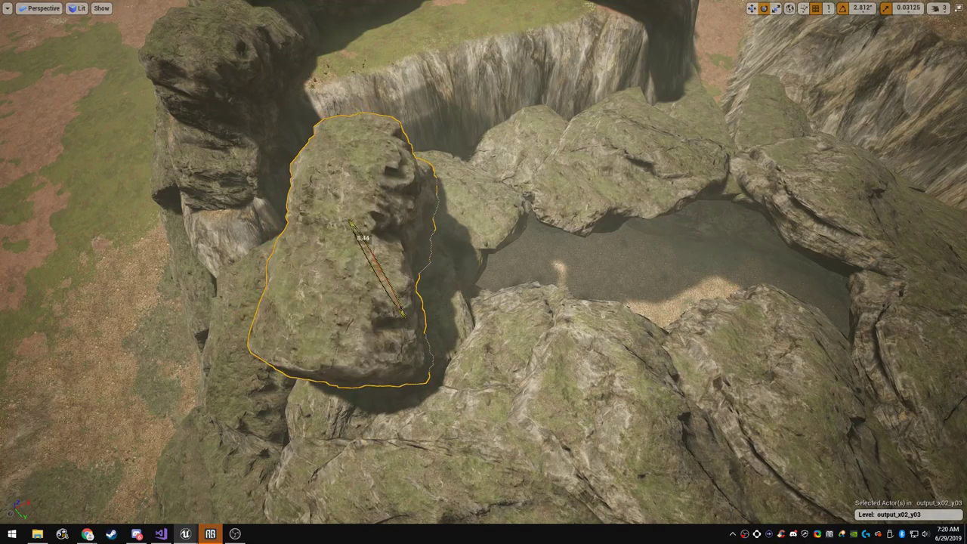
drag(429, 239, 427, 247)
Duplicate the rim's cliff mesh, then rotate and raise the copy to continue the wall around the hollow
drag(383, 272, 523, 412)
key(w)
key(e)
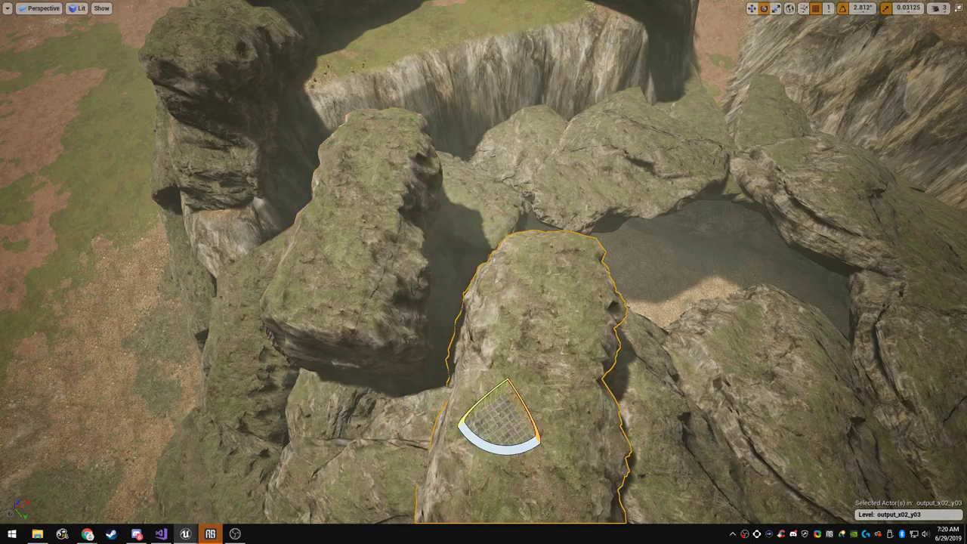
mouse_move(523, 412)
right_down()
mouse_move(453, 416)
mouse_move(508, 412)
right_up()
drag(488, 440, 548, 430)
right_drag(549, 430, 529, 325)
key(w)
drag(569, 249, 570, 217)
right_drag(570, 216, 650, 283)
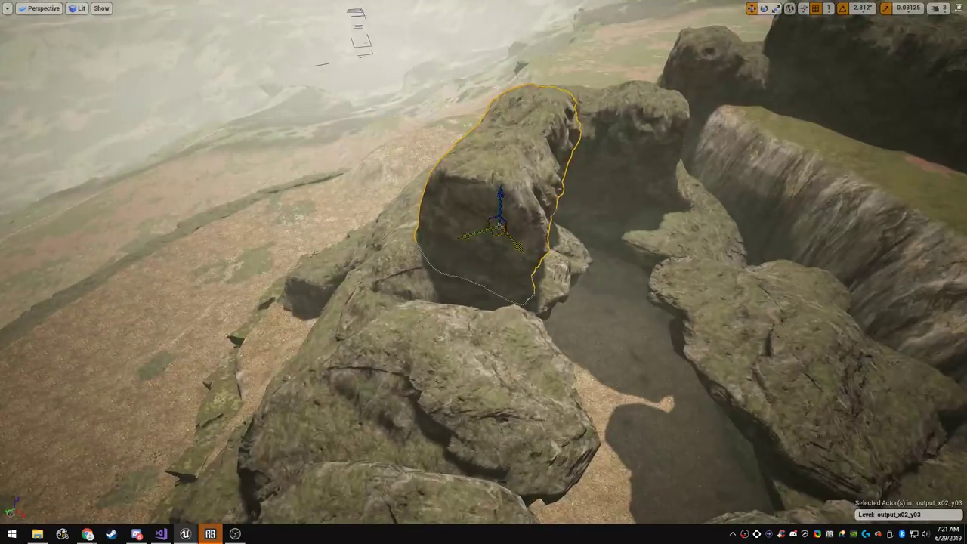
Duplicate the cliff mesh at the end of the rim wall and rotate the copy by -25.31° in the horizontal plane
alt+drag(492, 237, 491, 394)
key(e)
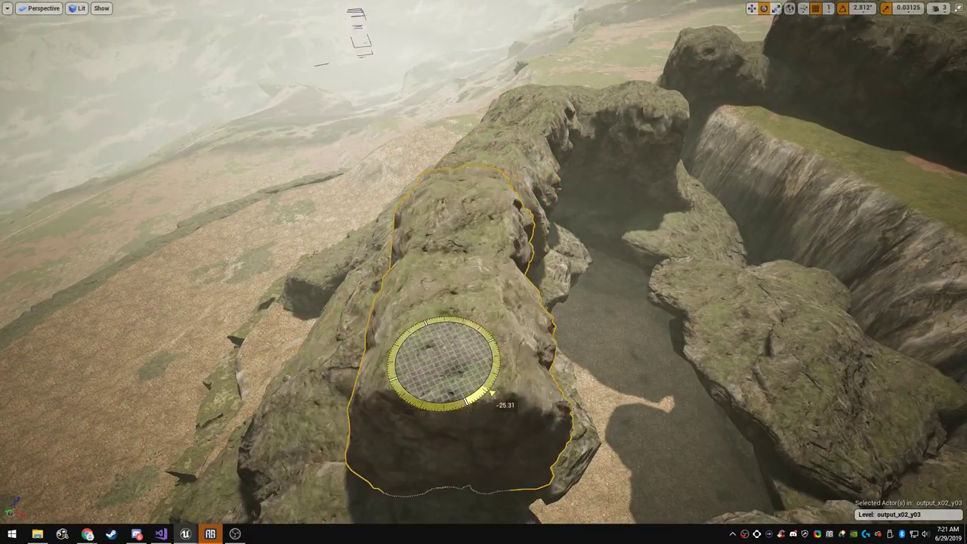
right_drag(492, 394, 400, 333)
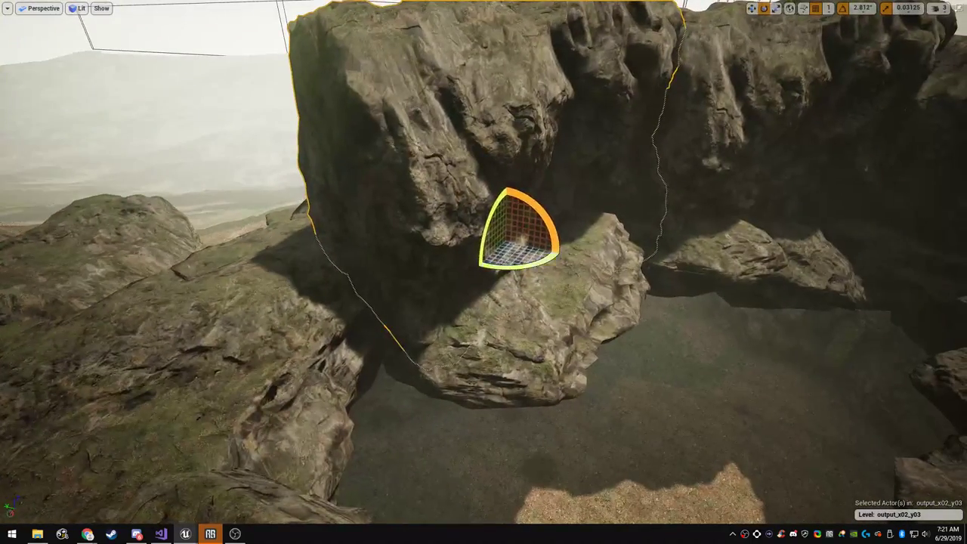
drag(494, 244, 491, 234)
Duplicate the cliff mesh at the end of the rim wall and rotate the copy to extend the wall along the hollow
right_drag(492, 234, 476, 310)
drag(464, 185, 385, 370)
key(e)
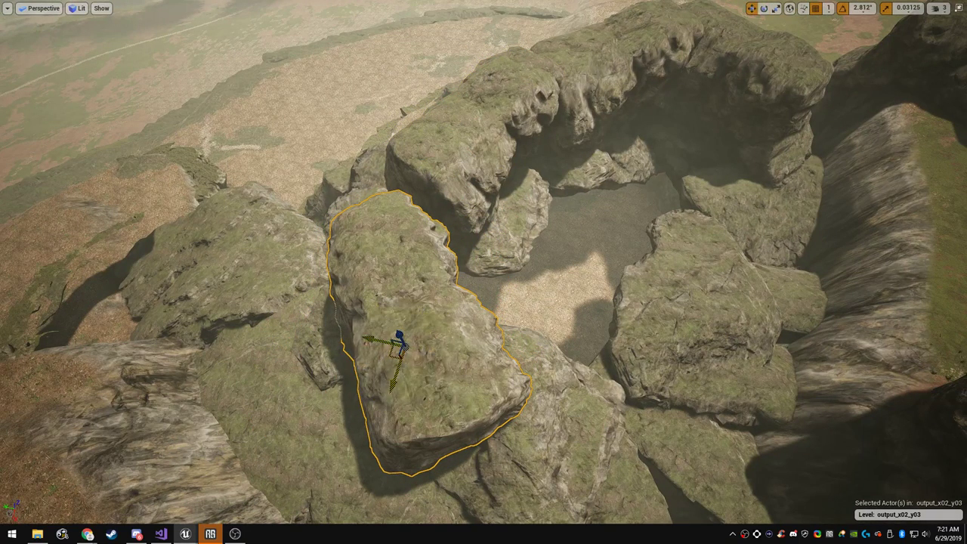
key(w)
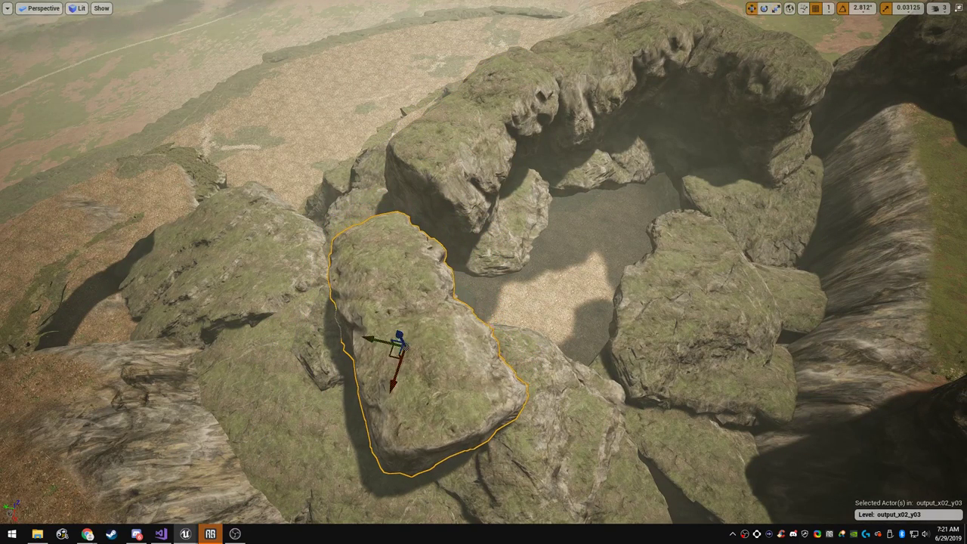
right_drag(403, 332, 945, 200)
Adjust the height of the rim's cliff mesh that borders the grassy plateau's slope
key(Escape)
right_drag(483, 272, 576, 264)
right_drag(483, 272, 453, 253)
key(e)
right_drag(484, 272, 511, 439)
click(491, 280)
key(r)
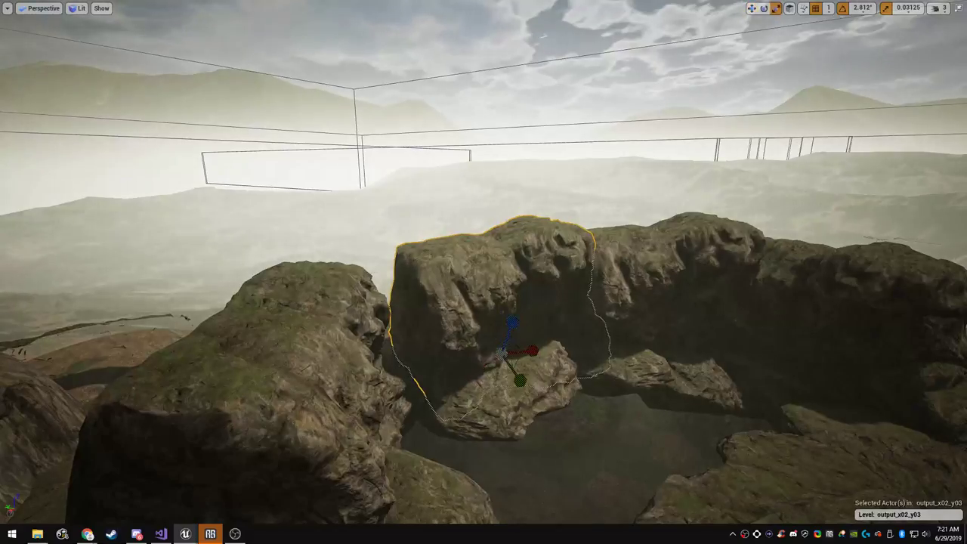
right_drag(491, 280, 559, 416)
key(Escape)
key(s)
key(e)
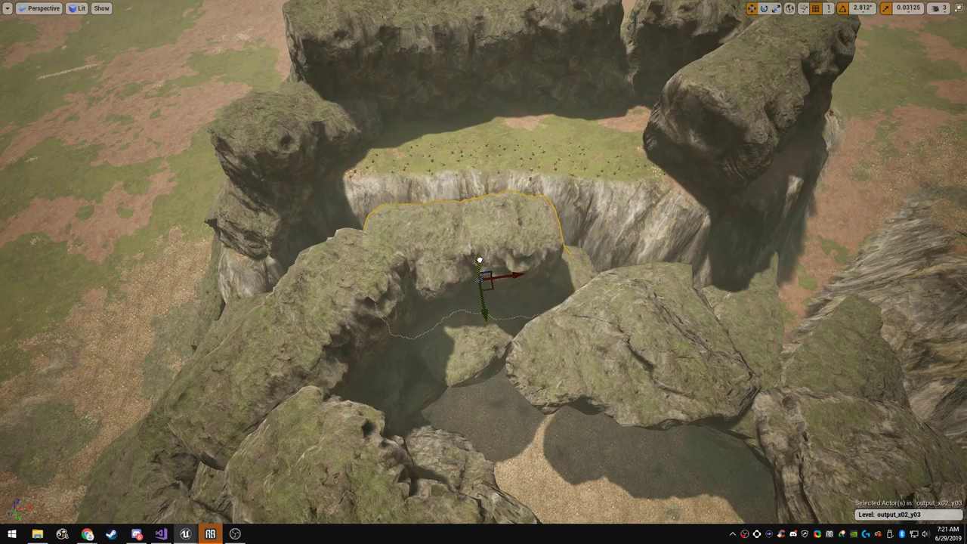
key(q)
Try to close the hollow's open side with a rotated copy of the neighbouring rim cliff mesh
right_drag(483, 272, 603, 122)
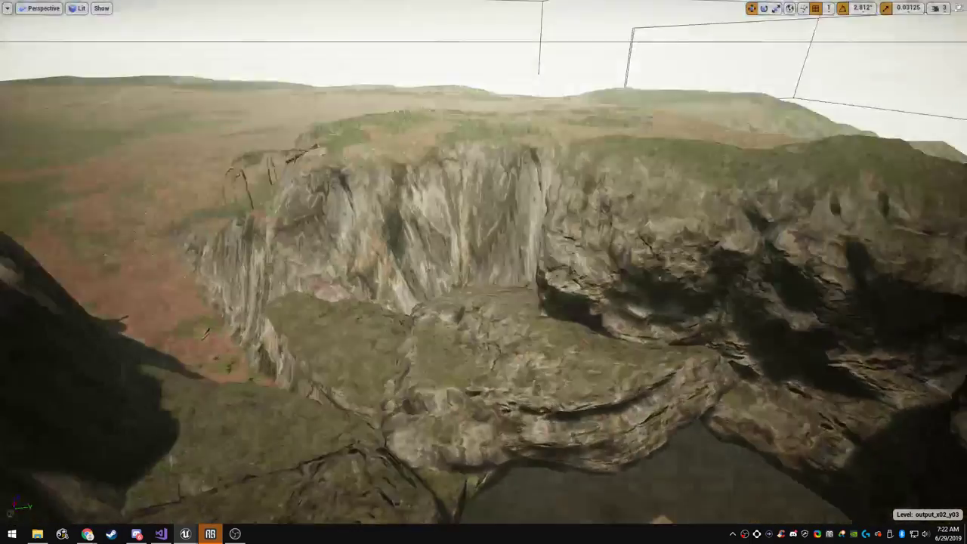
right_drag(527, 235, 519, 253)
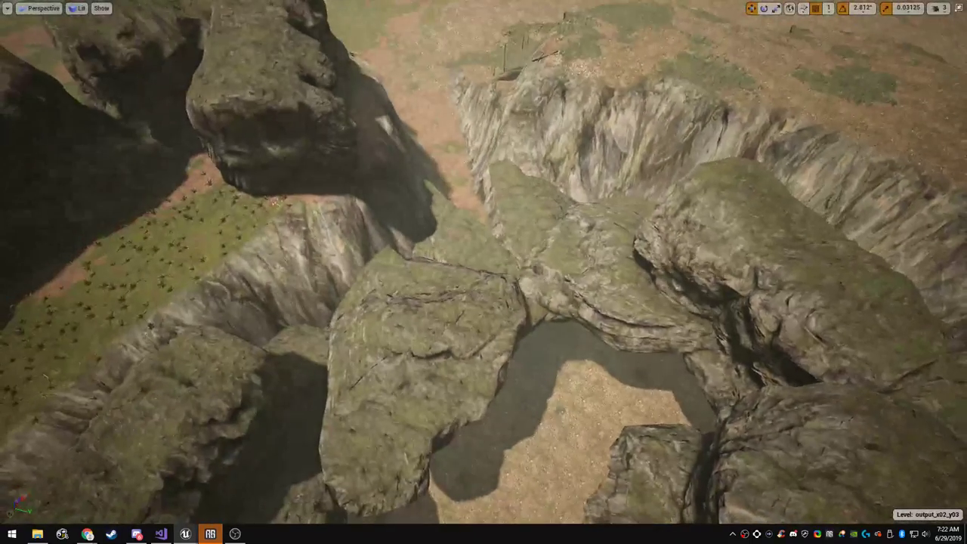
click(794, 249)
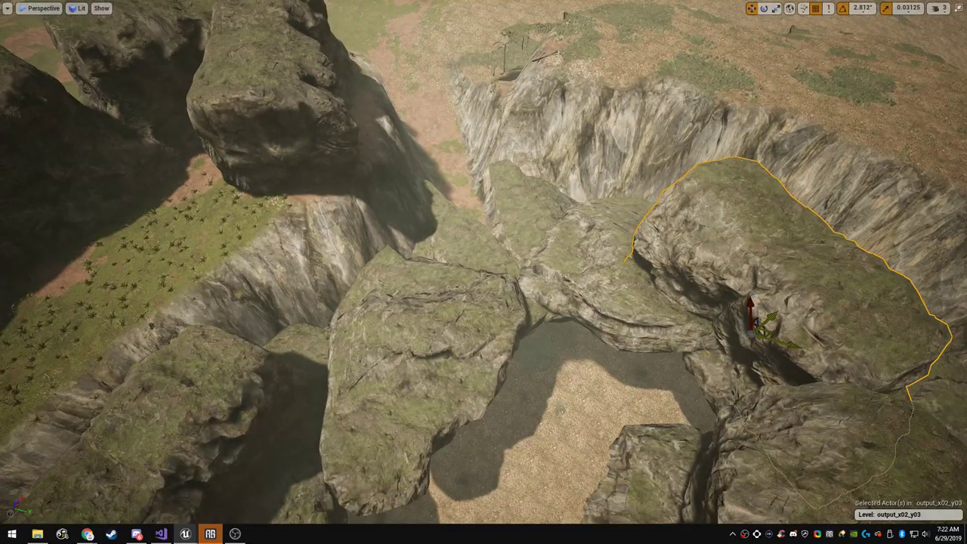
alt+drag(760, 324, 586, 283)
key(e)
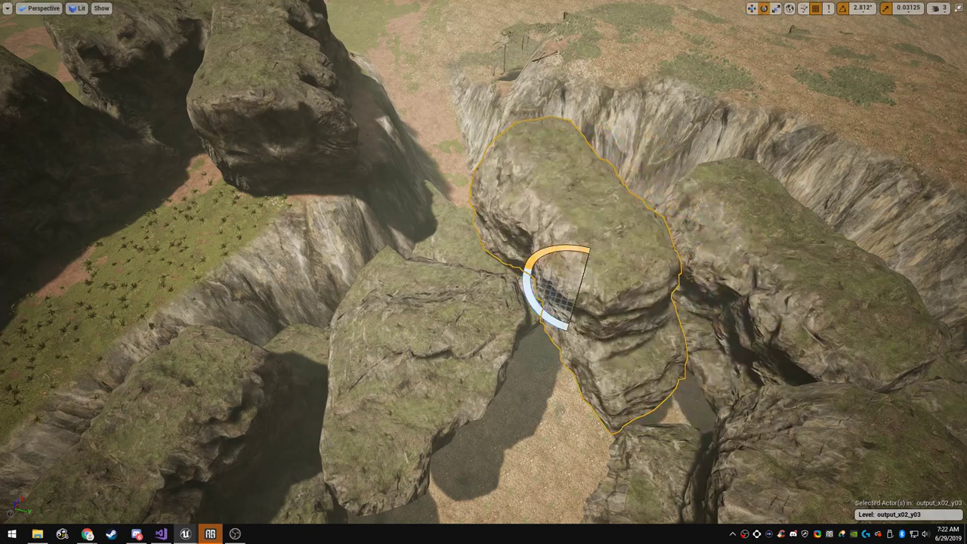
drag(532, 302, 568, 368)
key(w)
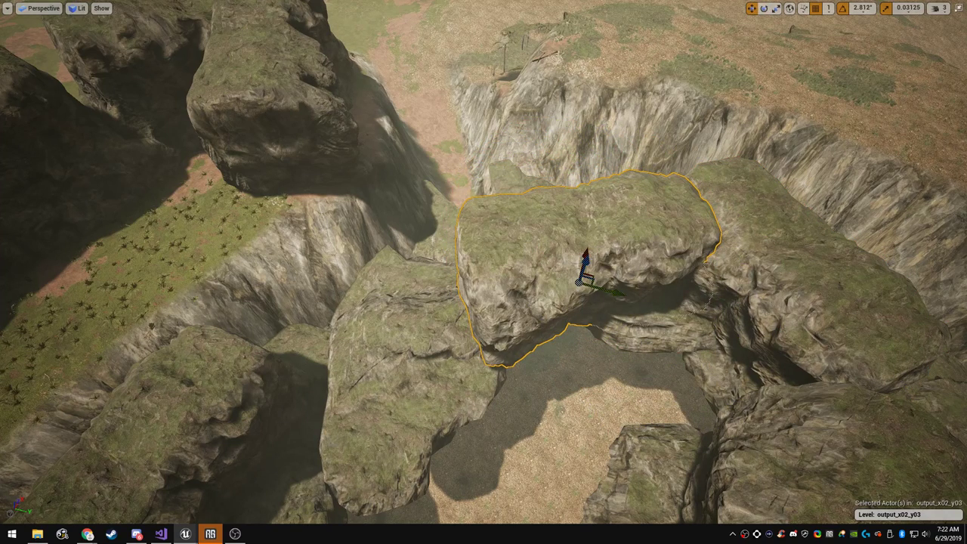
drag(589, 280, 552, 256)
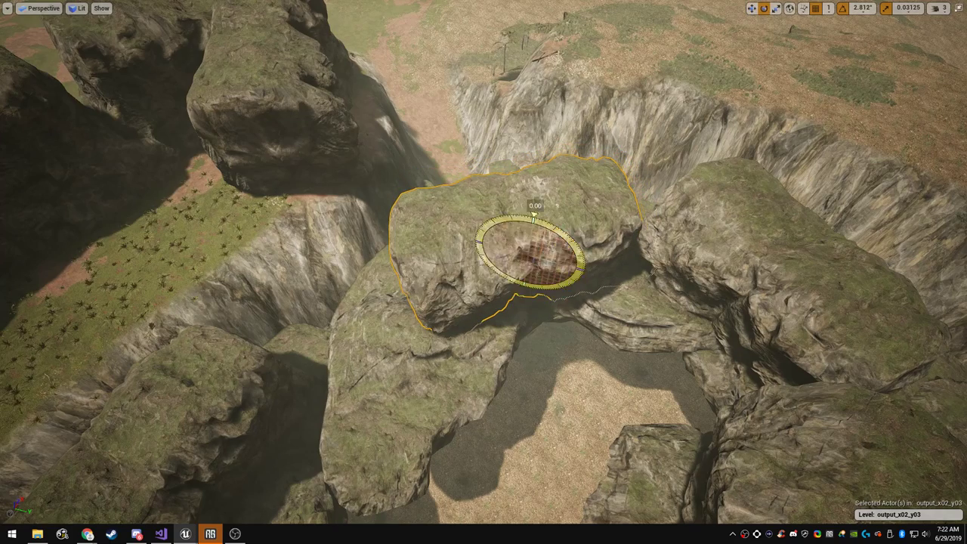
Try to tilt the copied cliff mesh to fit above the cave opening
key(w)
right_drag(483, 272, 484, 155)
click(514, 98)
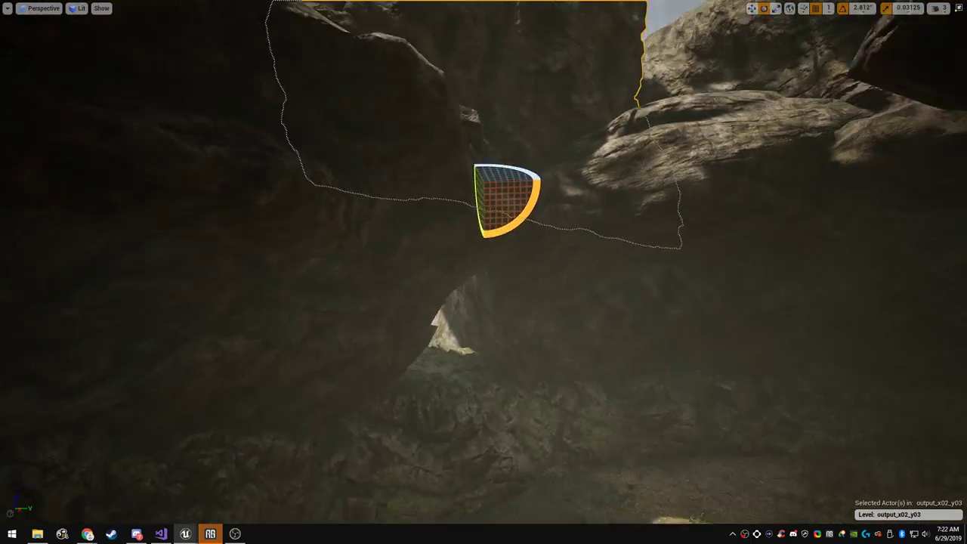
key(w)
right_drag(514, 98, 454, 60)
key(Escape)
Duplicate the cliff mesh at the plateau's edge and move the copy into the gap between plateau and hollow
key(s)
right_drag(484, 272, 408, 404)
key(w)
key(w)
key(w)
key(s)
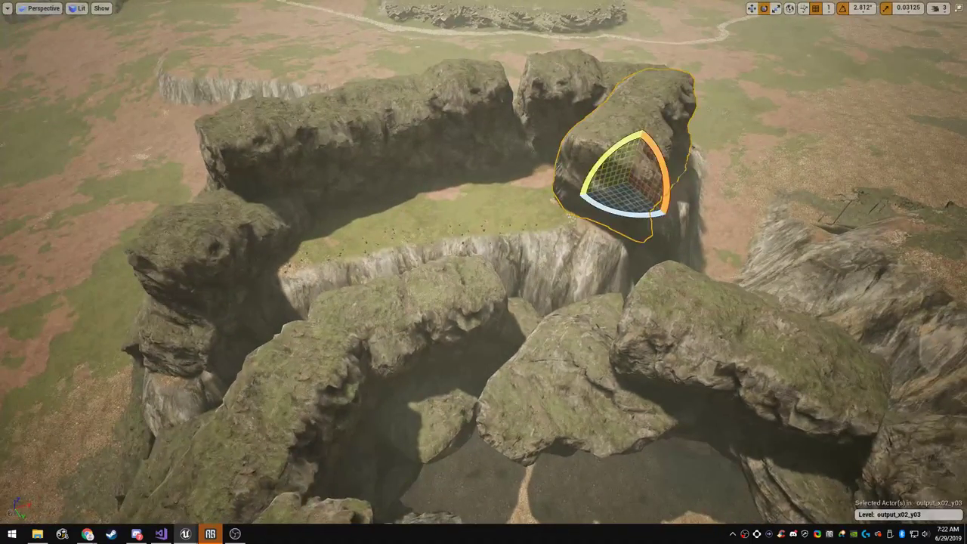
key(w)
right_drag(484, 272, 479, 308)
key(w)
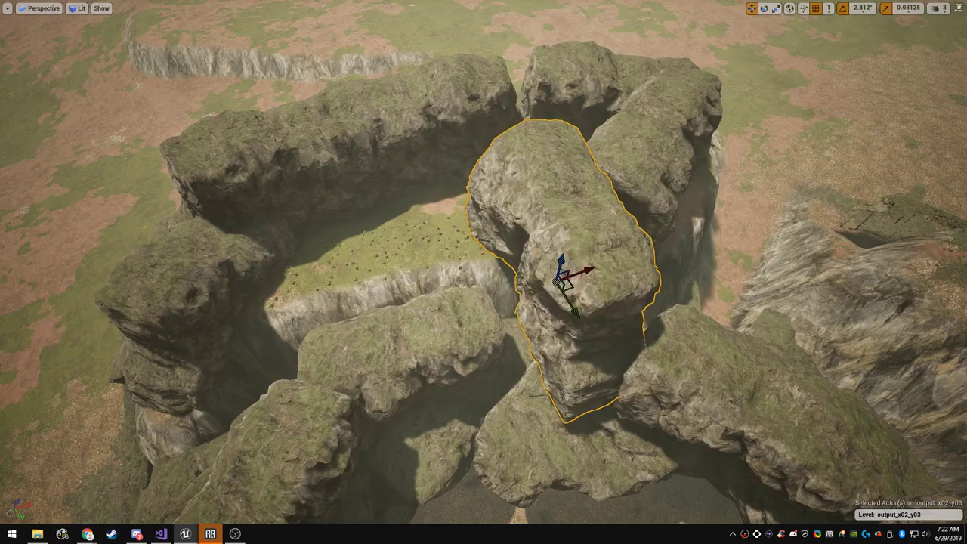
key(q)
right_drag(538, 303, 533, 189)
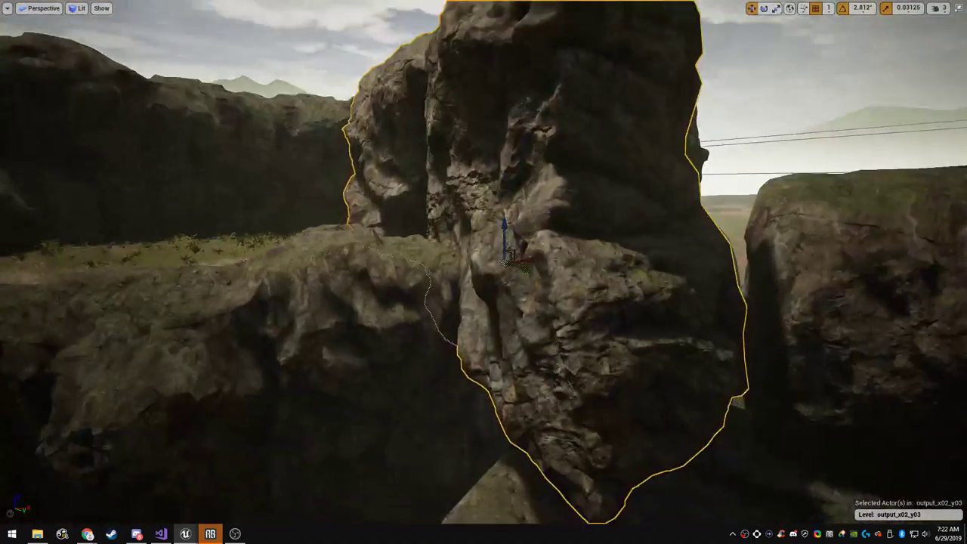
Adjust the scale and position of the copied cliff mesh so it stands as a pillar on the flat ledge
key(r)
drag(506, 228, 509, 284)
key(w)
mouse_move(510, 284)
right_down()
mouse_move(509, 313)
mouse_move(495, 280)
right_up()
key(r)
drag(407, 254, 366, 257)
key(w)
drag(476, 251, 490, 252)
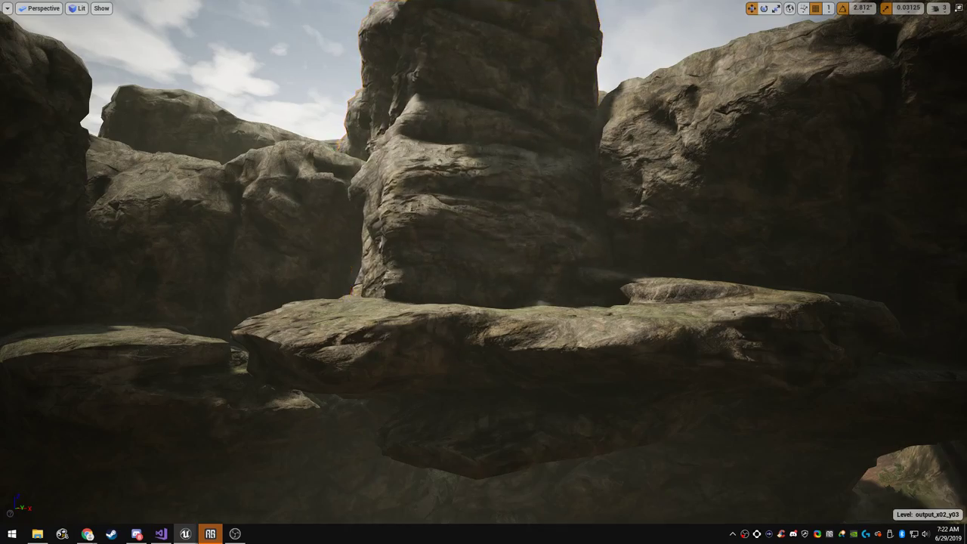
Shift the long mossy cliff mesh toward the rim wall and scale the adjacent rim mesh to narrow the gap
right_drag(490, 253, 472, 371)
click(347, 295)
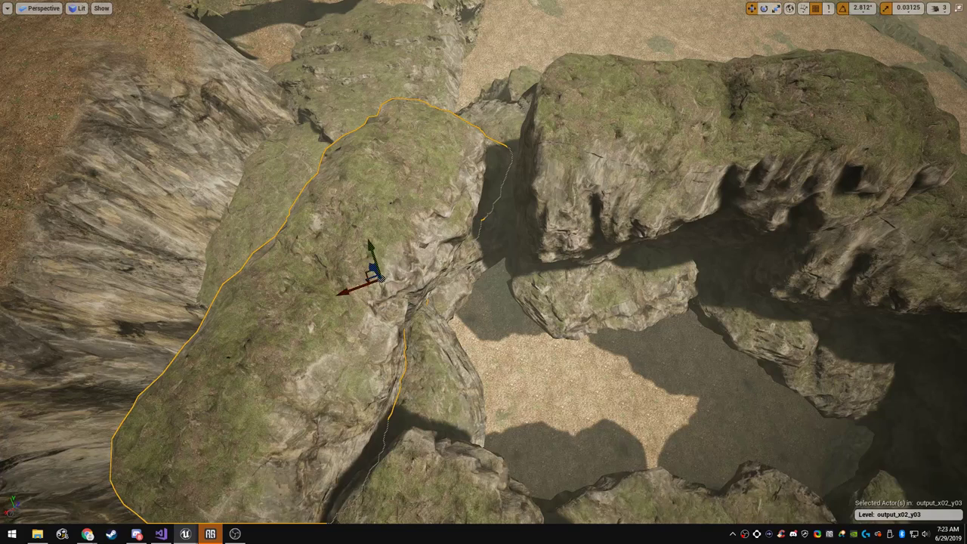
drag(371, 276, 386, 249)
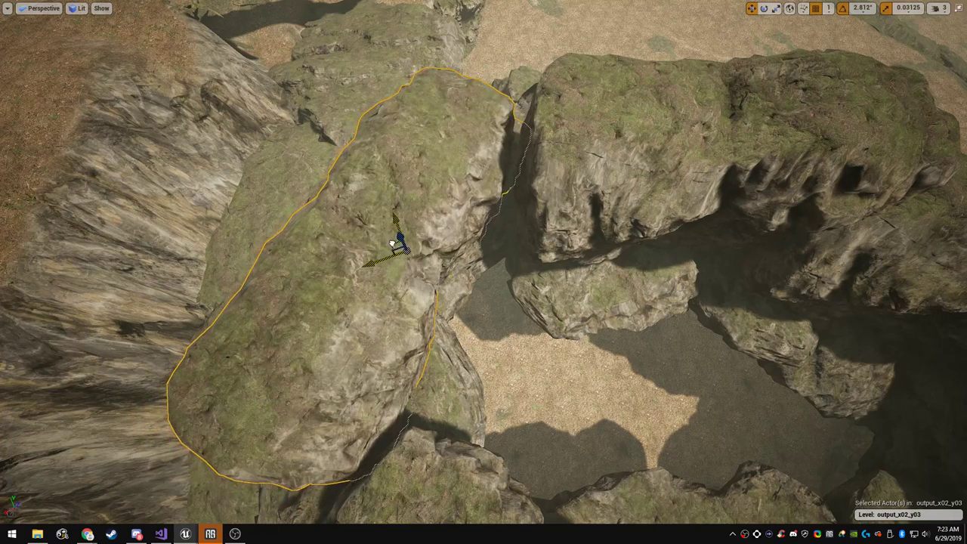
drag(676, 215, 703, 219)
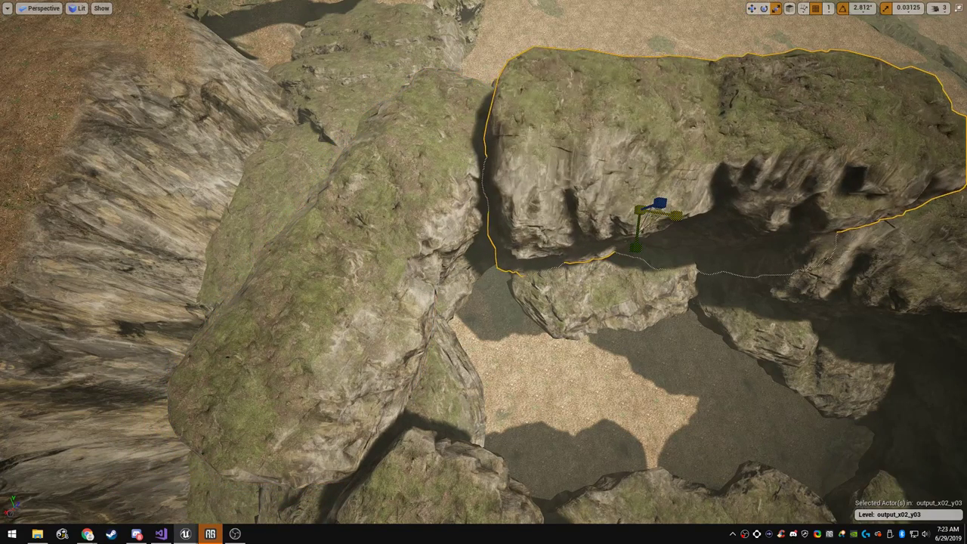
drag(624, 182, 617, 172)
key(Escape)
Thicken the flat ledge rock beneath the pillar and scale the neighbouring ledge rock
right_drag(617, 171, 850, 117)
click(499, 347)
right_drag(499, 348, 518, 314)
key(r)
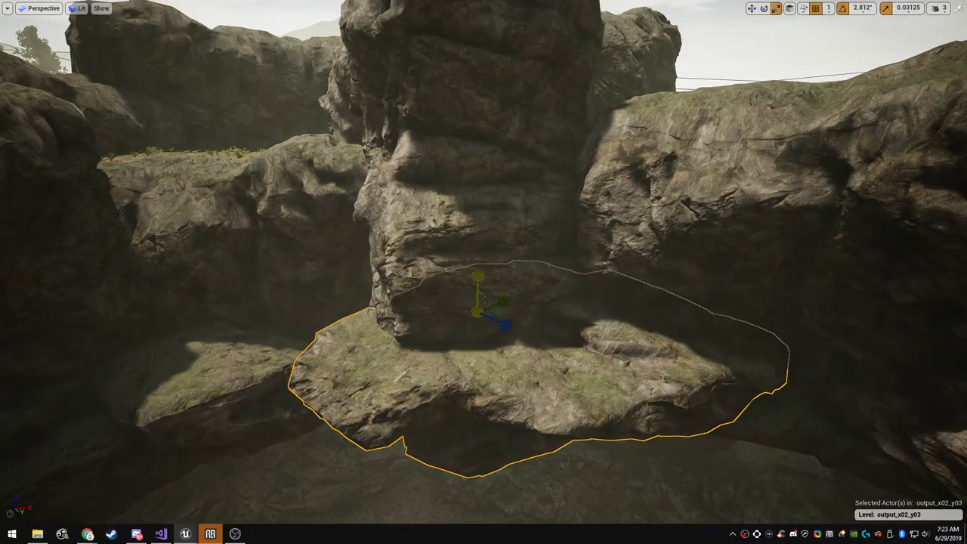
mouse_move(478, 278)
mouse_down()
mouse_move(478, 253)
mouse_move(477, 268)
mouse_up()
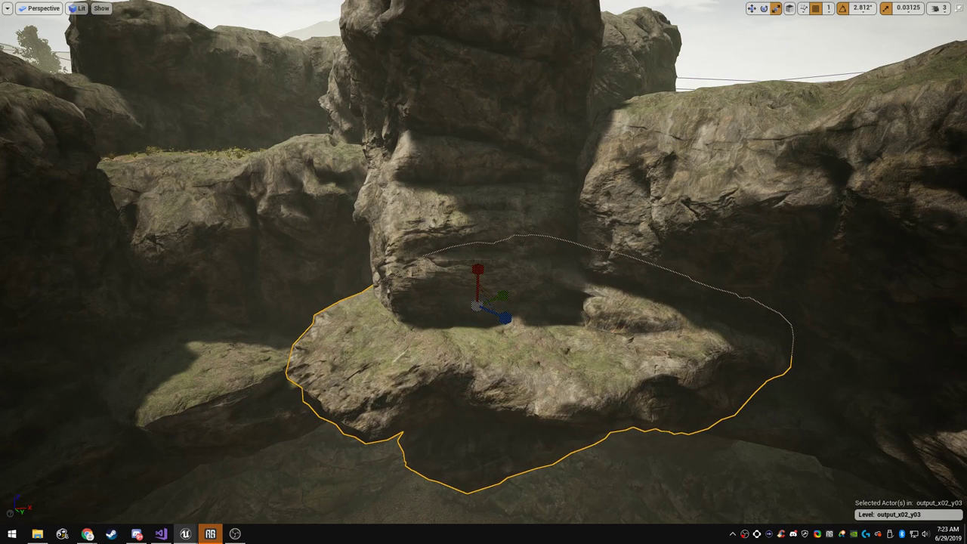
click(215, 375)
right_drag(215, 374, 121, 389)
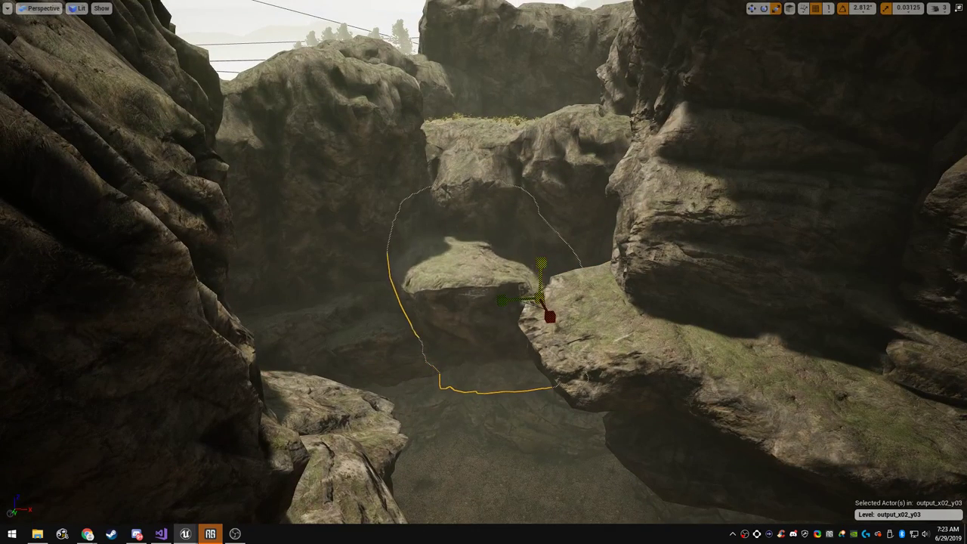
right_drag(542, 264, 368, 327)
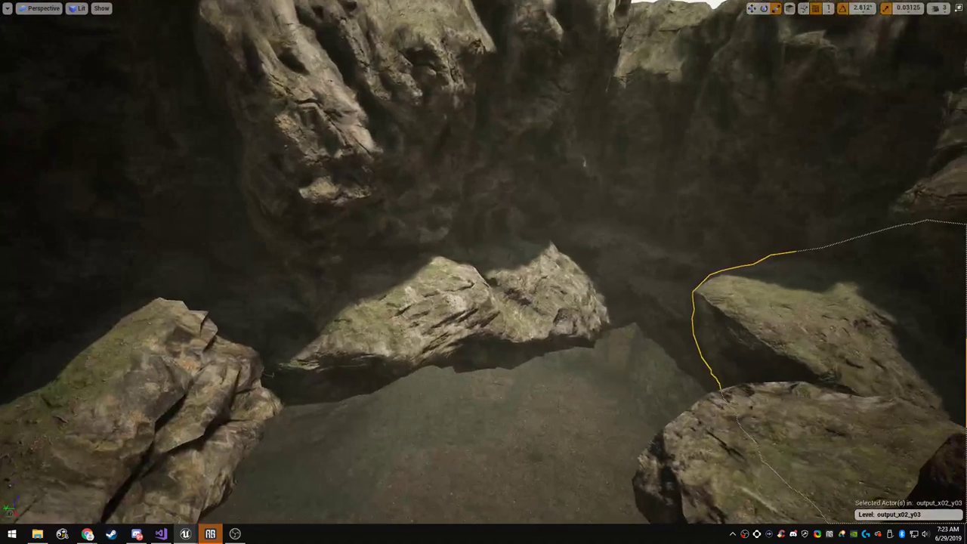
Reposition the ledge rock at the foot of the rim wall and uniformly scale the mossy ledge rock
click(423, 317)
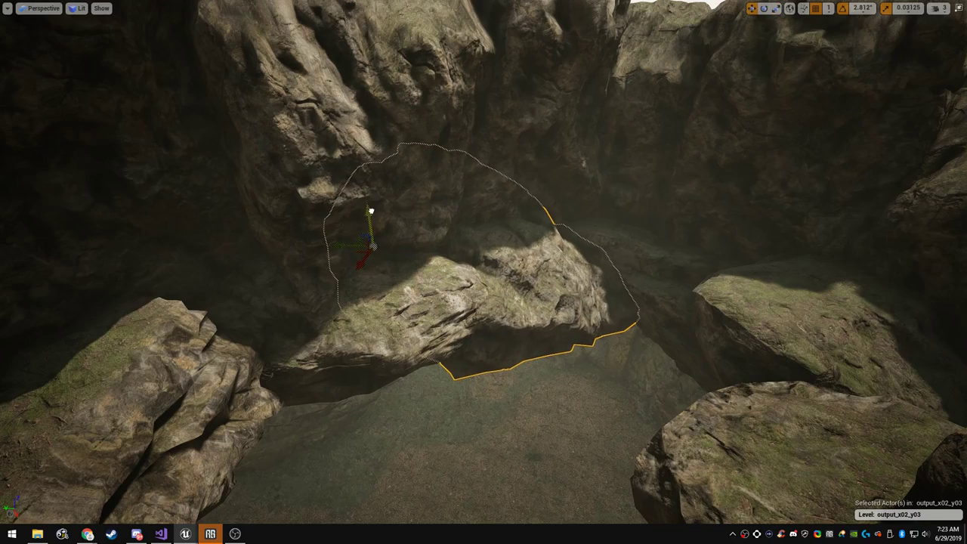
right_drag(469, 302, 361, 291)
click(446, 302)
key(r)
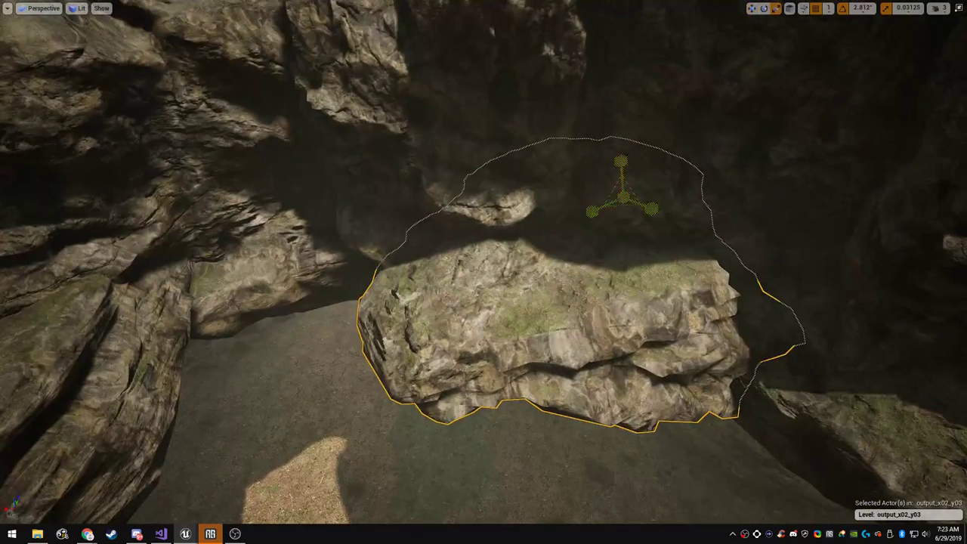
mouse_move(621, 161)
mouse_down()
mouse_move(621, 145)
mouse_move(631, 155)
mouse_up()
key(Escape)
Scale the small ledge rock beside the pillar and shift the flat ledge rock under the pillar to meet it
right_drag(630, 157, 605, 68)
right_drag(484, 272, 372, 141)
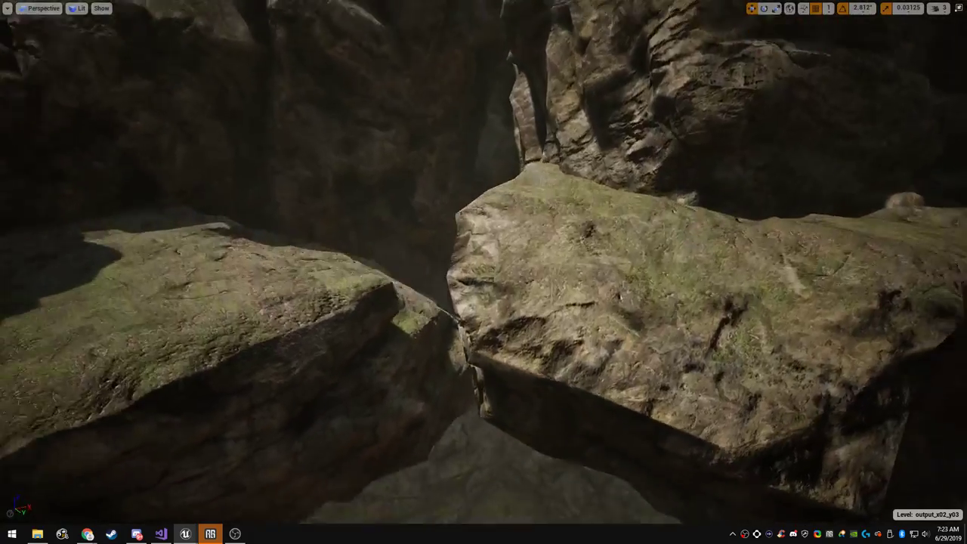
right_drag(484, 272, 478, 370)
click(650, 181)
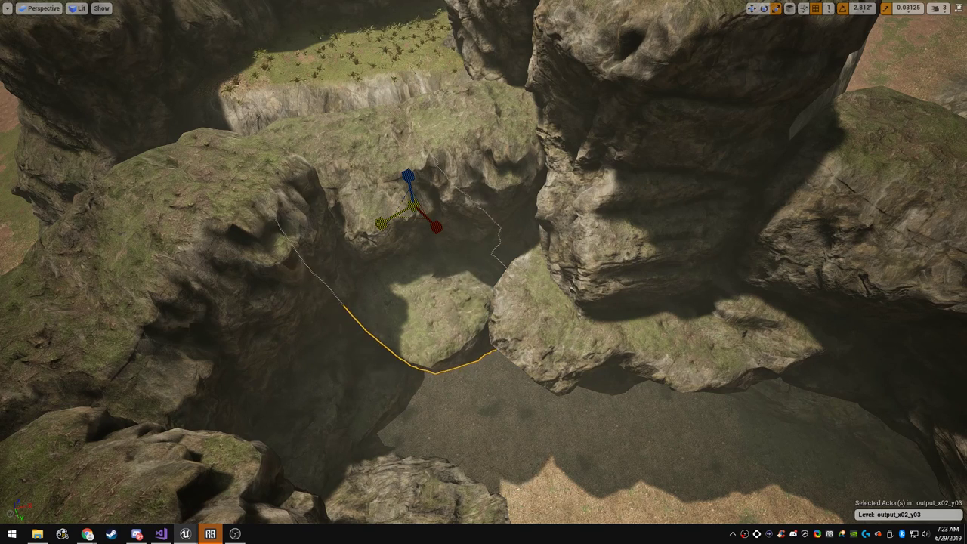
click(434, 144)
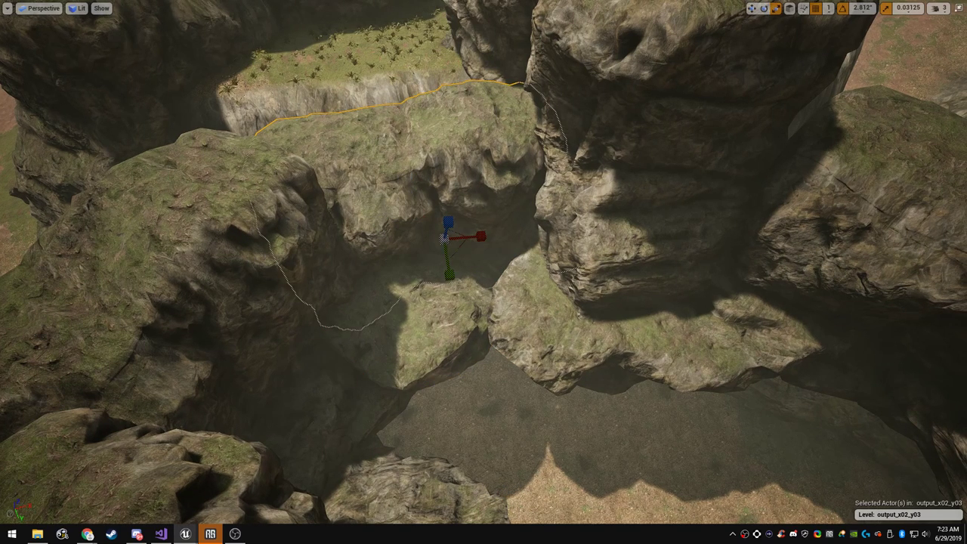
click(597, 340)
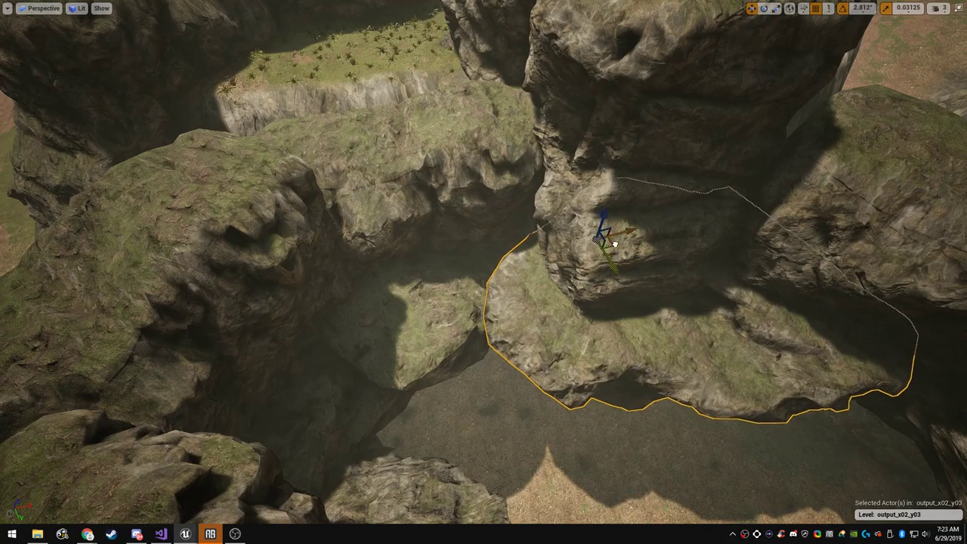
key(Escape)
Shift the mossy rock lying over the cave's roof, just below the tall ridge cliffs
right_drag(590, 222, 945, 147)
key(w)
right_drag(483, 273, 604, 272)
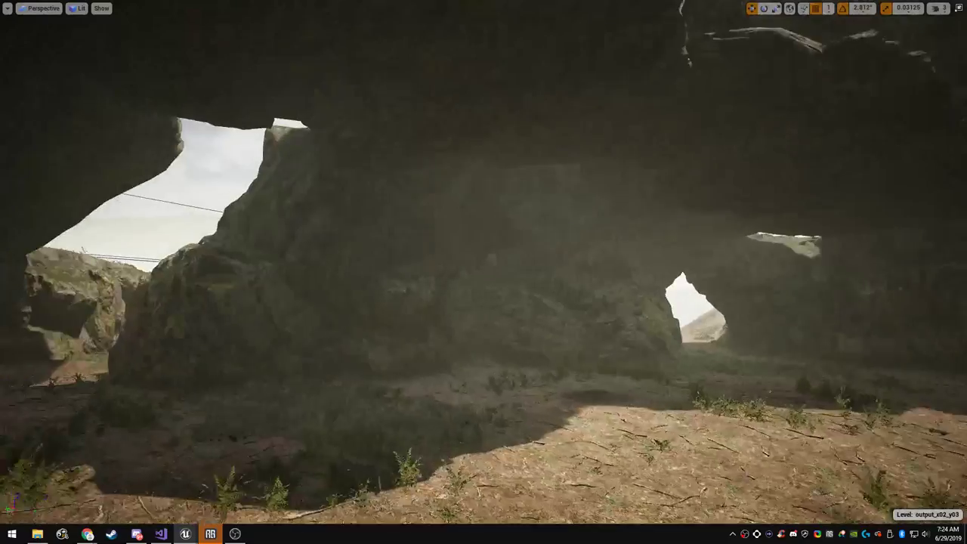
right_drag(484, 272, 417, 257)
click(424, 371)
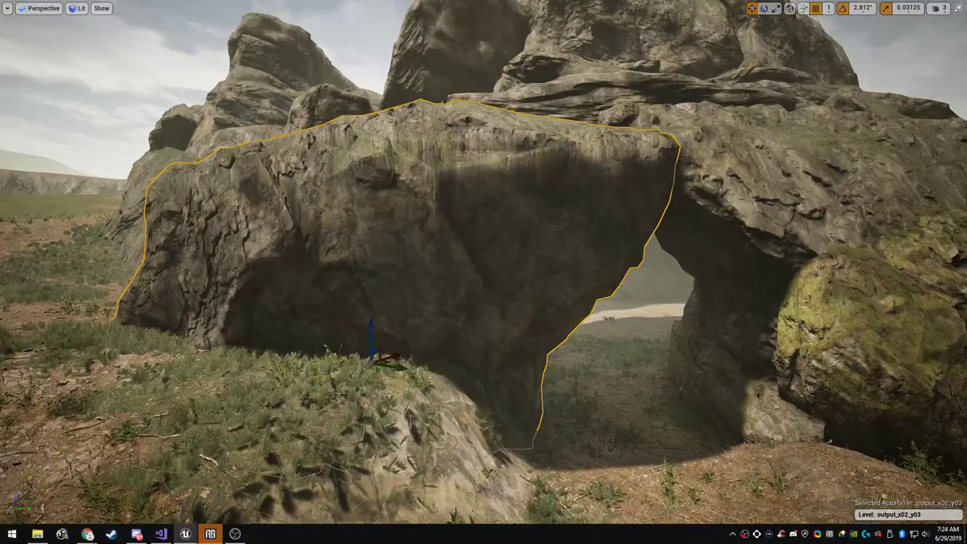
right_drag(484, 272, 495, 219)
click(716, 152)
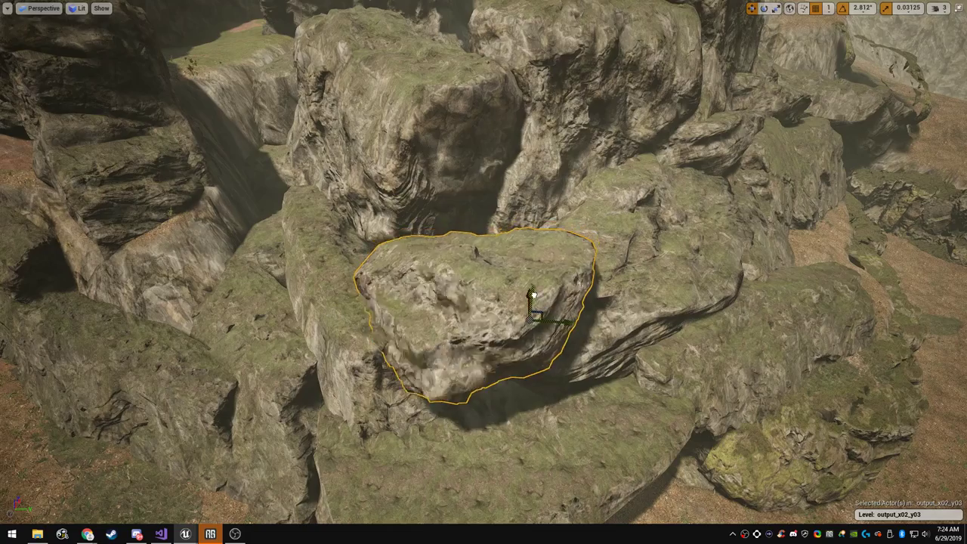
key(Escape)
Reposition the rock mesh in the cave's ceiling beside the arched opening
right_drag(483, 272, 510, 106)
key(w)
click(521, 125)
drag(419, 142, 463, 160)
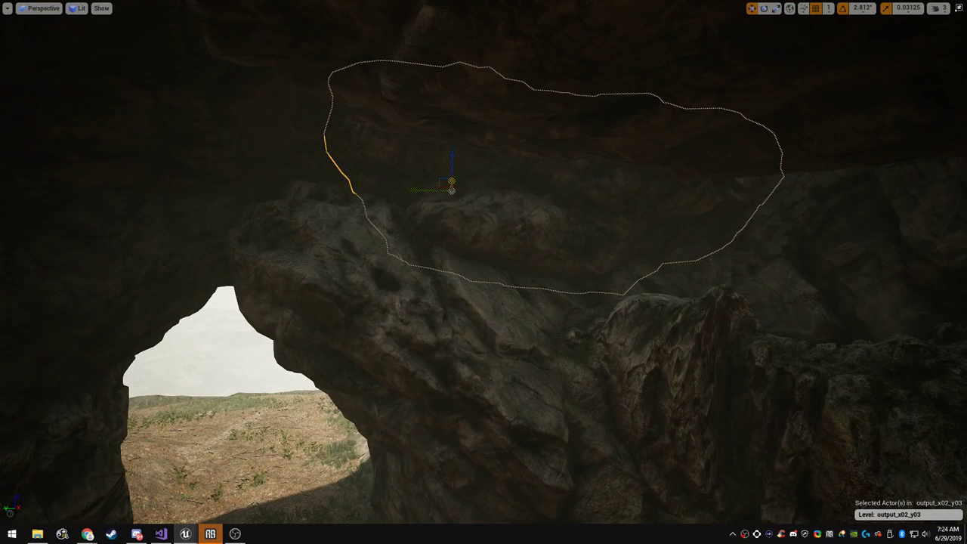
key(Escape)
Adjust the height of the large cliff block at the front of the ridge above the cave
right_drag(464, 160, 487, 178)
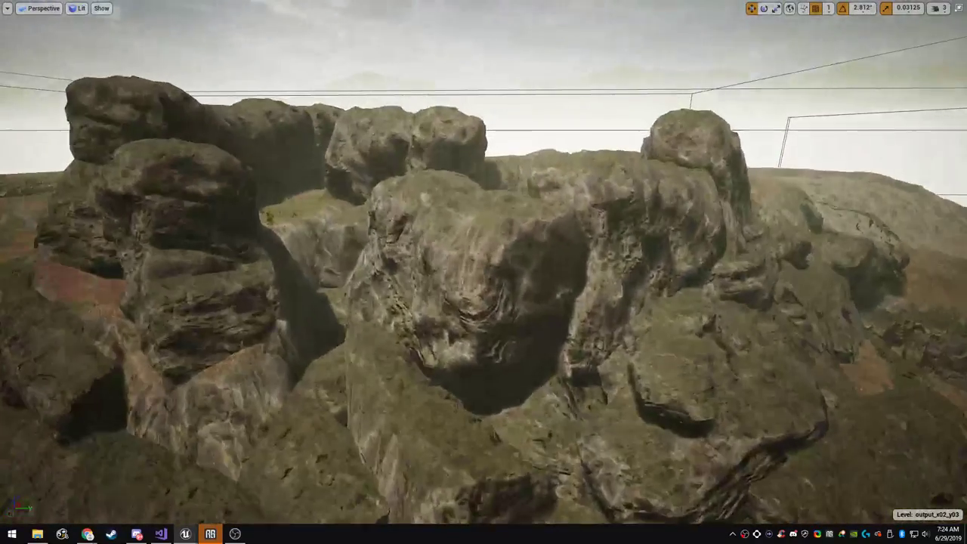
click(477, 276)
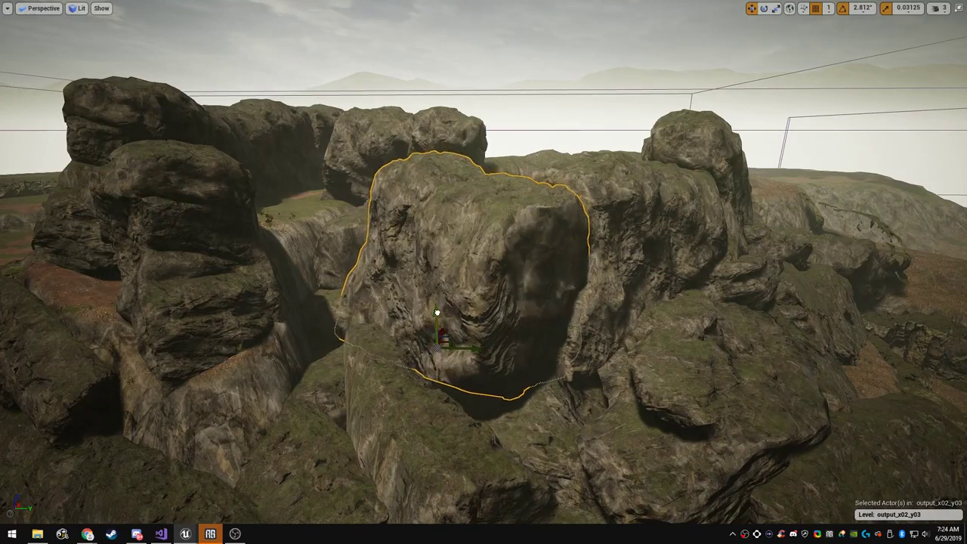
key(Escape)
right_drag(476, 276, 476, 238)
right_drag(484, 272, 257, 366)
key(s)
key(d)
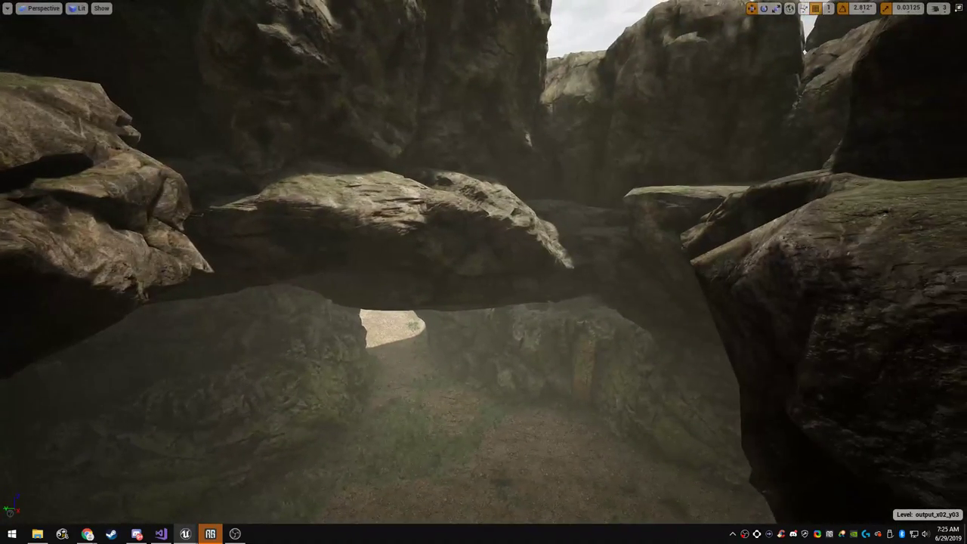
Examine the rock in the cave's ceiling and the terraced cliffs on the outer face of the ridge
click(624, 266)
key(q)
key(w)
right_drag(624, 266, 673, 253)
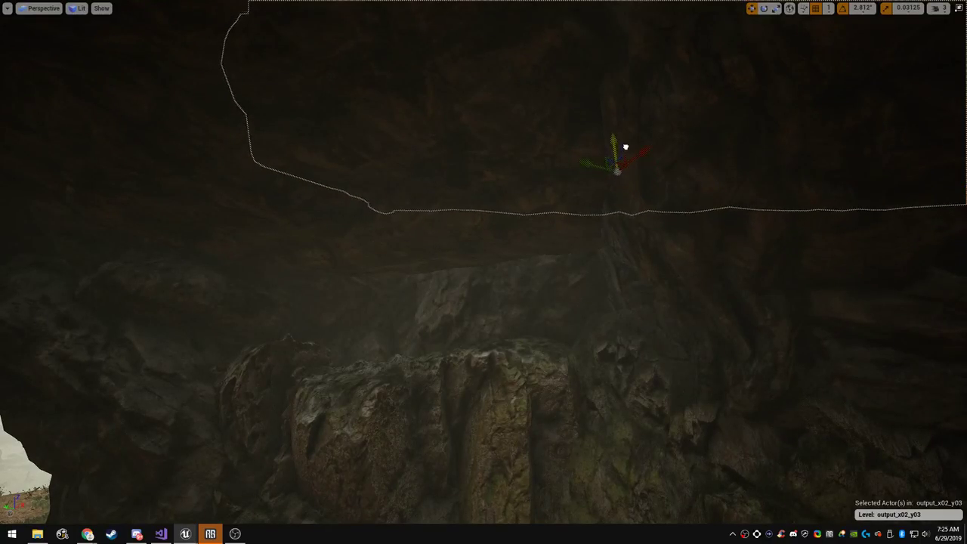
key(Escape)
key(s)
right_drag(627, 140, 573, 224)
key(e)
key(s)
key(q)
key(d)
key(e)
Try a copy of the front mossy cliff on the dirt terrace, then delete that copy
click(530, 384)
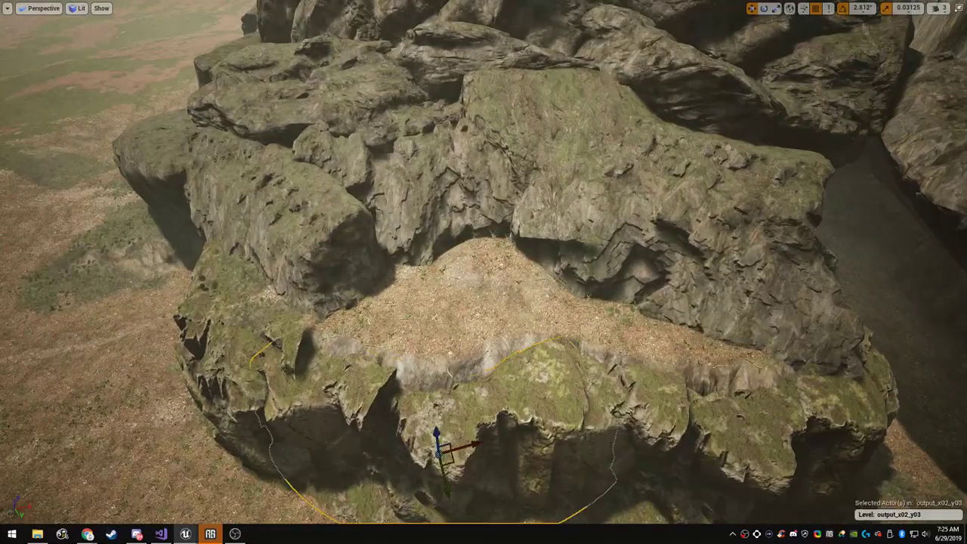
alt+drag(439, 448, 465, 318)
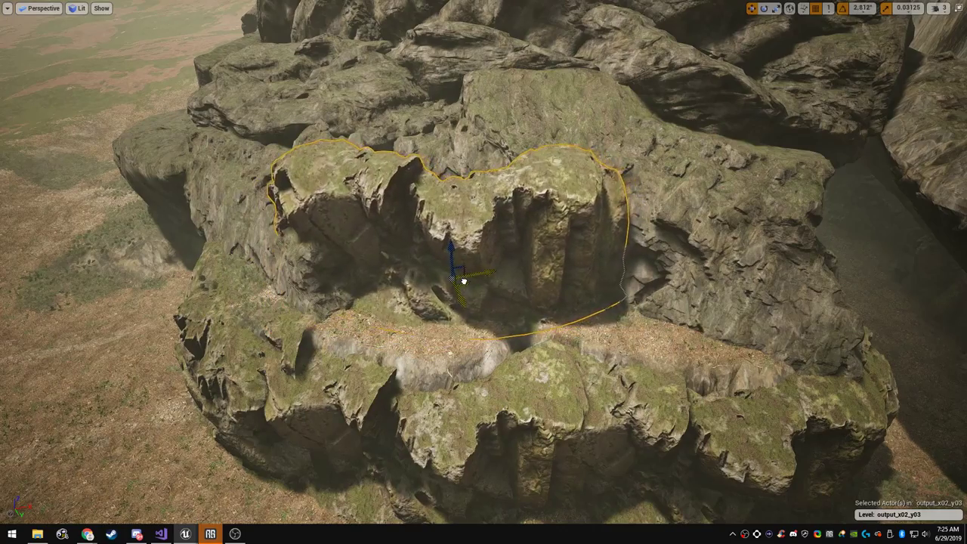
key(Escape)
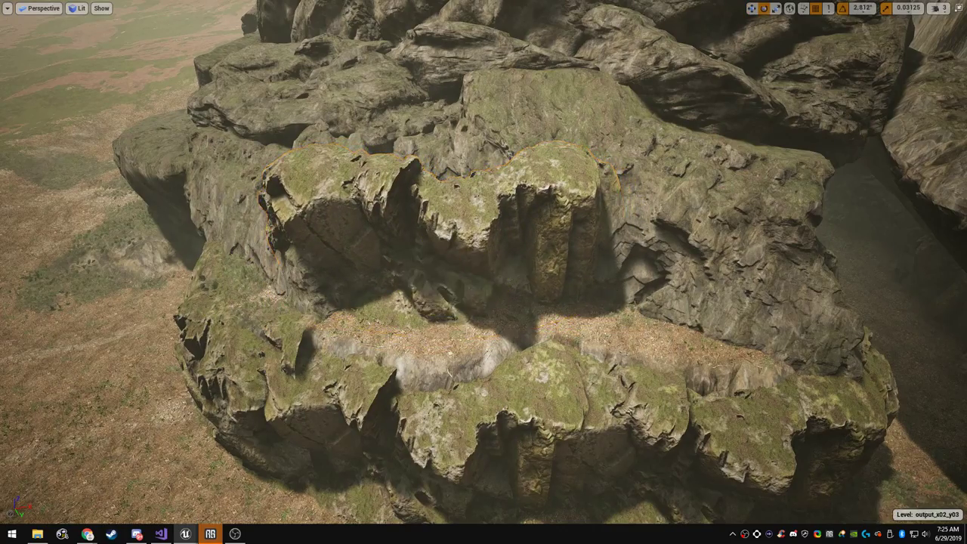
right_drag(504, 266, 491, 246)
click(505, 266)
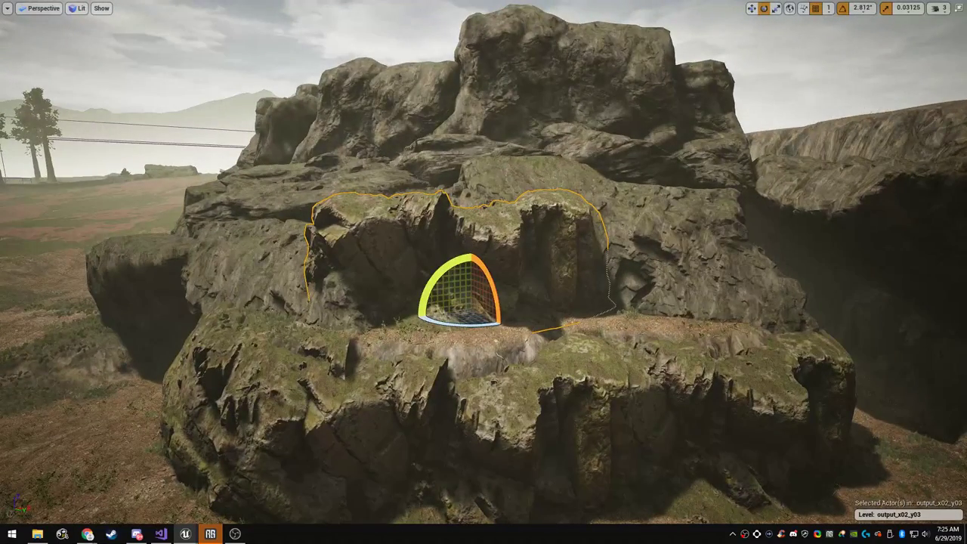
key(Delete)
Duplicate the mossy cliff at the terrace's outer corner, raise the copy above the dirt terrace and mirror it by scaling
click(699, 415)
key(w)
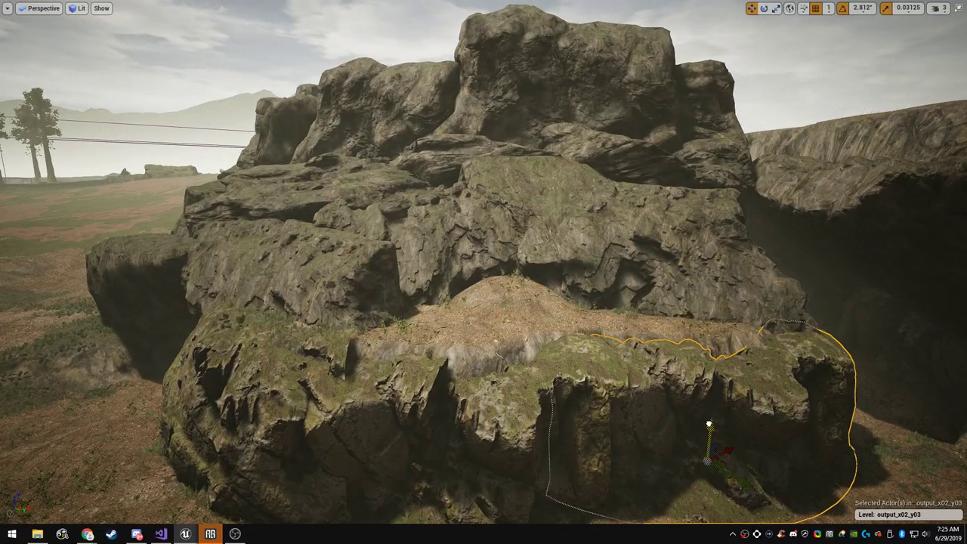
alt+drag(709, 424, 727, 279)
drag(733, 320, 686, 300)
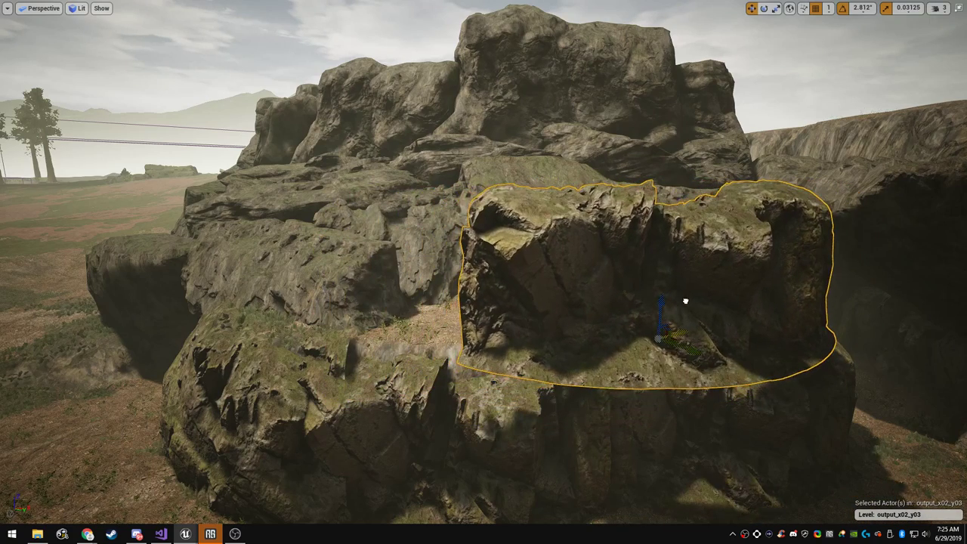
key(r)
drag(691, 334, 613, 334)
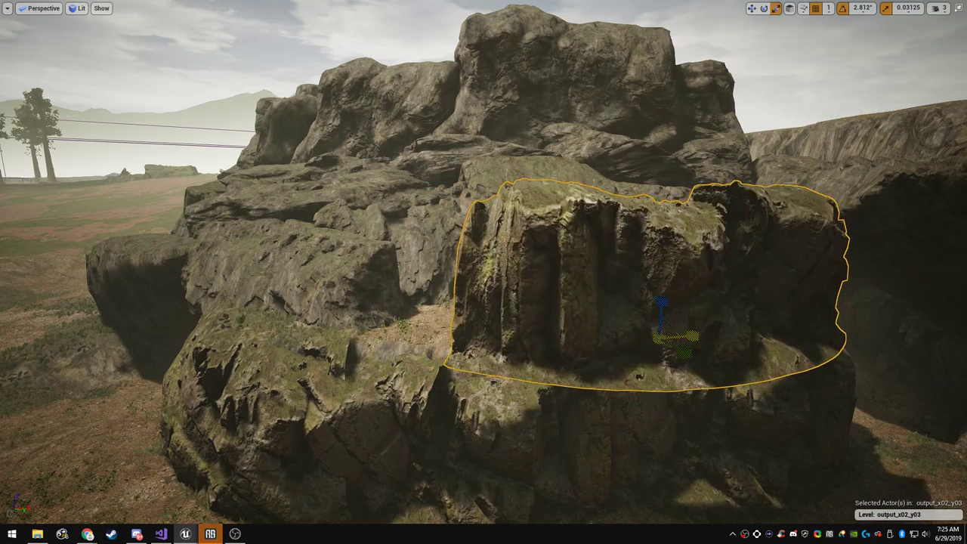
Rotate the mirrored mossy cliff and set it against the rock wall behind the dirt terrace
right_drag(665, 335, 677, 378)
key(e)
drag(613, 368, 496, 326)
key(w)
key(e)
key(w)
drag(481, 292, 481, 299)
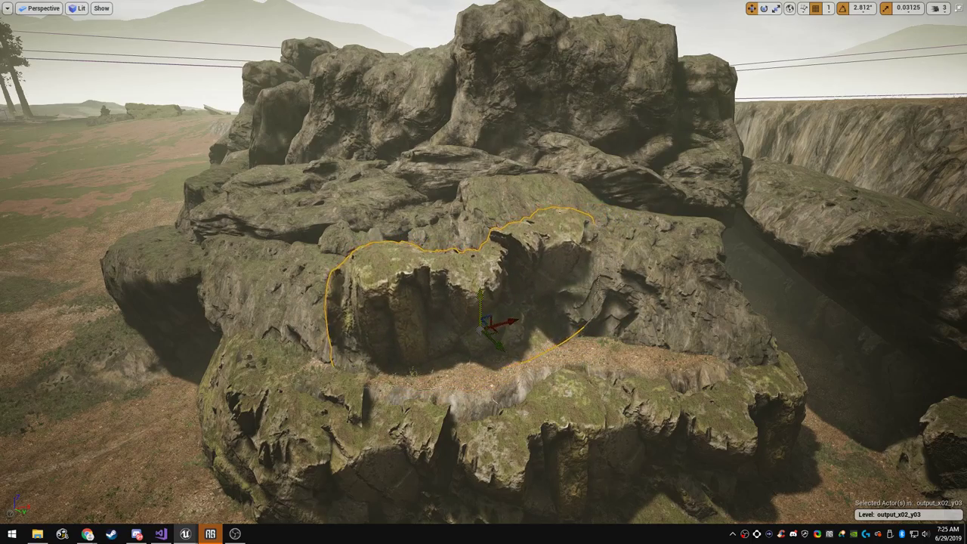
key(Escape)
Widen the mirrored mossy cliff slightly, turn it into the rock wall and fine-tune its height
right_drag(480, 300, 470, 274)
click(484, 272)
key(r)
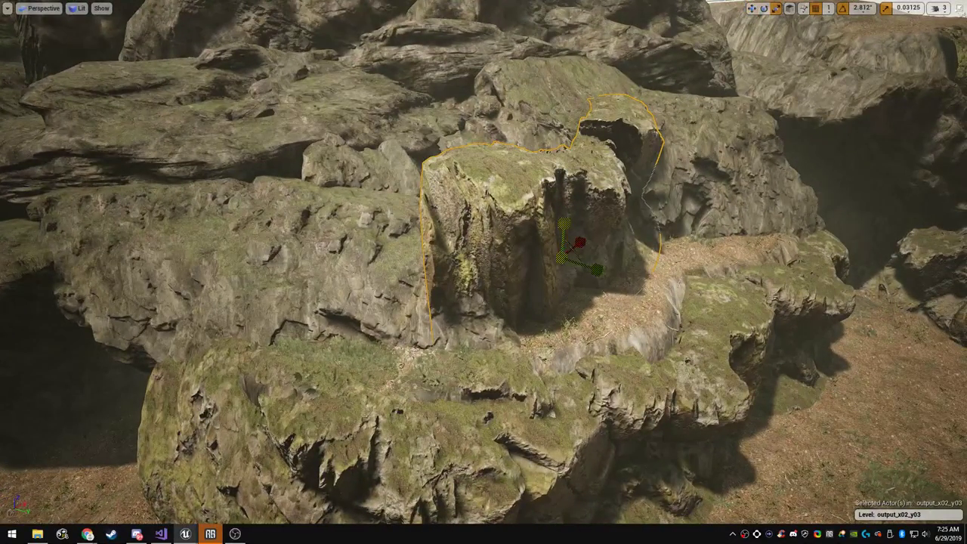
drag(580, 242, 587, 237)
key(w)
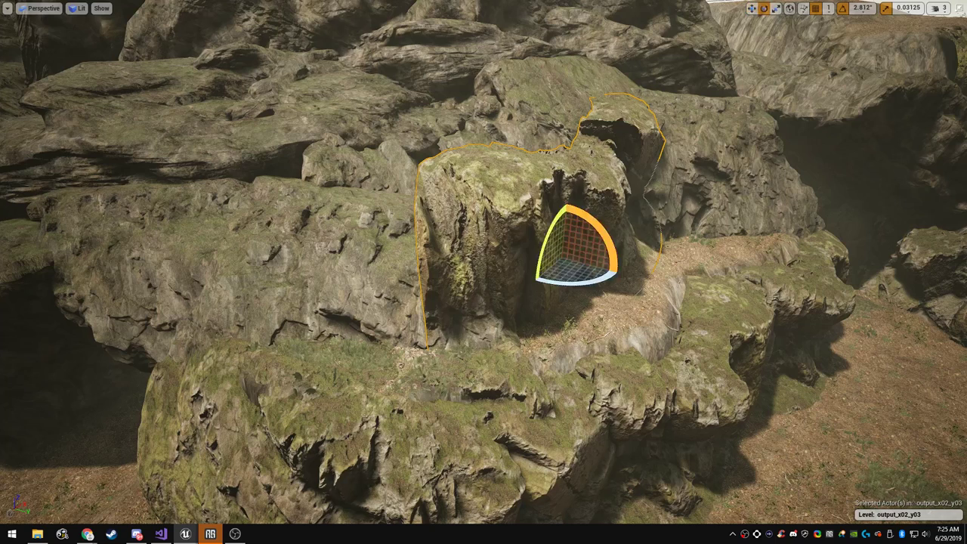
drag(579, 284, 558, 283)
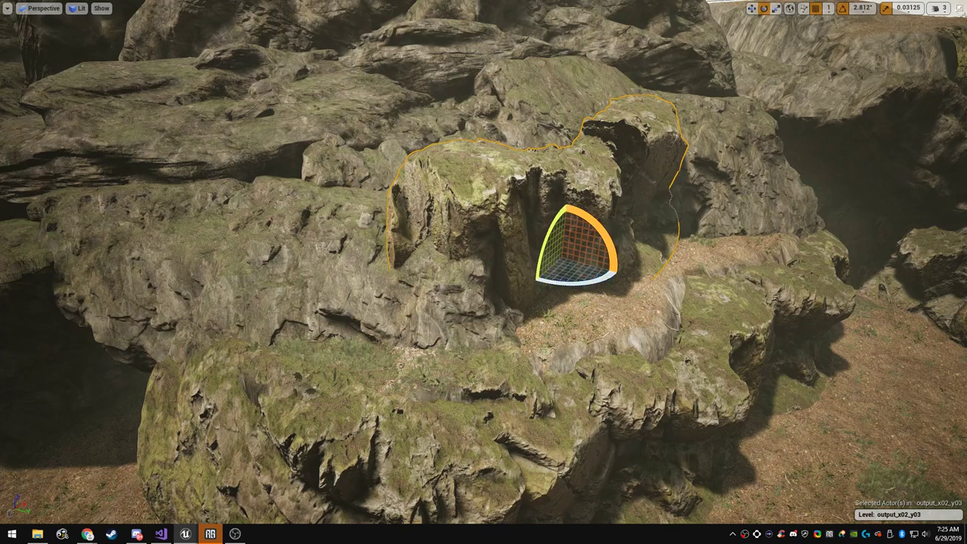
drag(566, 219, 567, 223)
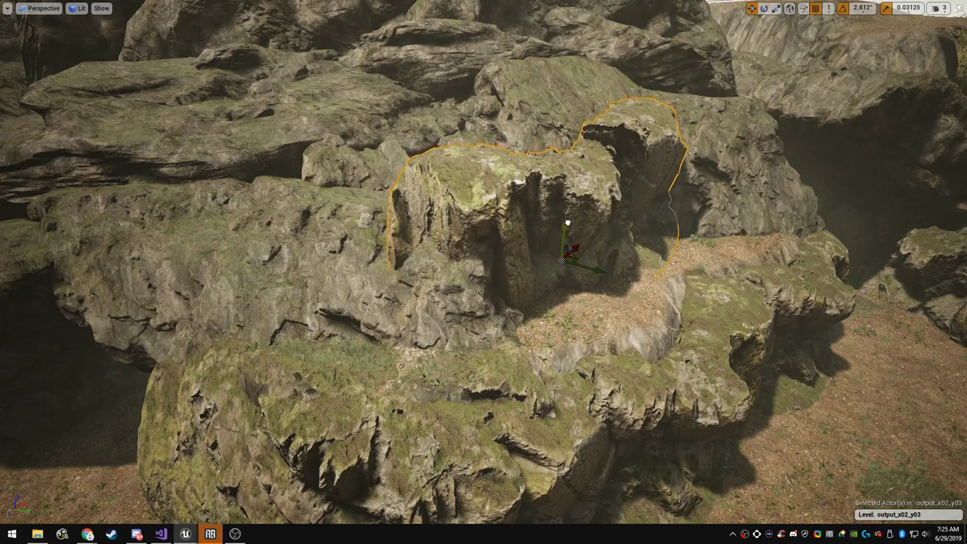
key(Escape)
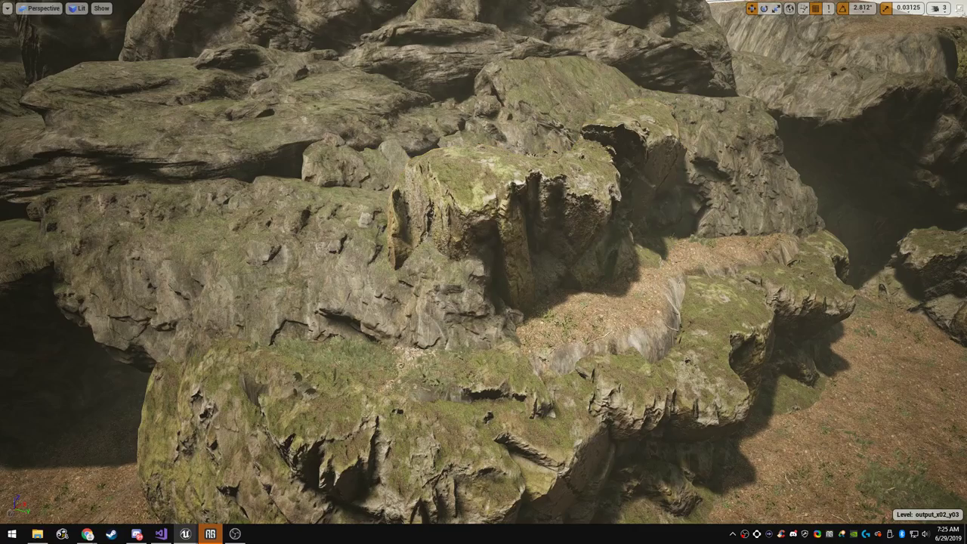
Bring the layered rock below the tall cliffs forward over the new mossy cliff and rescale it
right_drag(483, 272, 483, 220)
click(544, 53)
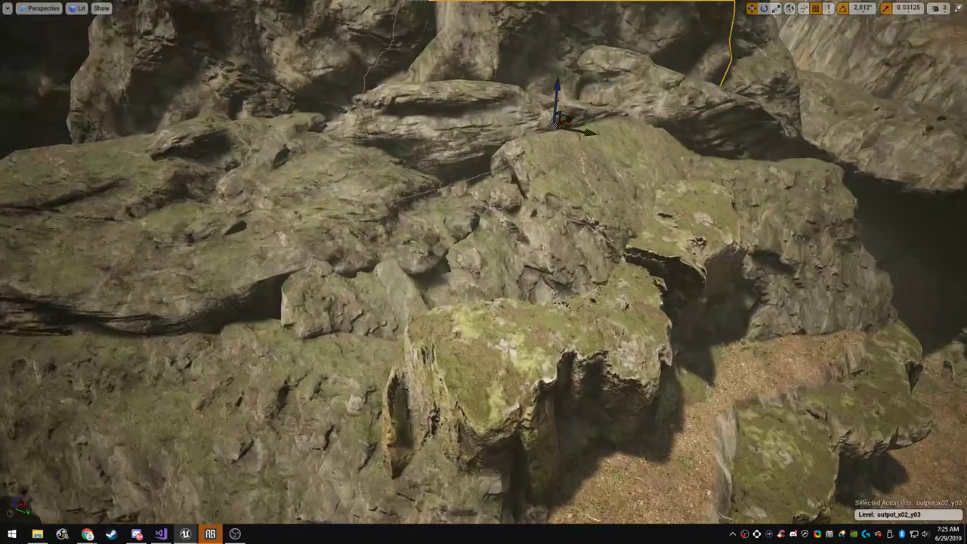
click(484, 113)
right_drag(473, 115, 467, 115)
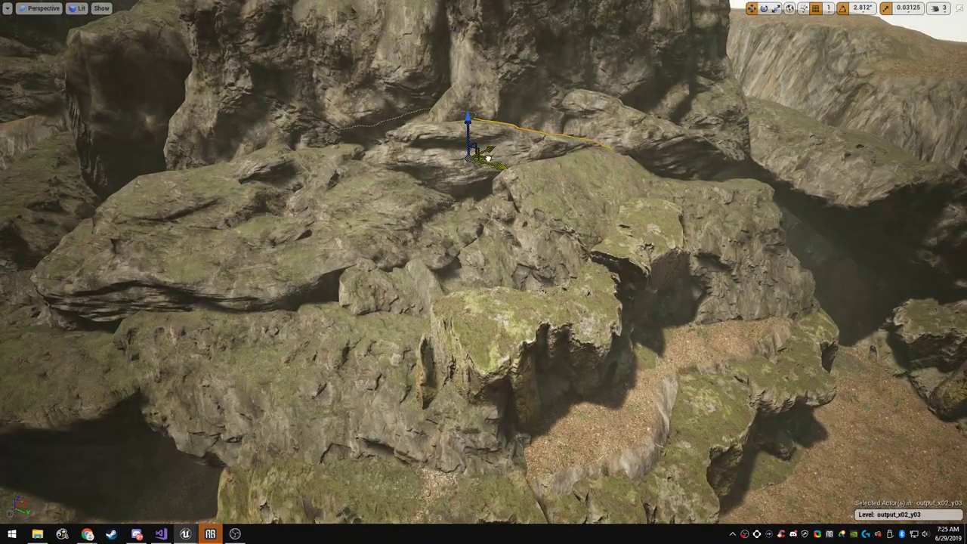
drag(488, 158, 495, 230)
key(r)
drag(431, 226, 467, 226)
right_drag(467, 227, 497, 286)
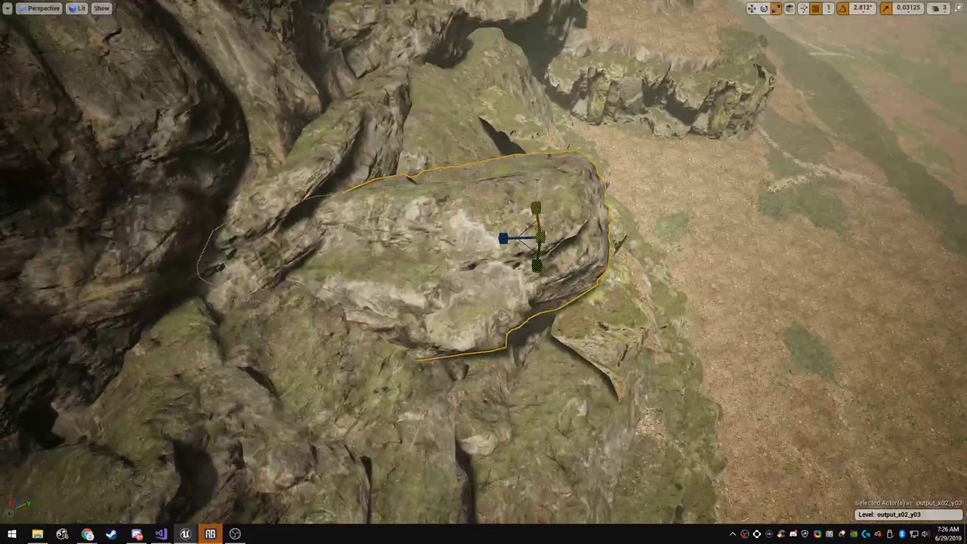
drag(504, 238, 538, 253)
Rotate the layered rock above the mossy cliff and adjust its scale so its rugged face points outward
right_drag(539, 253, 387, 172)
key(e)
key(r)
key(e)
drag(454, 210, 559, 209)
key(r)
drag(458, 163, 470, 144)
key(e)
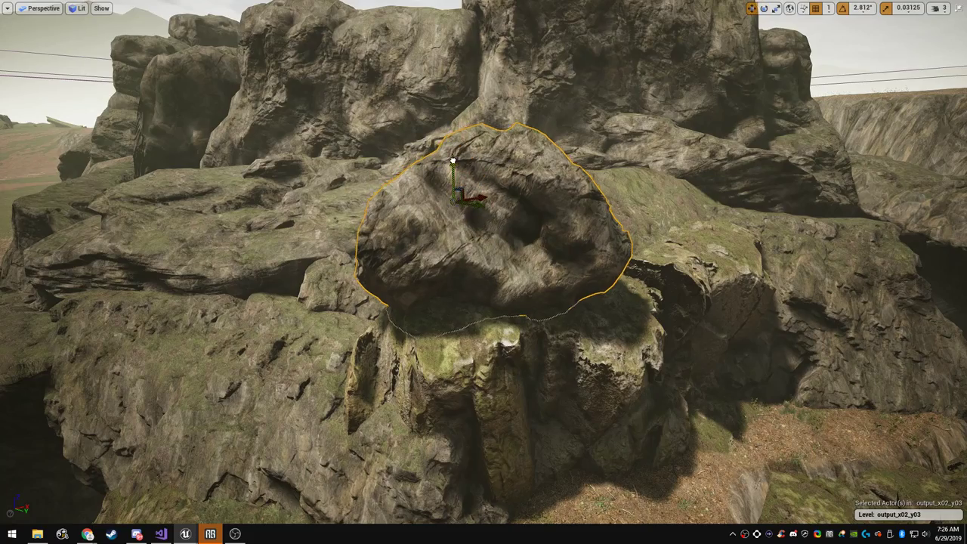
Slide the rotated rock back from the mossy cliff's top toward the slope behind it
alt+drag(453, 212, 541, 249)
key(e)
key(w)
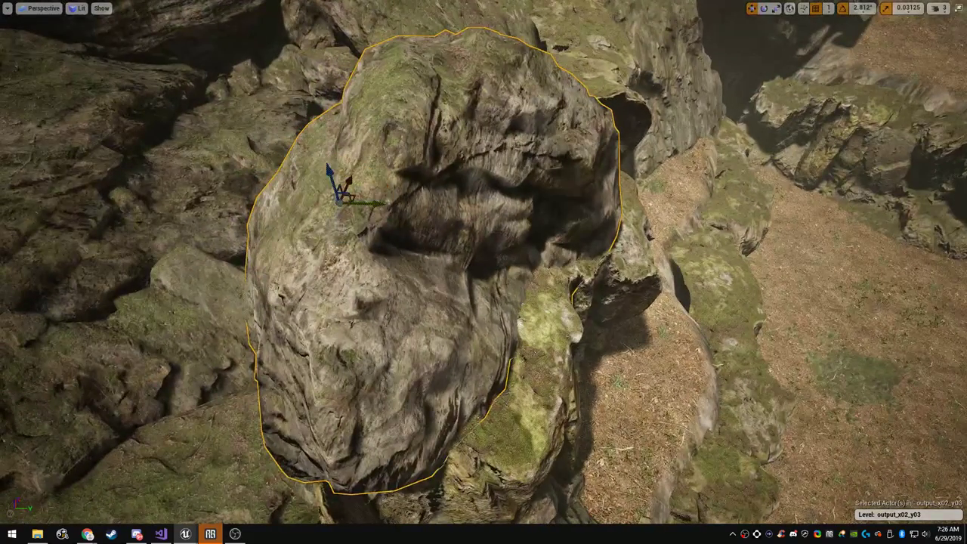
drag(370, 194, 262, 185)
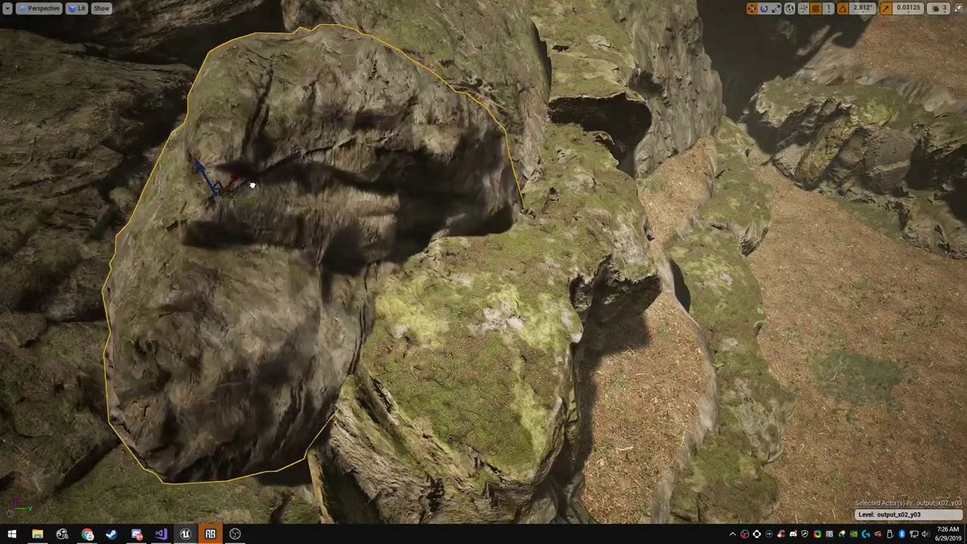
key(Escape)
right_drag(253, 185, 162, 179)
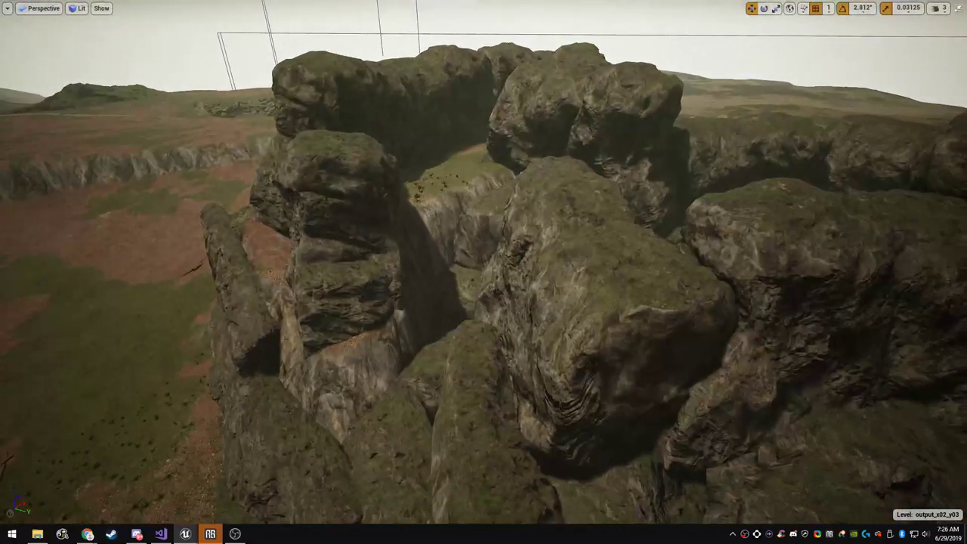
Adjust the rotation and position of the cliff rock between the layered pillar and the large mossy boulder
click(597, 302)
right_drag(597, 302, 595, 351)
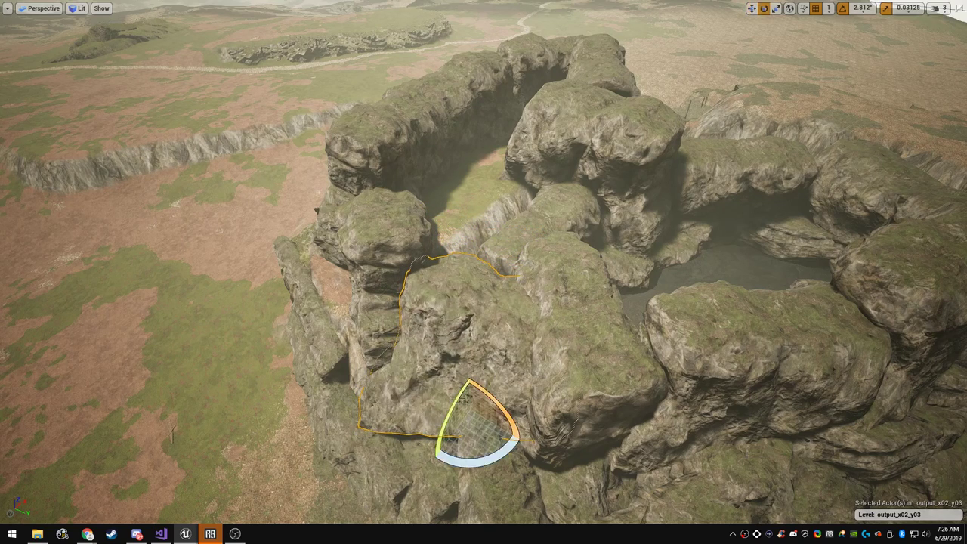
mouse_move(491, 458)
right_down()
mouse_move(464, 458)
mouse_move(477, 458)
right_up()
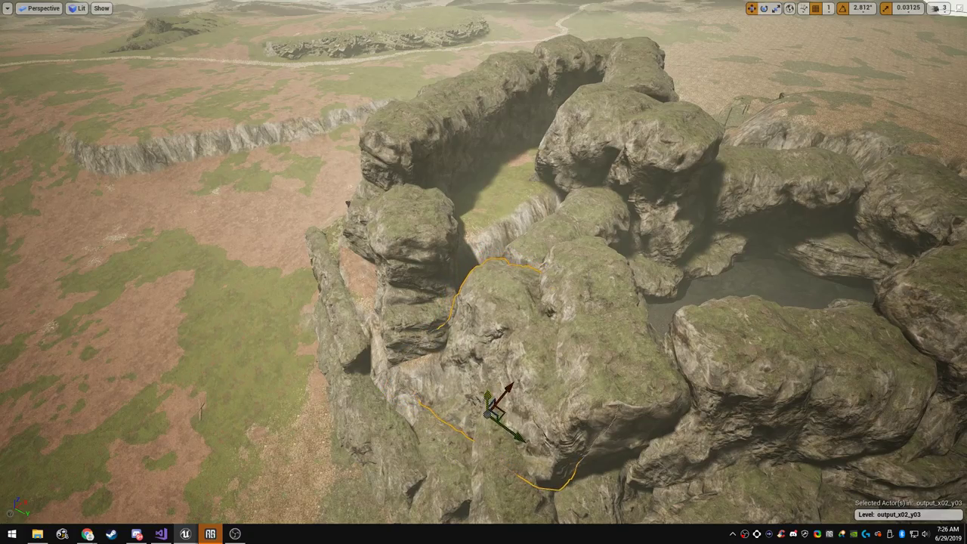
key(Escape)
Scale down the cliff rock that hangs through the cave's dark ceiling
right_drag(488, 398, 416, 363)
click(476, 393)
right_drag(476, 393, 465, 296)
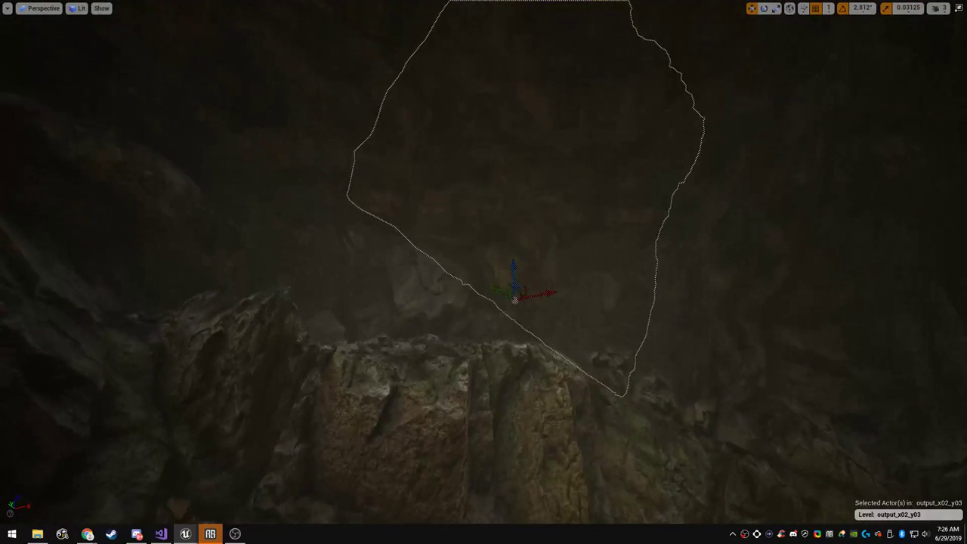
key(r)
drag(536, 270, 529, 280)
key(w)
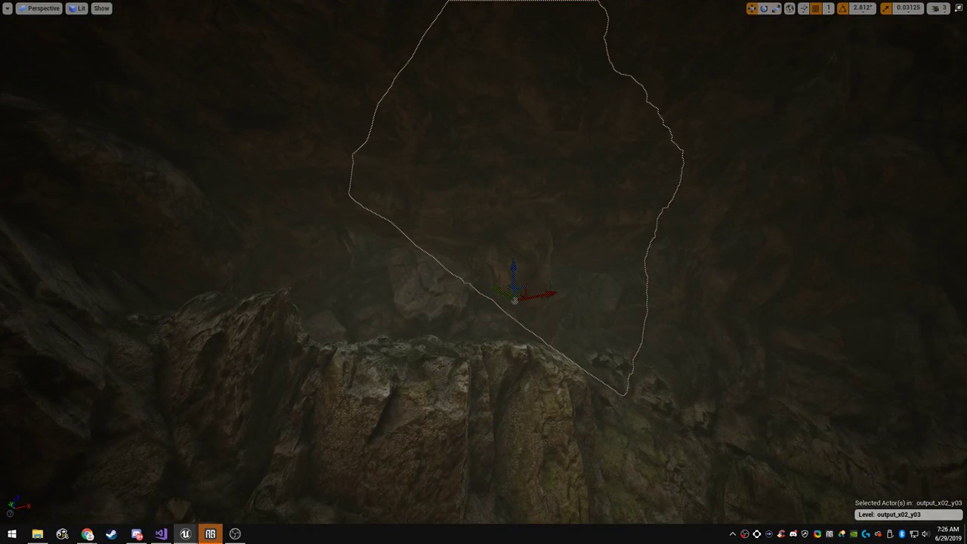
Shift the cave's ceiling rock sideways and check its fit from outside the ridge
right_drag(549, 294, 525, 296)
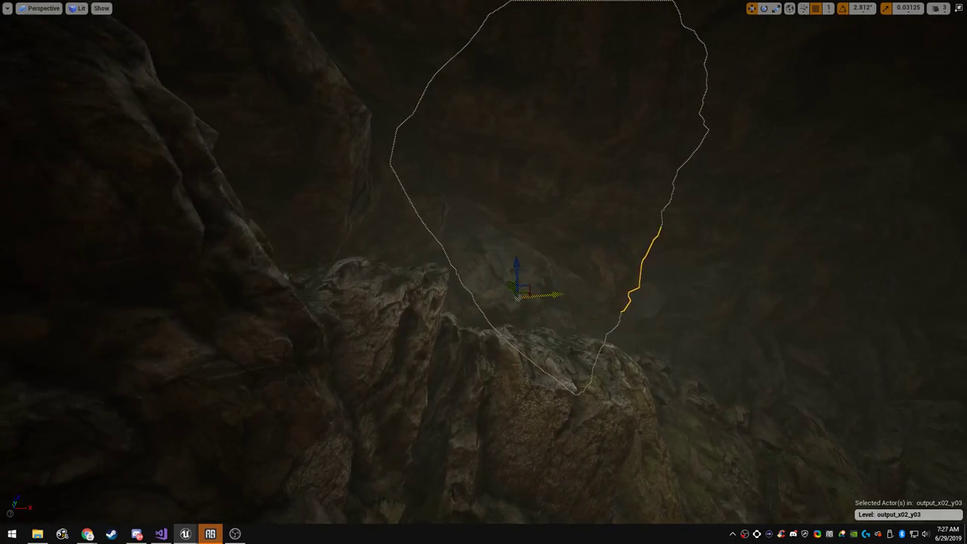
drag(551, 294, 476, 300)
right_drag(476, 300, 572, 293)
key(r)
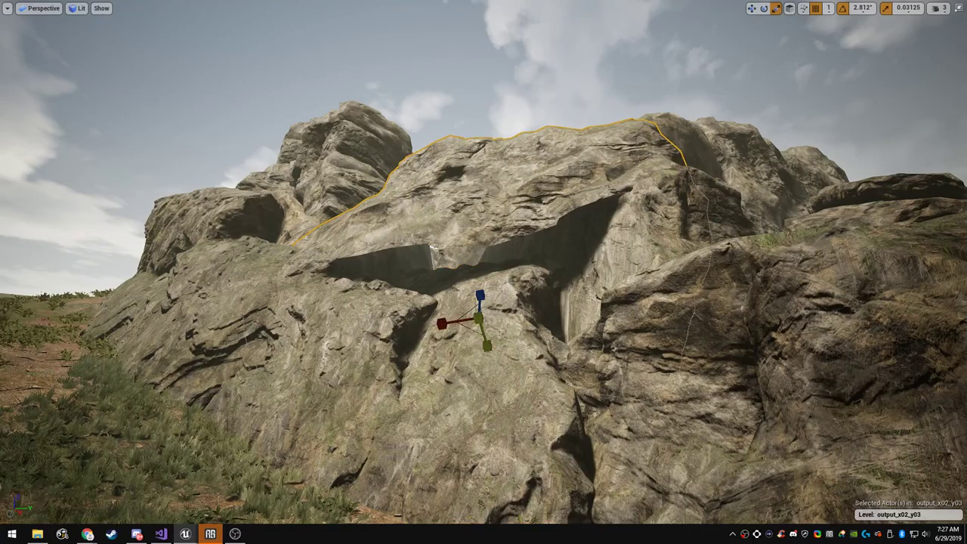
right_drag(484, 295, 423, 305)
key(Escape)
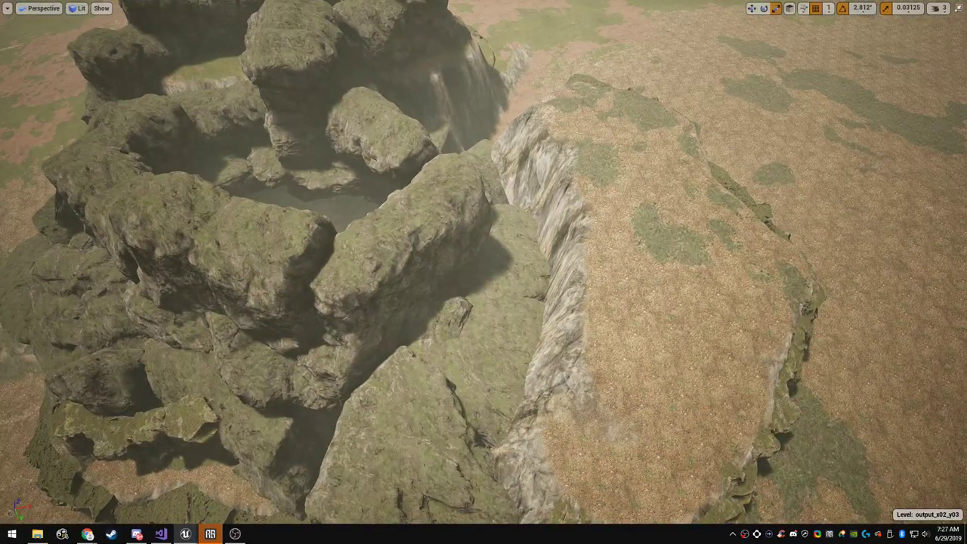
Place a copy of the long mossy rock on the bare plateau and rotate it to follow the plateau's edge
right_drag(484, 272, 364, 212)
click(495, 174)
right_drag(495, 173, 477, 223)
key(w)
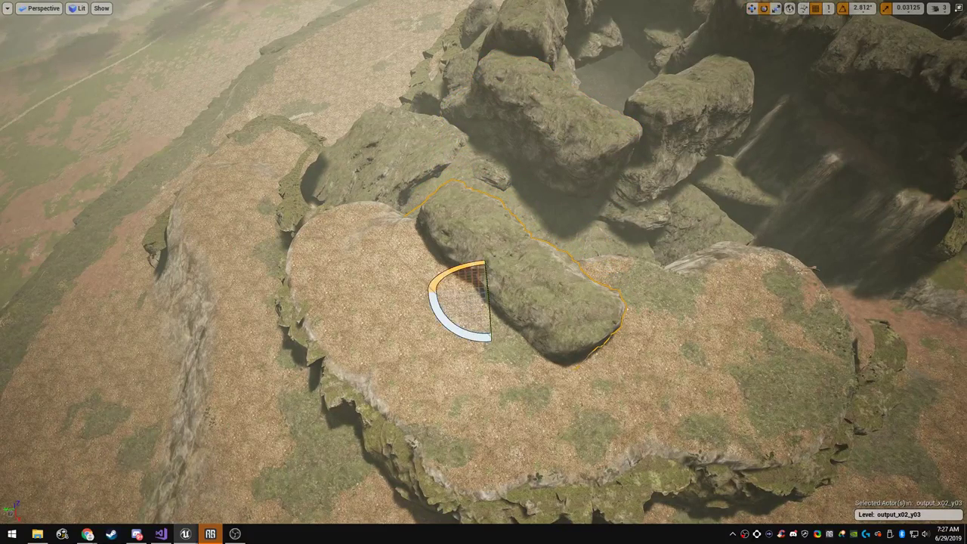
drag(463, 342, 440, 254)
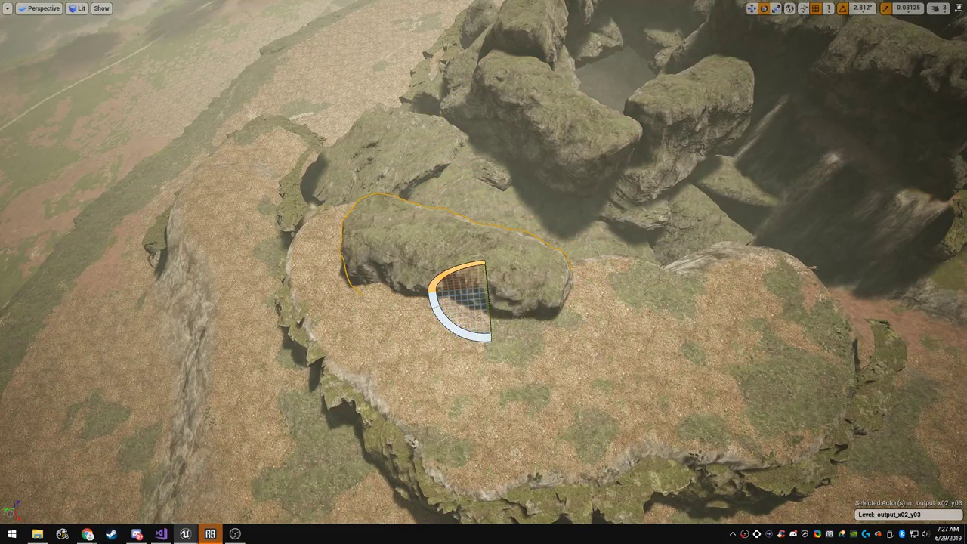
right_drag(440, 253, 454, 254)
drag(482, 302, 479, 278)
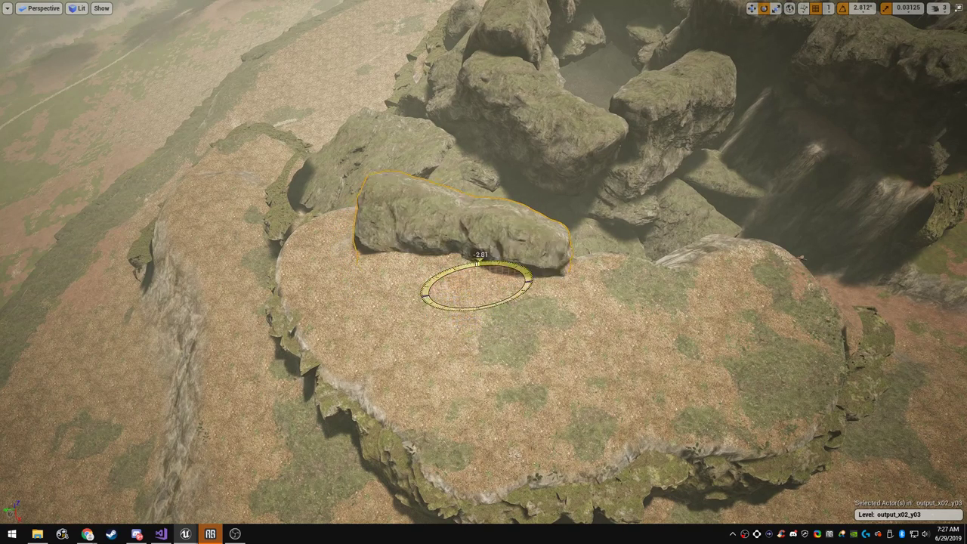
Enlarge the long mossy rock along the plateau's edge
key(r)
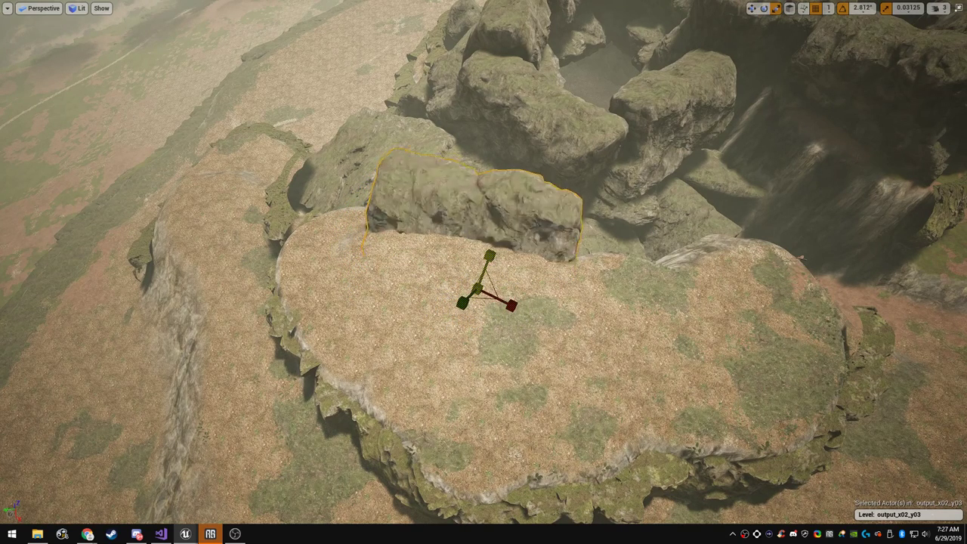
drag(489, 255, 494, 241)
right_drag(484, 257, 597, 219)
Place another copy of the plateau-edge rock beside it, rotate it and slide it over the gap toward the hollow
key(w)
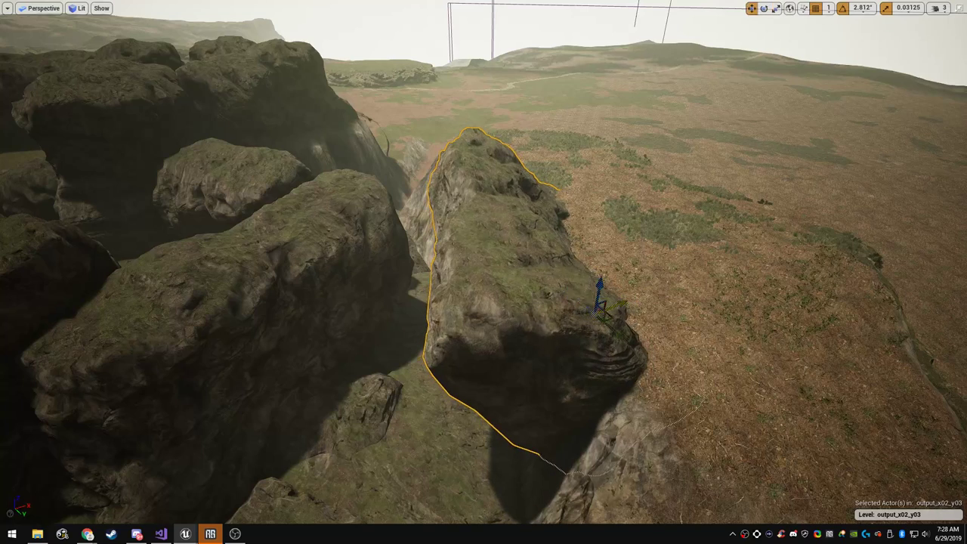
drag(616, 320, 595, 256)
key(e)
key(w)
right_drag(595, 255, 597, 363)
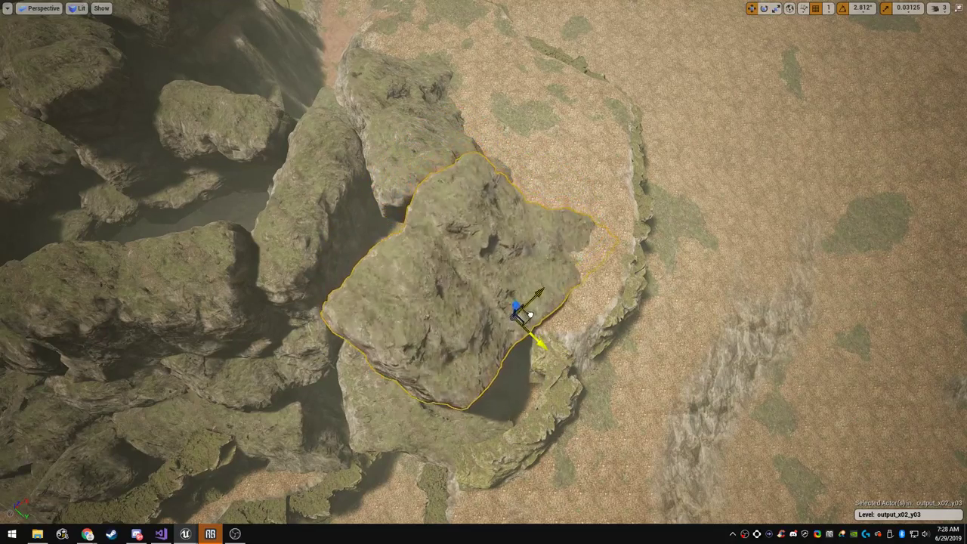
drag(530, 315, 466, 298)
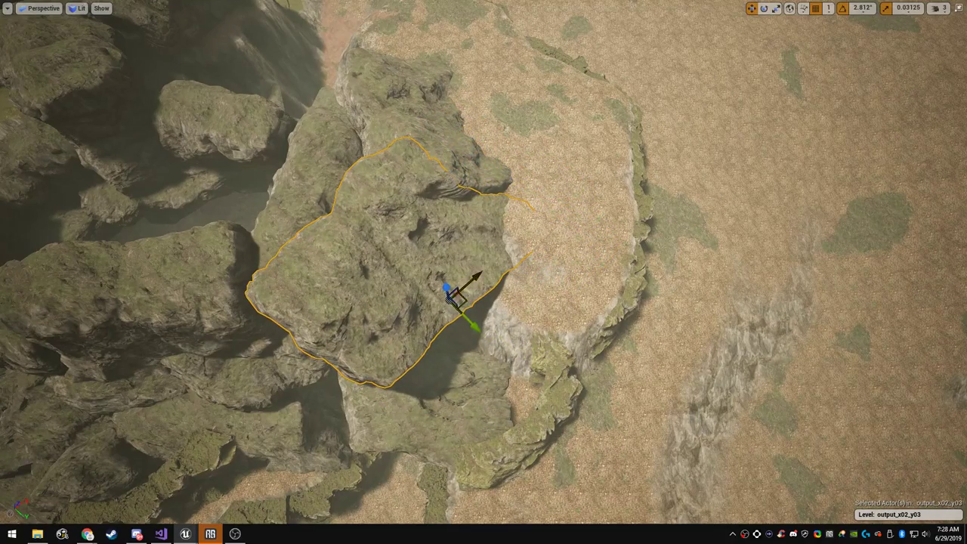
Inspect the ridge's rock layout from above and check the ravine walls below it from outside
key(Escape)
right_drag(466, 299, 463, 141)
key(s)
right_drag(483, 272, 508, 349)
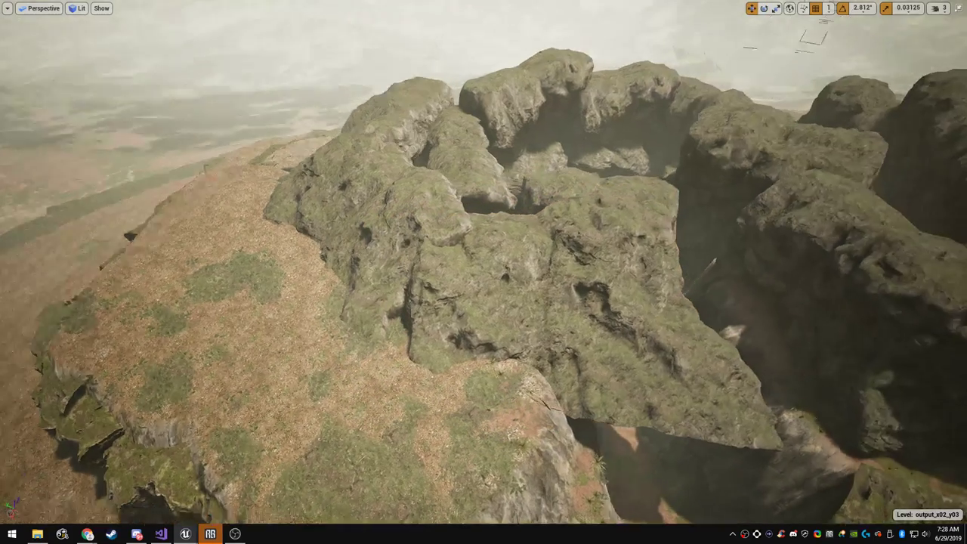
key(w)
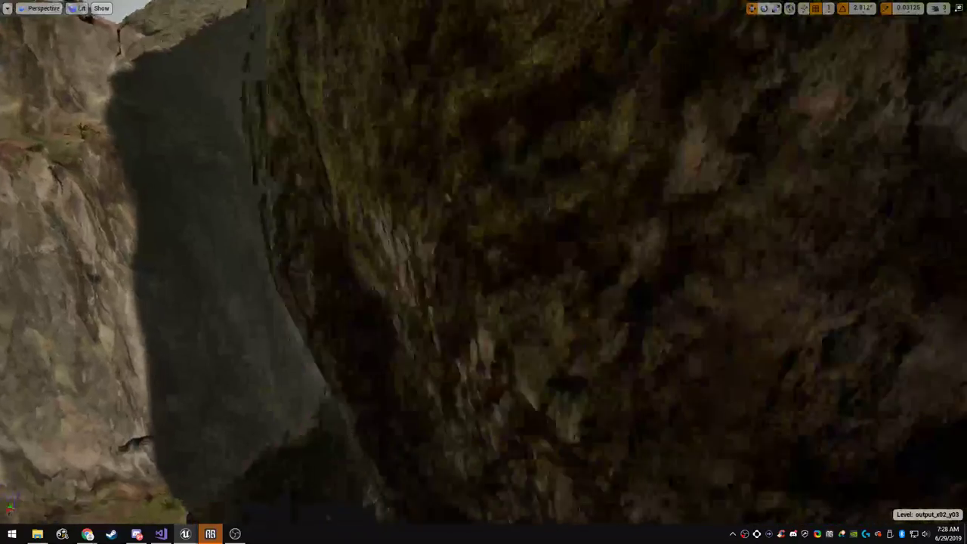
key(s)
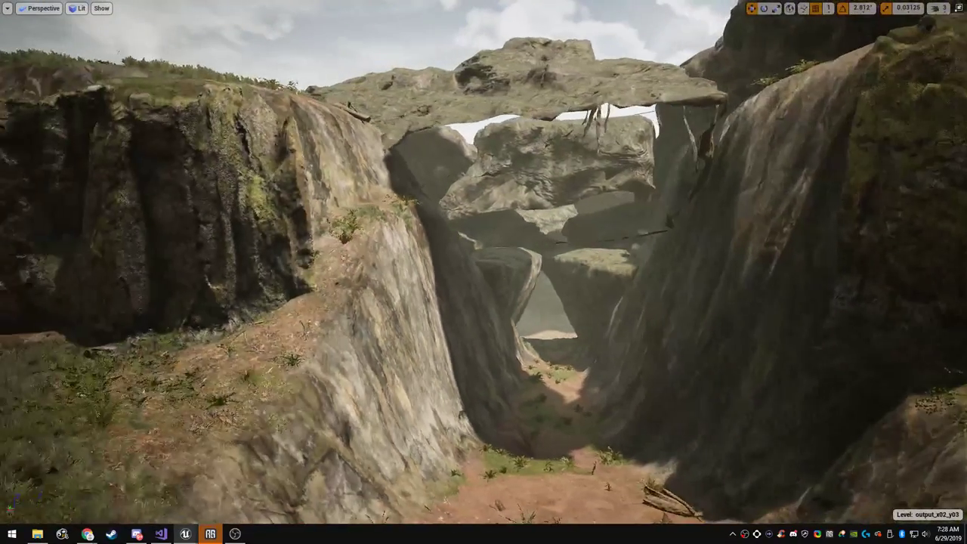
key(w)
key(s)
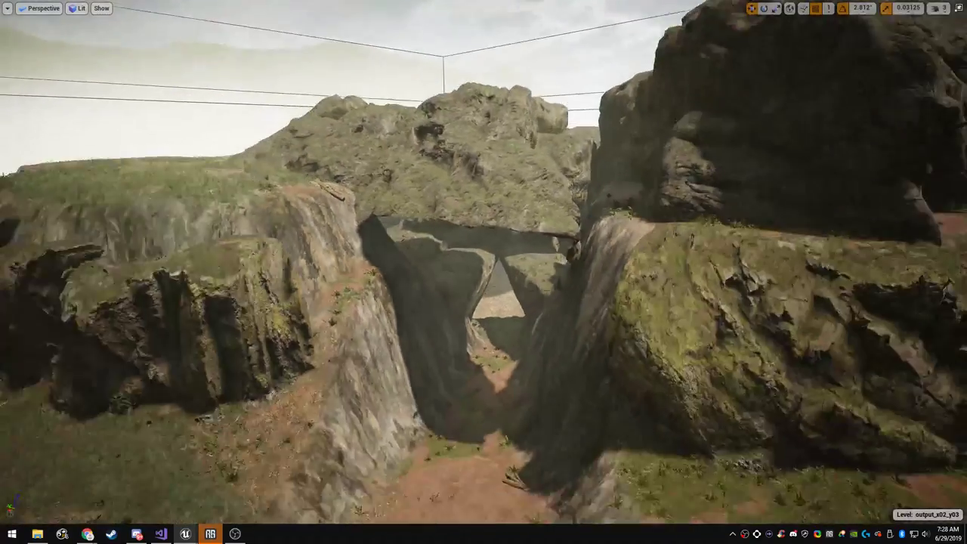
key(w)
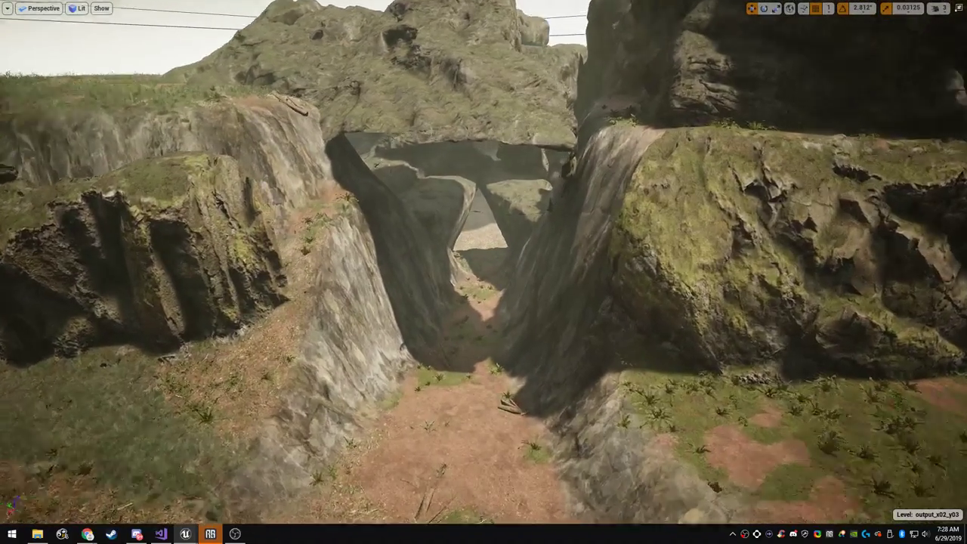
key(s)
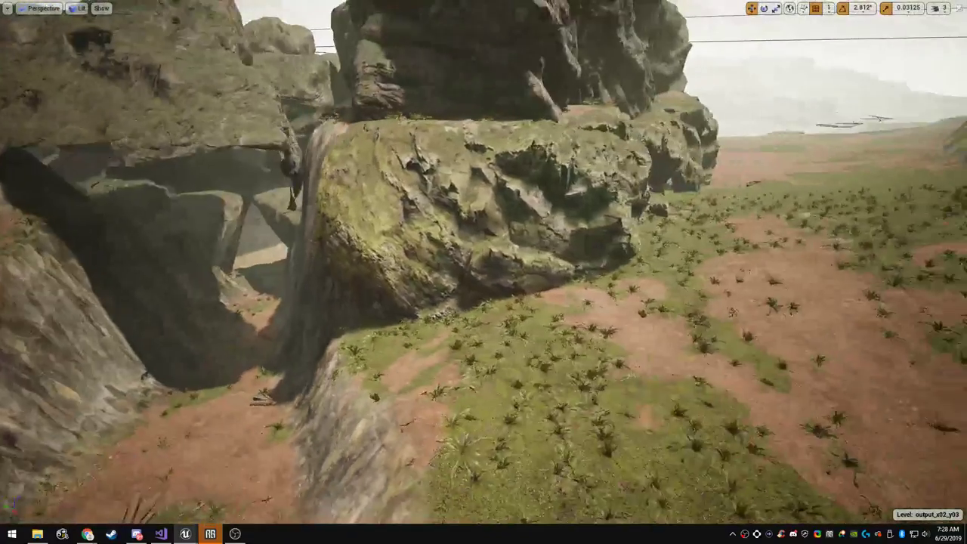
Place a copy of the mossy cliff rock against the ravine's bare wall, rotate it and scale it down
click(469, 220)
key(a)
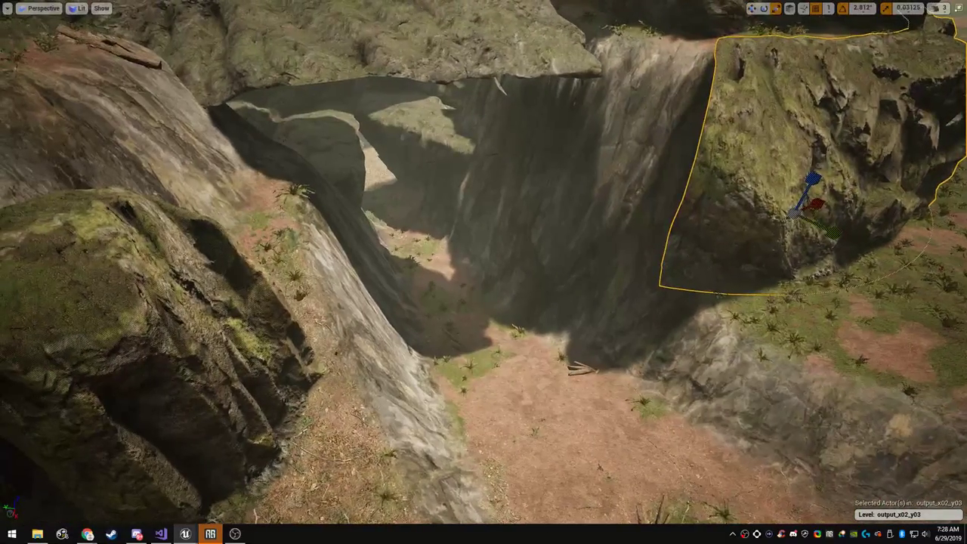
drag(792, 210, 550, 254)
key(e)
key(r)
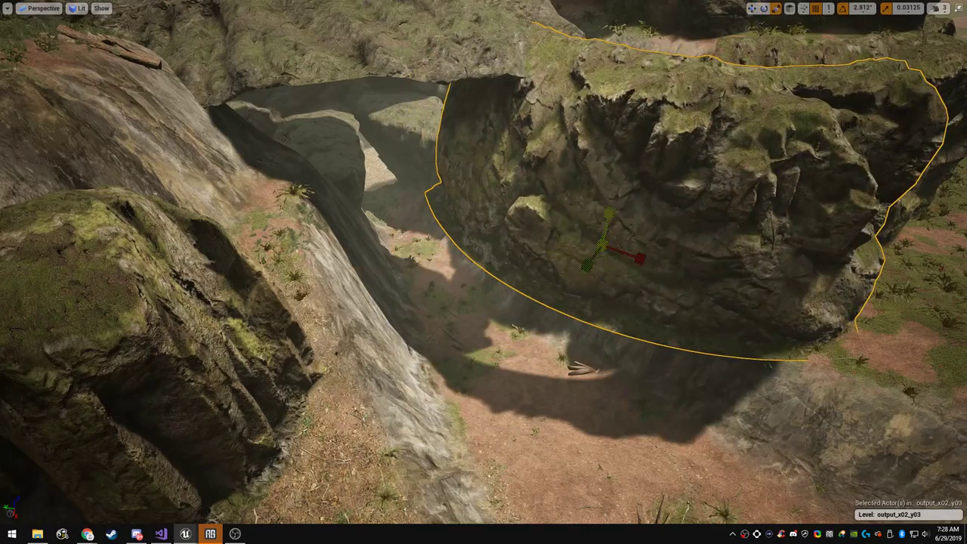
drag(609, 214, 594, 255)
key(w)
right_drag(595, 255, 563, 289)
key(w)
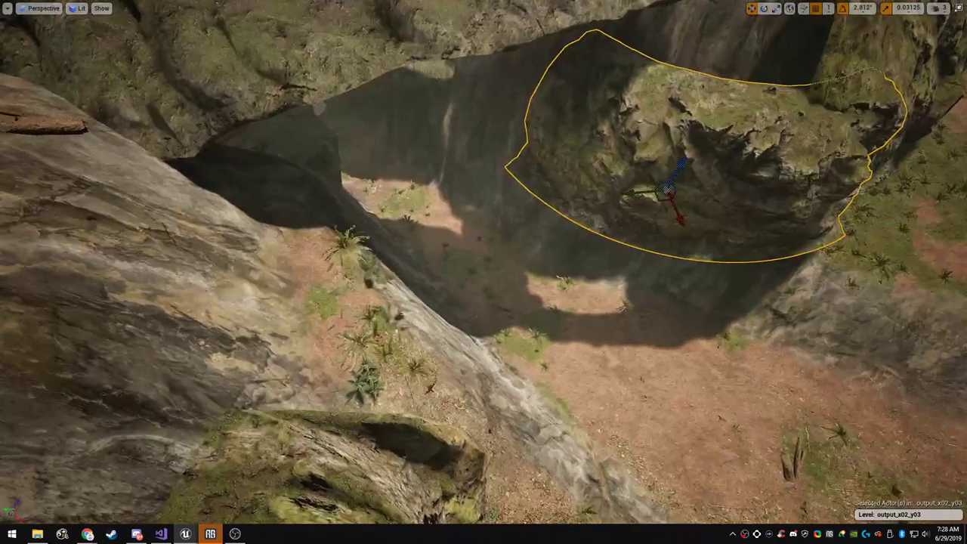
Slide the copied cliff rock deeper into the ravine, lower it to the wall's base and rotate it along the wall
drag(662, 201, 585, 186)
key(e)
key(w)
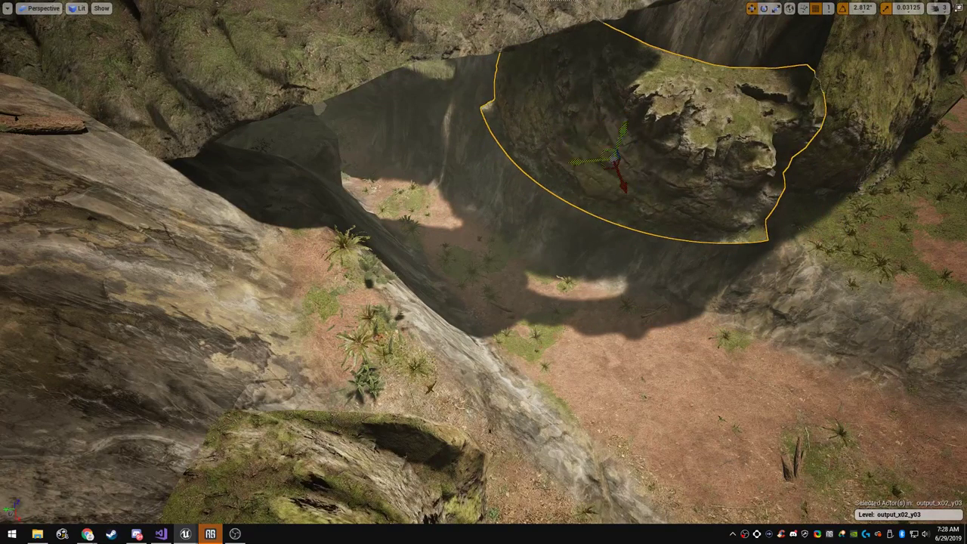
drag(626, 133, 639, 213)
key(e)
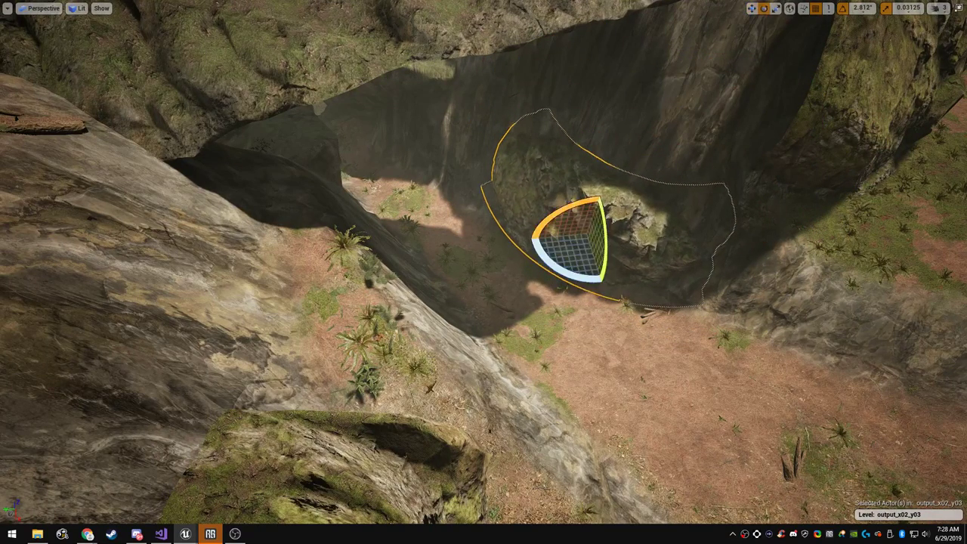
drag(606, 245, 570, 207)
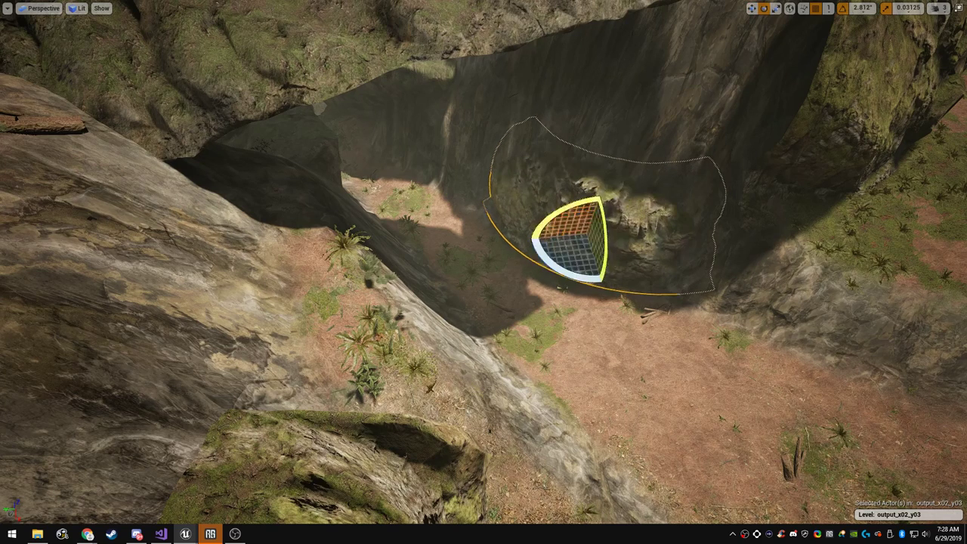
mouse_move(565, 268)
mouse_down()
mouse_move(573, 272)
mouse_move(566, 268)
mouse_up()
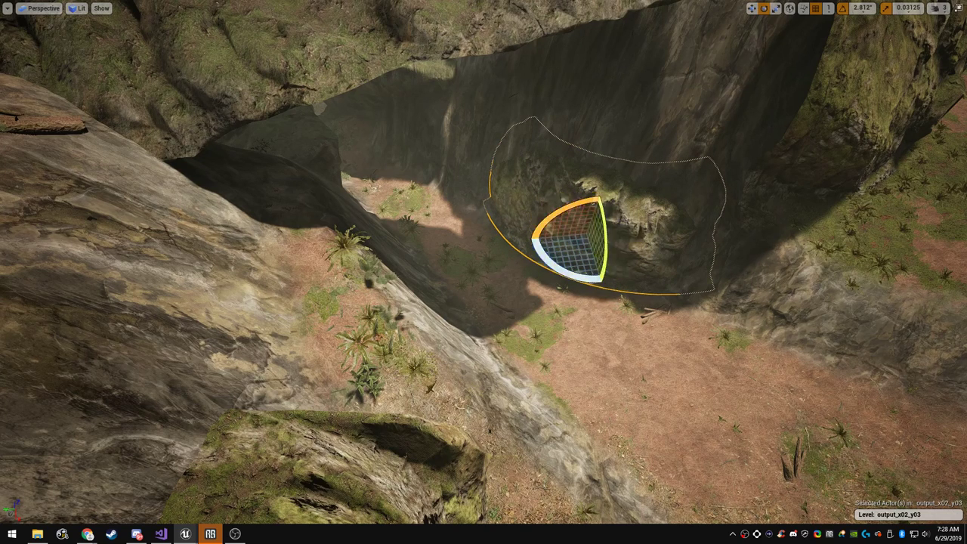
Sink the copied cliff rock further into the ground at the foot of the ravine wall
key(alt+Tab)
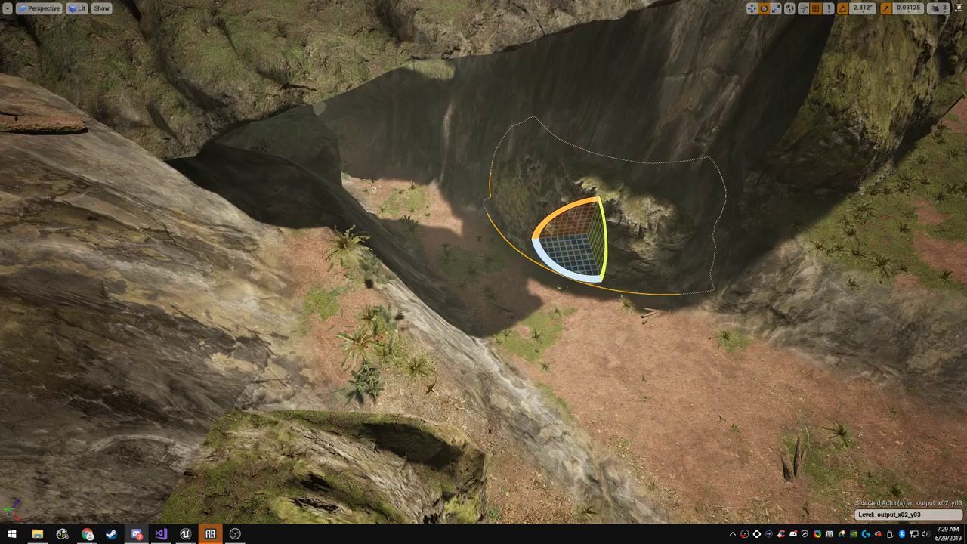
right_drag(597, 238, 616, 220)
key(w)
key(w)
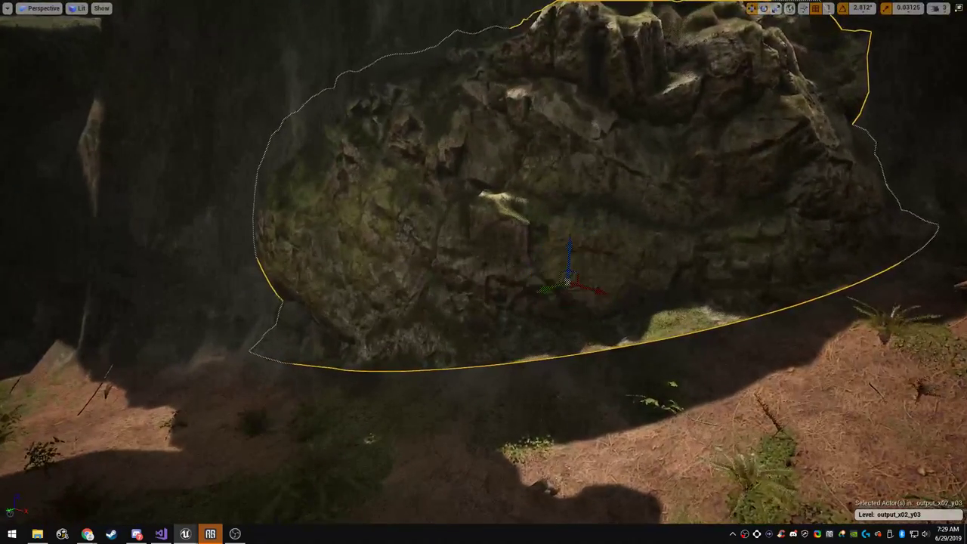
drag(575, 242, 580, 287)
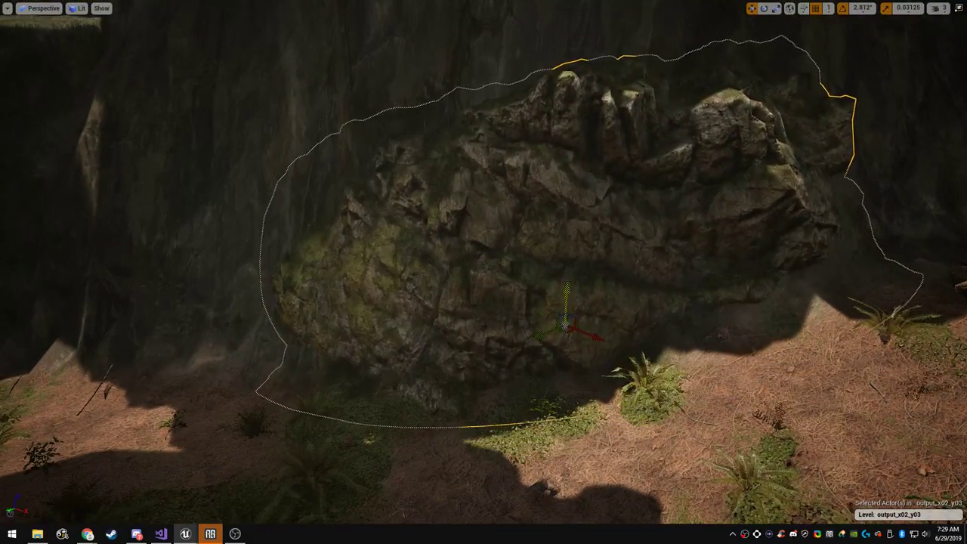
Place another copy of the cliff rock farther along the same ravine wall and settle it at the wall's base
right_drag(579, 287, 442, 329)
key(s)
key(w)
drag(892, 262, 425, 299)
drag(421, 263, 424, 297)
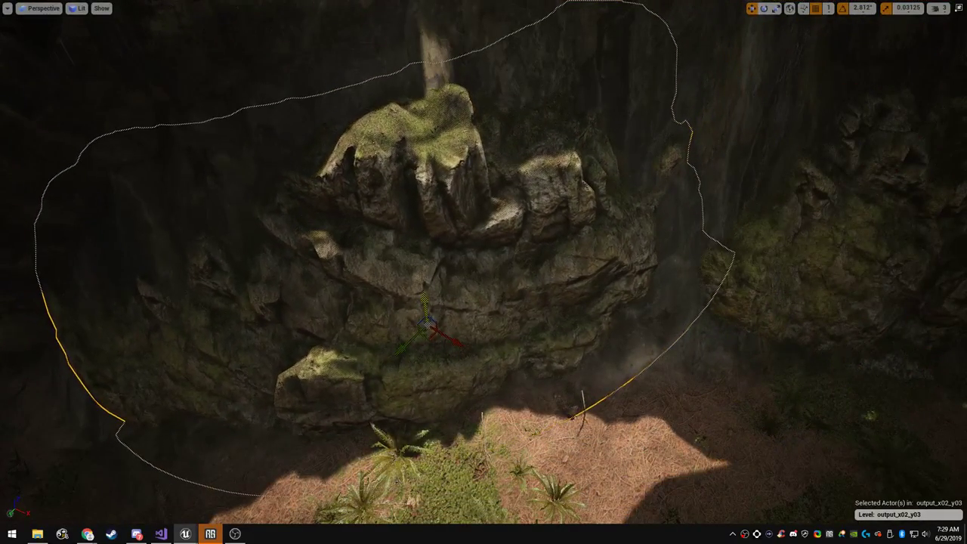
drag(429, 335, 458, 364)
Place a third copy of the cliff rock deeper in the ravine and rotate it to follow the wall
key(a)
right_drag(458, 364, 343, 324)
key(s)
key(w)
key(s)
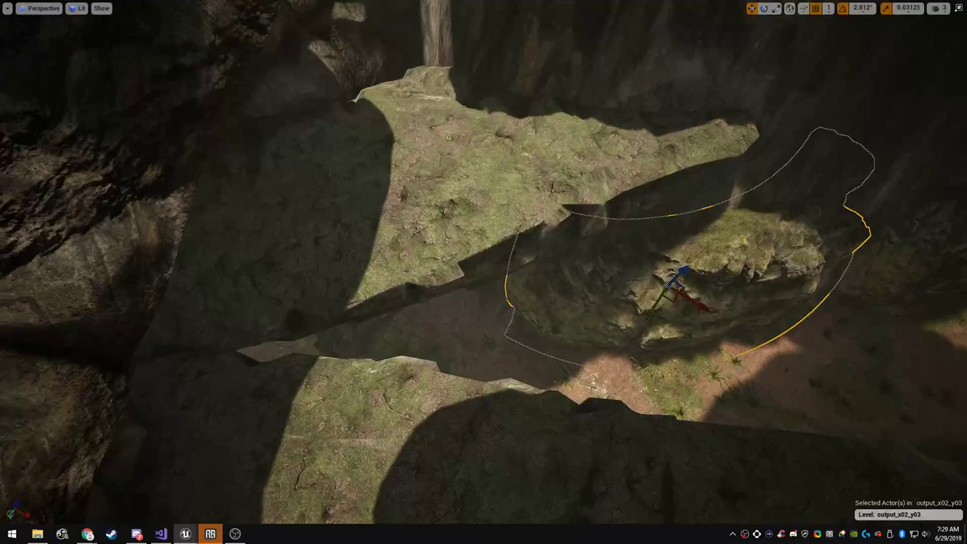
mouse_move(461, 298)
right_down()
mouse_move(427, 296)
mouse_move(459, 299)
right_up()
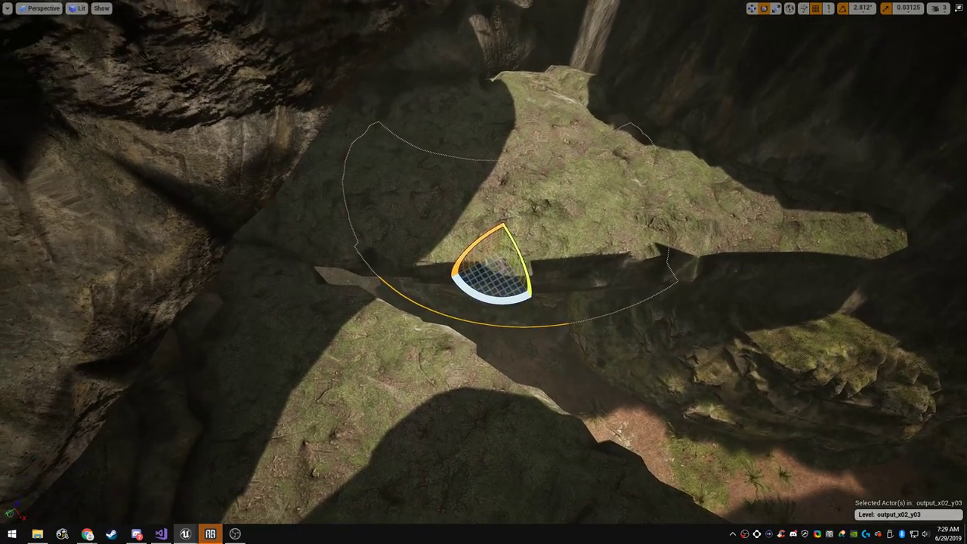
drag(489, 297, 492, 298)
Resize the third cliff rock to fit the narrow end of the ravine
key(w)
right_drag(521, 299, 578, 238)
key(s)
right_drag(484, 297, 438, 306)
key(w)
key(r)
drag(568, 249, 645, 247)
Place a cliff rock on the opposite side of the ravine and rotate it to face the passage
right_drag(646, 247, 408, 344)
key(Escape)
key(w)
key(s)
key(e)
click(567, 253)
drag(566, 273, 463, 355)
key(e)
drag(470, 399, 348, 400)
key(r)
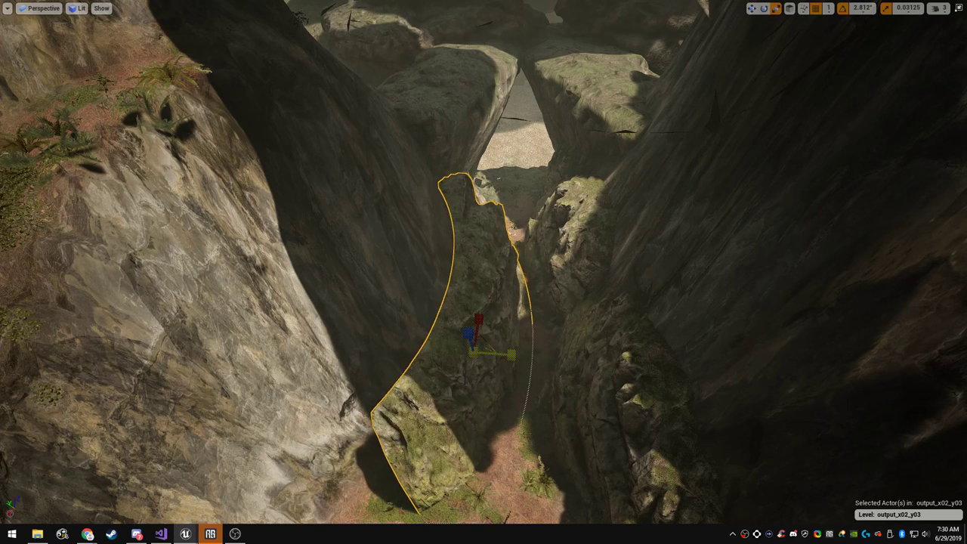
Push the opposite cliff rock into its ravine wall and rotate it by about 19.69°
key(w)
drag(461, 353, 400, 317)
key(w)
right_drag(400, 318, 306, 269)
key(e)
drag(487, 281, 515, 295)
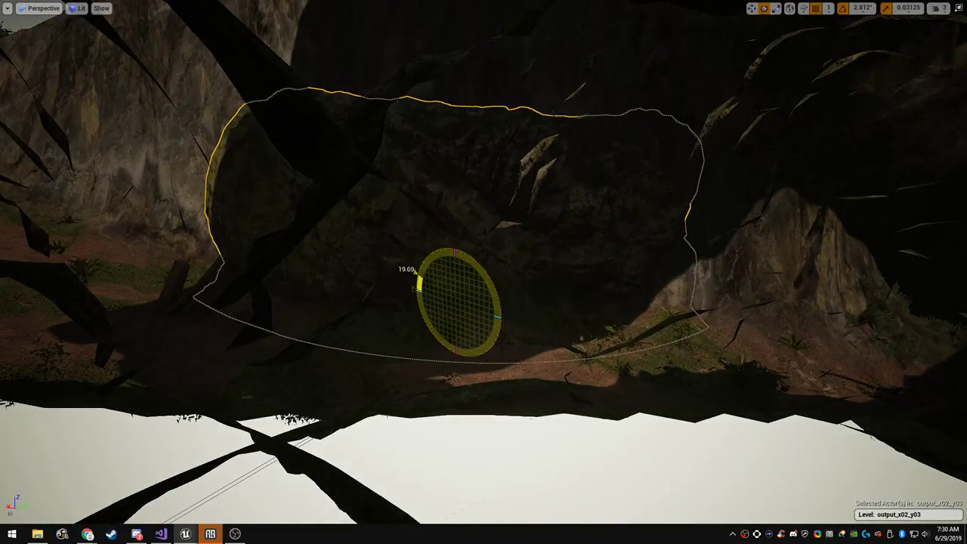
key(Escape)
Position a mossy cliff rock along the sunlit slope at the ravine's entrance
key(w)
right_drag(515, 295, 444, 338)
key(s)
click(561, 204)
right_drag(561, 204, 510, 227)
key(w)
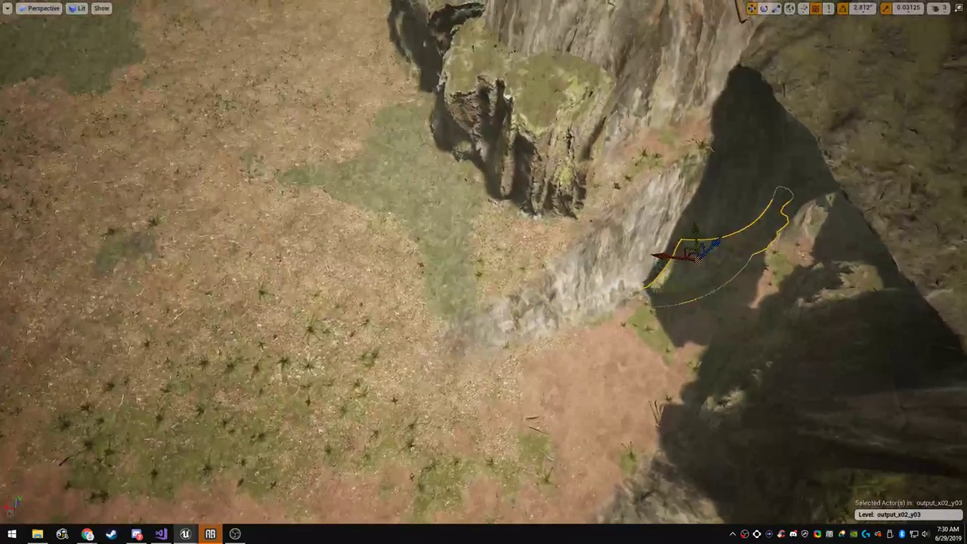
drag(686, 251, 549, 305)
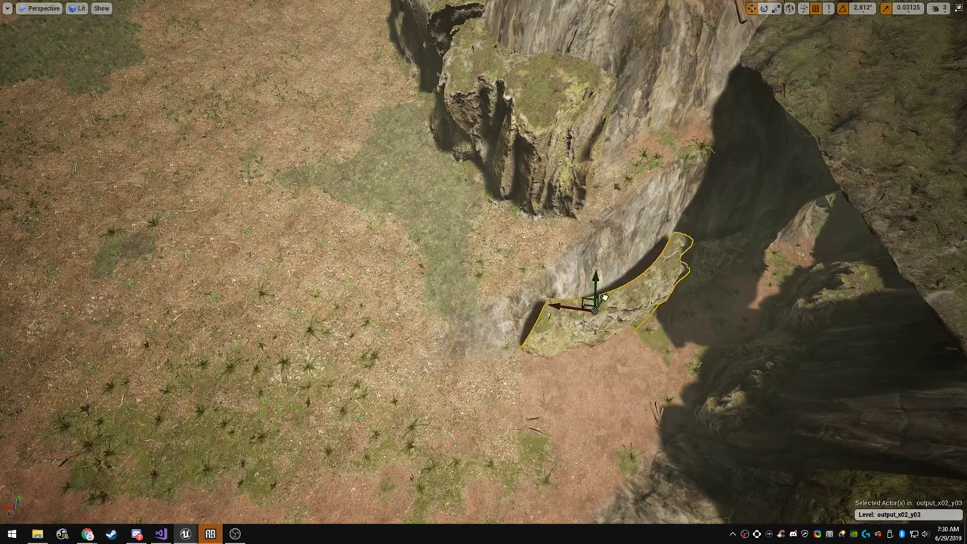
Rotate the cliff rock at the ravine's entrance to follow the sloping ground
right_drag(550, 305, 521, 196)
key(w)
key(e)
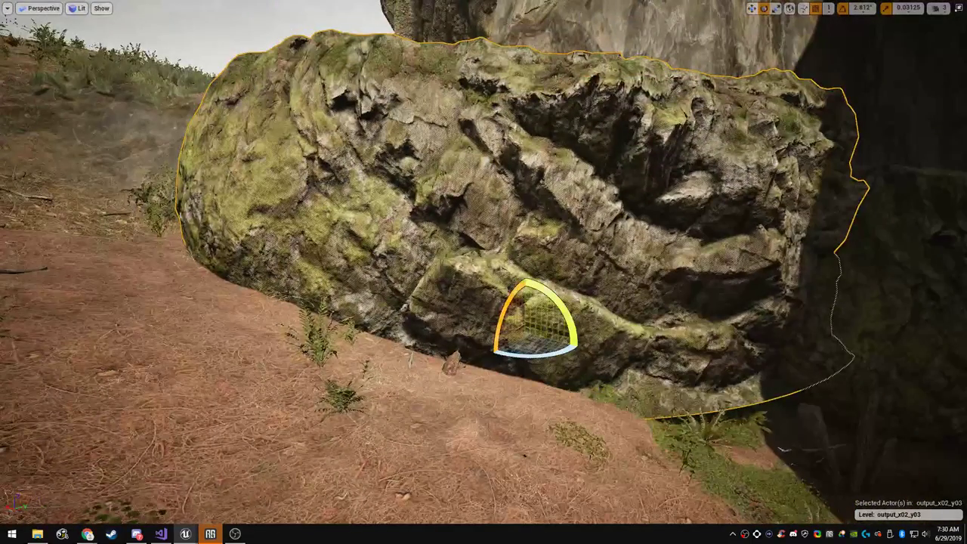
drag(504, 311, 515, 293)
right_drag(517, 293, 532, 295)
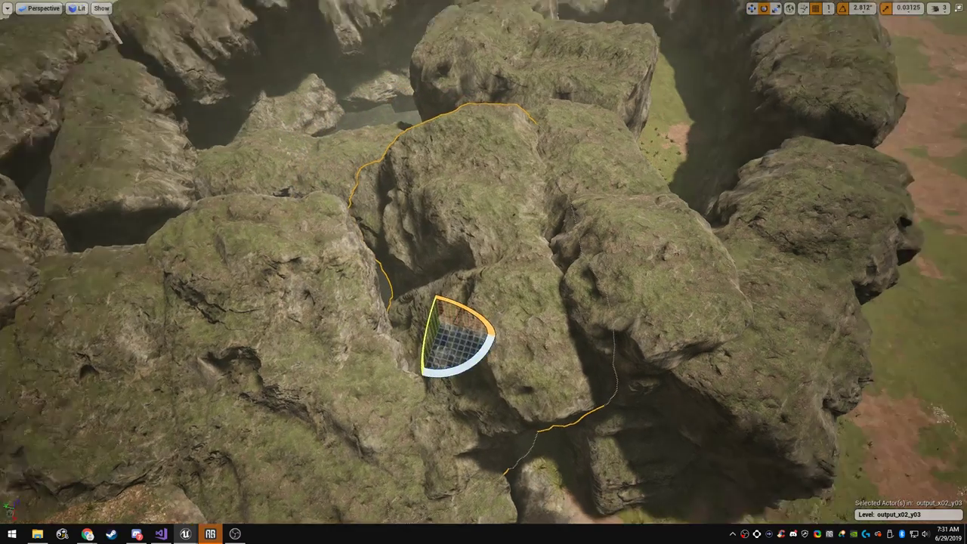
Shift the rotated rock among the ridge boulders to fit the gap beside the hollow
right_drag(461, 372, 478, 372)
key(w)
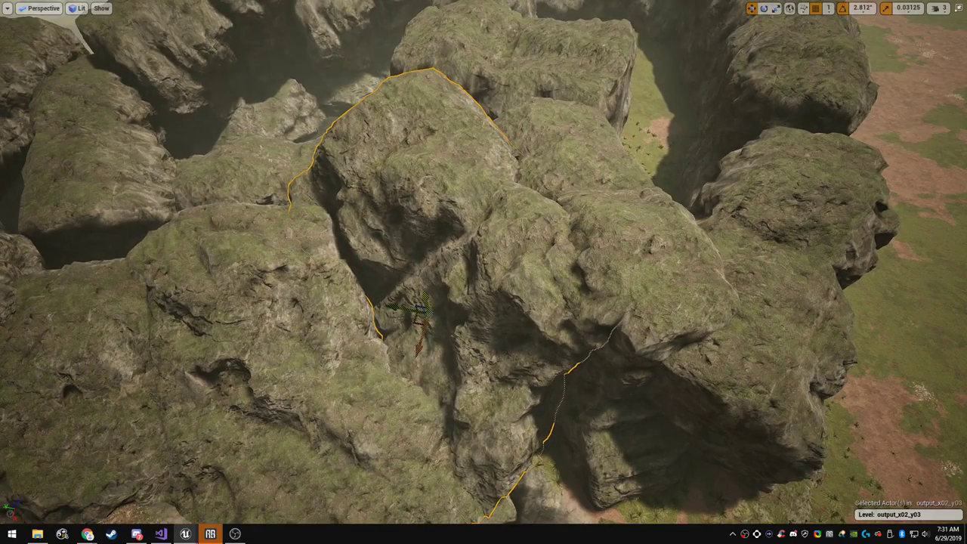
key(Escape)
right_drag(478, 372, 417, 340)
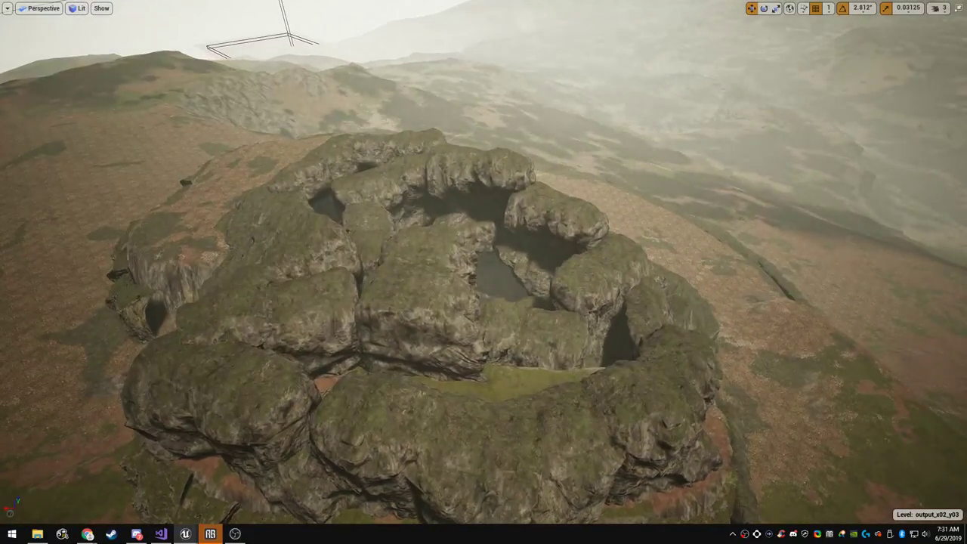
click(534, 337)
drag(507, 343, 510, 288)
key(Delete)
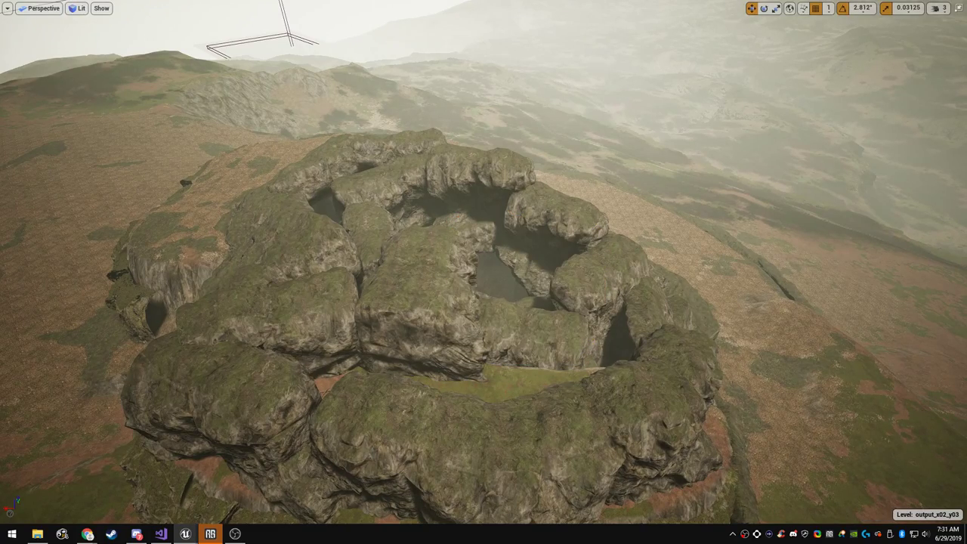
Bring the cliff piece from the outlying plain edge to the ridge's hollow, resize it and raise it
right_drag(511, 289, 579, 385)
click(789, 208)
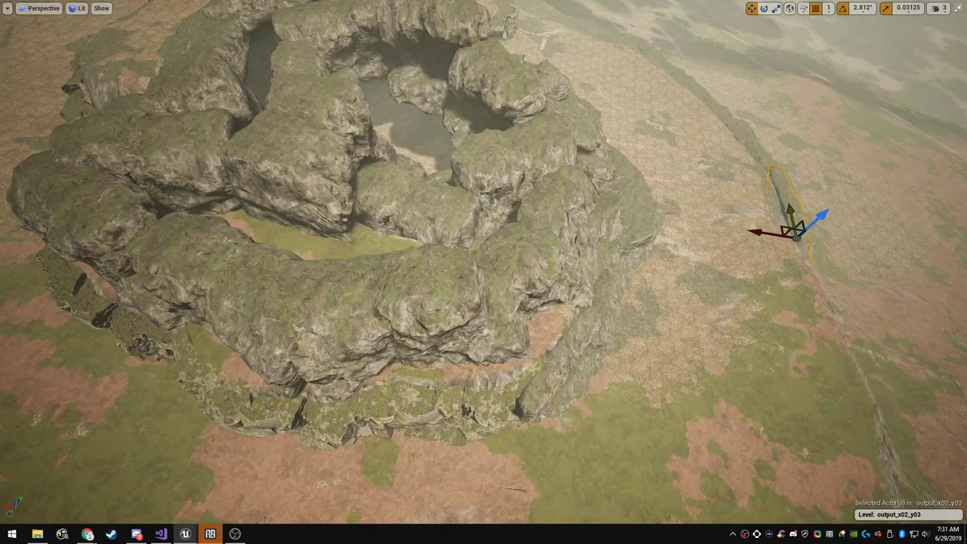
drag(821, 214, 858, 148)
drag(816, 182, 457, 164)
key(r)
drag(534, 141, 563, 144)
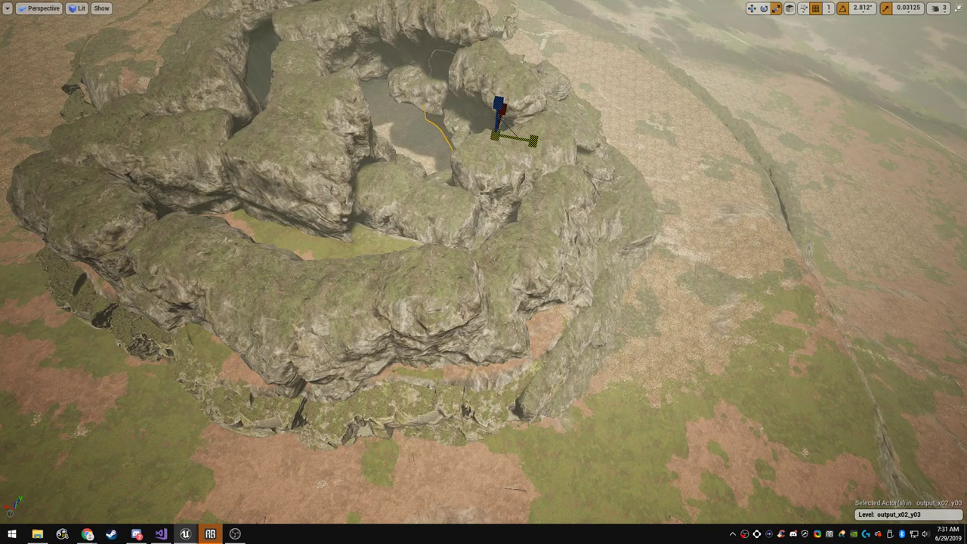
key(w)
drag(497, 106, 500, 39)
Reposition the large rock in the middle of the ridge, raise it and enlarge it
click(327, 168)
drag(359, 215, 351, 239)
right_drag(351, 239, 314, 170)
key(e)
key(w)
drag(510, 343, 511, 279)
key(e)
key(r)
drag(549, 319, 556, 319)
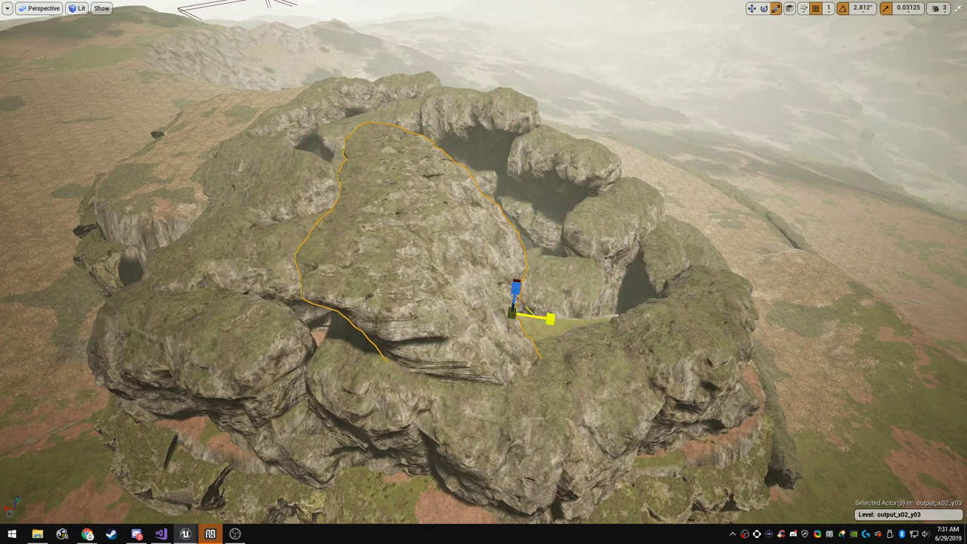
Widen the central ridge rock further and turn it upright beside the green hollow
key(e)
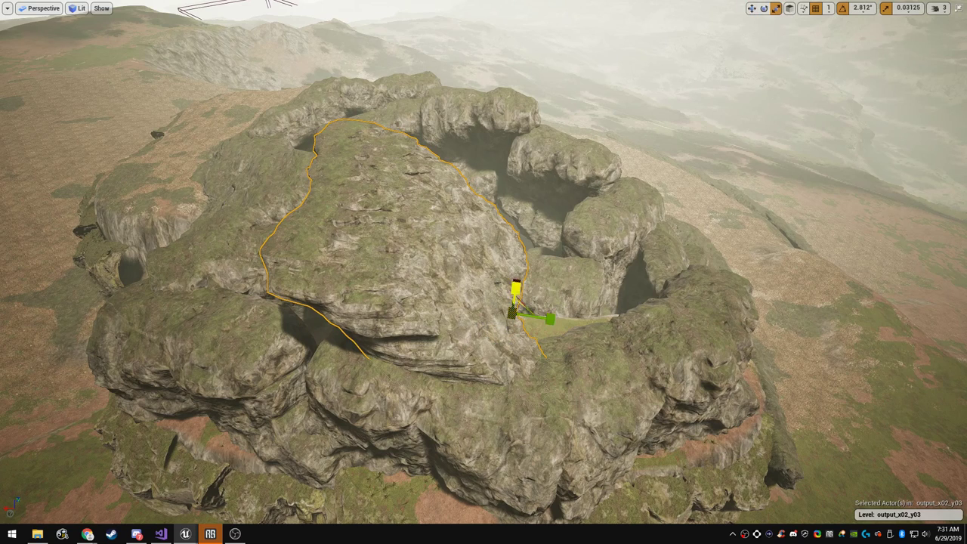
drag(516, 287, 538, 291)
key(e)
key(r)
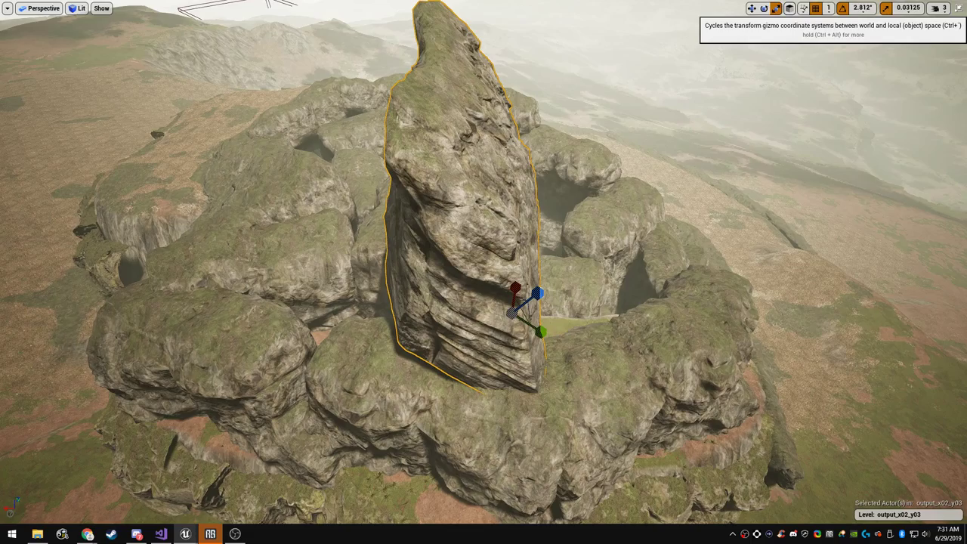
Fine-tune the scale of the upright rock in the middle of the ridge beside the green hollow
key(w)
right_drag(529, 249, 565, 221)
drag(393, 342, 393, 356)
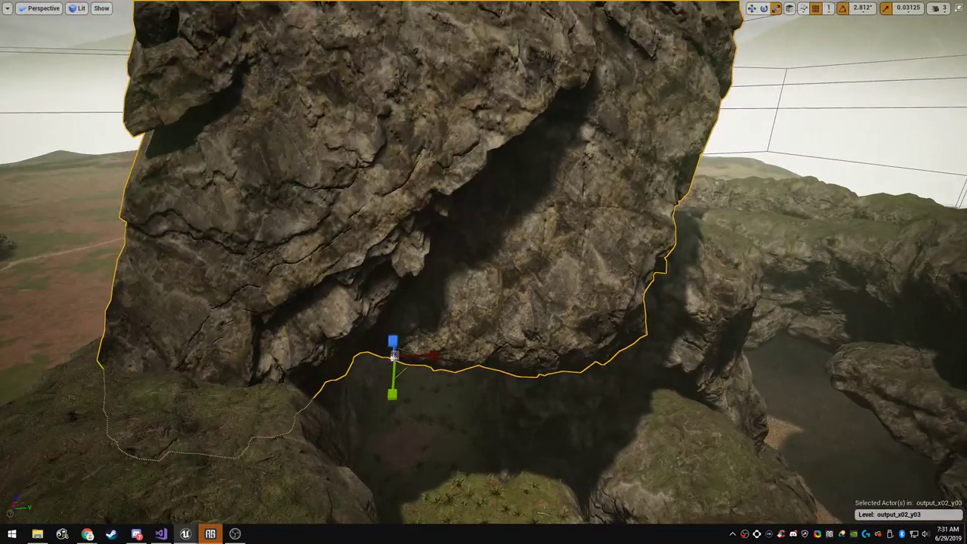
right_drag(393, 357, 517, 381)
key(s)
Tilt the overhanging rock slab at the ridge's end more steeply and shift it upward against the neighbouring boulders
key(e)
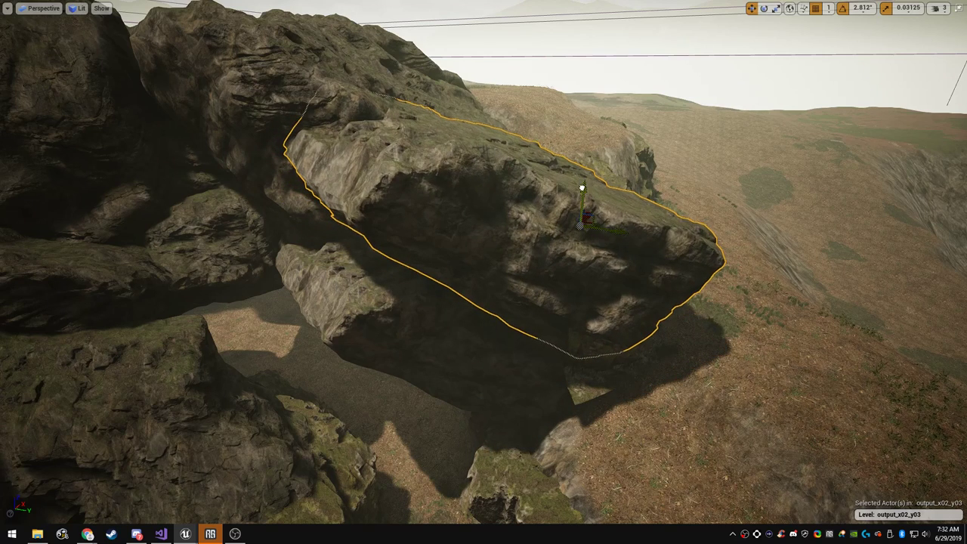
key(r)
key(e)
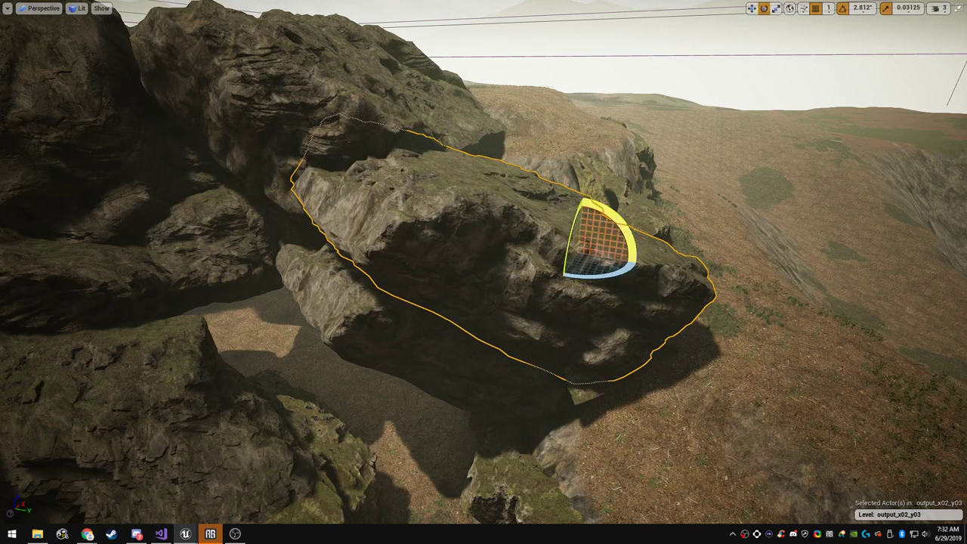
drag(599, 198, 585, 230)
key(w)
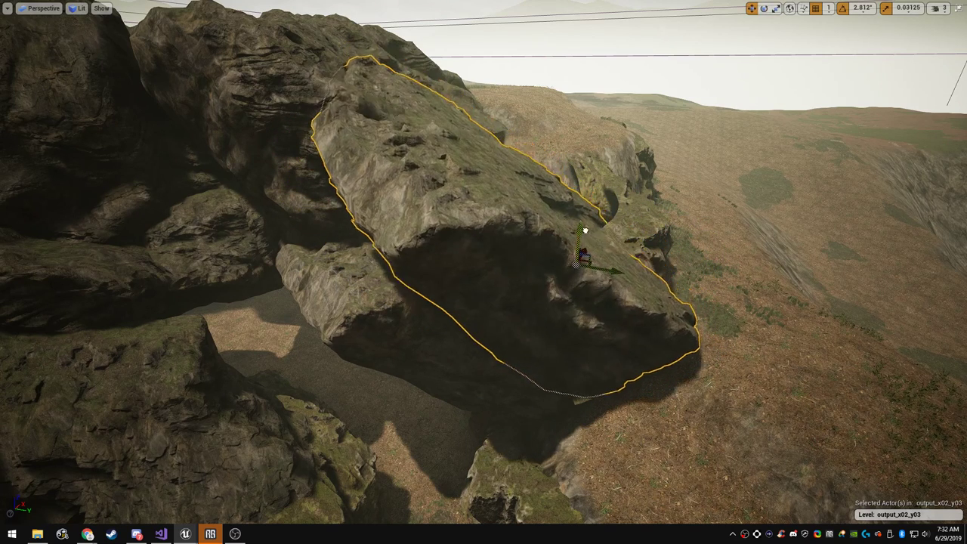
drag(591, 265, 599, 213)
key(e)
right_drag(598, 213, 635, 220)
key(w)
key(e)
key(w)
drag(639, 294, 662, 265)
Rotate the mossy cliff piece below the tilted slab and reposition it on the slope, leaving it deselected
click(659, 310)
key(r)
right_drag(659, 310, 705, 264)
key(e)
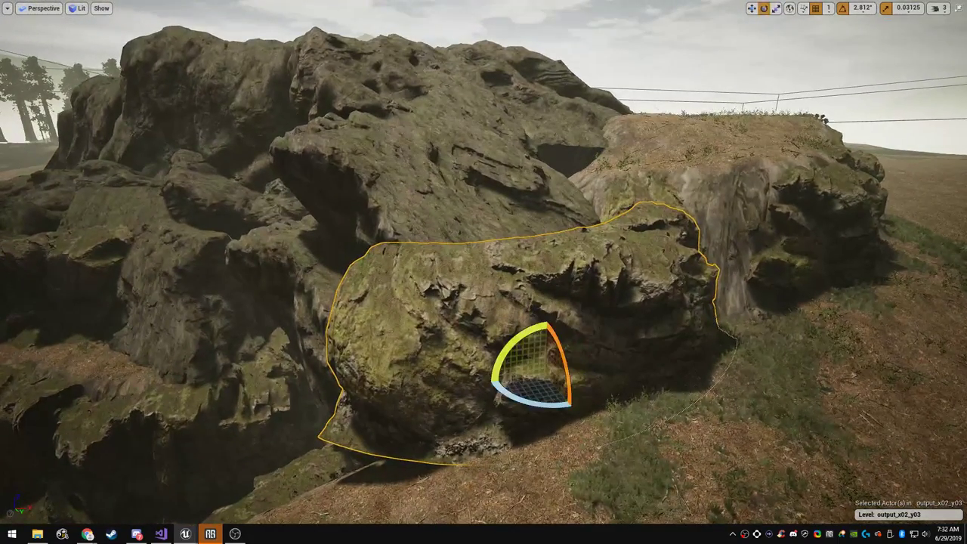
drag(519, 345, 484, 380)
key(w)
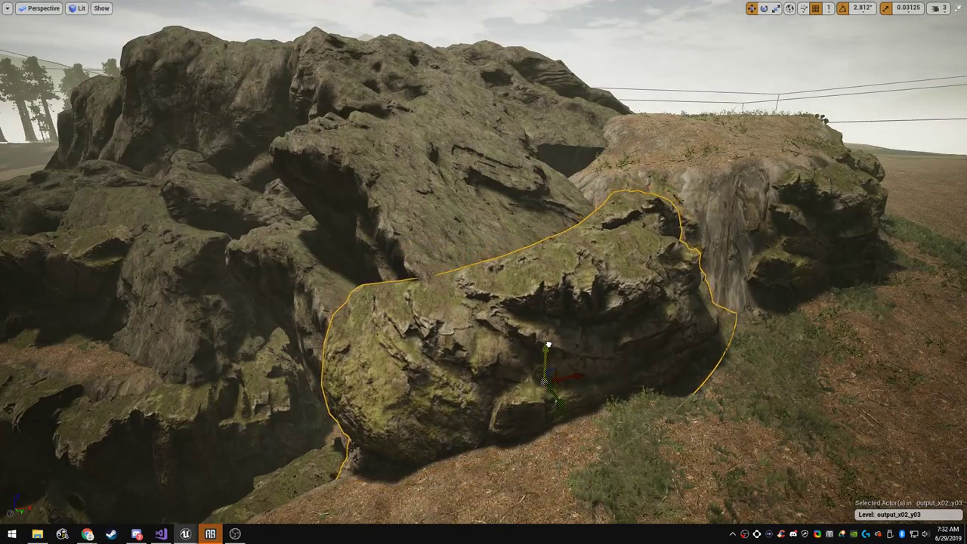
right_drag(550, 351, 517, 382)
key(Escape)
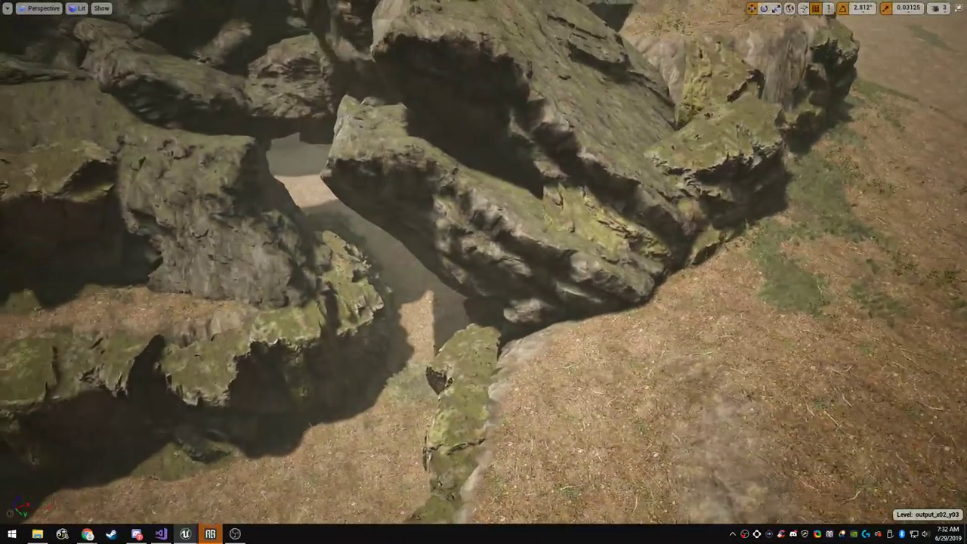
Rotate the broad cliff piece at the ridge's end by 5.63° and move it up the slope in front of the slab
right_drag(484, 272, 447, 246)
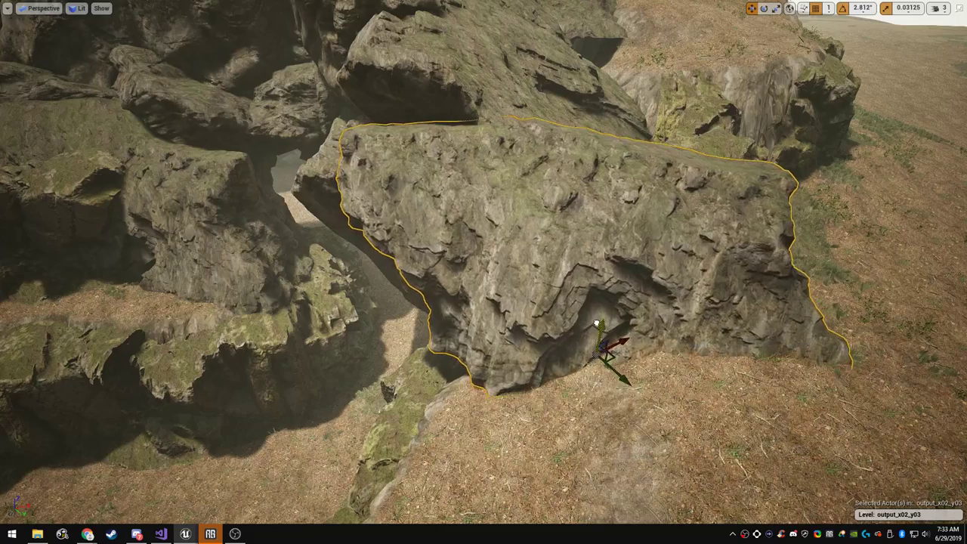
right_drag(597, 321, 484, 301)
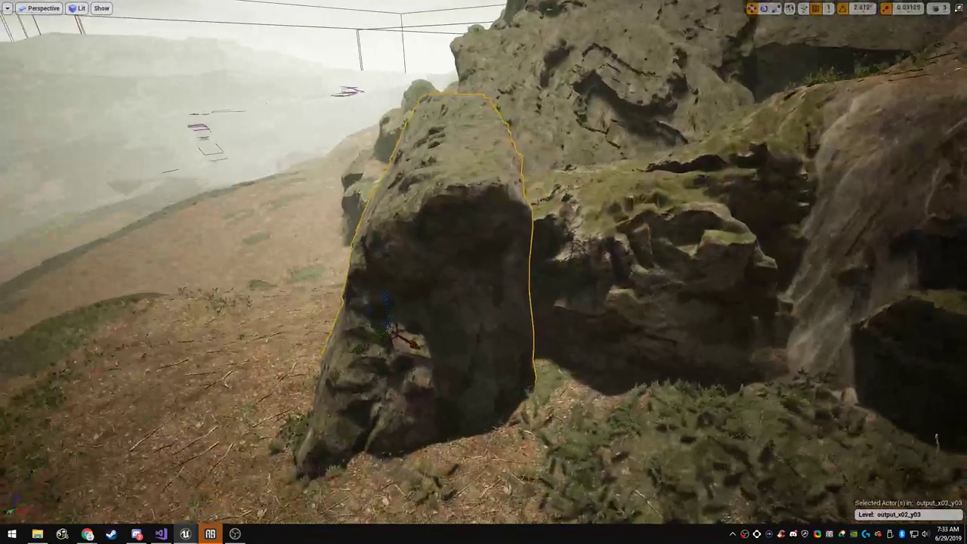
key(e)
right_drag(378, 302, 563, 302)
drag(308, 304, 319, 296)
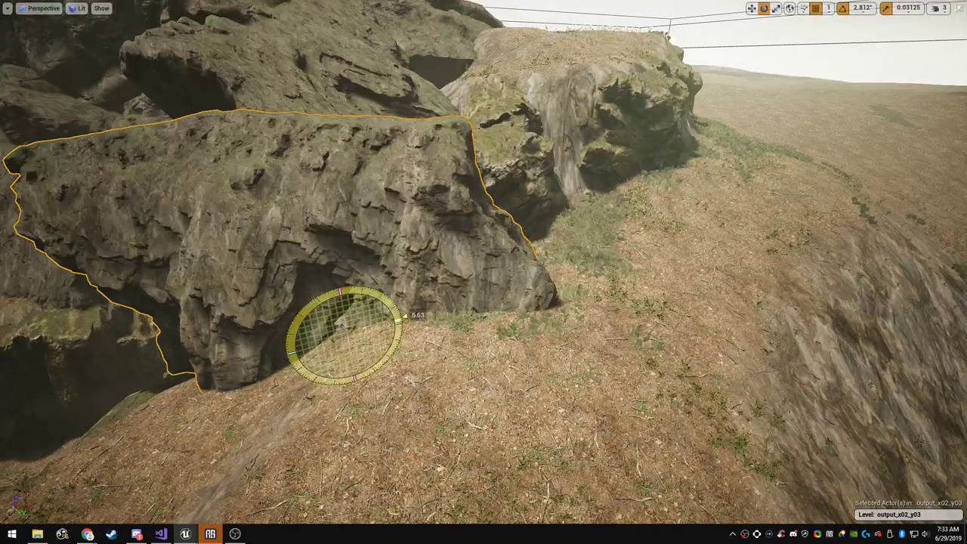
key(w)
drag(360, 338, 367, 287)
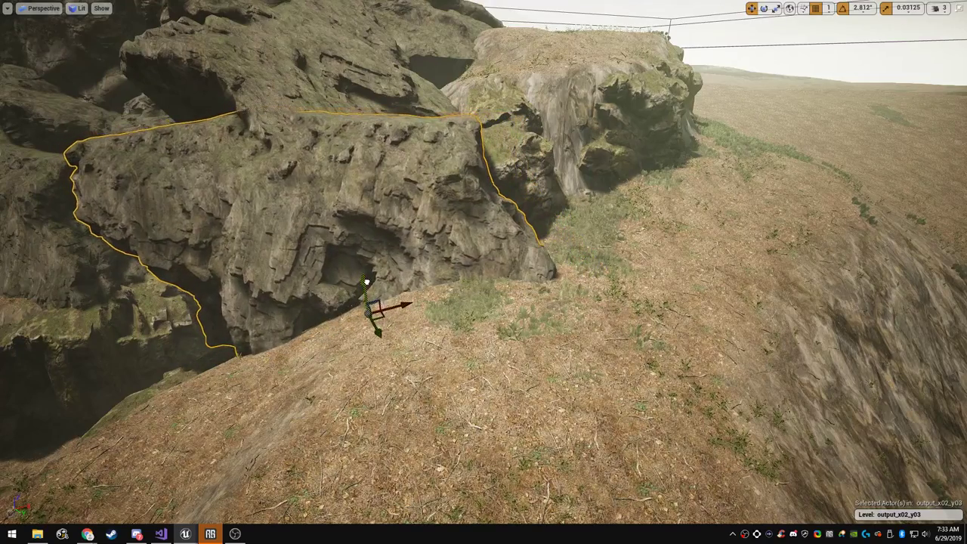
Turn the broad cliff piece 8.44° about its vertical axis to line it up with the dirt slope, and check its fit
right_drag(367, 279, 465, 280)
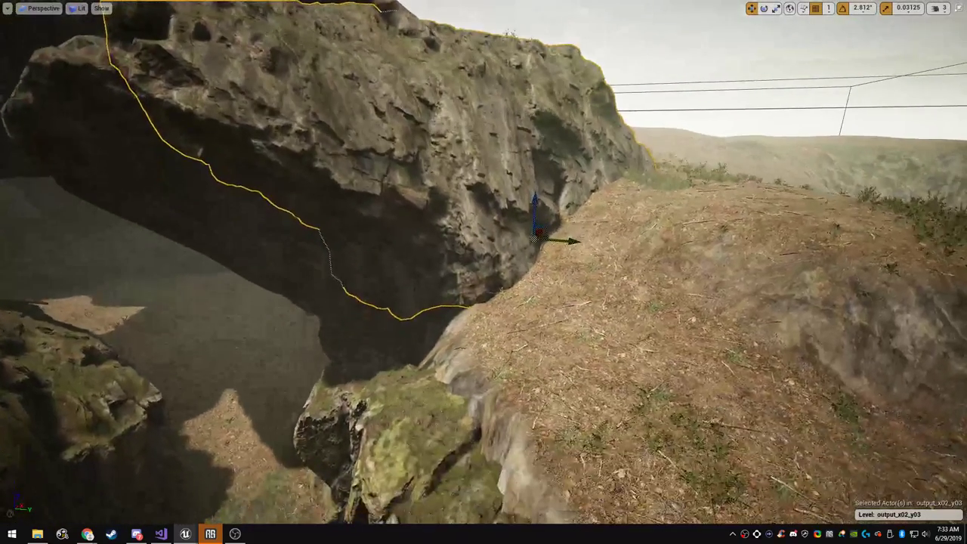
key(e)
drag(527, 222, 540, 251)
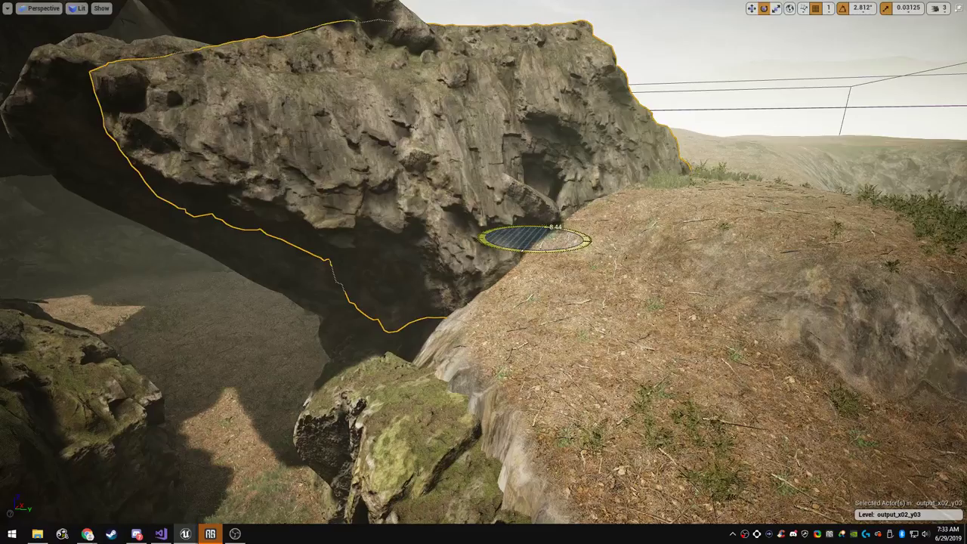
key(Escape)
right_drag(540, 251, 563, 259)
click(453, 302)
right_drag(454, 302, 393, 325)
key(r)
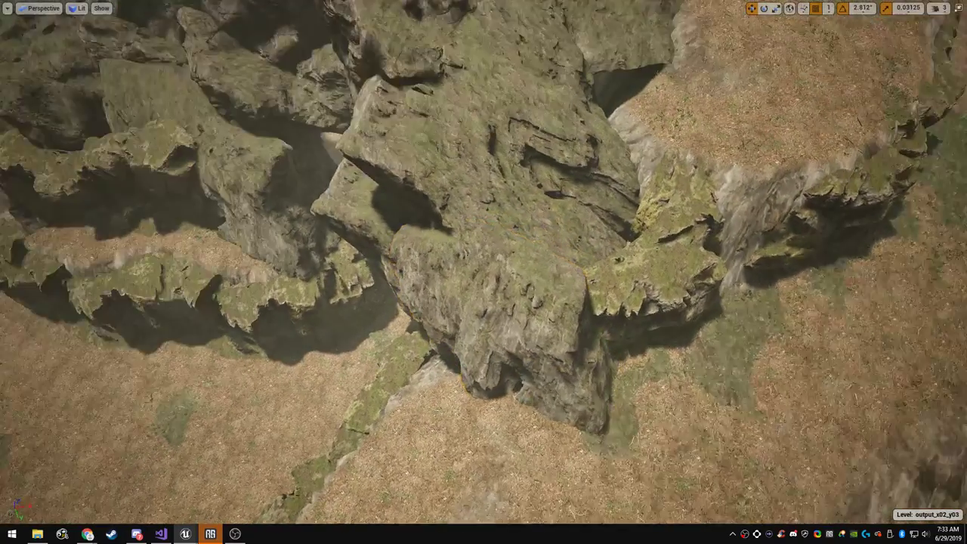
key(w)
Flatten the terrain between the cliff piece and the mossy rocks at the ravine's edge with the landscape Flatten tool
right_drag(484, 272, 442, 231)
key(F11)
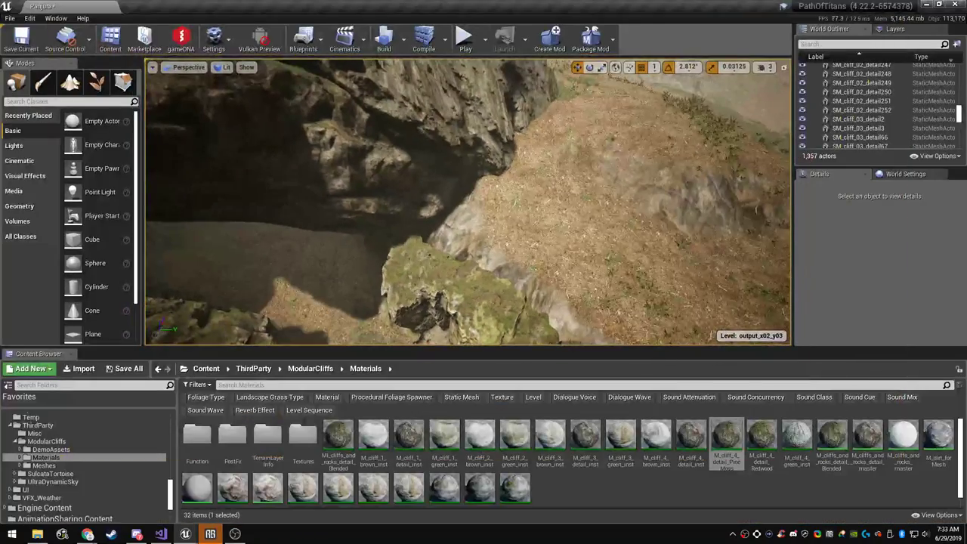
click(70, 82)
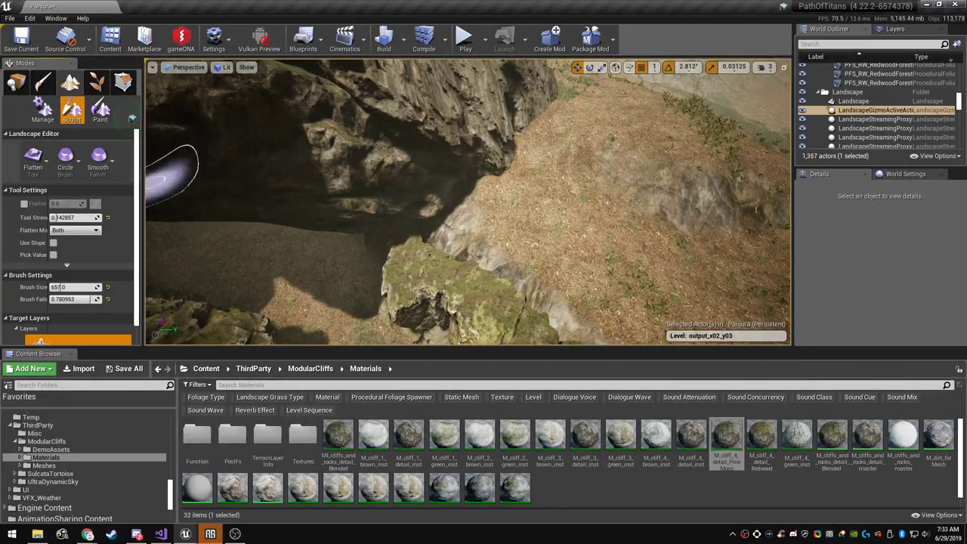
key(F11)
drag(605, 192, 525, 219)
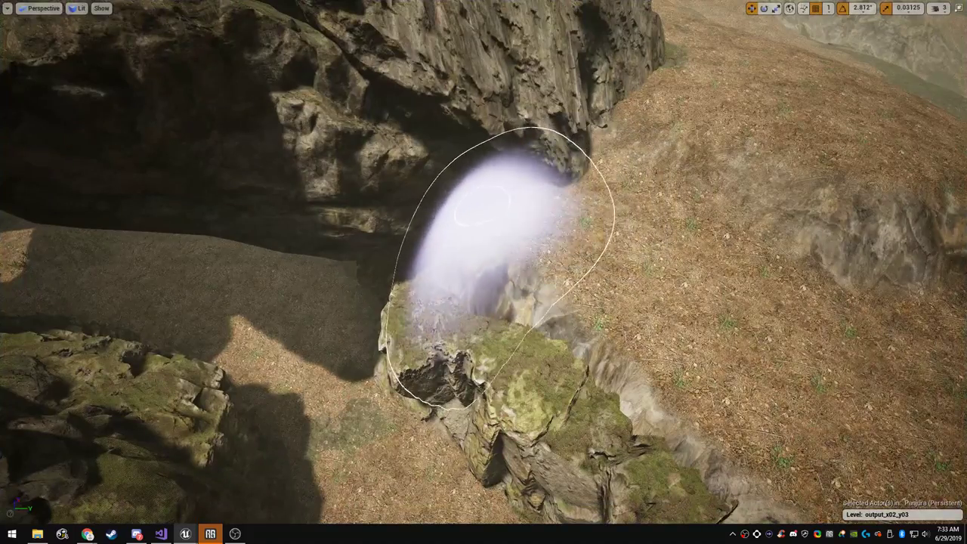
mouse_move(484, 207)
right_down()
mouse_move(485, 114)
mouse_move(476, 106)
mouse_move(521, 106)
right_up()
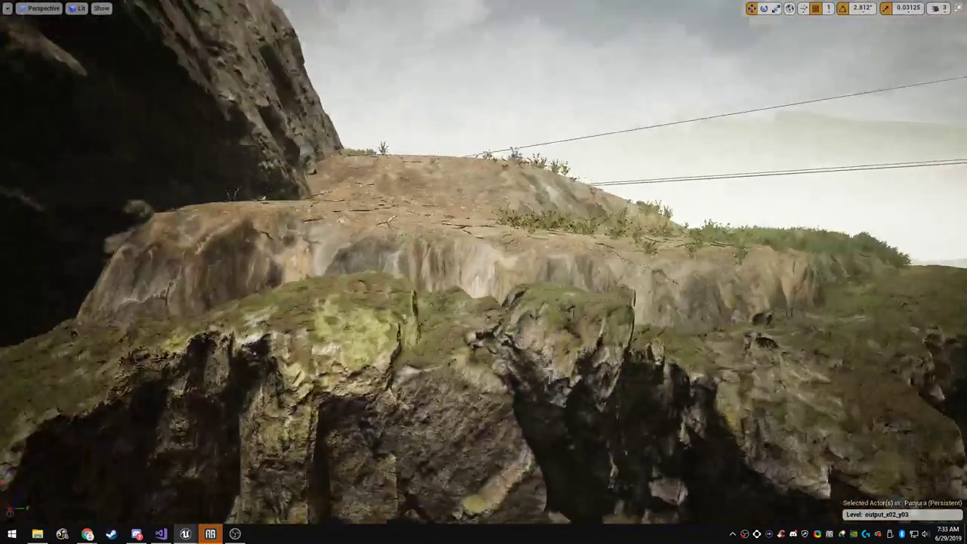
mouse_move(567, 143)
right_down()
mouse_move(521, 140)
mouse_move(550, 197)
right_up()
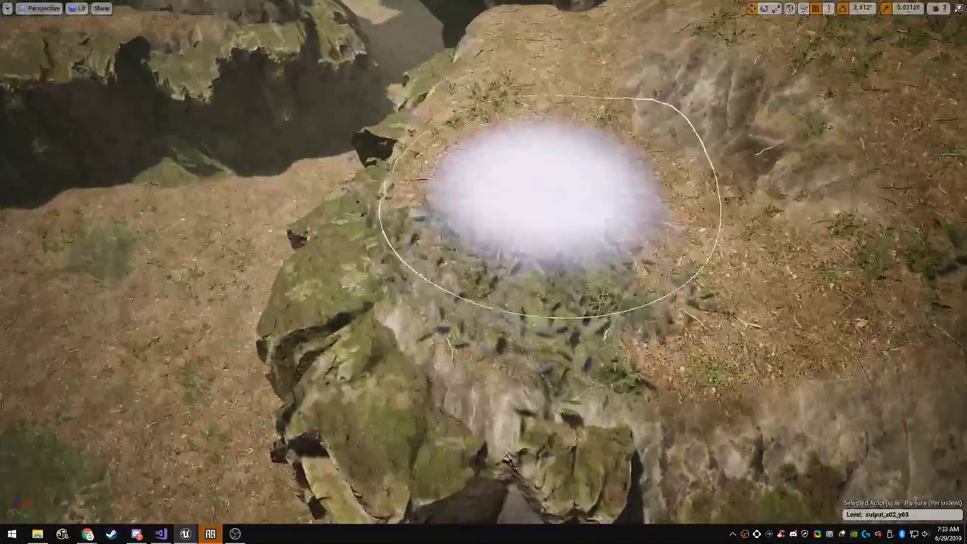
Flatten the ground above and below the row of mossy rocks along the plateau's outer edge
mouse_move(478, 216)
right_down()
mouse_move(461, 242)
mouse_move(452, 234)
right_up()
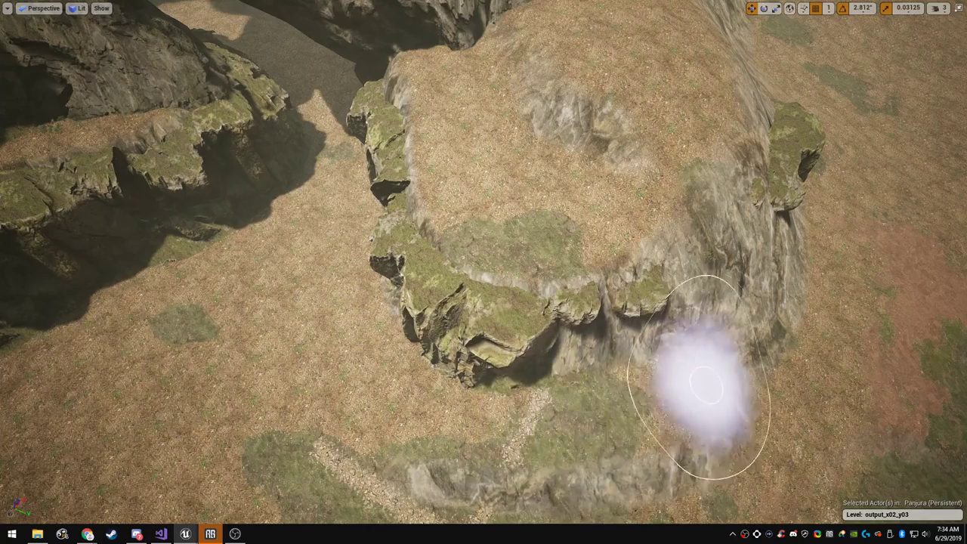
right_drag(813, 264, 782, 189)
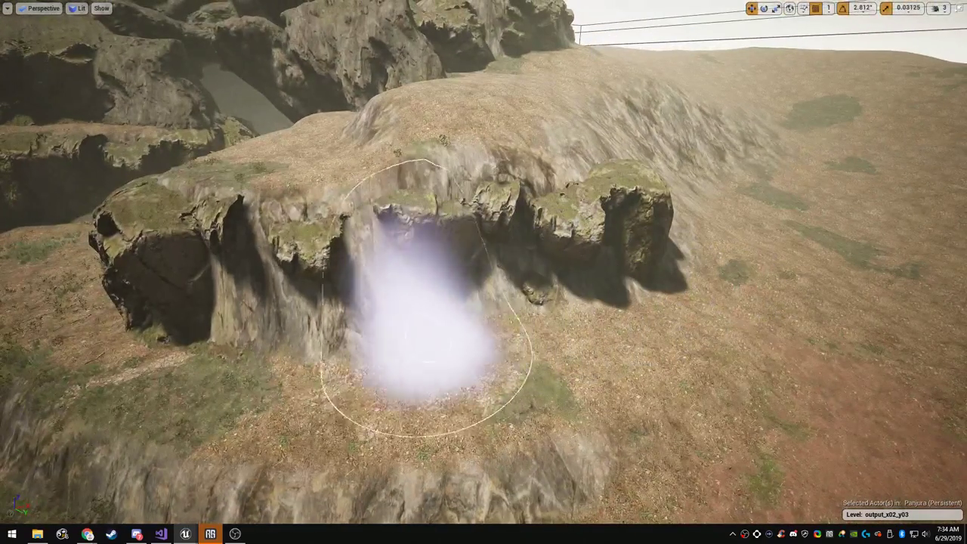
mouse_move(410, 346)
right_down()
mouse_move(416, 371)
mouse_move(412, 362)
right_up()
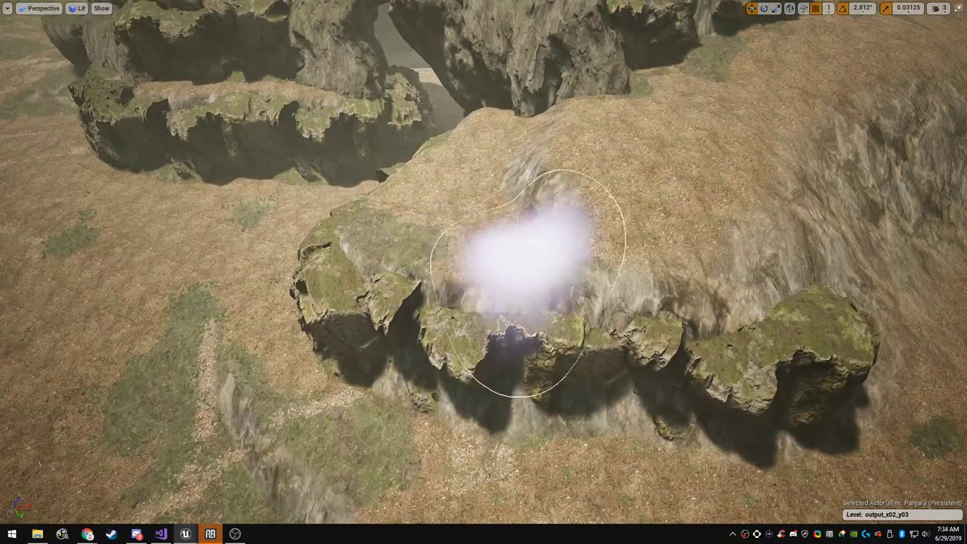
mouse_move(746, 291)
mouse_down()
mouse_move(773, 393)
mouse_move(590, 400)
mouse_up()
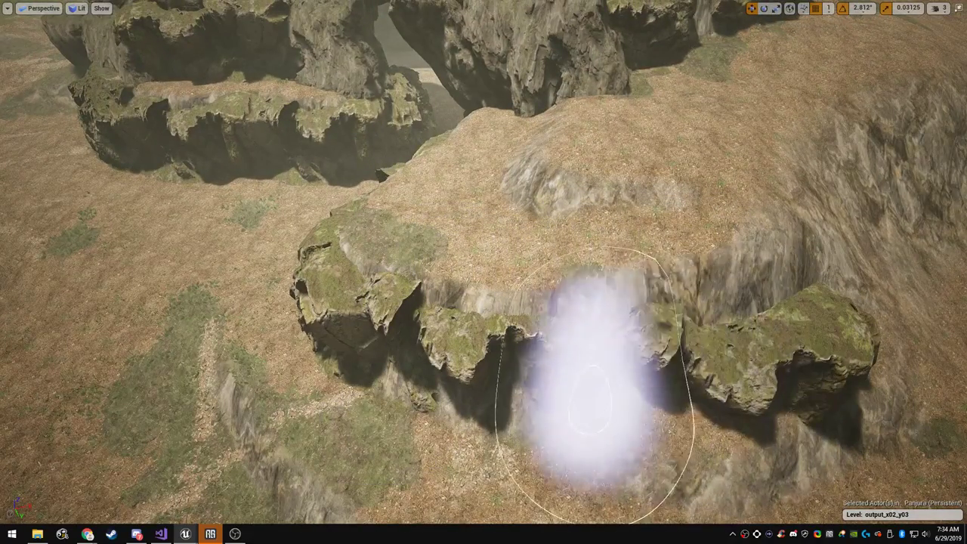
drag(695, 250, 857, 193)
mouse_move(857, 193)
right_down()
mouse_move(896, 144)
mouse_move(899, 155)
right_up()
mouse_move(702, 367)
mouse_down()
mouse_move(484, 438)
mouse_move(421, 378)
mouse_move(436, 357)
mouse_up()
right_drag(436, 357, 469, 397)
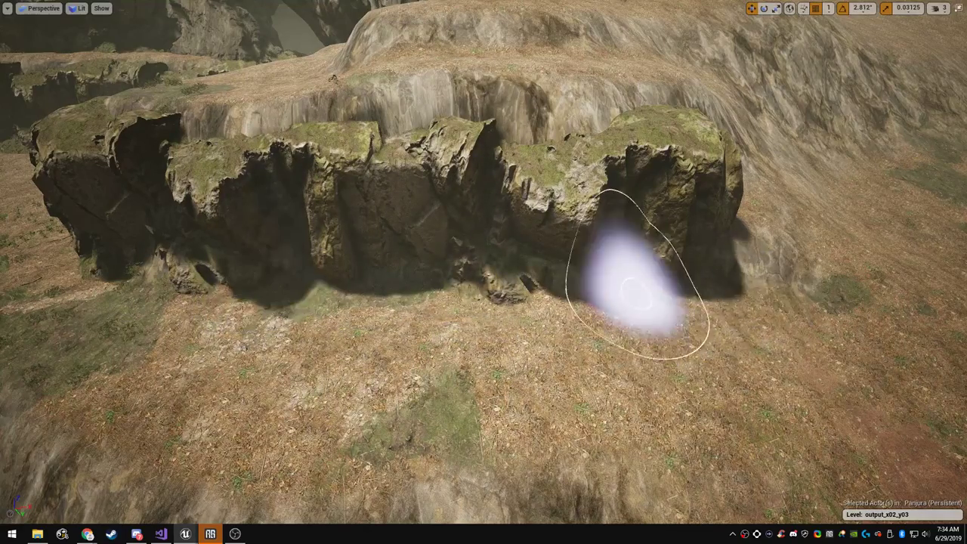
mouse_move(820, 264)
right_down()
mouse_move(801, 302)
mouse_move(790, 303)
right_up()
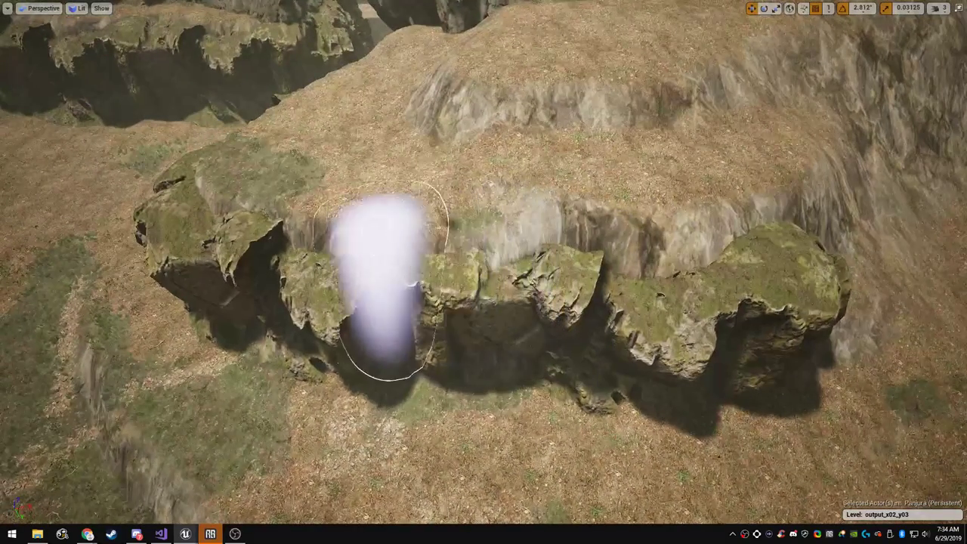
Leave landscape sculpting and return to actor placement mode at the entrance of the ravine
right_drag(769, 261, 756, 173)
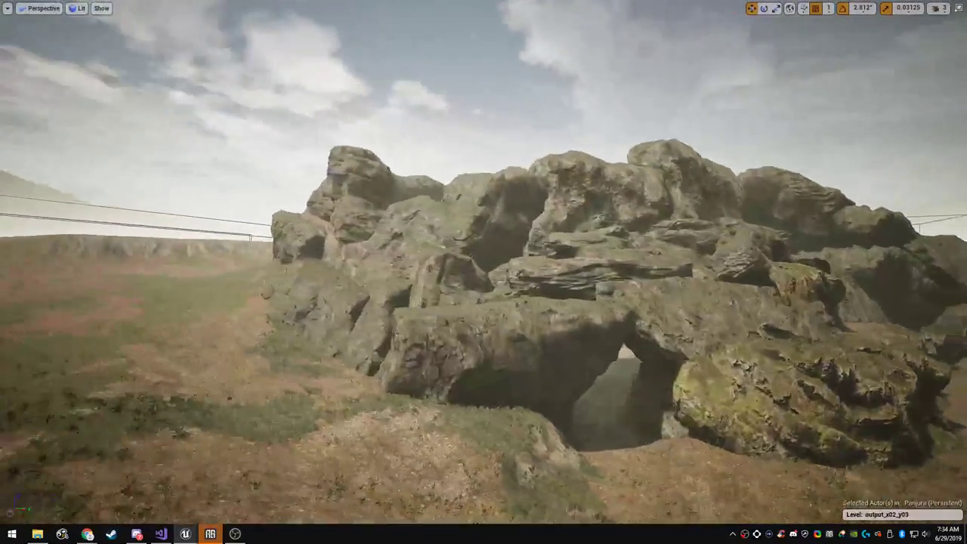
right_drag(484, 272, 397, 279)
key(w)
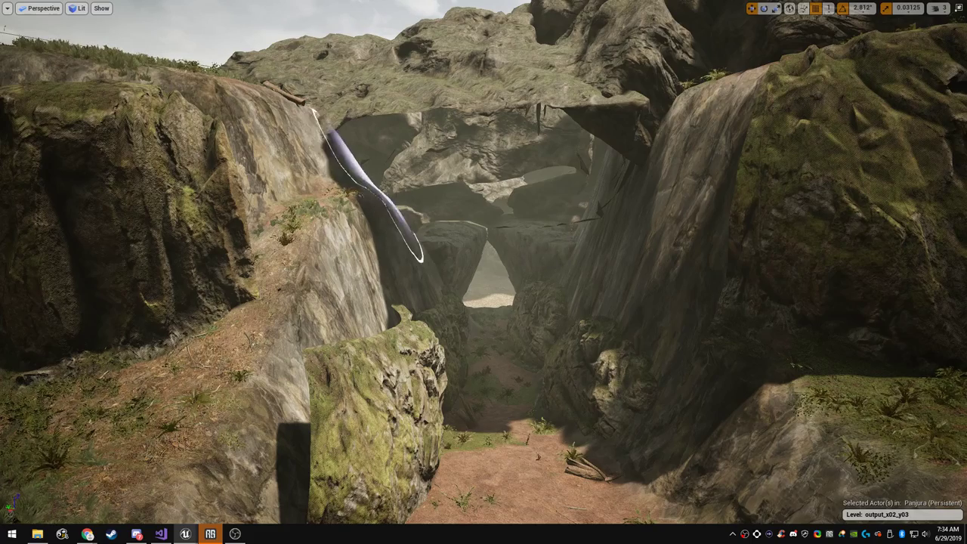
key(F11)
click(16, 82)
right_drag(378, 204, 461, 193)
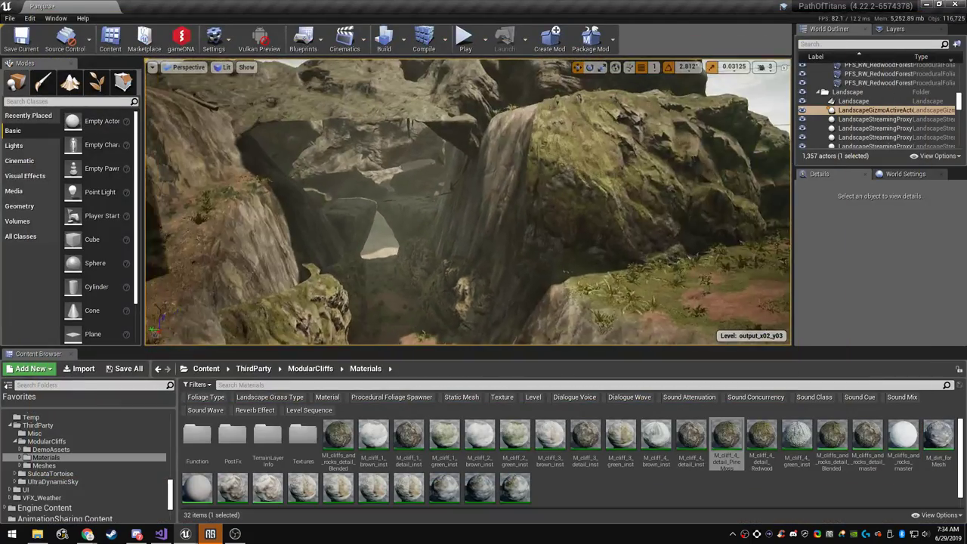
key(F11)
Place a large cliff piece across the ravine's entrance so that it spans both side walls as a roof
click(416, 223)
right_drag(416, 223, 435, 308)
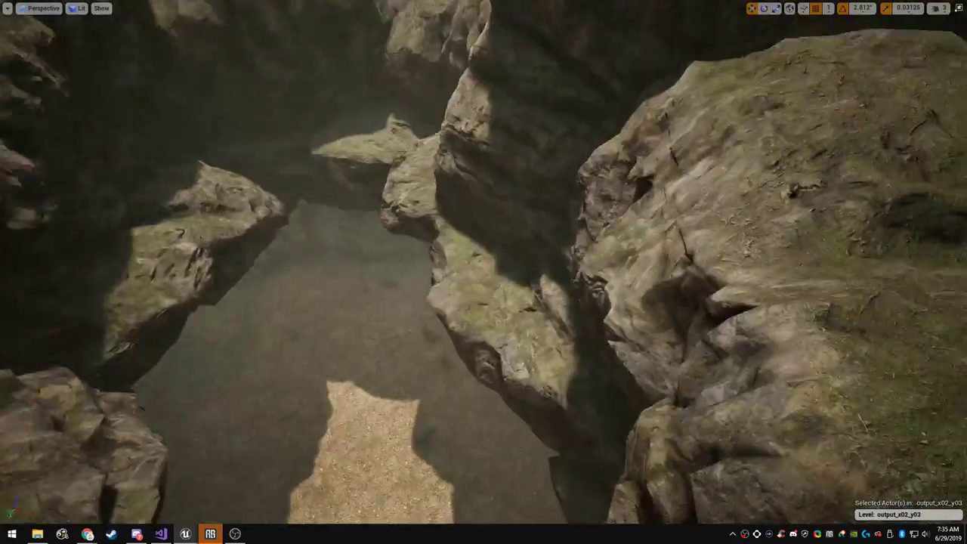
right_drag(484, 272, 559, 280)
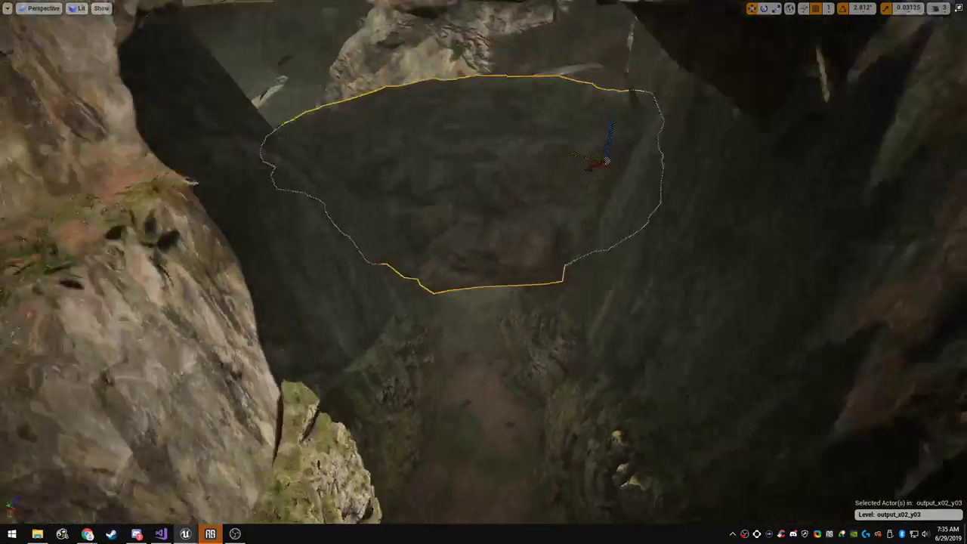
right_drag(483, 272, 486, 301)
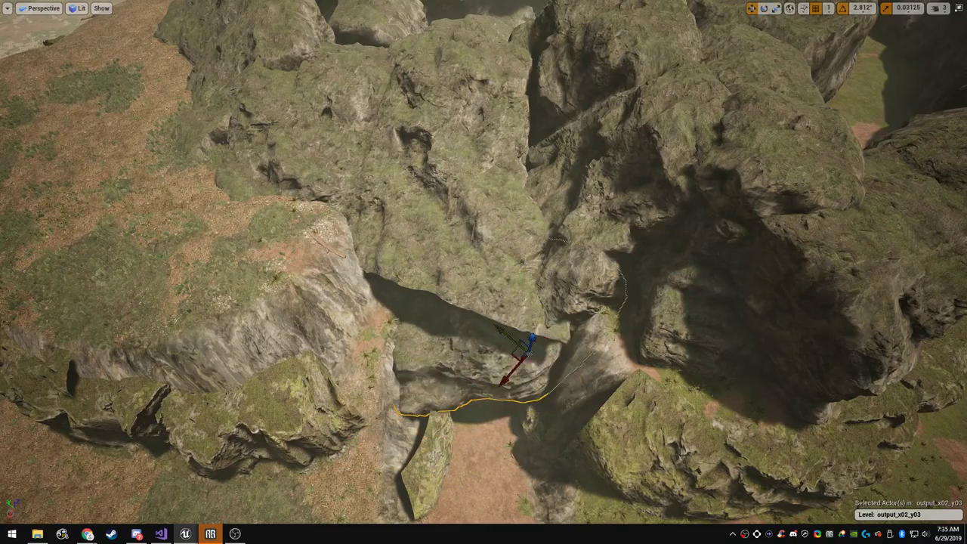
right_drag(483, 272, 484, 166)
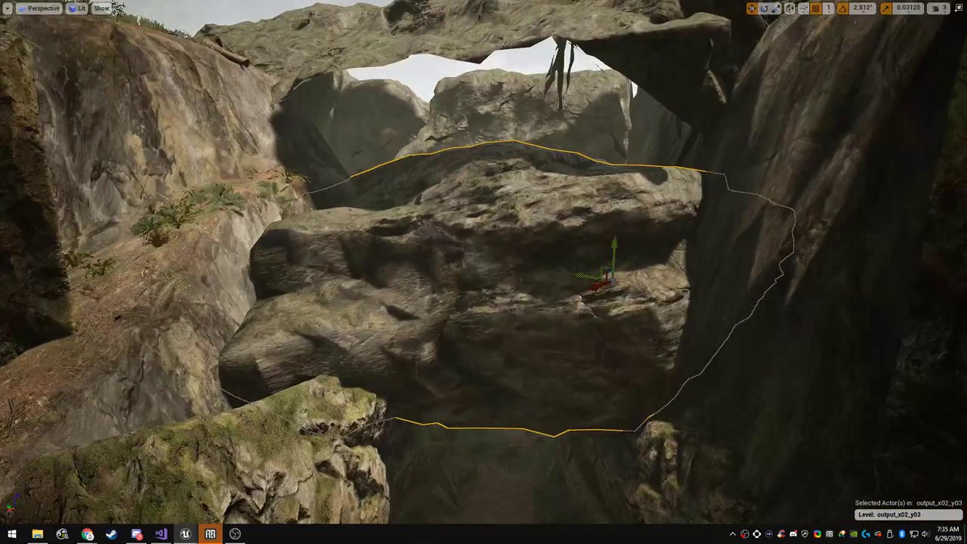
right_drag(622, 211, 667, 267)
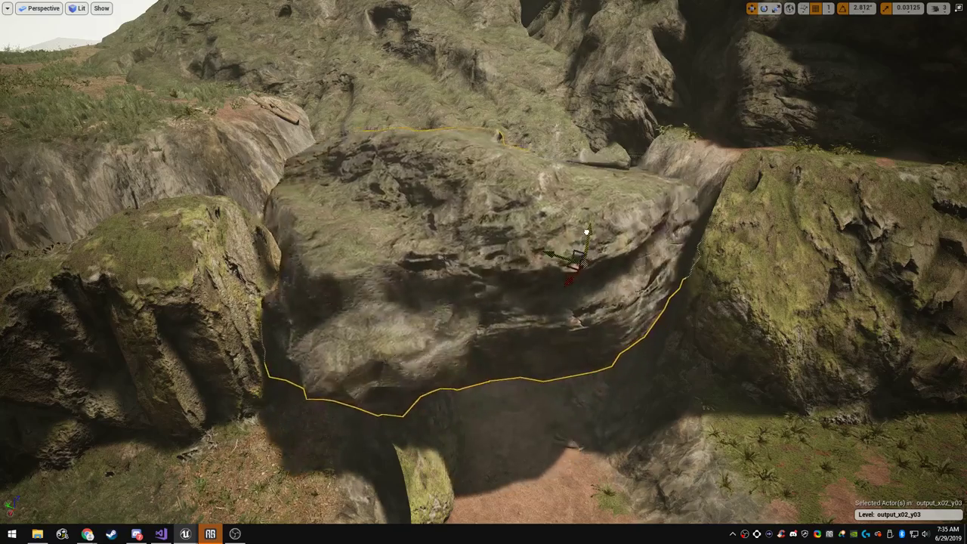
Raise, turn and shift the roof cliff piece so it bridges the mossy rocks on both sides of the entrance
drag(591, 213, 592, 204)
mouse_move(591, 204)
right_down()
mouse_move(596, 157)
mouse_move(585, 151)
mouse_move(582, 204)
right_up()
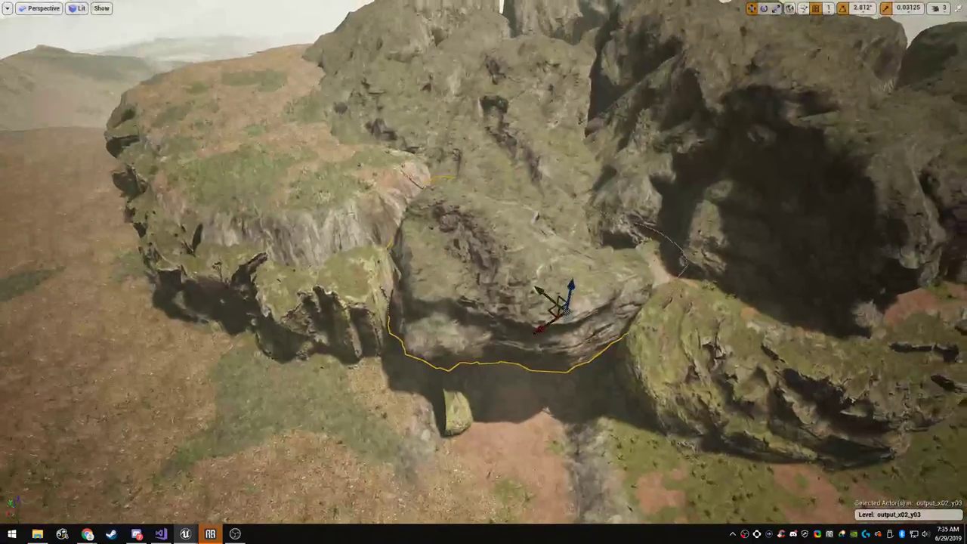
key(r)
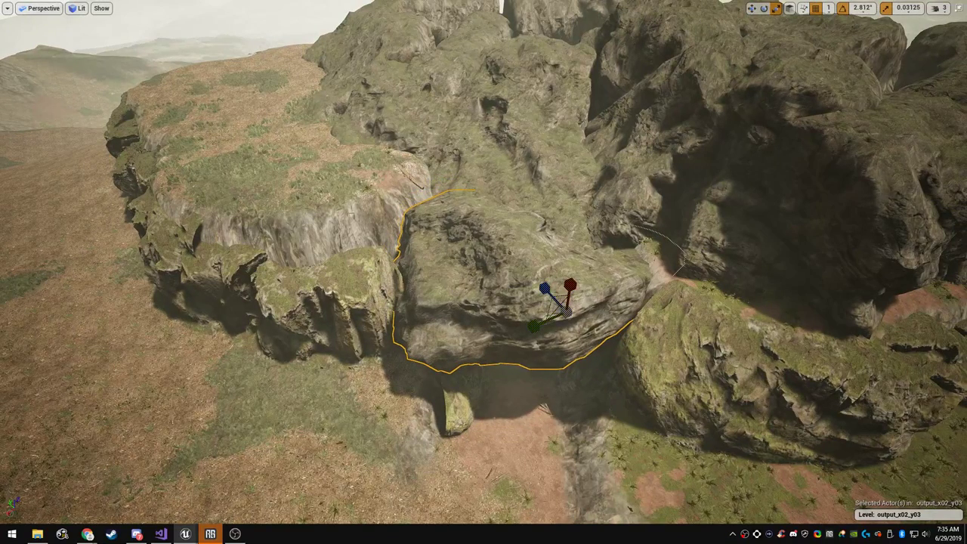
key(e)
key(w)
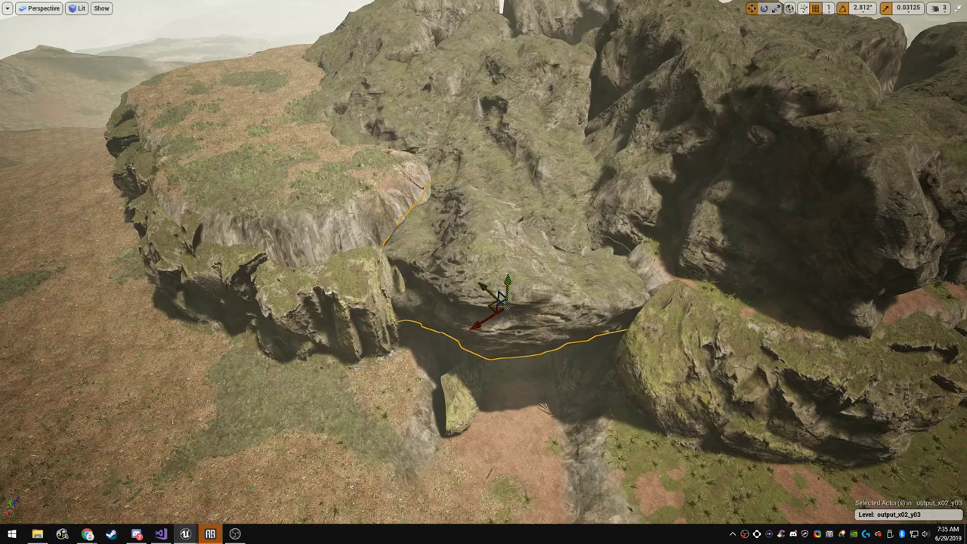
key(Escape)
Inspect the covered ravine passage from inside and out, checking the roof, walls and openings for gaps
key(w)
right_drag(508, 294, 509, 245)
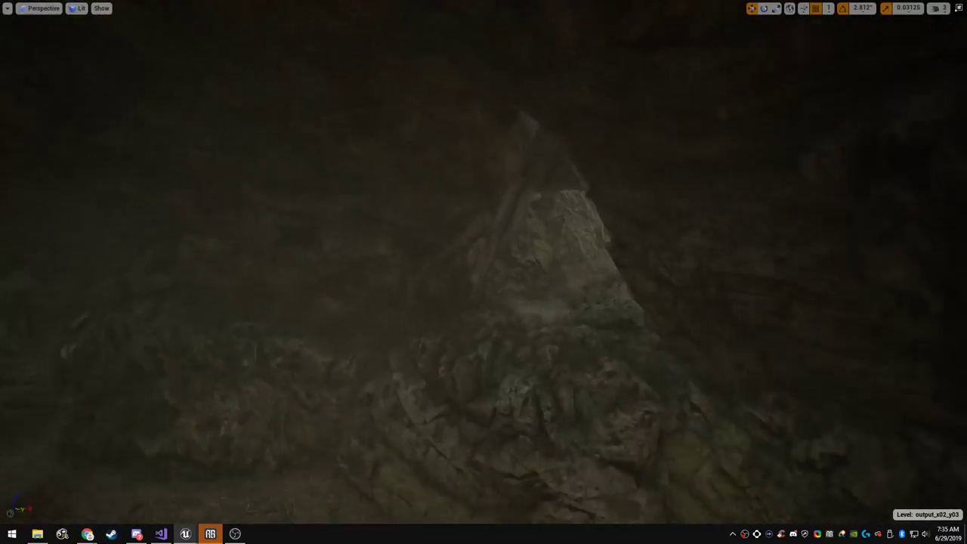
right_drag(483, 272, 470, 246)
key(w)
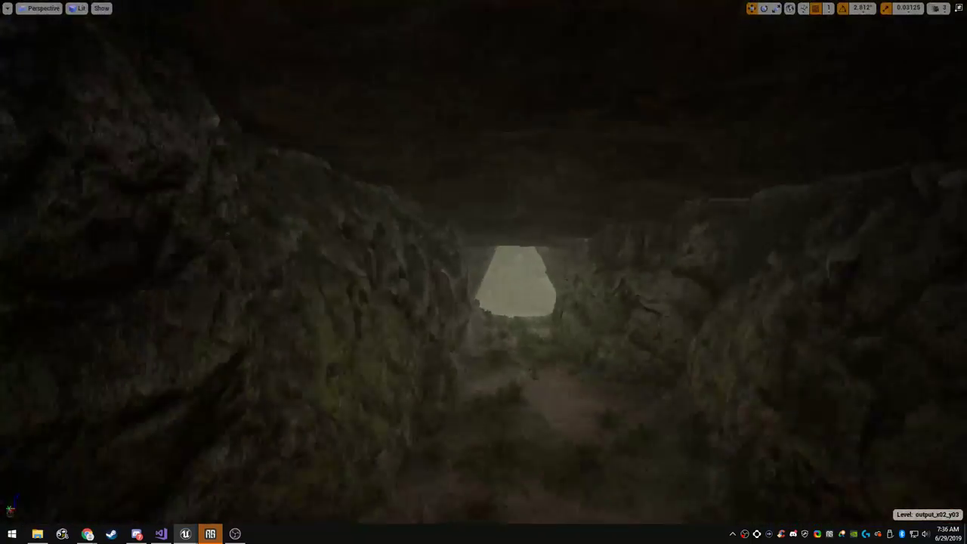
key(s)
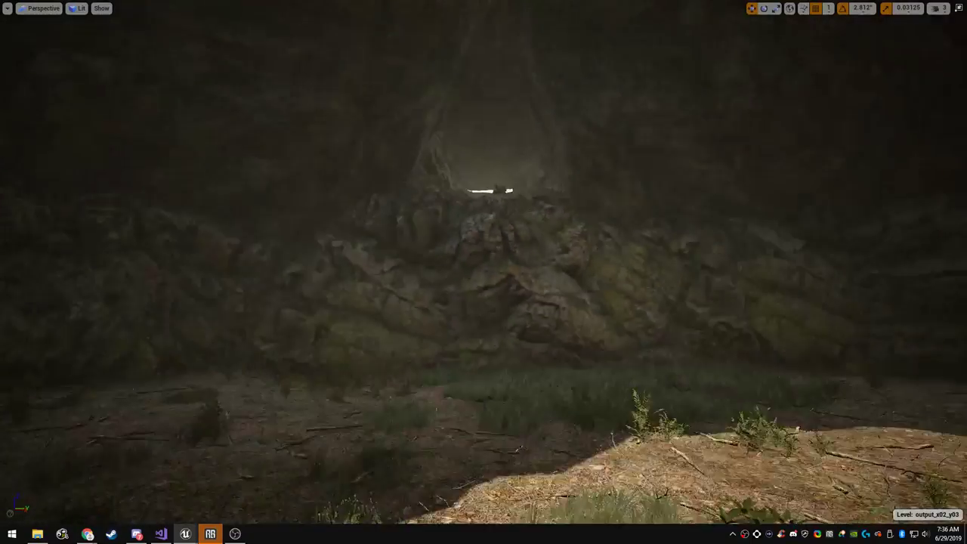
key(w)
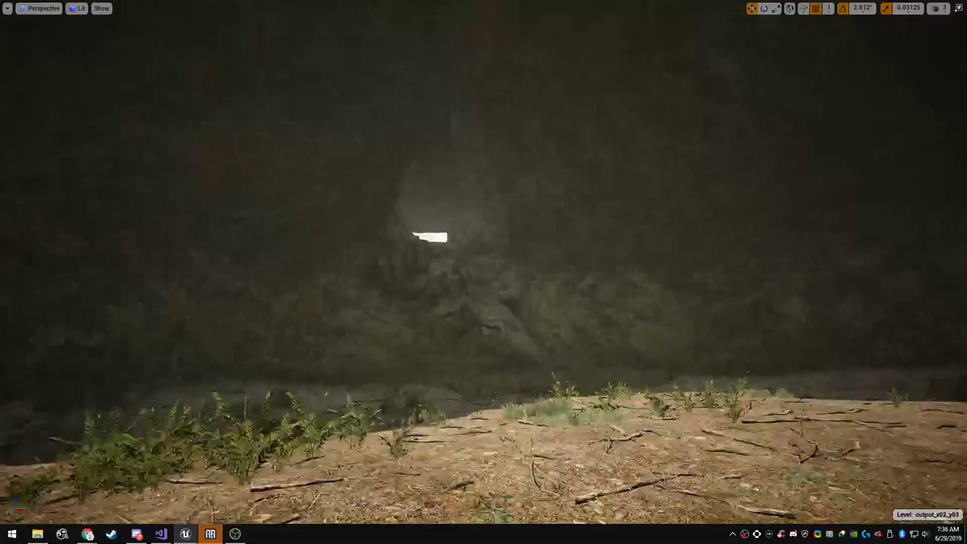
key(w)
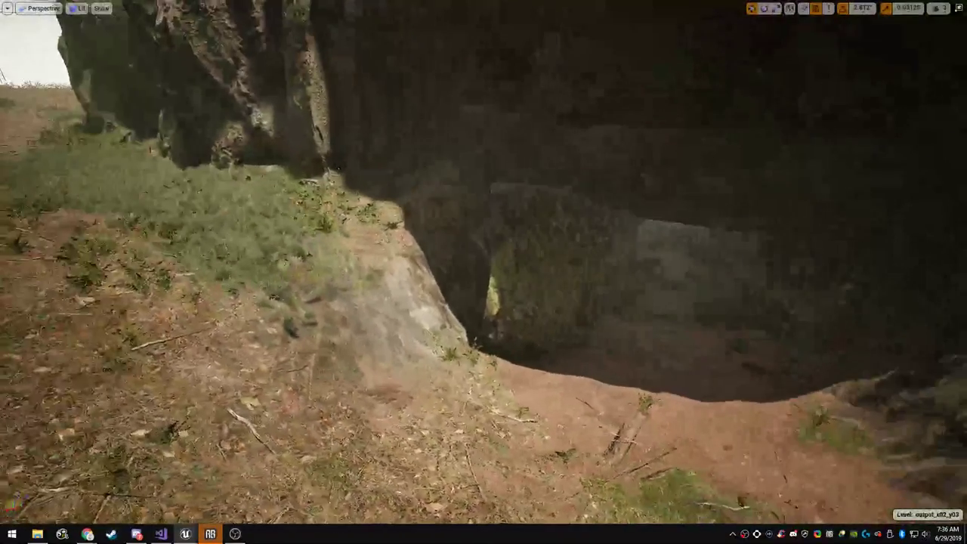
Return to landscape sculpting with the Flatten tool and set the tool strength to 0.07619
key(F11)
click(70, 82)
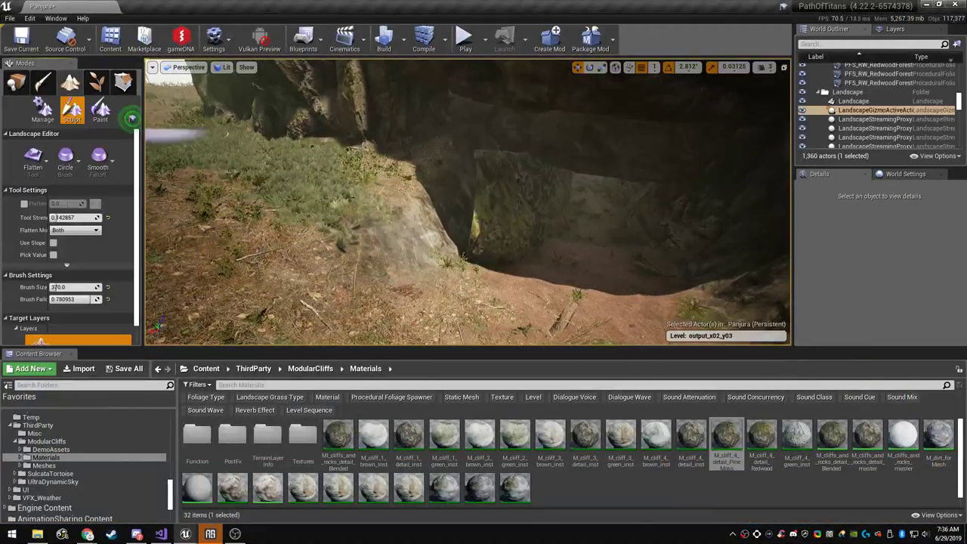
right_drag(239, 189, 240, 246)
drag(66, 217, 63, 218)
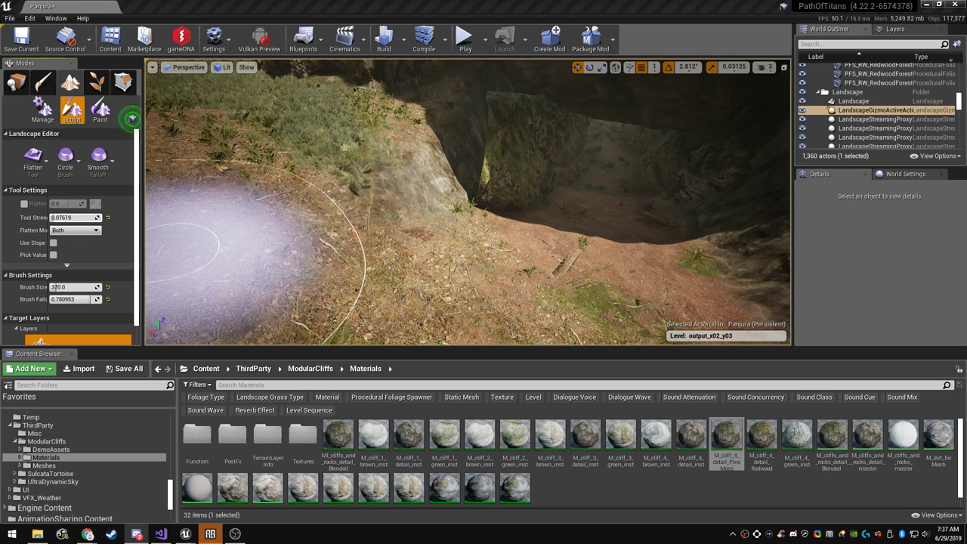
Flatten the steep dirt bank beside the covered ravine entrance
mouse_move(179, 253)
right_down()
mouse_move(257, 185)
mouse_move(219, 202)
right_up()
right_drag(461, 204, 457, 212)
drag(442, 208, 427, 182)
mouse_move(427, 181)
right_down()
mouse_move(434, 175)
mouse_move(425, 113)
right_up()
key(F11)
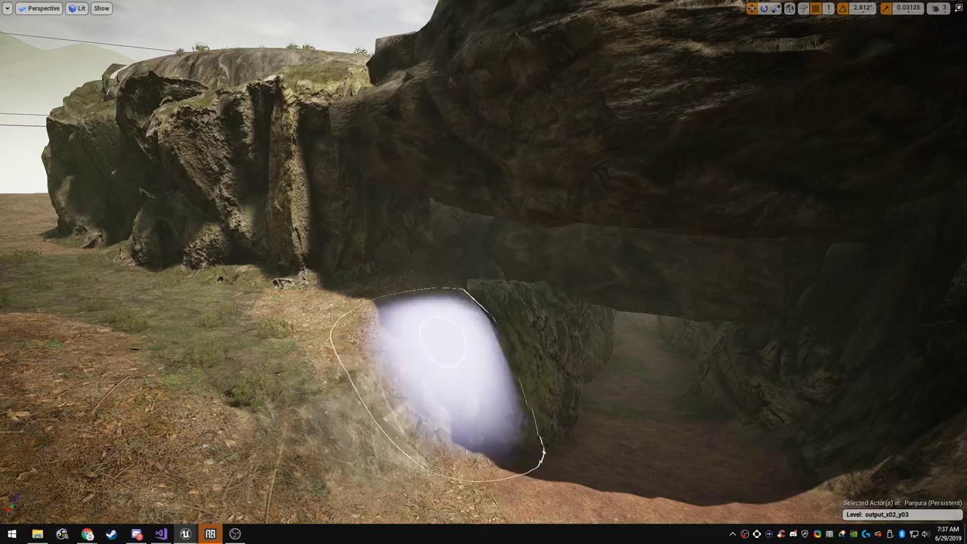
Flatten the bank's edge beneath the overhanging cliff, between the mossy rocks and the passage
mouse_move(479, 340)
right_down()
mouse_move(427, 446)
mouse_move(412, 340)
mouse_move(415, 233)
right_up()
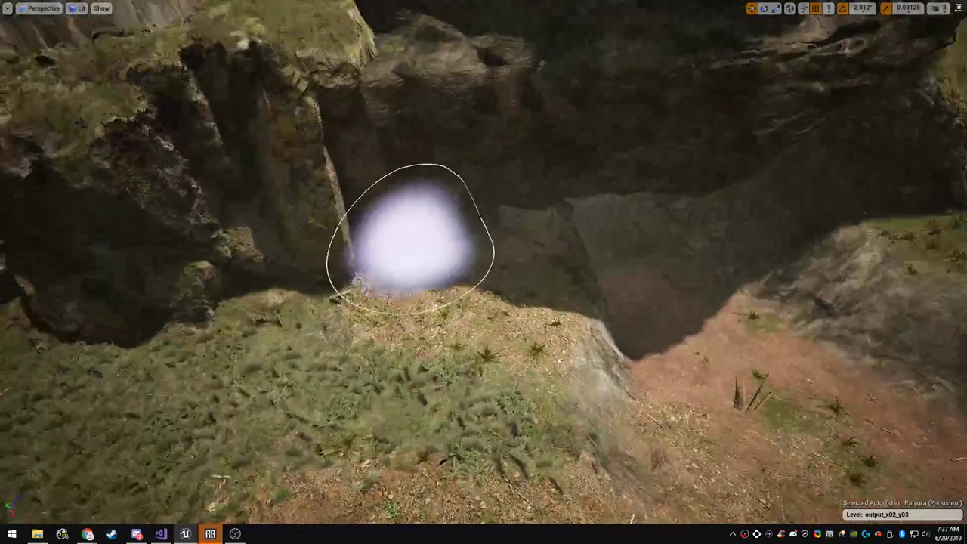
drag(415, 233, 490, 249)
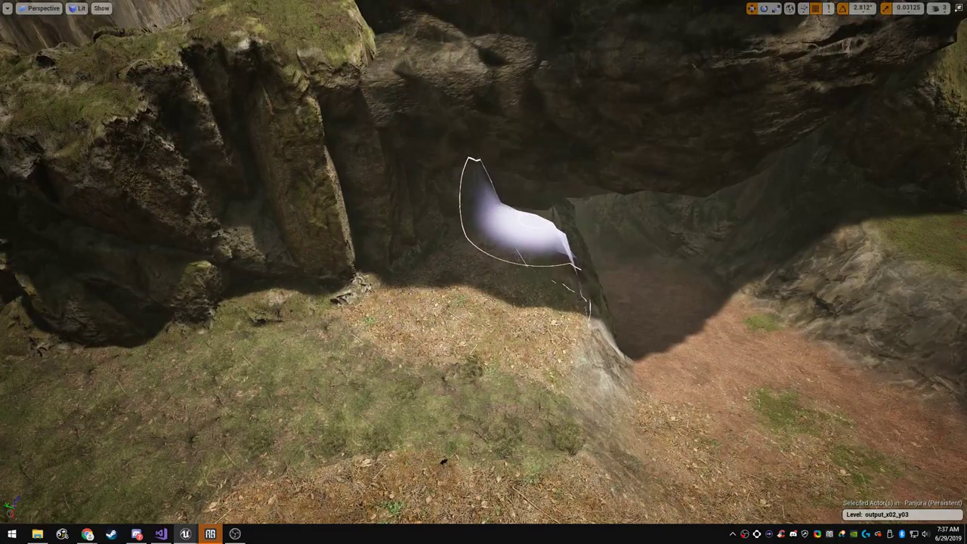
mouse_move(528, 220)
right_down()
mouse_move(514, 162)
mouse_move(503, 155)
mouse_move(540, 234)
mouse_move(533, 229)
right_up()
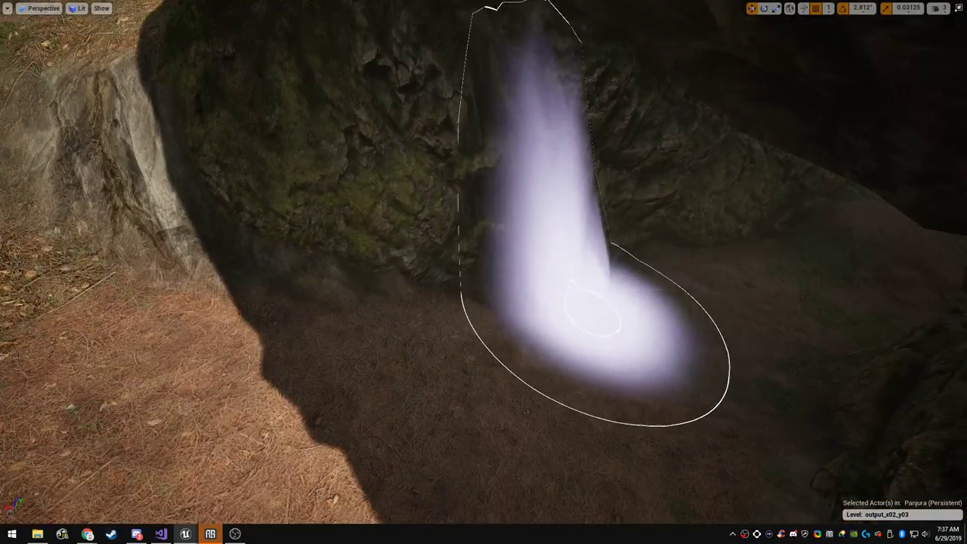
mouse_move(486, 372)
right_down()
mouse_move(423, 354)
mouse_move(404, 299)
mouse_move(404, 216)
mouse_move(416, 291)
right_up()
Flatten the remaining rise under the roof piece's overhang, and check the passage walls from inside
key(e)
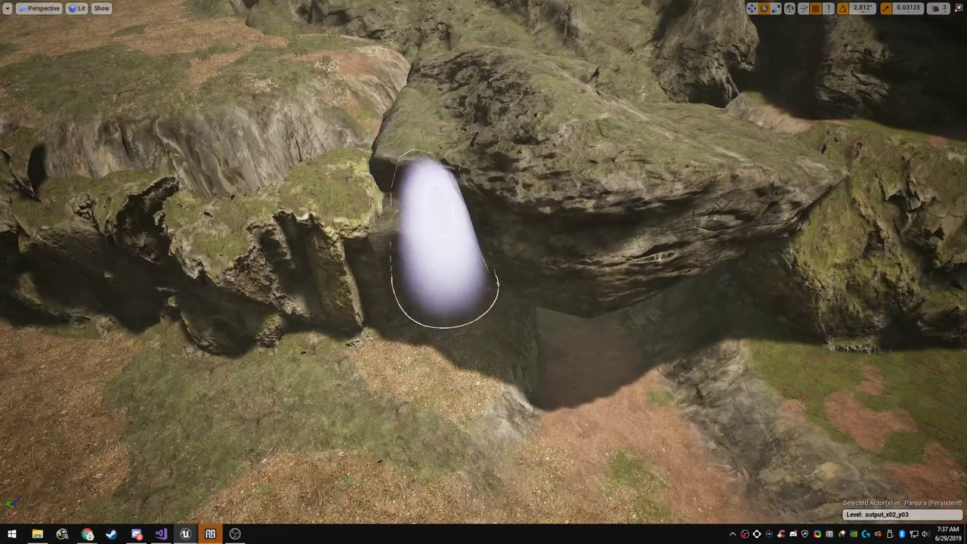
key(w)
mouse_move(495, 323)
right_down()
mouse_move(492, 253)
mouse_move(469, 257)
mouse_move(462, 265)
mouse_move(560, 260)
mouse_move(619, 276)
mouse_move(633, 271)
mouse_move(635, 253)
mouse_move(725, 283)
mouse_move(642, 299)
mouse_move(676, 286)
right_up()
mouse_move(411, 313)
mouse_down()
mouse_move(449, 286)
mouse_move(480, 245)
mouse_up()
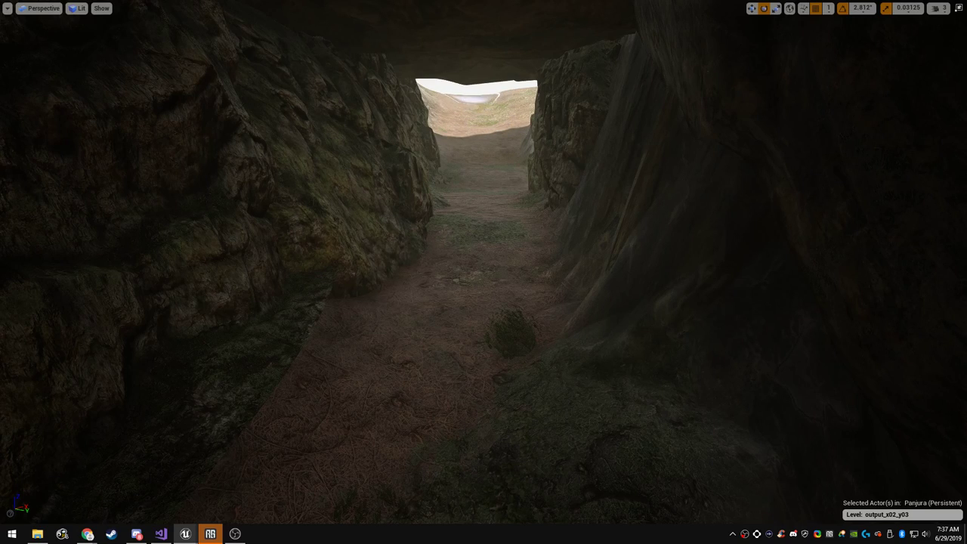
key(s)
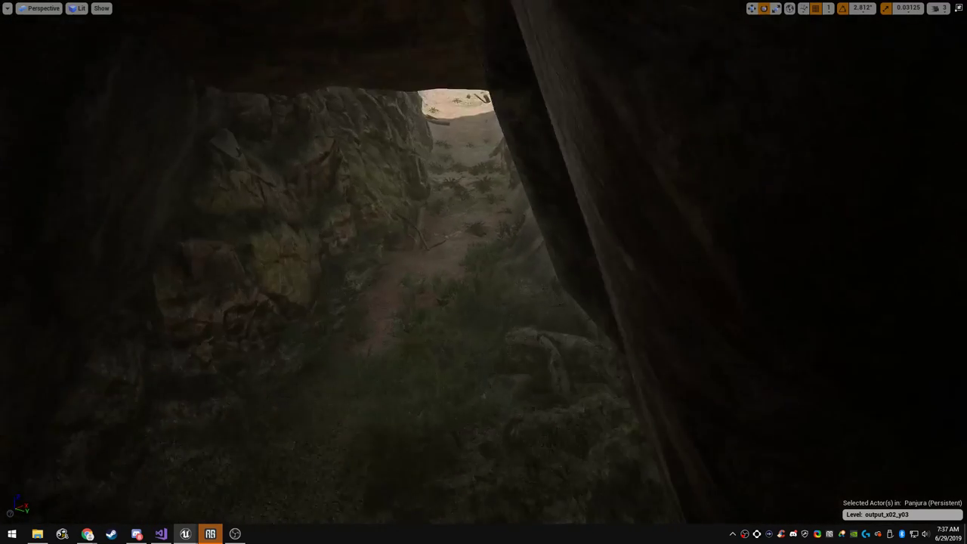
key(w)
mouse_move(453, 276)
right_down()
mouse_move(453, 291)
mouse_move(498, 314)
mouse_move(514, 276)
mouse_move(495, 272)
right_up()
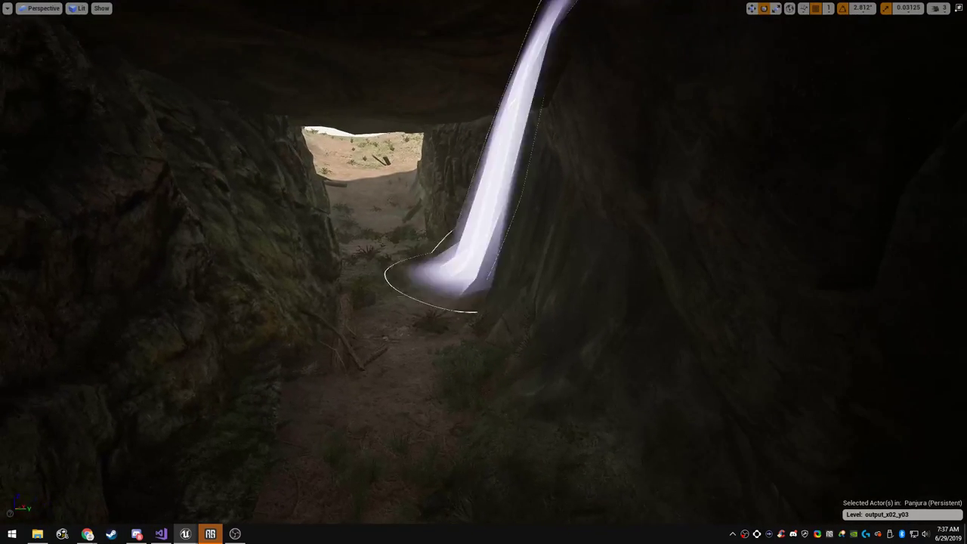
Leave landscape sculpting and select the mossy cliff piece beside the bare wall inside the passage
key(F11)
click(17, 81)
key(F11)
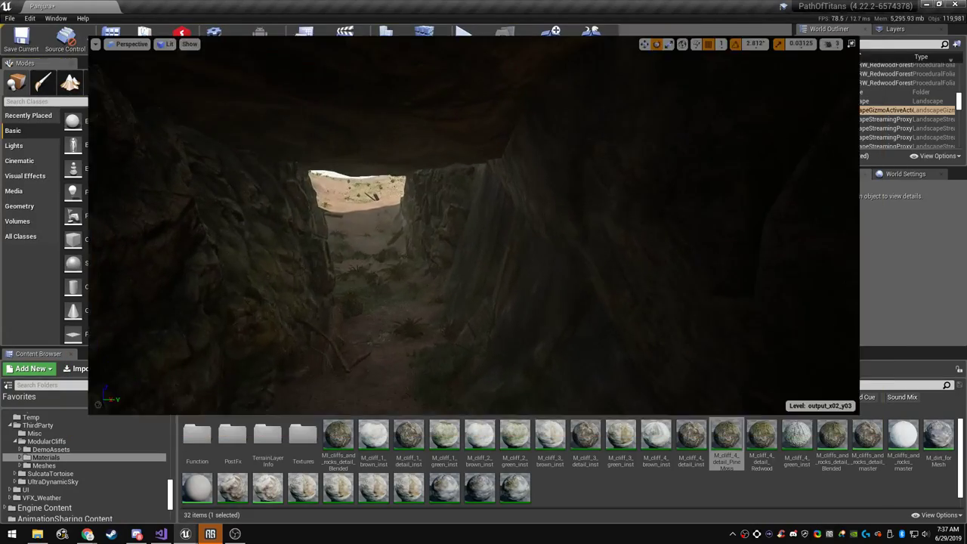
click(469, 257)
right_drag(468, 257, 521, 265)
key(a)
key(d)
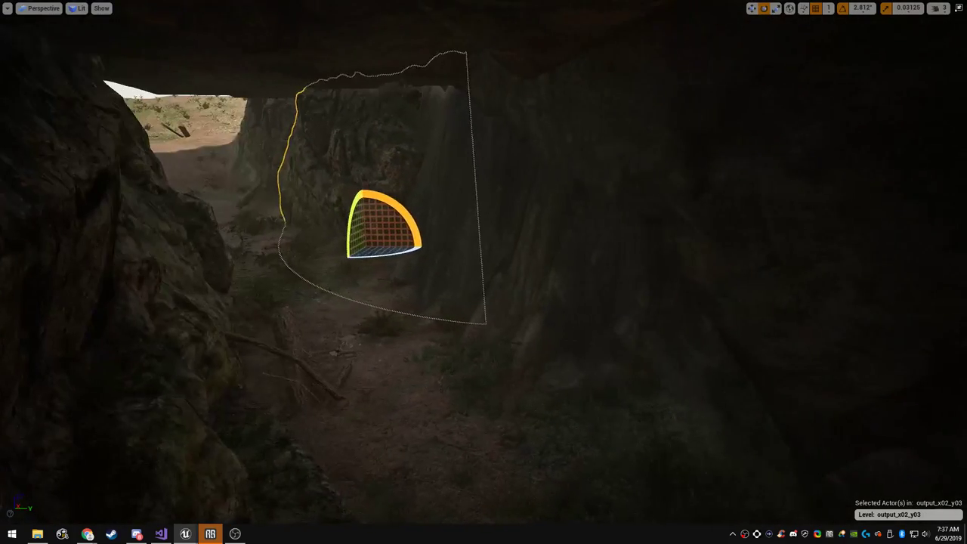
Move a copy of the selected cliff piece along the passage and fit it over the bare wall
key(w)
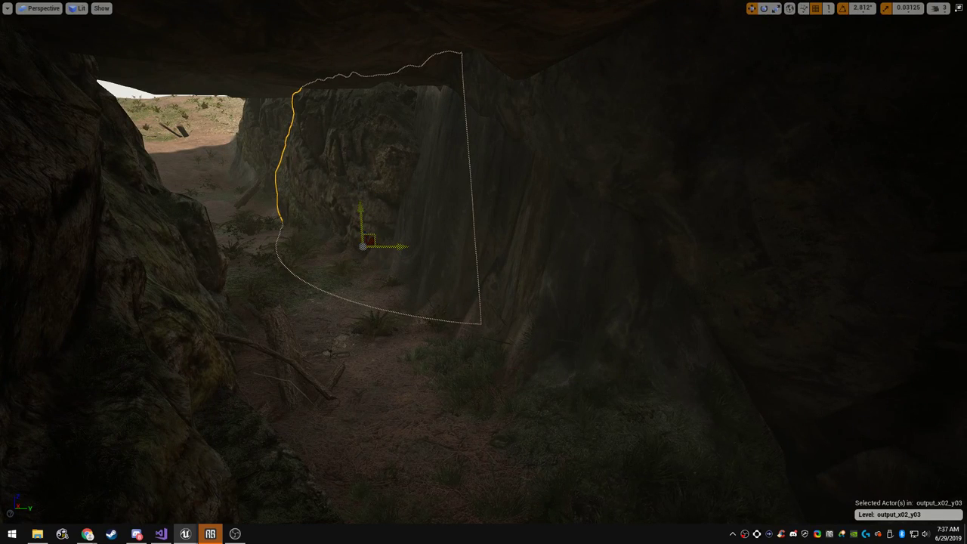
drag(376, 245, 486, 285)
key(r)
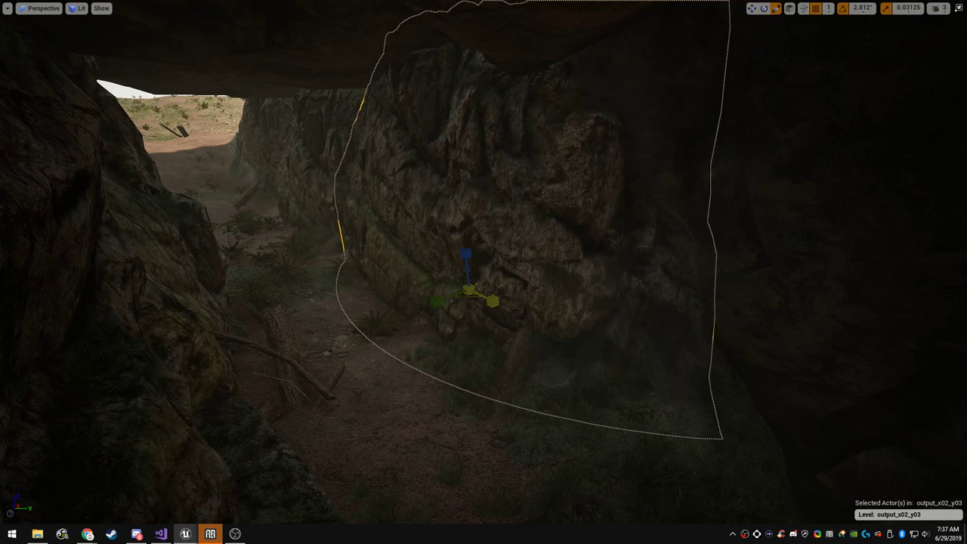
key(w)
drag(476, 286, 512, 294)
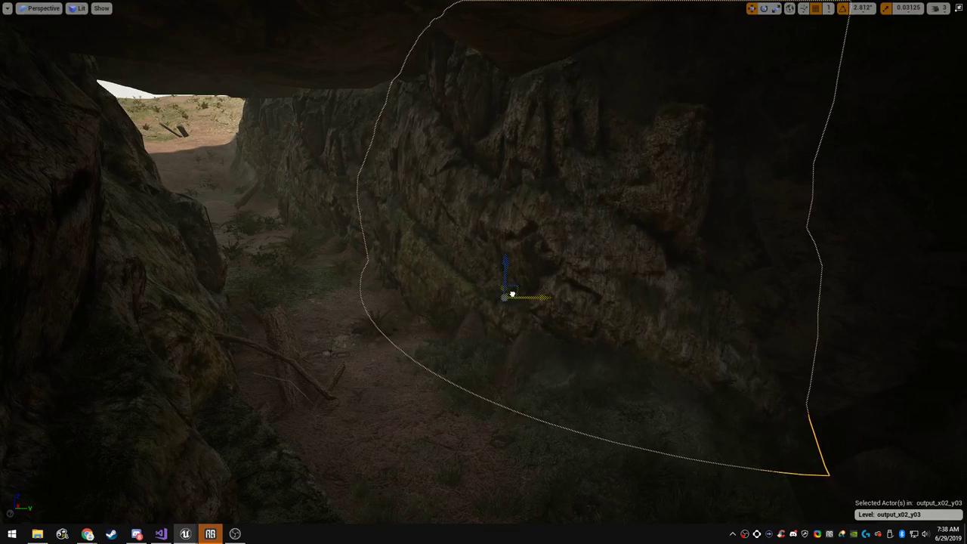
key(Escape)
Return to landscape sculpting and flatten the raised ground along the foot of the cliff wall inside the passage
right_drag(512, 294, 497, 314)
key(w)
key(F11)
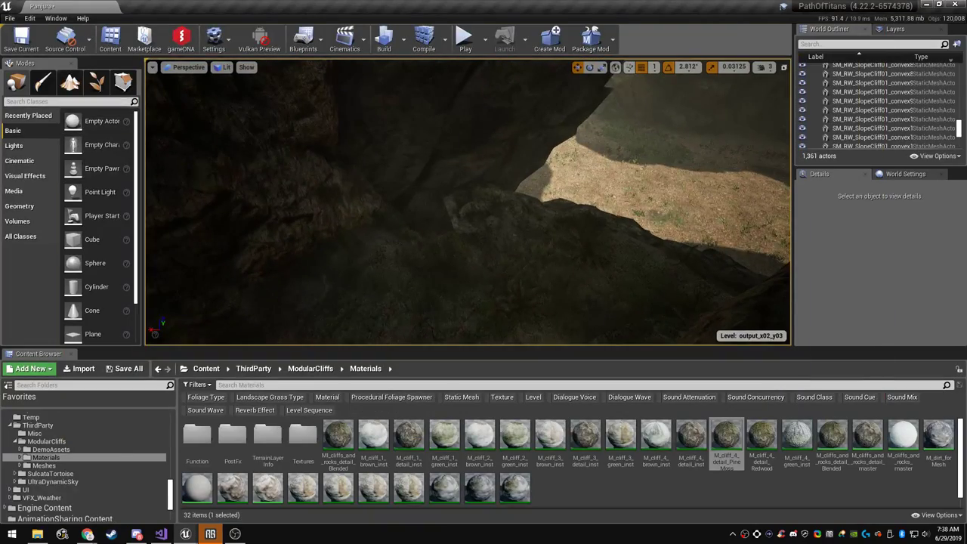
click(70, 81)
key(F11)
mouse_move(408, 294)
mouse_down()
mouse_move(457, 299)
mouse_move(464, 314)
mouse_up()
mouse_move(464, 315)
right_down()
mouse_move(411, 314)
mouse_move(502, 323)
right_up()
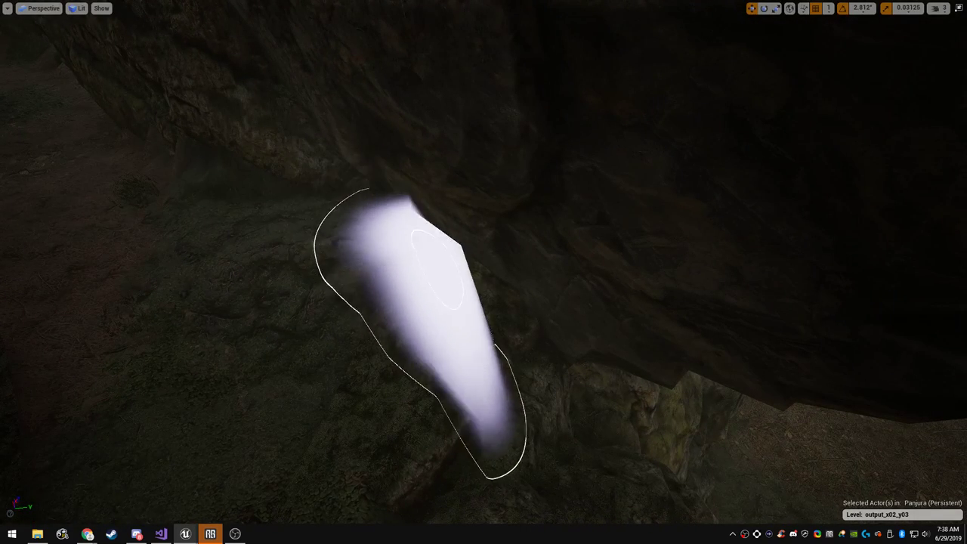
Try another Flatten stroke on the ground near the passage's inner opening, and undo it
key(w)
mouse_move(345, 394)
right_down()
mouse_move(408, 386)
mouse_move(484, 355)
mouse_move(627, 344)
mouse_move(637, 375)
right_up()
key(s)
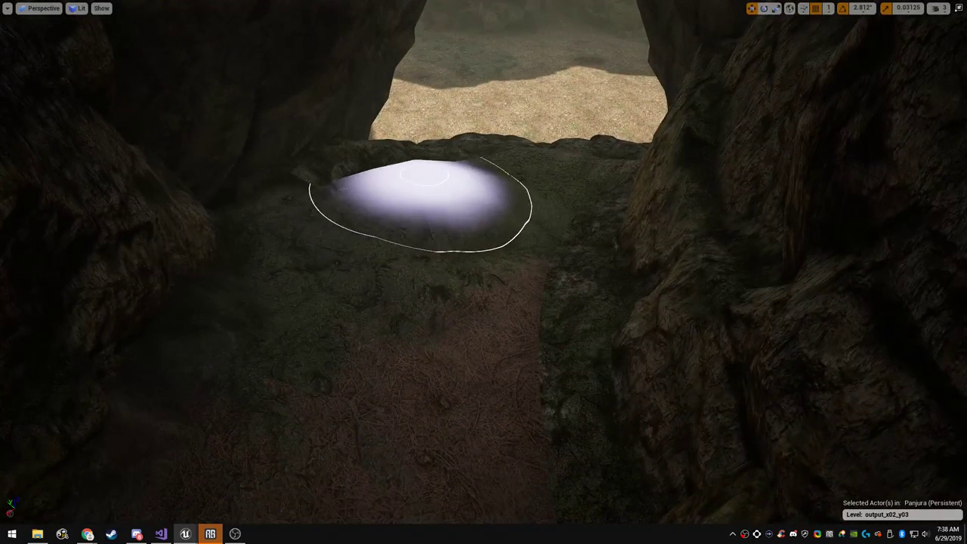
right_drag(534, 194, 491, 194)
click(514, 187)
key(ctrl+z)
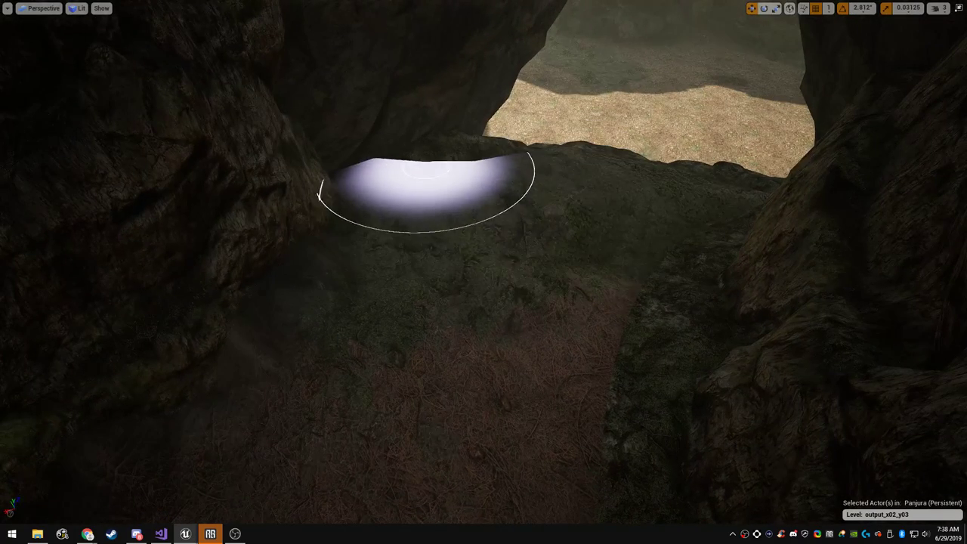
Check the passage floor and the inner opening's ledge from both viewing directions
right_drag(418, 167, 208, 167)
key(s)
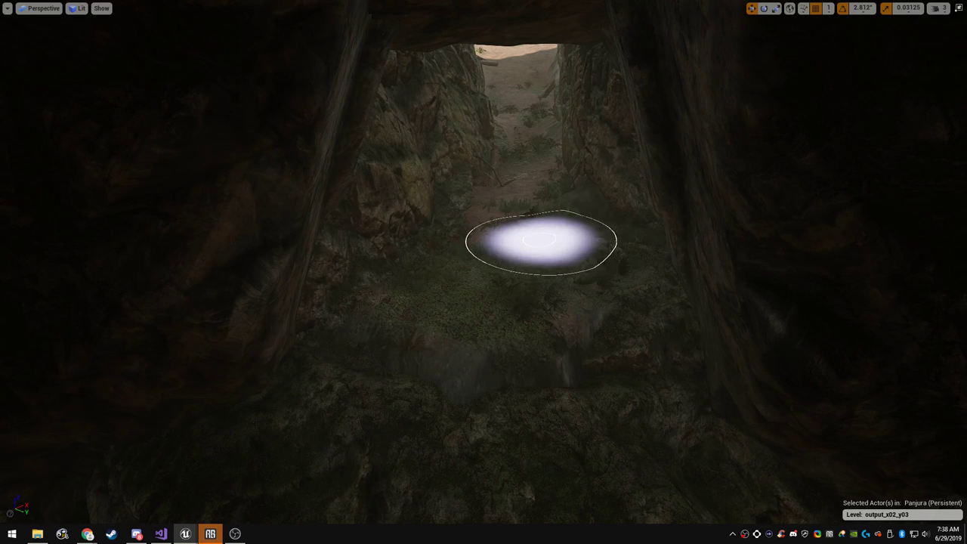
mouse_move(540, 241)
right_down()
mouse_move(542, 226)
mouse_move(548, 253)
mouse_move(574, 245)
mouse_move(573, 257)
mouse_move(452, 255)
right_up()
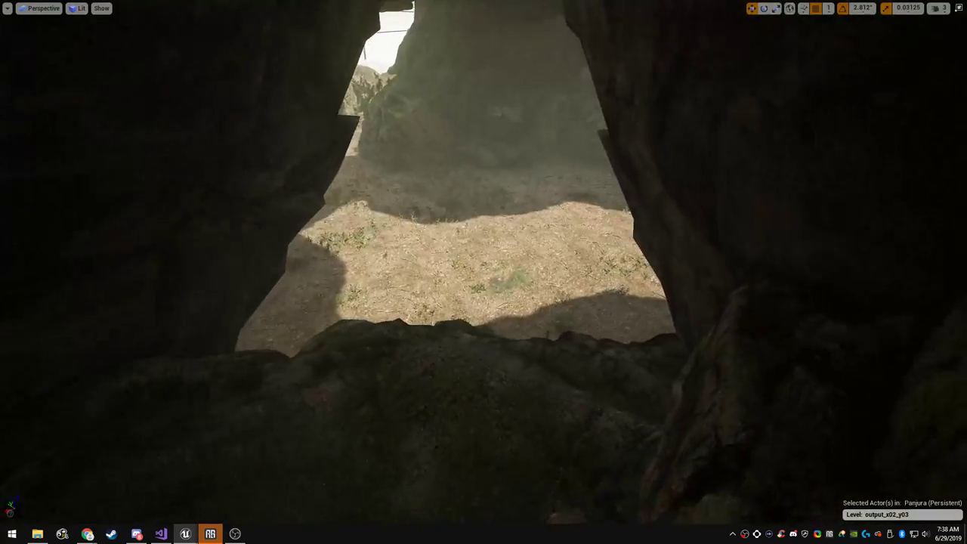
right_drag(484, 272, 680, 299)
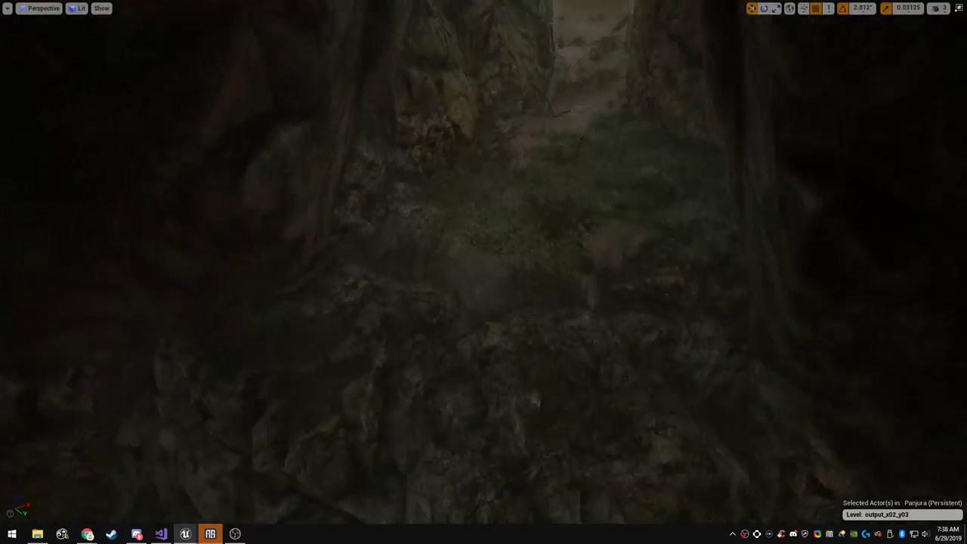
Leave landscape sculpting and make a smaller copy of the rock slab that roofs the passage above the inner opening
mouse_move(483, 303)
right_down()
mouse_move(522, 272)
mouse_move(522, 309)
right_up()
key(F11)
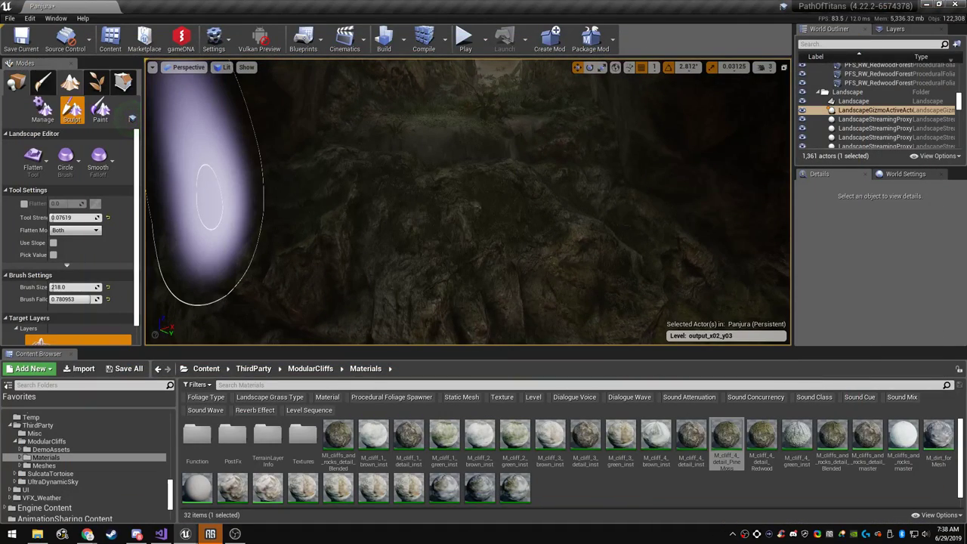
key(shift+1)
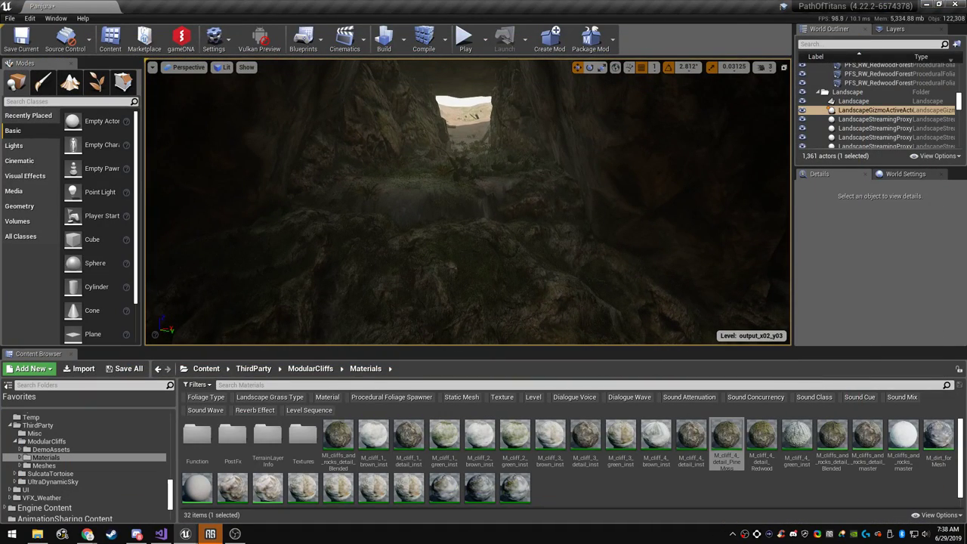
key(F11)
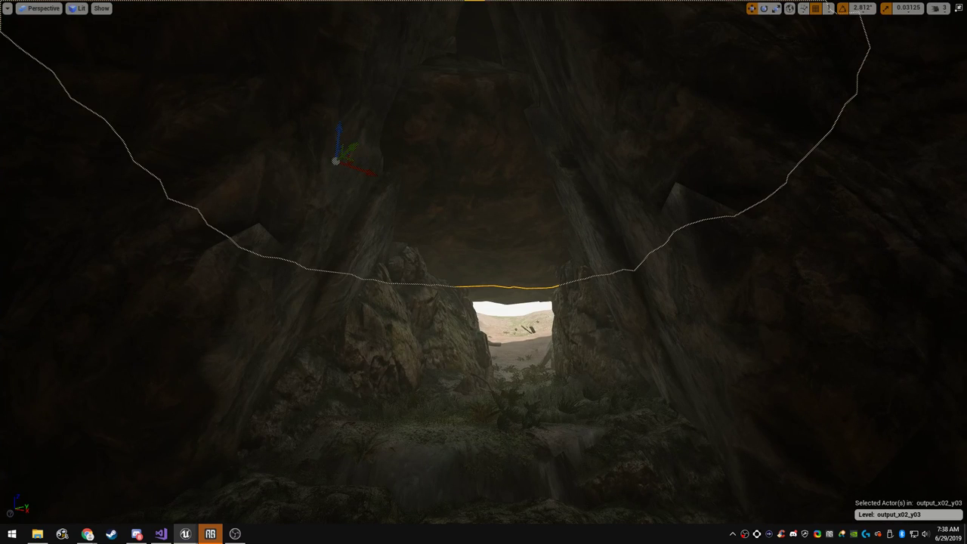
key(s)
right_drag(483, 272, 476, 253)
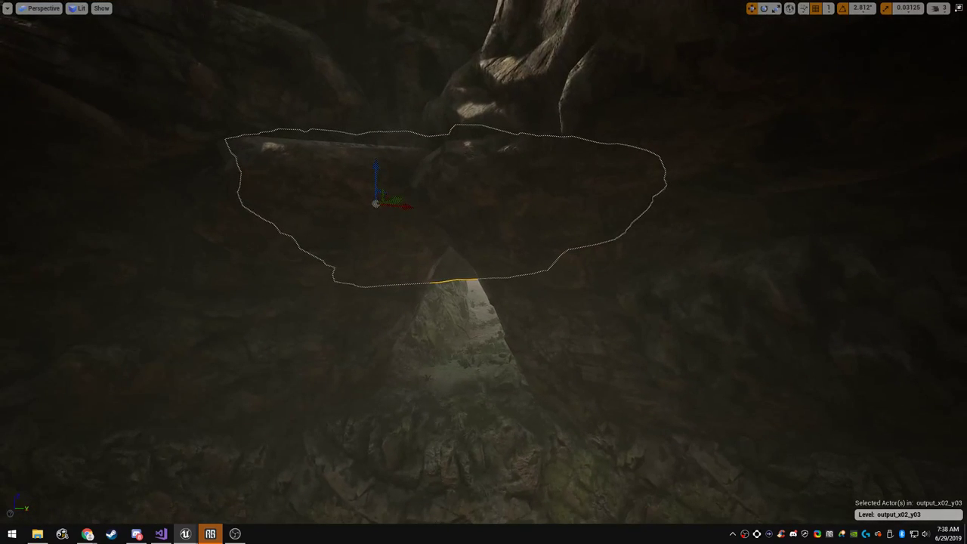
drag(397, 200, 431, 202)
key(r)
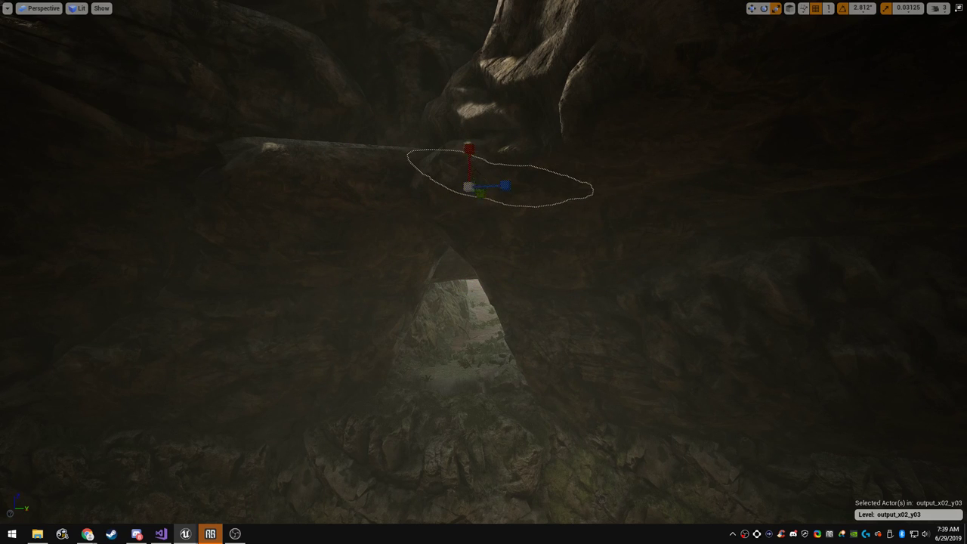
Lower the smaller slab onto the ledge in front of the inner opening and resize it to span the gap
drag(468, 148, 463, 329)
key(w)
right_drag(463, 329, 446, 318)
key(r)
drag(524, 257, 523, 200)
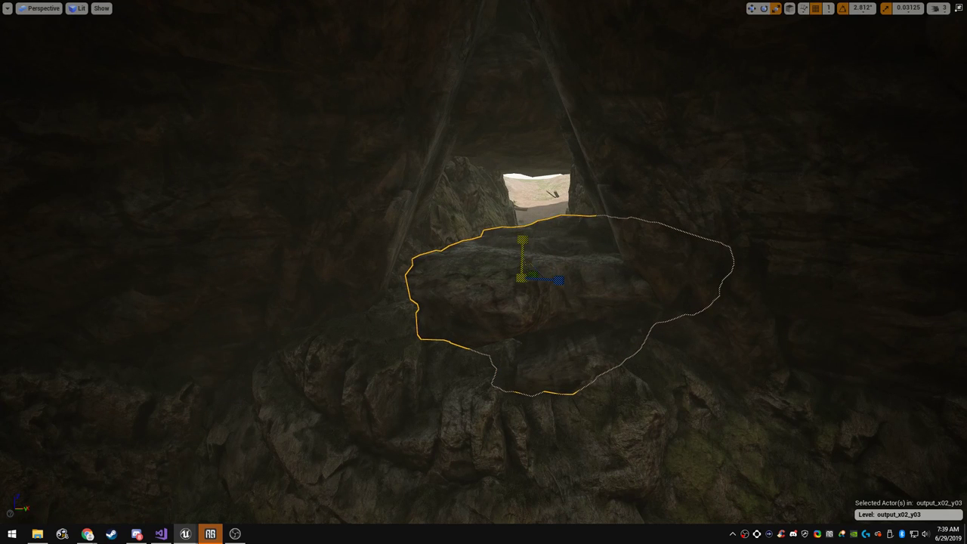
drag(521, 237, 521, 307)
key(d)
right_drag(522, 307, 446, 332)
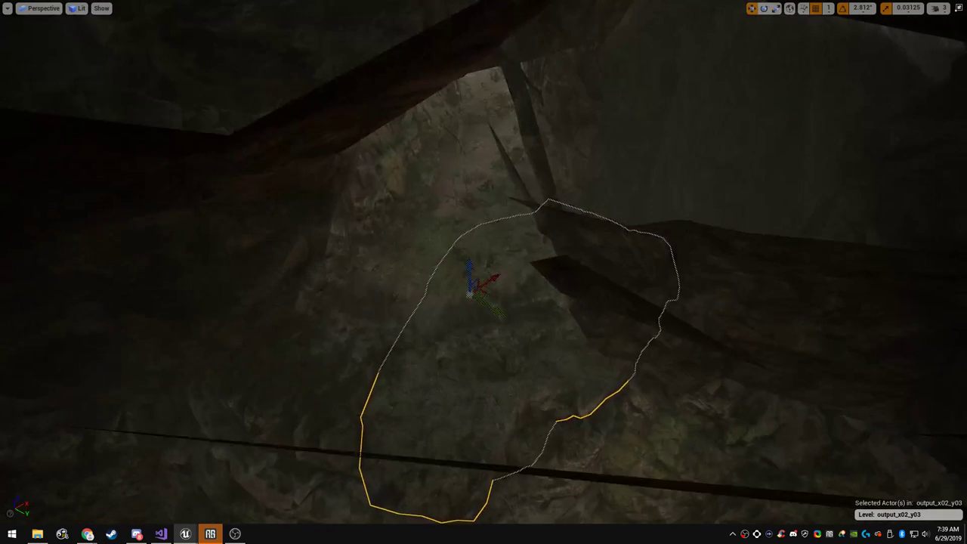
Rotate the slab on the ledge and shift it sideways so it lies across the opening's sill
drag(481, 269, 470, 243)
key(w)
key(e)
drag(470, 303, 416, 303)
drag(481, 262, 457, 261)
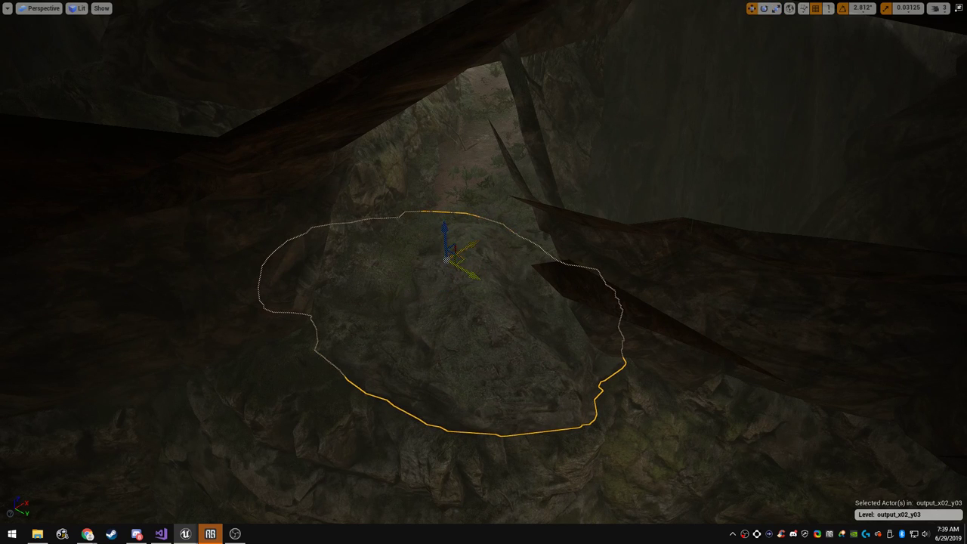
Sink the slab into the ledge and adjust its scale and height against the ground behind it
right_drag(450, 277, 453, 193)
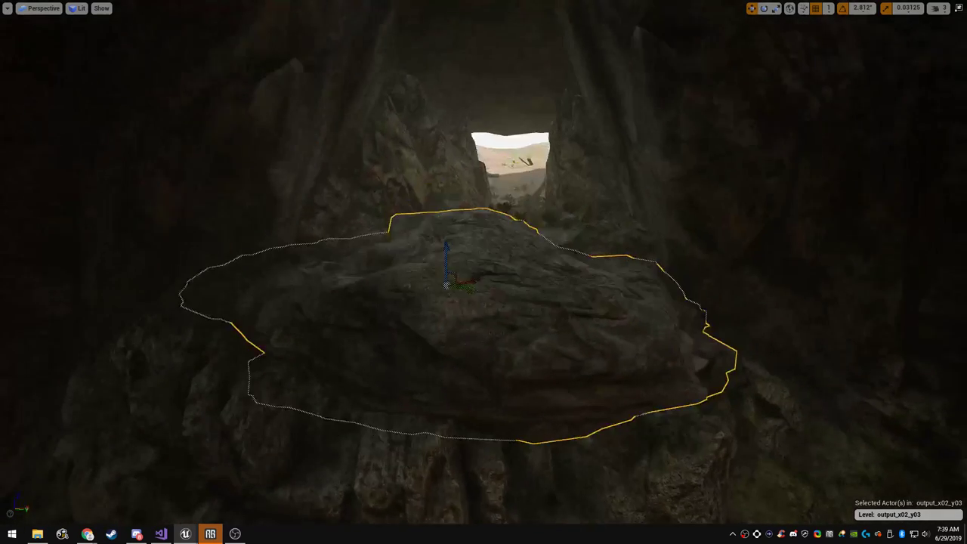
drag(447, 252, 445, 272)
key(e)
right_drag(445, 273, 463, 287)
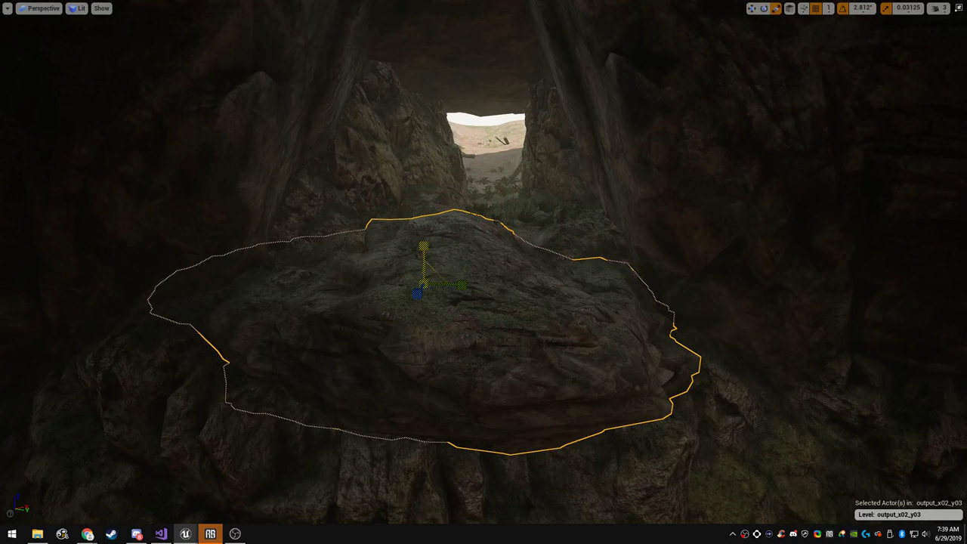
drag(423, 246, 424, 266)
right_drag(423, 266, 424, 306)
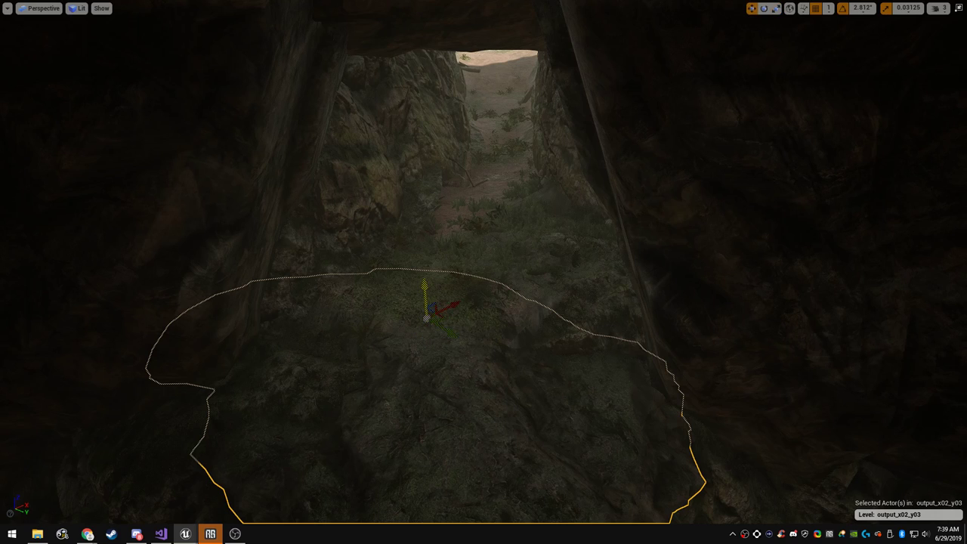
drag(424, 287, 425, 269)
key(Escape)
Reselect the ledge slab, turn and tilt it to follow the slope, and settle it between the opening's walls
right_drag(425, 270, 408, 294)
click(425, 272)
key(r)
drag(430, 212, 411, 196)
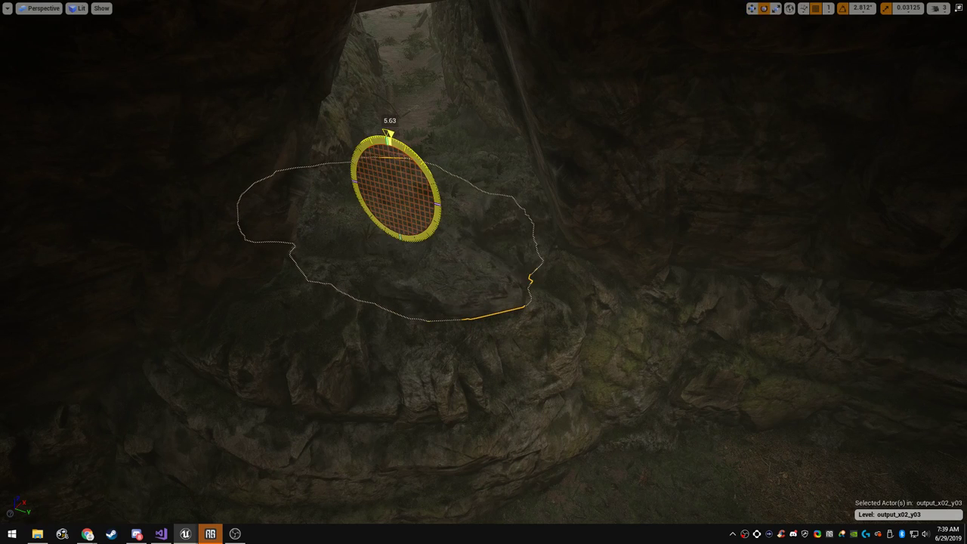
drag(388, 156, 387, 147)
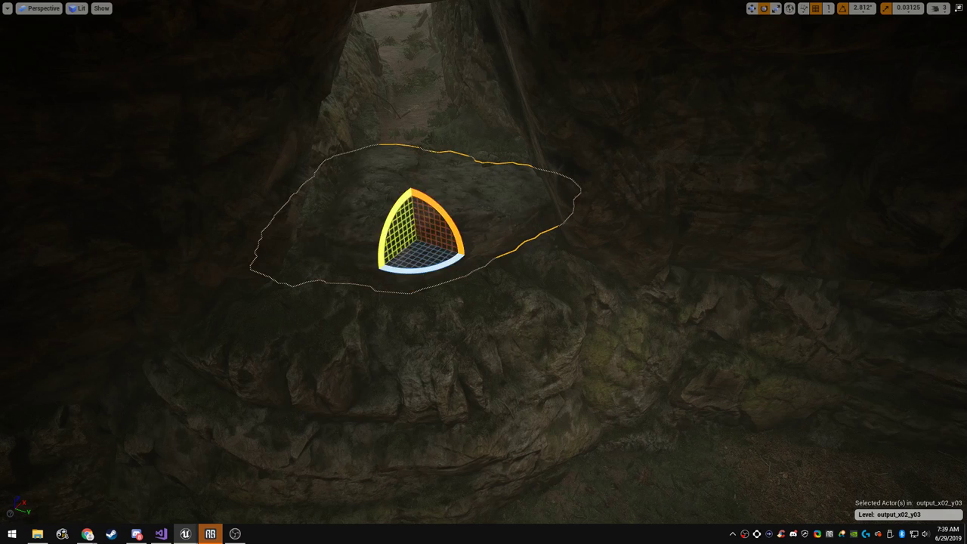
right_drag(484, 272, 505, 272)
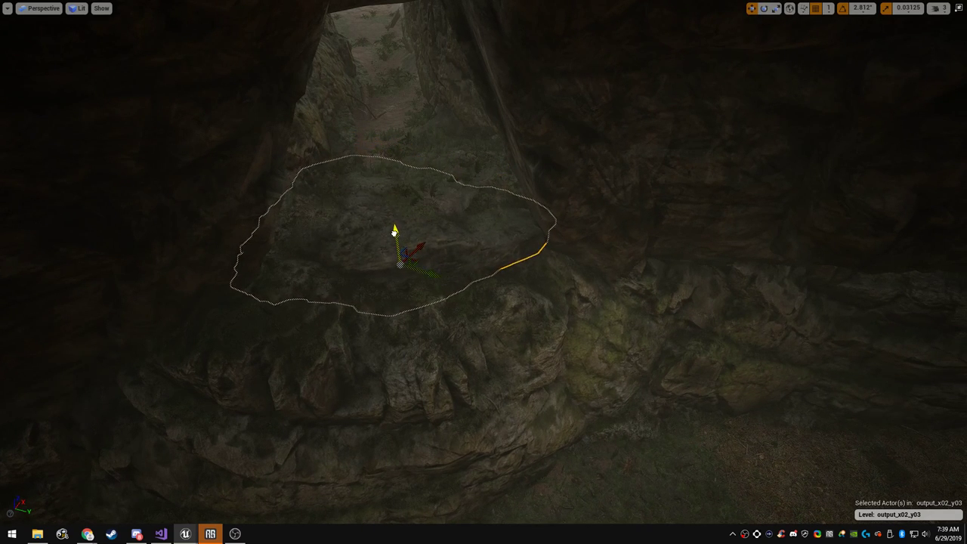
key(Escape)
Reposition and scale the cliff piece along the passage's side wall to cover the bare area below the ceiling
right_drag(389, 258, 174, 255)
key(s)
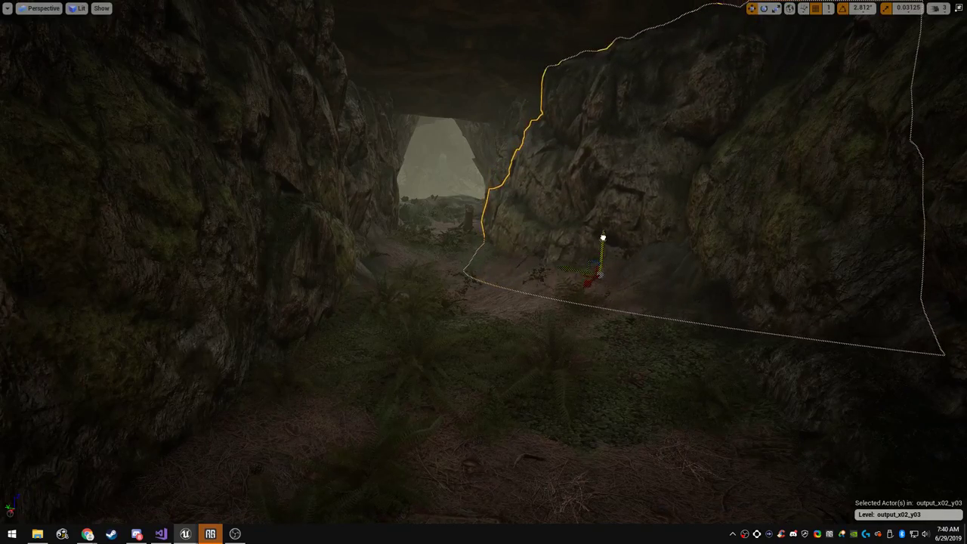
right_drag(603, 237, 748, 144)
key(Escape)
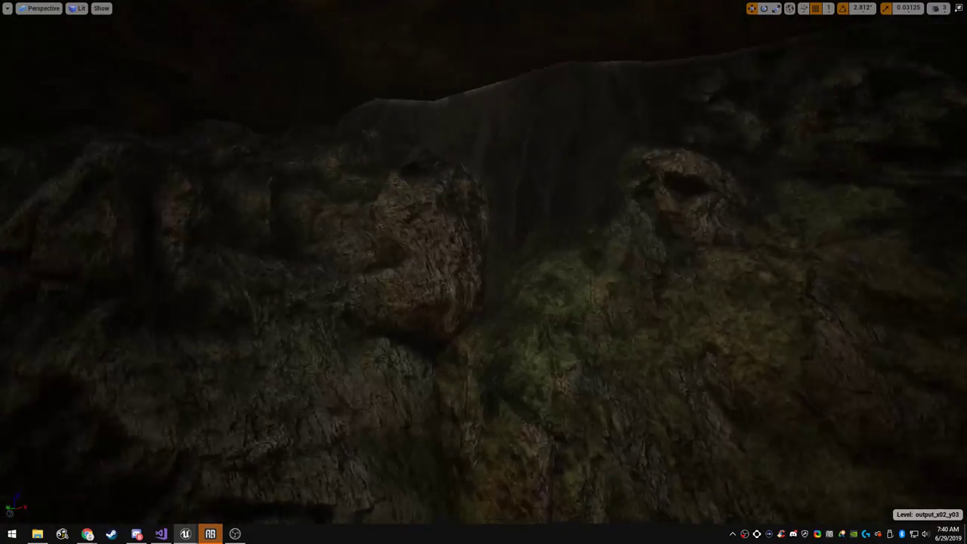
right_drag(484, 272, 302, 272)
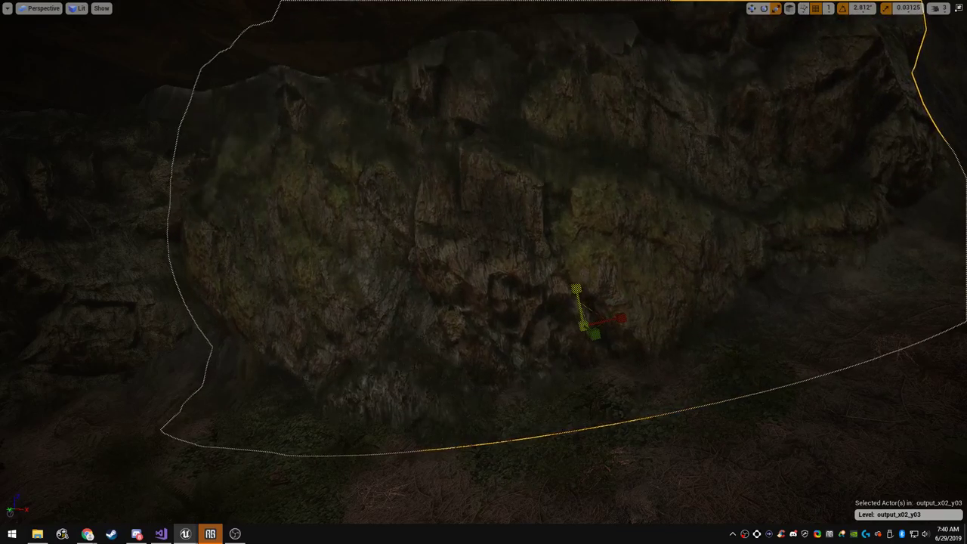
key(Escape)
Copy the overhanging rock above the passage's outer entrance downward and scale the copy smaller
mouse_move(483, 272)
right_down()
mouse_move(529, 254)
mouse_move(650, 254)
mouse_move(646, 205)
mouse_move(446, 268)
mouse_move(431, 260)
mouse_move(420, 284)
mouse_move(450, 291)
mouse_move(491, 253)
mouse_move(495, 291)
mouse_move(488, 284)
right_up()
key(s)
key(w)
key(s)
key(w)
click(453, 143)
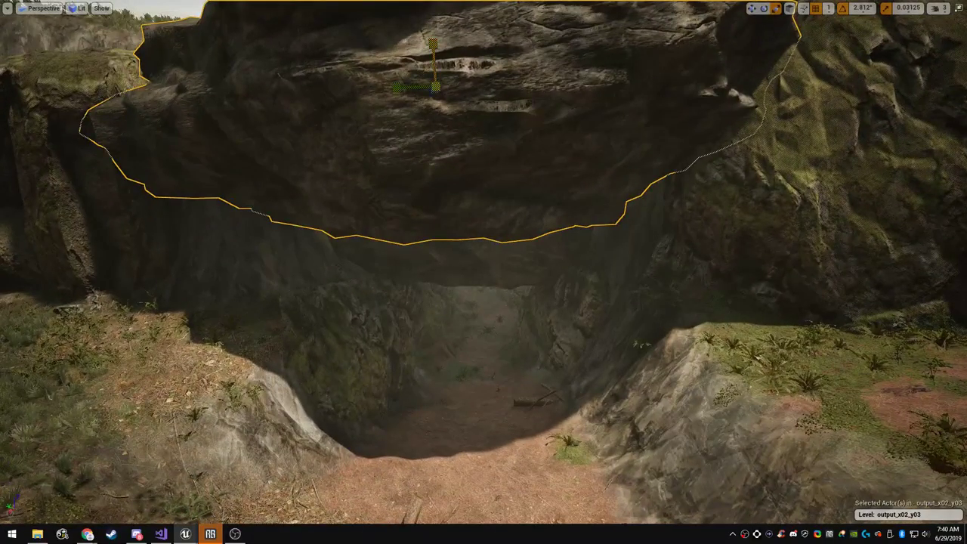
alt+drag(435, 48, 438, 130)
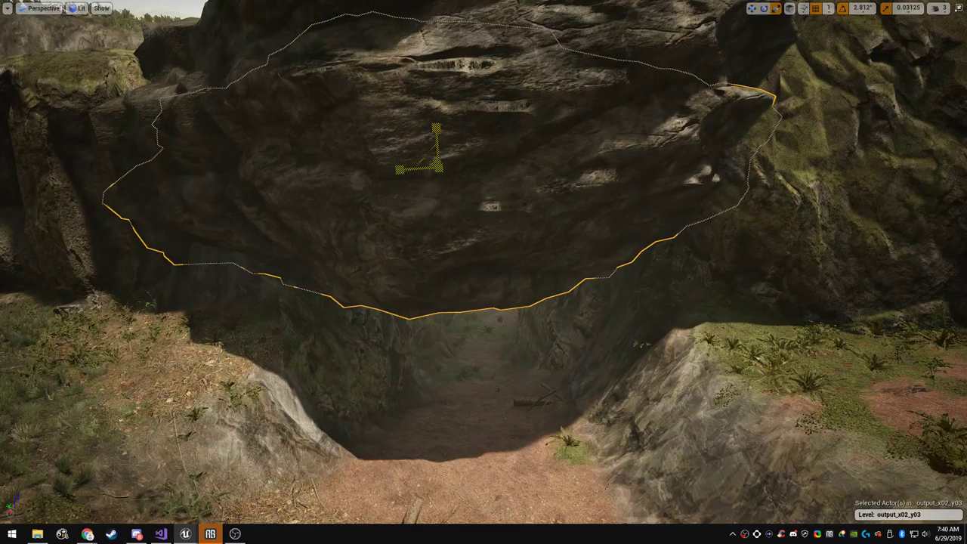
drag(438, 166, 420, 186)
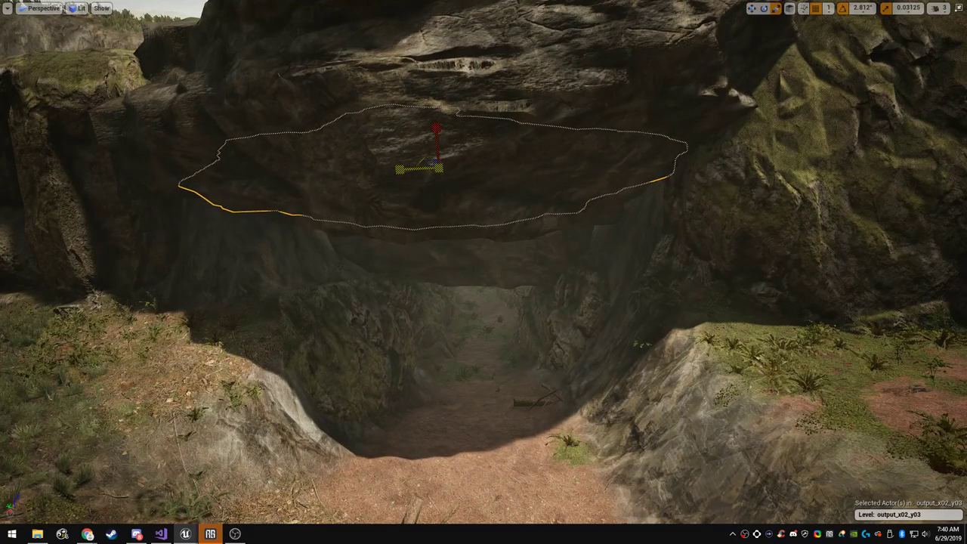
Resize the small rock copy and move it under the overhang to fill the gap beside the entrance wall
right_drag(432, 163, 449, 201)
key(r)
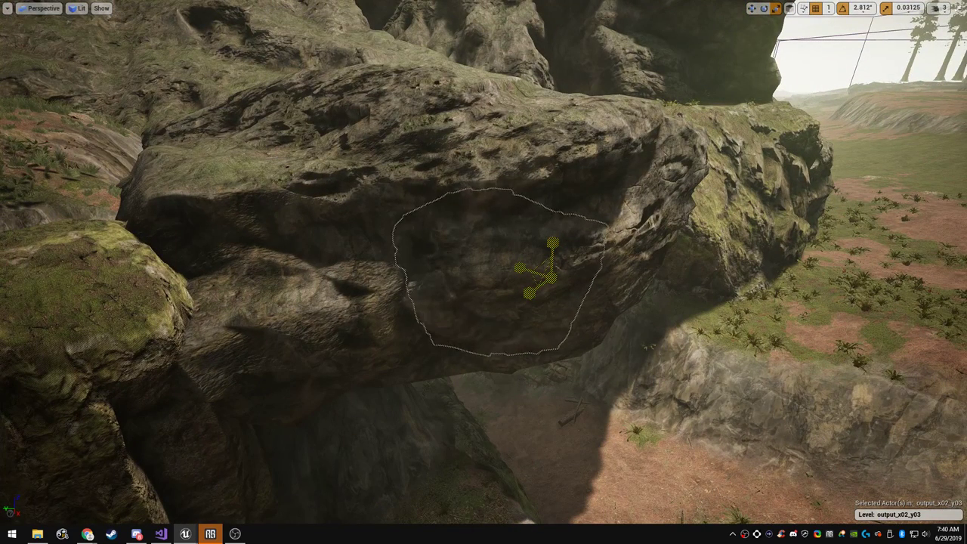
drag(547, 282, 652, 289)
mouse_move(651, 288)
right_down()
mouse_move(680, 295)
mouse_move(665, 279)
right_up()
drag(504, 330, 618, 254)
drag(638, 223, 649, 335)
key(Escape)
right_drag(649, 335, 656, 294)
Select the rock at the entrance's side, rotate it, and shift it inward beneath the overhang
click(655, 332)
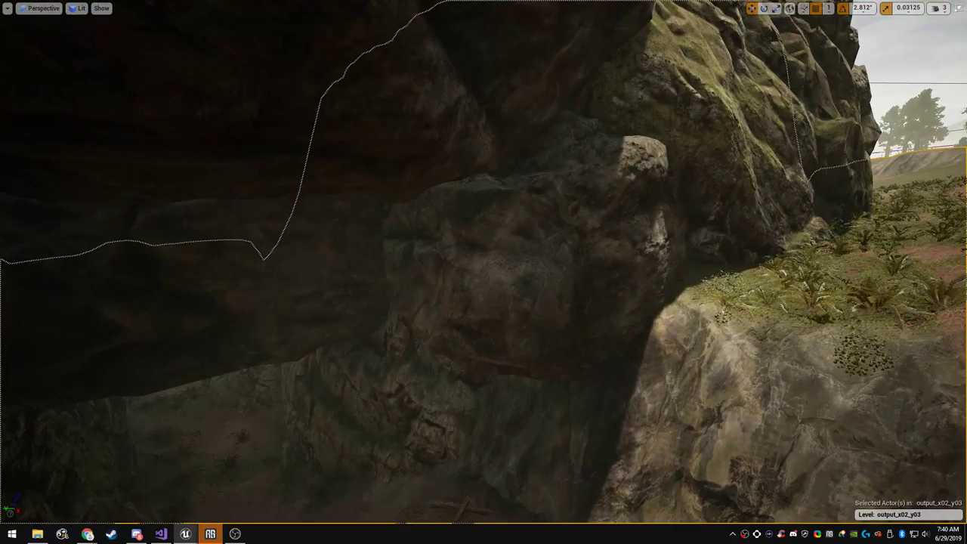
click(589, 283)
key(e)
drag(647, 257, 671, 219)
key(w)
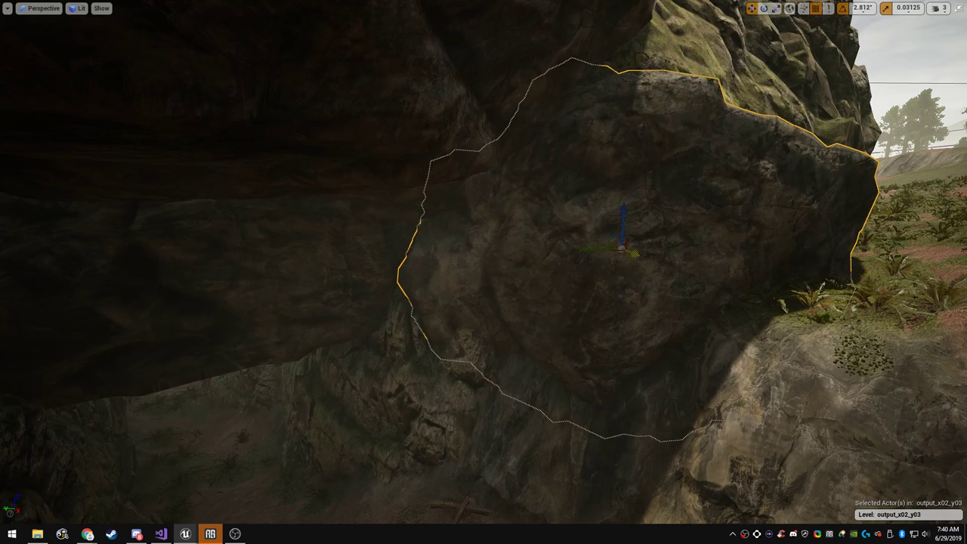
drag(594, 249, 514, 252)
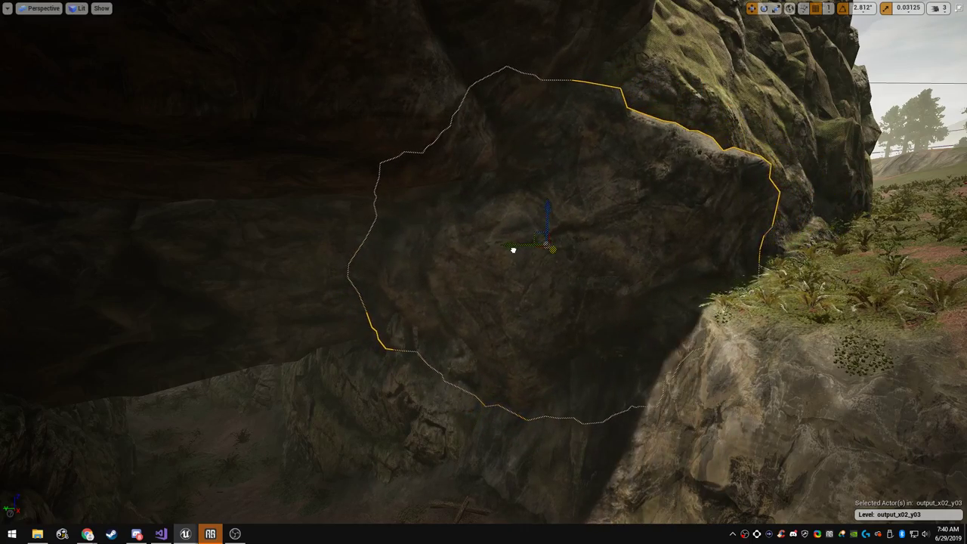
Duplicate the rock beside the cave entrance to the opposite side and rotate the copy to fit against the cliff
right_drag(514, 252, 408, 273)
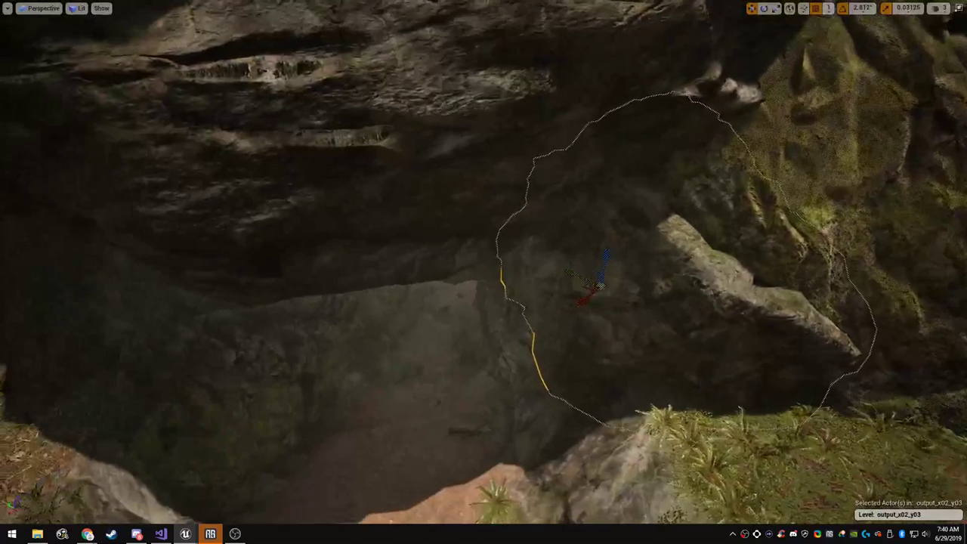
drag(588, 291, 132, 304)
right_drag(133, 304, 68, 306)
key(e)
drag(446, 285, 496, 281)
key(Escape)
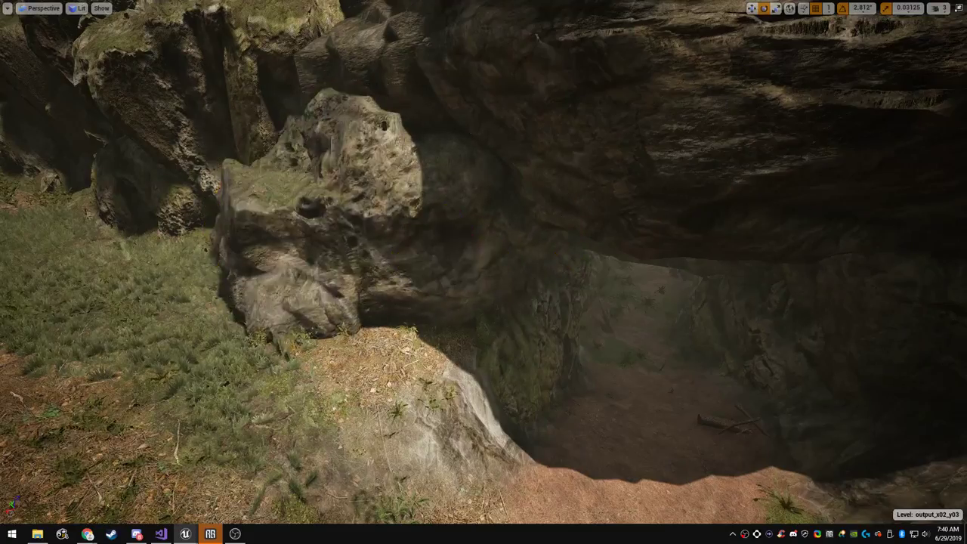
Duplicate the new entrance rock into the gap beneath the cave overhang, scale the copy down and rotate it
right_drag(495, 281, 536, 237)
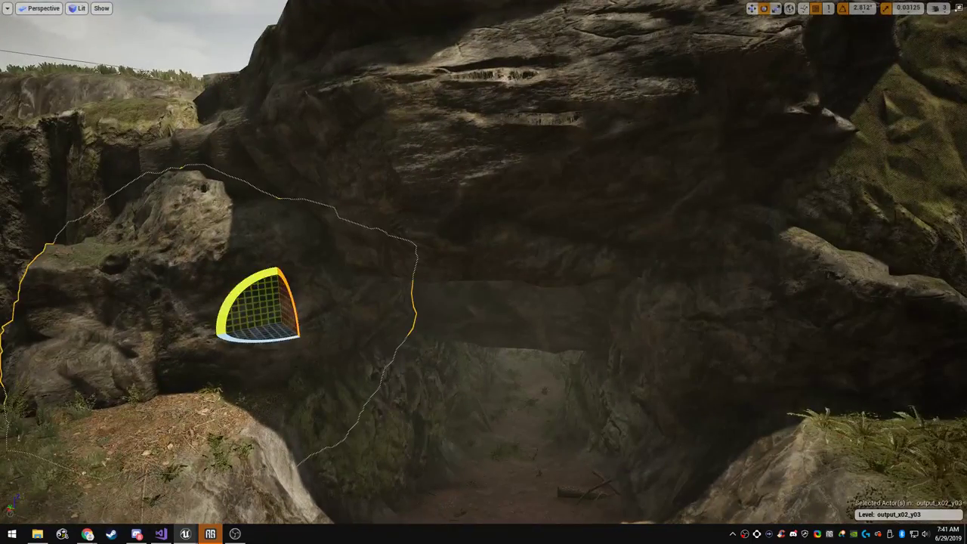
drag(282, 321, 532, 328)
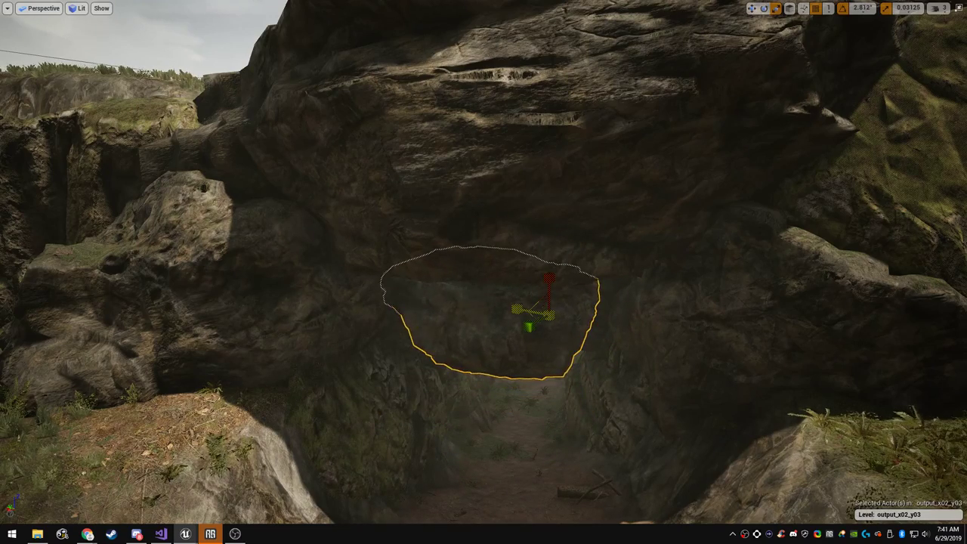
right_drag(532, 314, 533, 333)
key(e)
drag(490, 374, 591, 319)
key(w)
right_drag(592, 320, 595, 281)
key(e)
key(r)
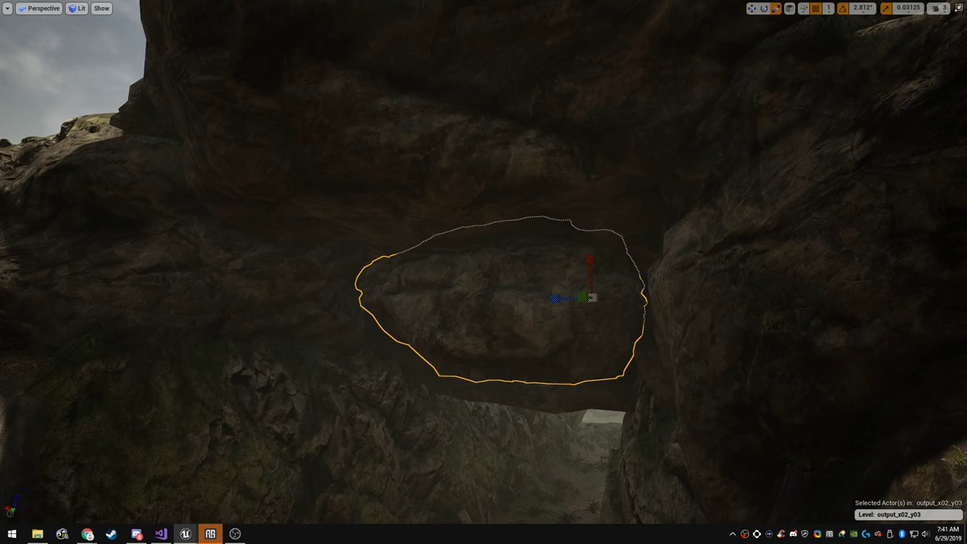
Rotate the smaller rock beneath the overhang so its surface blends between the cave walls, and deselect it
right_drag(596, 281, 581, 315)
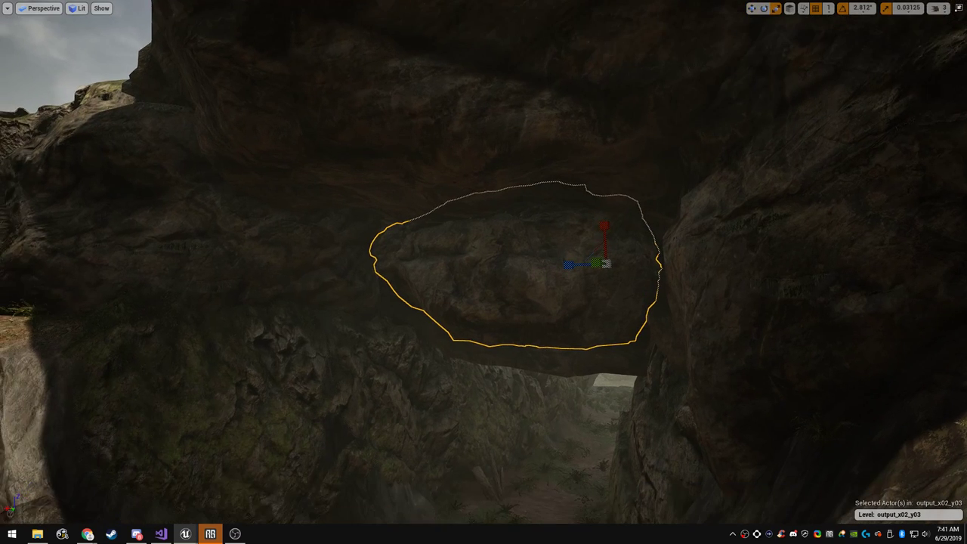
key(e)
drag(576, 301, 563, 261)
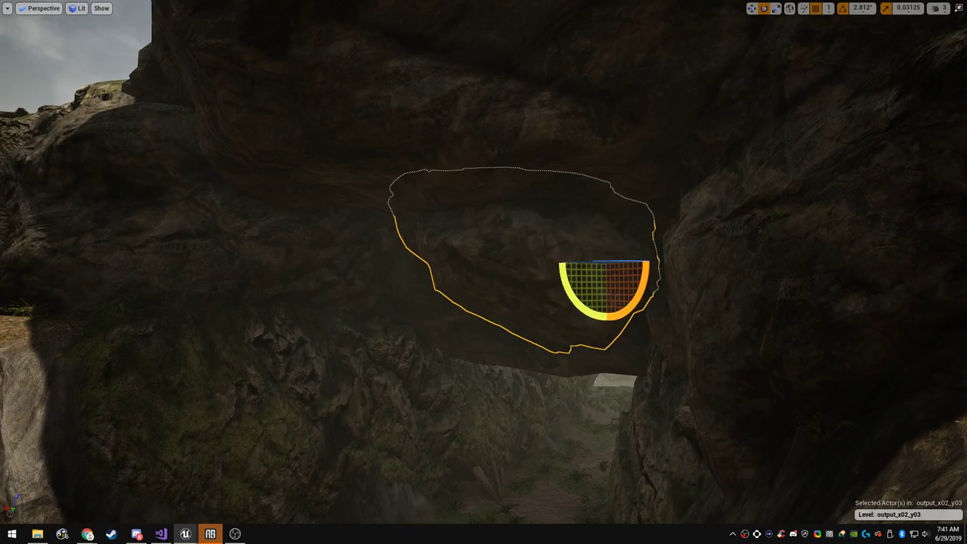
drag(576, 300, 571, 292)
drag(601, 262, 565, 264)
drag(605, 206, 602, 222)
key(w)
key(Escape)
Reselect the small rock under the overhang and refine its rotation and fit against the cave ceiling
right_drag(602, 222, 683, 221)
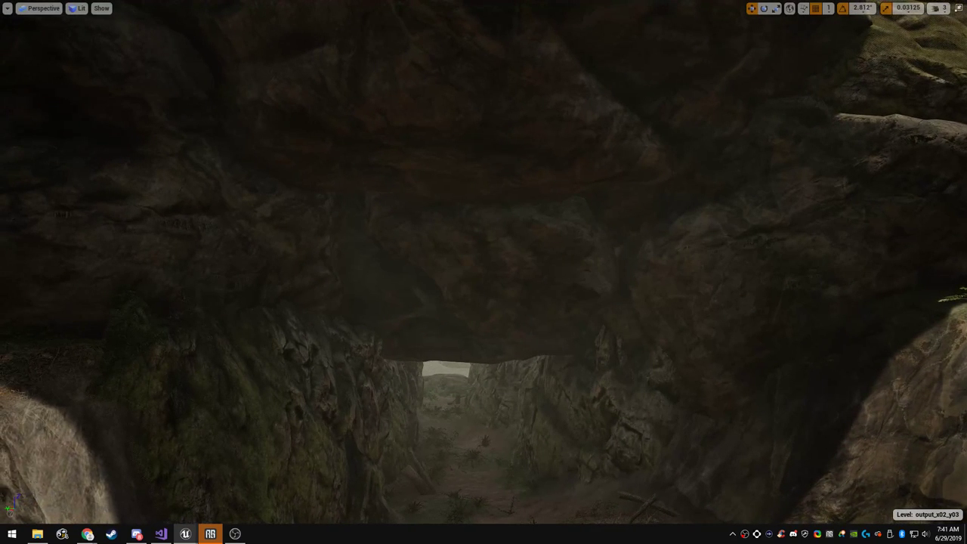
click(588, 261)
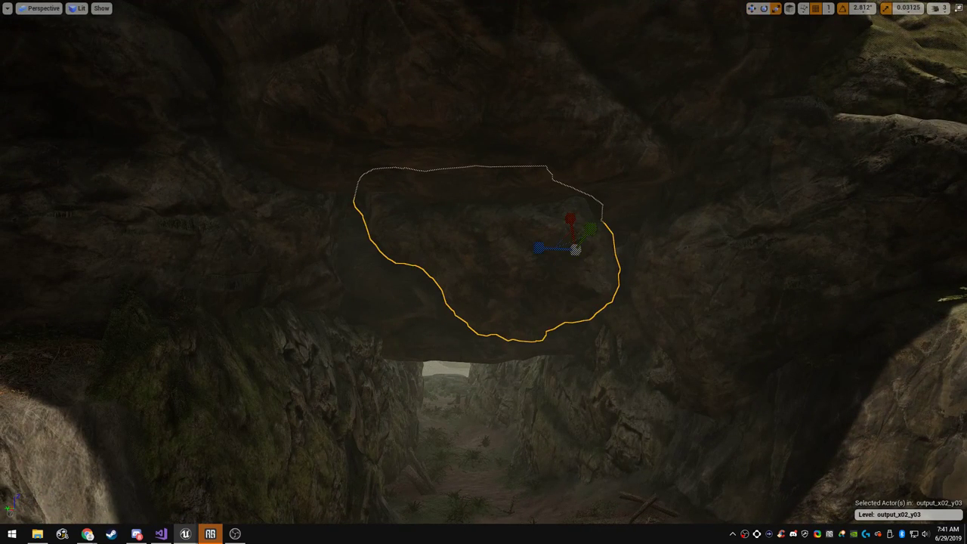
drag(600, 246, 623, 247)
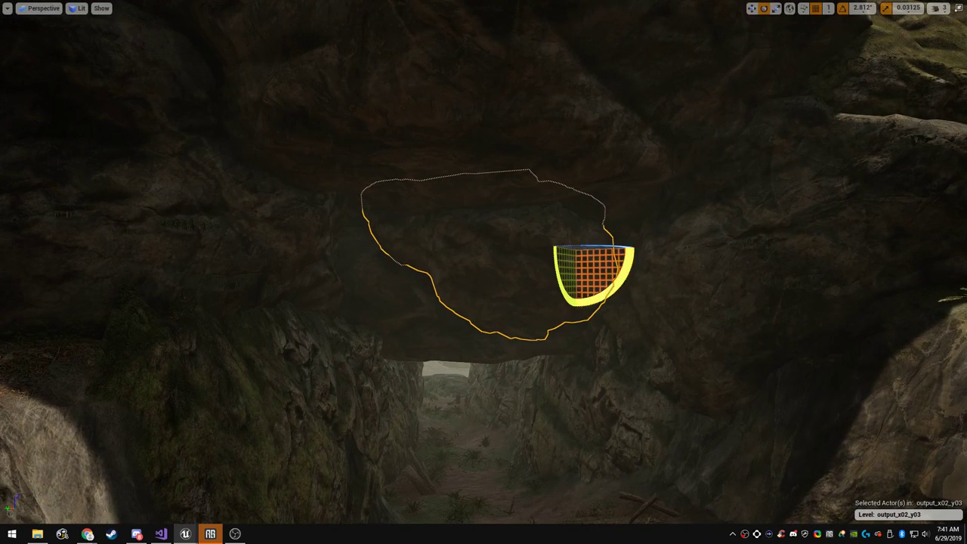
drag(606, 293, 623, 277)
drag(562, 287, 580, 301)
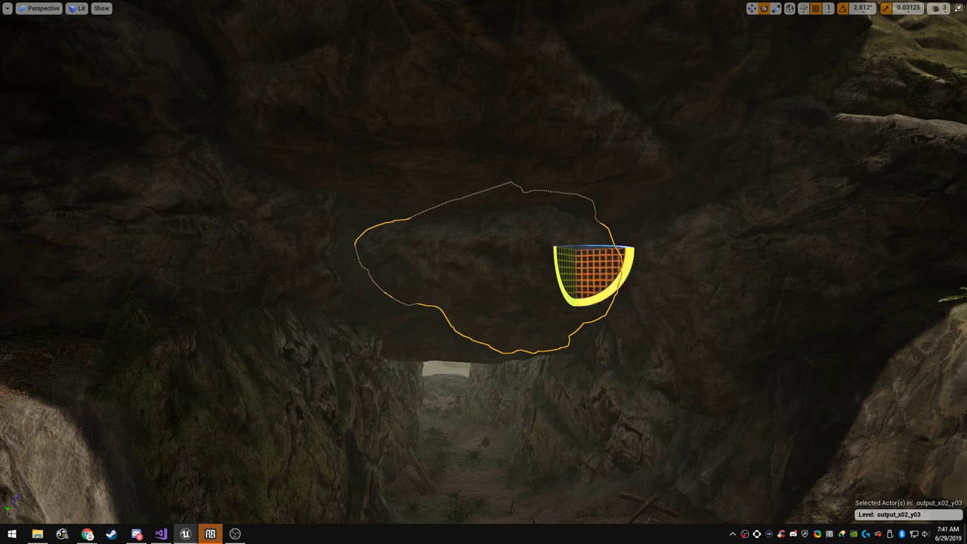
drag(597, 247, 520, 261)
drag(581, 216, 580, 191)
key(Escape)
Switch to landscape sculpting and activate the Smooth tool
right_drag(579, 191, 579, 211)
key(w)
right_drag(483, 272, 604, 299)
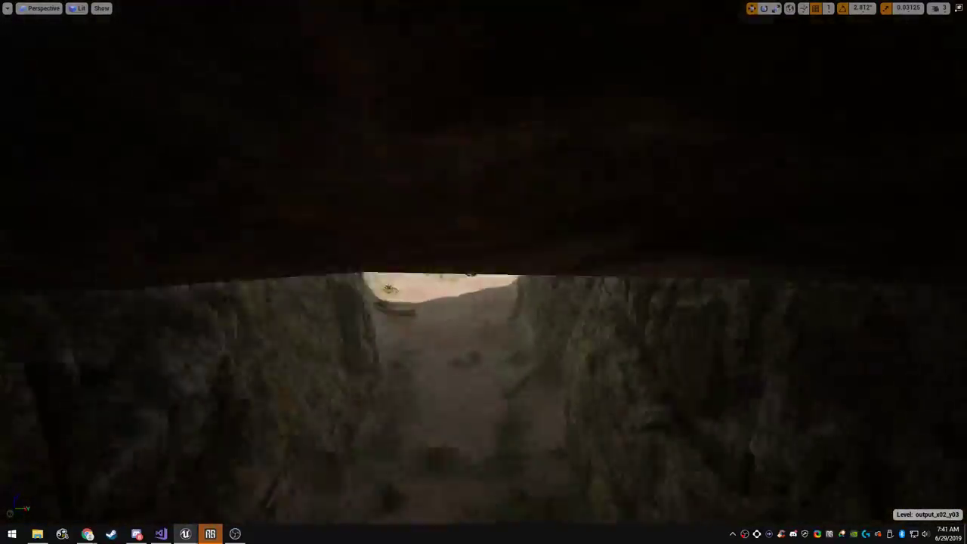
right_drag(483, 272, 771, 295)
key(F11)
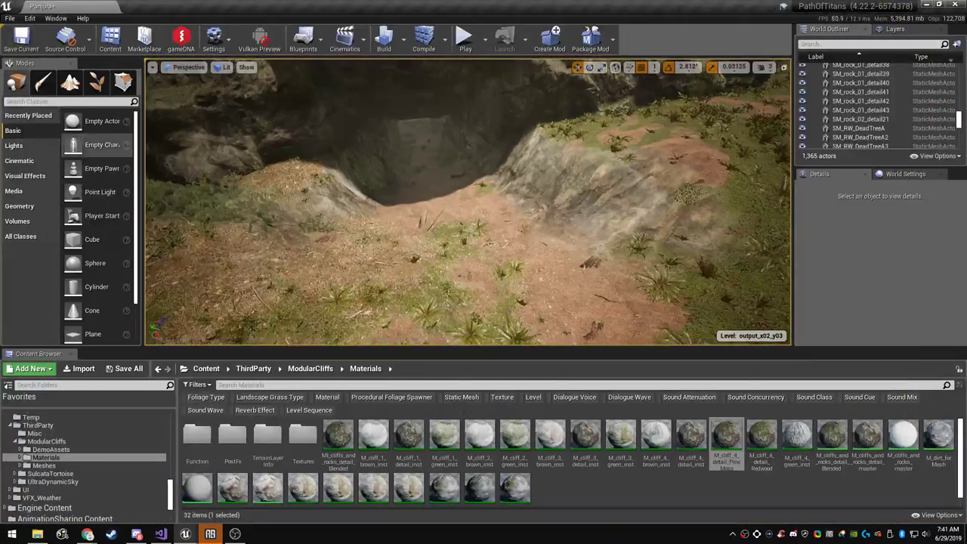
click(70, 82)
click(32, 161)
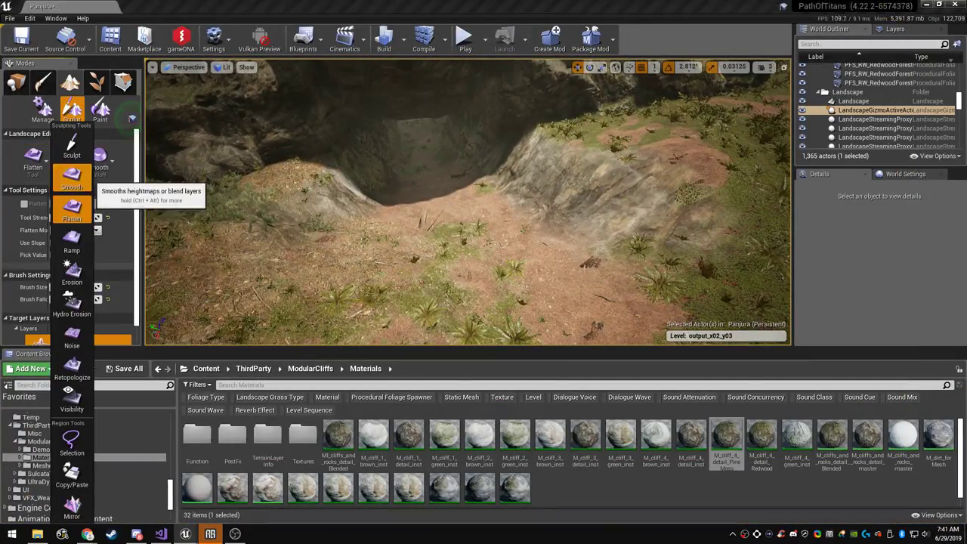
click(74, 179)
Smooth the landscape in front of the cave entrance and along the floor leading into the passage
right_drag(509, 231, 556, 266)
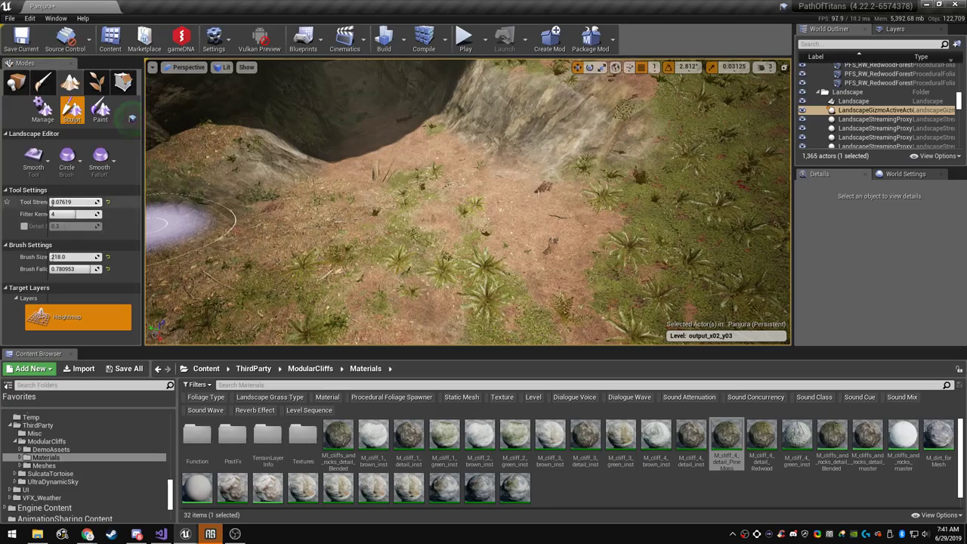
right_drag(488, 219, 507, 264)
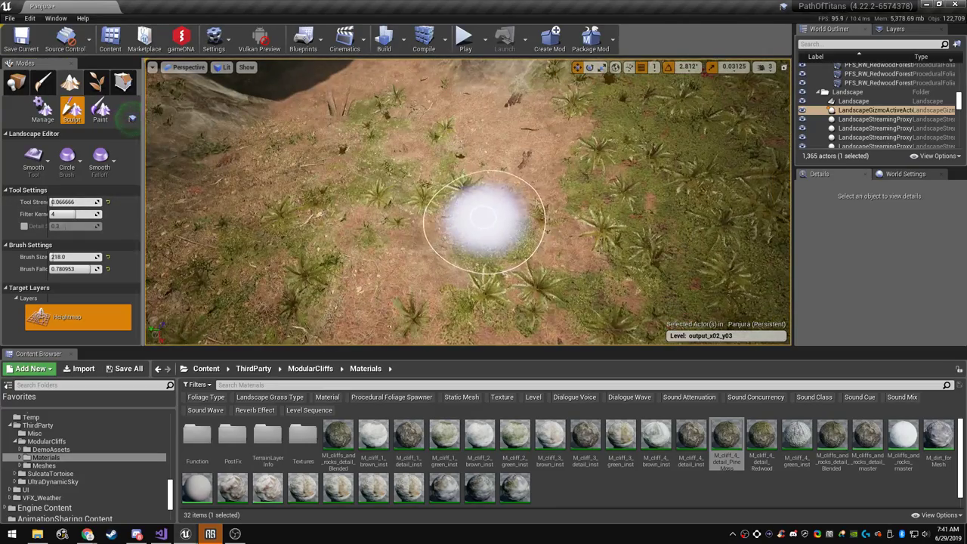
key(F11)
drag(483, 233, 650, 273)
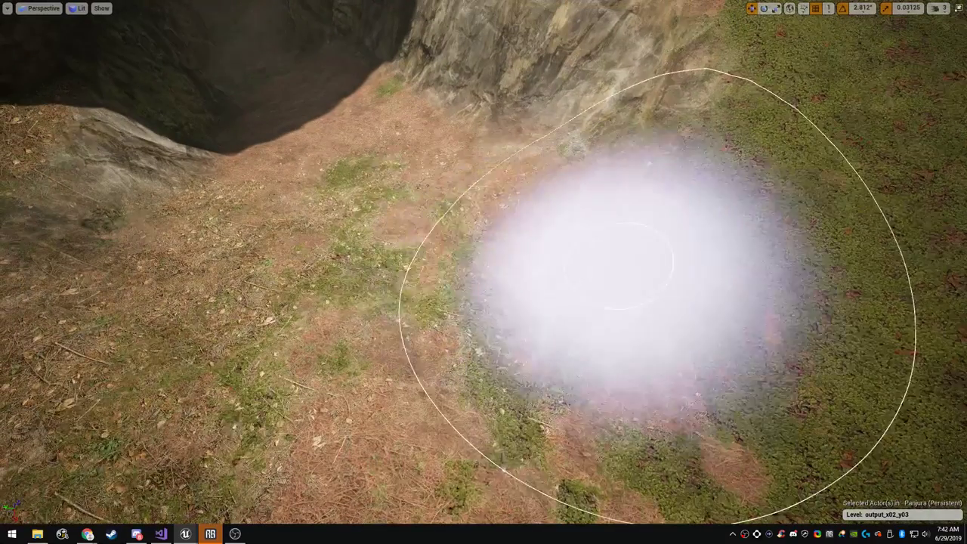
right_drag(656, 280, 581, 211)
drag(547, 313, 505, 229)
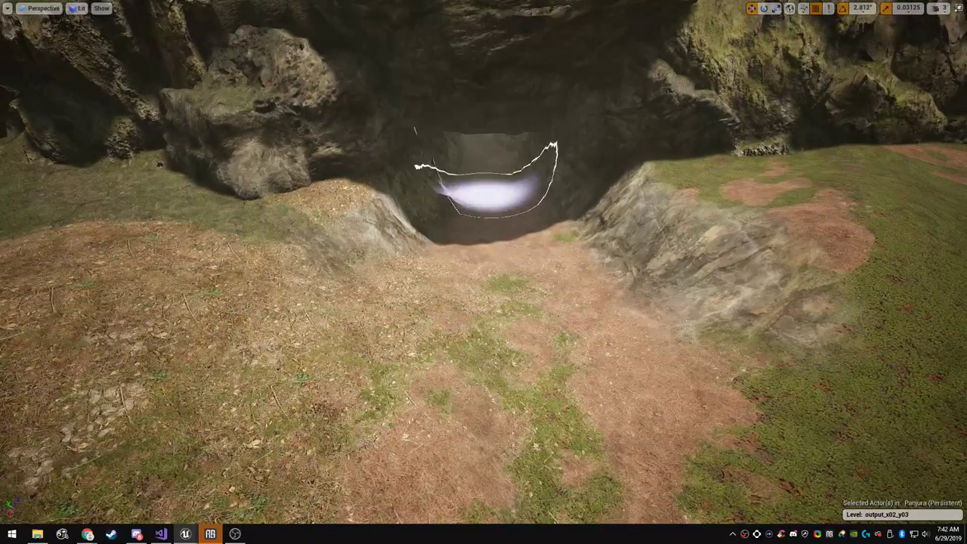
key(w)
mouse_move(498, 205)
right_down()
mouse_move(500, 178)
mouse_move(499, 208)
right_up()
drag(498, 340, 500, 227)
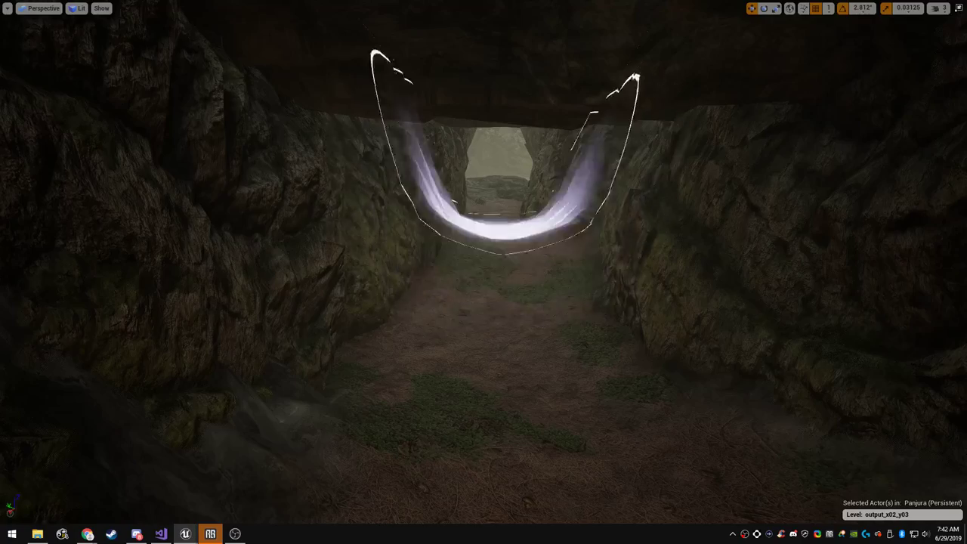
Examine the rock passage from inside and the whole cliff formation from outside
right_drag(460, 284, 446, 302)
key(w)
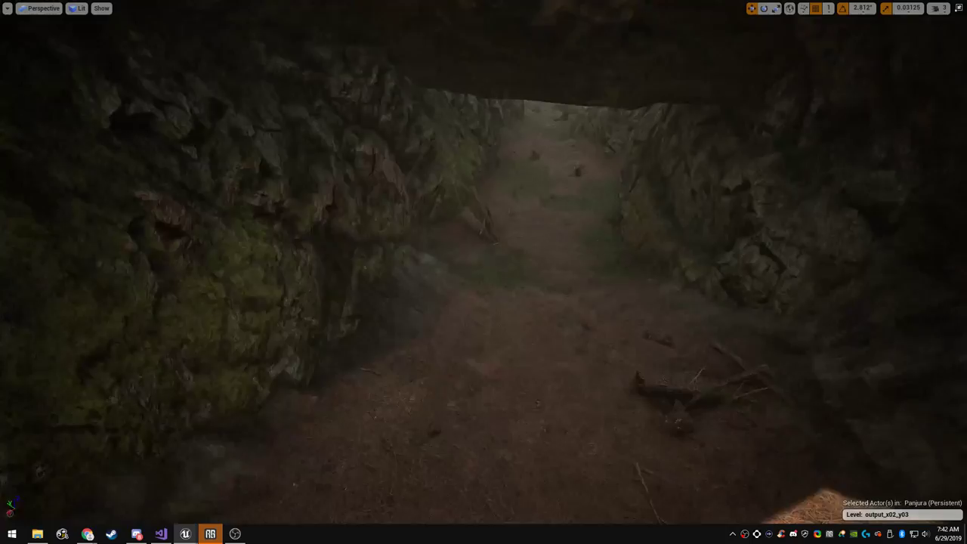
key(s)
mouse_move(504, 309)
right_down()
mouse_move(517, 281)
mouse_move(529, 286)
mouse_move(531, 259)
mouse_move(521, 277)
mouse_move(536, 276)
mouse_move(522, 285)
mouse_move(537, 284)
mouse_move(457, 280)
mouse_move(468, 264)
mouse_move(499, 265)
mouse_move(363, 269)
mouse_move(370, 290)
mouse_move(378, 288)
mouse_move(284, 272)
mouse_move(249, 251)
mouse_move(200, 253)
mouse_move(283, 253)
right_up()
key(w)
key(s)
key(w)
key(w)
key(w)
key(w)
key(w)
key(s)
key(d)
key(w)
key(d)
key(w)
key(s)
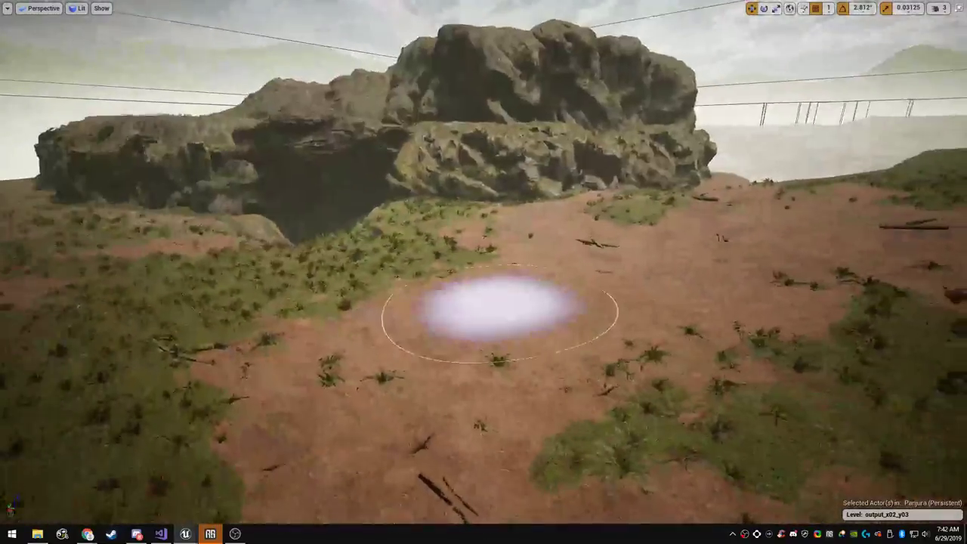
Leave landscape editing, turn on the Foliage show flag and check the forest around the rocks
key(F11)
click(17, 82)
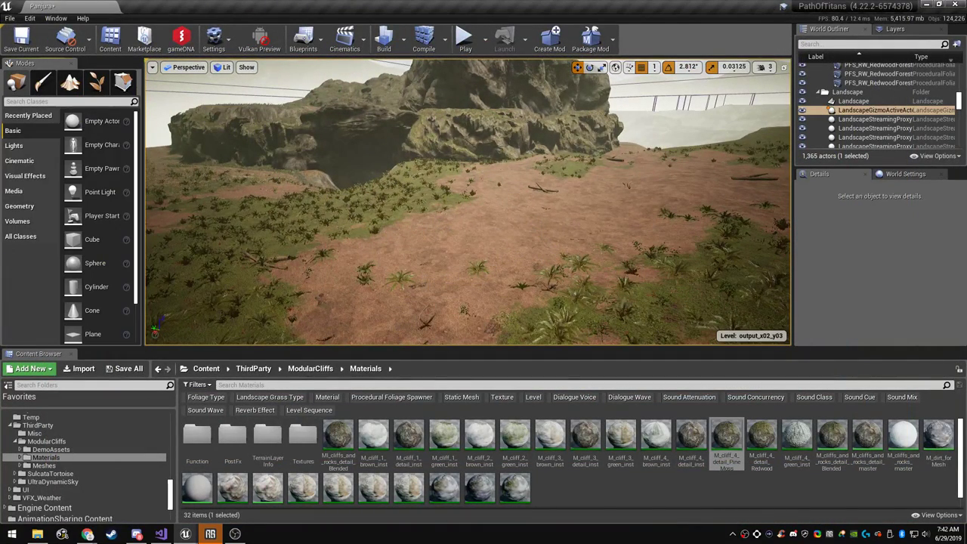
click(246, 67)
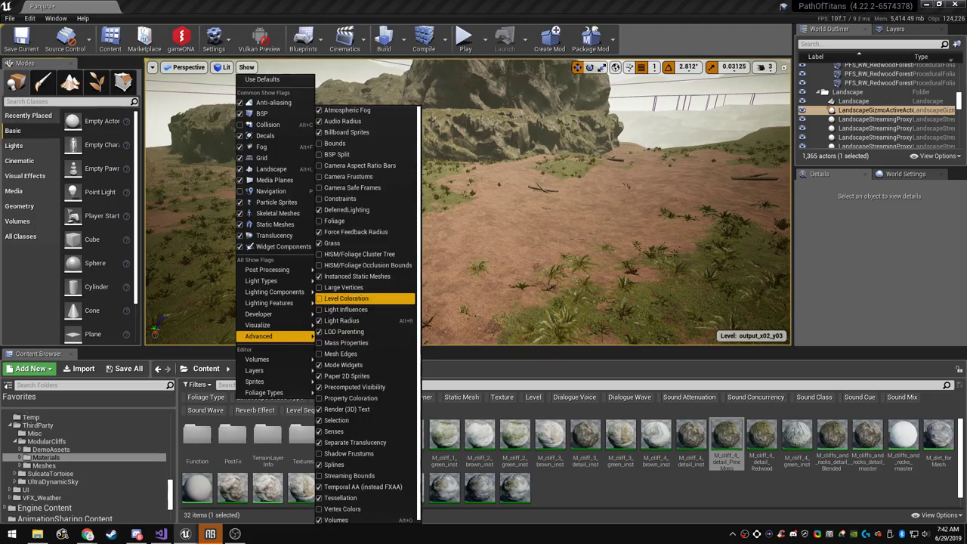
click(335, 221)
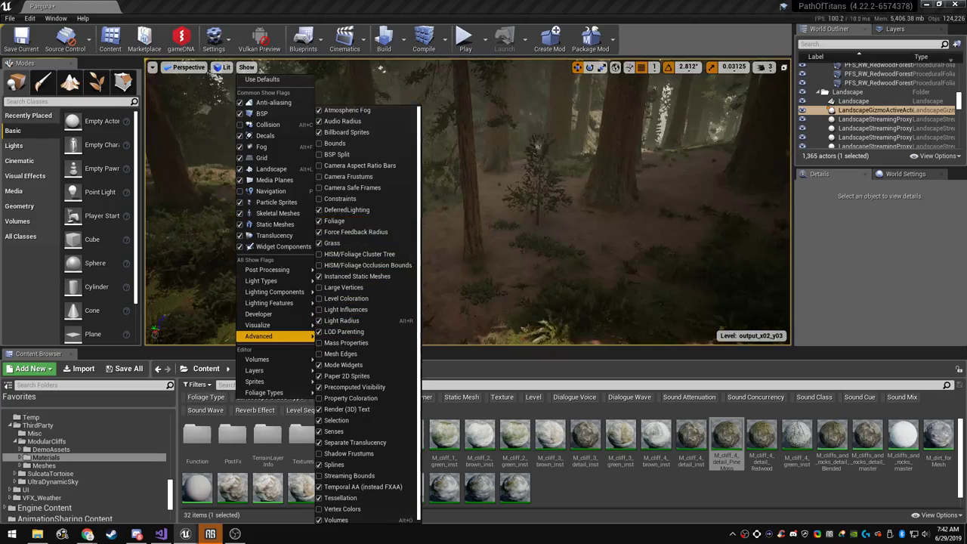
click(522, 220)
key(F11)
right_drag(522, 219, 457, 227)
key(w)
key(F11)
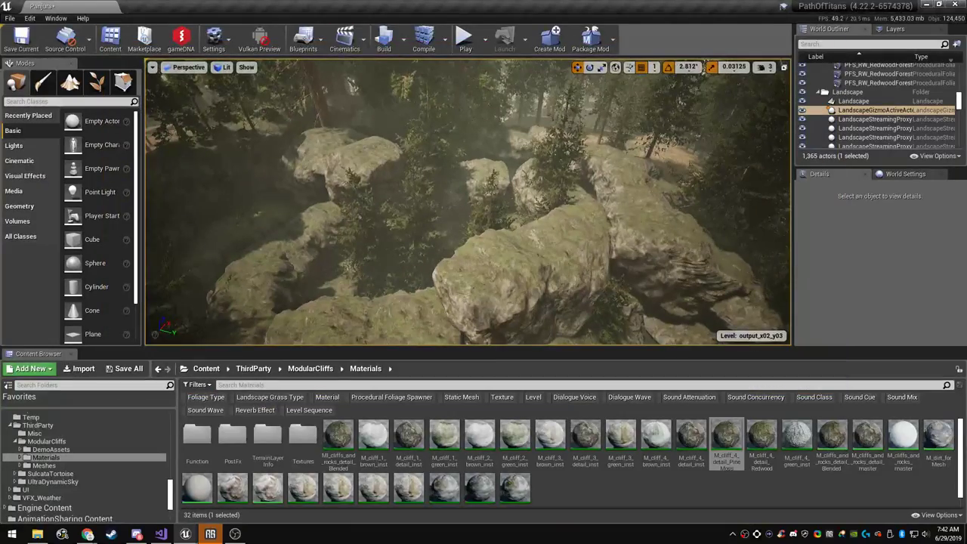
Select the PFS_RW_RedwoodForest_Trees procedural foliage volume and resimulate its foliage
click(875, 110)
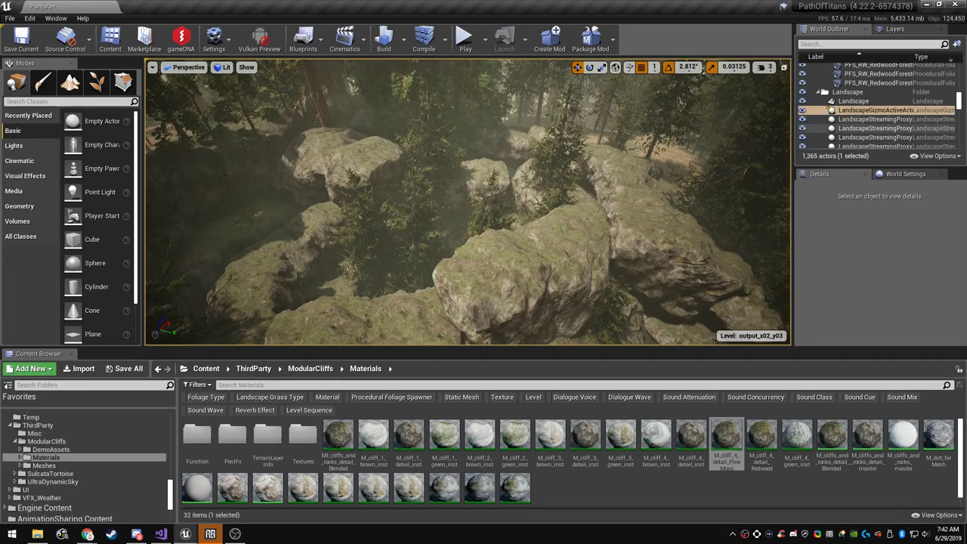
drag(870, 166, 871, 241)
scroll(869, 155, up, 5)
click(846, 136)
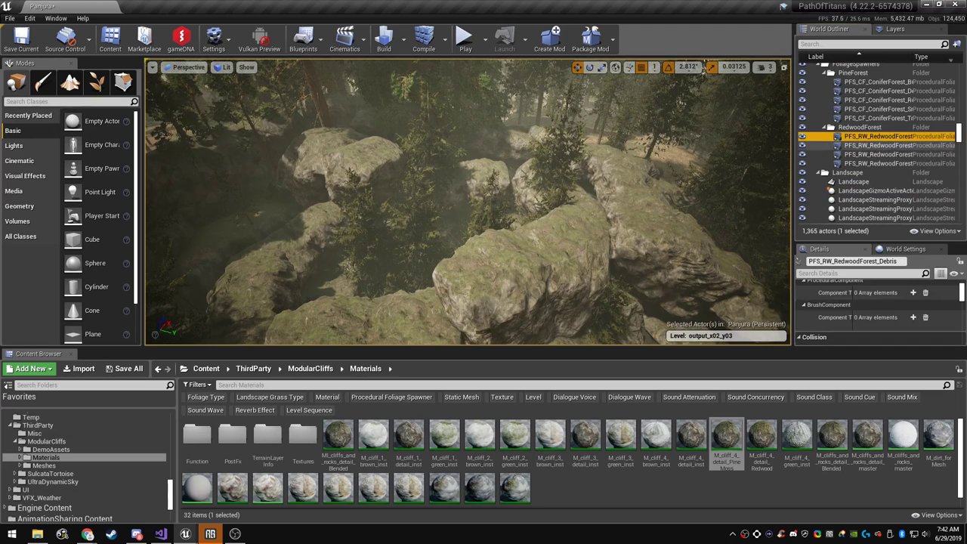
click(848, 164)
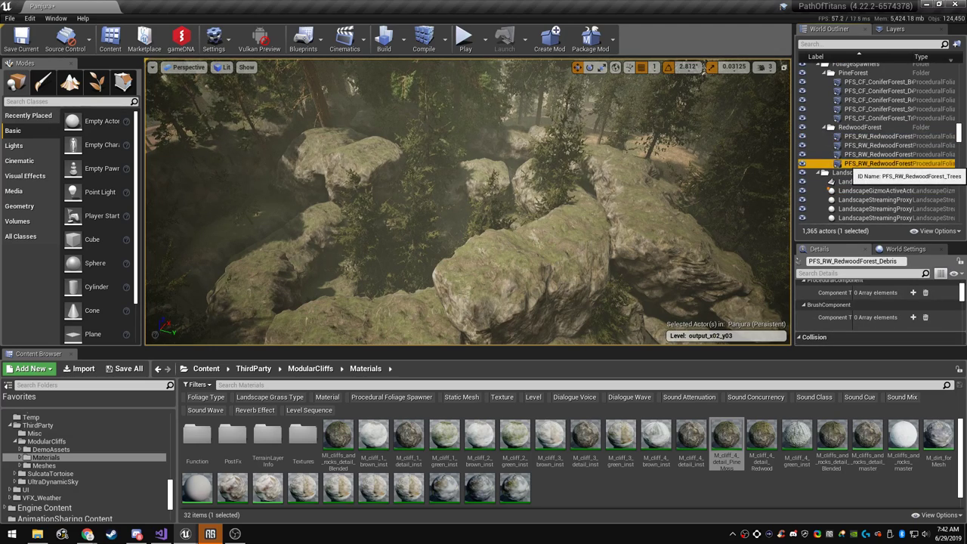
drag(846, 348, 846, 381)
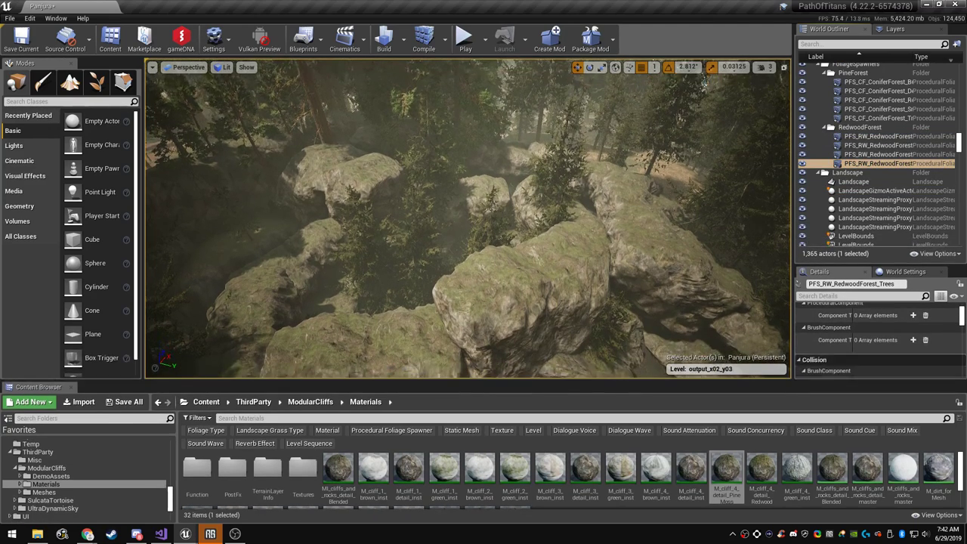
scroll(869, 340, down, 4)
drag(847, 265, 847, 193)
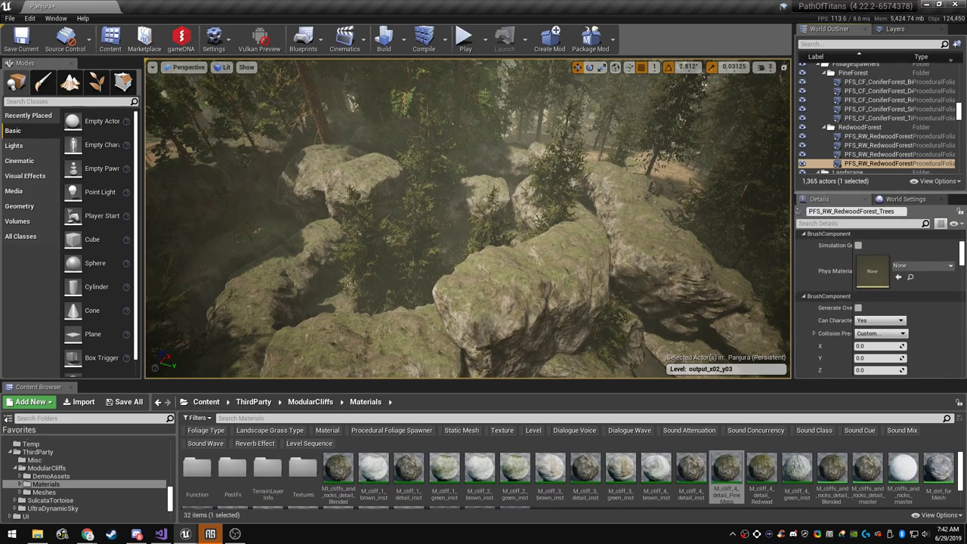
scroll(847, 263, down, 8)
scroll(877, 309, down, 10)
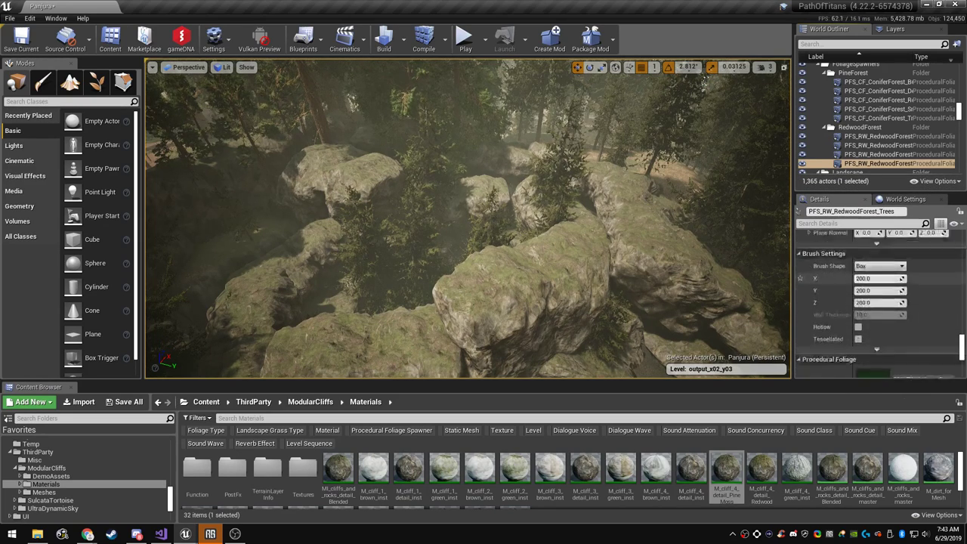
click(886, 335)
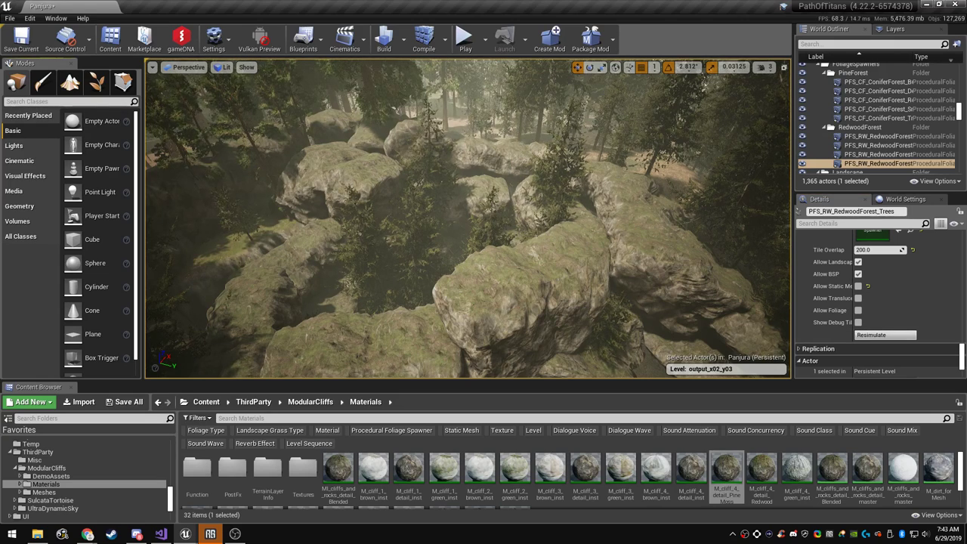
Resimulate the foliage of the PFS_RW_RedwoodForest small trees volume and the PFS_CF_ConiferForest_Trees volume
click(878, 154)
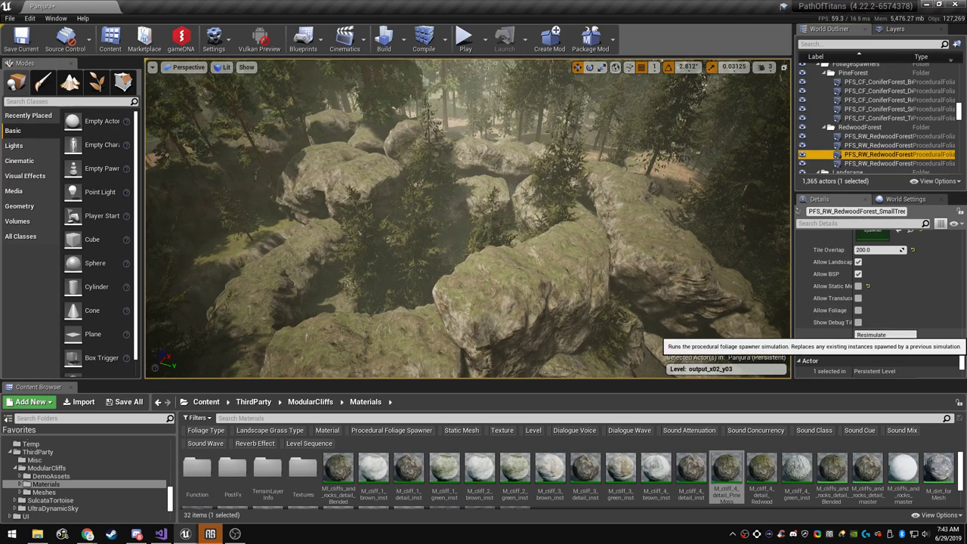
click(880, 335)
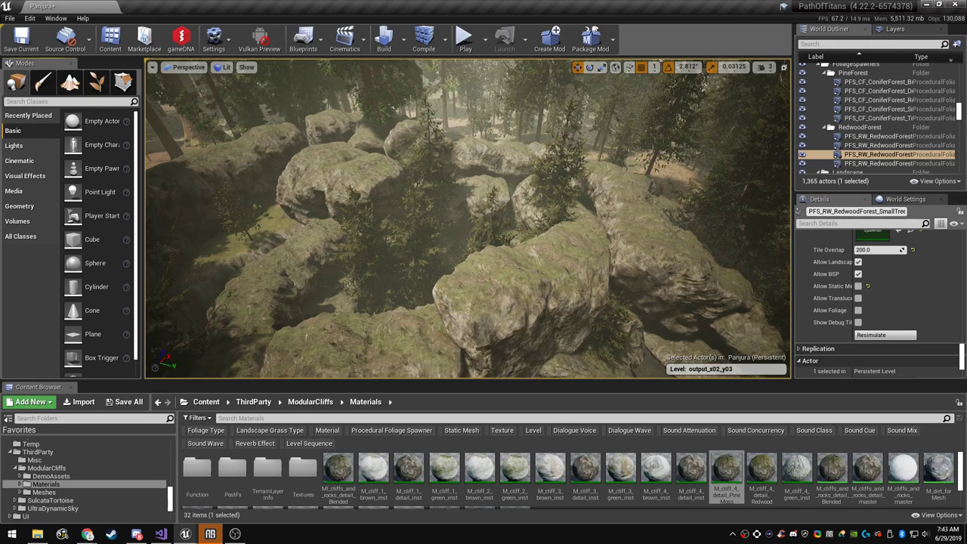
click(869, 118)
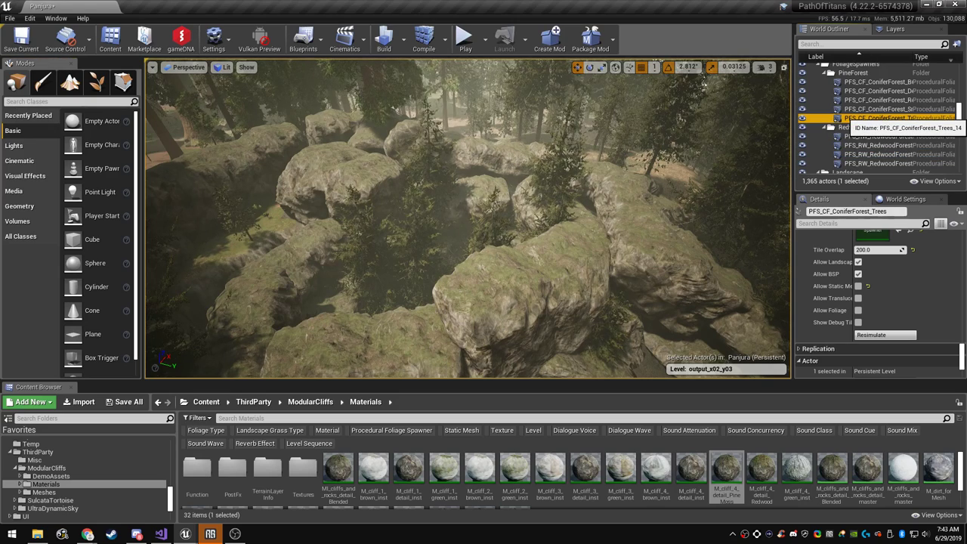
click(885, 335)
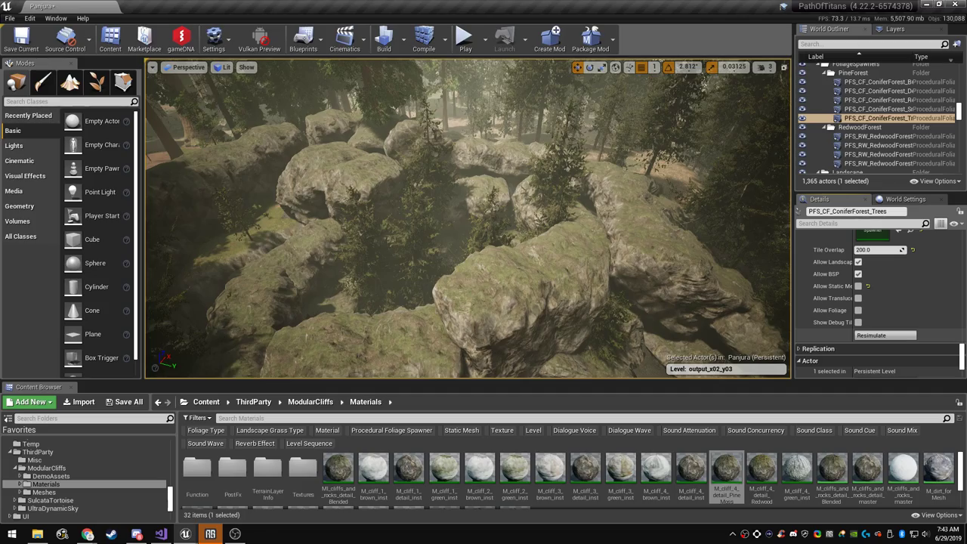
Examine in full screen the regenerated trees enclosed by the rocks and the cave passage from inside
key(w)
right_drag(469, 219, 475, 185)
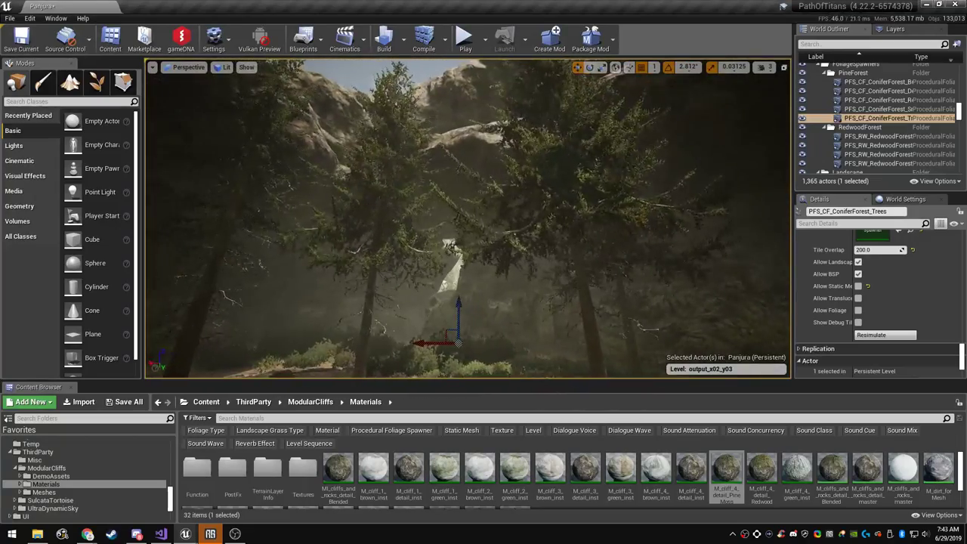
key(F11)
mouse_move(475, 227)
right_down()
mouse_move(475, 246)
mouse_move(446, 276)
mouse_move(472, 254)
mouse_move(495, 251)
mouse_move(492, 325)
mouse_move(362, 304)
mouse_move(400, 261)
mouse_move(438, 258)
mouse_move(521, 273)
mouse_move(548, 291)
mouse_move(541, 293)
mouse_move(550, 311)
mouse_move(581, 303)
mouse_move(510, 314)
mouse_move(696, 299)
mouse_move(597, 300)
mouse_move(585, 283)
mouse_move(745, 296)
right_up()
key(w)
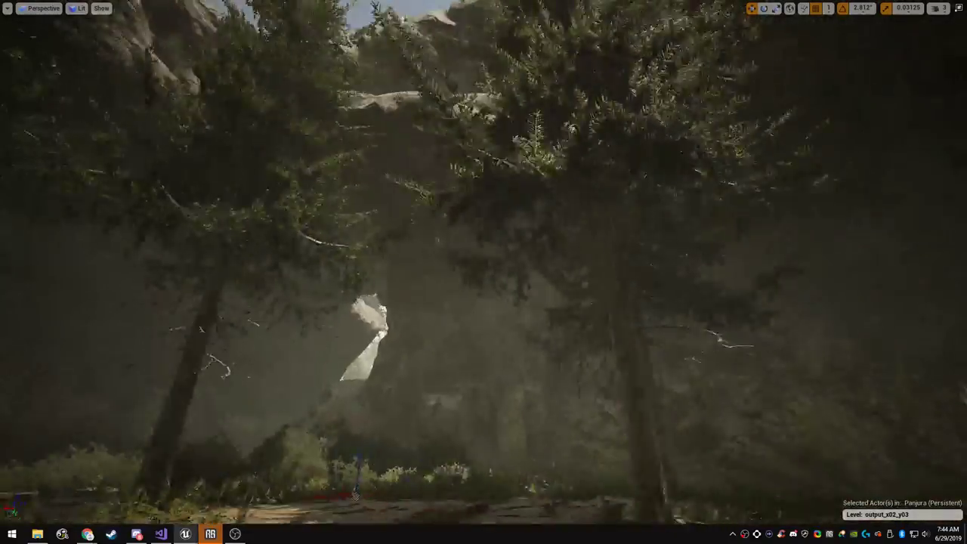
right_drag(483, 272, 533, 386)
right_drag(484, 272, 620, 170)
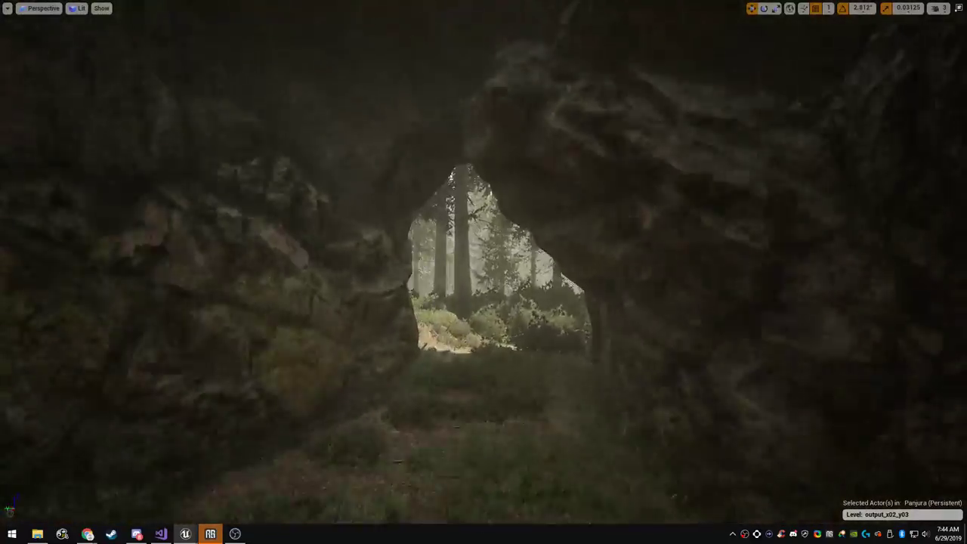
right_drag(484, 272, 374, 306)
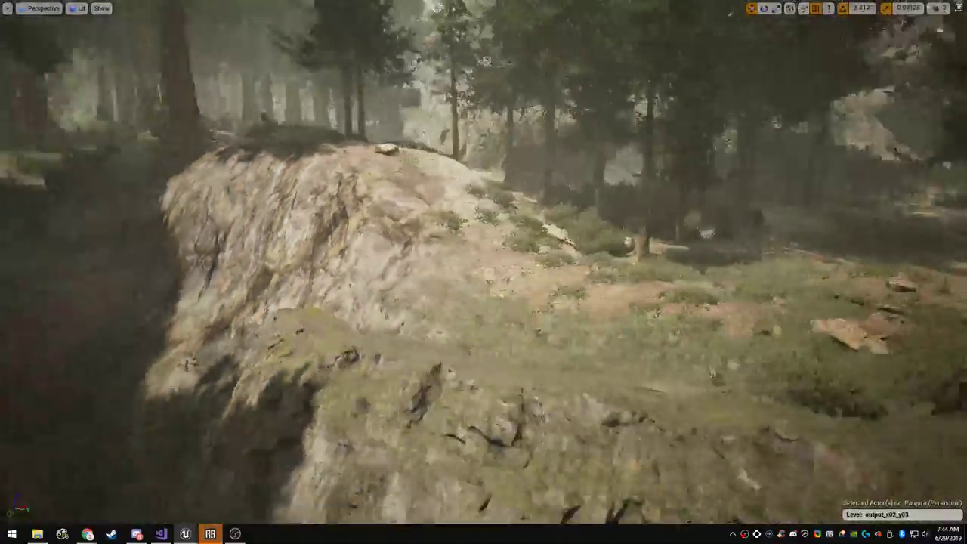
Examine the cliffs, surrounding forest and cave entrance from outside, and leave the full-screen view
mouse_move(484, 272)
right_down()
mouse_move(605, 276)
mouse_move(381, 280)
right_up()
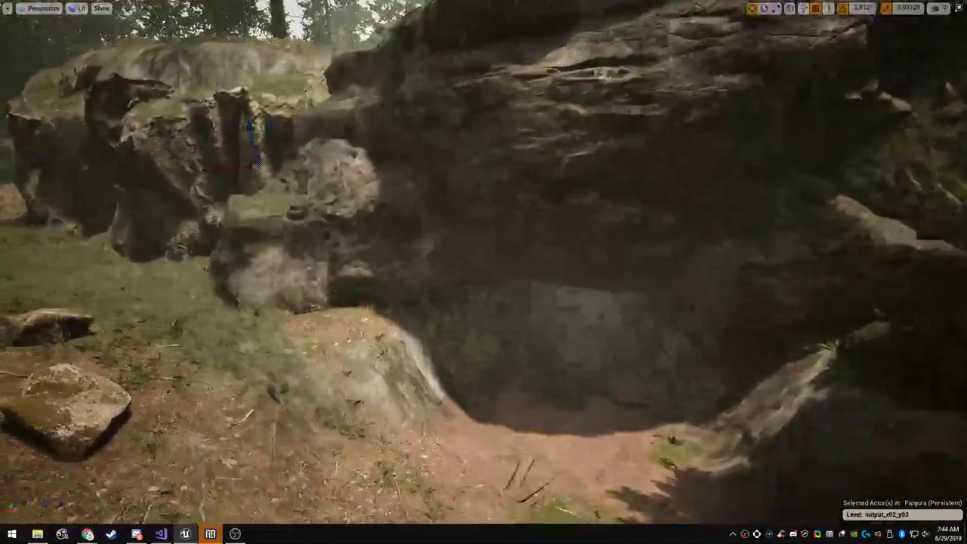
key(s)
scroll(484, 272, up, 1)
key(w)
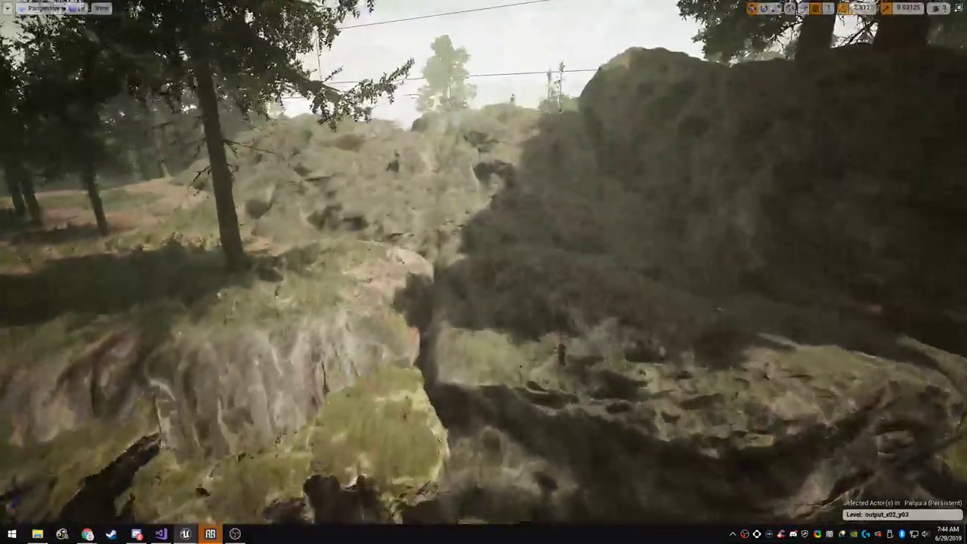
key(s)
key(s)
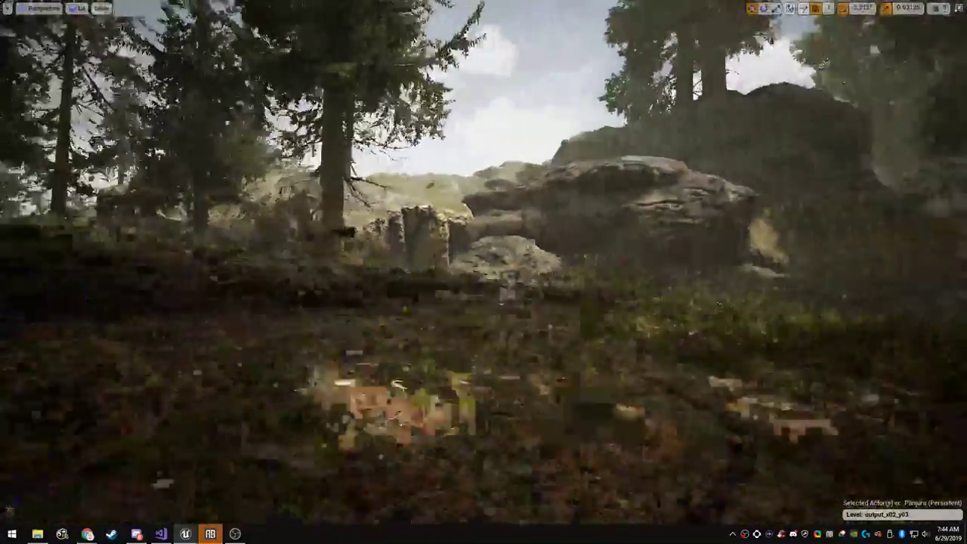
key(w)
key(w)
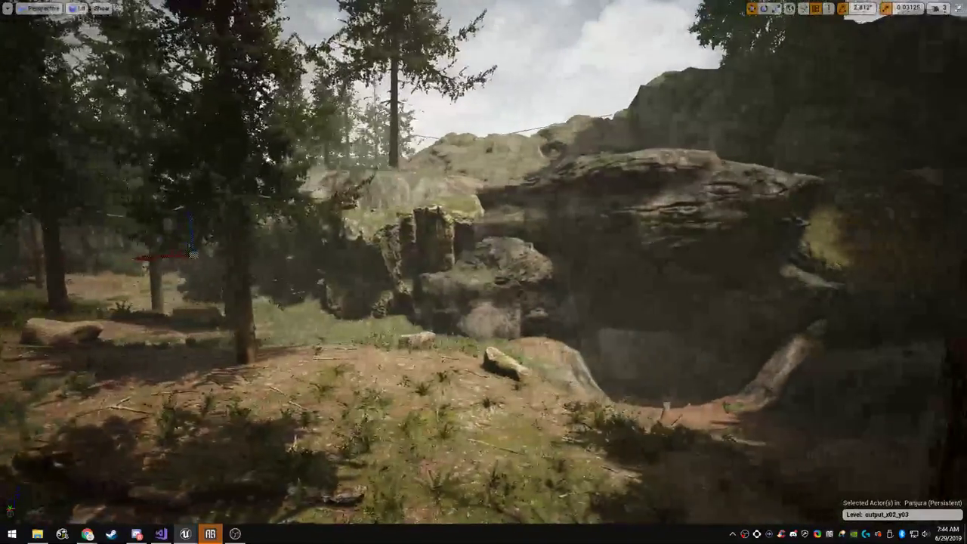
key(F11)
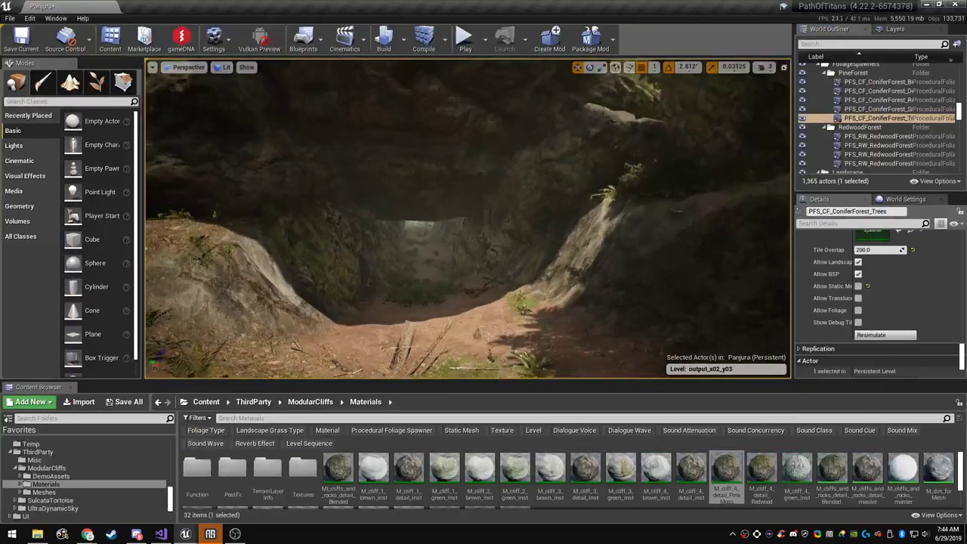
Enlarge the asset browser and open the Content/Blueprints/Characters/Dinosaurs folder
drag(393, 381, 393, 298)
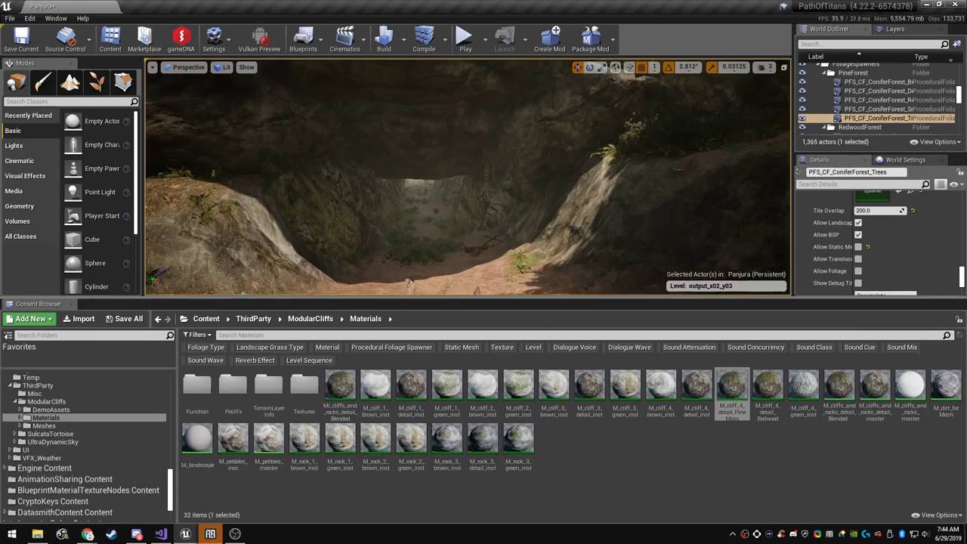
scroll(83, 442, up, 10)
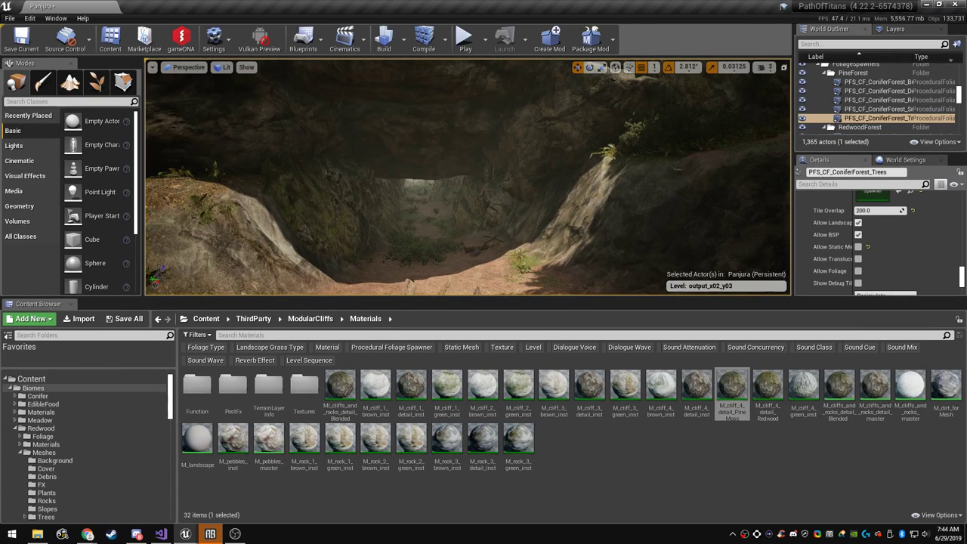
click(46, 380)
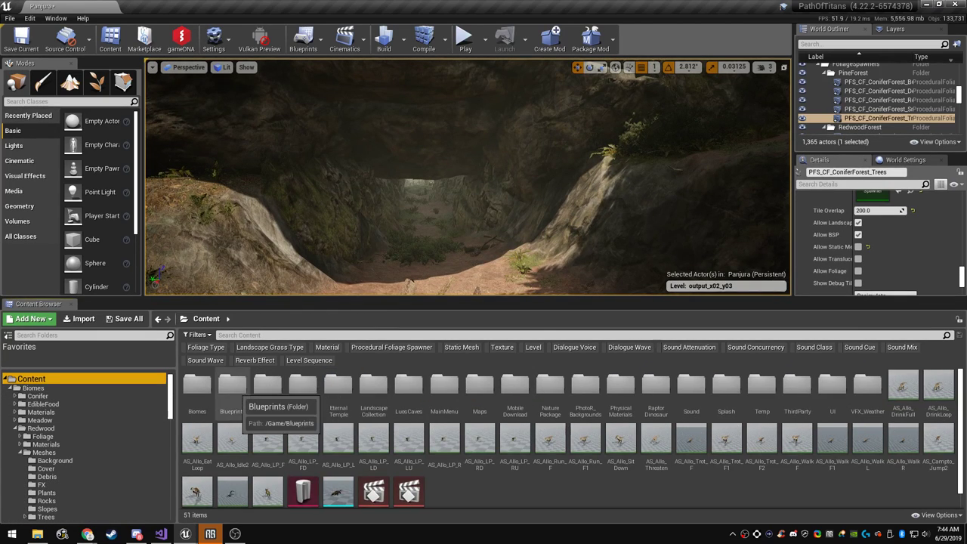
double_click(232, 387)
double_click(303, 387)
double_click(303, 387)
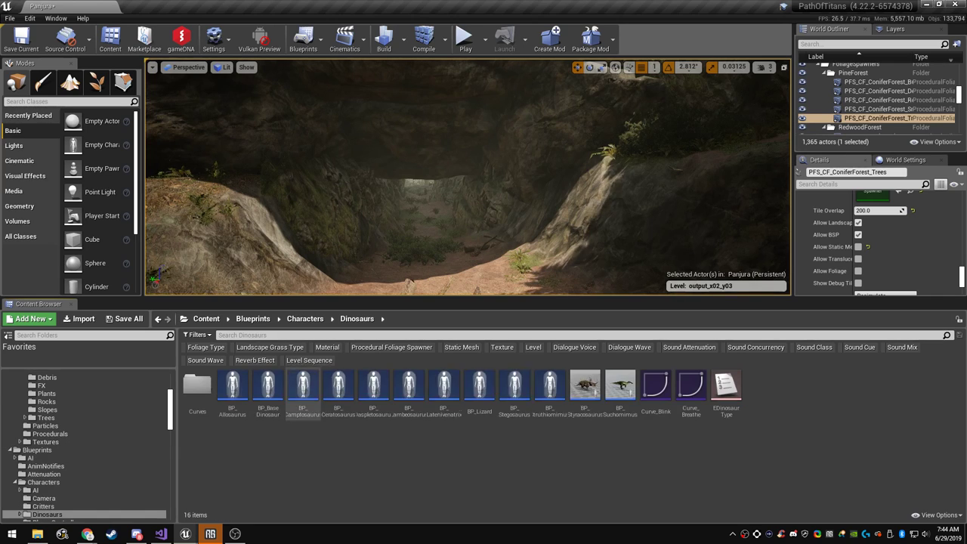
Place the BP_Latenivenatrix dinosaur blueprint on the ground in front of the cave entrance
key(s)
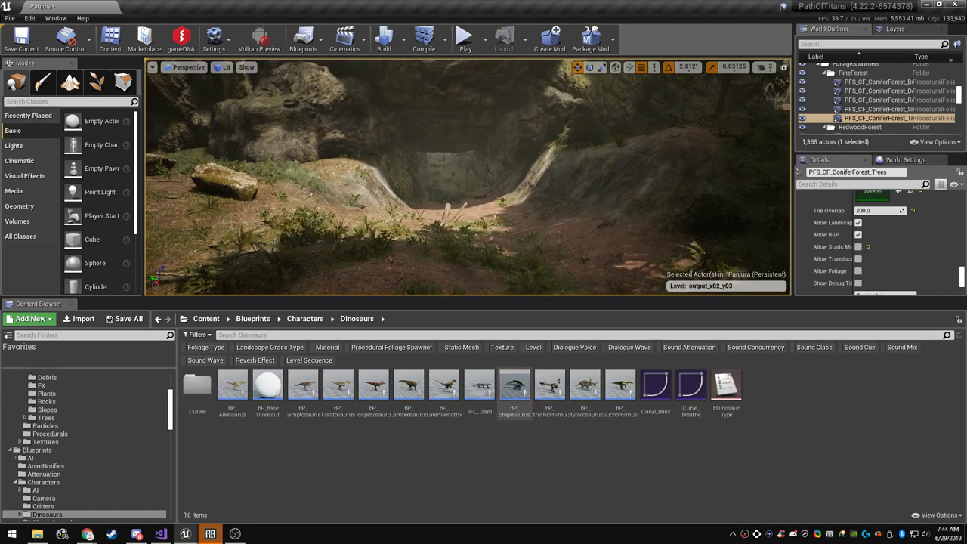
click(445, 387)
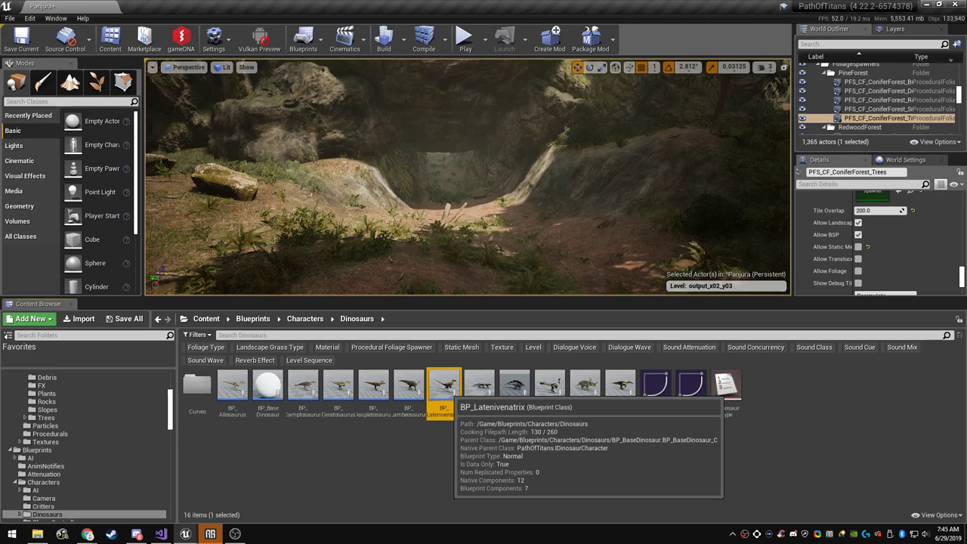
drag(446, 387, 485, 235)
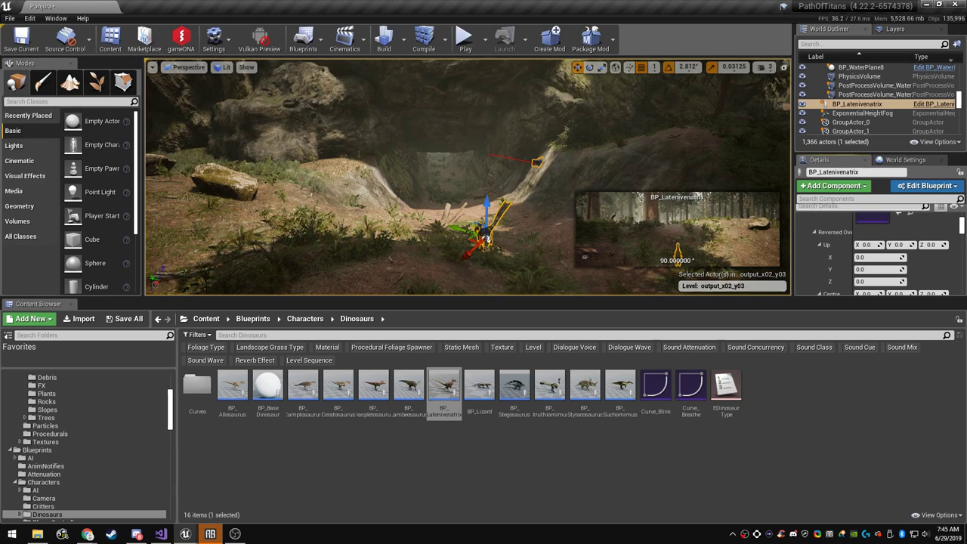
Filter the dinosaur's properties for "autop" and set Auto Possess Player to Player 0
text(autop)
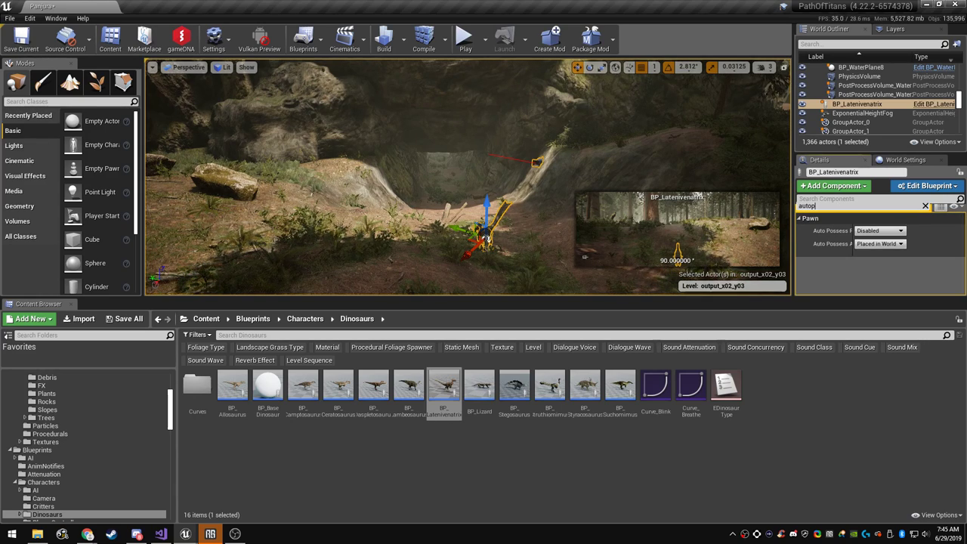
click(881, 231)
click(868, 247)
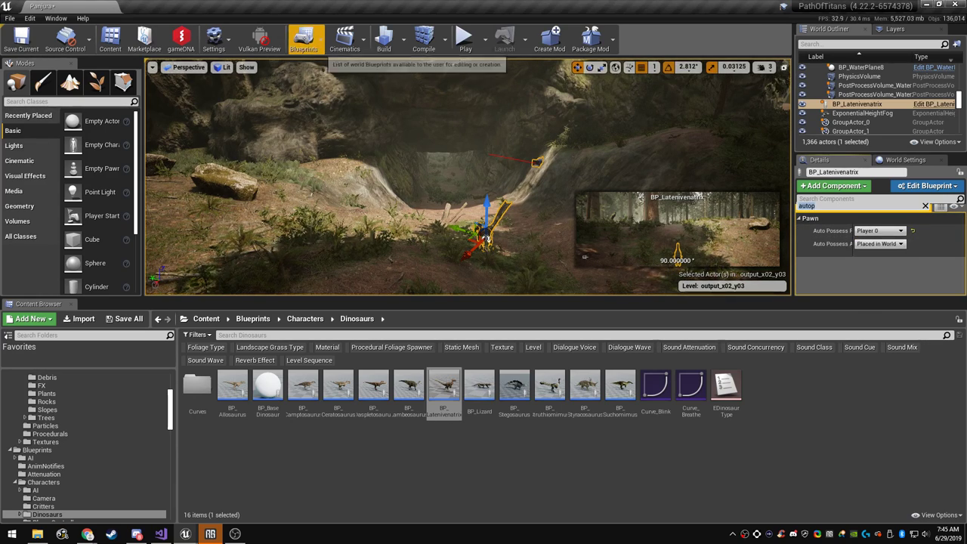
Set the project's GameModeBase class to None
click(303, 41)
mouse_move(356, 159)
mouse_move(486, 181)
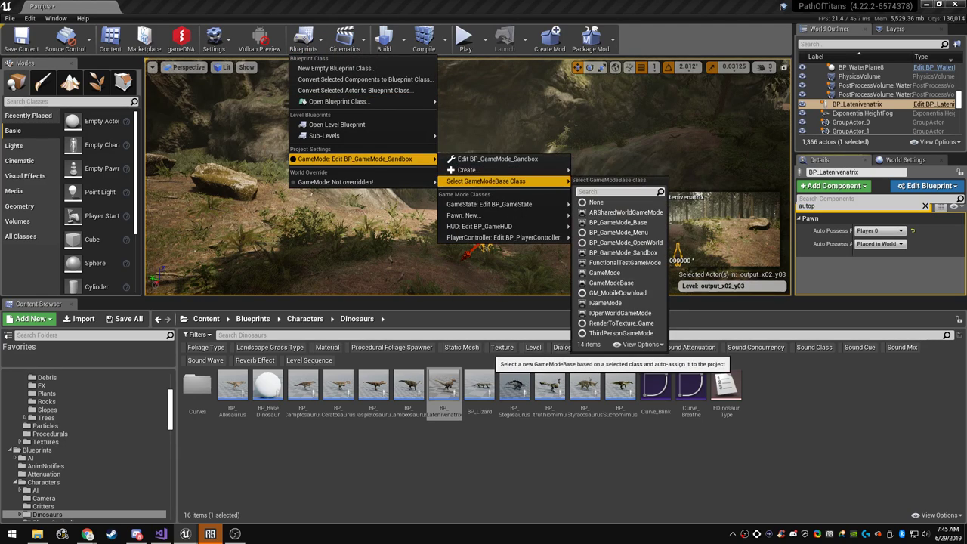
click(606, 202)
Start playing the level from the placed dinosaur's position and show the game in full screen
right_click(486, 238)
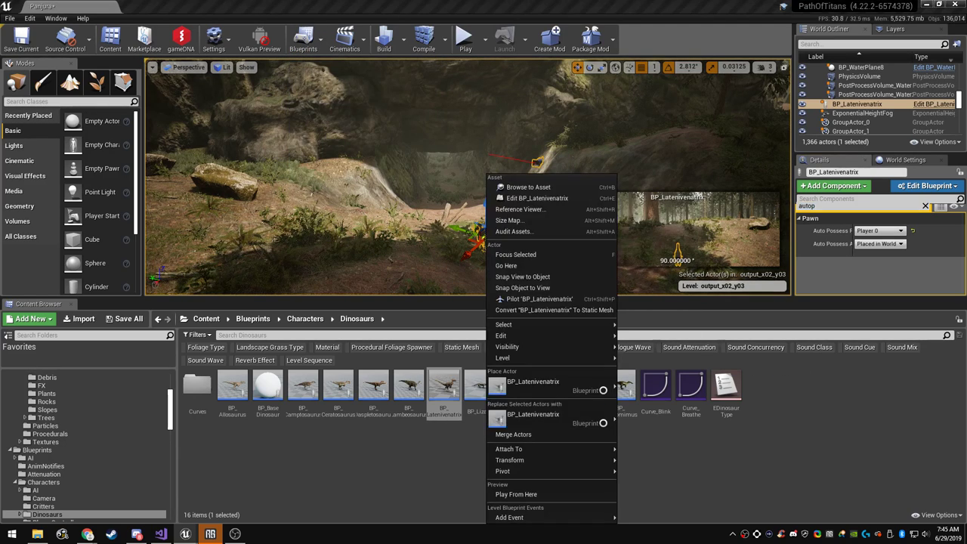
click(311, 192)
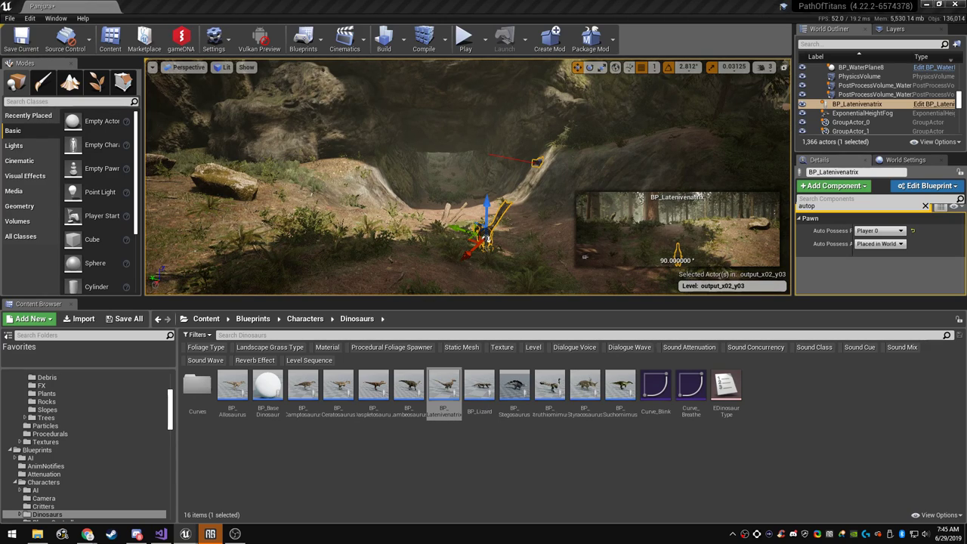
right_click(486, 236)
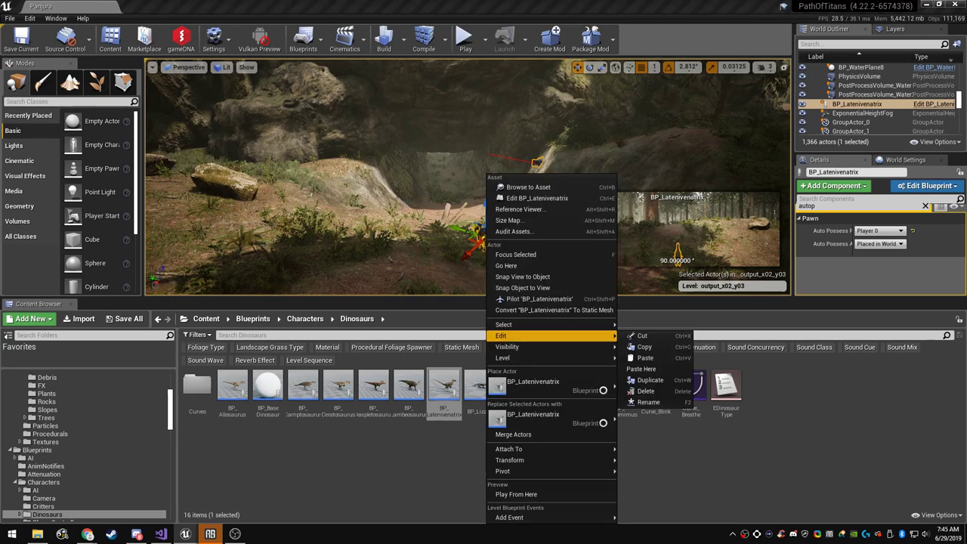
click(507, 495)
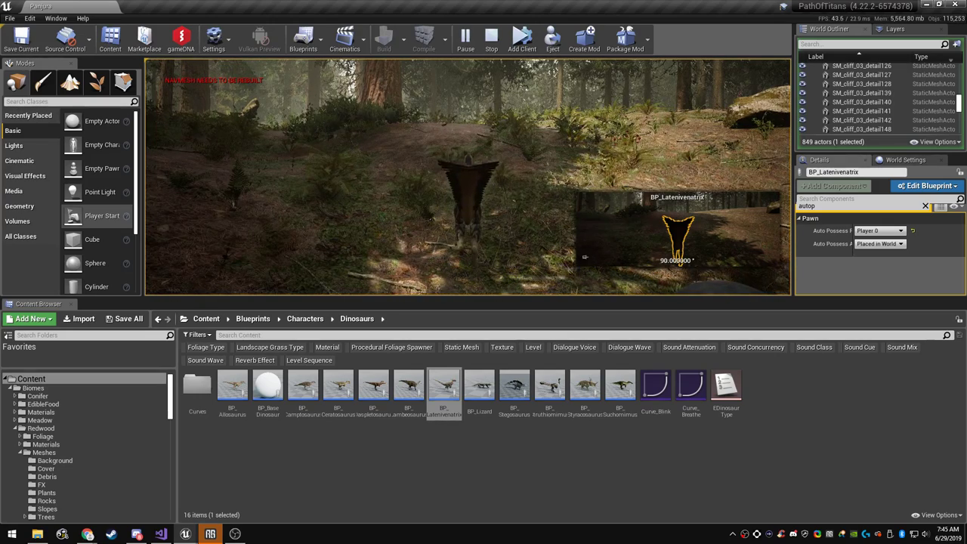
key(shift+F1)
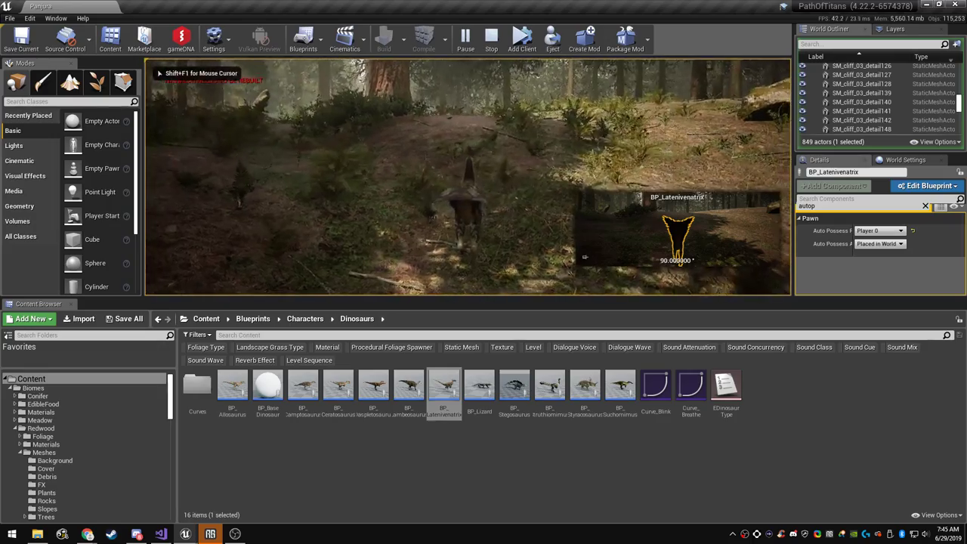
key(F11)
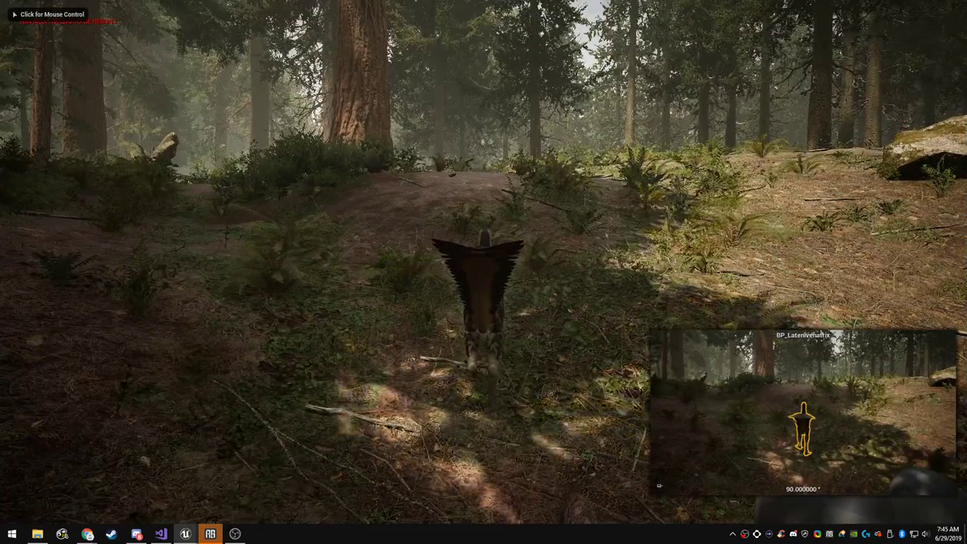
key(super)
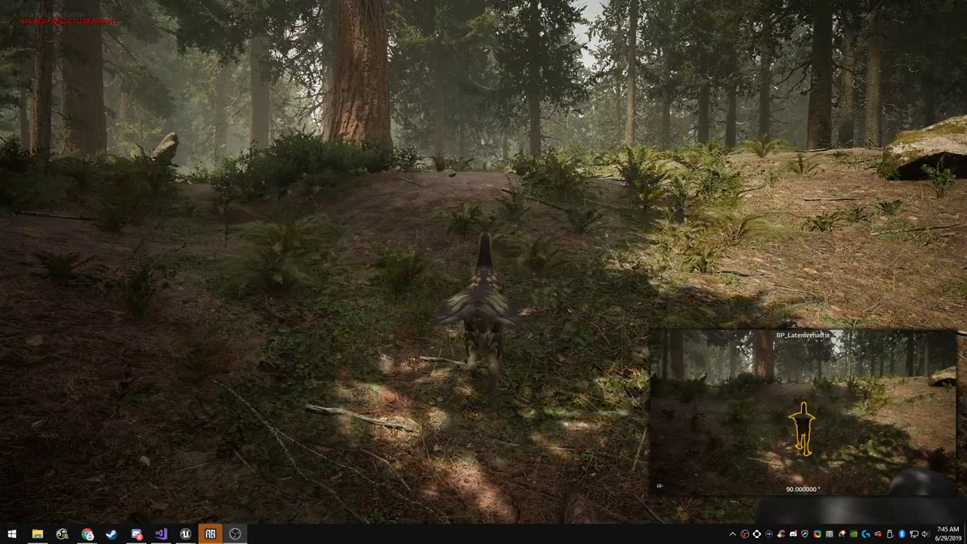
Run the dinosaur from the clearing into the cave and through the rock passage to test it
click(484, 272)
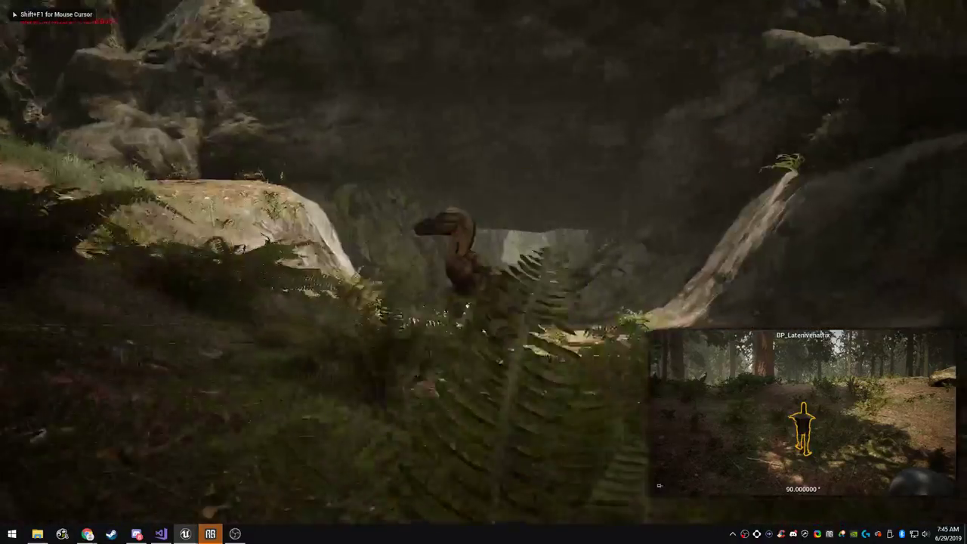
key(w)
key(w)
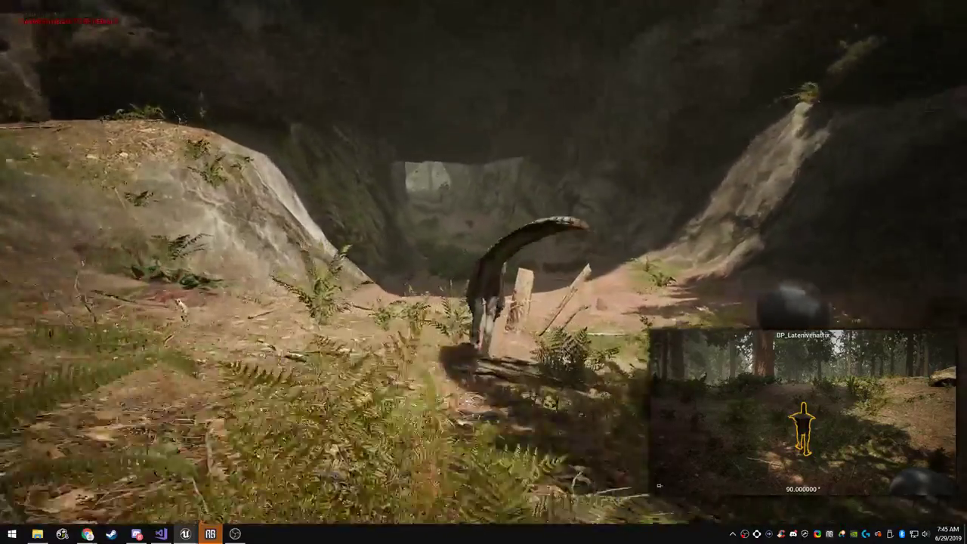
key(w)
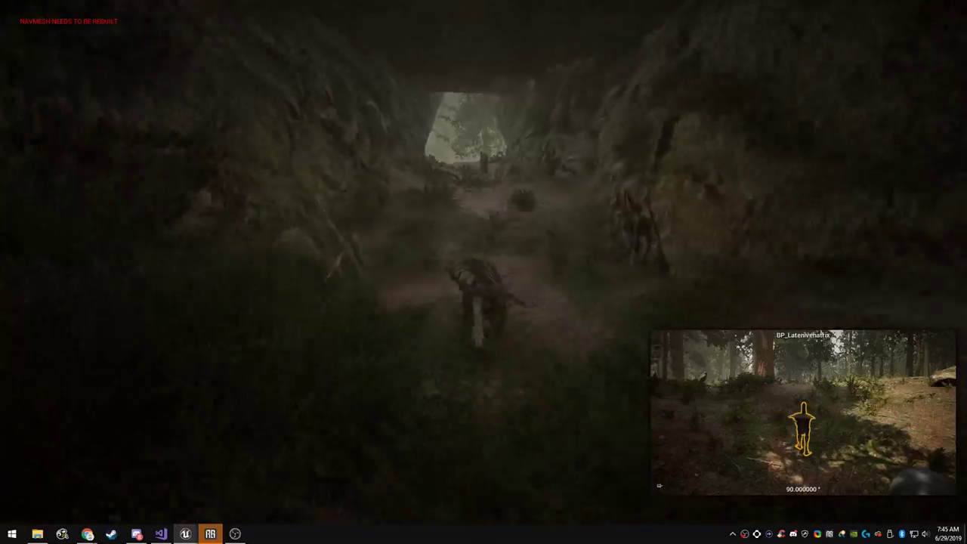
key(w)
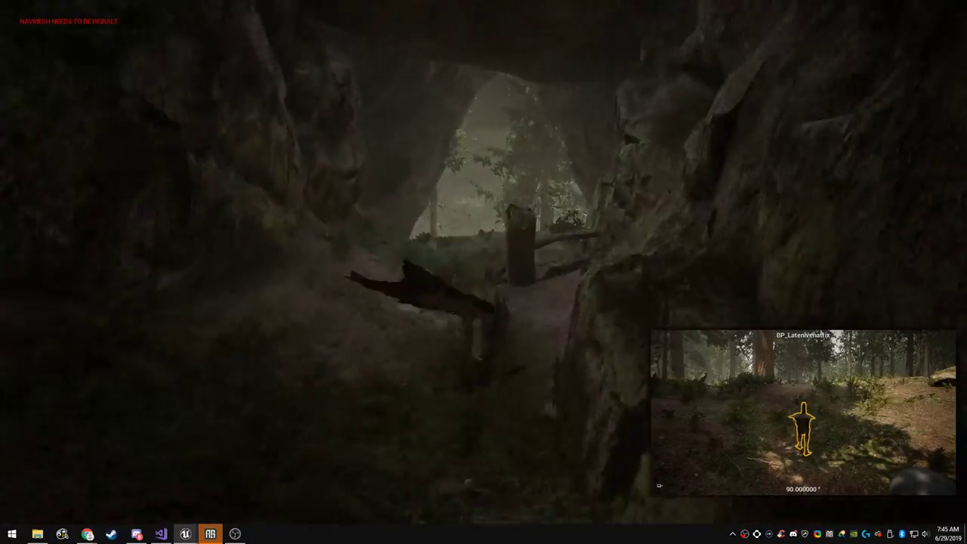
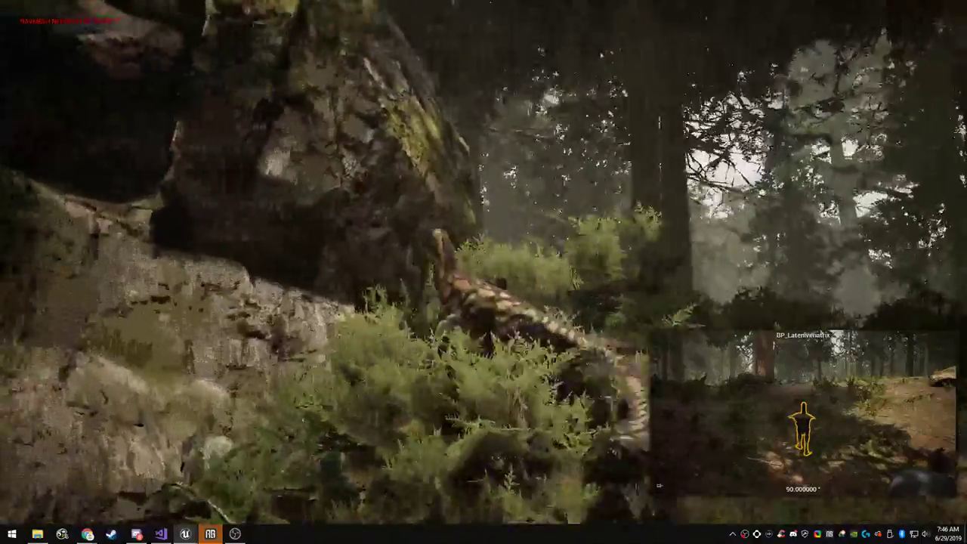
Run the dinosaur across the shaded clearing and out through the gap between the cliffs to test the rock passage
key(w)
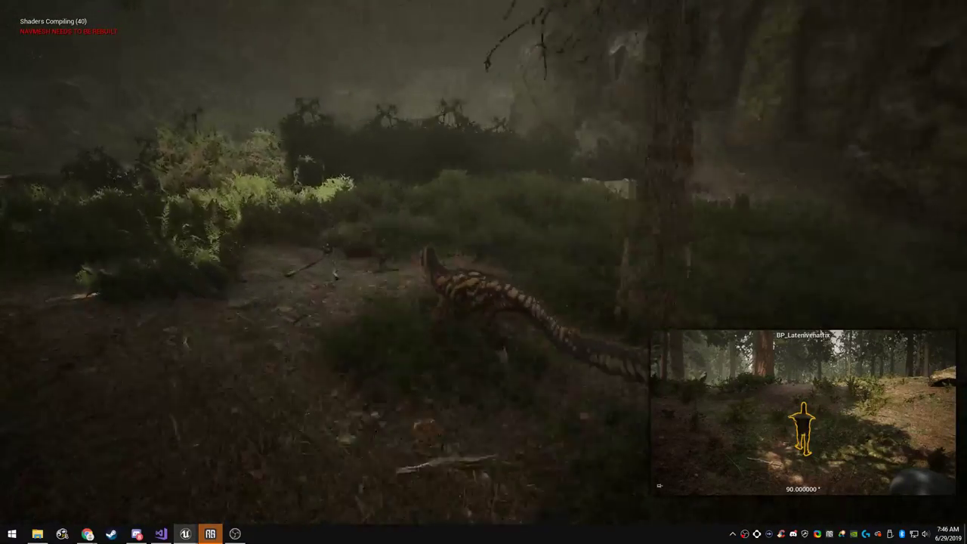
key(w)
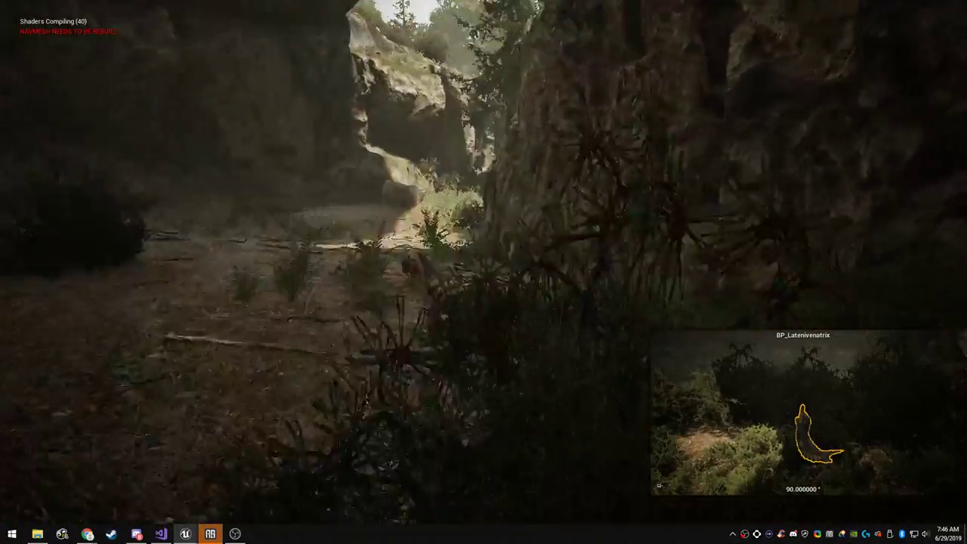
key(w)
key(w)
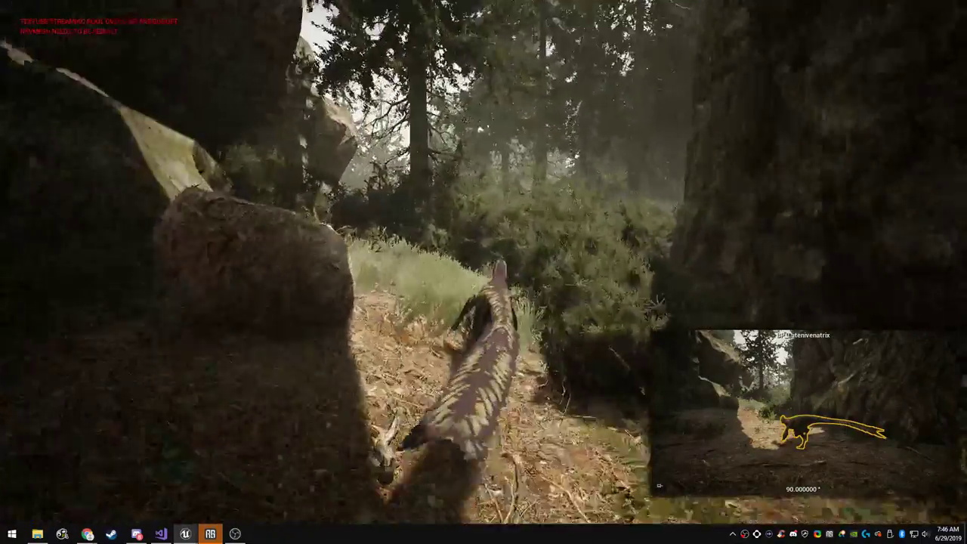
key(w)
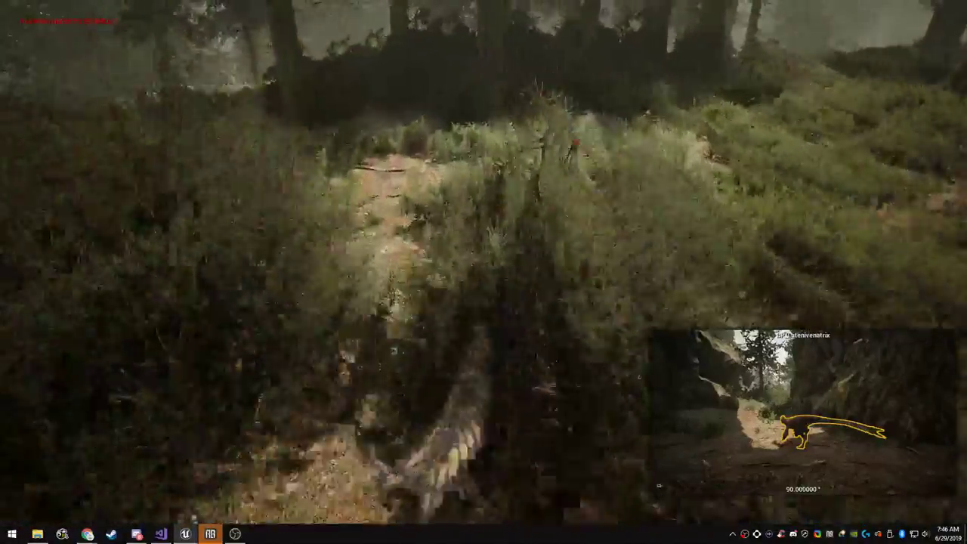
Run the dinosaur through the grass along the cliff and up the bushy hillside, and end the full-screen play session
key(w)
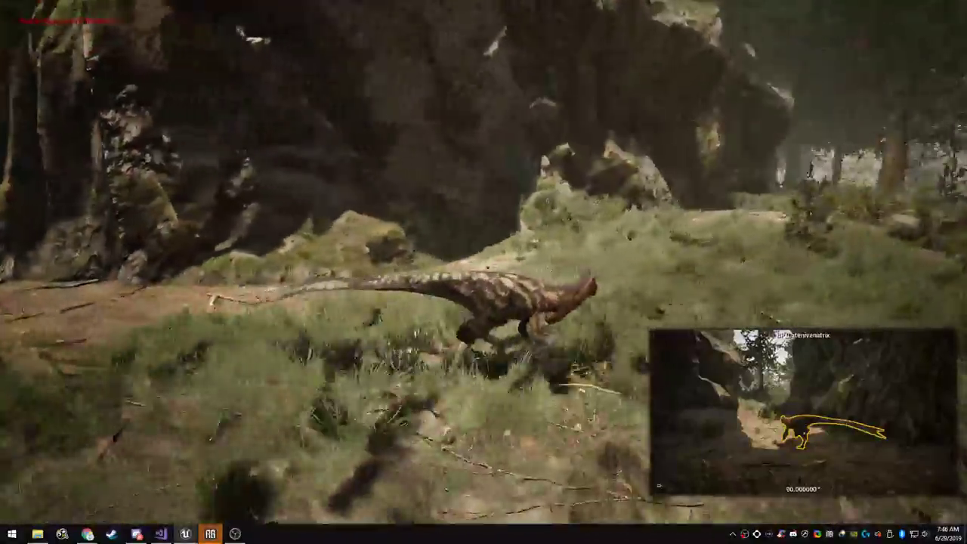
key(w)
key(w)
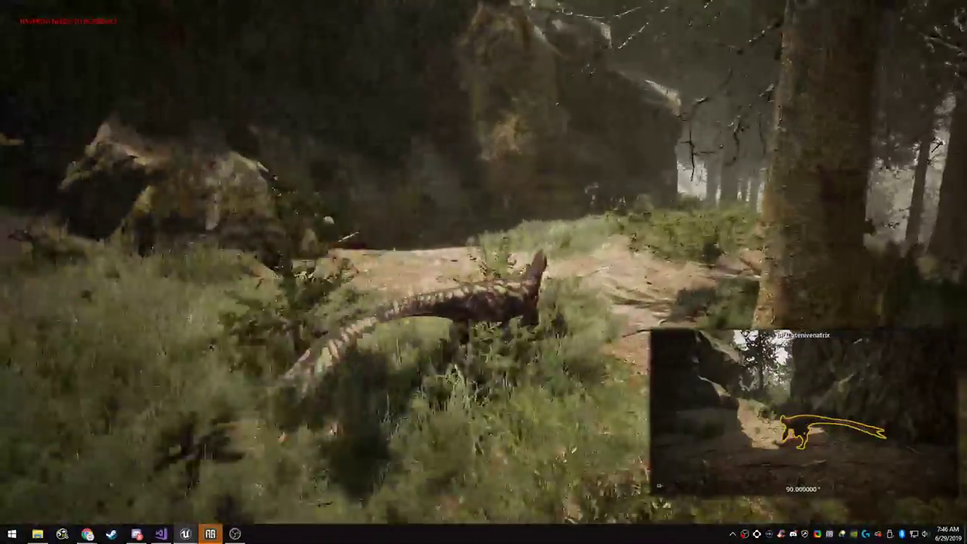
key(d)
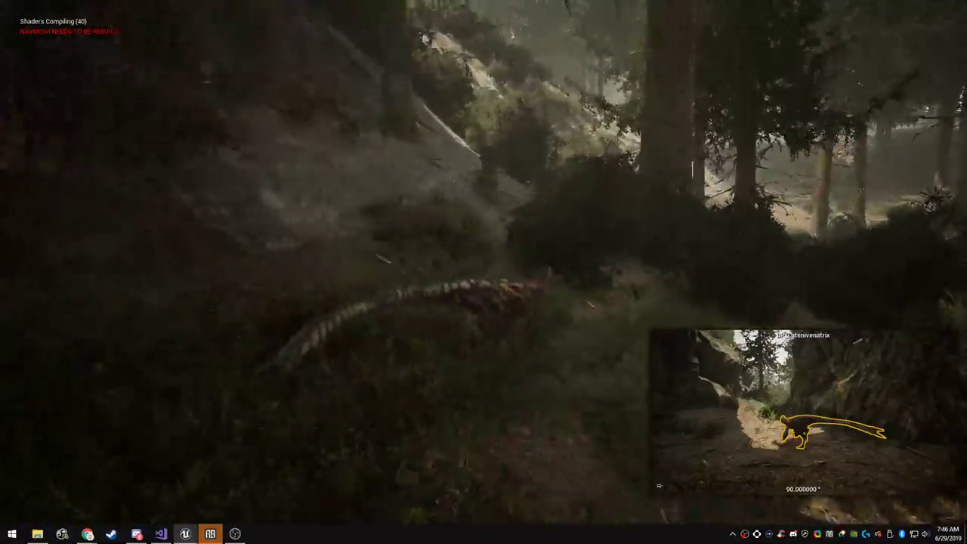
key(w)
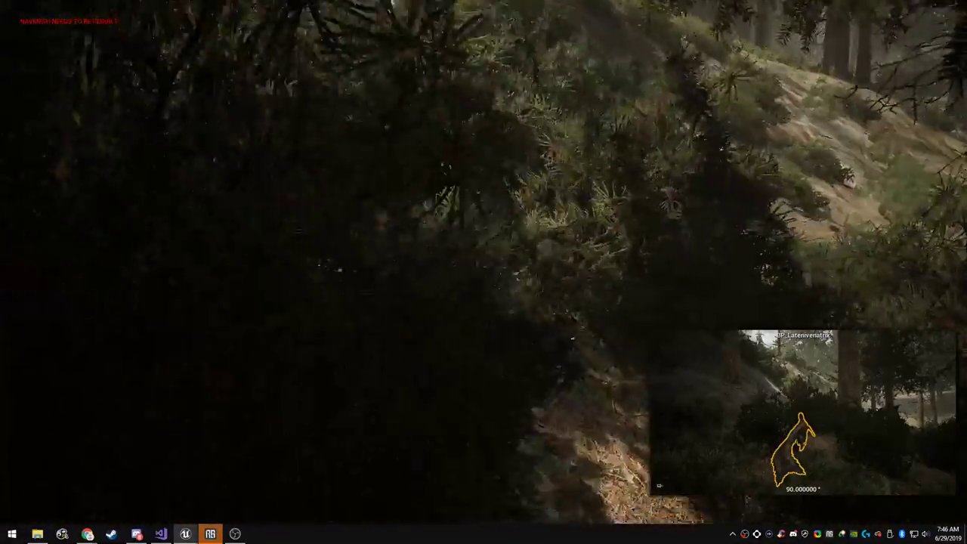
key(w)
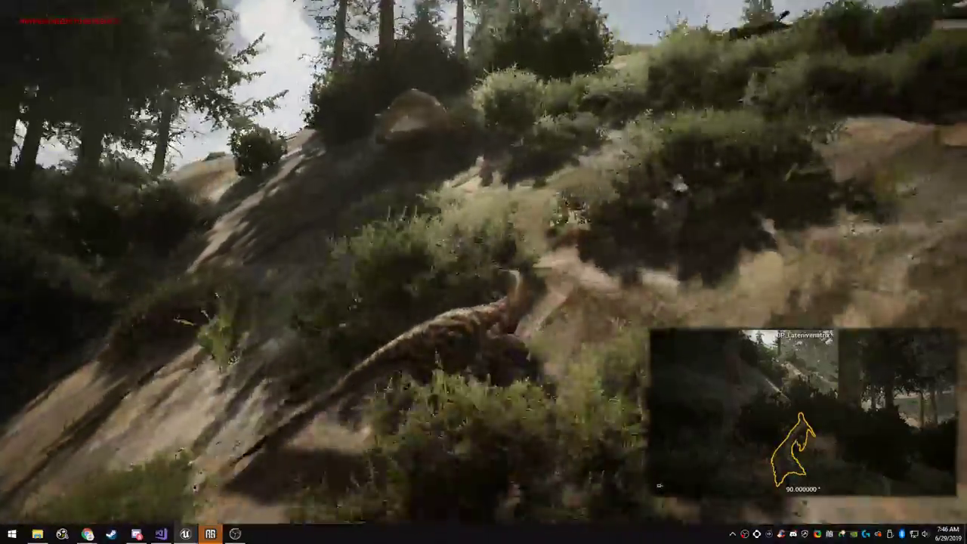
key(w)
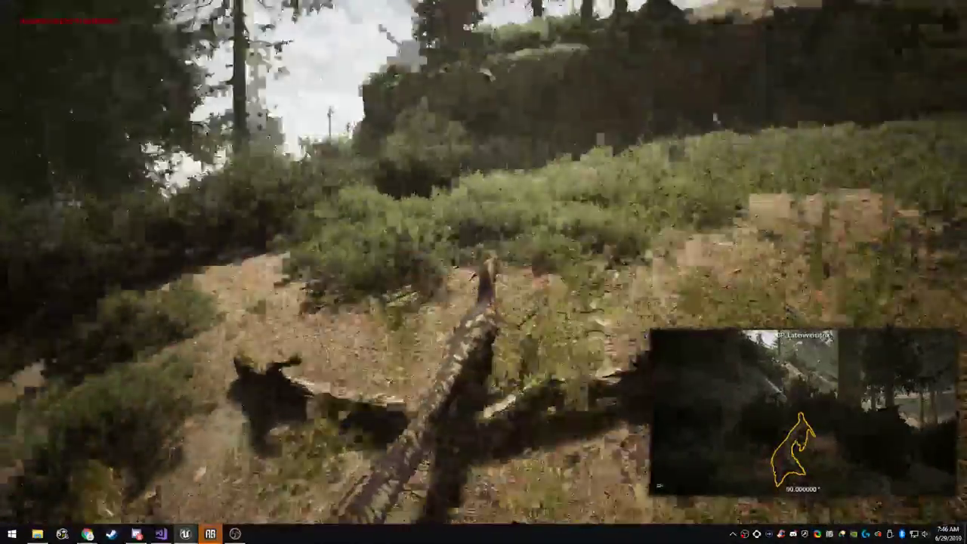
key(F11)
key(Escape)
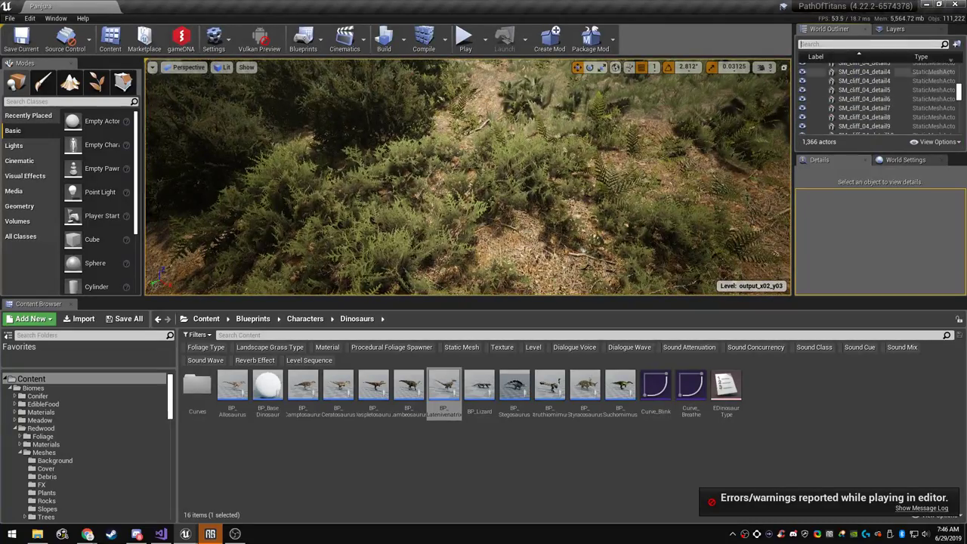
Filter the level's actors for "proced" and select the PFS_CF_ConiferForest_Bushes foliage volume in the PineForest folder
drag(848, 153, 851, 196)
text(p)
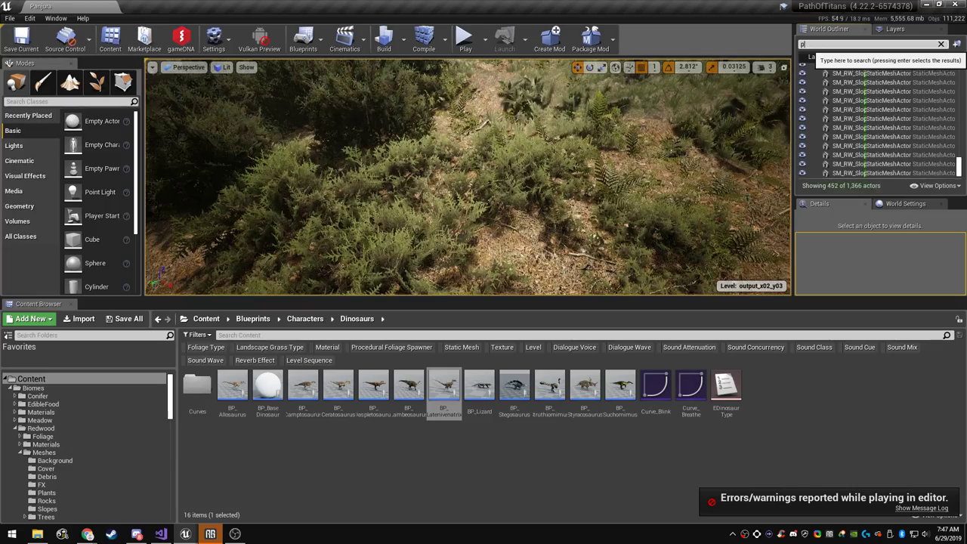
text(roced)
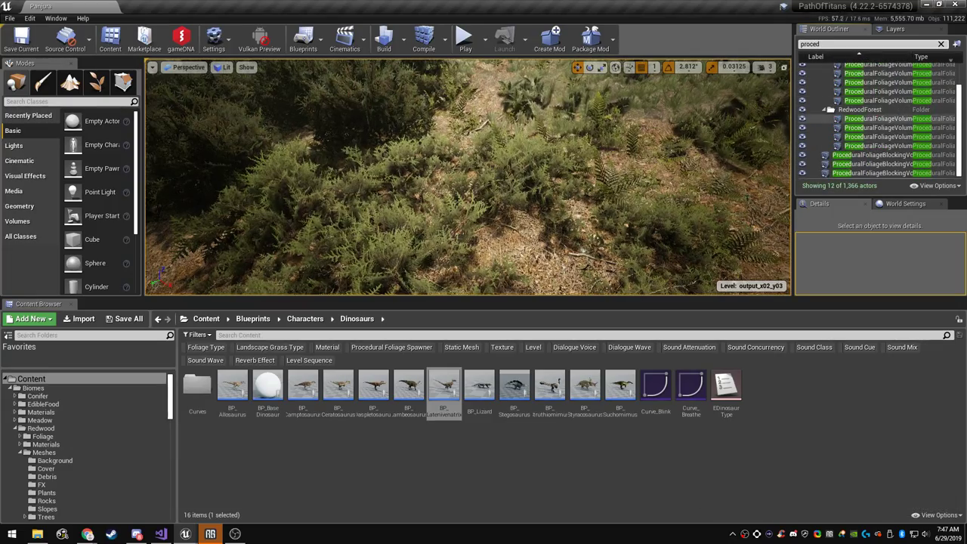
scroll(880, 119, up, 2)
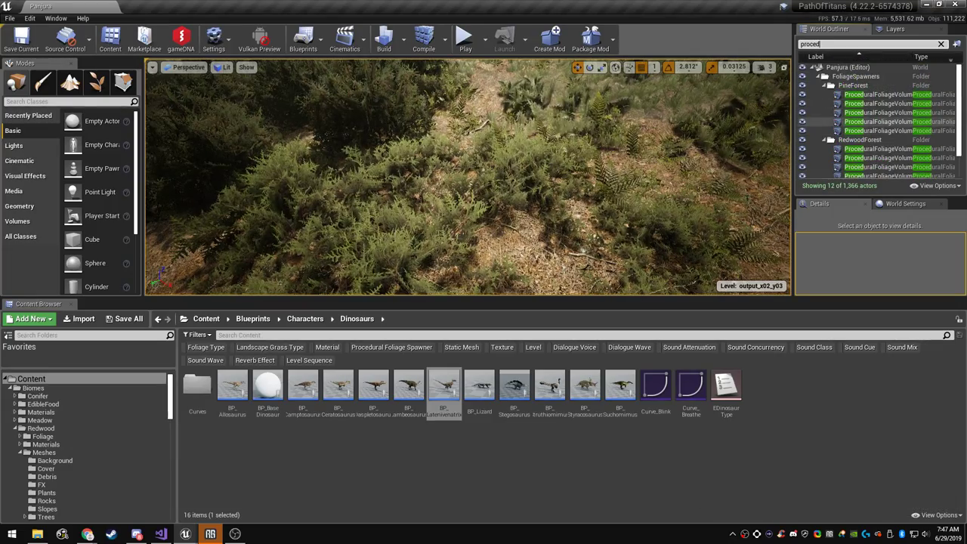
click(881, 95)
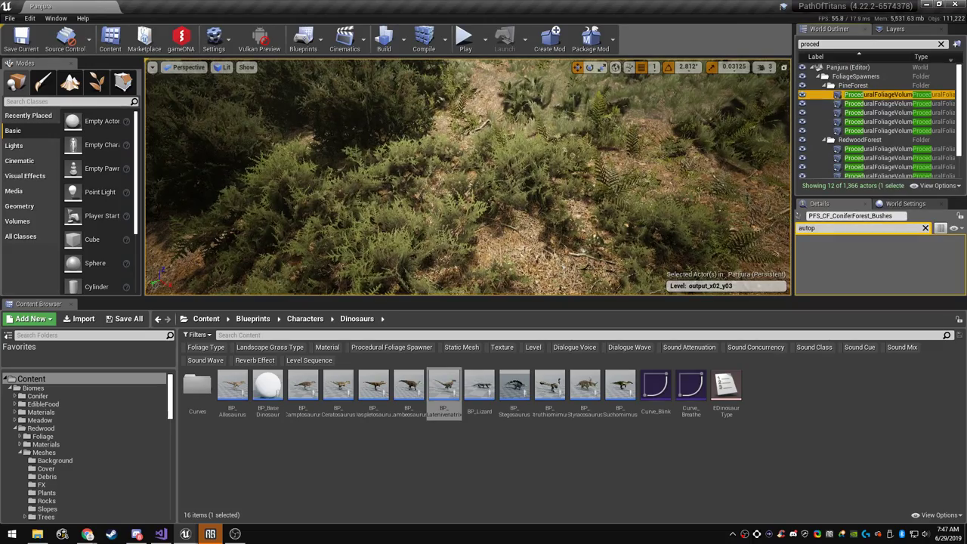
Clear the property filter and resimulate the PFS_CF_ConiferForest_Bushes procedural foliage volume
click(926, 228)
scroll(881, 265, down, 8)
scroll(880, 265, down, 15)
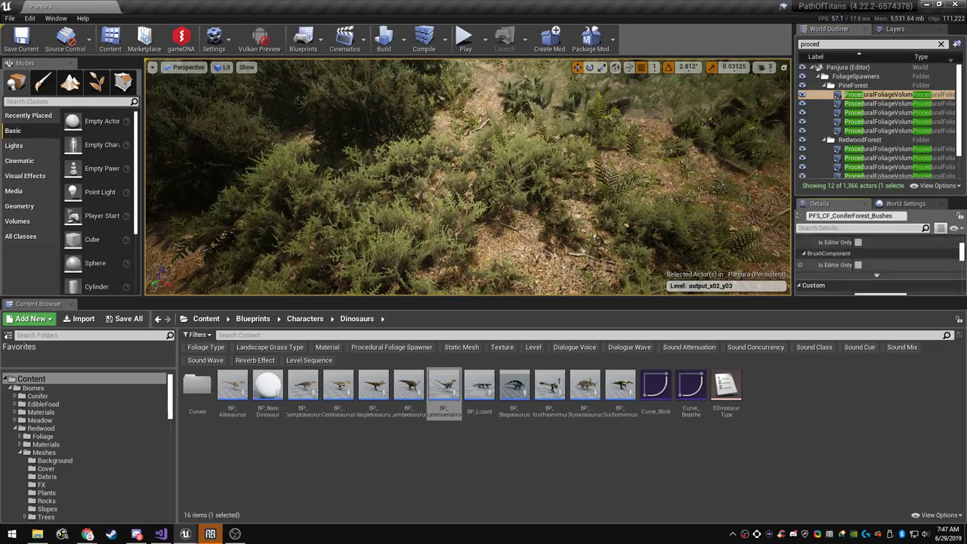
scroll(877, 261, down, 10)
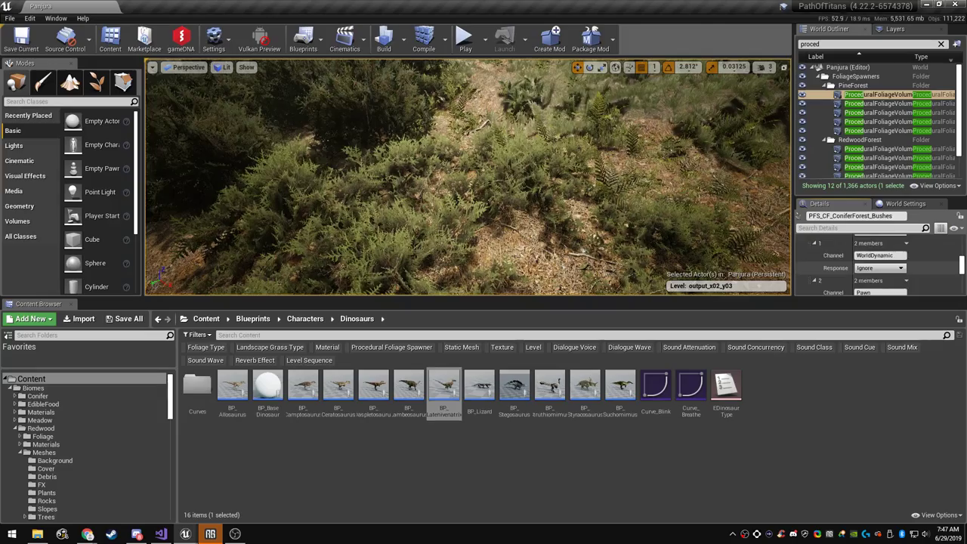
scroll(877, 261, down, 3)
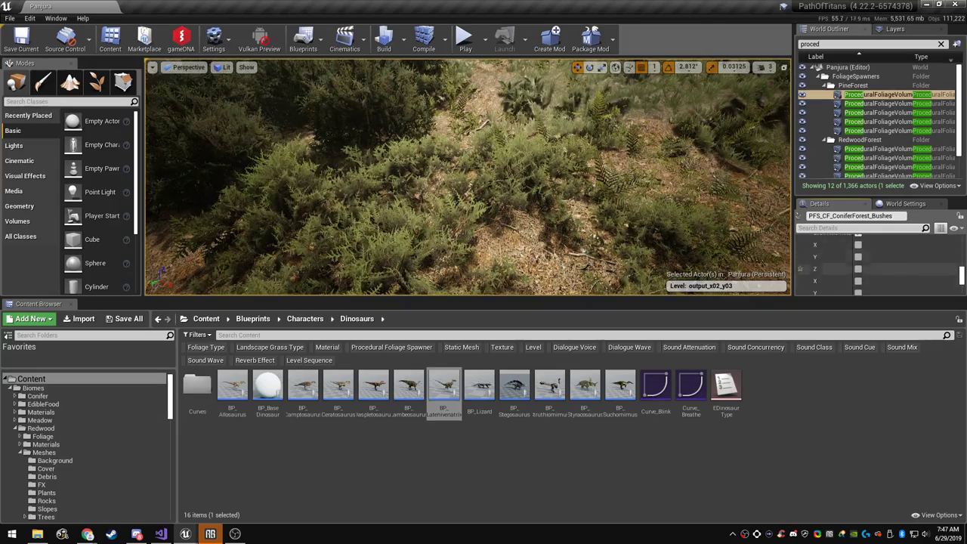
drag(846, 298, 847, 391)
scroll(876, 340, down, 10)
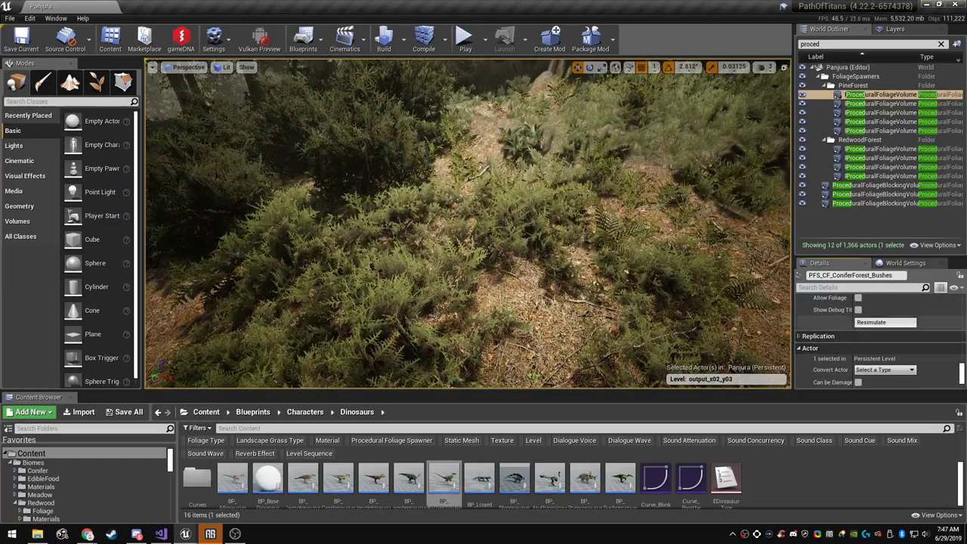
right_drag(575, 287, 529, 306)
click(885, 322)
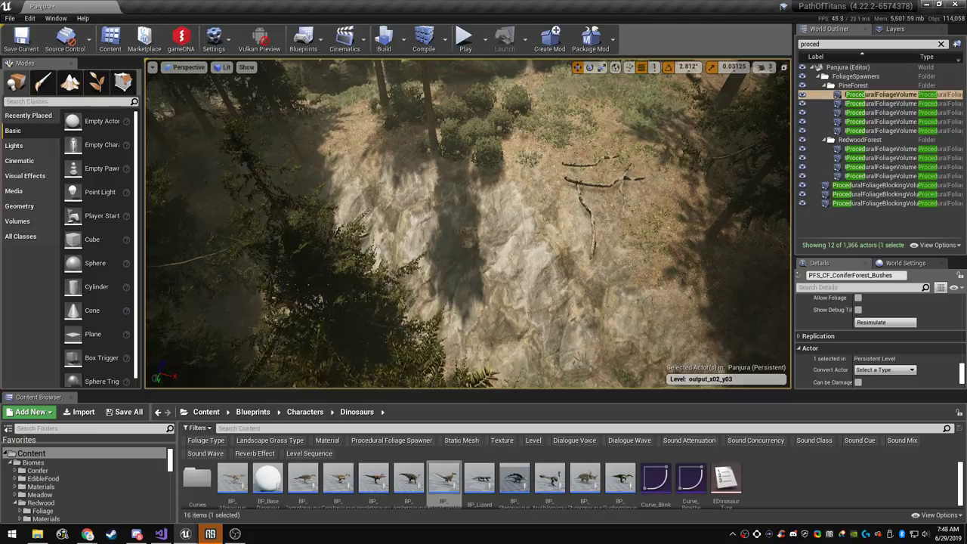
Fly through the forest and into the rock clearing in a full-screen viewport to inspect the resimulated foliage
right_drag(468, 227, 362, 121)
key(F11)
key(w)
mouse_move(483, 272)
right_down()
mouse_move(551, 325)
mouse_move(560, 362)
mouse_move(586, 359)
mouse_move(510, 274)
mouse_move(529, 276)
mouse_move(495, 268)
mouse_move(473, 283)
mouse_move(386, 280)
mouse_move(552, 276)
mouse_move(438, 272)
right_up()
key(w)
key(w)
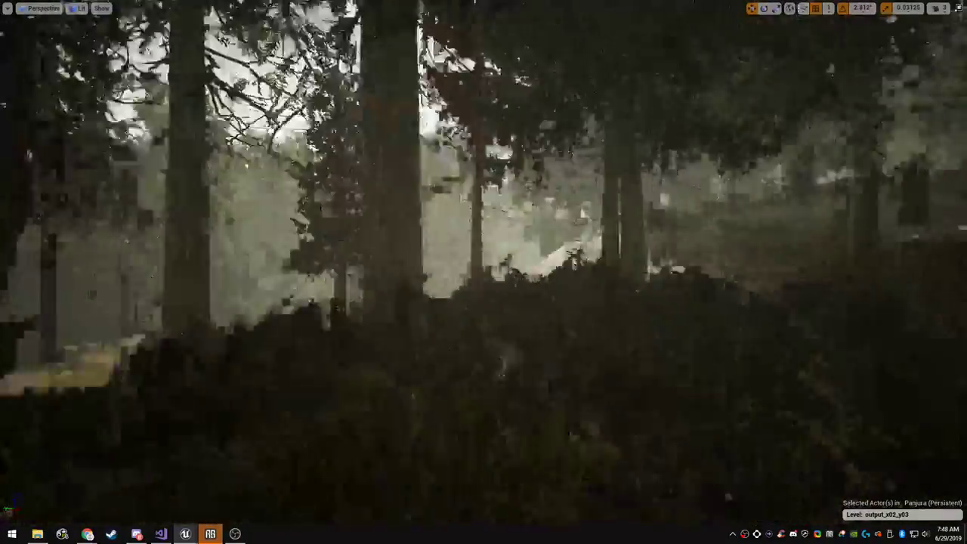
key(w)
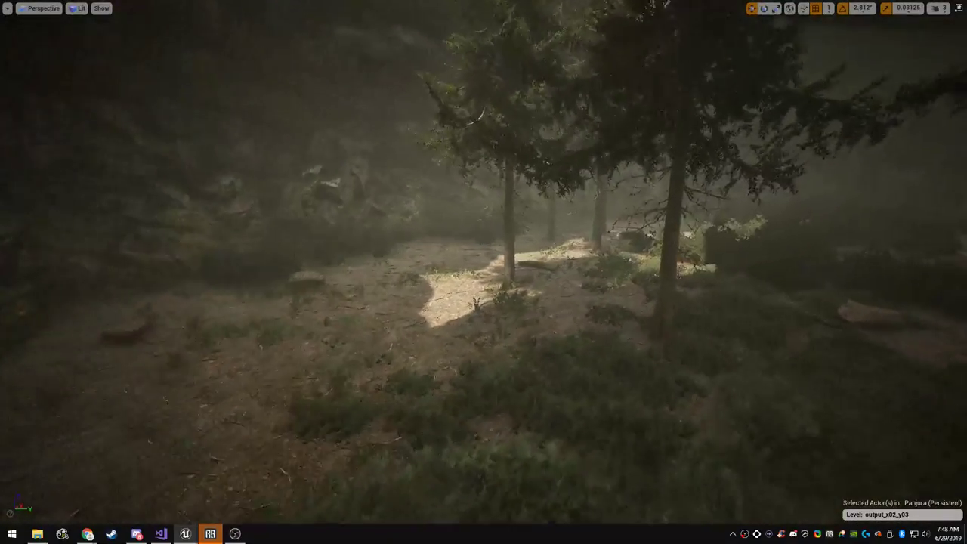
key(F11)
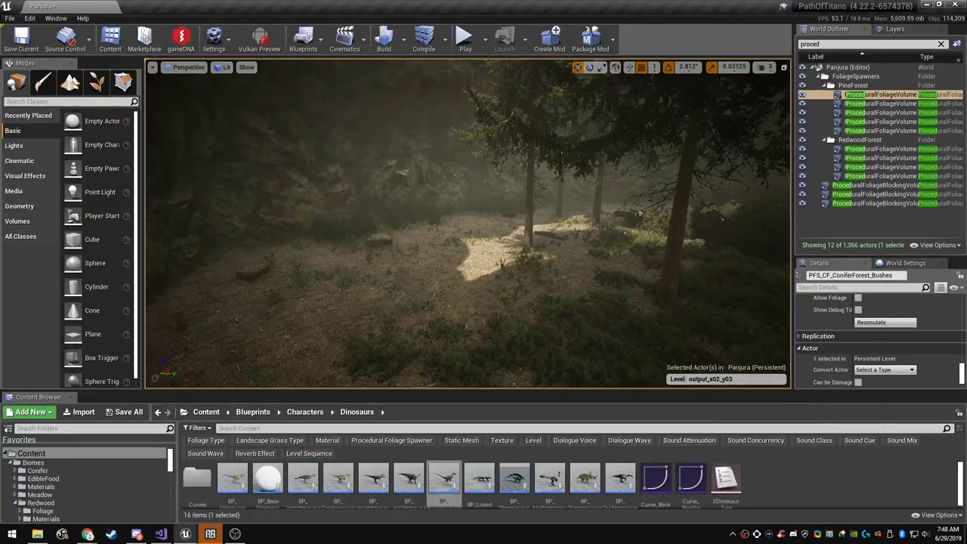
Locate the cliff's mesh among the ModularCliffs assets, place an SM_rock_01_detail rock on the clearing floor, rotate it -90 degrees and scale it
click(405, 173)
scroll(881, 349, up, 20)
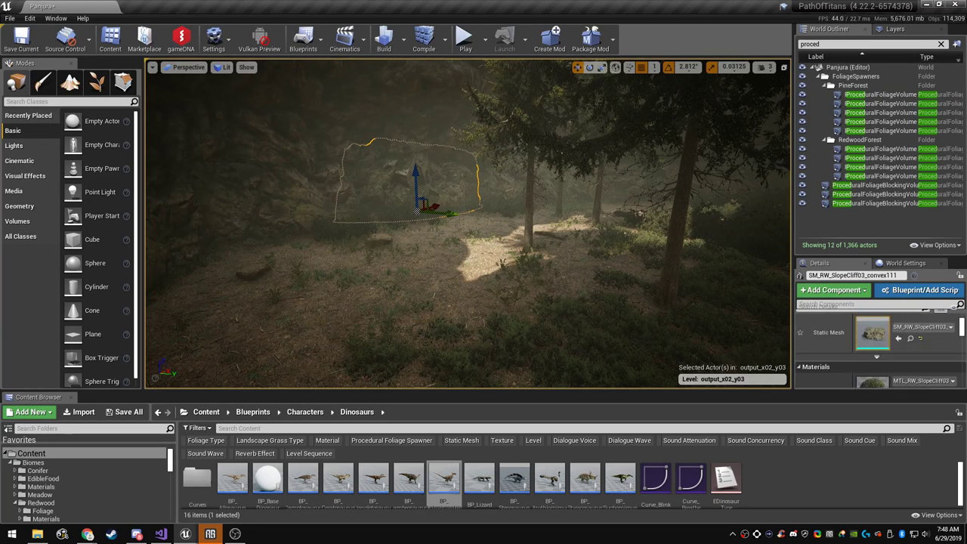
click(393, 121)
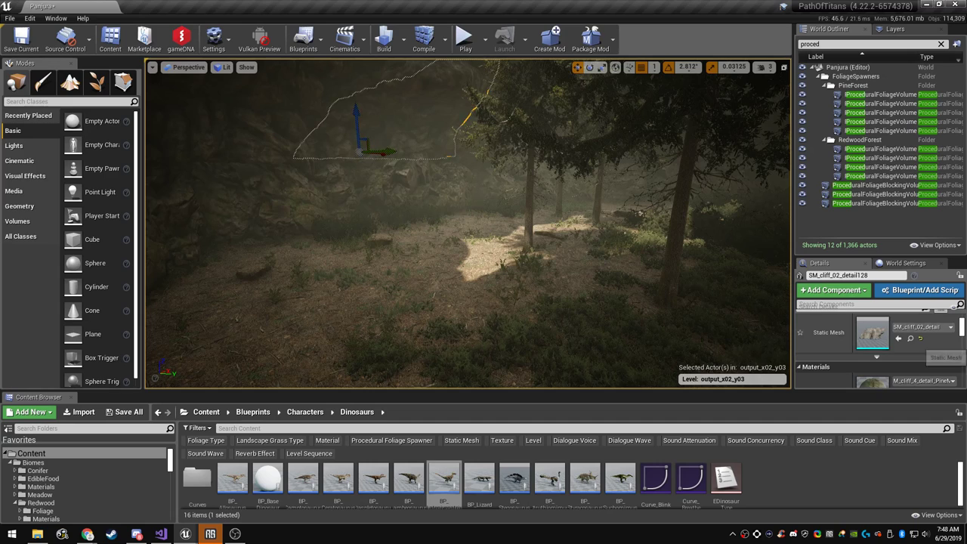
click(911, 339)
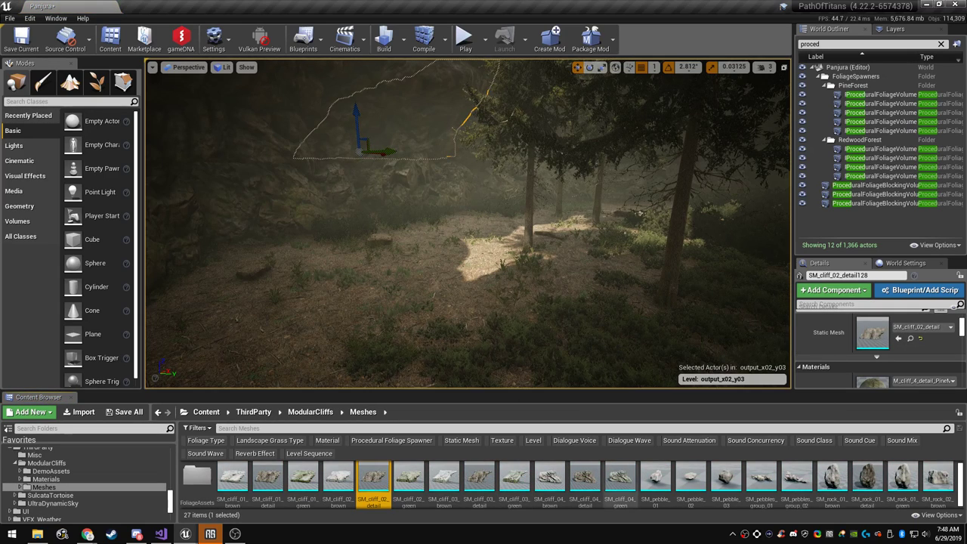
drag(867, 482, 384, 293)
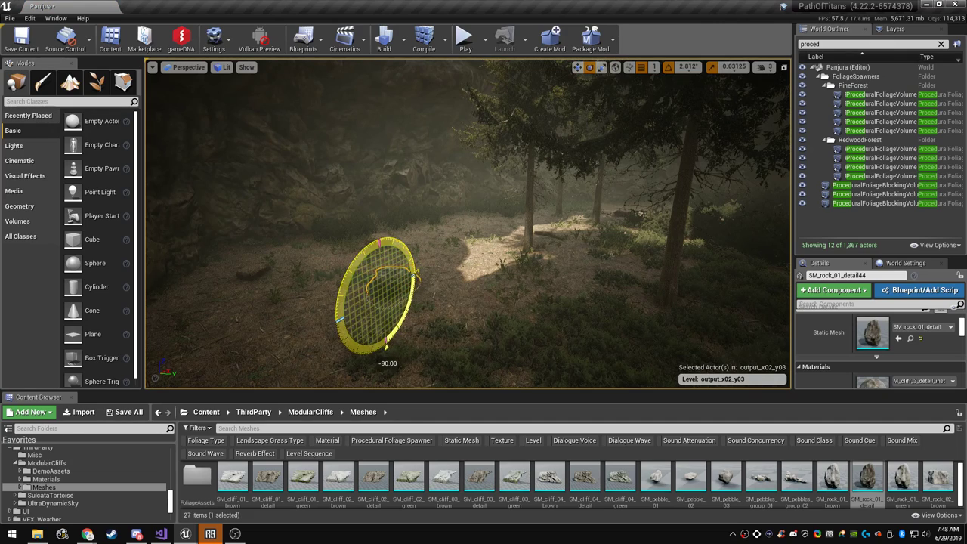
right_drag(387, 346, 319, 349)
key(r)
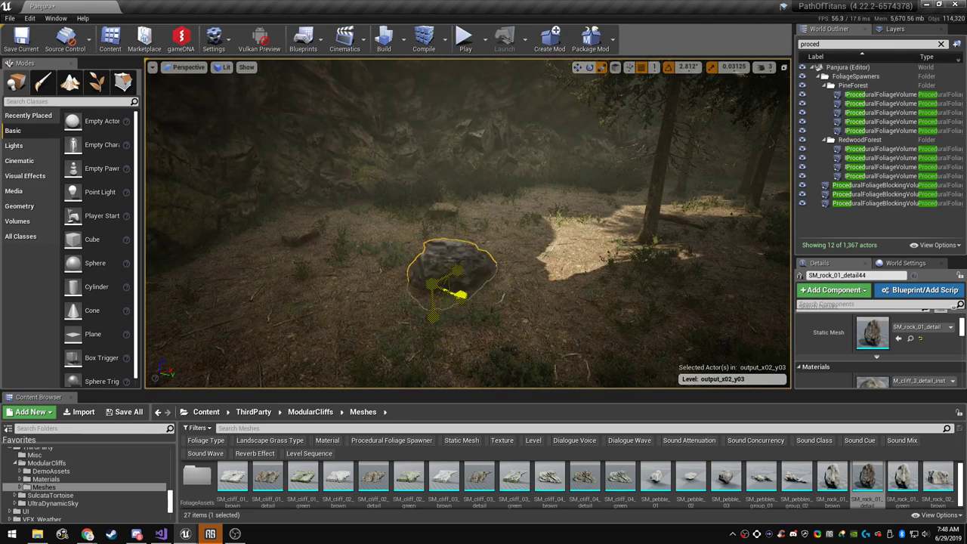
key(Escape)
Copy the group of three mossy SM_cliff_02_detail pieces from the forest and lower the copy onto the clearing floor beside the new rock
right_drag(457, 295, 628, 328)
click(461, 291)
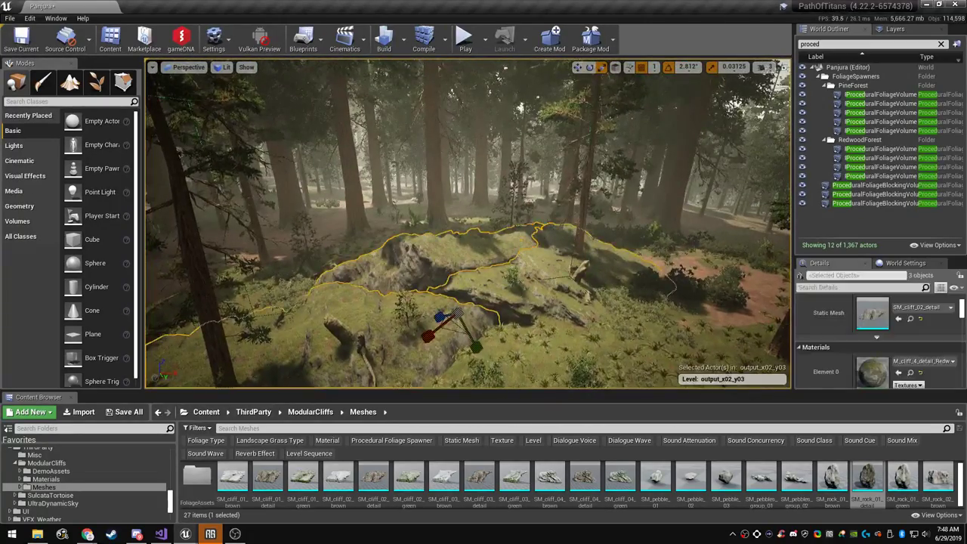
right_drag(461, 291, 529, 363)
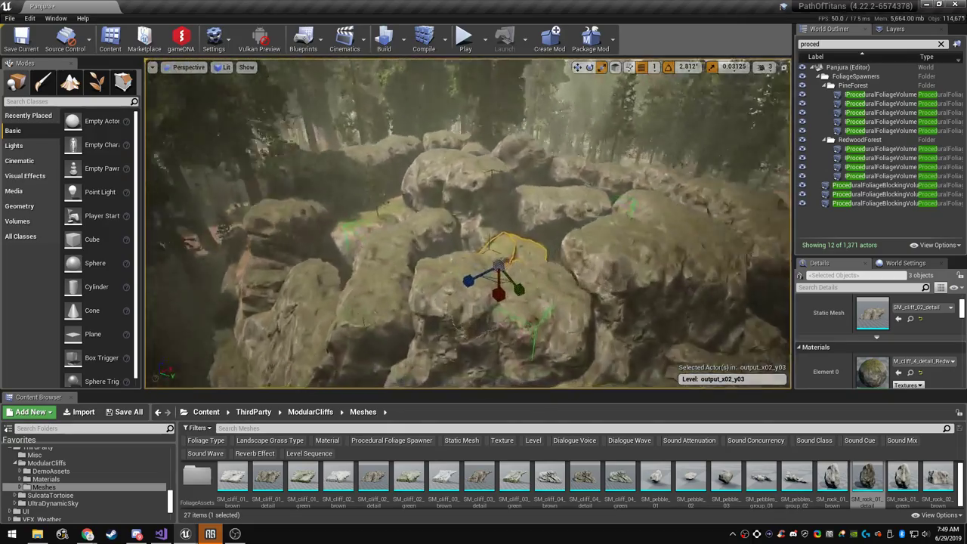
right_drag(478, 318, 495, 337)
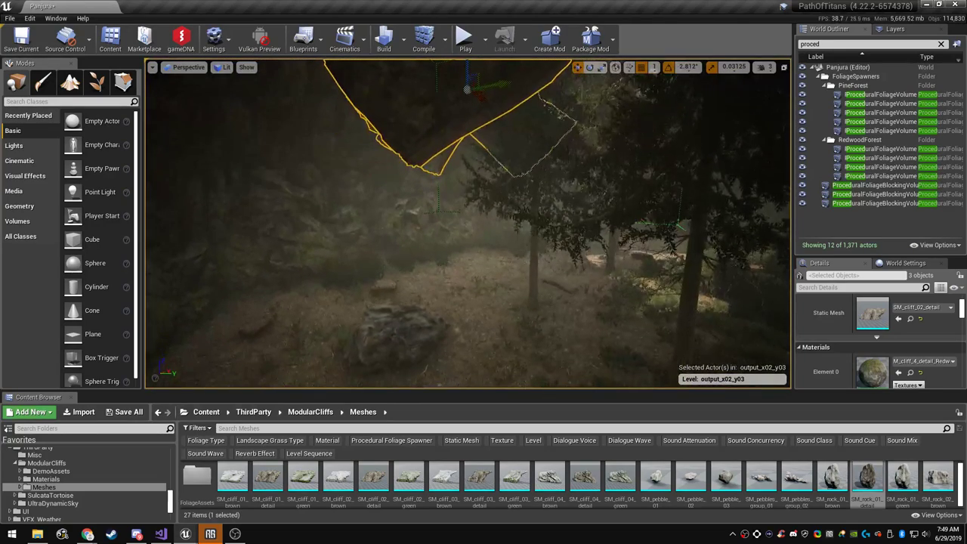
drag(468, 72, 477, 290)
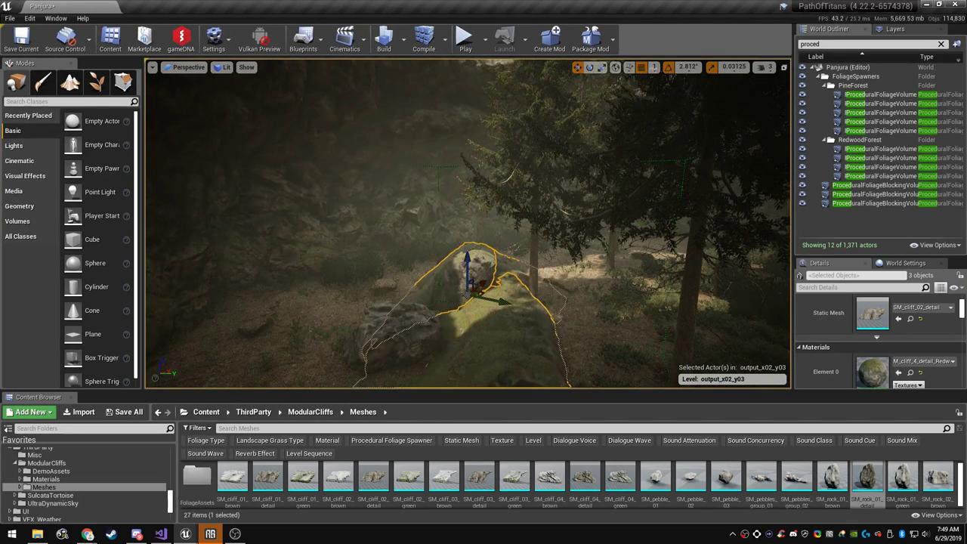
Scale the copied mossy cliff group and move it over the rock in the clearing
right_drag(477, 290, 484, 313)
key(r)
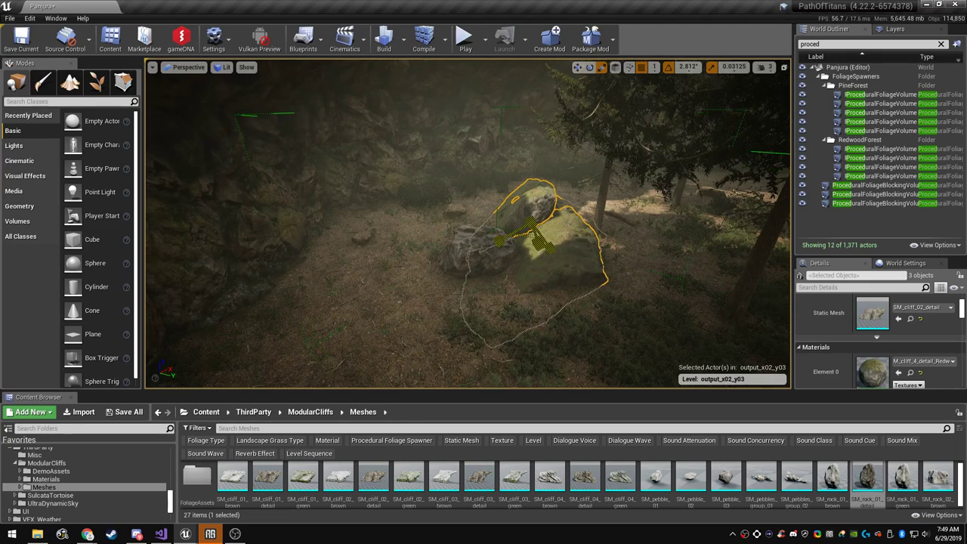
right_drag(532, 226, 525, 272)
key(w)
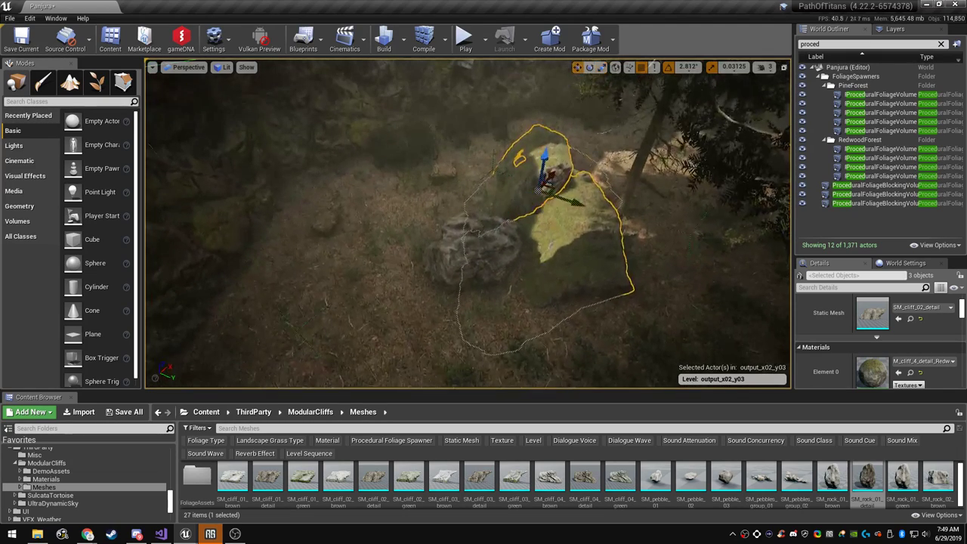
drag(550, 187, 476, 242)
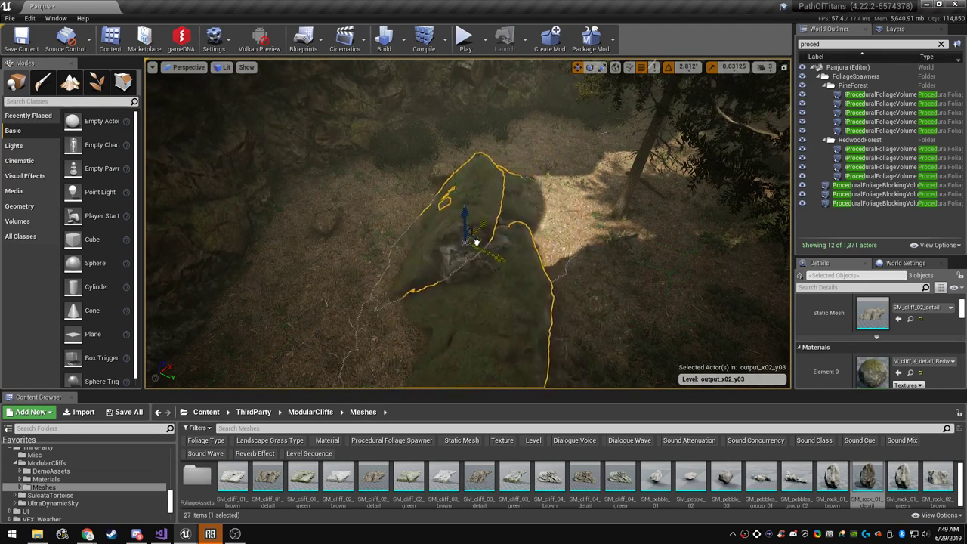
Move the SM_rock_01_detail rock out from under the mossy cliff group, and shift the cliff group on the clearing floor
click(455, 255)
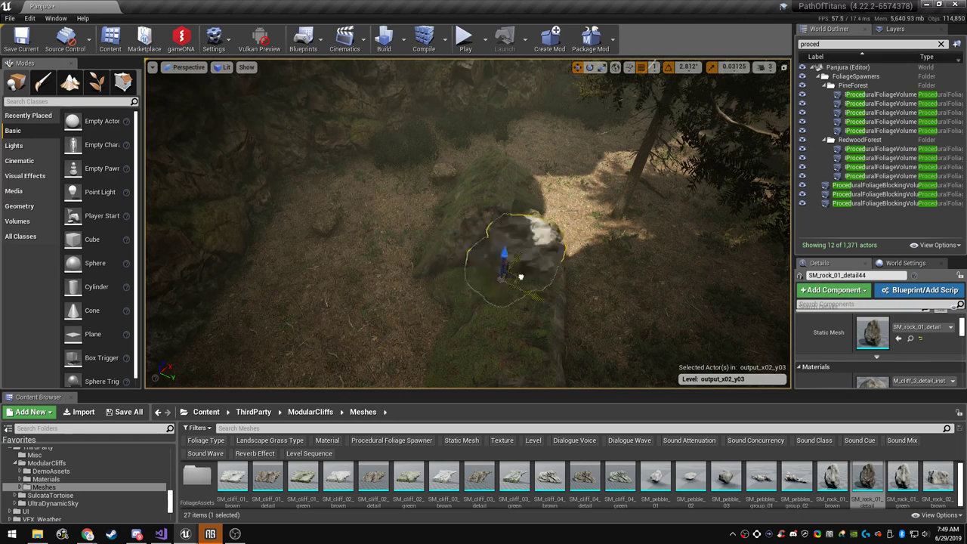
drag(520, 277, 690, 292)
click(522, 265)
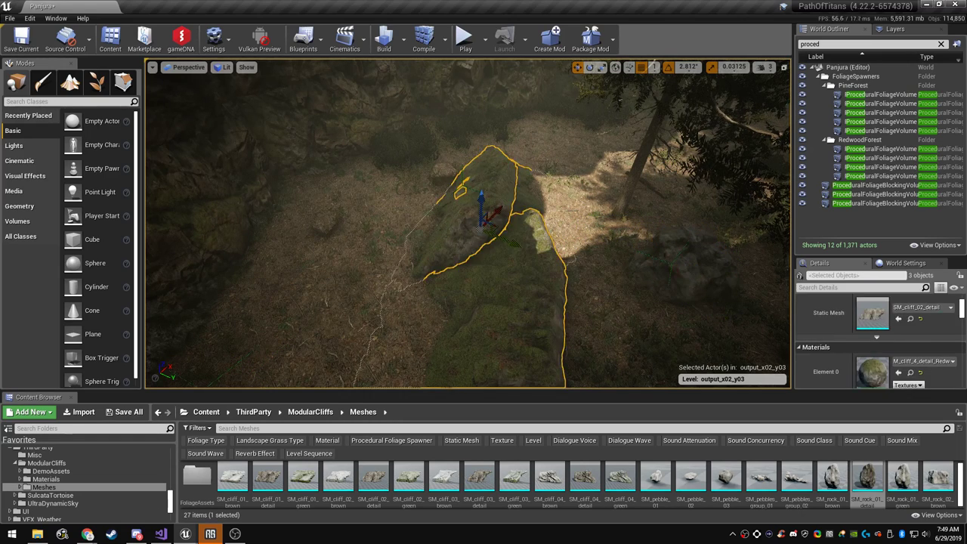
mouse_move(500, 248)
mouse_down()
mouse_move(487, 235)
mouse_move(512, 258)
mouse_up()
Rotate the mossy SM_cliff_02_detail group to tilt it into the ground, and reposition it on the clearing floor
key(e)
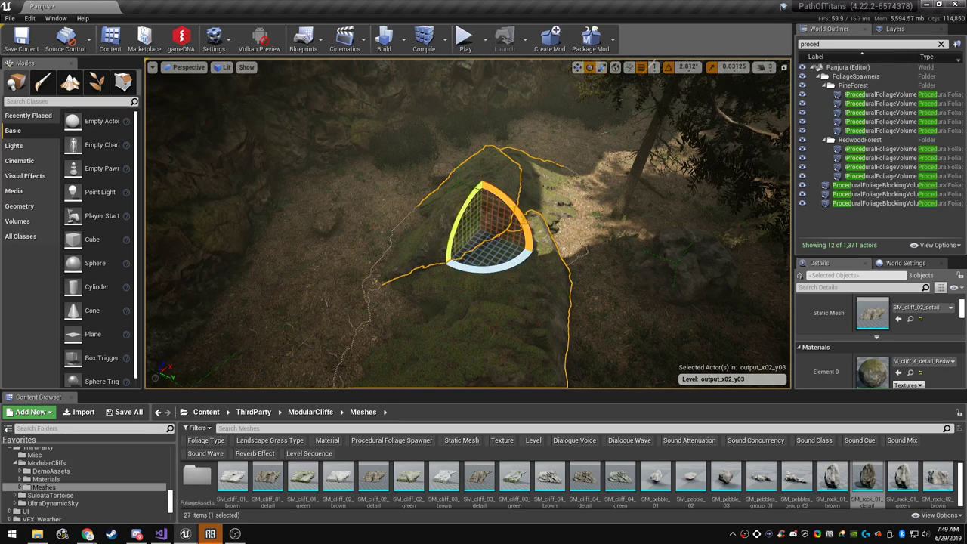
drag(474, 184, 491, 173)
right_drag(491, 174, 488, 89)
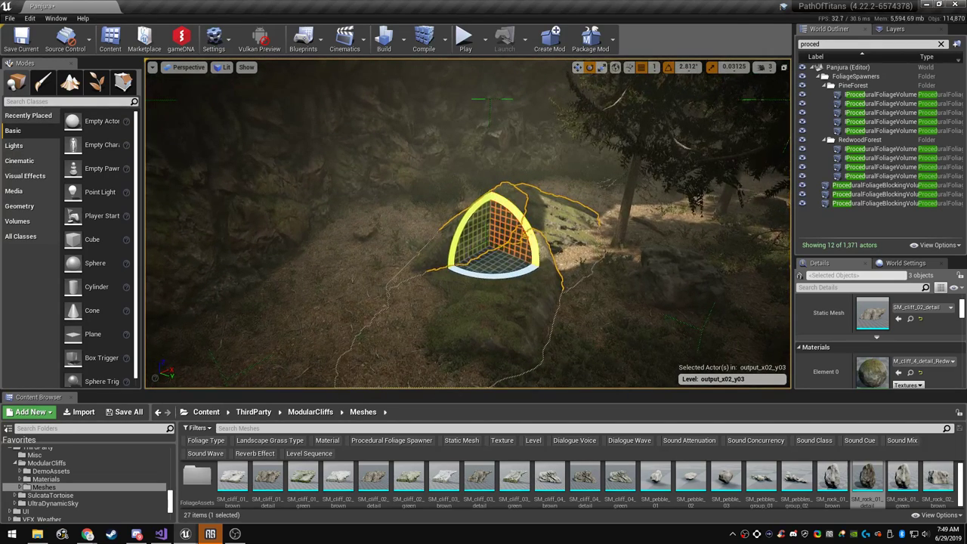
mouse_move(491, 189)
mouse_down()
mouse_move(499, 192)
mouse_move(490, 205)
mouse_up()
key(w)
right_drag(490, 205, 456, 243)
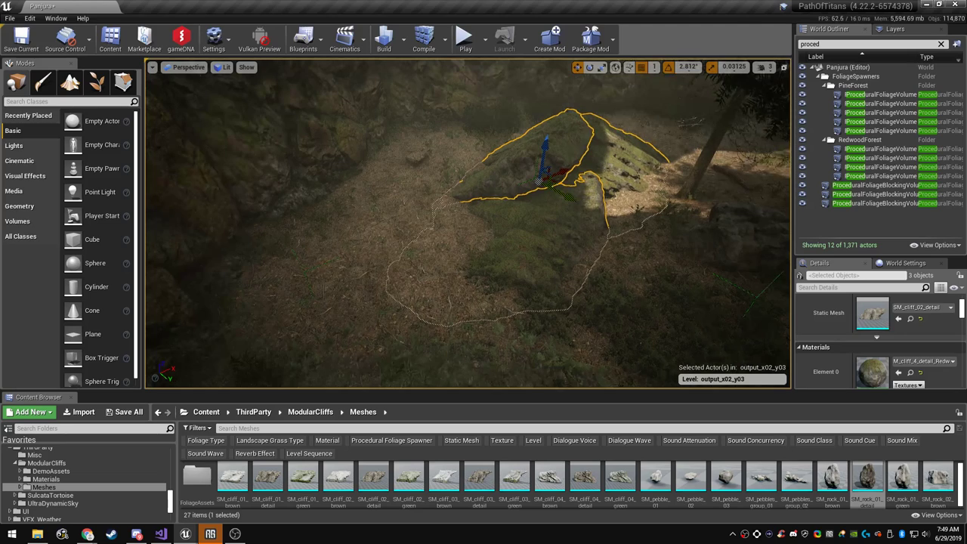
drag(559, 185, 527, 217)
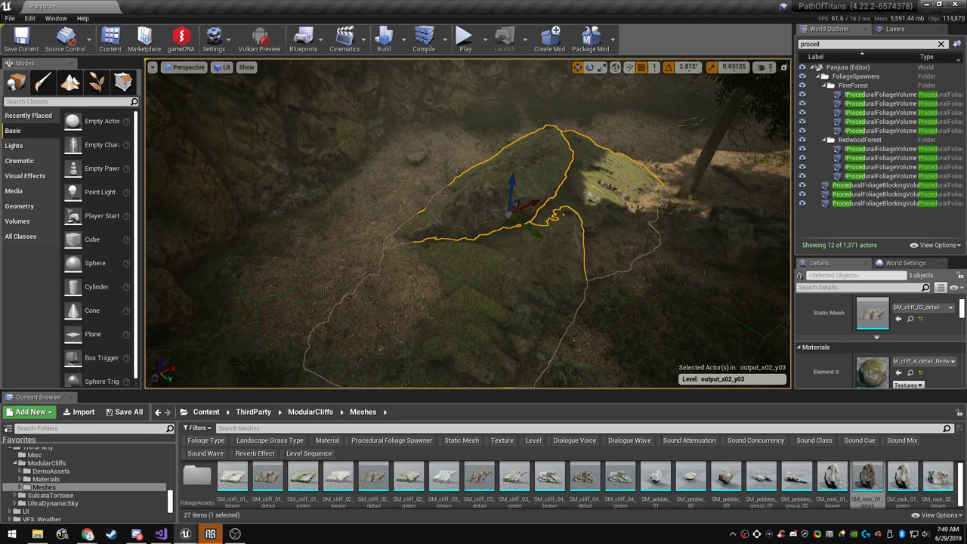
Locate the cliff group's moss material and apply the M_cliff_4_detail_Pine variant to the cliff group and the separate rock instead
click(911, 373)
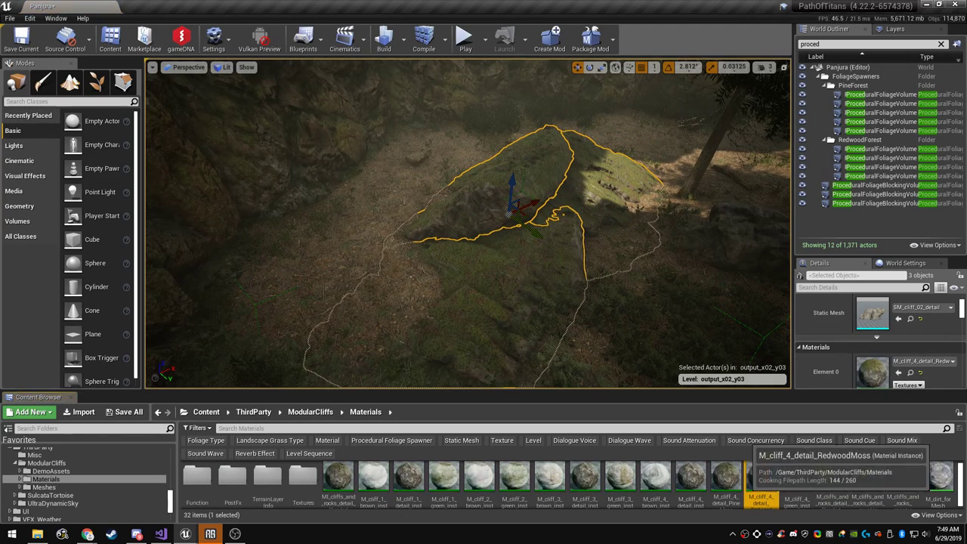
click(728, 488)
click(899, 373)
right_drag(650, 272, 748, 272)
click(550, 184)
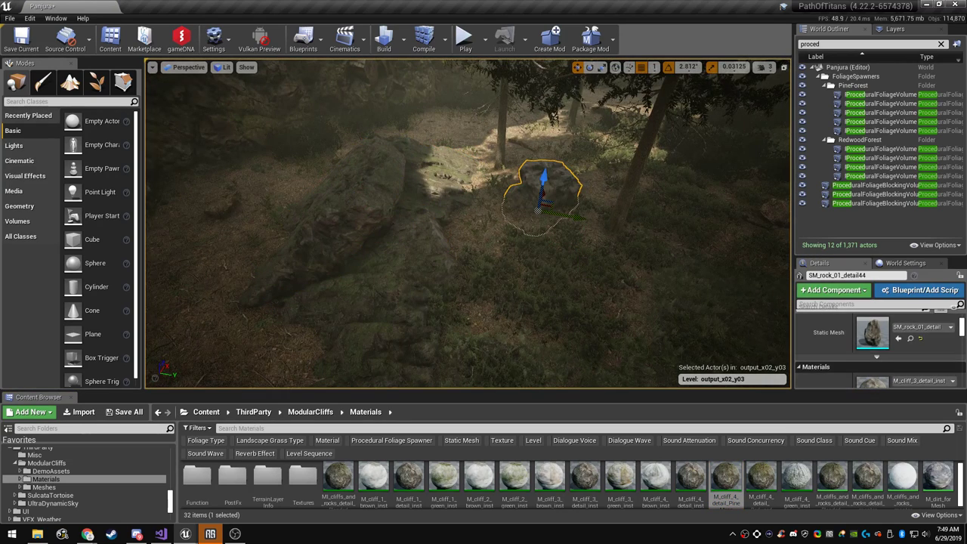
scroll(876, 340, down, 2)
click(898, 360)
Inspect the retextured clearing rocks full screen, and fly through the redwoods and out to the open plain beside the large rocks
key(F11)
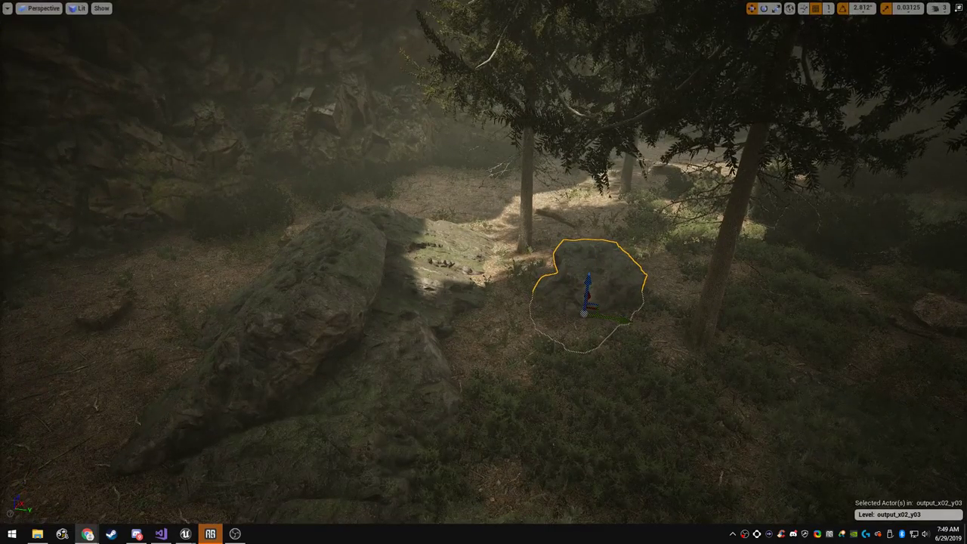
right_drag(484, 272, 477, 244)
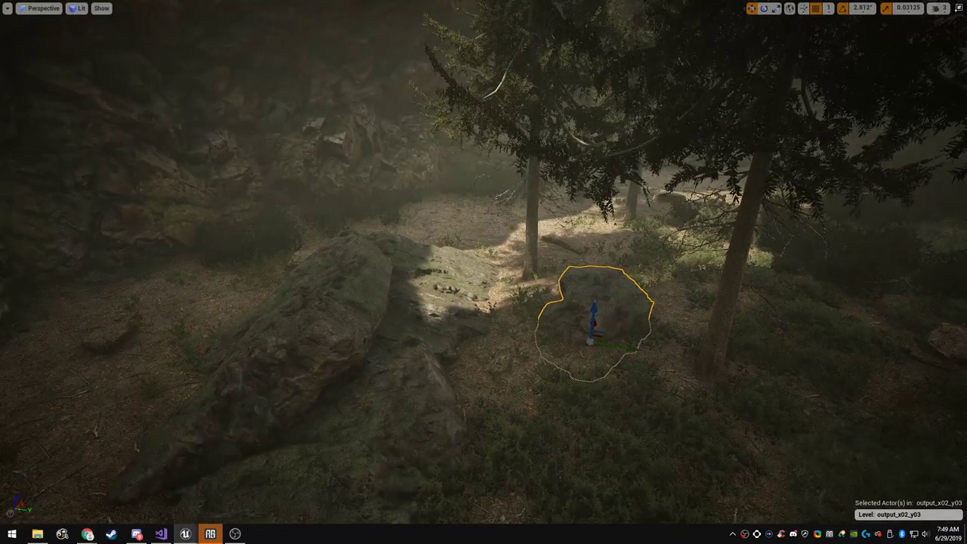
key(F11)
key(F11)
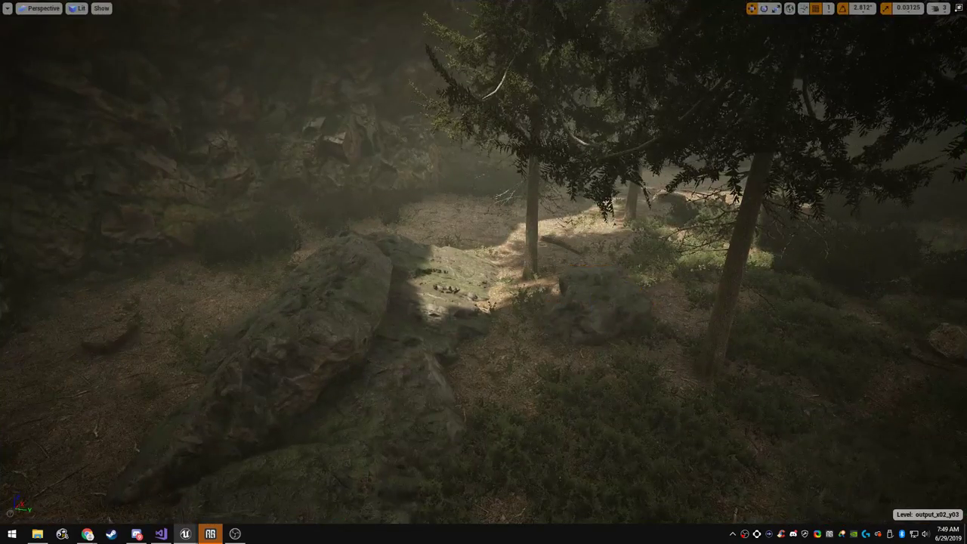
right_drag(484, 272, 555, 268)
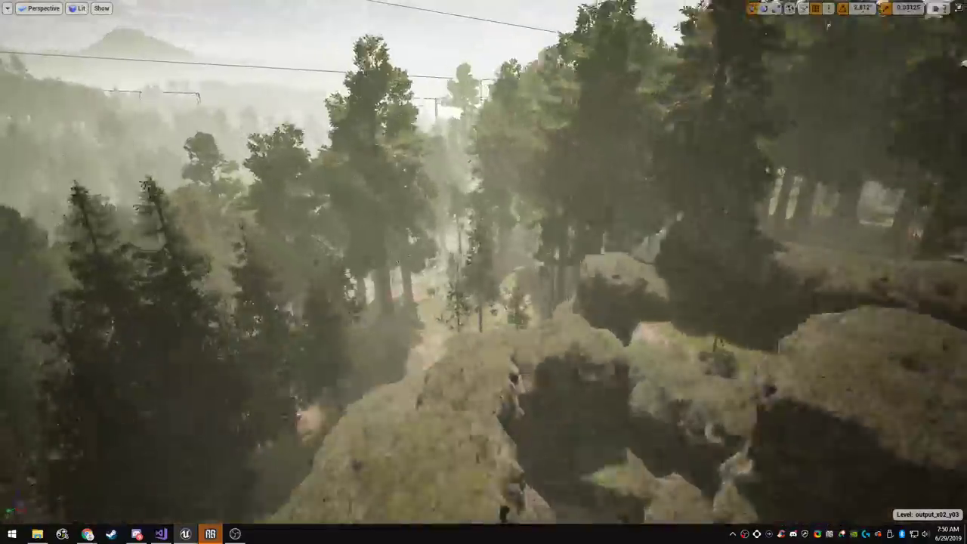
right_drag(484, 272, 302, 332)
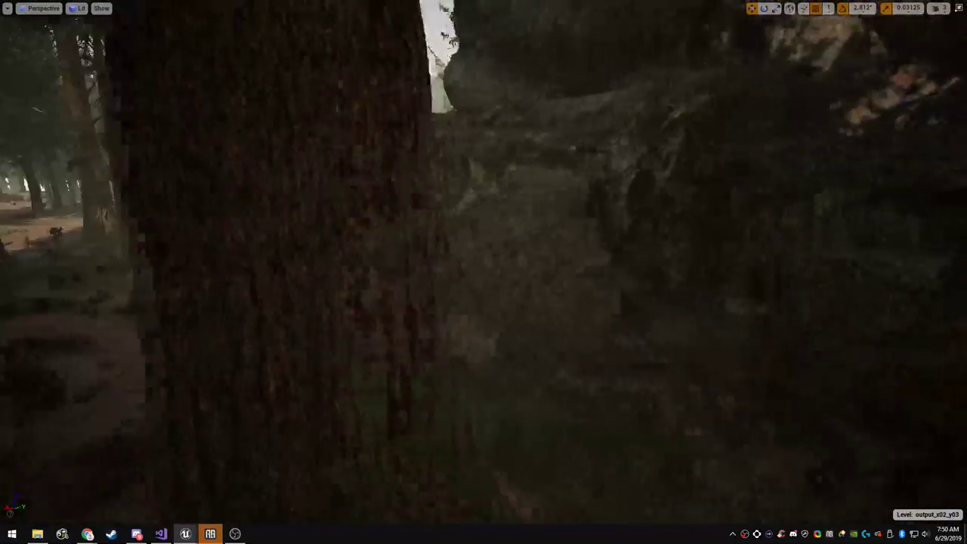
key(F11)
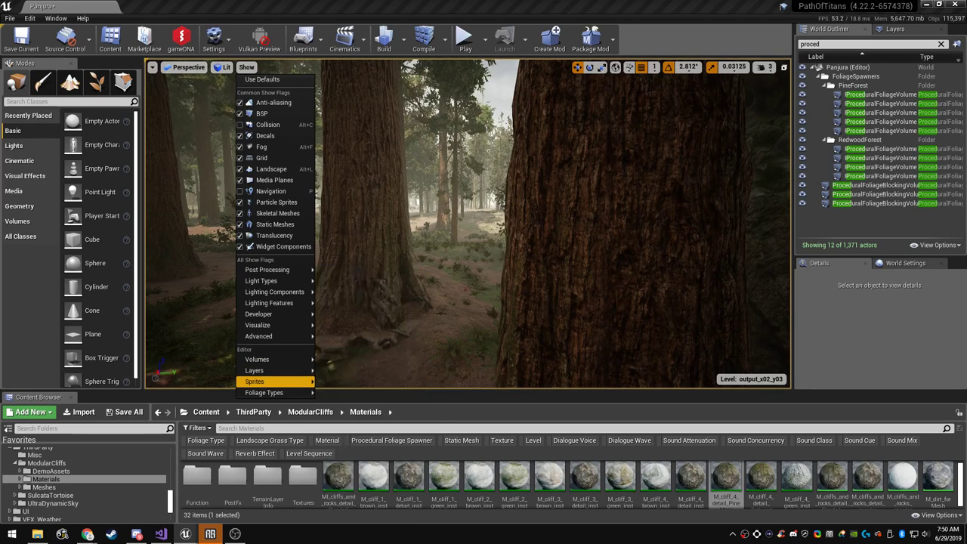
mouse_move(275, 337)
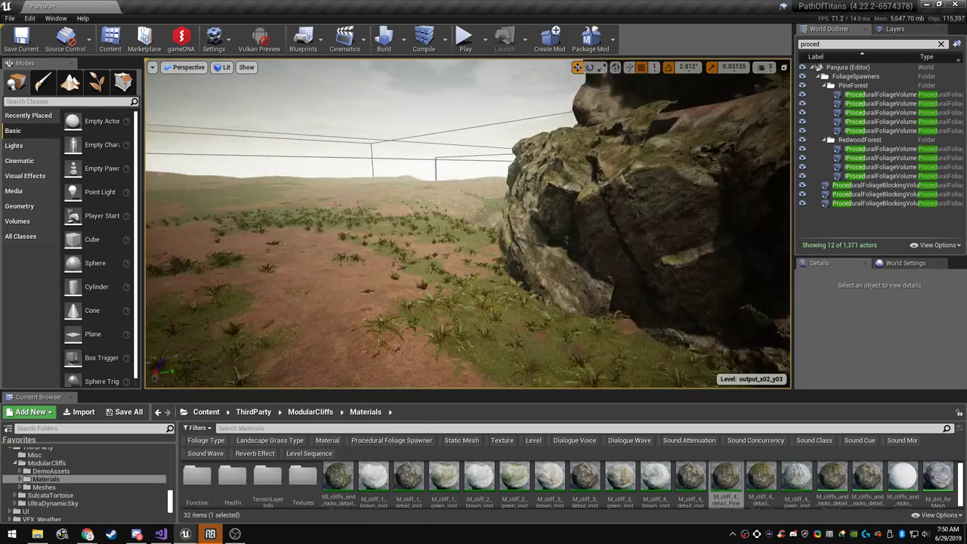
key(F11)
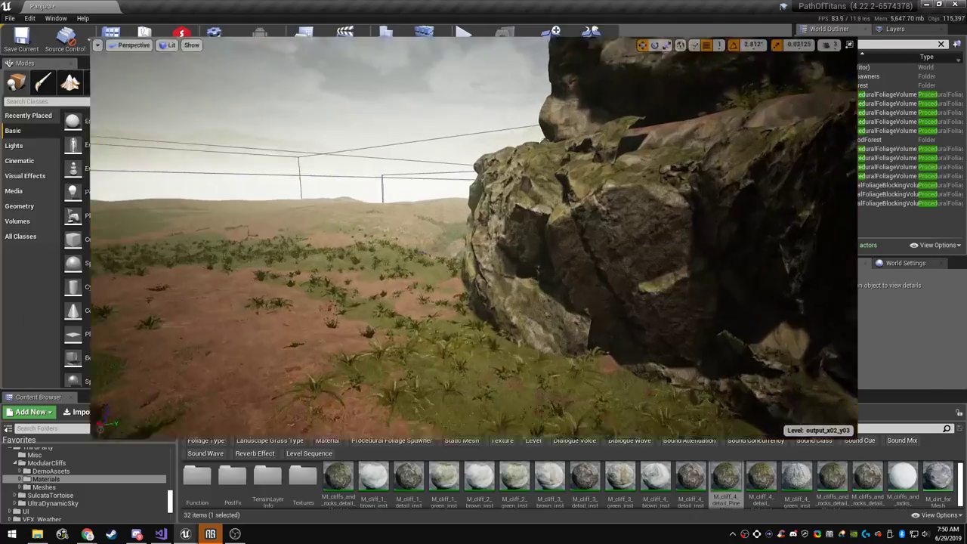
right_drag(484, 272, 333, 393)
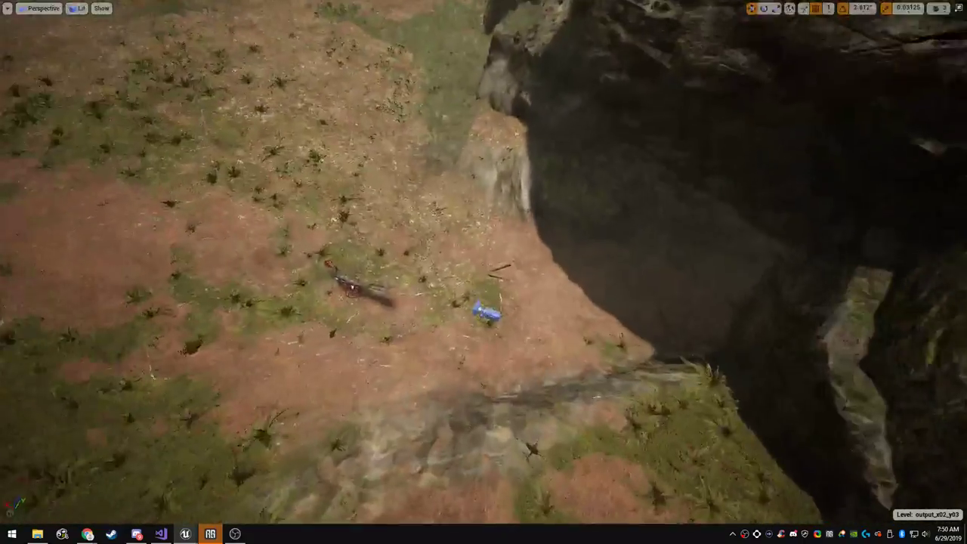
Copy three adjoining slope cliff pieces from the outcrop beside the path onto the bare landscape ridge in the plain
click(346, 285)
key(Escape)
right_drag(346, 285, 136, 151)
right_drag(484, 272, 166, 325)
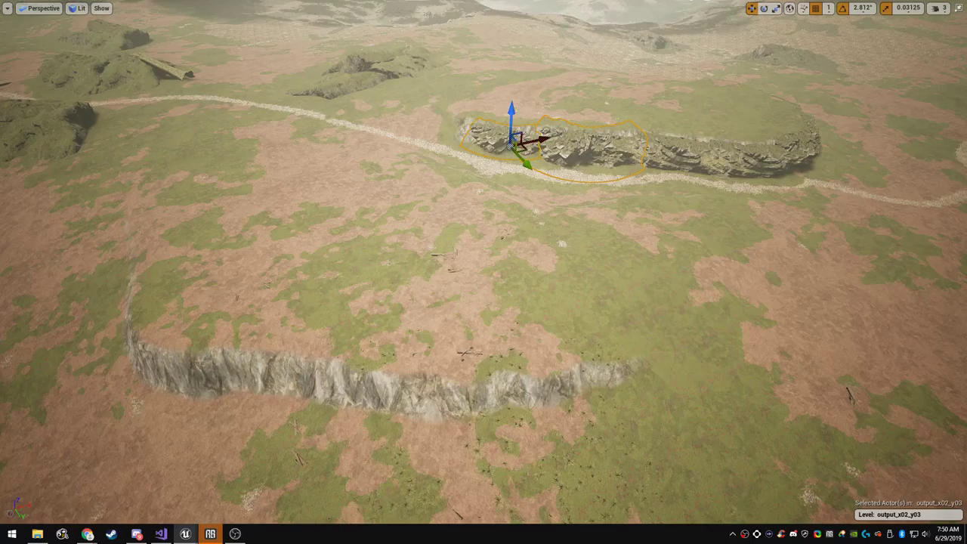
alt+drag(678, 163, 269, 393)
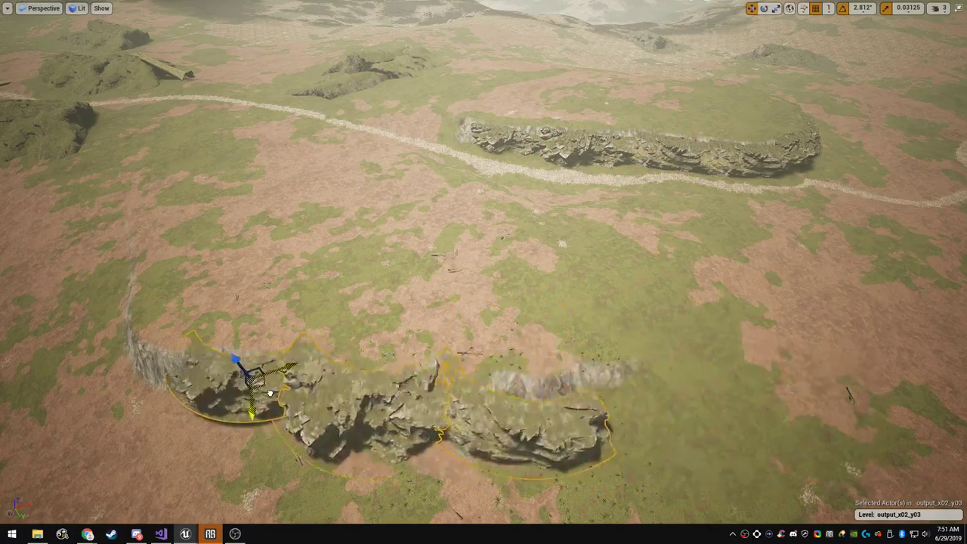
Lower the copied slope cliffs against the bare ridge, and adjust the SM_RW_SlopeCliff03_convex piece at its end separately
right_drag(226, 384, 240, 314)
key(w)
key(a)
key(q)
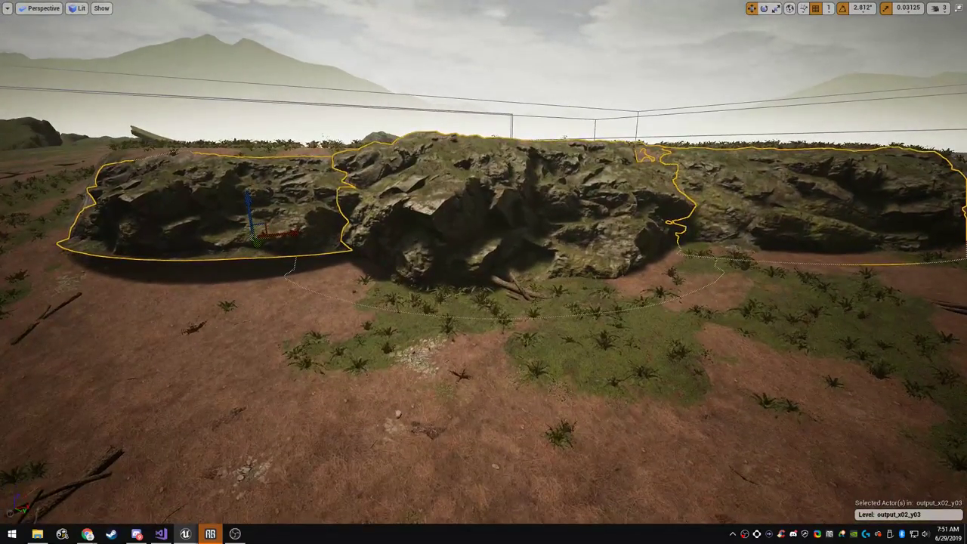
drag(248, 201, 252, 216)
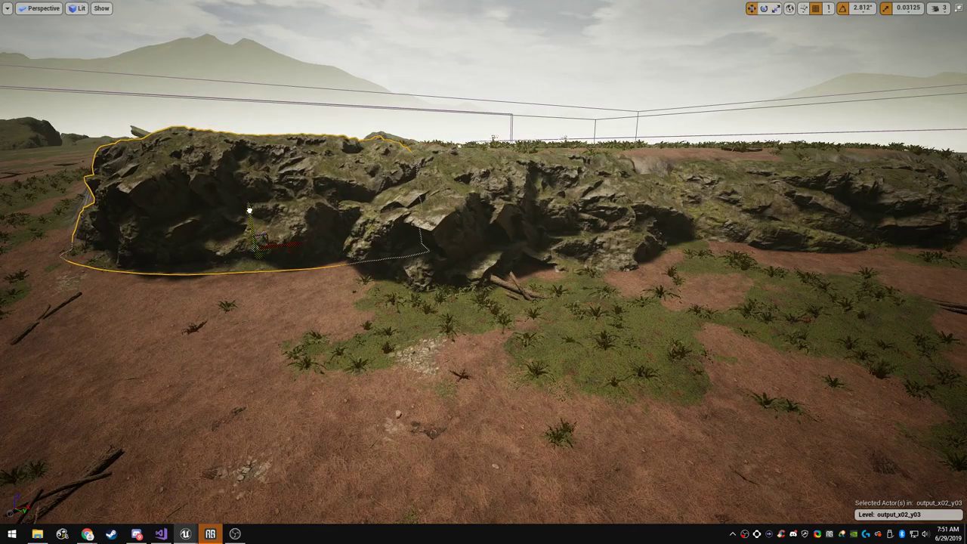
drag(250, 222, 248, 225)
key(w)
right_drag(248, 226, 258, 302)
key(e)
key(s)
Switch to landscape sculpting with the Flatten tool, and level the ground above and behind the copied cliffs
key(F11)
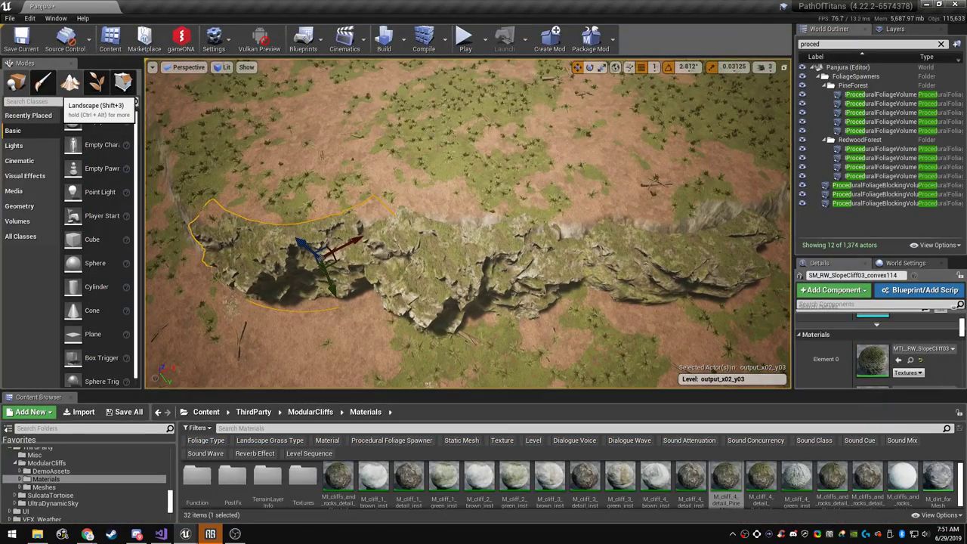
click(70, 84)
click(34, 158)
click(73, 210)
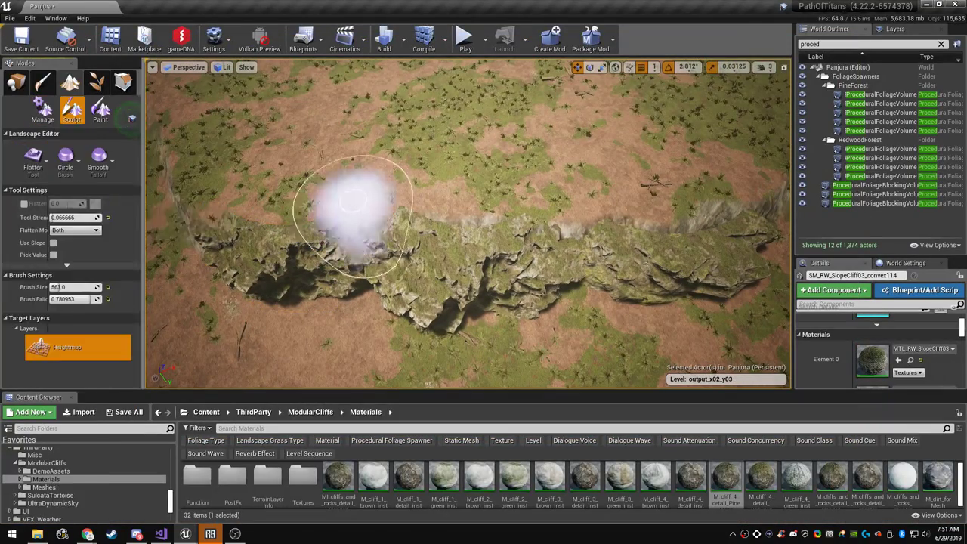
right_drag(353, 201, 357, 186)
key(F11)
mouse_move(483, 272)
right_down()
mouse_move(487, 174)
mouse_move(476, 264)
mouse_move(465, 259)
right_up()
key(w)
key(s)
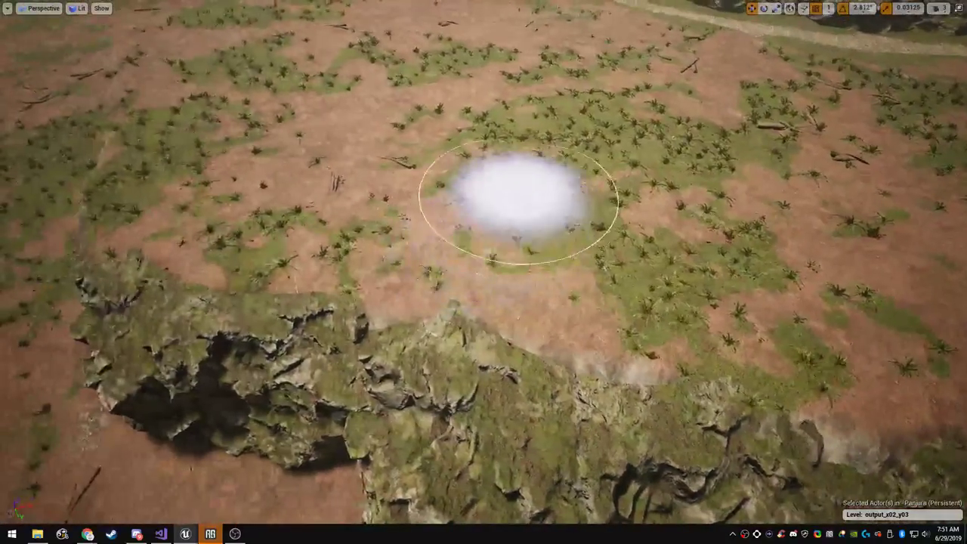
drag(520, 198, 491, 257)
mouse_move(515, 304)
mouse_down()
mouse_move(629, 358)
mouse_move(454, 303)
mouse_up()
mouse_move(344, 247)
mouse_down()
mouse_move(238, 246)
mouse_move(203, 218)
mouse_move(240, 201)
mouse_up()
Continue flattening the landscape along the ridge and around the cliff's far end to blend the exposed slope
right_drag(241, 200, 291, 199)
mouse_move(292, 199)
mouse_down()
mouse_move(507, 227)
mouse_move(544, 257)
mouse_move(770, 157)
mouse_move(714, 246)
mouse_move(793, 162)
mouse_move(738, 214)
mouse_up()
right_drag(738, 214, 590, 204)
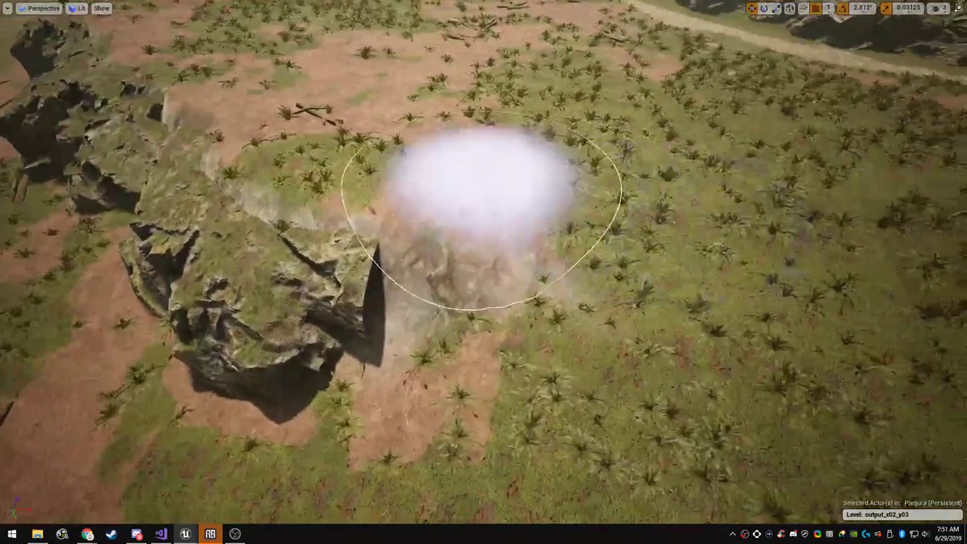
mouse_move(482, 193)
mouse_down()
mouse_move(455, 227)
mouse_move(627, 337)
mouse_move(436, 351)
mouse_up()
mouse_move(490, 347)
right_down()
mouse_move(461, 257)
mouse_move(483, 219)
mouse_move(654, 207)
mouse_move(812, 211)
mouse_move(816, 226)
mouse_move(789, 224)
mouse_move(802, 208)
mouse_move(638, 188)
mouse_move(543, 228)
right_up()
Paint the Plants layer on the landscape around the ridge cliffs, raising the tool strength to about 0.486
key(F11)
click(102, 111)
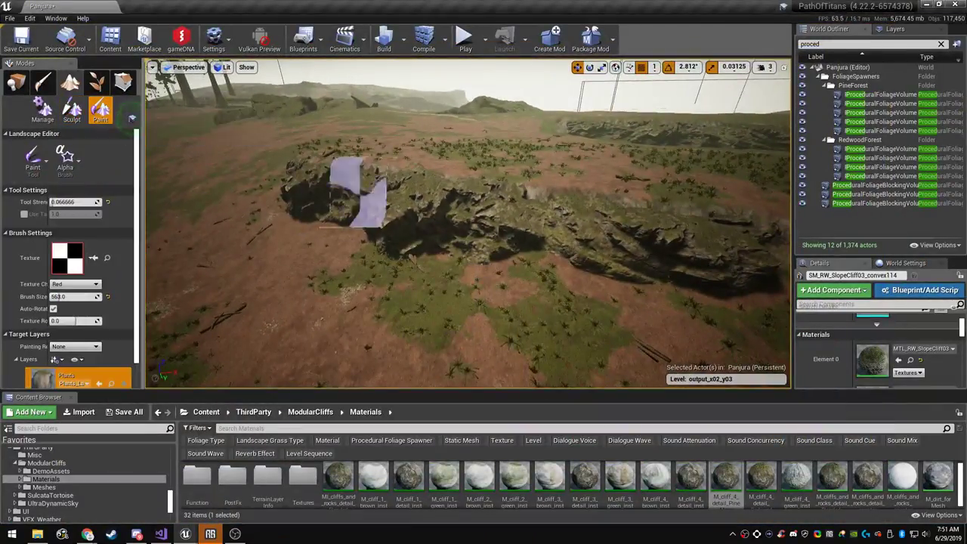
mouse_move(356, 189)
right_down()
mouse_move(361, 253)
mouse_move(352, 246)
right_up()
scroll(94, 357, down, 2)
scroll(94, 356, down, 2)
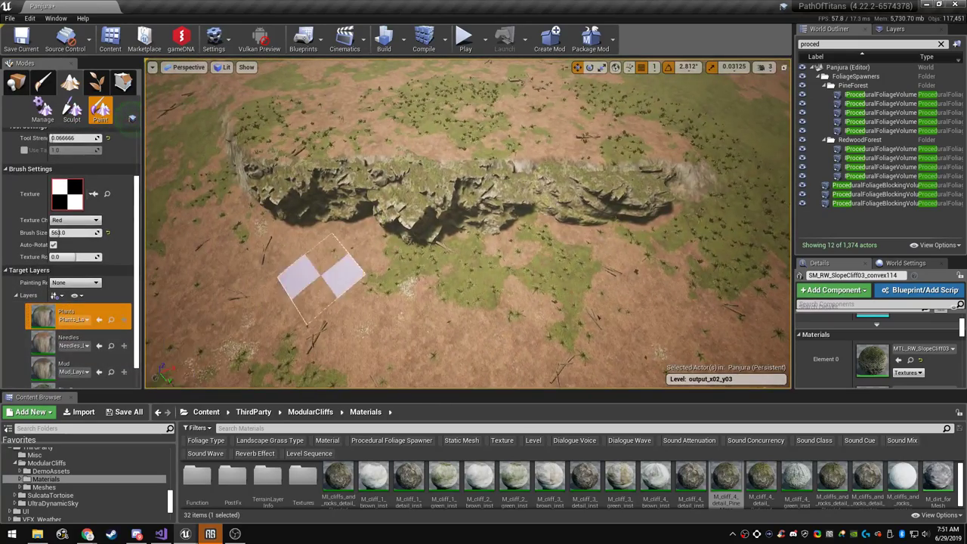
mouse_move(630, 227)
right_down()
mouse_move(654, 213)
mouse_move(629, 227)
right_up()
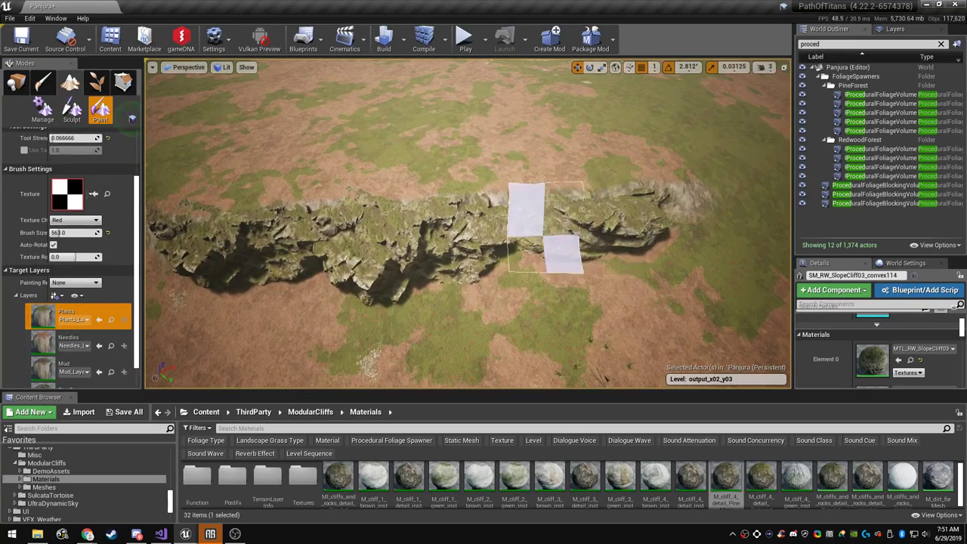
drag(56, 139, 76, 138)
right_drag(572, 223, 616, 222)
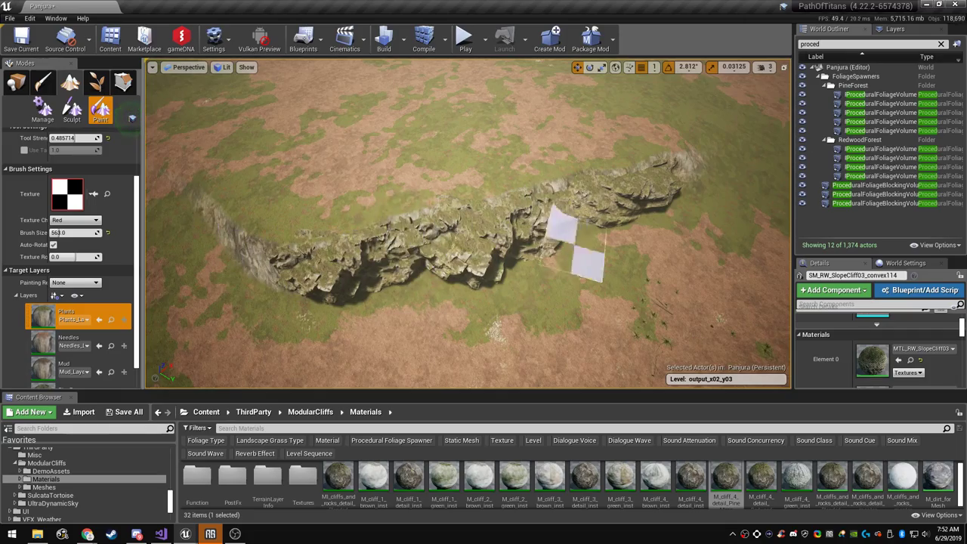
mouse_move(667, 195)
right_down()
mouse_move(652, 163)
mouse_move(631, 150)
mouse_move(642, 143)
mouse_move(619, 155)
right_up()
mouse_move(398, 330)
right_down()
mouse_move(378, 306)
mouse_move(350, 334)
mouse_move(397, 353)
mouse_move(363, 344)
mouse_move(219, 366)
mouse_move(373, 370)
mouse_move(363, 372)
right_up()
Return to object placement, and copy the grouped cliff pieces at the end of the rocky plateau edge toward the bare slope
click(15, 82)
right_drag(302, 219, 332, 205)
key(F11)
right_drag(484, 273, 506, 302)
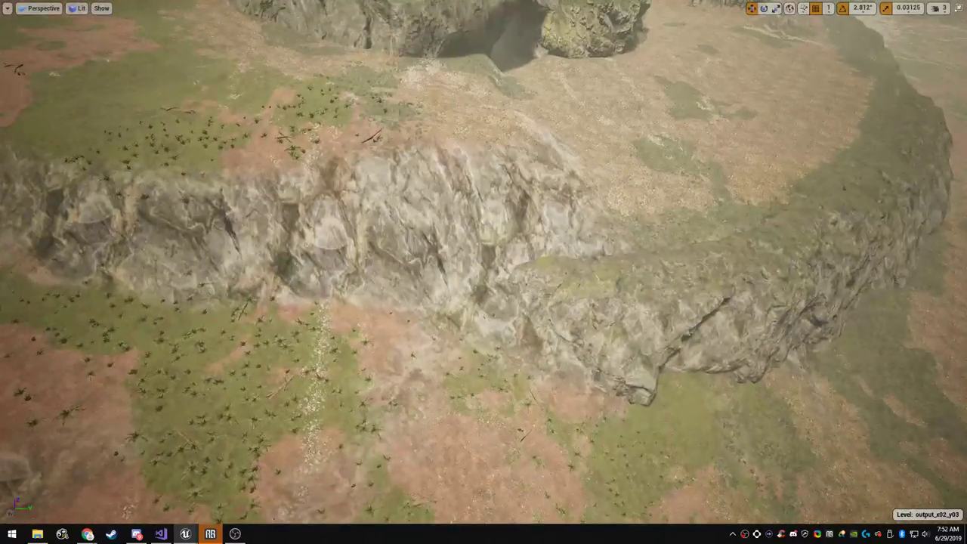
click(675, 351)
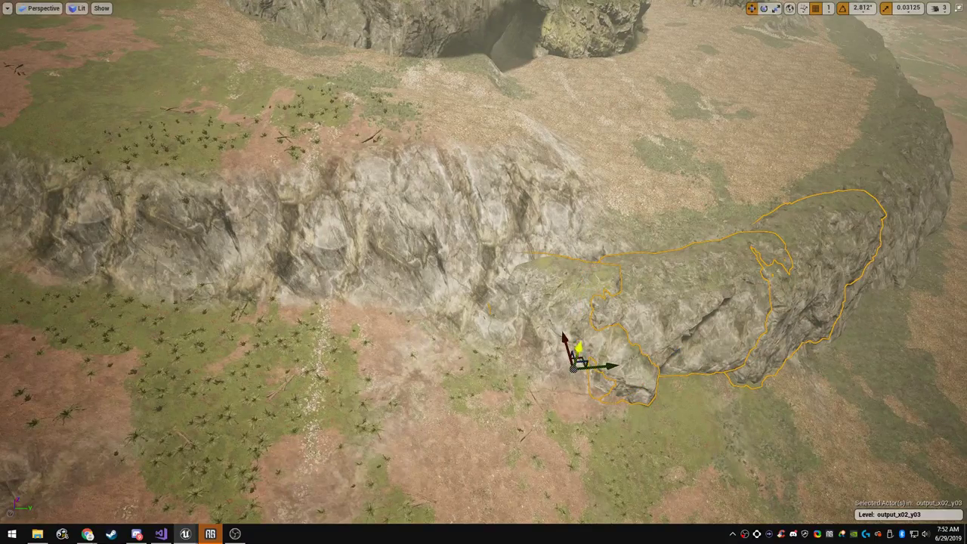
right_drag(593, 355, 563, 384)
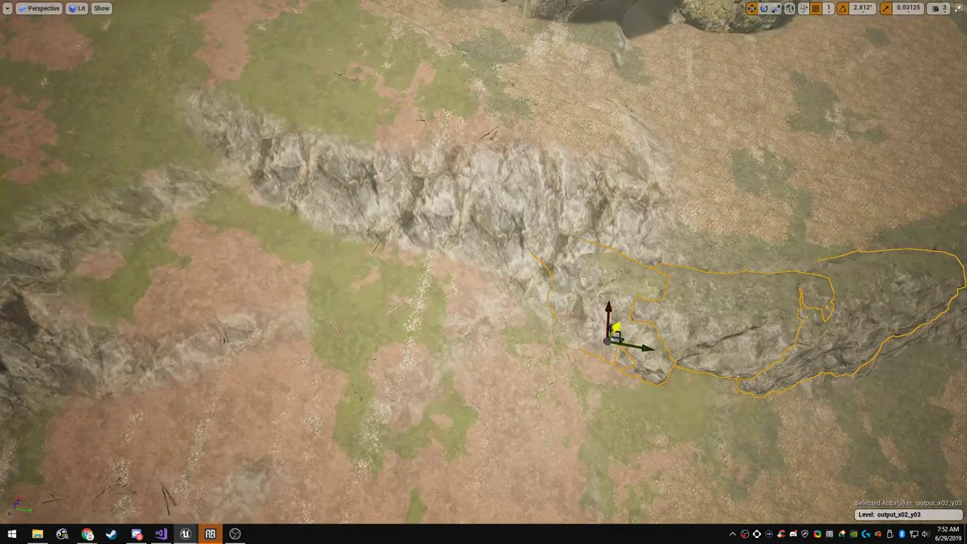
alt+drag(616, 328, 660, 222)
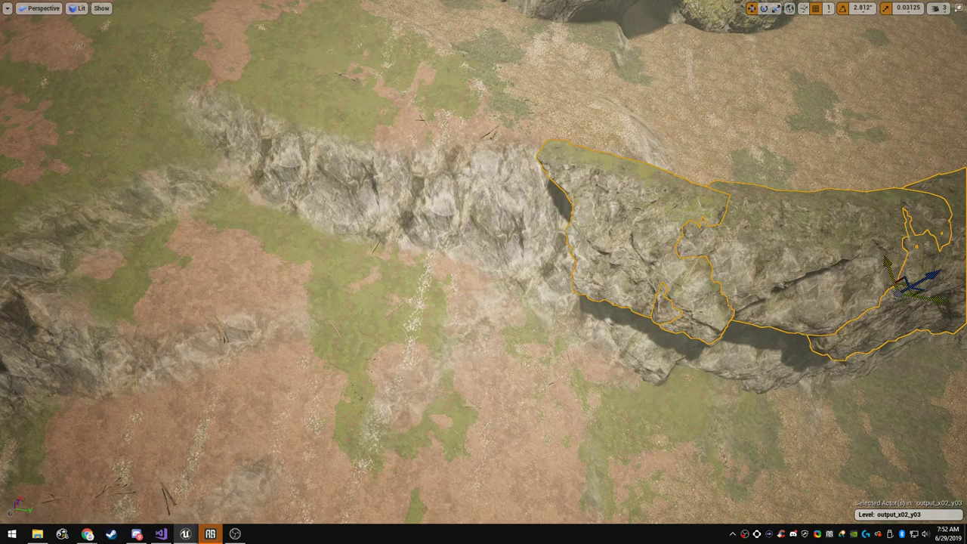
Move the copied cliff group along the bare plateau slope and rotate it to follow the slope's face
drag(899, 286, 569, 207)
key(e)
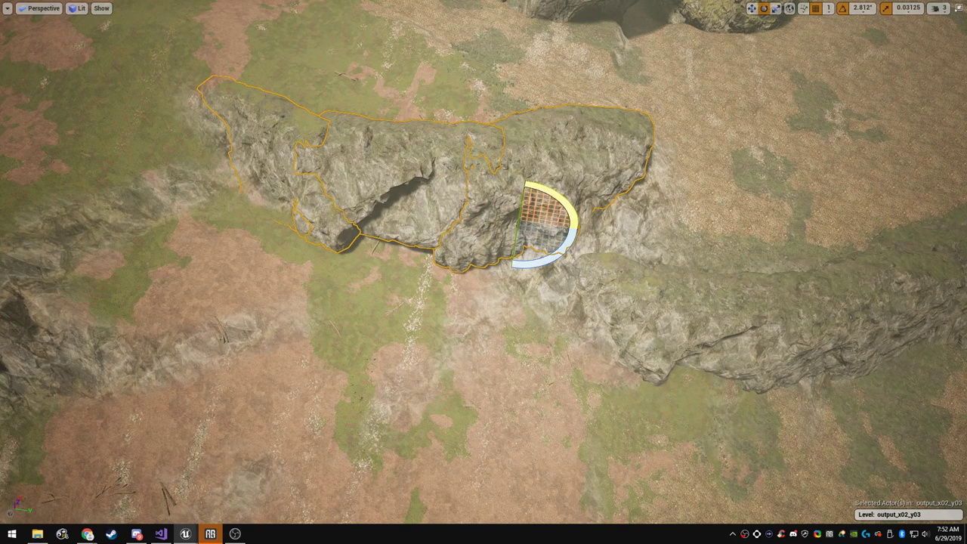
right_drag(569, 207, 561, 151)
drag(642, 275, 599, 302)
key(w)
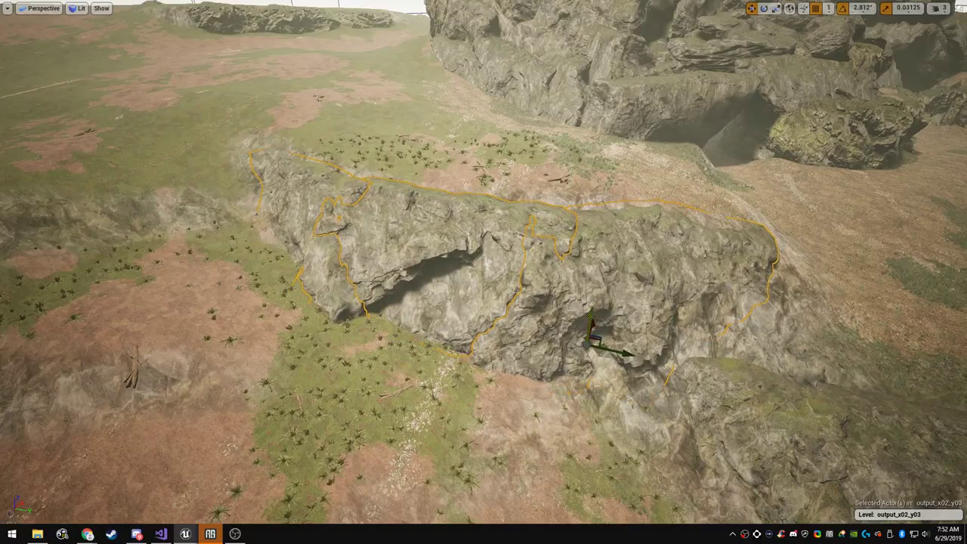
Select the grouped cliff pieces beside the dirt path and copy them onto the open ground in front of them
key(Escape)
right_drag(592, 318, 611, 300)
click(461, 363)
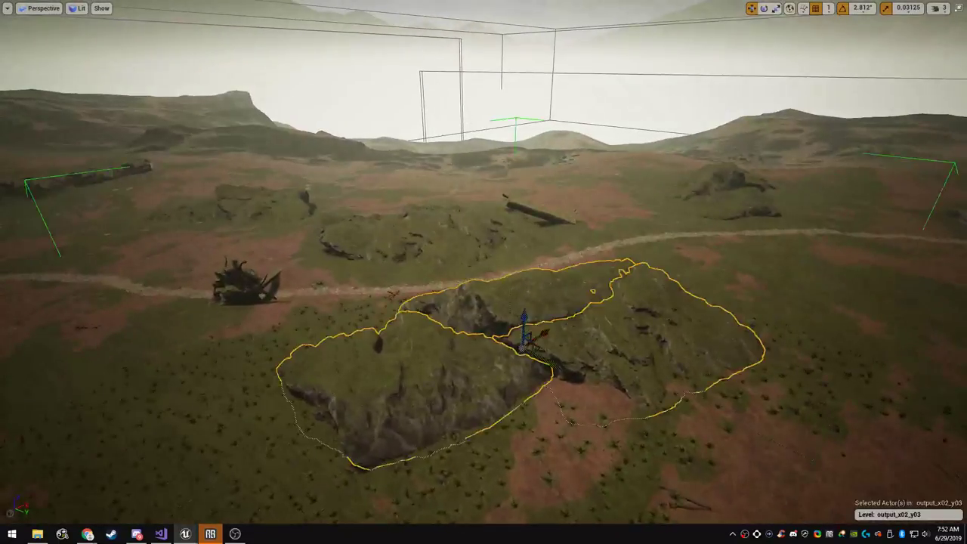
right_drag(461, 362, 569, 410)
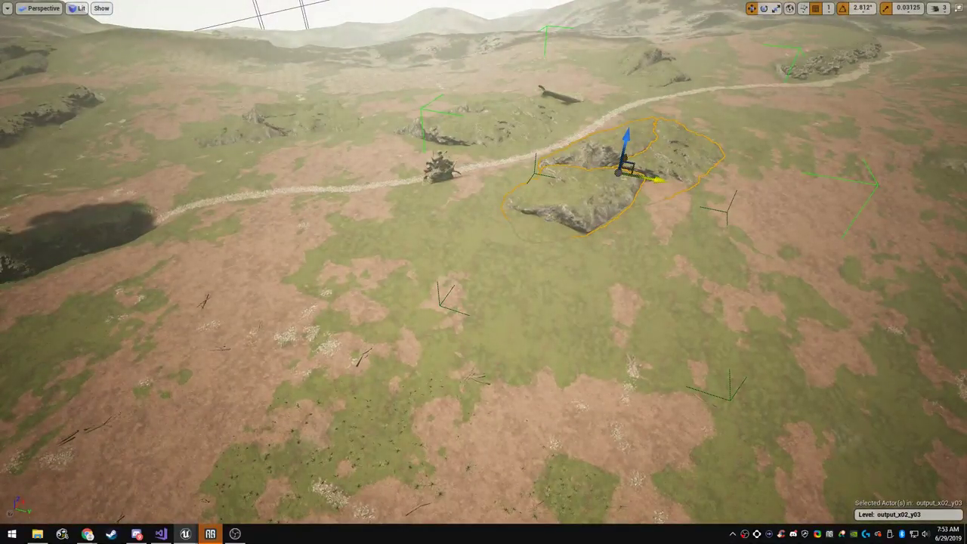
right_drag(527, 310, 457, 337)
Rotate the copied cliff group on the open ground and sink its base into the landscape
key(e)
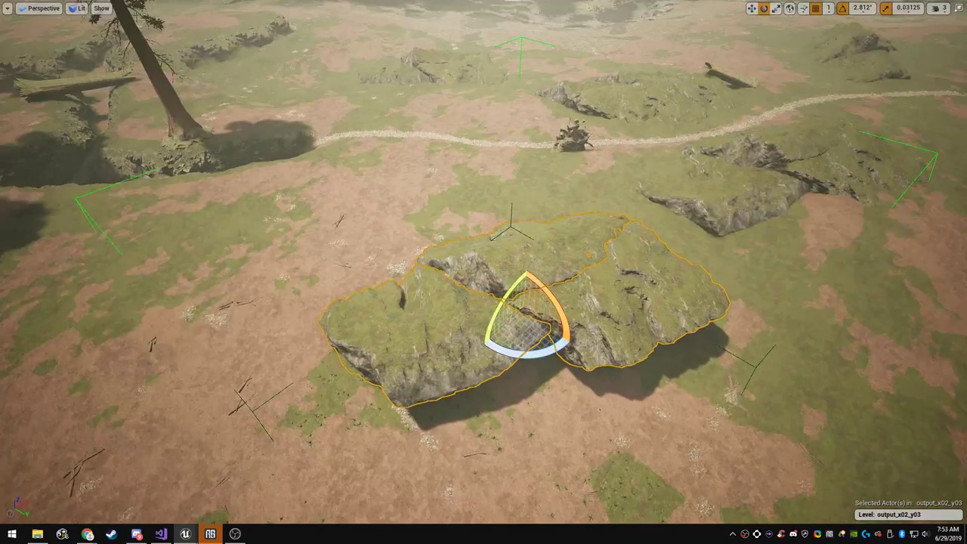
drag(550, 293, 564, 316)
drag(502, 304, 525, 314)
key(w)
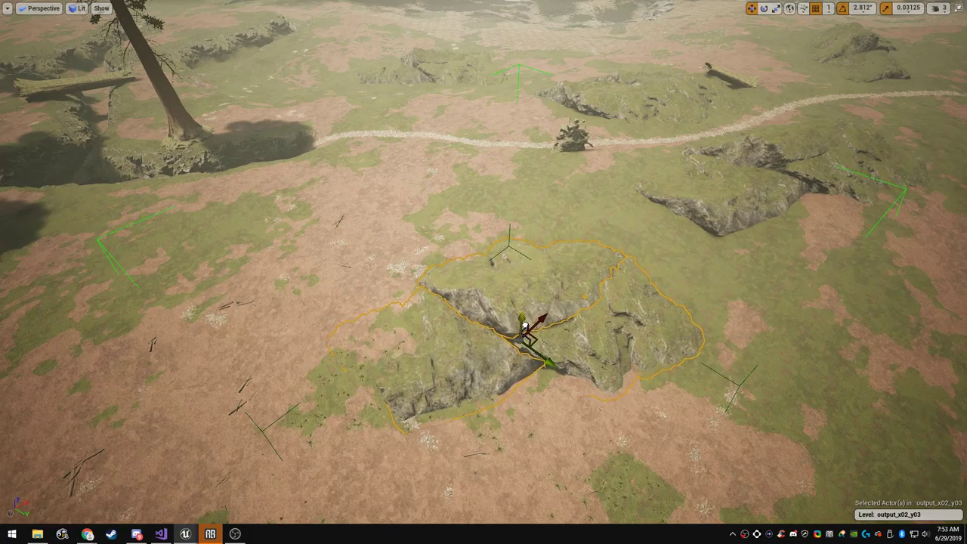
key(e)
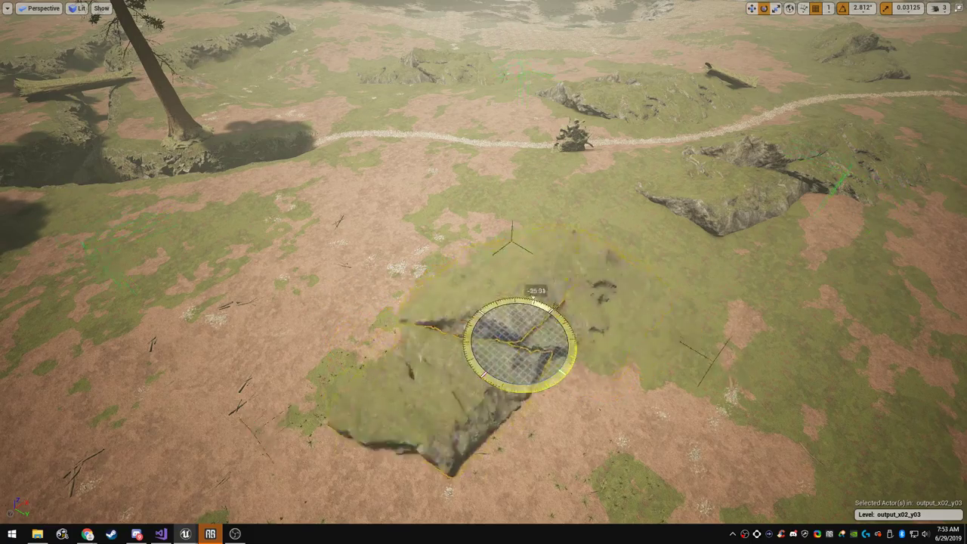
drag(533, 300, 469, 372)
Refine the copied cliff group's tilt from both ends so that its overhanging edges settle into the ground
key(a)
right_drag(470, 371, 582, 333)
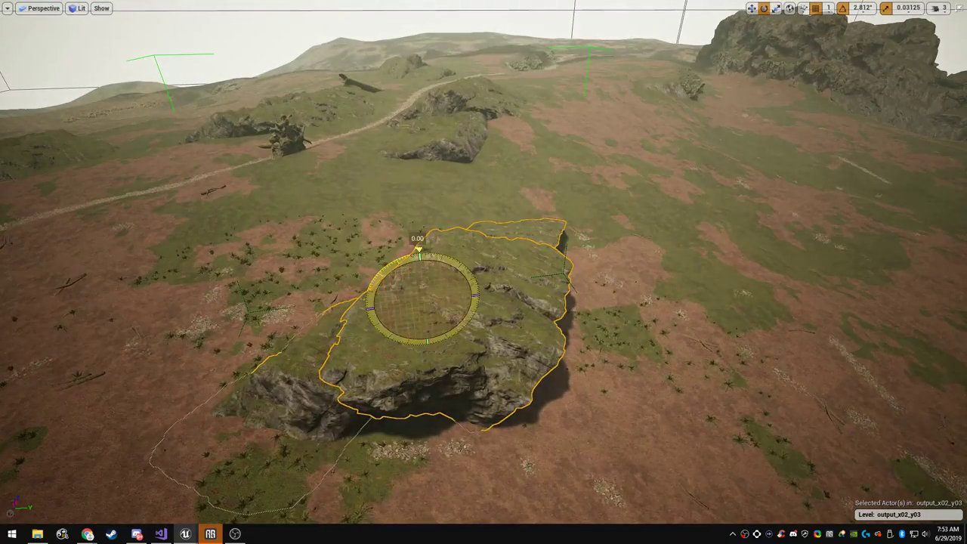
drag(386, 270, 416, 257)
drag(423, 299, 428, 340)
key(d)
right_drag(428, 340, 231, 304)
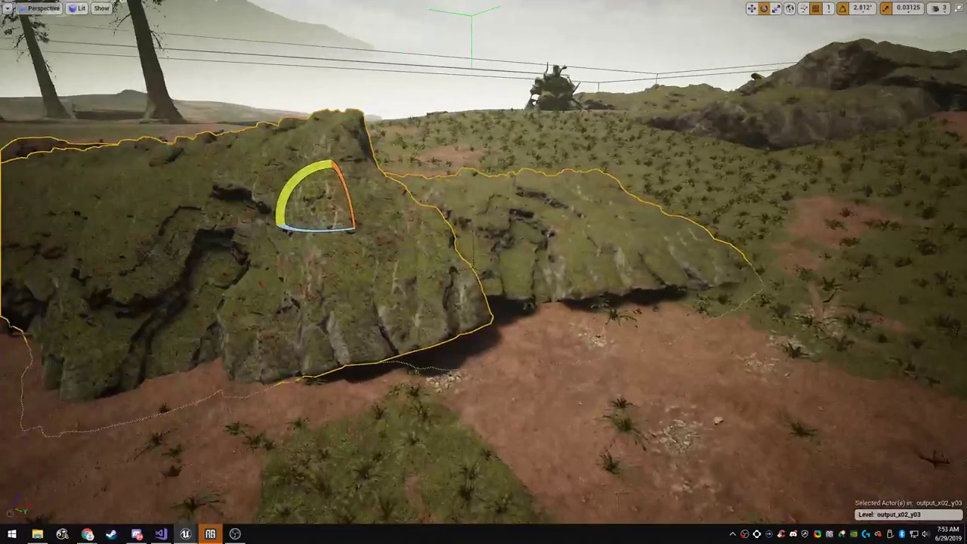
drag(349, 198, 352, 222)
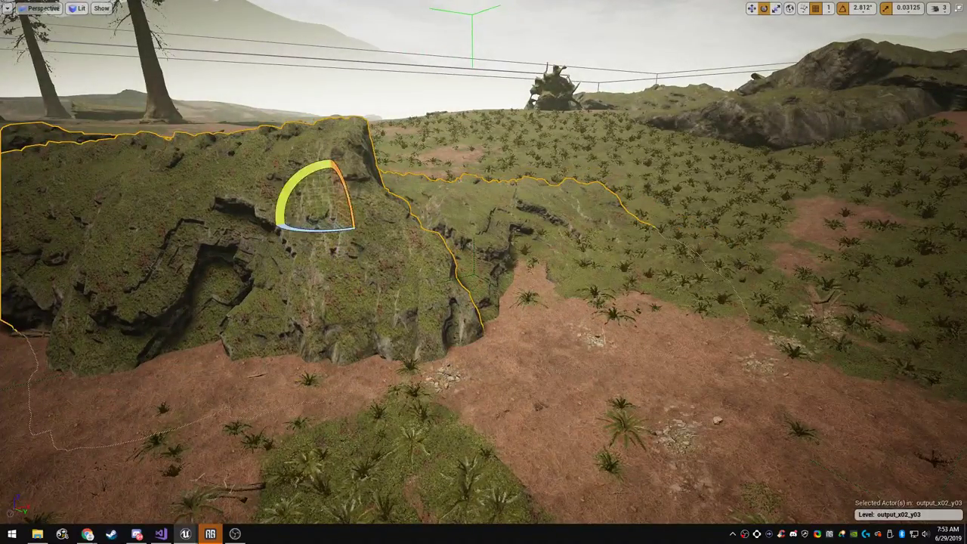
Reselect the copied cliff group and adjust its height against the surrounding ground from a low viewpoint
key(Escape)
key(a)
right_drag(351, 223, 531, 219)
key(q)
click(419, 134)
key(w)
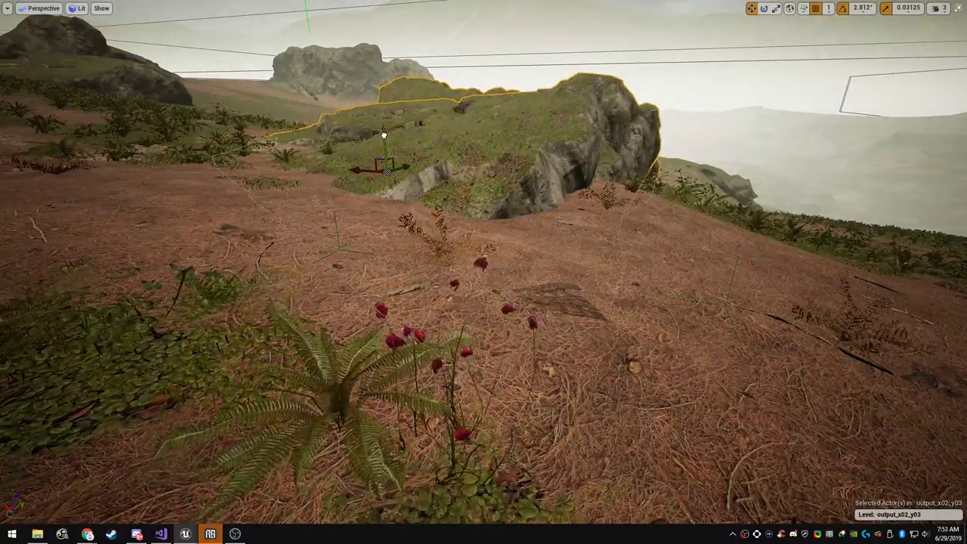
Return to landscape painting and paint the Plants layer on the bare soil around the copied cliff group
key(Escape)
key(a)
right_drag(420, 134, 922, 189)
key(w)
key(w)
right_drag(484, 272, 571, 313)
key(F11)
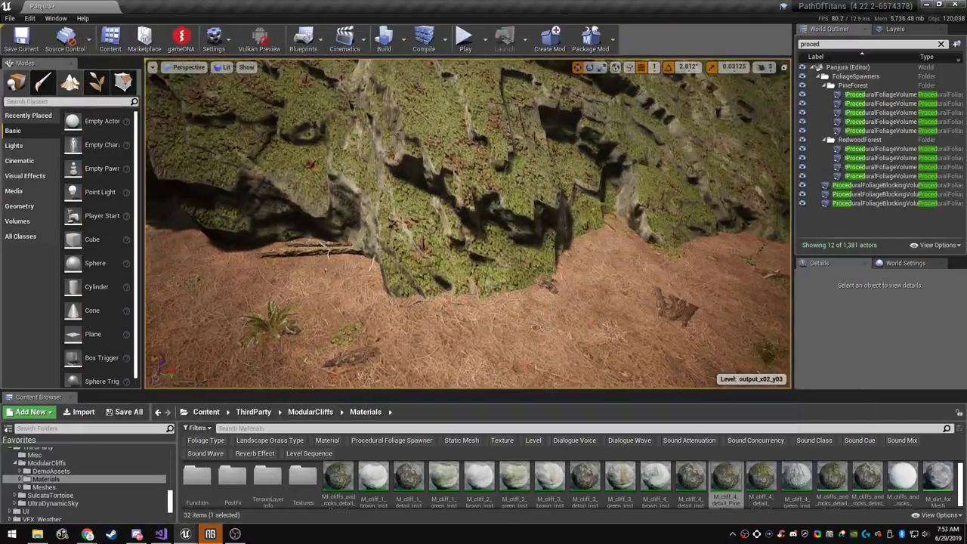
click(70, 84)
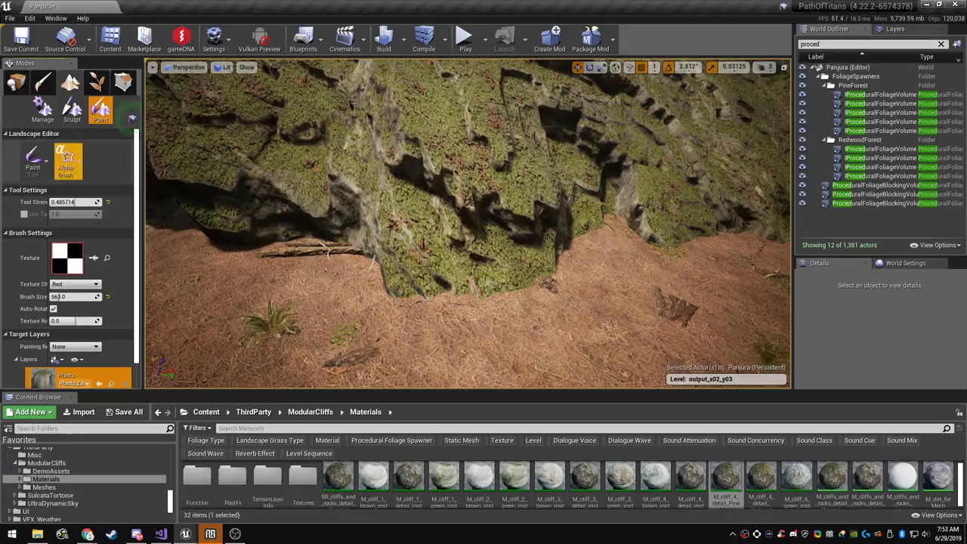
mouse_move(378, 217)
right_down()
mouse_move(378, 246)
mouse_move(280, 163)
mouse_move(298, 291)
mouse_move(306, 283)
right_up()
key(F11)
key(w)
key(s)
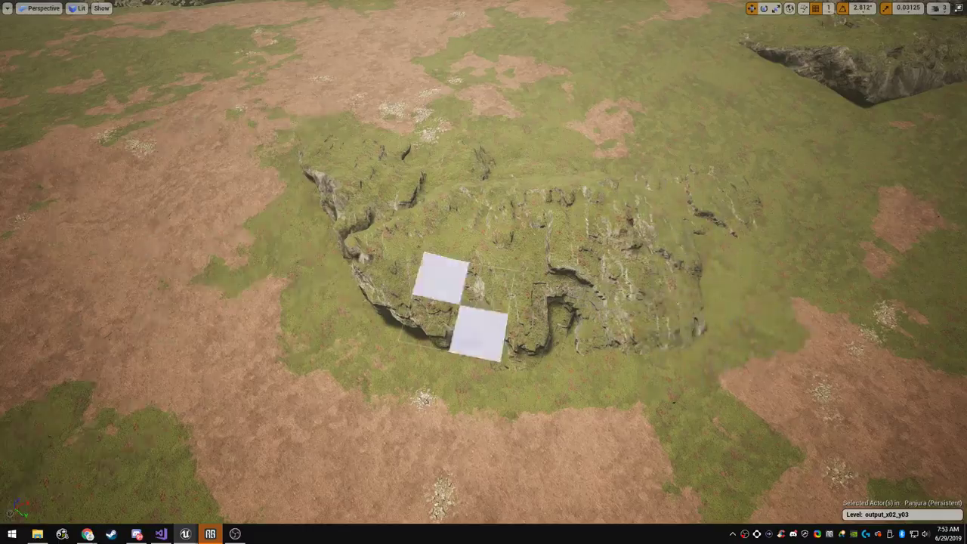
Copy the grouped cliff pieces onto the leaf-covered ground behind the root-covered mound
key(w)
mouse_move(460, 306)
right_down()
mouse_move(462, 238)
mouse_move(538, 297)
mouse_move(491, 293)
mouse_move(505, 284)
mouse_move(502, 219)
mouse_move(545, 208)
right_up()
key(d)
key(s)
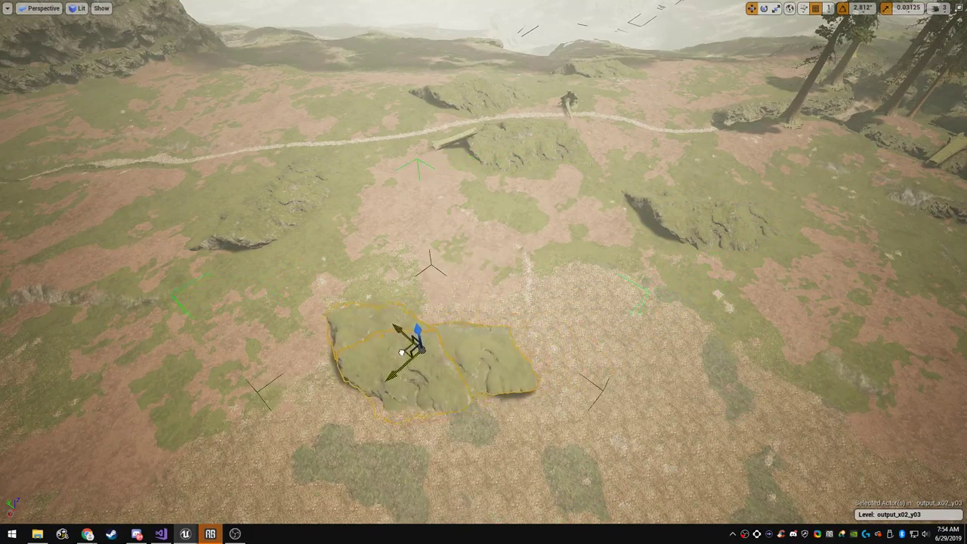
right_drag(465, 405, 521, 431)
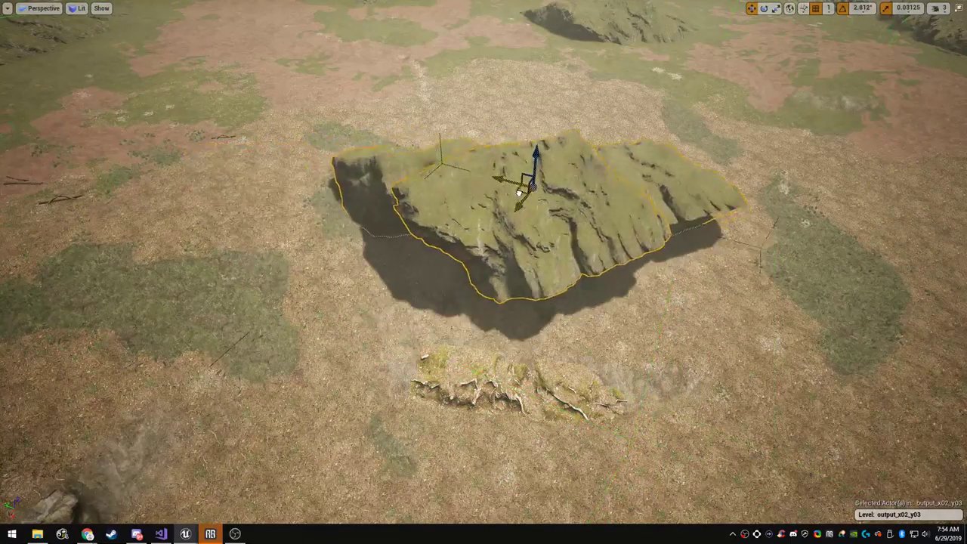
Turn the new cliff copy about 28° around its vertical axis and tilt it to lean over the ground
key(e)
drag(524, 212, 484, 204)
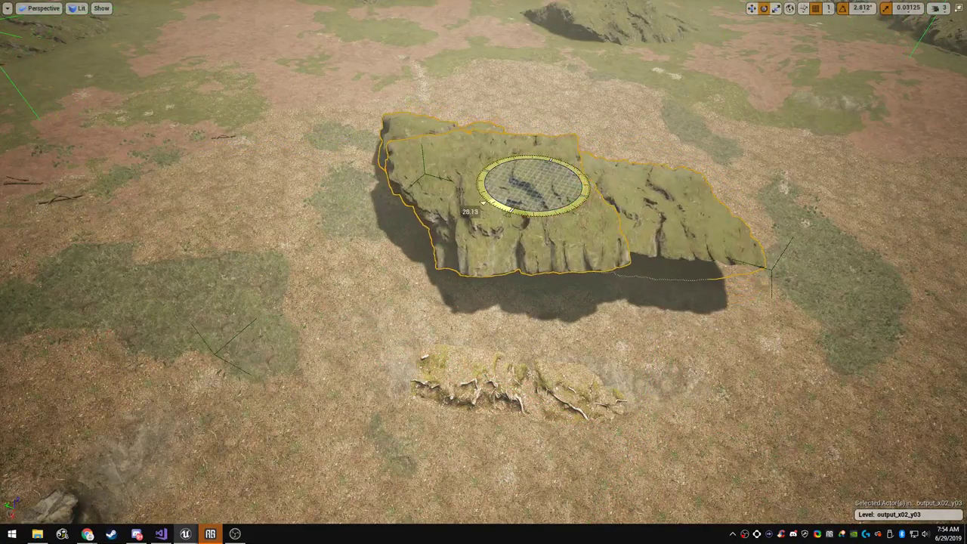
drag(578, 160, 585, 175)
right_drag(585, 175, 602, 175)
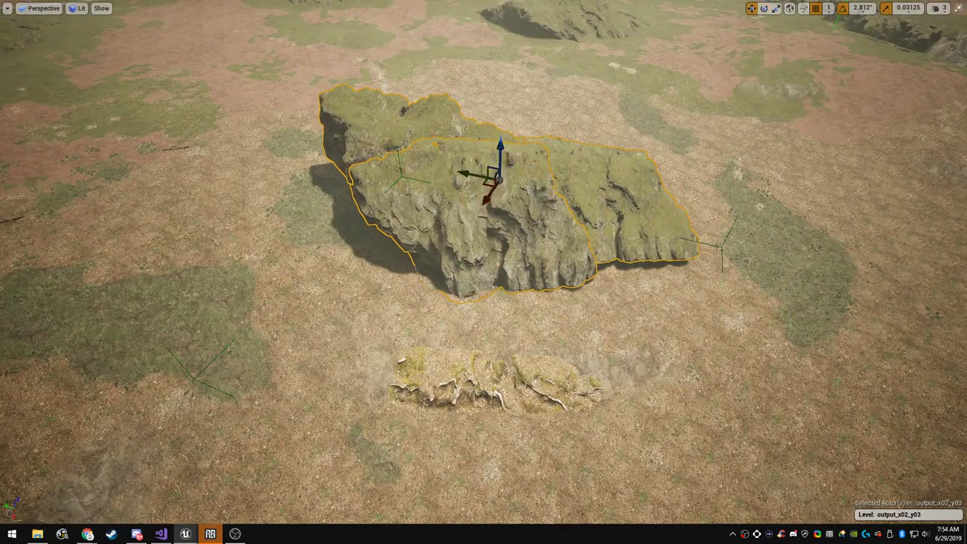
Tilt the cliff copy from its open end and lower it until its underside sinks into the leaf-covered ground
key(Escape)
right_drag(484, 272, 370, 280)
key(w)
key(d)
click(472, 189)
key(e)
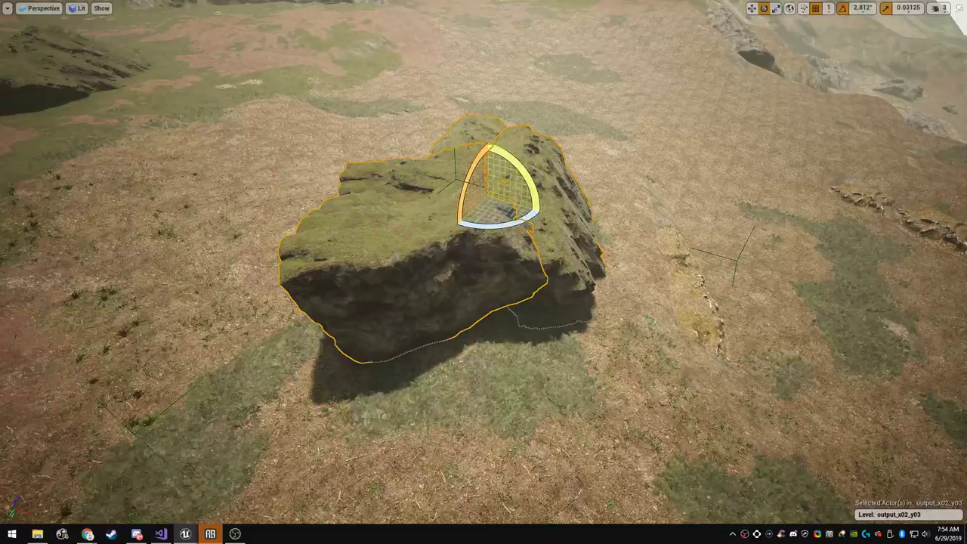
right_drag(484, 204, 445, 204)
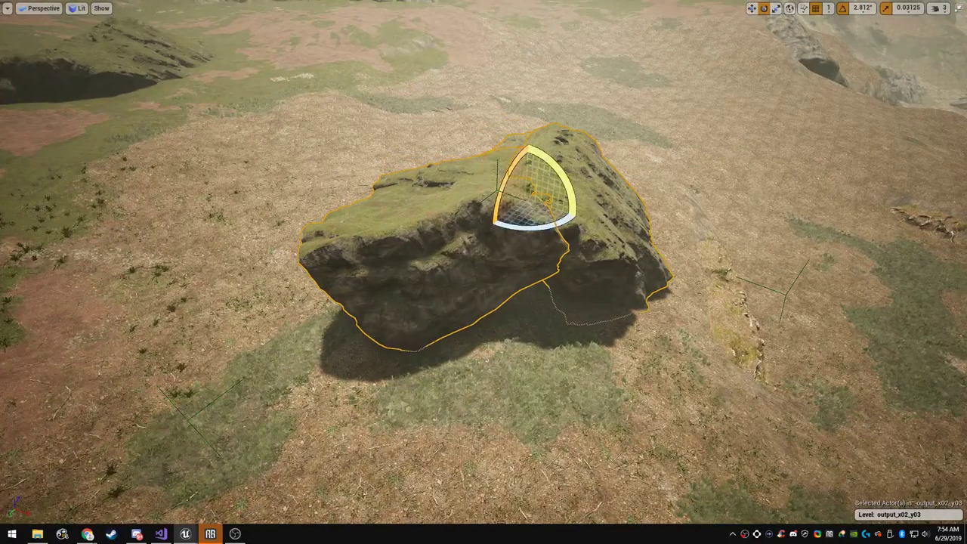
key(w)
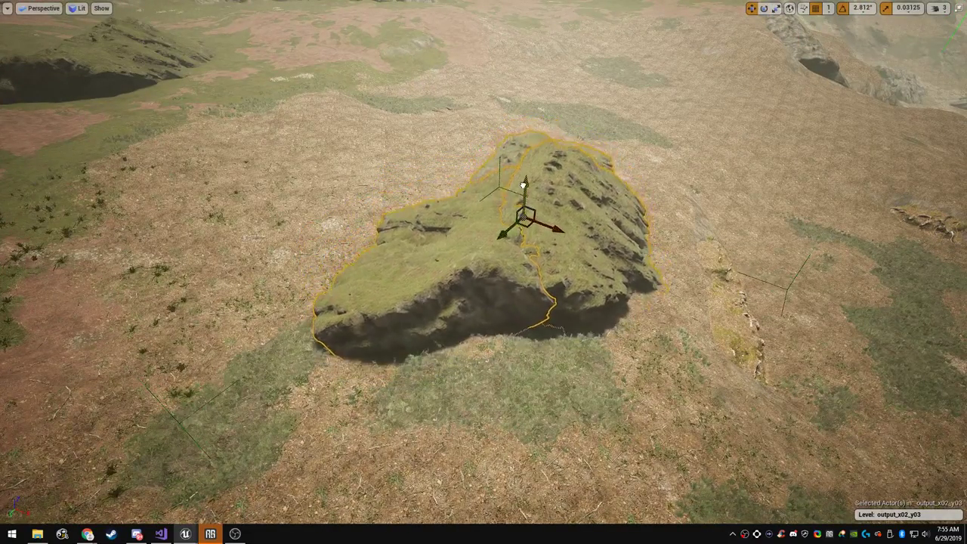
drag(523, 206, 523, 201)
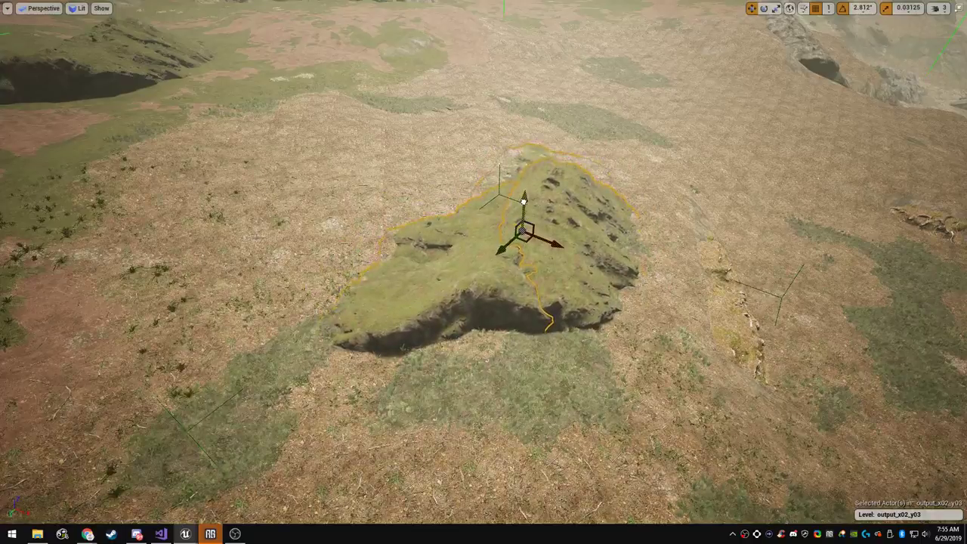
right_drag(523, 201, 514, 137)
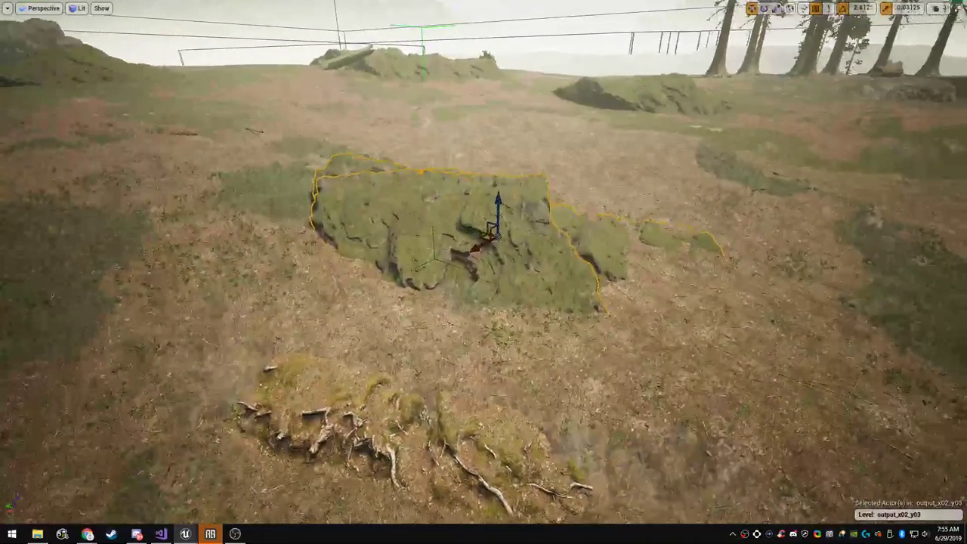
Assign the M_cliff_4_detail_Pine material to the three selected cliff meshes
key(F11)
click(760, 480)
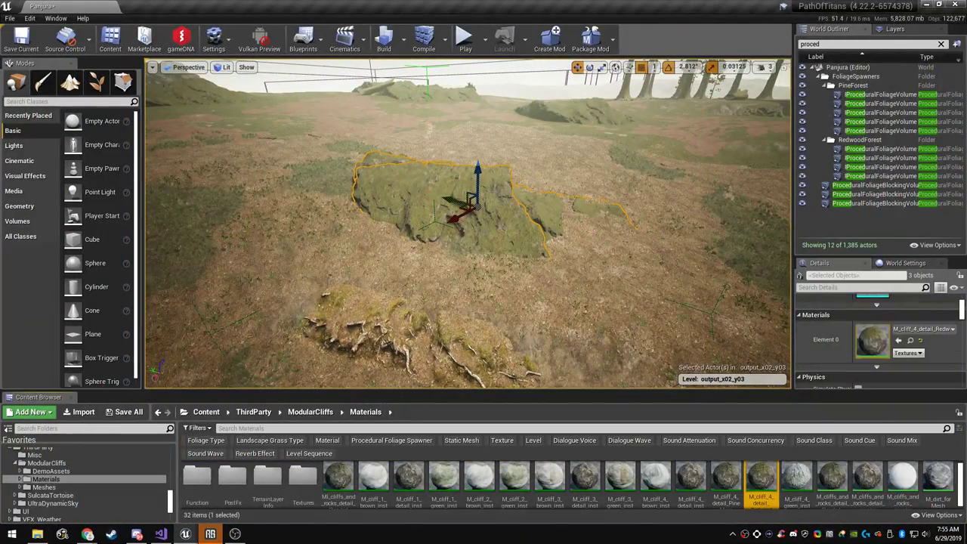
click(898, 341)
click(724, 478)
click(899, 341)
right_drag(574, 250, 582, 232)
click(96, 81)
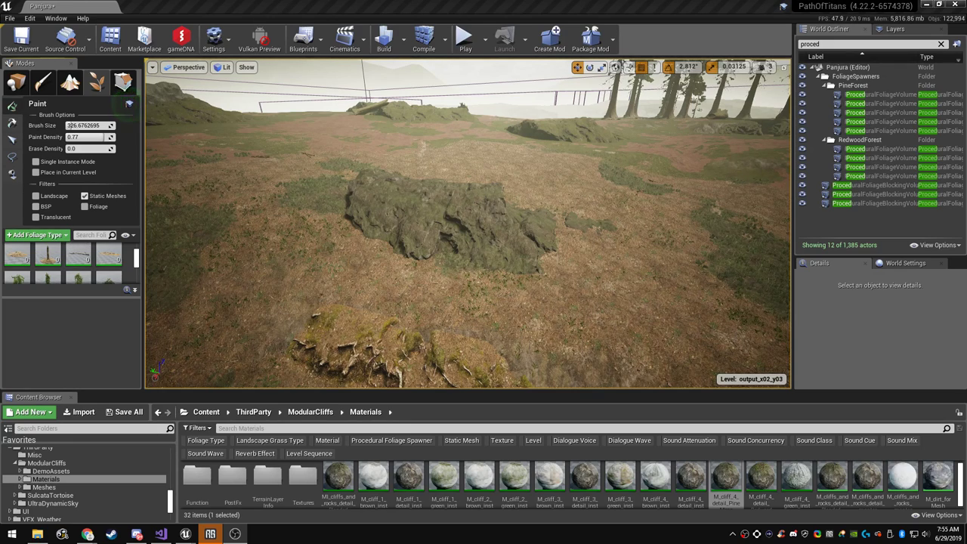
click(42, 82)
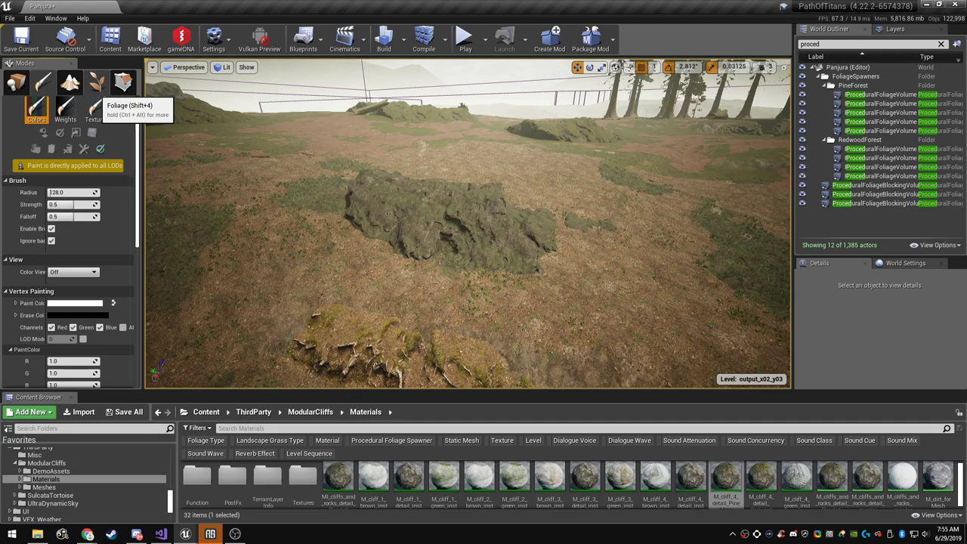
click(123, 83)
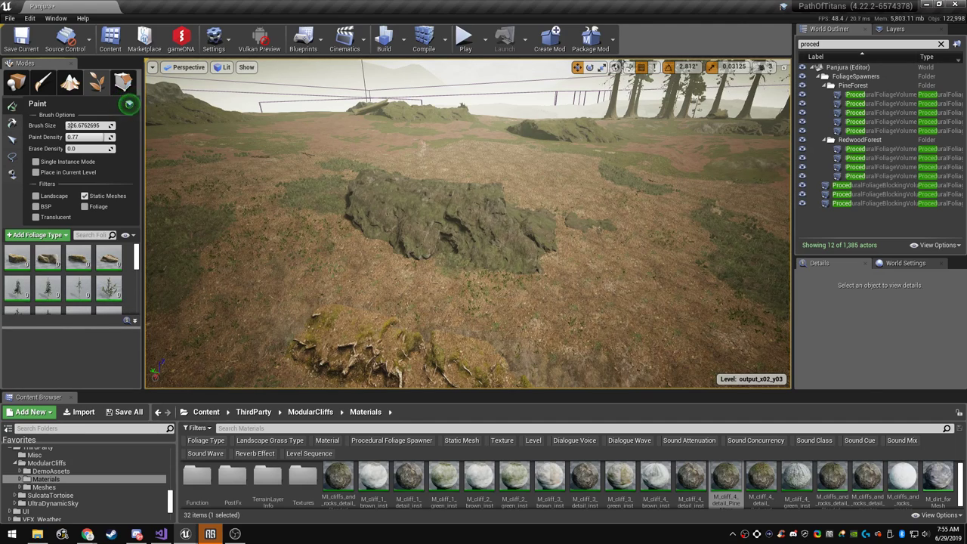
Paint the PineFerns landscape layer around the base of the cliff copy behind the root-covered mound
click(70, 83)
scroll(80, 293, down, 6)
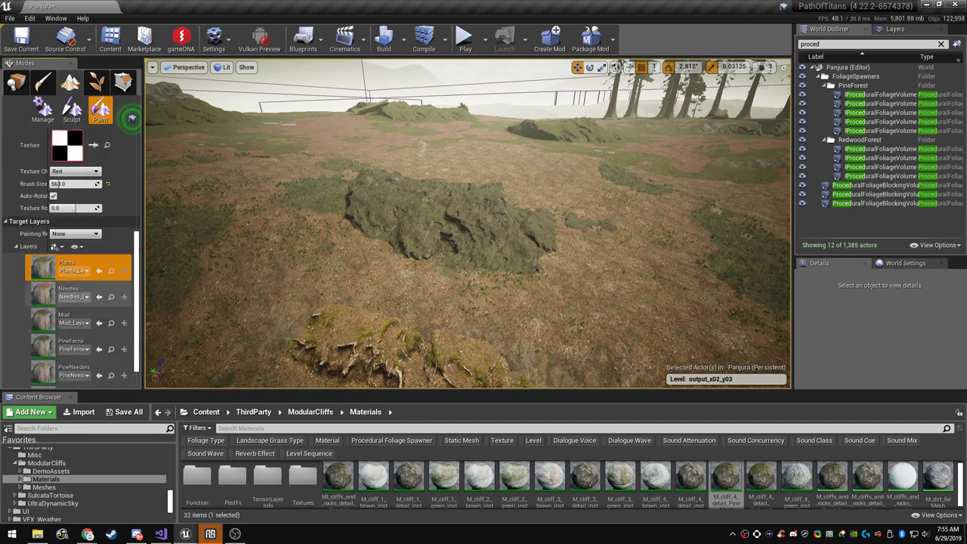
scroll(79, 293, down, 1)
click(76, 330)
right_drag(423, 226, 491, 240)
key(w)
key(F11)
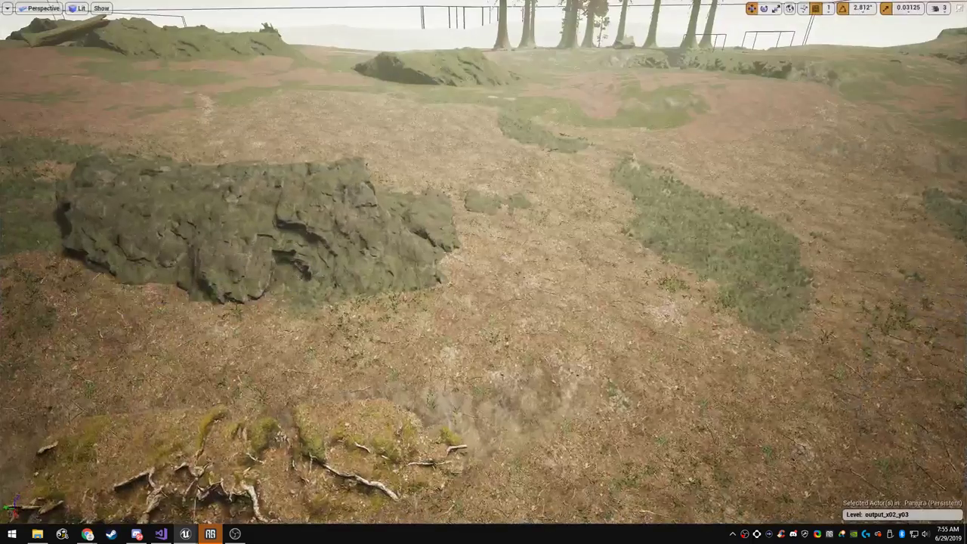
key(e)
mouse_move(528, 209)
right_down()
mouse_move(484, 260)
mouse_move(468, 243)
right_up()
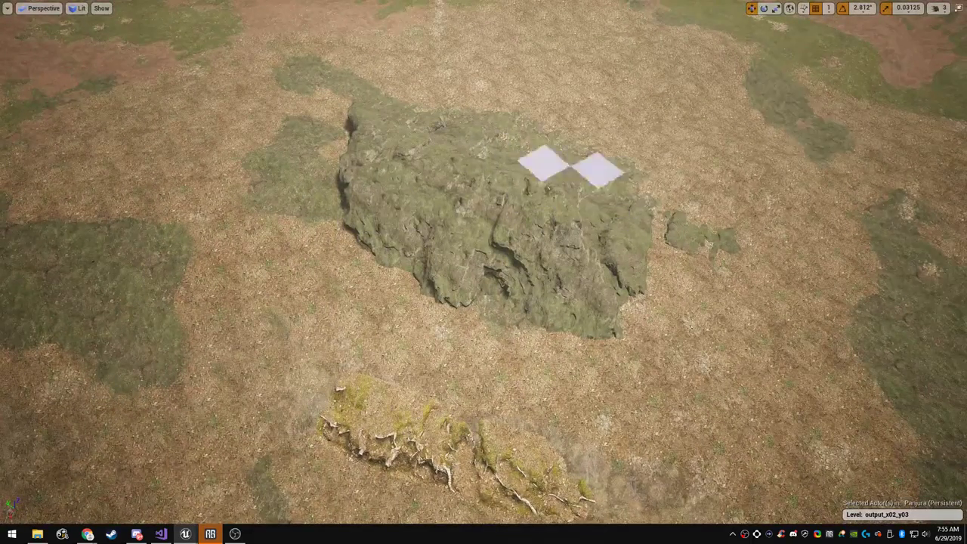
mouse_move(338, 227)
mouse_down()
mouse_move(490, 310)
mouse_move(655, 303)
mouse_move(643, 217)
mouse_up()
key(w)
mouse_move(400, 136)
right_down()
mouse_move(423, 106)
mouse_move(431, 61)
mouse_move(423, 72)
mouse_move(431, 68)
mouse_move(355, 34)
mouse_move(492, 51)
right_up()
key(s)
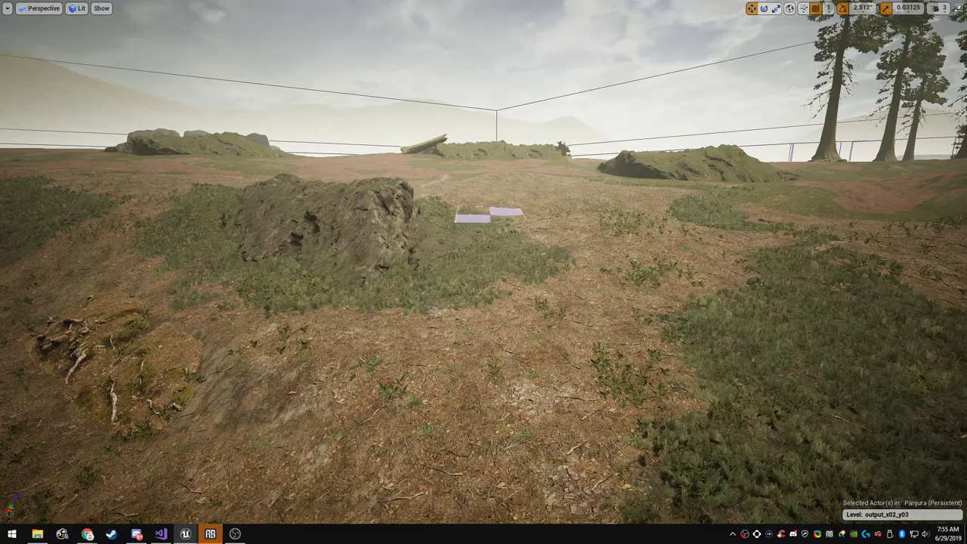
Return to object placement, select the large boulder in the rock cluster and locate its static mesh among the project assets
right_drag(490, 214, 559, 185)
right_drag(488, 209, 391, 226)
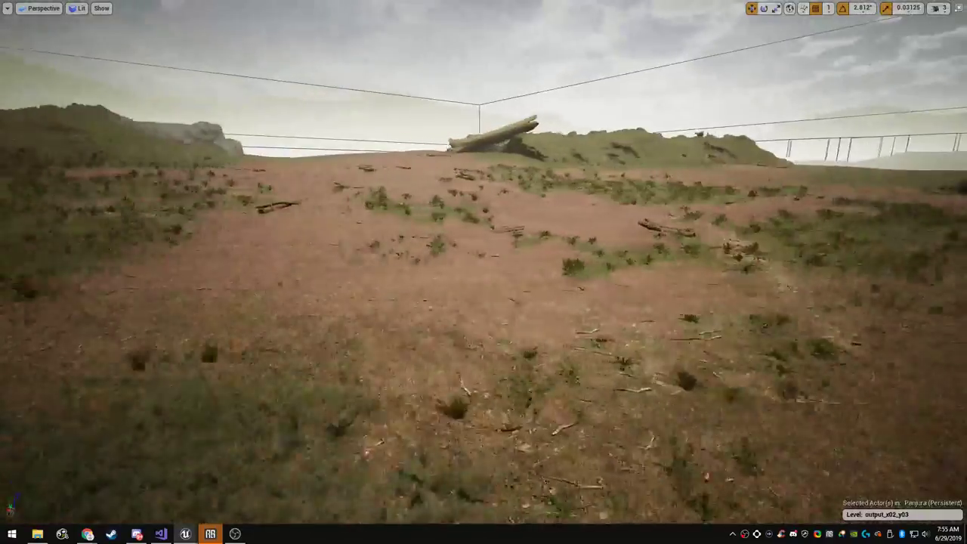
mouse_move(484, 257)
right_down()
mouse_move(563, 271)
mouse_move(569, 263)
mouse_move(460, 246)
mouse_move(337, 266)
mouse_move(461, 259)
mouse_move(496, 234)
mouse_move(559, 245)
right_up()
key(F11)
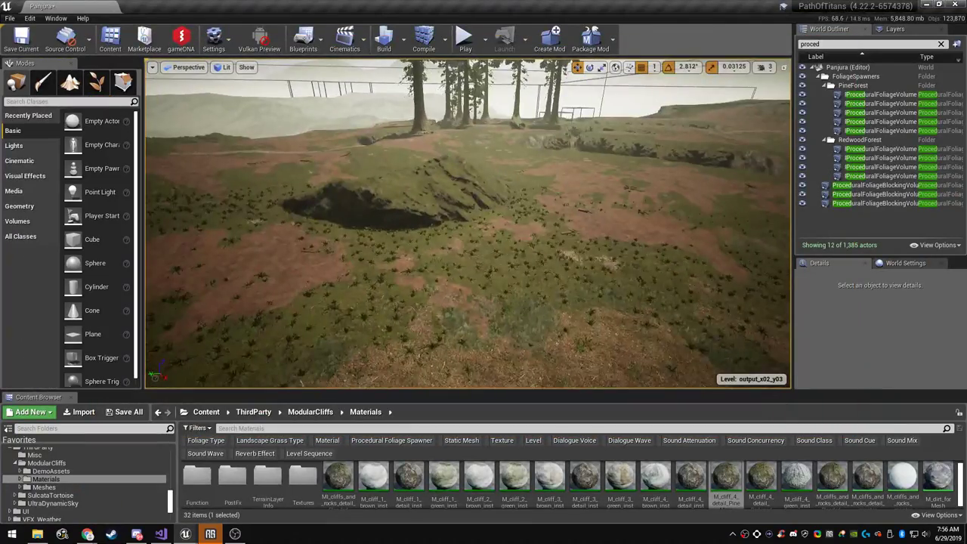
key(F11)
right_drag(483, 257, 417, 246)
click(643, 340)
right_drag(643, 340, 654, 319)
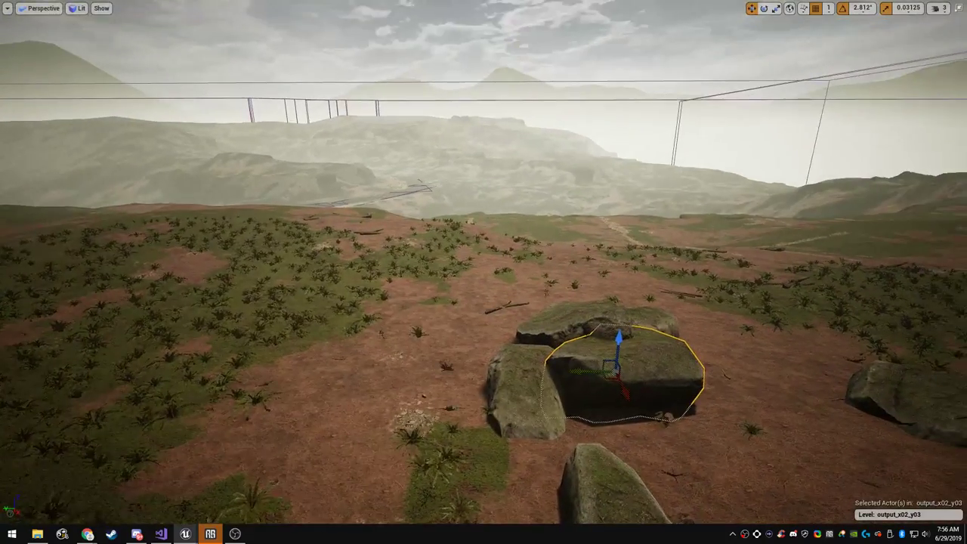
key(F11)
scroll(899, 352, up, 7)
scroll(900, 351, down, 5)
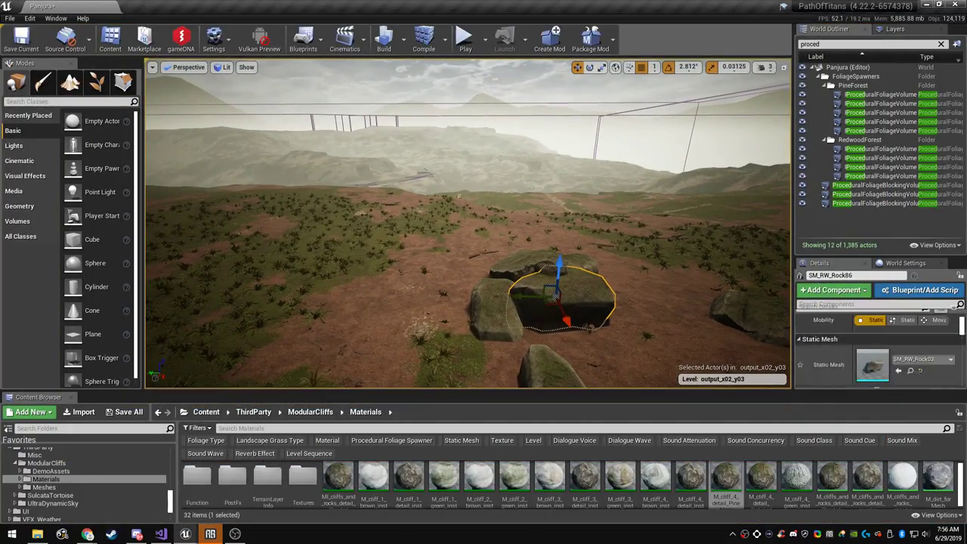
click(911, 339)
Place the SM_RW_Rock08 and SM_RW_Rock01 meshes side by side on the bare soil of the fern clearing
right_drag(423, 227, 786, 275)
drag(444, 482, 478, 257)
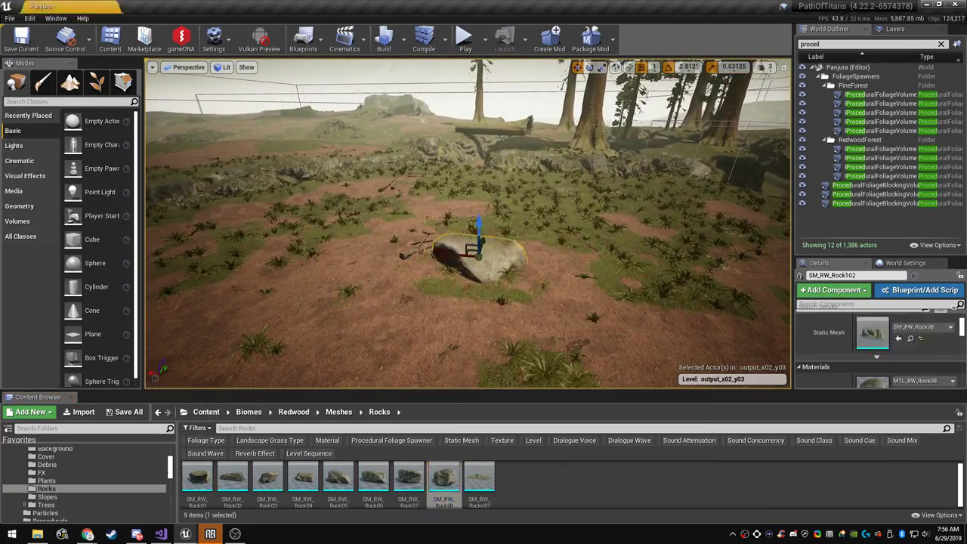
drag(198, 482, 360, 275)
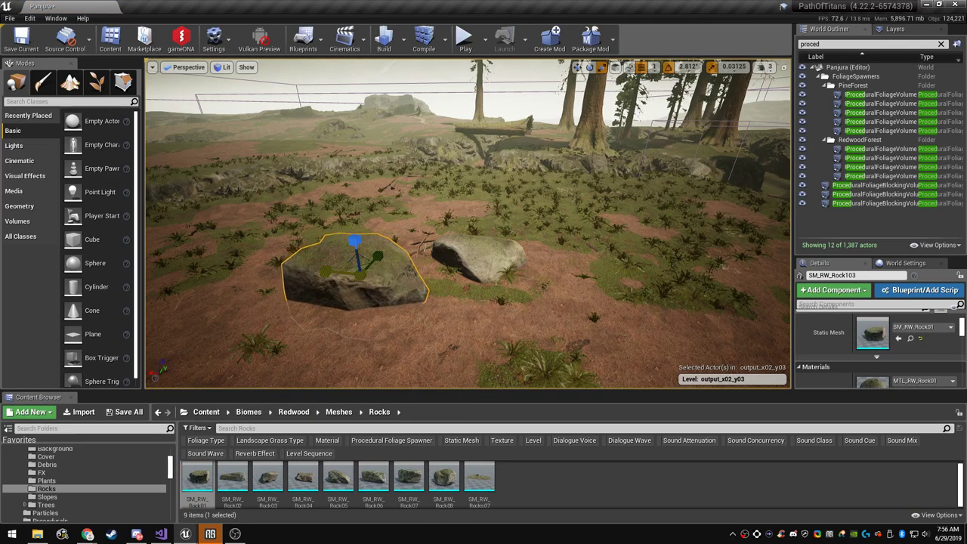
Enlarge the SM_RW_Rock01 and SM_RW_Rock08 rocks on the bare soil of the fern clearing
drag(361, 273, 372, 265)
right_drag(372, 264, 204, 306)
click(411, 243)
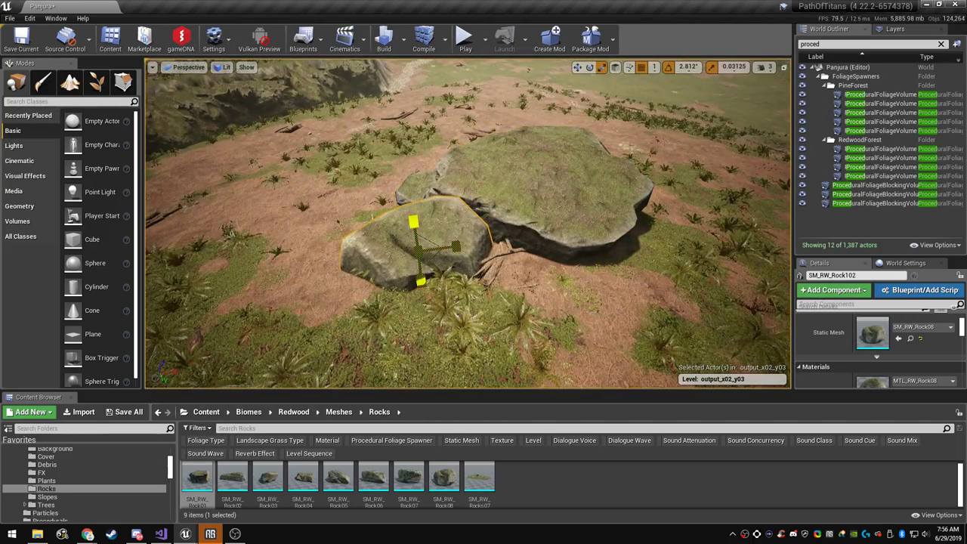
drag(418, 249, 425, 243)
scroll(468, 332, down, 5)
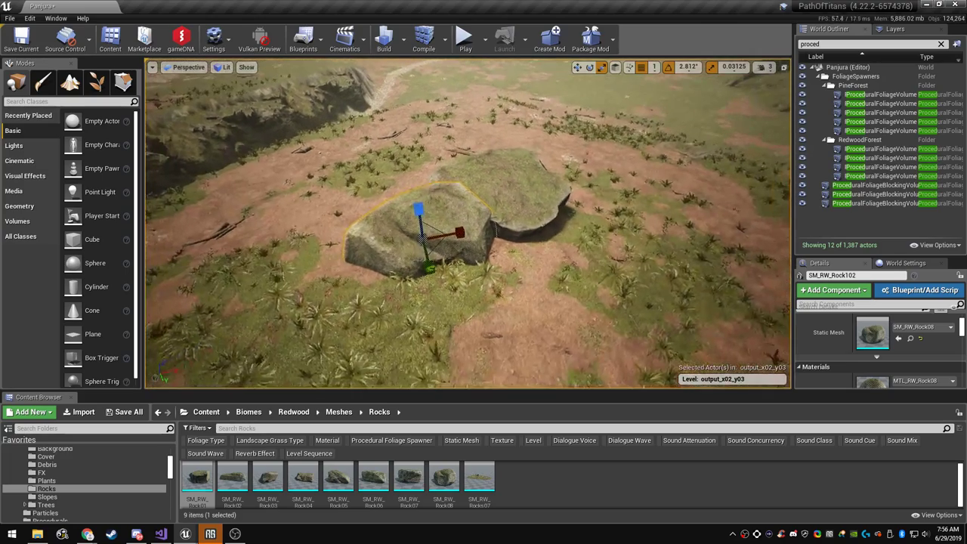
Place another SM_RW_Rock08 mesh in front of the two boulders and rotate it by about 127 degrees
drag(445, 479, 514, 283)
key(e)
drag(503, 325, 446, 319)
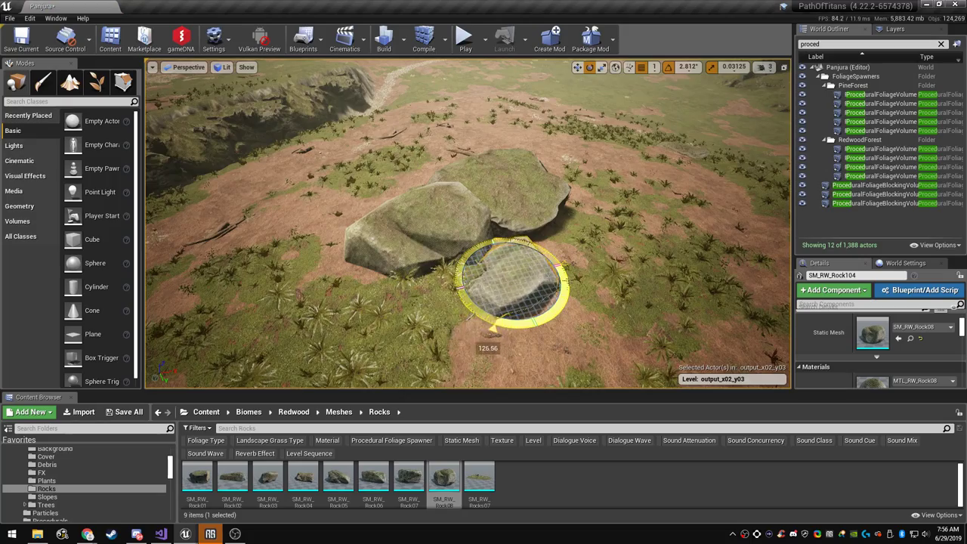
right_drag(469, 302, 423, 287)
Select the three clearing rocks together and place a copy of the group out on the open bare hillside
key(F11)
key(Escape)
click(611, 332)
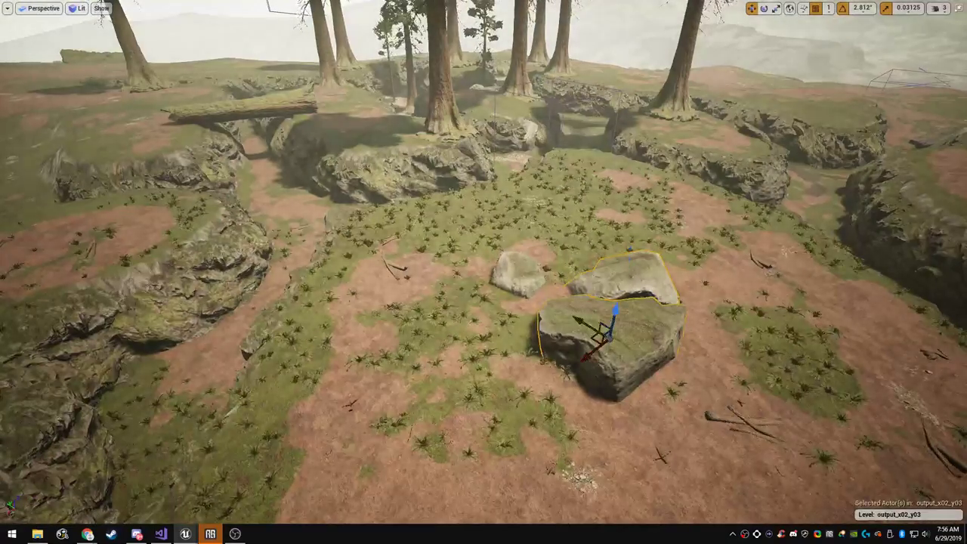
ctrl+click(630, 278)
ctrl+click(518, 273)
right_drag(518, 273, 408, 309)
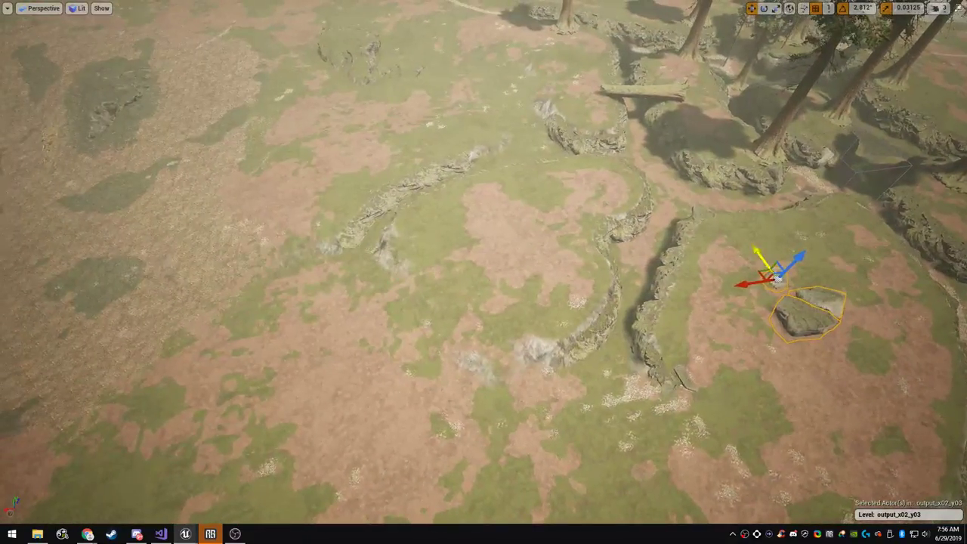
drag(767, 277, 507, 260)
drag(334, 229, 197, 91)
right_drag(197, 92, 121, 37)
key(w)
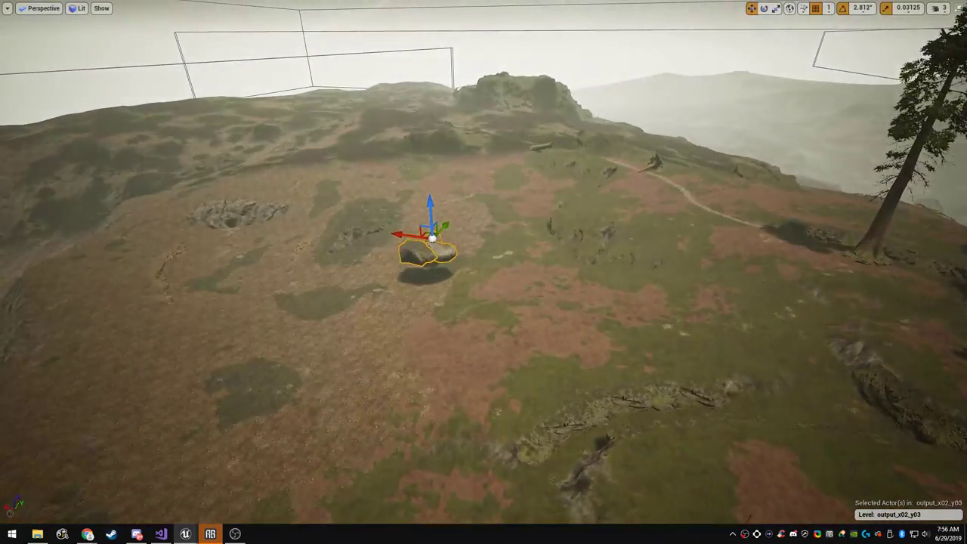
Move the mossy fallen log across the open field to the stone path
key(w)
right_drag(484, 272, 627, 196)
key(a)
key(e)
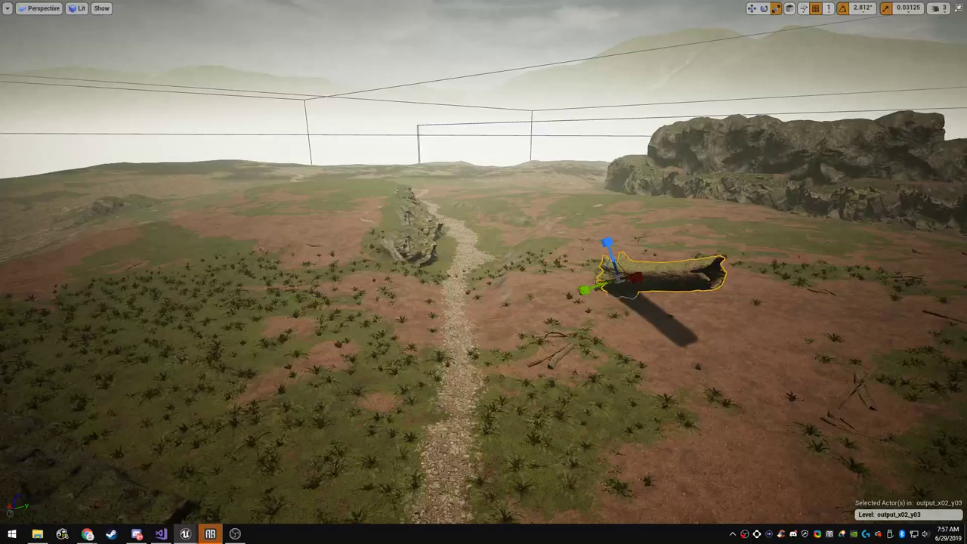
right_drag(484, 272, 597, 389)
key(w)
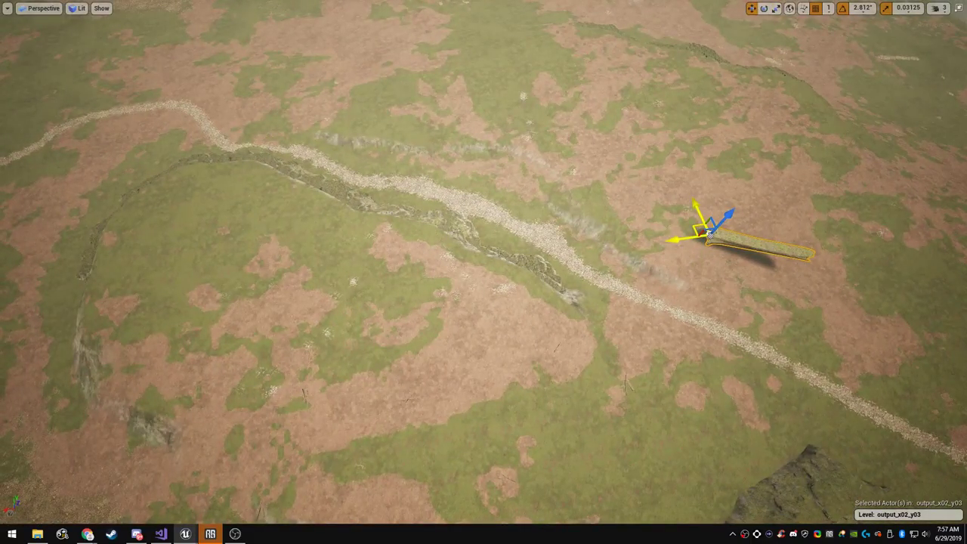
drag(700, 230, 34, 121)
right_drag(34, 121, 1, 79)
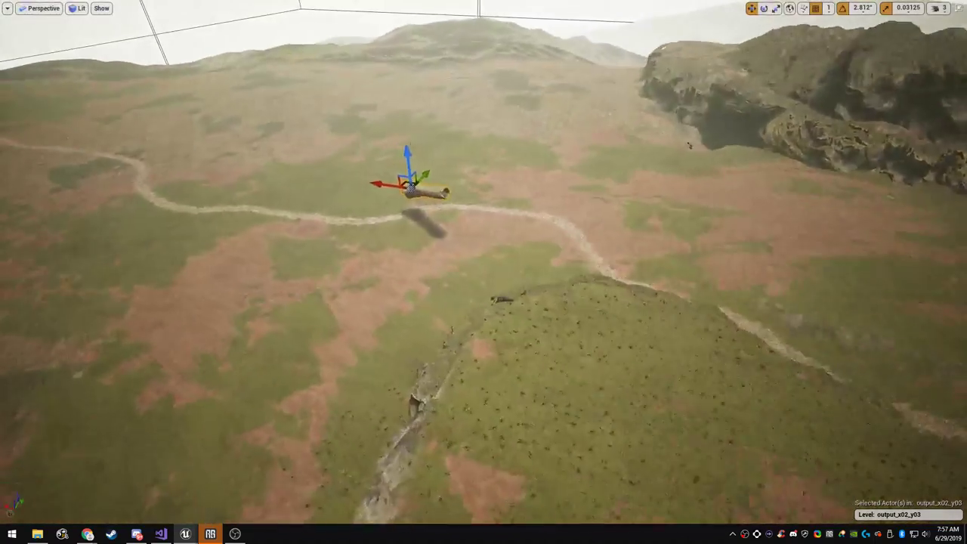
Enlarge the fallen log uniformly to several times its size and rotate it toward the direction of the stone path
right_drag(484, 272, 529, 298)
key(r)
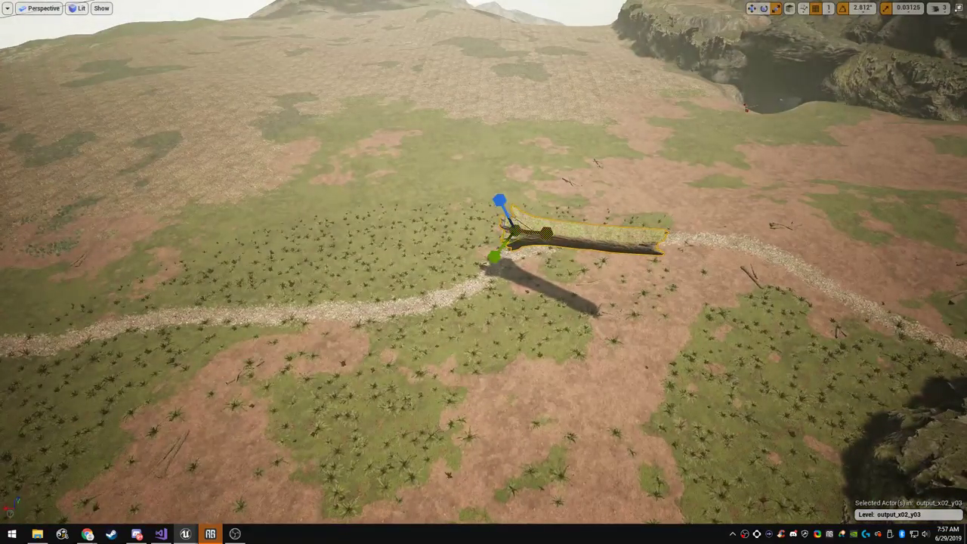
drag(504, 230, 468, 223)
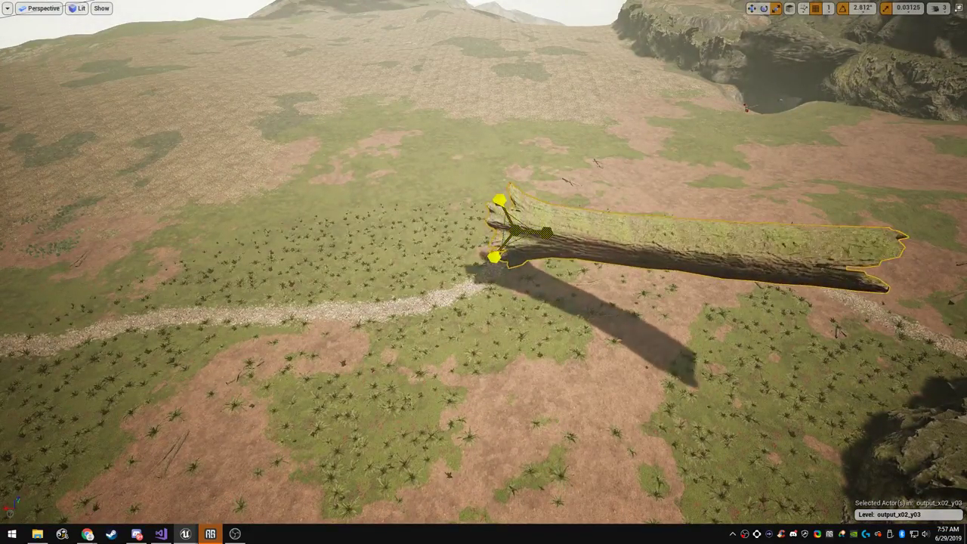
key(e)
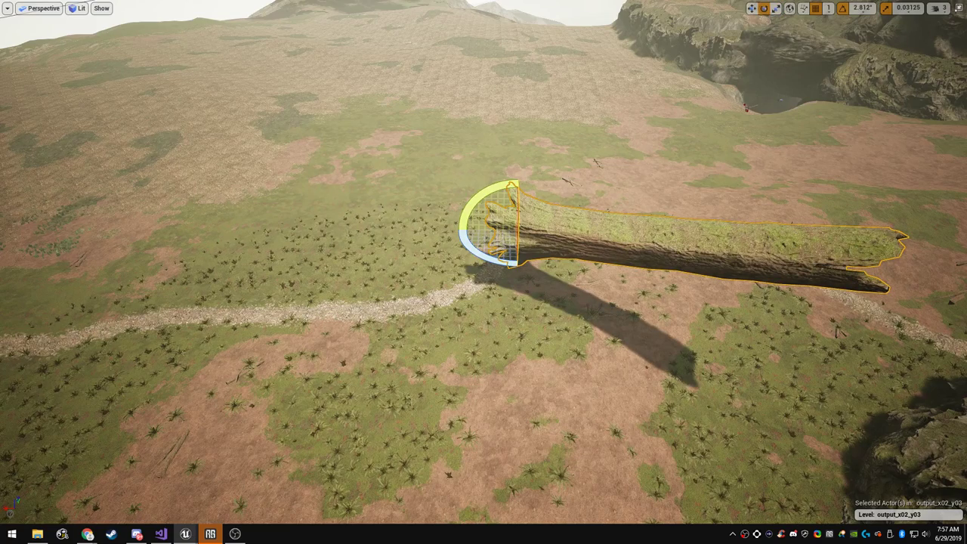
right_drag(474, 201, 522, 200)
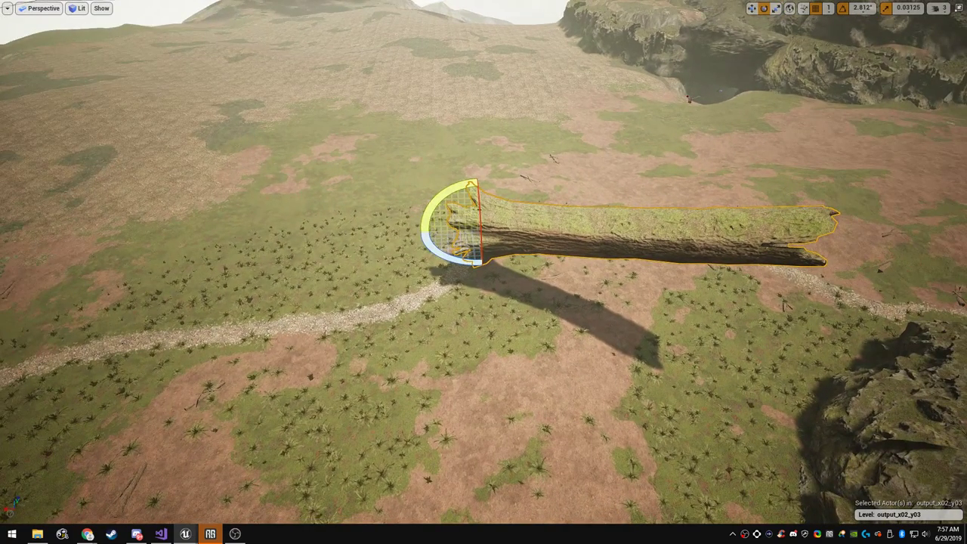
drag(428, 214, 438, 196)
drag(429, 245, 459, 279)
Move the enlarged hollow log over the stone path and turn it to run along the path
key(w)
drag(446, 231, 12, 304)
mouse_move(12, 304)
right_down()
mouse_move(2, 279)
mouse_move(4, 299)
right_up()
key(d)
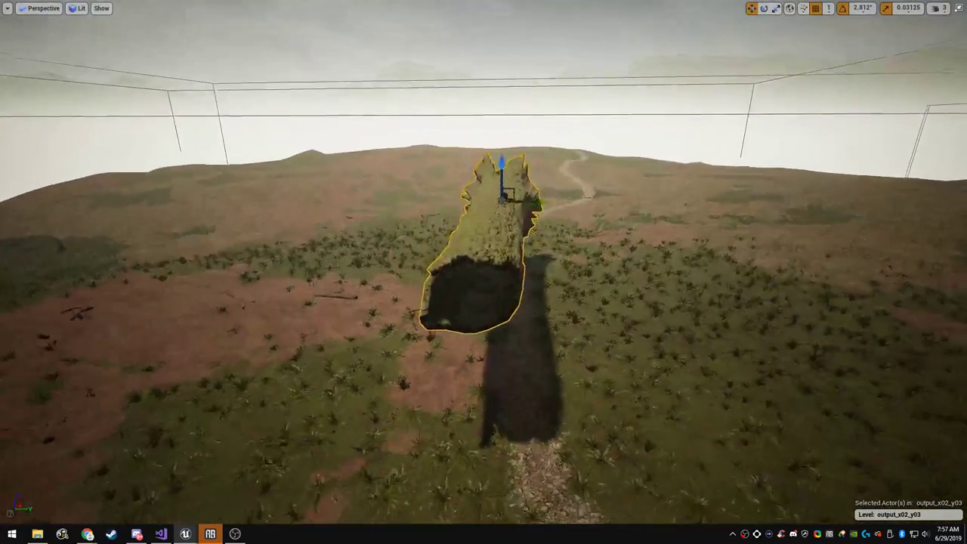
key(e)
drag(498, 177, 541, 210)
key(w)
key(r)
key(w)
key(e)
key(w)
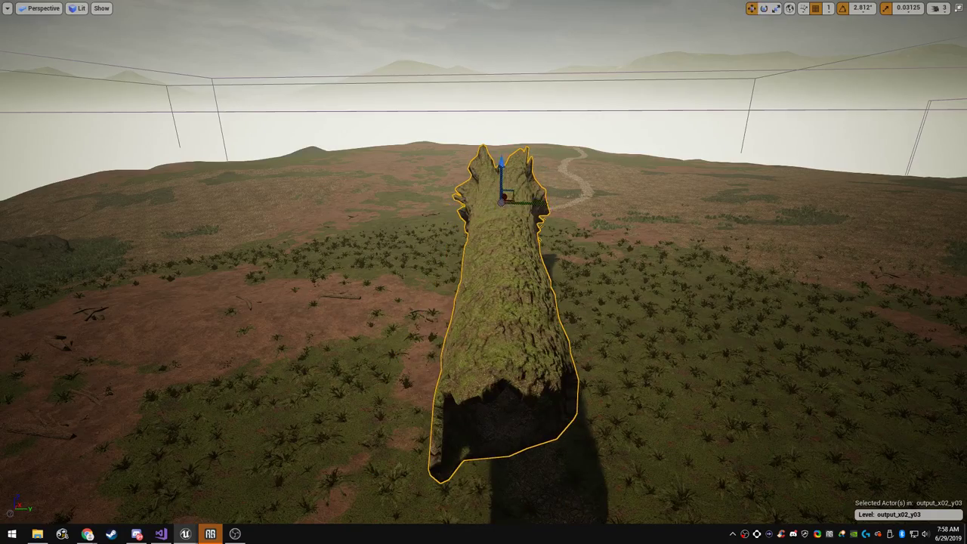
Lower the hollow log toward the ground over the stone path
right_drag(541, 210, 538, 178)
key(q)
drag(507, 144, 508, 174)
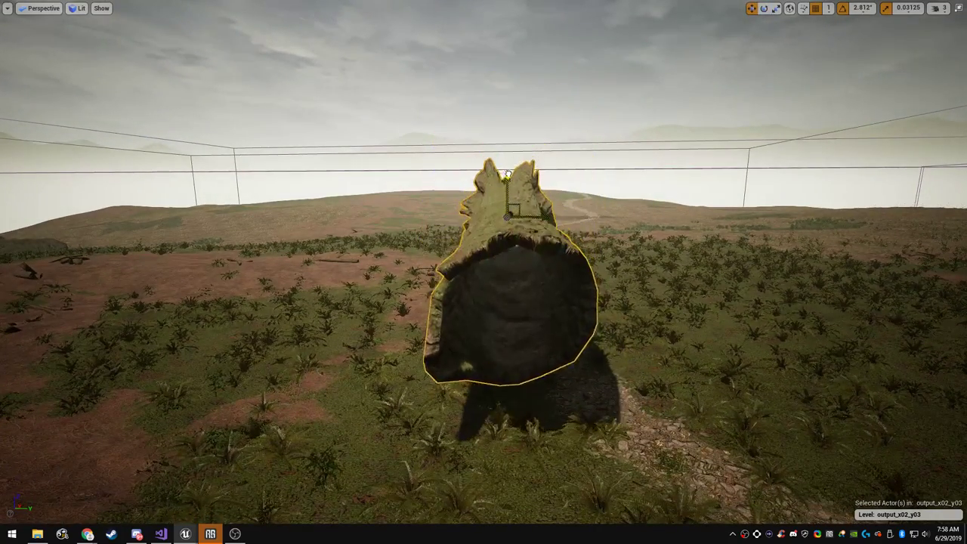
Fine-tune the log's rotation and position so the stone path runs through its hollow, and deselect it
key(q)
right_drag(508, 219, 508, 248)
key(e)
key(e)
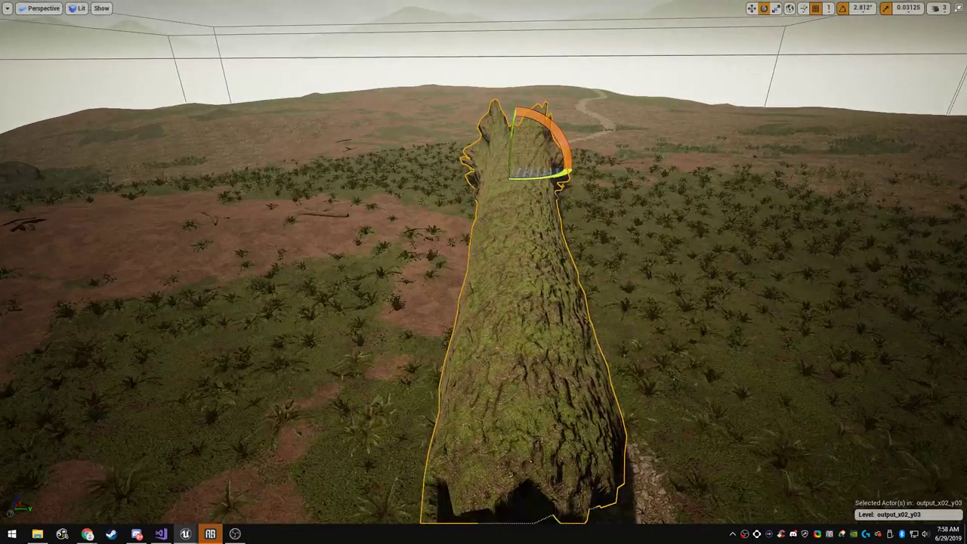
key(w)
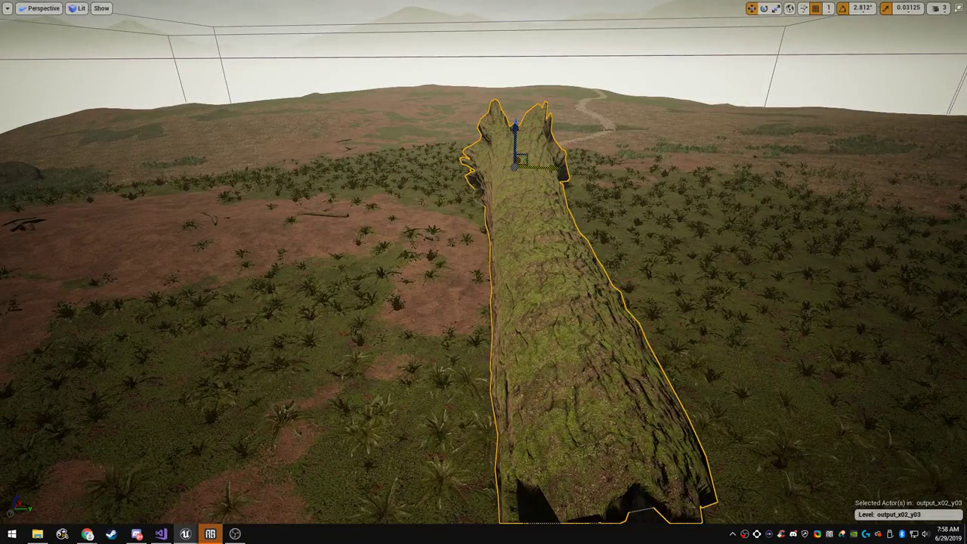
drag(521, 163, 529, 159)
right_drag(529, 160, 846, 114)
key(w)
key(Escape)
key(e)
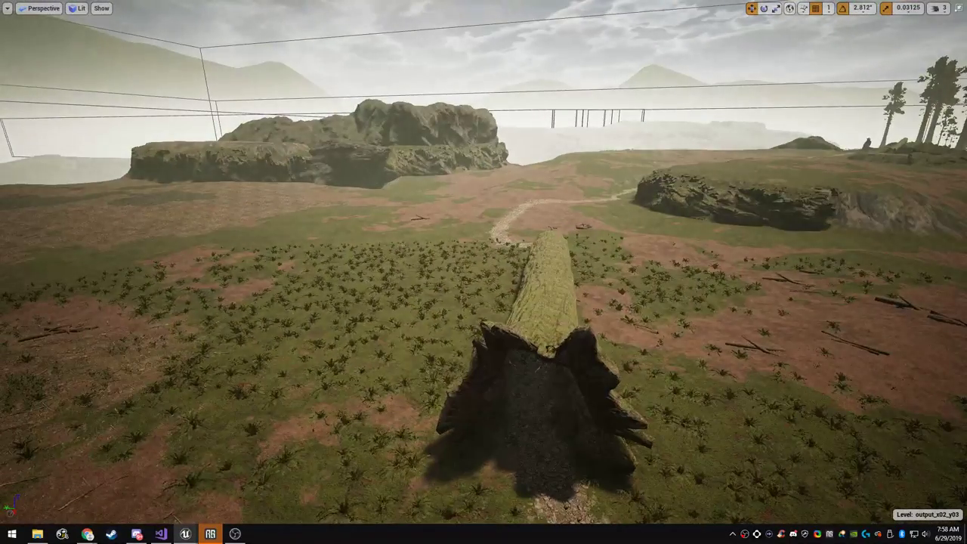
Play-test the level full screen, running and jumping the dinosaur through the redwood forest, and end the play session
key(F11)
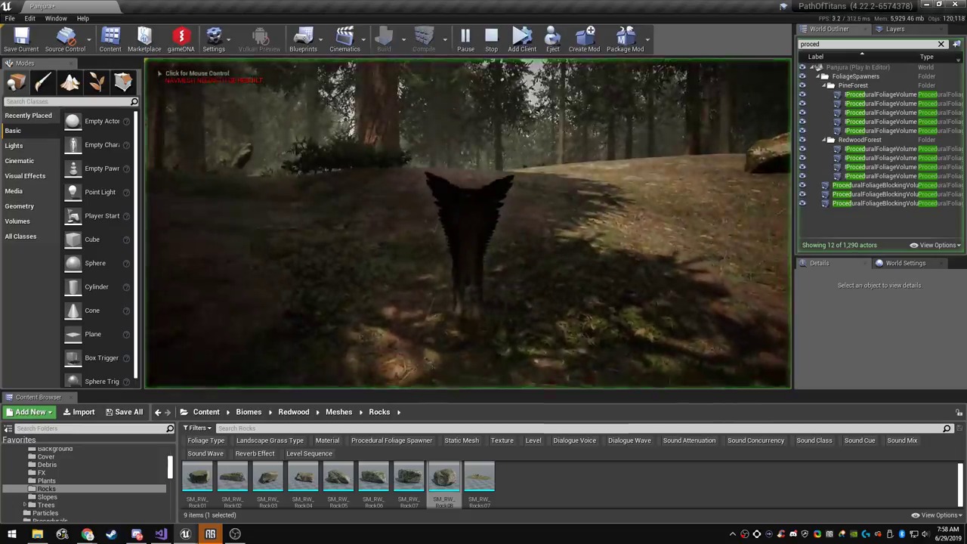
key(F11)
click(483, 272)
key(w)
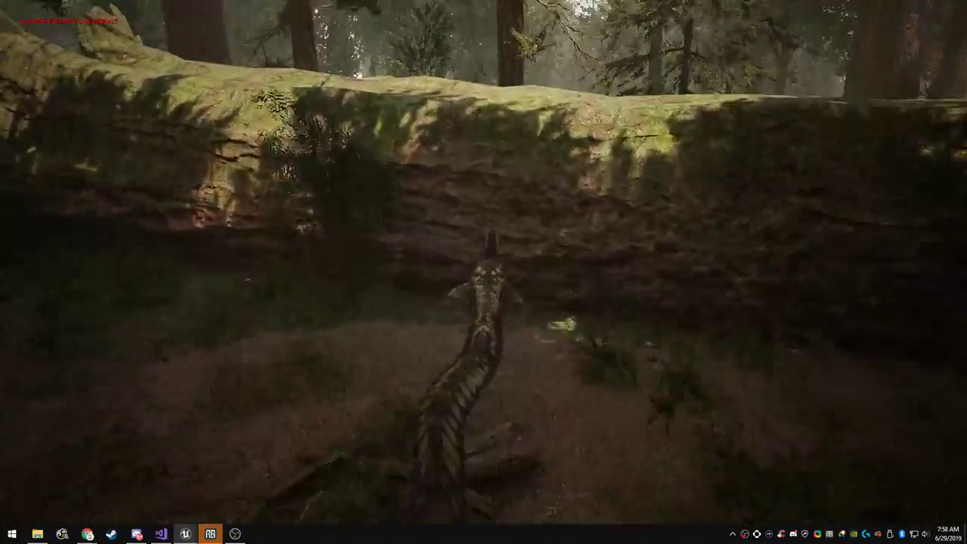
key(space)
key(space)
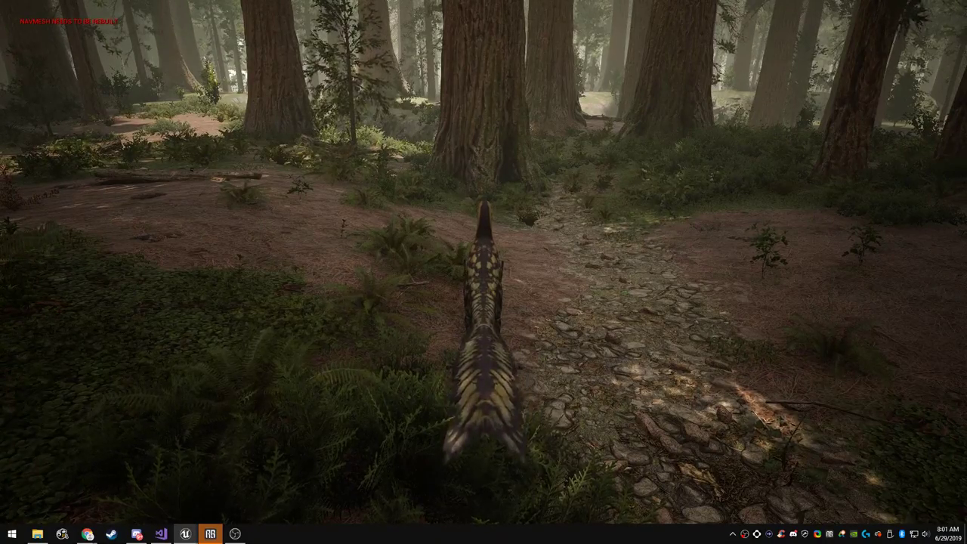
key(F11)
key(Escape)
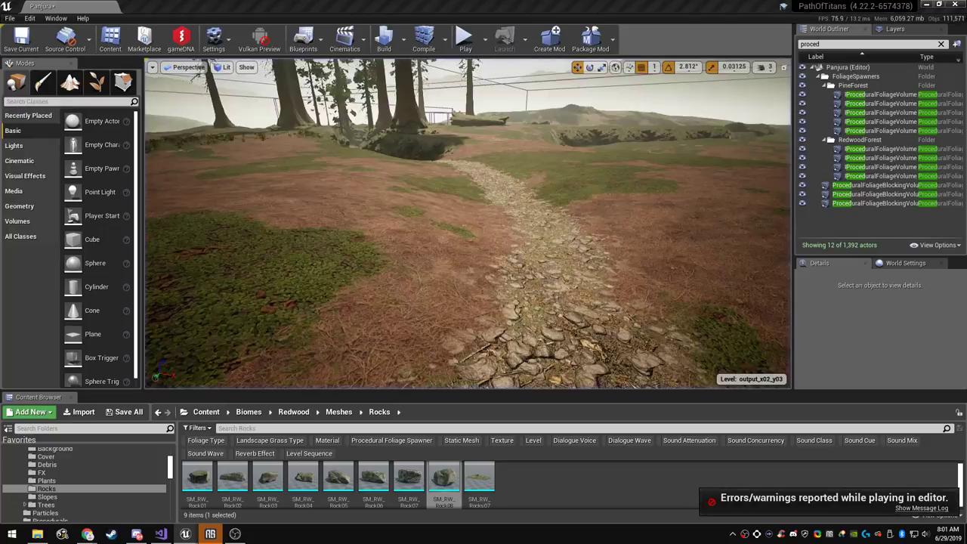
Set up landscape painting with the Dirt layer at the open ground between the large cliffs and the stone path
right_drag(468, 223, 718, 299)
key(F11)
key(w)
key(w)
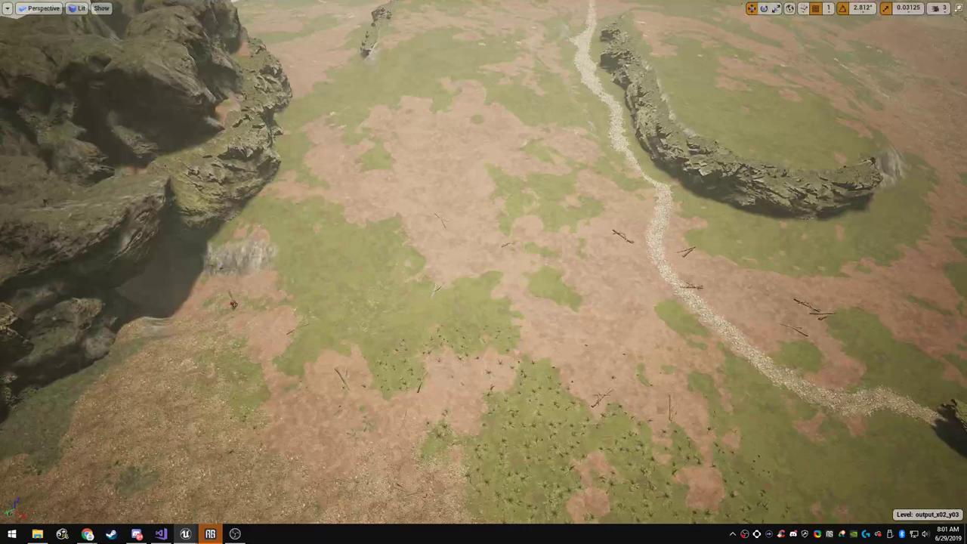
key(F11)
click(97, 81)
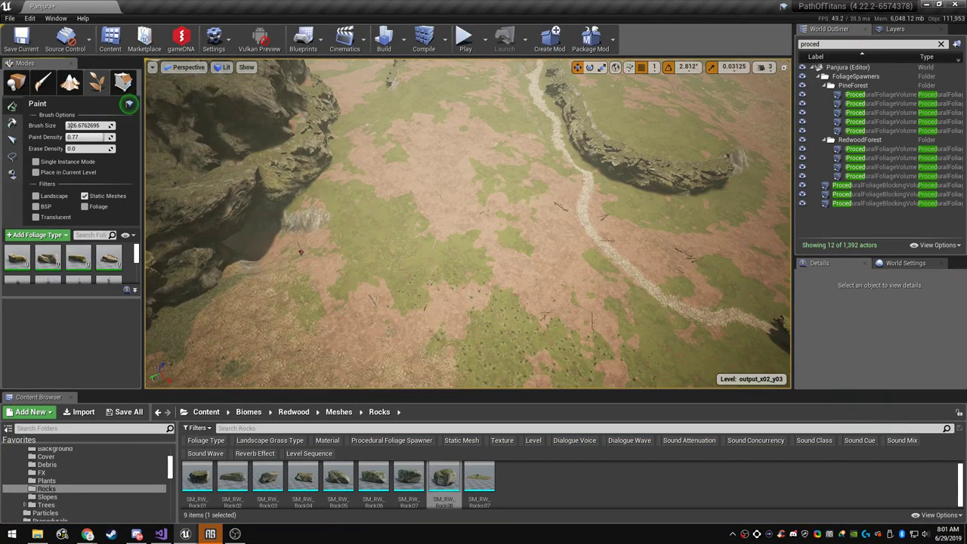
click(69, 82)
scroll(87, 229, down, 4)
scroll(87, 229, up, 4)
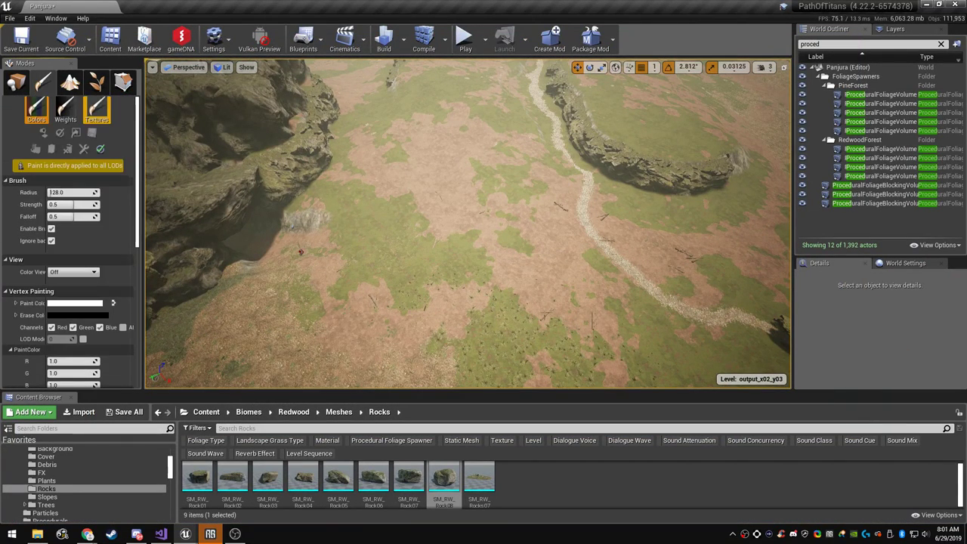
click(69, 81)
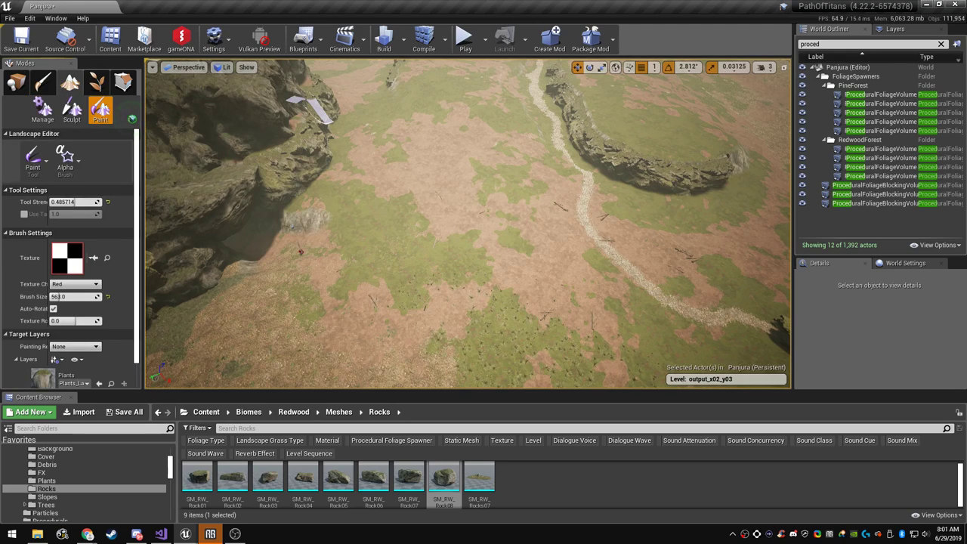
scroll(86, 347, down, 9)
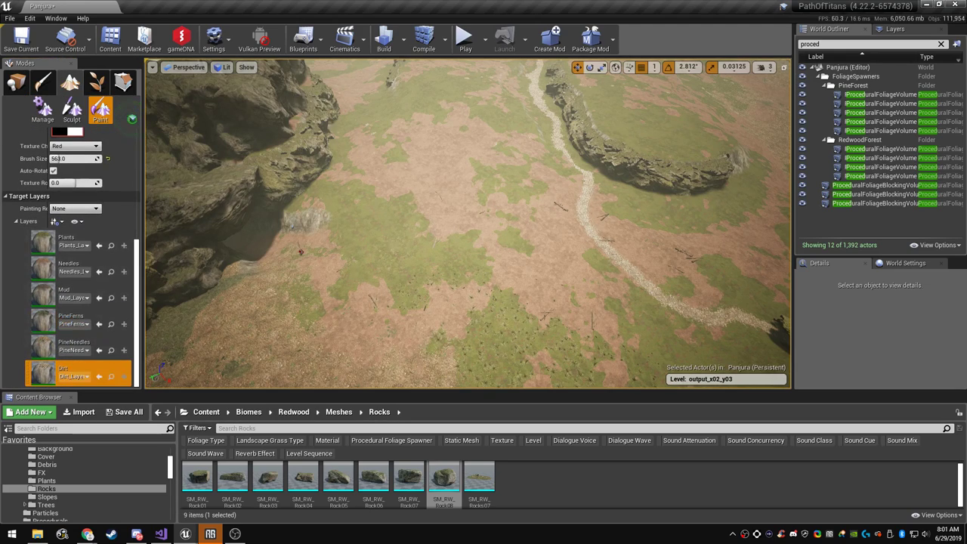
Paint a narrow trail branch with brush size 150 from the main stone path to the hollow under the large cliffs
key(F11)
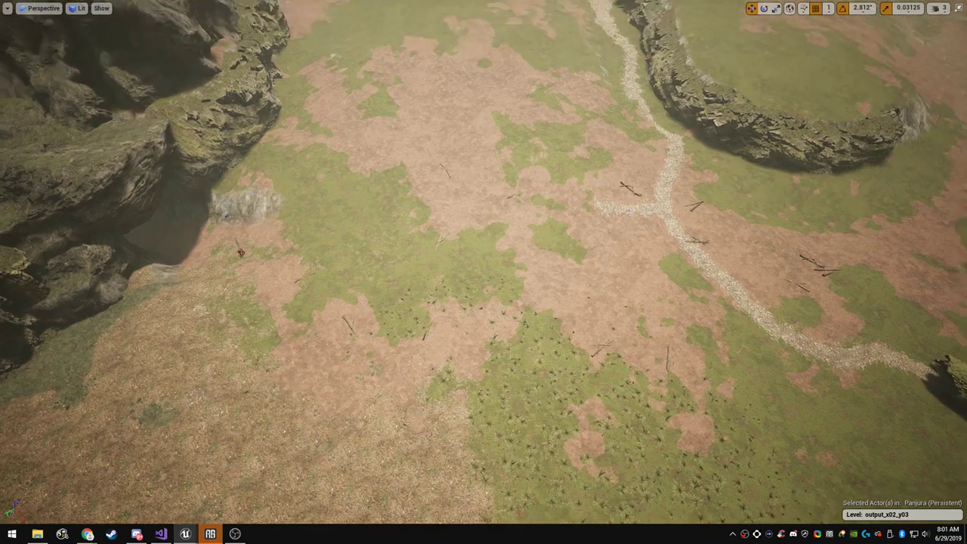
key(F11)
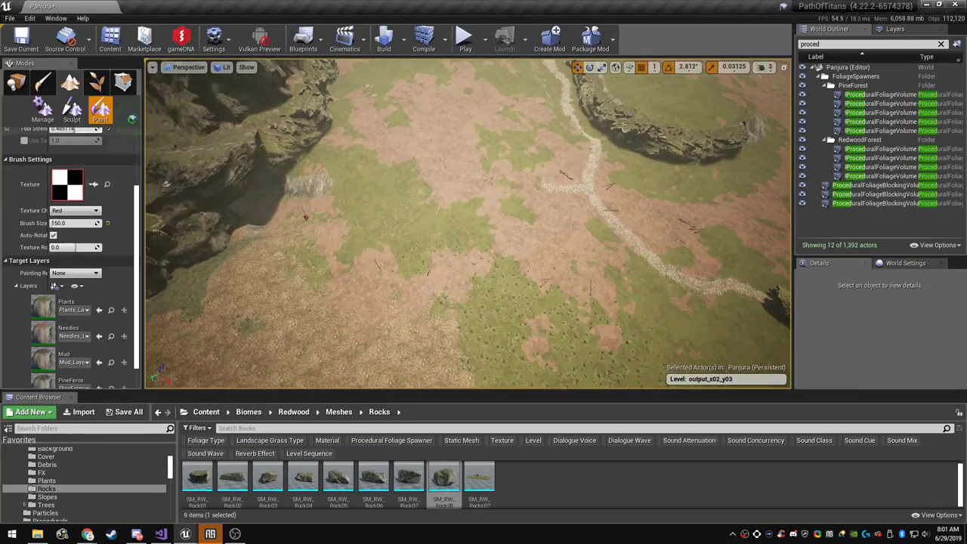
key(F11)
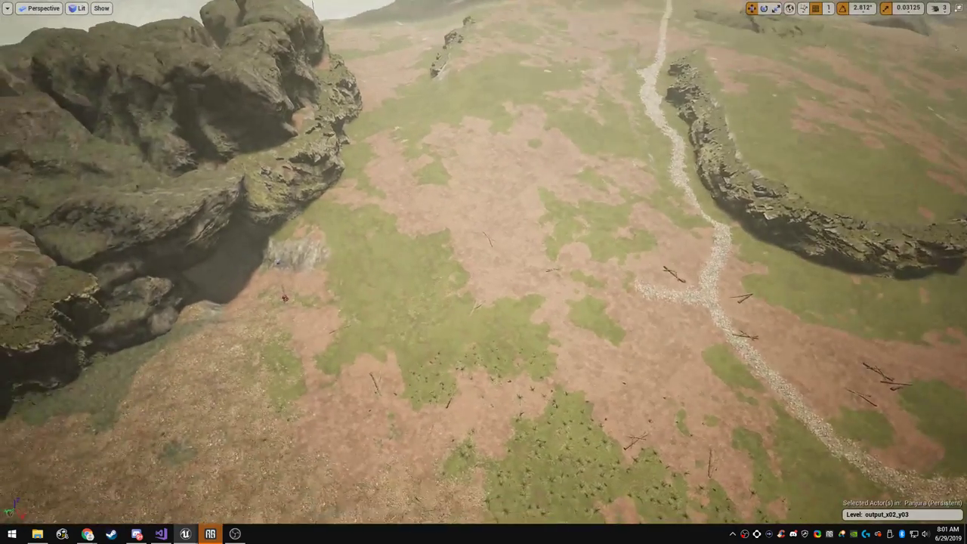
right_drag(484, 273, 529, 272)
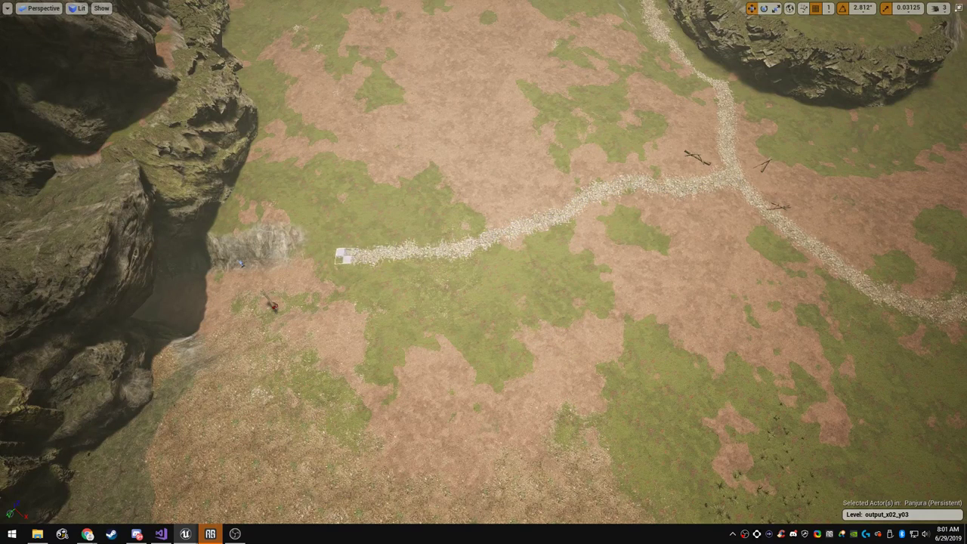
mouse_move(344, 256)
mouse_down()
mouse_move(191, 293)
mouse_move(443, 256)
mouse_up()
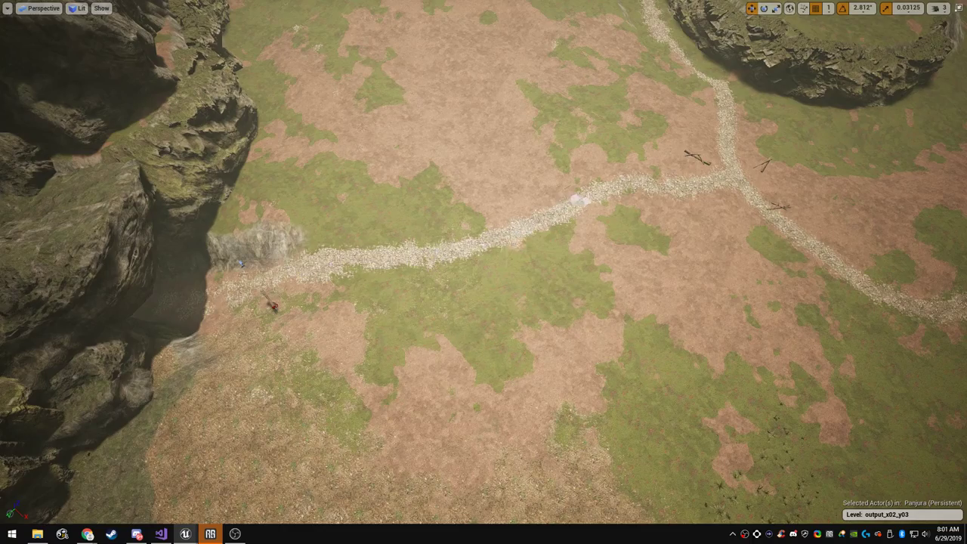
Paint over the new branch and the fork where it meets the main stone path to thicken the trail
drag(581, 199, 654, 185)
right_drag(654, 185, 611, 163)
drag(508, 274, 455, 358)
mouse_move(455, 358)
right_down()
mouse_move(264, 280)
mouse_move(291, 261)
mouse_move(293, 237)
mouse_move(317, 321)
mouse_move(423, 310)
right_up()
Sculpt the new trail branch down to the hollow under the large cliffs using the landscape Flatten tool
key(F11)
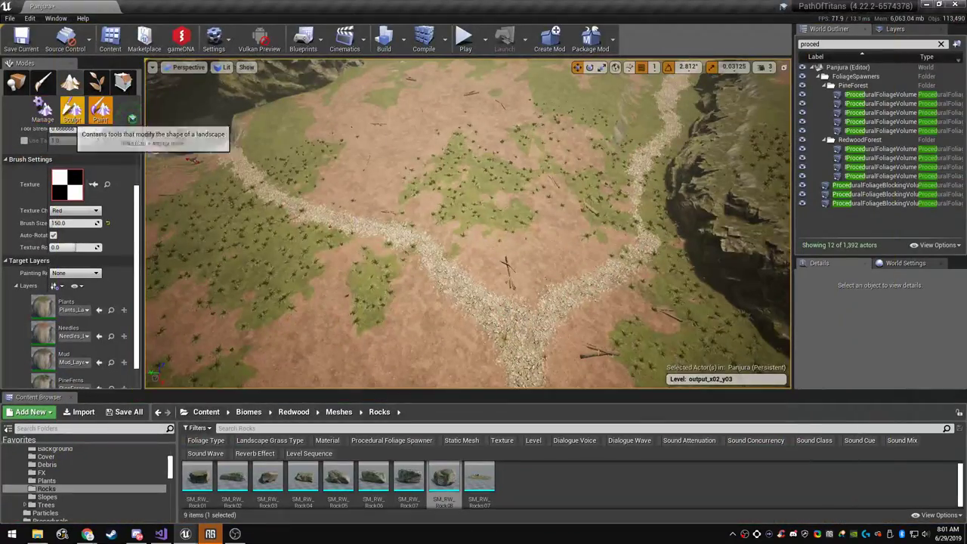
click(69, 115)
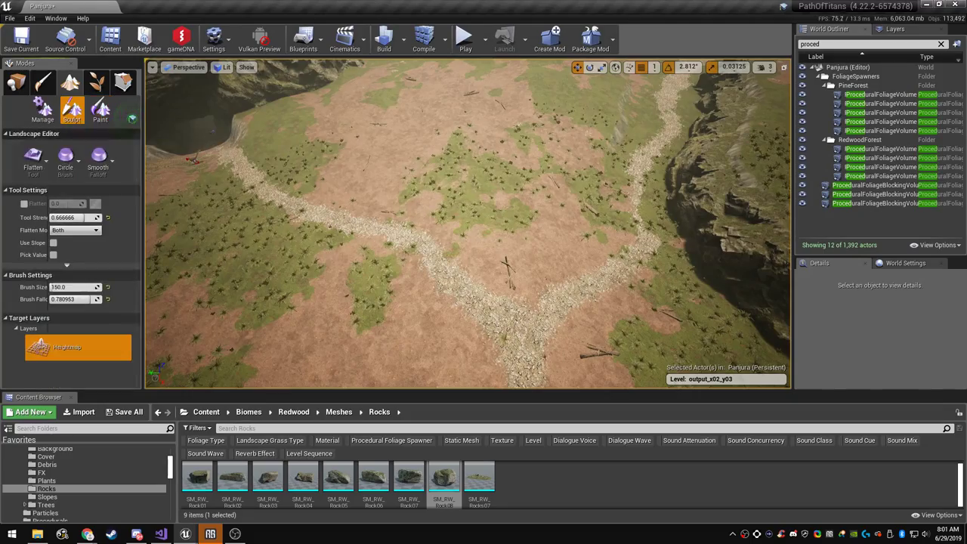
key(F11)
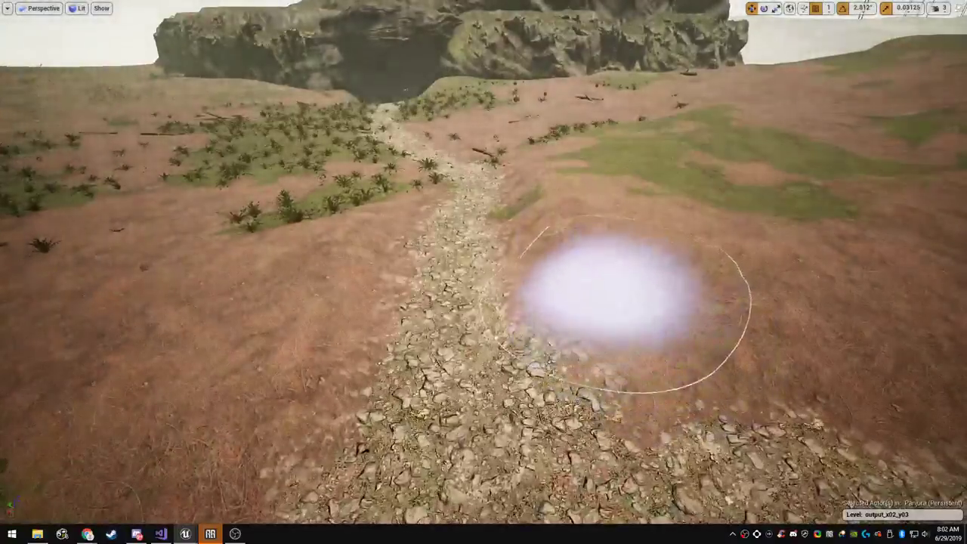
right_drag(615, 295, 624, 219)
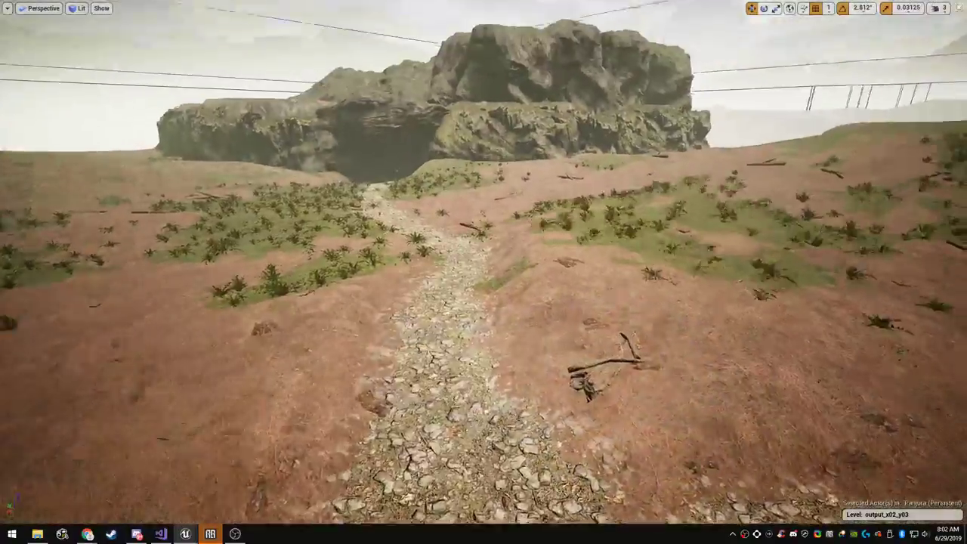
key(w)
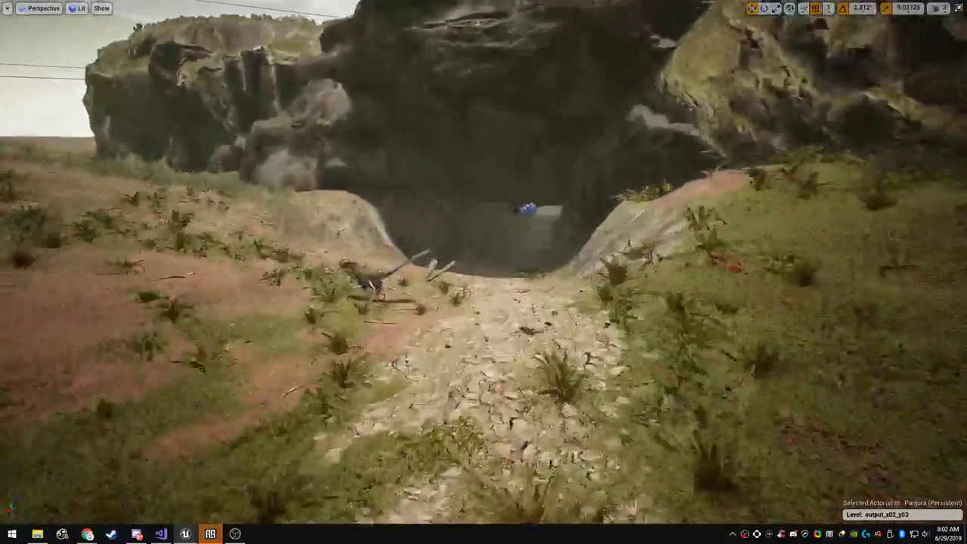
right_drag(484, 272, 786, 264)
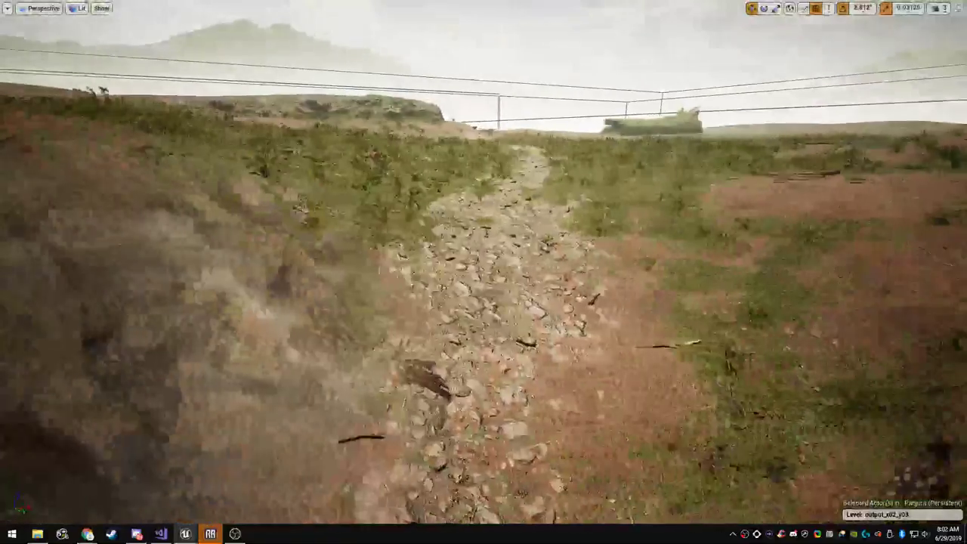
key(s)
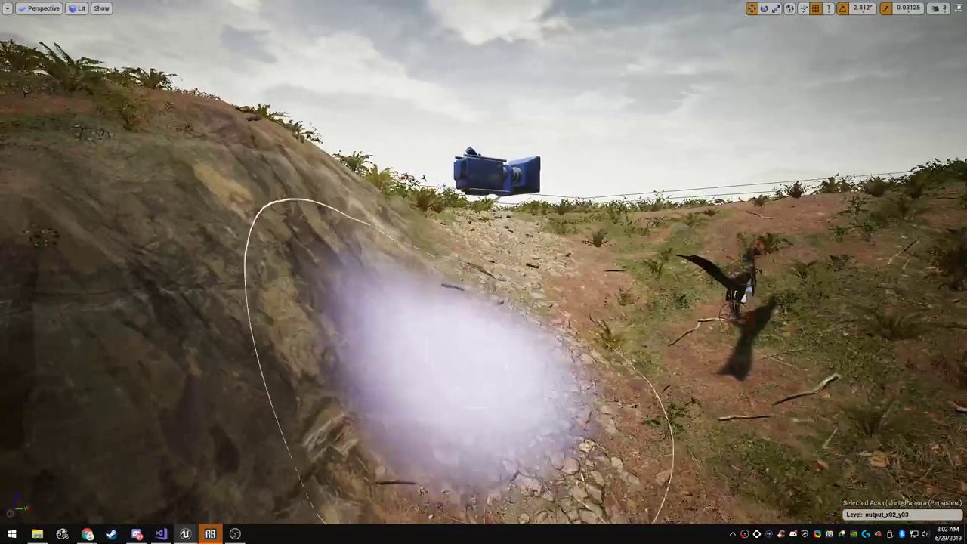
Smooth the ground where the trail enters the cliff hollow, using brush size 315
drag(545, 322, 523, 281)
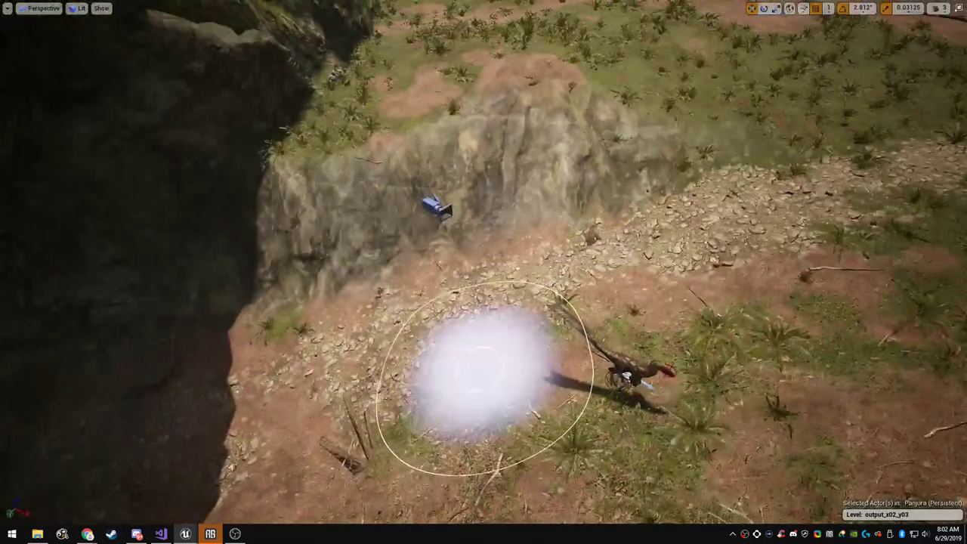
key(F11)
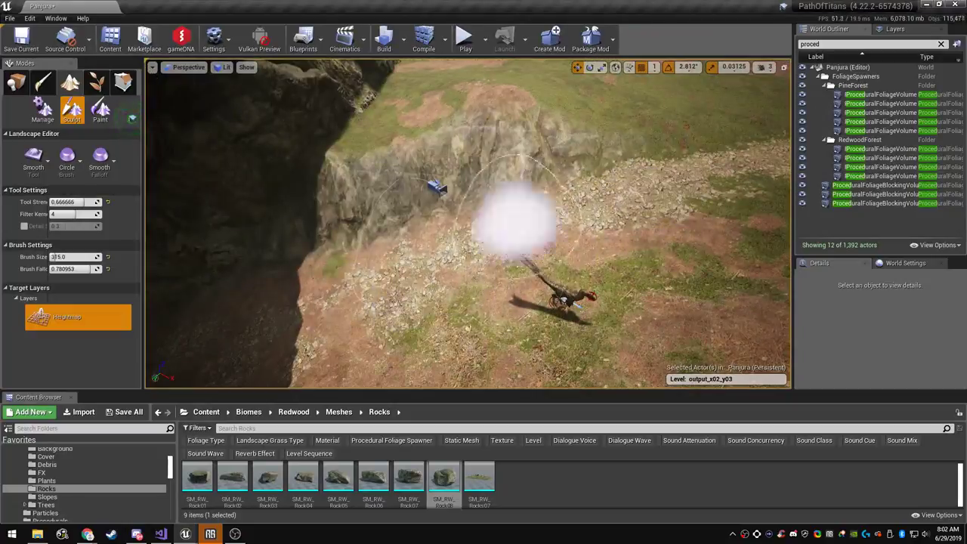
right_drag(486, 306, 485, 291)
key(F11)
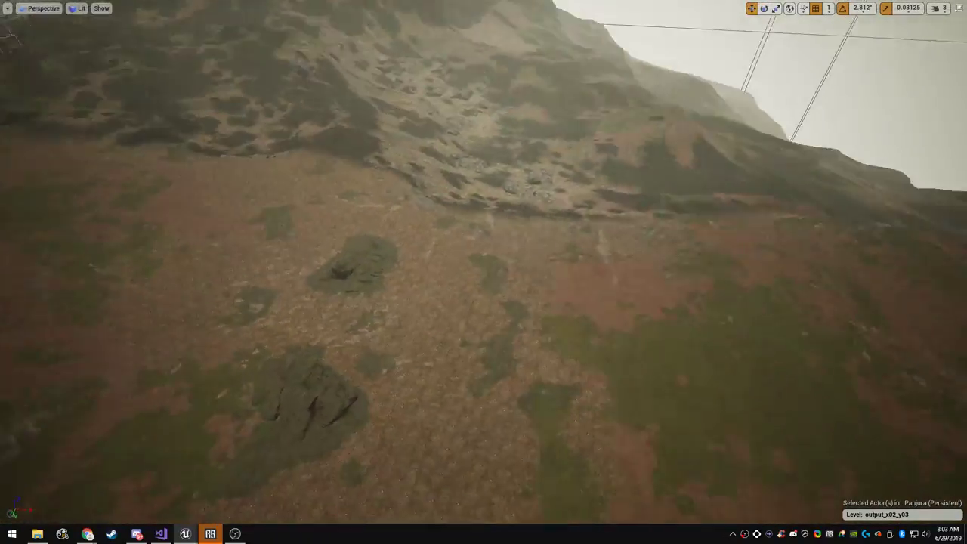
mouse_move(484, 272)
right_down()
mouse_move(469, 287)
mouse_move(268, 276)
mouse_move(393, 355)
mouse_move(420, 332)
mouse_move(430, 276)
right_up()
Set up landscape painting with the Dirt layer at the trail fork between the cliff and the hollow log
key(F11)
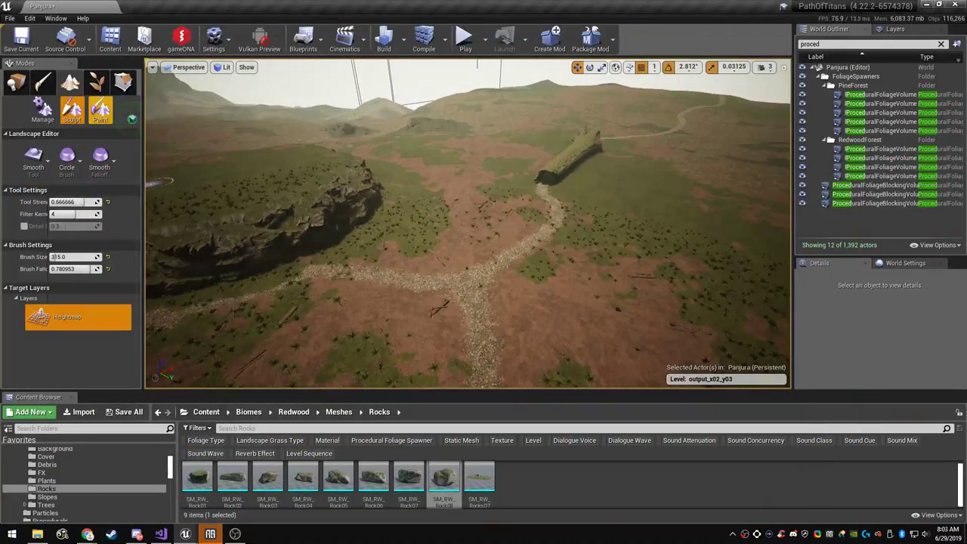
click(100, 111)
scroll(76, 324, down, 6)
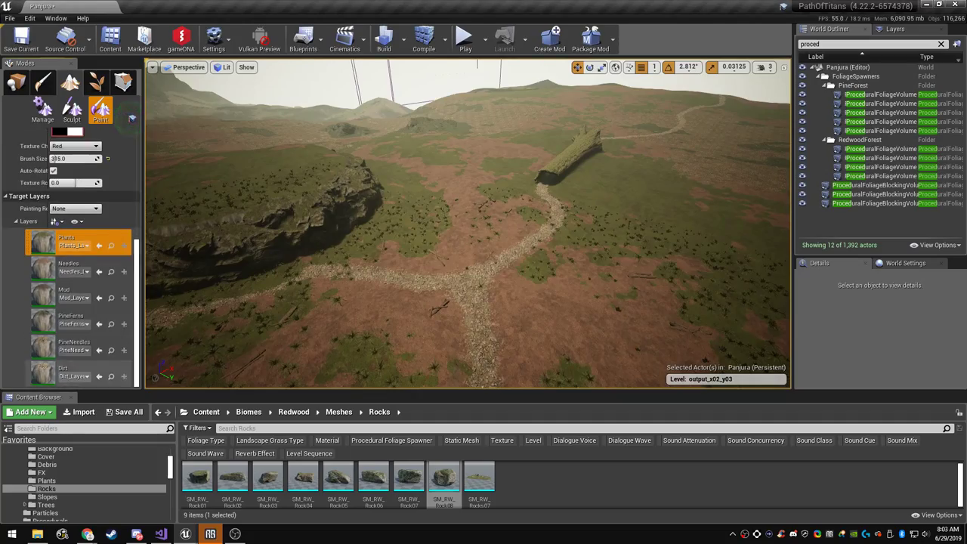
click(75, 370)
right_drag(468, 227, 480, 272)
key(F11)
mouse_move(538, 271)
right_down()
mouse_move(533, 238)
mouse_move(541, 295)
right_up()
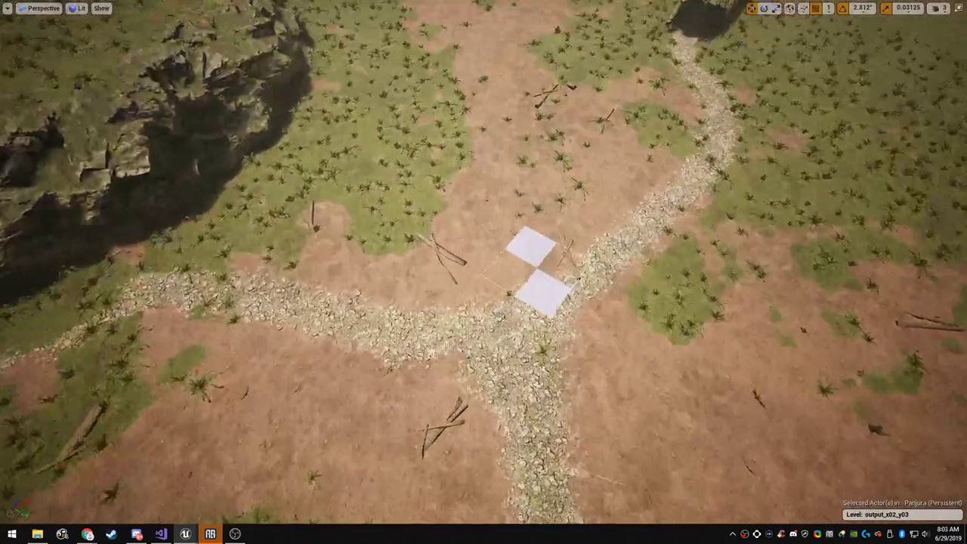
Paint a wide Dirt strip from the fork onto the open ground and undo the last stroke
drag(510, 296, 504, 301)
drag(500, 164, 504, 174)
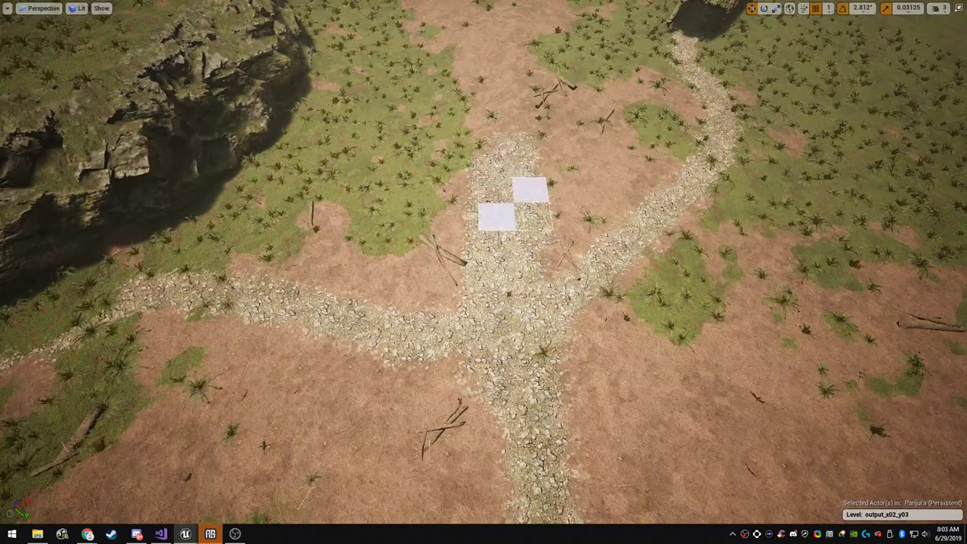
right_drag(506, 217, 506, 157)
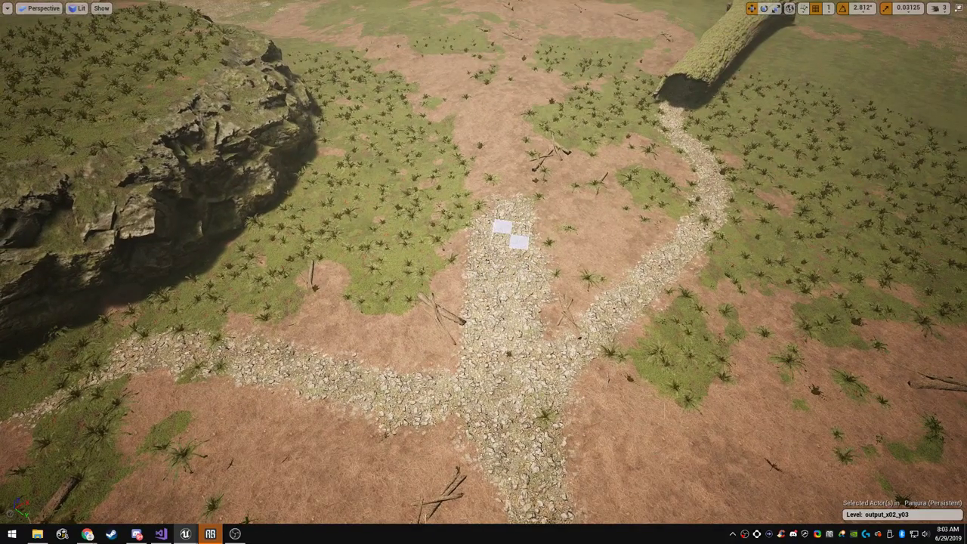
key(ctrl+z)
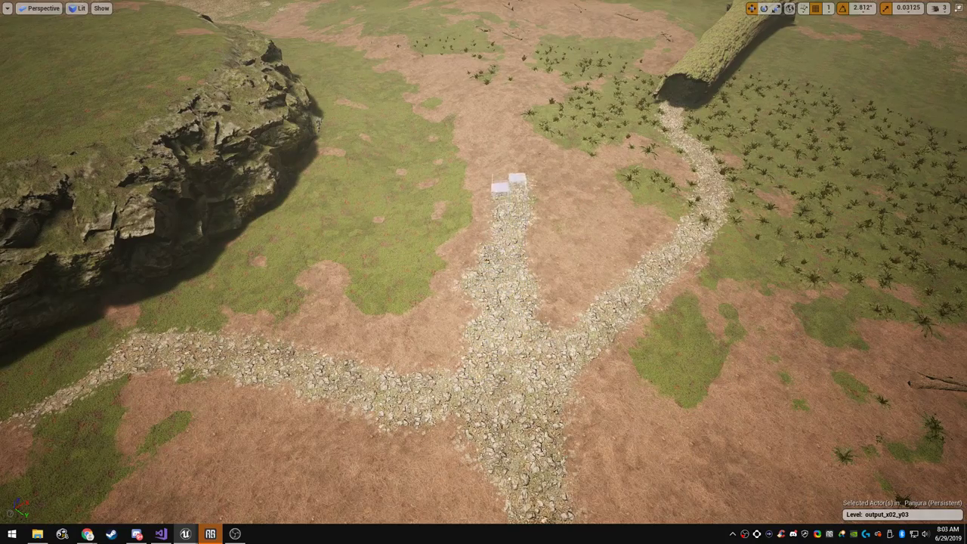
Paint a narrower Dirt trail from the fork past the mossy cliff and across the open ground, using brush size 183
mouse_move(507, 185)
mouse_down()
mouse_move(479, 136)
mouse_move(398, 62)
mouse_move(344, 45)
mouse_up()
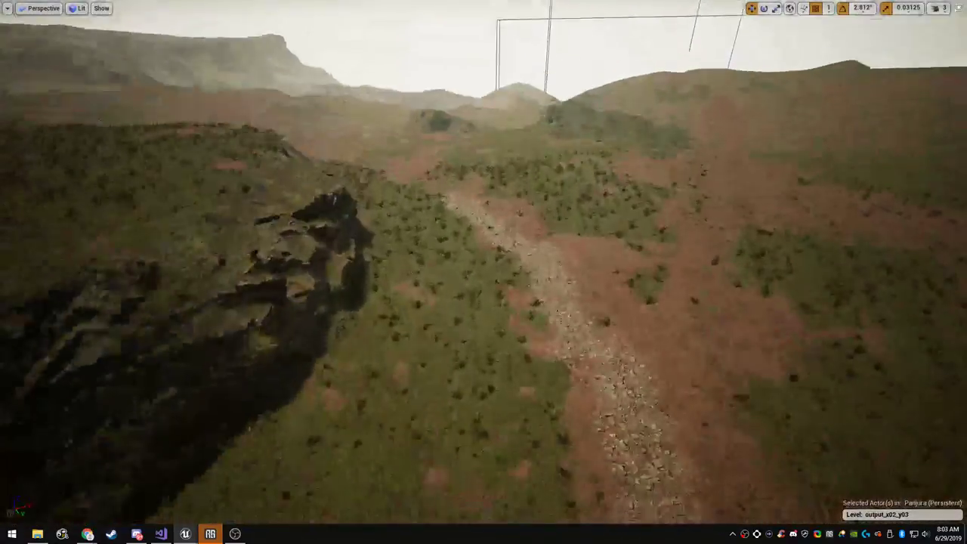
right_drag(559, 377, 537, 454)
drag(536, 454, 483, 381)
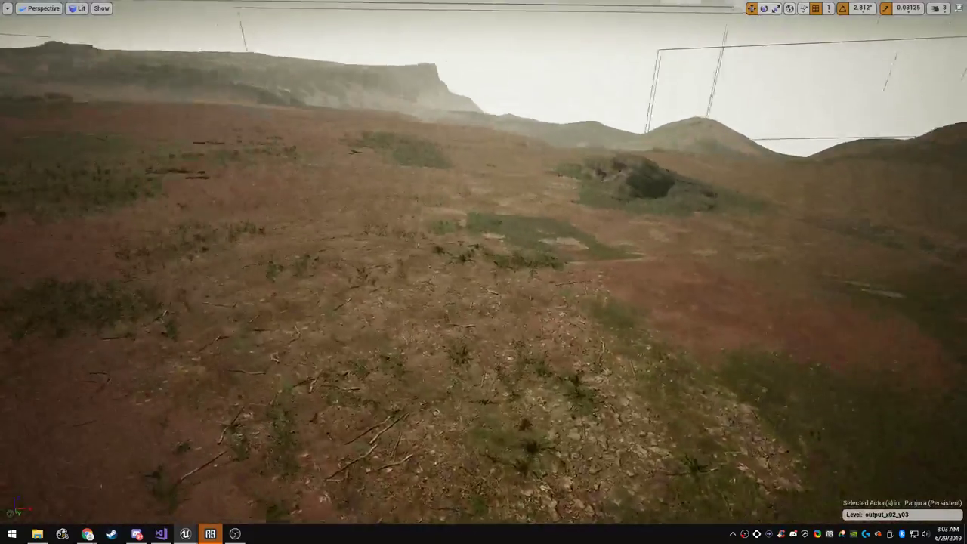
right_drag(589, 399, 629, 458)
drag(590, 399, 505, 252)
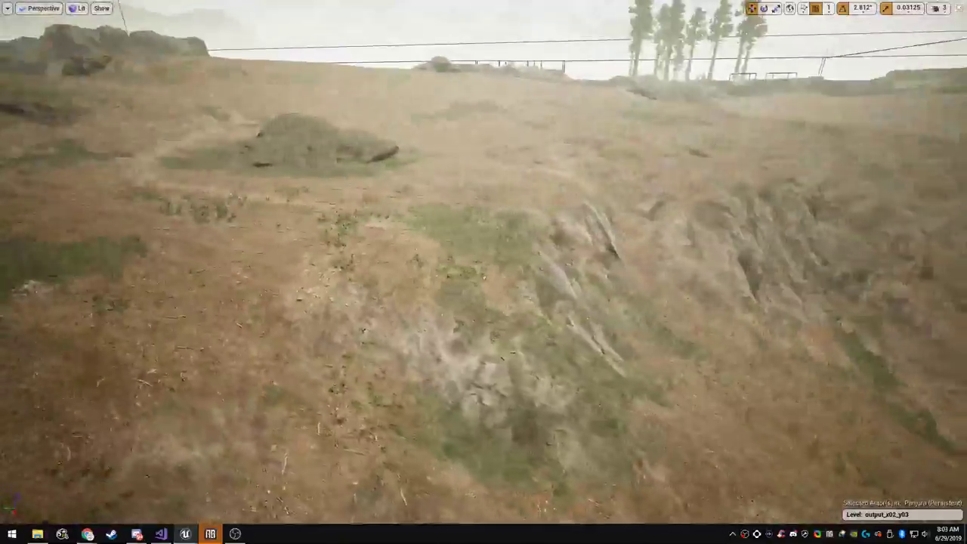
Extend the painted Dirt trail down the brown hillside toward the rock outcrops in the valley
right_drag(483, 272, 386, 277)
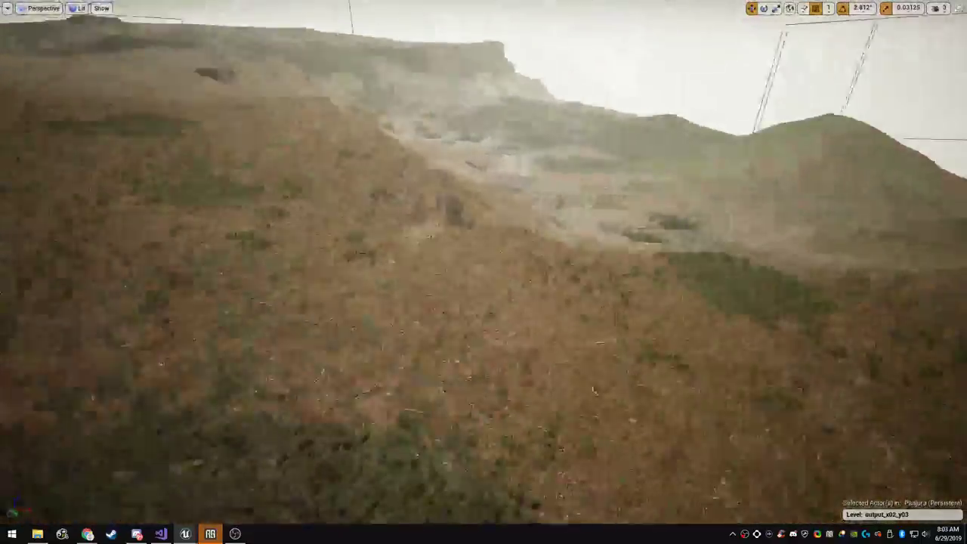
right_drag(484, 272, 600, 370)
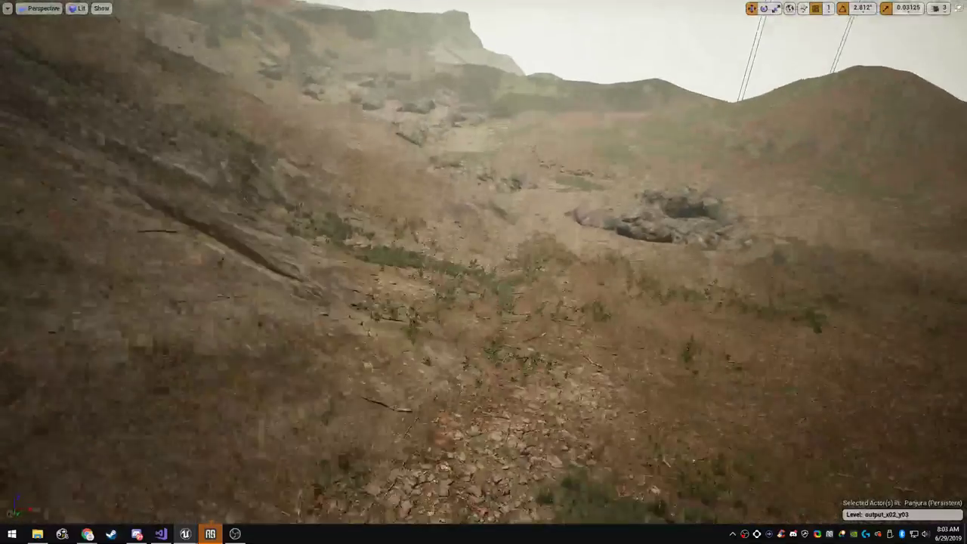
right_drag(541, 415, 540, 437)
drag(540, 437, 527, 351)
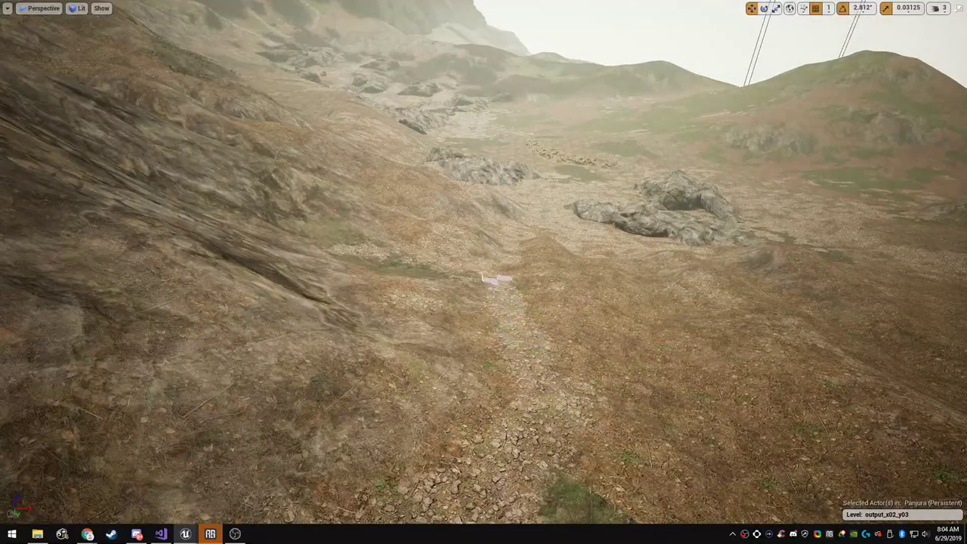
mouse_move(527, 352)
right_down()
mouse_move(533, 306)
mouse_move(523, 370)
right_up()
mouse_move(523, 371)
mouse_down()
mouse_move(492, 313)
mouse_move(507, 184)
mouse_up()
Paint a Dirt path junction beside the moss-covered rock mound and connect it to the trail across the clearing
mouse_move(507, 183)
right_down()
mouse_move(508, 131)
mouse_move(650, 174)
mouse_move(665, 137)
mouse_move(725, 142)
mouse_move(755, 185)
mouse_move(756, 219)
right_up()
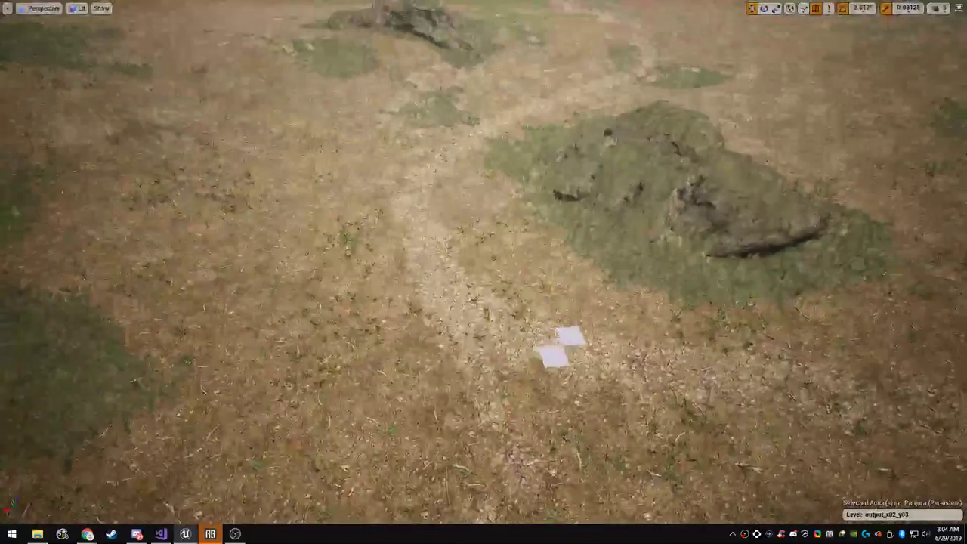
mouse_move(559, 348)
mouse_down()
mouse_move(565, 383)
mouse_move(419, 261)
mouse_move(433, 312)
mouse_up()
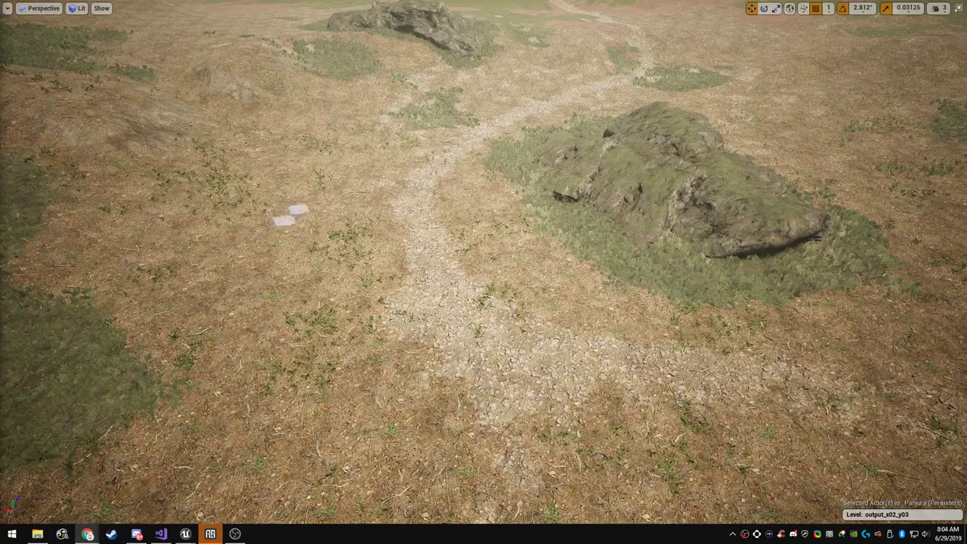
mouse_move(398, 211)
right_down()
mouse_move(483, 208)
mouse_move(483, 155)
mouse_move(449, 105)
mouse_move(484, 83)
mouse_move(582, 92)
mouse_move(446, 137)
mouse_move(434, 242)
right_up()
key(w)
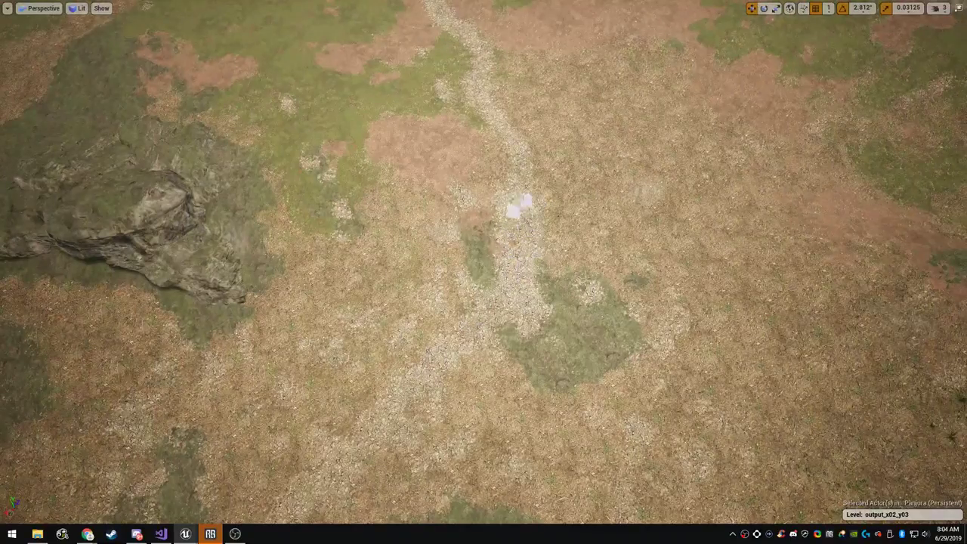
mouse_move(455, 26)
right_down()
mouse_move(458, 2)
mouse_move(412, 7)
mouse_move(408, 91)
mouse_move(412, 22)
right_up()
Set up landscape sculpting with the Flatten tool at the grassy patches beside the painted trail
key(F11)
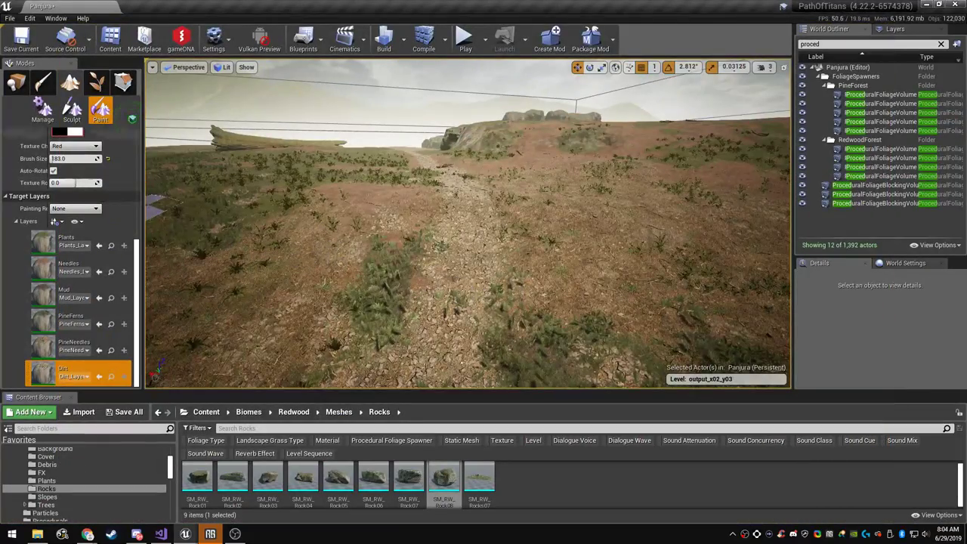
click(72, 110)
click(39, 163)
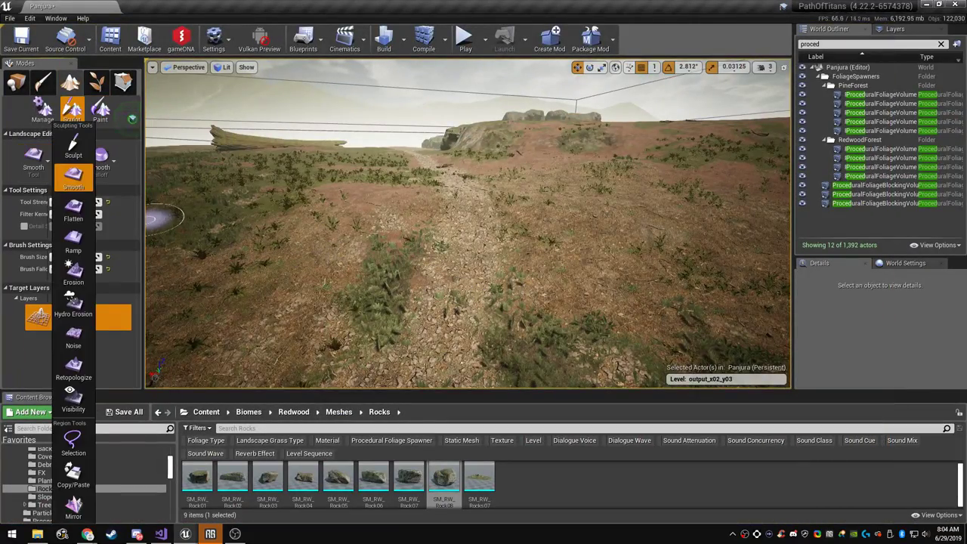
click(73, 215)
right_drag(378, 178, 433, 208)
key(F11)
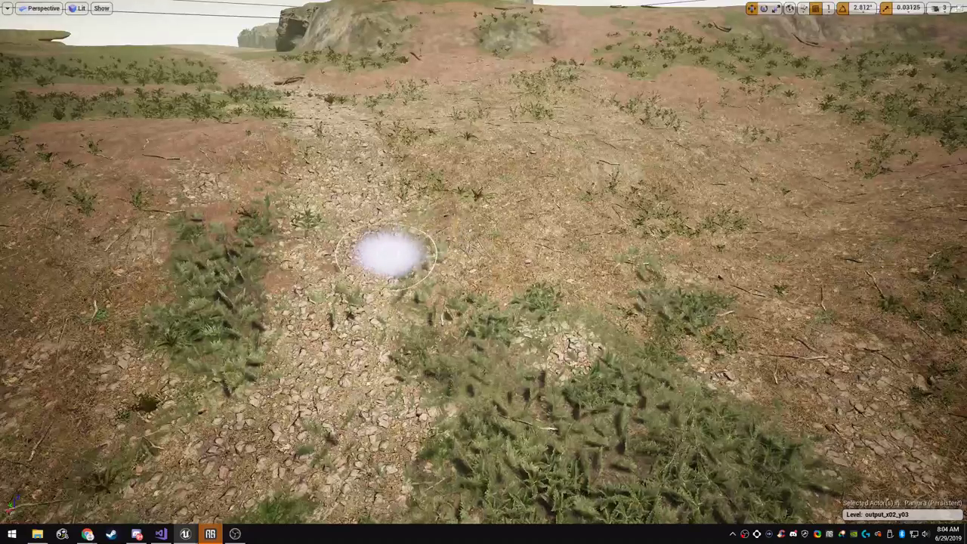
Enlarge the brush to size 409 and flatten the ground along the trail past the grassy patches
key(bracketright)
key(bracketright)
key(bracketright)
key(bracketright)
mouse_move(387, 259)
right_down()
mouse_move(340, 228)
mouse_move(337, 237)
right_up()
mouse_move(442, 386)
mouse_down()
mouse_move(436, 268)
mouse_move(472, 255)
mouse_up()
right_drag(478, 252, 450, 244)
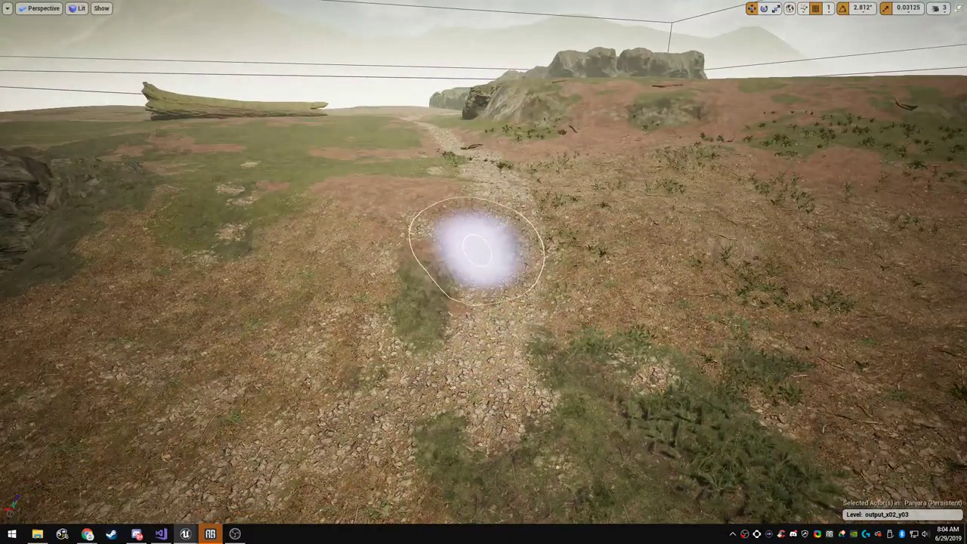
Lower the Flatten tool strength to about 0.2 and flatten the trail further toward the fallen log
key(F11)
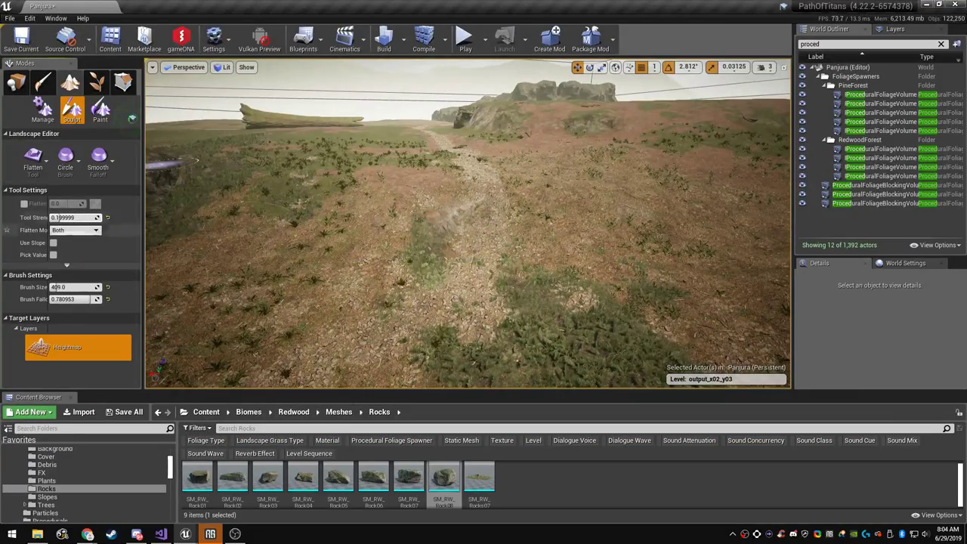
key(F11)
drag(454, 217, 479, 176)
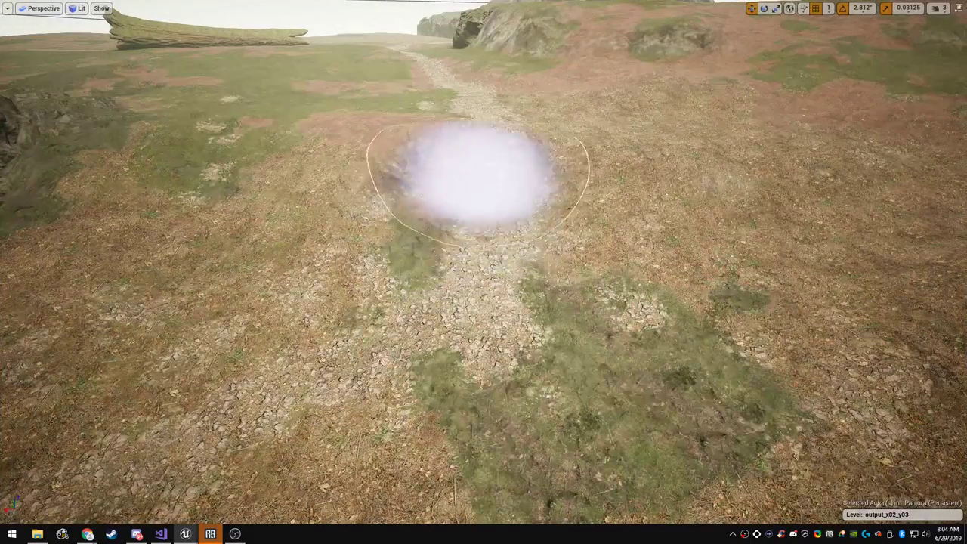
mouse_move(474, 106)
mouse_down()
mouse_move(471, 83)
mouse_move(495, 204)
mouse_move(475, 133)
mouse_up()
right_drag(474, 132, 475, 91)
Flatten the painted trail branch running between the mossy cliff and the hollow log
right_drag(483, 272, 623, 268)
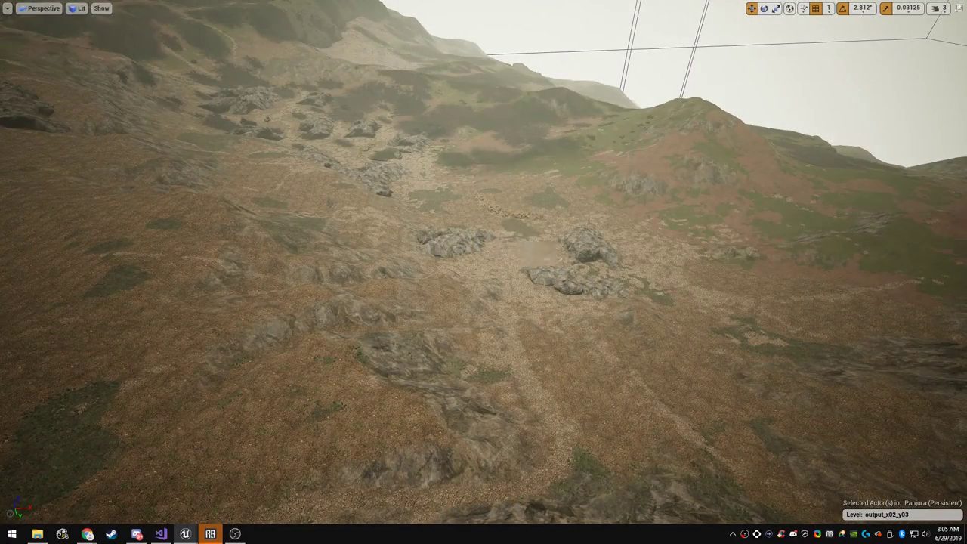
right_drag(484, 272, 256, 268)
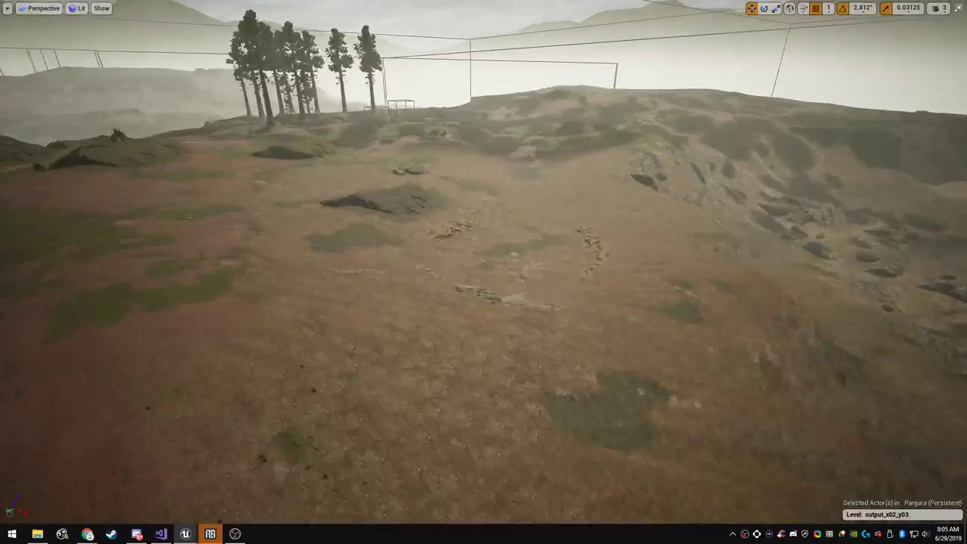
mouse_move(525, 256)
right_down()
mouse_move(397, 253)
mouse_move(400, 268)
mouse_move(484, 284)
mouse_move(526, 256)
mouse_move(371, 259)
mouse_move(612, 256)
mouse_move(377, 257)
mouse_move(521, 253)
mouse_move(355, 261)
mouse_move(333, 276)
mouse_move(423, 389)
right_up()
drag(423, 385, 466, 339)
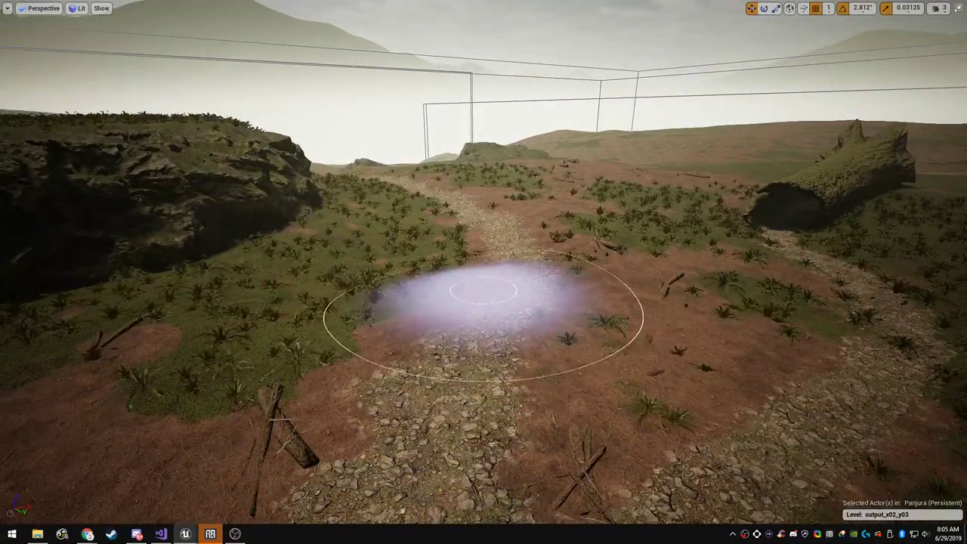
drag(474, 402, 478, 237)
mouse_move(457, 203)
right_down()
mouse_move(484, 197)
mouse_move(531, 259)
mouse_move(423, 227)
mouse_move(418, 246)
right_up()
key(w)
right_drag(484, 272, 318, 275)
right_drag(484, 272, 627, 281)
right_drag(427, 257, 408, 255)
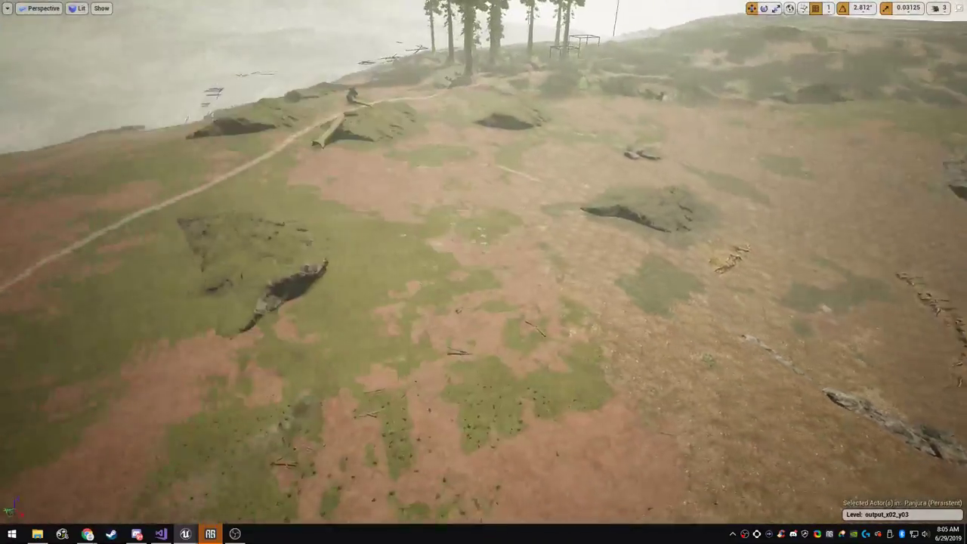
Survey the trails, lake, gorge and cliff faces across the level from the air
right_drag(483, 272, 559, 254)
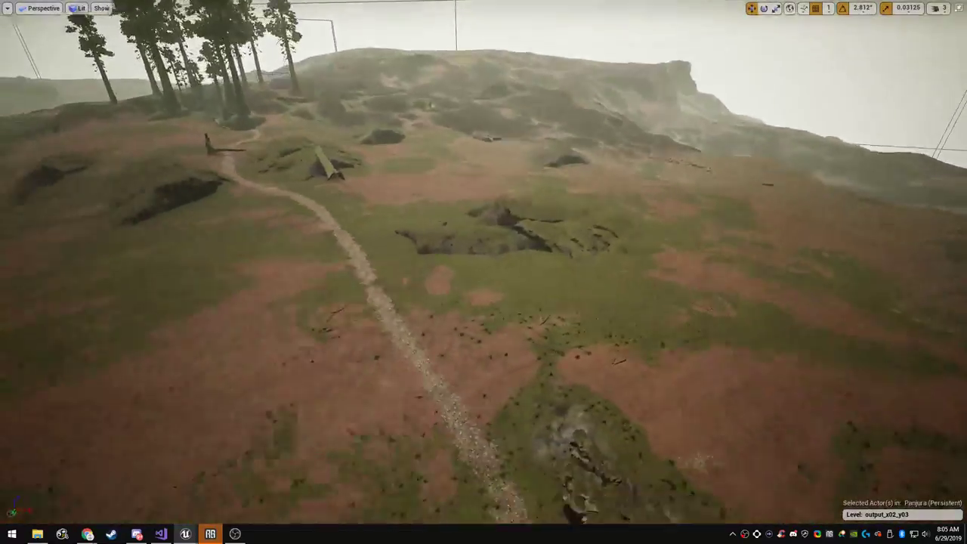
right_drag(484, 272, 559, 302)
right_drag(483, 272, 597, 202)
right_drag(484, 272, 401, 270)
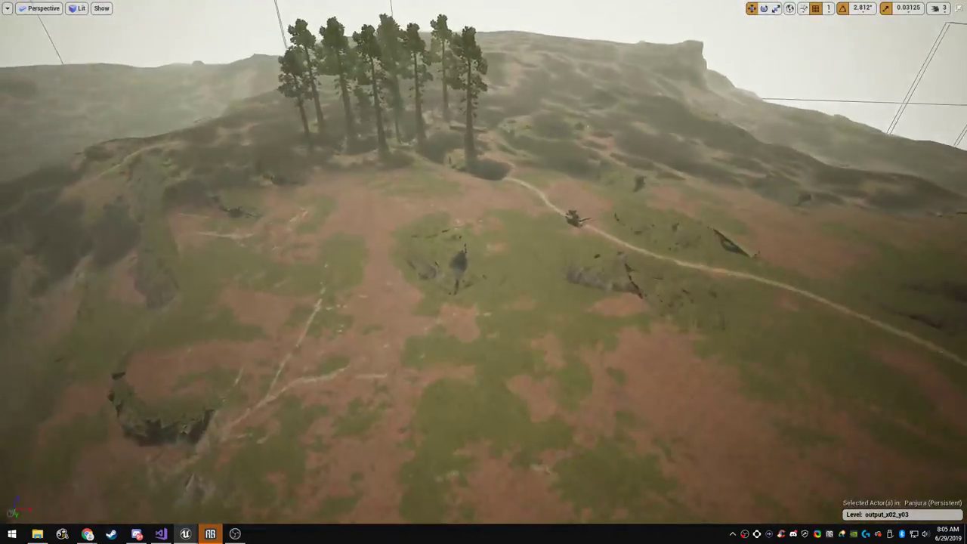
right_drag(484, 272, 416, 314)
right_drag(483, 272, 325, 223)
right_drag(484, 272, 503, 182)
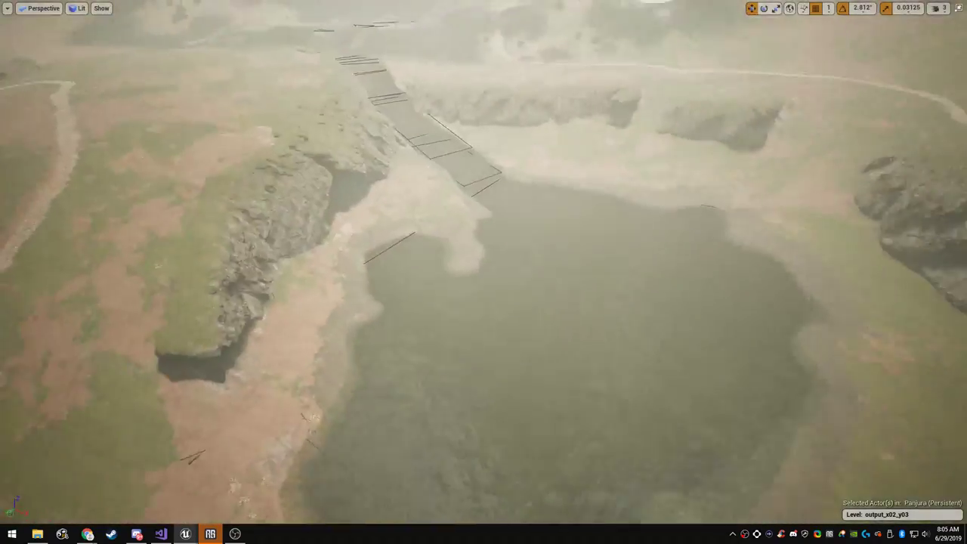
right_drag(484, 272, 681, 304)
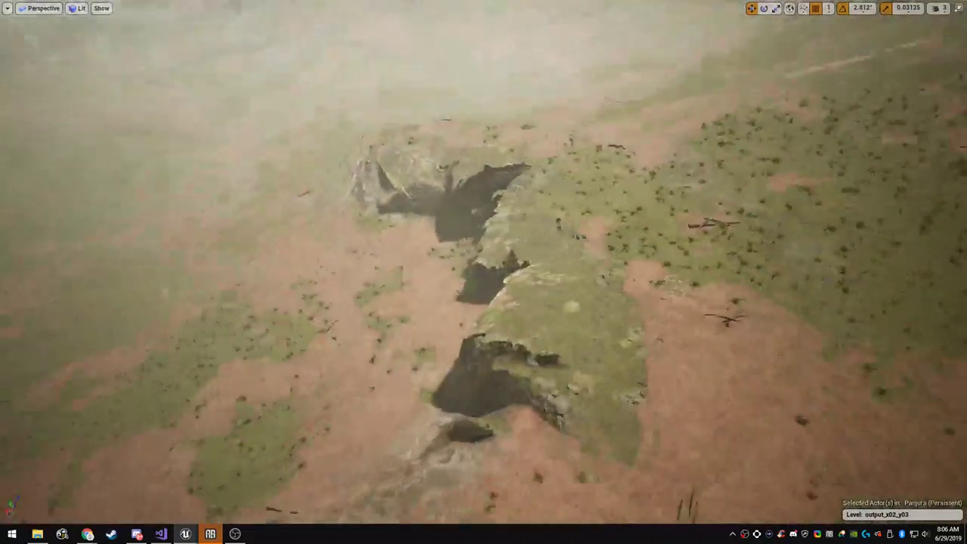
right_drag(484, 272, 650, 272)
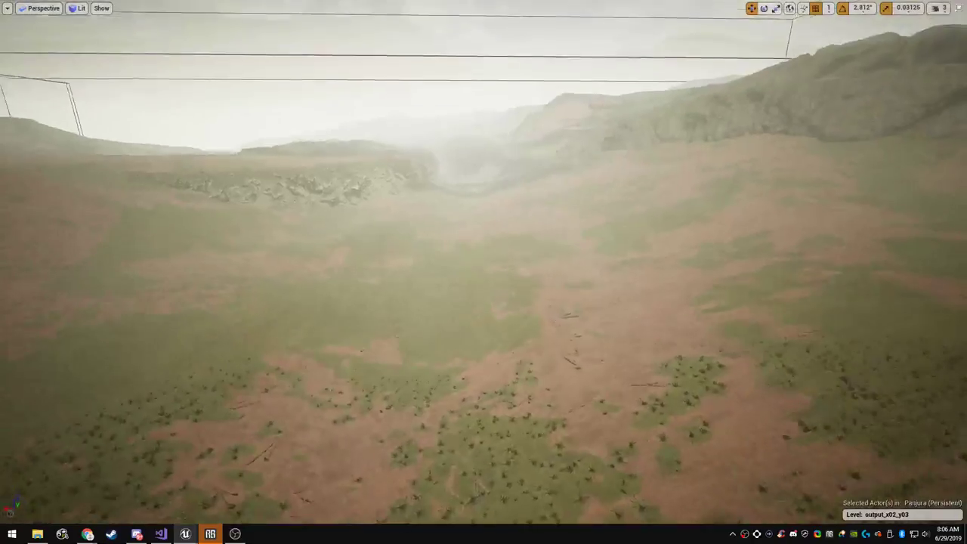
right_drag(484, 272, 485, 252)
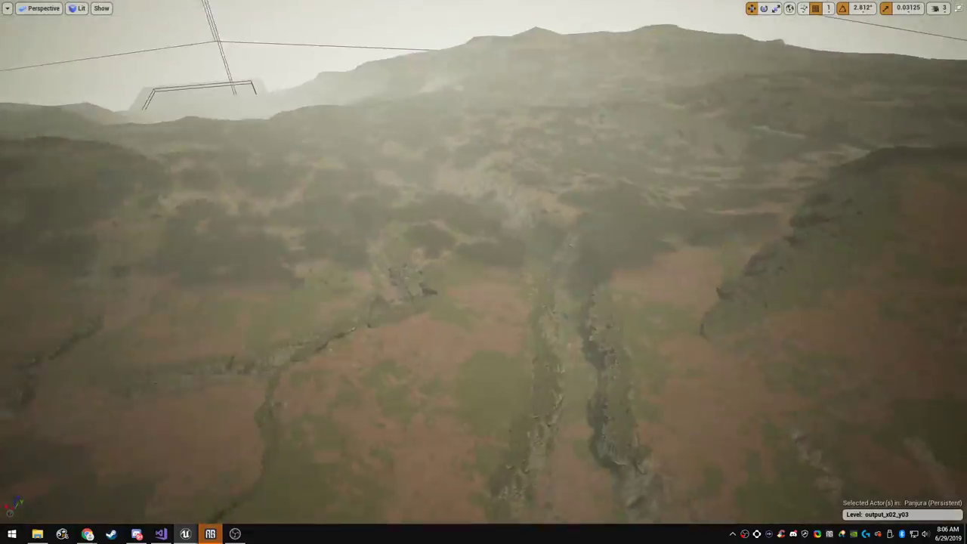
mouse_move(484, 272)
right_down()
mouse_move(491, 233)
mouse_move(490, 280)
mouse_move(443, 273)
mouse_move(487, 258)
right_up()
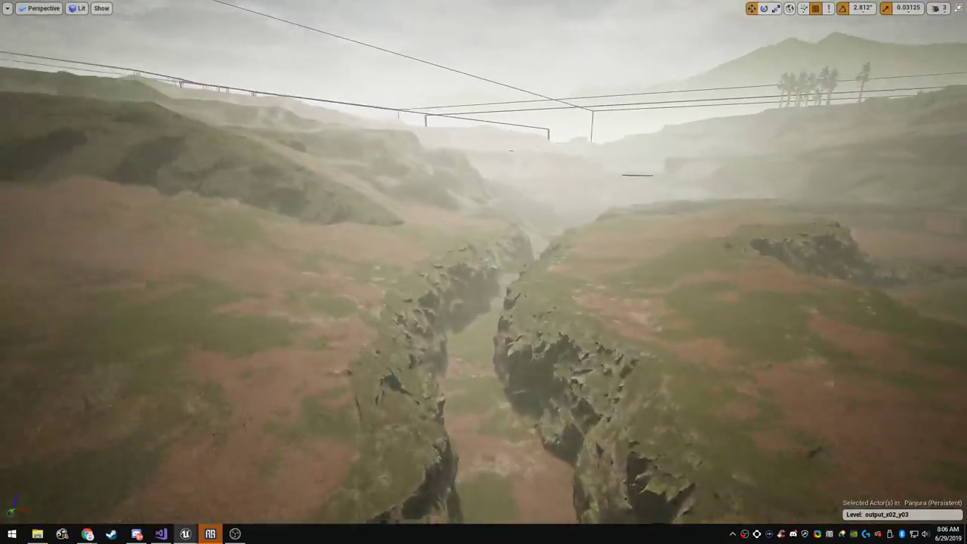
right_drag(484, 272, 412, 261)
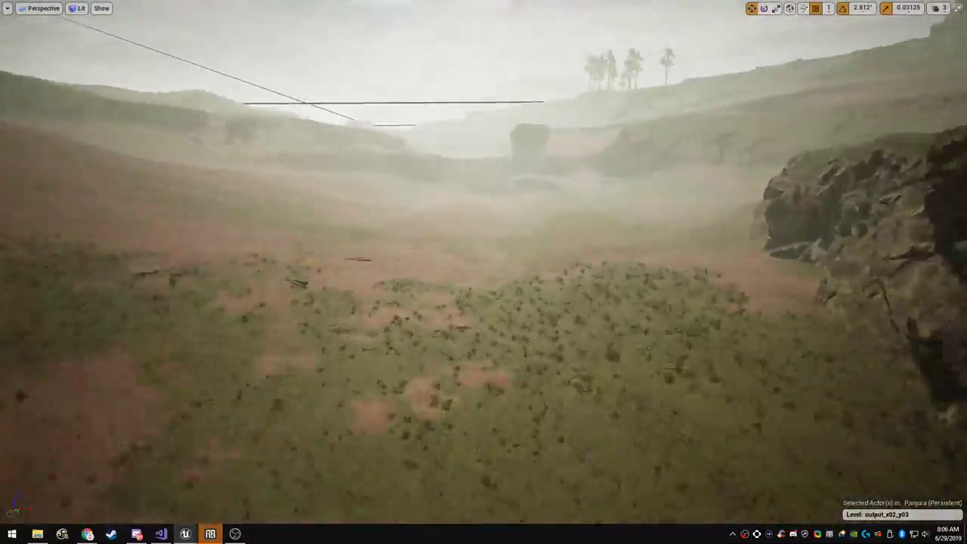
mouse_move(487, 259)
right_down()
mouse_move(525, 263)
mouse_move(476, 270)
right_up()
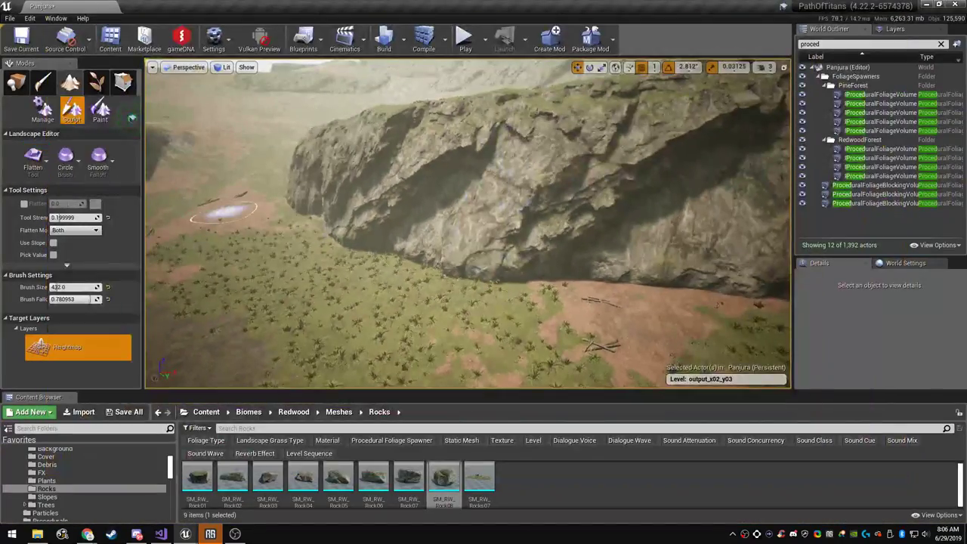
Copy the cliff mesh out onto the grass between the large cliff and the lake and scale it down
key(shift+1)
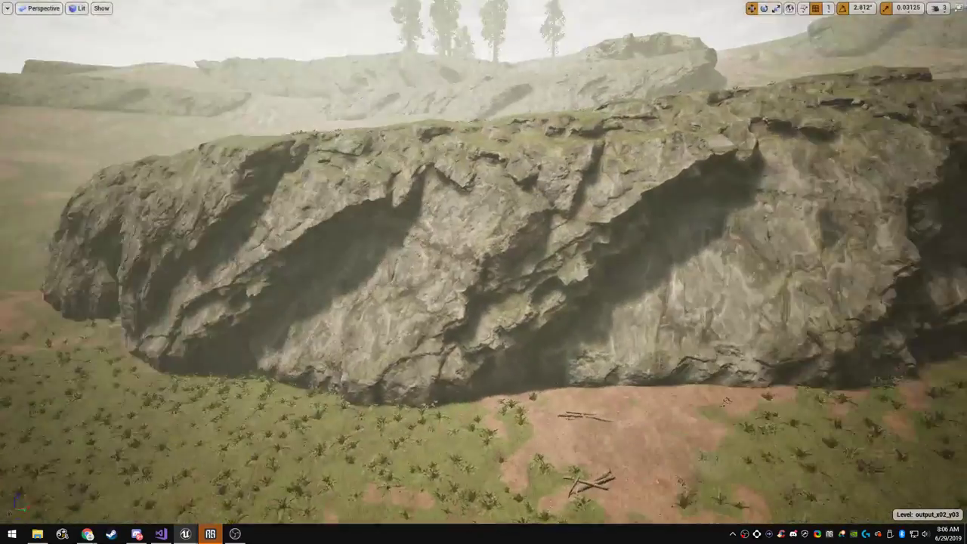
right_drag(488, 259, 442, 257)
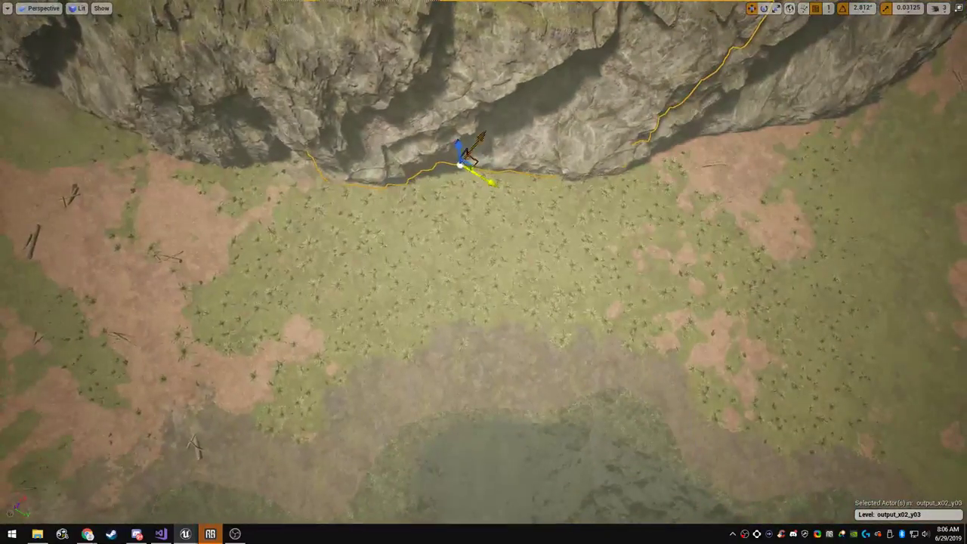
drag(491, 182, 503, 313)
key(r)
right_drag(472, 293, 386, 245)
drag(416, 296, 427, 351)
right_drag(427, 351, 522, 381)
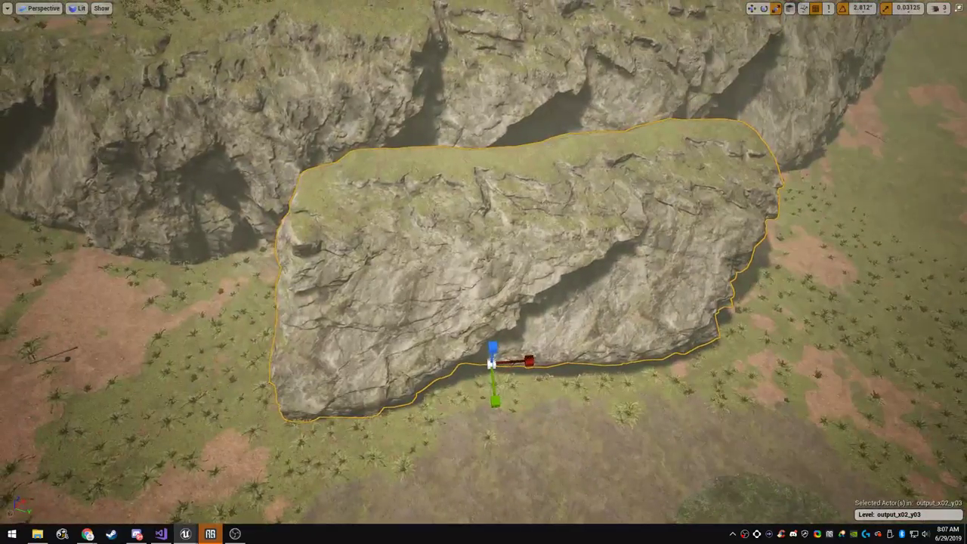
drag(529, 361, 493, 364)
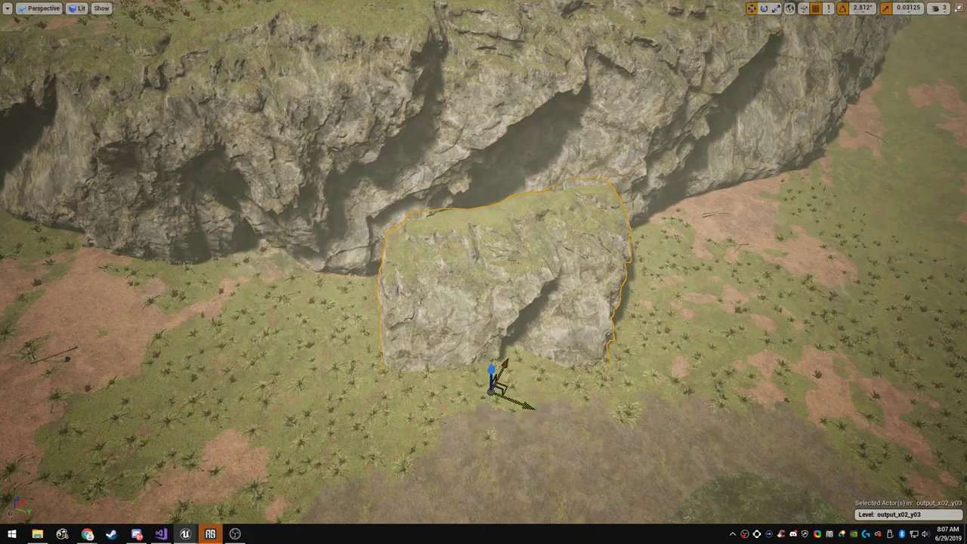
Shrink the copied rock further and tuck it in against the foot of the large cliff
right_drag(488, 363, 359, 325)
key(r)
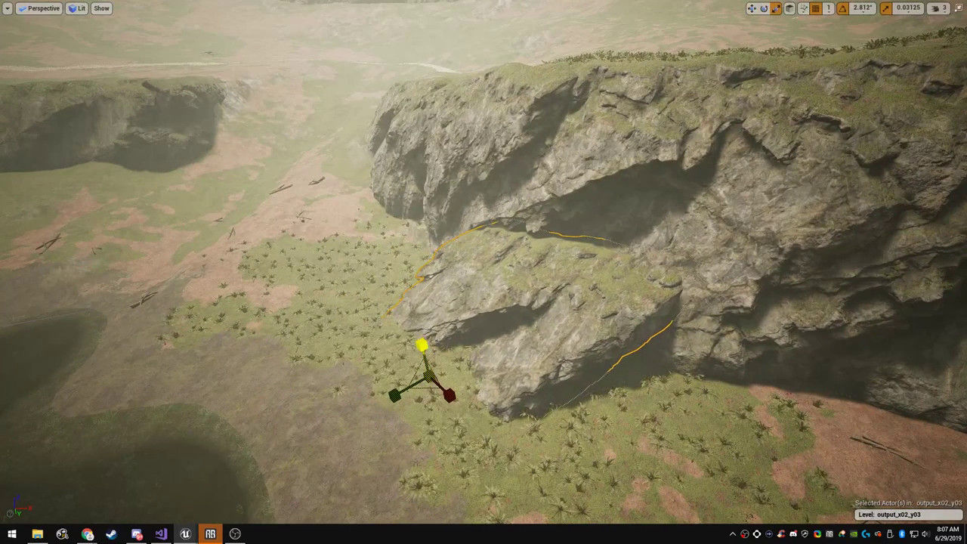
drag(429, 375, 445, 363)
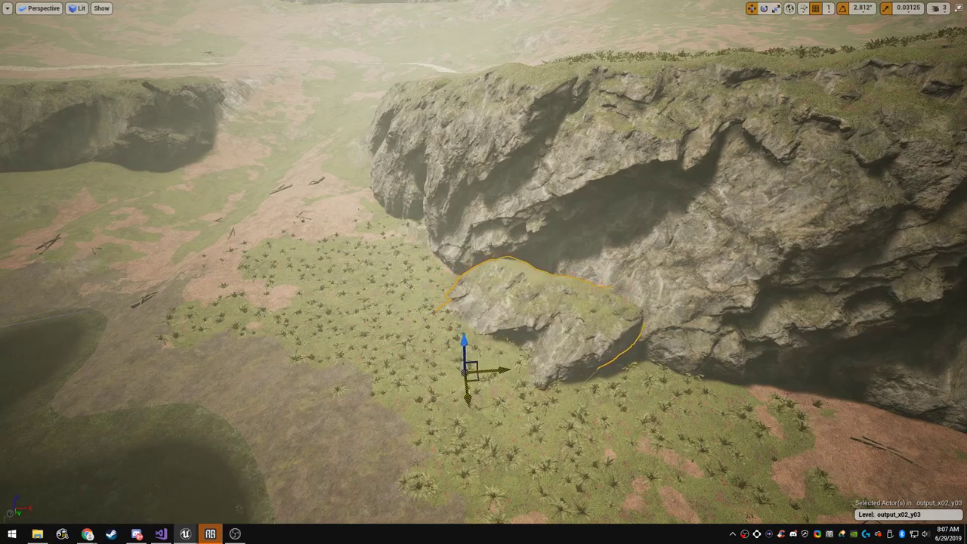
key(Escape)
Refine the copied rock's scale, tilt it by about -2.81°, and sink it lower into the grass
right_drag(465, 303, 423, 355)
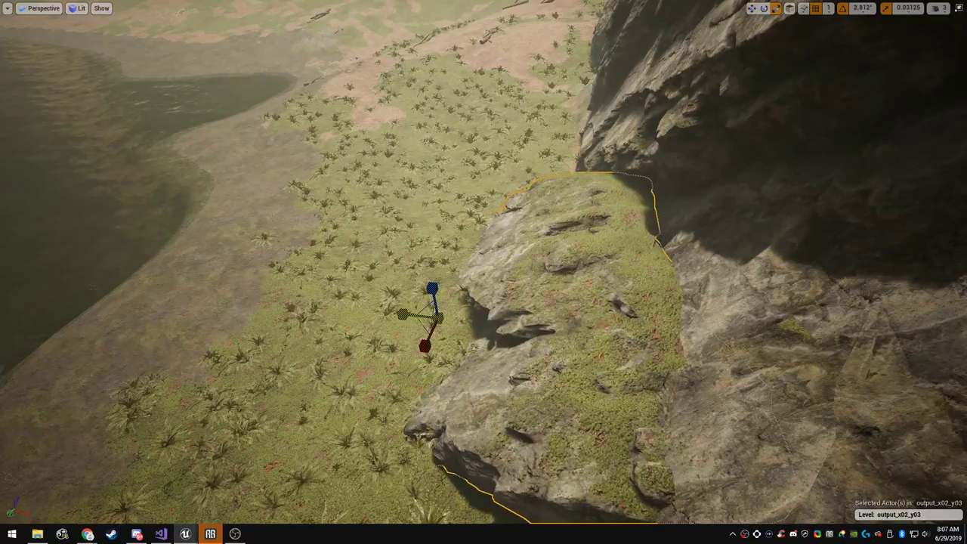
key(Escape)
right_drag(483, 272, 506, 272)
drag(617, 409, 617, 353)
key(w)
drag(633, 427, 636, 442)
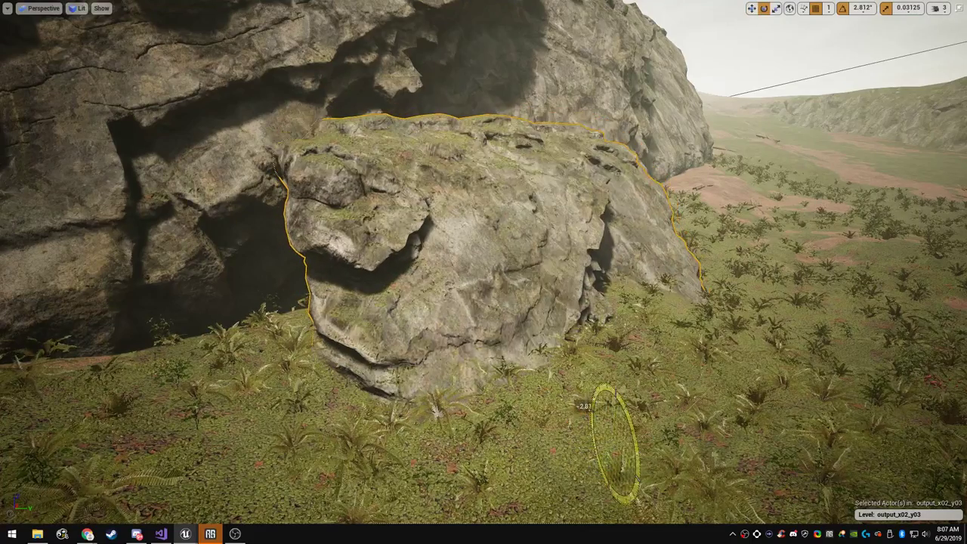
drag(581, 409, 573, 419)
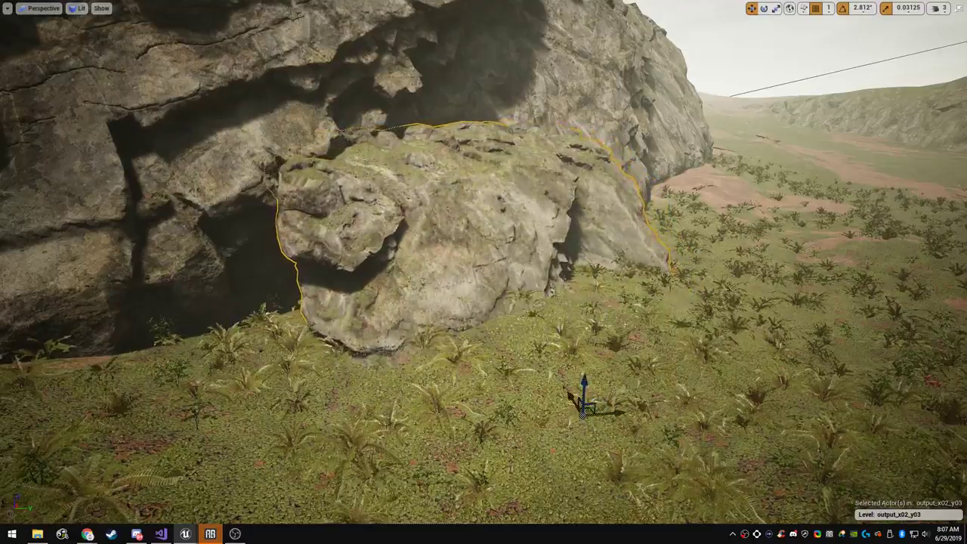
Place a second copy of the small rock beside the first, along the foot of the cliff near the reddish ground
key(s)
right_drag(484, 272, 431, 328)
right_drag(484, 272, 316, 175)
key(w)
key(s)
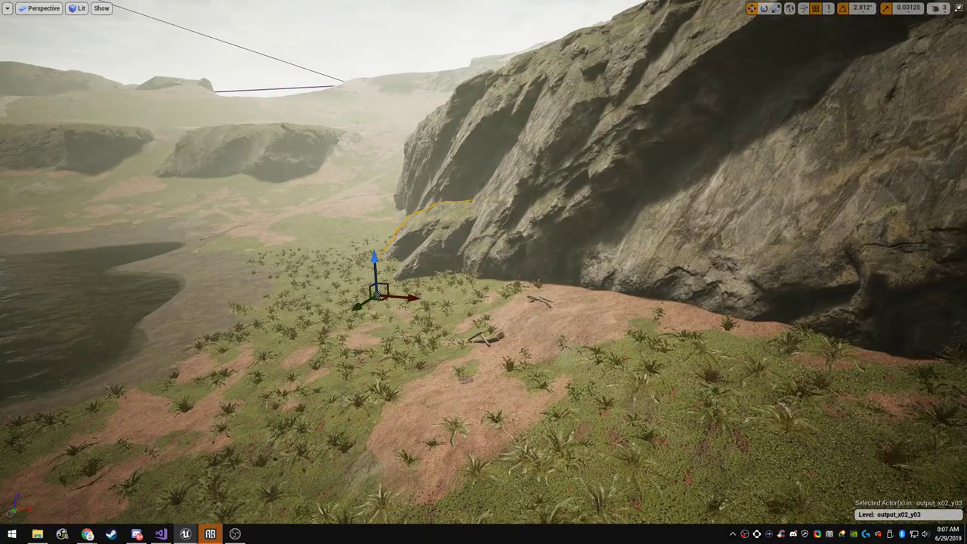
right_drag(316, 175, 281, 231)
key(s)
key(w)
key(d)
key(w)
key(s)
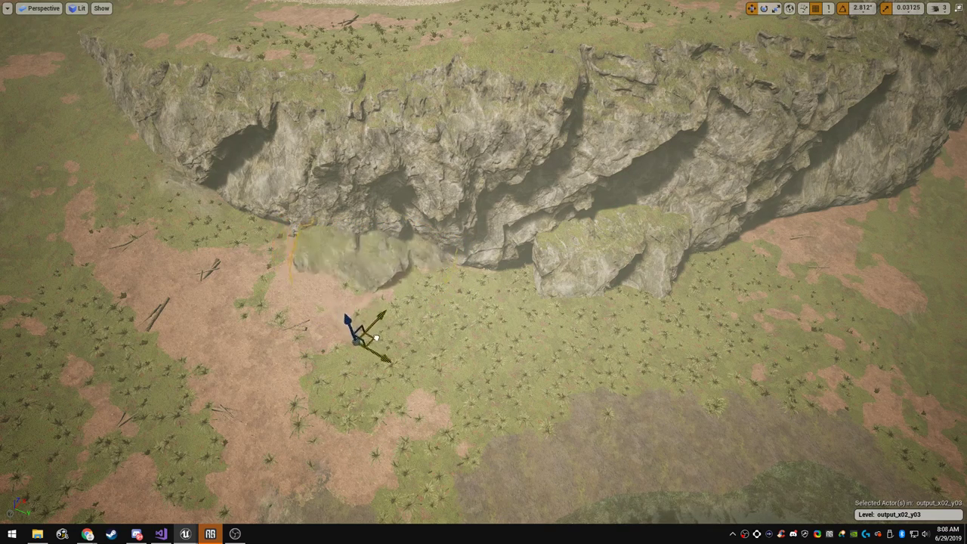
key(Escape)
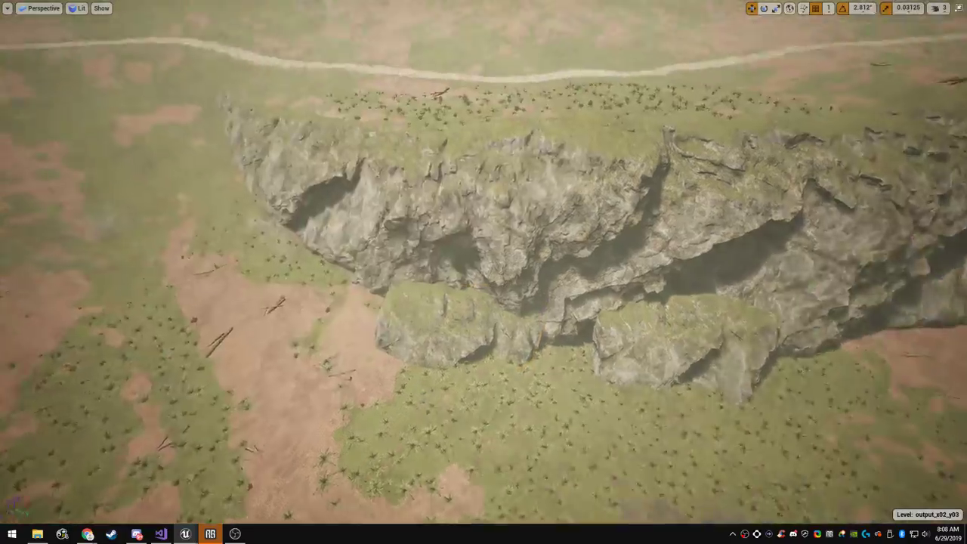
Place a third copy of the rock on the other side of the first one, along the cliff's base
key(w)
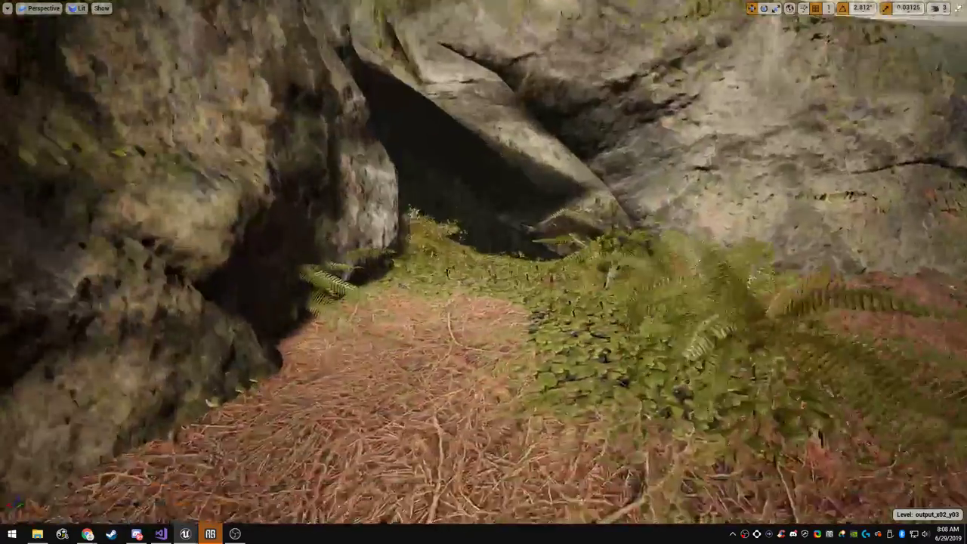
right_drag(484, 272, 481, 189)
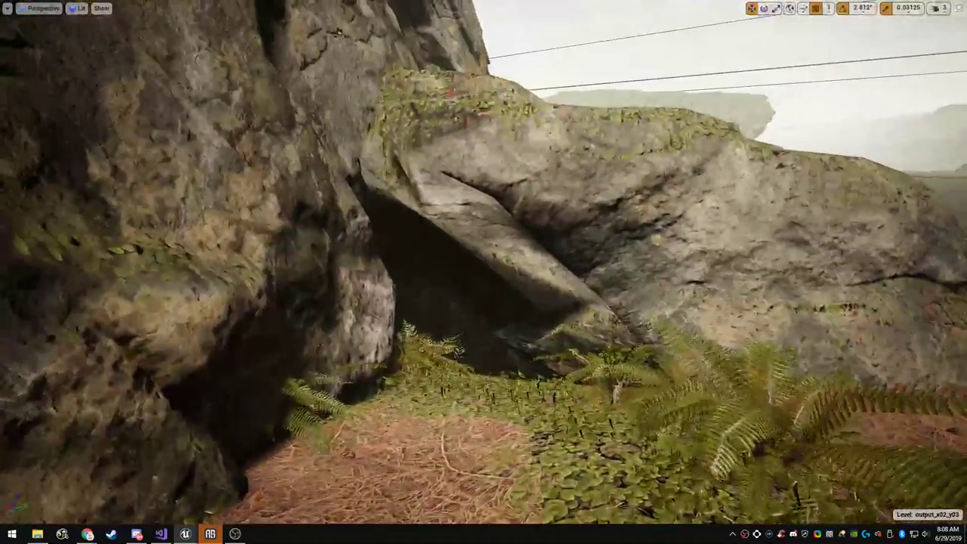
right_drag(484, 272, 483, 318)
key(s)
key(w)
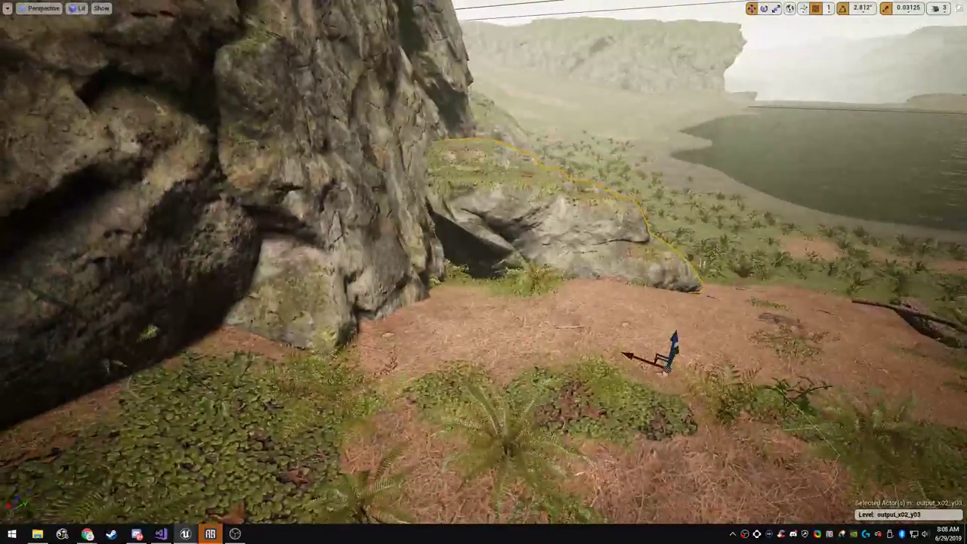
key(Escape)
key(w)
right_drag(622, 357, 885, 378)
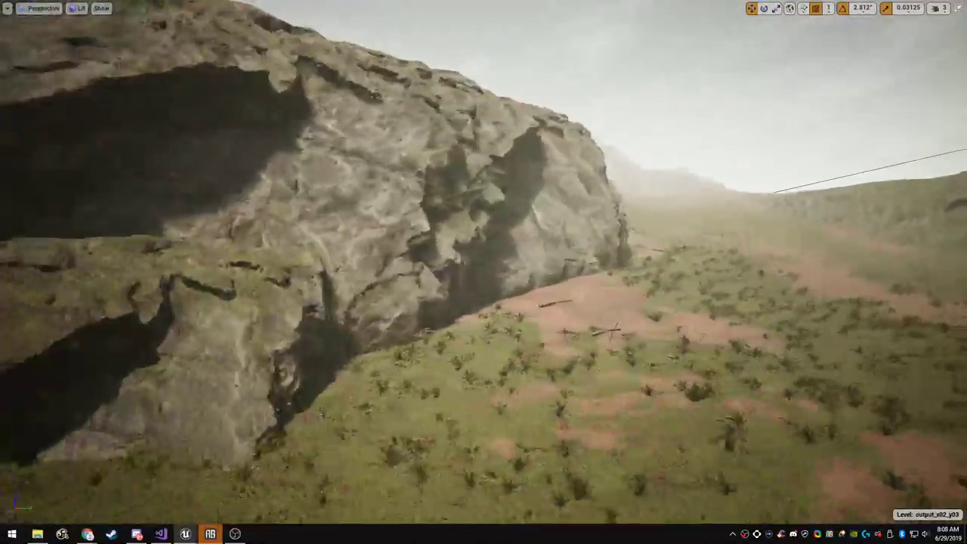
key(w)
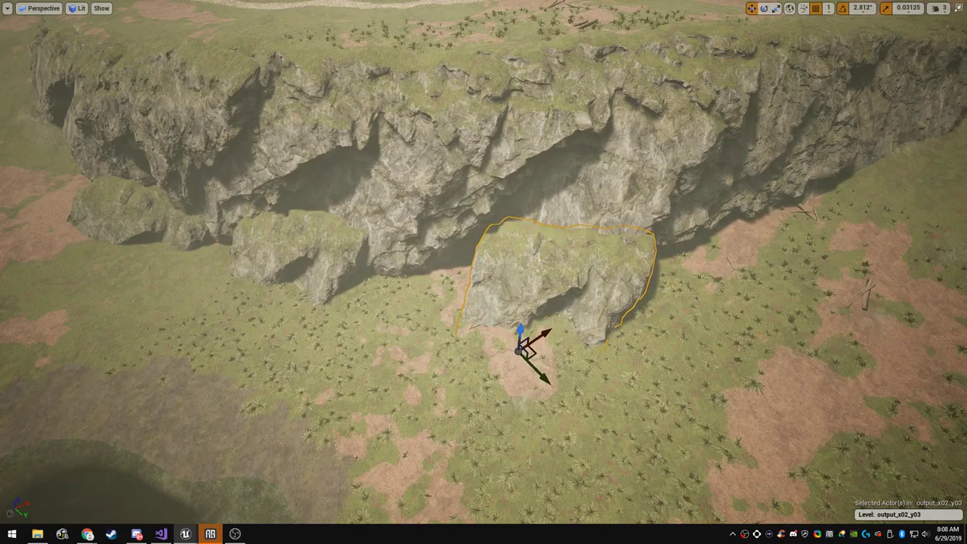
key(Escape)
Seat the third rock against the cliff's base, working from ground level
right_drag(484, 272, 423, 174)
key(w)
key(d)
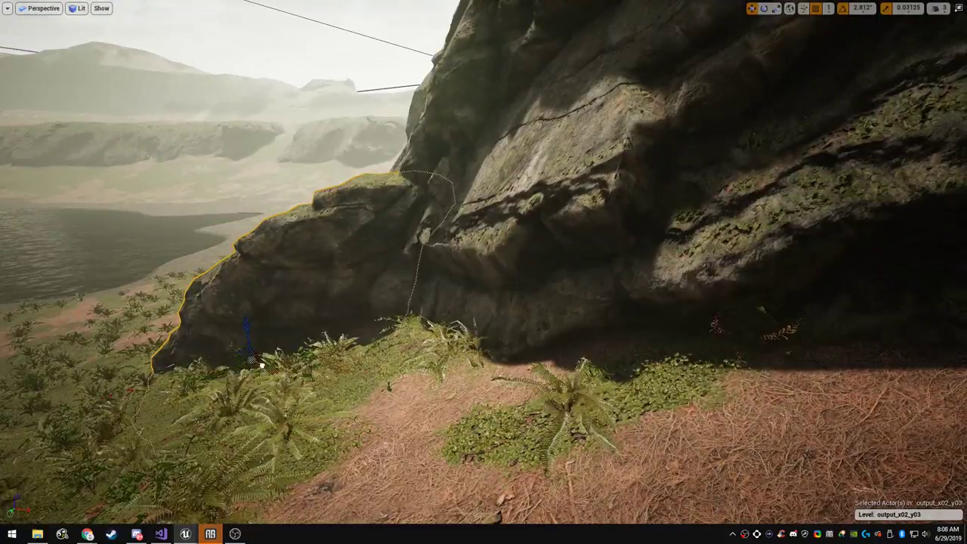
key(Escape)
key(a)
right_drag(484, 272, 522, 257)
key(s)
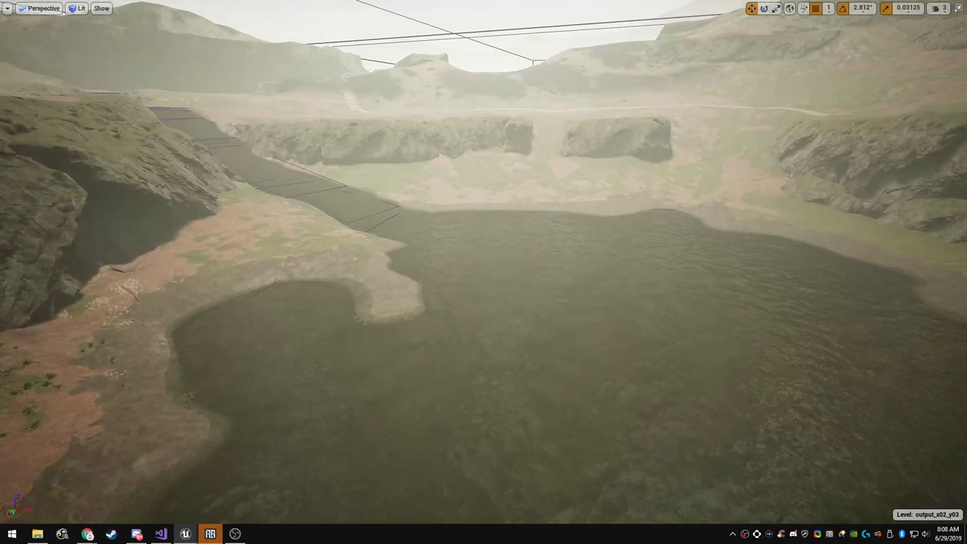
Set up landscape sculpting with the Flatten tool at the lakeshore below the cliff
key(F11)
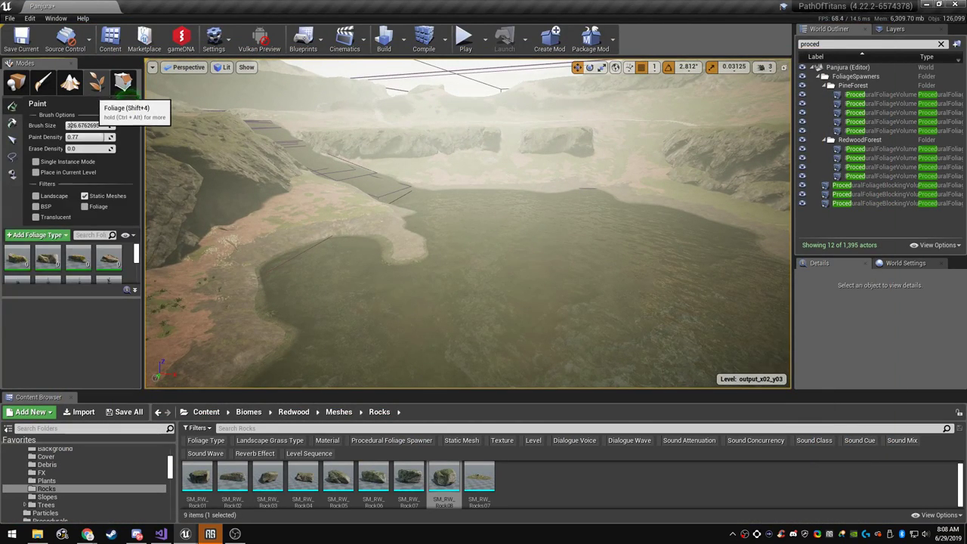
click(70, 82)
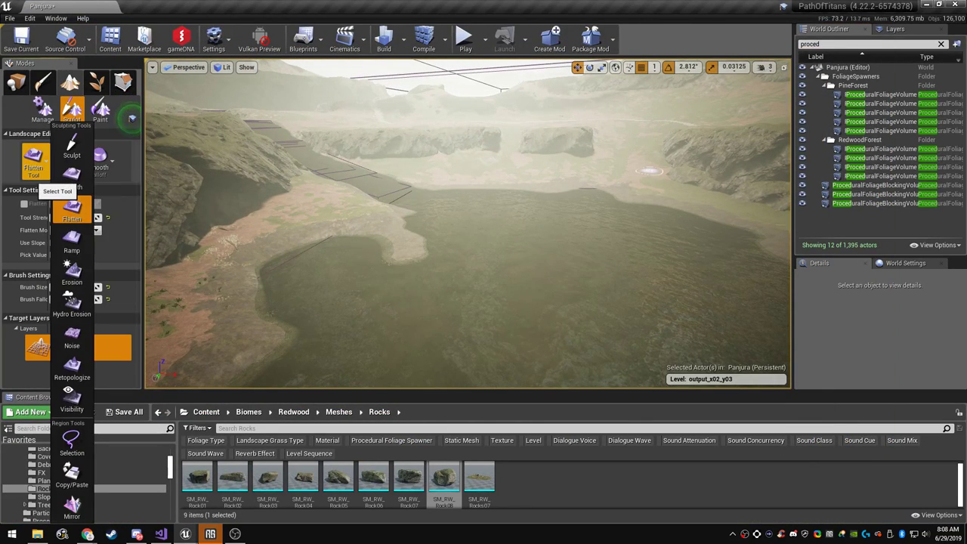
click(71, 210)
right_drag(312, 236, 291, 262)
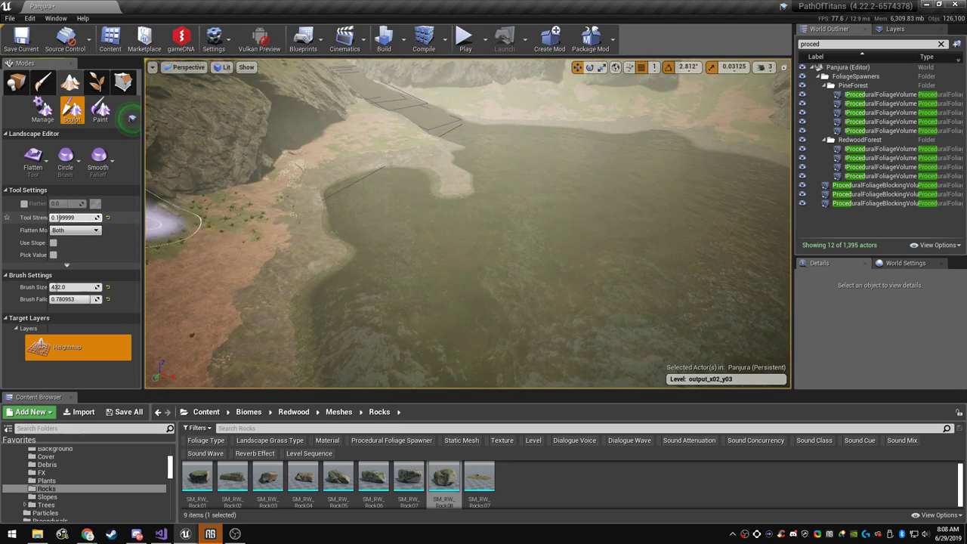
right_drag(181, 224, 219, 230)
key(F11)
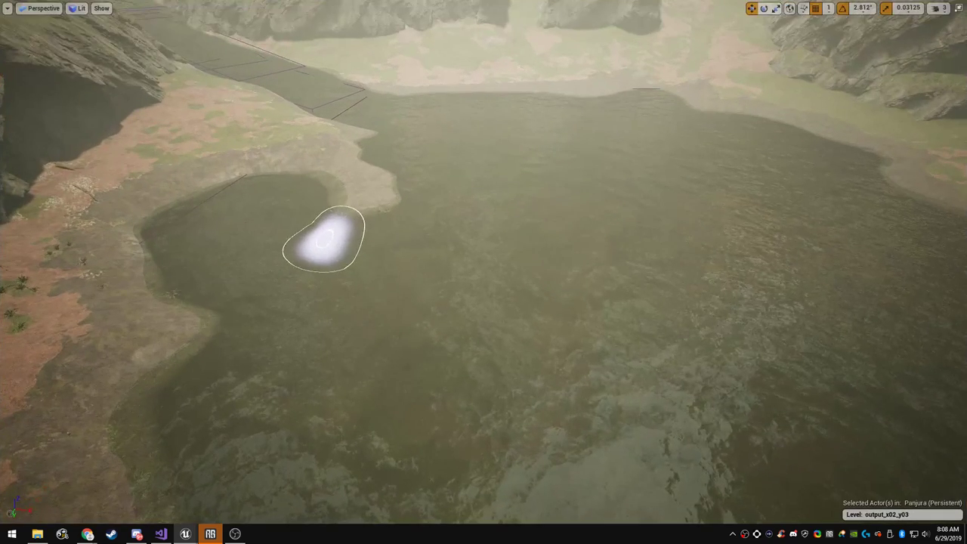
right_drag(323, 249, 284, 267)
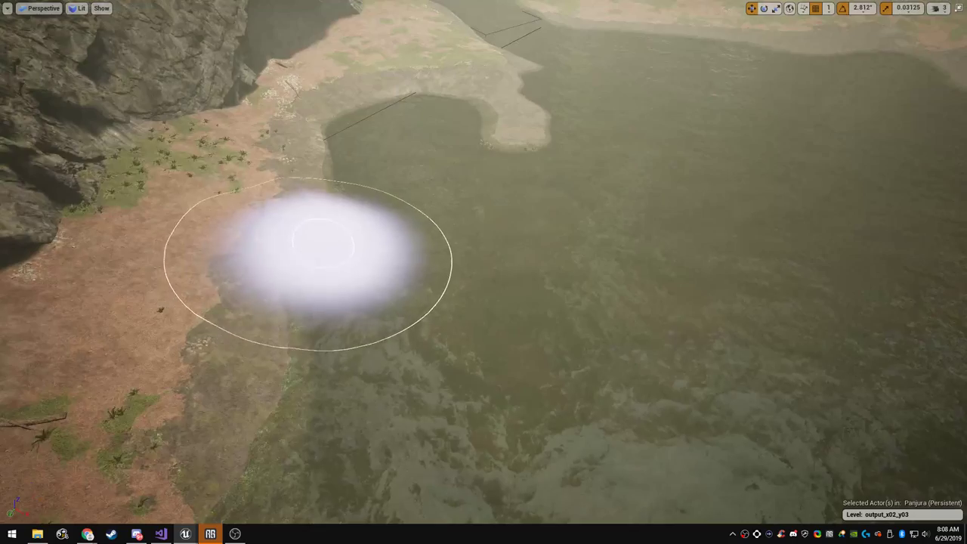
Flatten the lakeshore below the cliff, sweeping the brush from the reddish bank across the end of the lake
mouse_move(320, 248)
mouse_down()
mouse_move(298, 210)
mouse_move(289, 281)
mouse_move(371, 325)
mouse_up()
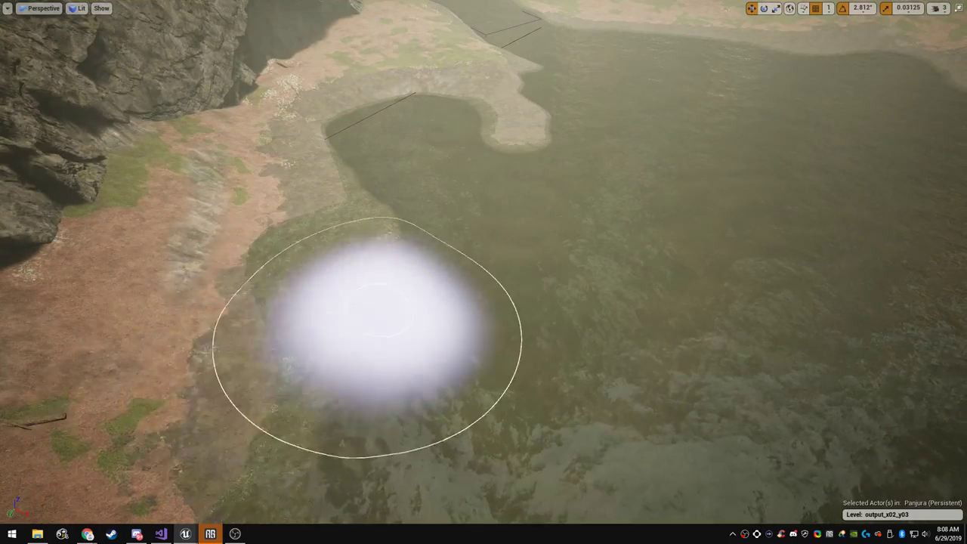
right_drag(355, 310, 317, 279)
drag(318, 280, 335, 353)
right_drag(334, 371, 325, 302)
mouse_move(355, 244)
mouse_down()
mouse_move(481, 321)
mouse_move(745, 327)
mouse_move(795, 245)
mouse_up()
Flatten the opposite lakeshore along the grassy bank beside the rocky cliff and out into the shallows
right_drag(795, 246, 846, 227)
right_drag(792, 274, 790, 310)
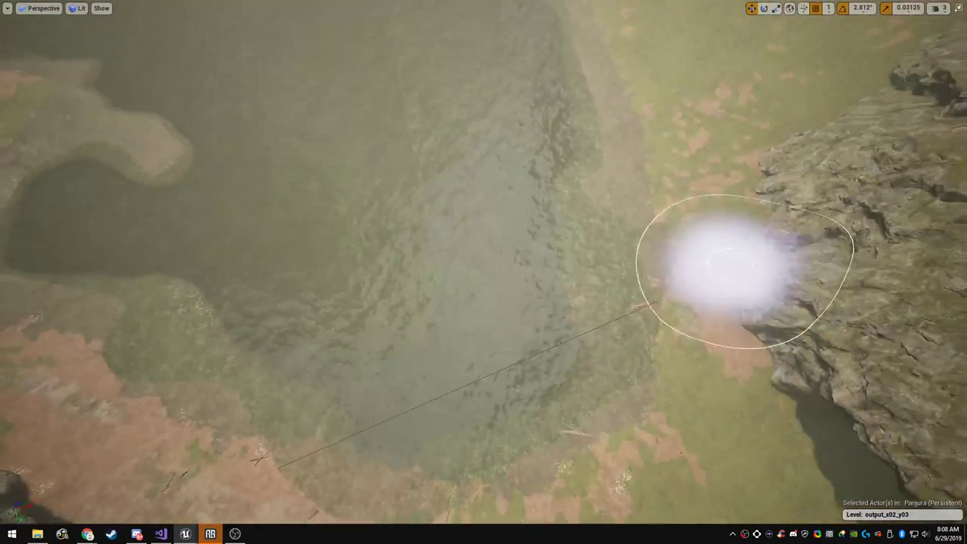
mouse_move(665, 276)
mouse_down()
mouse_move(675, 362)
mouse_move(668, 236)
mouse_move(621, 156)
mouse_up()
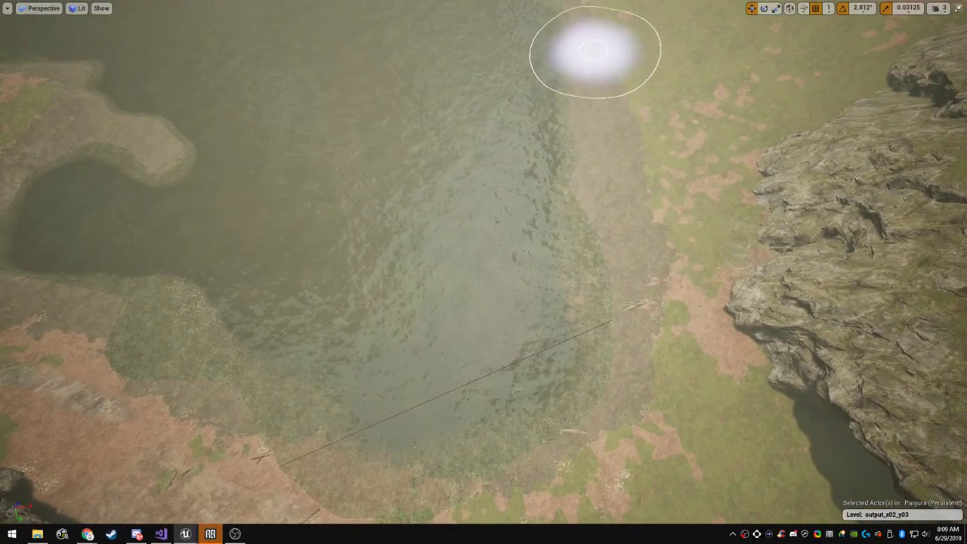
key(w)
mouse_move(622, 156)
right_down()
mouse_move(621, 53)
mouse_move(621, 155)
right_up()
key(s)
drag(551, 203, 515, 280)
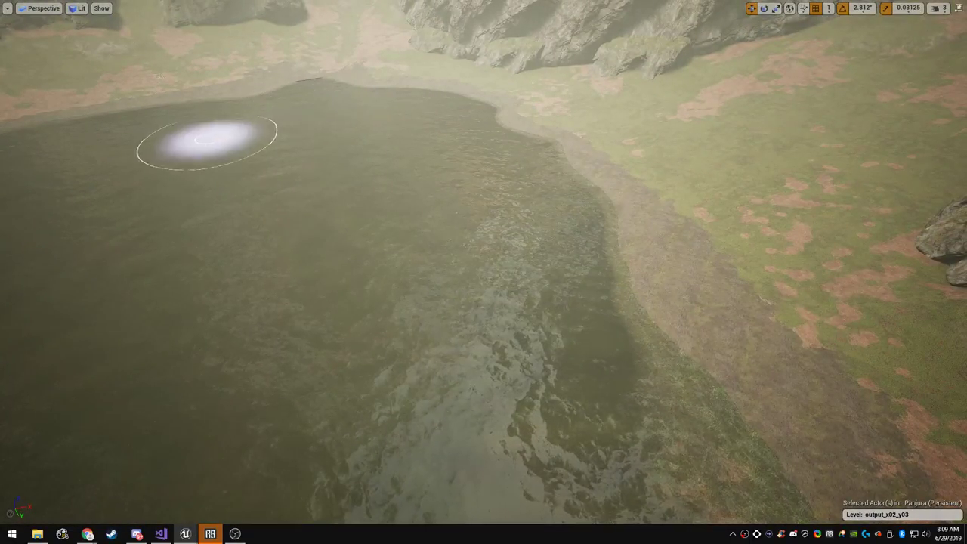
Flatten the shallows at the end of the lake and the shoreline beside the small peninsula
right_drag(206, 142, 310, 219)
click(560, 335)
right_drag(552, 302, 522, 386)
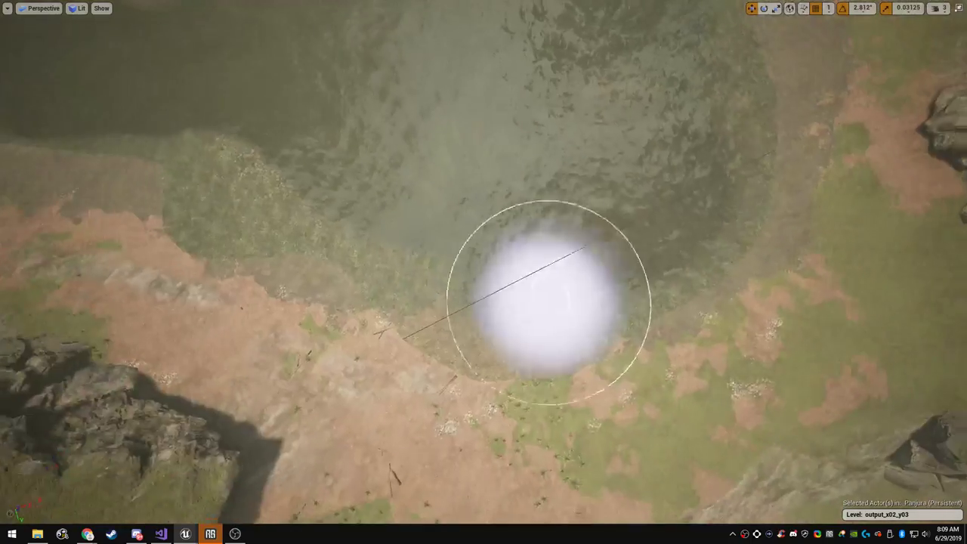
right_drag(253, 142, 162, 125)
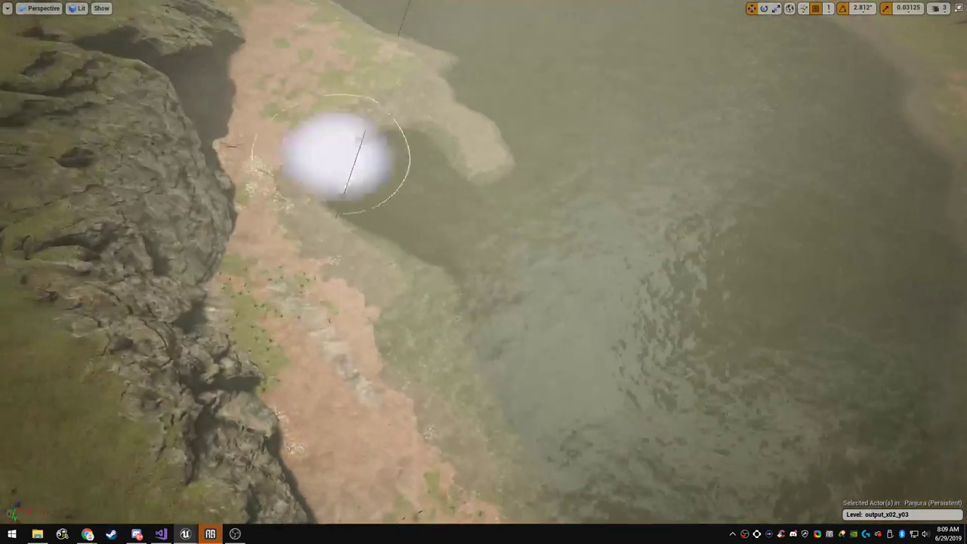
mouse_move(372, 162)
mouse_down()
mouse_move(391, 122)
mouse_move(335, 134)
mouse_move(370, 144)
mouse_move(355, 193)
mouse_move(492, 231)
mouse_move(537, 293)
mouse_up()
key(w)
mouse_move(537, 295)
right_down()
mouse_move(514, 204)
mouse_move(529, 163)
mouse_move(578, 185)
mouse_move(665, 181)
right_up()
key(s)
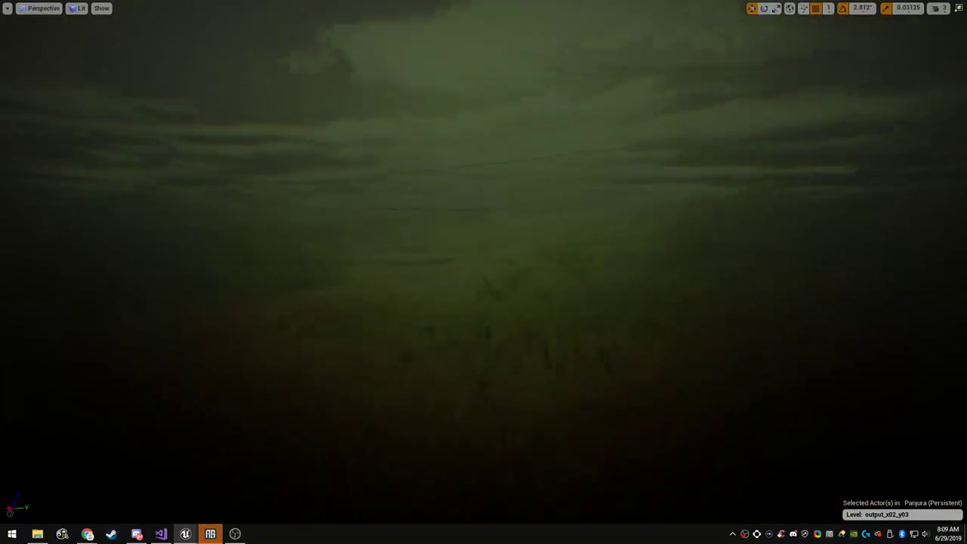
Flatten the plant-covered lake bank around the fallen logs so it slopes evenly into the water
key(s)
mouse_move(484, 181)
right_down()
mouse_move(547, 189)
mouse_move(546, 211)
right_up()
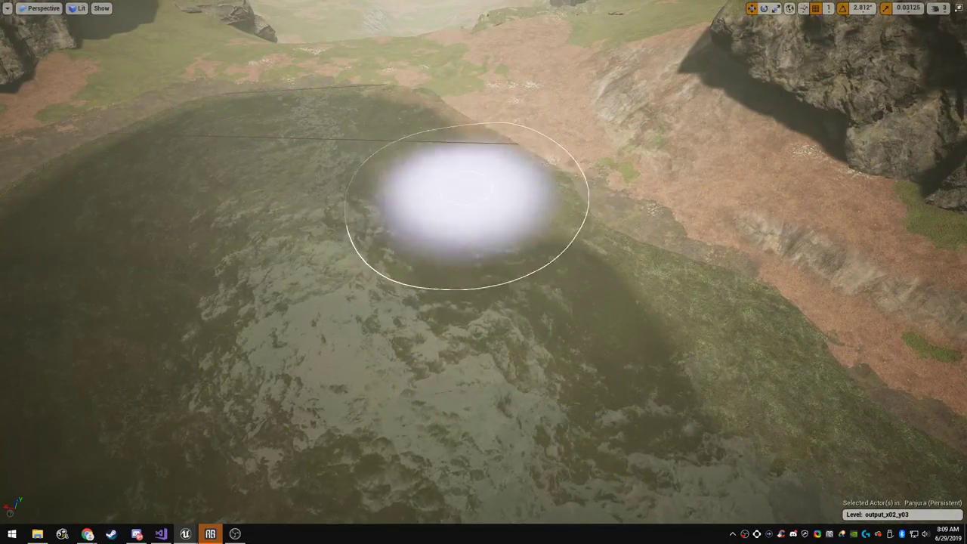
right_drag(408, 125, 408, 155)
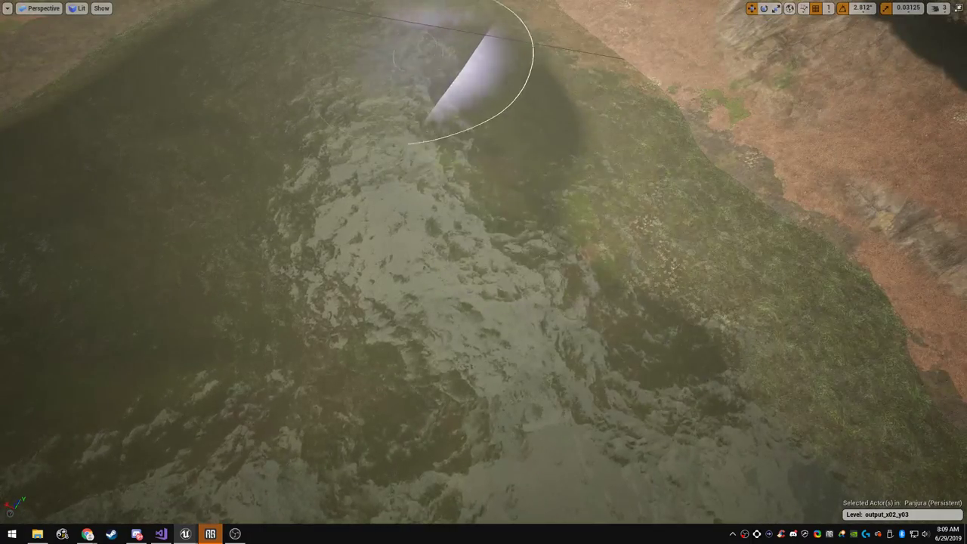
right_drag(423, 56, 422, 0)
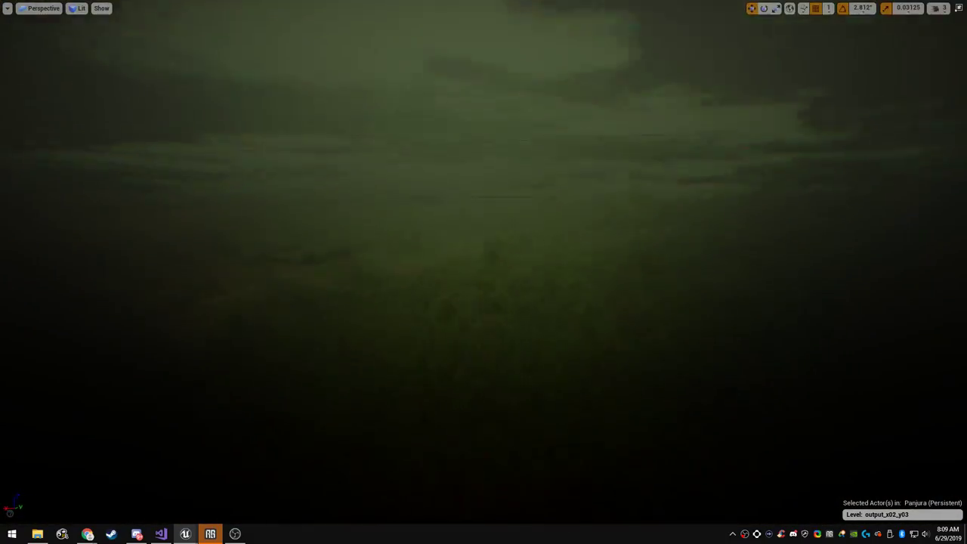
mouse_move(422, 227)
right_down()
mouse_move(454, 234)
mouse_move(492, 284)
mouse_move(680, 264)
mouse_move(771, 291)
mouse_move(794, 310)
mouse_move(816, 362)
right_up()
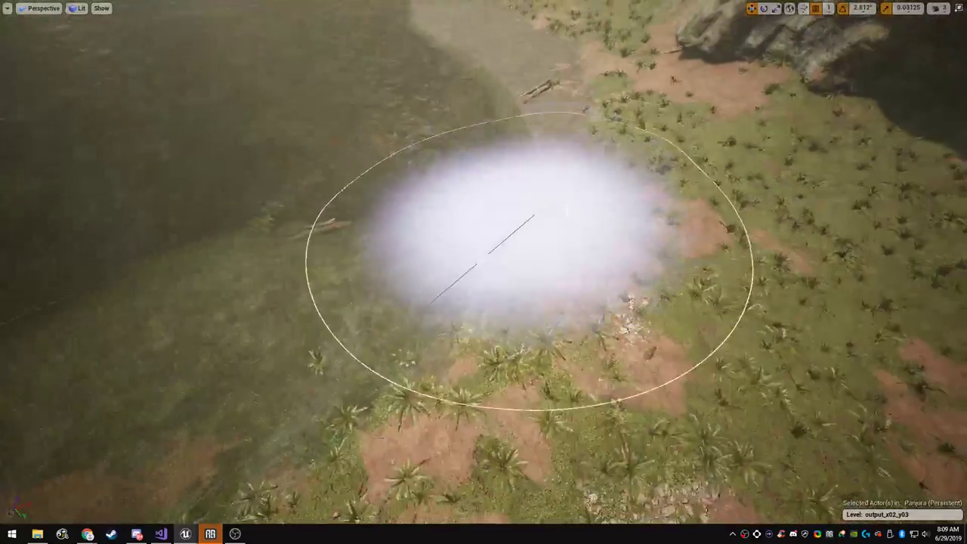
drag(529, 261, 481, 180)
mouse_move(504, 111)
mouse_down()
mouse_move(609, 141)
mouse_move(576, 230)
mouse_move(508, 150)
mouse_up()
mouse_move(556, 105)
mouse_down()
mouse_move(565, 195)
mouse_move(551, 240)
mouse_up()
right_drag(552, 241, 537, 189)
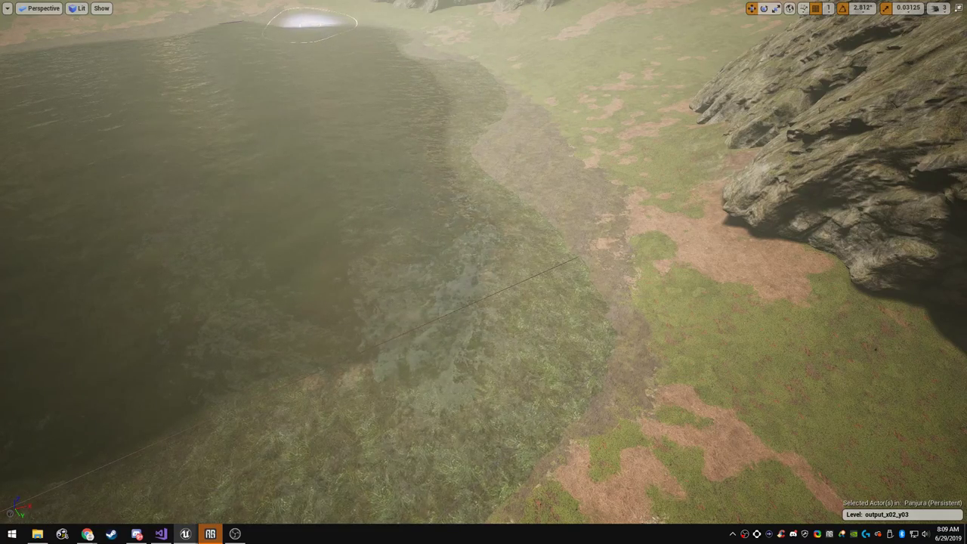
Inspect the reshaped lakeshore all the way round to the river outlet for uneven terrain
key(w)
mouse_move(356, 88)
right_down()
mouse_move(358, 47)
mouse_move(344, 61)
mouse_move(427, 72)
mouse_move(372, 63)
mouse_move(374, 83)
mouse_move(378, 66)
mouse_move(337, 24)
mouse_move(322, 25)
mouse_move(321, 48)
mouse_move(299, 50)
right_up()
key(w)
key(w)
key(w)
key(w)
key(s)
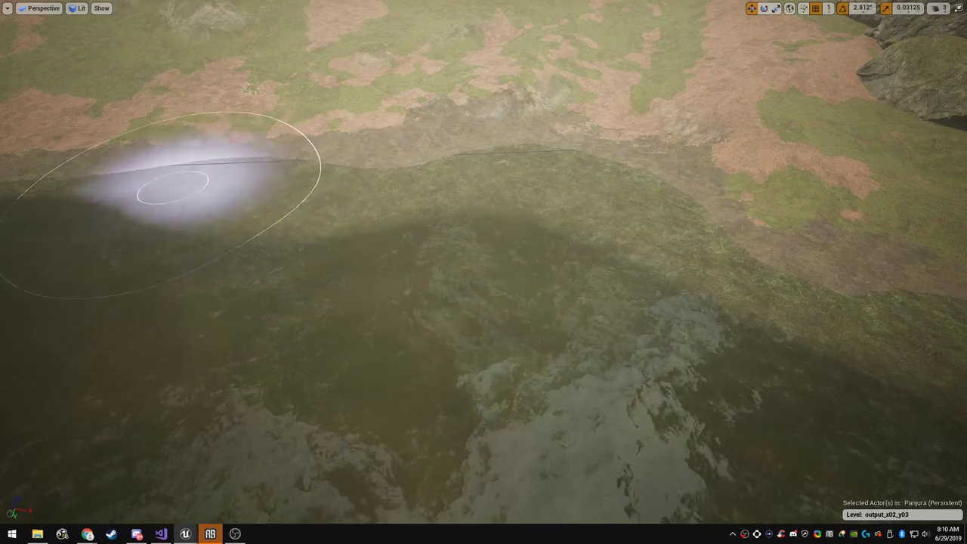
right_drag(207, 184, 155, 178)
key(s)
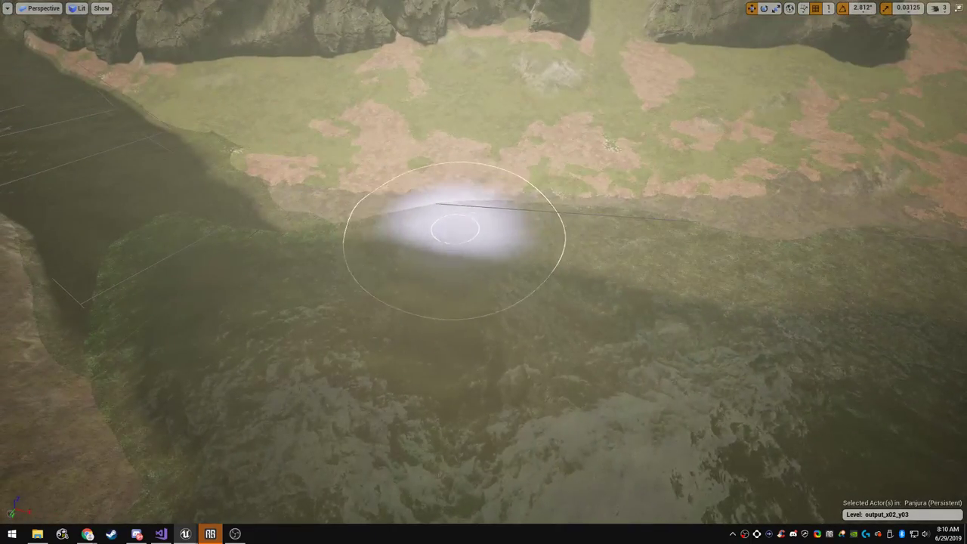
mouse_move(329, 225)
right_down()
mouse_move(240, 221)
mouse_move(215, 210)
mouse_move(214, 186)
mouse_move(261, 184)
mouse_move(261, 198)
mouse_move(231, 206)
mouse_move(243, 224)
mouse_move(408, 196)
right_up()
key(w)
key(e)
key(w)
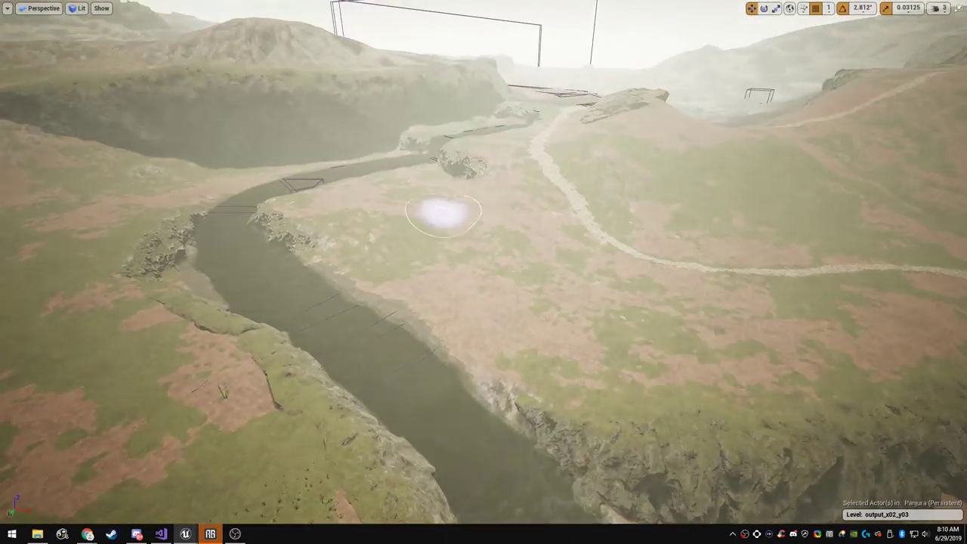
Leave landscape sculpting and survey the river, its rocky banks and the nearby trails from above
key(F11)
click(15, 82)
right_drag(318, 189, 379, 180)
key(F11)
key(w)
key(w)
key(e)
key(w)
key(Escape)
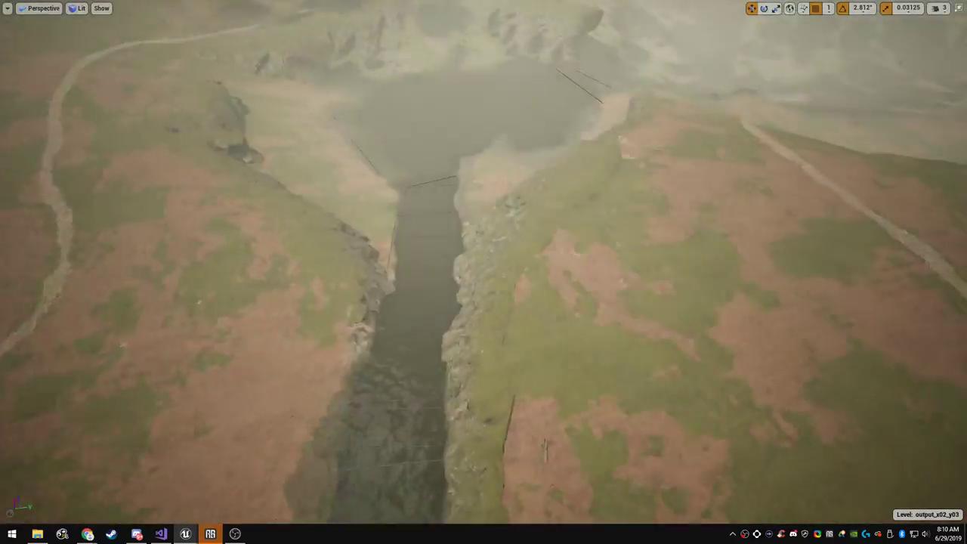
right_drag(380, 210, 465, 201)
key(w)
key(w)
key(e)
Resume landscape flattening and level the spit of land between the lake and the river mouth
key(F11)
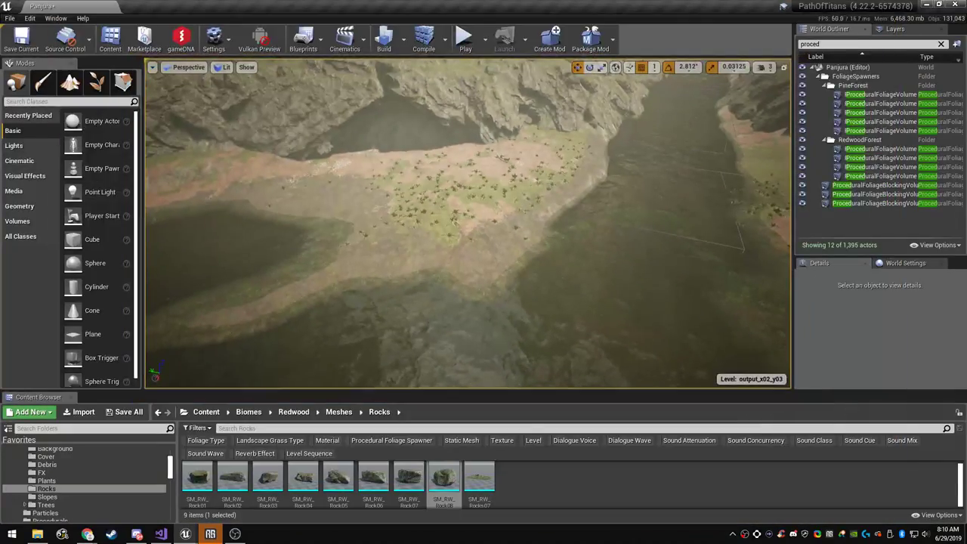
key(F11)
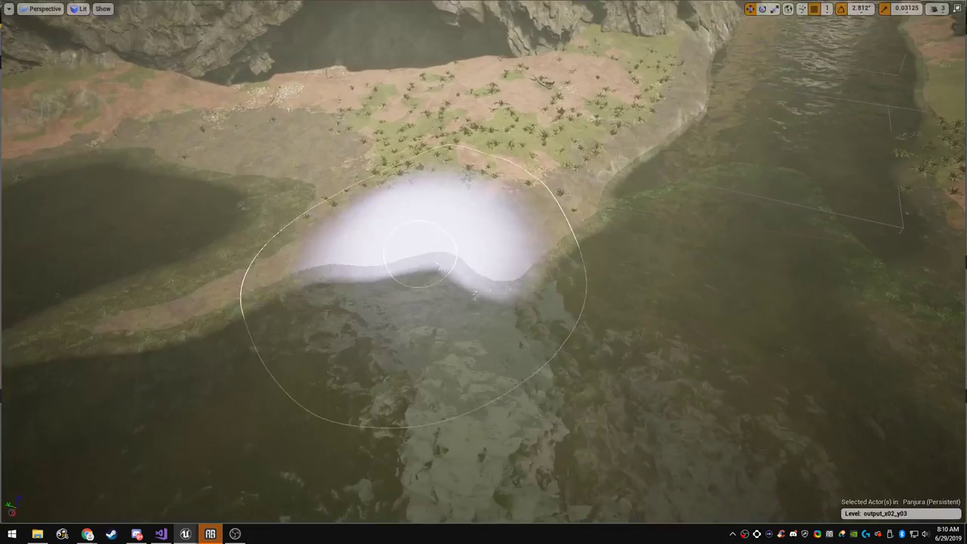
mouse_move(493, 266)
mouse_down()
mouse_move(555, 224)
mouse_move(529, 222)
mouse_move(505, 277)
mouse_up()
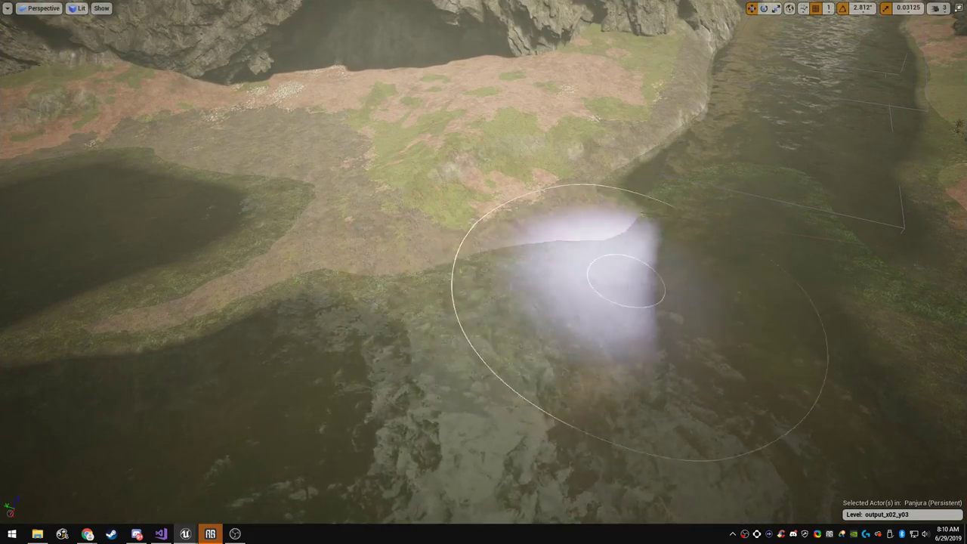
mouse_move(627, 282)
mouse_down()
mouse_move(525, 326)
mouse_move(343, 334)
mouse_up()
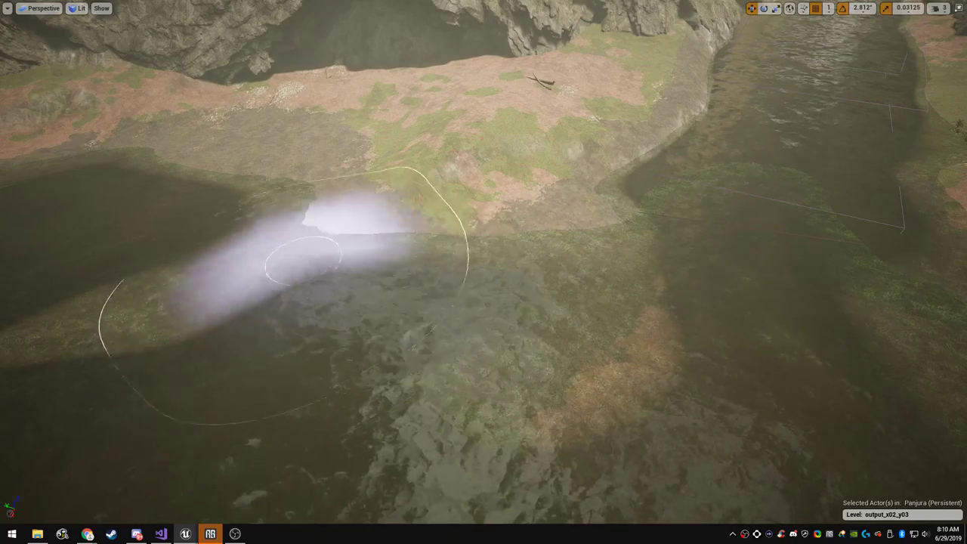
Examine the grassy far shore below the cliffs and the mouth of the river canyon
mouse_move(382, 311)
right_down()
mouse_move(284, 280)
mouse_move(287, 265)
mouse_move(234, 253)
mouse_move(46, 261)
mouse_move(64, 256)
mouse_move(38, 256)
mouse_move(45, 242)
mouse_move(23, 284)
mouse_move(50, 306)
mouse_move(45, 287)
mouse_move(11, 261)
mouse_move(42, 310)
right_up()
key(w)
key(w)
key(w)
key(s)
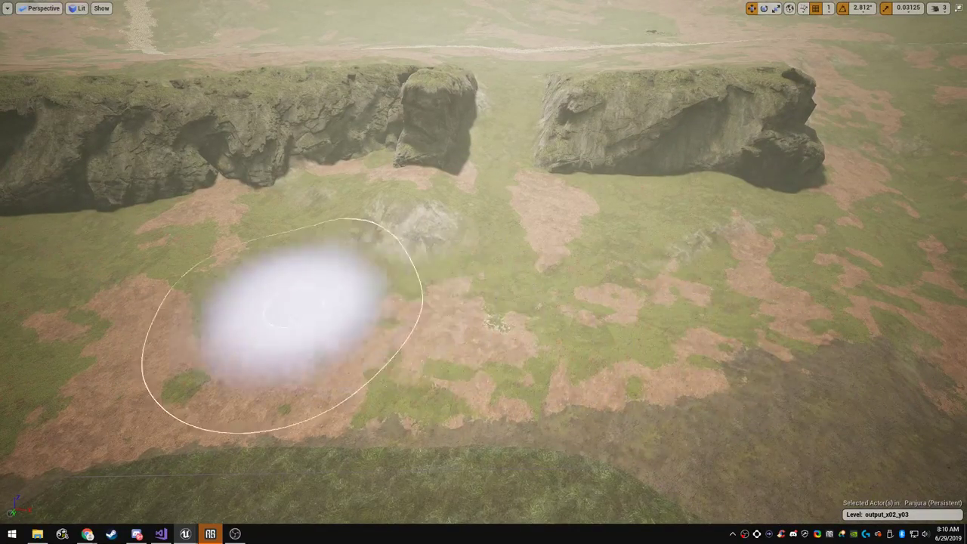
mouse_move(792, 323)
right_down()
mouse_move(827, 310)
mouse_move(696, 238)
mouse_move(627, 239)
mouse_move(687, 238)
right_up()
key(w)
key(s)
key(d)
key(e)
key(a)
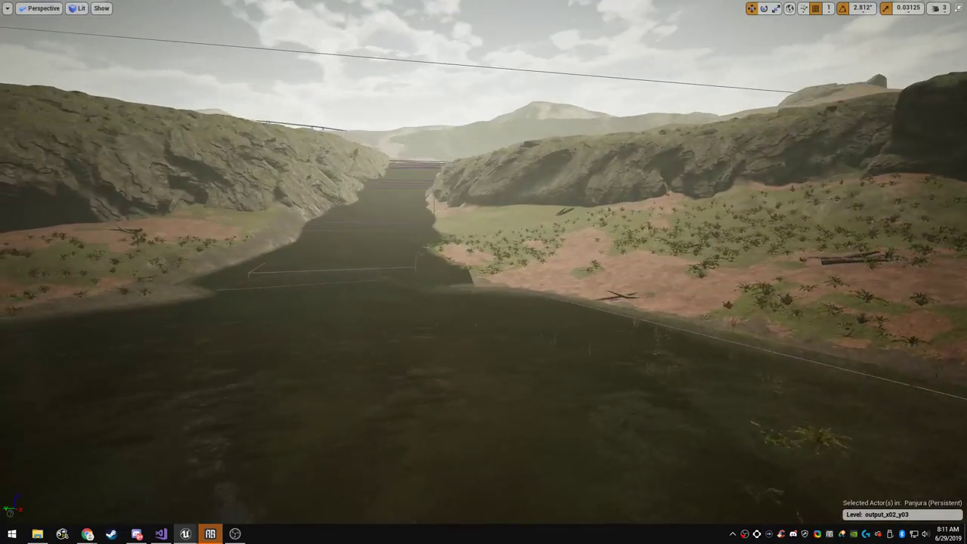
Flatten the lake edge along the reddish ground in front of the two separated cliffs
mouse_move(686, 239)
right_down()
mouse_move(686, 258)
mouse_move(632, 267)
mouse_move(756, 270)
mouse_move(646, 286)
mouse_move(676, 311)
mouse_move(802, 322)
right_up()
key(w)
key(s)
key(w)
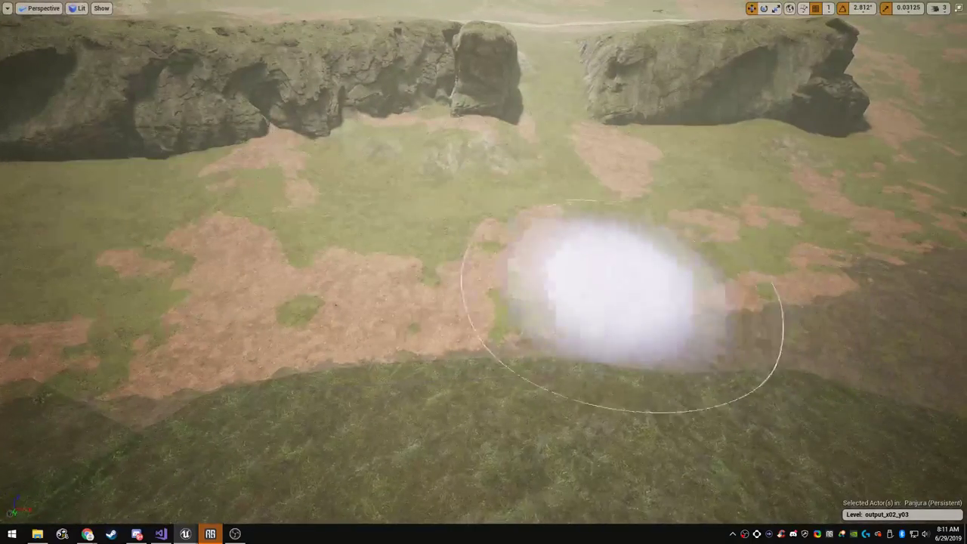
mouse_move(483, 314)
right_down()
mouse_move(412, 313)
mouse_move(359, 333)
right_up()
mouse_move(487, 313)
mouse_down()
mouse_move(681, 287)
mouse_move(811, 341)
mouse_up()
Leave landscape sculpting and inspect both banks of the river canyon and the ground around it
mouse_move(810, 340)
right_down()
mouse_move(888, 337)
mouse_move(838, 306)
mouse_move(725, 332)
mouse_move(734, 316)
mouse_move(801, 308)
mouse_move(824, 321)
mouse_move(895, 323)
mouse_move(907, 308)
mouse_move(736, 326)
mouse_move(684, 320)
mouse_move(760, 328)
mouse_move(769, 319)
mouse_move(962, 319)
right_up()
key(w)
key(w)
key(a)
key(d)
key(a)
key(a)
mouse_move(483, 272)
right_down()
mouse_move(669, 271)
mouse_move(378, 269)
mouse_move(310, 283)
mouse_move(499, 300)
mouse_move(386, 277)
right_up()
key(d)
key(w)
key(s)
key(F11)
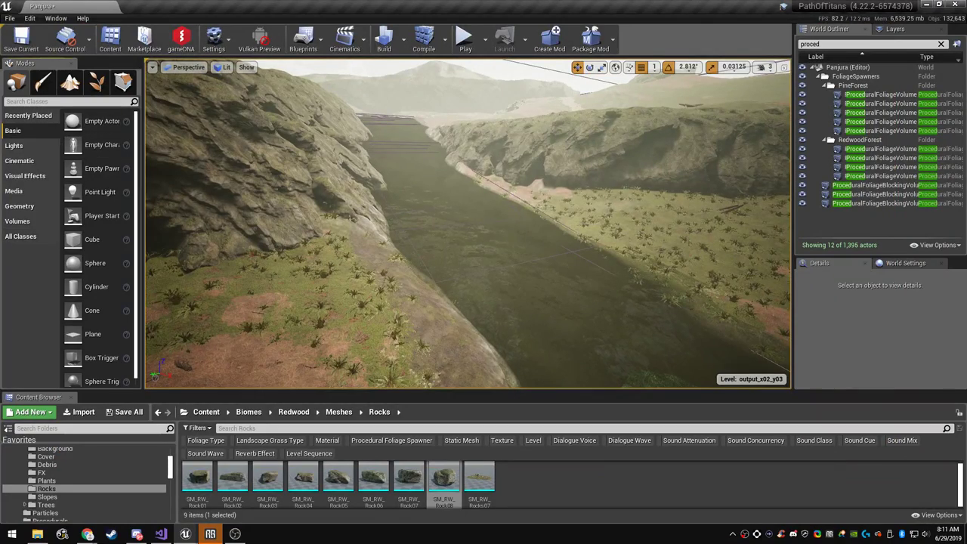
key(w)
right_drag(468, 224, 505, 273)
key(w)
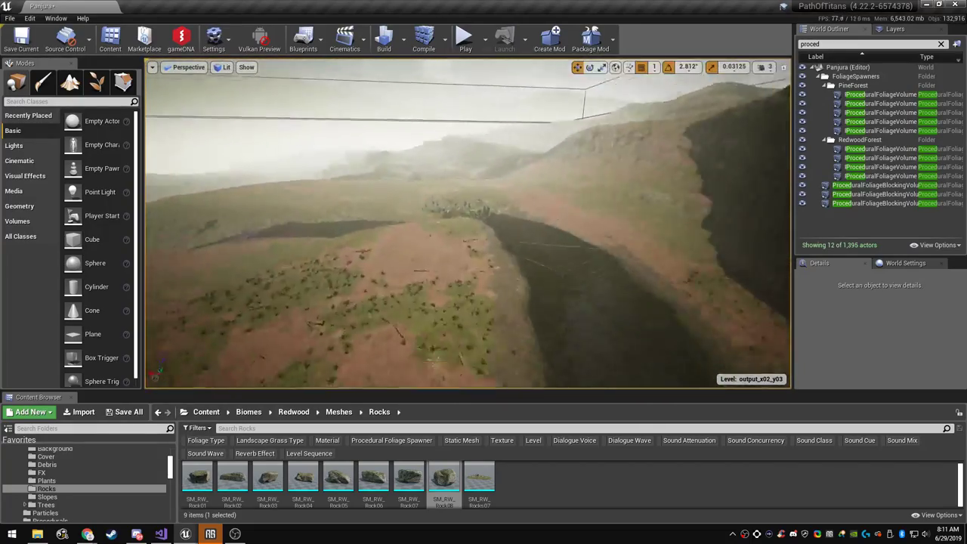
key(w)
right_drag(469, 223, 959, 334)
Check the plant-covered lake bank and the long cliff behind it at close range
key(F11)
key(w)
key(w)
key(q)
key(e)
key(s)
key(w)
key(s)
right_drag(377, 302, 589, 313)
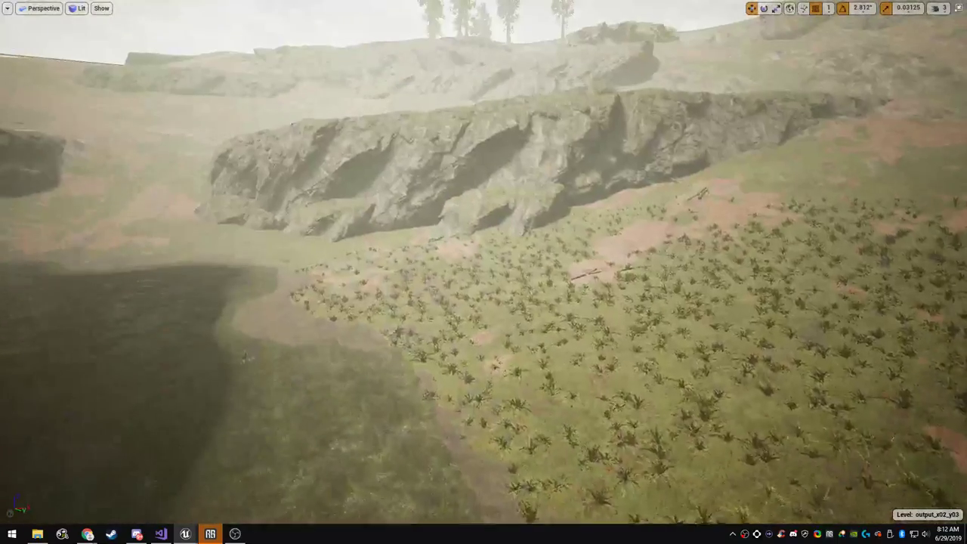
Survey the canyon cliffs and the river's course from the lake to the upstream bends
key(F11)
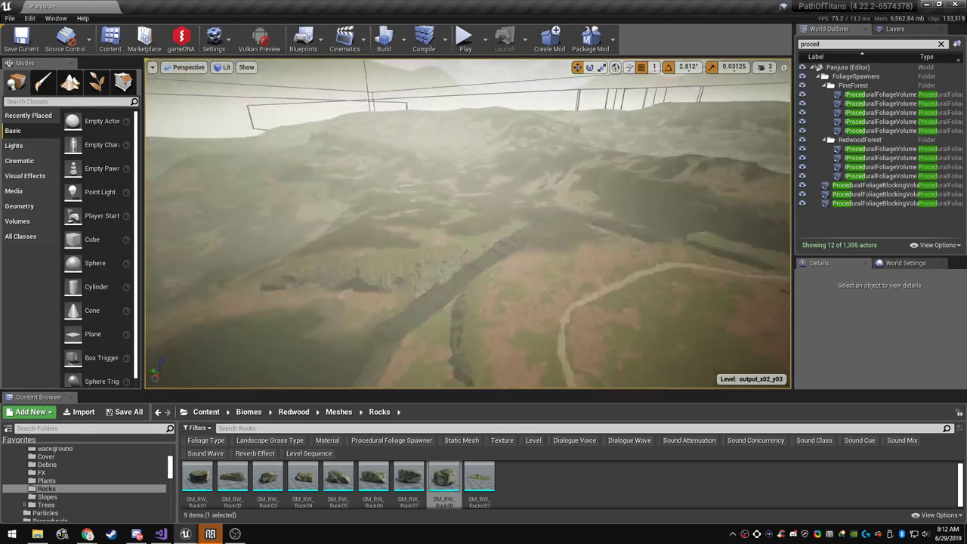
key(F11)
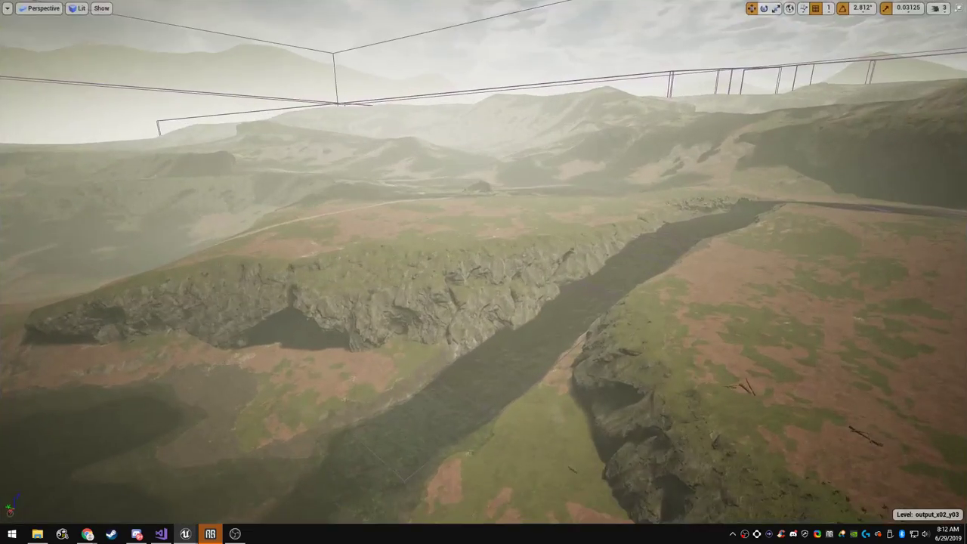
key(w)
key(w)
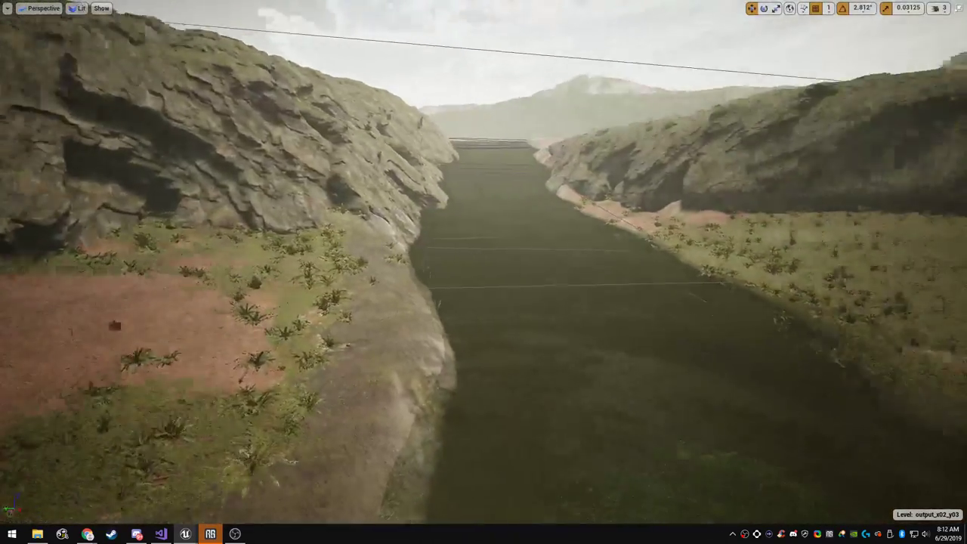
key(e)
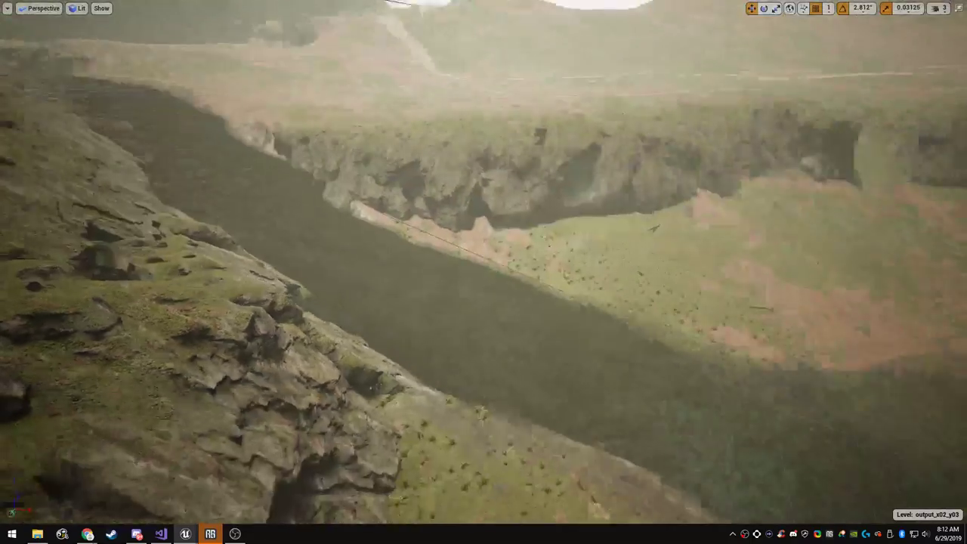
key(s)
key(a)
key(a)
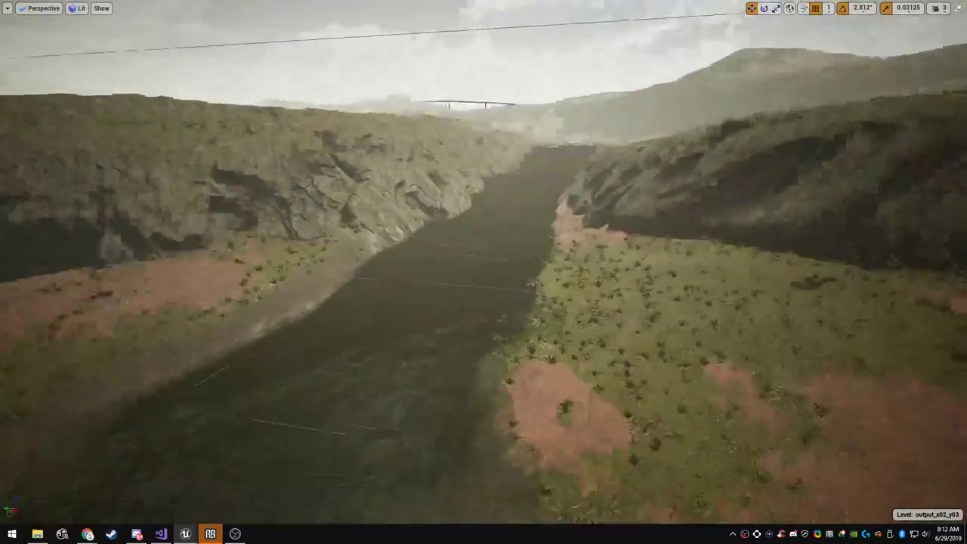
key(w)
right_drag(483, 272, 839, 386)
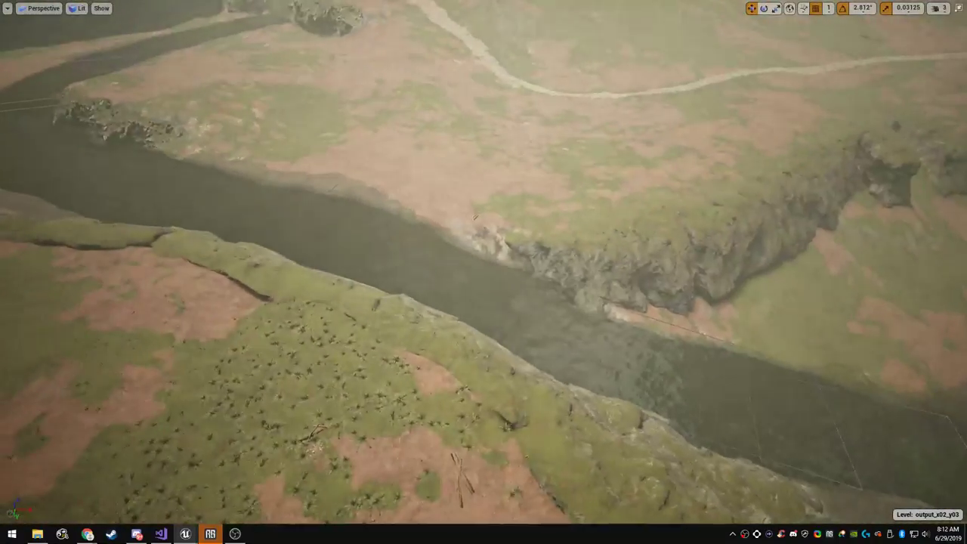
Clear the selection and examine the wireframe volumes from beneath the terrain
key(F11)
right_drag(468, 224, 412, 227)
click(424, 287)
key(Escape)
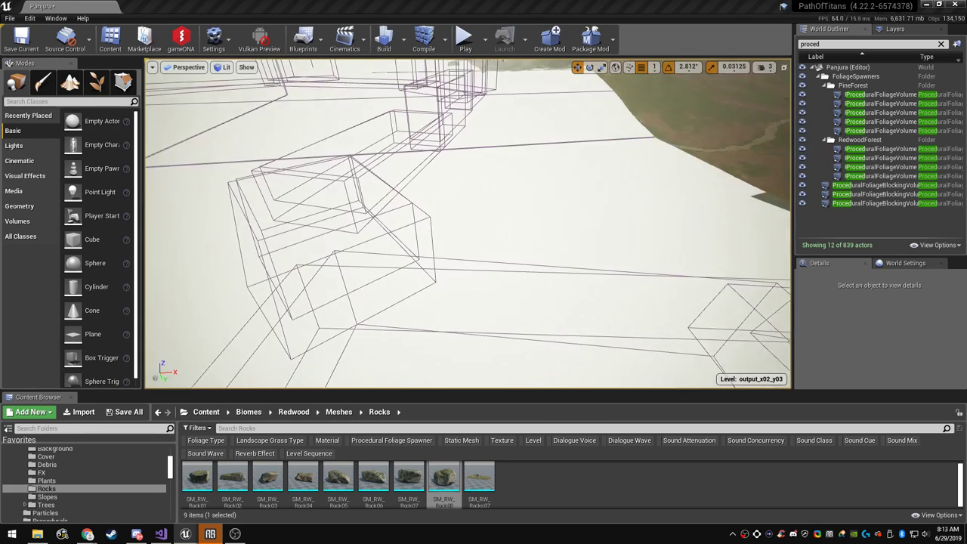
right_drag(469, 224, 378, 144)
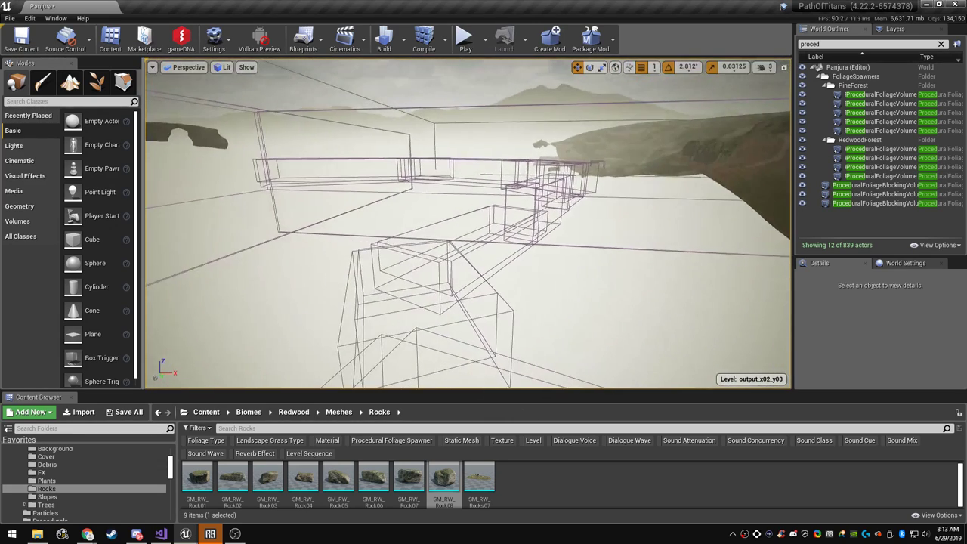
key(F11)
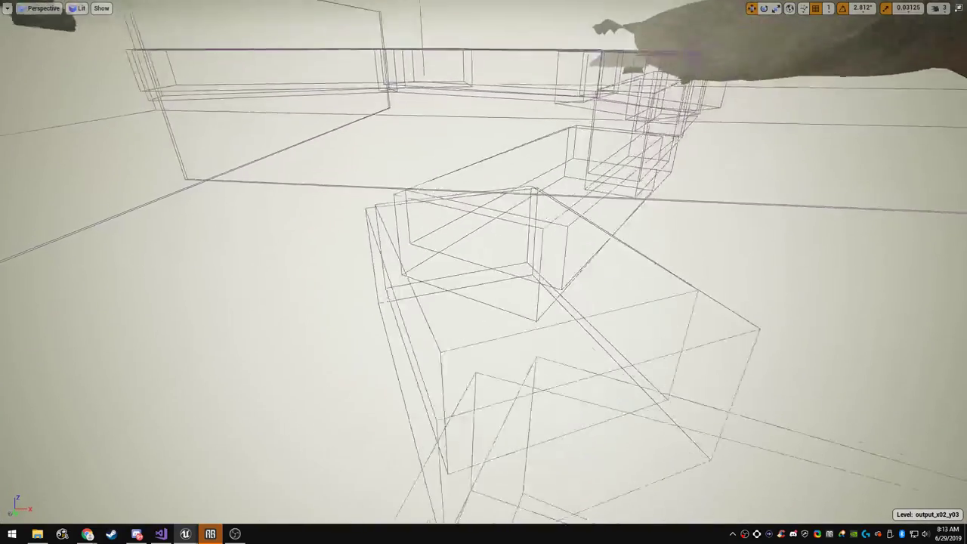
Inspect the wireframe volumes under the terrain and the lake shore above and below the water
key(w)
right_drag(484, 272, 344, 244)
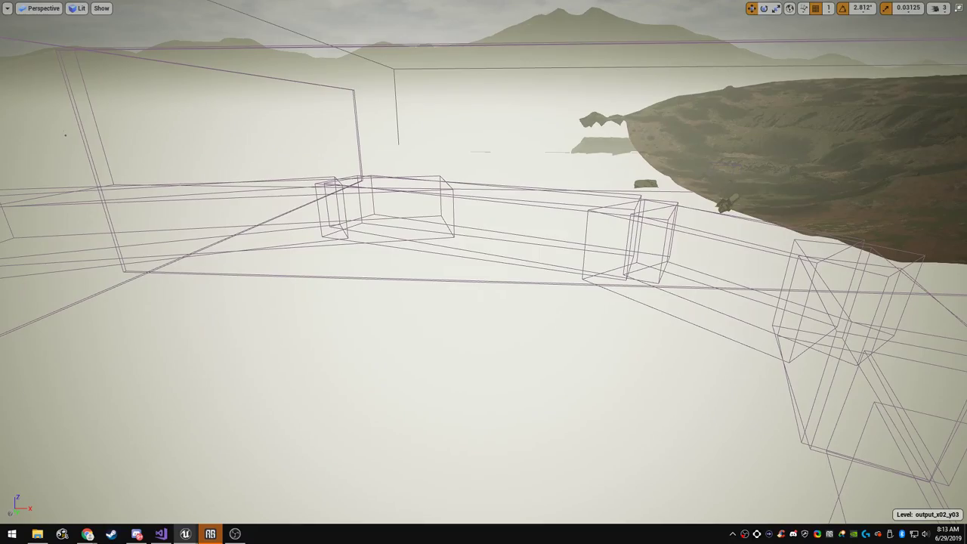
key(e)
right_drag(484, 272, 482, 318)
key(w)
key(w)
key(d)
key(w)
key(s)
key(w)
key(s)
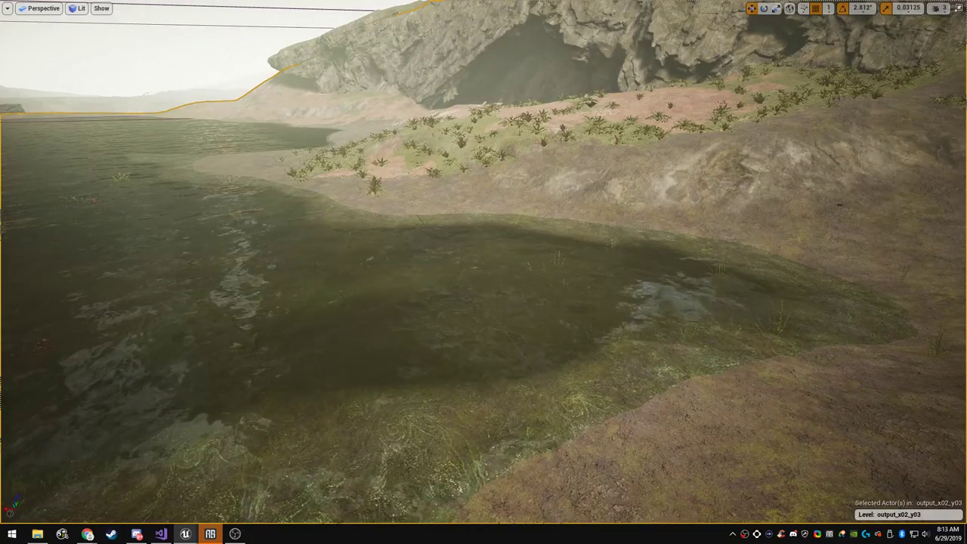
key(w)
key(w)
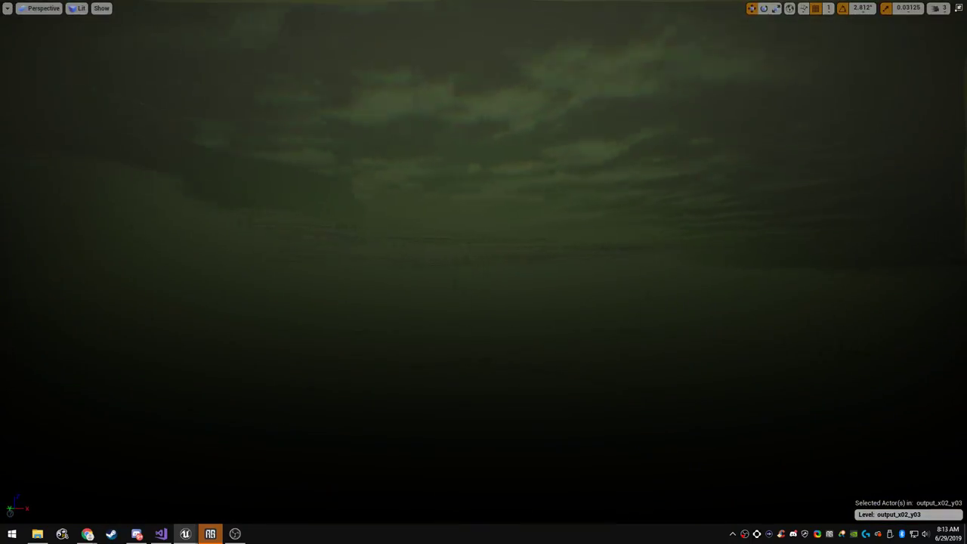
key(s)
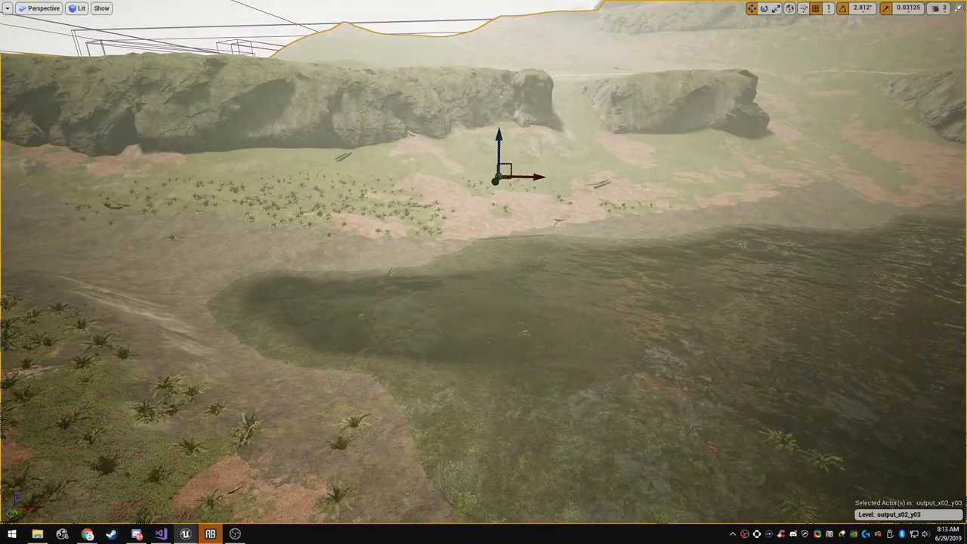
Delete the nearest wireframe volume beyond the gap between the cliff and the grassy slope
key(w)
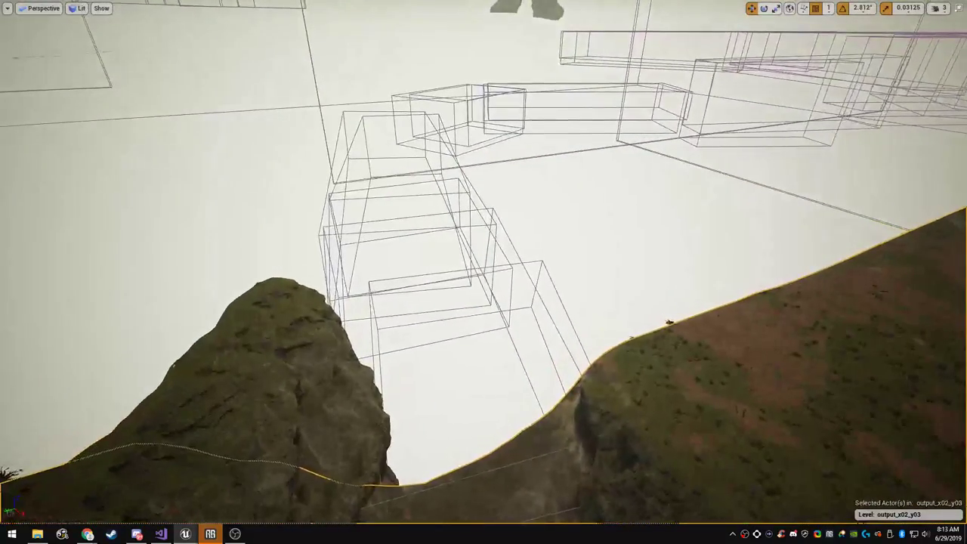
click(483, 314)
right_drag(484, 314, 474, 287)
key(Delete)
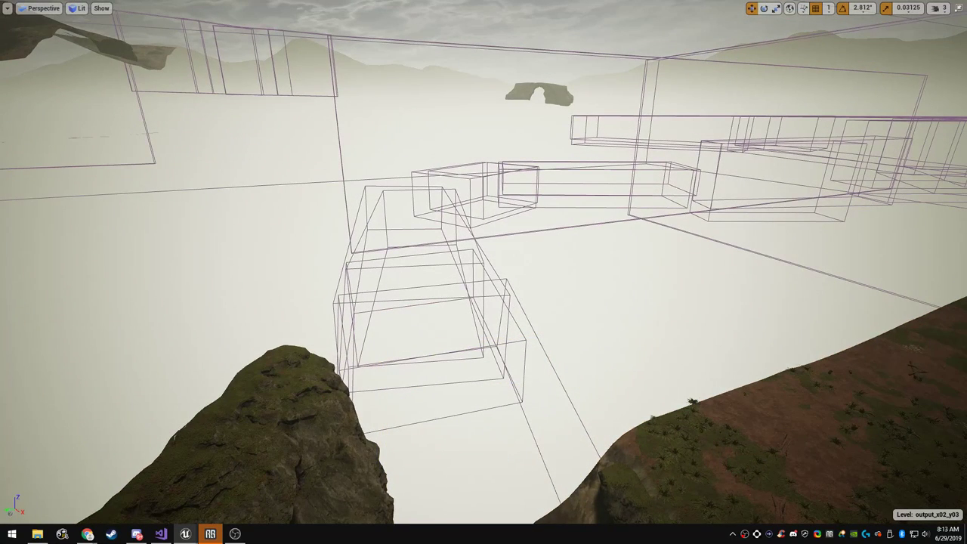
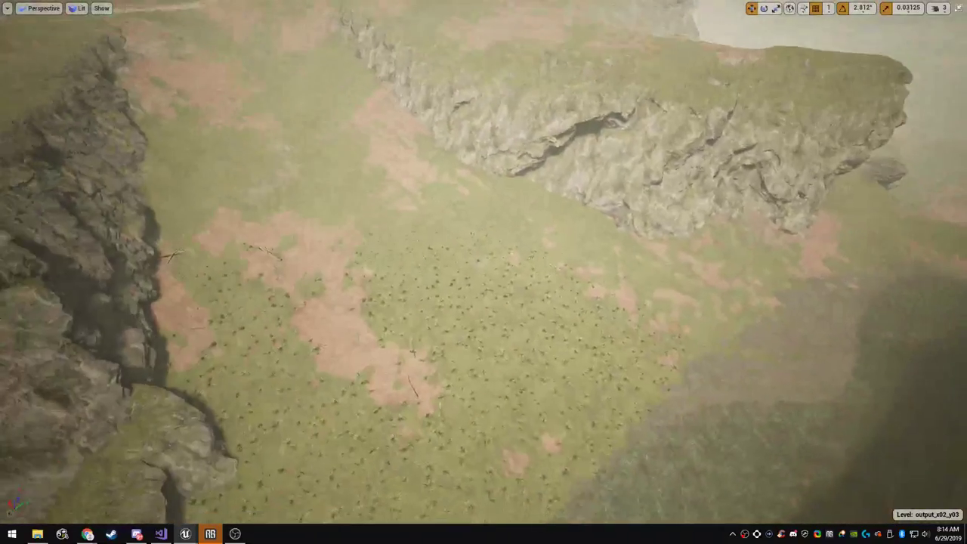
Copy the mossy rock beside the shaded cliff to the base of the opposite cliff
click(165, 438)
right_drag(165, 439, 136, 478)
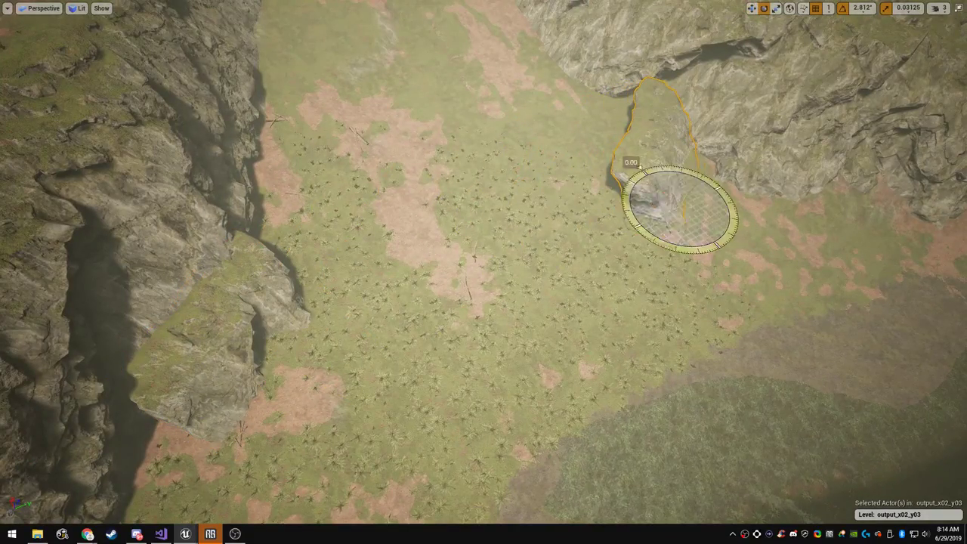
key(w)
right_drag(483, 272, 604, 257)
Scale, rotate and shift the copied rock until it is partly buried against the cliff base
key(r)
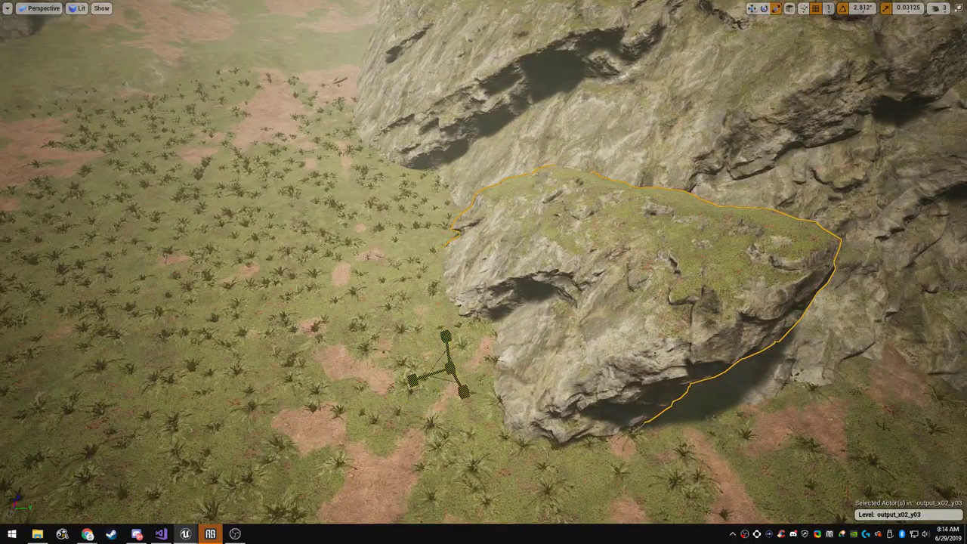
drag(444, 378, 495, 340)
key(e)
drag(408, 340, 434, 327)
right_drag(462, 322, 480, 344)
key(w)
drag(429, 328, 362, 304)
key(e)
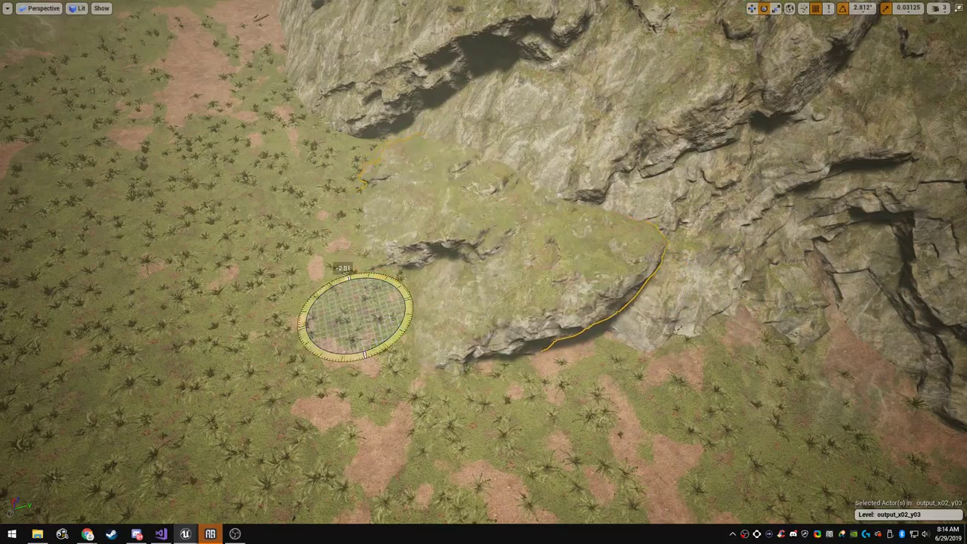
key(Escape)
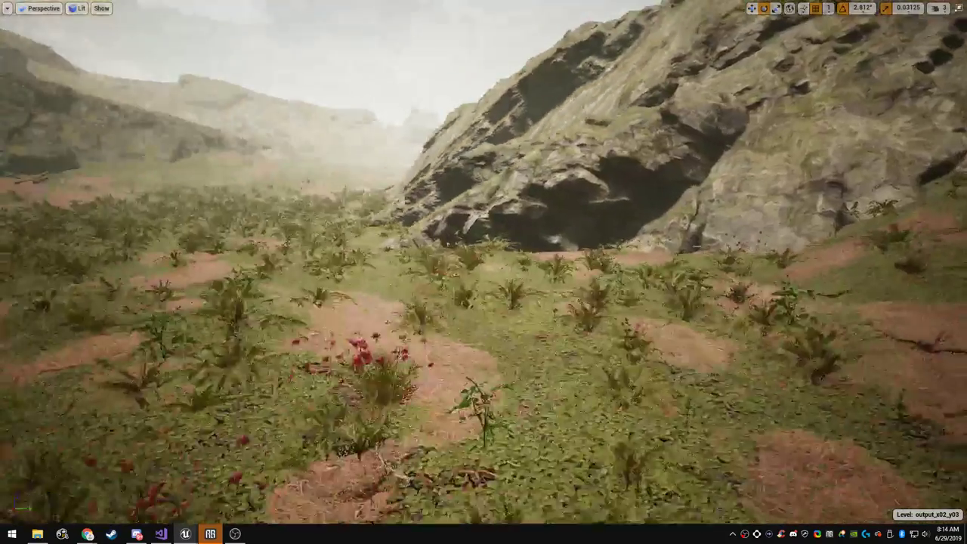
Duplicate the buried rock farther along the same cliff base, turning it and fitting it against the cliff wall
right_drag(484, 272, 541, 302)
click(302, 166)
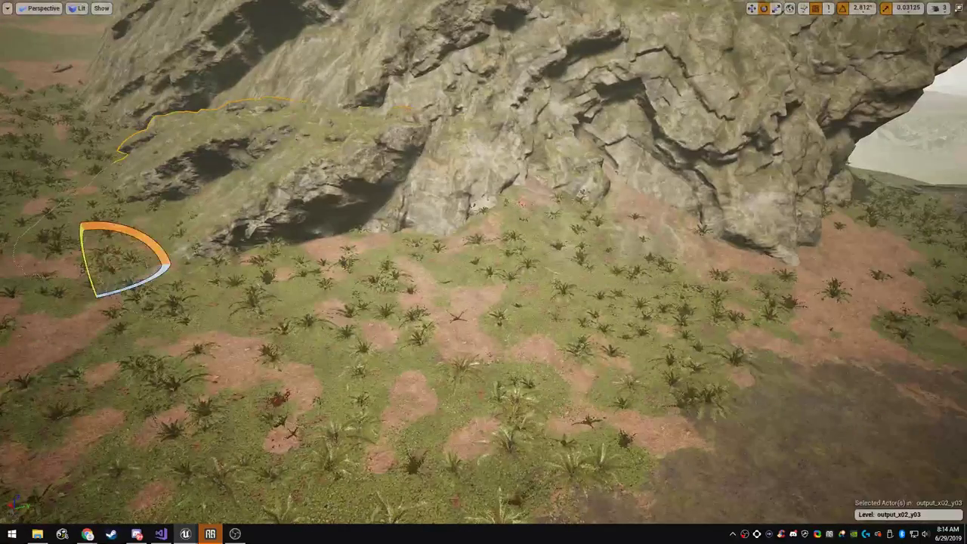
key(w)
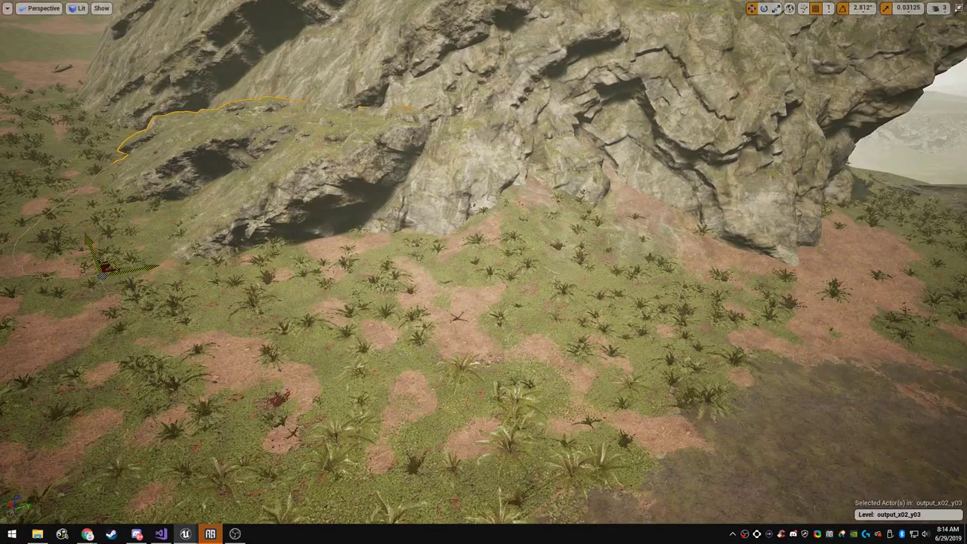
drag(115, 269, 383, 410)
key(e)
key(r)
key(e)
key(w)
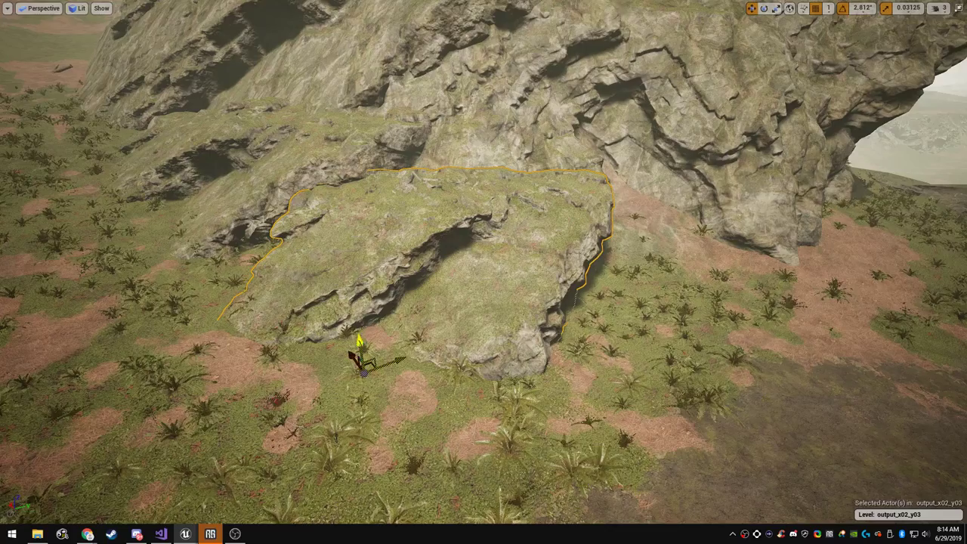
drag(364, 366, 474, 344)
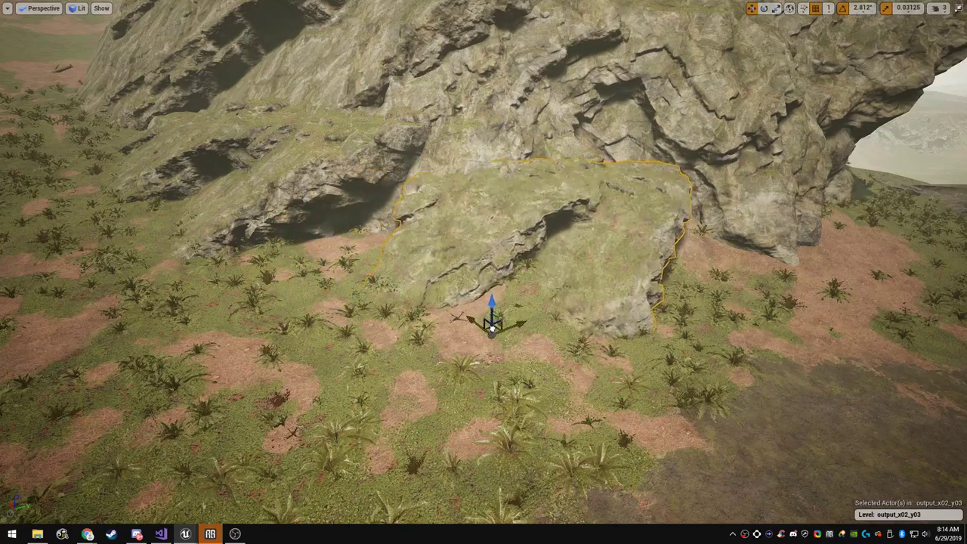
key(Escape)
Set landscape sculpting to the Smooth tool for the fern-covered lake bank, and return to Place mode
key(w)
right_drag(492, 329, 385, 325)
key(s)
key(w)
right_drag(484, 264, 239, 385)
key(w)
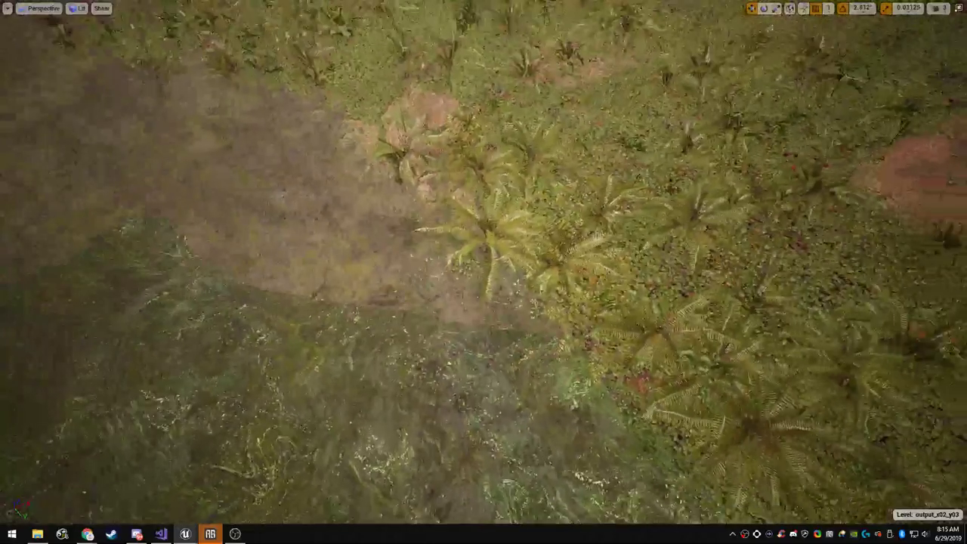
key(F11)
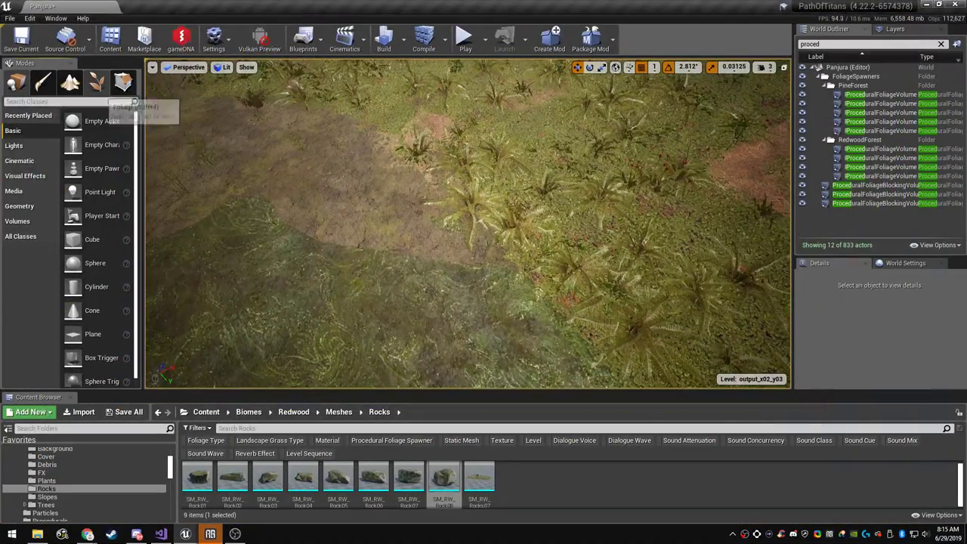
click(96, 82)
click(70, 82)
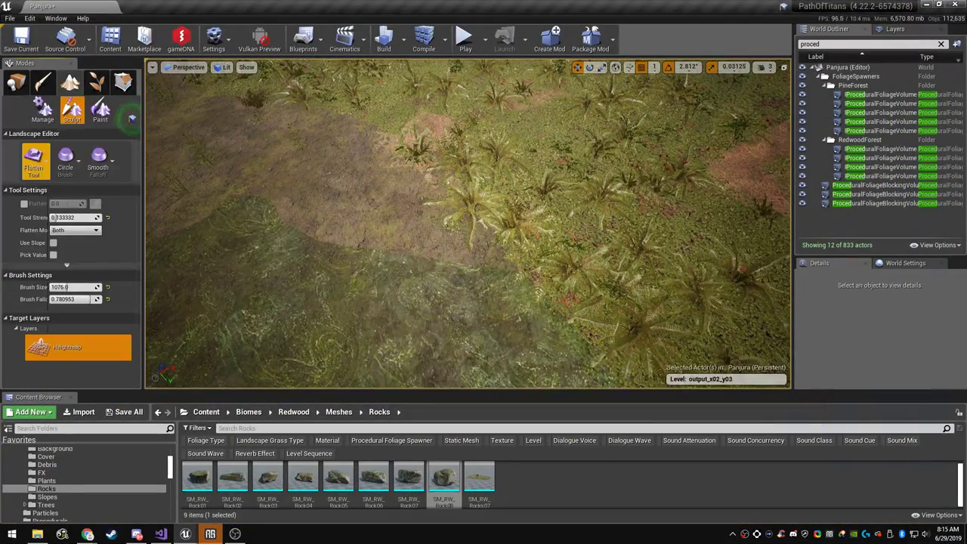
click(38, 167)
click(82, 177)
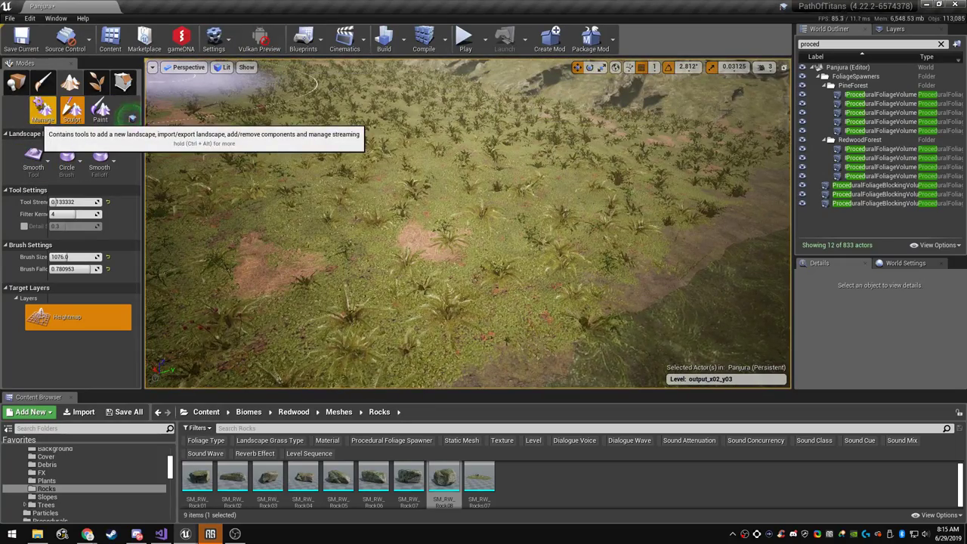
click(17, 82)
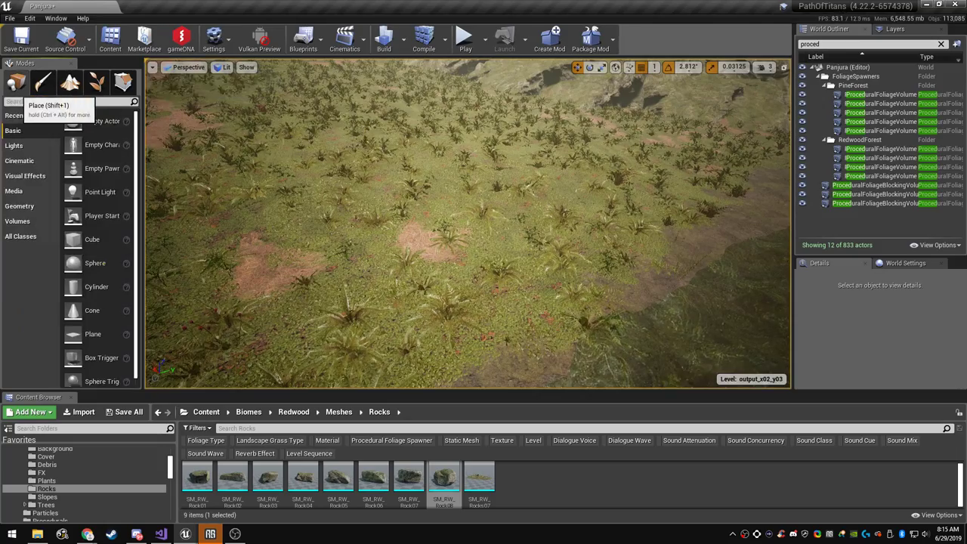
Bring the grouped grassy rock formation from the hillside near the redwoods down to the valley beside the lake
mouse_move(423, 234)
right_down()
mouse_move(427, 162)
mouse_move(650, 185)
mouse_move(726, 170)
mouse_move(657, 181)
mouse_move(733, 180)
right_up()
key(F11)
key(w)
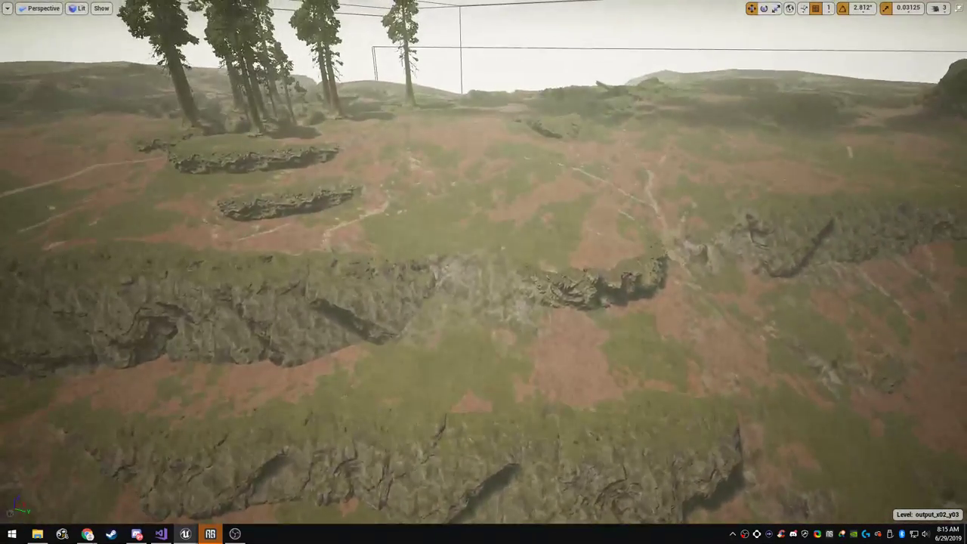
click(558, 130)
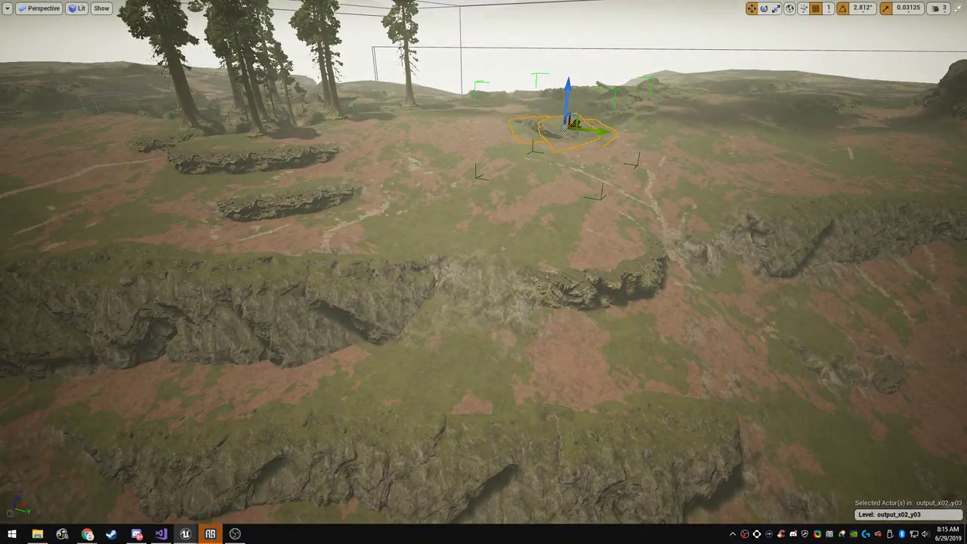
drag(577, 123, 714, 287)
right_drag(714, 287, 862, 378)
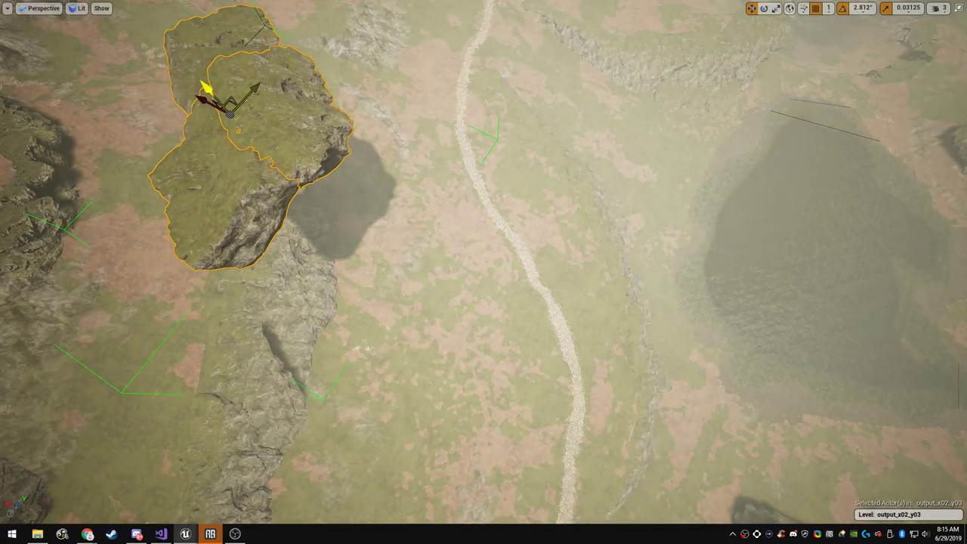
drag(206, 88, 693, 3)
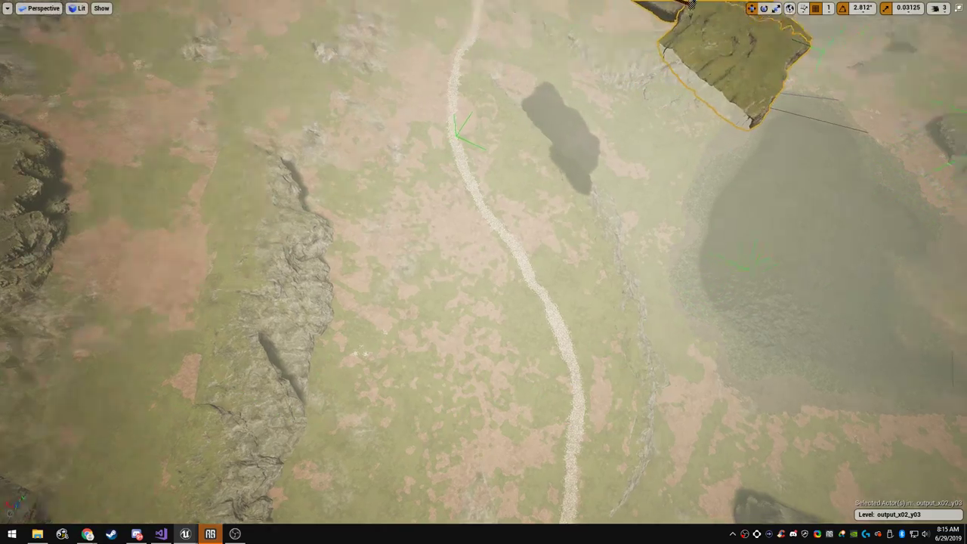
right_drag(692, 4, 744, 4)
drag(481, 46, 535, 372)
key(f)
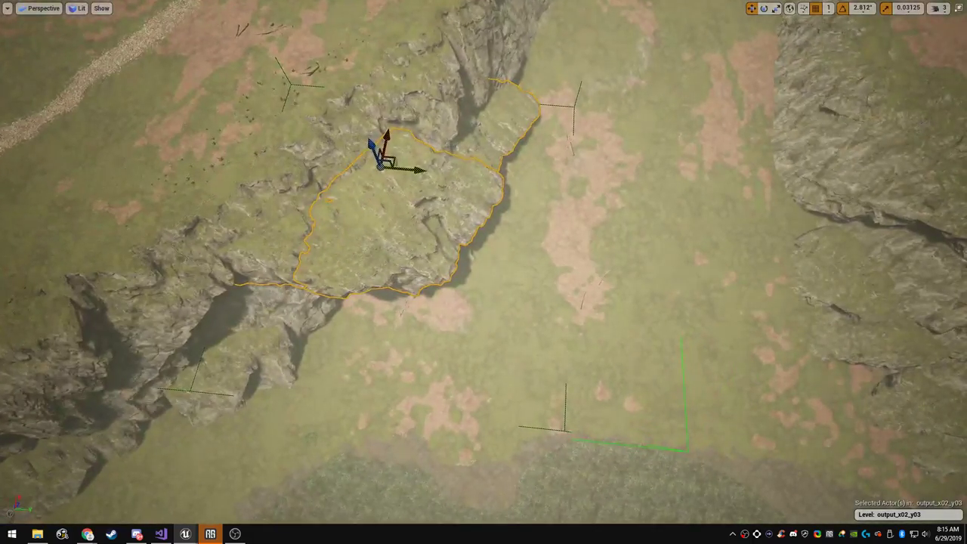
Move the grouped rocks onto the fern-covered valley floor by the water and rotate them to follow the slope
drag(388, 161, 611, 280)
key(e)
drag(561, 325, 575, 333)
right_drag(575, 333, 564, 168)
drag(522, 223, 530, 251)
key(w)
drag(503, 207, 516, 329)
key(e)
right_drag(516, 329, 511, 362)
Pull the grouped rocks back from the water's edge and adjust their height in the valley floor
key(w)
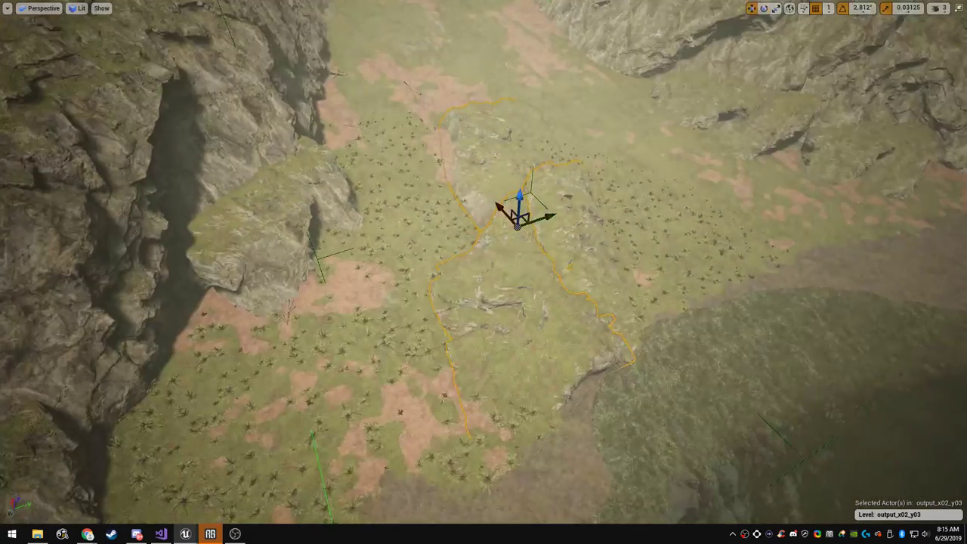
drag(525, 219, 540, 174)
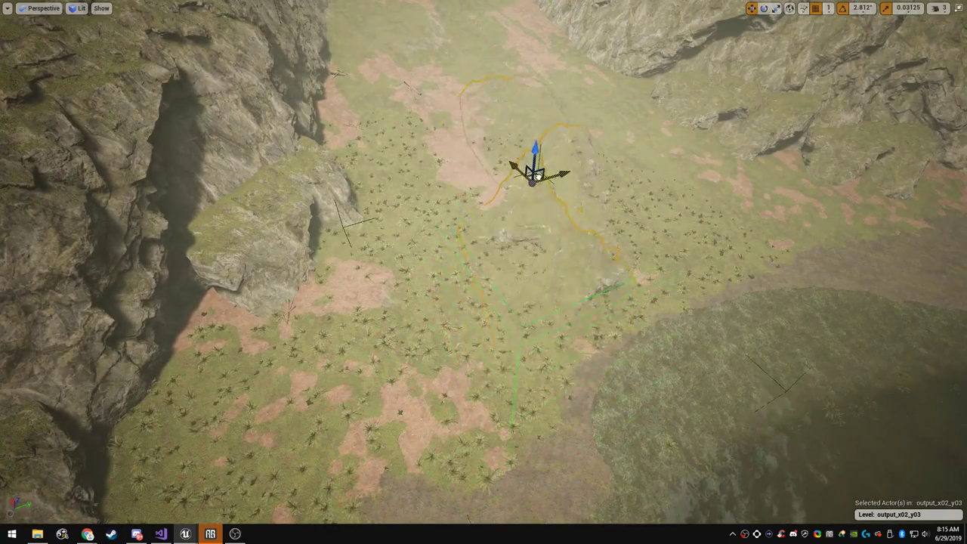
right_drag(540, 174, 495, 121)
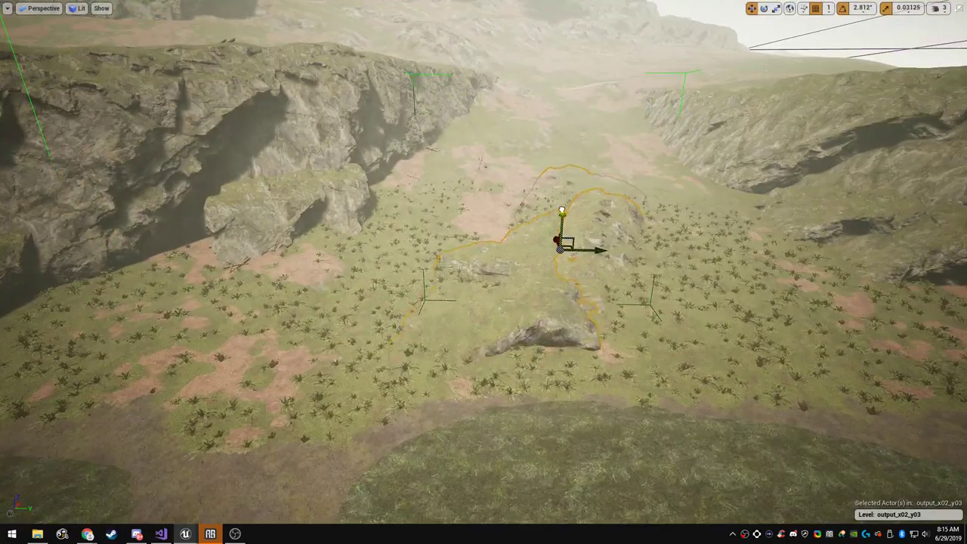
drag(561, 205, 560, 199)
key(Escape)
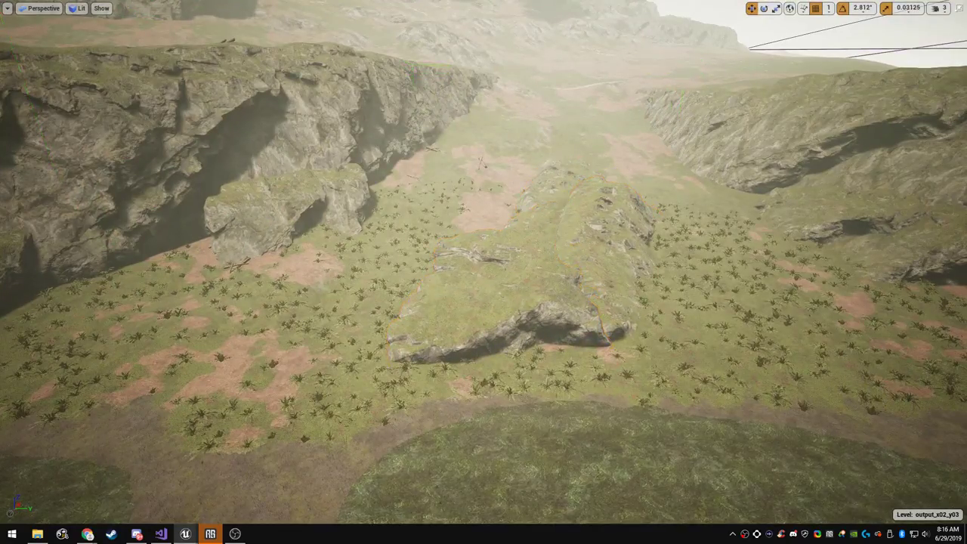
Tilt and lower the grouped rocks to close the gap along their exposed underside
key(w)
right_drag(560, 198, 609, 187)
key(a)
key(w)
key(g)
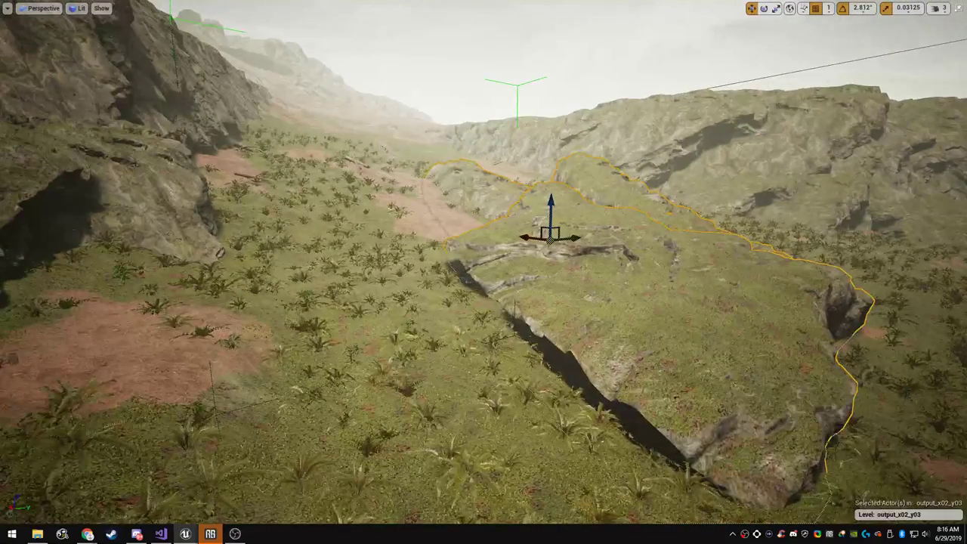
key(e)
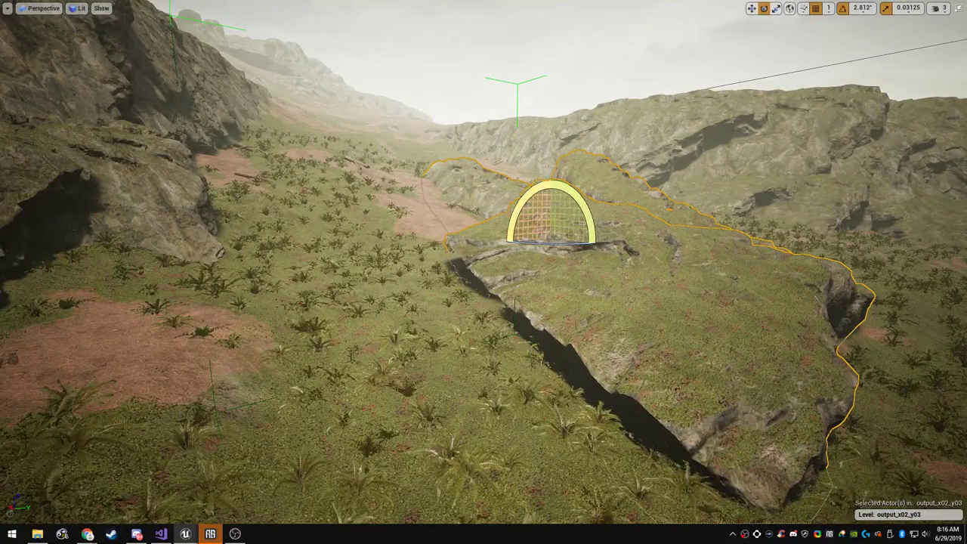
key(w)
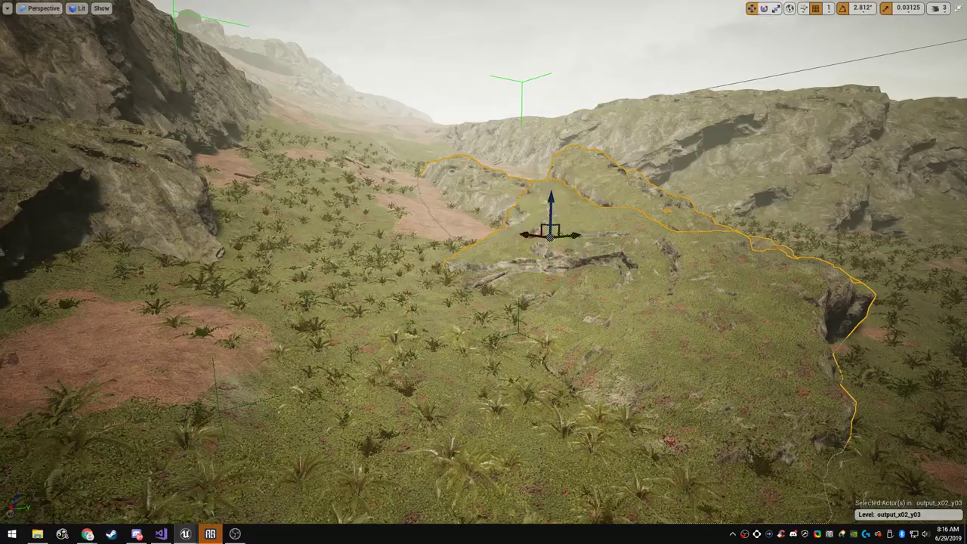
key(g)
key(w)
right_drag(550, 206, 523, 208)
key(s)
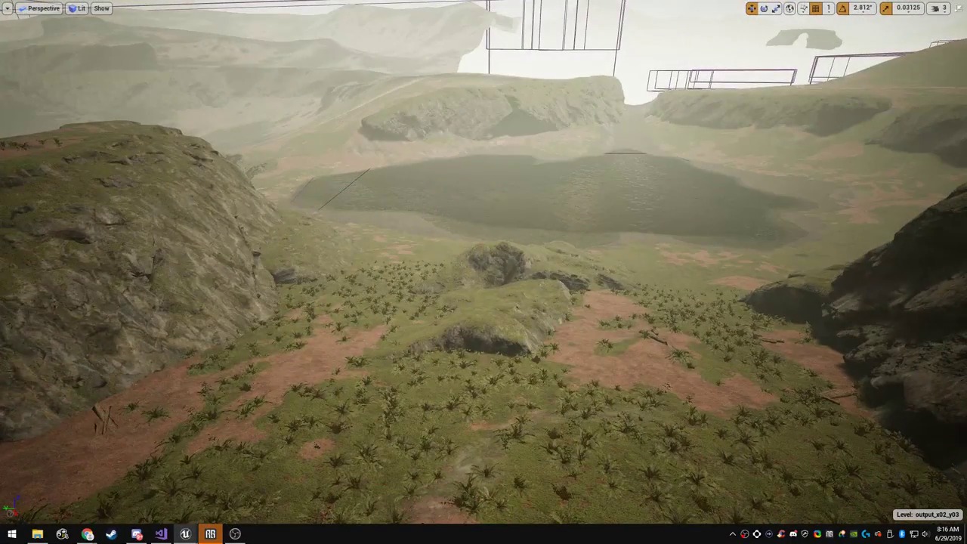
click(503, 303)
right_drag(503, 304, 582, 354)
alt+drag(718, 290, 571, 285)
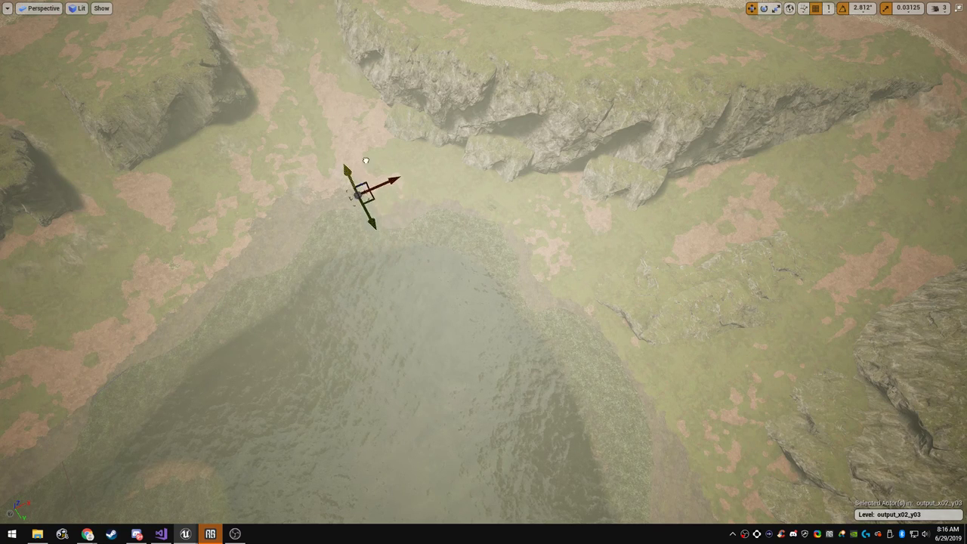
drag(366, 160, 309, 44)
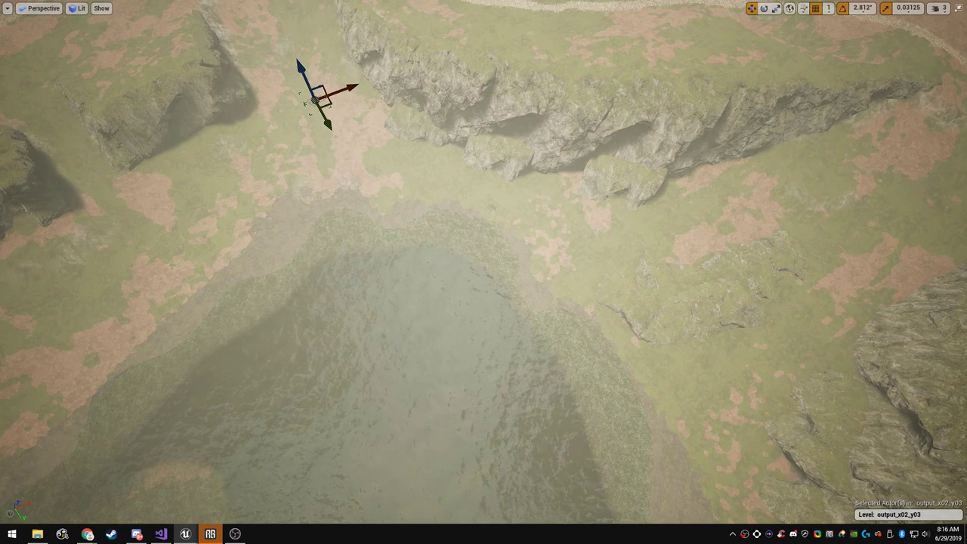
key(Delete)
Copy the grouped grassy rocks beside the lake to the shore at the lake's end and turn the copy
click(711, 302)
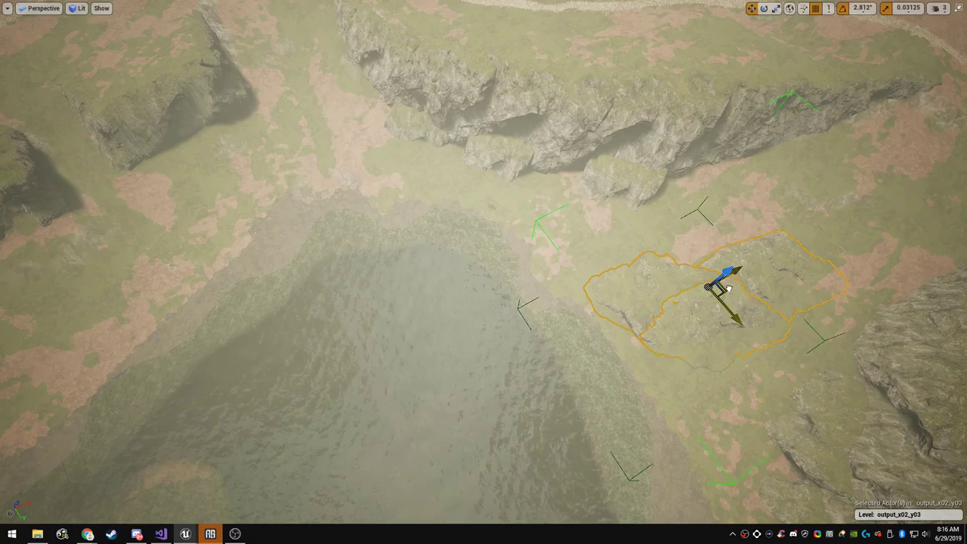
alt+drag(729, 289, 326, 186)
right_drag(327, 186, 295, 164)
key(e)
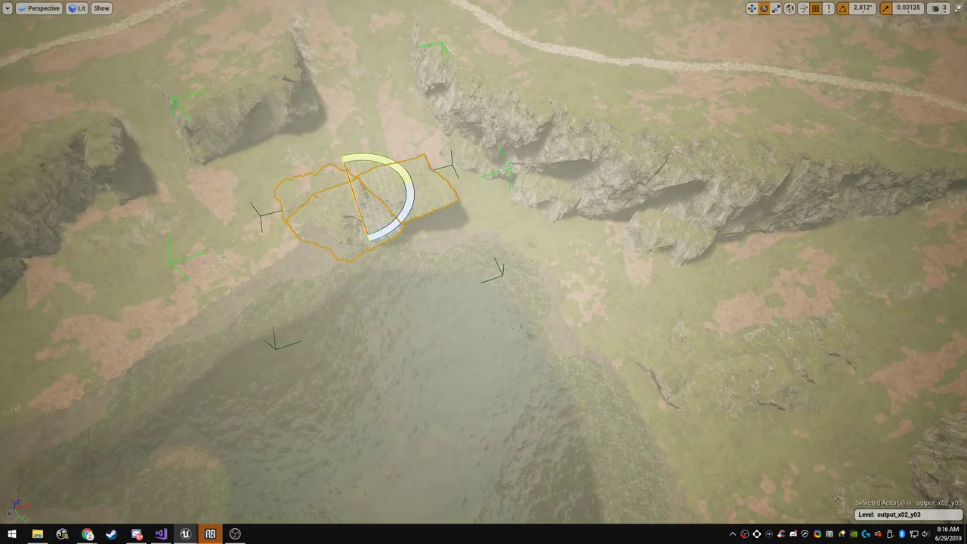
drag(410, 183, 344, 156)
Lower the copied rock group onto the shore and shift it toward the water
key(w)
right_drag(344, 156, 328, 68)
key(w)
drag(445, 328, 447, 347)
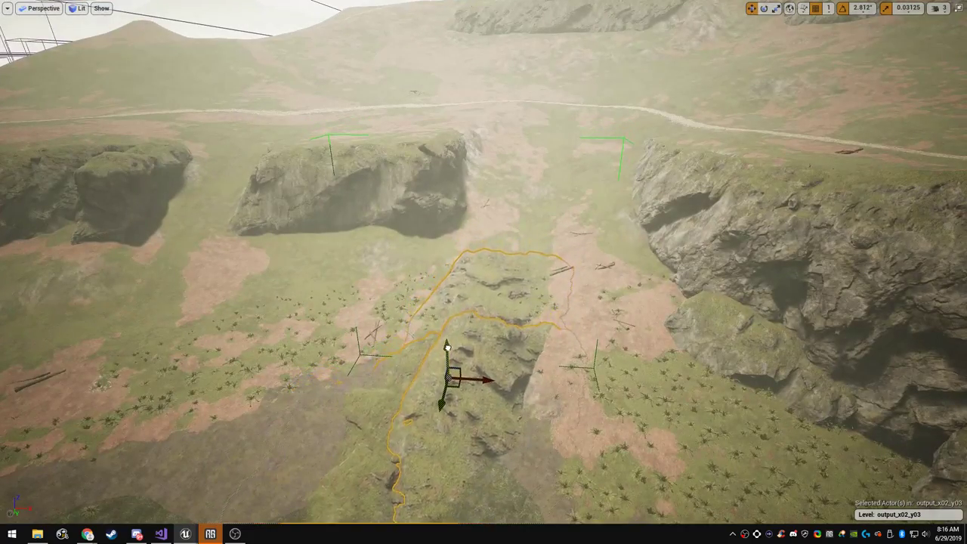
right_drag(447, 347, 411, 381)
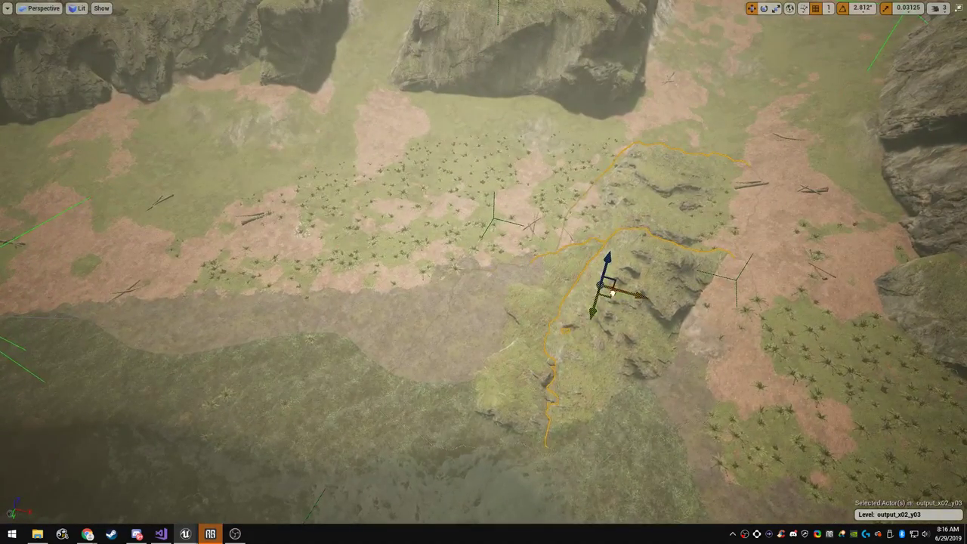
drag(613, 293, 595, 348)
Adjust the copied rocks' rotation and position so their front end runs down into the lake
key(w)
right_drag(595, 348, 582, 382)
key(s)
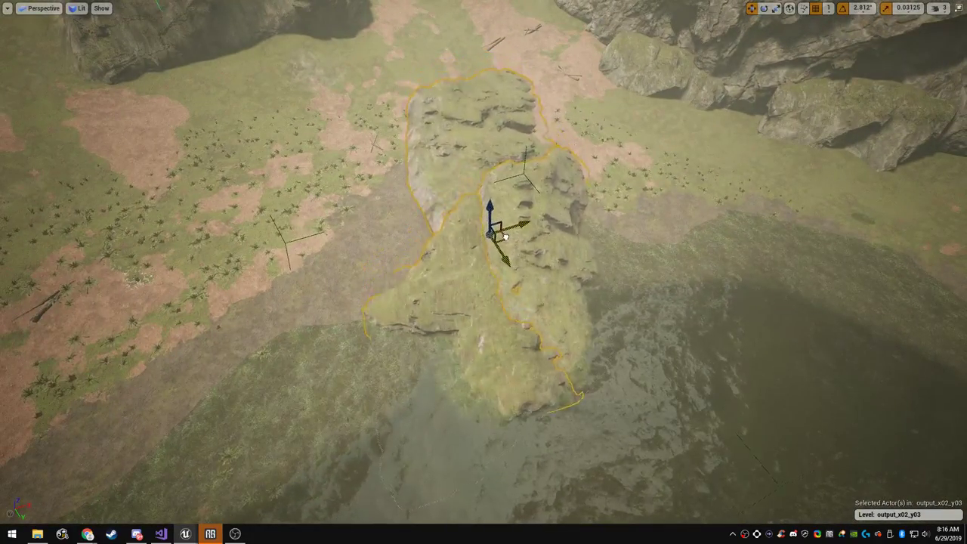
key(e)
key(w)
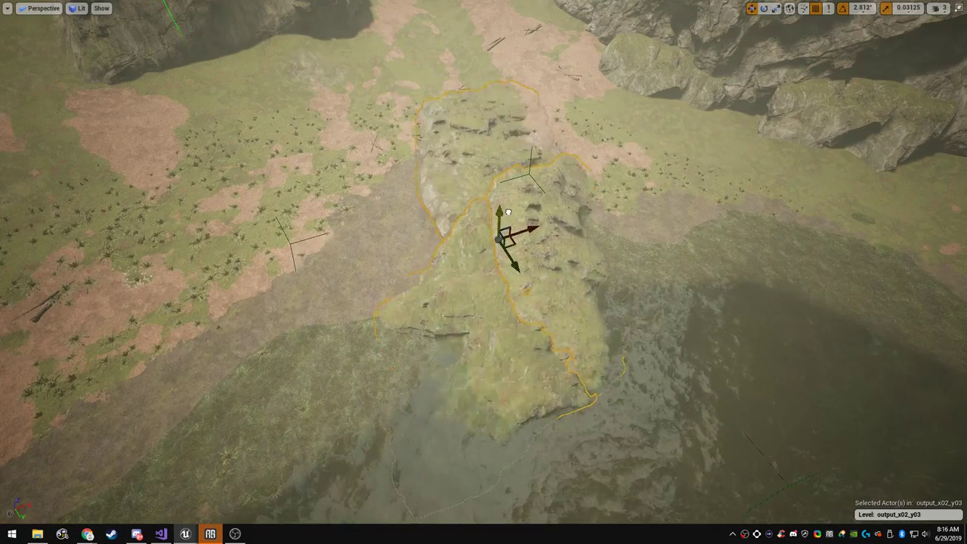
right_drag(509, 213, 487, 120)
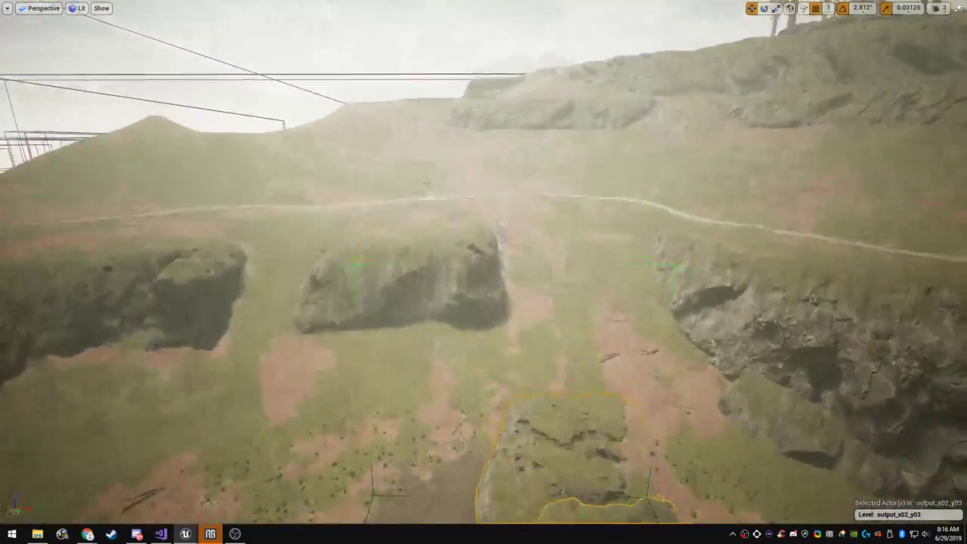
key(f)
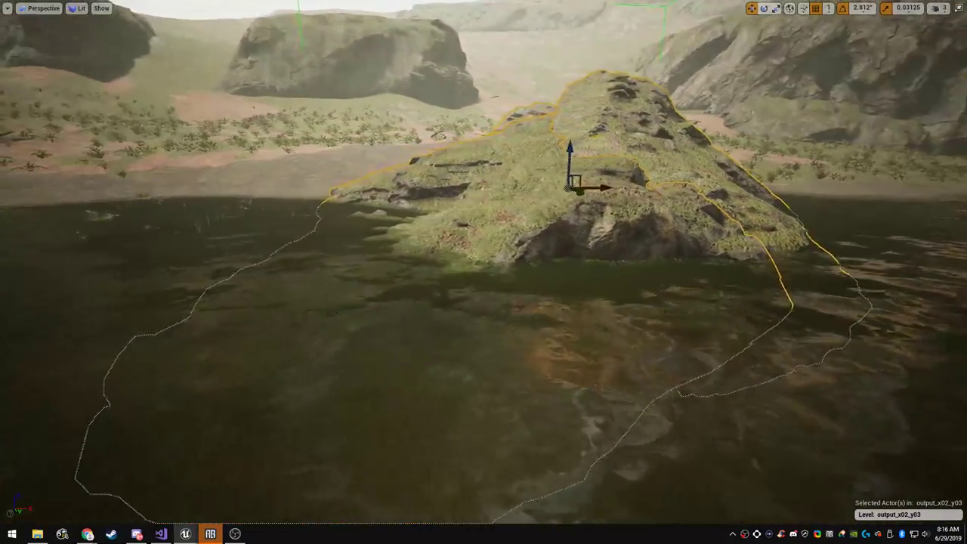
right_drag(488, 196, 578, 261)
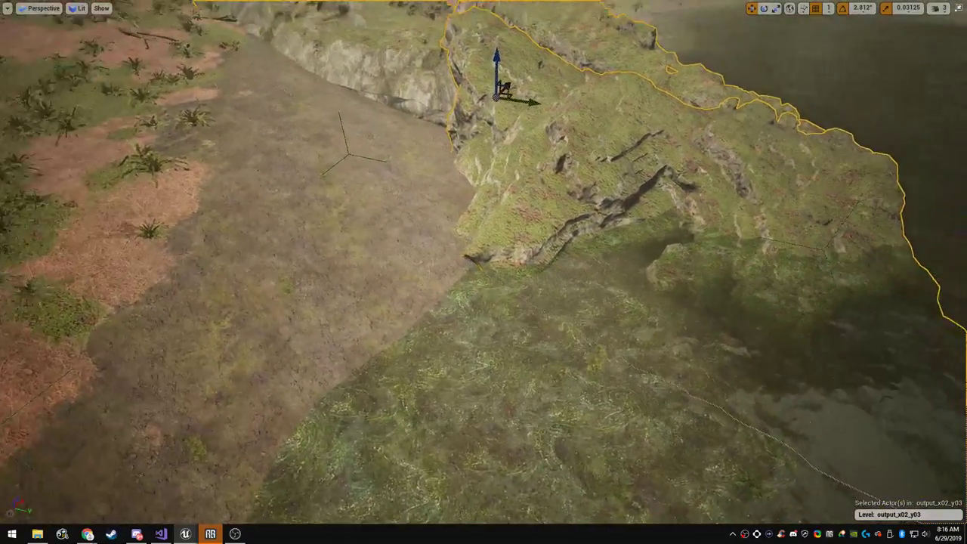
Turn the copied rock group and slide it sideways along the shoreline toward the fern-covered bank
key(s)
right_drag(541, 219, 468, 208)
key(d)
key(e)
drag(520, 264, 575, 261)
key(w)
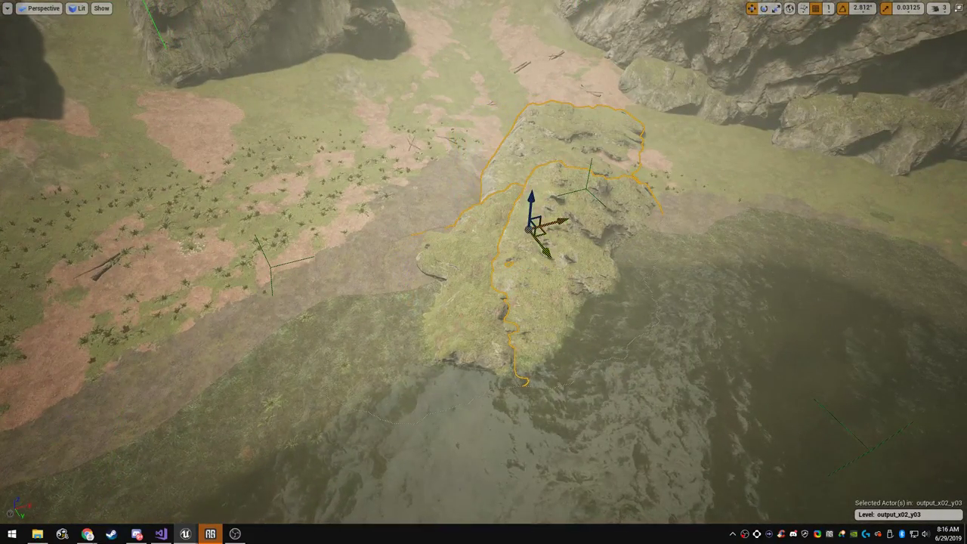
drag(543, 233, 402, 236)
Tilt the copied rocks and adjust their height so they sit in the bank at the water's edge
key(e)
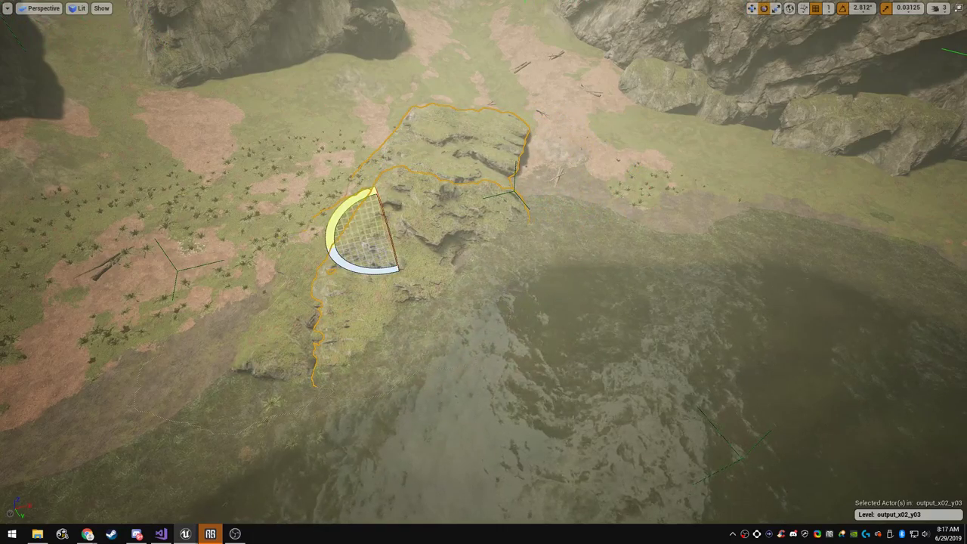
right_drag(389, 230, 420, 231)
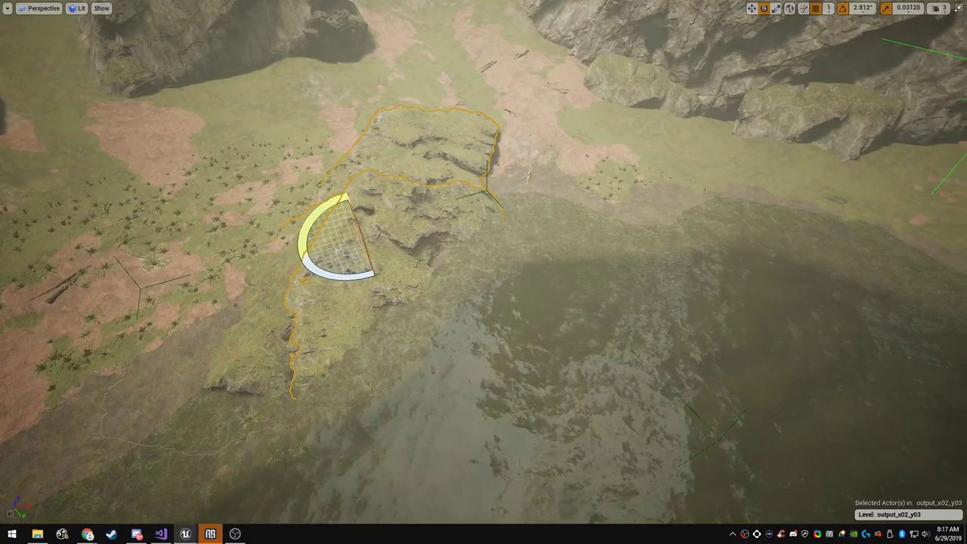
drag(361, 234, 357, 227)
drag(342, 189, 349, 208)
key(w)
key(e)
key(w)
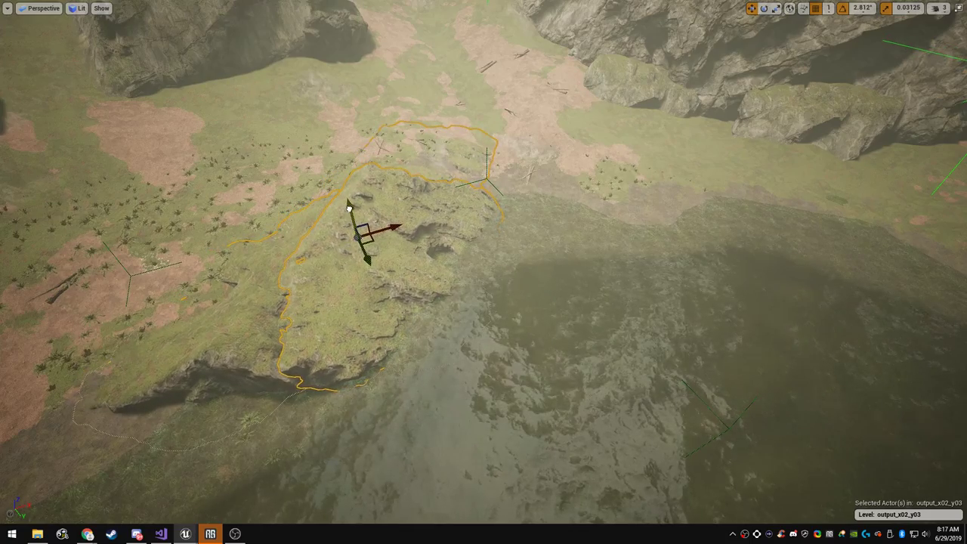
Deselect the rock group and inspect up close how its mossy surface and edges meet the lake water
key(Escape)
right_drag(349, 209, 291, 180)
key(w)
key(q)
key(e)
key(q)
key(e)
key(w)
key(s)
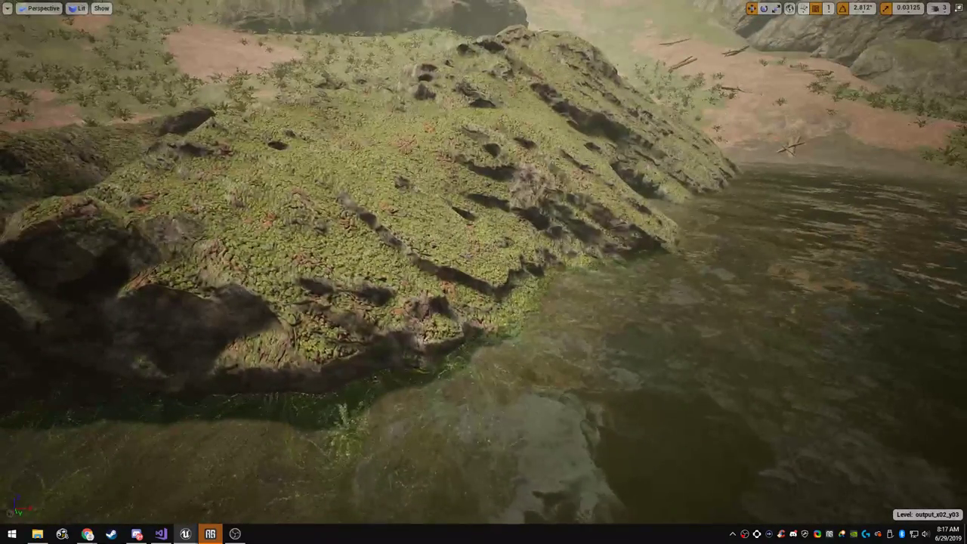
key(XF86AudioRaiseVolume)
key(XF86AudioRaiseVolume)
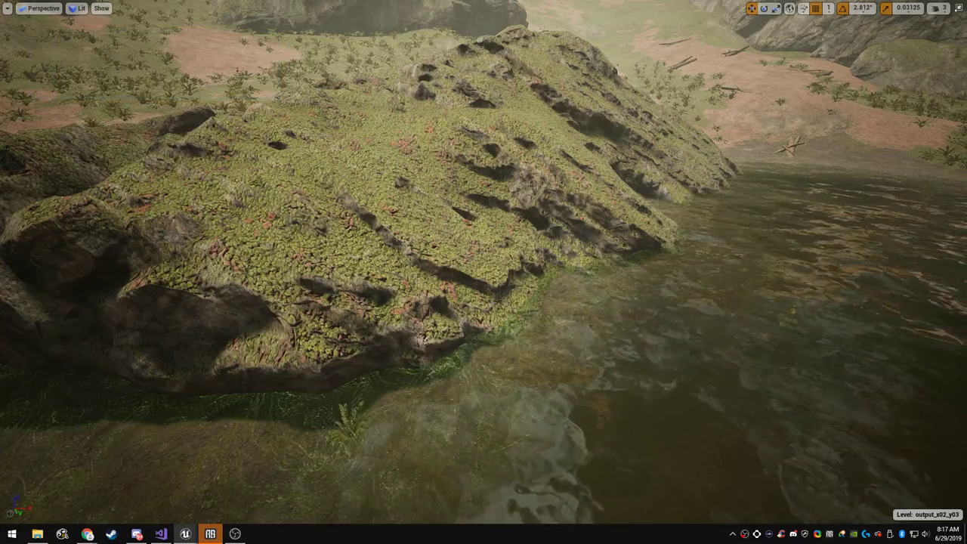
right_drag(484, 272, 922, 204)
click(483, 181)
right_drag(484, 181, 484, 234)
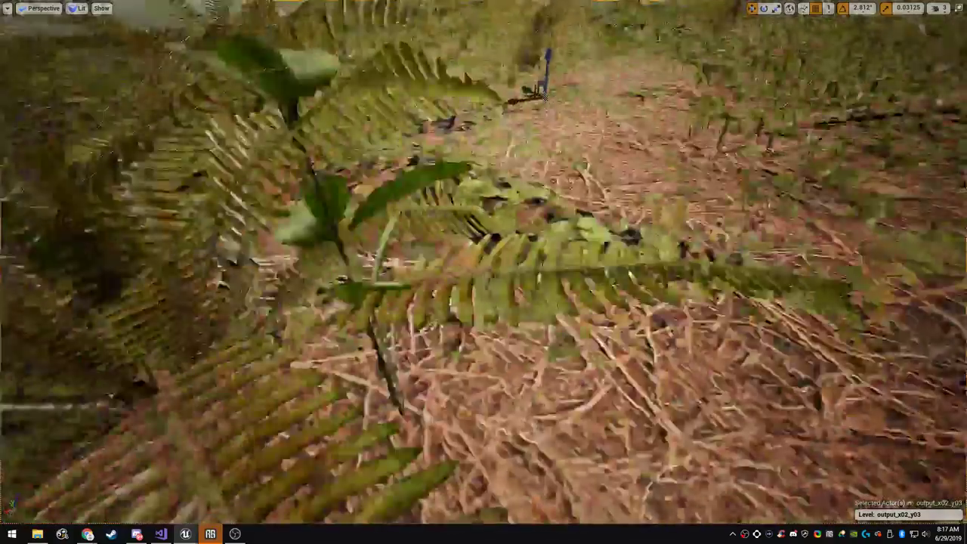
key(e)
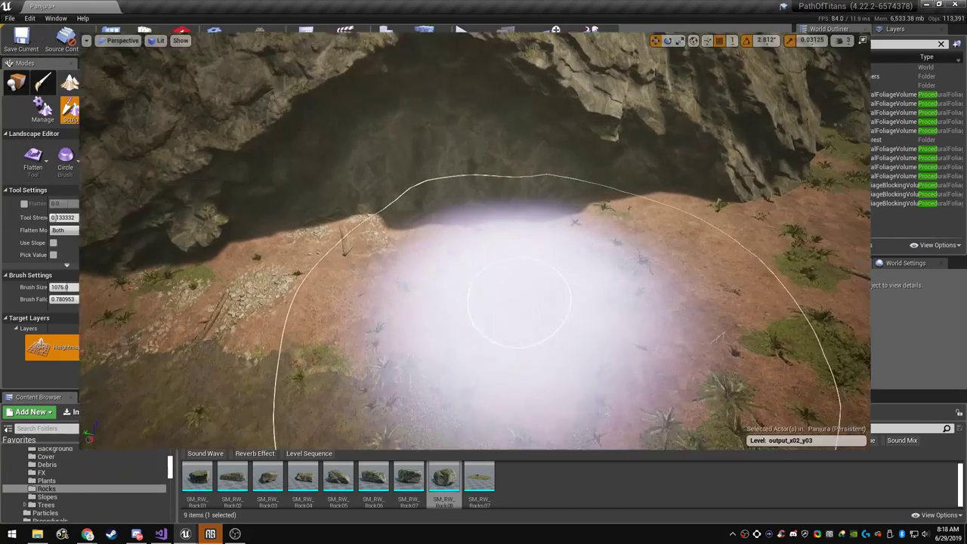
Expand the viewport to full screen with the Flatten brush over the ground beneath the cliff overhang
key(F11)
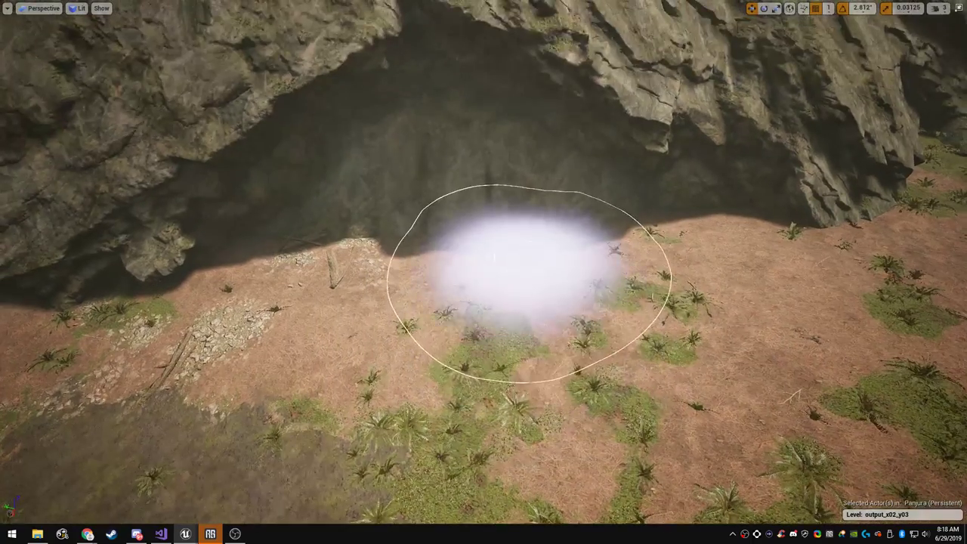
key(F11)
key(F11)
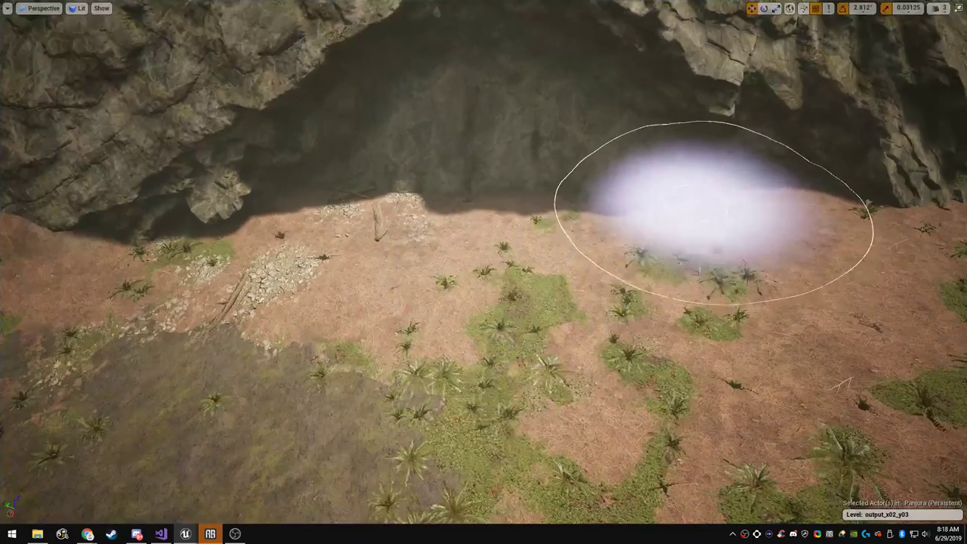
key(w)
mouse_move(678, 191)
right_down()
mouse_move(656, 182)
mouse_move(678, 191)
right_up()
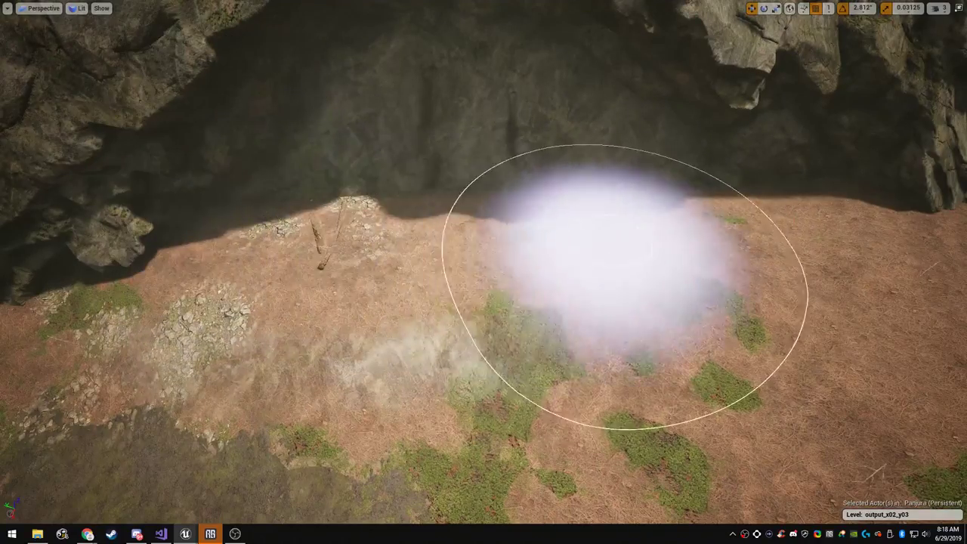
key(s)
mouse_move(624, 263)
right_down()
mouse_move(629, 226)
mouse_move(639, 250)
right_up()
Try to rotate and reposition the cliff mesh beside the cave opening
key(w)
mouse_move(483, 273)
right_down()
mouse_move(544, 271)
mouse_move(416, 282)
mouse_move(453, 295)
mouse_move(571, 303)
right_up()
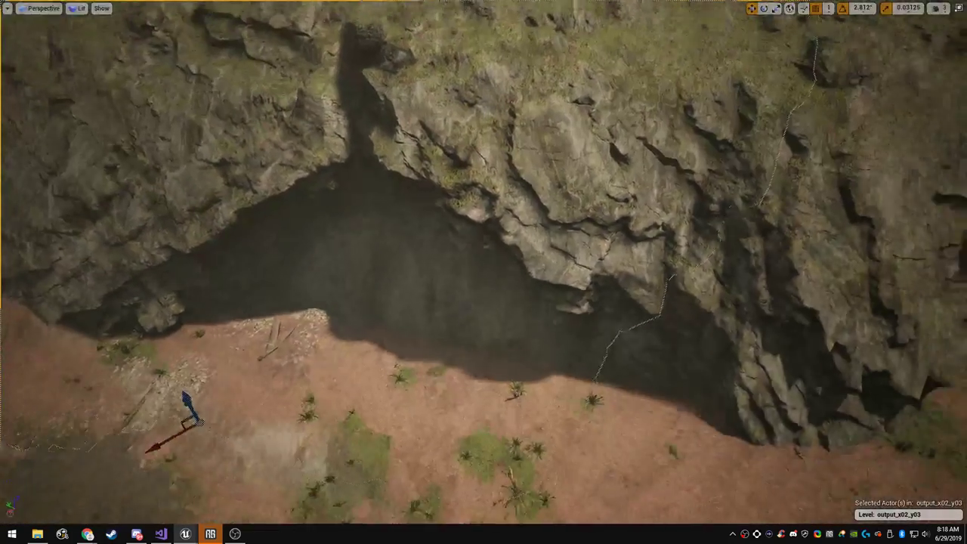
right_drag(484, 272, 540, 298)
key(r)
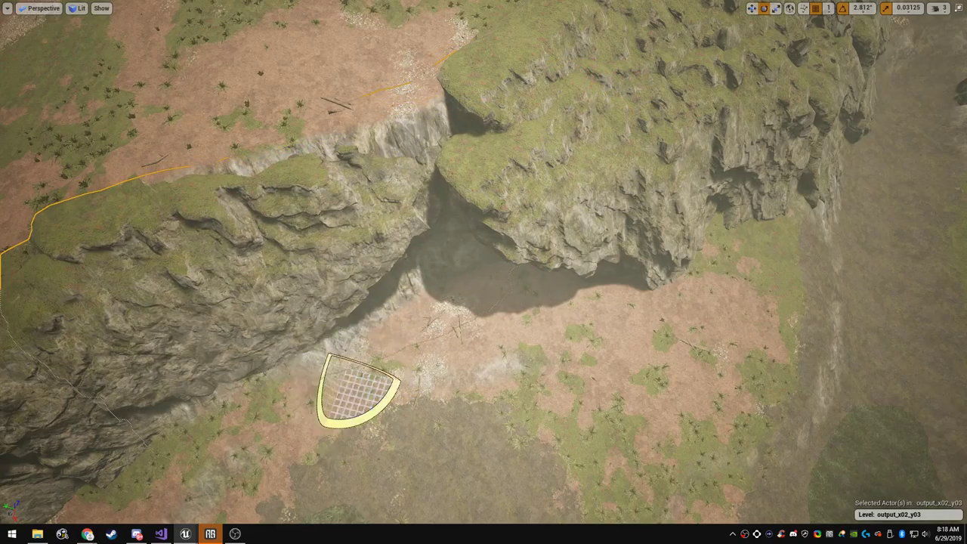
right_drag(483, 273, 476, 291)
key(w)
key(e)
key(s)
key(a)
key(d)
key(w)
key(s)
key(r)
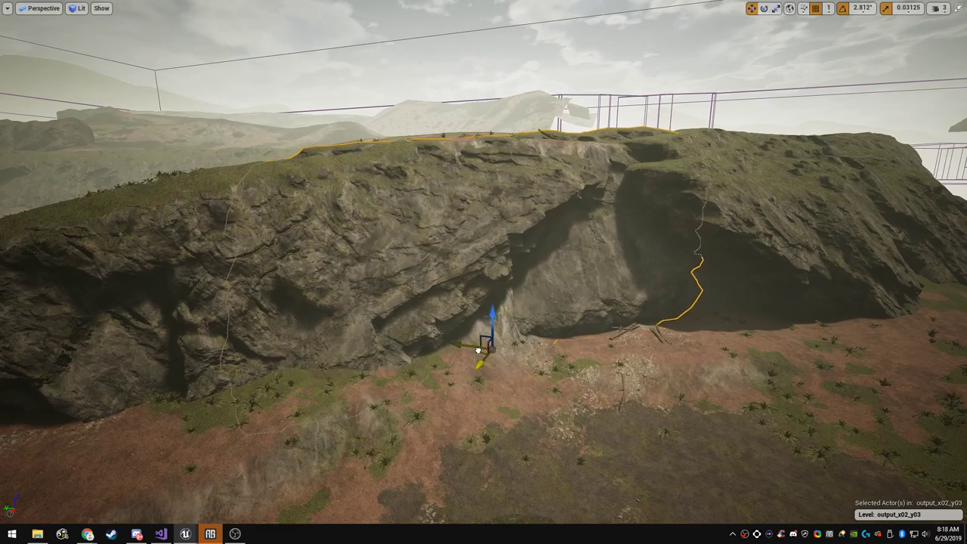
key(w)
right_drag(484, 272, 510, 283)
Delete the cliff mesh beside the cave opening and duplicate the neighbouring cliff into the gap
key(s)
key(s)
click(453, 257)
key(Delete)
key(e)
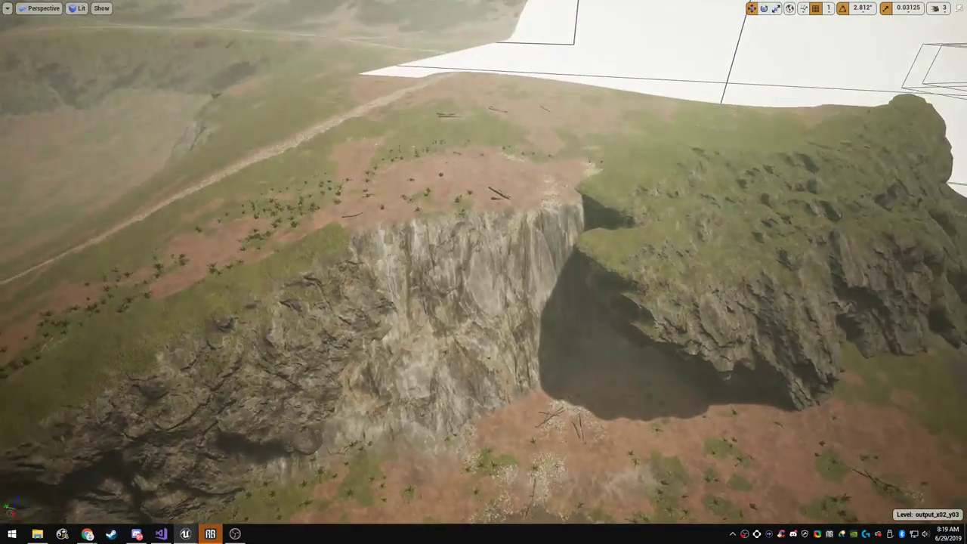
click(680, 272)
alt+drag(792, 359, 550, 424)
Rotate the duplicated cliff so its rock face follows the ridge beside the cave opening
right_drag(529, 302, 541, 333)
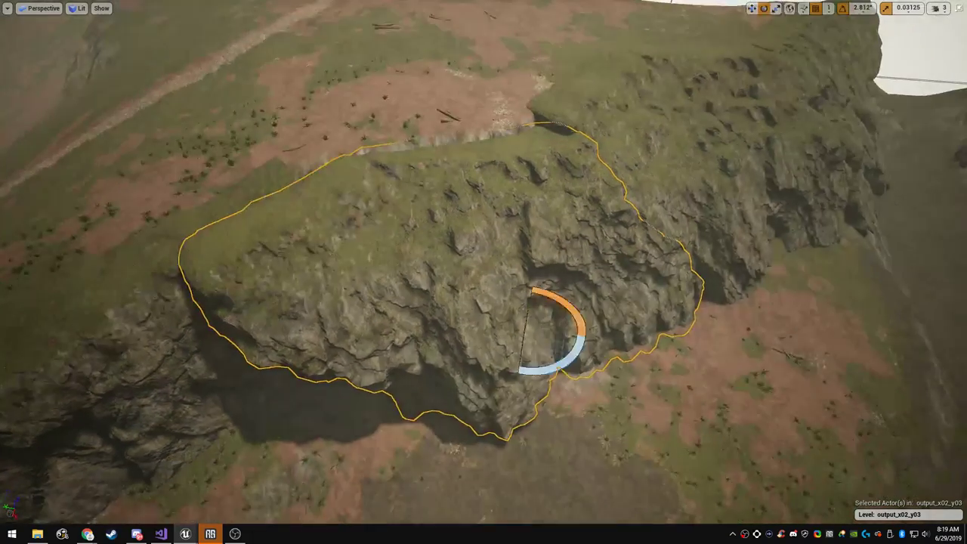
key(r)
mouse_move(556, 305)
mouse_down()
mouse_move(593, 281)
mouse_move(538, 318)
mouse_move(557, 305)
mouse_up()
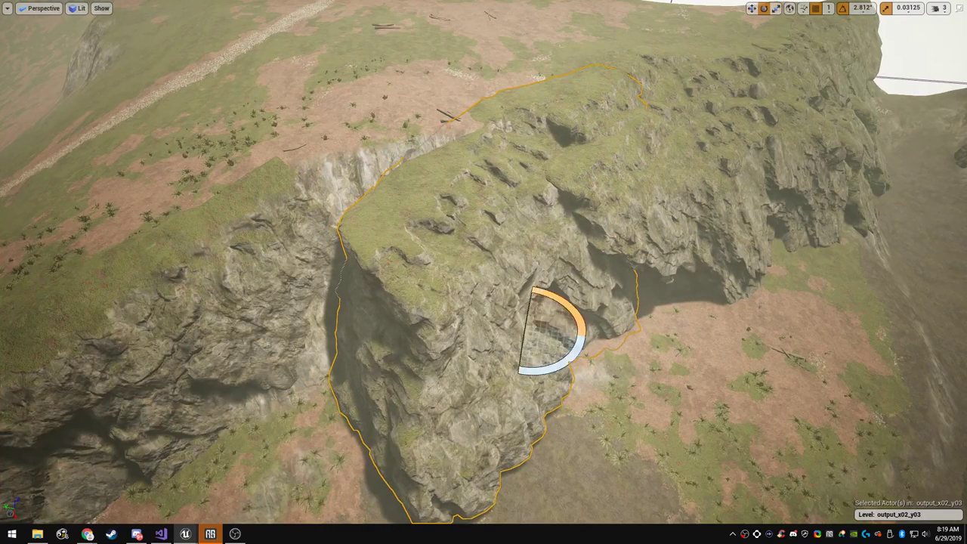
drag(567, 366, 500, 367)
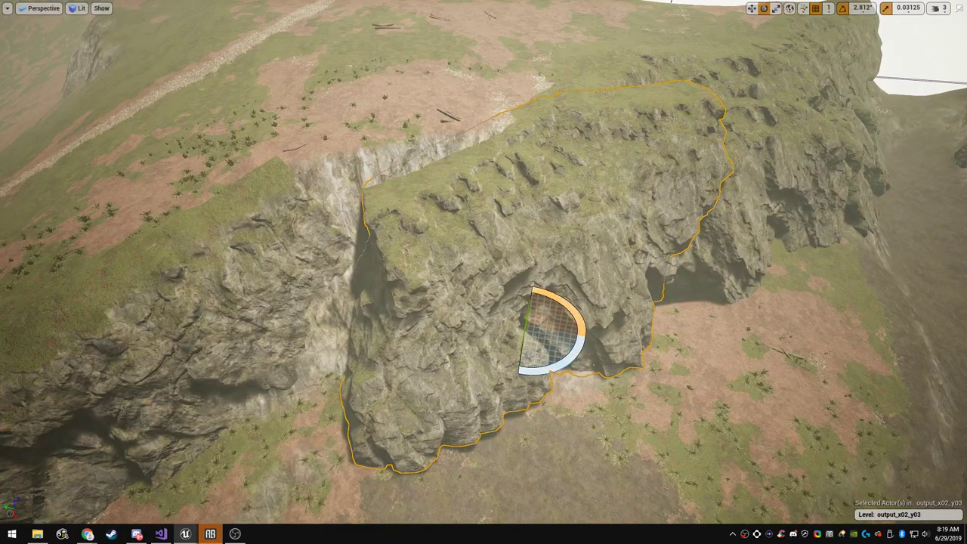
drag(565, 303, 577, 316)
Move the duplicated cliff over the exposed slope beside the cave opening and fine-tune its orientation
drag(519, 326, 385, 327)
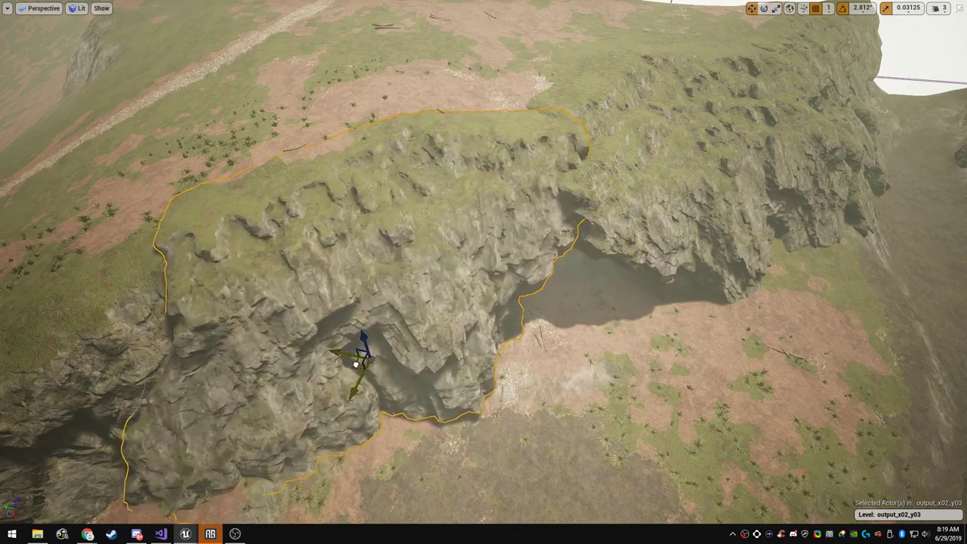
key(e)
drag(368, 324, 368, 337)
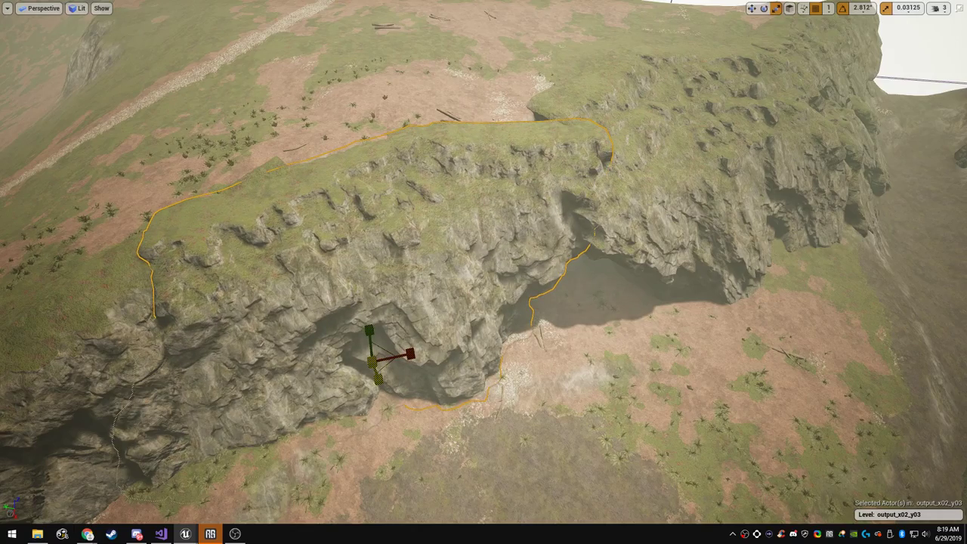
Examine the cave interior, the ridge above it and the cliff seams around the opening
key(w)
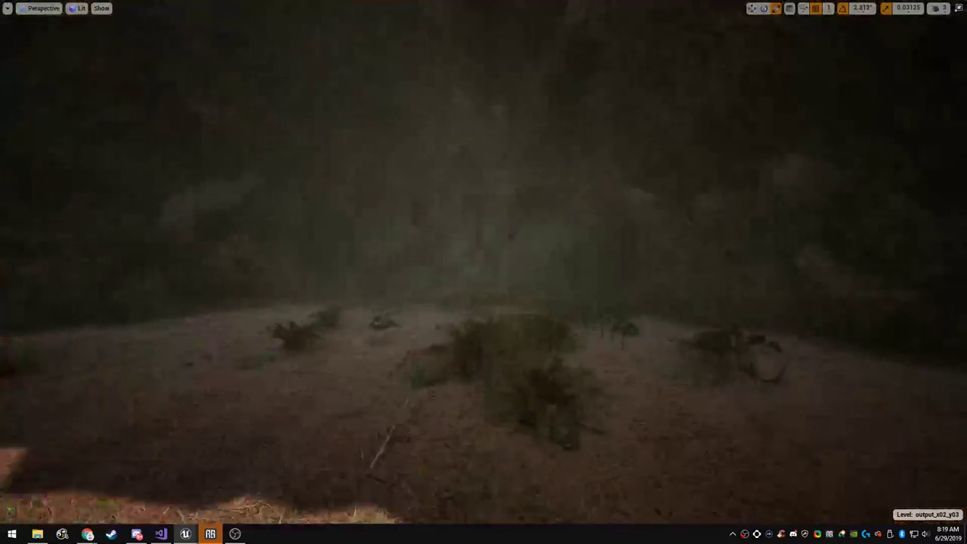
key(s)
key(w)
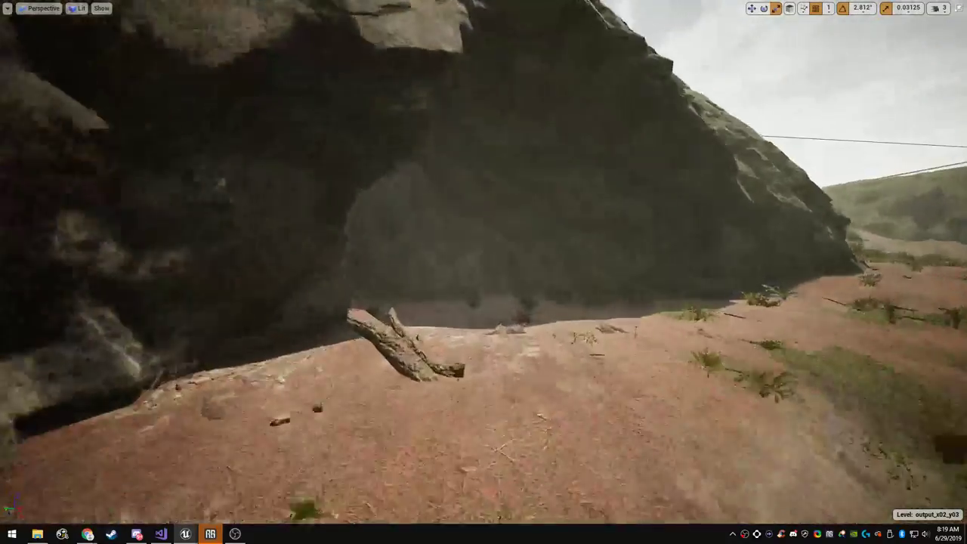
key(e)
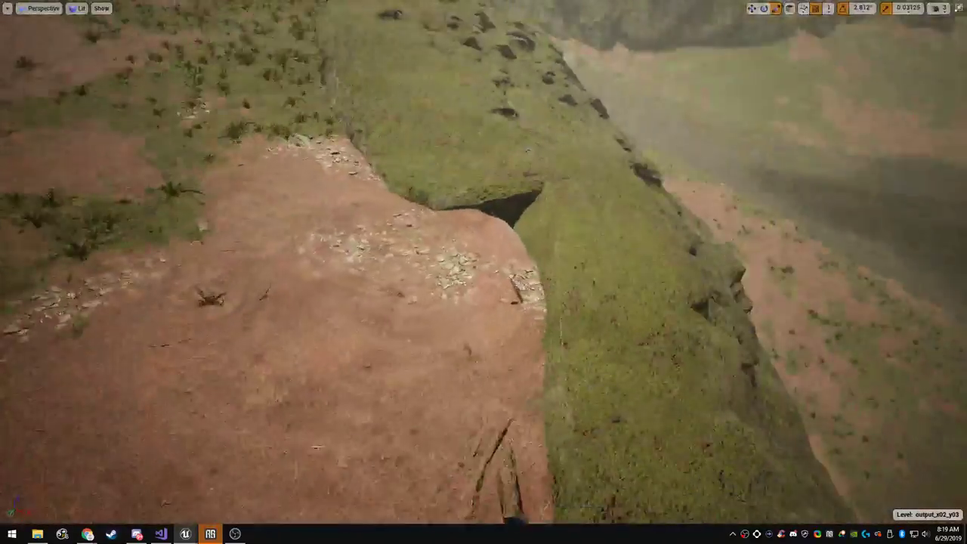
key(F11)
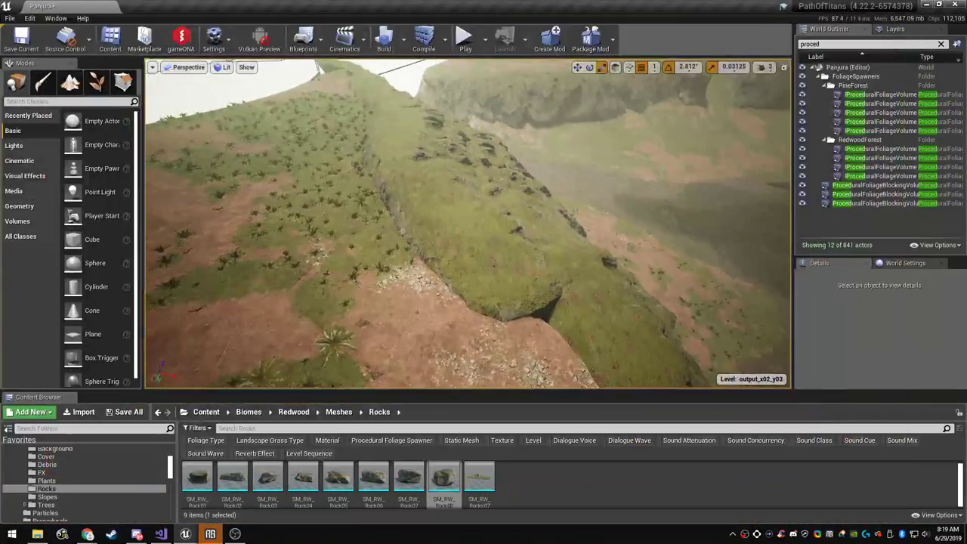
key(F11)
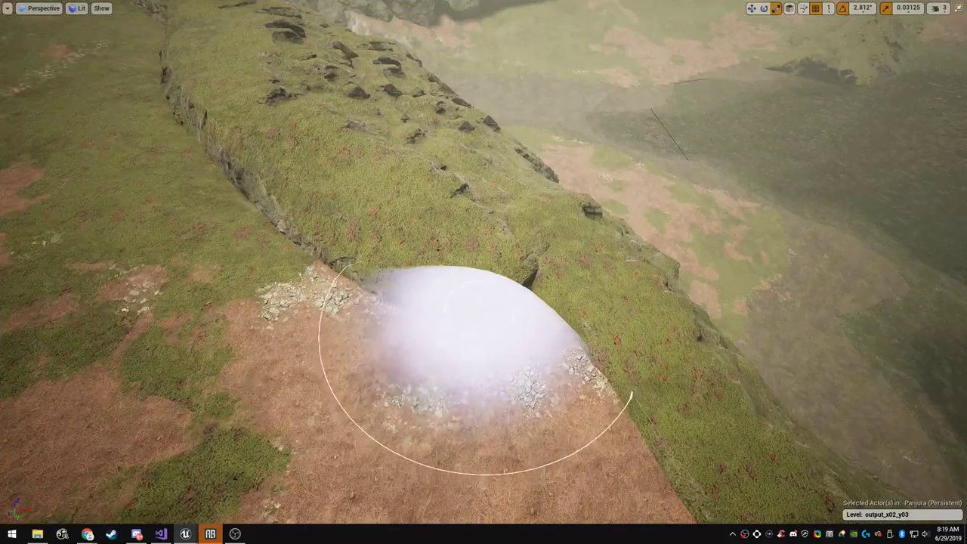
key(w)
mouse_move(520, 293)
right_down()
mouse_move(529, 291)
mouse_move(453, 264)
mouse_move(484, 268)
mouse_move(453, 272)
mouse_move(453, 249)
mouse_move(461, 268)
mouse_move(487, 283)
right_up()
key(s)
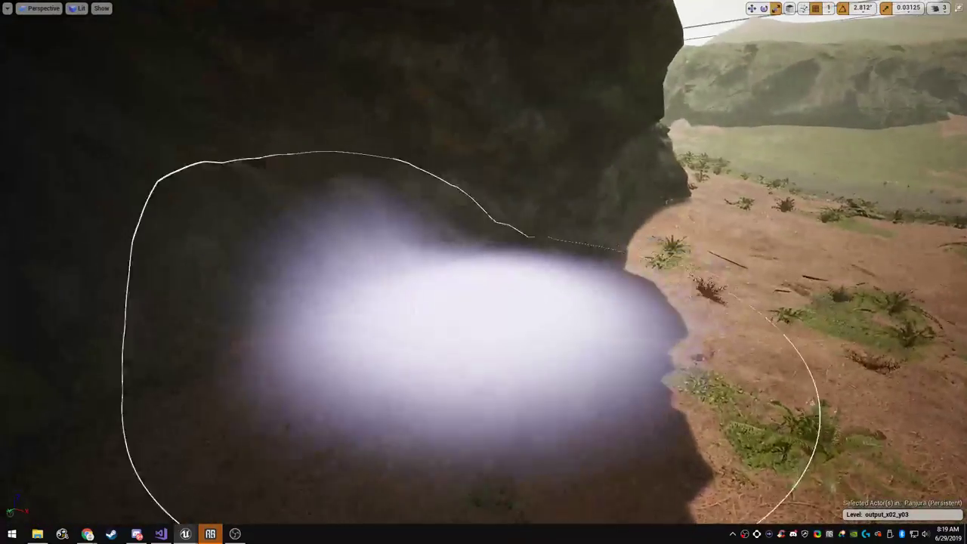
key(w)
mouse_move(464, 325)
right_down()
mouse_move(718, 324)
mouse_move(847, 337)
mouse_move(793, 321)
mouse_move(832, 333)
right_up()
key(s)
key(e)
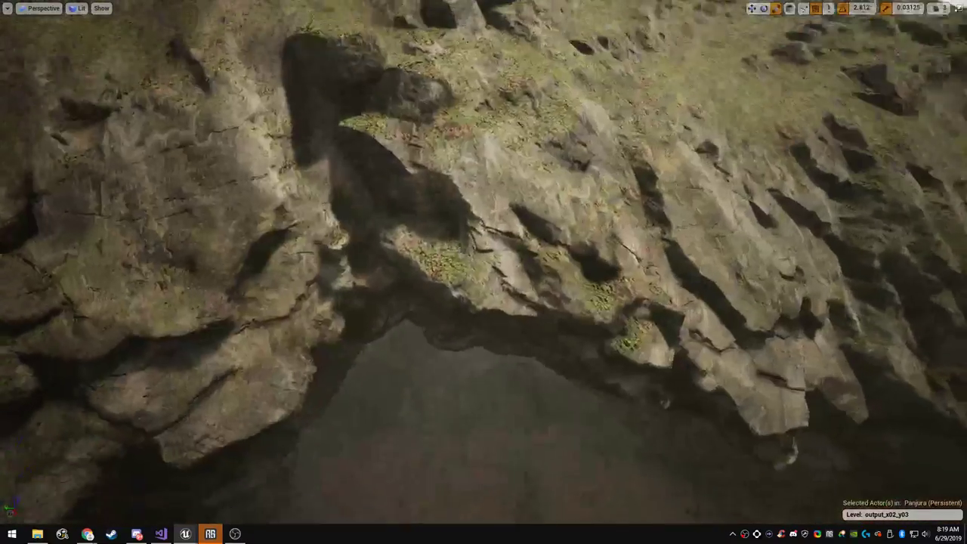
Return to actor placement mode and clear the World Outliner search filter
key(F11)
click(16, 83)
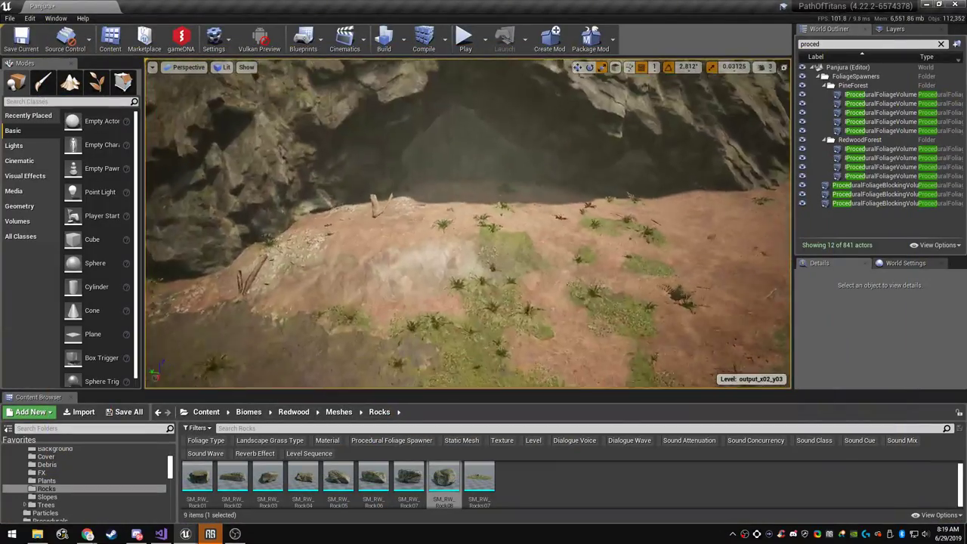
key(w)
right_drag(468, 227, 518, 195)
key(s)
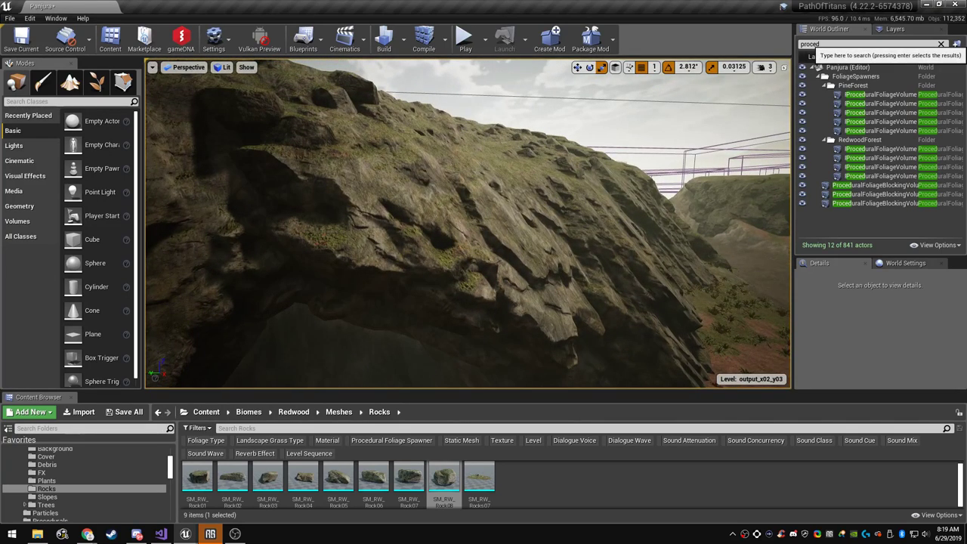
click(808, 44)
key(BackSpace)
Open the Meshes folder of LuosCaves and filter its contents to static meshes
scroll(91, 481, down, 8)
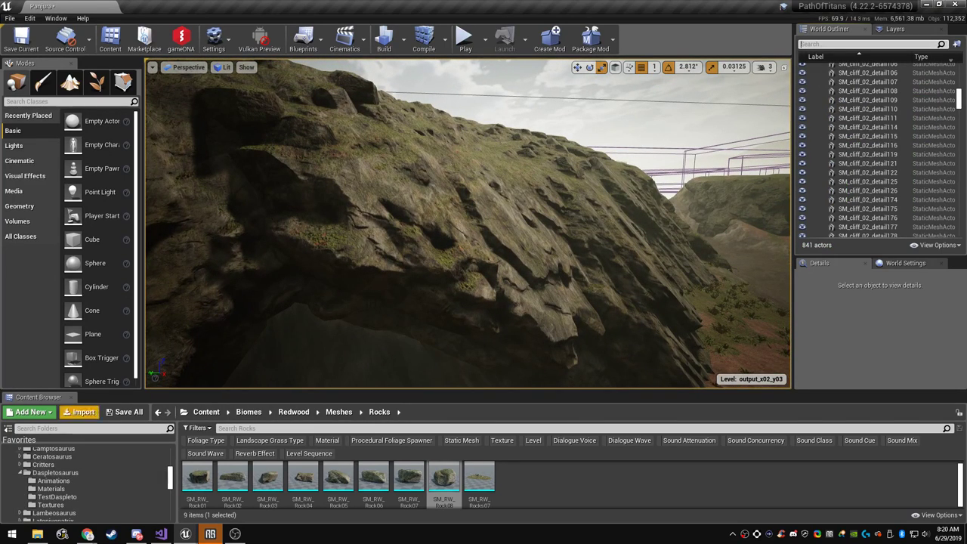
drag(98, 390, 98, 306)
scroll(98, 459, down, 7)
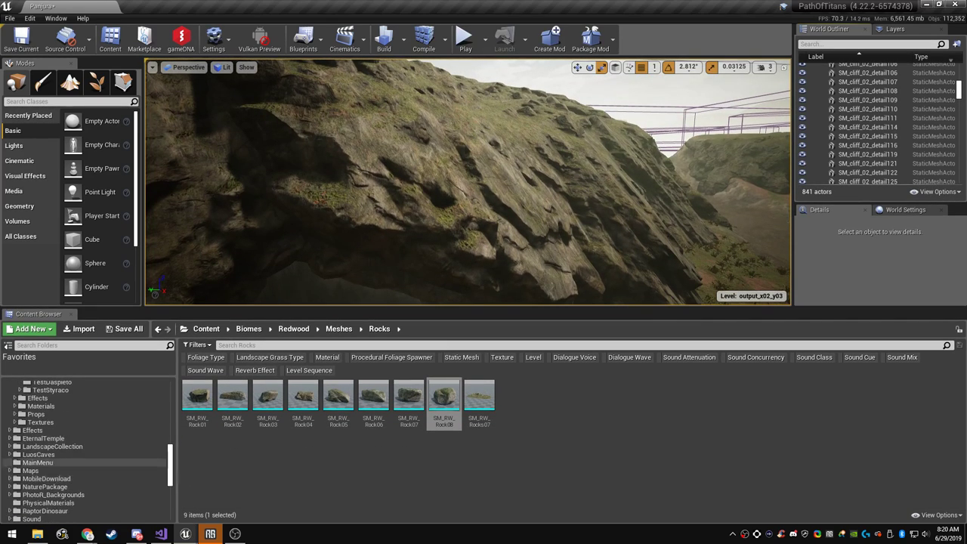
scroll(87, 453, down, 1)
scroll(83, 442, up, 3)
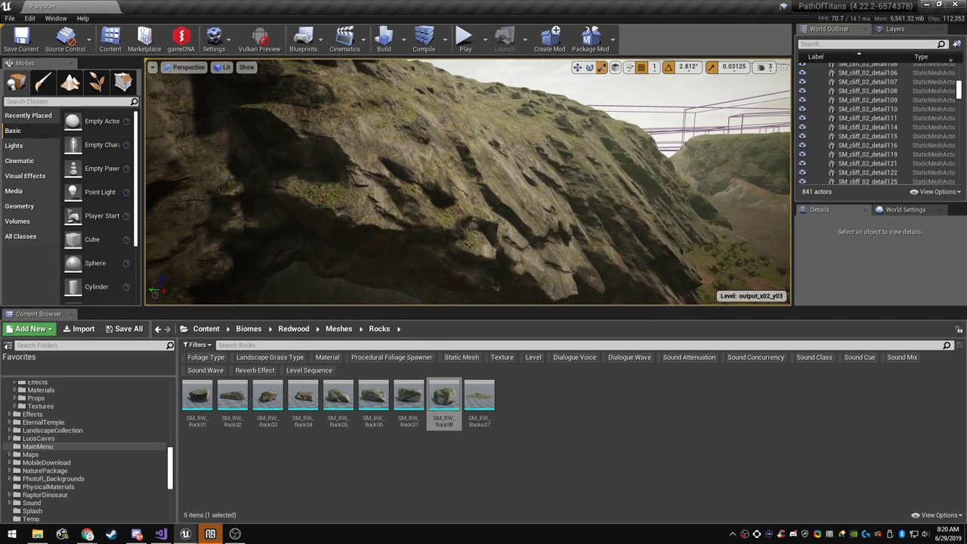
right_drag(377, 242, 321, 285)
drag(377, 308, 378, 368)
key(w)
mouse_move(453, 220)
right_down()
mouse_move(453, 253)
mouse_move(458, 227)
right_up()
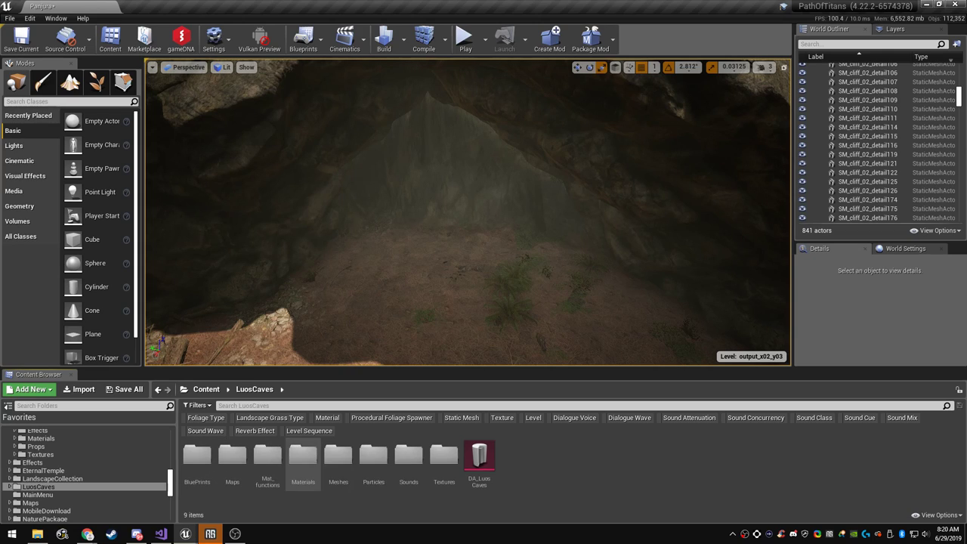
double_click(339, 457)
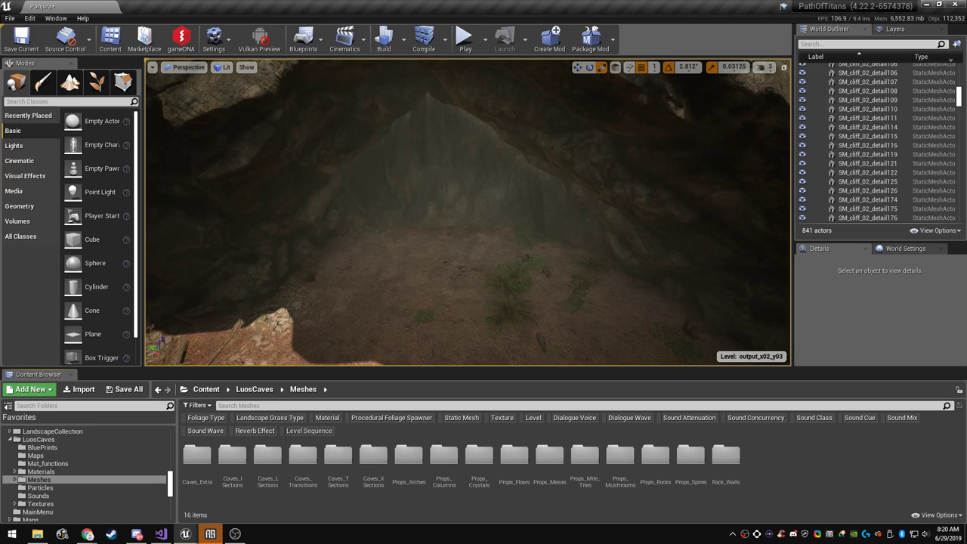
click(461, 418)
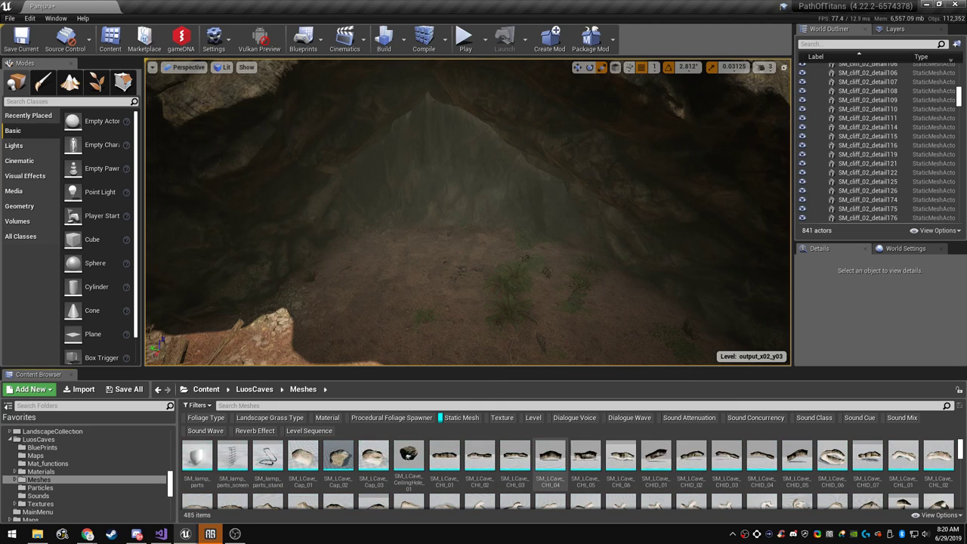
Place SM_LCave_Cap_01 inside the cave, rotate it to face the opening and move it across the ground
drag(303, 457, 495, 263)
key(e)
drag(448, 346, 475, 349)
right_drag(447, 346, 448, 351)
key(F11)
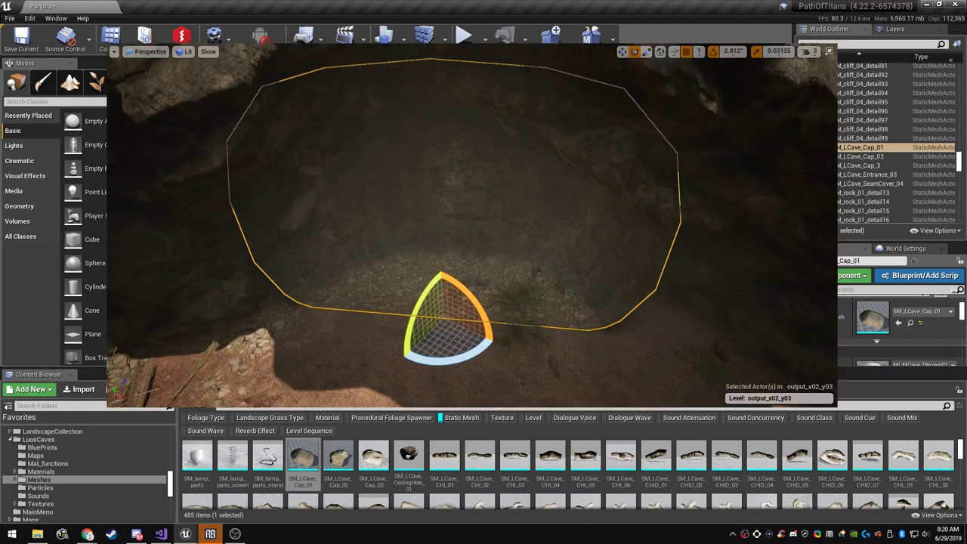
key(w)
drag(434, 387, 455, 320)
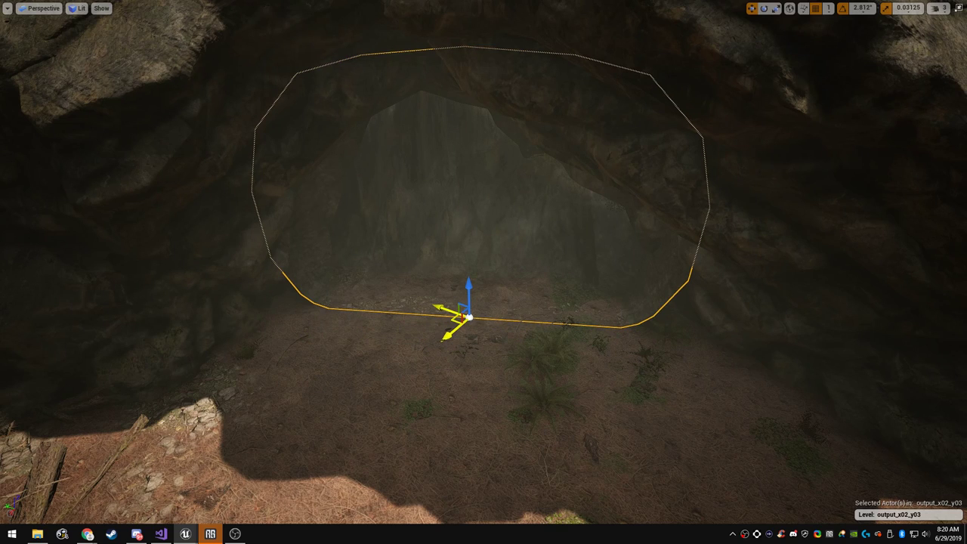
Scale the cave cap wider and taller to span the cave interior
key(r)
drag(431, 315, 412, 313)
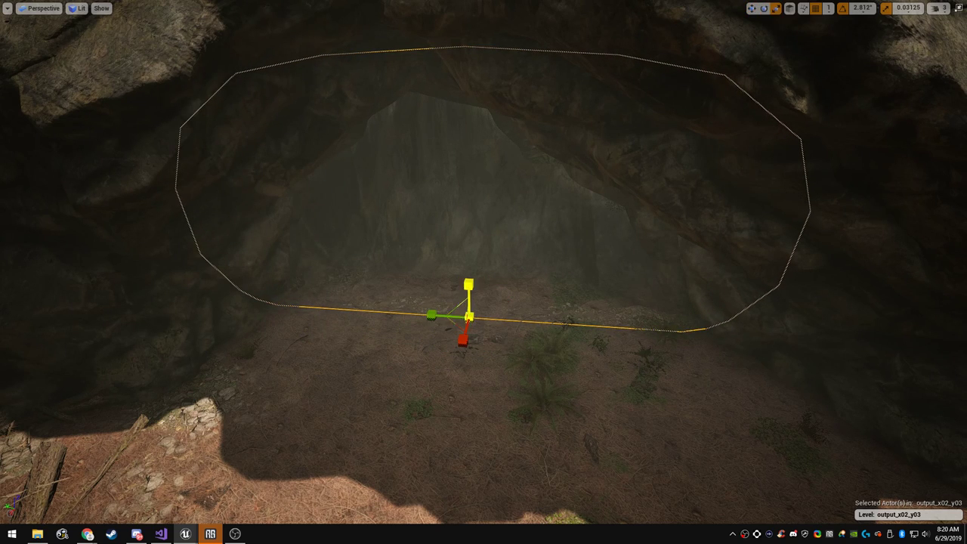
drag(469, 285, 468, 266)
Move the enlarged cave cap along the ground to align it with the back of the cave
right_drag(469, 272, 529, 219)
key(w)
key(s)
key(w)
drag(634, 301, 603, 301)
key(d)
right_drag(603, 301, 428, 331)
key(w)
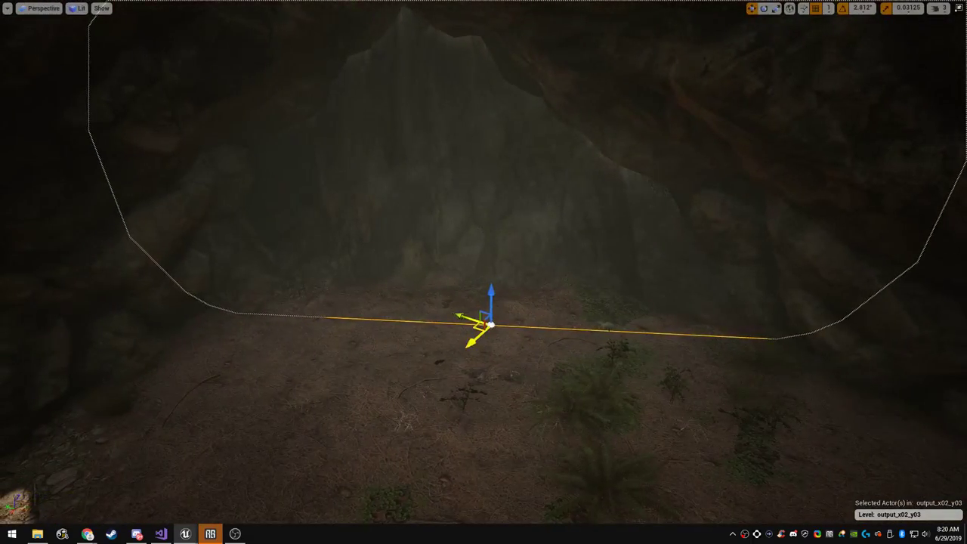
drag(475, 331, 488, 337)
right_drag(489, 336, 480, 317)
Rescale the cave cap to fit between the cave walls and shift it sideways
key(s)
key(w)
key(e)
key(r)
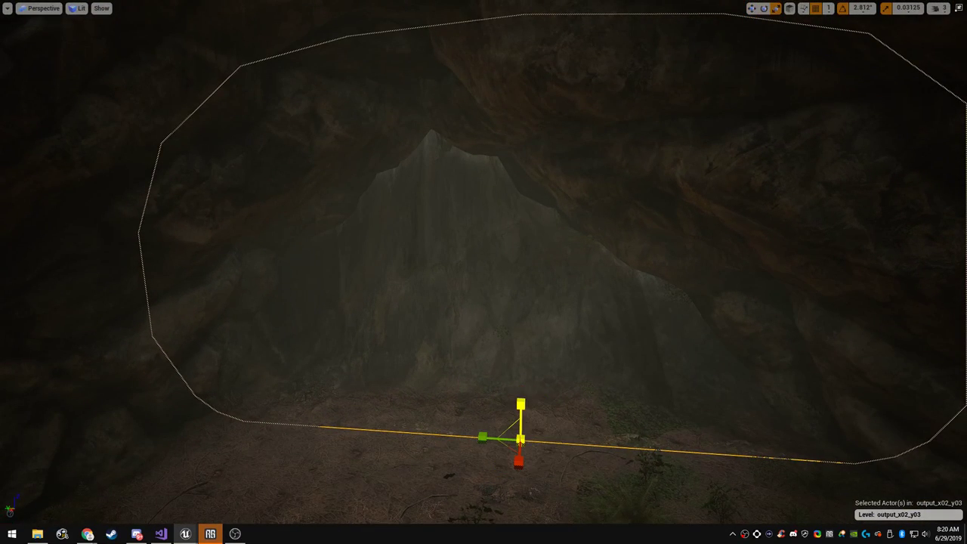
drag(521, 405, 480, 441)
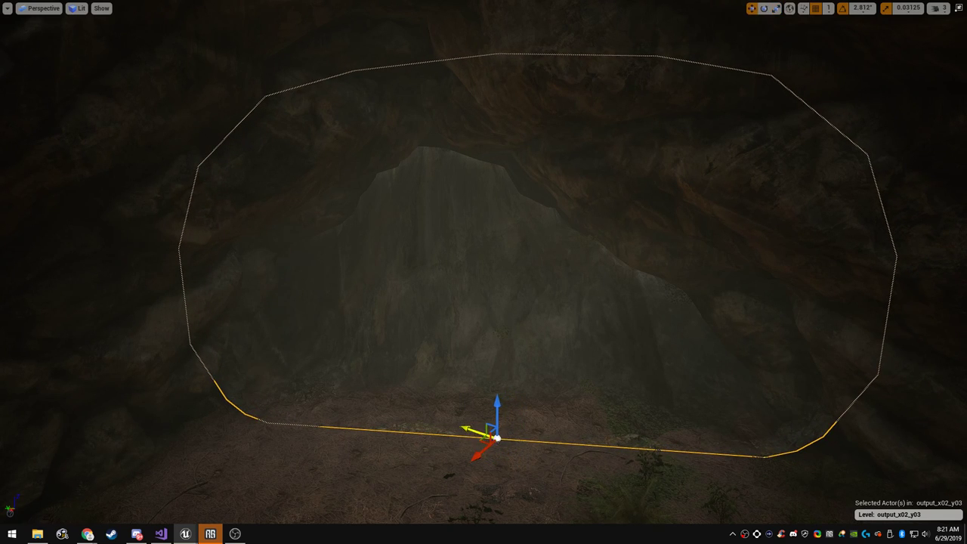
Switch to landscape sculpting and choose the Visibility tool for masking out holes in the terrain
key(F11)
click(70, 83)
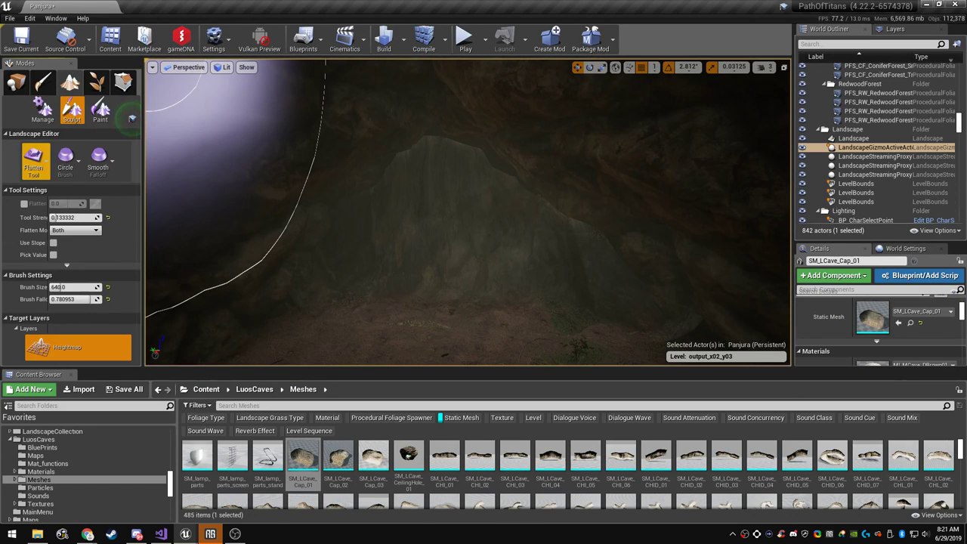
click(35, 161)
click(73, 402)
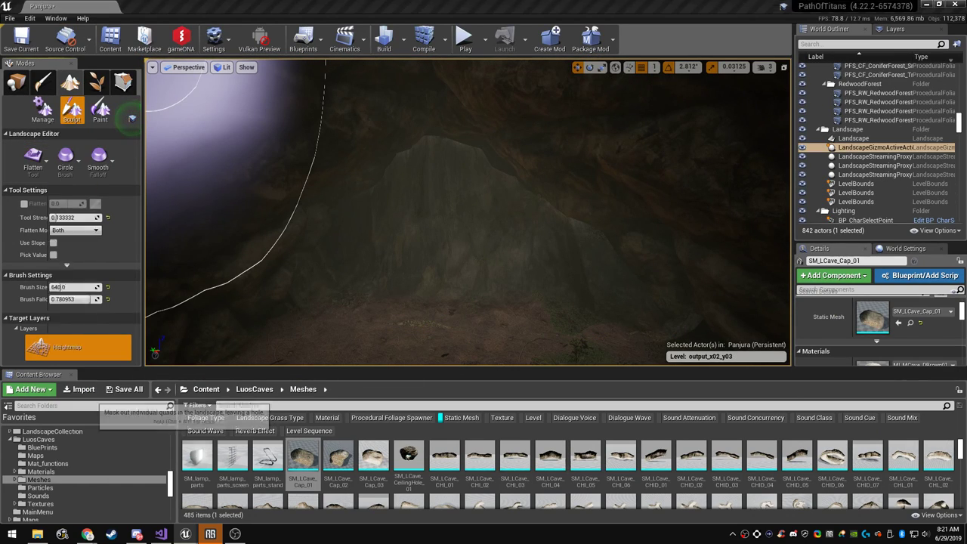
right_drag(505, 260, 504, 278)
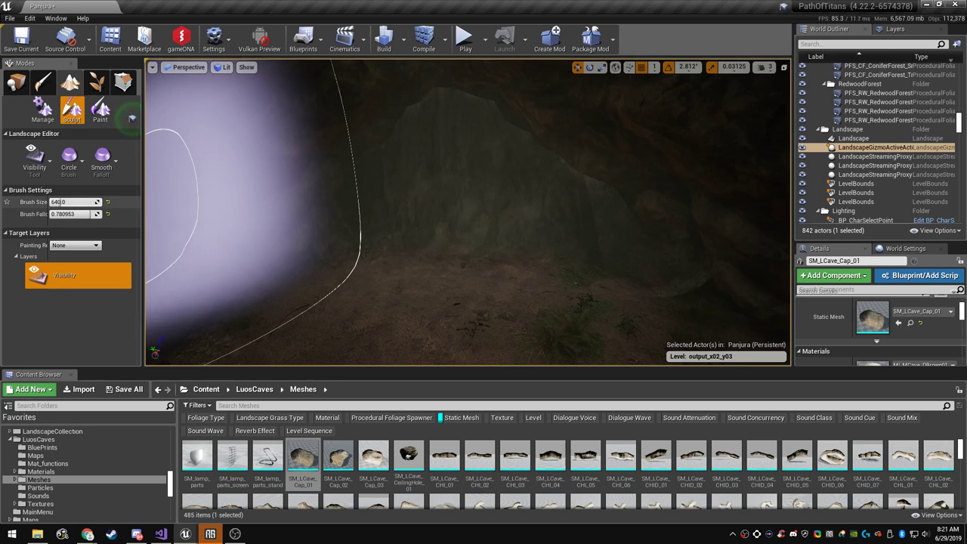
key(F11)
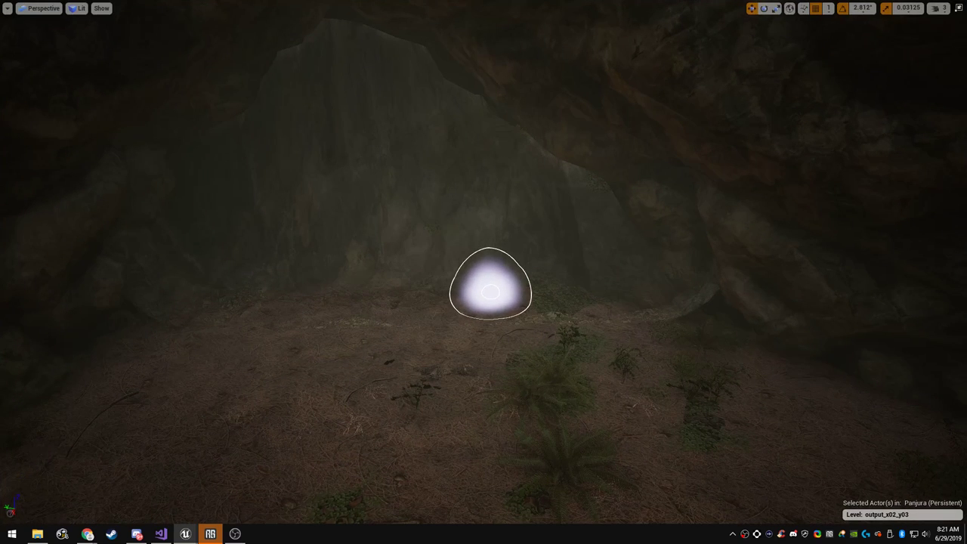
Paint visibility holes across the landscape blocking the back of the cave to reveal the cave cap
mouse_move(491, 292)
mouse_down()
mouse_move(446, 270)
mouse_move(479, 276)
mouse_up()
right_drag(479, 277, 483, 274)
key(w)
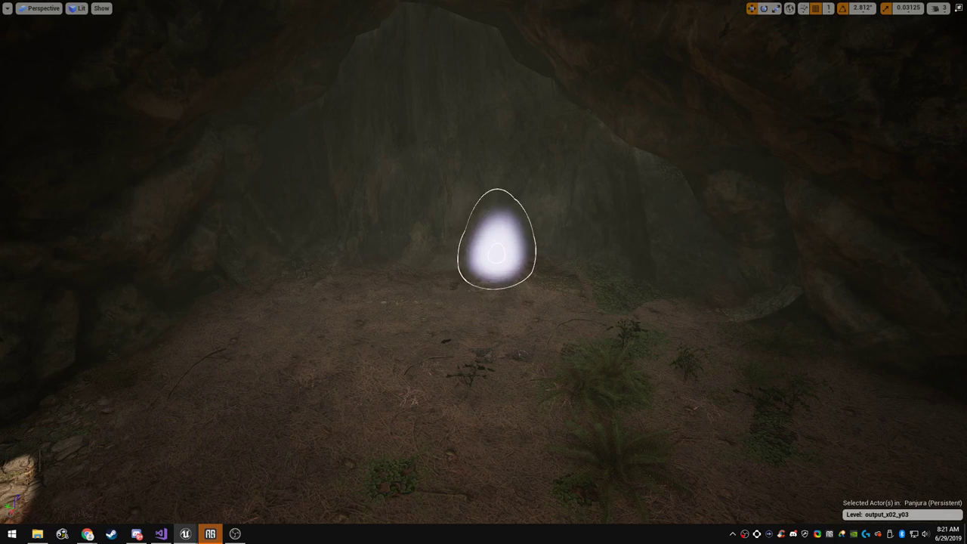
mouse_move(443, 158)
mouse_down()
mouse_move(380, 263)
mouse_move(403, 289)
mouse_move(274, 264)
mouse_move(294, 211)
mouse_move(335, 156)
mouse_move(376, 145)
mouse_up()
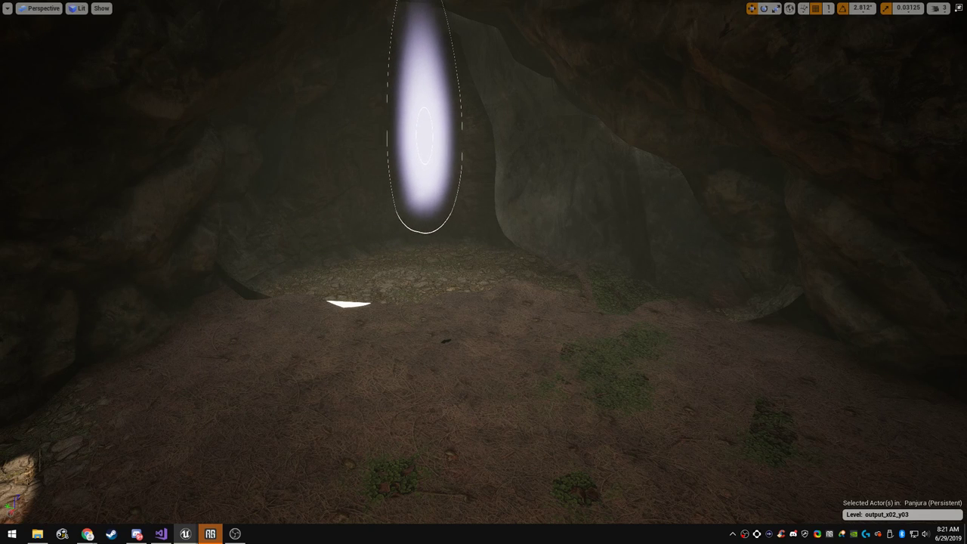
mouse_move(516, 198)
mouse_down()
mouse_move(653, 224)
mouse_move(549, 98)
mouse_move(469, 85)
mouse_move(566, 201)
mouse_up()
Inspect the cave floor and side walls around the cut-out landscape for gaps
right_drag(566, 201, 556, 99)
right_drag(427, 151, 491, 287)
key(s)
key(w)
mouse_move(484, 272)
right_down()
mouse_move(484, 287)
mouse_move(529, 280)
mouse_move(464, 284)
right_up()
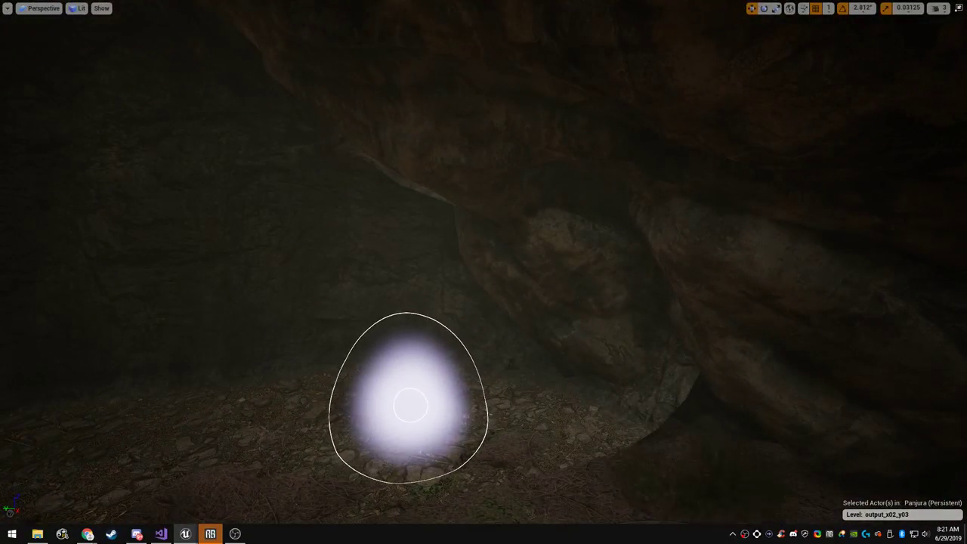
mouse_move(409, 395)
right_down()
mouse_move(288, 412)
mouse_move(110, 404)
right_up()
right_drag(260, 204, 489, 234)
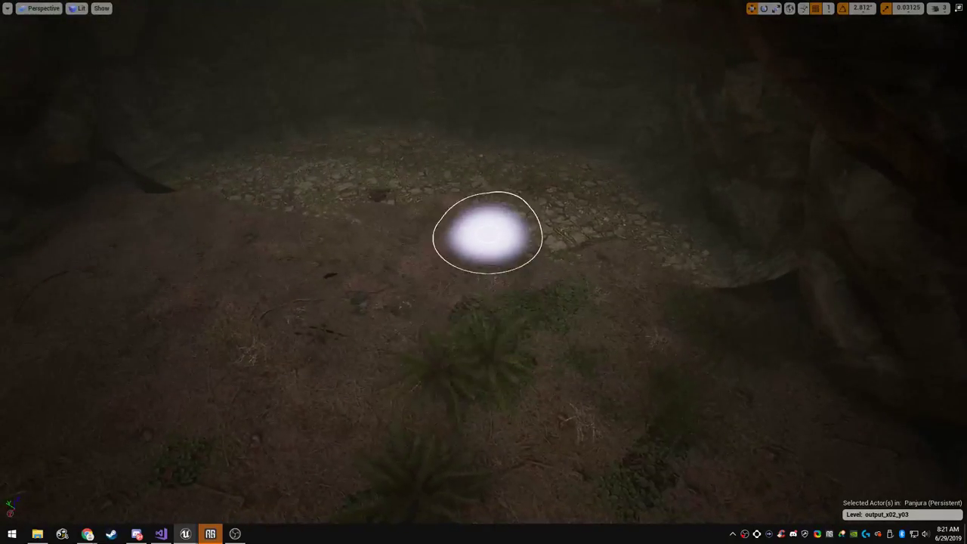
mouse_move(403, 191)
right_down()
mouse_move(227, 142)
mouse_move(325, 212)
mouse_move(314, 204)
mouse_move(370, 185)
mouse_move(272, 170)
mouse_move(445, 204)
right_up()
key(s)
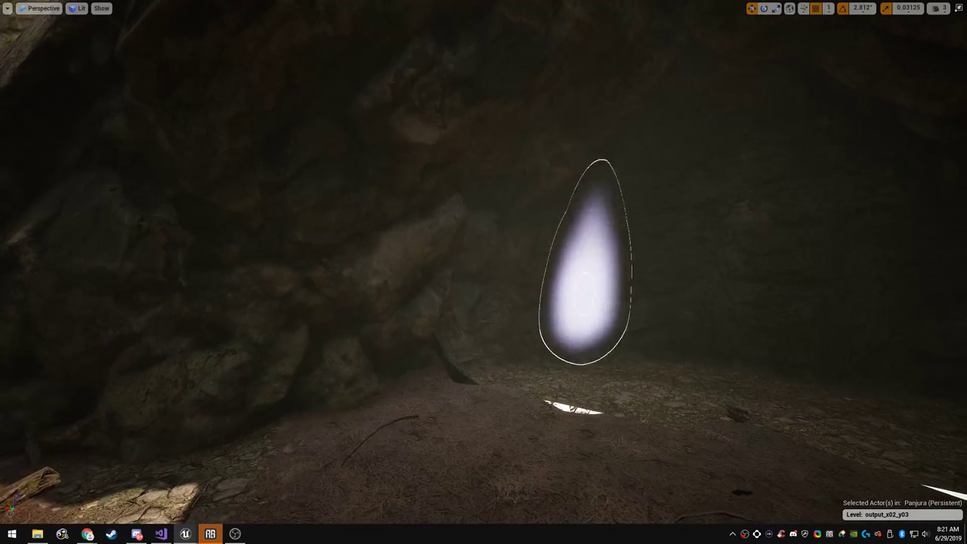
Examine the cave cap's back wall and ceiling seams up close, plus the floor edge as seen from the entrance
key(w)
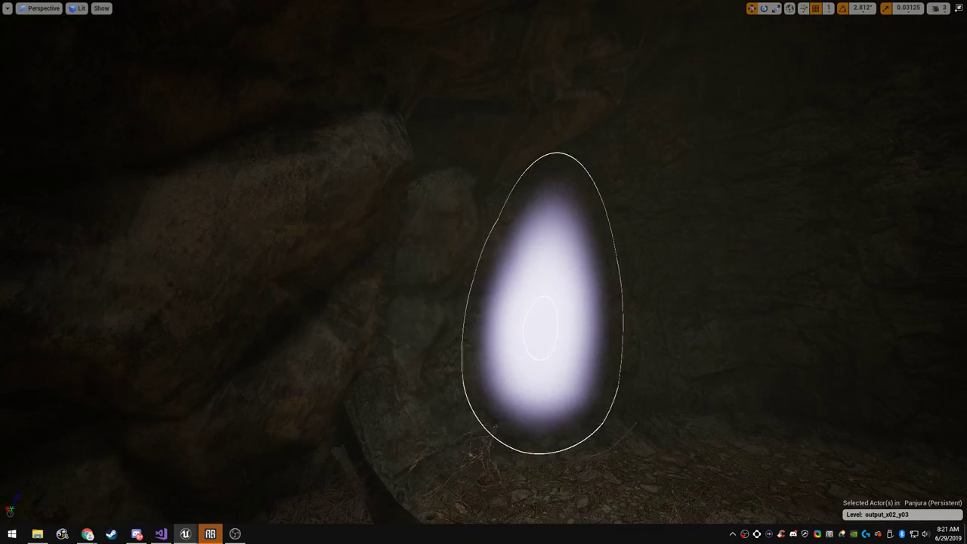
right_drag(483, 272, 597, 230)
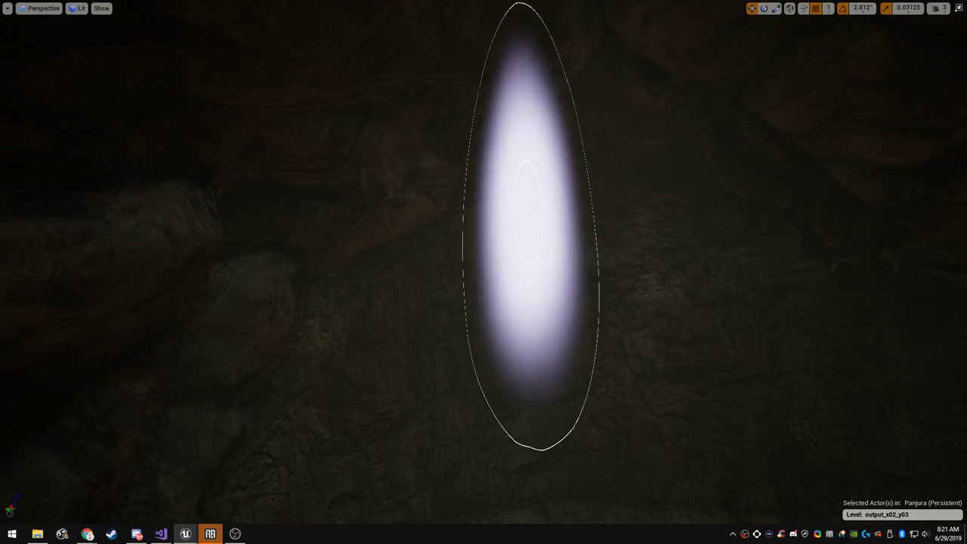
key(w)
right_drag(483, 272, 502, 257)
key(w)
key(w)
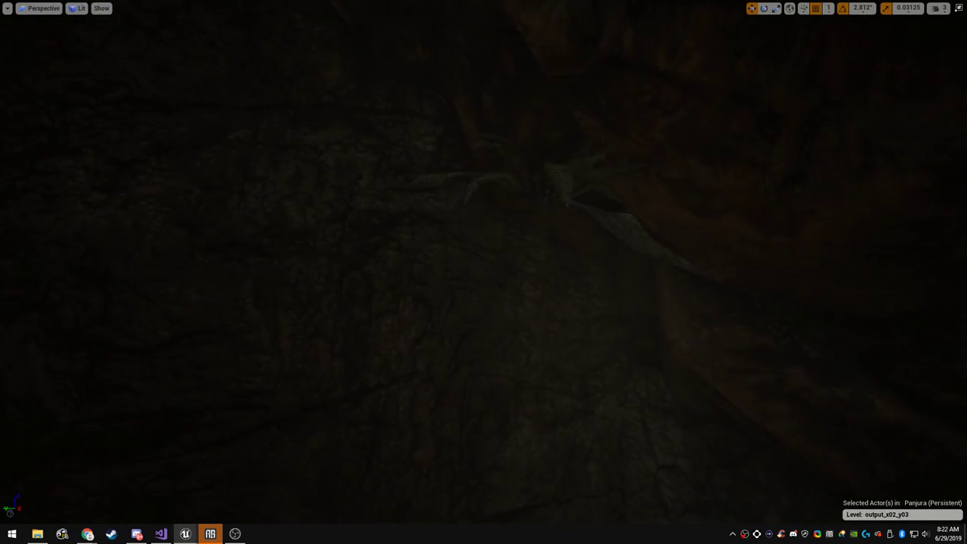
key(s)
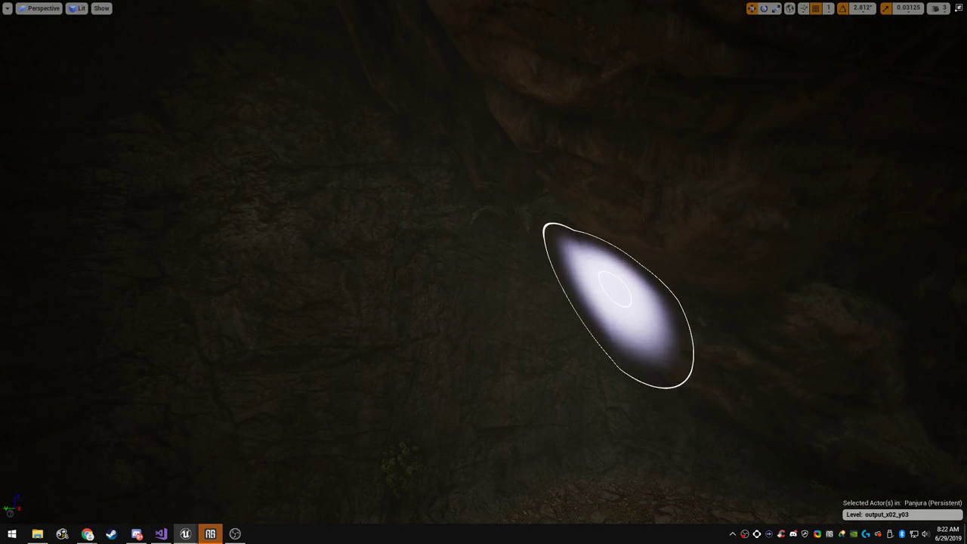
key(w)
right_drag(484, 272, 355, 284)
key(w)
key(s)
key(w)
key(w)
key(s)
key(w)
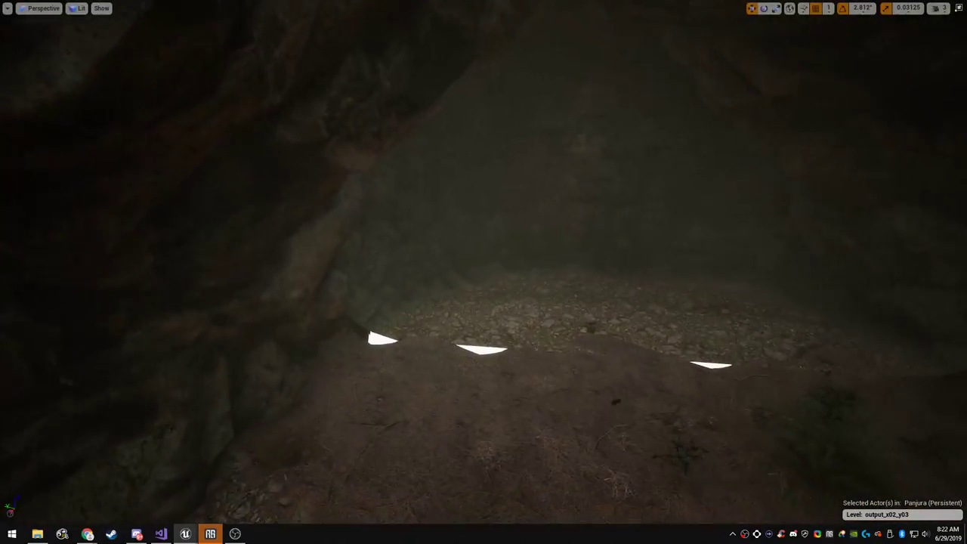
right_drag(484, 272, 702, 299)
key(w)
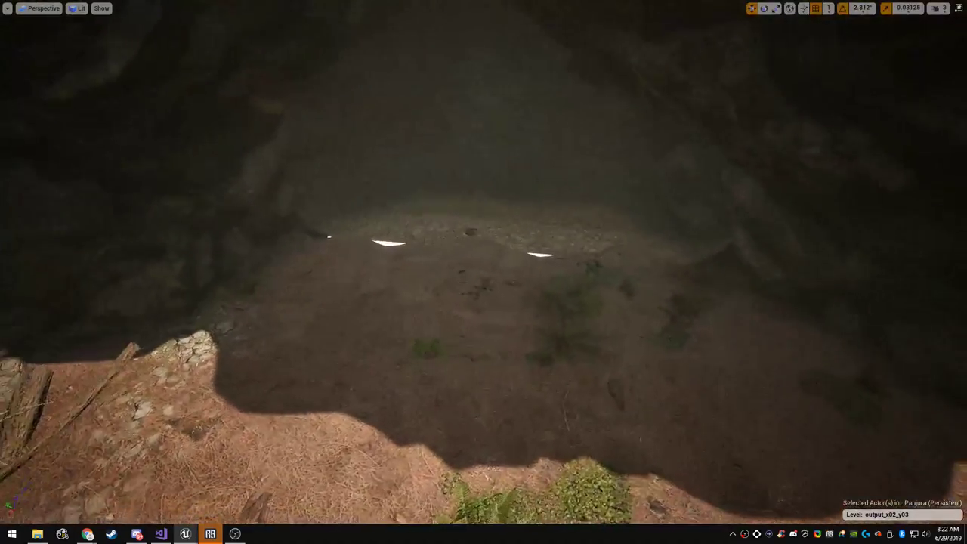
right_drag(611, 283, 579, 296)
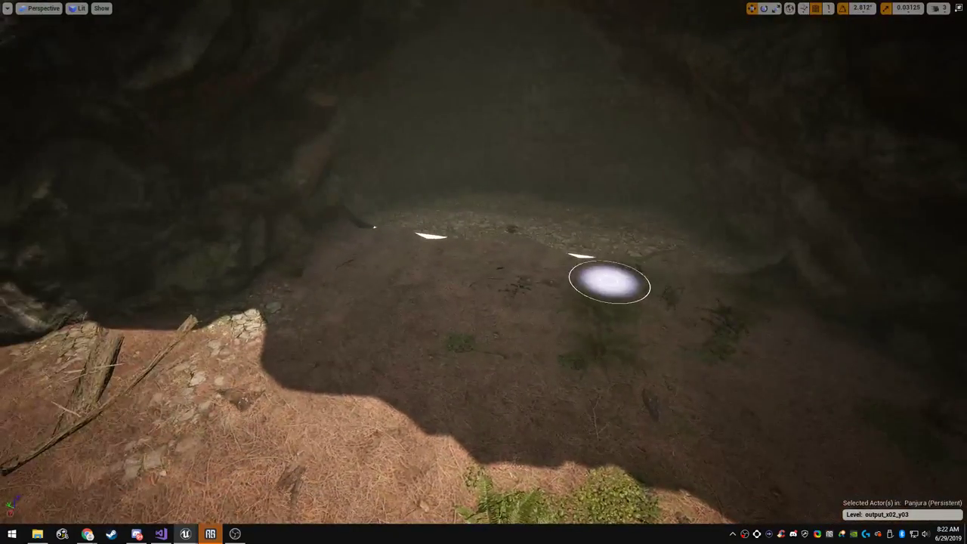
Return to object placement, locate the ModularCliffs meshes from a cave wall cliff, and place SM_rock_01_detail on the cave floor
key(F11)
click(16, 83)
right_drag(304, 289, 315, 266)
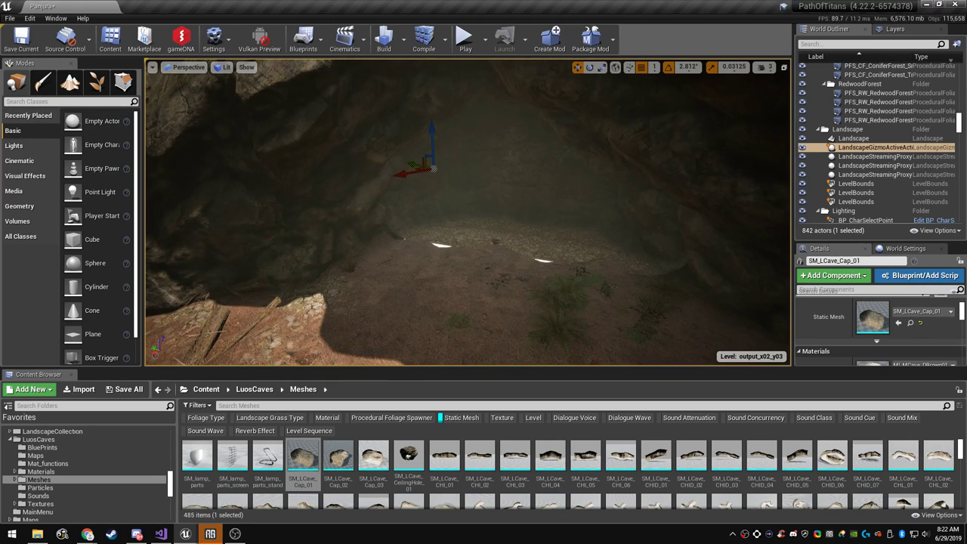
click(315, 262)
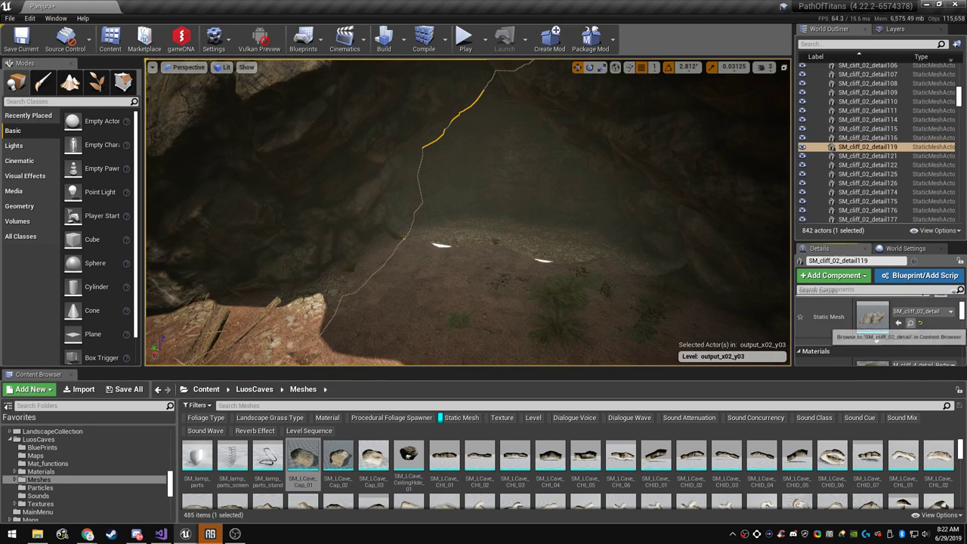
click(911, 323)
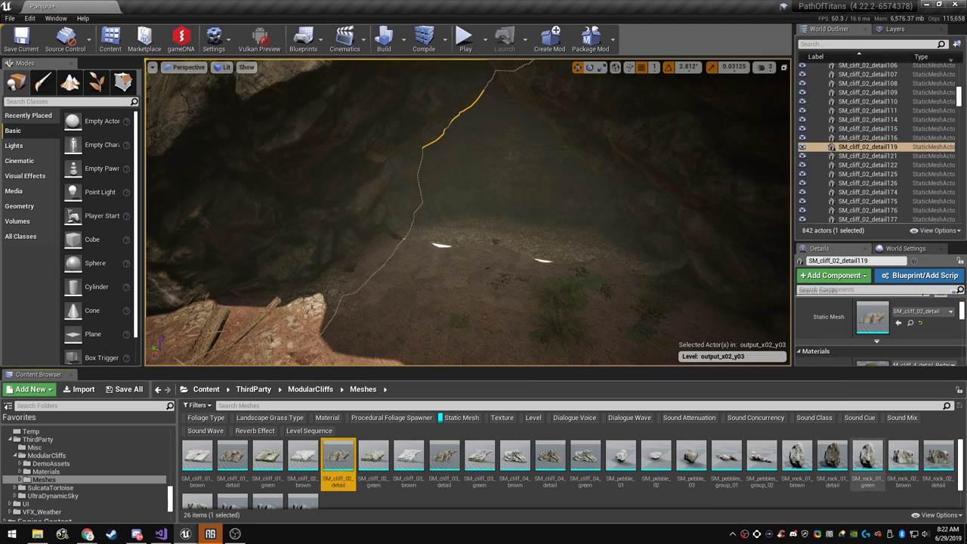
drag(833, 457, 447, 299)
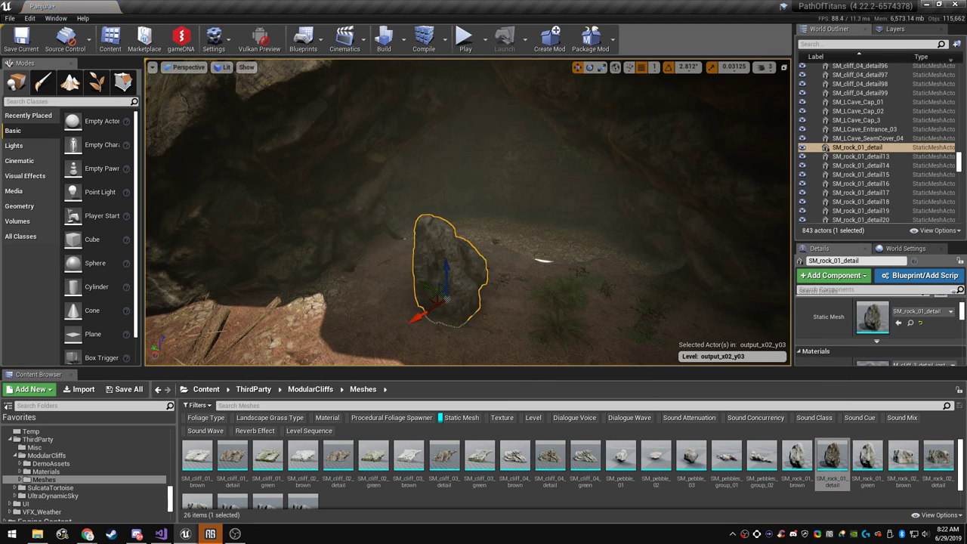
Scale the placed rock wider and adjust its height so it lies low on the cave floor
key(F11)
right_drag(447, 299, 449, 333)
key(w)
key(r)
drag(472, 332, 428, 327)
right_drag(449, 342, 435, 359)
drag(524, 173, 525, 155)
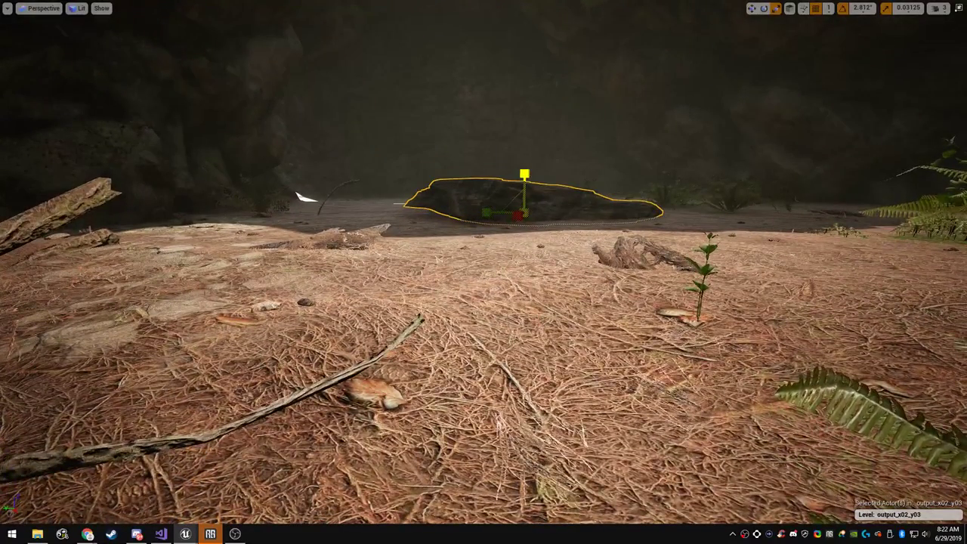
Rotate the rock and move it against the left cave wall beside the floor seam
right_drag(524, 174, 529, 303)
key(e)
key(w)
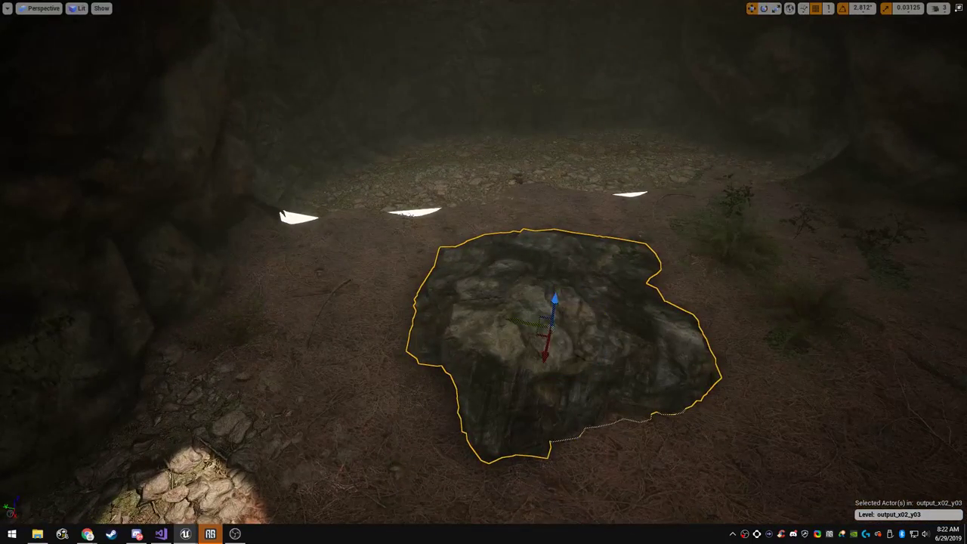
drag(534, 335, 289, 249)
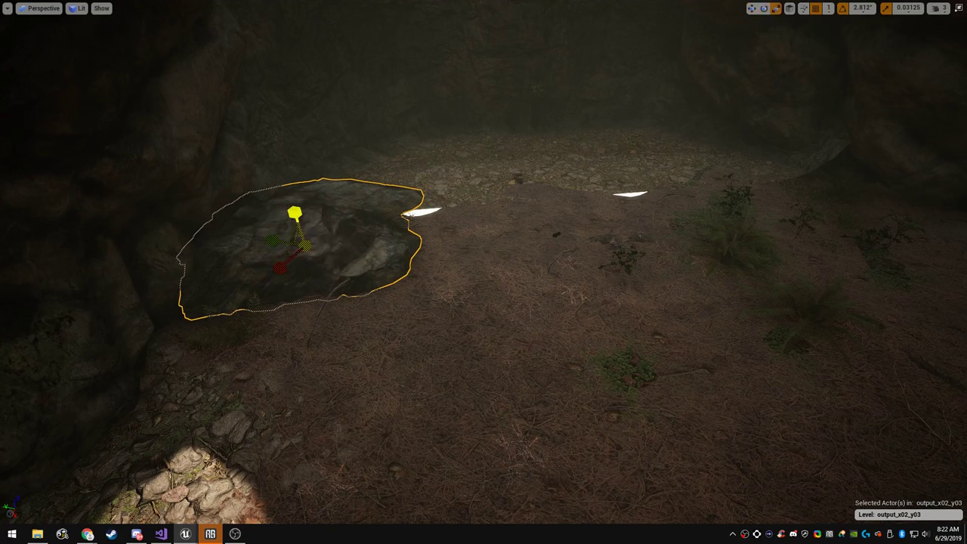
Stretch the rock taller and adjust its overall size into a boulder beside the left cave wall
drag(294, 213, 293, 140)
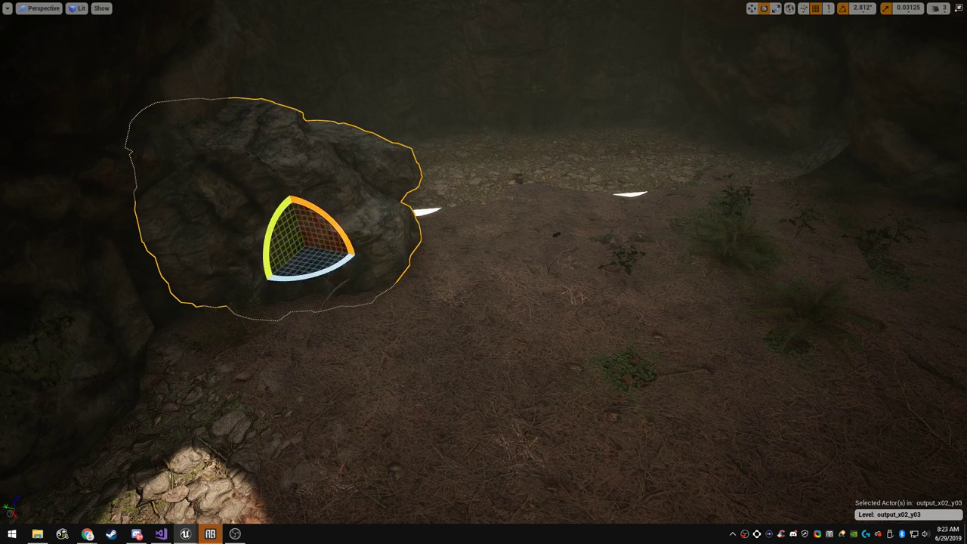
drag(304, 245, 334, 205)
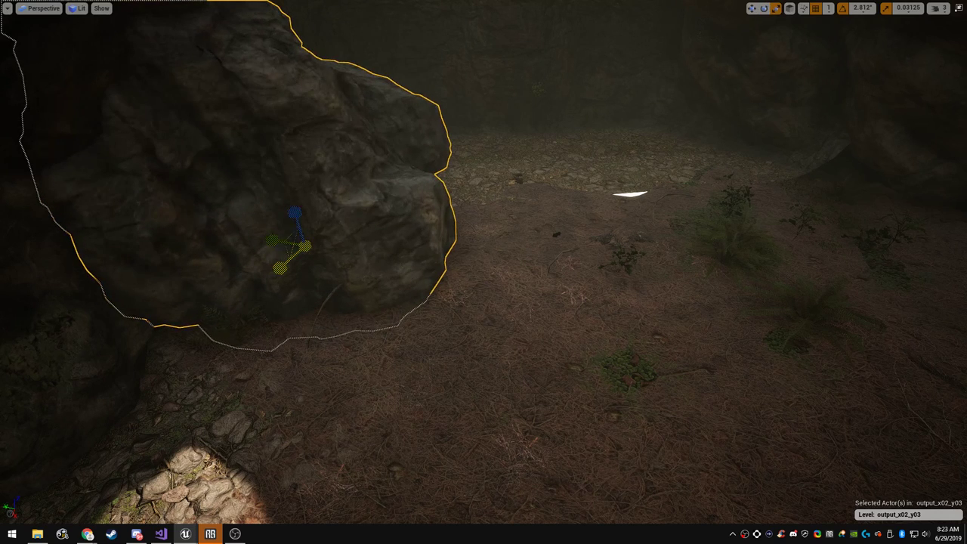
drag(273, 241, 275, 285)
key(w)
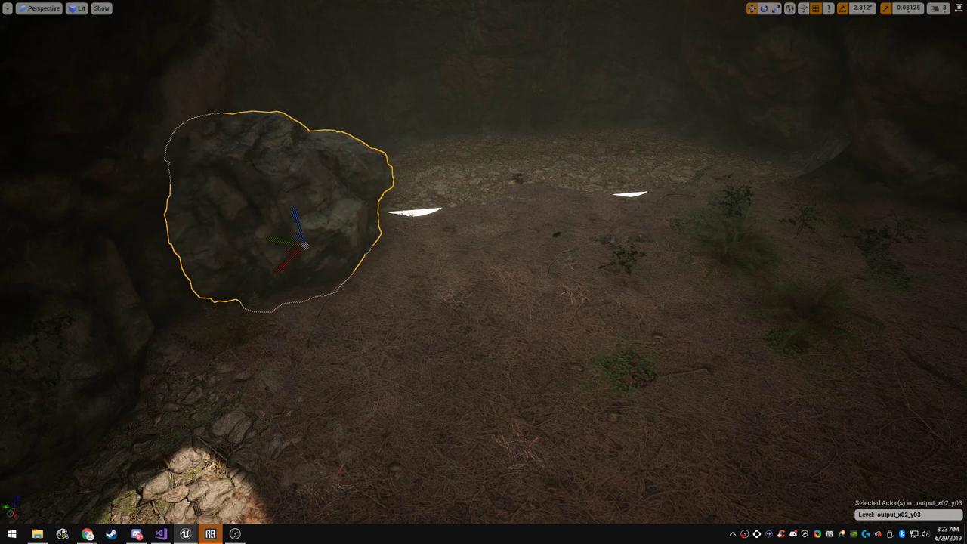
key(w)
Lower the boulder into the cave floor and adjust its orientation against the left wall
right_drag(275, 285, 208, 229)
key(s)
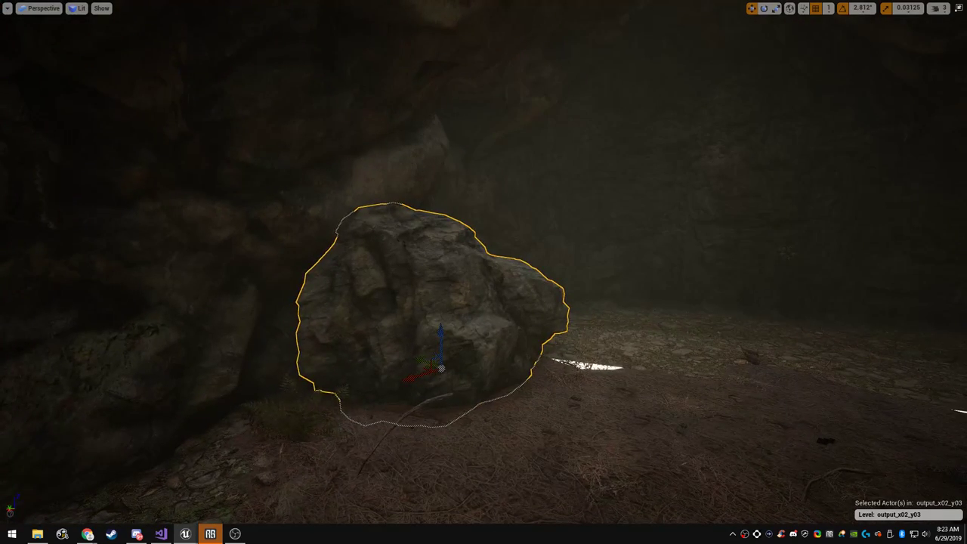
mouse_move(441, 331)
mouse_down()
mouse_move(441, 318)
mouse_move(418, 314)
mouse_move(451, 346)
mouse_up()
key(e)
key(w)
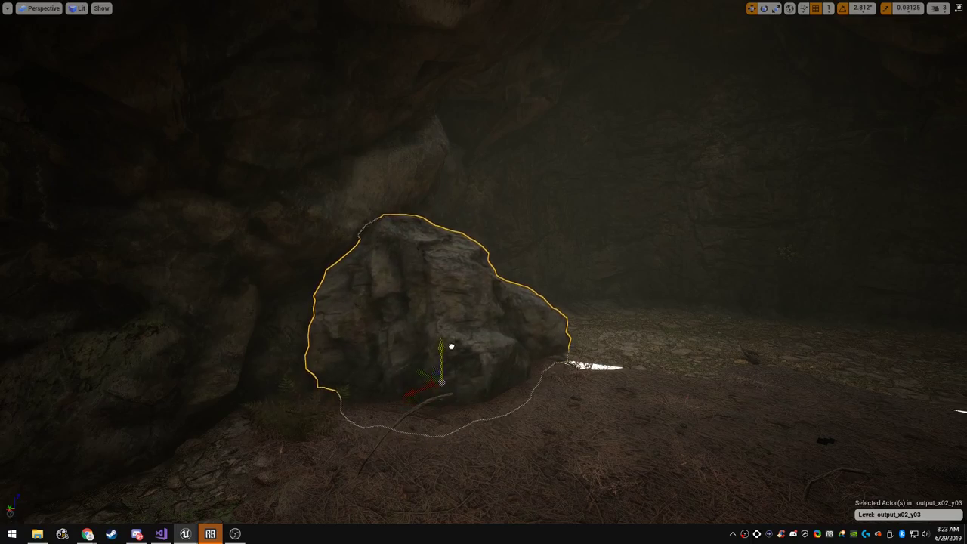
key(w)
Rescale the boulder narrower and shift it closer to the cave wall to cover the seam
right_drag(451, 346, 325, 370)
click(454, 302)
key(r)
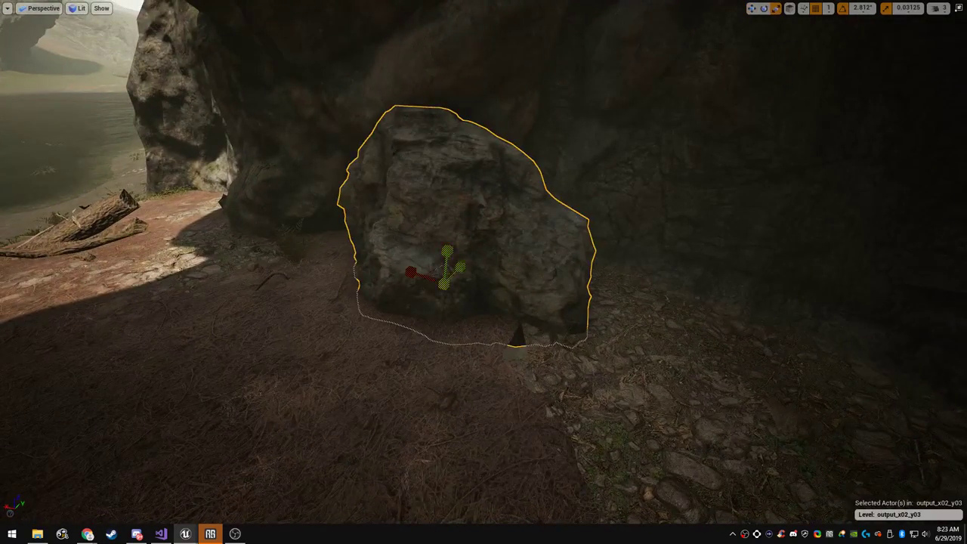
drag(424, 276, 451, 282)
right_drag(454, 302, 442, 302)
mouse_move(472, 269)
mouse_down()
mouse_move(491, 259)
mouse_move(462, 256)
mouse_up()
key(w)
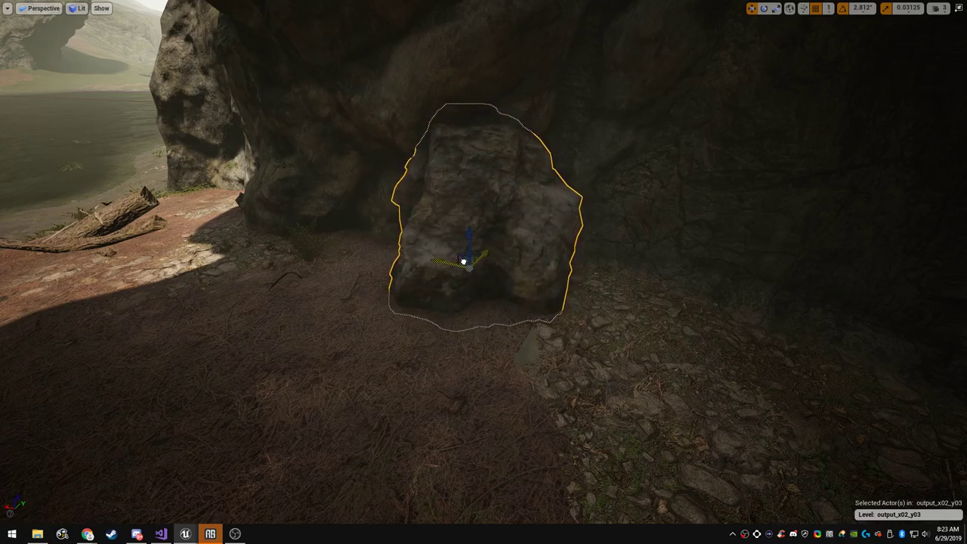
key(Escape)
Duplicate the boulder to the opposite cave wall, then rotate and reposition the copy to cover the seam there
right_drag(461, 256, 620, 256)
right_drag(484, 272, 594, 248)
click(181, 325)
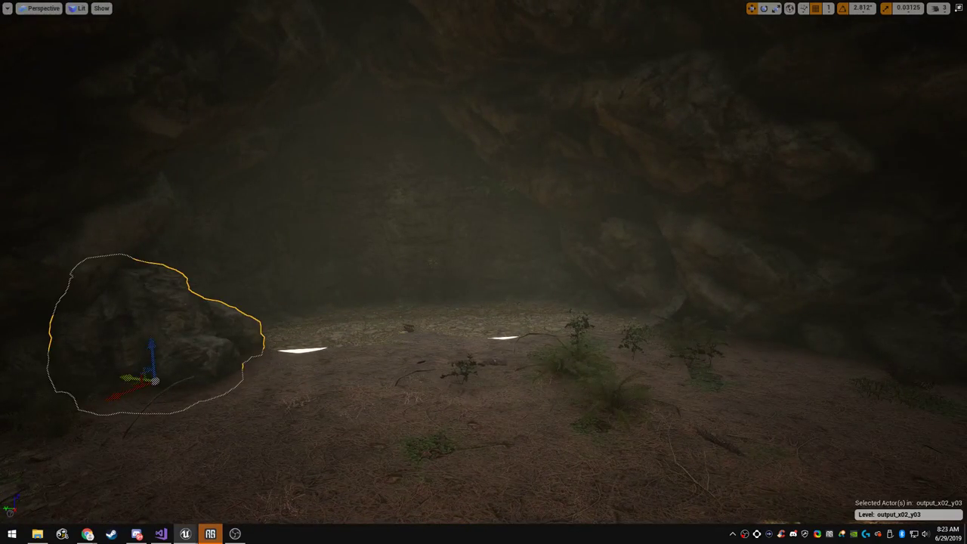
alt+drag(129, 378, 711, 371)
key(e)
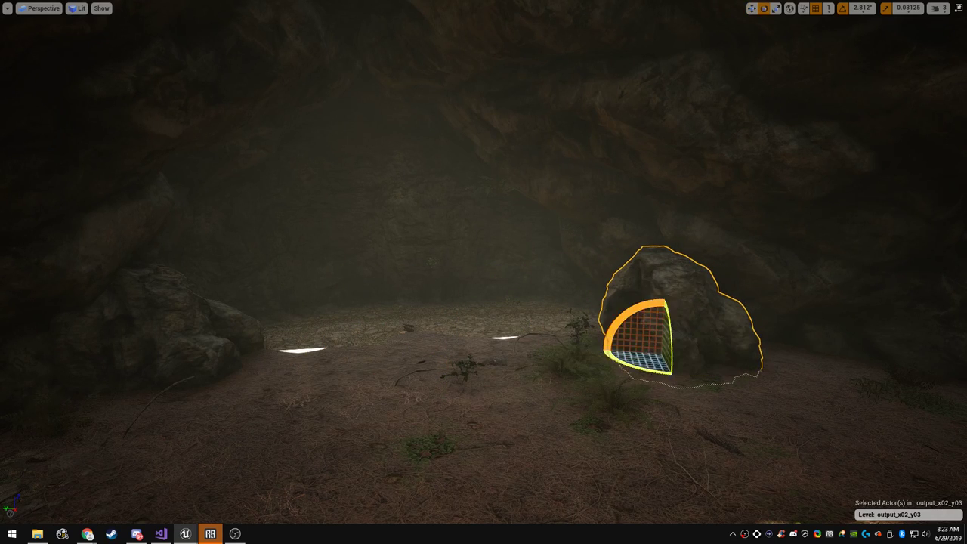
key(w)
drag(655, 359, 653, 344)
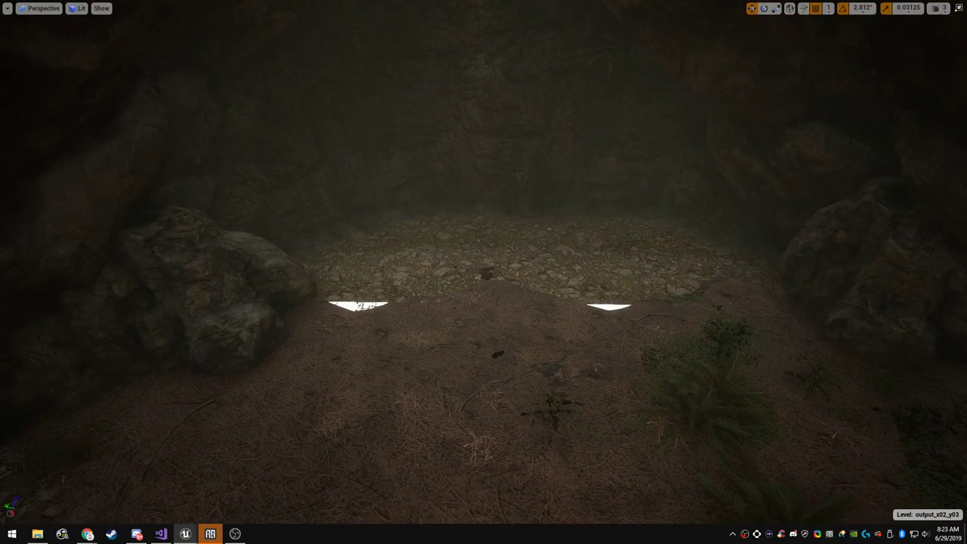
Select the cave cap and locate its mesh among the Caves_Transitions assets
key(F11)
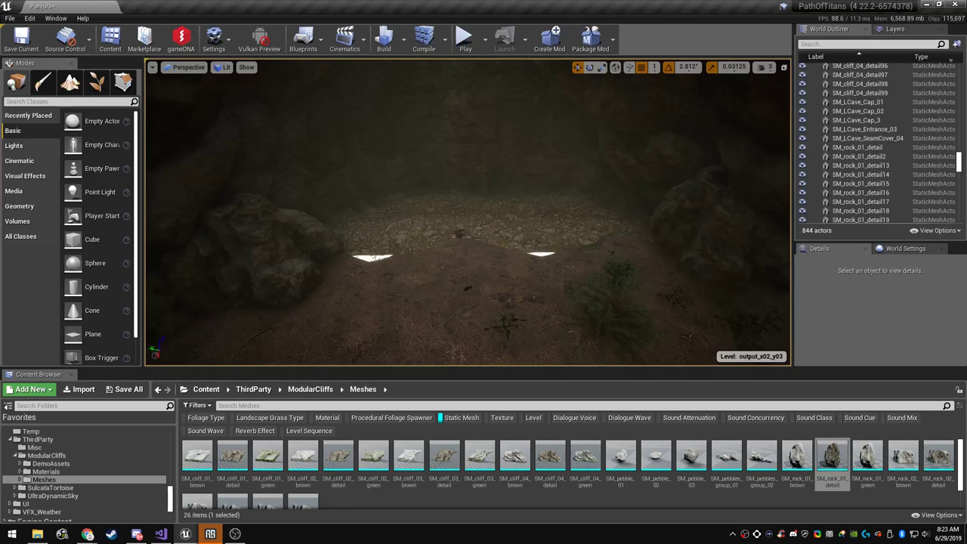
click(483, 174)
click(911, 323)
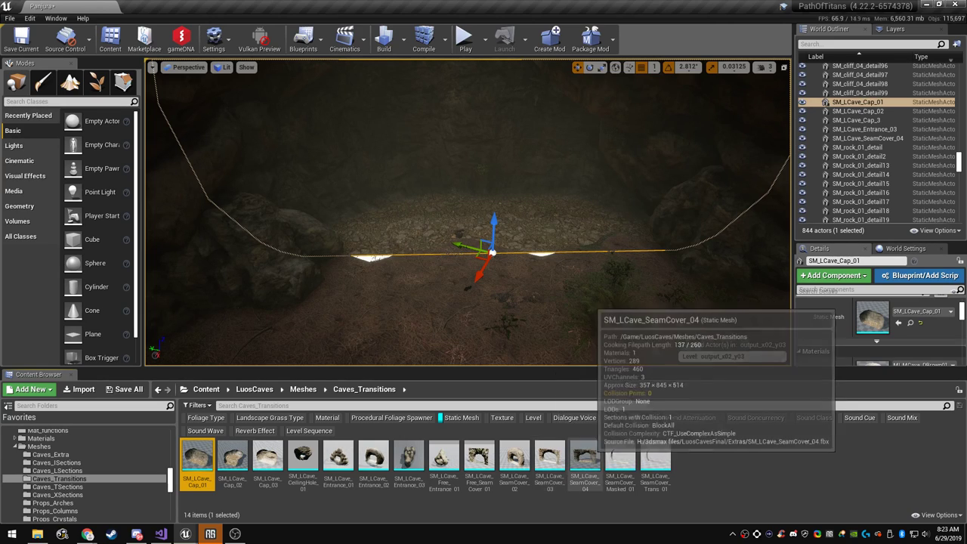
Duplicate the boulder by the left cave wall over the adjacent floor gap and lower the copy into the ground
click(51, 455)
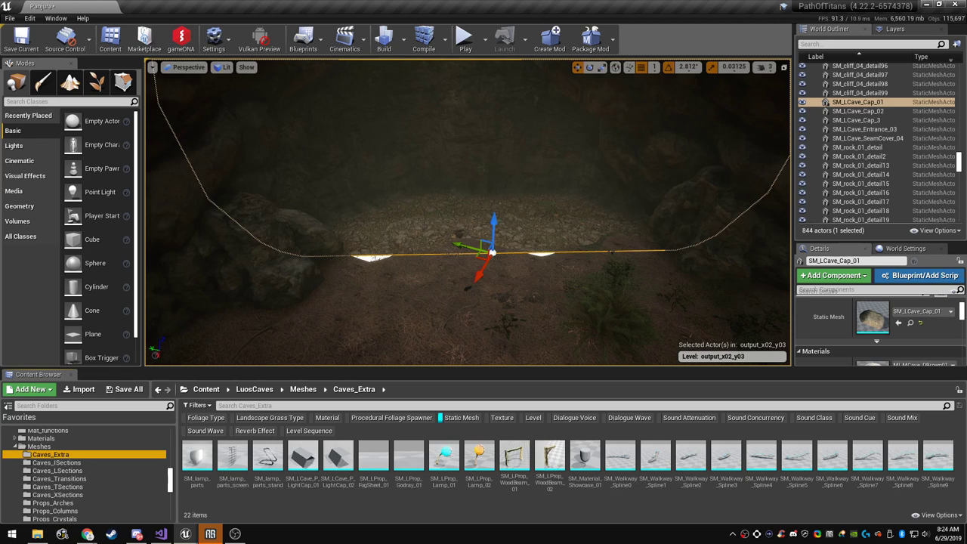
mouse_move(468, 212)
right_down()
mouse_move(477, 136)
mouse_move(470, 190)
mouse_move(472, 172)
mouse_move(460, 191)
mouse_move(470, 204)
right_up()
click(264, 260)
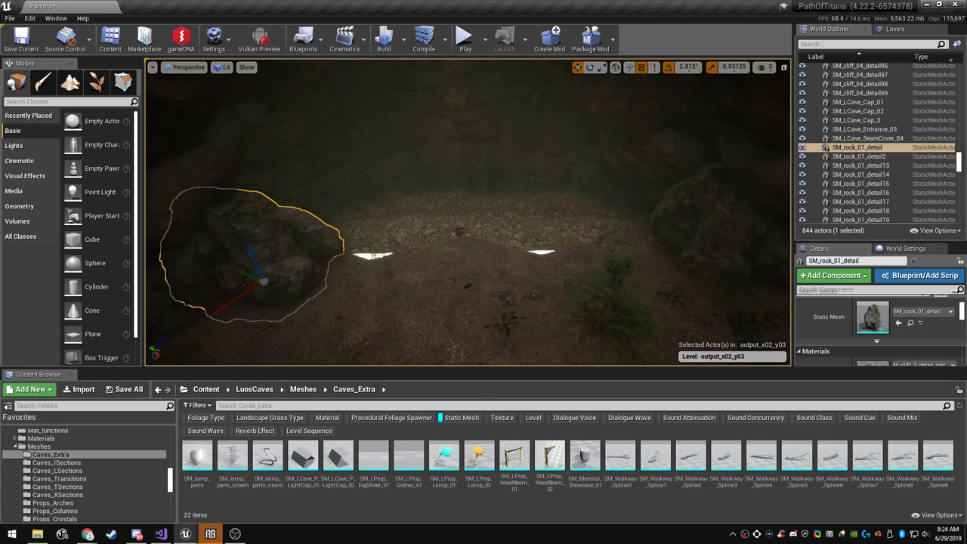
alt+drag(242, 284, 371, 268)
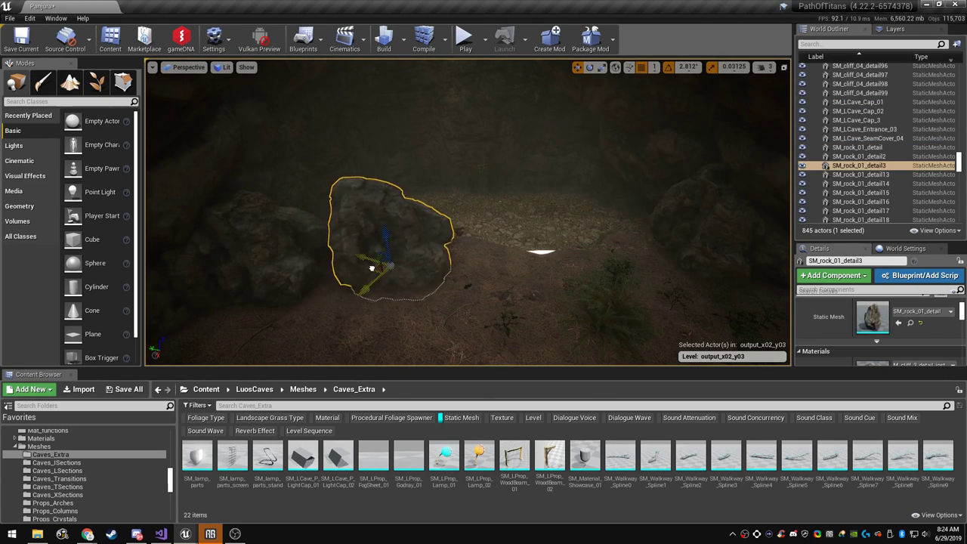
mouse_move(390, 230)
mouse_down()
mouse_move(390, 259)
mouse_move(390, 245)
mouse_up()
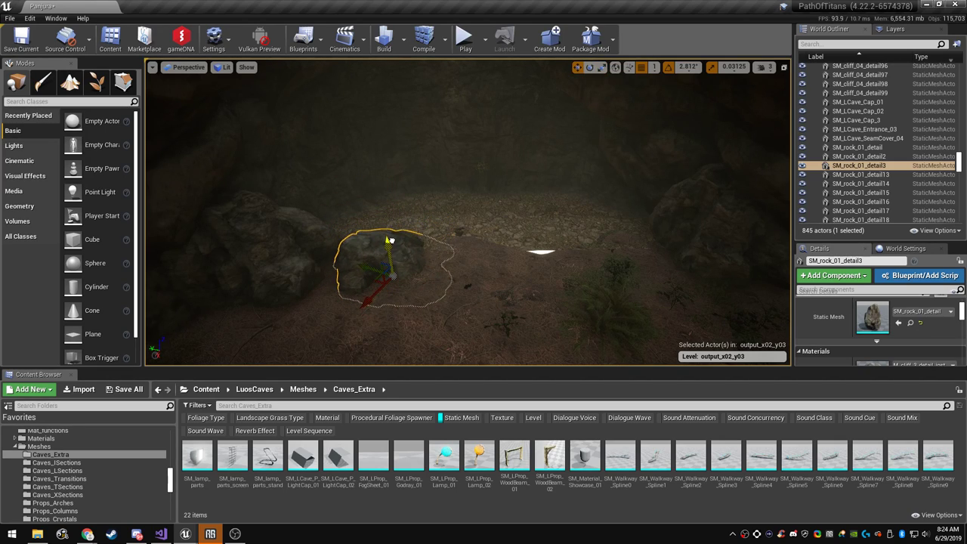
Duplicate the lowered boulder over the second floor gap and rotate the new copy so its shape differs
alt+drag(375, 277, 528, 264)
key(e)
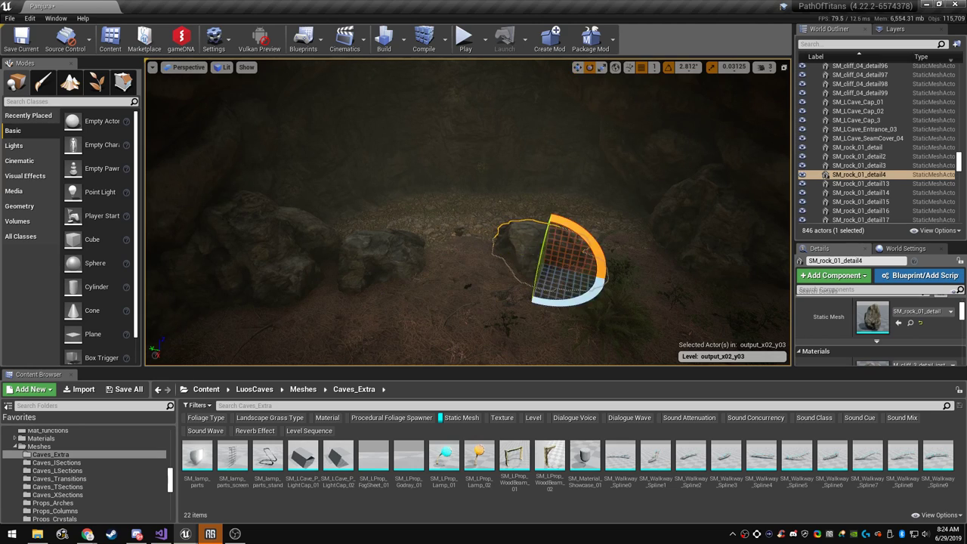
mouse_move(528, 265)
right_down()
mouse_move(491, 264)
mouse_move(510, 264)
right_up()
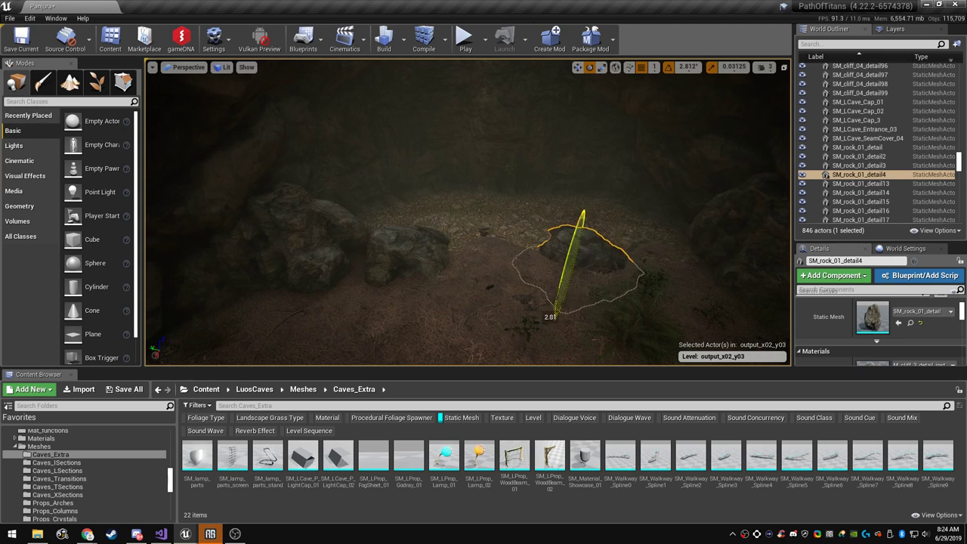
key(Escape)
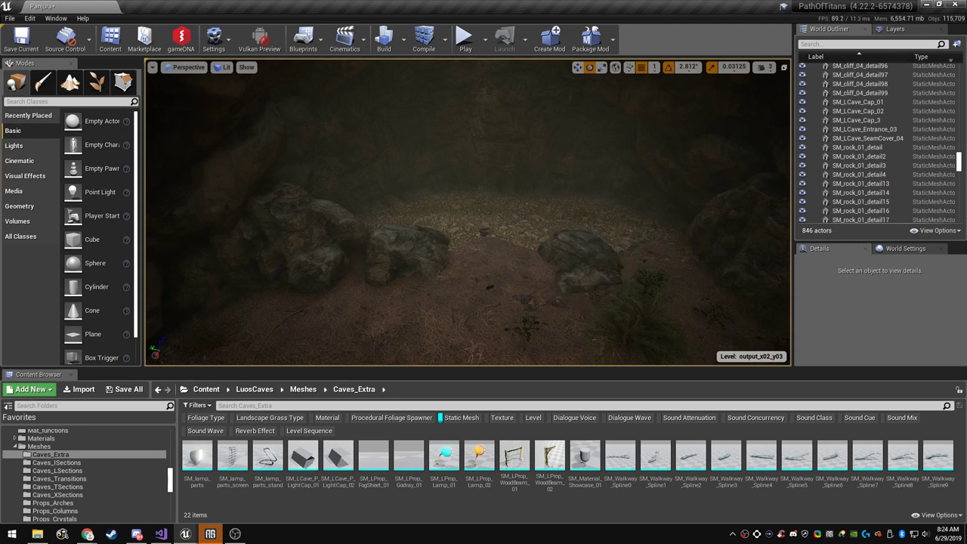
Widen the first lowered boulder copy along the floor seam and nudge it into place
right_drag(558, 294, 491, 320)
key(F11)
click(483, 310)
key(r)
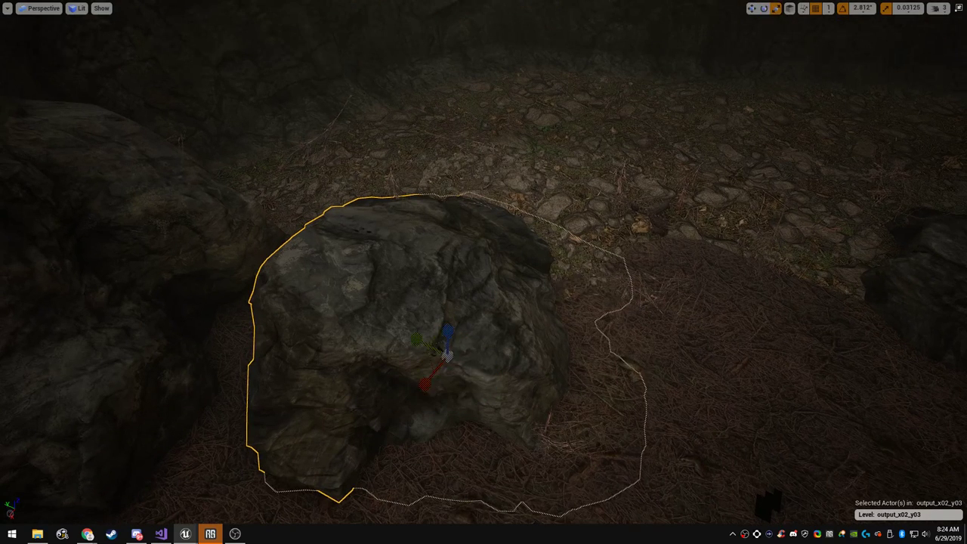
drag(417, 339, 378, 321)
drag(446, 407, 492, 405)
drag(423, 365, 409, 400)
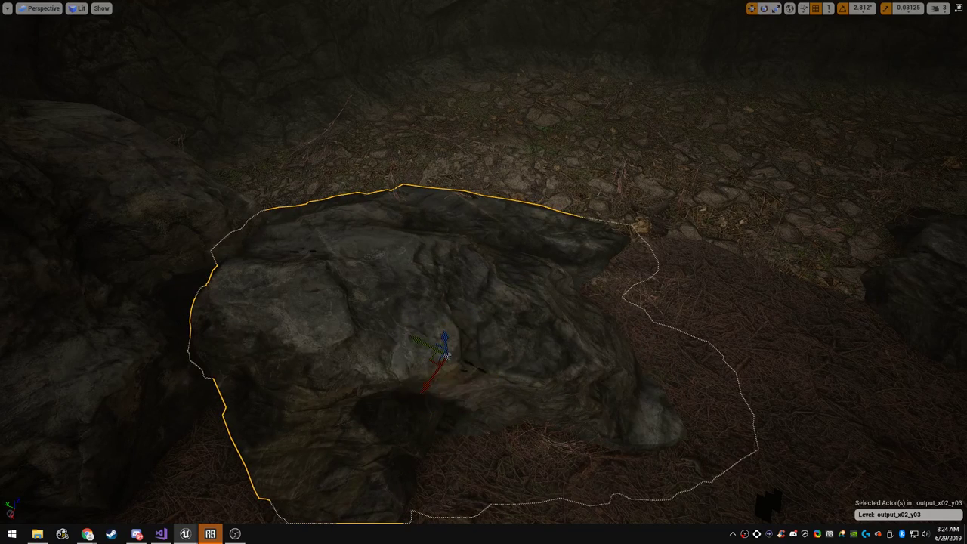
drag(431, 360, 436, 358)
key(Escape)
Reselect the widened boulder and tilt it so it sits naturally over the cave floor seam
right_drag(443, 354, 567, 368)
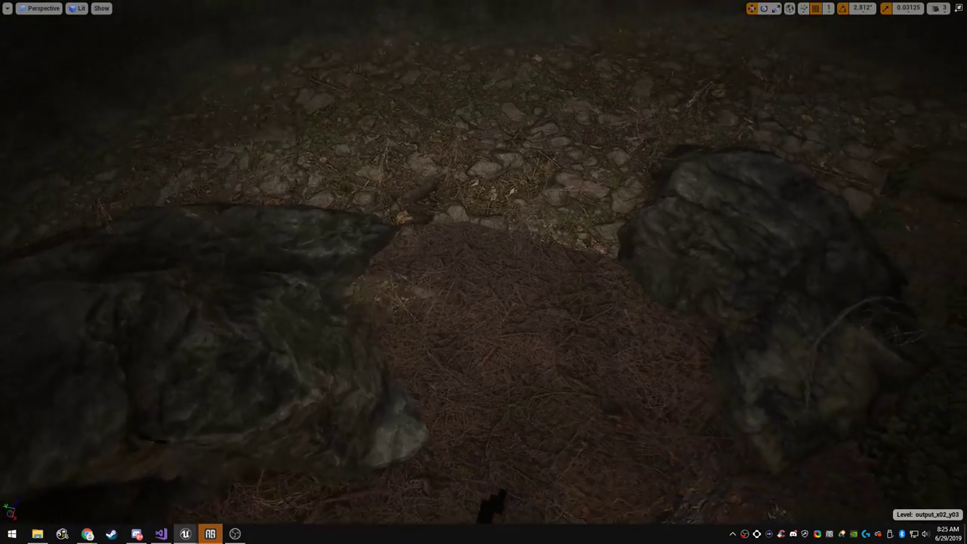
click(302, 325)
right_drag(302, 325, 266, 322)
key(w)
key(e)
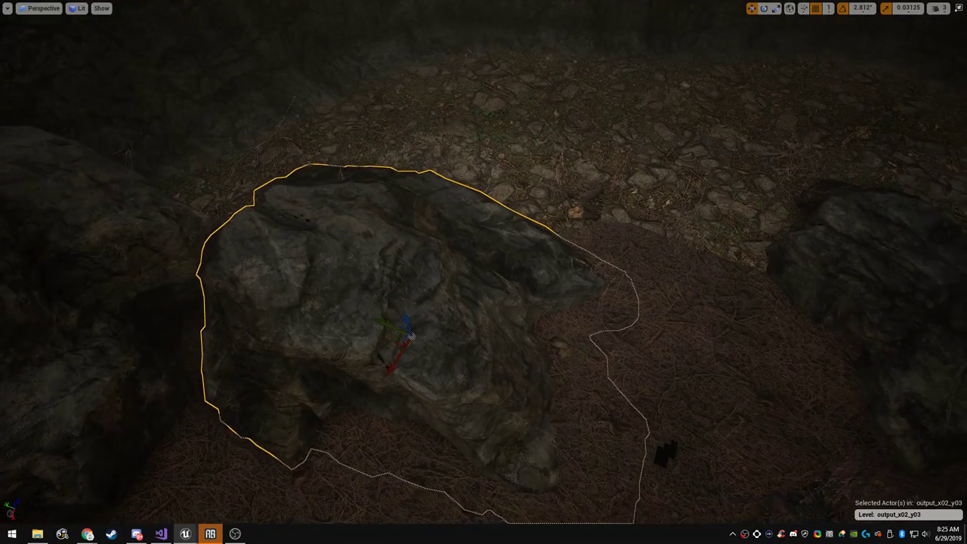
key(Escape)
mouse_move(401, 343)
right_down()
mouse_move(389, 337)
mouse_move(521, 341)
mouse_move(541, 298)
mouse_move(661, 309)
mouse_move(401, 343)
right_up()
key(a)
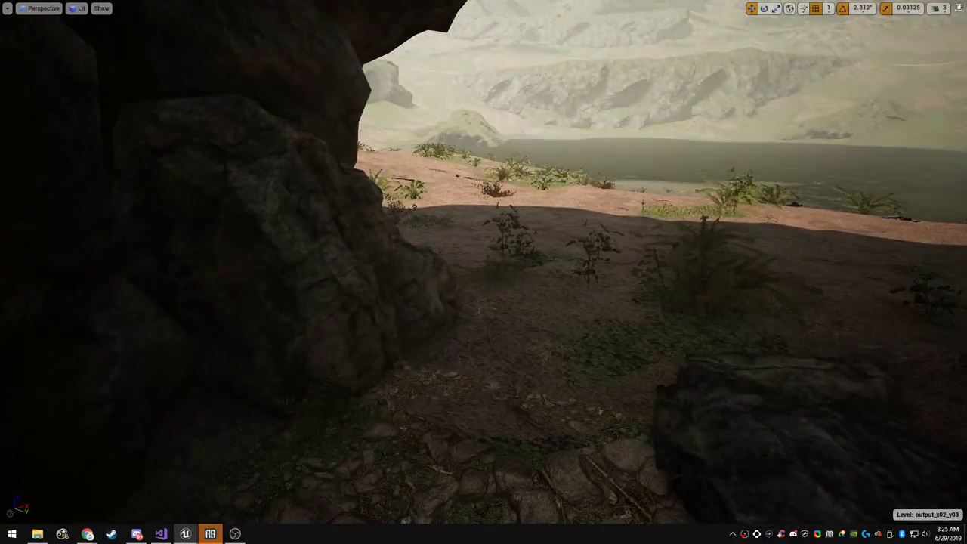
Lower the camera speed to 1, duplicate the widened boulder into the gap by the opposite wall, and delete the surplus copy
click(940, 8)
click(878, 33)
right_drag(605, 227, 797, 264)
click(803, 199)
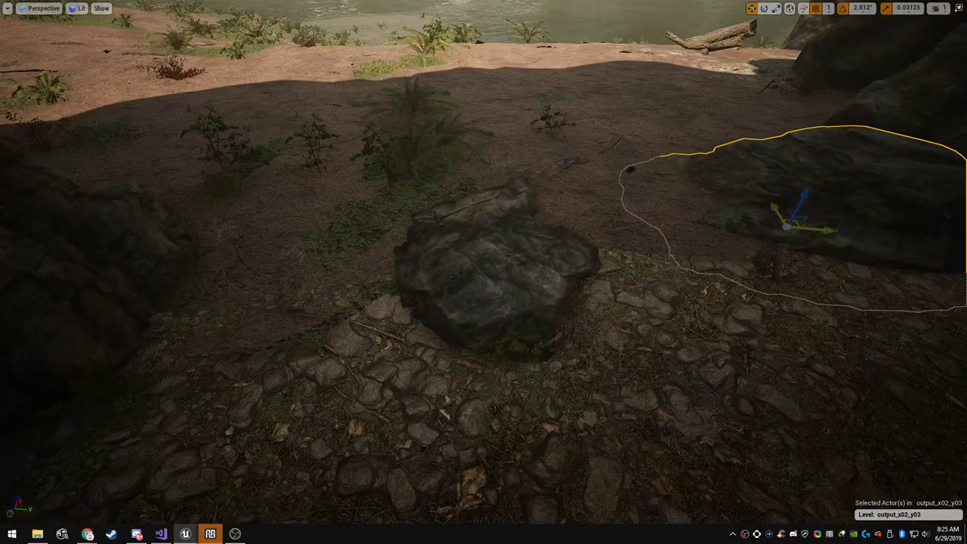
alt+drag(801, 218, 316, 280)
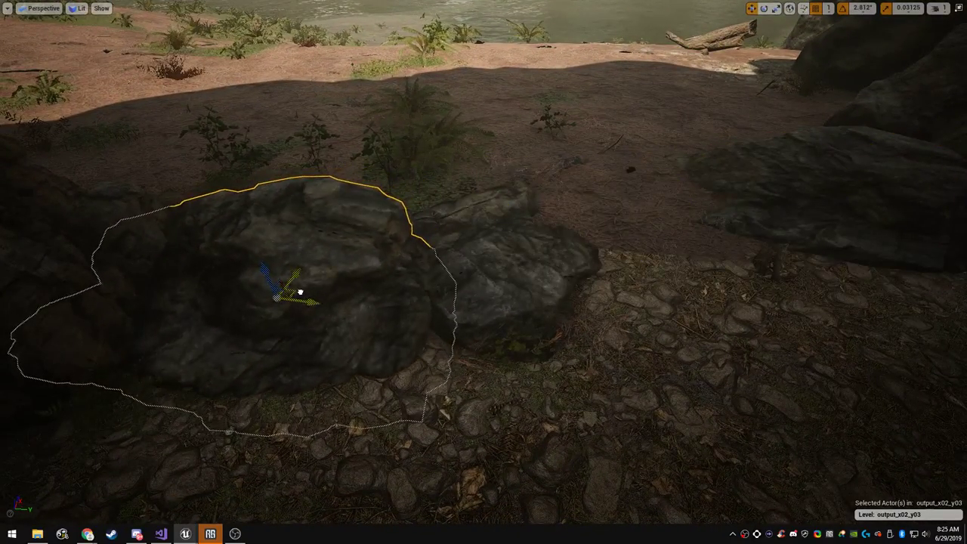
alt+drag(294, 295, 439, 176)
key(Delete)
Switch to landscape painting and choose Dirt as the target layer
right_drag(438, 176, 766, 94)
key(F11)
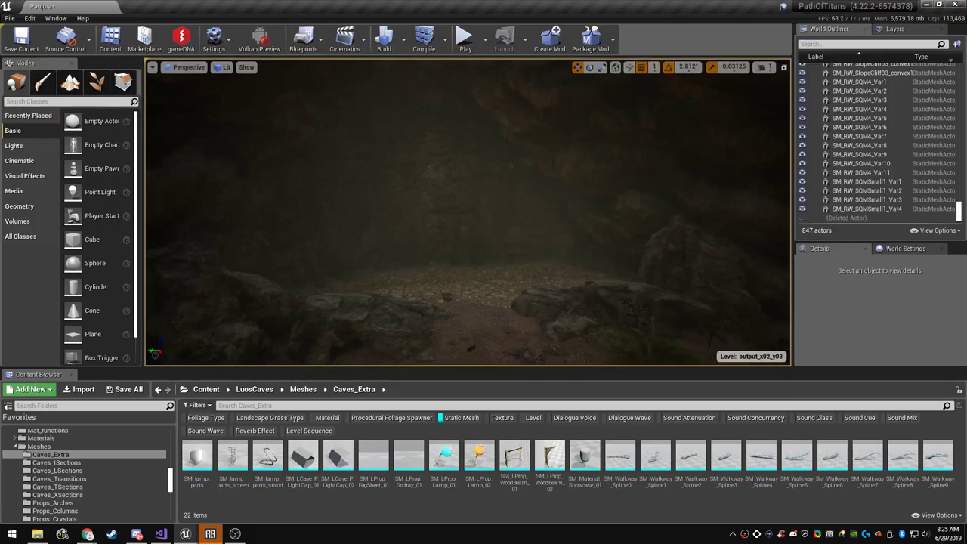
click(123, 82)
click(70, 83)
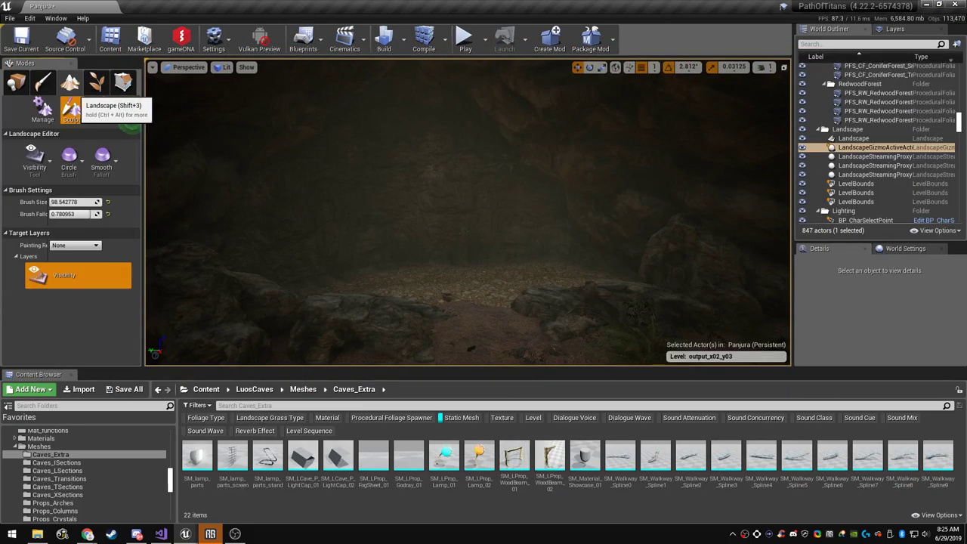
click(40, 162)
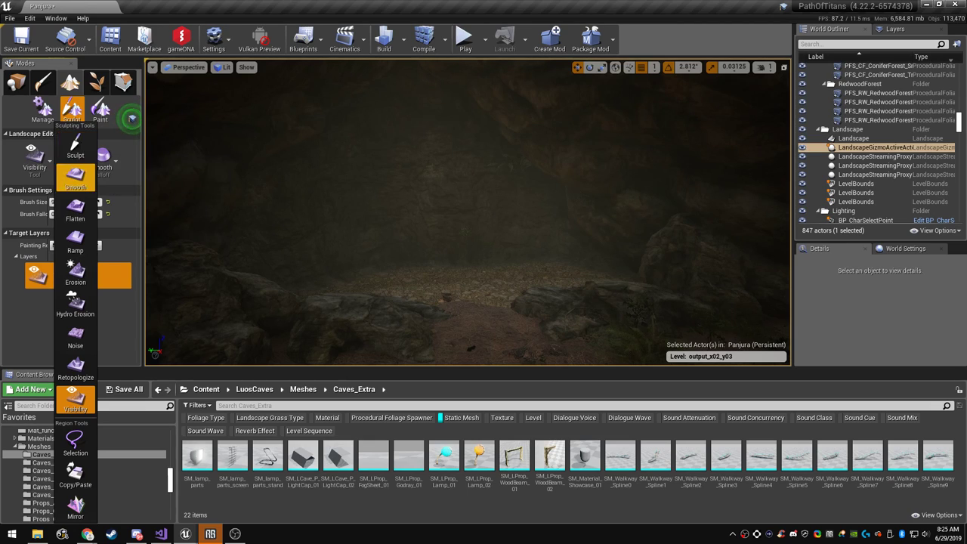
click(75, 211)
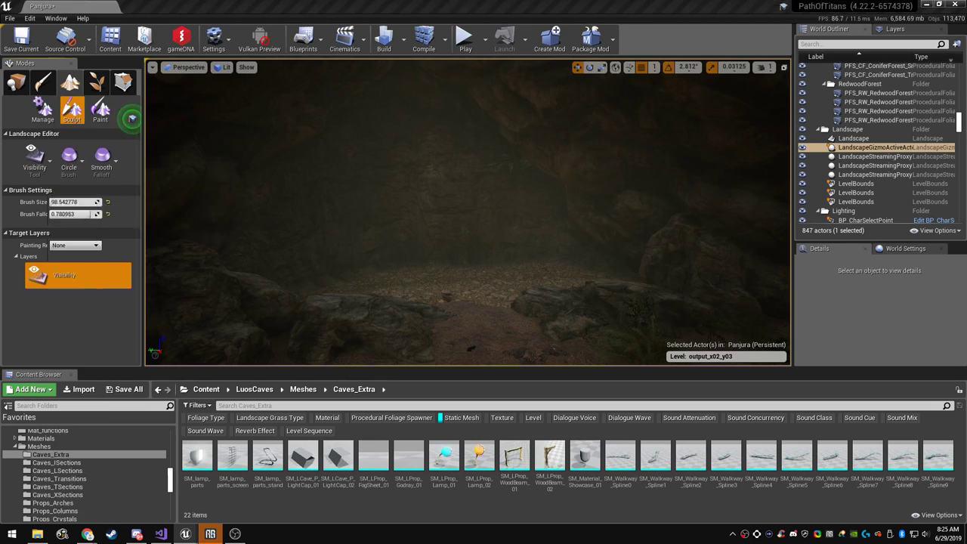
click(101, 111)
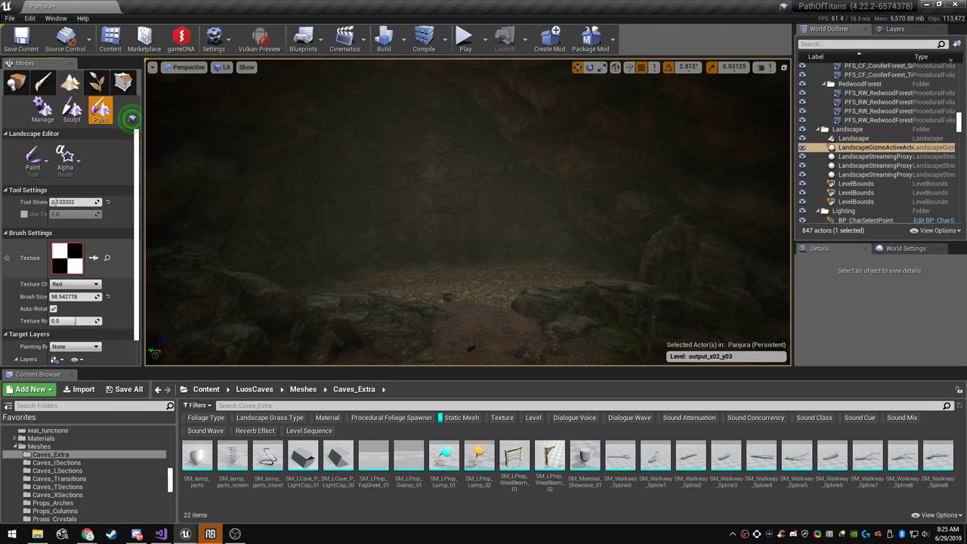
scroll(76, 302, down, 10)
click(76, 347)
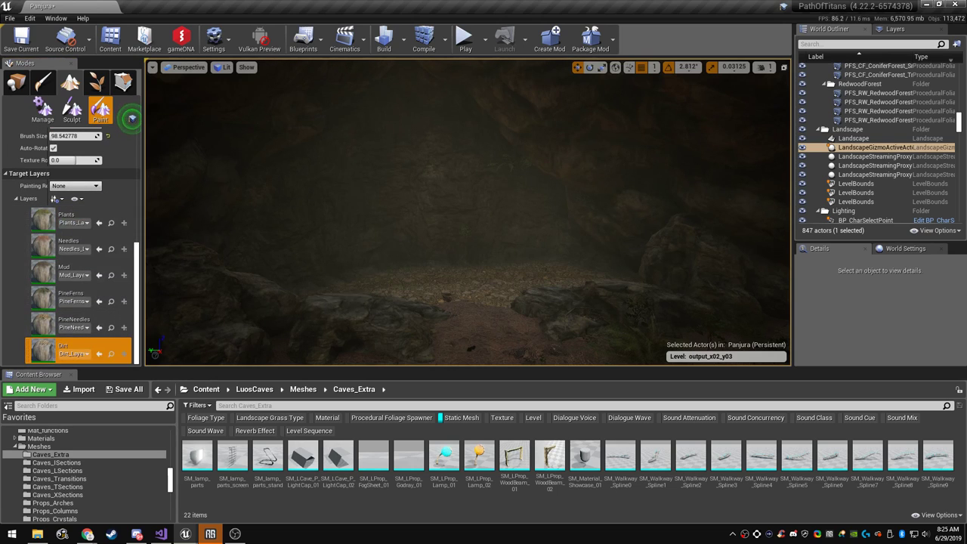
Set the landscape brush size to 196 and the tool strength to about 0.42
right_drag(387, 297, 424, 340)
key(F11)
key(F11)
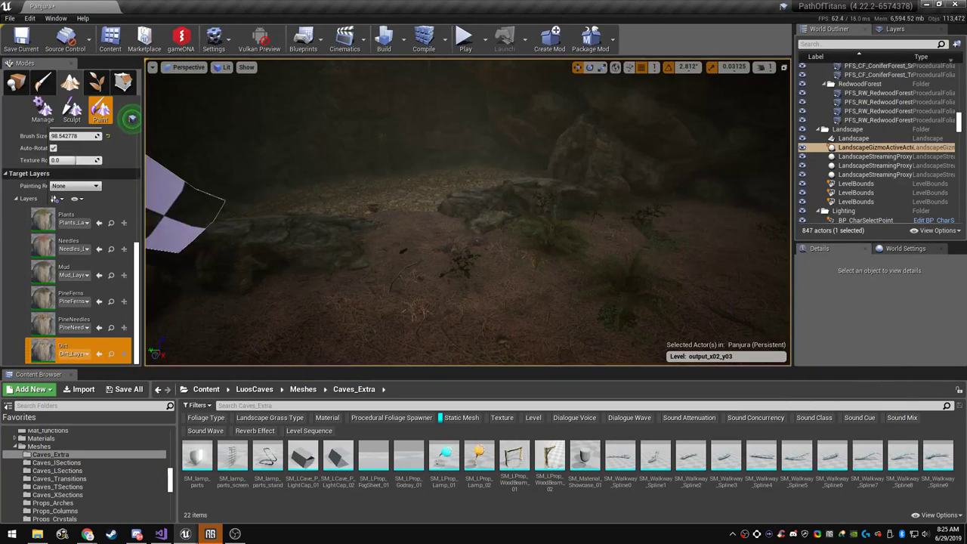
scroll(71, 172, up, 4)
mouse_move(72, 201)
mouse_down()
mouse_move(85, 201)
mouse_move(74, 201)
mouse_up()
scroll(74, 200, up, 3)
mouse_move(74, 155)
mouse_down()
mouse_move(101, 154)
mouse_move(72, 154)
mouse_up()
key(F11)
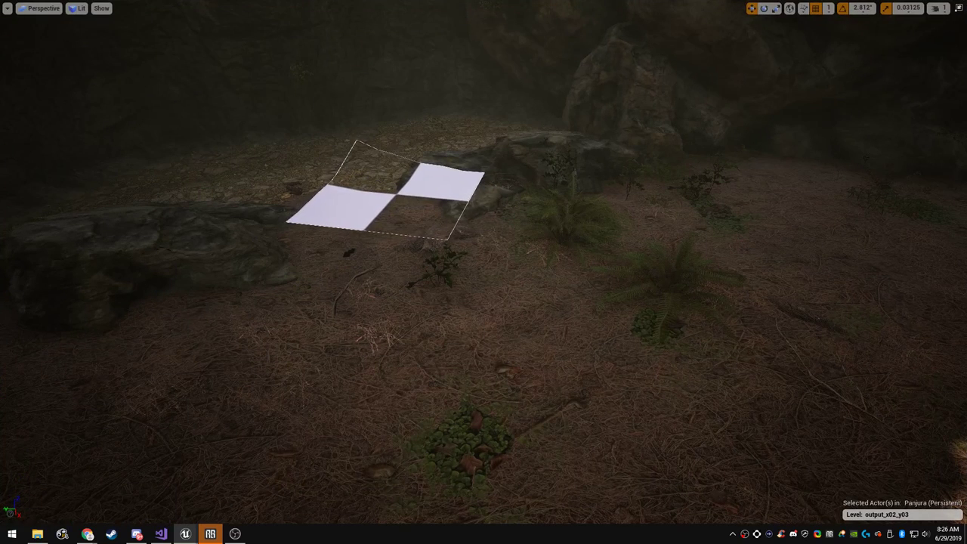
Paint the Dirt layer over the ground between and in front of the seam boulders
mouse_move(394, 195)
mouse_down()
mouse_move(322, 184)
mouse_move(367, 216)
mouse_move(443, 208)
mouse_move(460, 238)
mouse_move(191, 328)
mouse_move(594, 210)
mouse_up()
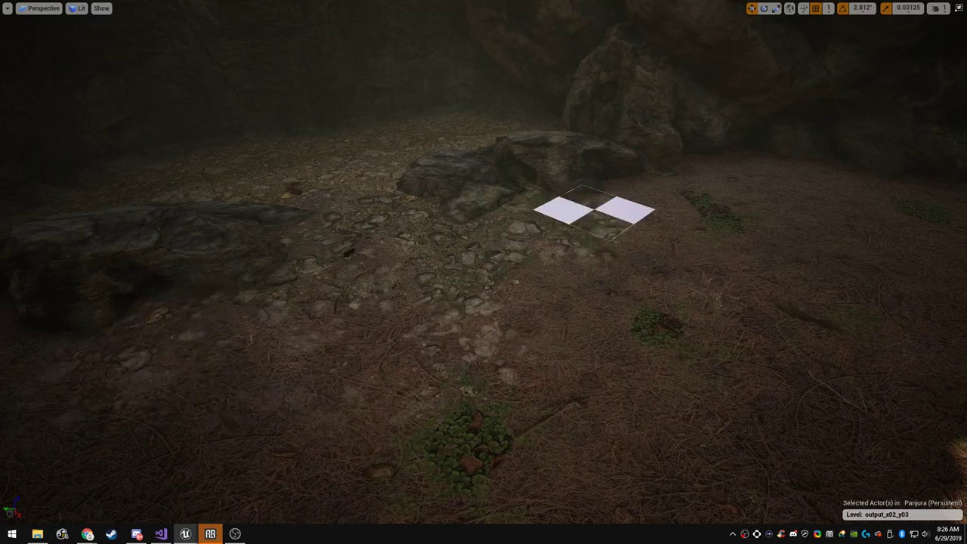
key(w)
mouse_move(594, 211)
right_down()
mouse_move(528, 160)
mouse_move(525, 171)
right_up()
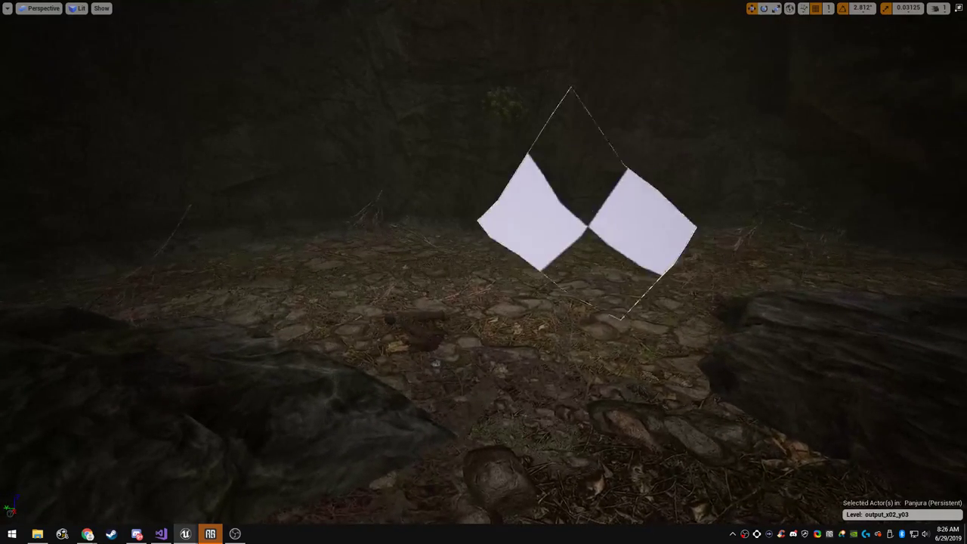
mouse_move(514, 321)
mouse_down()
mouse_move(594, 126)
mouse_move(435, 144)
mouse_up()
key(s)
mouse_move(434, 143)
right_down()
mouse_move(434, 117)
mouse_move(424, 125)
right_up()
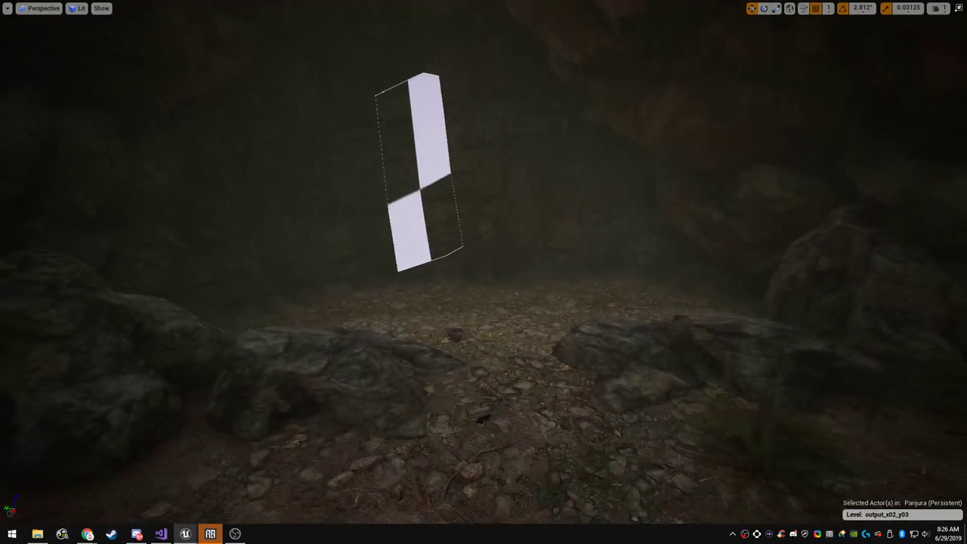
mouse_move(443, 186)
mouse_down()
mouse_move(550, 209)
mouse_move(586, 170)
mouse_move(555, 129)
mouse_move(455, 149)
mouse_move(210, 283)
mouse_move(282, 293)
mouse_up()
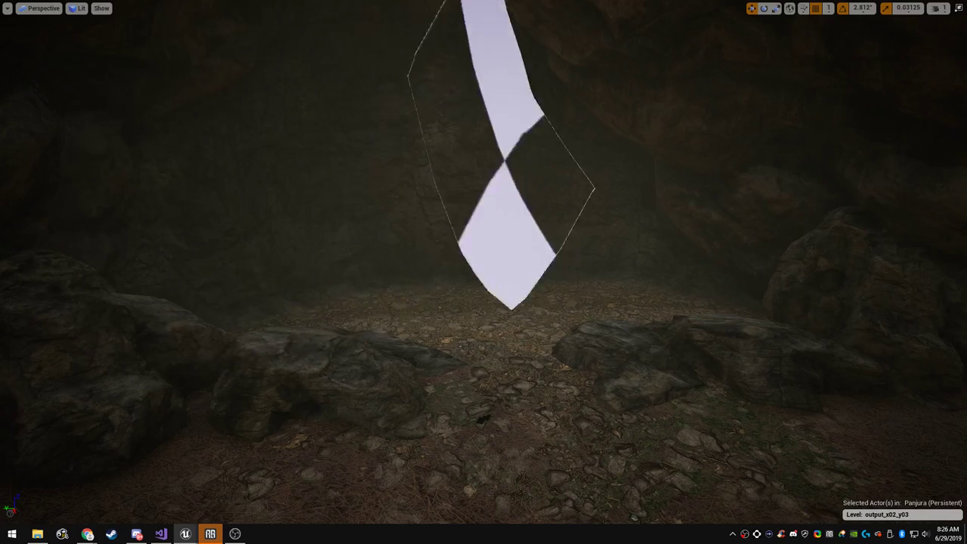
Extend the Dirt paint outward from the cave entrance across the shaded ground toward the lake
key(w)
mouse_move(544, 285)
right_down()
mouse_move(557, 257)
mouse_move(609, 251)
mouse_move(756, 276)
mouse_move(824, 277)
mouse_move(869, 261)
mouse_move(940, 264)
mouse_move(943, 274)
mouse_move(861, 257)
mouse_move(794, 294)
mouse_move(869, 272)
mouse_move(873, 279)
mouse_move(725, 303)
mouse_move(590, 348)
right_up()
key(s)
key(w)
right_drag(729, 342, 784, 332)
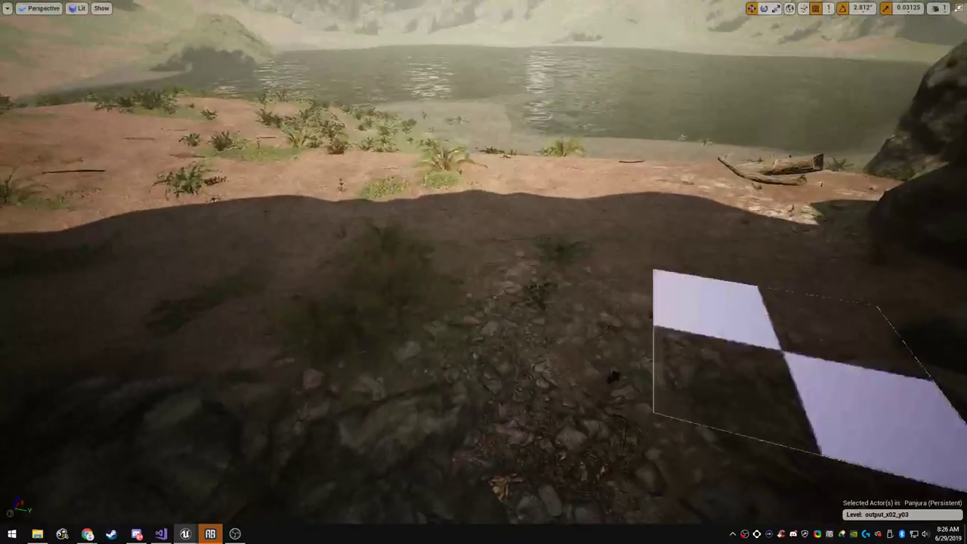
mouse_move(784, 352)
mouse_down()
mouse_move(691, 267)
mouse_move(442, 219)
mouse_up()
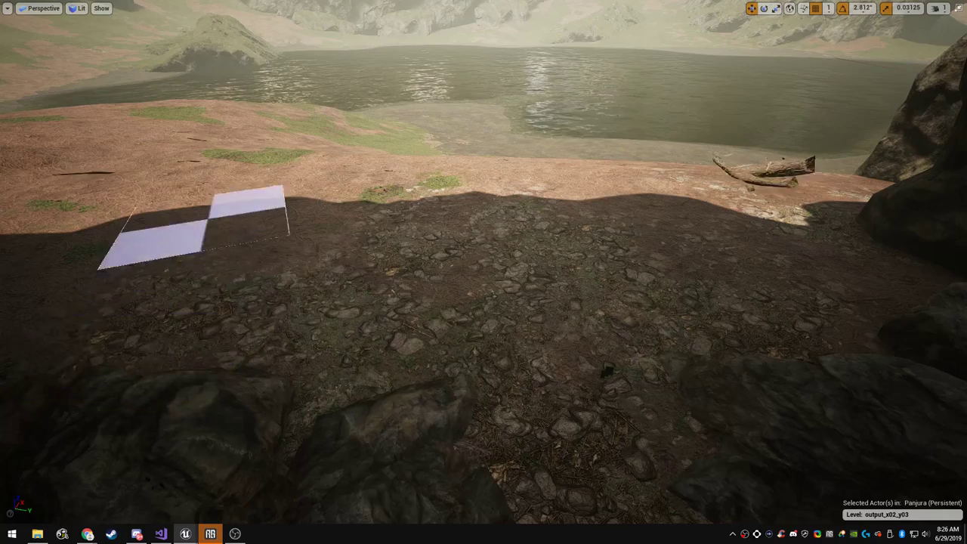
mouse_move(161, 187)
mouse_down()
mouse_move(487, 212)
mouse_move(641, 188)
mouse_up()
Inspect the cave interior, its ceiling and the painted ground from the entrance out to the lakeshore
mouse_move(277, 210)
right_down()
mouse_move(180, 168)
mouse_move(143, 129)
right_up()
right_drag(484, 272, 786, 283)
right_drag(483, 272, 527, 269)
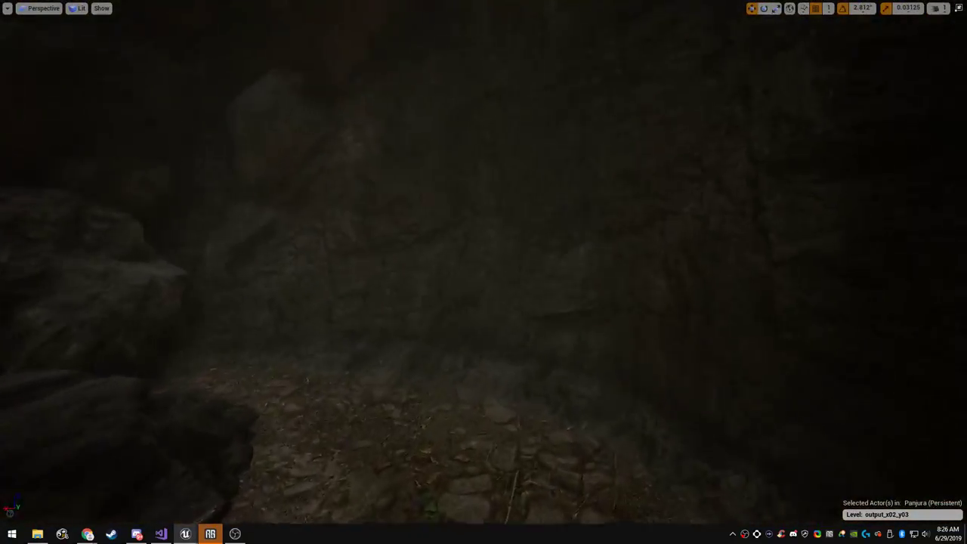
right_drag(484, 272, 778, 200)
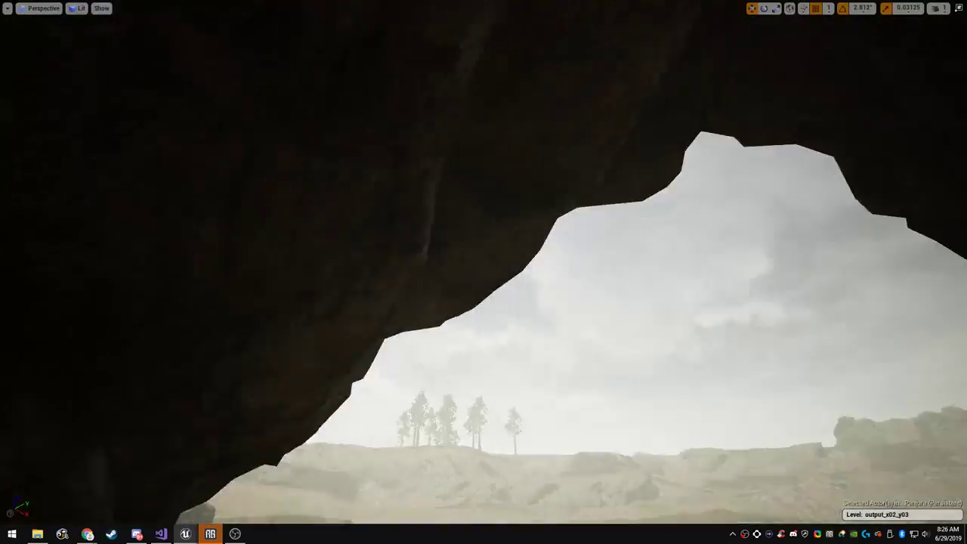
right_drag(483, 272, 495, 404)
right_drag(484, 272, 386, 294)
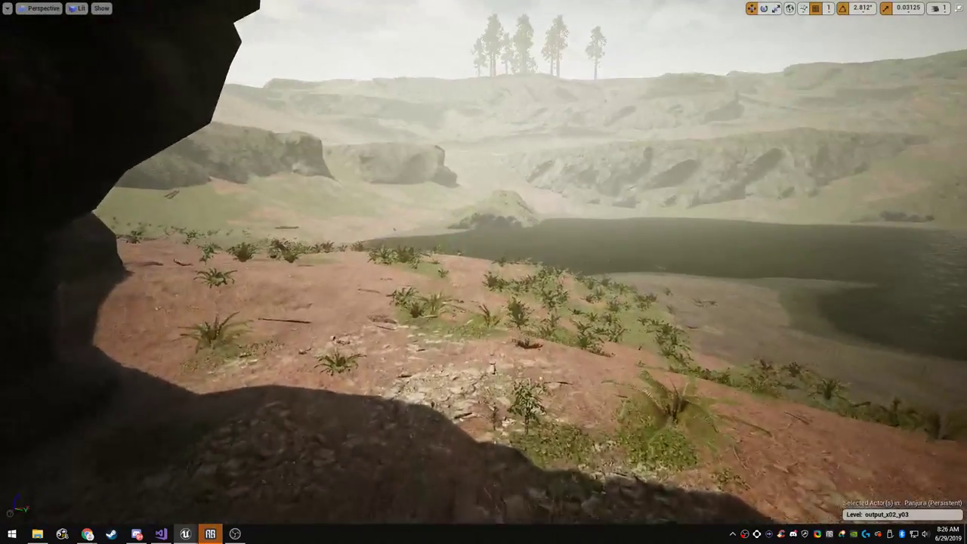
right_drag(483, 272, 529, 236)
Choose Plants as the target paint layer for the lakeshore and raise the tool strength to 1.0
key(F11)
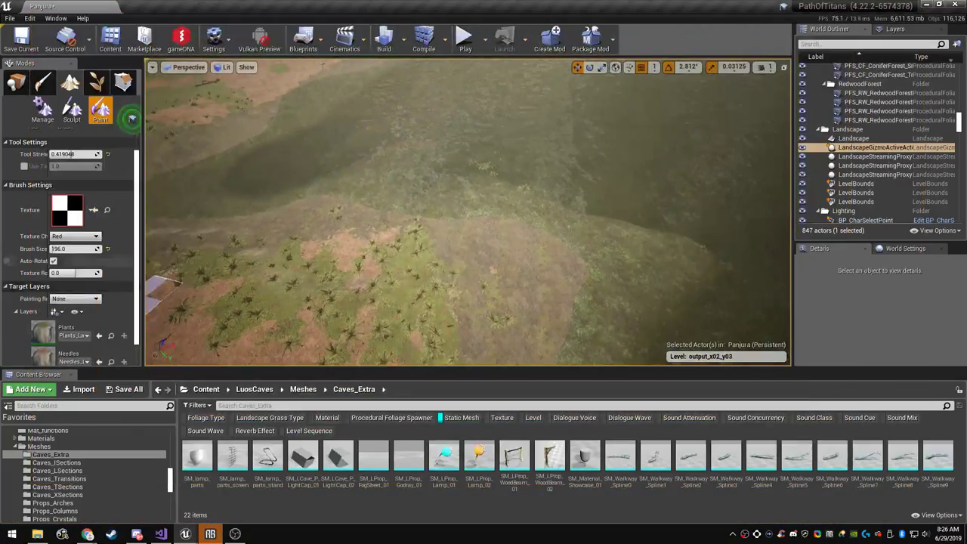
scroll(68, 249, down, 3)
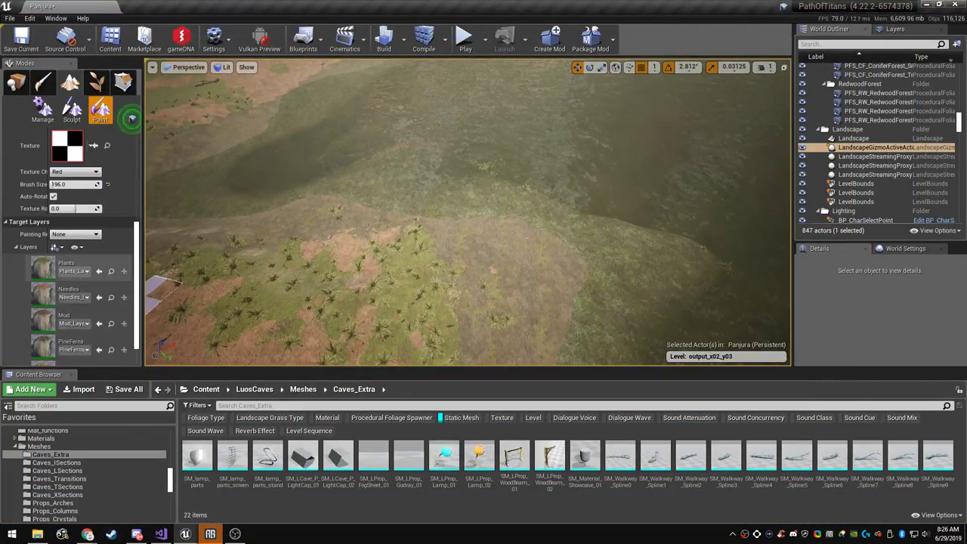
click(80, 263)
right_drag(388, 285, 434, 303)
key(F11)
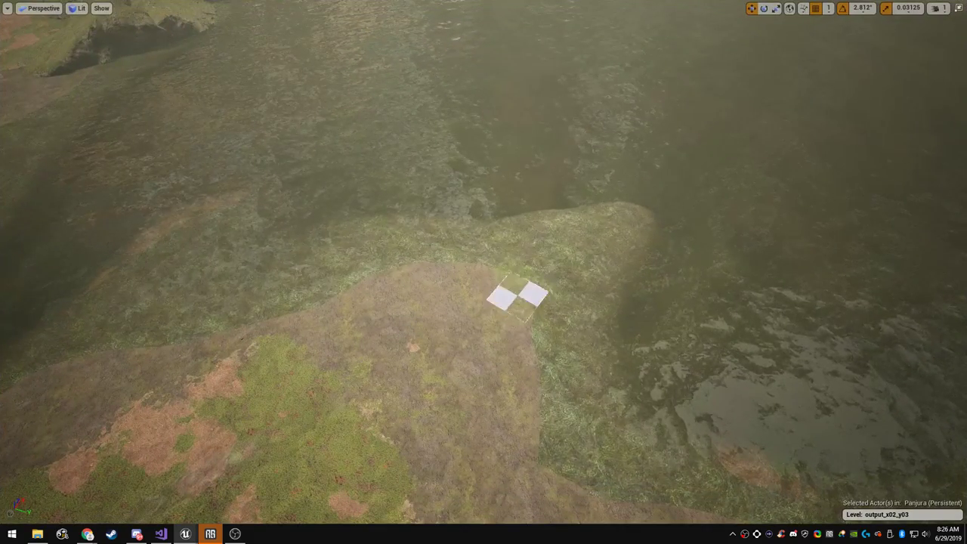
key(F11)
scroll(72, 187, up, 3)
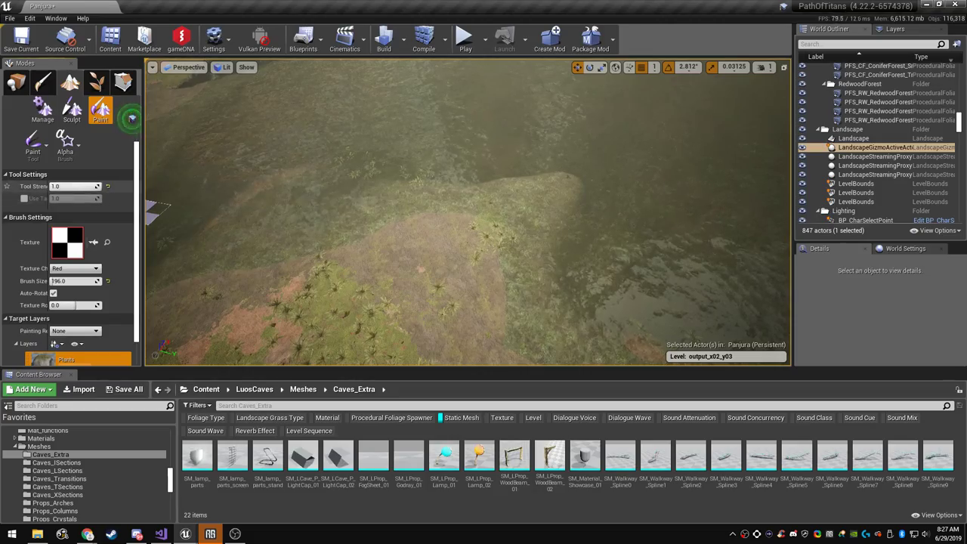
Paint the Plants layer over the bare ground on the lakeshore peninsula and along the adjoining shore below the rocks
drag(74, 186, 71, 187)
right_drag(249, 252, 243, 269)
key(F11)
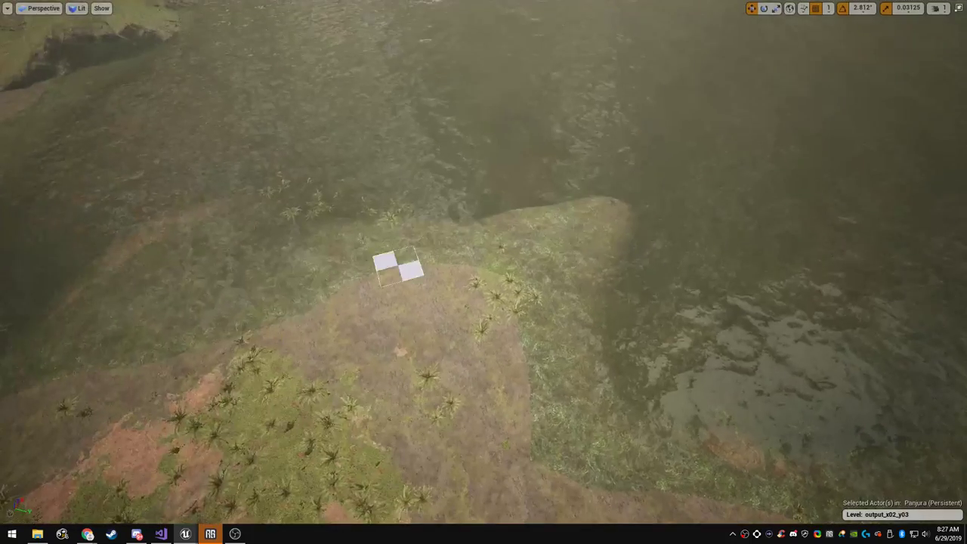
mouse_move(408, 279)
mouse_down()
mouse_move(475, 298)
mouse_move(269, 345)
mouse_move(378, 356)
mouse_move(442, 344)
mouse_up()
mouse_move(444, 343)
right_down()
mouse_move(522, 412)
mouse_move(446, 284)
mouse_move(467, 293)
mouse_move(499, 393)
mouse_move(533, 420)
mouse_move(589, 435)
right_up()
drag(506, 328, 503, 279)
mouse_move(592, 337)
mouse_down()
mouse_move(673, 292)
mouse_move(546, 395)
mouse_move(443, 367)
mouse_move(618, 448)
mouse_move(745, 426)
mouse_move(788, 352)
mouse_move(713, 296)
mouse_up()
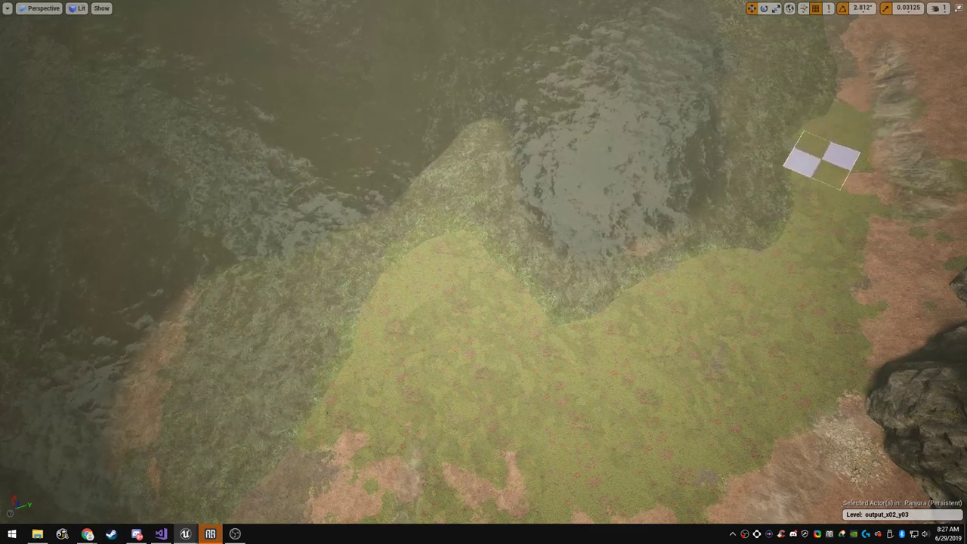
drag(867, 43, 862, 227)
mouse_move(861, 226)
right_down()
mouse_move(793, 219)
mouse_move(605, 151)
right_up()
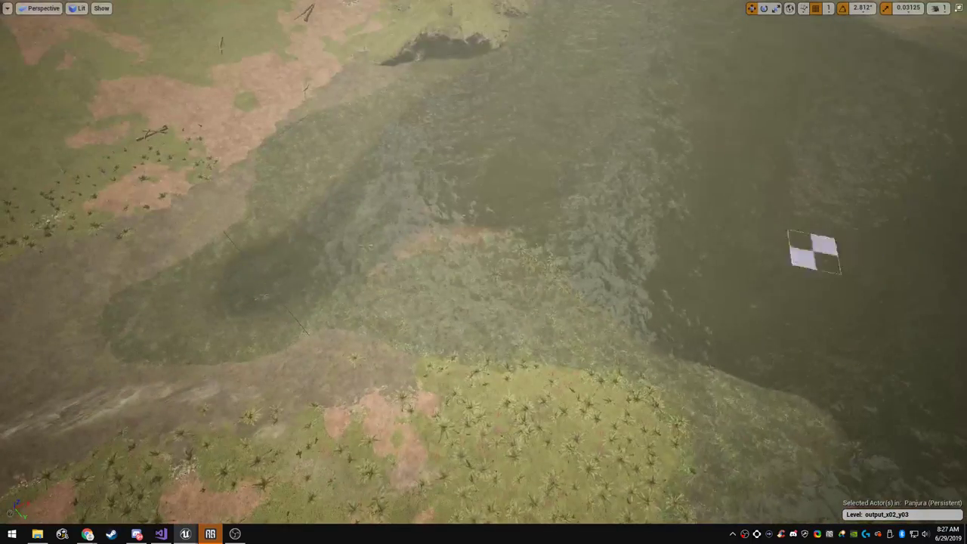
Continue the Plants paint along the grassy slope and around the edge of the narrow lake inlet
mouse_move(505, 361)
mouse_down()
mouse_move(447, 401)
mouse_move(360, 363)
mouse_move(416, 345)
mouse_up()
right_drag(417, 346, 265, 340)
drag(485, 327, 436, 285)
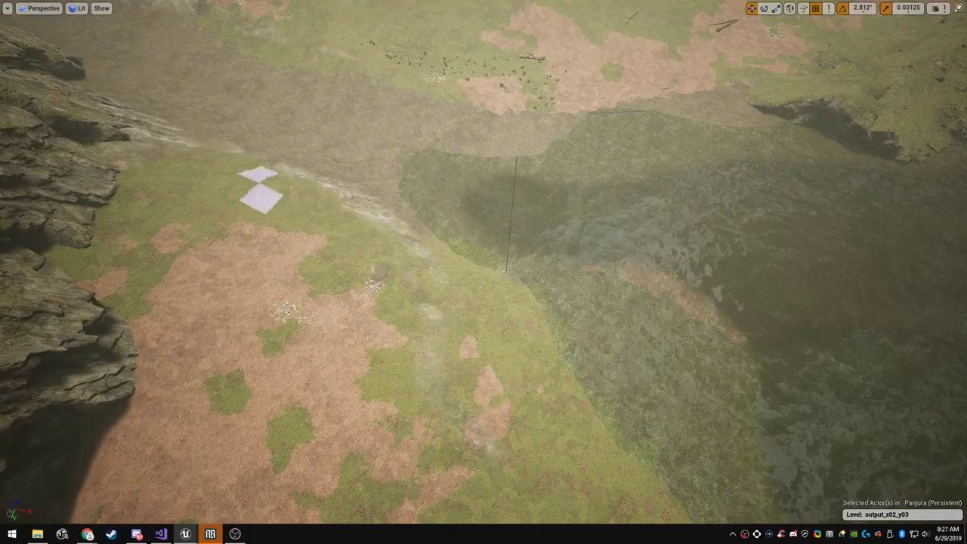
drag(443, 227, 427, 214)
right_drag(426, 214, 421, 144)
drag(467, 363, 411, 302)
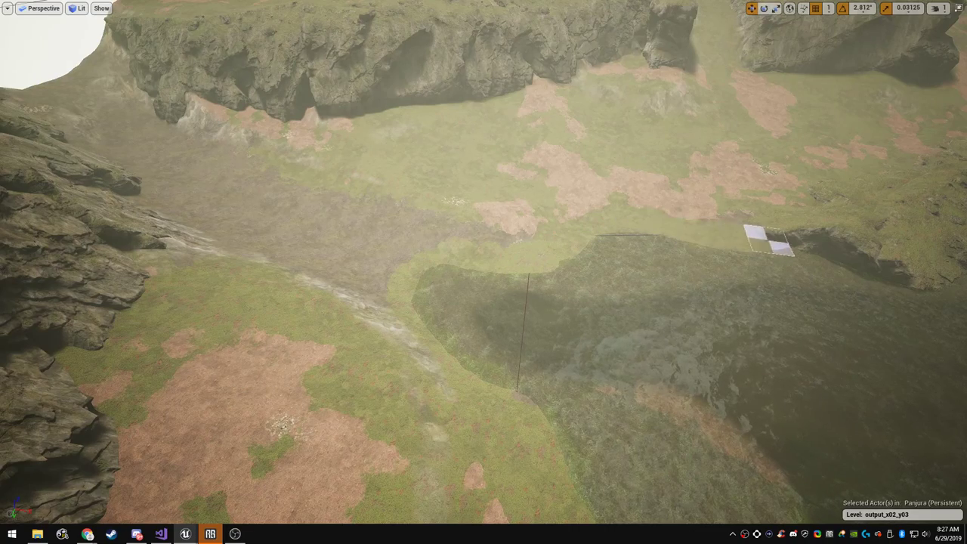
Extend the Plants layer around the rest of the lakeshore and check the painted rim
right_drag(484, 272, 725, 272)
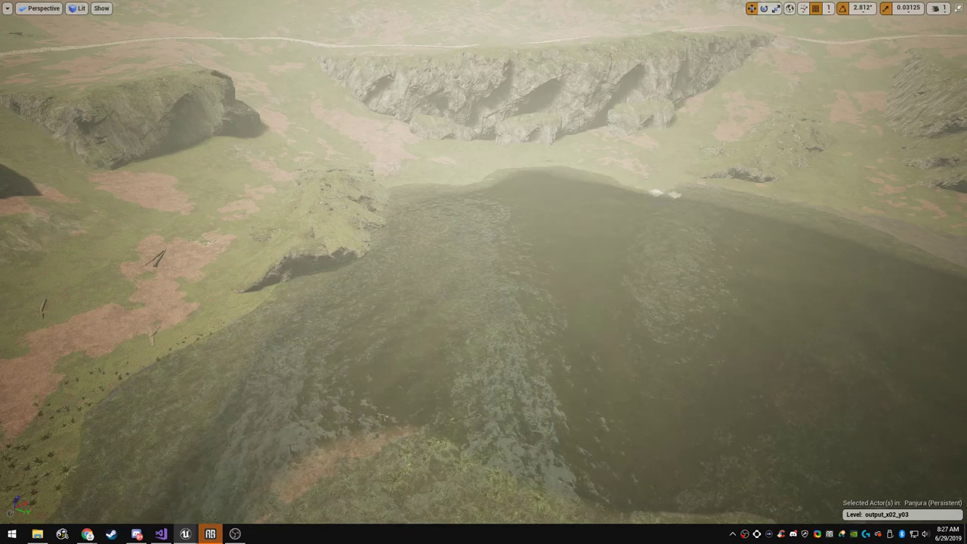
right_drag(484, 272, 741, 272)
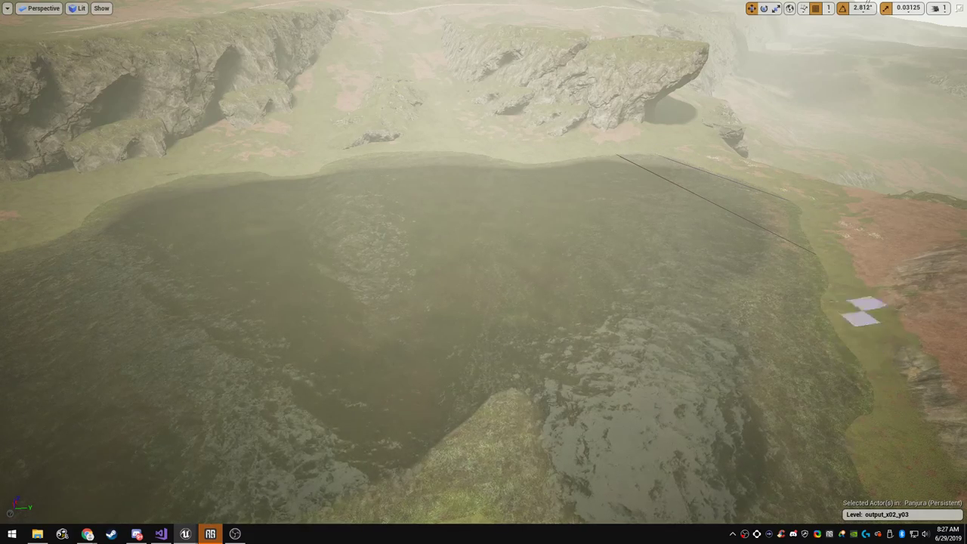
right_drag(859, 300, 866, 355)
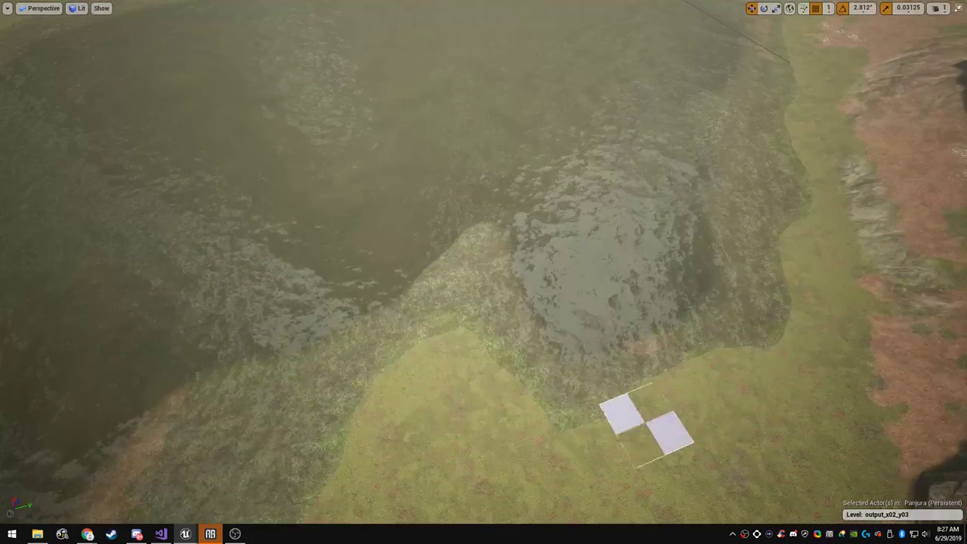
mouse_move(474, 409)
right_down()
mouse_move(363, 404)
mouse_move(265, 340)
mouse_move(310, 310)
right_up()
mouse_move(449, 378)
right_down()
mouse_move(559, 416)
mouse_move(567, 389)
right_up()
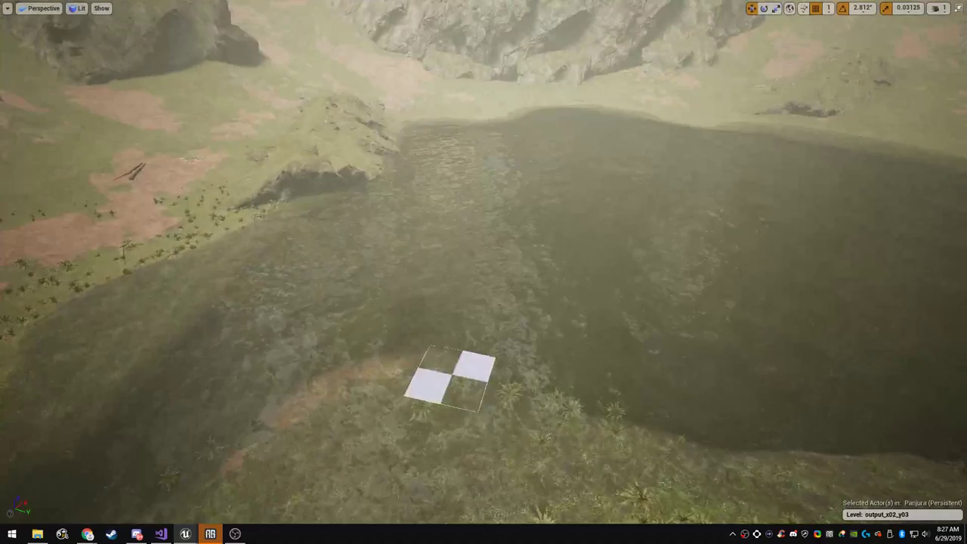
Choose Mud as the target layer, enlarge the brush considerably, and paint the submerged lakebed beside the peninsula
key(F11)
scroll(68, 249, down, 5)
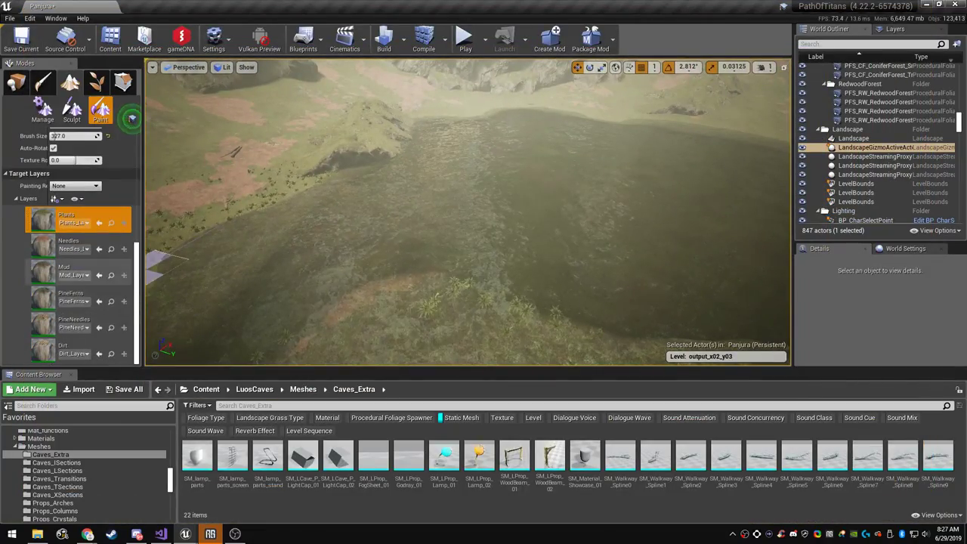
click(76, 269)
right_drag(424, 257, 385, 348)
key(F11)
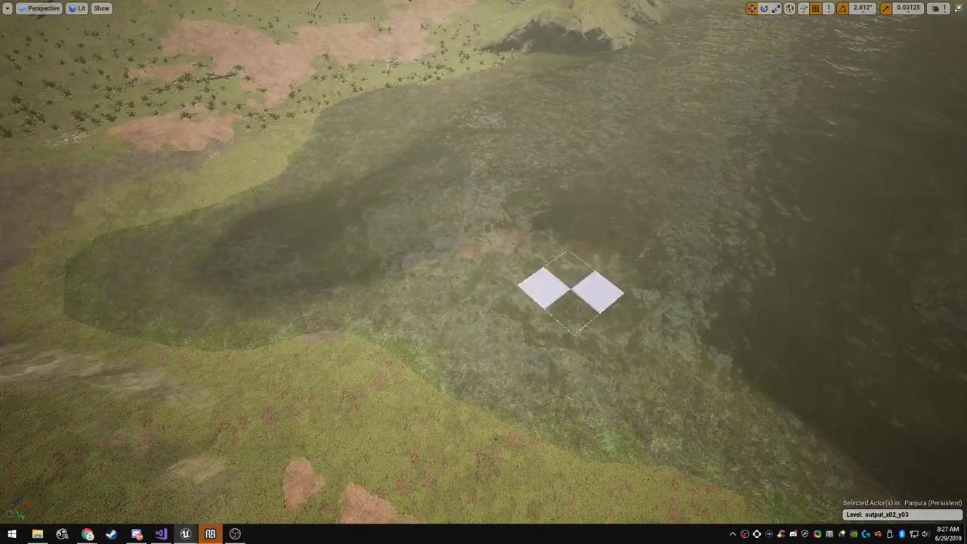
key(bracketright)
key(bracketright)
key(bracketright)
key(bracketright)
key(bracketright)
key(bracketright)
key(bracketright)
key(bracketright)
key(bracketright)
key(bracketright)
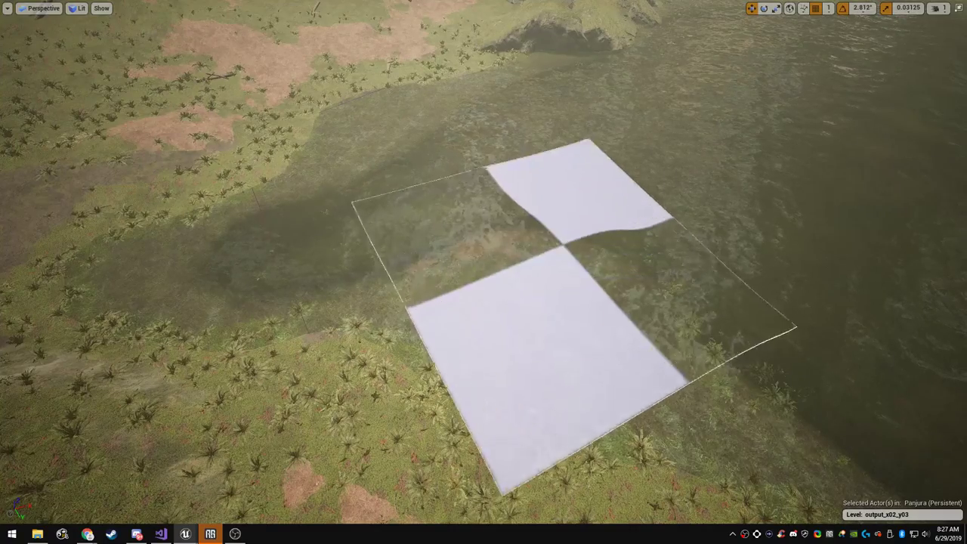
mouse_move(564, 244)
mouse_down()
mouse_move(606, 201)
mouse_move(665, 225)
mouse_up()
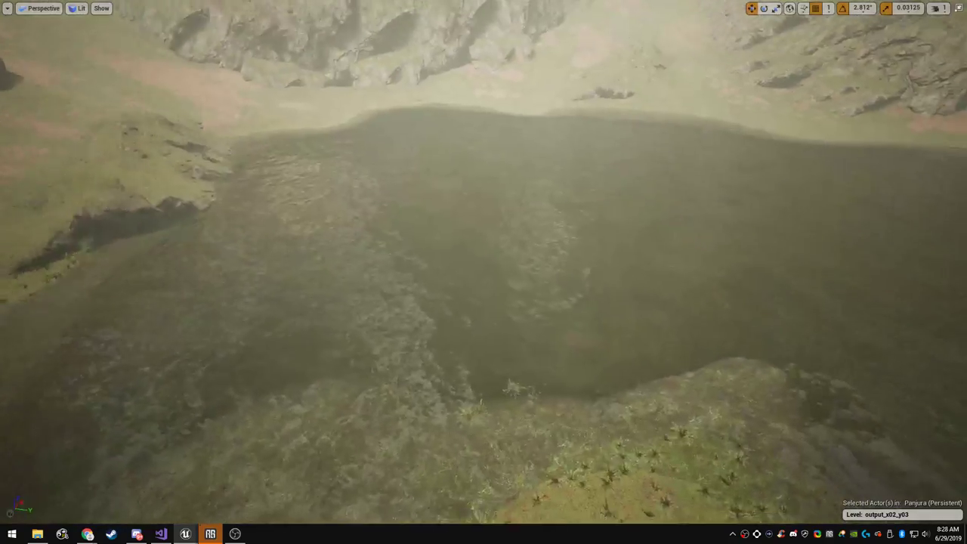
Raise the camera speed to 2 and carry the Mud paint across the lakebed around the peninsula
mouse_move(483, 272)
right_down()
mouse_move(491, 347)
mouse_move(525, 344)
right_up()
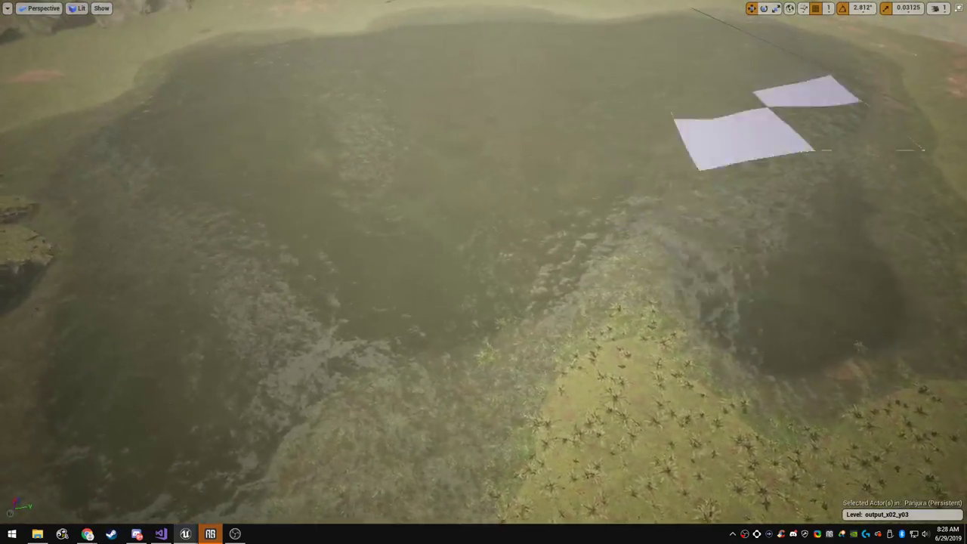
click(939, 8)
mouse_move(740, 273)
right_down()
mouse_move(680, 257)
mouse_move(741, 291)
right_up()
drag(582, 295, 555, 309)
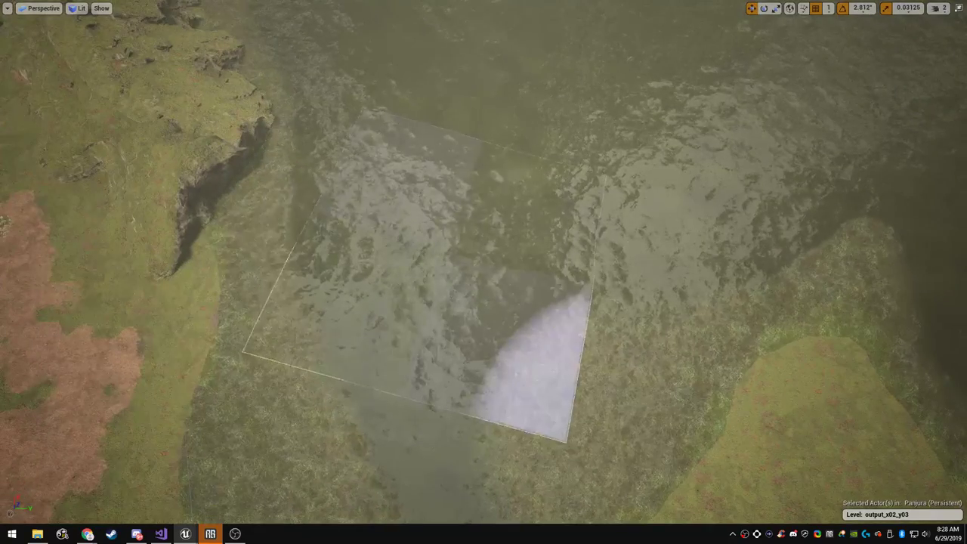
right_drag(484, 272, 484, 363)
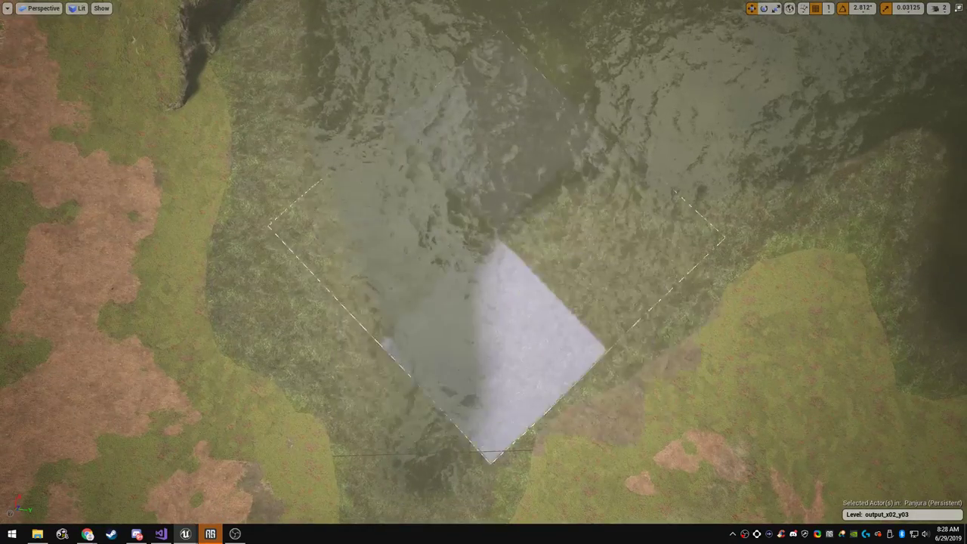
Examine the lakebed from below the water and the transition between the water and the grassy shore
right_drag(483, 272, 612, 272)
key(w)
key(w)
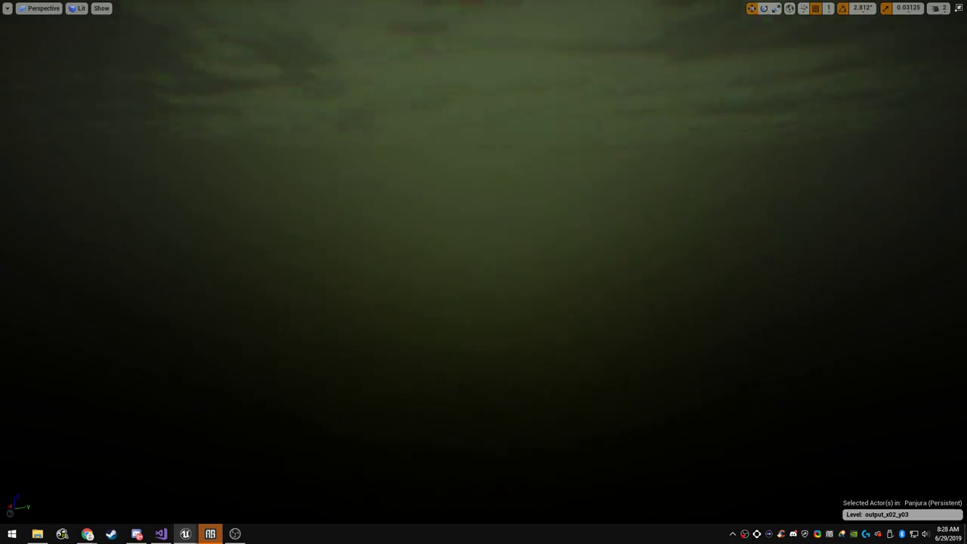
key(s)
right_drag(484, 273, 484, 366)
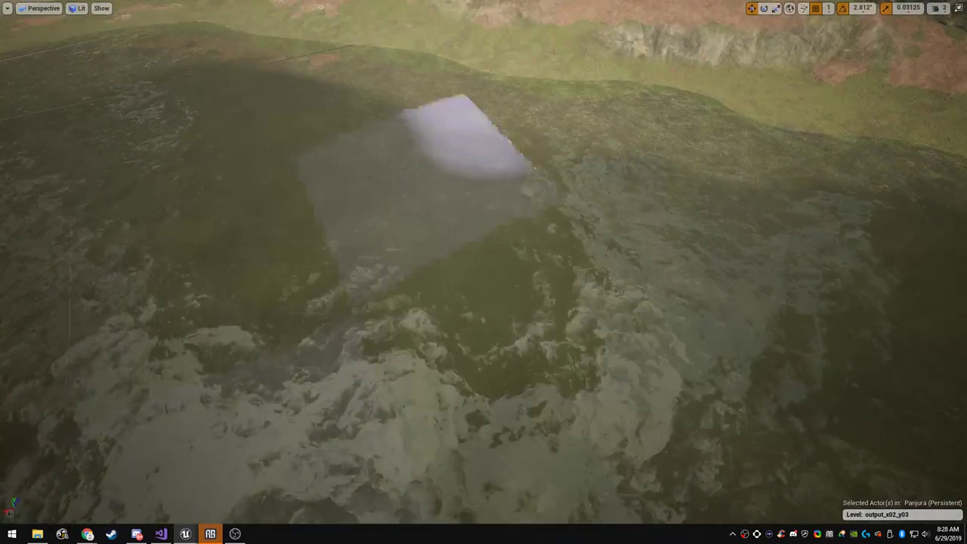
key(w)
right_drag(483, 272, 325, 185)
key(e)
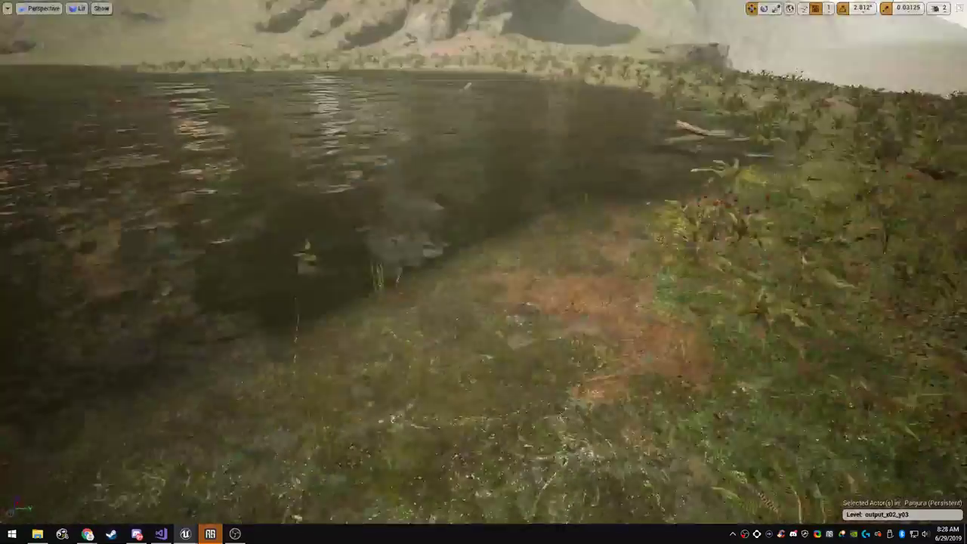
right_drag(484, 272, 597, 226)
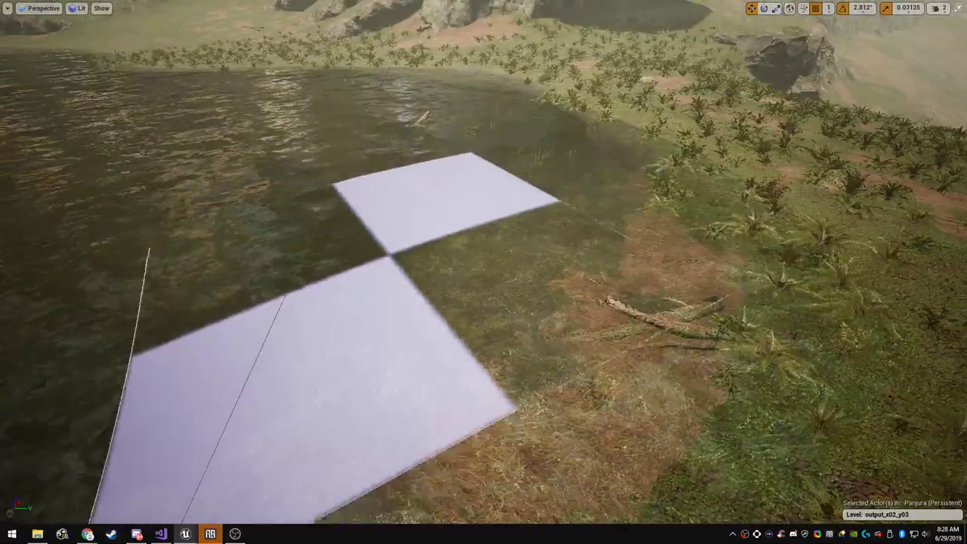
Try painting a patch of the Dirt layer where the submerged ground meets the grassy shore
key(F11)
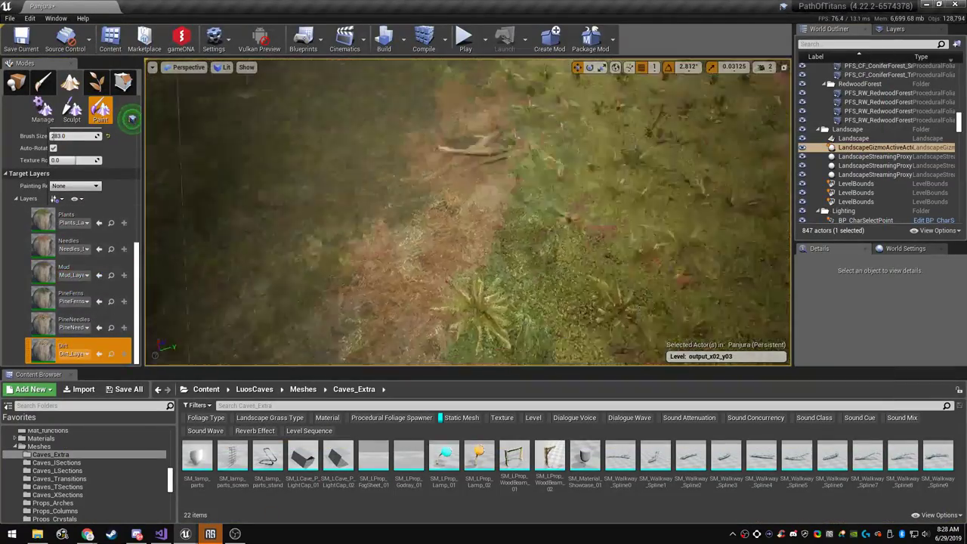
key(F11)
mouse_move(462, 211)
mouse_down()
mouse_move(431, 272)
mouse_move(363, 325)
mouse_up()
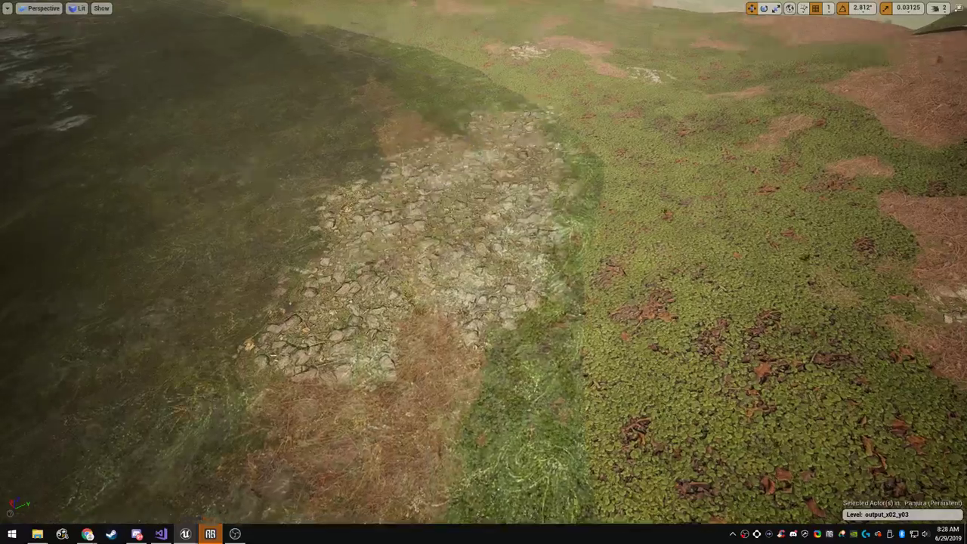
right_drag(363, 325, 434, 306)
click(470, 210)
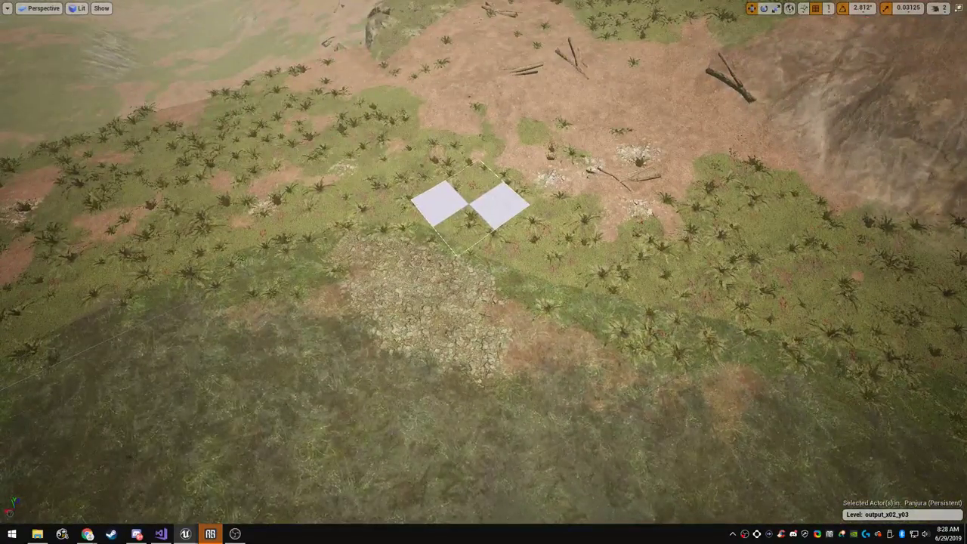
right_drag(488, 201, 474, 186)
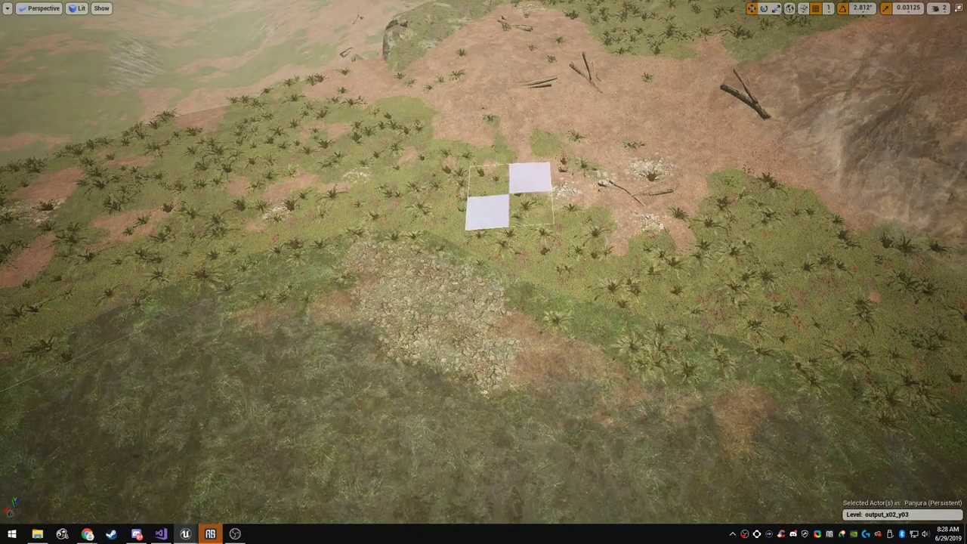
Switch the target layer to Mud and clear the Dirt patch from the shoreline
key(F11)
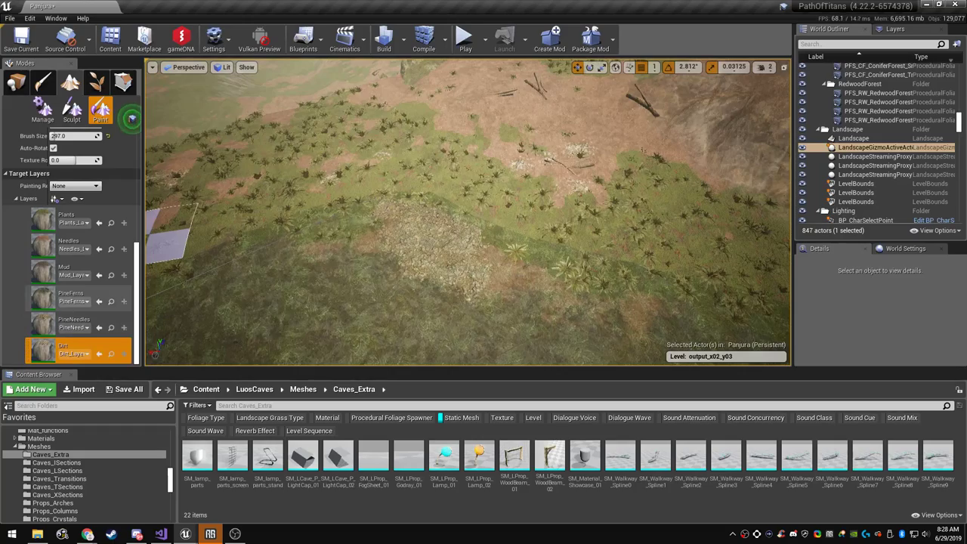
click(77, 269)
right_drag(356, 227, 363, 245)
right_drag(499, 218, 496, 212)
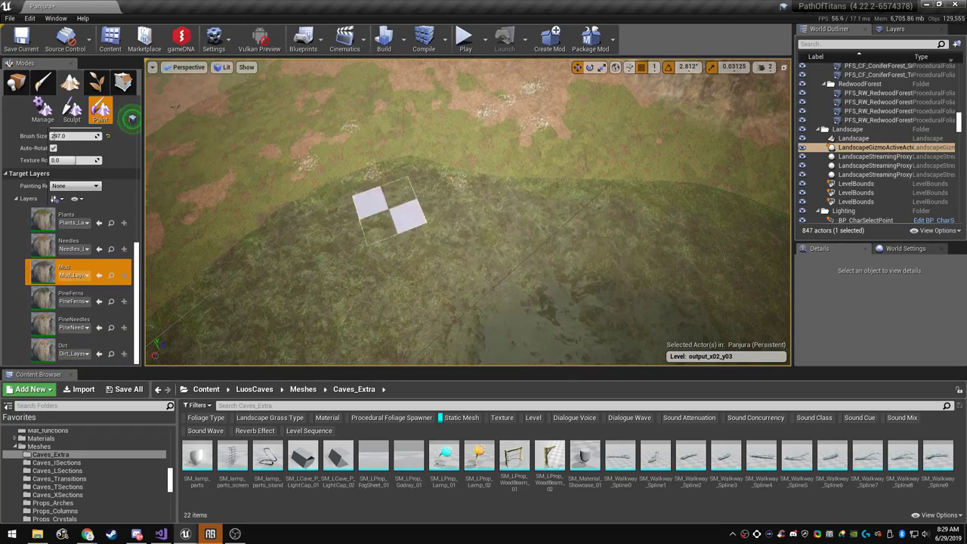
Choose Dirt as the target layer, lower the tool strength to about 0.42, and paint a strip along the waterline
click(74, 348)
right_drag(257, 219, 231, 197)
scroll(91, 212, up, 5)
drag(83, 202, 59, 202)
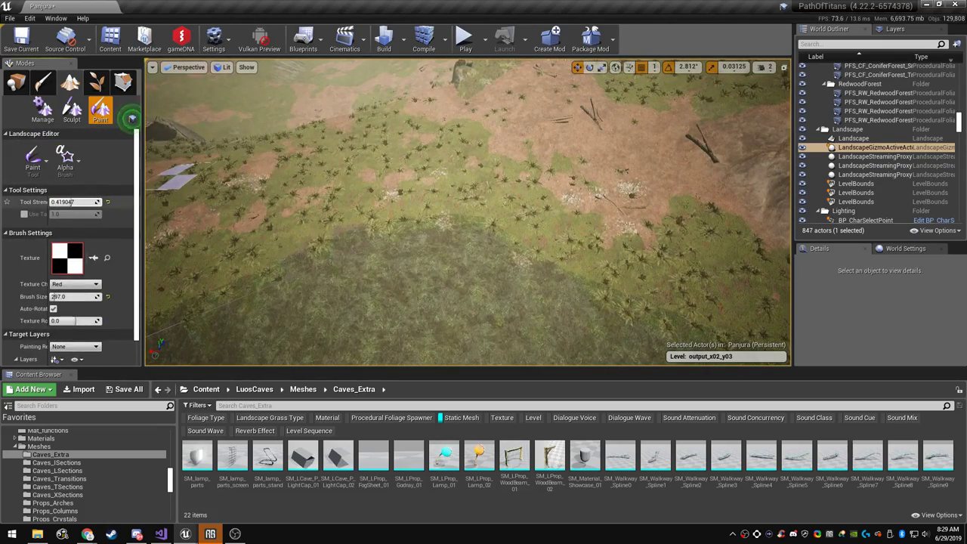
right_drag(257, 200, 257, 219)
key(F11)
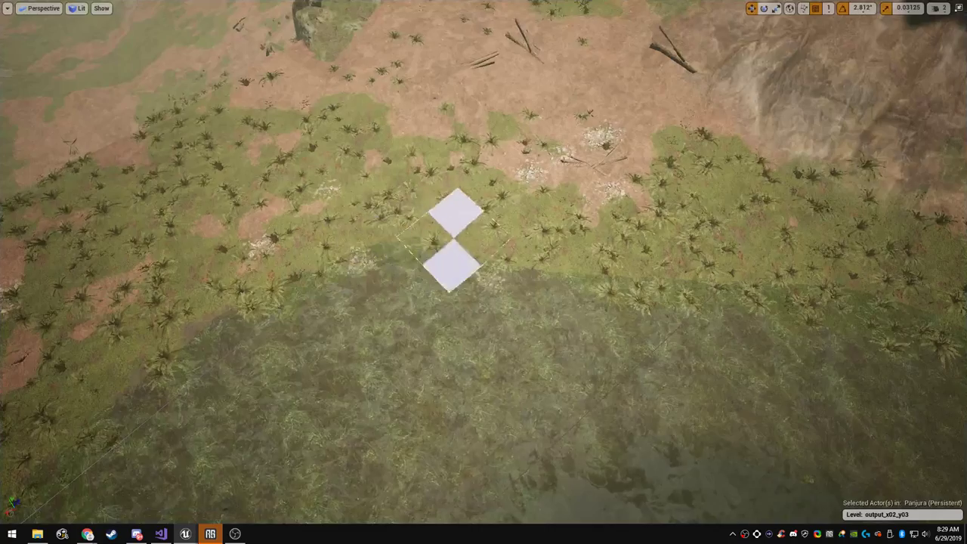
mouse_move(523, 263)
mouse_down()
mouse_move(416, 255)
mouse_move(247, 290)
mouse_up()
right_drag(248, 290, 163, 287)
mouse_move(518, 198)
mouse_down()
mouse_move(406, 186)
mouse_move(326, 195)
mouse_move(204, 171)
mouse_up()
mouse_move(204, 171)
right_down()
mouse_move(144, 151)
mouse_move(167, 168)
mouse_move(61, 148)
mouse_move(196, 149)
mouse_move(238, 170)
mouse_move(276, 215)
mouse_move(200, 212)
right_up()
Continue the Dirt strip around the curved shoreline below the grassy slope toward the cliffs
key(w)
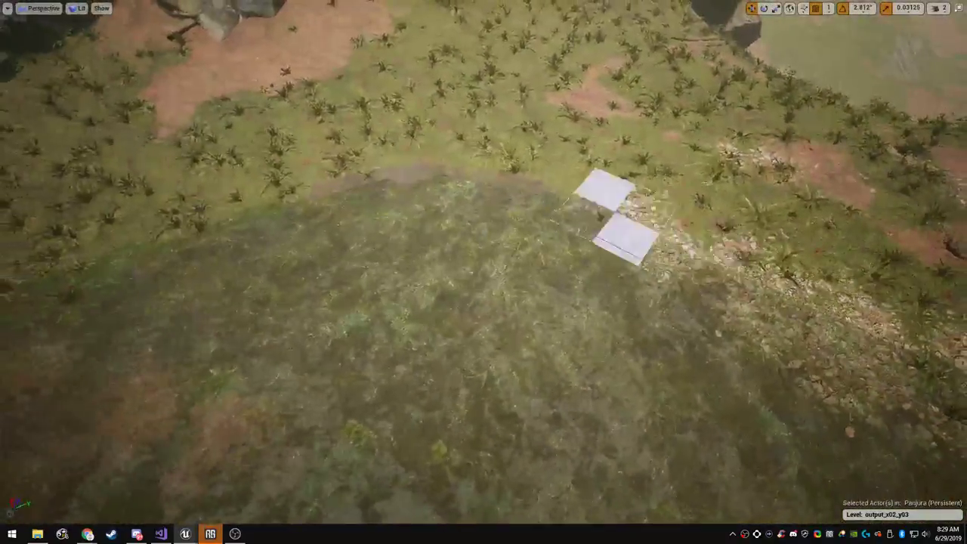
drag(615, 212, 534, 201)
drag(337, 211, 418, 242)
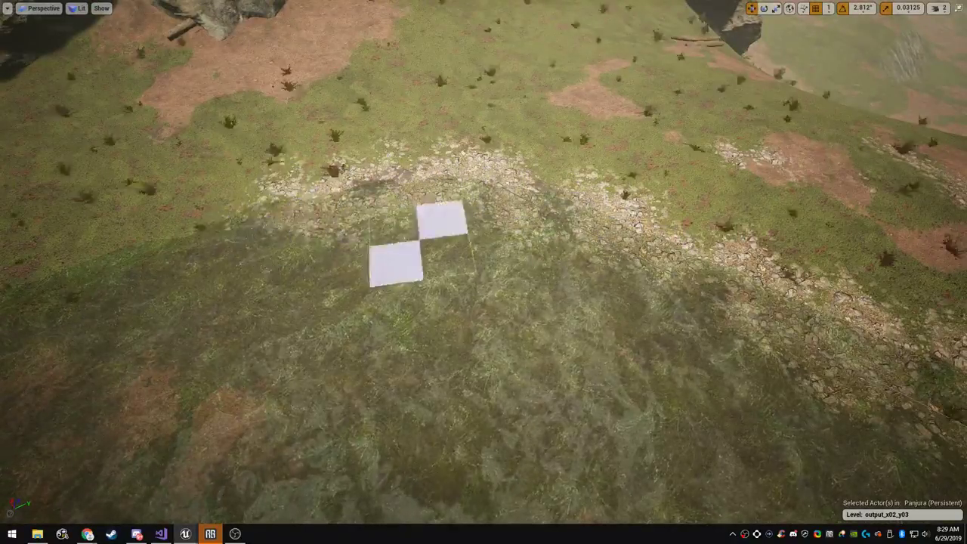
mouse_move(418, 242)
right_down()
mouse_move(325, 216)
mouse_move(310, 178)
mouse_move(322, 162)
mouse_move(279, 153)
mouse_move(374, 201)
mouse_move(266, 160)
mouse_move(439, 340)
right_up()
key(w)
key(s)
drag(438, 261, 680, 319)
drag(539, 311, 456, 323)
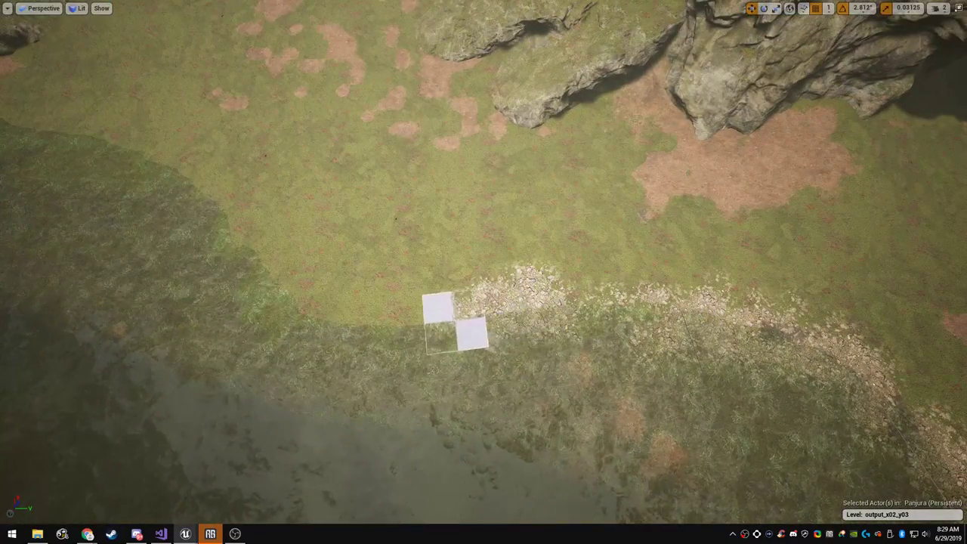
Extend the Dirt strip along the shore beneath the boulders up to the mossy rock outcrop
mouse_move(313, 329)
mouse_down()
mouse_move(198, 194)
mouse_move(88, 140)
mouse_up()
key(s)
mouse_move(87, 140)
right_down()
mouse_move(45, 136)
mouse_move(83, 129)
right_up()
key(a)
right_drag(504, 324, 494, 317)
mouse_move(538, 256)
mouse_down()
mouse_move(339, 234)
mouse_move(268, 274)
mouse_move(216, 335)
mouse_move(154, 327)
mouse_move(98, 288)
mouse_up()
mouse_move(98, 289)
right_down()
mouse_move(31, 253)
mouse_move(15, 272)
mouse_move(98, 288)
right_up()
mouse_move(629, 330)
mouse_down()
mouse_move(540, 315)
mouse_move(428, 214)
mouse_move(250, 204)
mouse_move(155, 221)
mouse_up()
drag(345, 164, 363, 172)
right_drag(362, 172, 264, 178)
mouse_move(529, 243)
mouse_down()
mouse_move(500, 242)
mouse_move(419, 269)
mouse_move(325, 253)
mouse_move(281, 221)
mouse_move(226, 210)
mouse_move(363, 272)
mouse_up()
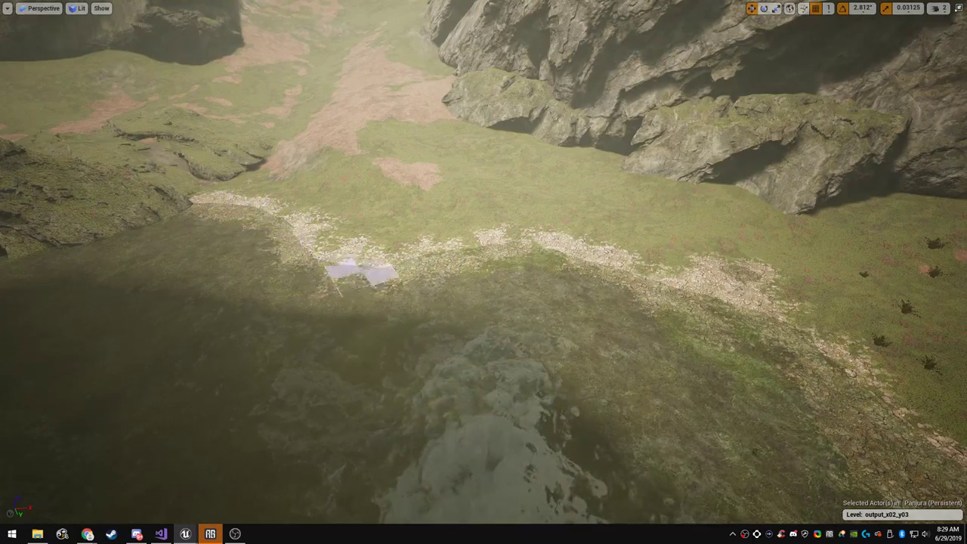
Continue the Dirt strip along the waterline past the mossy outcrop and around the inlet below the gully
mouse_move(362, 272)
right_down()
mouse_move(120, 274)
mouse_move(94, 314)
right_up()
key(w)
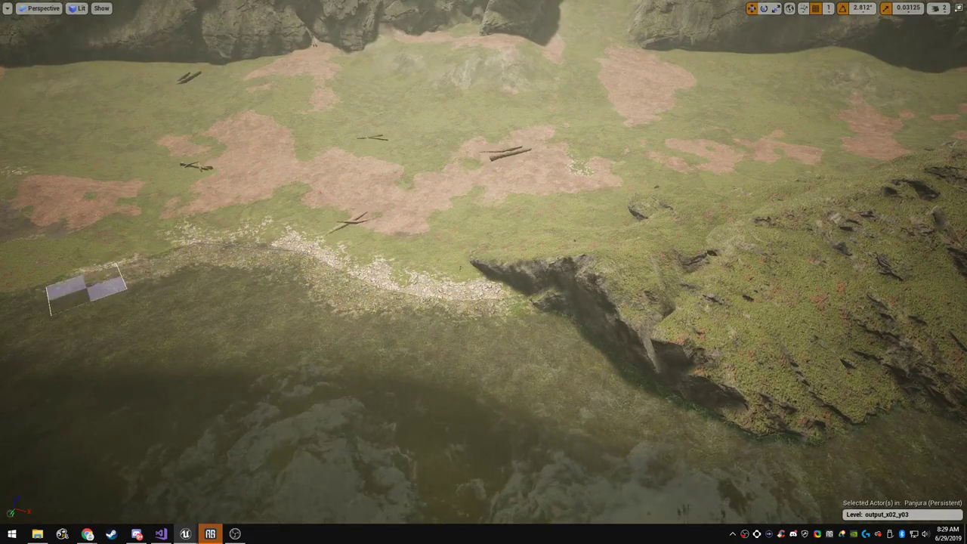
right_drag(87, 287, 19, 291)
key(w)
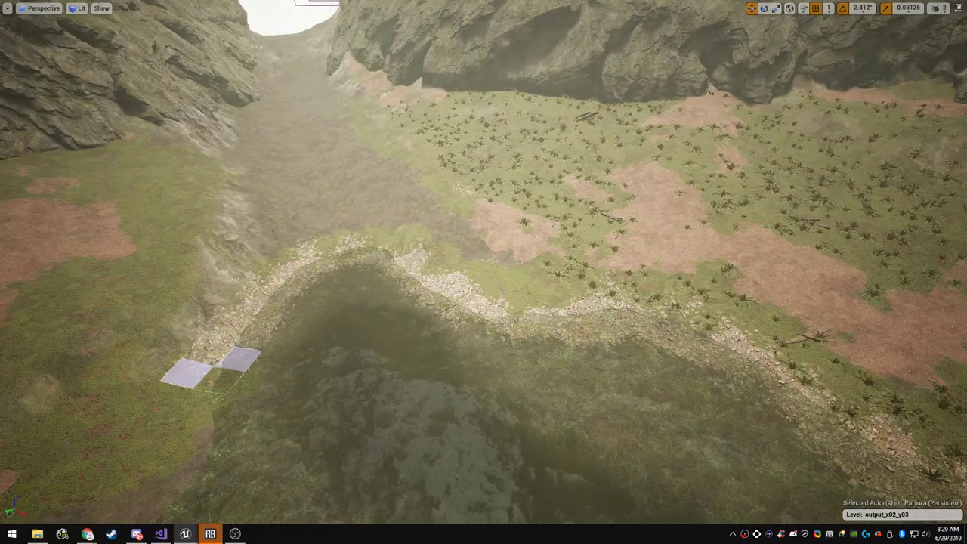
right_drag(214, 368, 188, 369)
drag(444, 237, 295, 275)
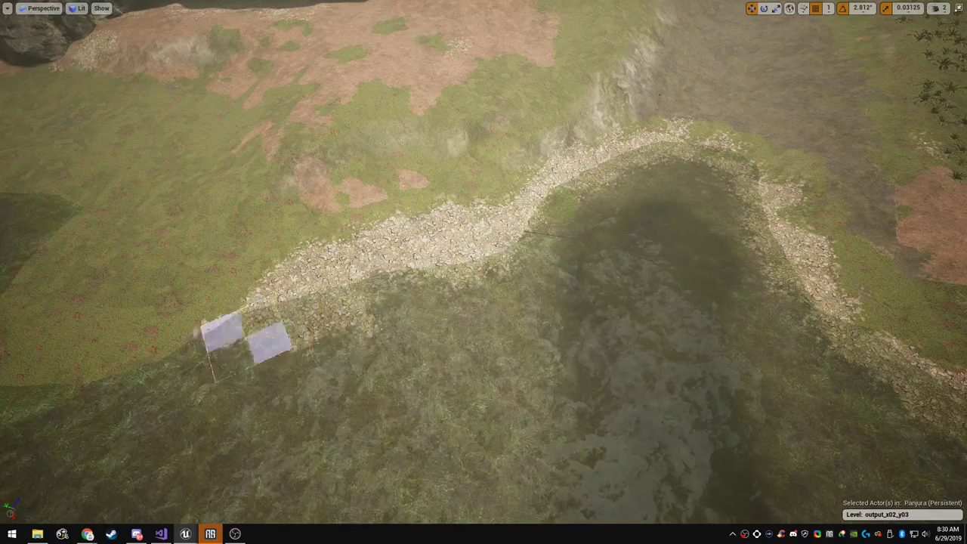
Extend the Dirt strip below the grassy slope and around the tip of the grassy point
right_drag(248, 333, 210, 333)
mouse_move(473, 324)
mouse_down()
mouse_move(439, 285)
mouse_move(348, 275)
mouse_up()
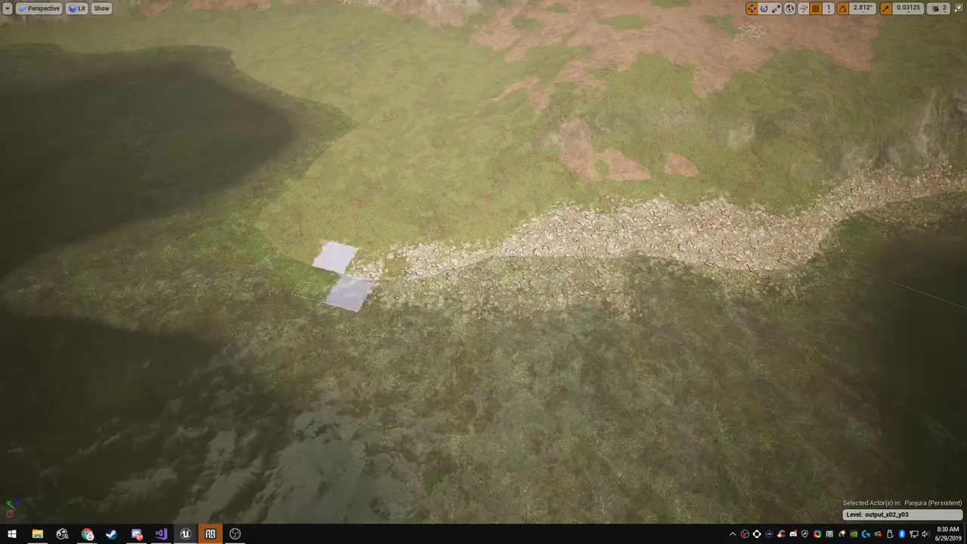
drag(281, 241, 277, 222)
right_drag(276, 221, 371, 249)
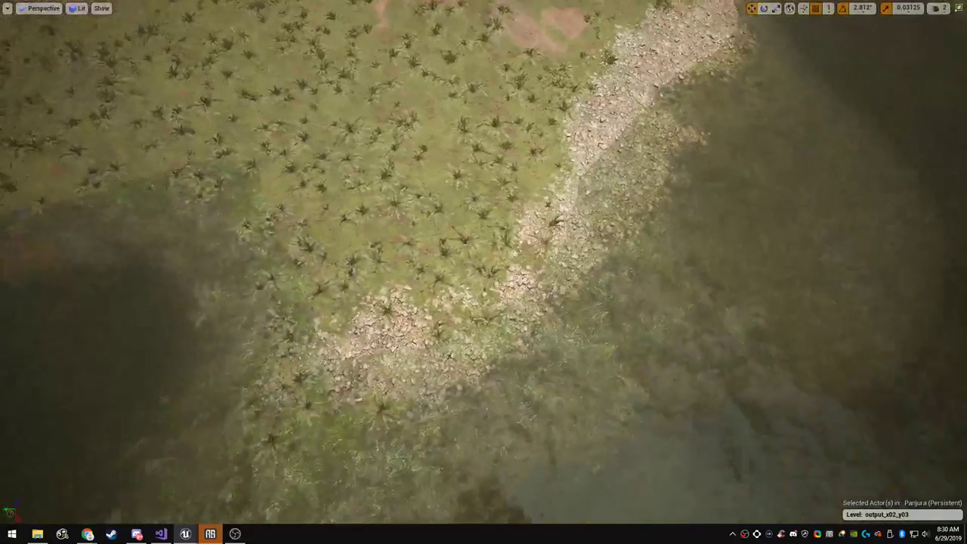
mouse_move(458, 337)
mouse_down()
mouse_move(432, 366)
mouse_move(389, 324)
mouse_move(371, 283)
mouse_up()
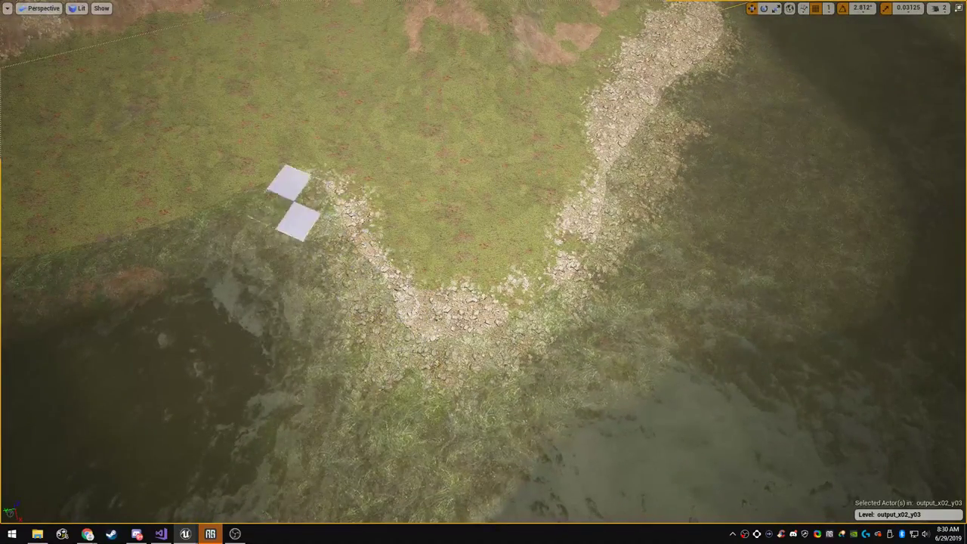
Carry the Dirt strip along the shore beneath the cliffs, beyond the cave entrance
mouse_move(294, 202)
mouse_down()
mouse_move(179, 223)
mouse_move(56, 217)
mouse_up()
mouse_move(257, 208)
right_down()
mouse_move(144, 113)
mouse_move(83, 106)
right_up()
drag(516, 335, 490, 304)
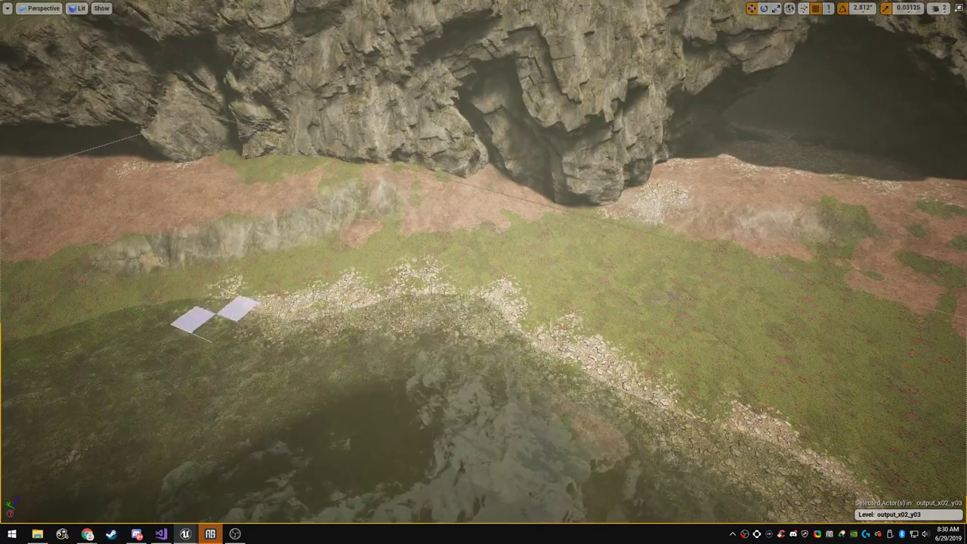
right_drag(74, 359, 11, 317)
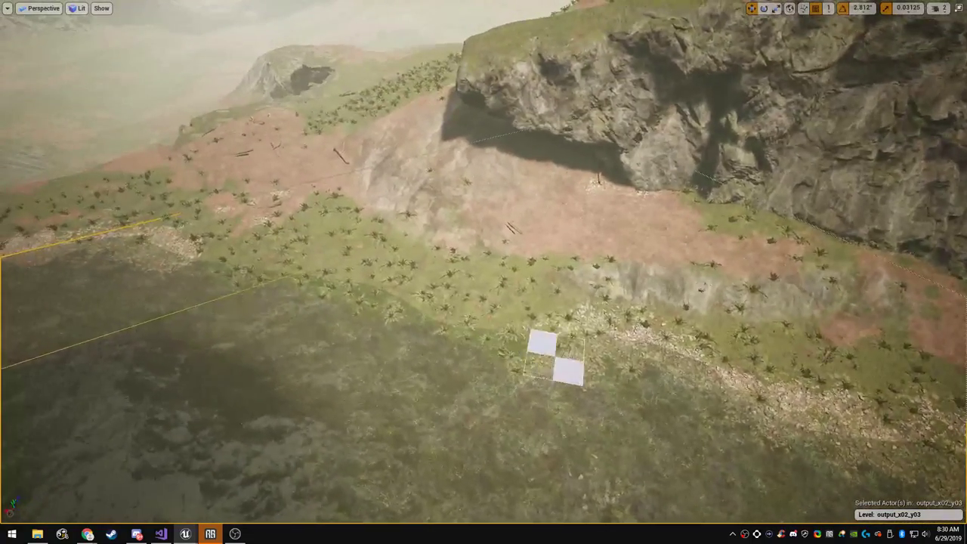
drag(554, 356, 463, 331)
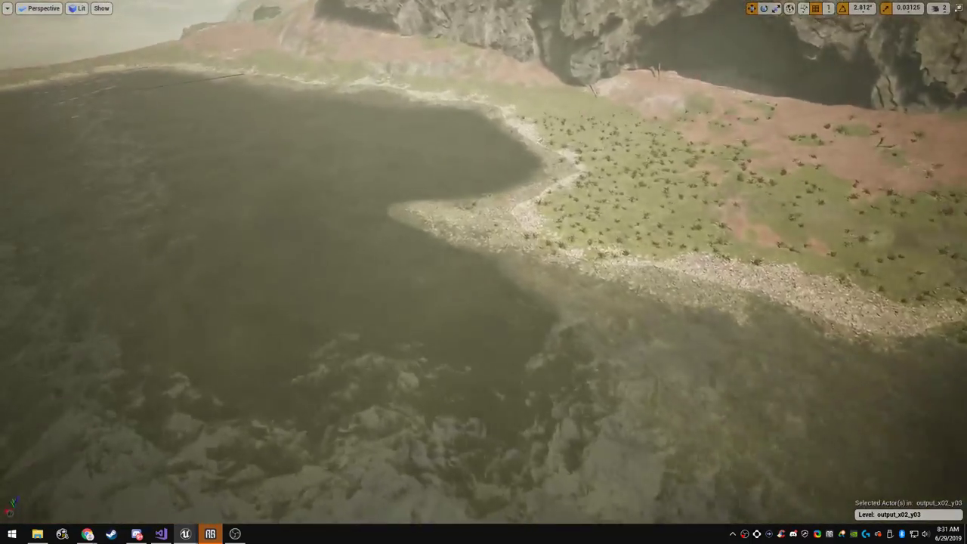
Switch from landscape painting to the Flatten sculpting tool and enlarge the brush to 1005
key(w)
right_drag(484, 272, 465, 265)
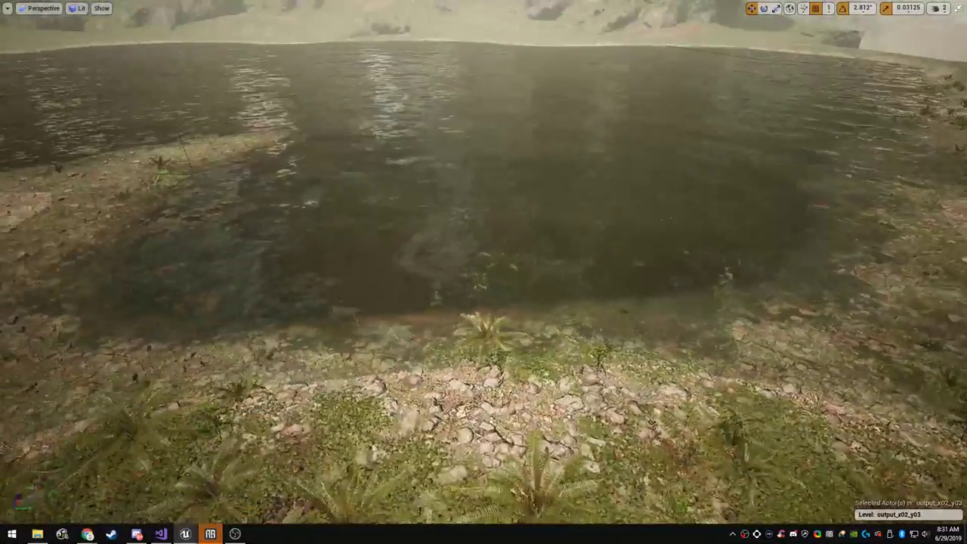
key(F11)
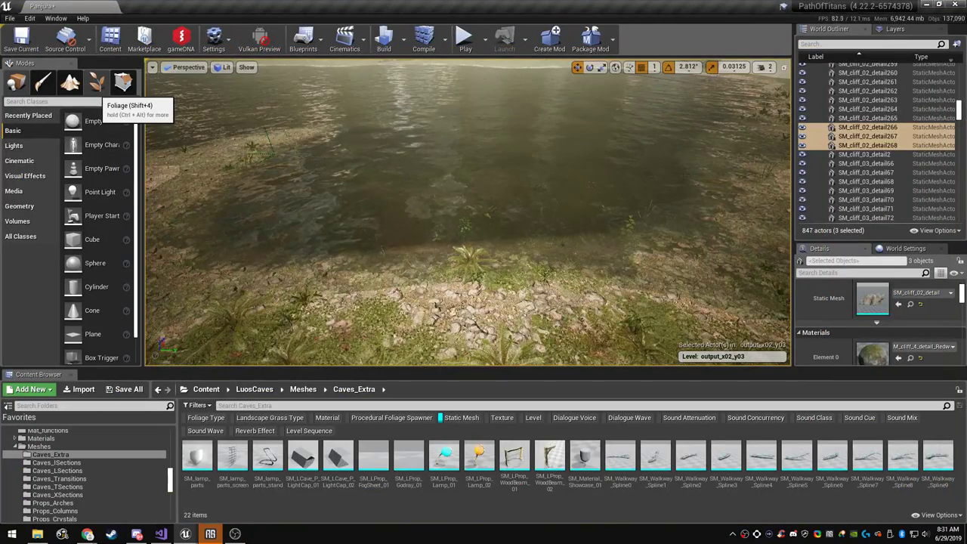
click(69, 82)
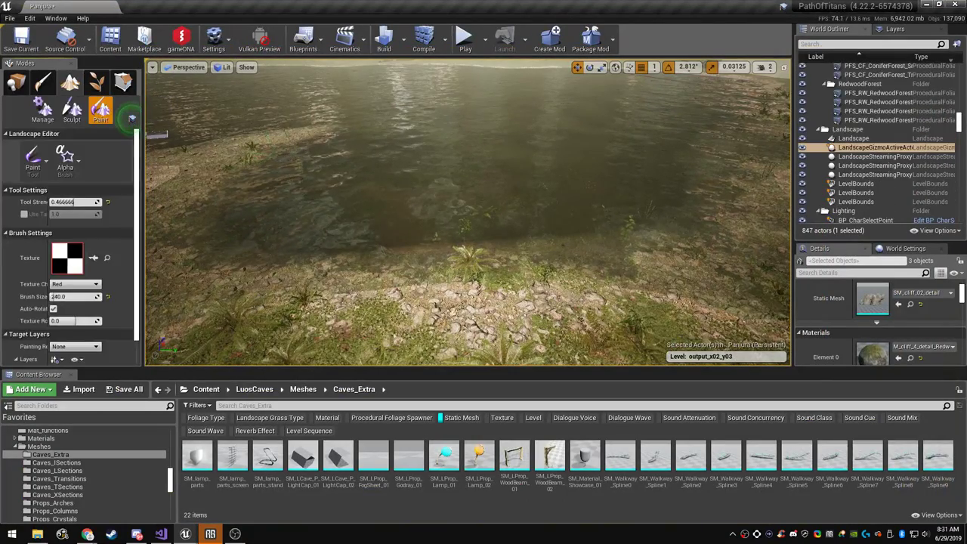
click(72, 111)
click(32, 160)
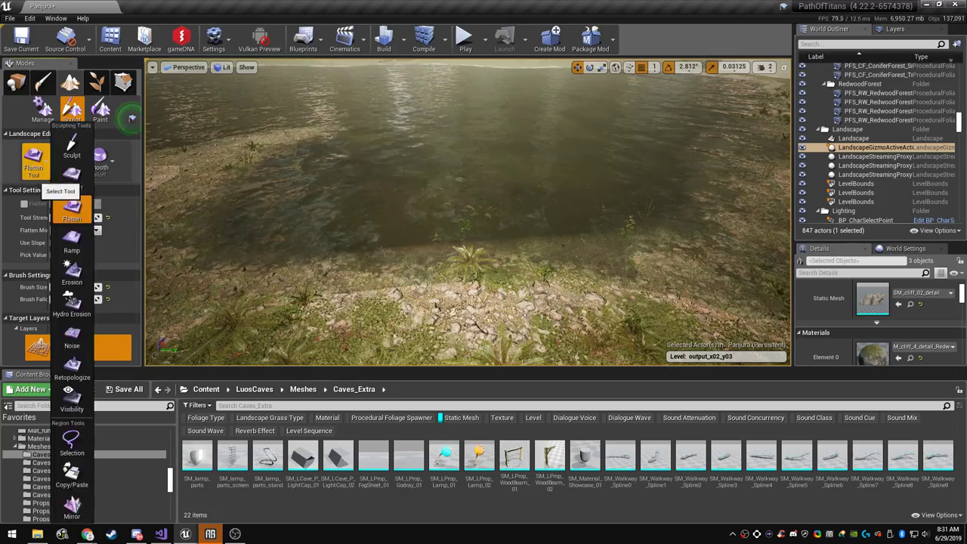
click(73, 210)
key(F11)
right_drag(483, 273, 503, 288)
right_drag(454, 233, 461, 198)
key(bracketright)
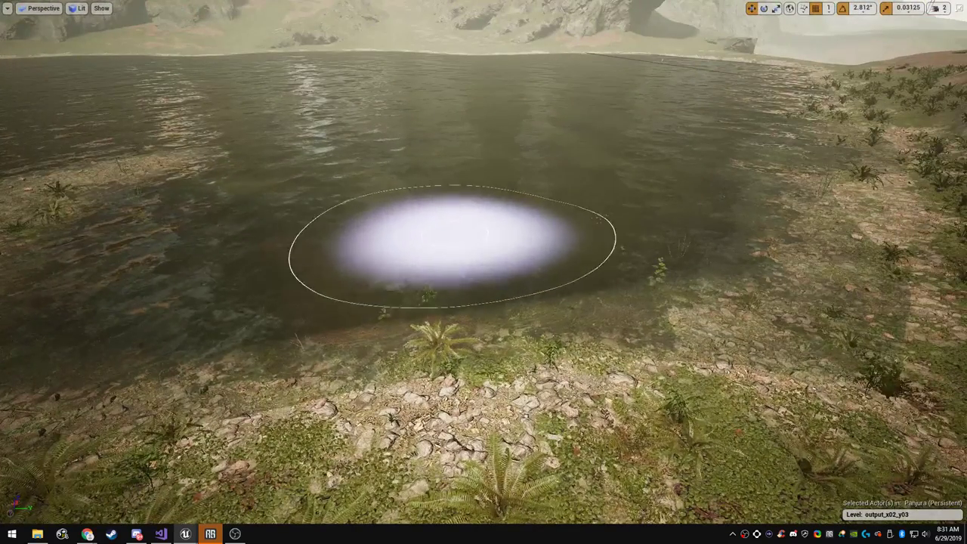
key(F11)
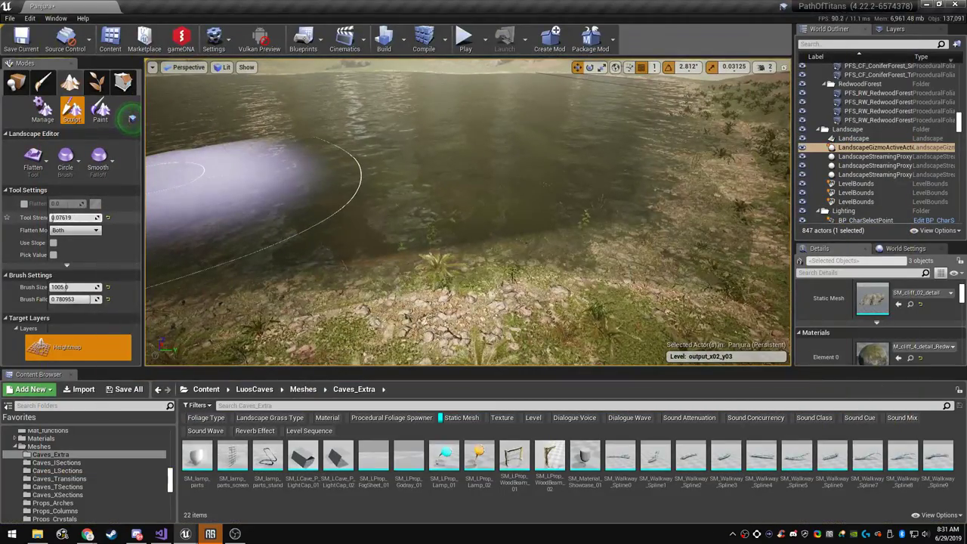
right_drag(432, 181, 434, 215)
key(F11)
Flatten the submerged terrain around the tip of the grassy point with the large circular brush
mouse_move(362, 216)
right_down()
mouse_move(318, 223)
mouse_move(333, 264)
mouse_move(318, 162)
right_up()
shift+drag(317, 163, 363, 180)
mouse_move(499, 215)
shift+mouse_down()
mouse_move(624, 196)
mouse_move(605, 246)
shift+mouse_up()
mouse_move(604, 246)
right_down()
mouse_move(609, 177)
mouse_move(586, 178)
mouse_move(556, 250)
mouse_move(555, 211)
mouse_move(502, 249)
mouse_move(427, 215)
right_up()
key(w)
key(s)
key(s)
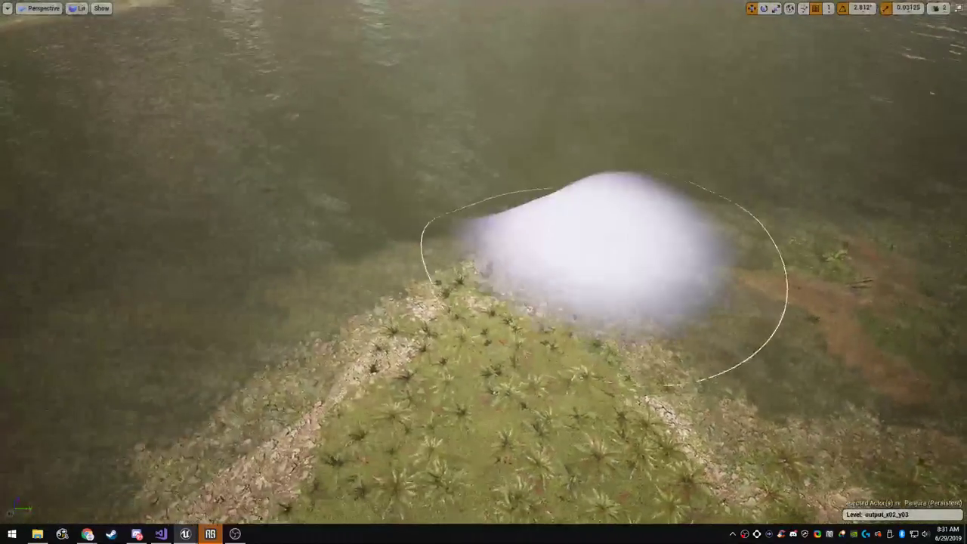
shift+drag(567, 217, 560, 194)
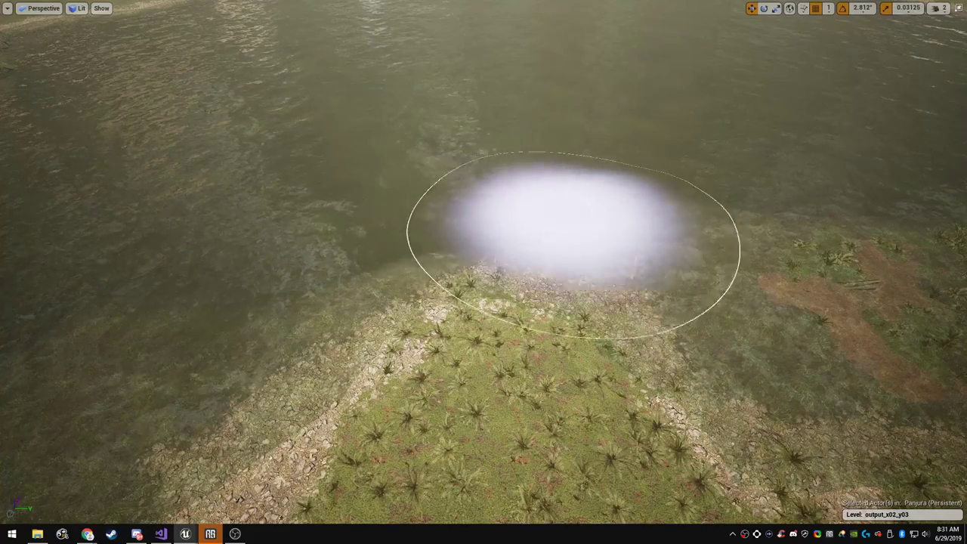
drag(409, 133, 294, 206)
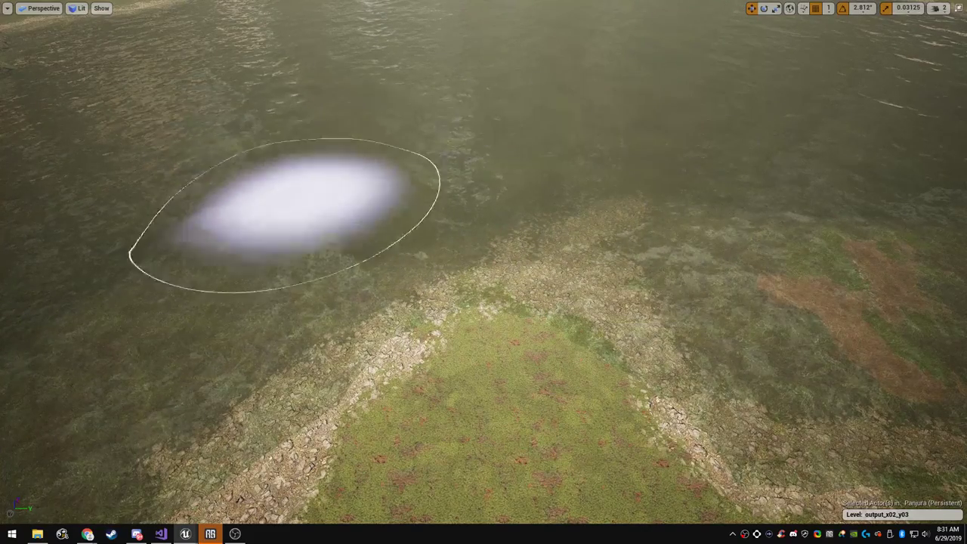
Return to landscape painting and cover the shallow lakebed beside the grassy point with Dirt, over the reddish and green patches
key(w)
mouse_move(504, 182)
right_down()
mouse_move(504, 117)
mouse_move(514, 130)
mouse_move(627, 132)
mouse_move(703, 154)
mouse_move(710, 204)
mouse_move(771, 234)
mouse_move(816, 196)
right_up()
key(F11)
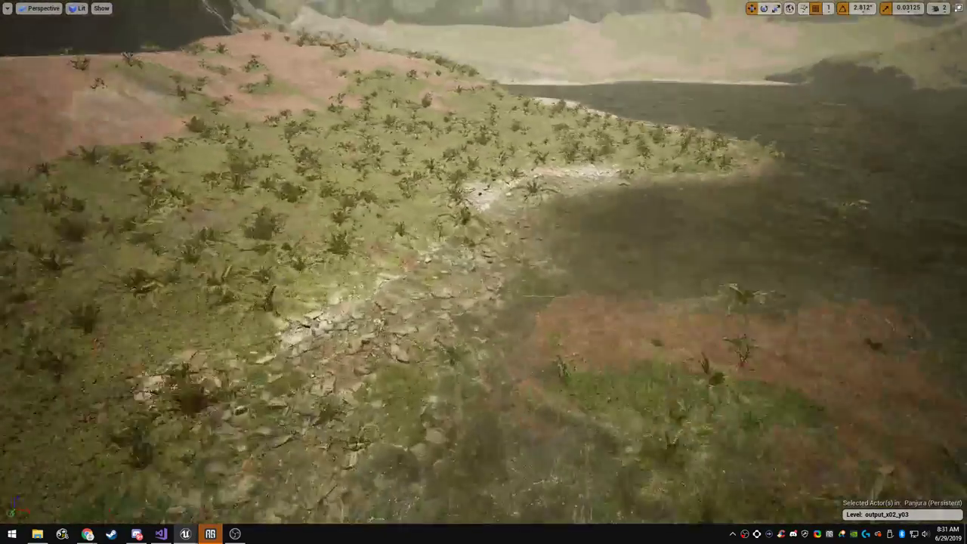
right_drag(484, 273, 726, 343)
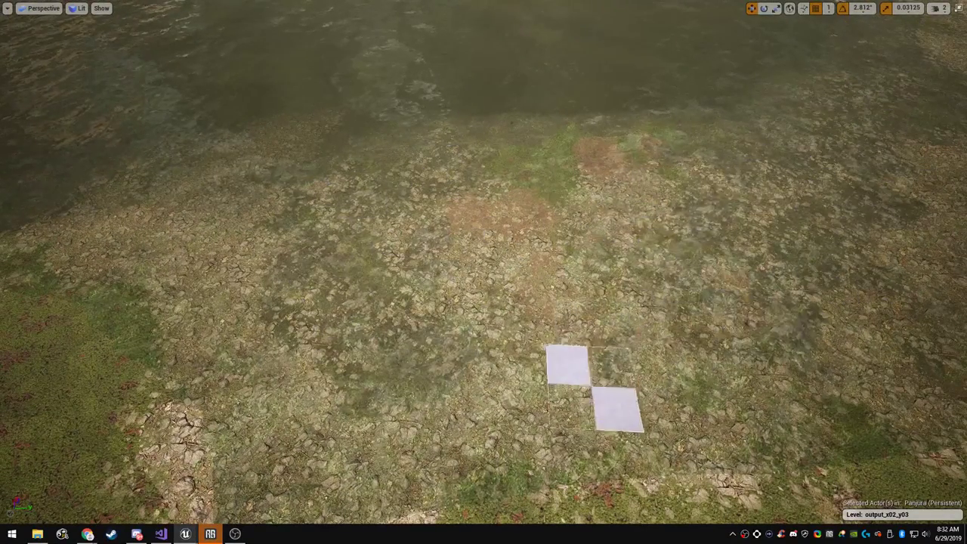
mouse_move(869, 261)
right_down()
mouse_move(900, 173)
mouse_move(839, 163)
mouse_move(846, 170)
right_up()
right_drag(581, 357, 514, 357)
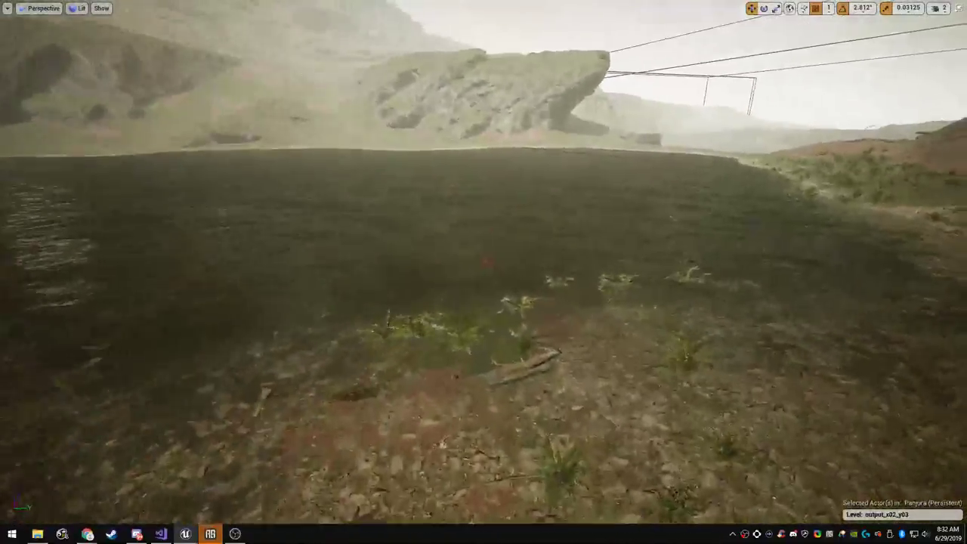
right_drag(484, 272, 503, 393)
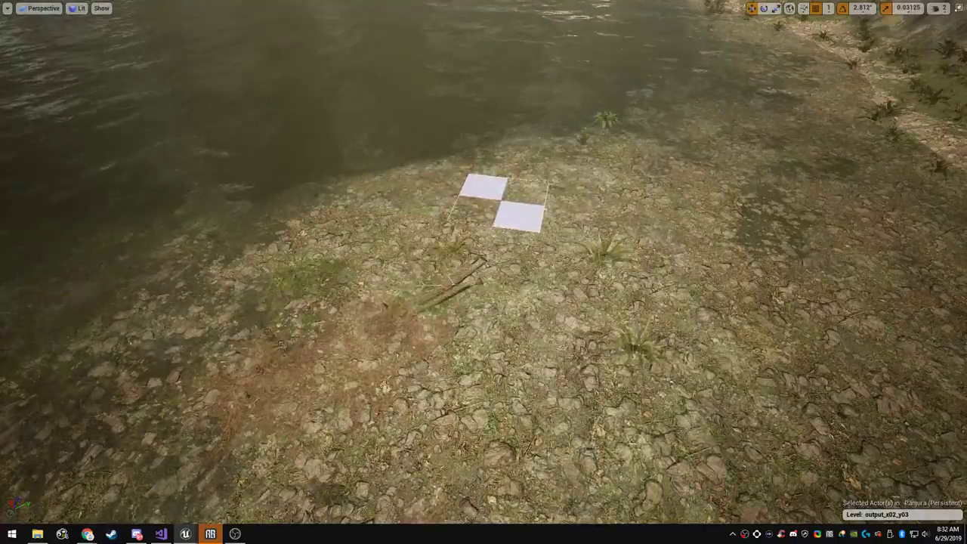
right_drag(503, 204, 756, 130)
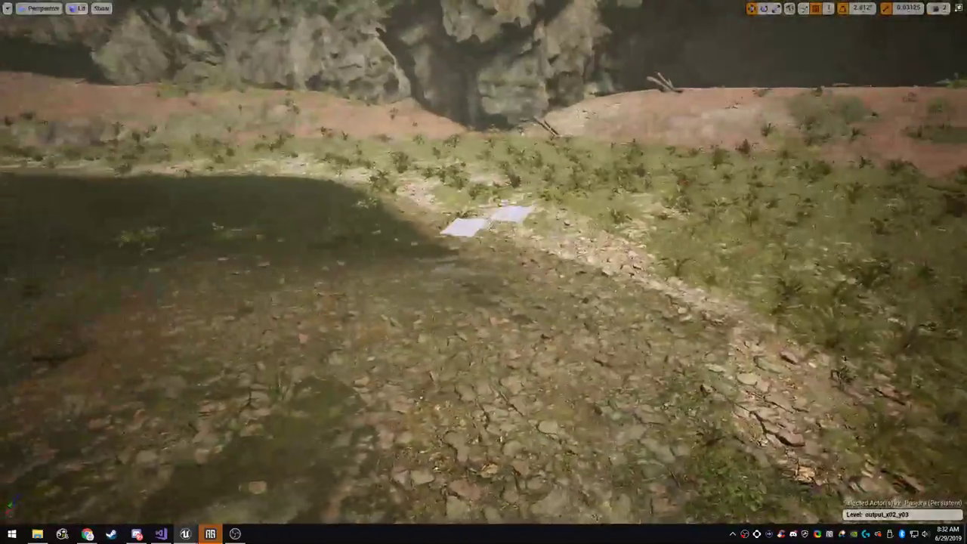
Return to actor placement, locate a distant tree's mesh in the content folders, and open the neighbouring Redwood Debris folder
key(F11)
click(15, 83)
right_drag(468, 176, 608, 180)
click(490, 128)
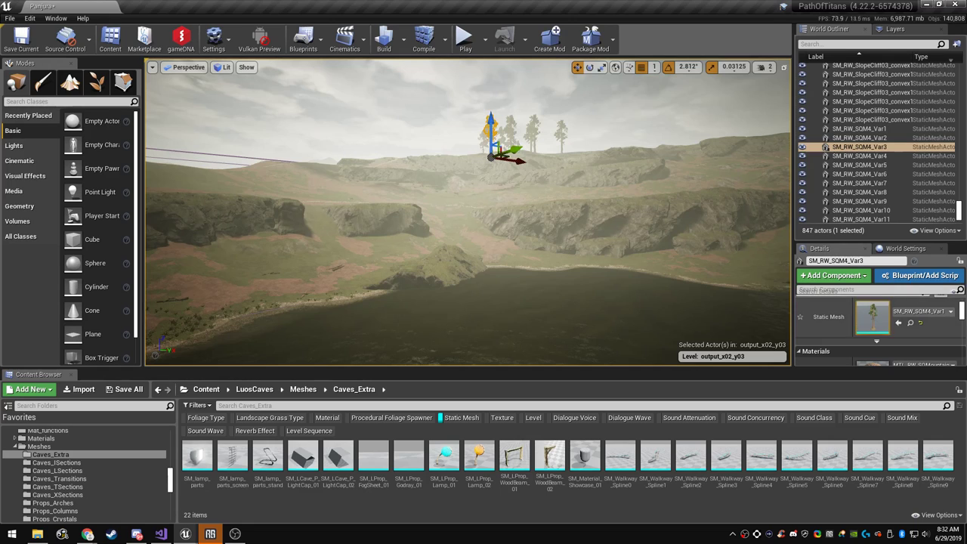
click(910, 323)
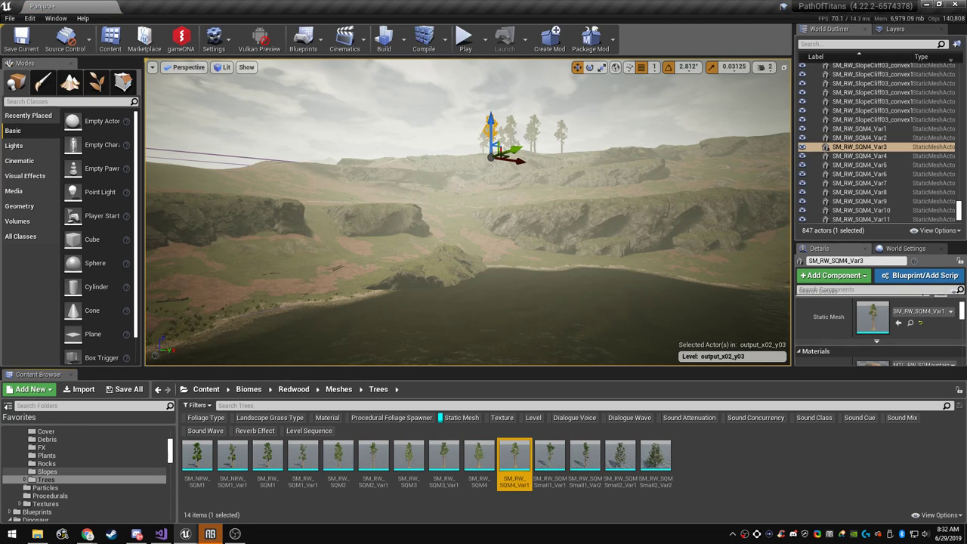
click(47, 439)
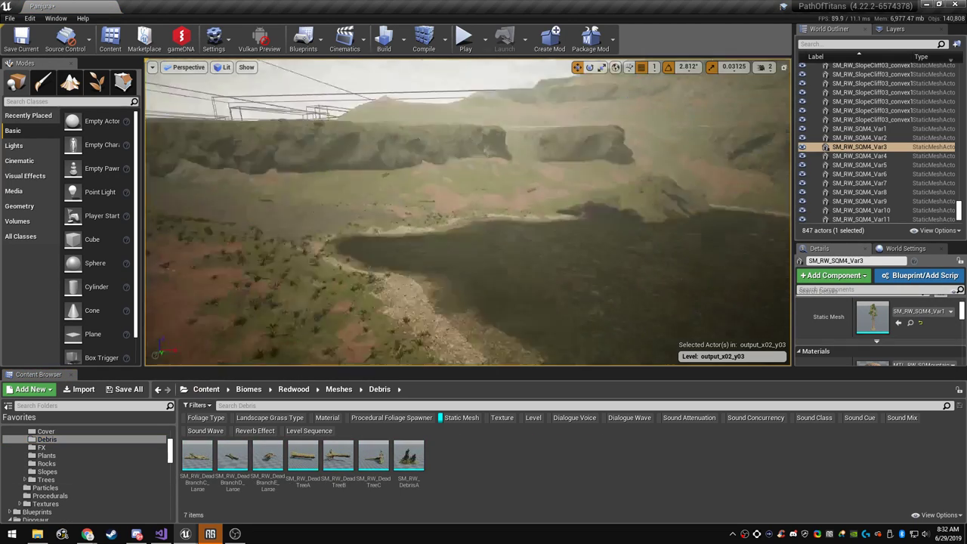
Place SM_RW_DeadTreeB on the shallow shore facing the cave, then rotate and enlarge it
right_drag(469, 212, 442, 261)
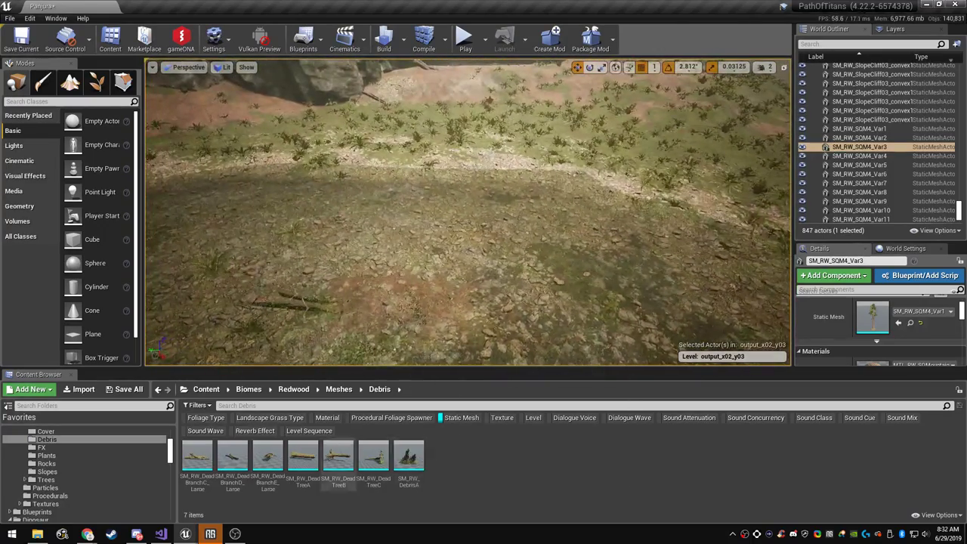
drag(339, 459, 539, 206)
key(e)
right_drag(539, 205, 598, 175)
key(F11)
mouse_move(540, 206)
right_down()
mouse_move(587, 221)
mouse_move(529, 215)
right_up()
key(w)
key(r)
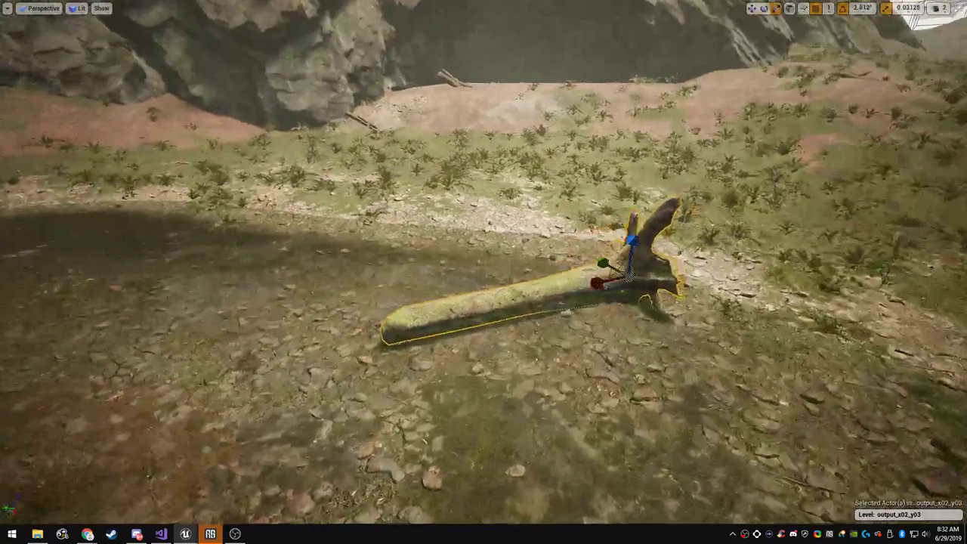
drag(629, 276, 711, 234)
key(w)
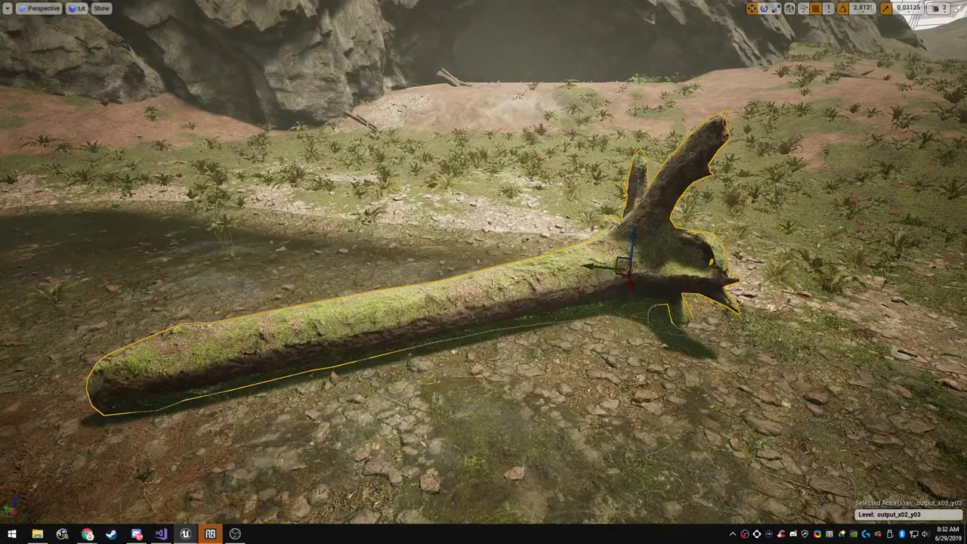
Reposition the fallen dead tree so its roots rest on the shore and its trunk reaches toward the lake
key(e)
key(Escape)
key(a)
right_drag(586, 236, 604, 272)
key(s)
key(a)
key(d)
click(587, 250)
key(w)
drag(521, 242, 464, 248)
key(Escape)
Place SM_RW_DebrisA from the Redwood Debris folder at the waterline farther along the shore from the fallen tree
right_drag(464, 247, 438, 246)
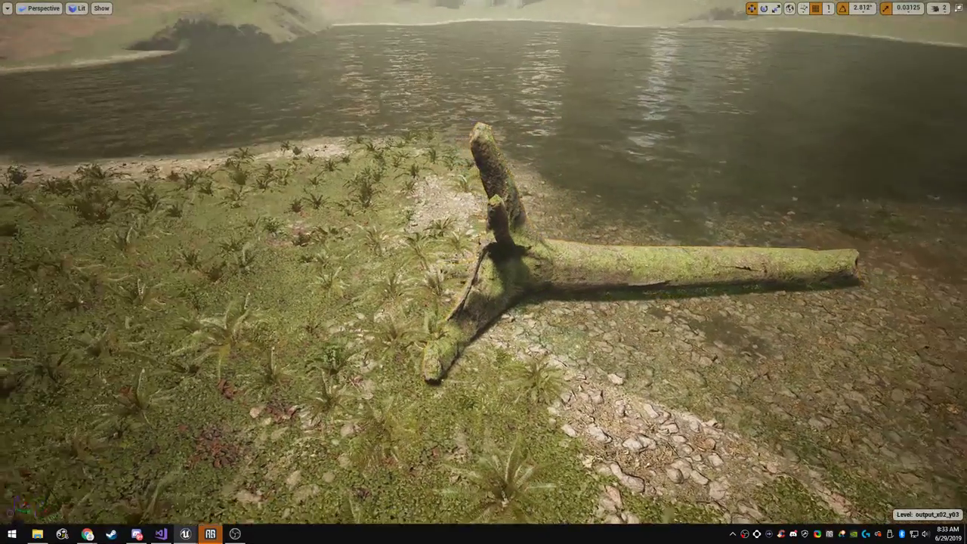
key(a)
right_drag(335, 338, 503, 317)
key(w)
key(F11)
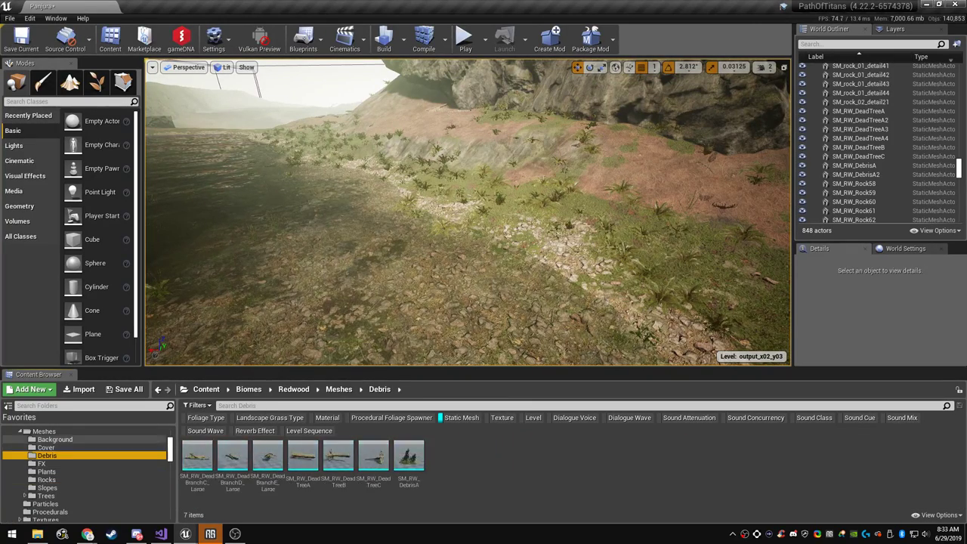
click(47, 456)
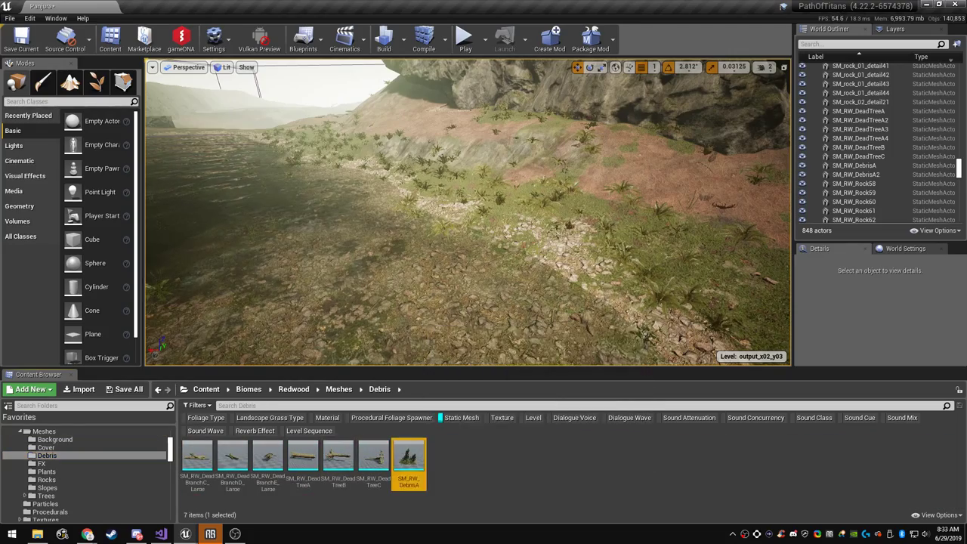
drag(409, 457, 504, 293)
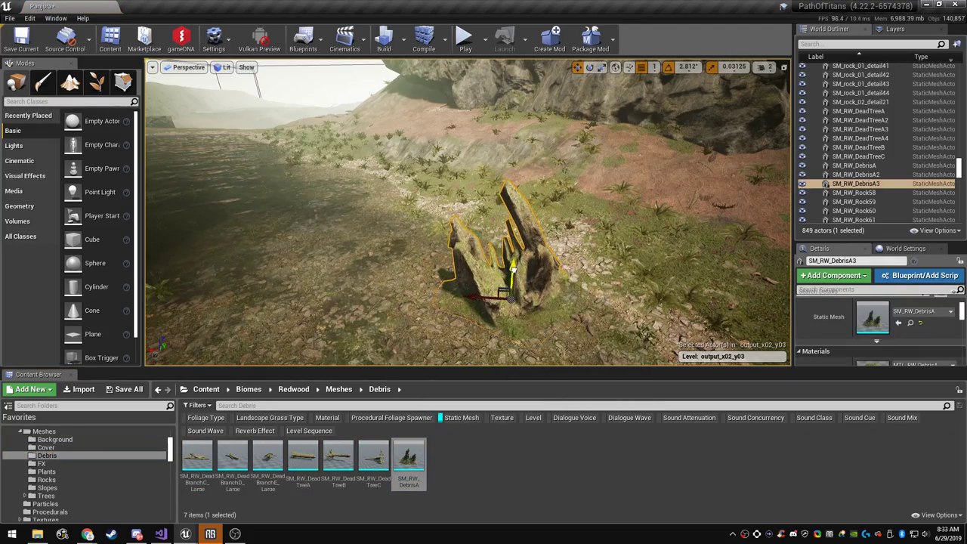
right_drag(514, 270, 744, 274)
key(F11)
key(Escape)
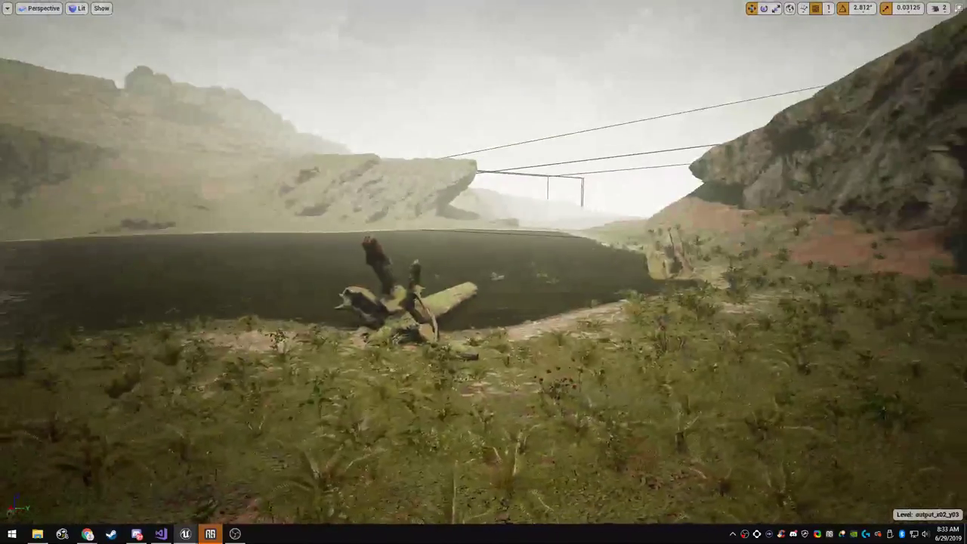
right_drag(484, 303, 500, 301)
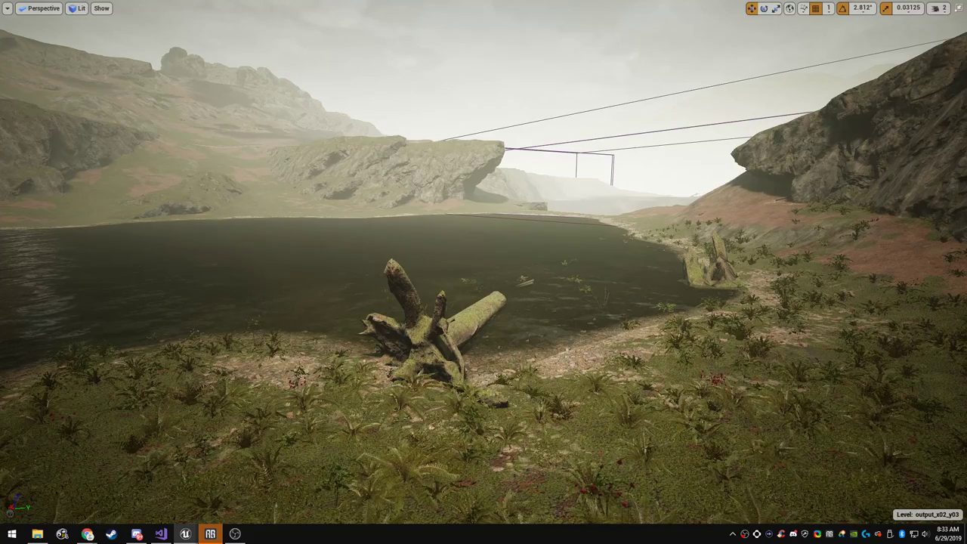
Turn the display of foliage back on in the viewport and view the lakeshore forest full screen
right_drag(484, 303, 386, 303)
key(F11)
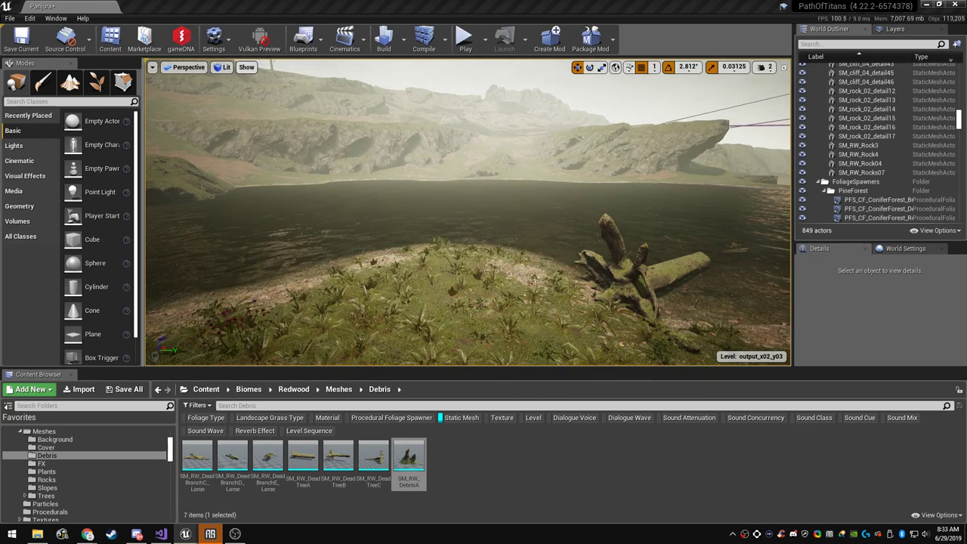
click(247, 67)
mouse_move(280, 336)
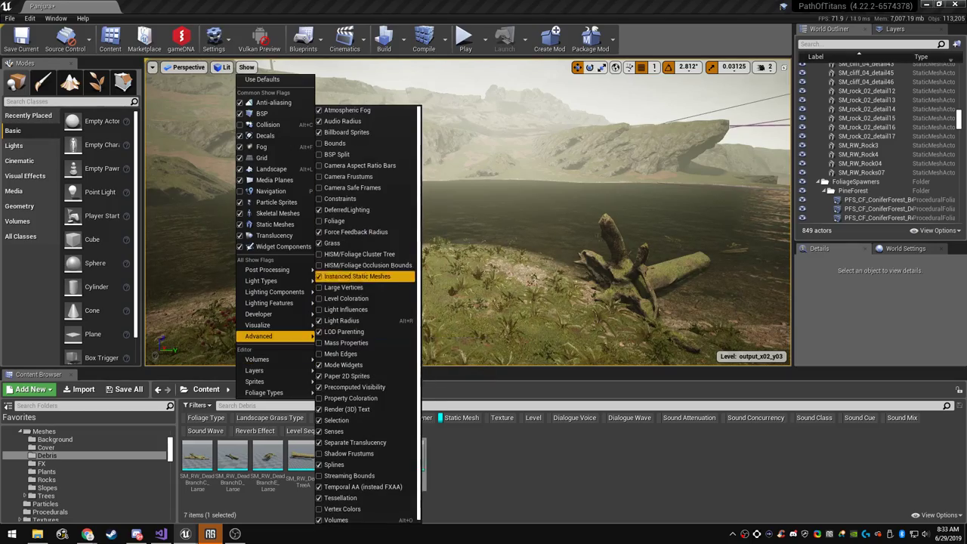
click(340, 221)
mouse_move(484, 219)
right_down()
mouse_move(521, 189)
mouse_move(483, 204)
mouse_move(514, 216)
mouse_move(476, 216)
mouse_move(503, 220)
right_up()
key(w)
key(F11)
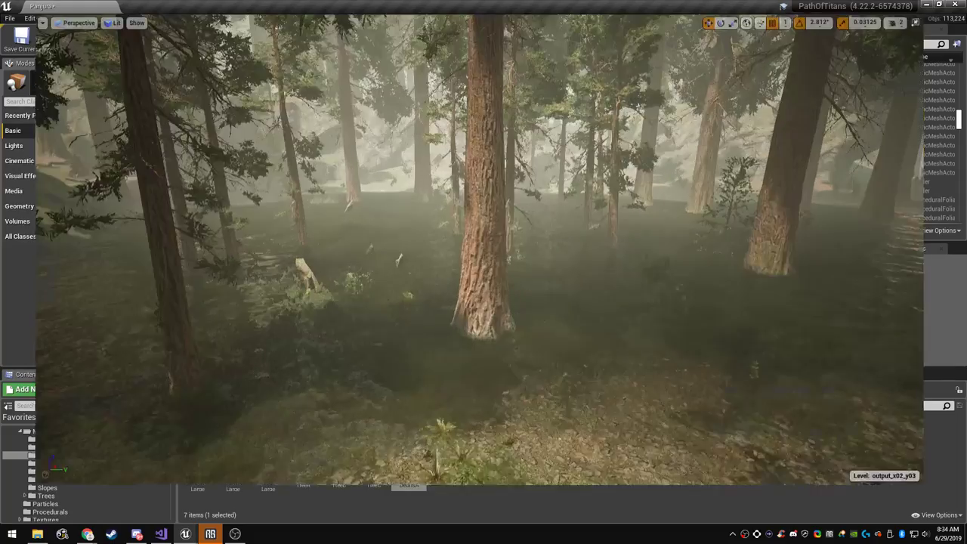
right_drag(484, 272, 559, 287)
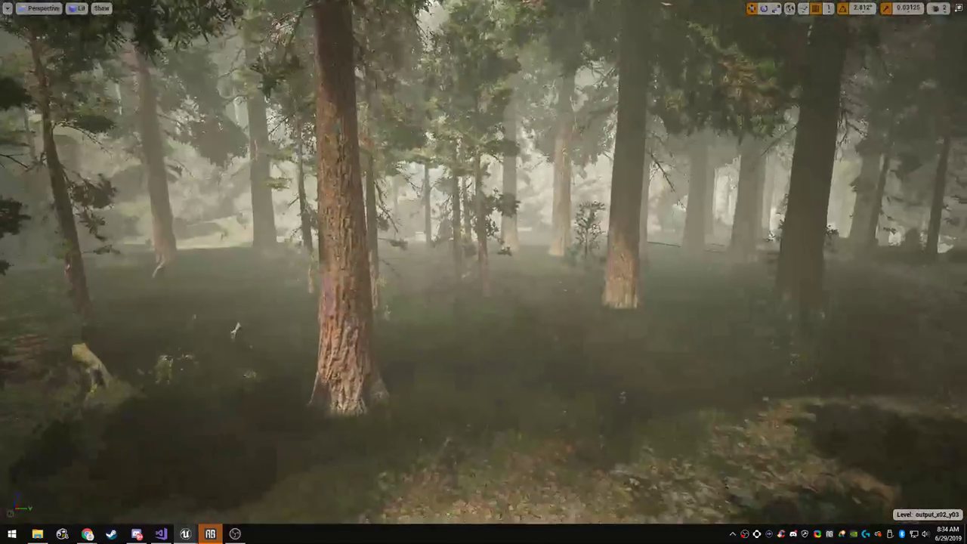
Resimulate the pine forest's procedural foliage spawners PFS_CF_ConiferForest_Bushes and PFS_CF_ConiferForest_Trees
key(F11)
scroll(881, 182, down, 3)
click(869, 134)
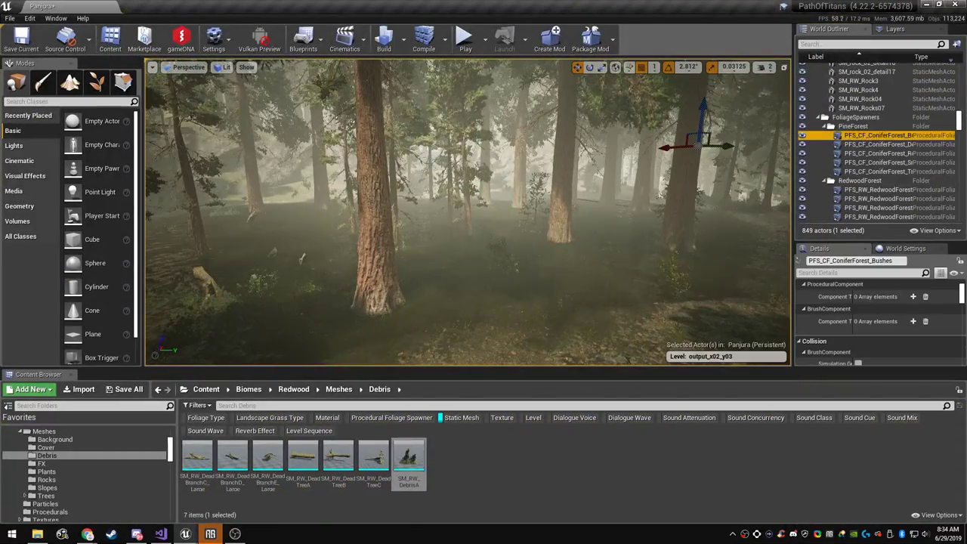
scroll(876, 321, down, 15)
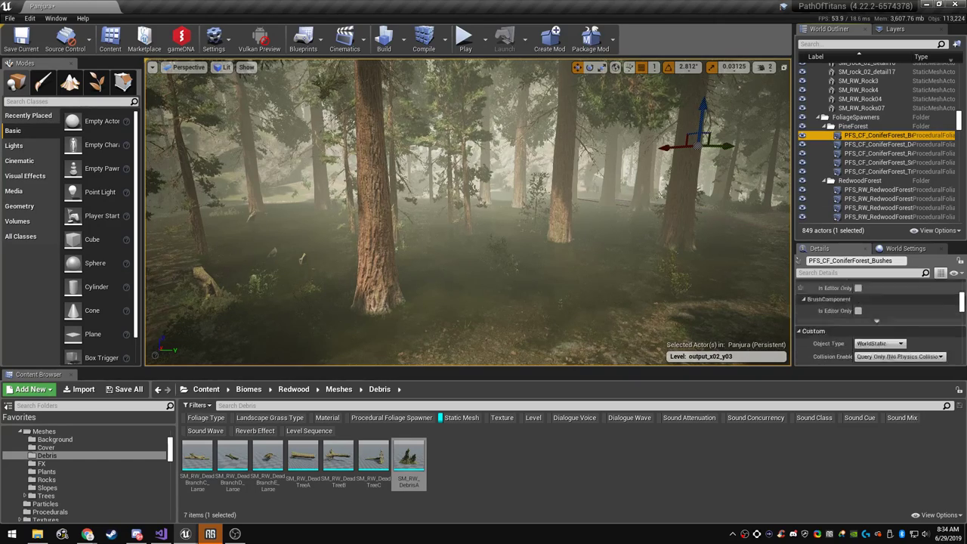
scroll(877, 321, down, 10)
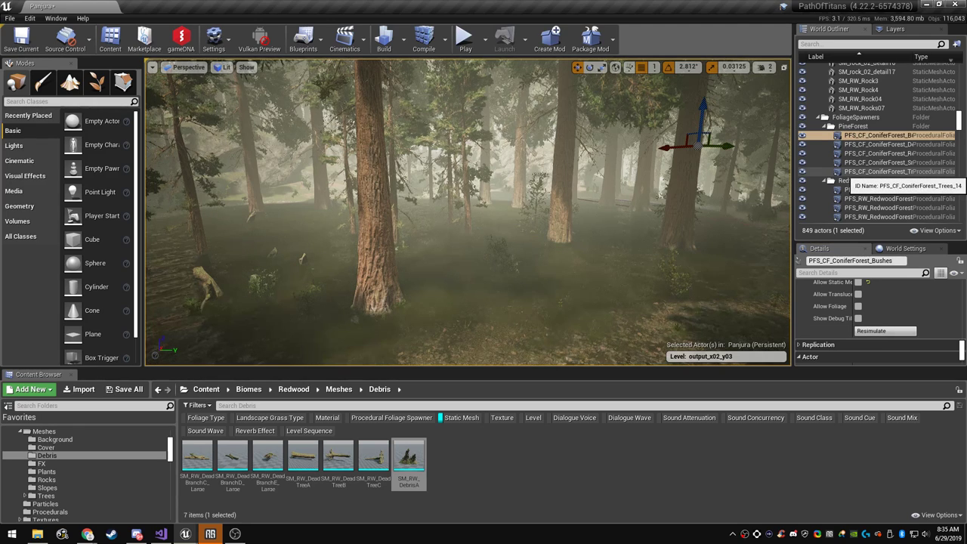
click(829, 173)
click(885, 331)
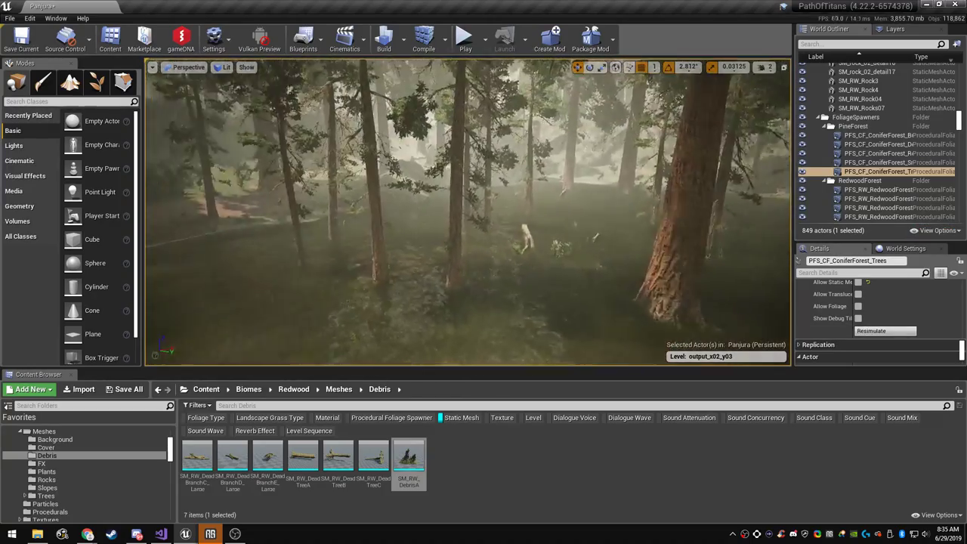
Return to actor placement and hide the lake's water surface, BP_WaterPlane2, among the flooded trees
key(w)
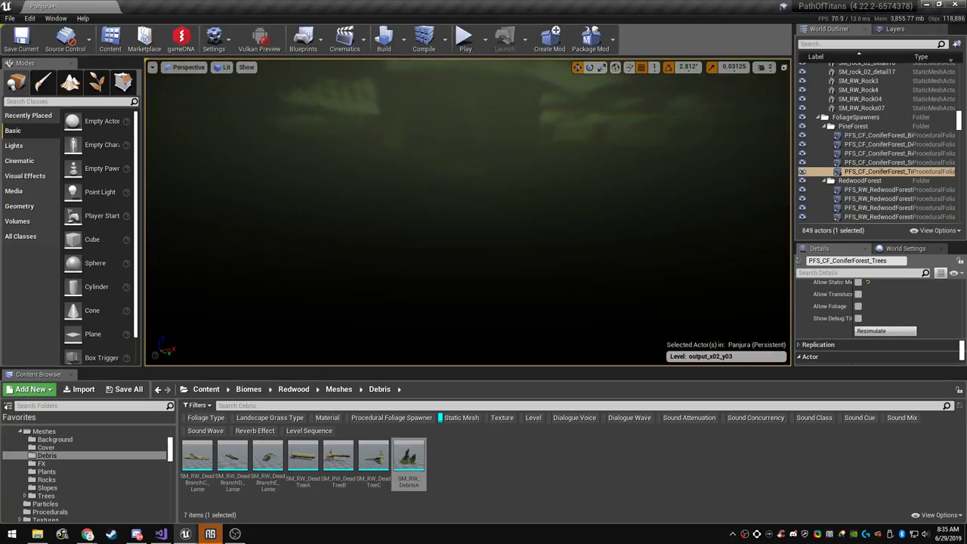
key(w)
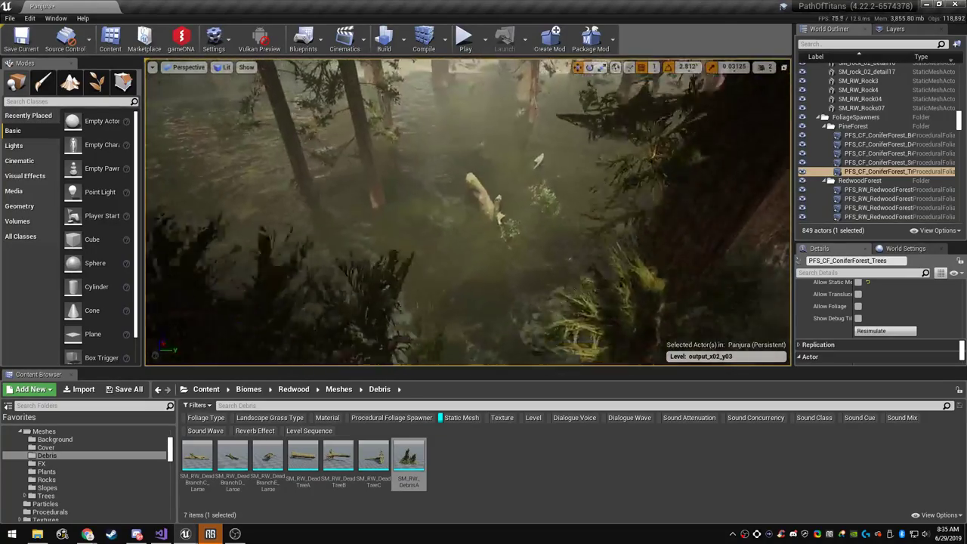
key(w)
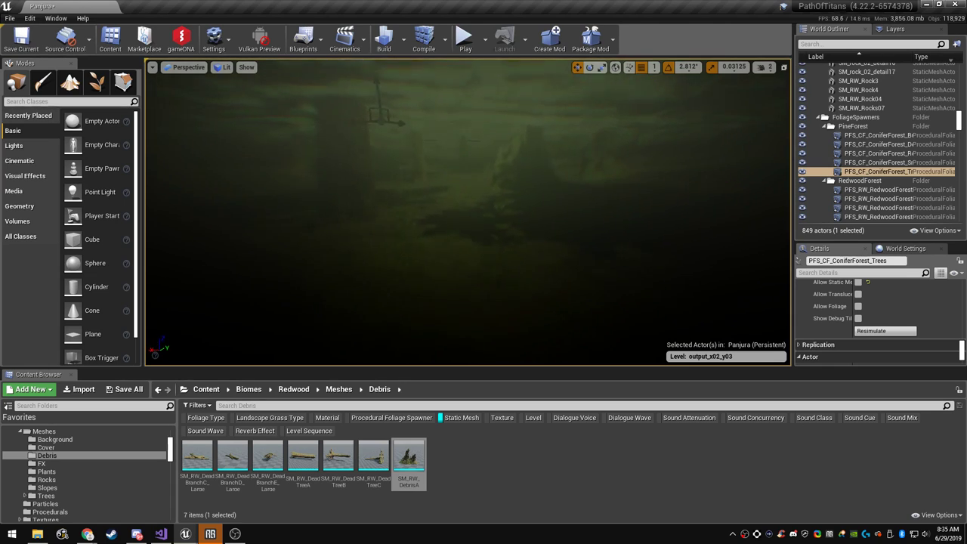
right_drag(469, 212, 488, 276)
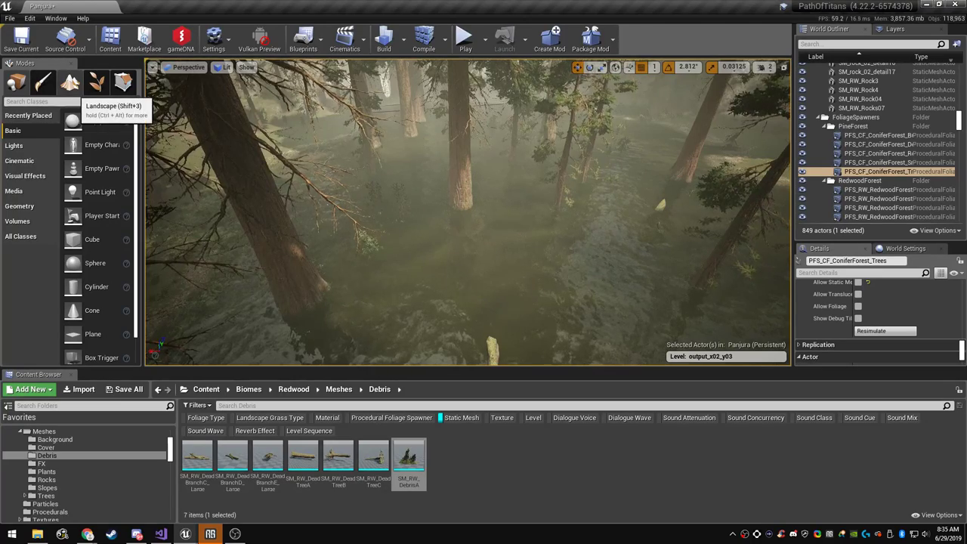
click(96, 83)
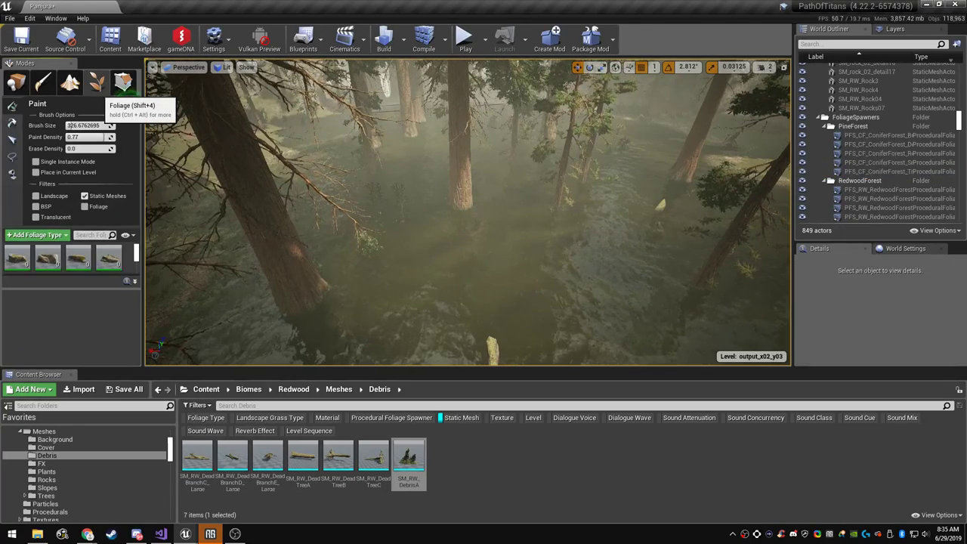
click(70, 83)
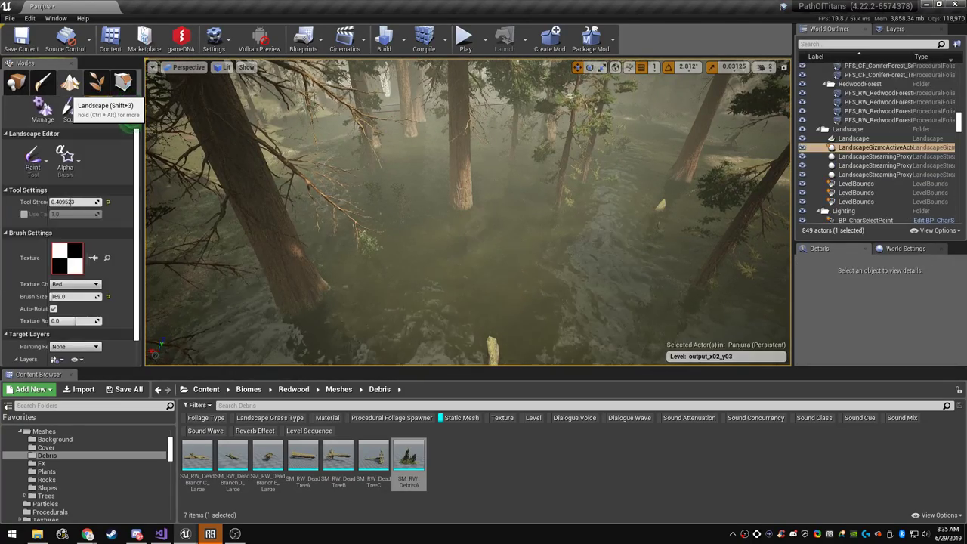
click(16, 83)
click(544, 264)
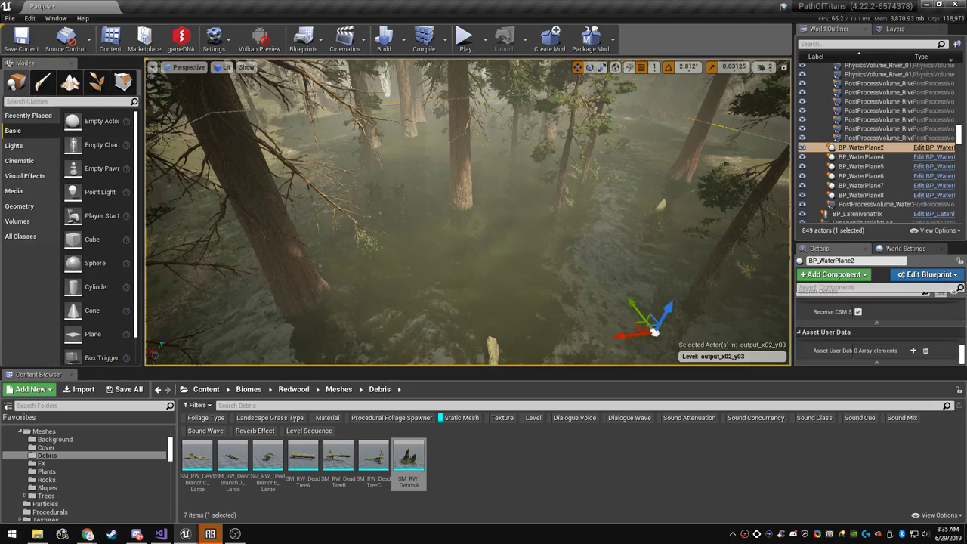
click(802, 148)
Examine the trees standing on the exposed lakebed and check which actor they belong to
right_drag(468, 212, 418, 167)
key(w)
key(s)
key(w)
click(529, 177)
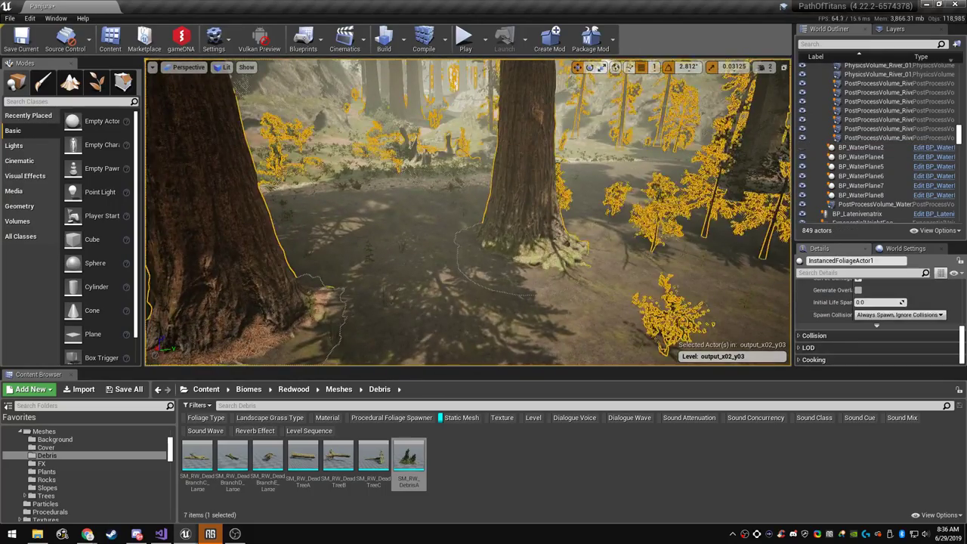
right_drag(529, 178, 609, 161)
key(Escape)
Search the level's actors for "proc" to find the procedural foliage volumes
scroll(842, 156, down, 20)
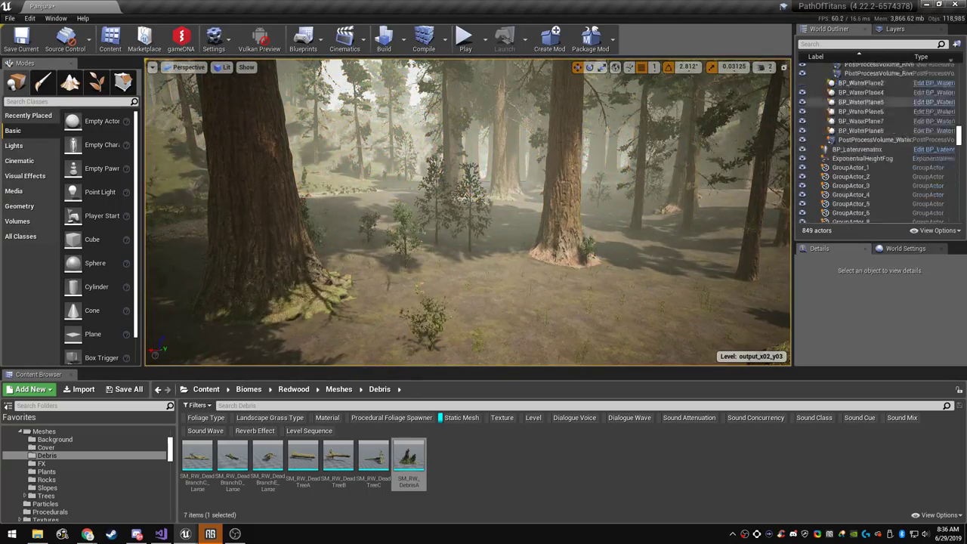
scroll(841, 171, up, 20)
scroll(841, 171, up, 14)
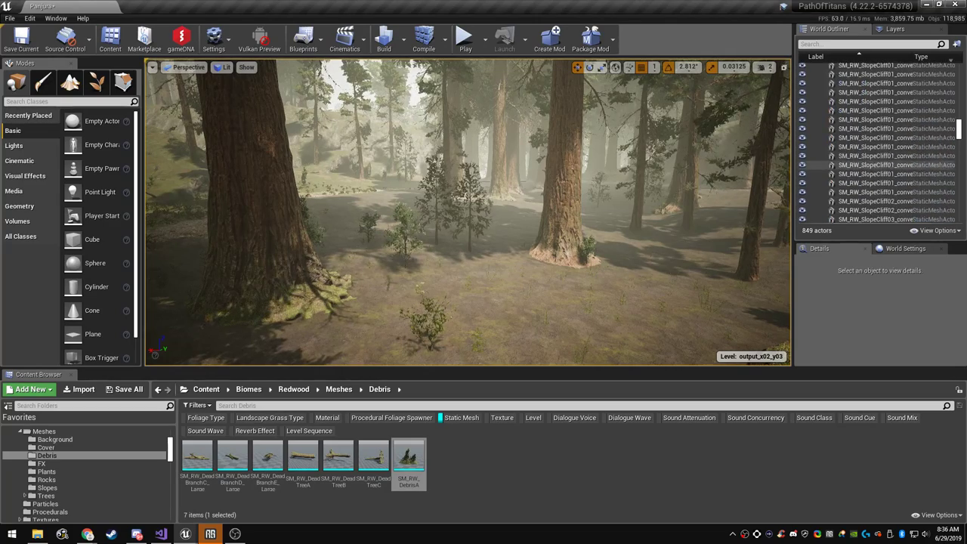
scroll(841, 153, down, 14)
scroll(843, 158, up, 20)
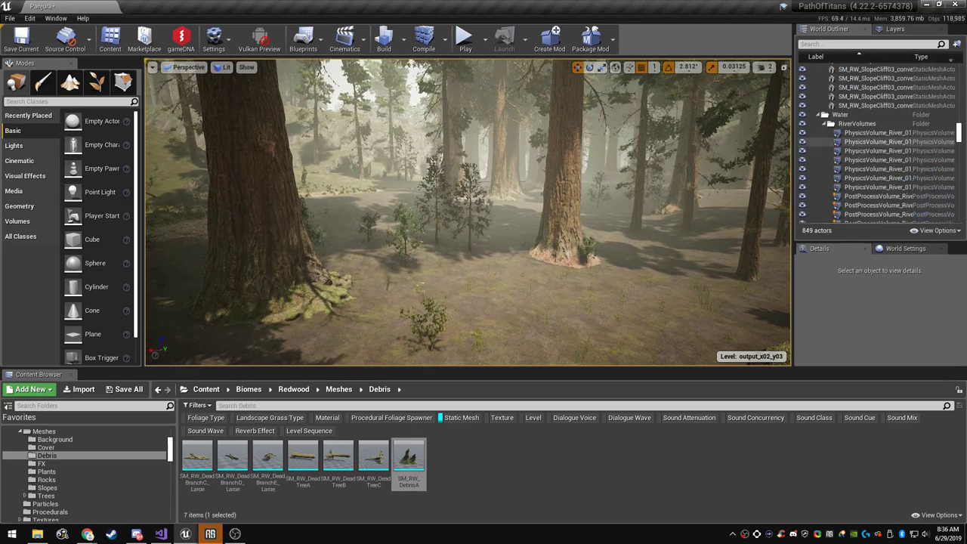
scroll(838, 176, up, 10)
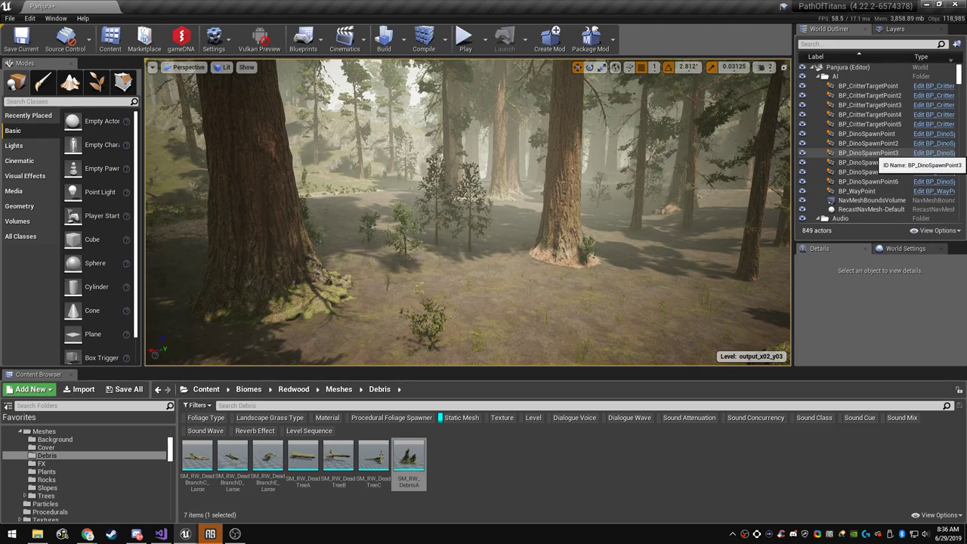
click(862, 44)
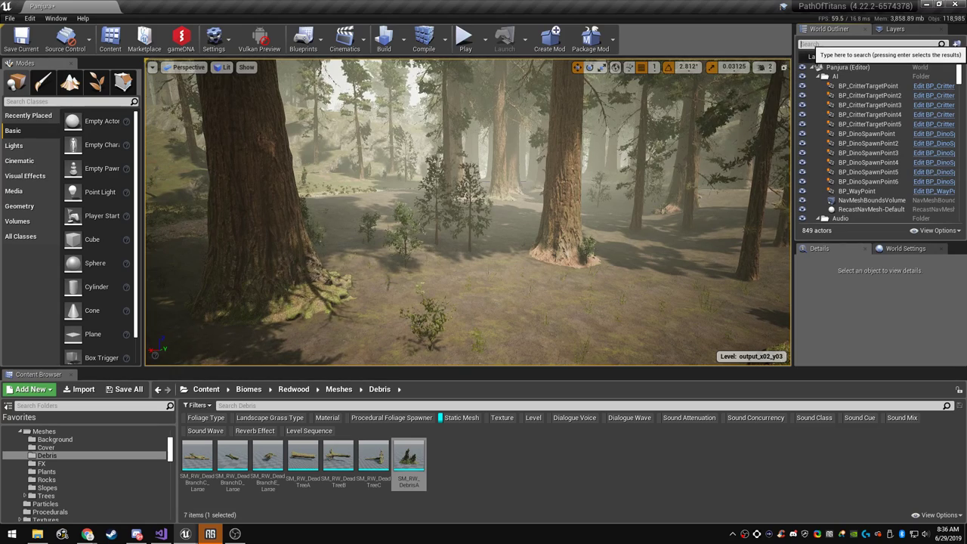
text(proc)
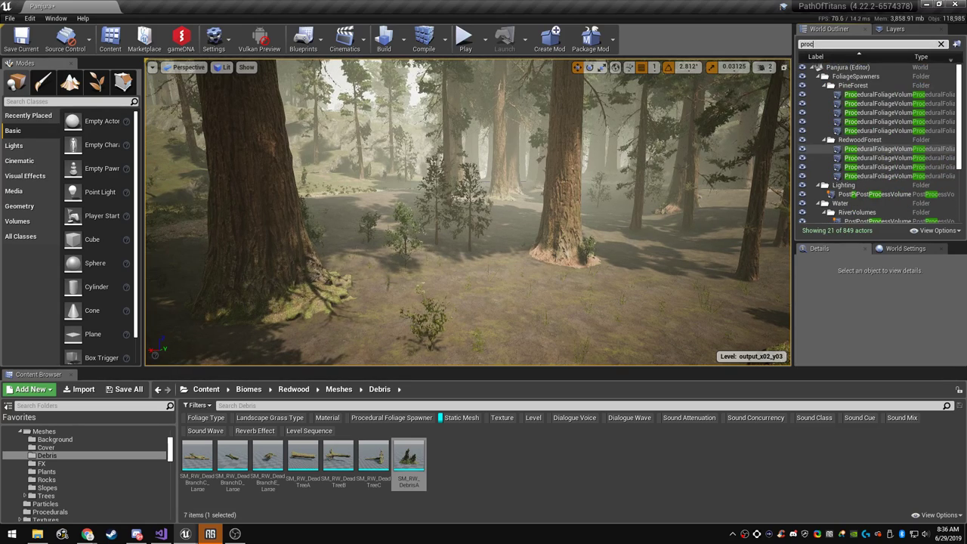
Resimulate the redwood forest's tree spawner, PFS_RW_RedwoodForest_Trees
click(877, 148)
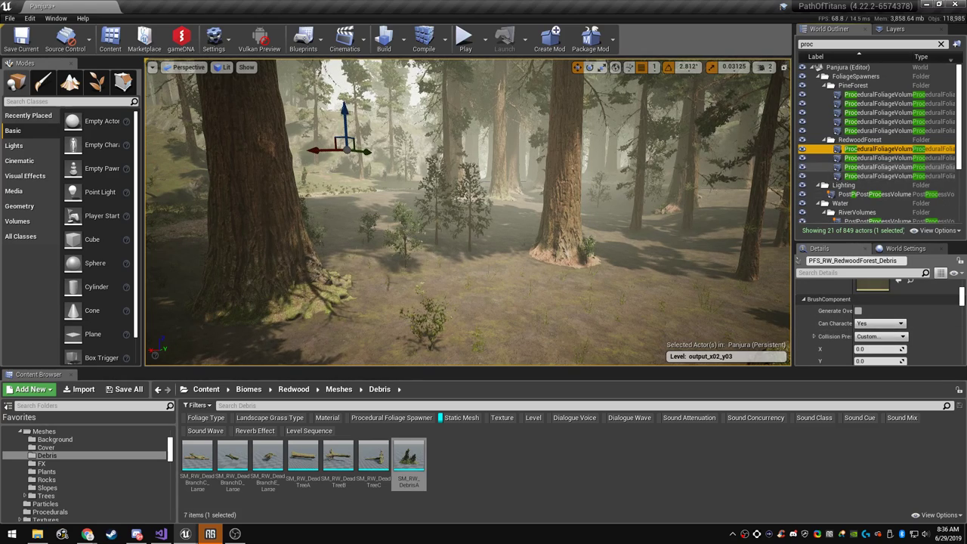
click(876, 176)
scroll(881, 326, down, 10)
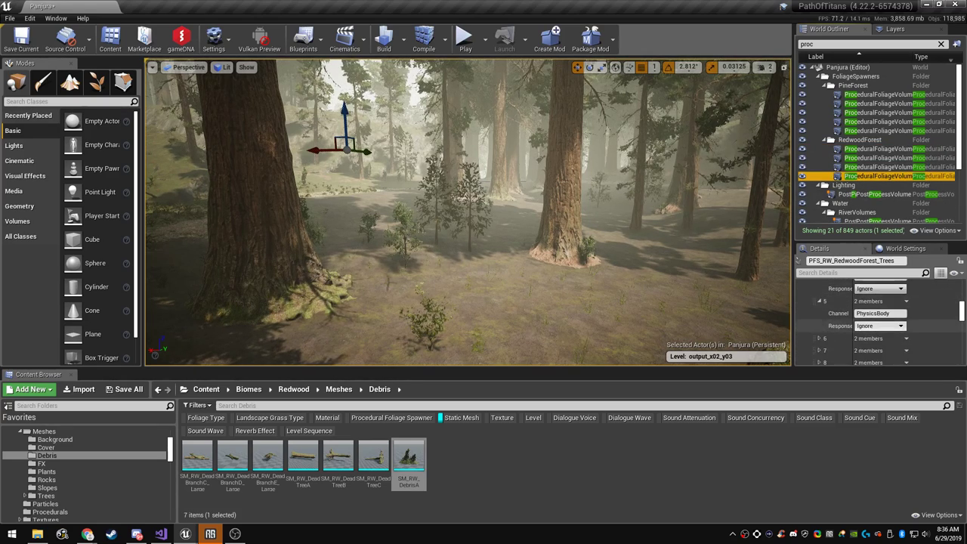
scroll(877, 318, down, 10)
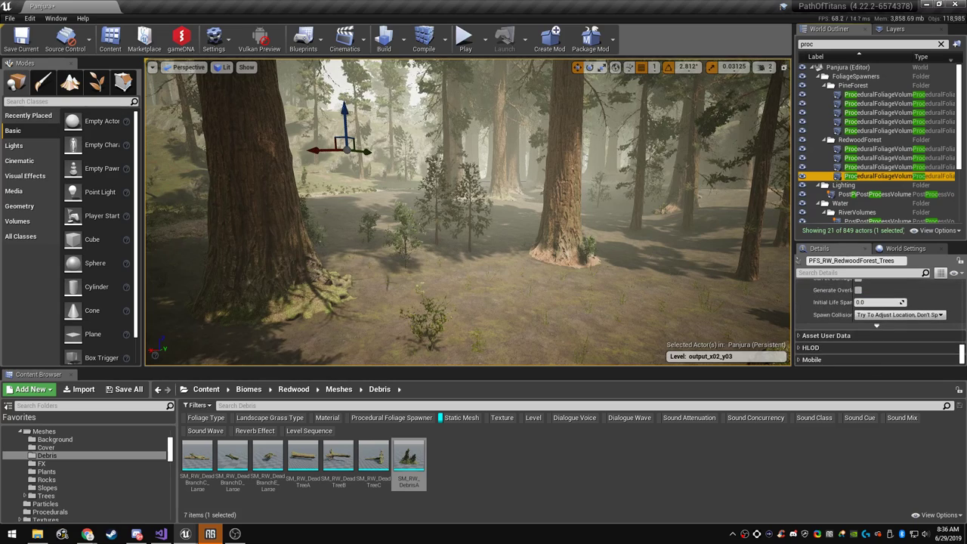
scroll(869, 318, up, 5)
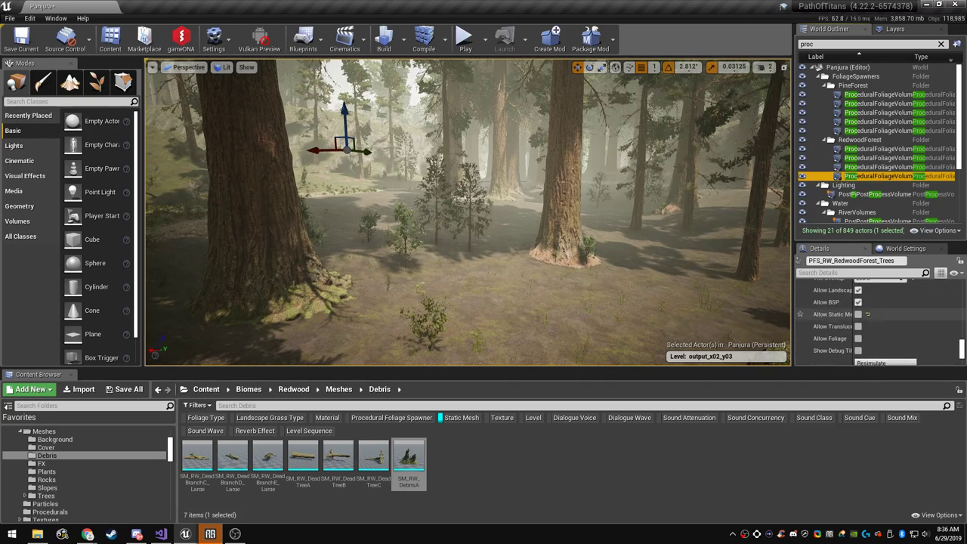
scroll(859, 316, up, 1)
scroll(859, 320, down, 2)
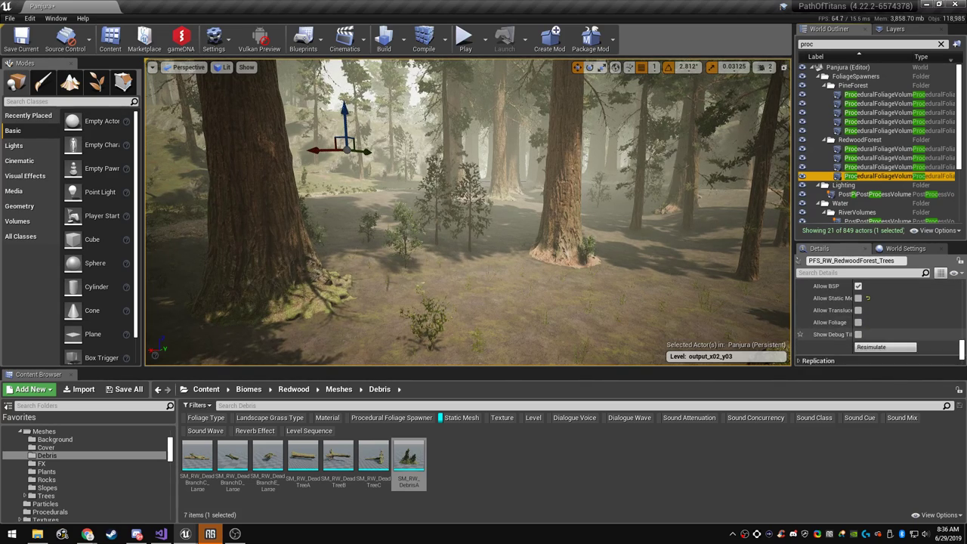
scroll(884, 344, down, 1)
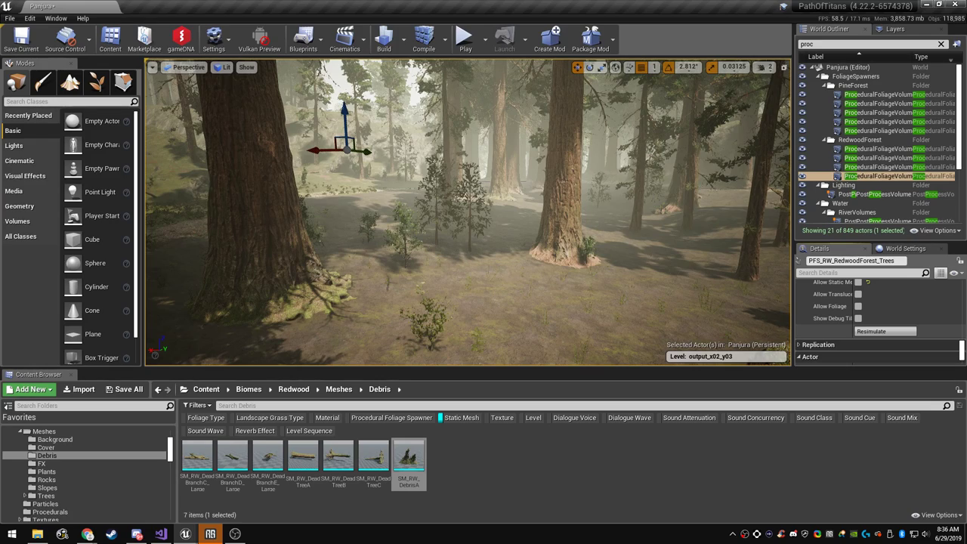
right_drag(469, 211, 522, 242)
Resimulate the redwood forest's small-tree spawner and its debris spawner, PFS_RW_RedwoodForest_Debris
click(879, 167)
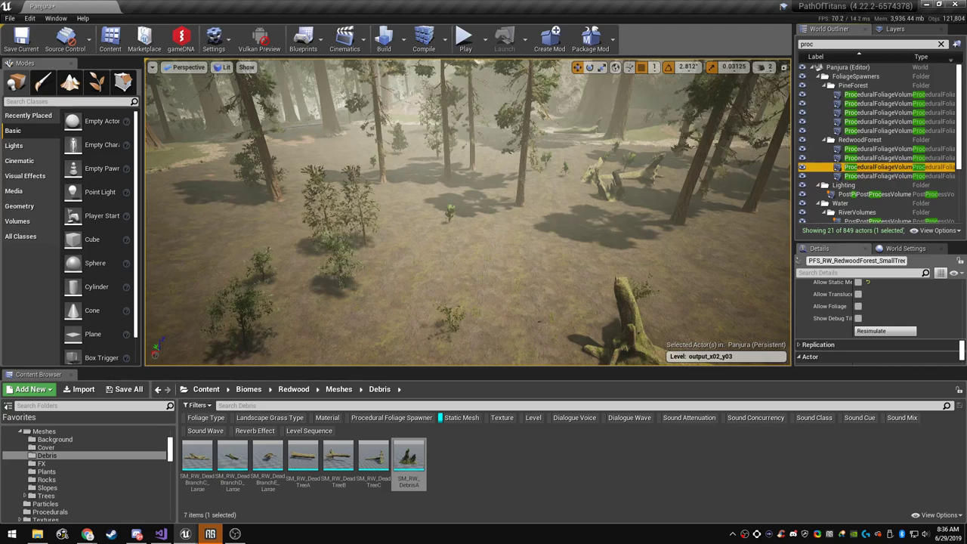
click(885, 331)
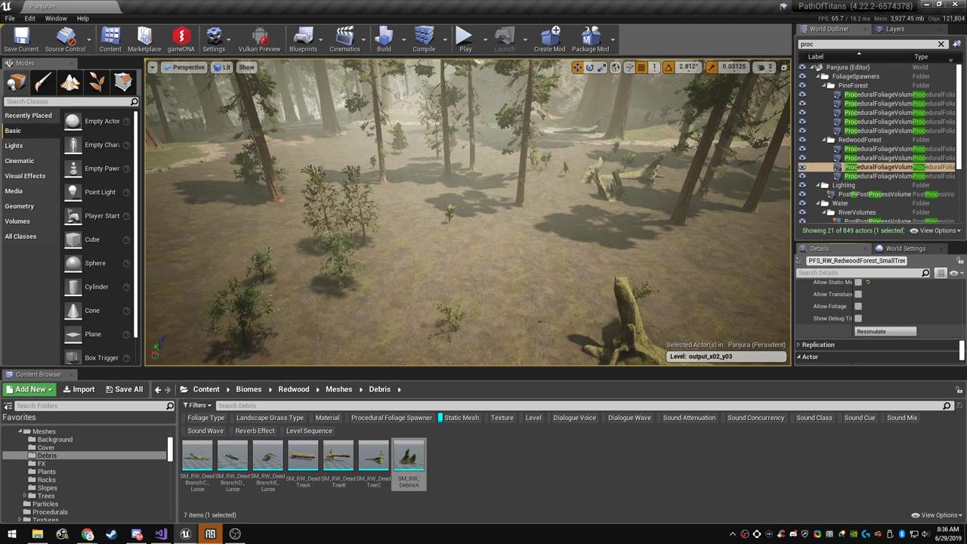
click(878, 158)
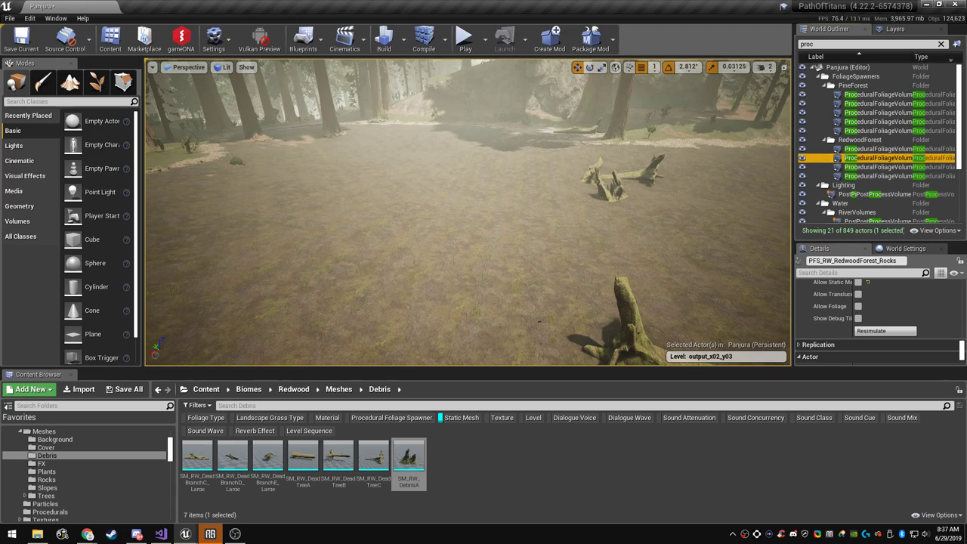
click(878, 149)
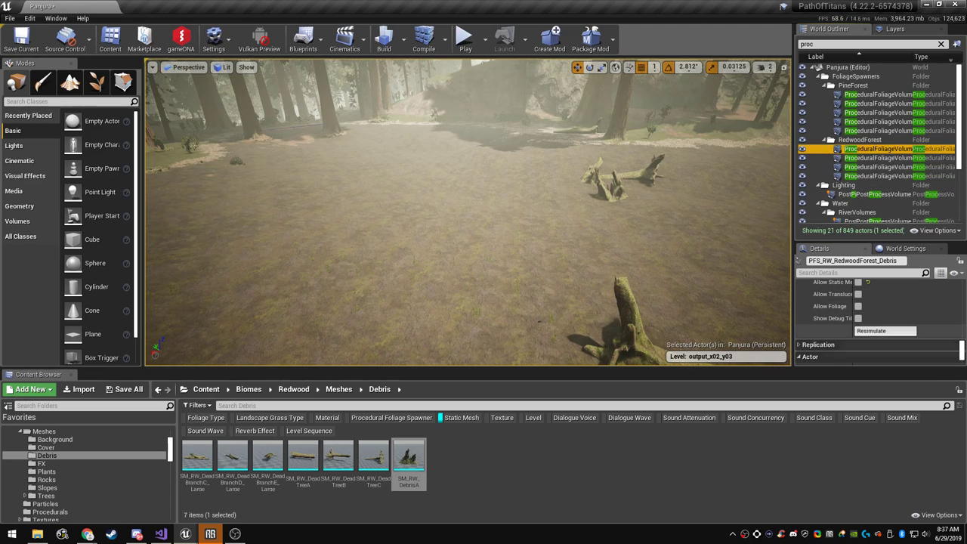
click(886, 331)
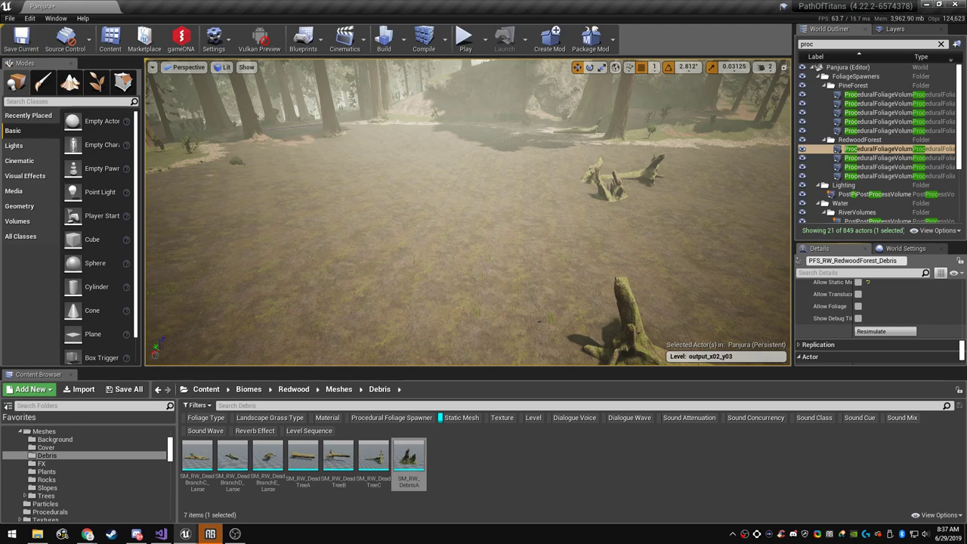
right_drag(484, 219, 453, 205)
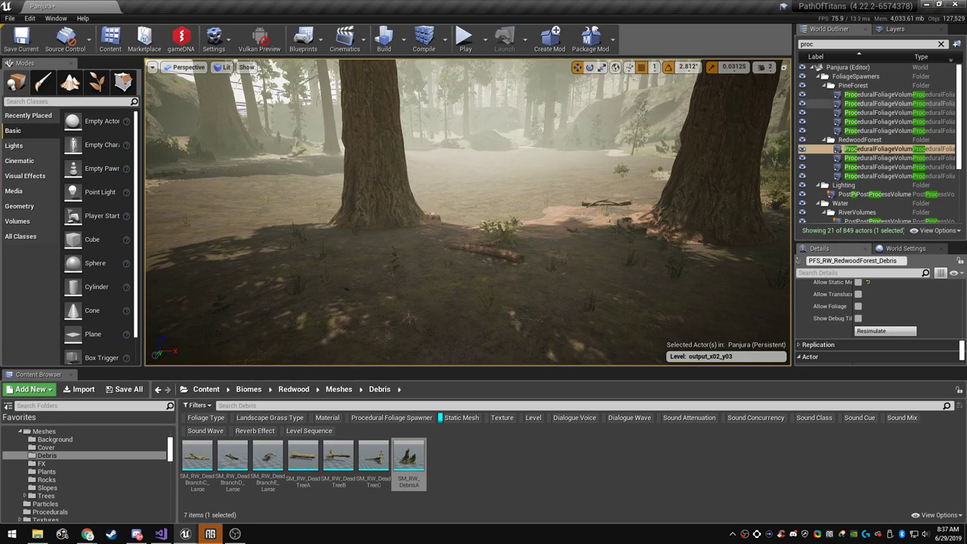
scroll(876, 163, down, 4)
scroll(877, 163, up, 4)
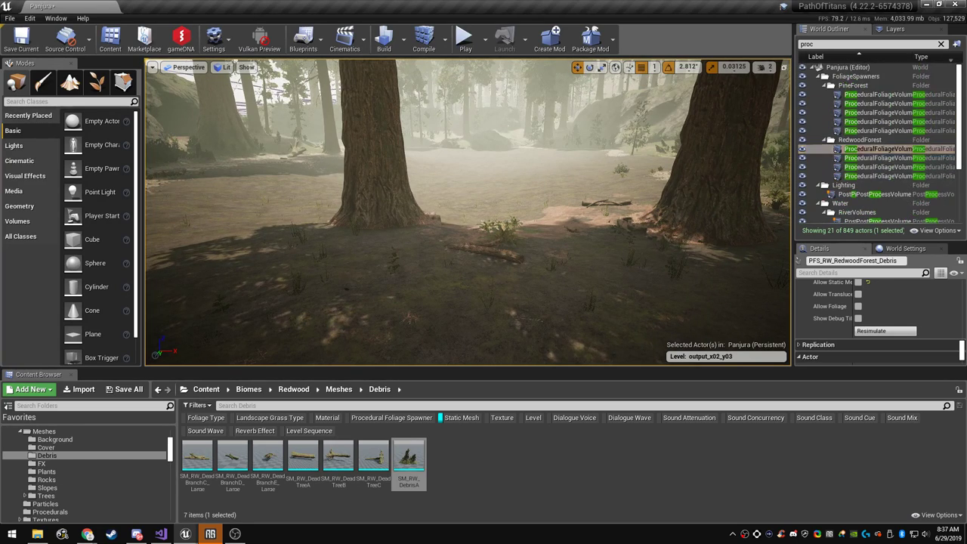
Search the level's actors for "water" and unhide the first BP_WaterPlane so the lake's water shows again
text(water)
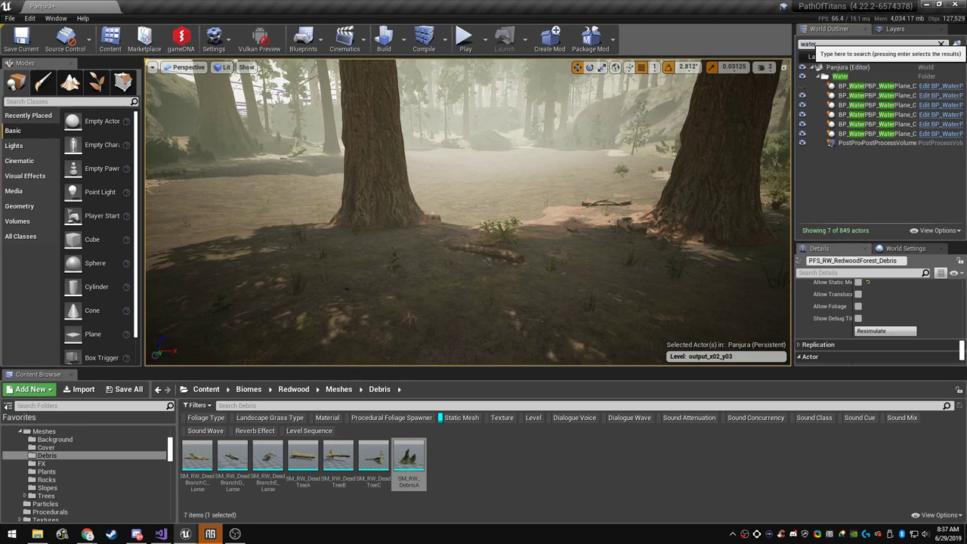
click(803, 86)
right_drag(469, 213, 393, 213)
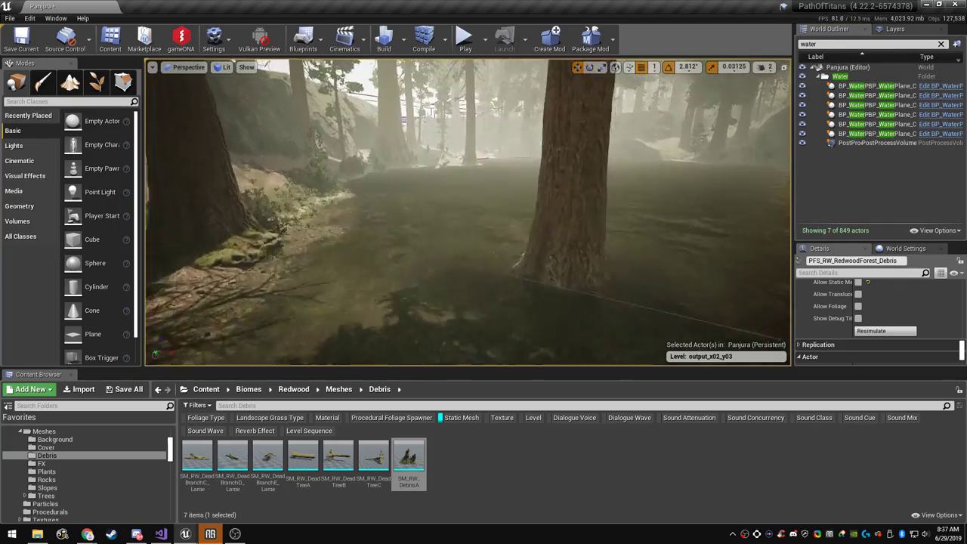
right_drag(468, 212, 438, 183)
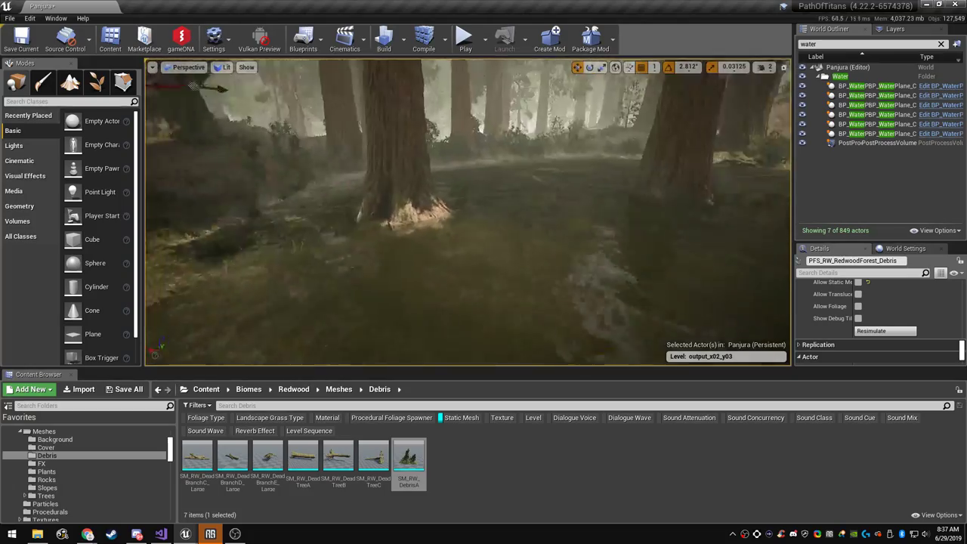
Rotate the large grassy cliff rock beside the lake and sink it into the dirt slope, then deselect it
key(F11)
right_drag(469, 213, 608, 155)
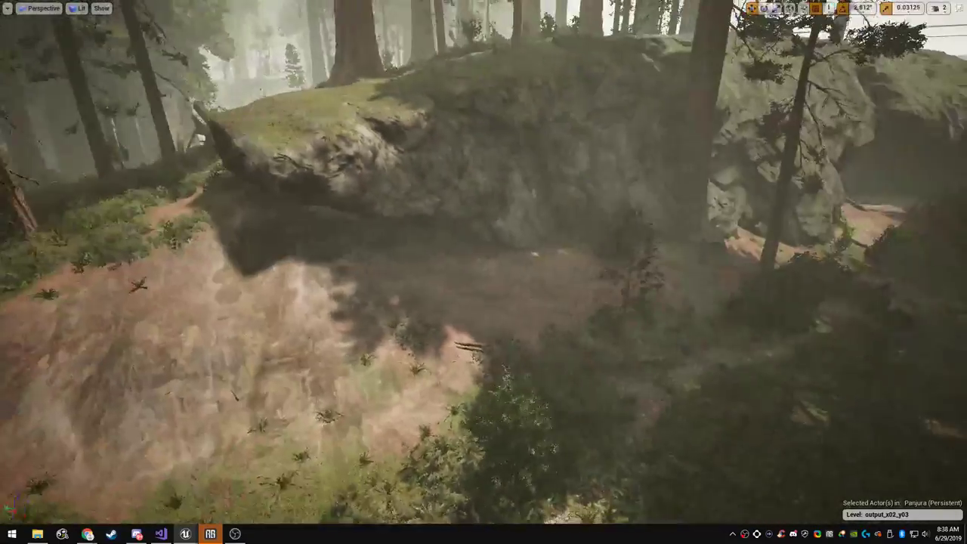
right_drag(483, 272, 680, 260)
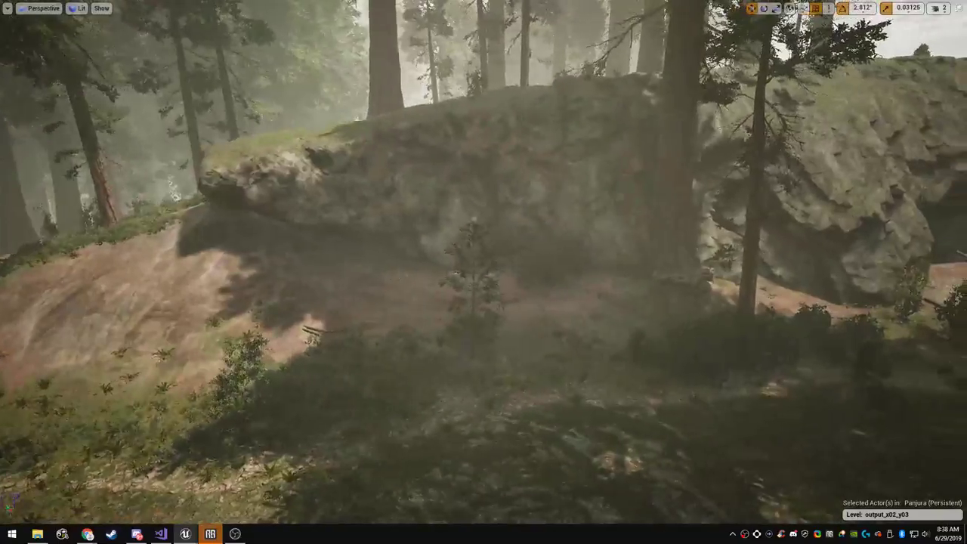
right_drag(484, 272, 597, 249)
click(484, 272)
right_drag(484, 272, 390, 362)
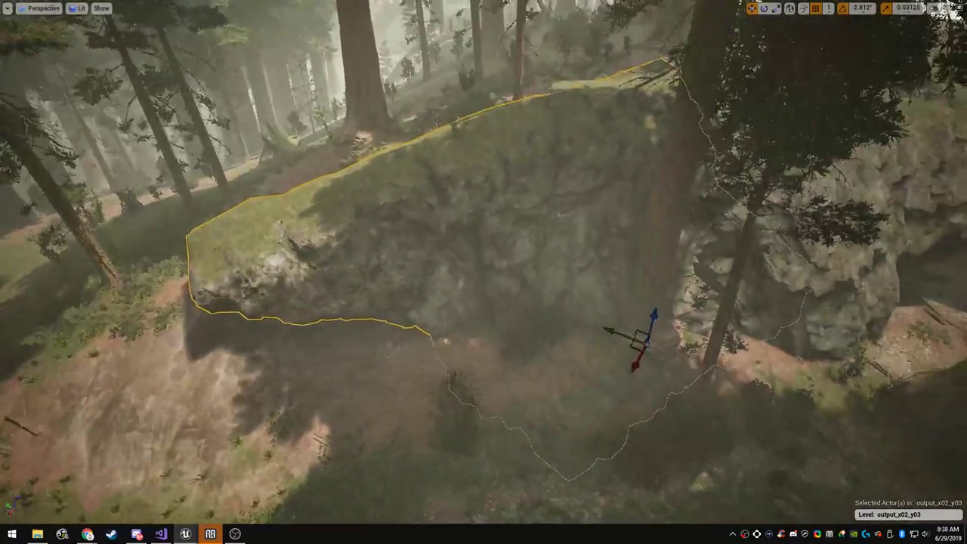
key(e)
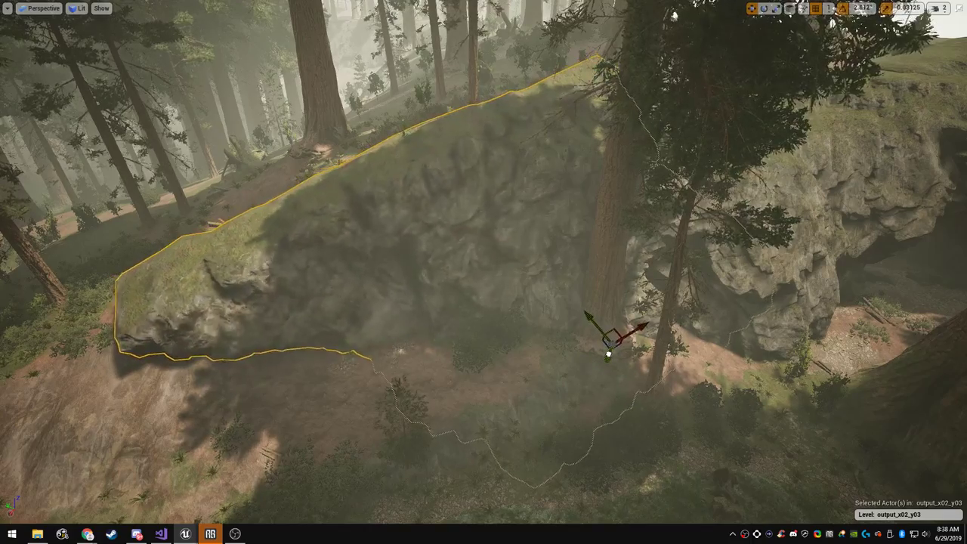
key(w)
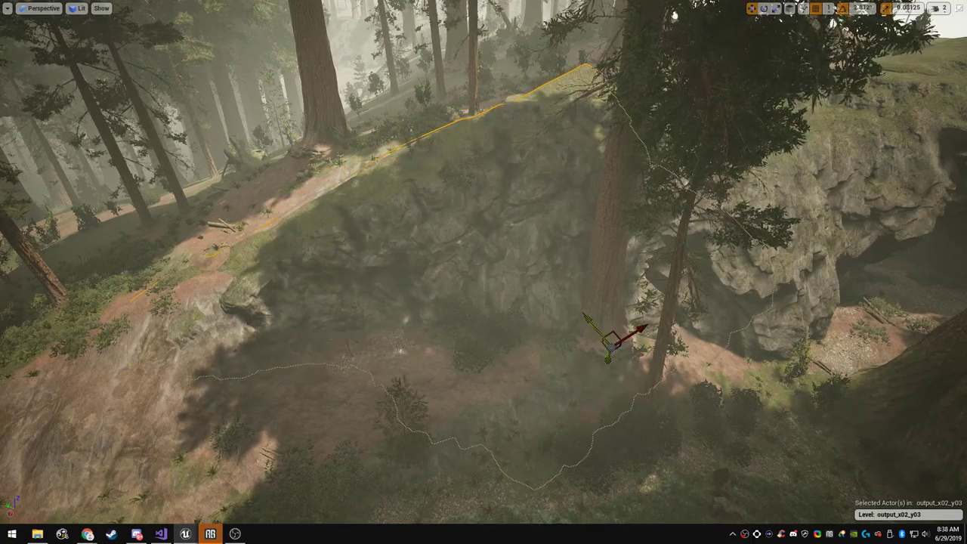
drag(609, 361, 609, 355)
right_drag(609, 355, 589, 382)
key(Escape)
key(F11)
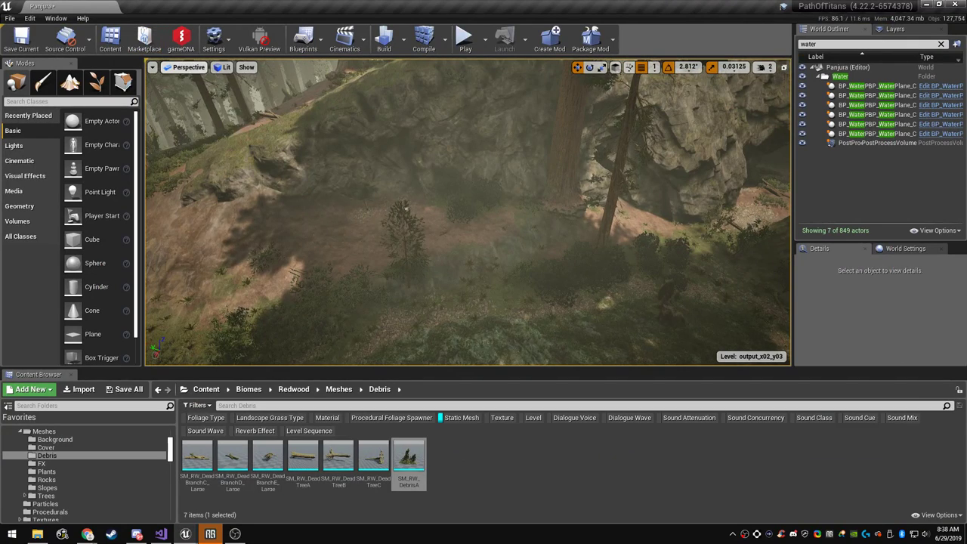
Turn off the Foliage show flag in the viewport to expose the bare ground below the cliff
click(223, 68)
click(185, 67)
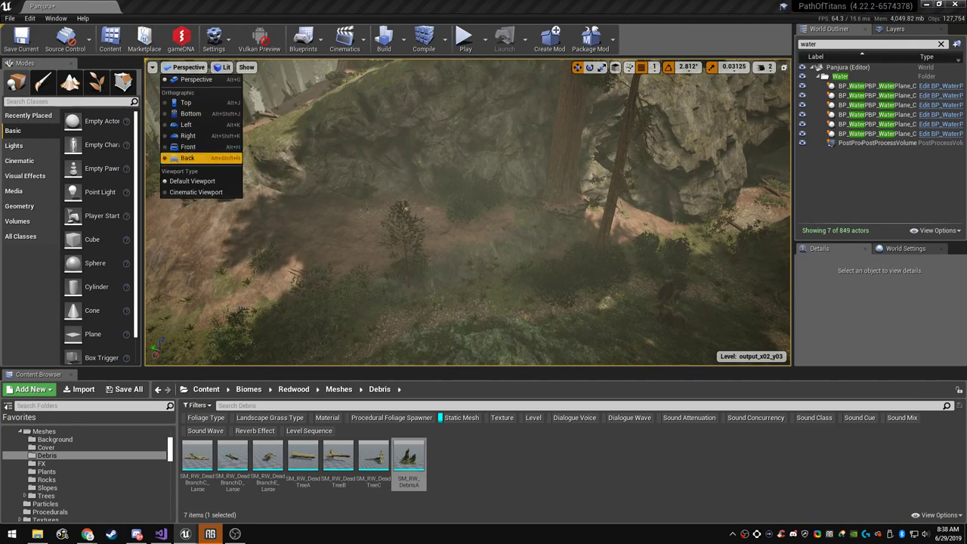
click(246, 67)
mouse_move(282, 336)
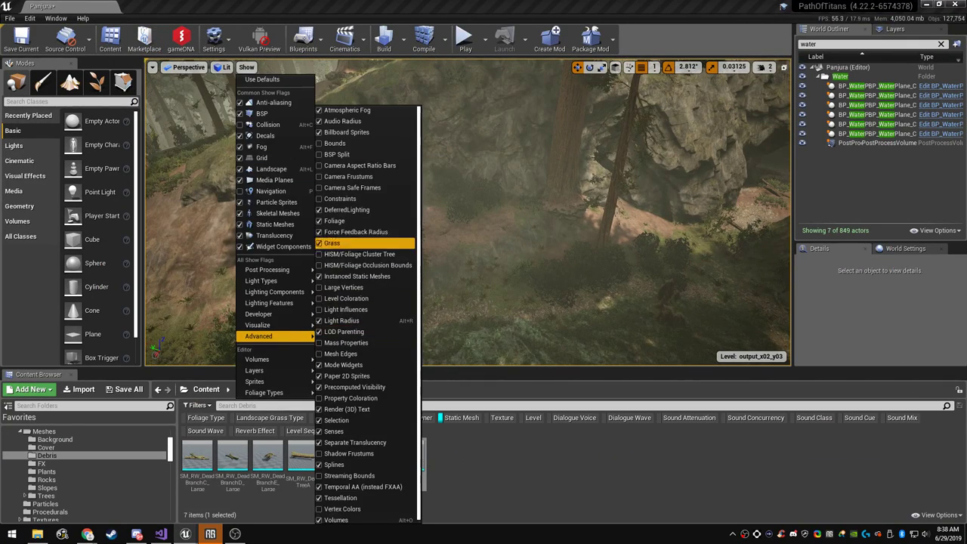
click(356, 222)
right_drag(529, 219, 516, 202)
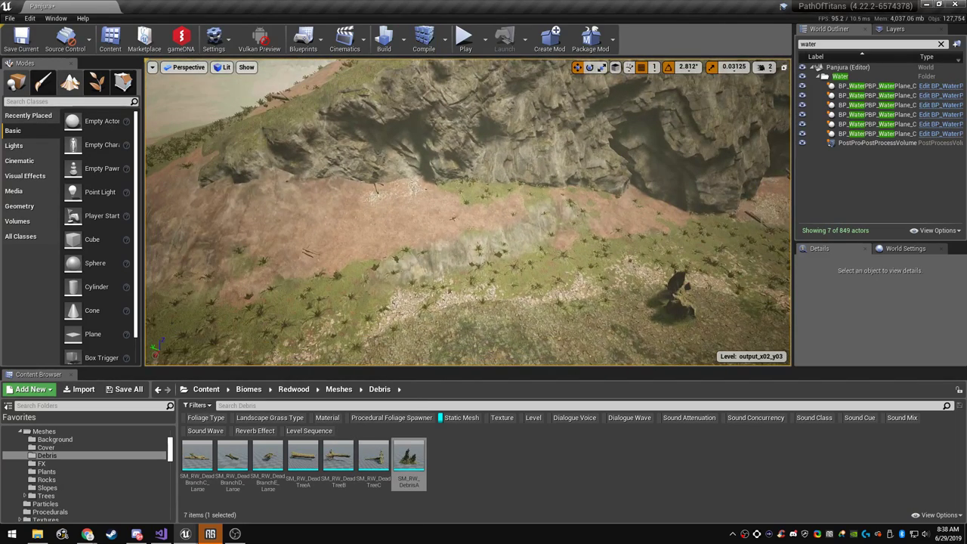
Switch to landscape sculpting and flatten the uneven rocky ground between the cliff base and the pebble shore
click(70, 83)
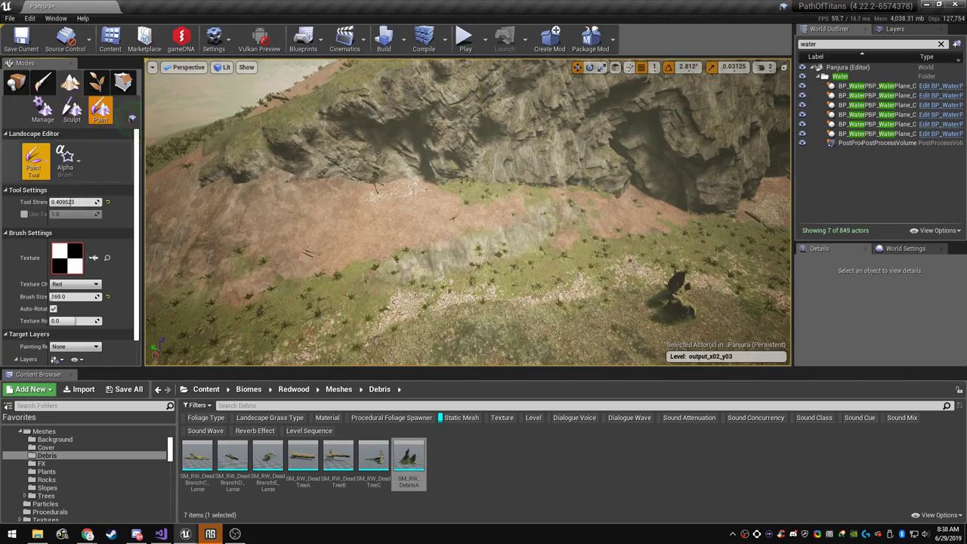
click(72, 111)
key(F11)
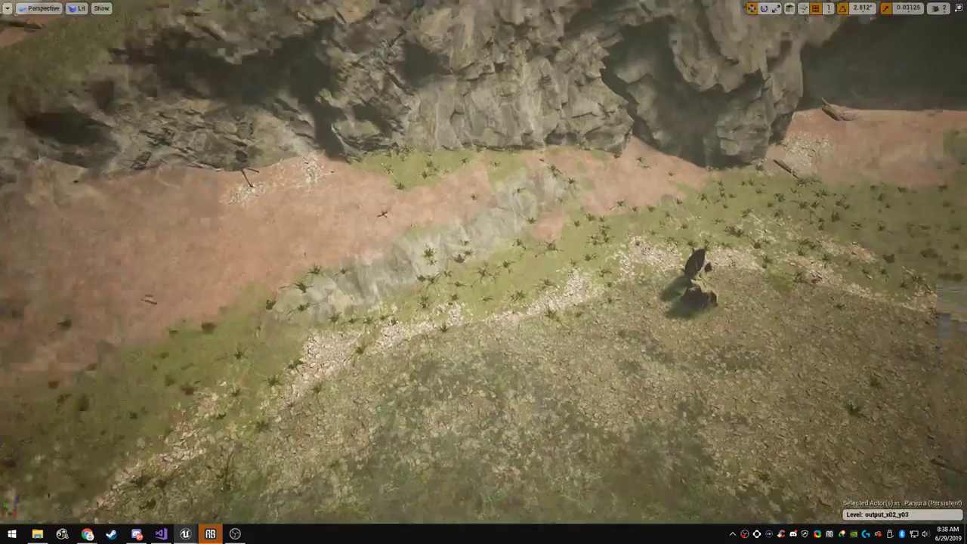
drag(545, 273, 443, 304)
mouse_move(423, 313)
mouse_down()
mouse_move(404, 324)
mouse_move(425, 381)
mouse_move(578, 411)
mouse_up()
mouse_move(656, 377)
right_down()
mouse_move(639, 404)
mouse_move(615, 333)
right_up()
Lower the Flatten tool's strength to 0.057142 and smooth the grass and dirt bank along the cliff and shoreline
key(F11)
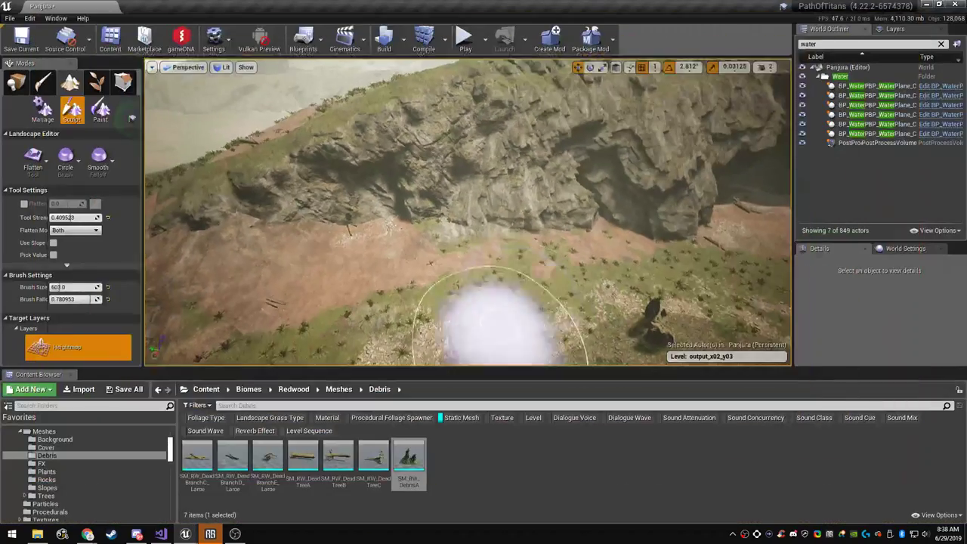
drag(71, 218, 52, 218)
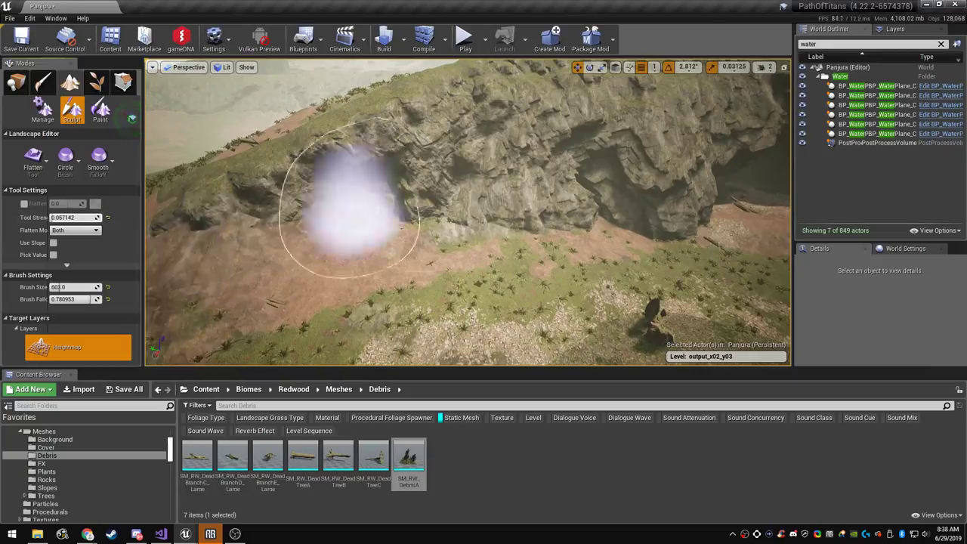
key(F11)
mouse_move(469, 250)
right_down()
mouse_move(529, 282)
mouse_move(446, 273)
mouse_move(447, 291)
mouse_move(439, 250)
right_up()
right_drag(529, 242, 537, 249)
drag(669, 334, 534, 334)
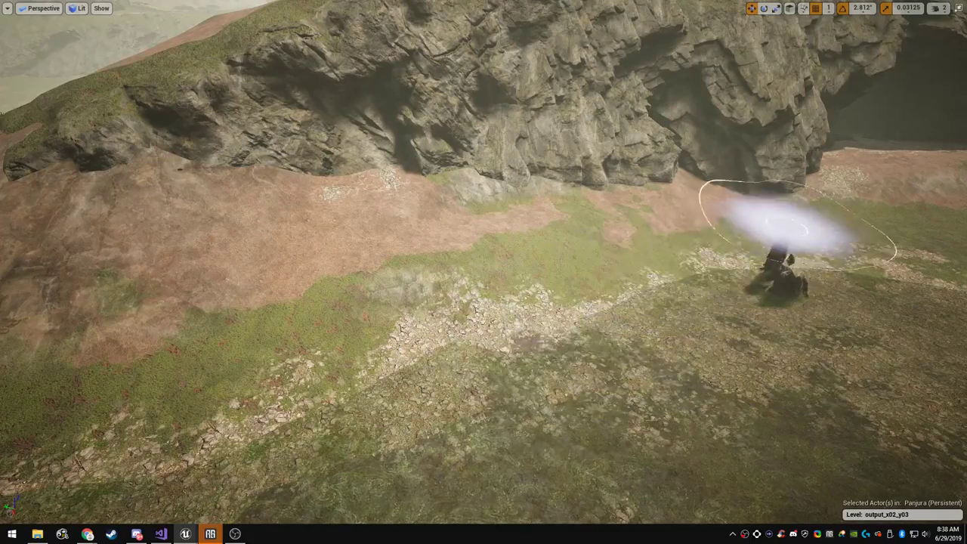
mouse_move(400, 256)
mouse_down()
mouse_move(240, 293)
mouse_move(113, 296)
mouse_up()
right_drag(114, 296, 38, 291)
drag(400, 287, 688, 266)
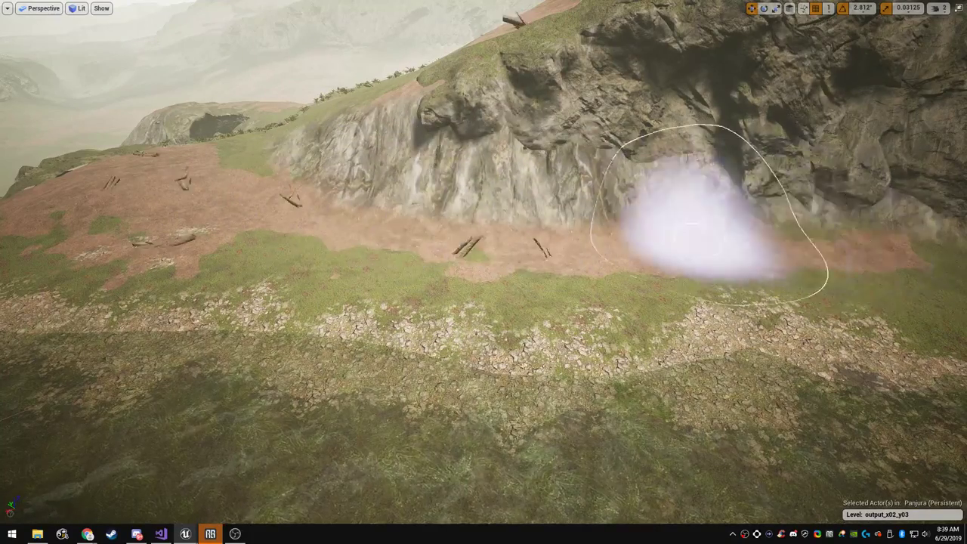
Flatten the remaining dirt and grass strip tight against the foot of the cliff with further brush strokes
key(w)
mouse_move(697, 229)
right_down()
mouse_move(854, 226)
mouse_move(865, 204)
mouse_move(896, 193)
right_up()
key(s)
right_drag(719, 161, 705, 261)
drag(529, 216, 588, 184)
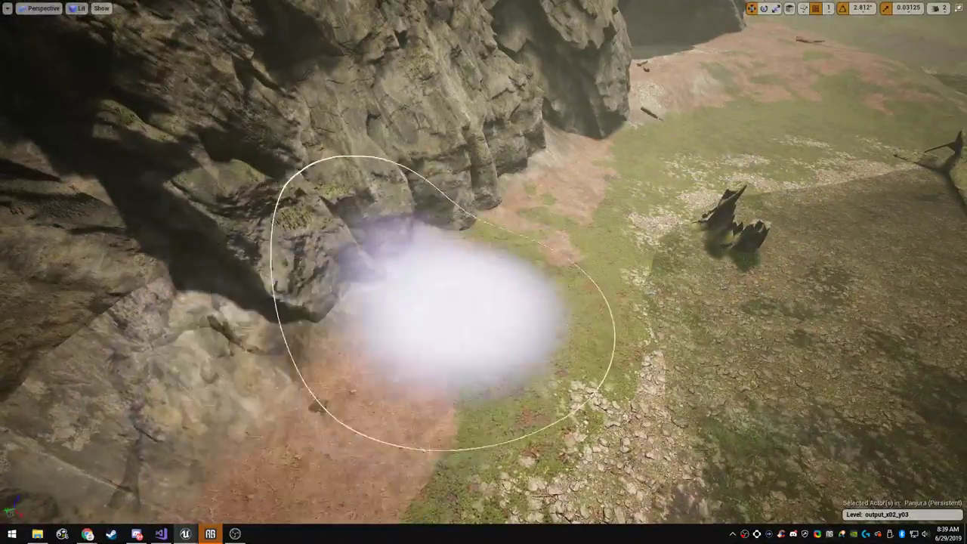
right_drag(457, 309, 325, 302)
mouse_move(615, 280)
mouse_down()
mouse_move(634, 274)
mouse_move(183, 313)
mouse_up()
right_drag(453, 304, 317, 272)
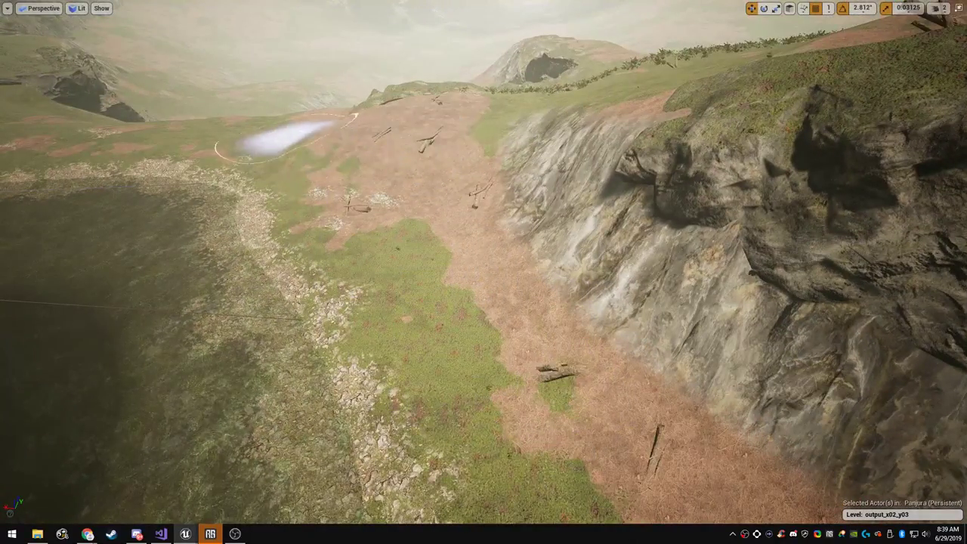
Bring a large rock formation from the lake's far shore over to the bank near the sculpted cliff
mouse_move(429, 125)
right_down()
mouse_move(370, 79)
mouse_move(725, 98)
mouse_move(767, 85)
right_up()
key(w)
key(w)
right_drag(484, 272, 725, 284)
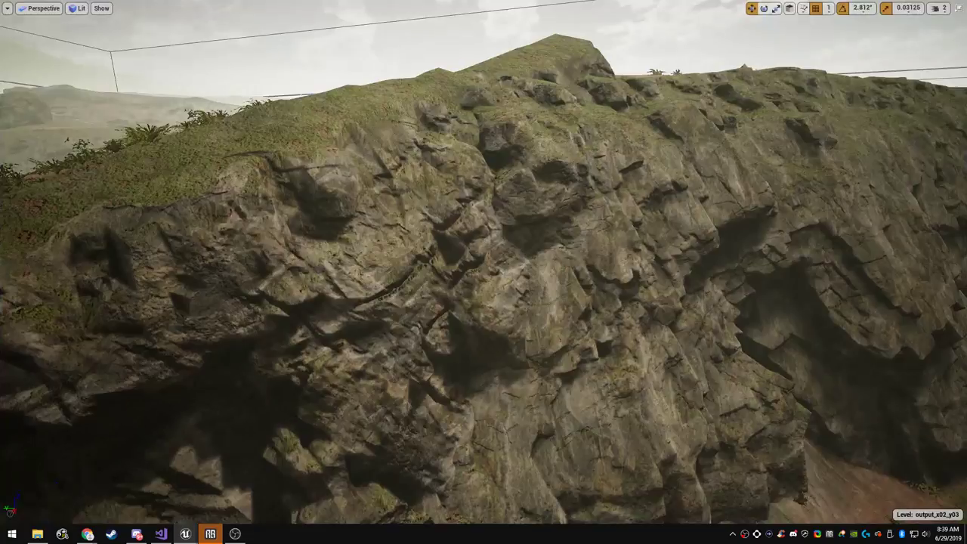
right_drag(483, 272, 325, 309)
right_drag(483, 272, 469, 256)
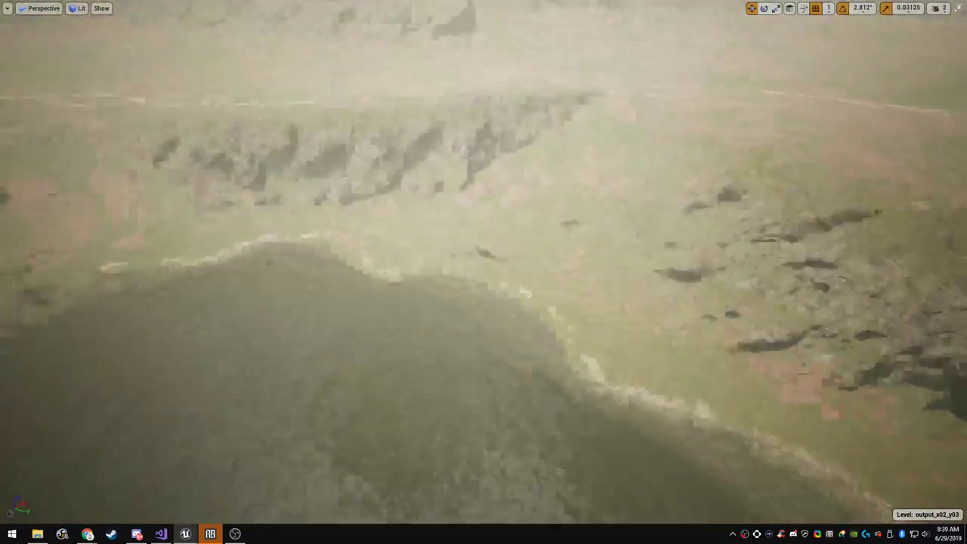
right_drag(484, 272, 408, 151)
click(544, 158)
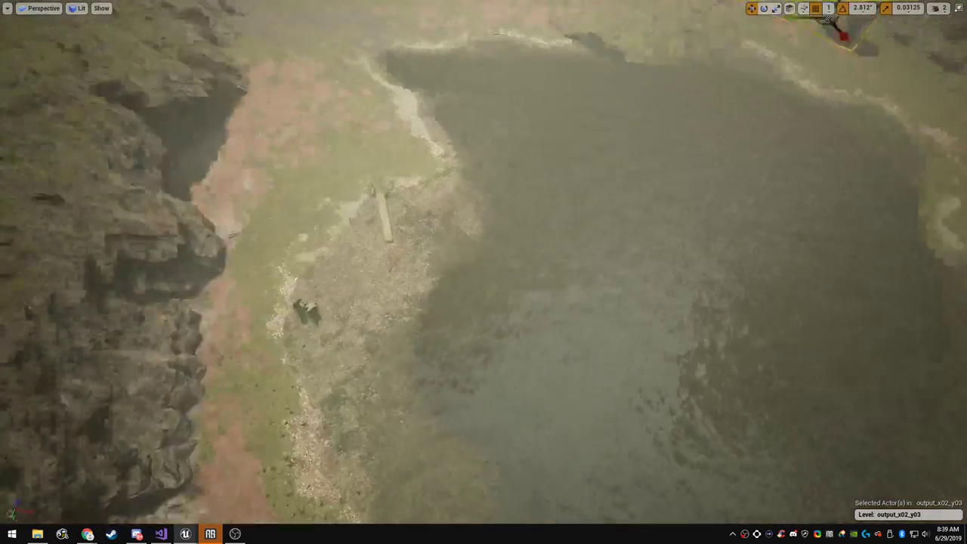
right_drag(483, 272, 401, 230)
drag(954, 165, 323, 507)
right_drag(323, 507, 189, 529)
Rotate the mossy rock formation to follow the cliff line and scale it down well below the cliff's height
key(e)
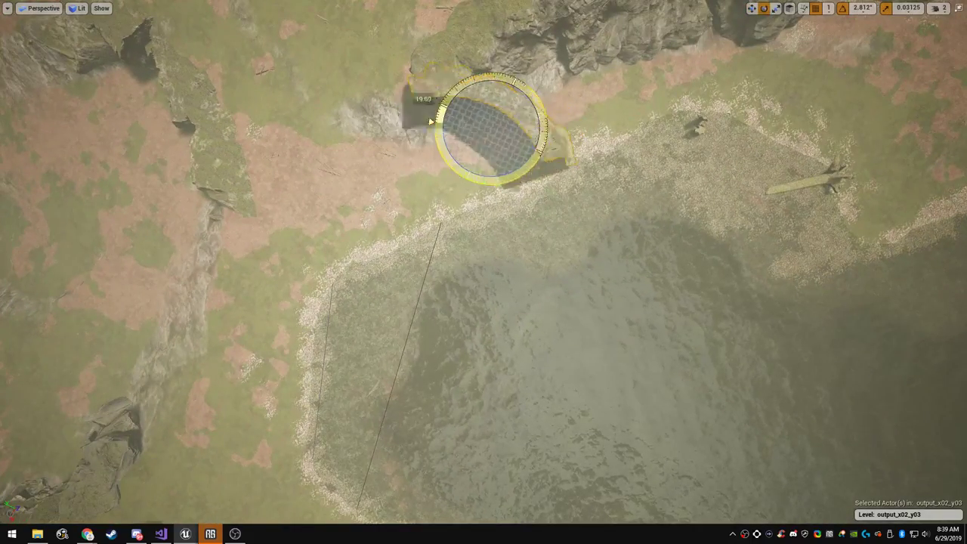
drag(432, 122, 560, 101)
right_drag(484, 272, 466, 143)
key(w)
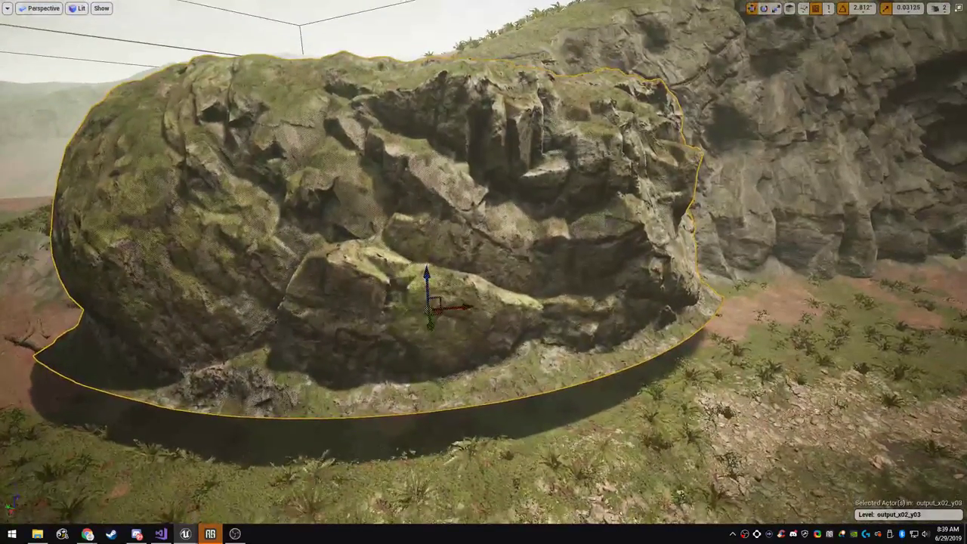
key(r)
drag(429, 309, 376, 337)
right_drag(484, 272, 491, 340)
Push the scaled-down rock into the foot of the cliff and rotate it to blend with the wall
key(w)
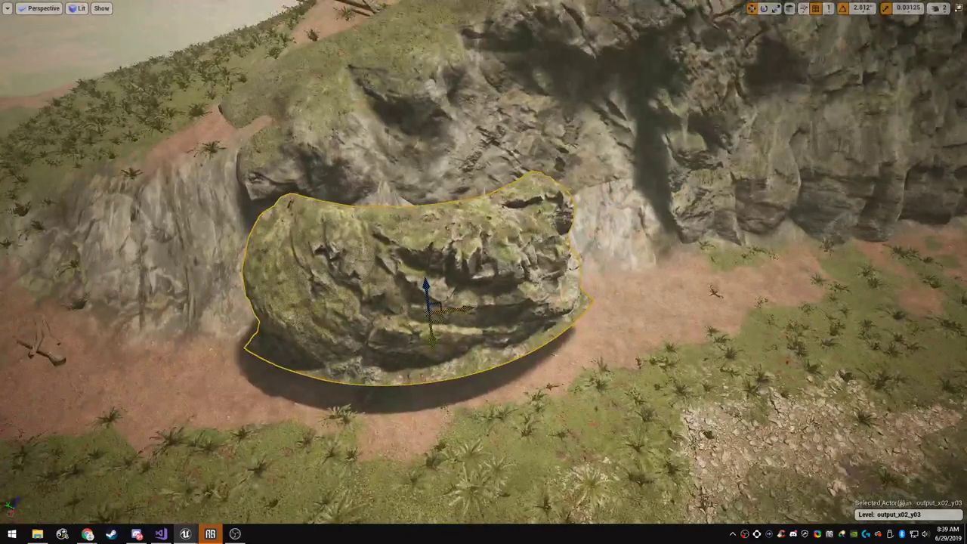
drag(432, 302, 598, 219)
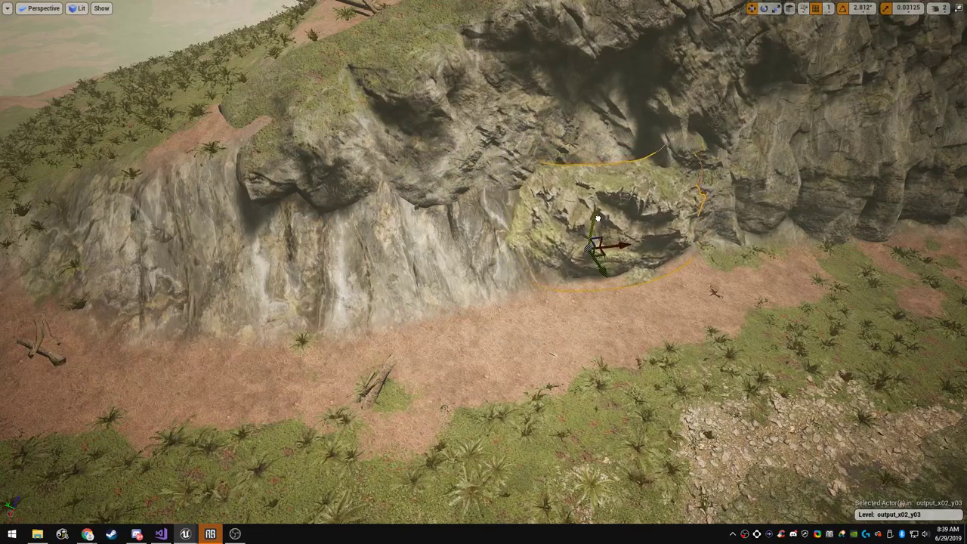
key(e)
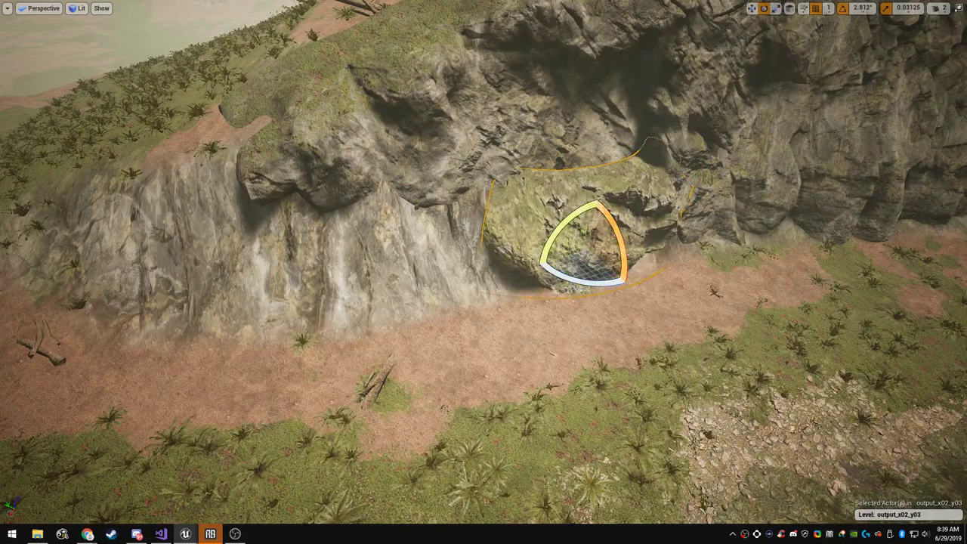
key(w)
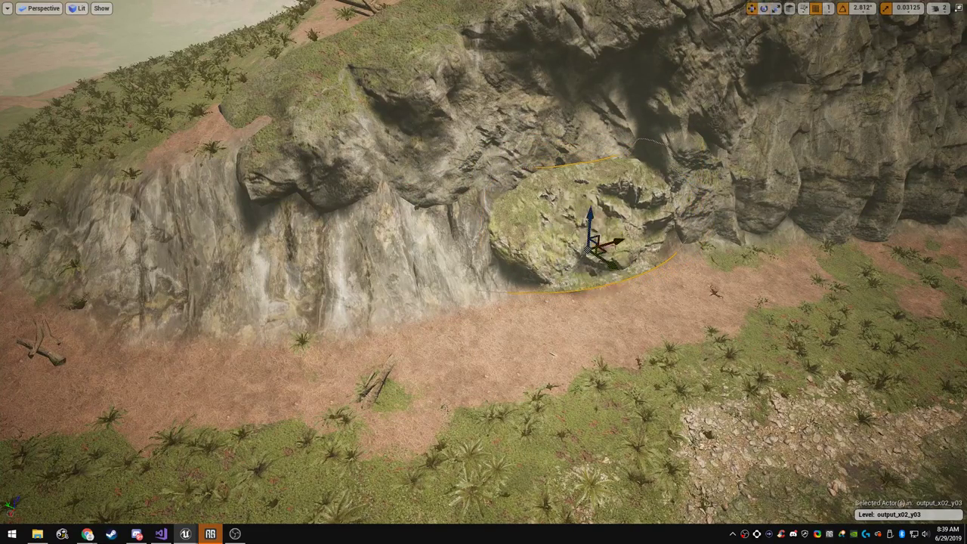
Duplicate the mossy rock along the bare stretched slope, and rotate and position the copy to extend the cliff base
right_drag(592, 236, 586, 318)
alt+drag(637, 288, 322, 369)
right_drag(322, 369, 408, 374)
key(e)
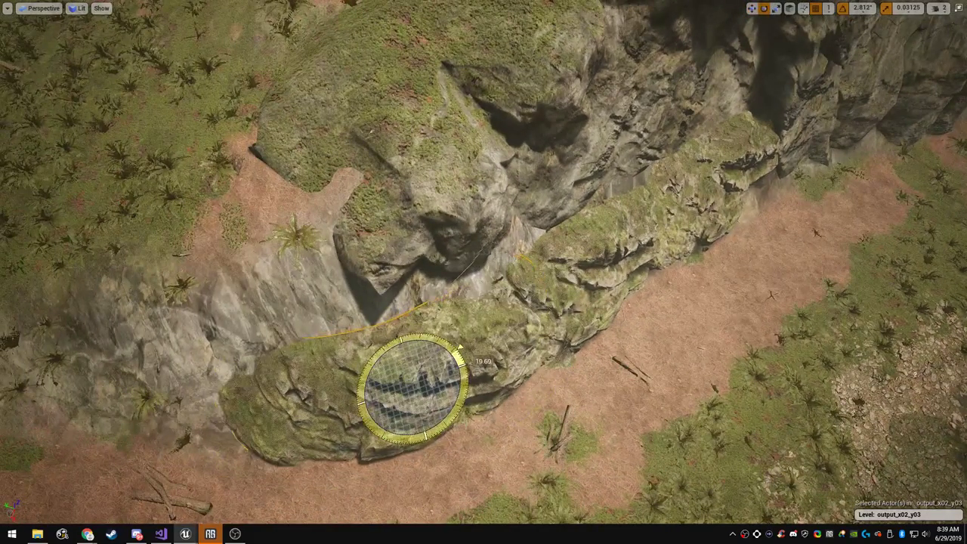
key(w)
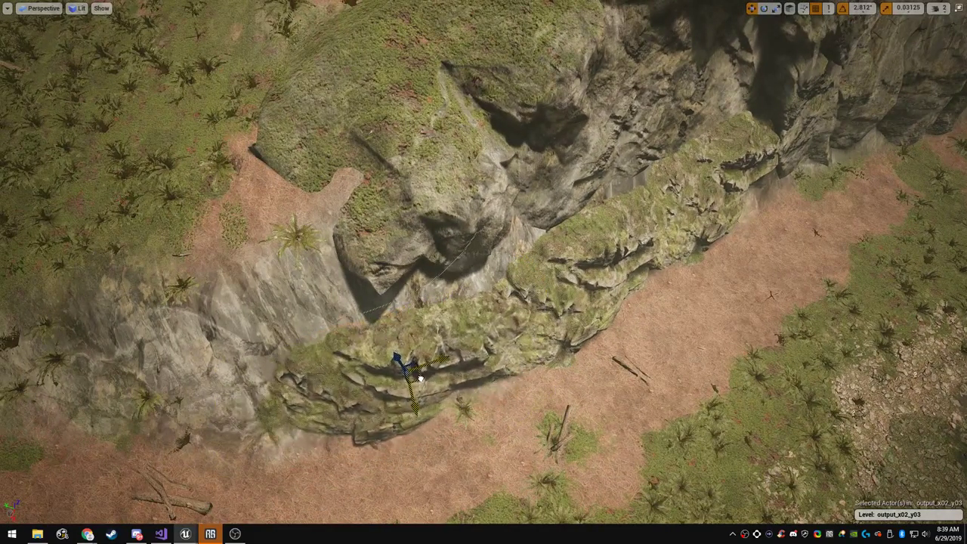
right_drag(415, 381, 389, 321)
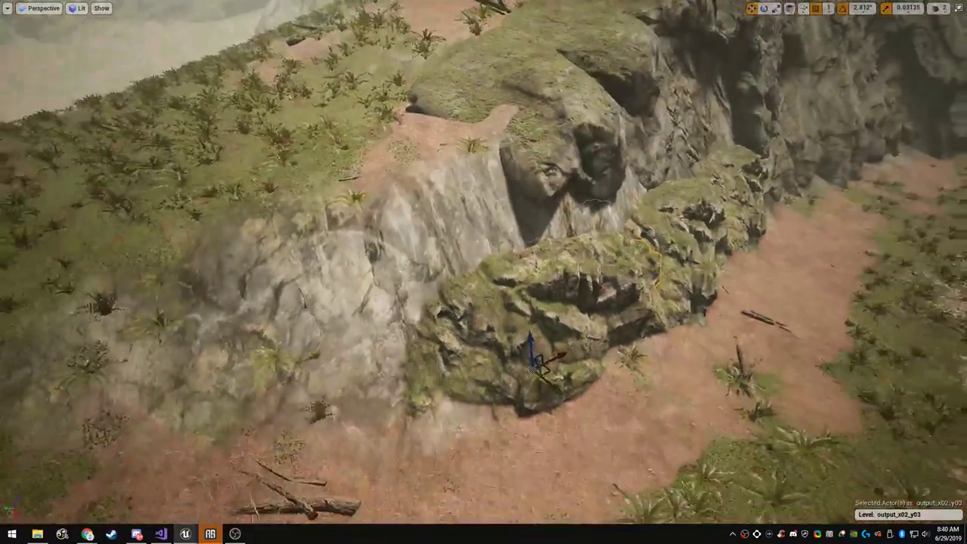
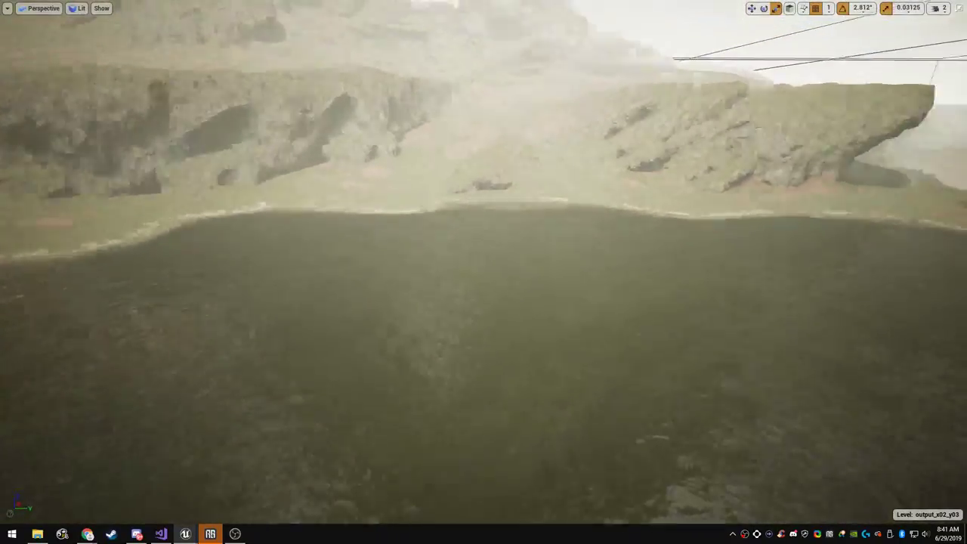
Flatten the uneven ground on the grassy lake bank below the cliffs with the landscape Flatten tool
key(F11)
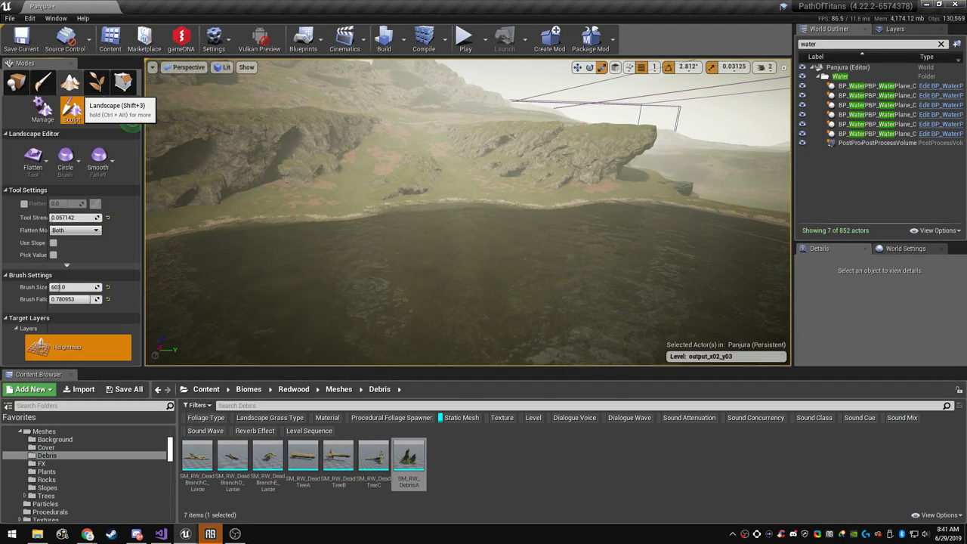
key(F11)
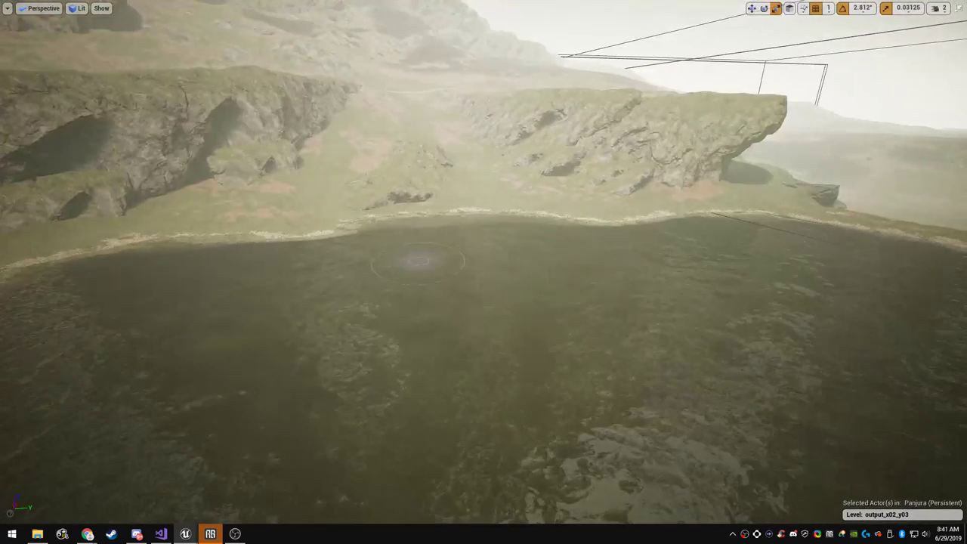
mouse_move(484, 264)
right_down()
mouse_move(438, 227)
mouse_move(415, 238)
mouse_move(272, 240)
mouse_move(499, 243)
mouse_move(485, 273)
mouse_move(496, 272)
right_up()
key(w)
mouse_move(446, 198)
mouse_down()
mouse_move(525, 249)
mouse_move(298, 248)
mouse_move(448, 191)
mouse_up()
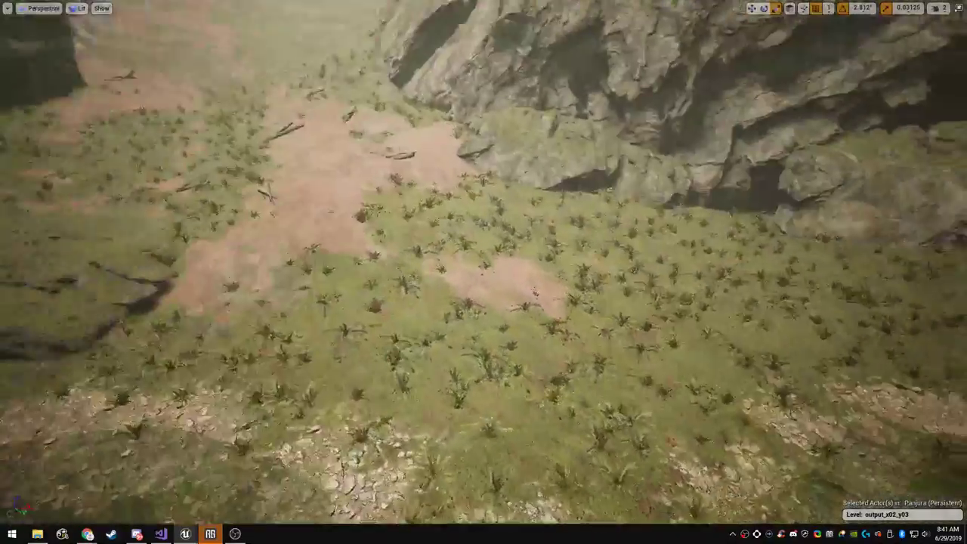
scroll(585, 287, up, 3)
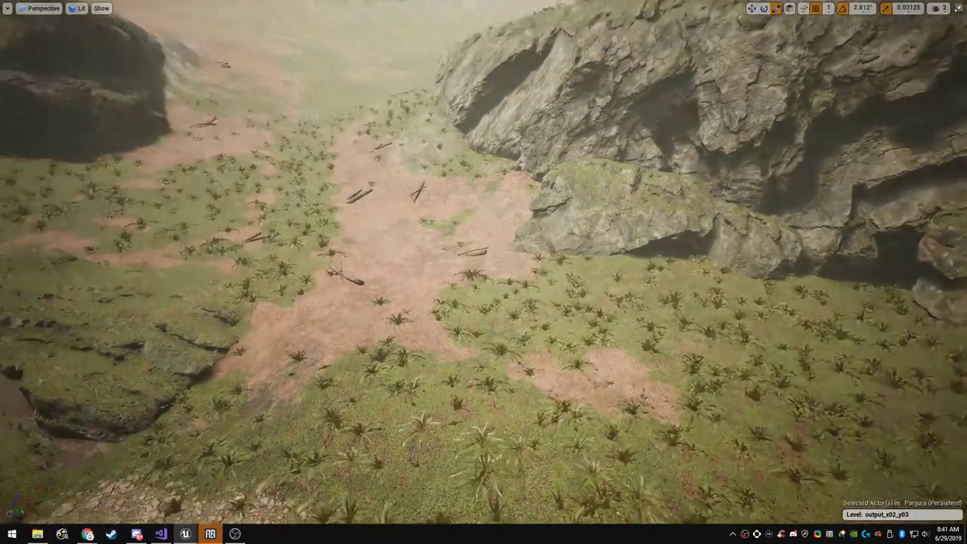
Flatten the floor of the valley that runs between the two cliffs away from the lake
mouse_move(484, 272)
right_down()
mouse_move(484, 234)
mouse_move(510, 235)
mouse_move(423, 272)
right_up()
right_drag(572, 248, 548, 213)
mouse_move(572, 248)
mouse_down()
mouse_move(430, 219)
mouse_move(586, 204)
mouse_up()
key(w)
right_drag(586, 204, 590, 153)
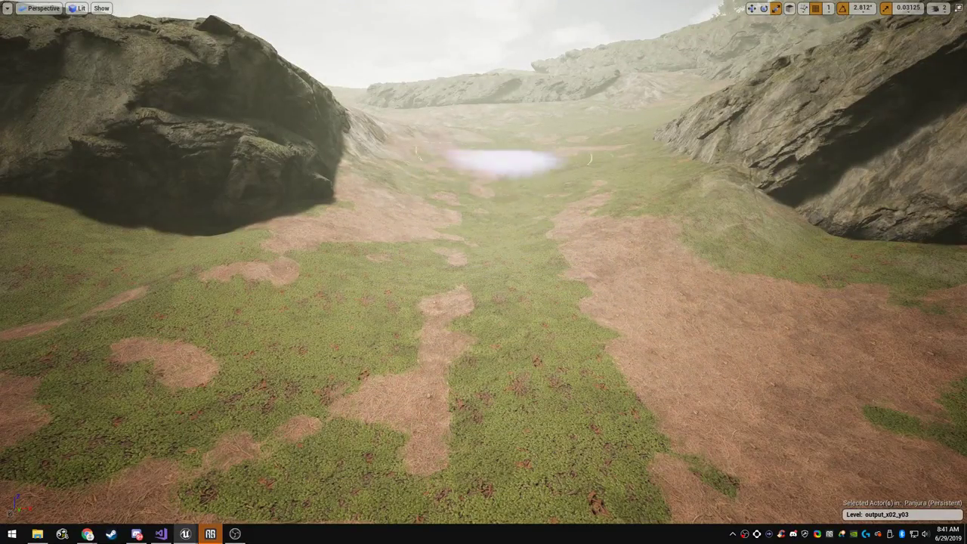
Bring a copy of the rock formation from the lake's far shore into the valley between the cliffs, using world-space movement
mouse_move(555, 156)
right_down()
mouse_move(563, 136)
mouse_move(629, 137)
mouse_move(625, 181)
mouse_move(604, 186)
right_up()
key(w)
key(s)
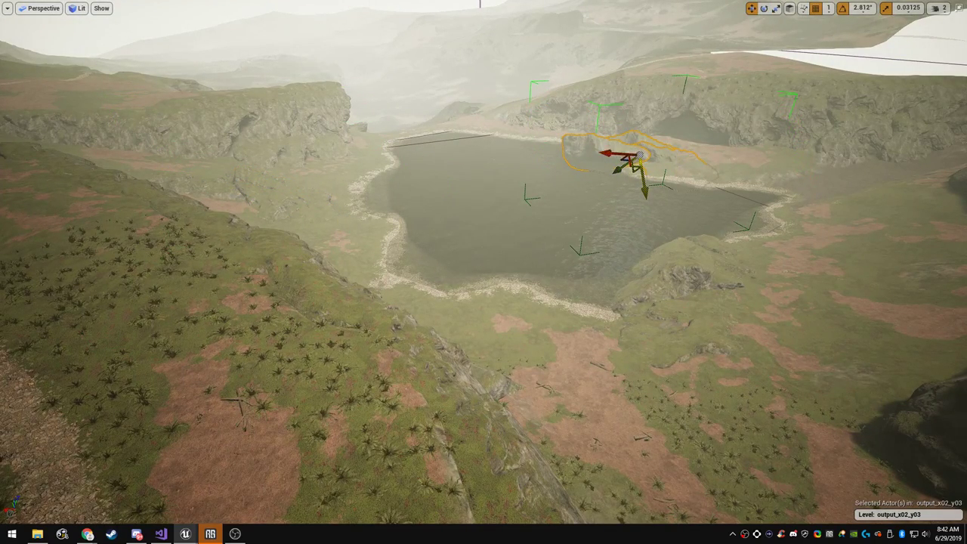
right_drag(484, 272, 553, 273)
key(ctrl+grave)
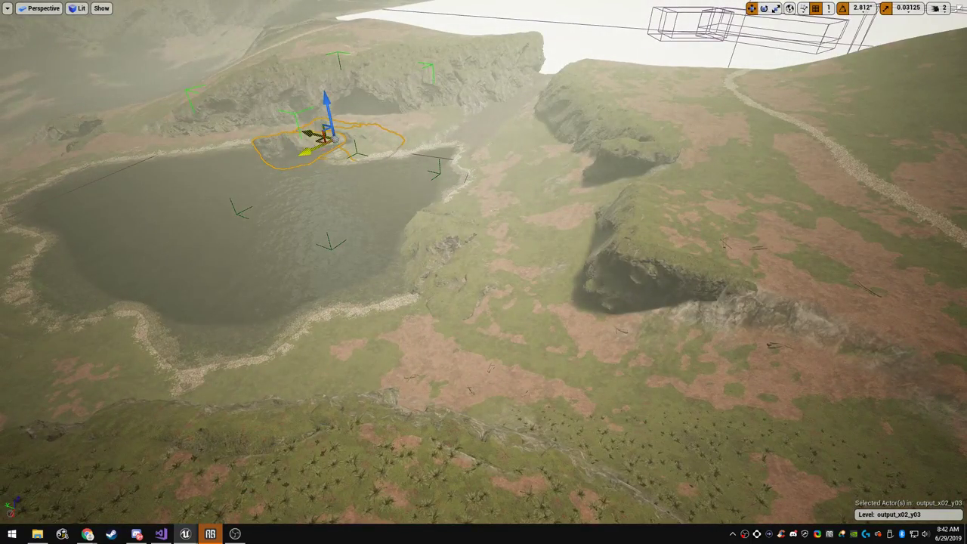
drag(323, 137, 498, 303)
drag(677, 443, 675, 441)
drag(720, 405, 727, 348)
right_drag(727, 347, 760, 386)
Rotate the mossy rock formation so it runs along the valley between the cliffs
key(e)
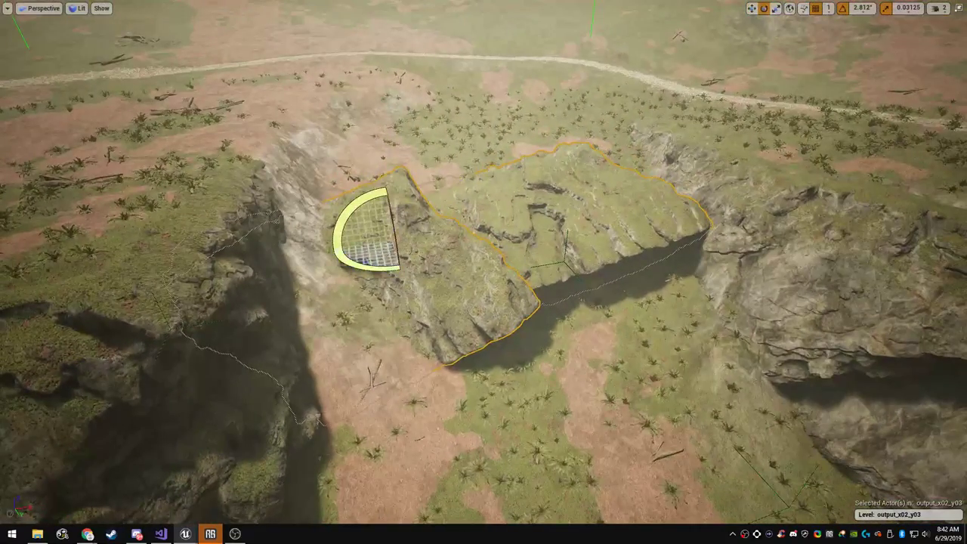
drag(370, 267, 306, 261)
drag(390, 215, 395, 266)
key(w)
right_drag(400, 272, 364, 318)
Resize the mossy rock formation and sink it partly into the valley floor
key(r)
drag(477, 153, 594, 210)
key(e)
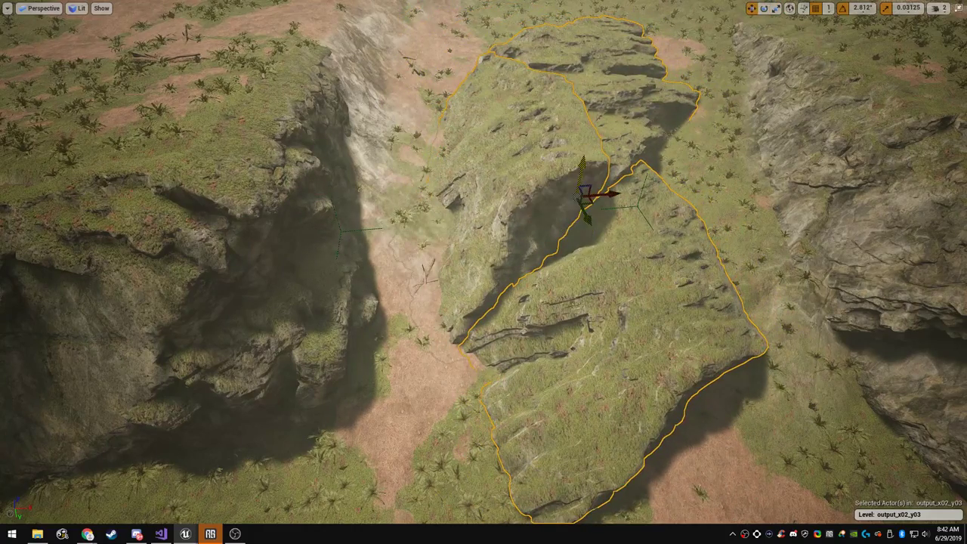
drag(583, 163, 584, 179)
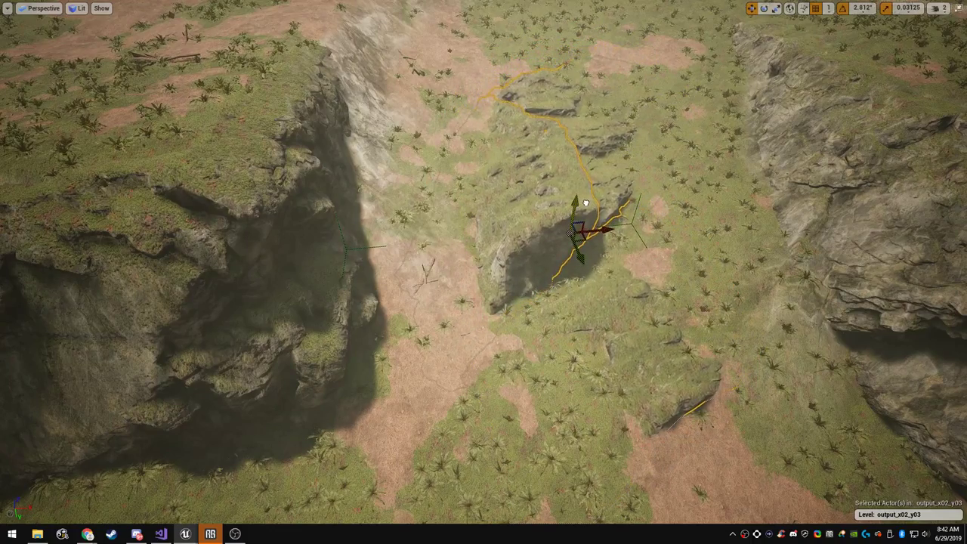
key(Escape)
Rotate and reposition the valley's mossy rock formation to leave a narrow passage beside the steep cliff
right_drag(586, 201, 553, 171)
key(w)
key(s)
click(472, 231)
key(e)
key(w)
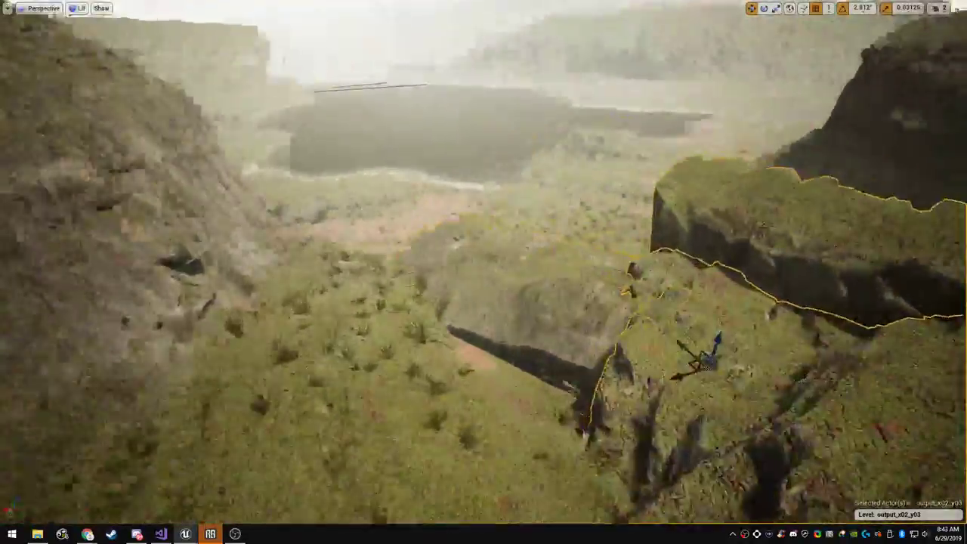
right_drag(484, 272, 574, 272)
key(w)
key(a)
mouse_move(484, 272)
right_down()
mouse_move(604, 280)
mouse_move(642, 298)
mouse_move(446, 227)
mouse_move(423, 235)
mouse_move(438, 242)
mouse_move(435, 197)
mouse_move(484, 250)
mouse_move(491, 291)
mouse_move(446, 291)
mouse_move(469, 234)
mouse_move(483, 273)
right_up()
key(s)
key(s)
key(Escape)
Smooth the ground between the dark cliff and the mossy rocks with the landscape Smooth tool and a much smaller brush
key(s)
key(s)
key(F11)
click(70, 82)
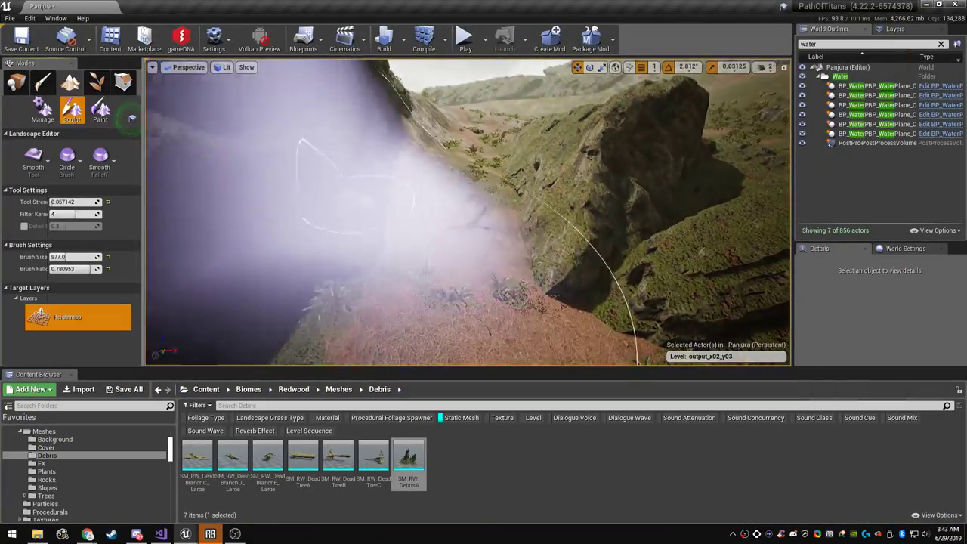
key(F11)
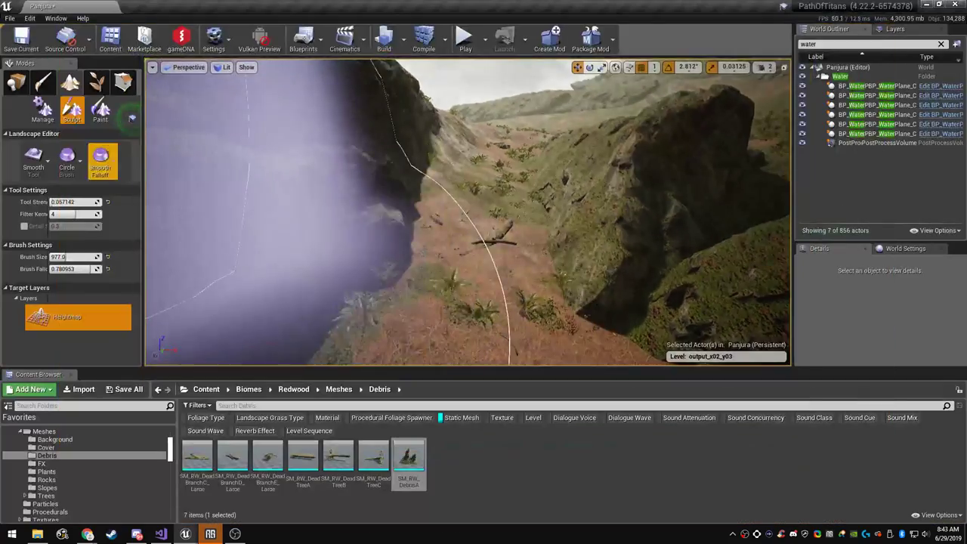
click(82, 211)
right_drag(332, 242, 317, 302)
key(F11)
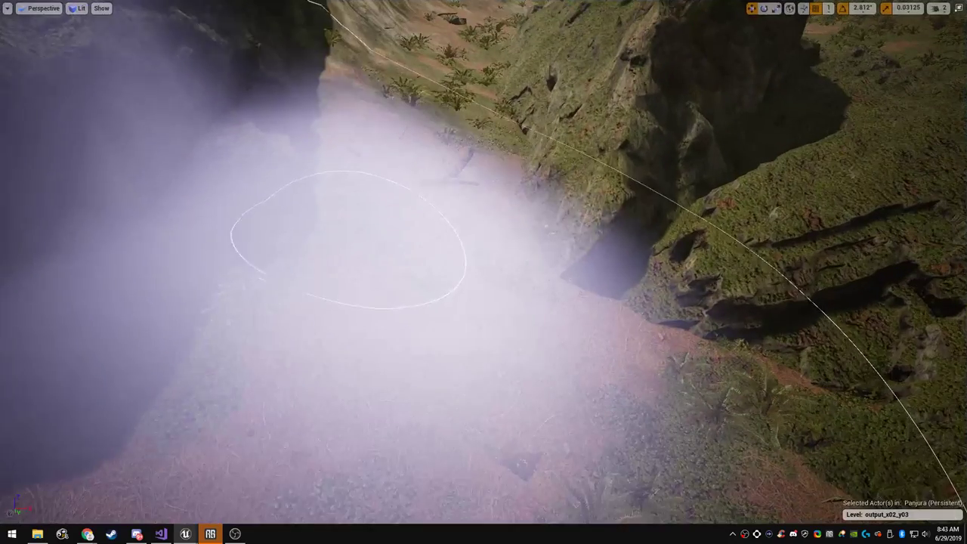
right_drag(348, 237, 370, 260)
key(bracketleft)
key(bracketleft)
key(bracketleft)
key(bracketleft)
key(bracketleft)
key(bracketleft)
key(bracketleft)
key(bracketleft)
key(bracketleft)
key(bracketleft)
key(bracketleft)
key(bracketleft)
key(bracketleft)
key(bracketleft)
key(bracketleft)
key(bracketleft)
key(bracketleft)
key(bracketleft)
key(bracketleft)
key(bracketleft)
drag(438, 227, 453, 246)
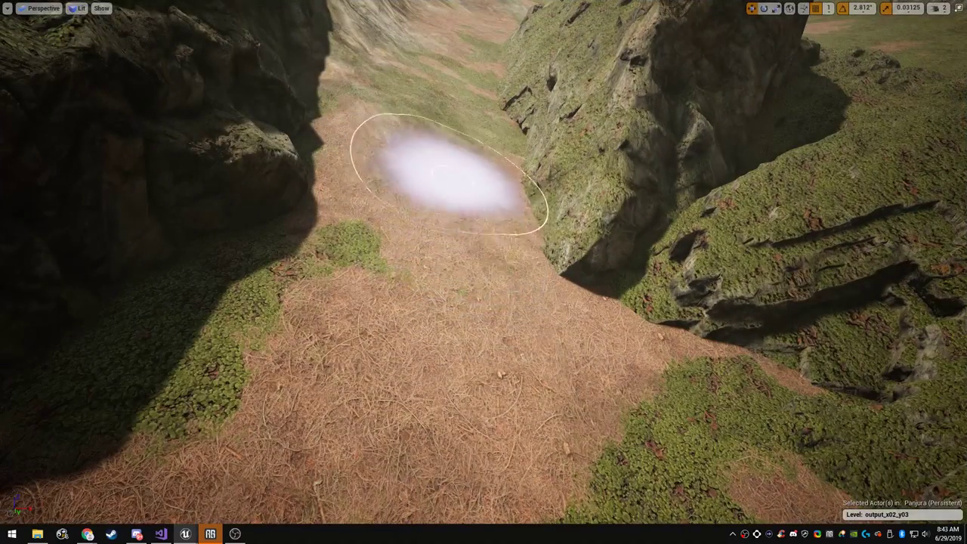
mouse_move(463, 96)
mouse_down()
mouse_move(471, 37)
mouse_move(476, 64)
mouse_up()
Continue smoothing the passage floor further up the valley along the foot of the bare slope
right_drag(488, 98, 486, 93)
key(w)
drag(444, 321, 474, 216)
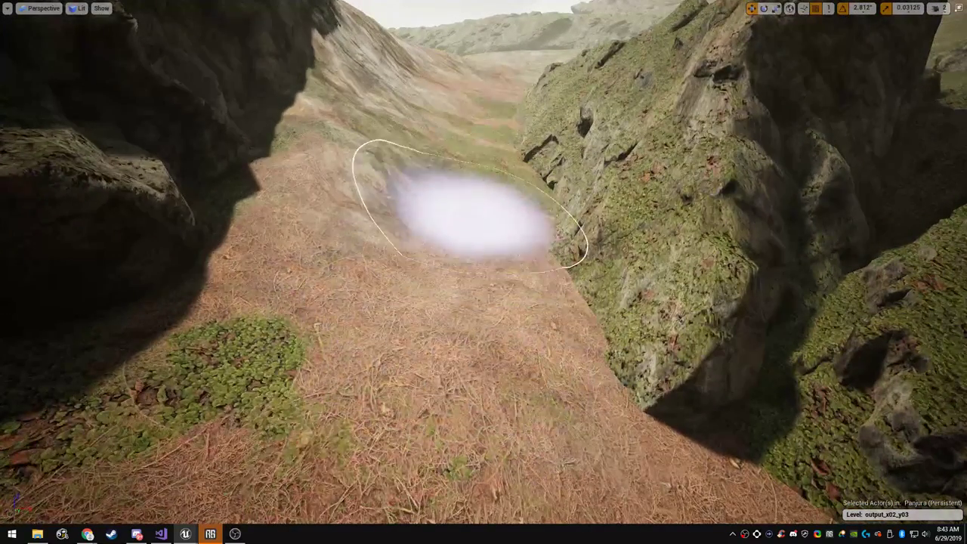
drag(481, 152, 487, 108)
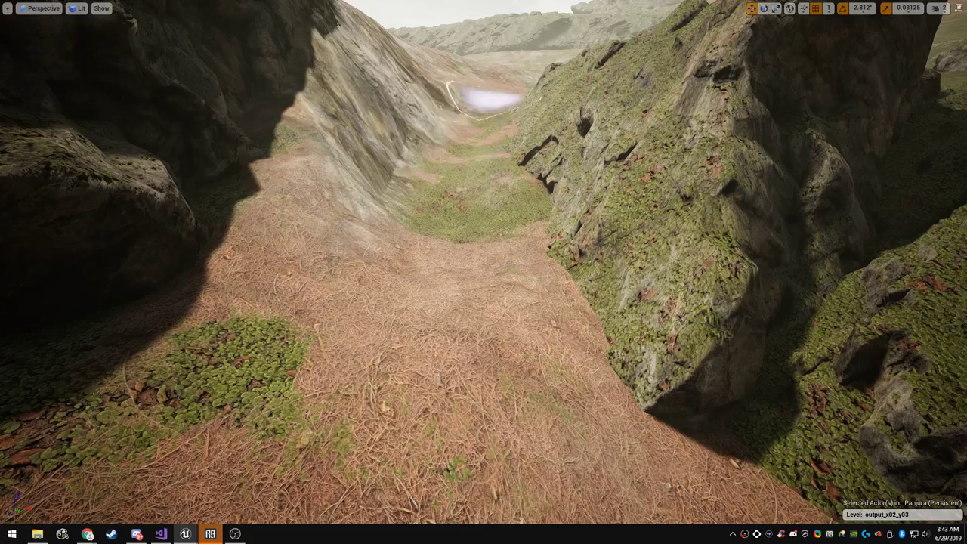
mouse_move(436, 208)
right_down()
mouse_move(404, 155)
mouse_move(424, 167)
right_up()
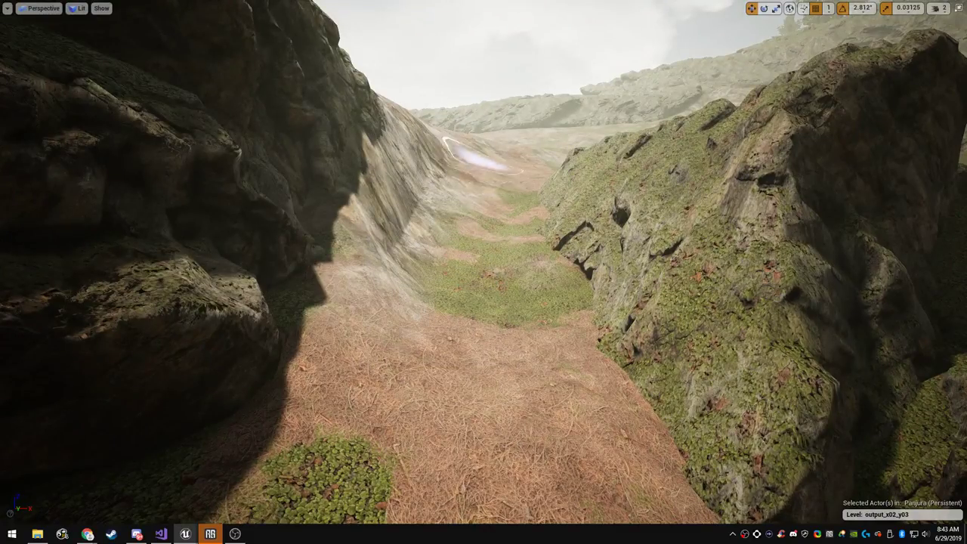
Smooth the needle-covered slope where the passage opens toward the lake
mouse_move(484, 158)
right_down()
mouse_move(491, 142)
mouse_move(793, 208)
mouse_move(749, 155)
right_up()
key(w)
key(w)
mouse_move(582, 435)
mouse_down()
mouse_move(540, 366)
mouse_move(544, 293)
mouse_up()
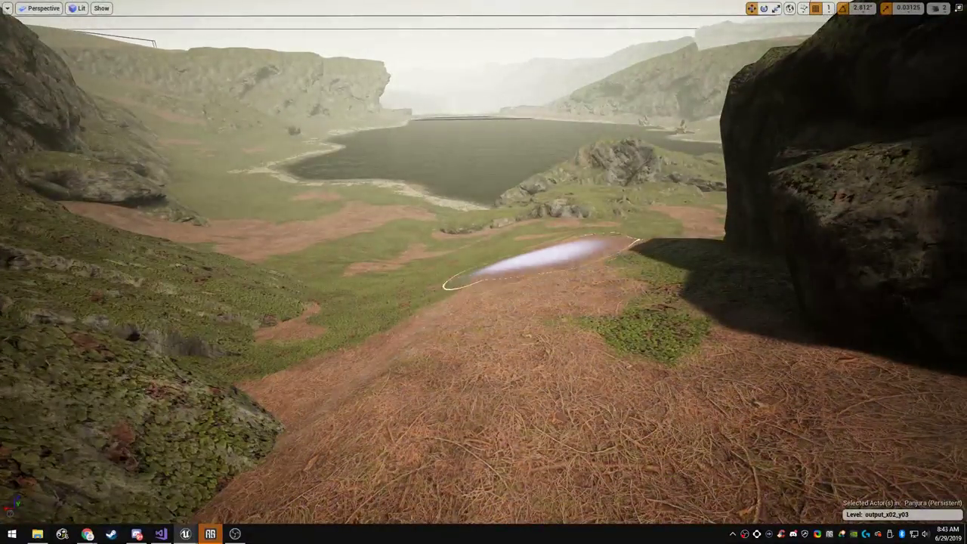
Return to object placement mode, turn the hidden trees and foliage back on, and view the shore with them
key(w)
mouse_move(498, 274)
right_down()
mouse_move(450, 250)
mouse_move(333, 226)
mouse_move(604, 240)
mouse_move(729, 268)
right_up()
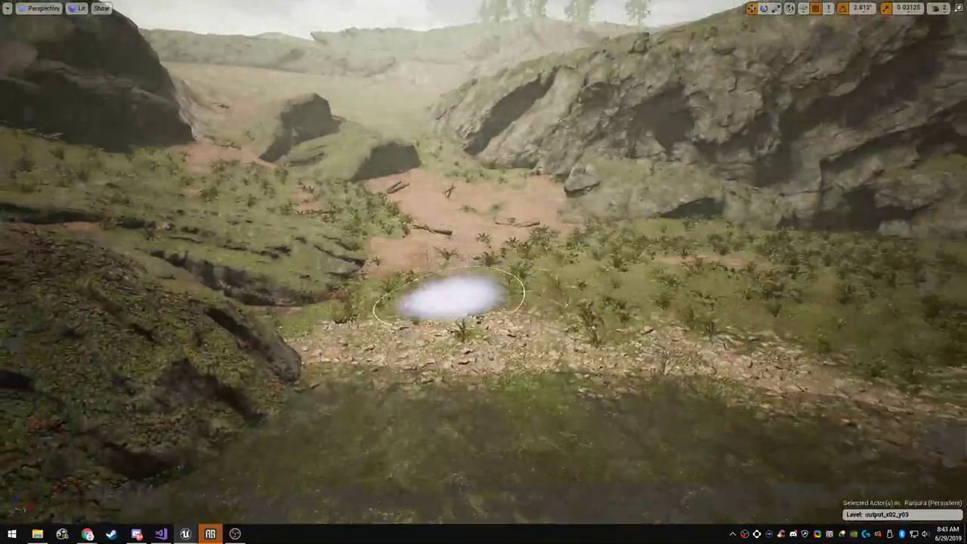
key(F11)
click(17, 83)
click(224, 68)
mouse_move(188, 67)
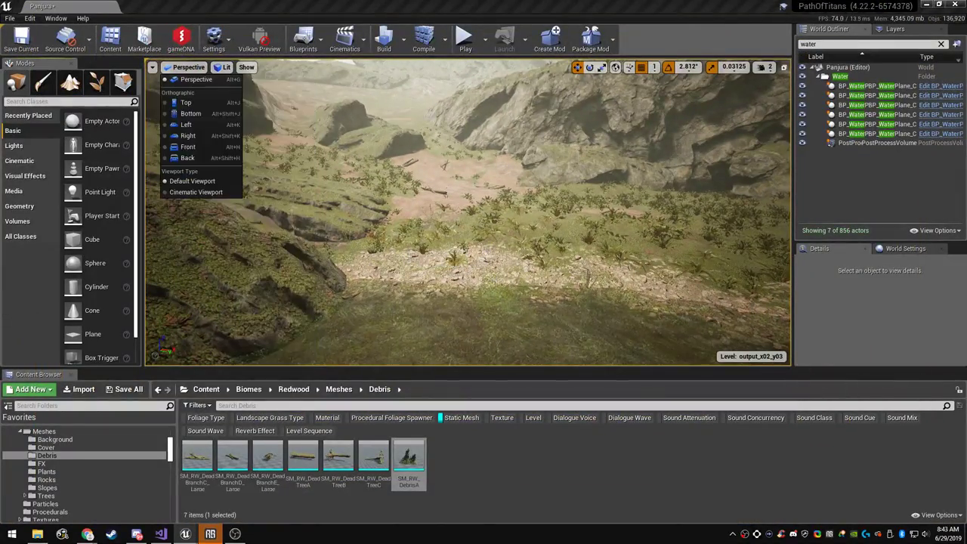
click(247, 66)
mouse_move(259, 336)
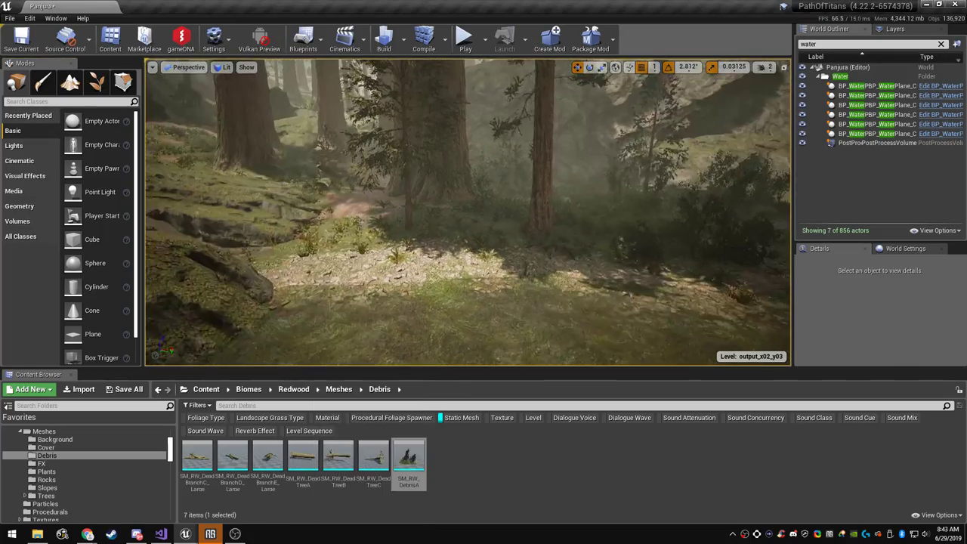
key(F11)
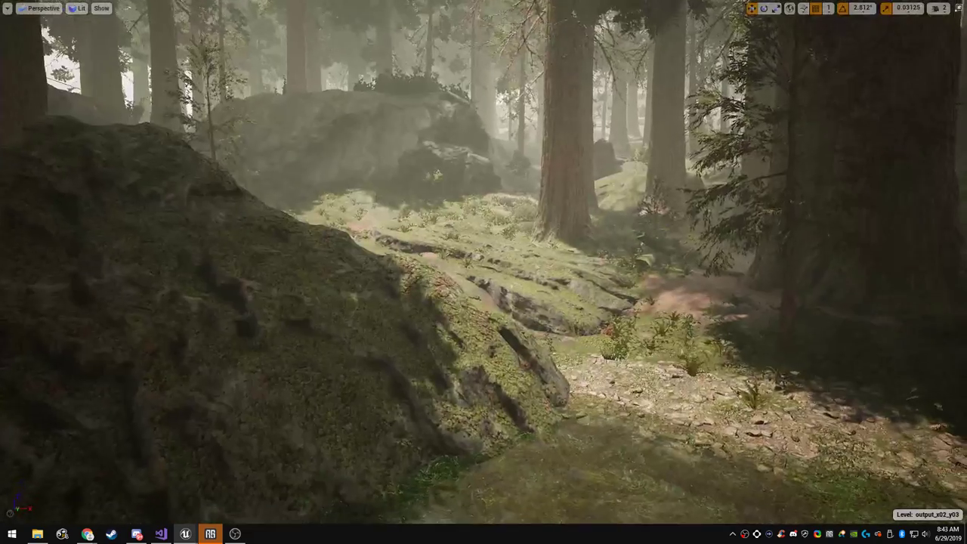
right_drag(484, 272, 749, 287)
key(w)
Filter the level's actors by "proced" and resimulate the PFS_RW_RedwoodForest_Trees procedural foliage volume
key(F11)
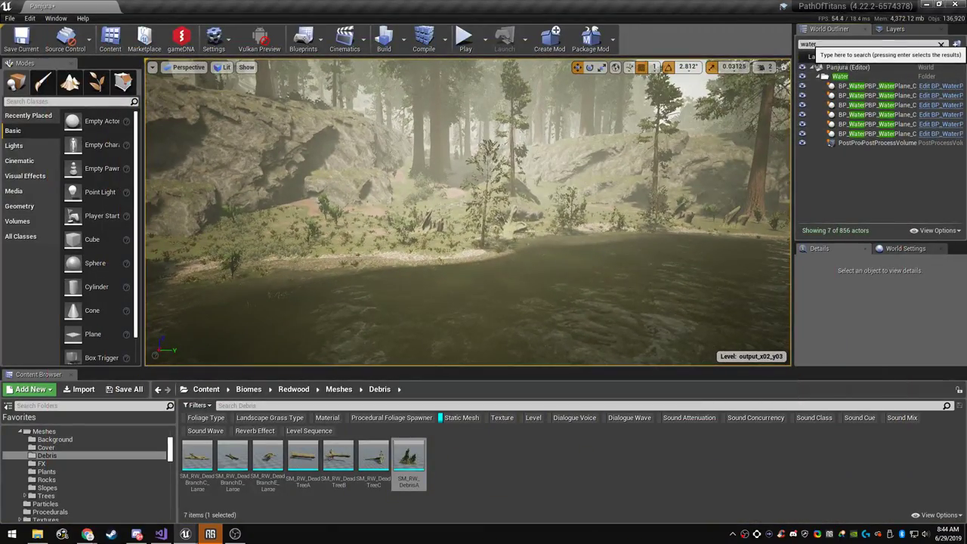
click(941, 43)
text(proced)
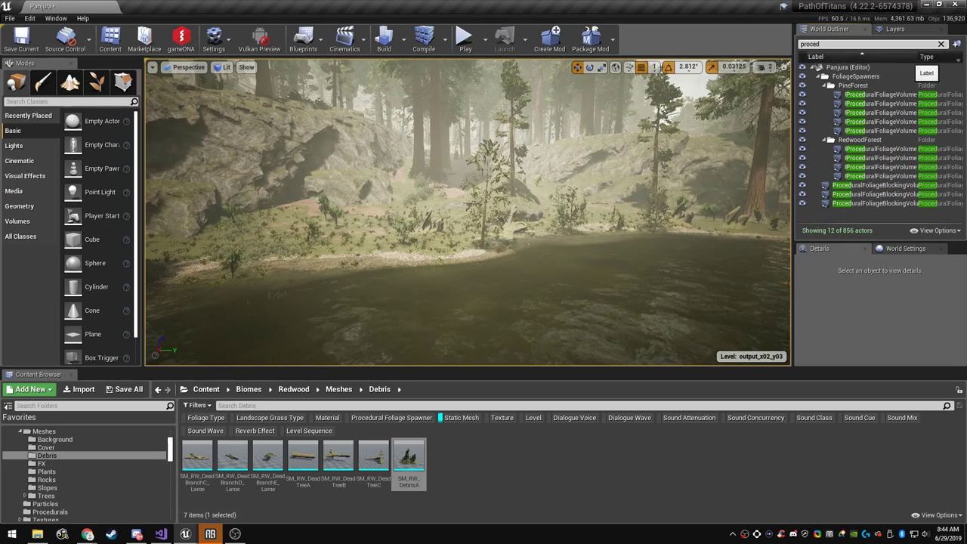
click(877, 130)
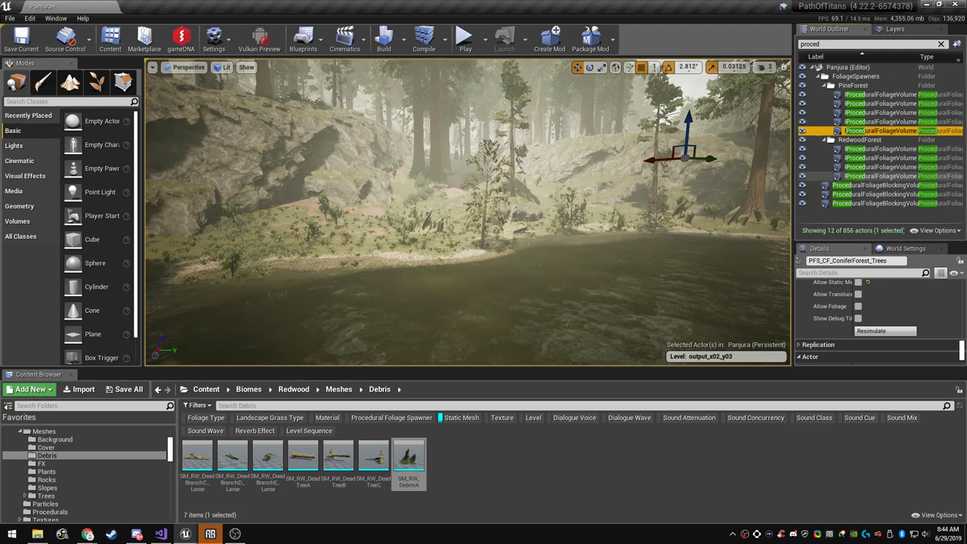
click(880, 176)
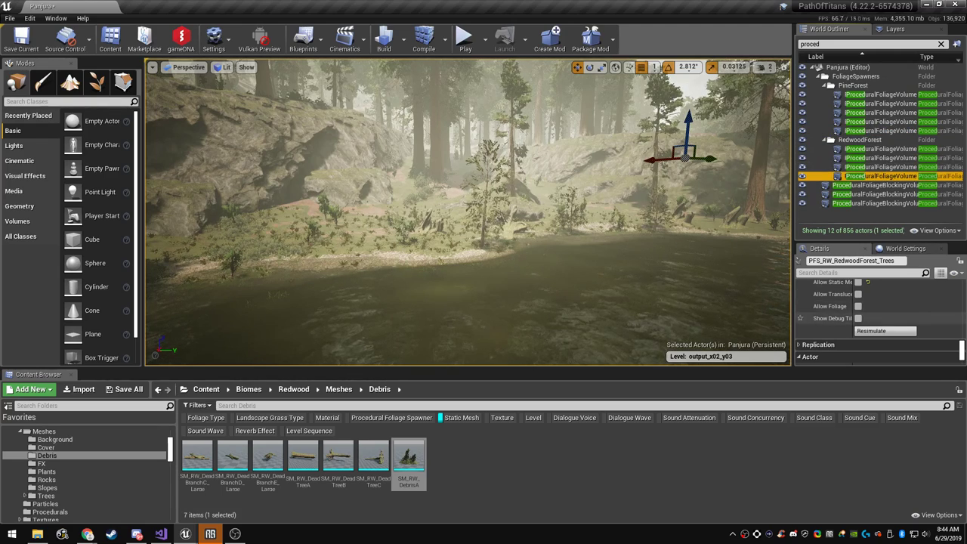
click(886, 331)
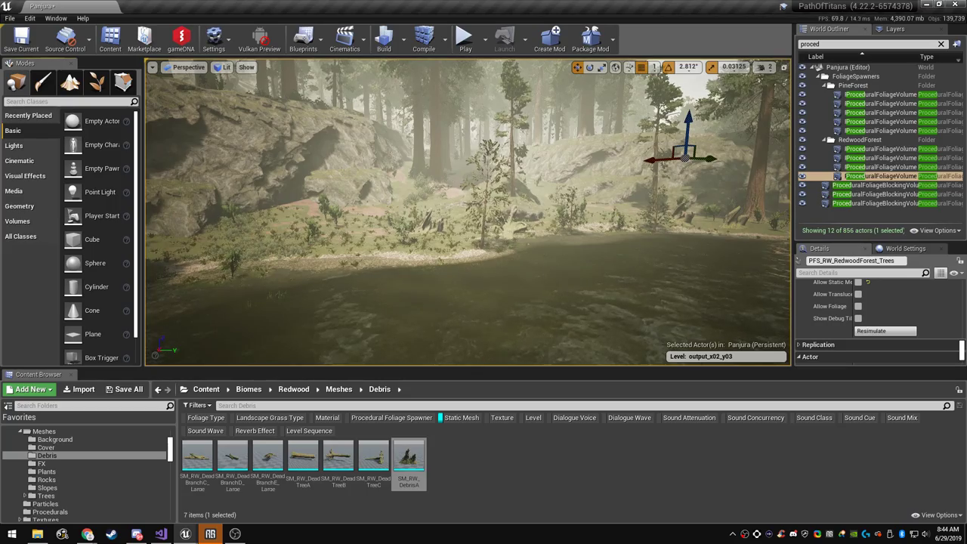
Switch to landscape painting and choose the Needles layer for the clearing by the lake
right_drag(469, 211, 550, 262)
key(w)
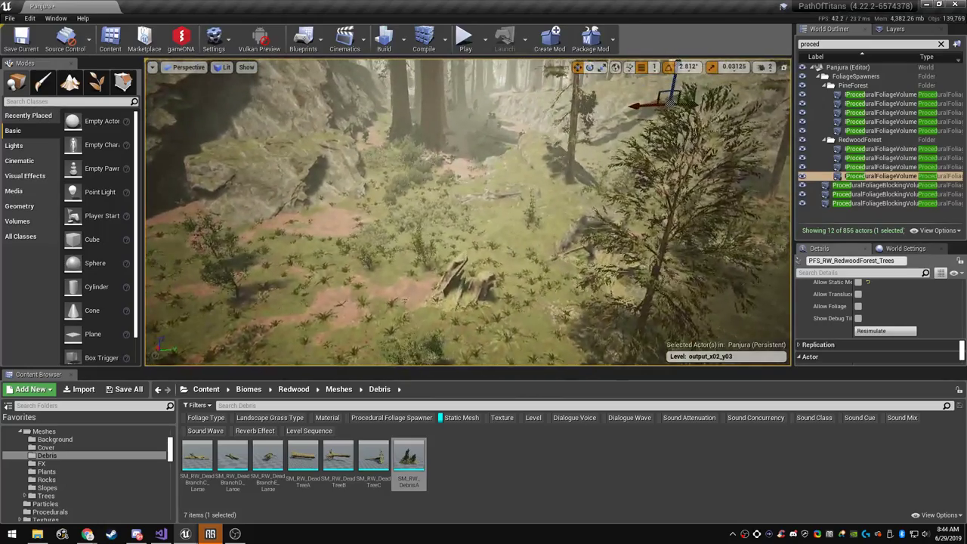
key(F11)
key(F11)
click(97, 83)
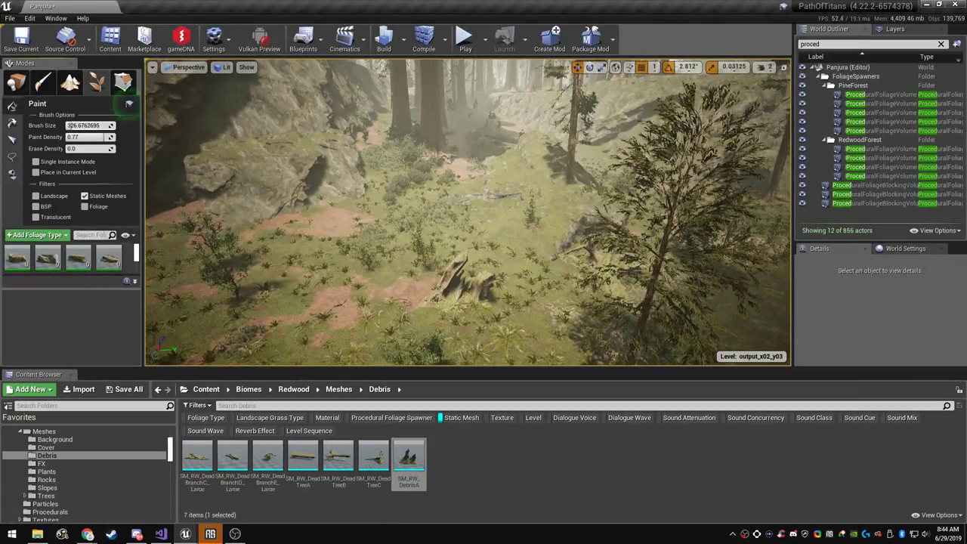
click(69, 83)
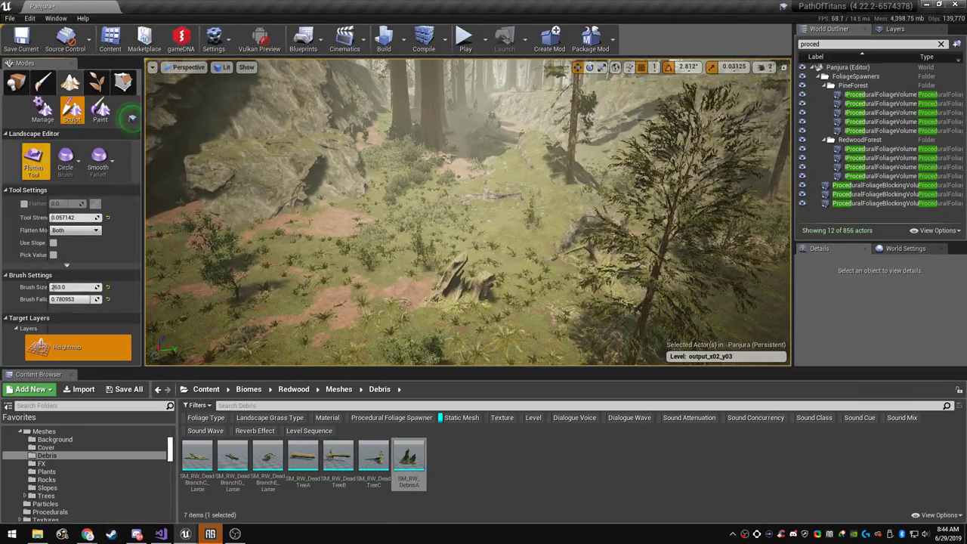
click(100, 112)
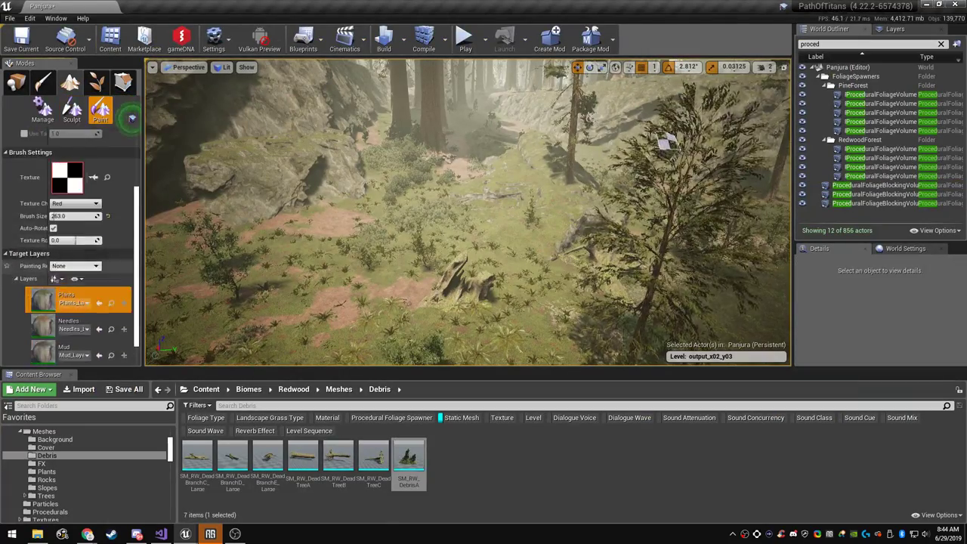
scroll(75, 261, down, 4)
click(72, 262)
Set the paint tool strength to 0.47619 and paint the Needles layer broadly across the clearing below the rock wall
right_drag(425, 238, 408, 210)
key(F11)
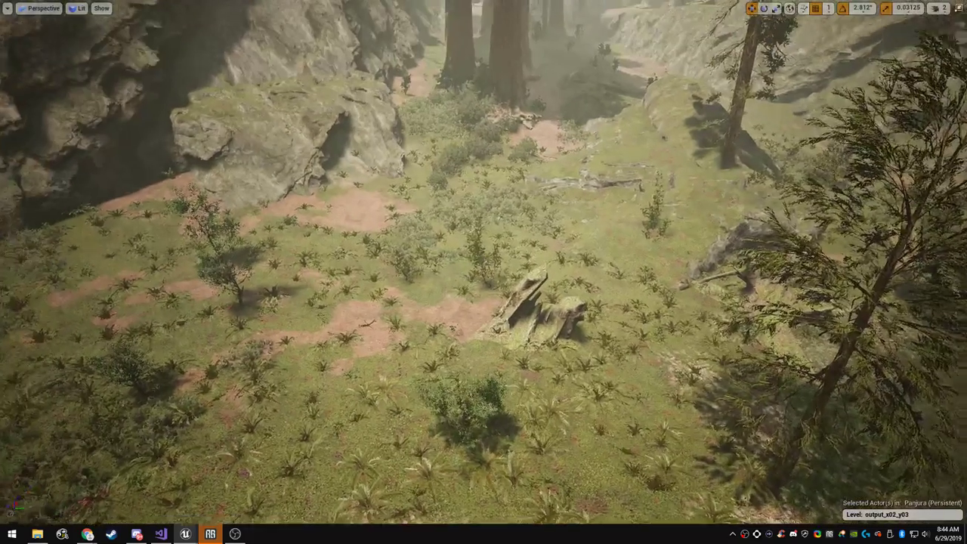
key(F11)
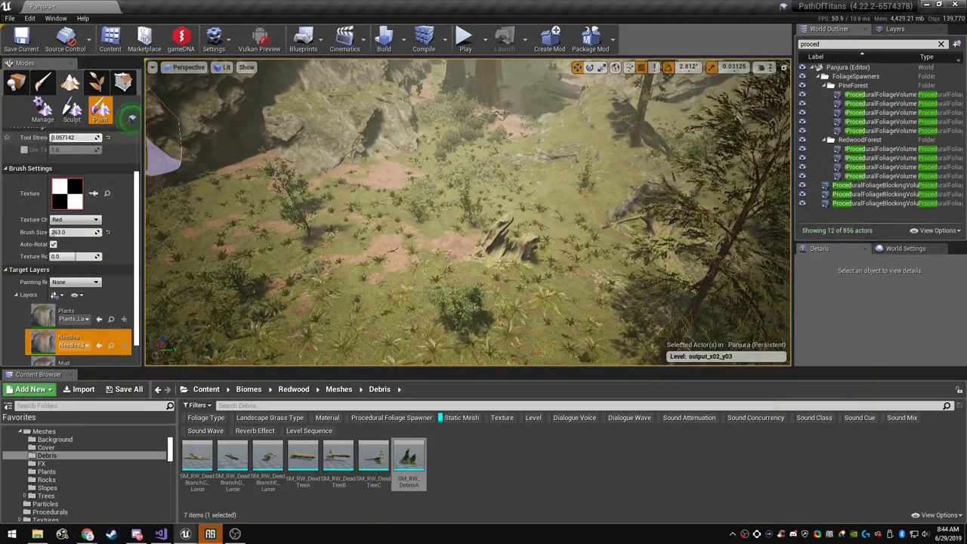
drag(53, 137, 51, 137)
key(F11)
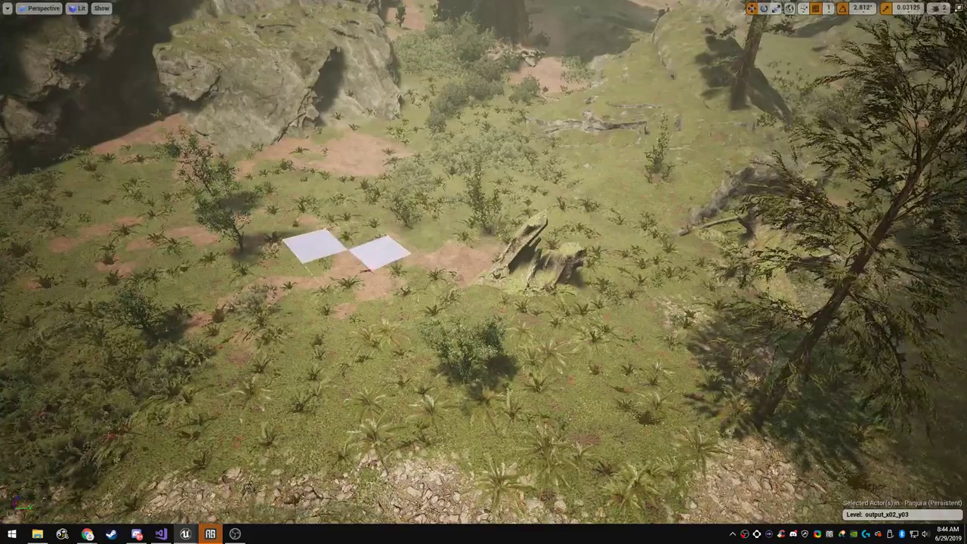
right_drag(348, 250, 246, 246)
mouse_move(446, 177)
mouse_down()
mouse_move(512, 160)
mouse_move(711, 151)
mouse_up()
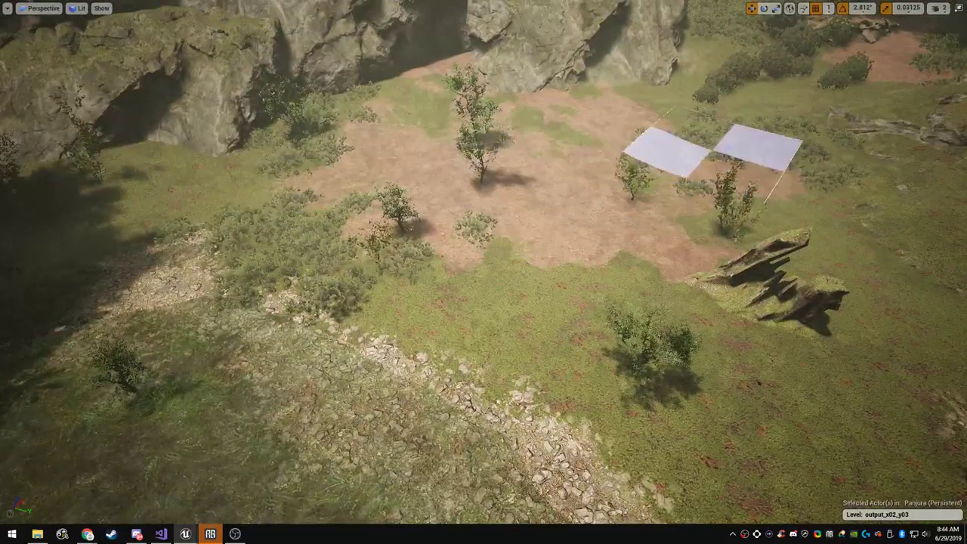
Continue painting Needles along the valley path and on the ground beneath the rocks beside the lake
mouse_move(712, 151)
right_down()
mouse_move(801, 151)
mouse_move(793, 144)
right_up()
right_drag(510, 202, 590, 215)
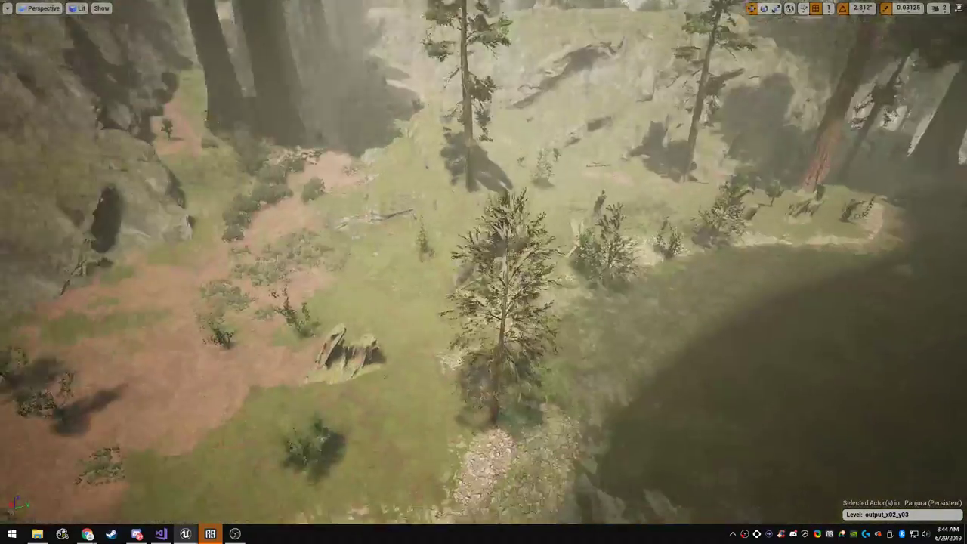
right_drag(423, 234, 374, 267)
drag(374, 268, 410, 250)
mouse_move(410, 250)
right_down()
mouse_move(446, 208)
mouse_move(480, 204)
mouse_move(505, 183)
right_up()
drag(647, 169, 618, 194)
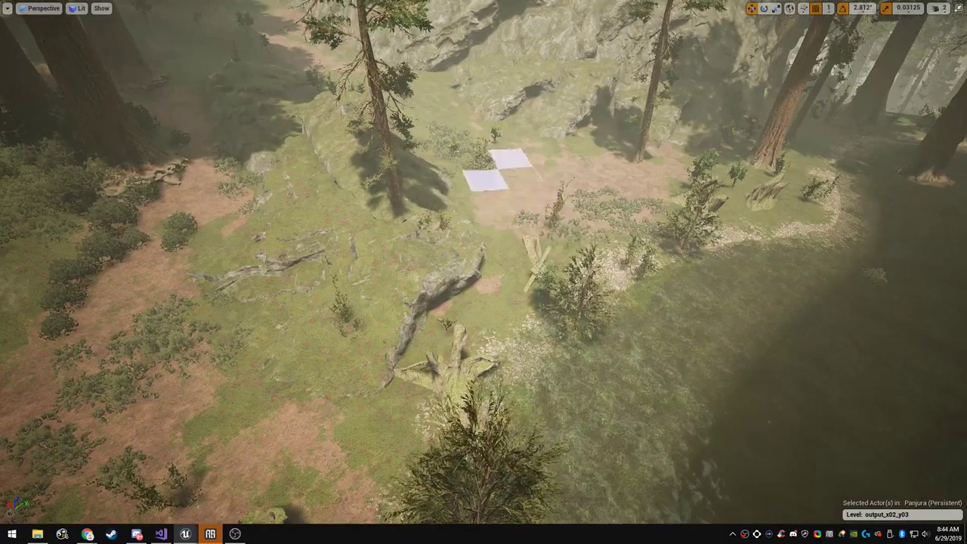
right_drag(618, 194, 370, 193)
key(F11)
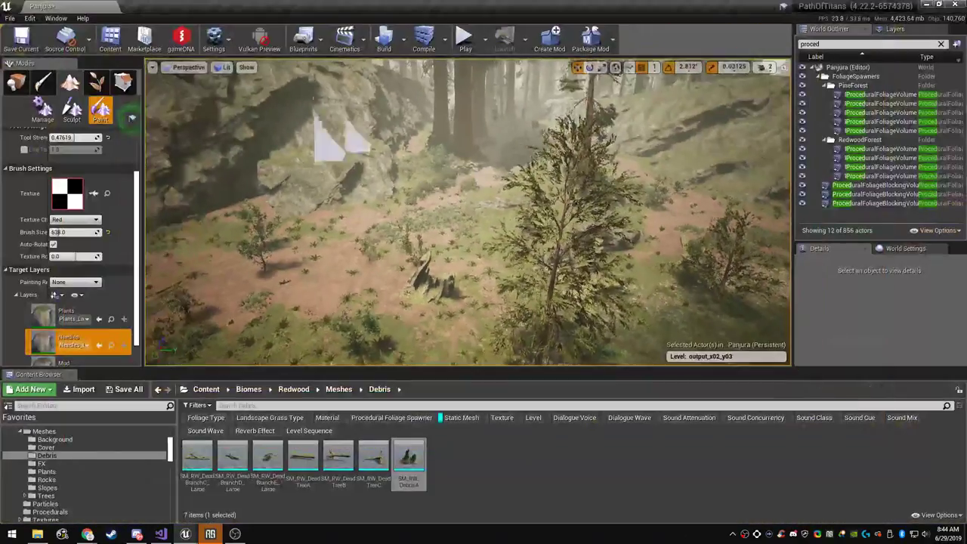
Return to object placement mode and resimulate the redwood forest's Trees and small-tree procedural foliage volumes
click(16, 83)
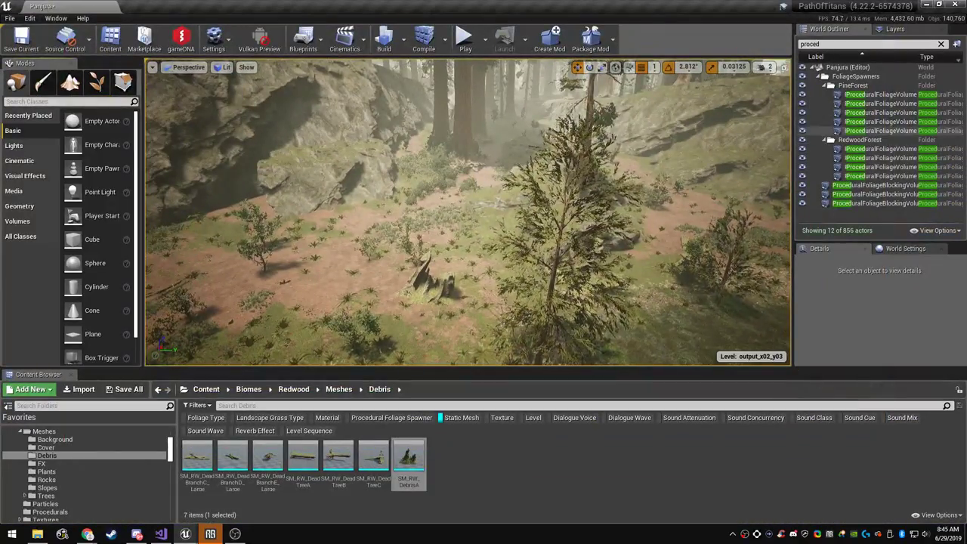
click(881, 148)
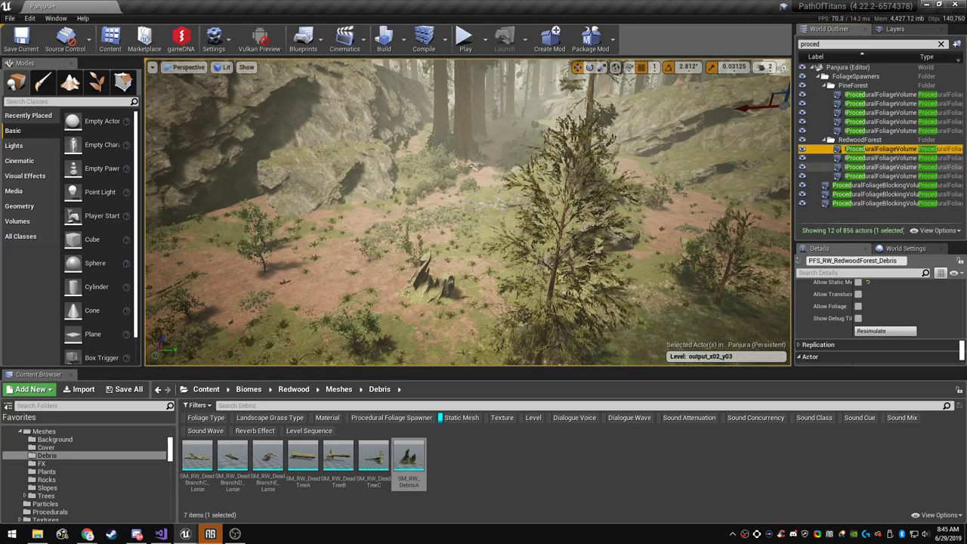
click(881, 176)
click(886, 331)
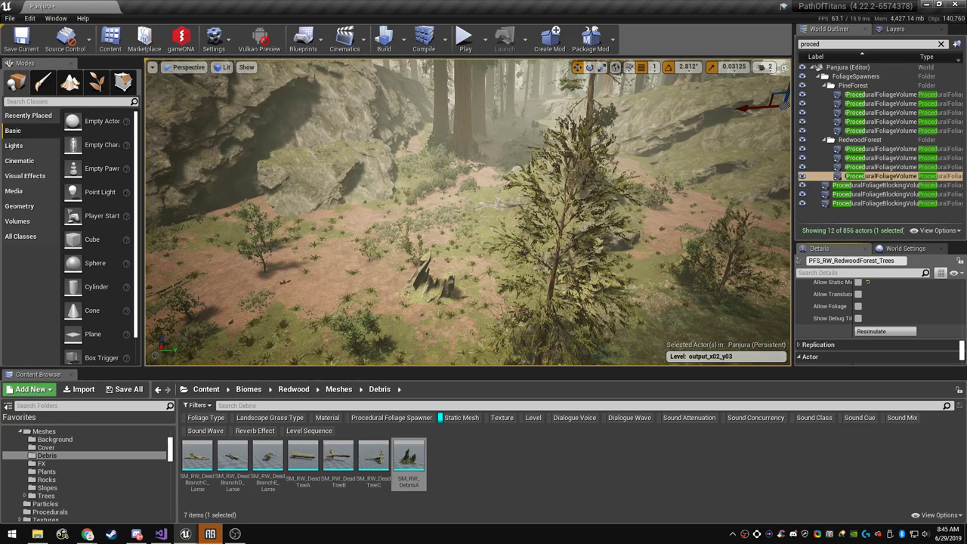
click(880, 167)
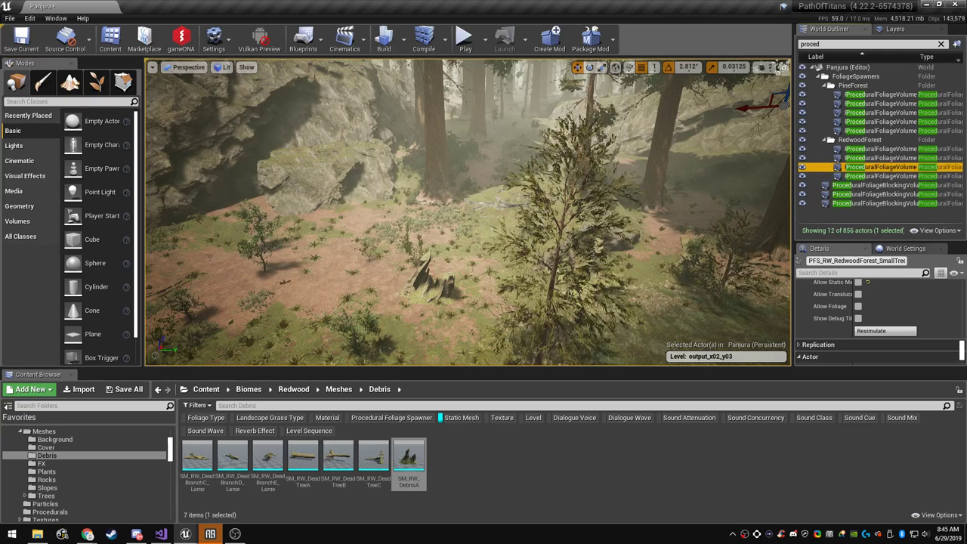
click(886, 331)
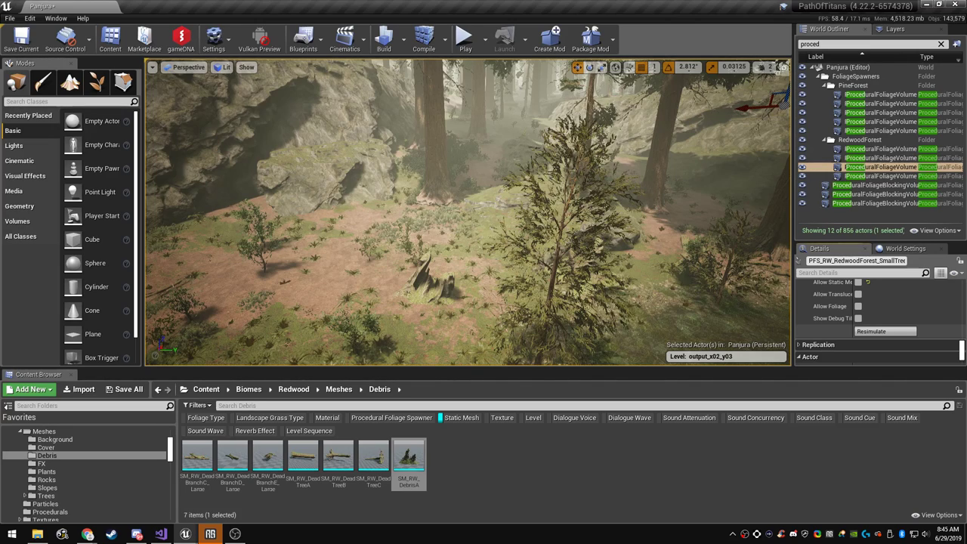
Examine the regenerated trees around the clearing and along the lake shore from several viewpoints
right_drag(469, 211, 948, 237)
key(F11)
key(w)
right_drag(484, 264, 680, 264)
key(s)
key(w)
key(F11)
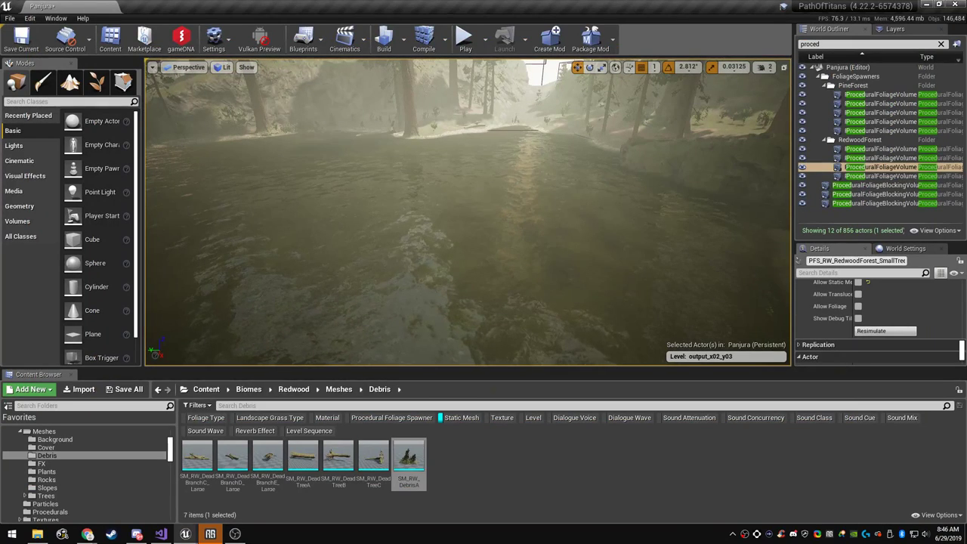
right_drag(468, 212, 412, 196)
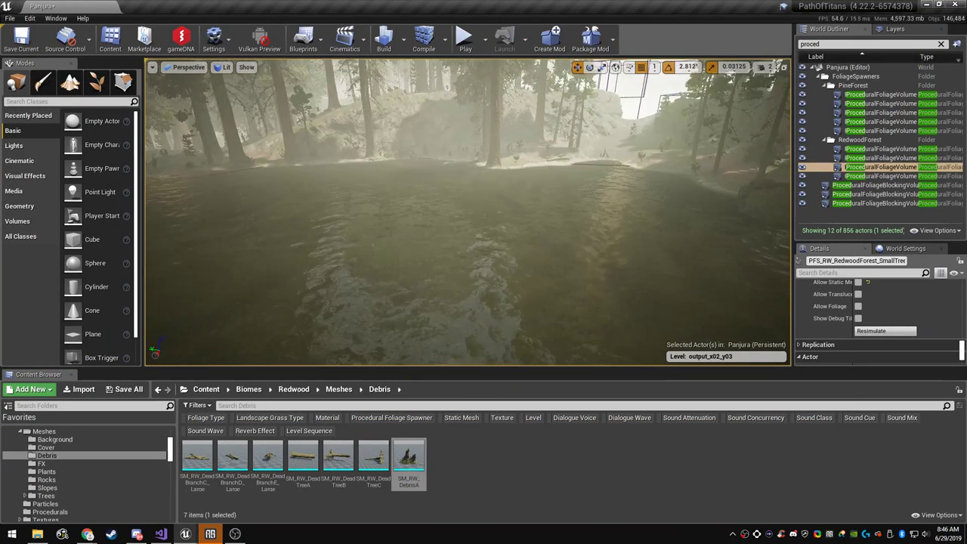
Switch to foliage painting, look through the available foliage types and enlarge the content browser
click(96, 82)
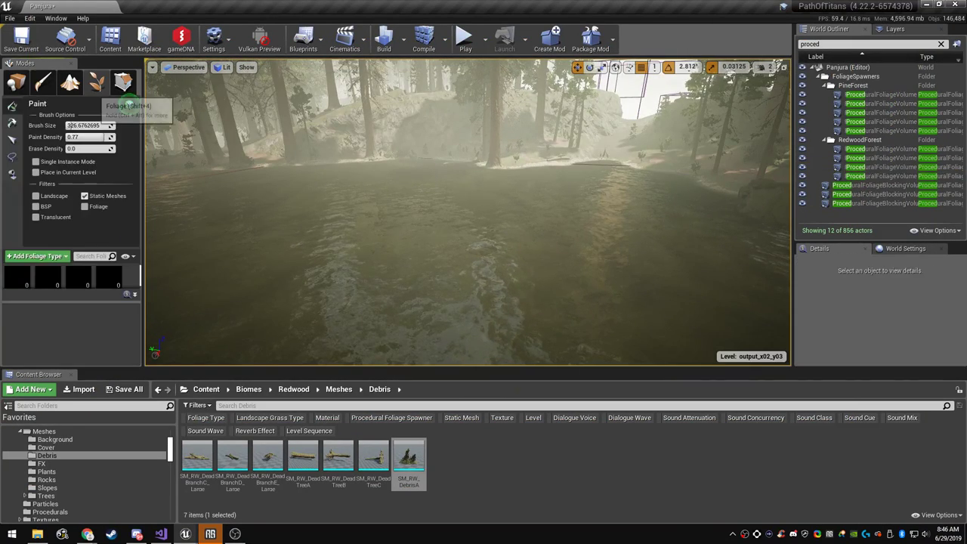
scroll(72, 261, down, 2)
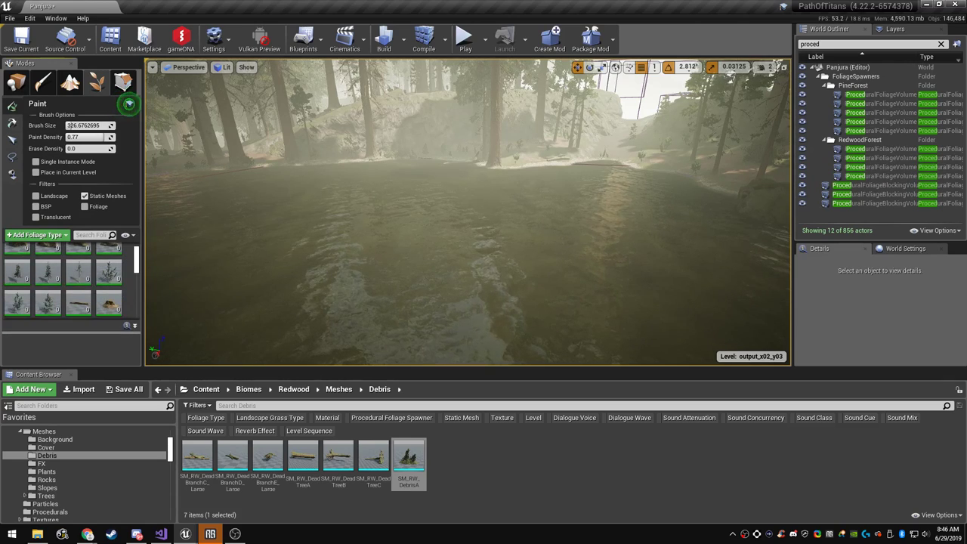
scroll(104, 301, down, 1)
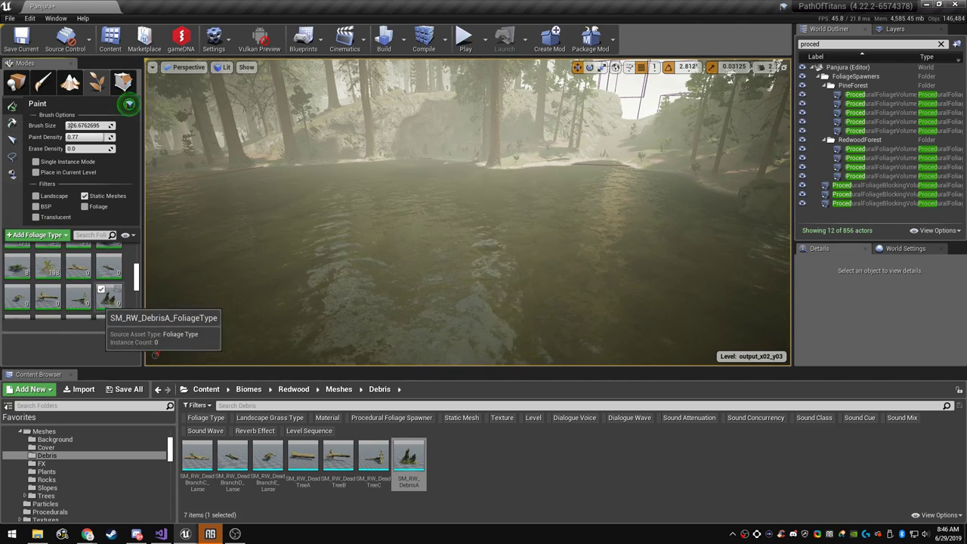
scroll(102, 301, down, 5)
scroll(108, 306, down, 5)
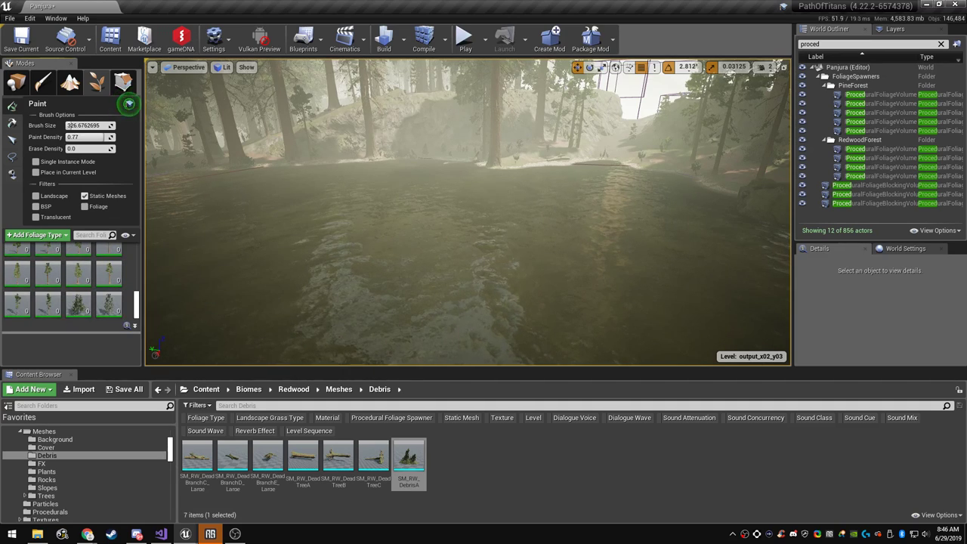
drag(104, 332, 103, 301)
drag(104, 368, 104, 318)
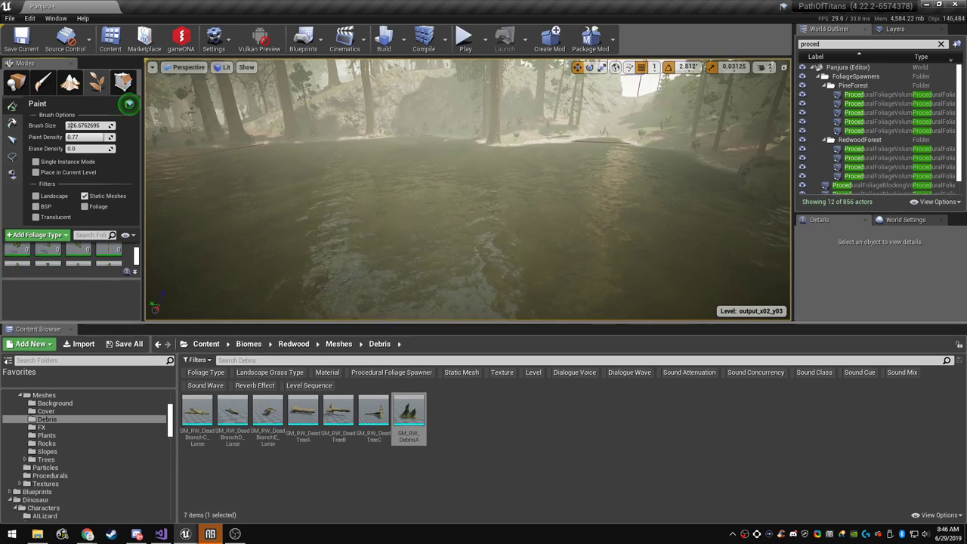
Collapse the Redwood and Dinosaur folders in the content browser's folder tree
scroll(100, 438, up, 3)
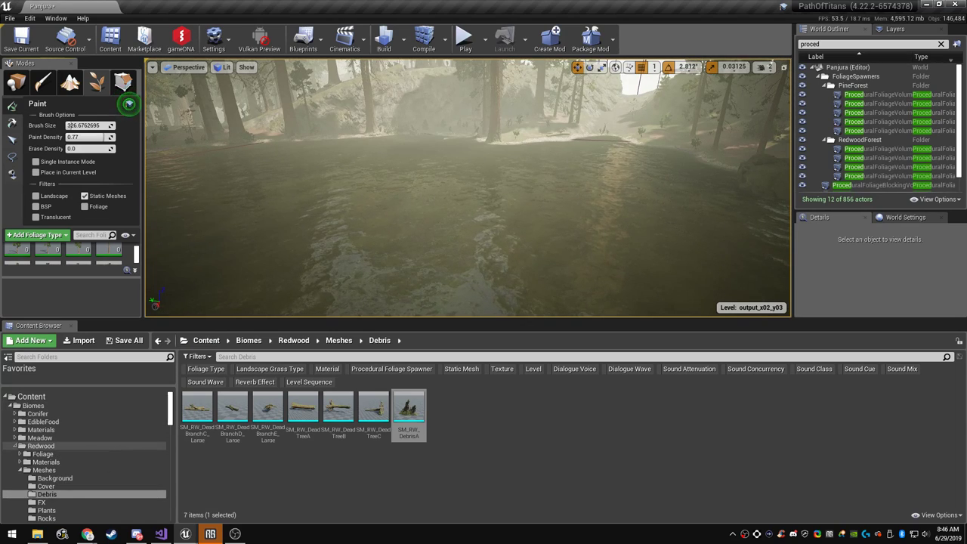
click(15, 445)
scroll(31, 462, down, 4)
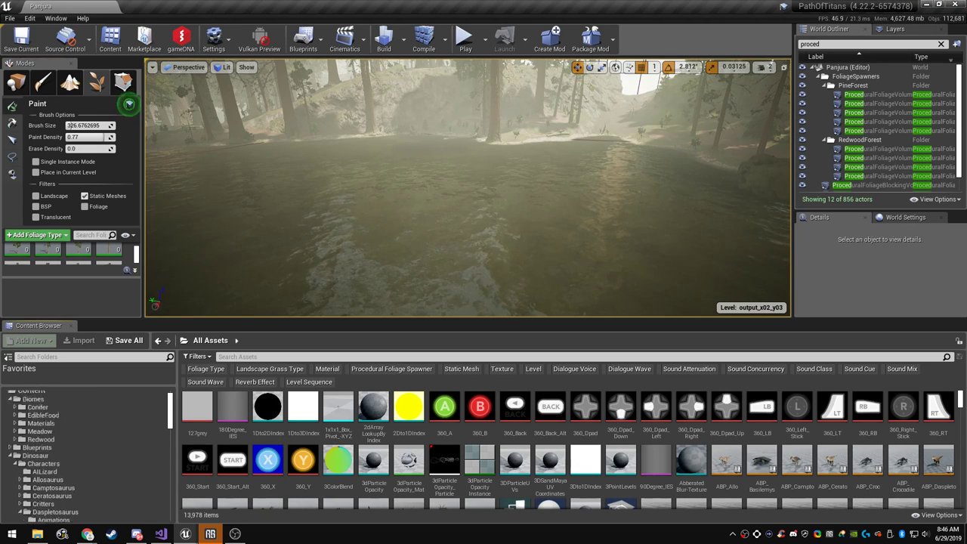
click(36, 462)
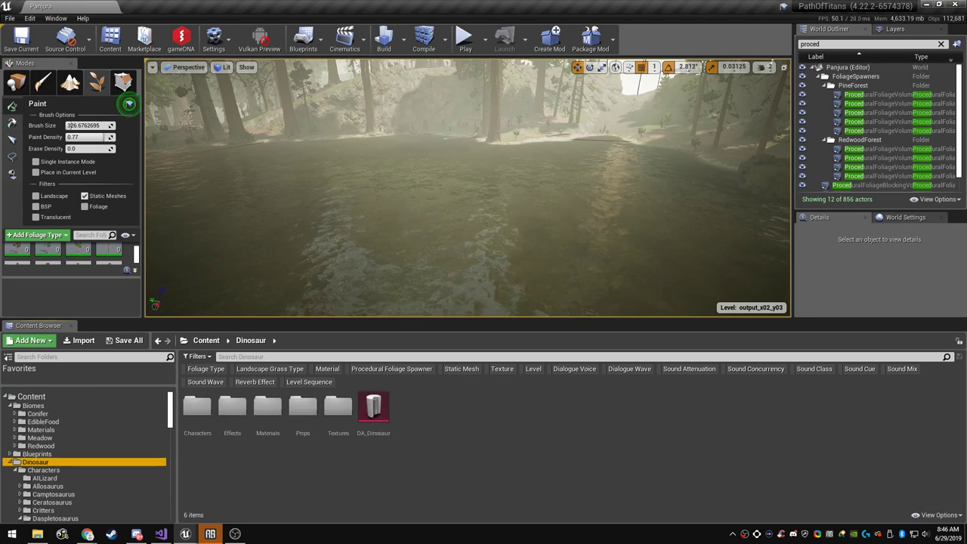
click(10, 462)
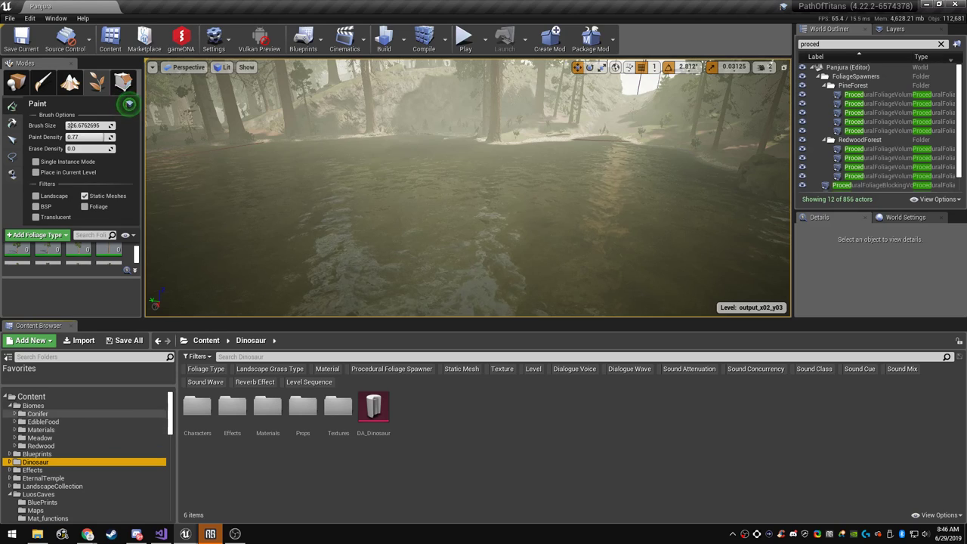
Look through the Meadow biome's Ecosystem meshes and its Pine_forest folder for suitable plants
click(33, 406)
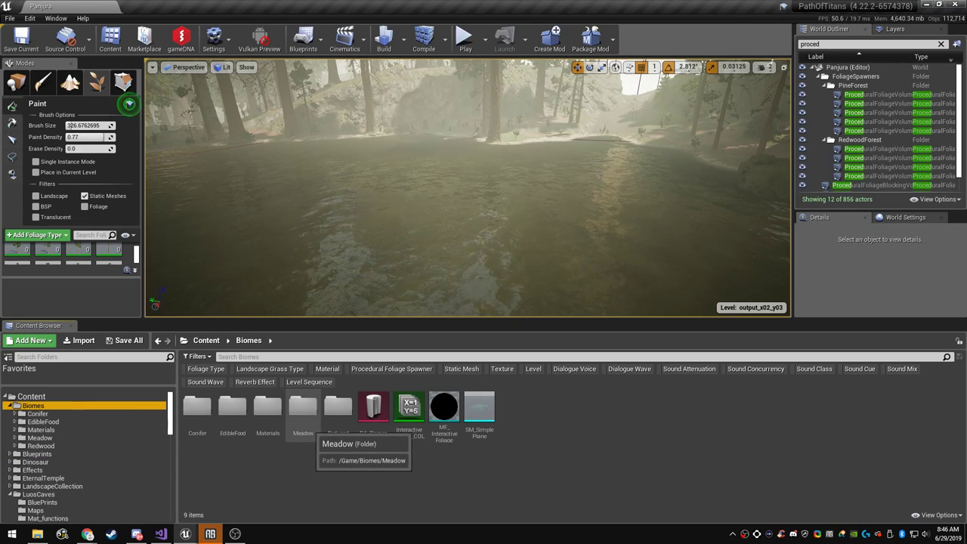
double_click(302, 411)
double_click(232, 412)
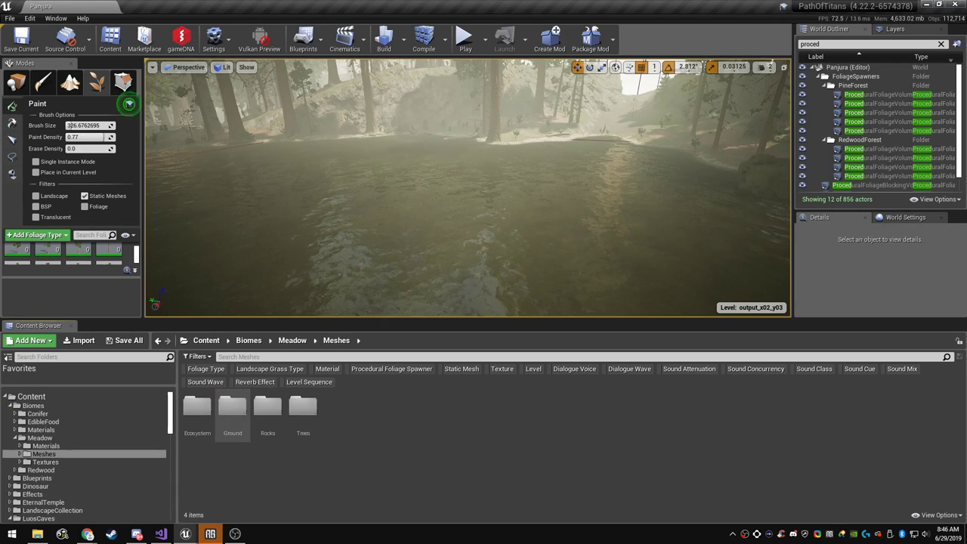
double_click(197, 412)
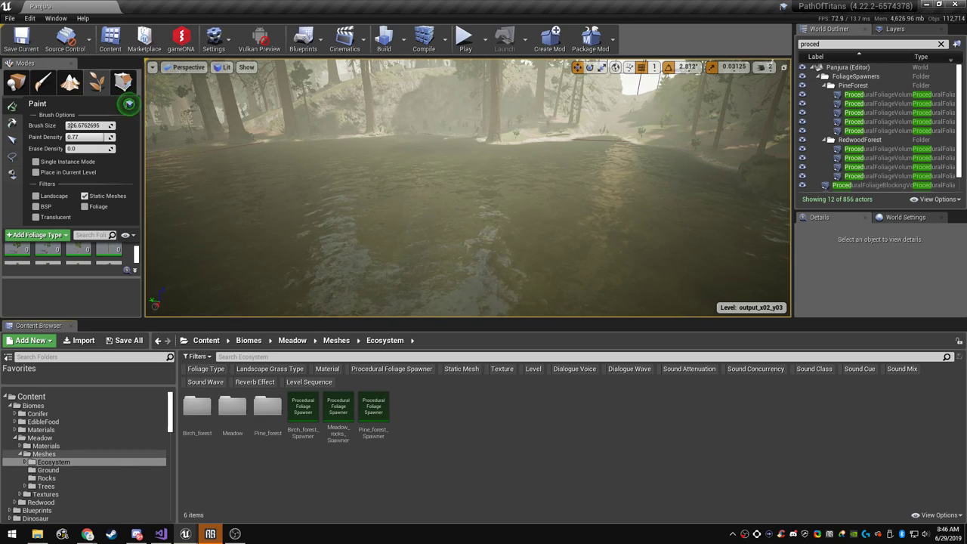
click(267, 408)
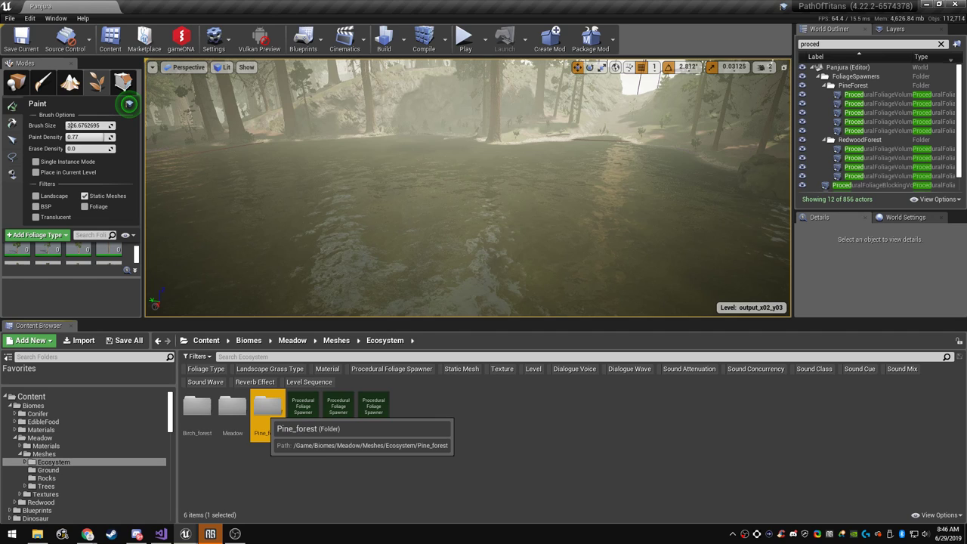
double_click(268, 409)
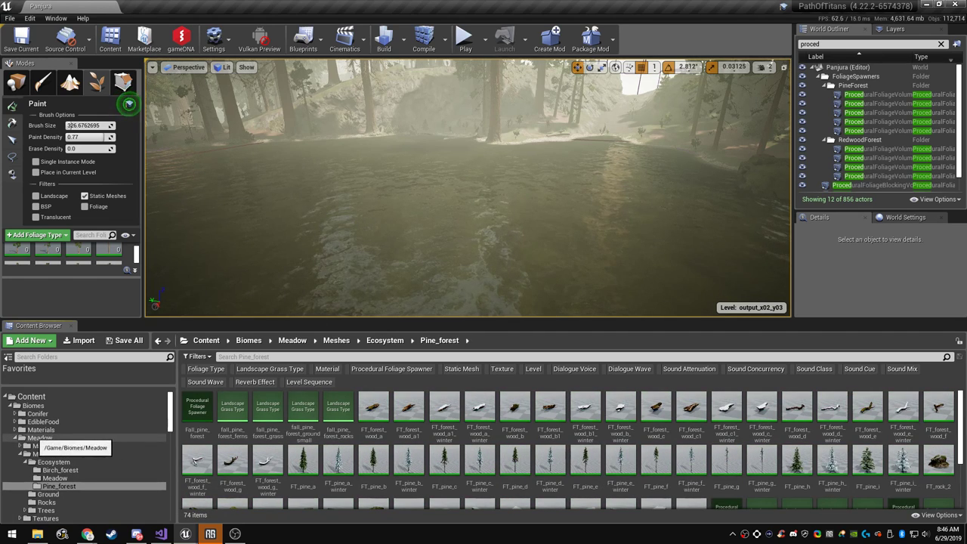
Collapse the Meadow folder and open the LandscapeCollection/Meshes/Wetland/Plants folder
click(15, 438)
scroll(60, 461, down, 3)
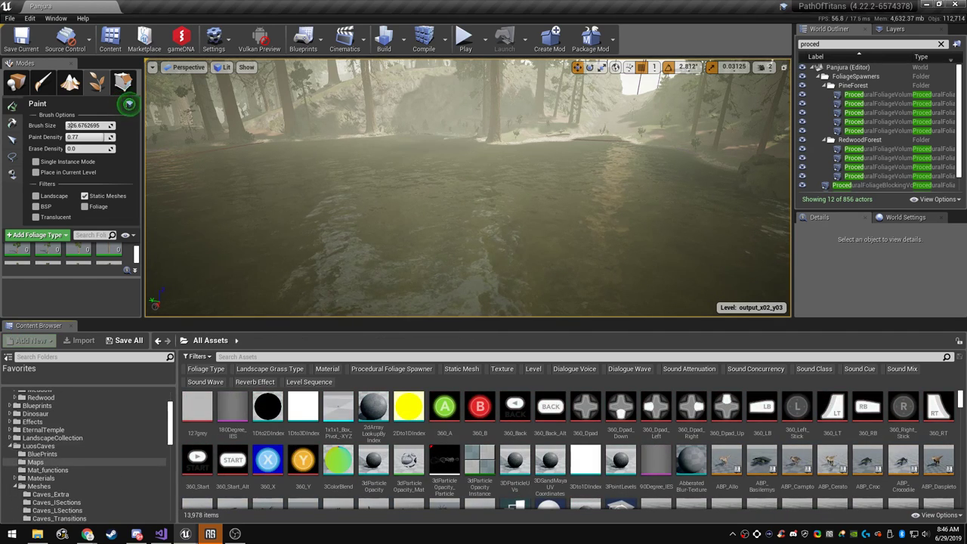
click(66, 438)
double_click(338, 408)
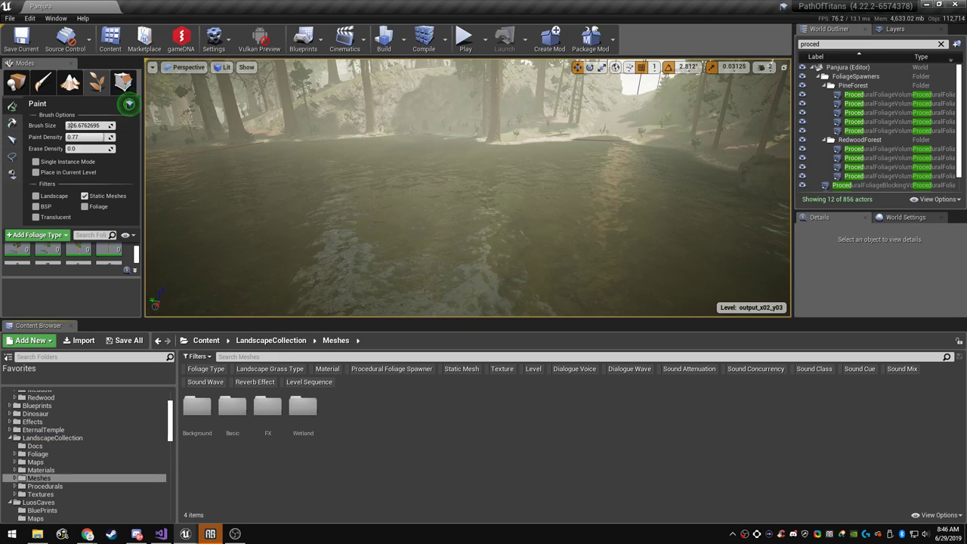
double_click(302, 408)
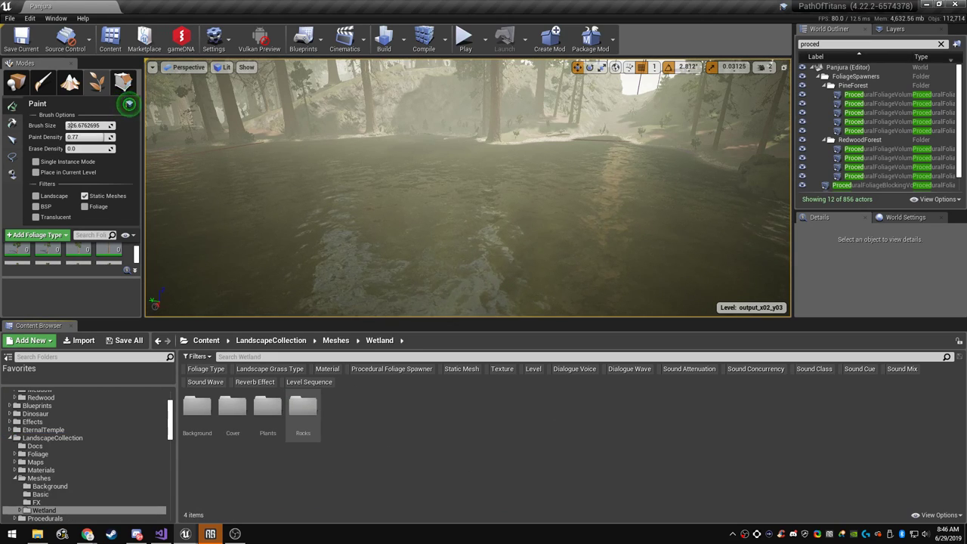
double_click(268, 408)
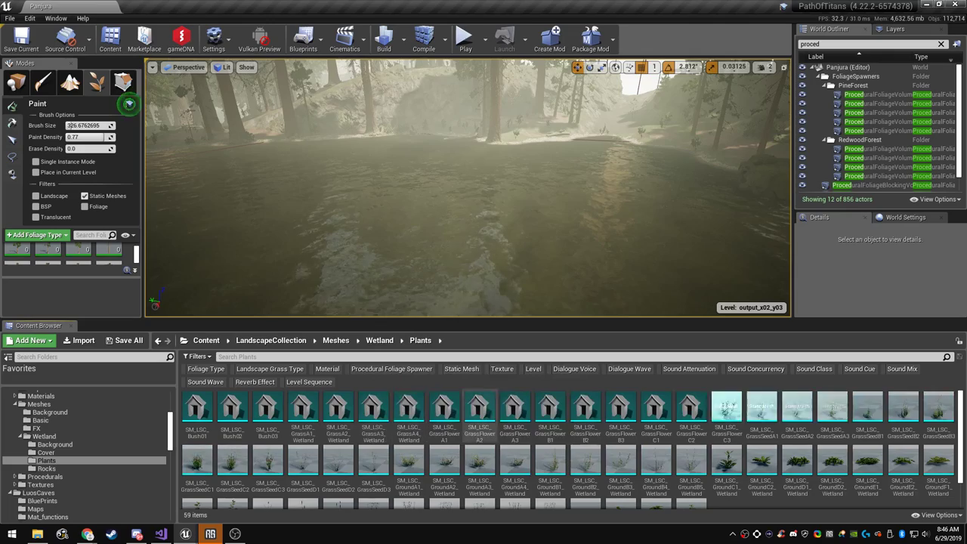
Place the SM_LSC_WetPlant1A mesh in the shallow lake water near the shore
scroll(446, 465, down, 2)
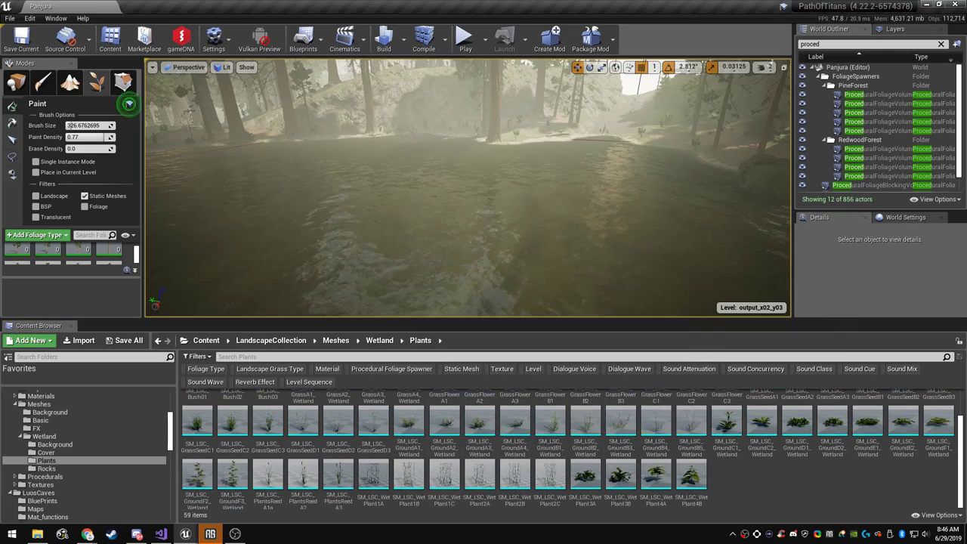
right_drag(468, 189, 499, 188)
click(375, 479)
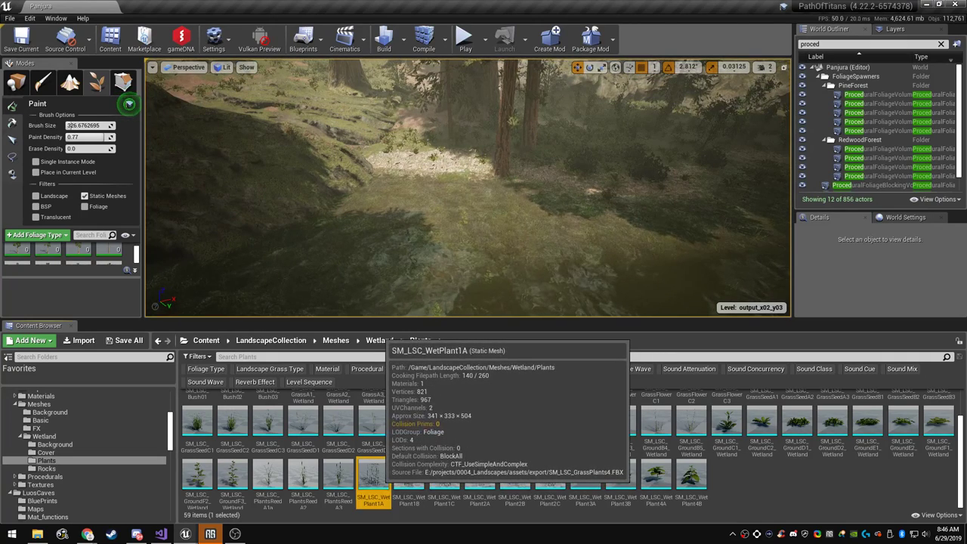
drag(376, 478, 524, 272)
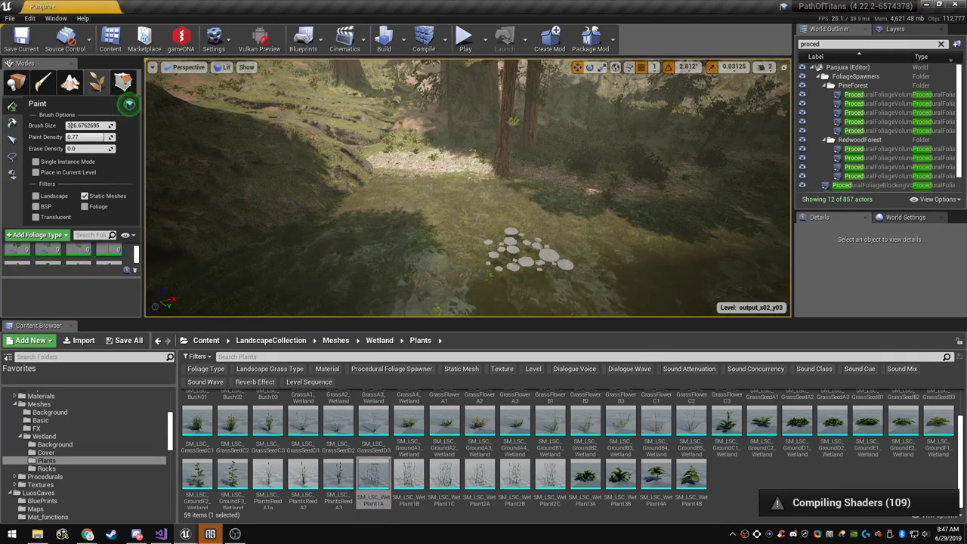
Check the placed lily pad mesh in the lake from several angles, and delete it from the level
right_drag(525, 272, 586, 270)
key(F11)
right_drag(483, 272, 530, 299)
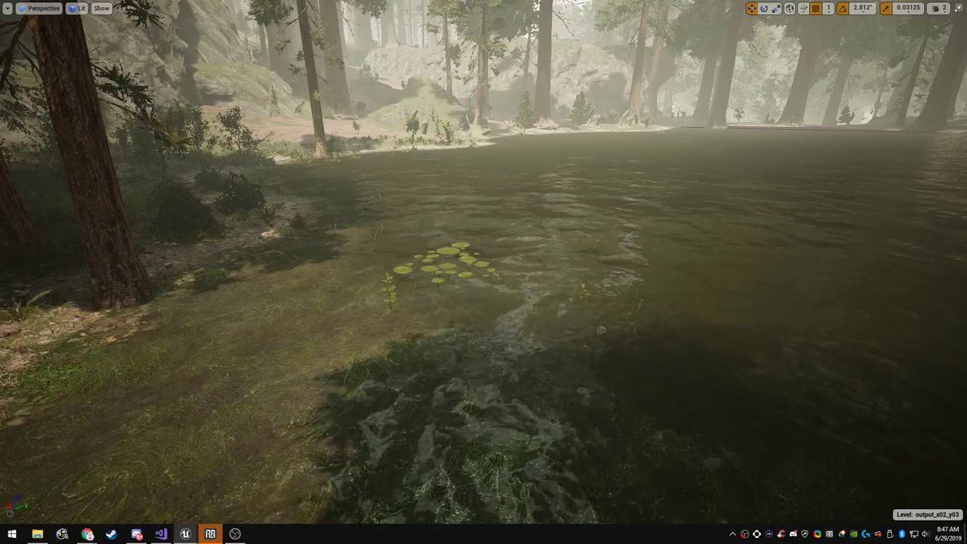
right_drag(484, 272, 423, 294)
key(F11)
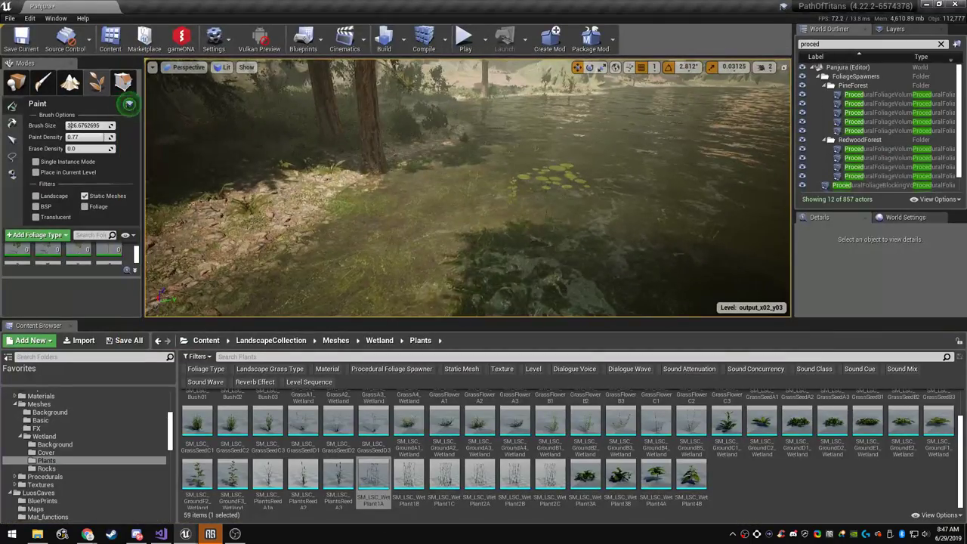
click(16, 82)
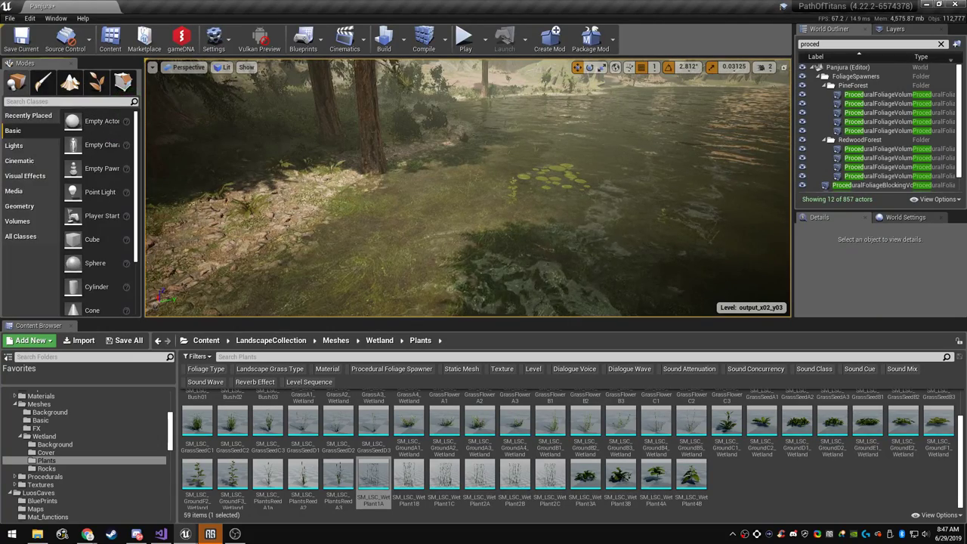
click(548, 177)
key(Delete)
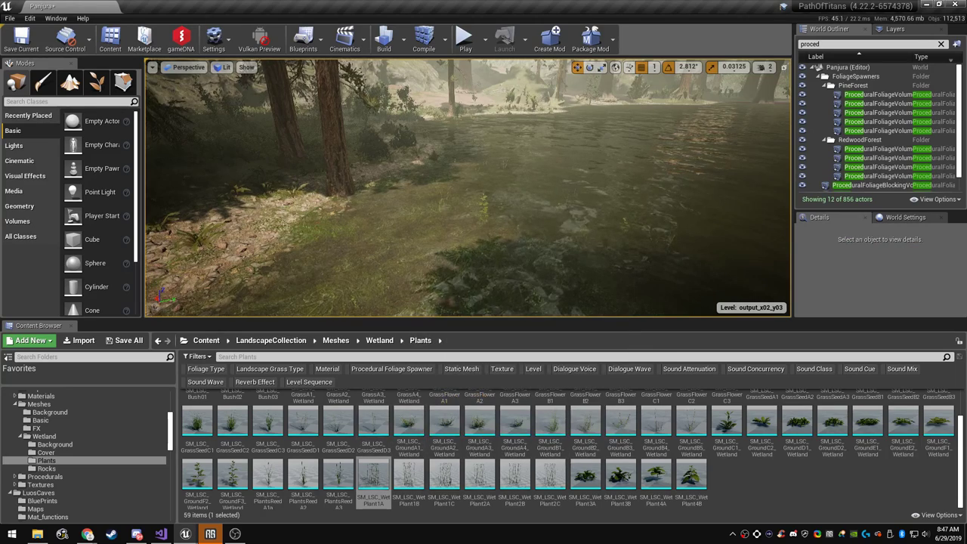
Open the LandscapeCollection/Foliage/Wetland folder and select the FT_LSC_WL_WetPlant1A foliage type
scroll(45, 413, up, 2)
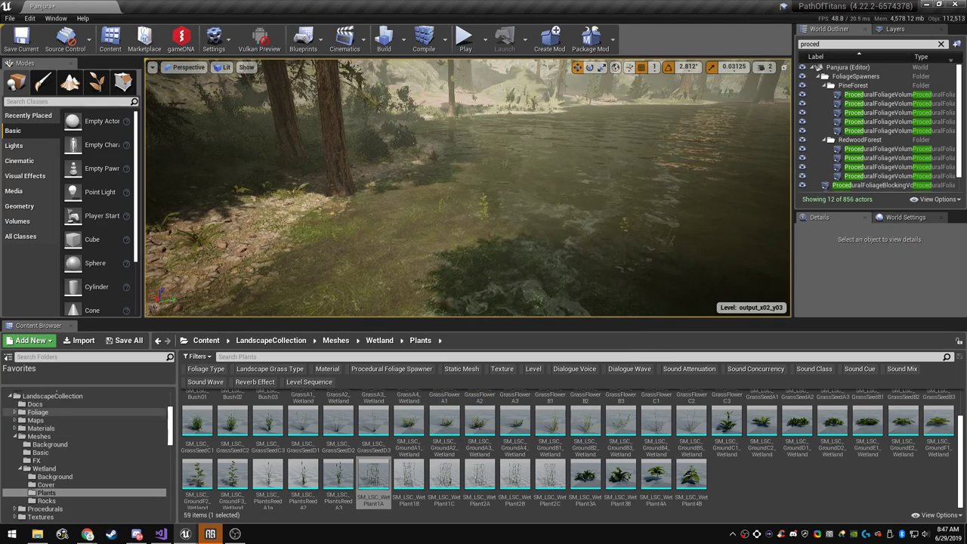
click(37, 413)
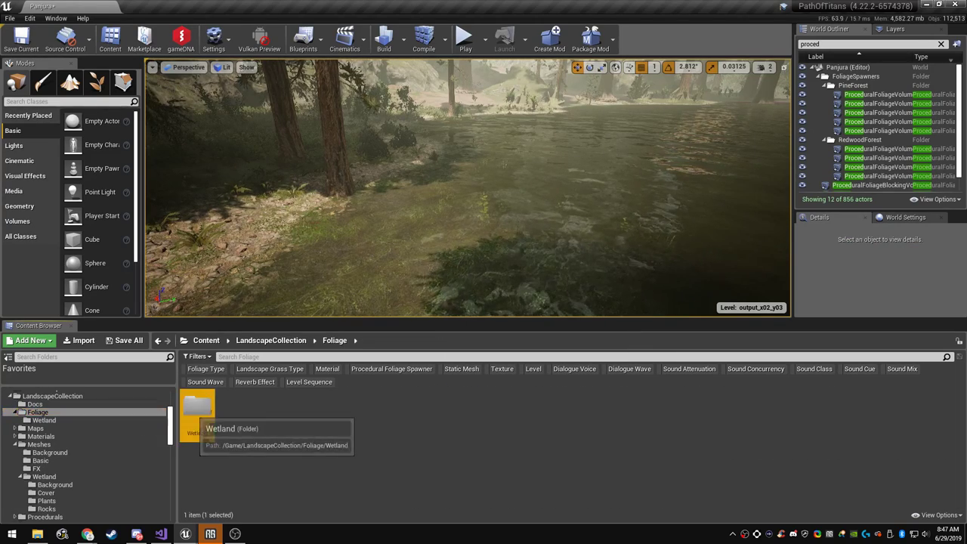
double_click(198, 408)
click(550, 414)
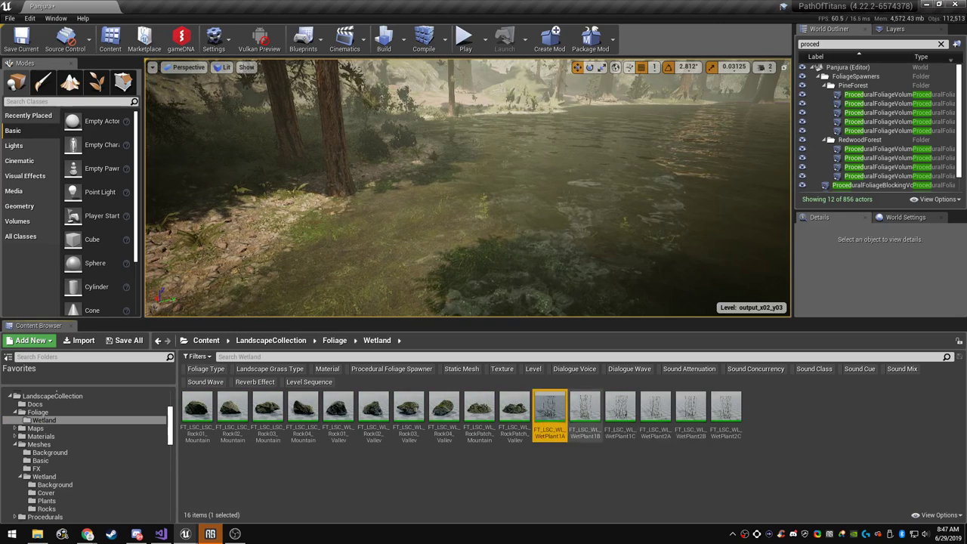
click(725, 413)
click(559, 415)
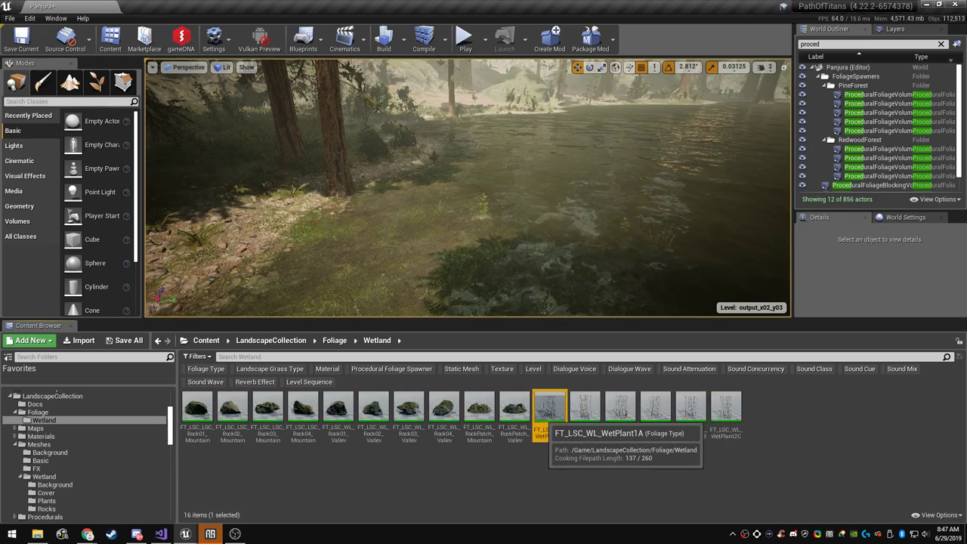
Review the mesh and placement settings of the FT_LSC_WL_WetPlant1A foliage type, and close its editor
click(123, 82)
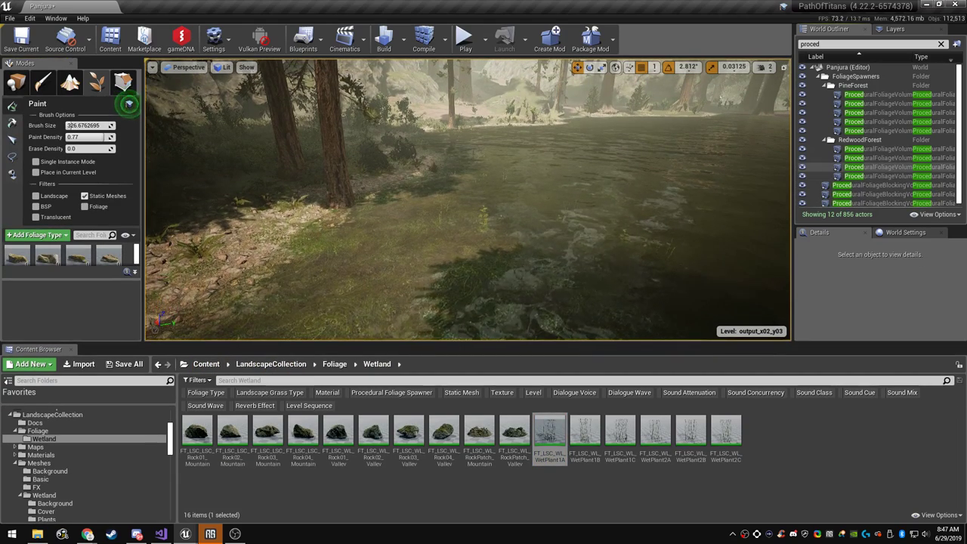
right_click(550, 432)
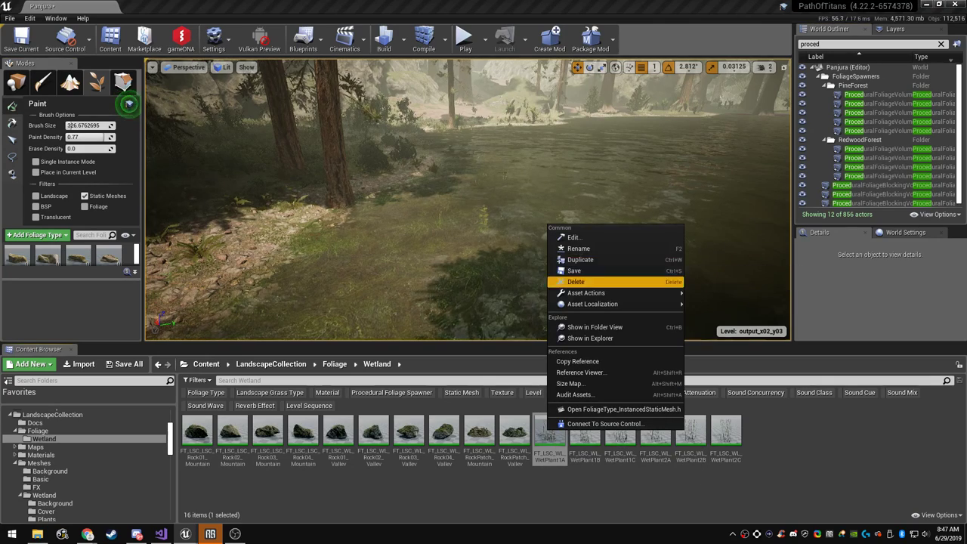
click(583, 484)
double_click(551, 439)
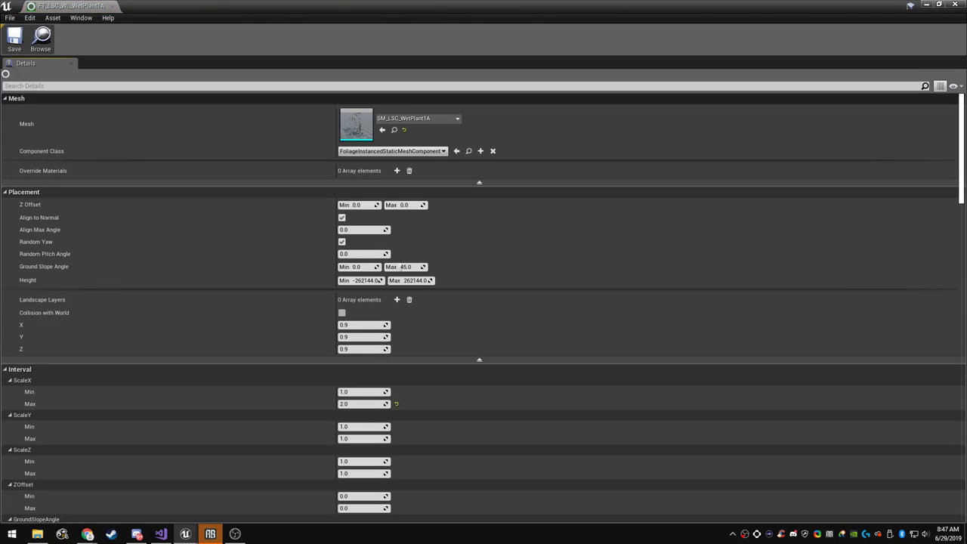
click(955, 4)
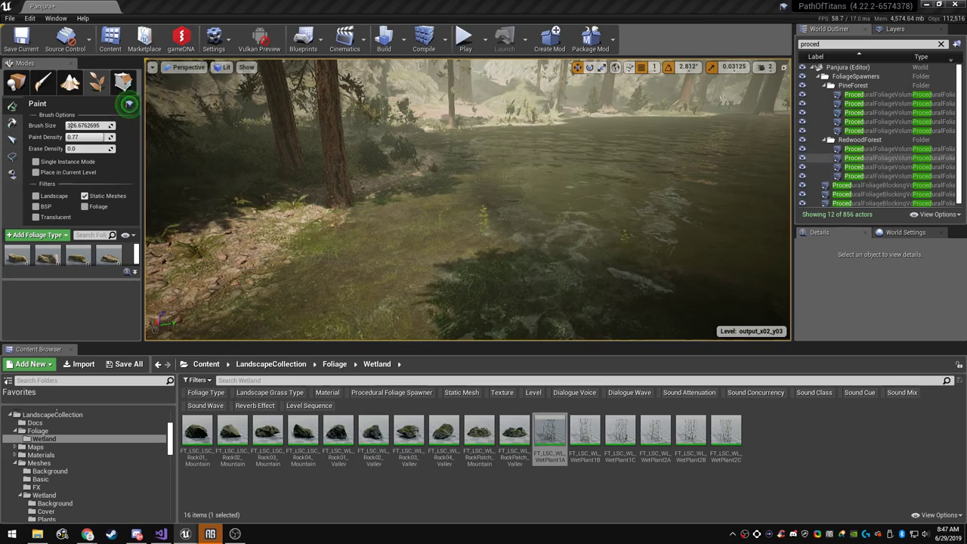
Select the PFS_RW_RedwoodForest_Rocks volume and locate its foliage spawner asset in the Redwood Procedurals folder
click(16, 82)
click(876, 158)
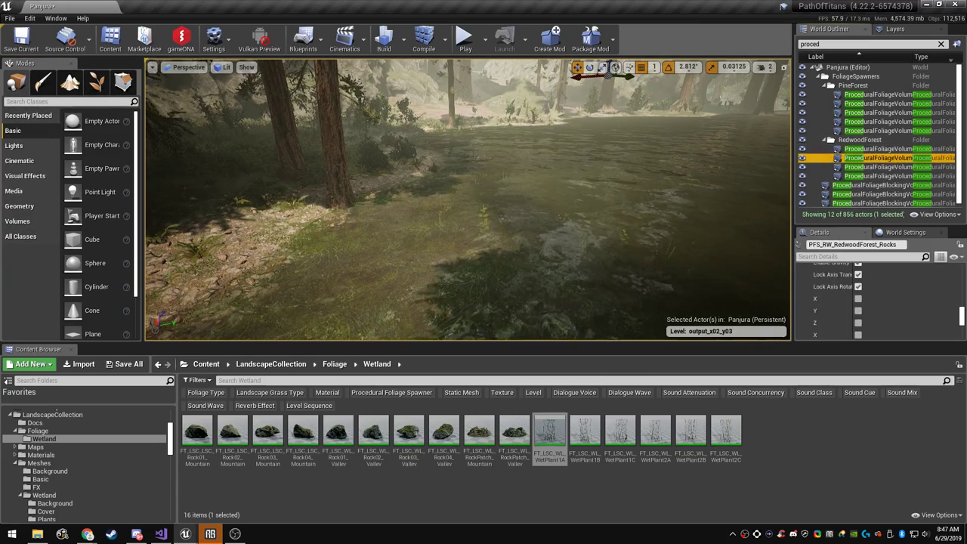
scroll(869, 302, down, 10)
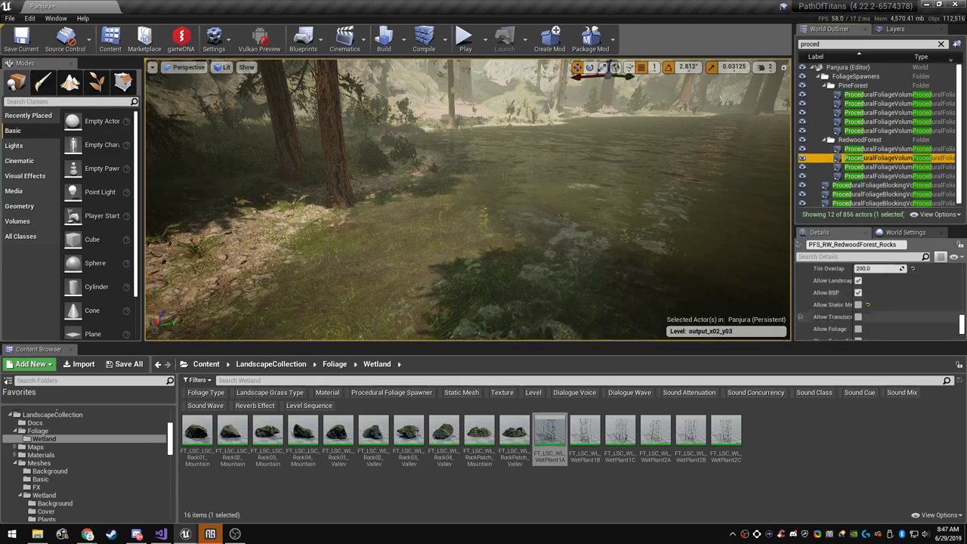
scroll(884, 316, up, 3)
click(911, 297)
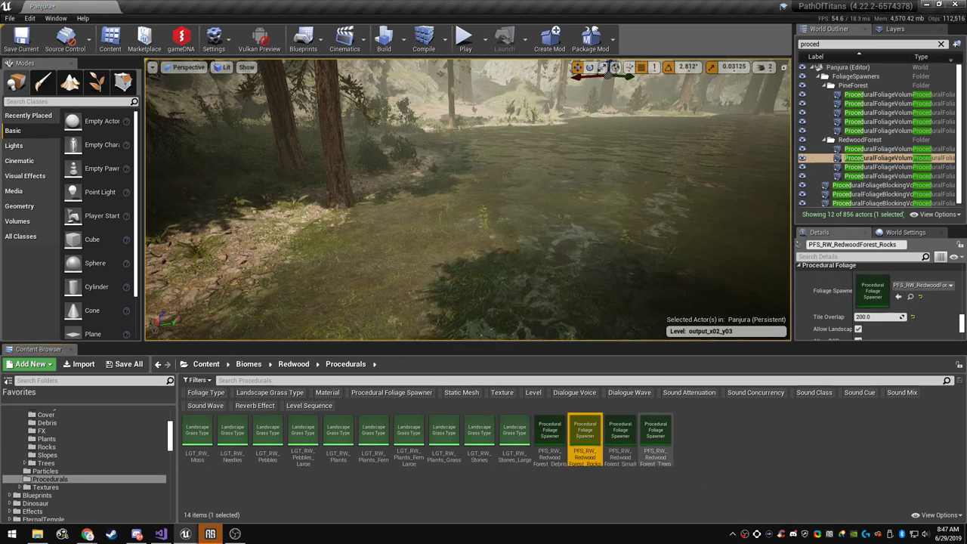
click(653, 434)
click(586, 435)
Collapse the Redwood folder and open the PFS_LSC_WL_Valley spawner from LandscapeCollection/Procedurals/Wetland for inspection
scroll(98, 462, up, 5)
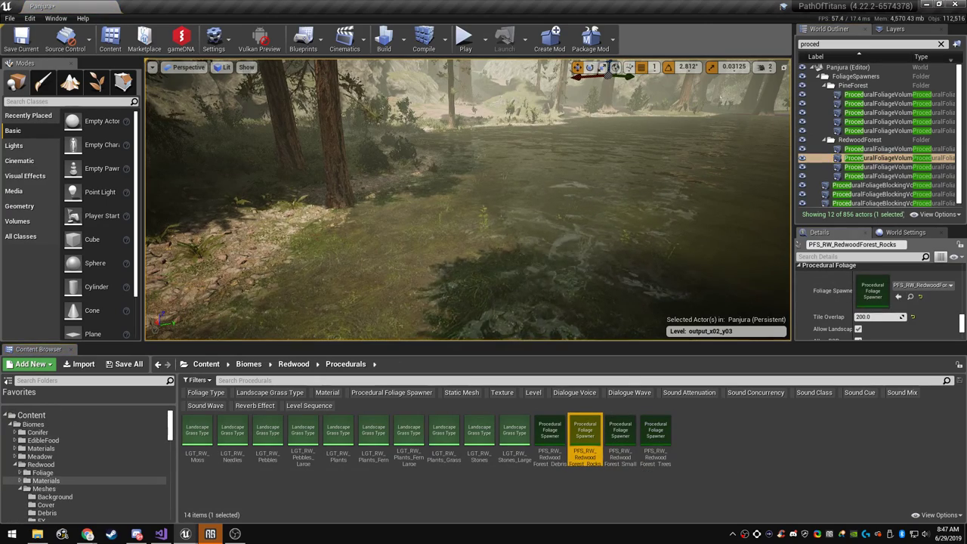
click(14, 464)
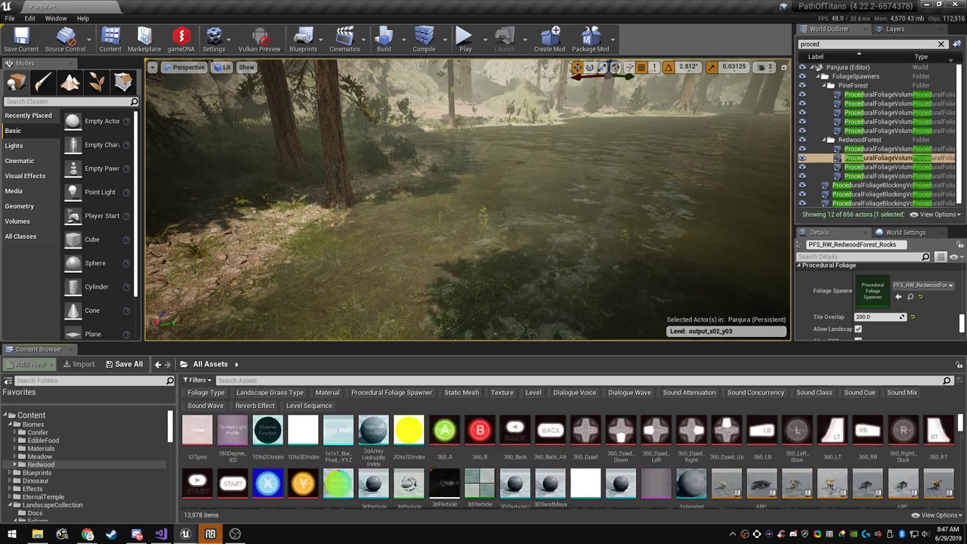
scroll(49, 456, down, 2)
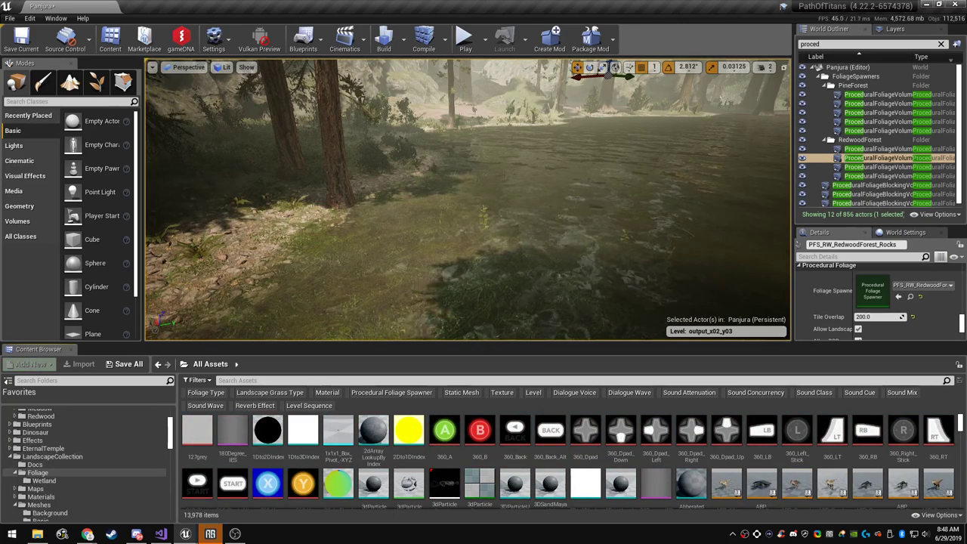
click(49, 456)
double_click(373, 432)
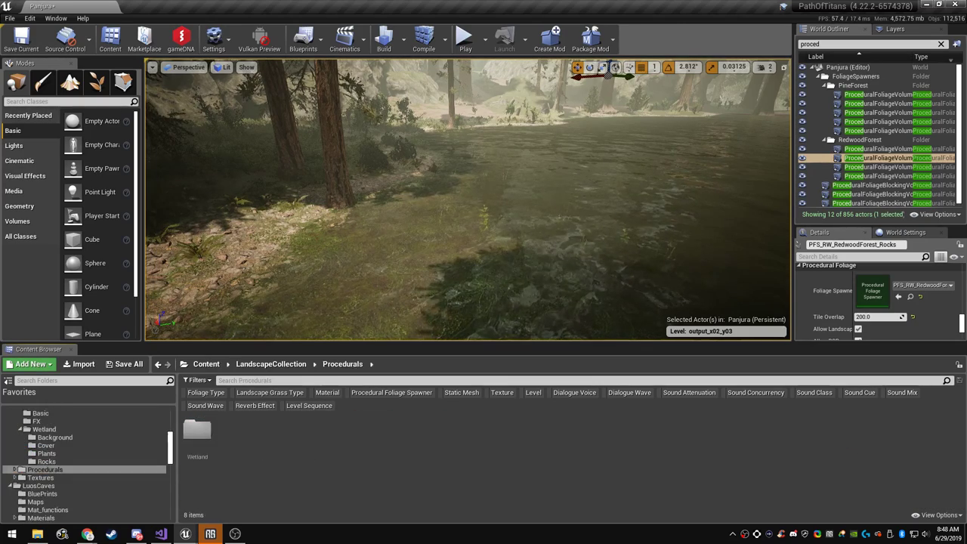
double_click(197, 432)
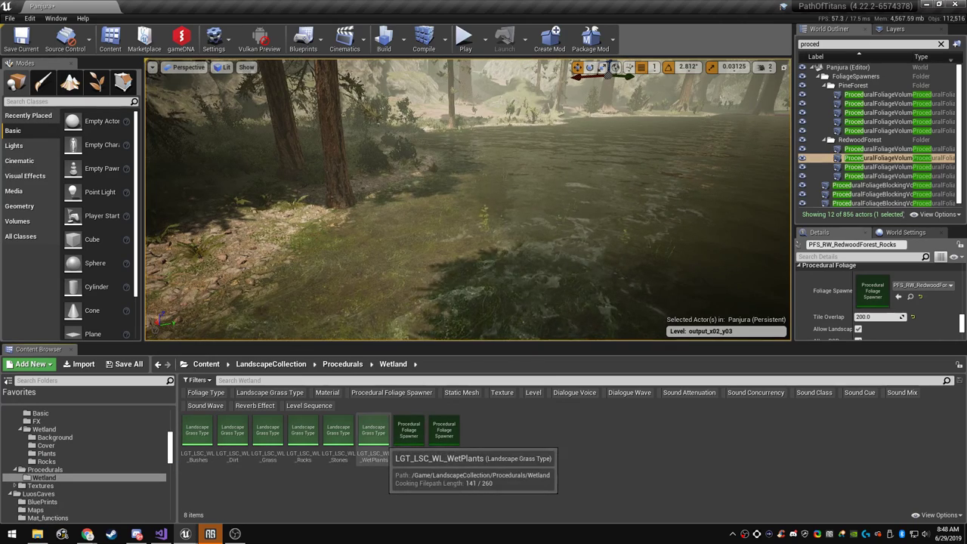
click(446, 440)
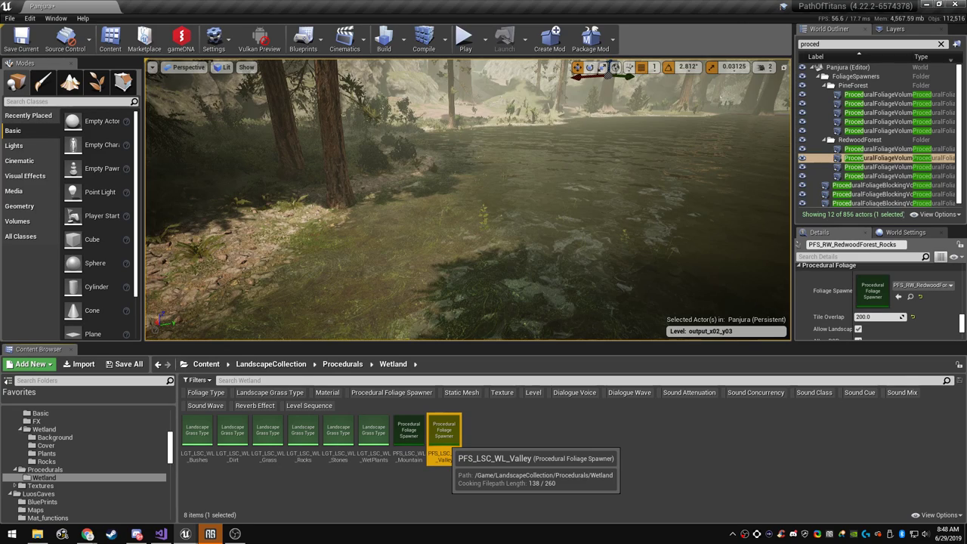
double_click(445, 442)
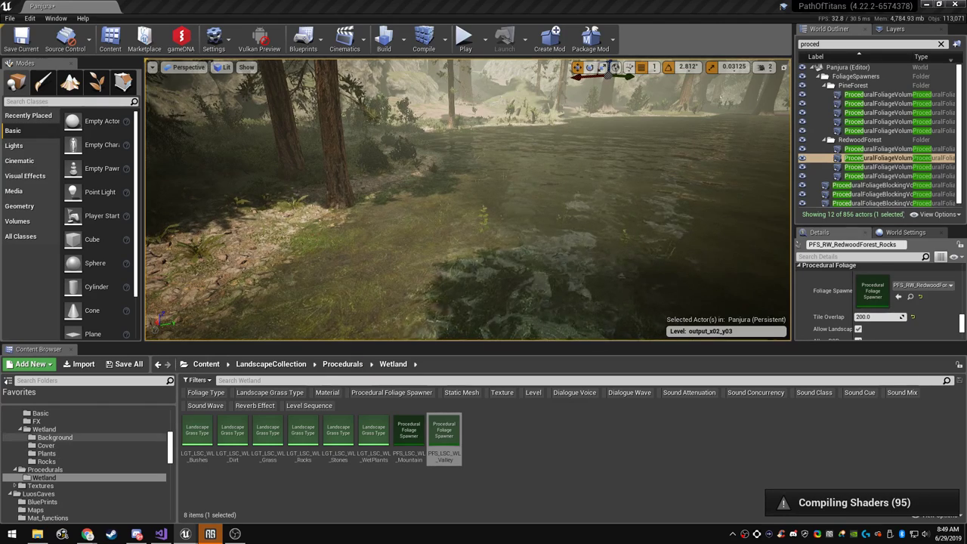
Create a Procedural Foliage Spawner in the Biomes folder and name it PFS_Water_Lillypads
scroll(87, 469, up, 2)
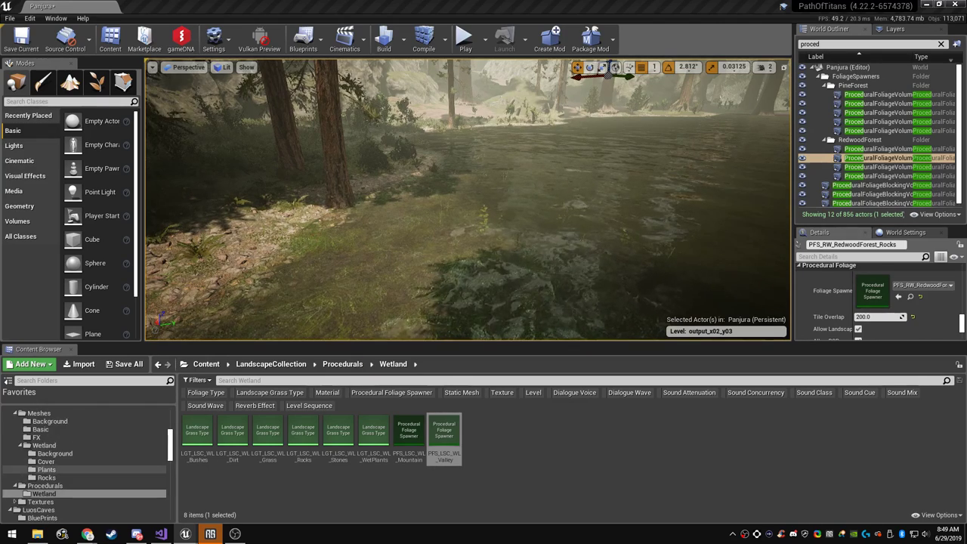
scroll(87, 461, up, 8)
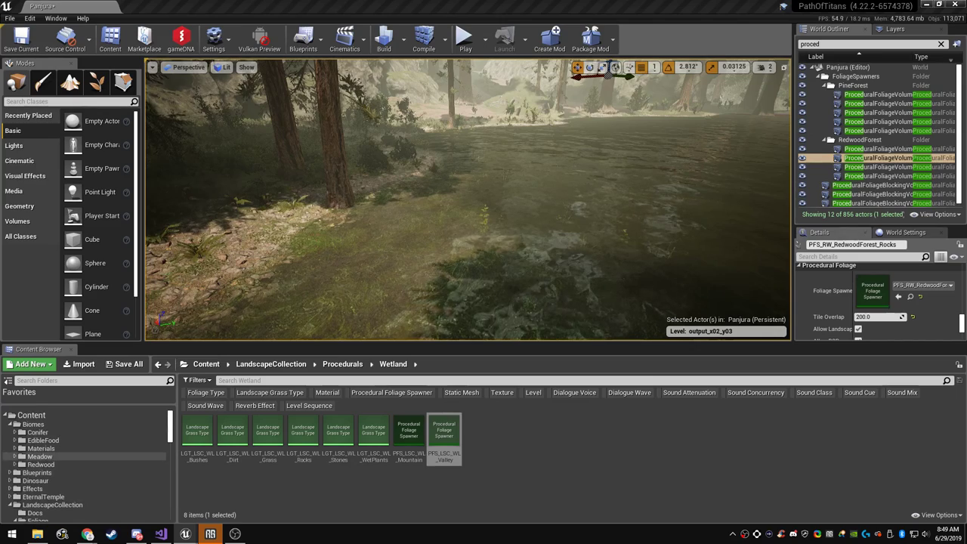
click(33, 424)
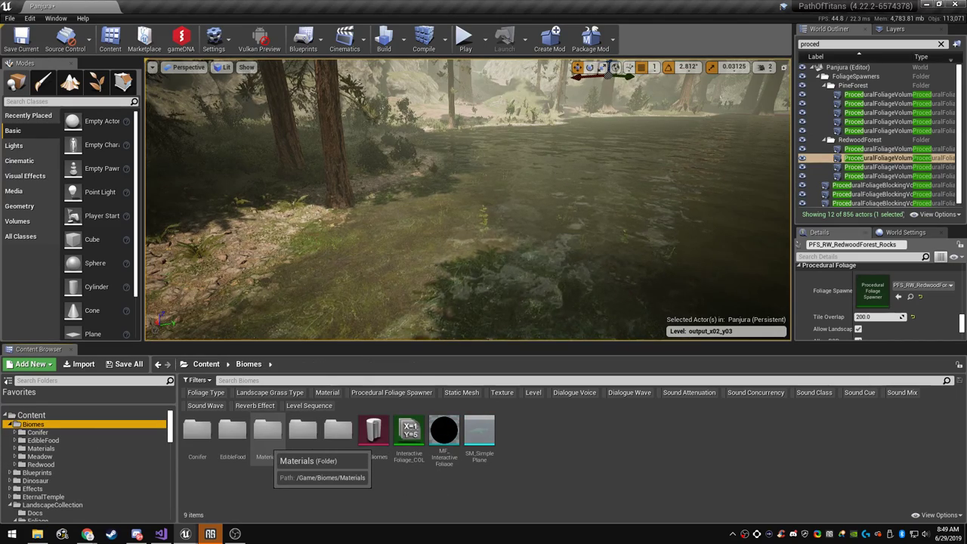
right_click(543, 463)
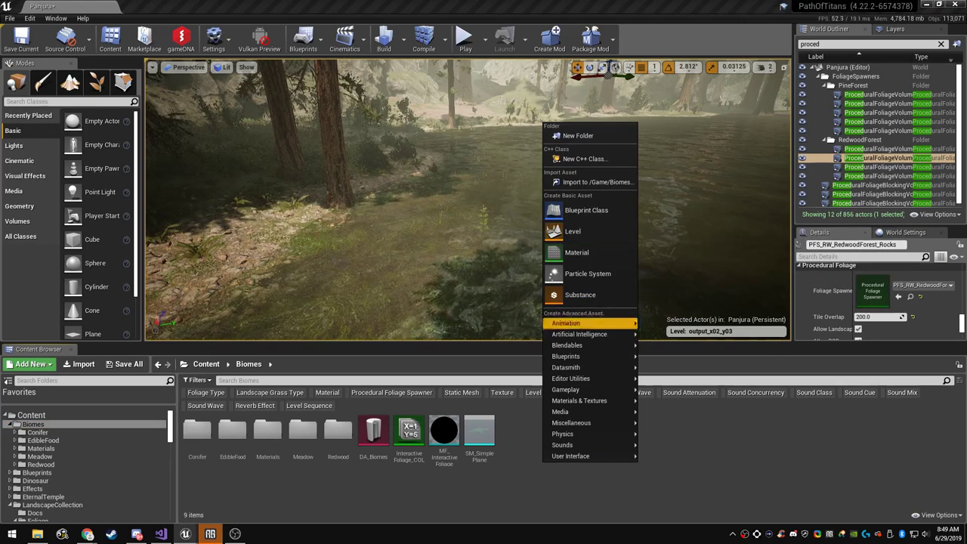
mouse_move(589, 423)
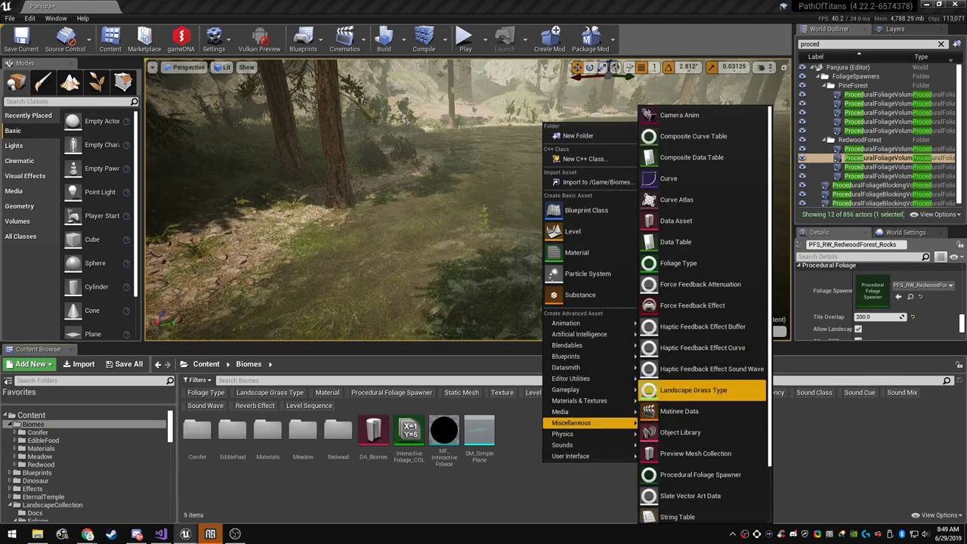
scroll(703, 401, down, 2)
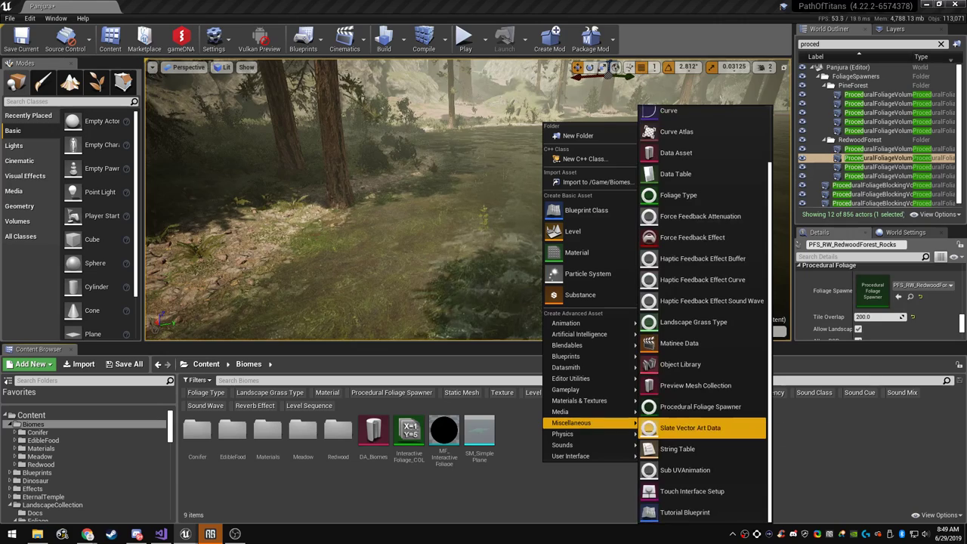
click(700, 442)
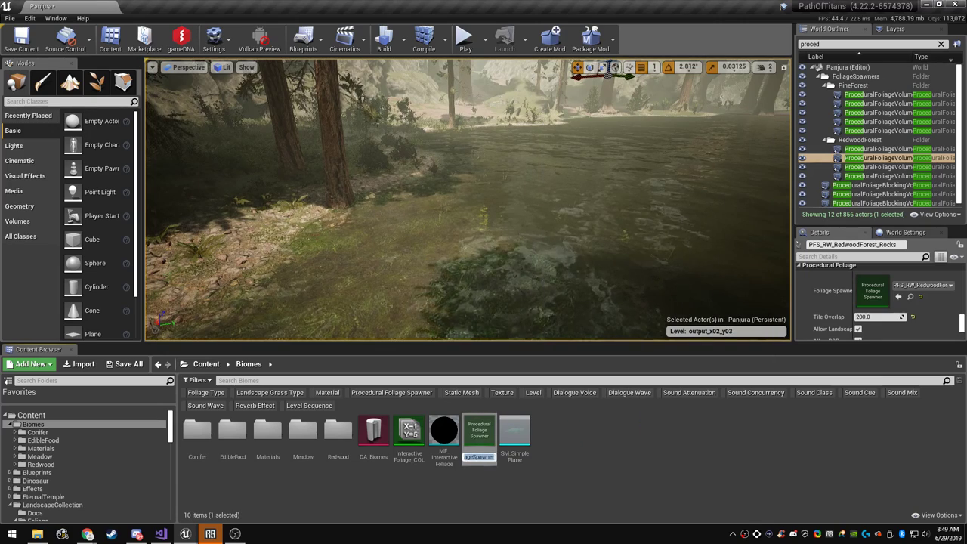
key(BackSpace)
text(P)
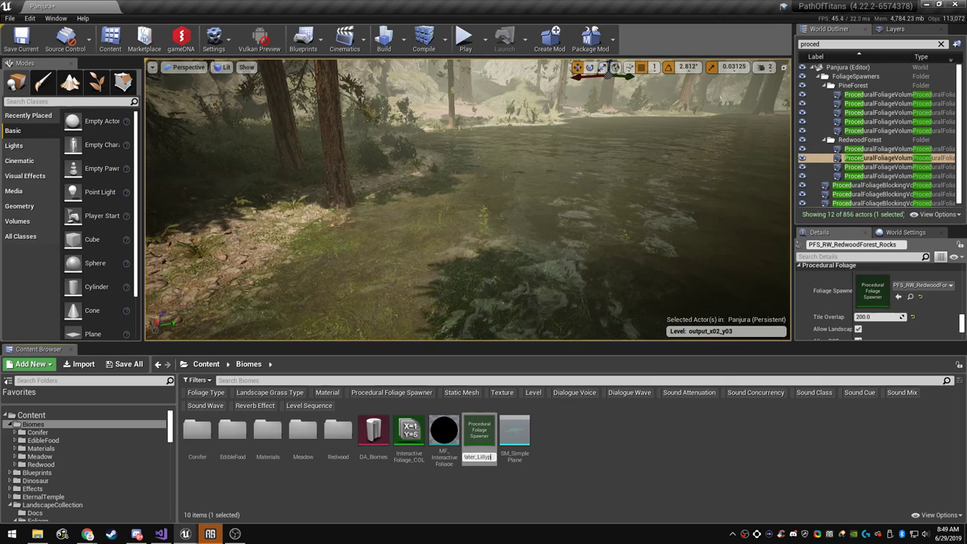
text(s)
key(Return)
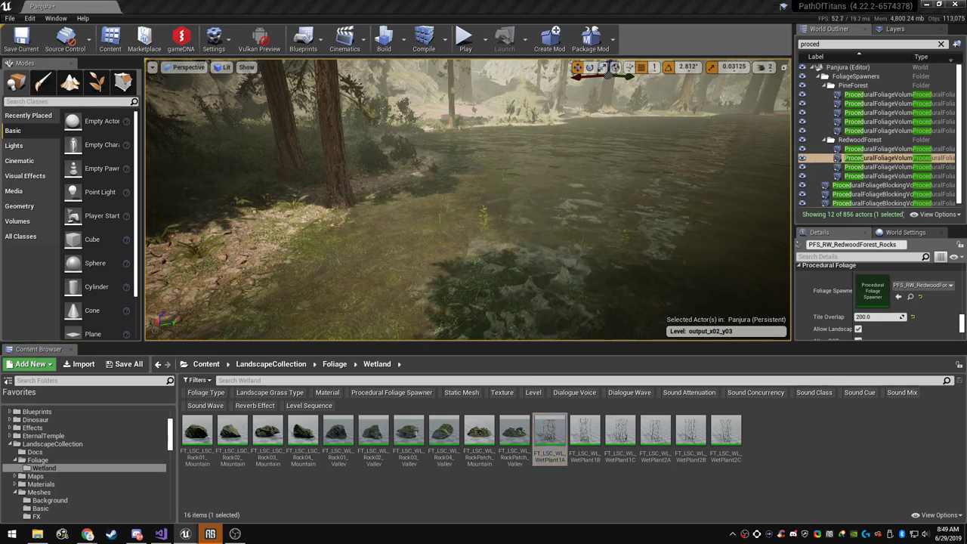
Place a PFS_Water_Lillypads volume in the shallow lake water near the shore
right_drag(468, 200, 605, 241)
drag(480, 437, 875, 291)
drag(454, 207, 451, 209)
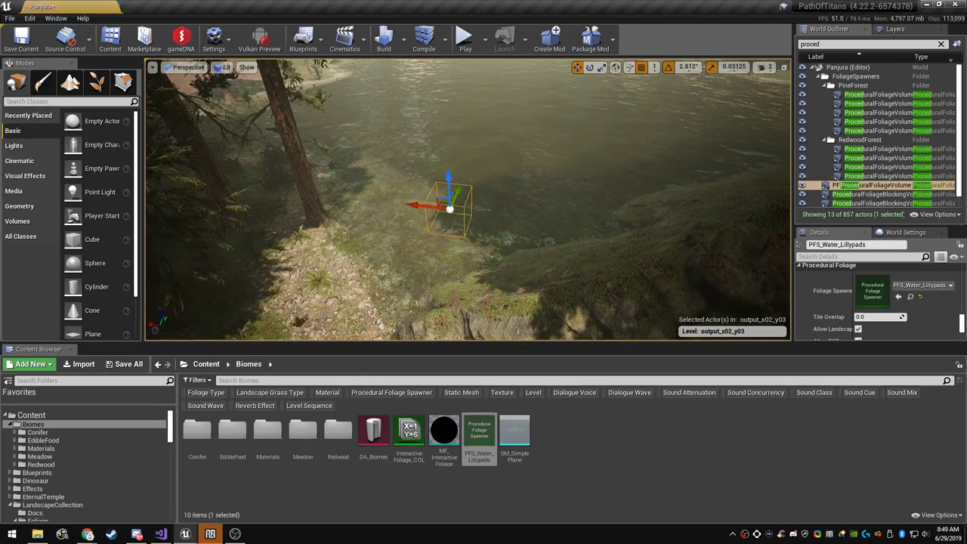
Scale the PFS_Water_Lillypads volume up uniformly to enclose the shoreline and the nearby water
key(r)
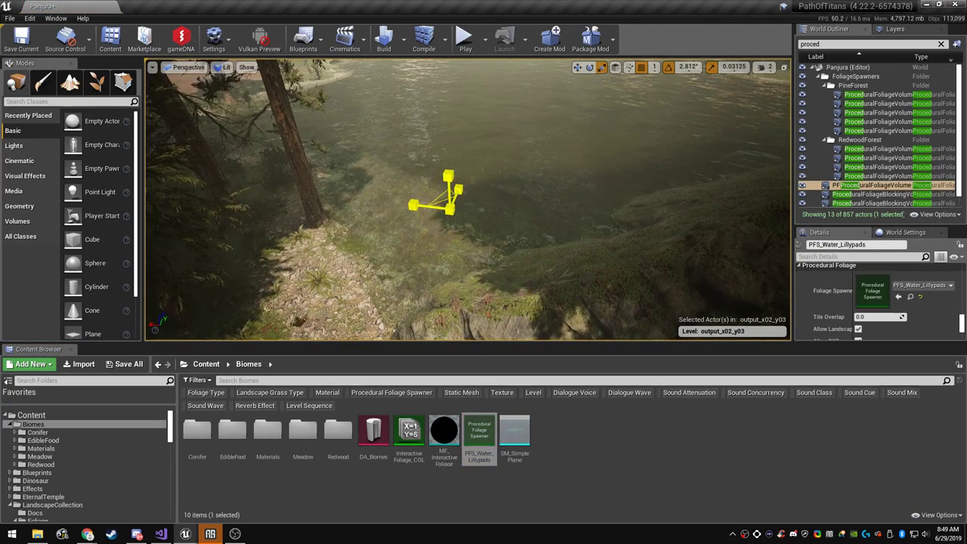
drag(450, 210, 551, 163)
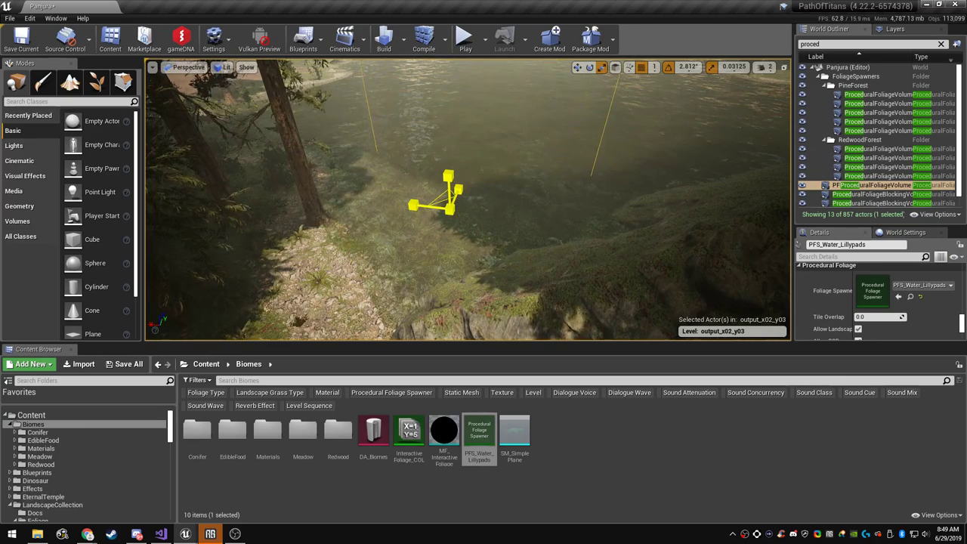
mouse_move(552, 163)
right_down()
mouse_move(567, 155)
mouse_move(552, 178)
right_up()
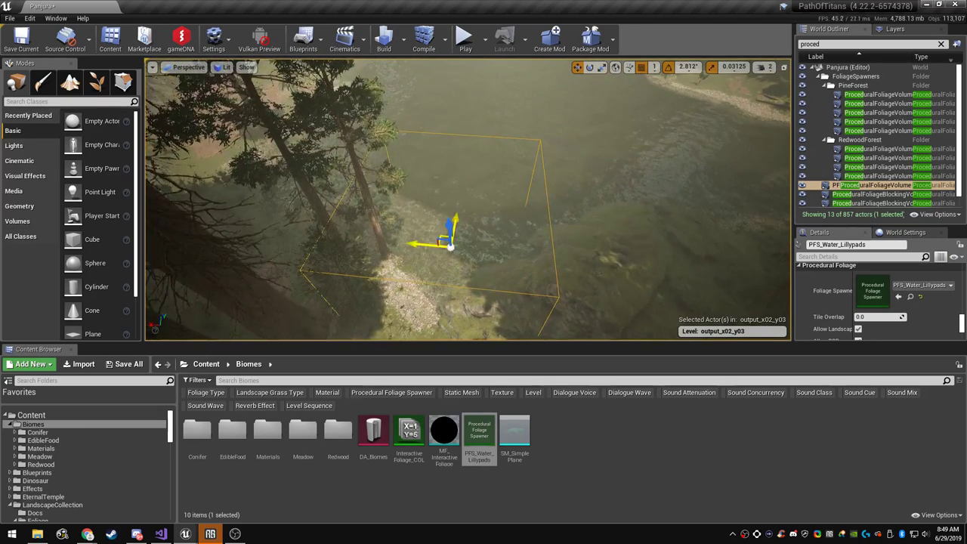
Move the PFS_Water_Lillypads volume out over the lake and adjust its scale to enclose more water at a reduced height
drag(438, 233, 569, 101)
key(r)
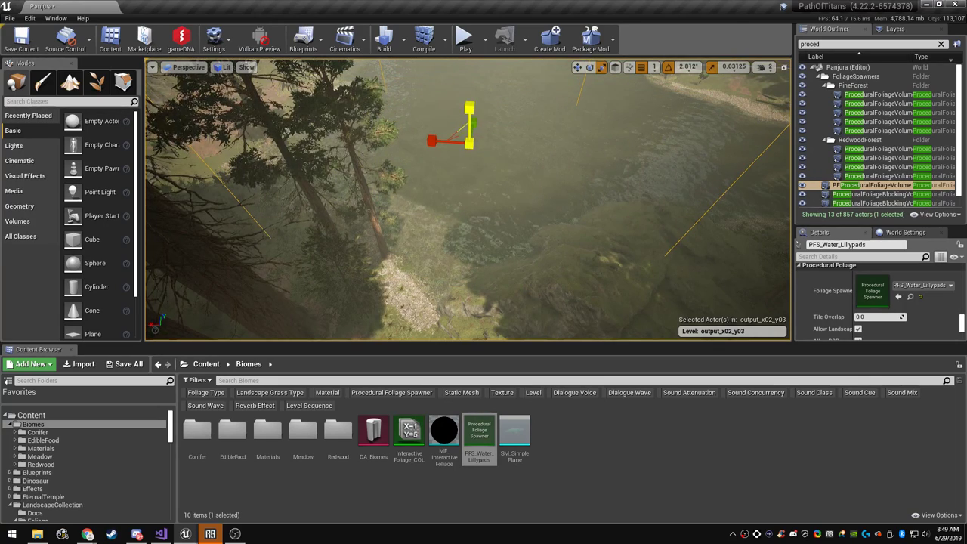
drag(469, 110, 469, 146)
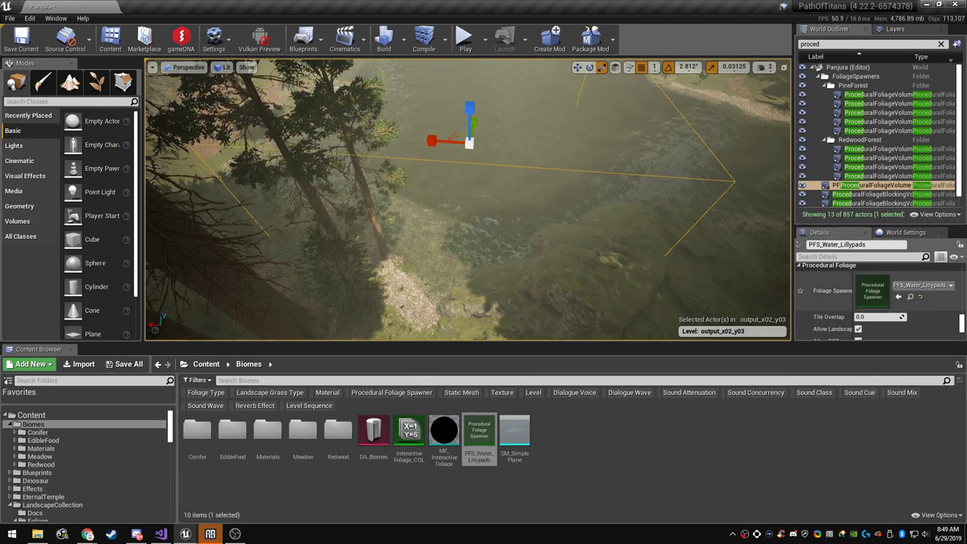
Disallow foliage placement on landscape and BSP for the PFS_Water_Lillypads volume, leaving static meshes allowed
drag(877, 227, 877, 150)
click(859, 263)
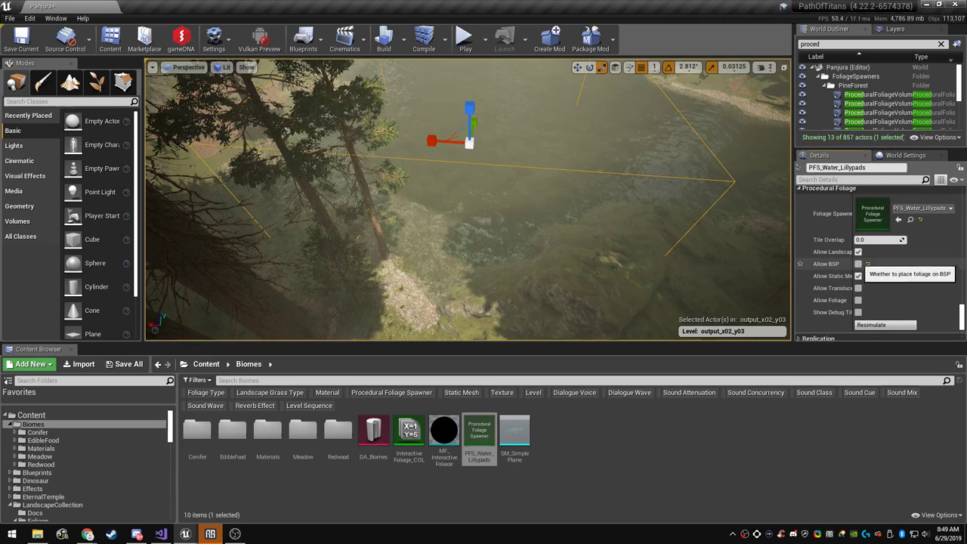
click(859, 251)
Shift the PFS_Water_Lillypads volume horizontally farther out across the open lake
mouse_move(681, 219)
right_down()
mouse_move(670, 159)
mouse_move(681, 128)
mouse_move(669, 113)
mouse_move(639, 204)
mouse_move(669, 223)
right_up()
key(w)
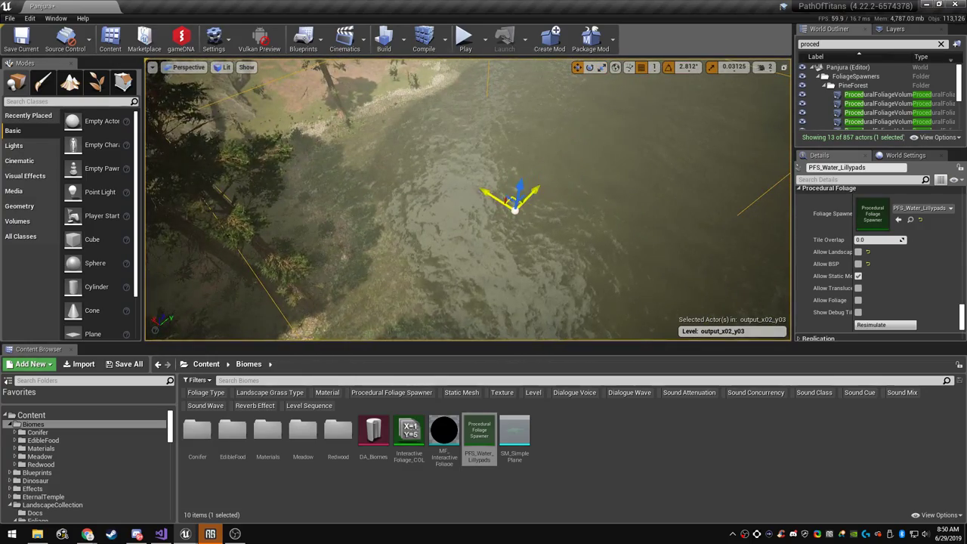
drag(513, 201, 585, 130)
right_drag(585, 129, 636, 185)
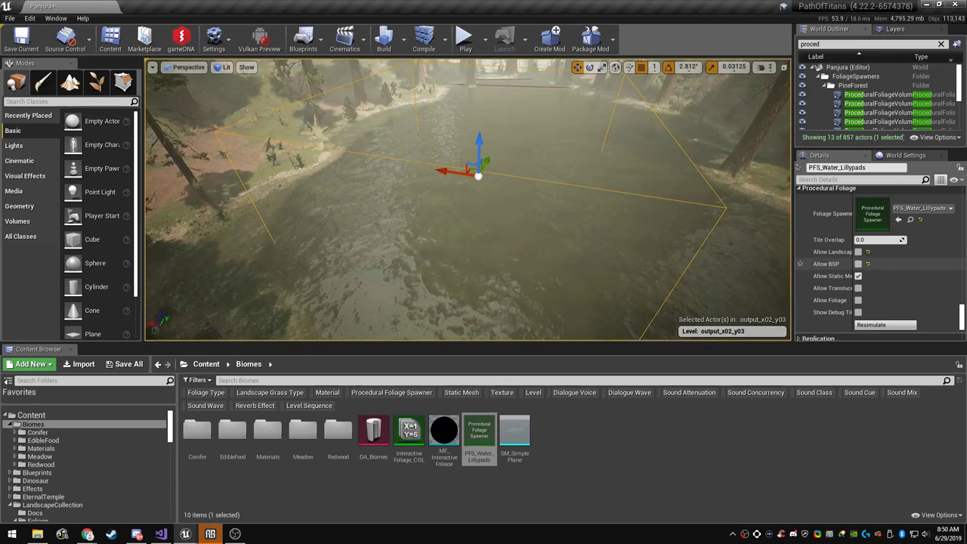
Try to resimulate the PFS_Water_Lillypads volume directly on the lake water
scroll(876, 298, down, 2)
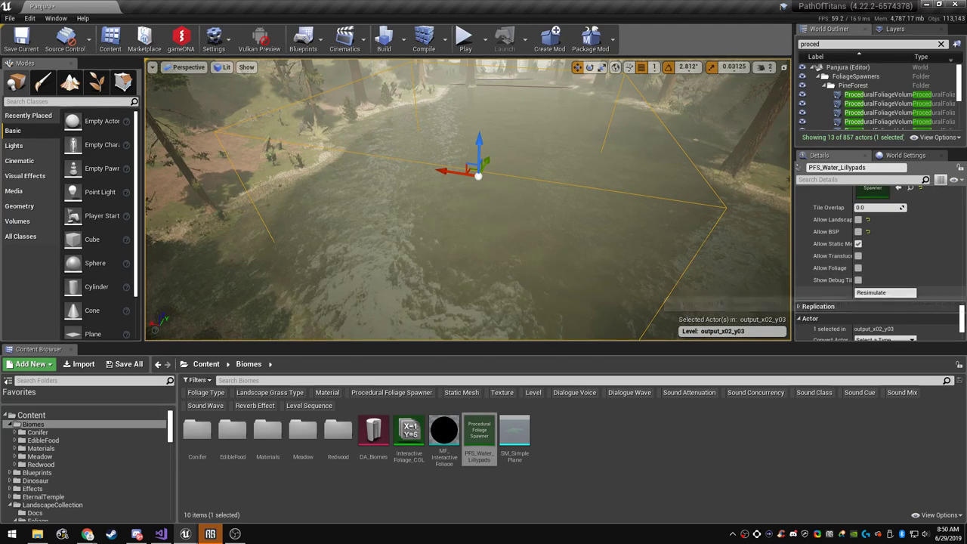
scroll(877, 283, up, 4)
scroll(877, 284, down, 3)
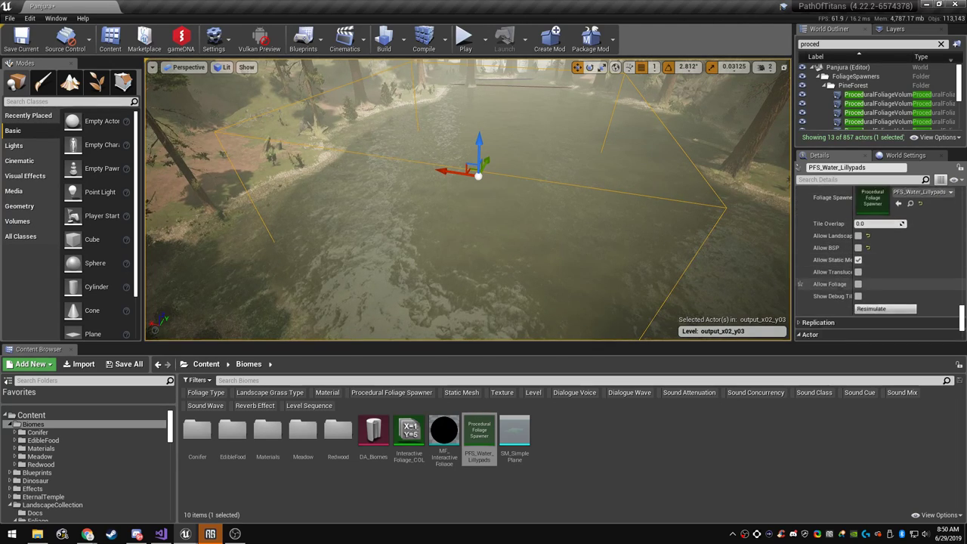
scroll(876, 289, down, 1)
click(877, 291)
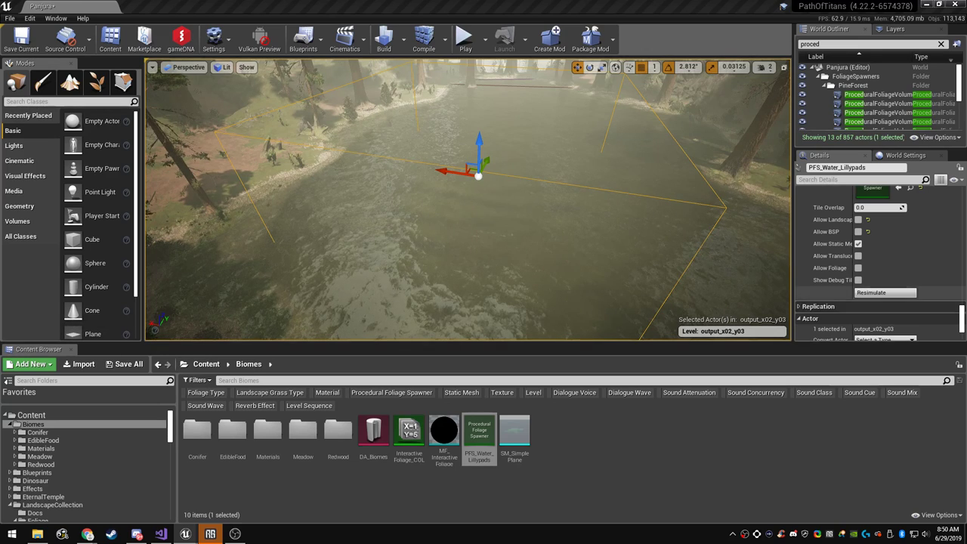
click(880, 293)
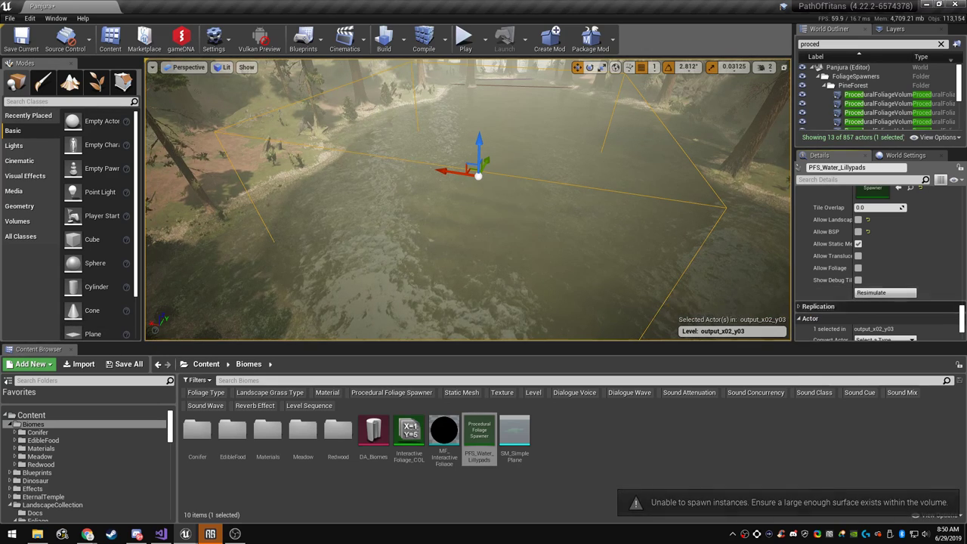
Place a basic Plane on the lake surface and scale it uniformly to about 54 in X and Y
right_drag(468, 226, 428, 183)
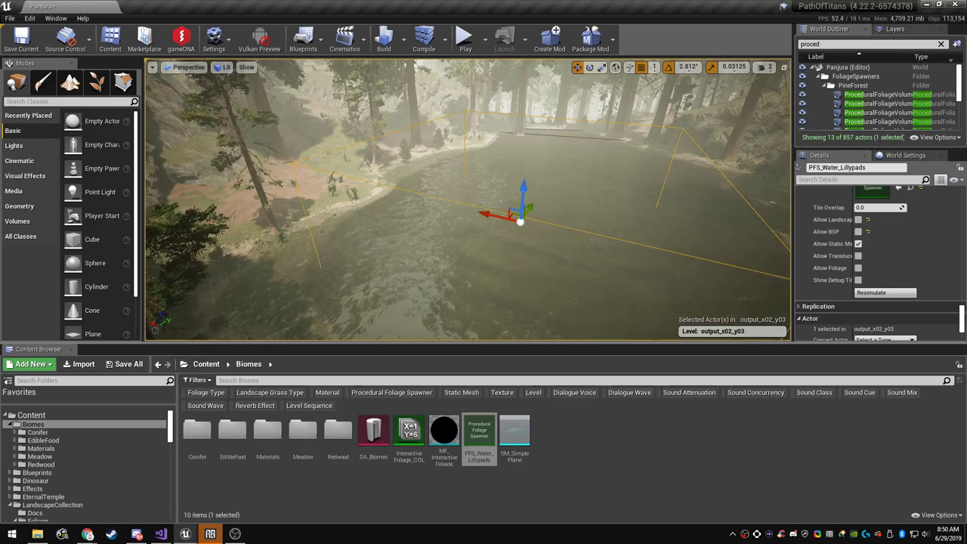
click(52, 101)
text(plane)
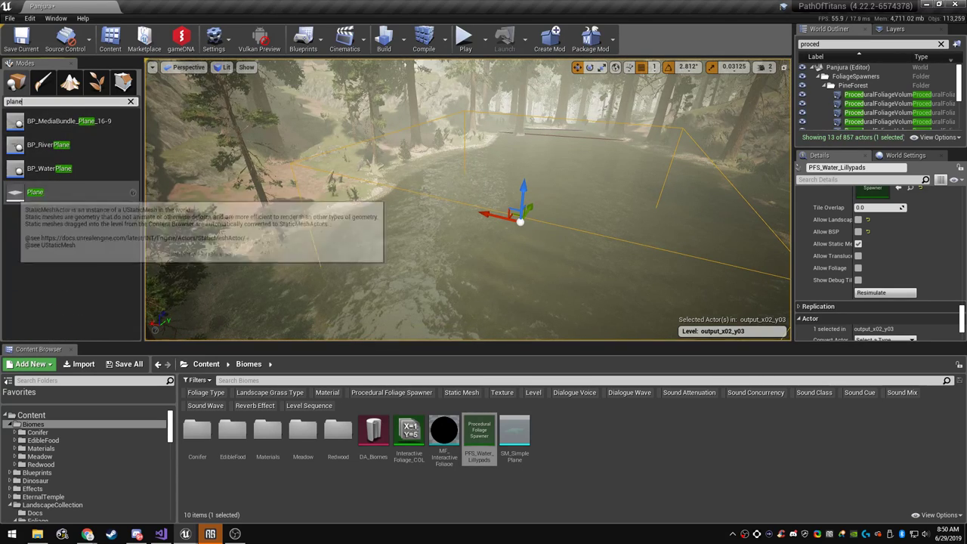
click(19, 195)
drag(18, 194, 550, 264)
key(r)
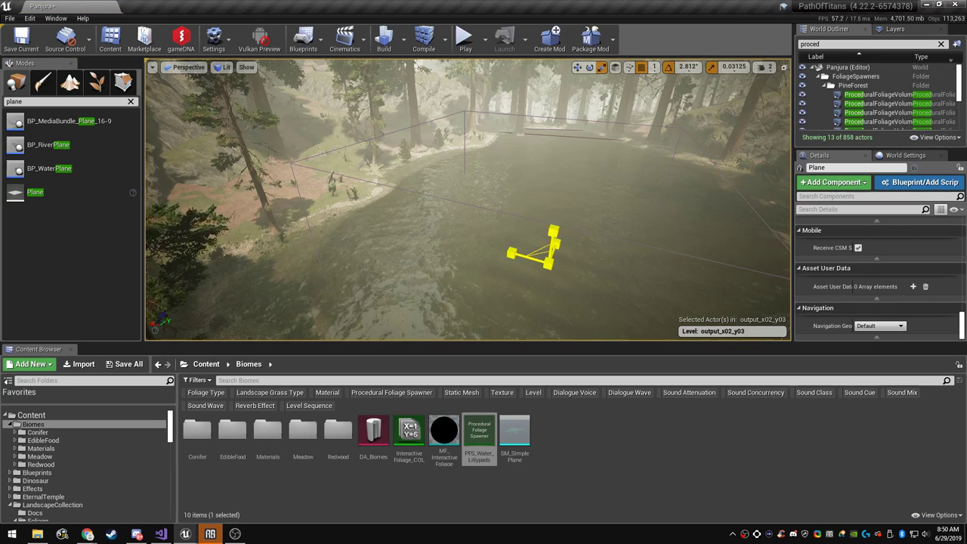
drag(538, 254, 499, 179)
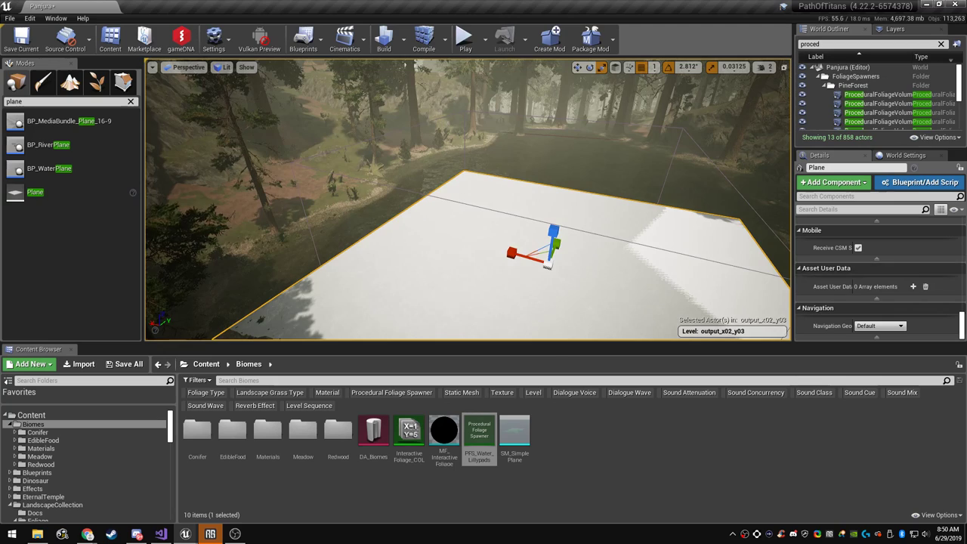
Resimulate the PFS_Water_Lillypads volume so that lily pads spawn on the plane
scroll(877, 100, down, 5)
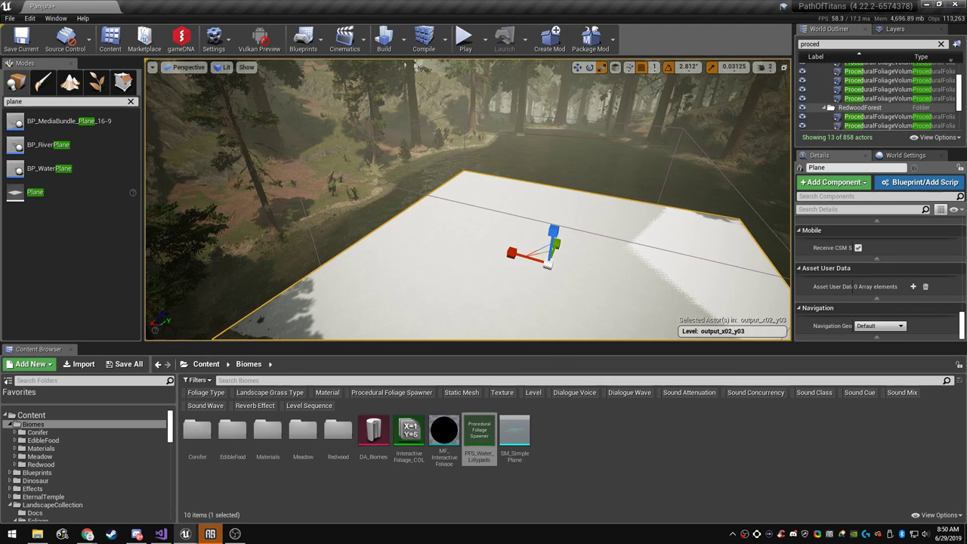
click(872, 98)
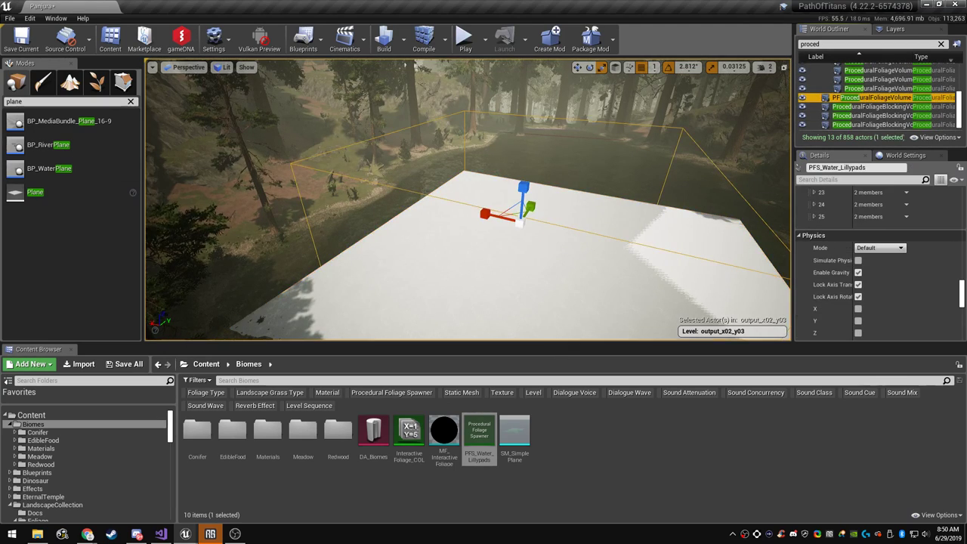
scroll(876, 241, down, 5)
scroll(877, 300, down, 5)
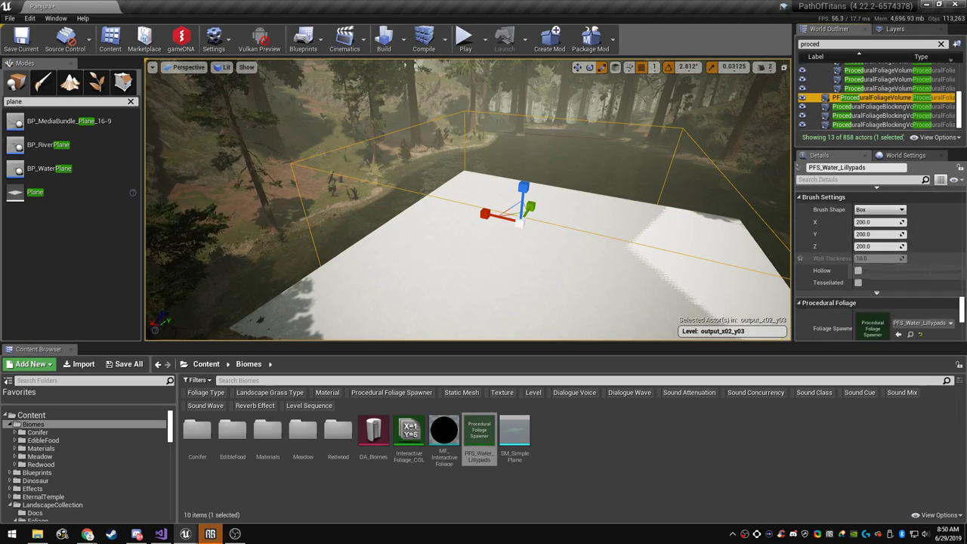
click(871, 279)
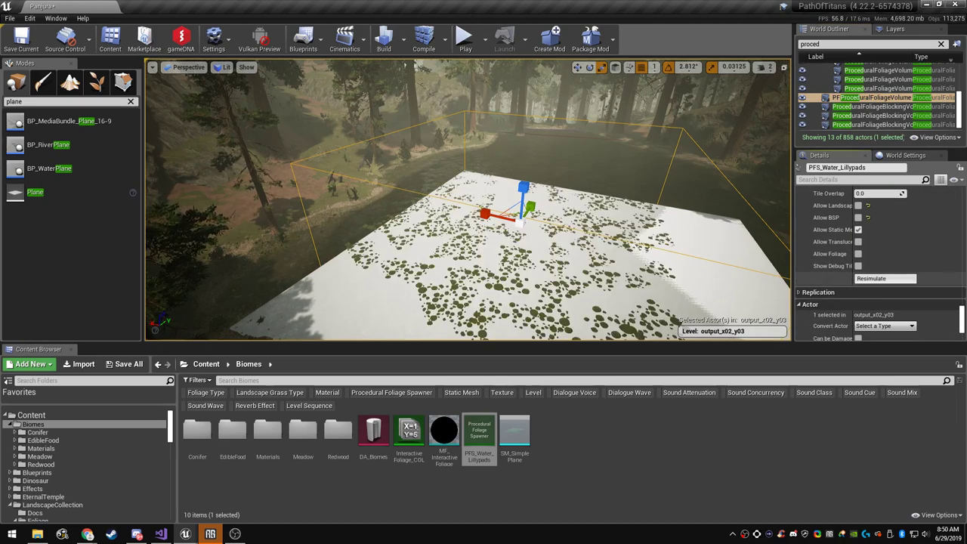
Try deleting the plane beneath the spawned lily pads, and undo the deletion
key(w)
right_drag(524, 219, 505, 213)
key(s)
click(521, 234)
key(Delete)
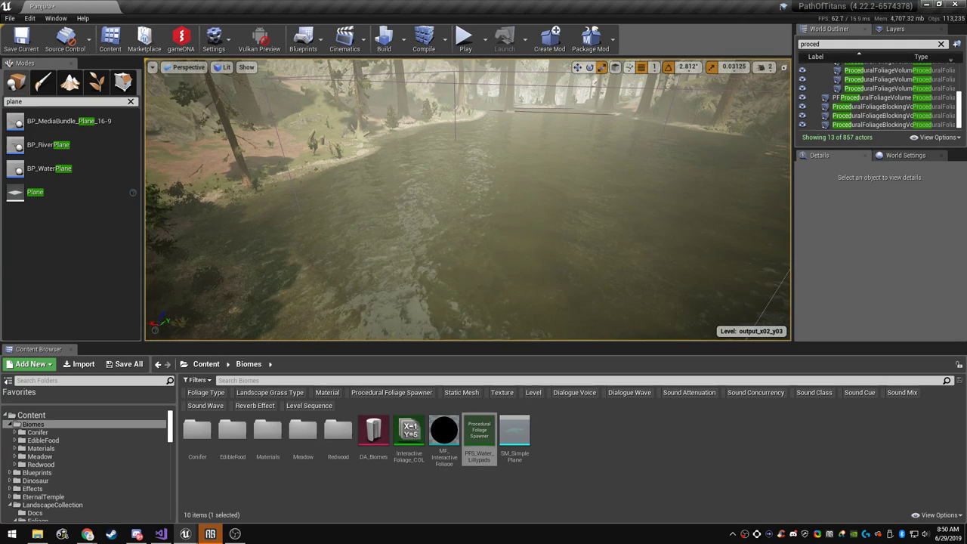
key(ctrl+z)
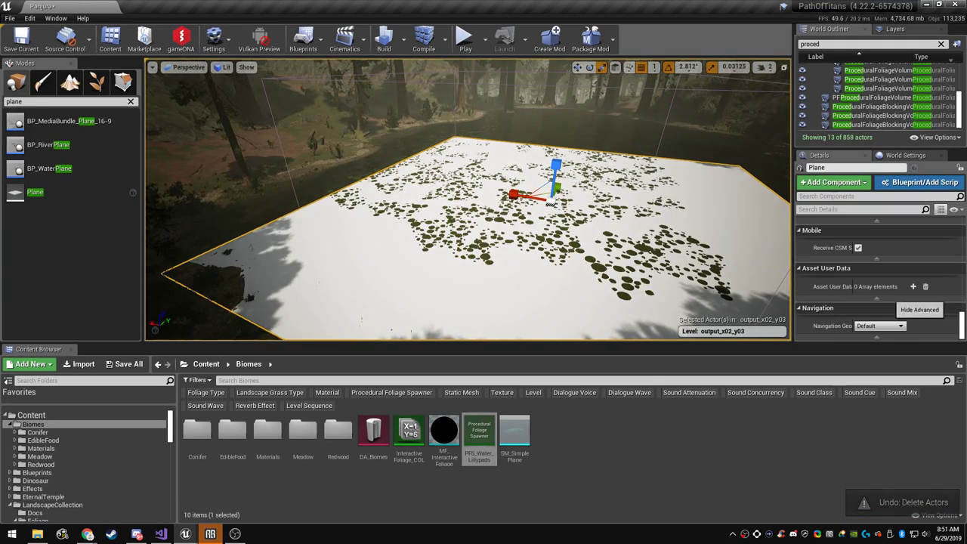
Look through the plane's detail properties, including its transform, lighting and rendering settings
scroll(889, 304, up, 9)
scroll(880, 278, up, 14)
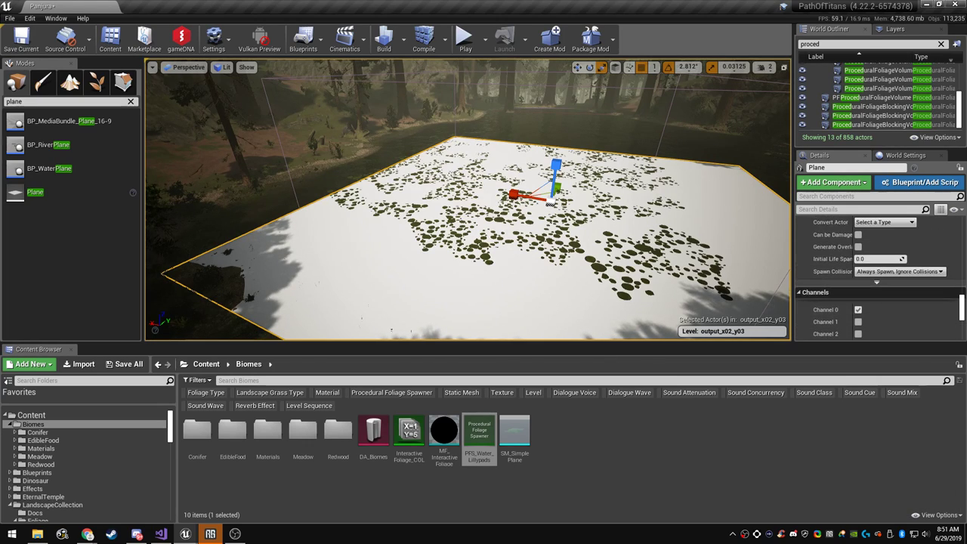
scroll(876, 280, down, 2)
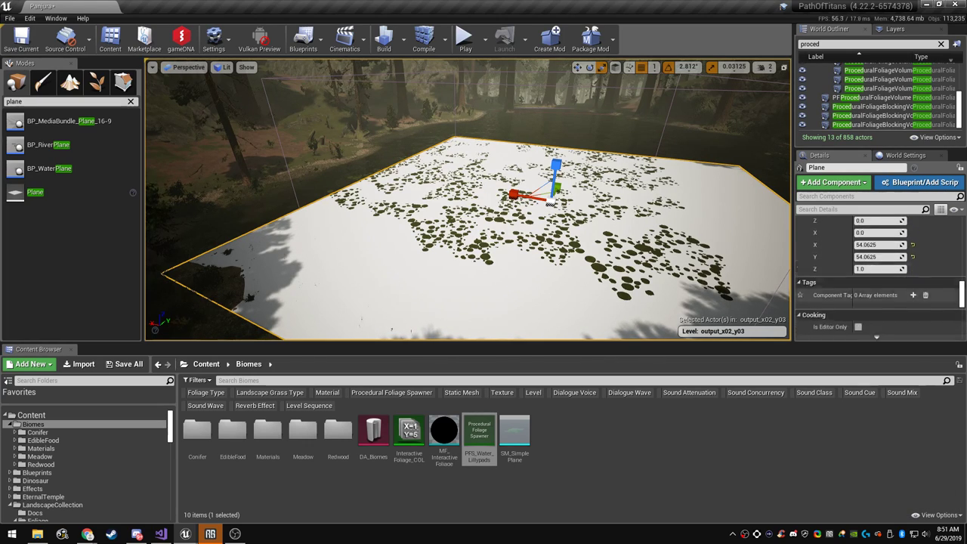
scroll(877, 280, down, 8)
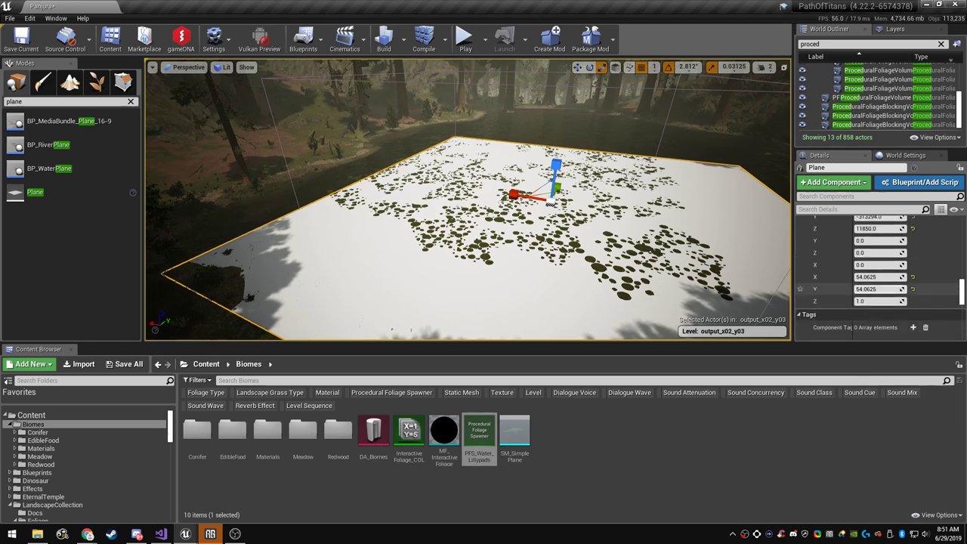
scroll(868, 303, up, 2)
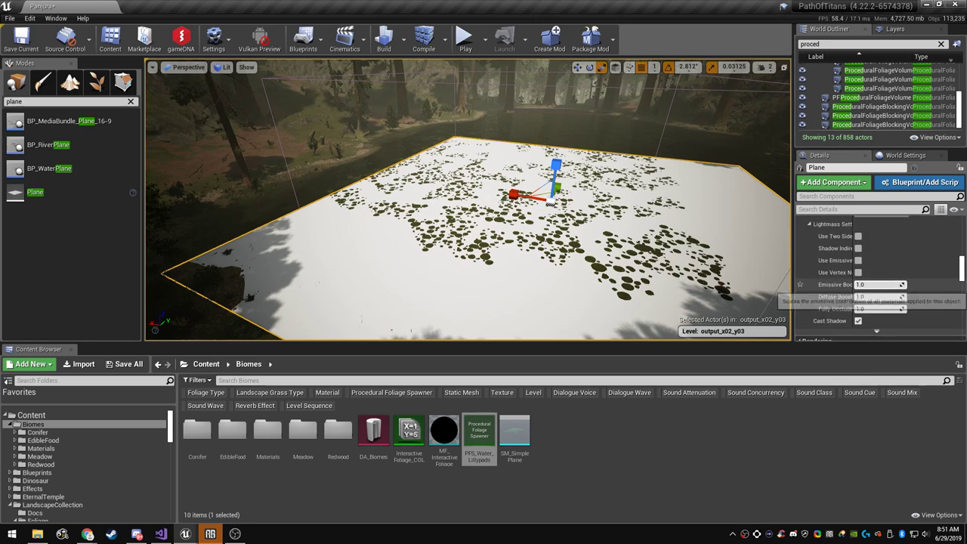
Turn off the plane's visibility and inspect the lily pads on the water from close range
click(861, 305)
key(w)
right_drag(469, 200, 515, 165)
key(w)
key(s)
key(a)
key(w)
key(w)
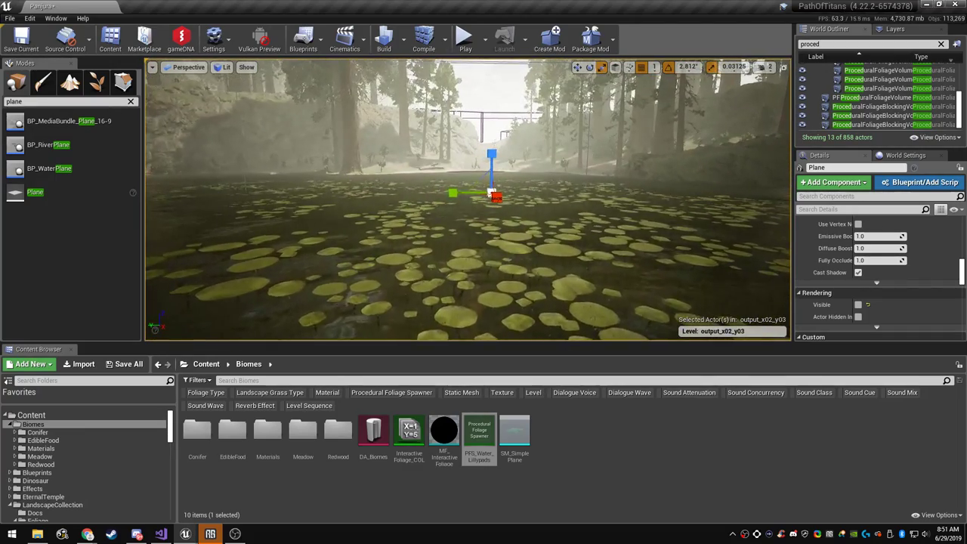
Filter the plane's details by "collis" and examine its collision settings and how far the lily pads spread across the pond
click(860, 209)
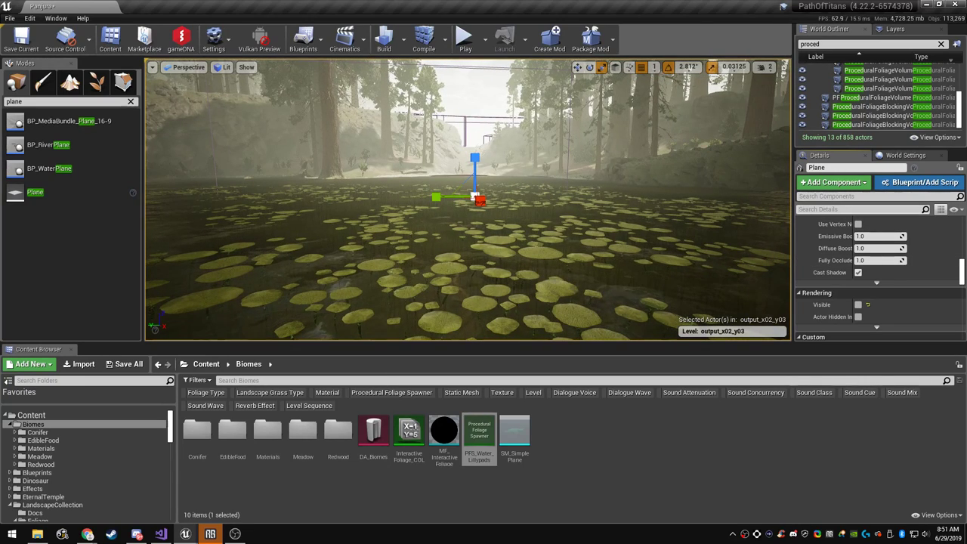
text(collis)
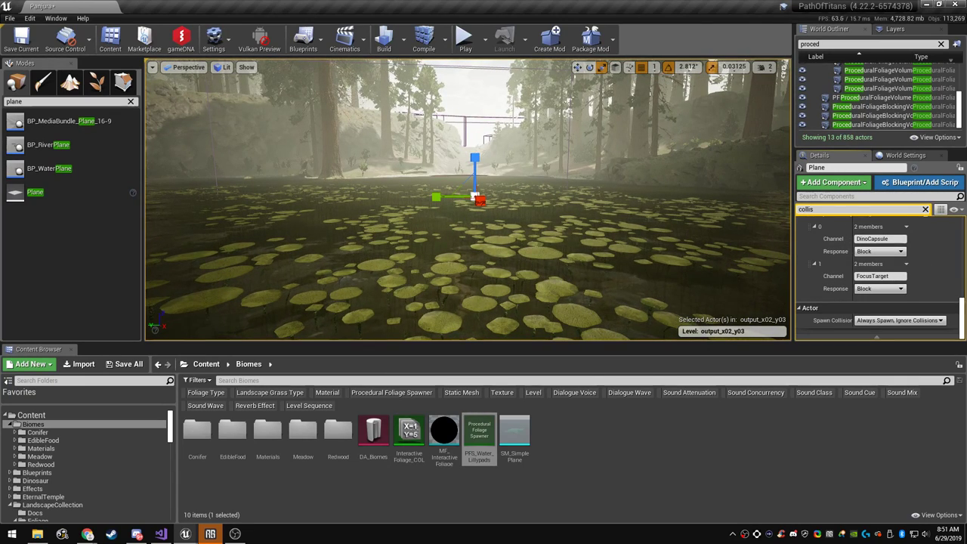
scroll(875, 292, up, 9)
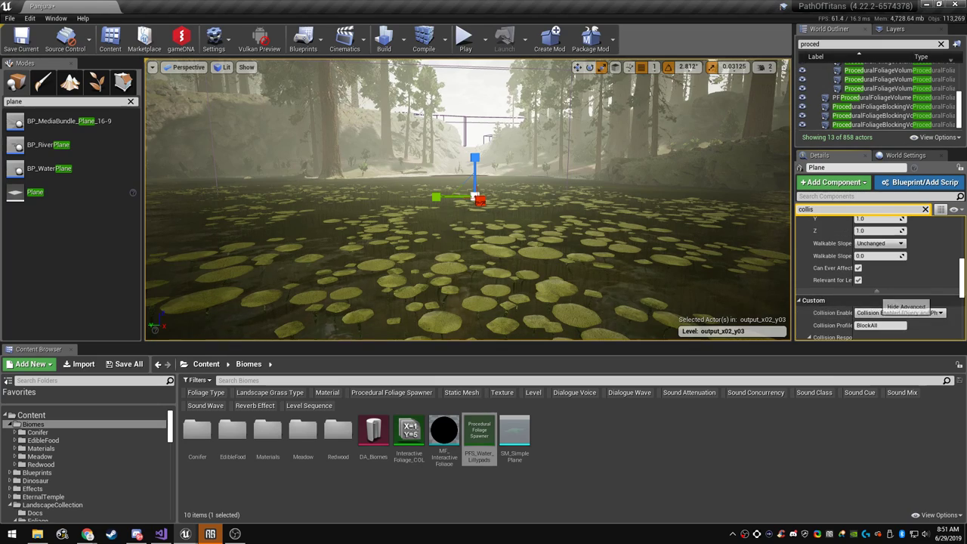
click(889, 312)
click(887, 341)
right_drag(529, 212, 510, 231)
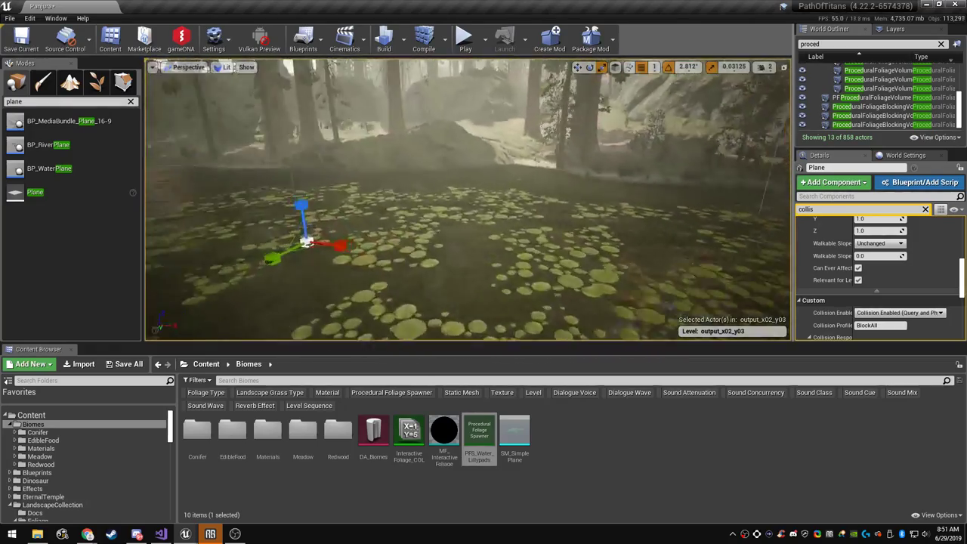
right_drag(509, 232, 450, 218)
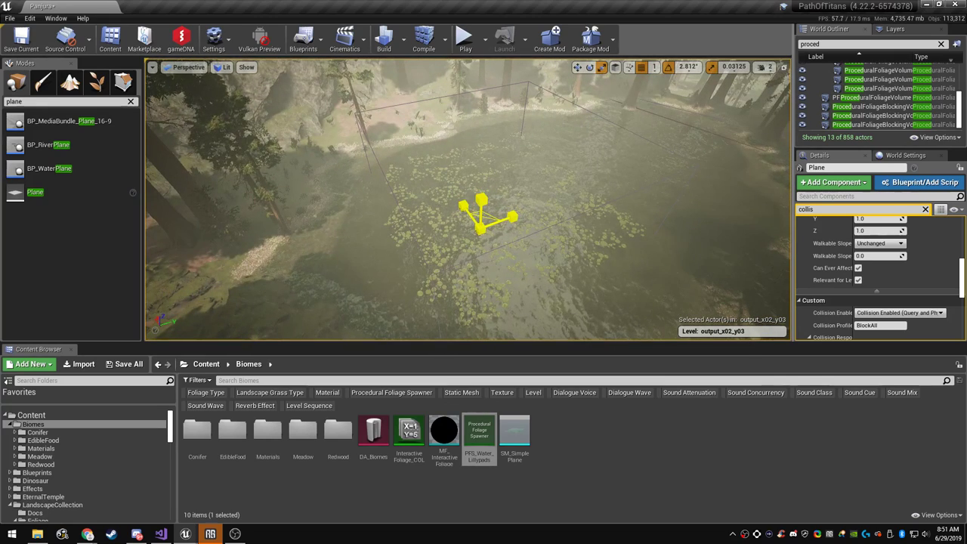
right_drag(495, 216, 374, 228)
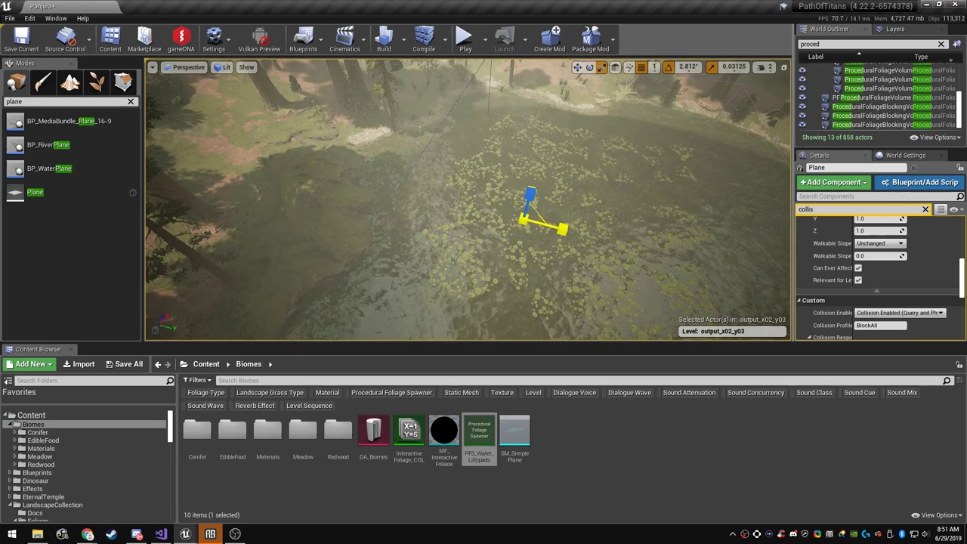
right_drag(524, 219, 625, 218)
scroll(839, 268, up, 10)
scroll(839, 266, down, 12)
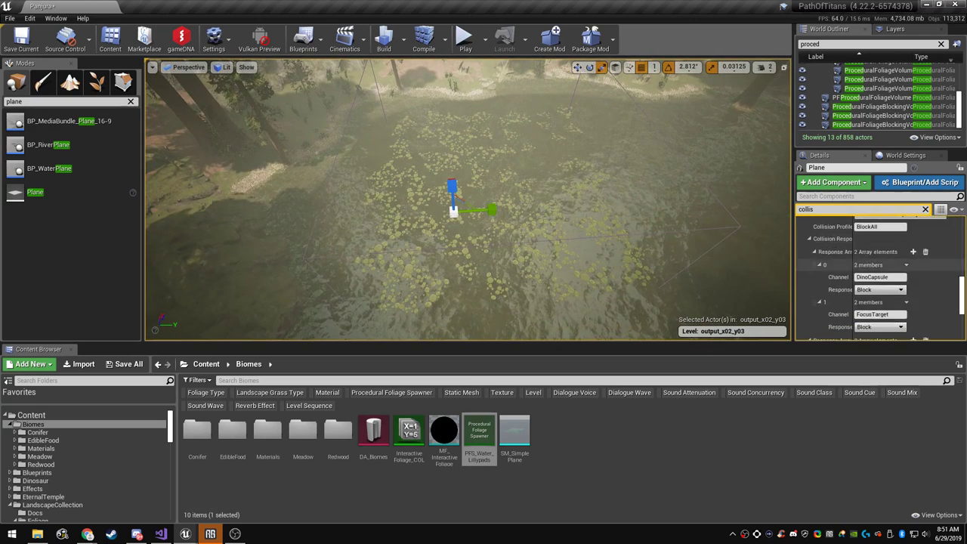
scroll(876, 279, down, 2)
Filter the plane's details by "visibl" and turn its visibility back on
text(visi)
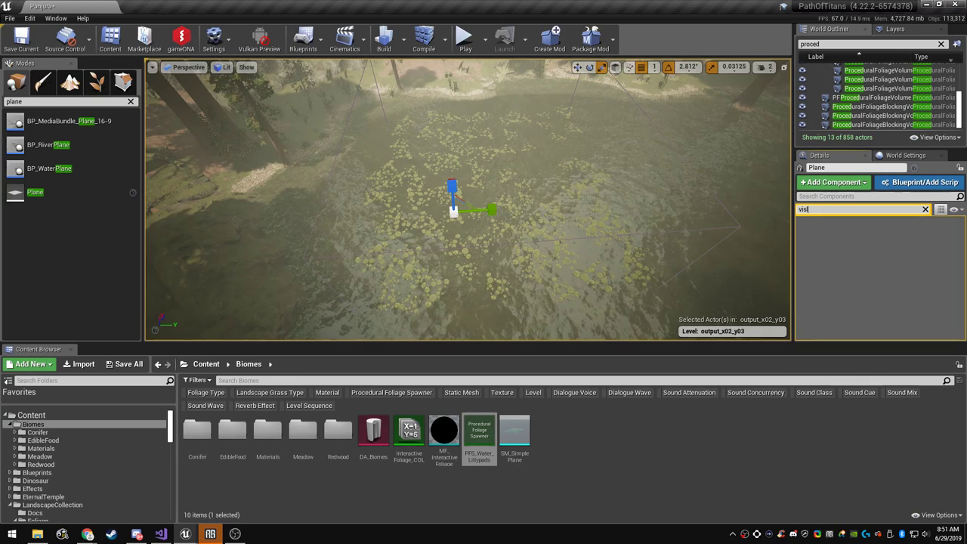
text(bl)
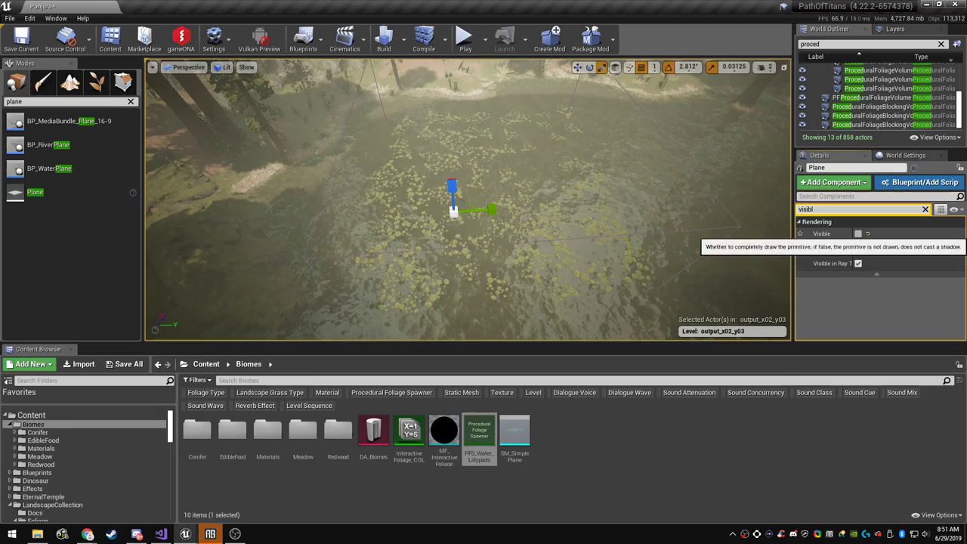
click(859, 233)
Enlarge the plane and reposition it to cover more of the pond's surface
right_drag(469, 200, 434, 210)
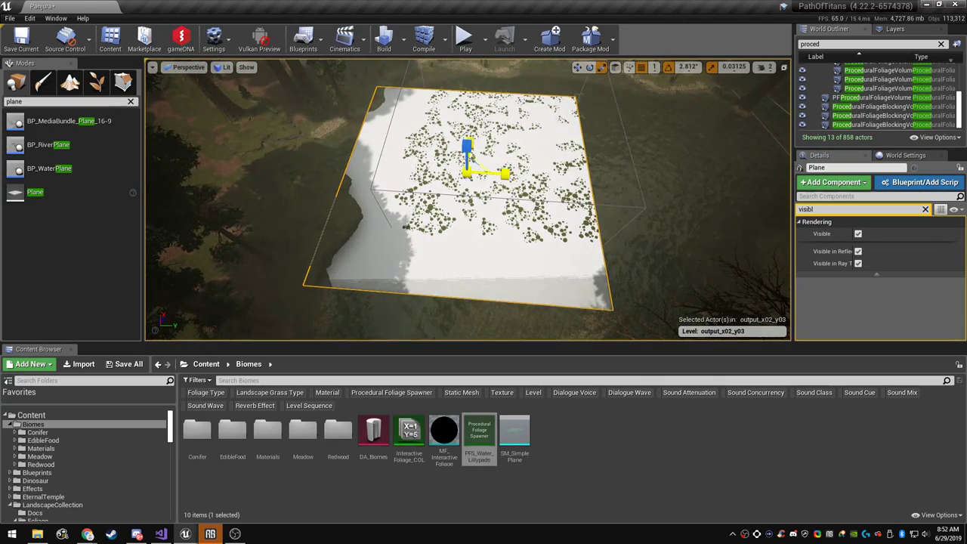
drag(481, 163, 514, 142)
mouse_move(481, 163)
right_down()
mouse_move(510, 144)
mouse_move(496, 153)
right_up()
key(w)
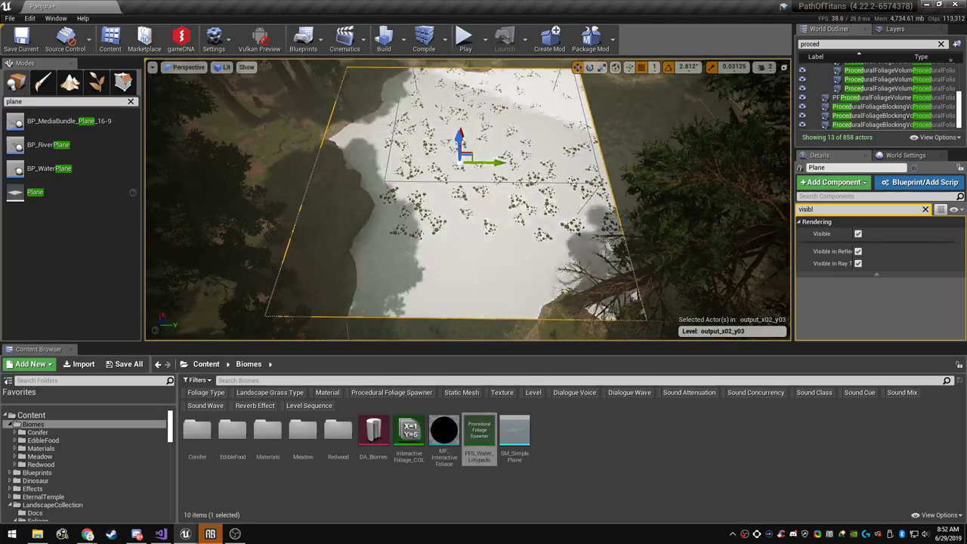
drag(472, 154, 533, 140)
right_drag(533, 140, 616, 142)
key(r)
drag(455, 191, 495, 165)
key(w)
key(r)
key(w)
Scale the PFS_Water_Lillypads volume to about 35.3 × 51.8 × 13.3 and move it over the enlarged plane
click(434, 256)
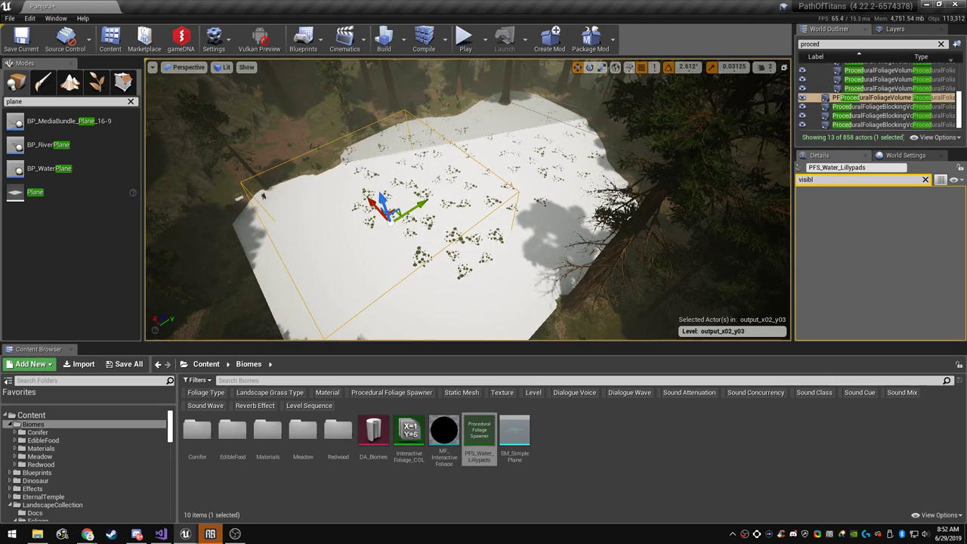
key(r)
drag(421, 204, 449, 188)
key(w)
drag(393, 212, 428, 153)
key(e)
key(r)
right_drag(428, 154, 364, 158)
Hide the enlarged plane by turning off its visibility
click(365, 159)
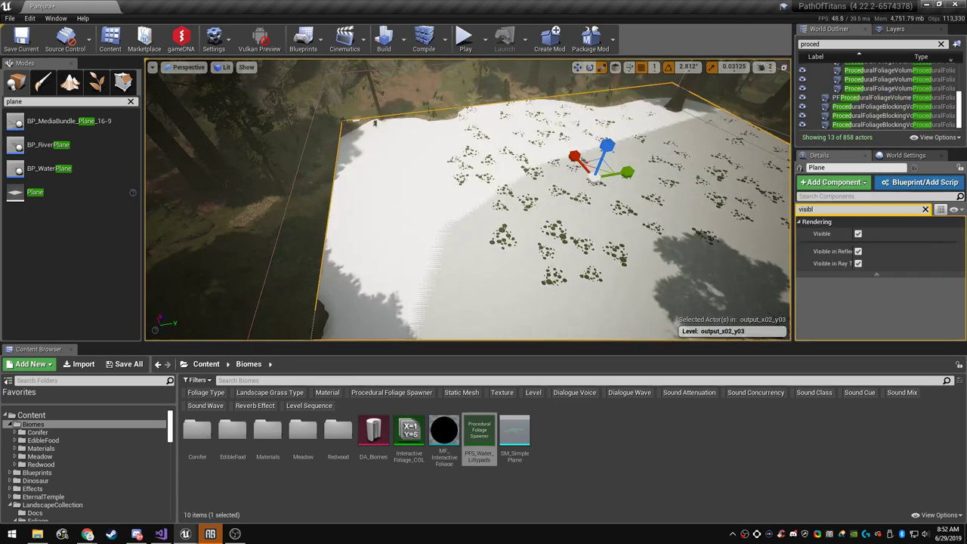
click(858, 233)
mouse_move(469, 200)
right_down()
mouse_move(439, 173)
mouse_move(466, 187)
right_up()
Filter the PFS_Water_Lillypads volume's details by "resi" and resimulate its procedural foliage
click(288, 225)
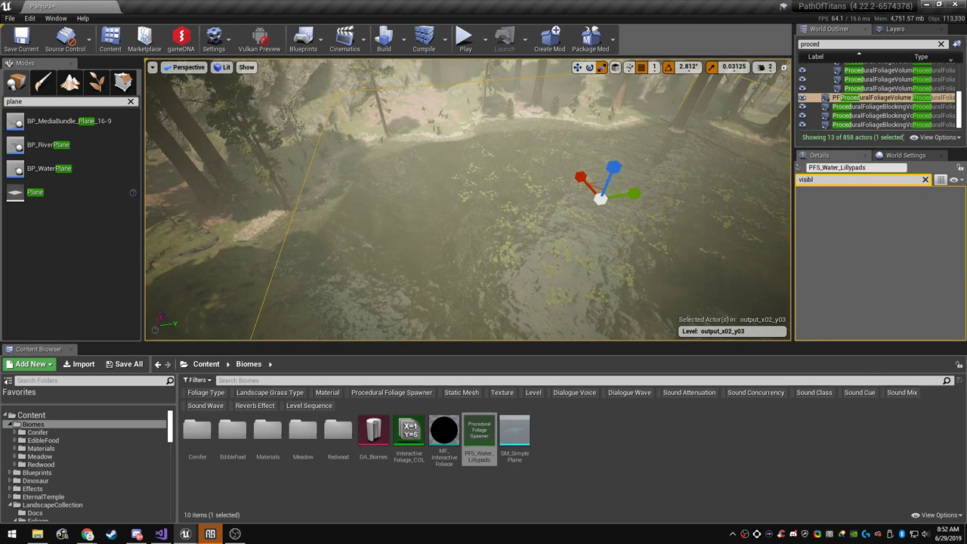
click(855, 180)
text(re)
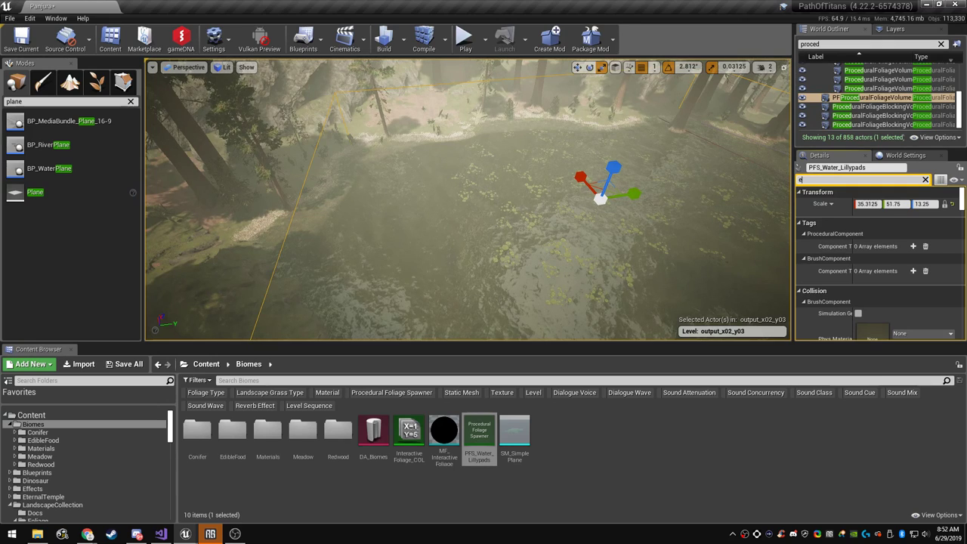
text(sil)
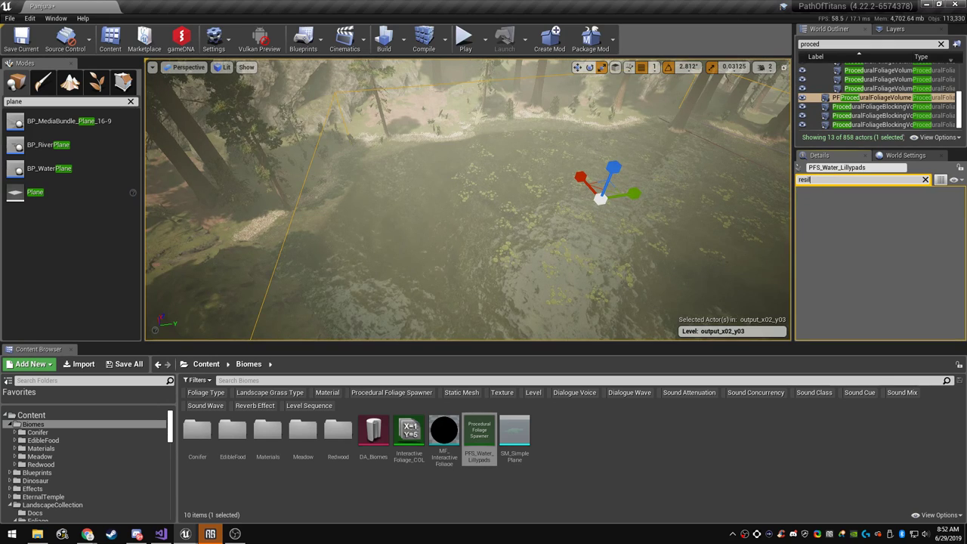
key(BackSpace)
click(885, 205)
right_drag(605, 215, 578, 227)
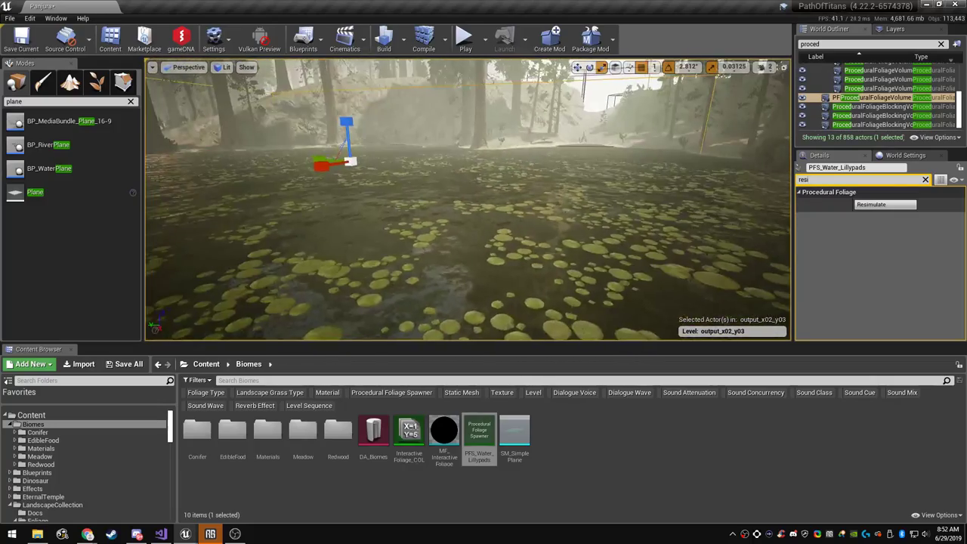
Examine the resimulated lily pads in a full-screen viewport, both near the shore and from above the pond
key(F11)
key(Escape)
right_drag(484, 272, 226, 317)
key(w)
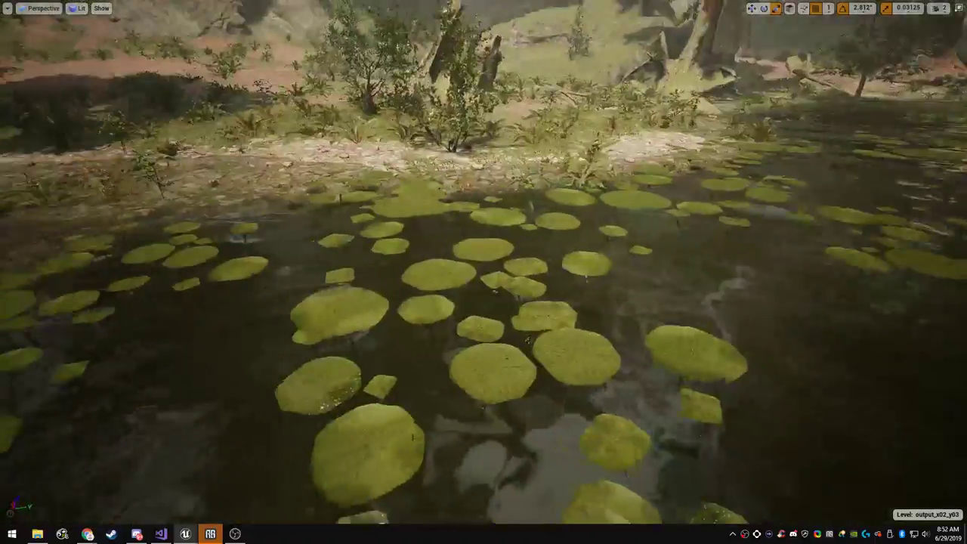
key(w)
right_drag(484, 272, 890, 224)
key(d)
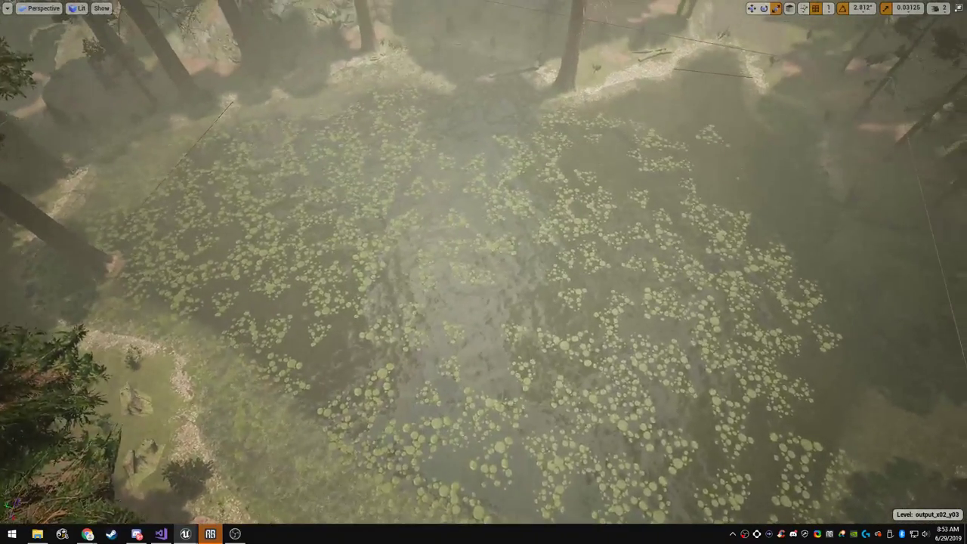
key(F11)
Switch to foliage painting, deactivate all foliage types in the palette, and select FT_LSC_WL_WetPlant1A
click(70, 83)
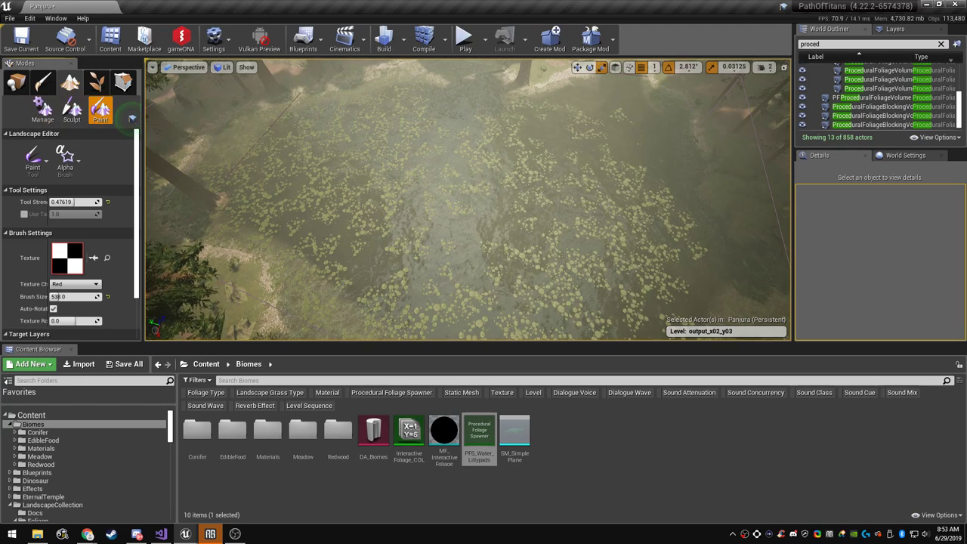
click(96, 82)
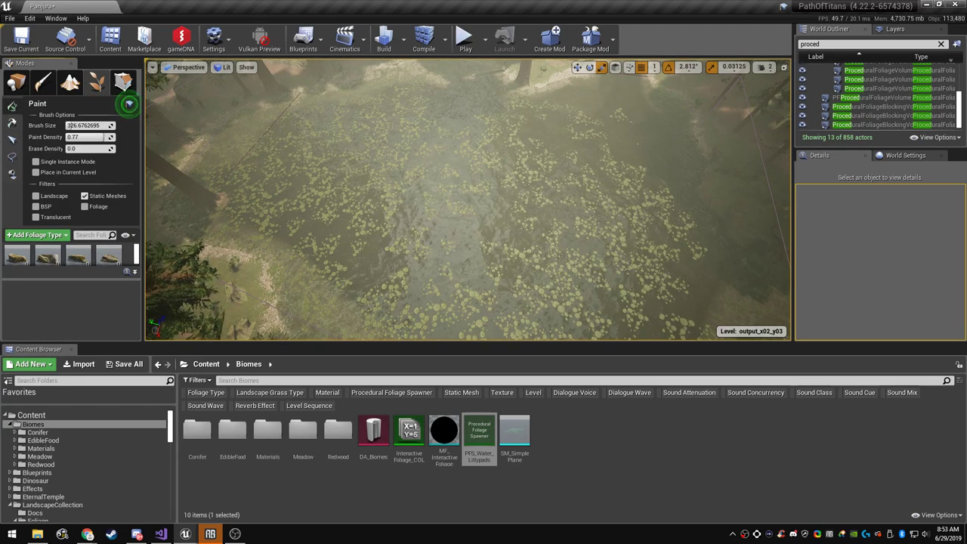
drag(89, 279, 89, 322)
scroll(95, 275, down, 5)
click(101, 269)
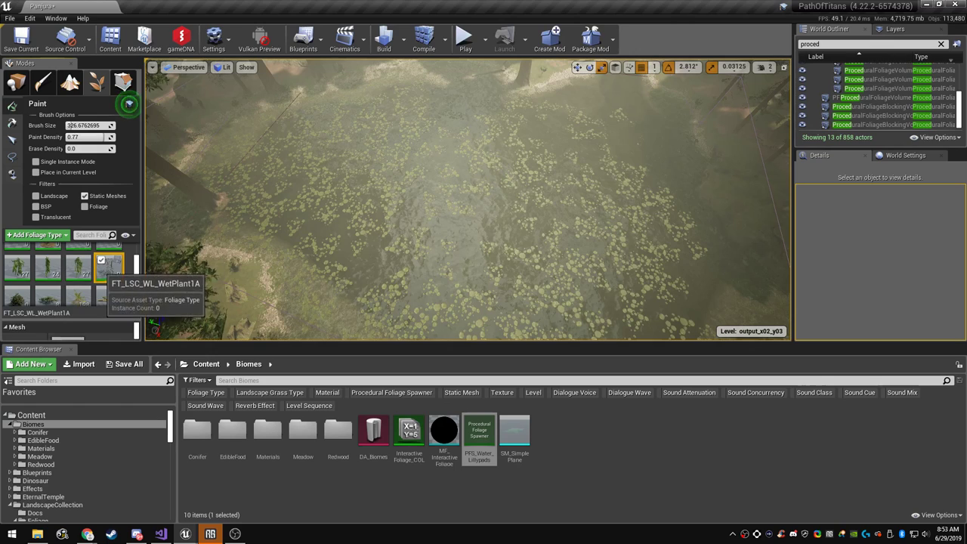
click(71, 260)
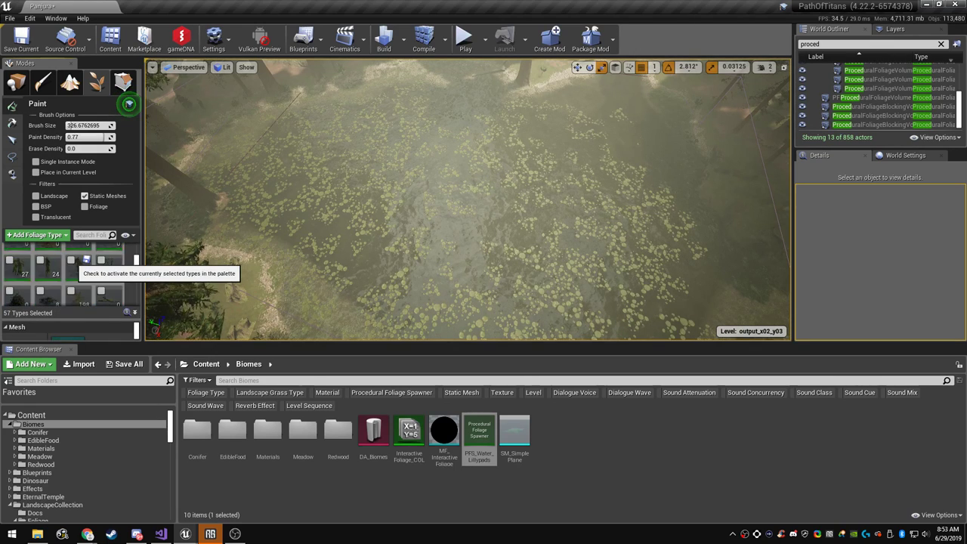
click(109, 270)
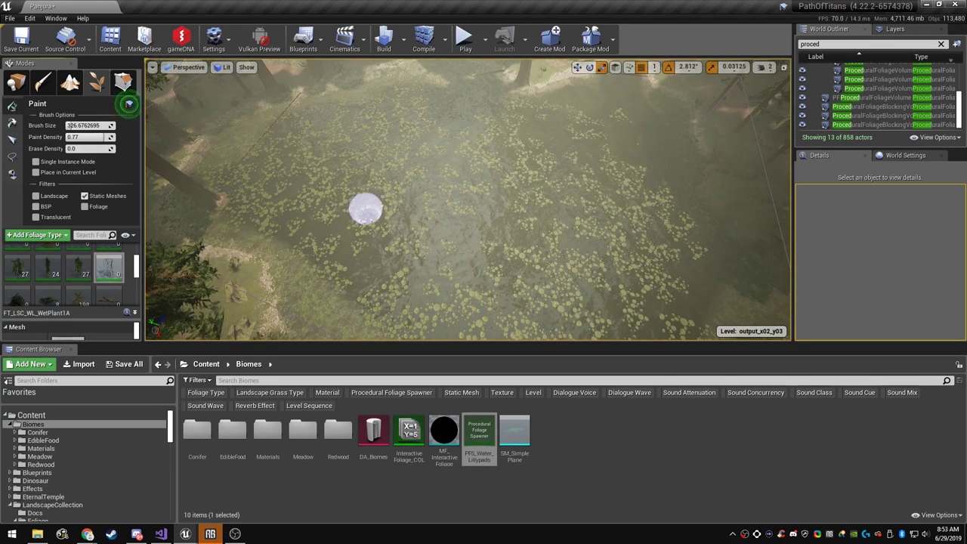
Erase the lily pads across the middle of the pond with a large foliage brush, keeping clusters along the shore
key(F11)
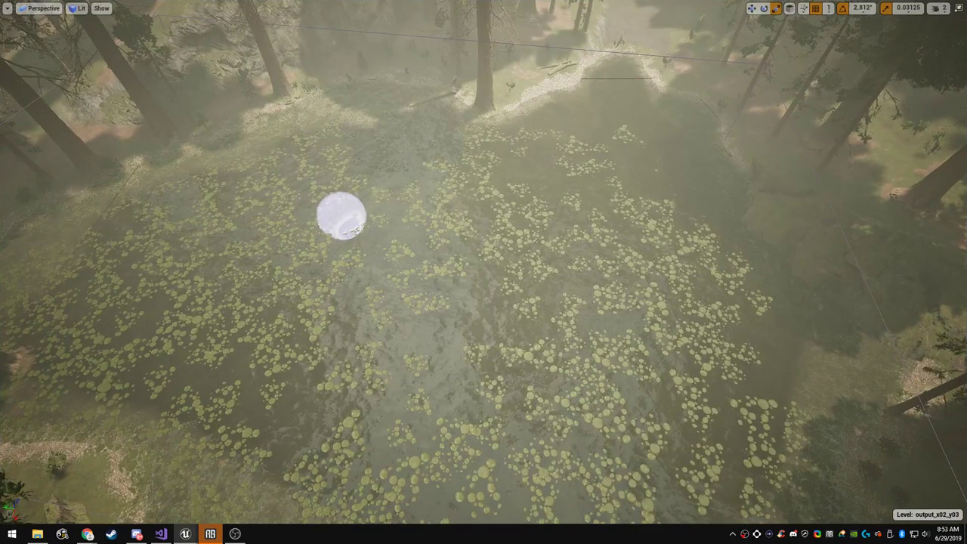
mouse_move(304, 264)
shift+mouse_down()
mouse_move(337, 313)
mouse_move(569, 382)
mouse_move(628, 274)
mouse_move(352, 230)
mouse_move(151, 258)
mouse_move(292, 350)
shift+mouse_up()
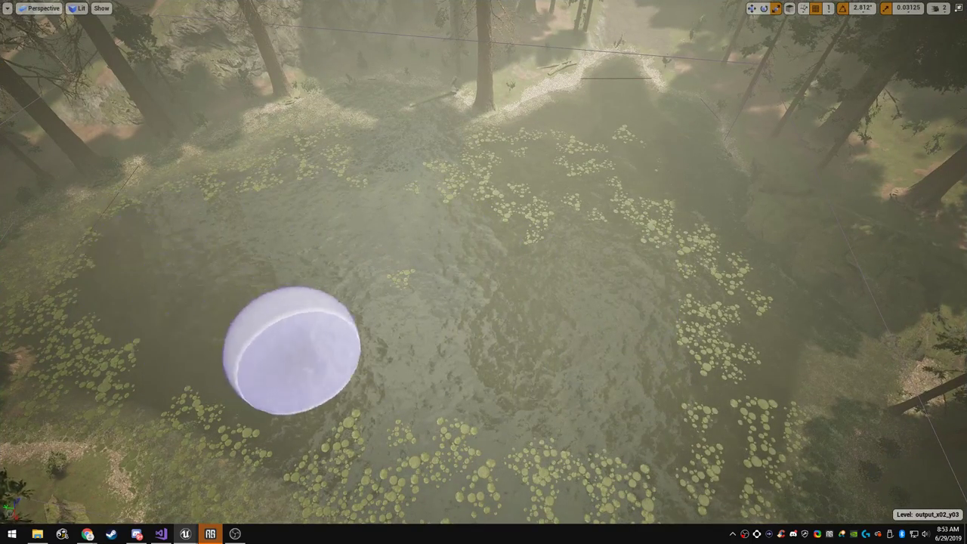
right_drag(292, 350, 292, 434)
shift+drag(406, 276, 499, 313)
right_drag(499, 313, 498, 242)
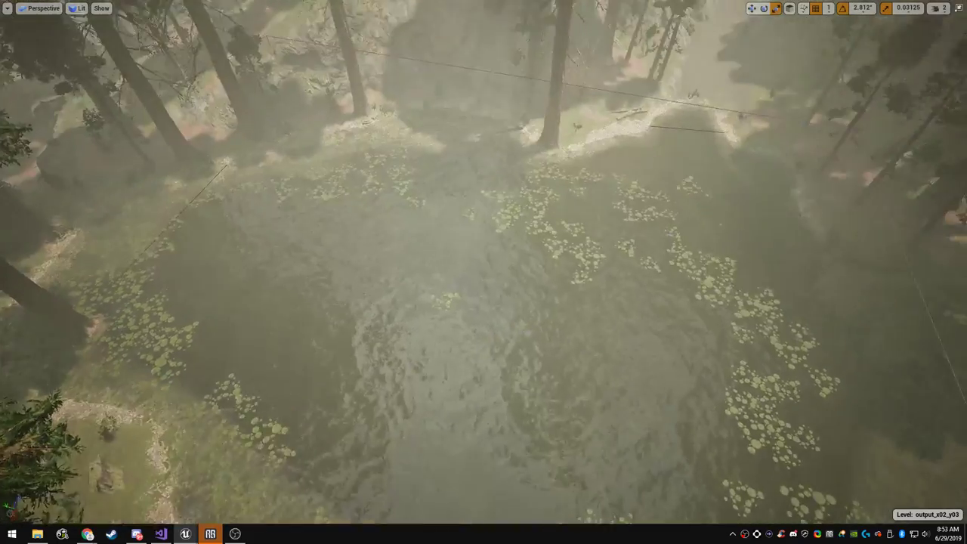
shift+drag(454, 295, 440, 272)
Inspect the remaining lily pad clusters along the pond's shoreline at water level
mouse_move(441, 272)
right_down()
mouse_move(396, 293)
mouse_move(294, 253)
mouse_move(280, 216)
mouse_move(612, 192)
mouse_move(302, 198)
right_up()
key(w)
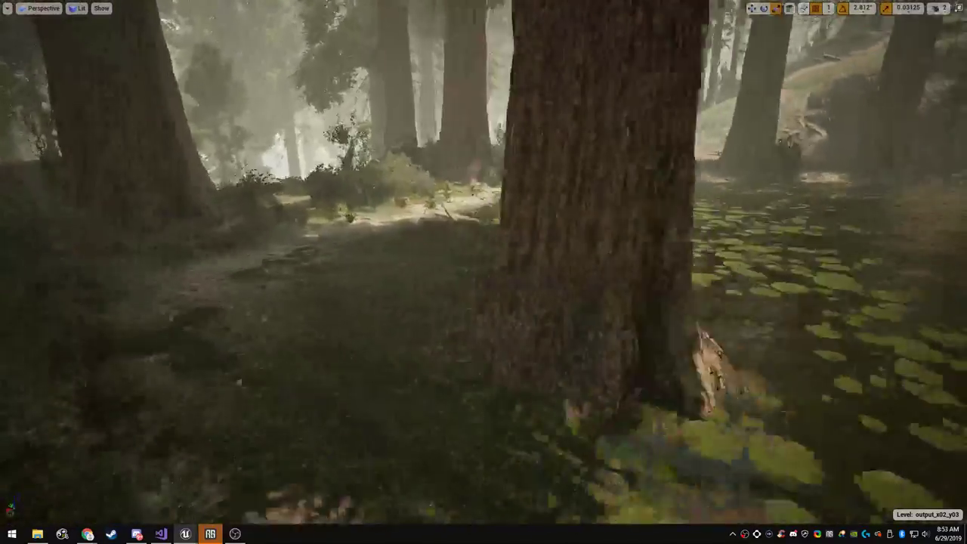
right_drag(483, 272, 325, 278)
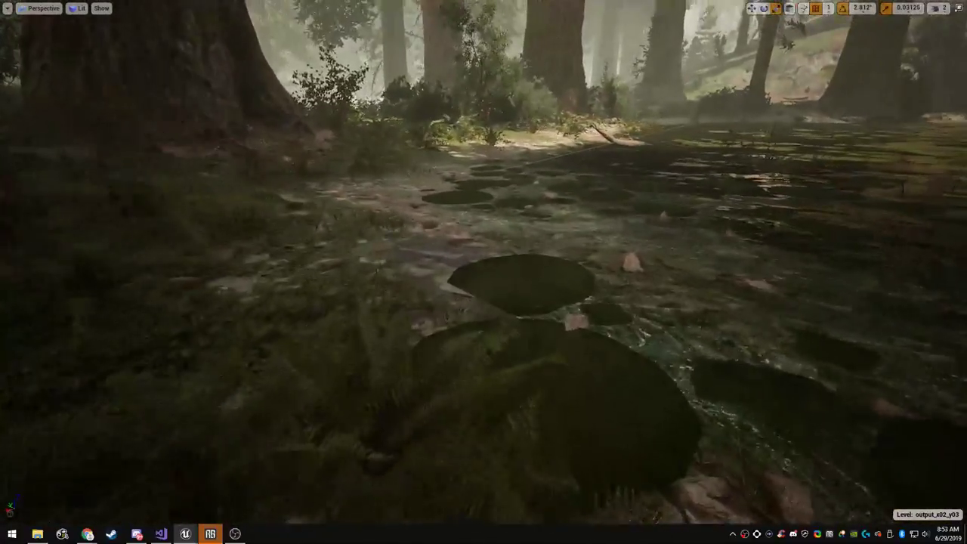
mouse_move(483, 272)
right_down()
mouse_move(650, 275)
mouse_move(740, 264)
right_up()
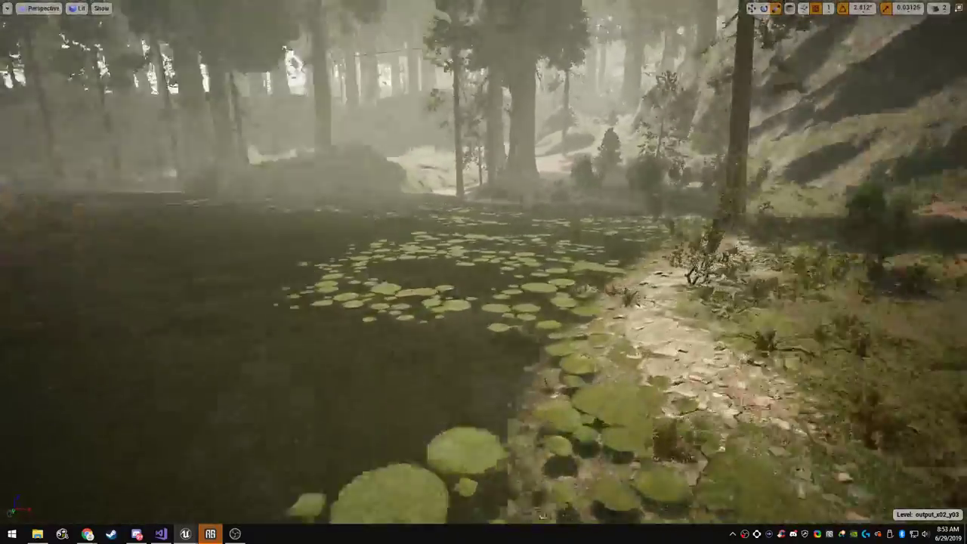
right_drag(484, 272, 438, 291)
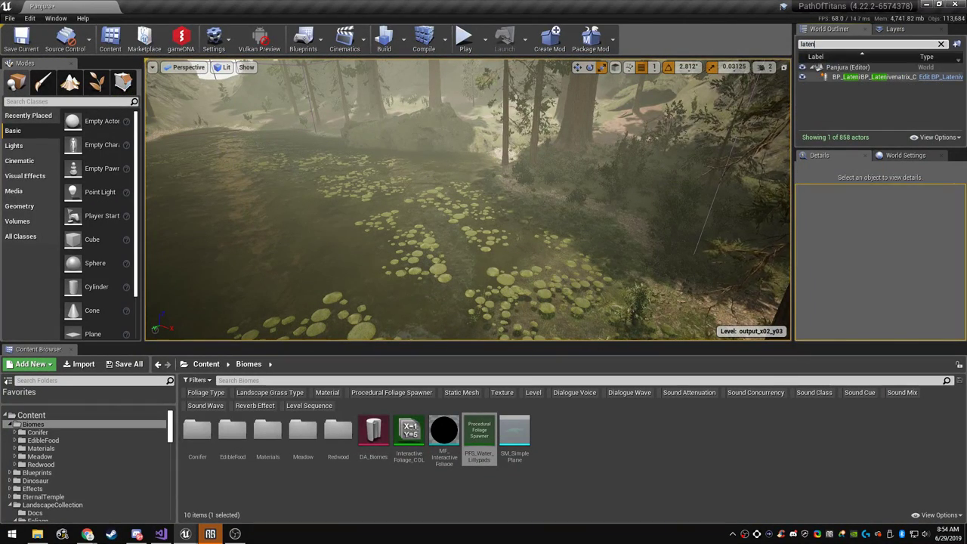
Select the BP_Latenivenatrix actor, move it to the forest path beyond the rocks, and snap it to the ground
click(875, 77)
right_drag(469, 200, 559, 193)
key(F11)
right_drag(483, 265, 597, 294)
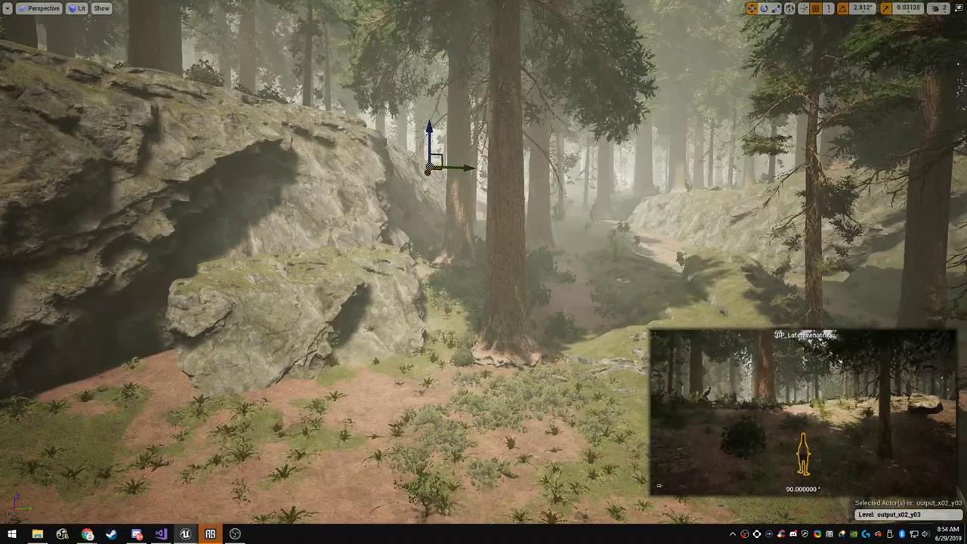
drag(427, 172, 572, 22)
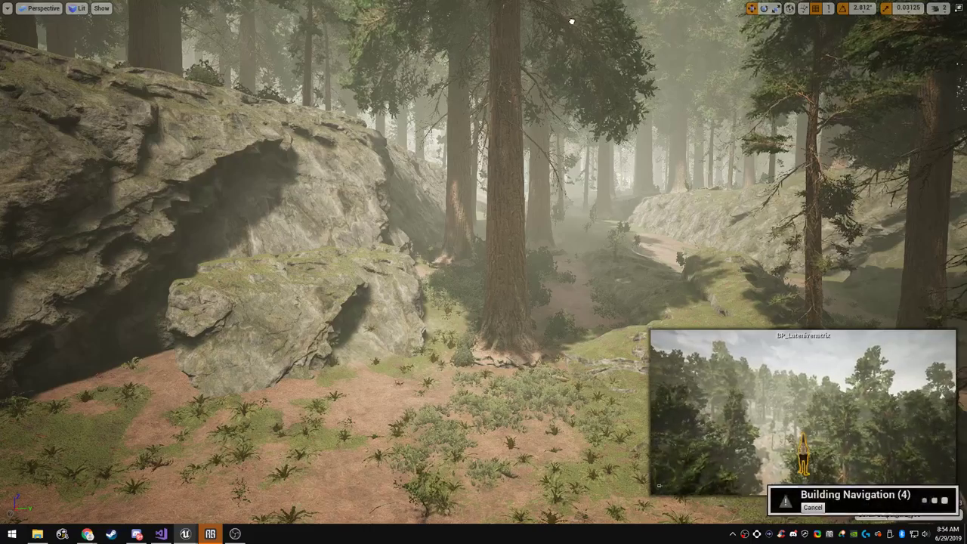
key(End)
right_drag(572, 21, 764, 105)
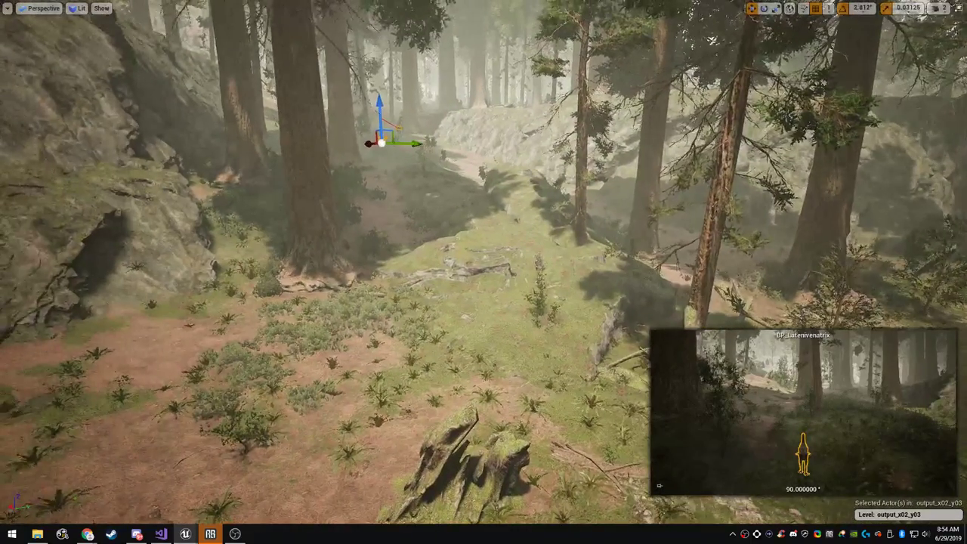
Deselect the dinosaur actor, start playing the level, and switch the play session to full screen with mouse control
right_drag(467, 125, 437, 118)
key(F11)
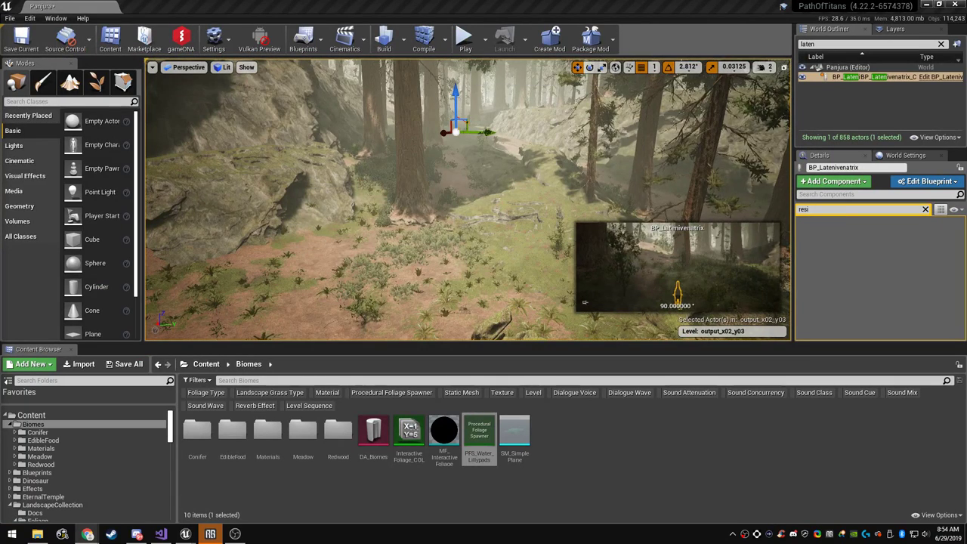
right_drag(484, 162, 459, 157)
key(Escape)
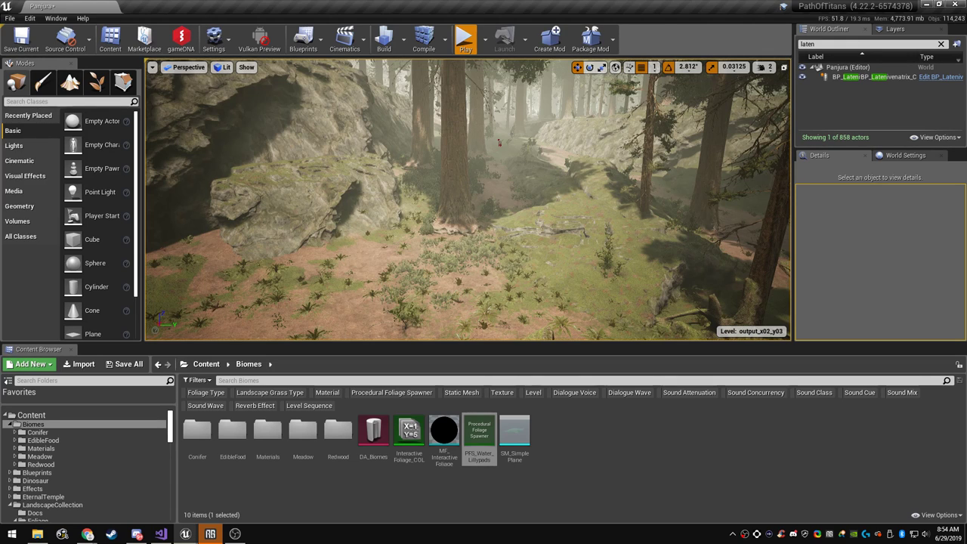
click(466, 39)
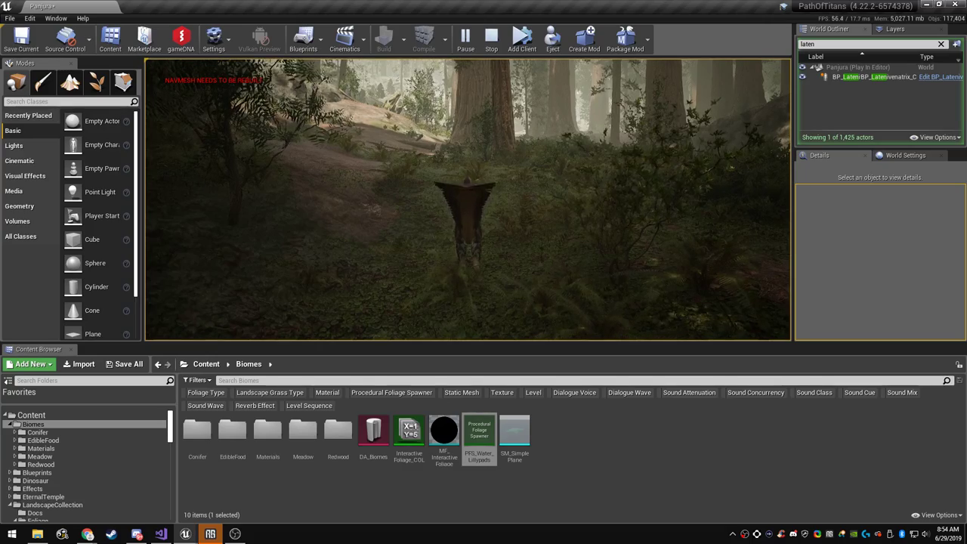
key(F11)
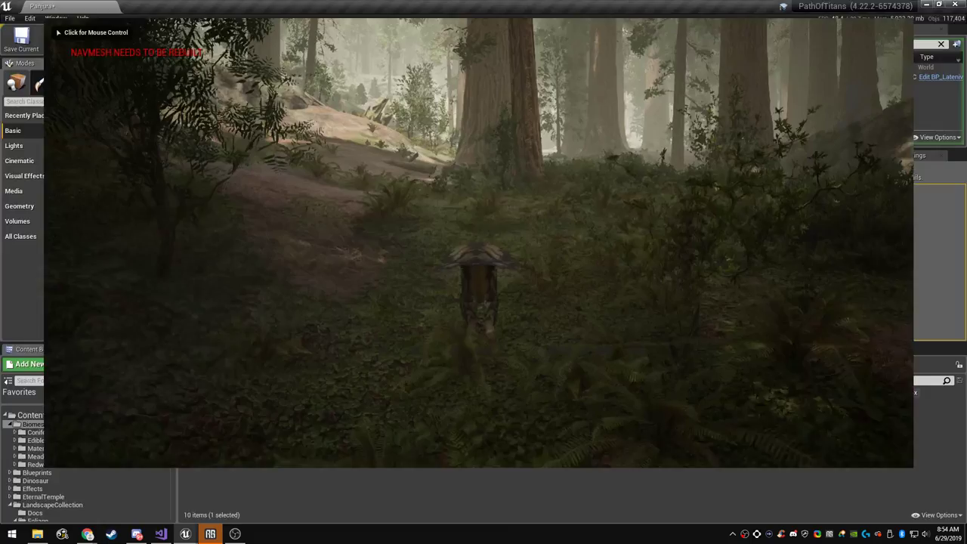
click(484, 265)
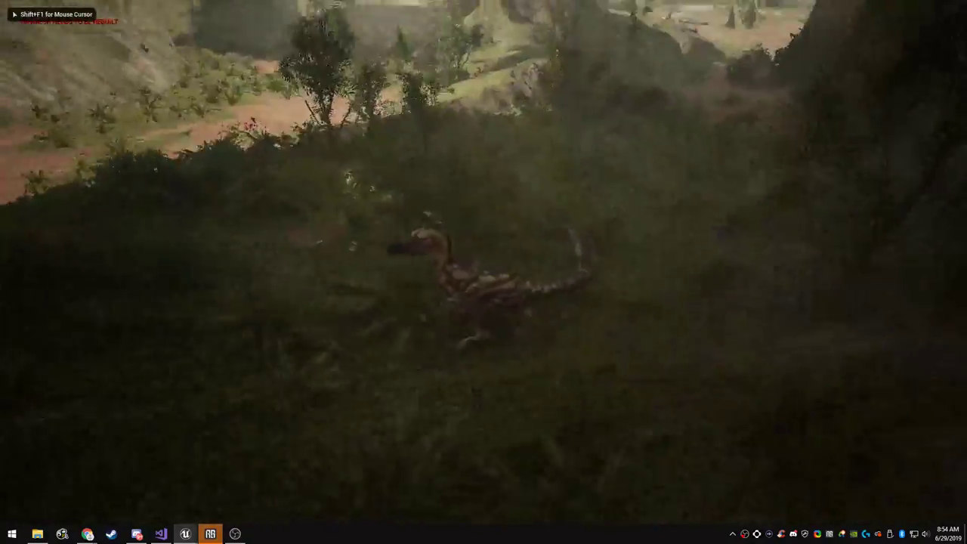
Run the dinosaur down to the pond, swim it through the lily pads along the shore, and end the play session
key(w)
key(w)
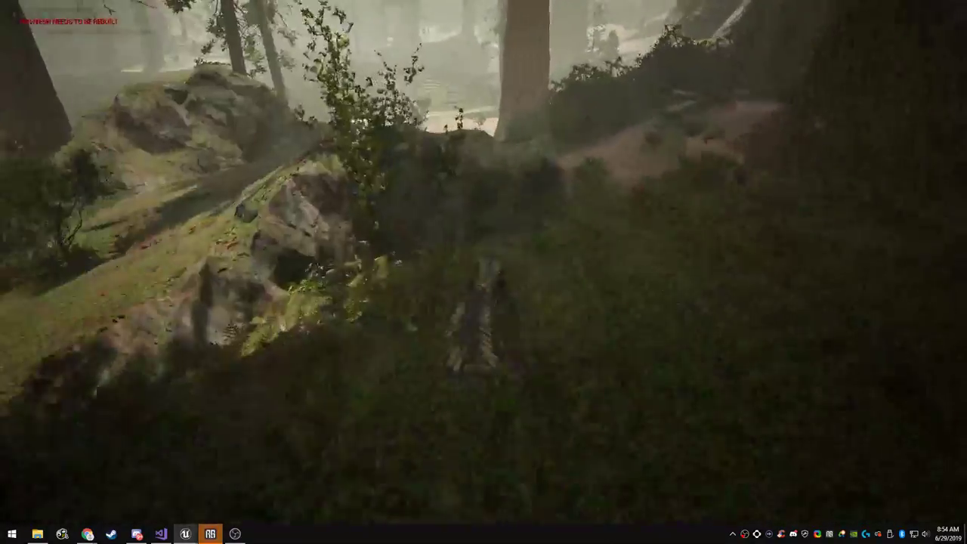
key(w)
key(d)
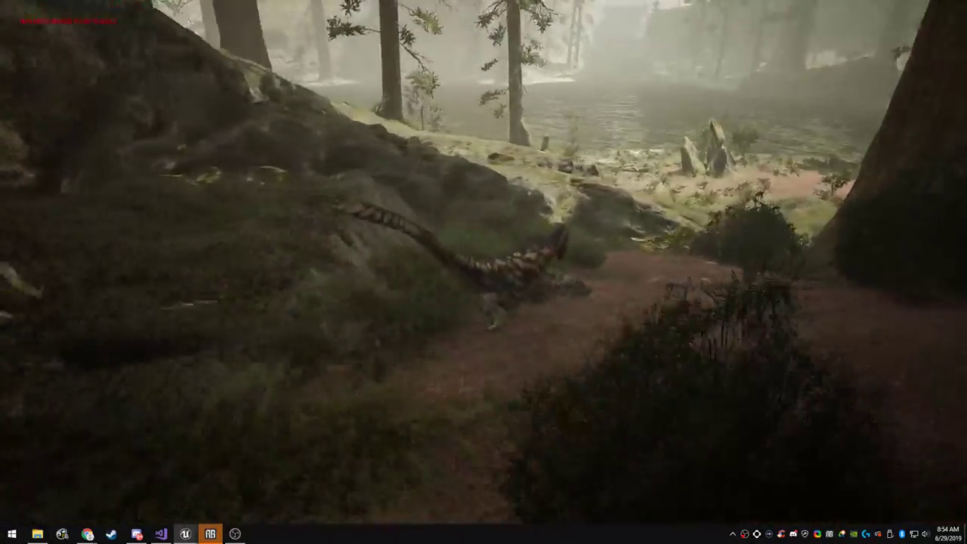
key(w)
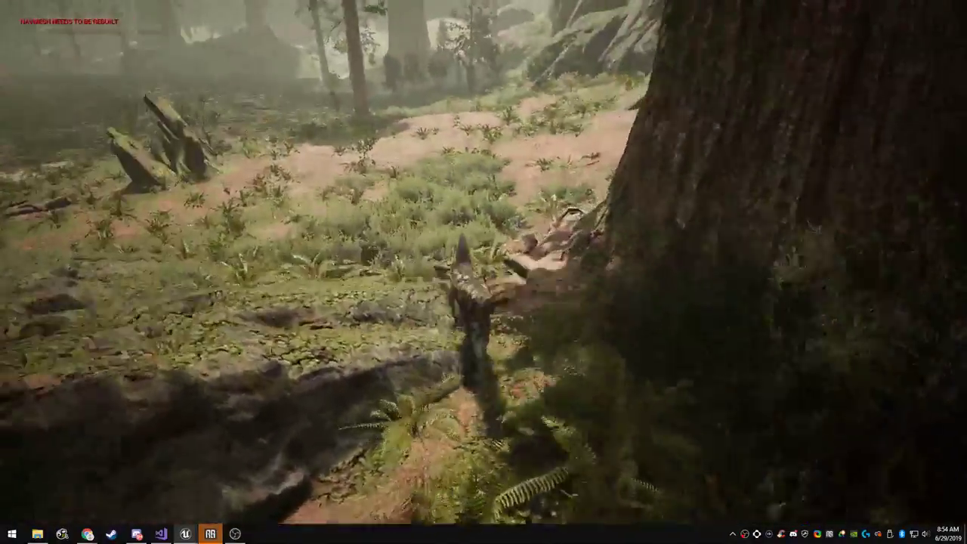
key(w)
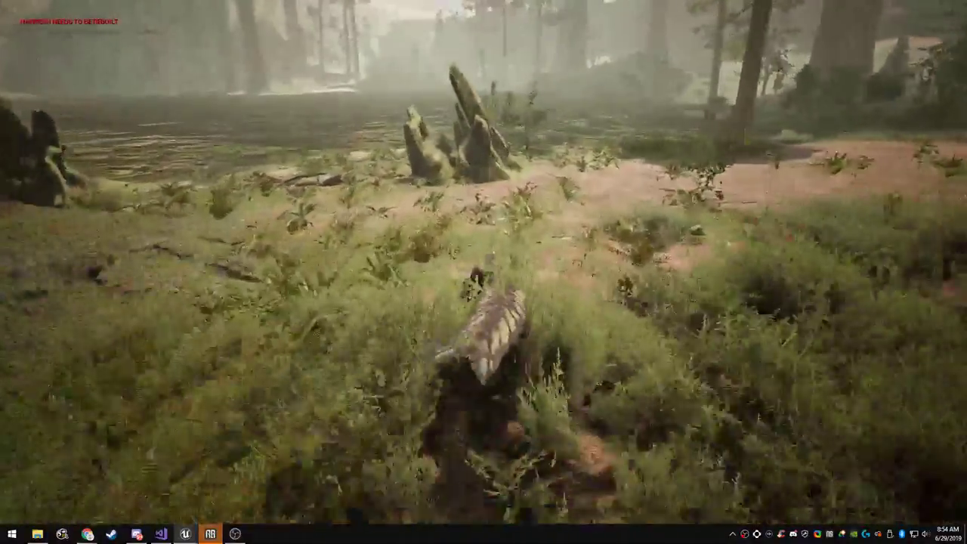
key(w)
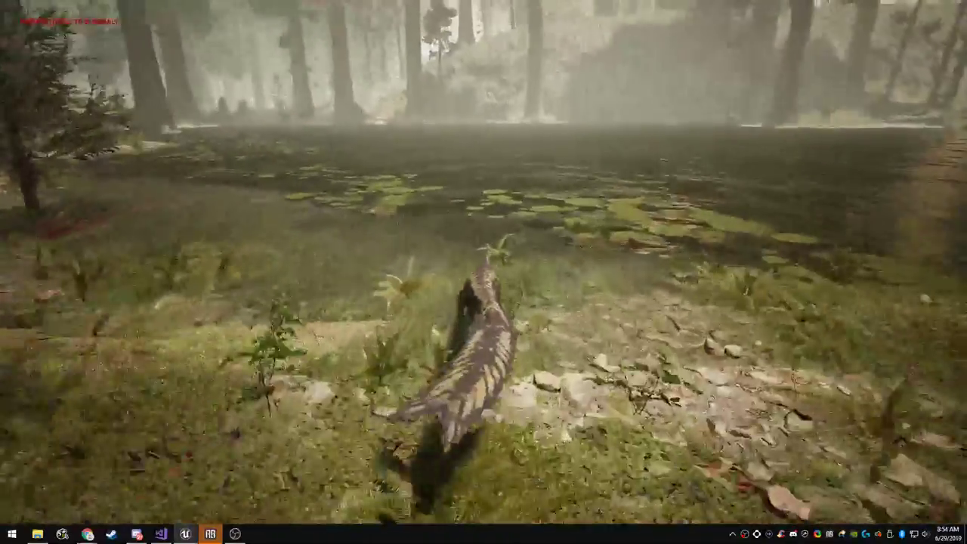
key(d)
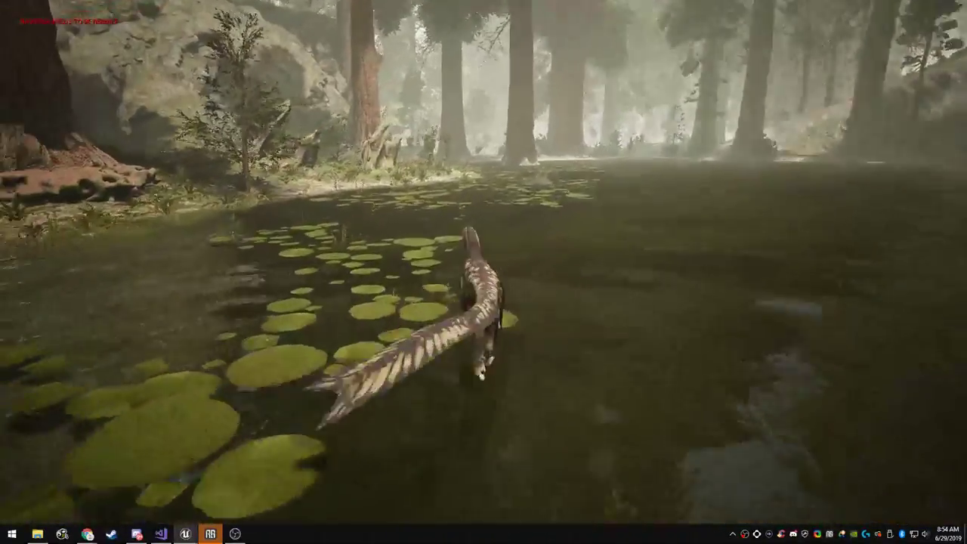
key(d)
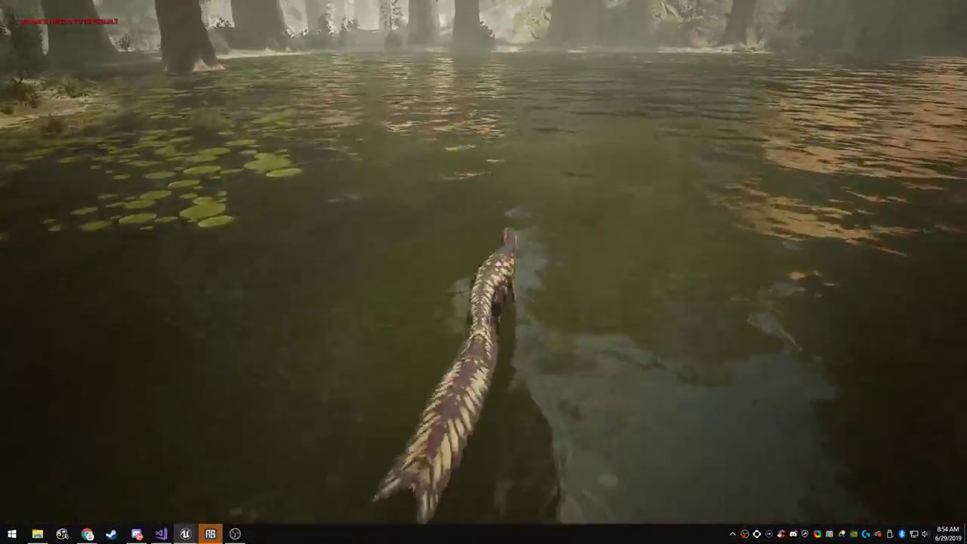
key(a)
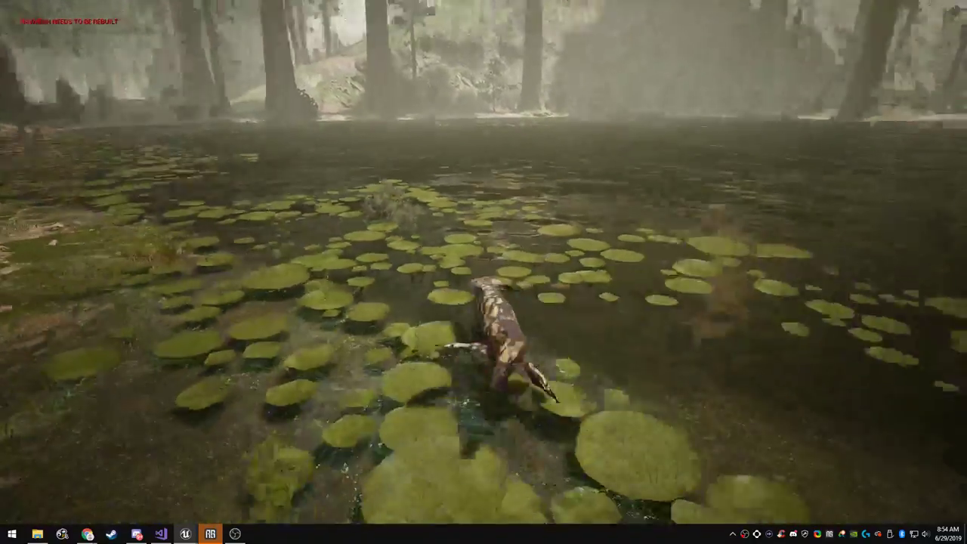
key(d)
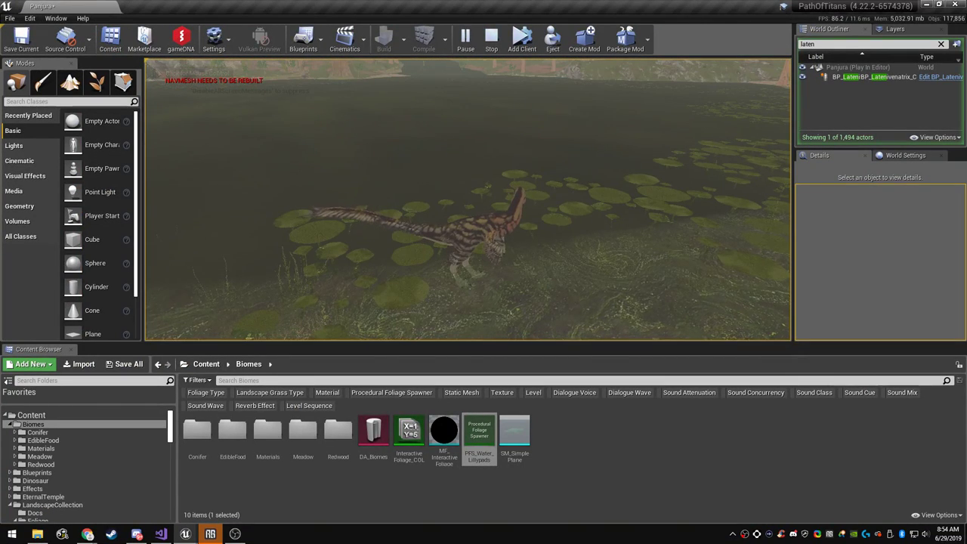
key(Escape)
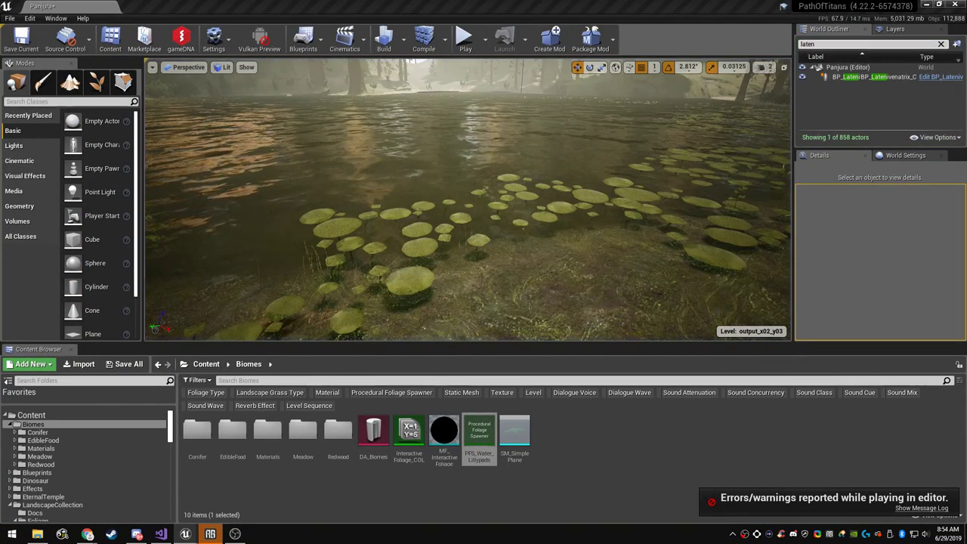
Search the level's actors for "plane" and select the Plane static mesh actor
click(810, 44)
text(plane)
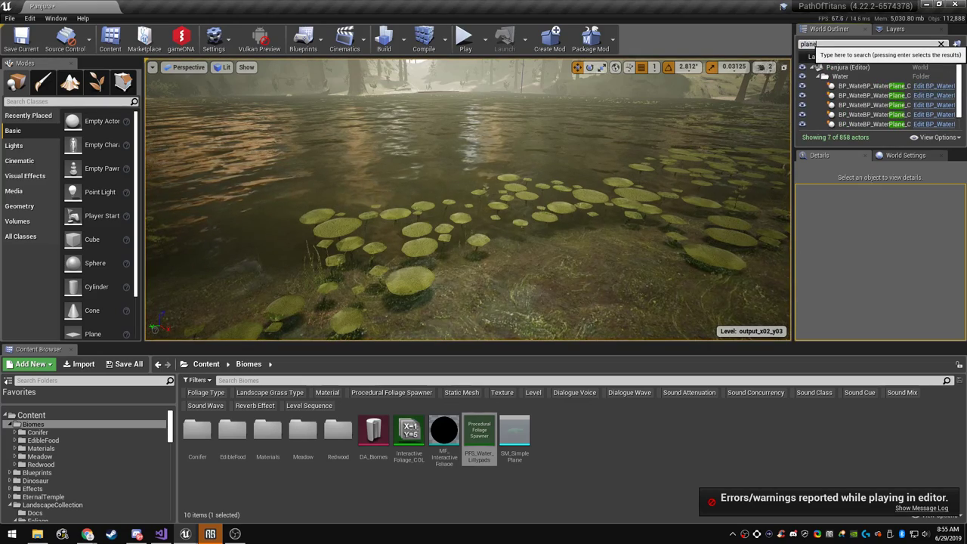
scroll(869, 98, down, 2)
click(865, 116)
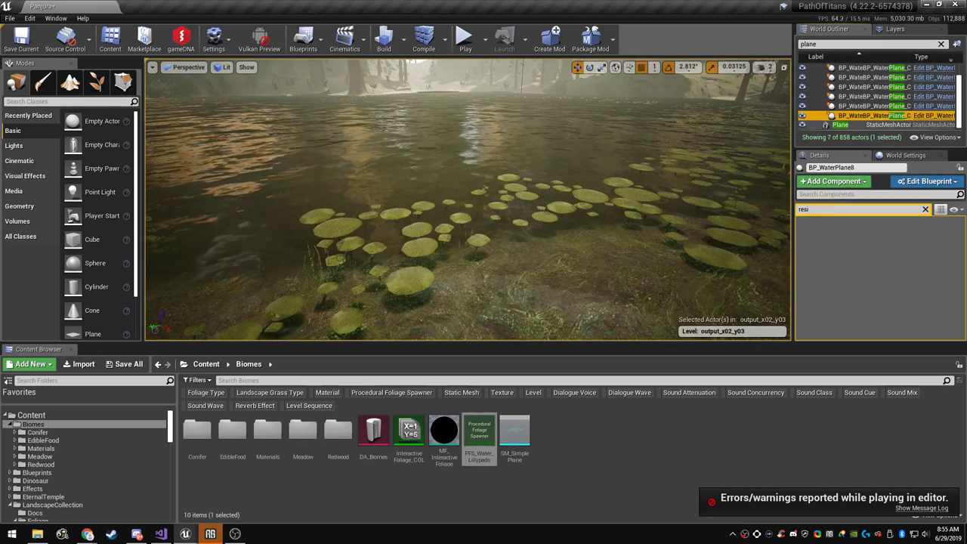
click(858, 125)
Filter the Plane's properties by "collis" and review its collision settings, including the Collision Enabled options
click(925, 210)
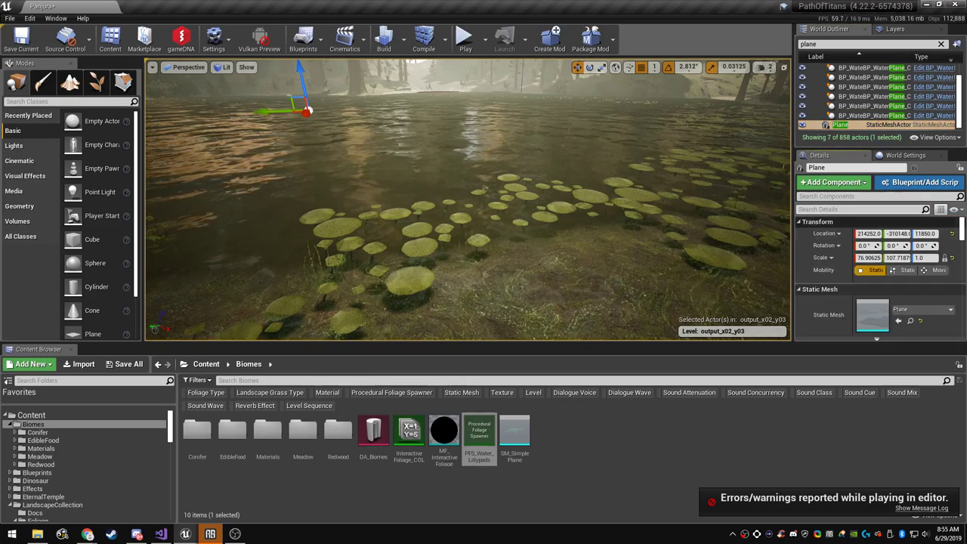
text(collis)
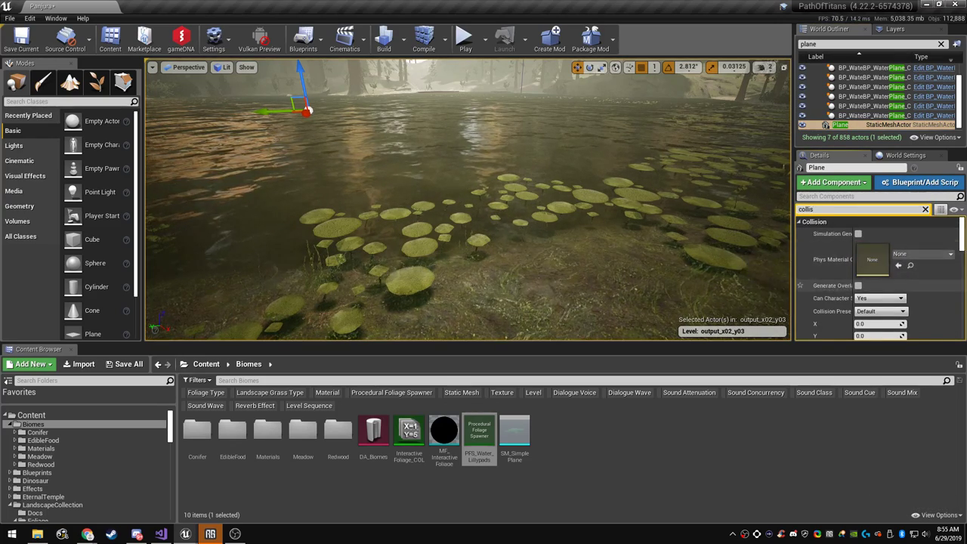
scroll(876, 299, down, 5)
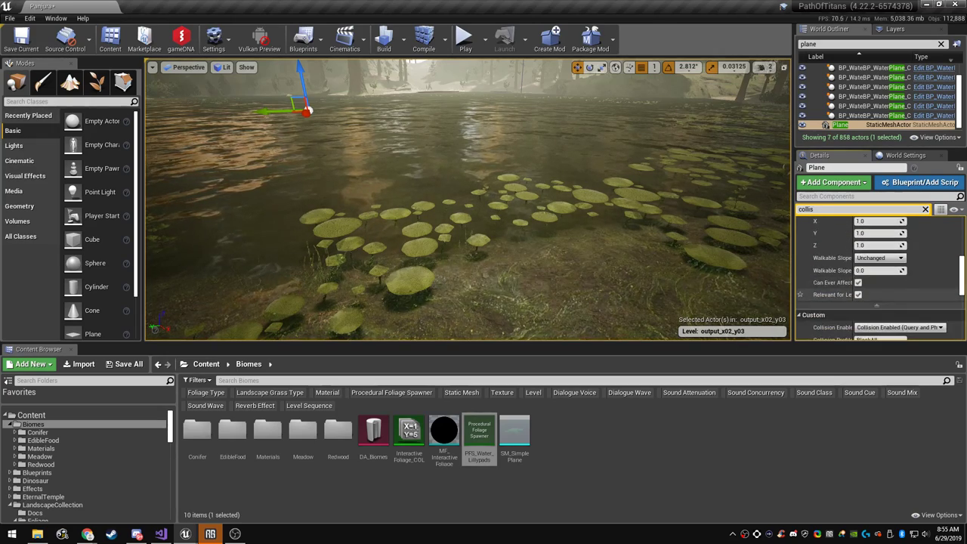
click(895, 247)
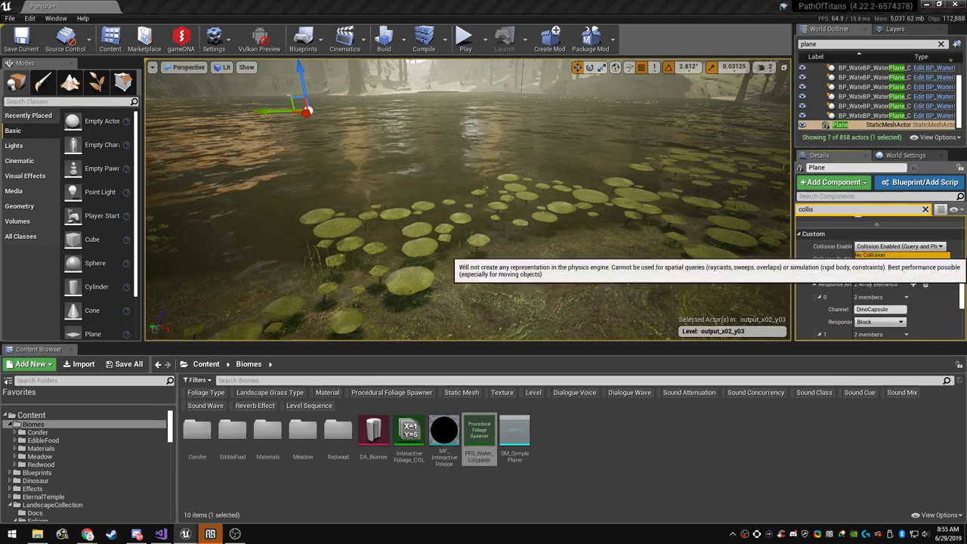
click(900, 247)
click(900, 247)
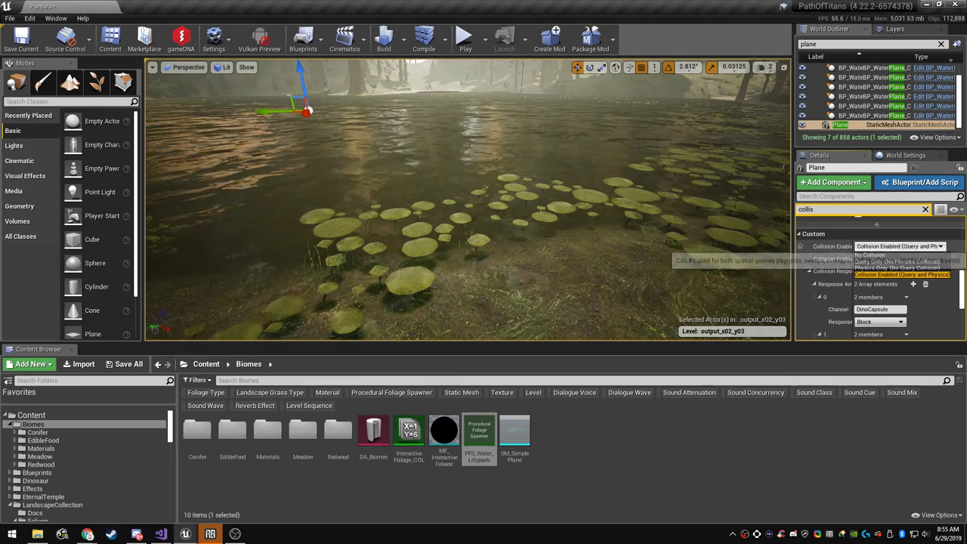
click(899, 260)
click(899, 247)
click(899, 259)
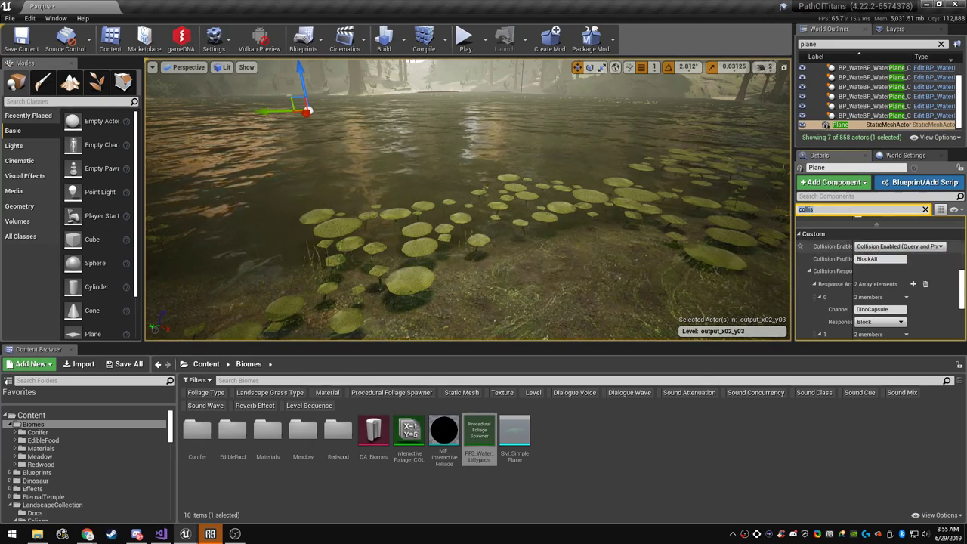
scroll(898, 236, down, 3)
scroll(881, 278, down, 2)
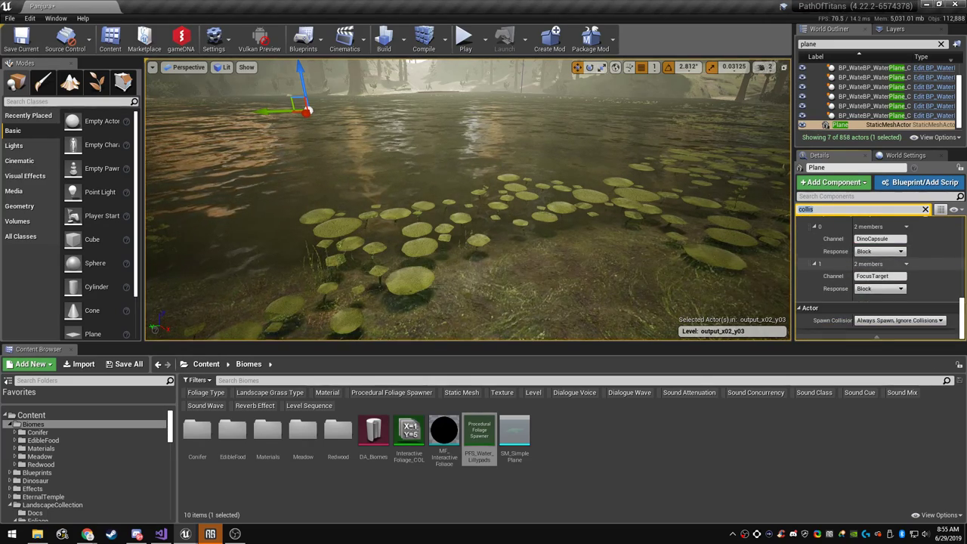
scroll(881, 319, up, 11)
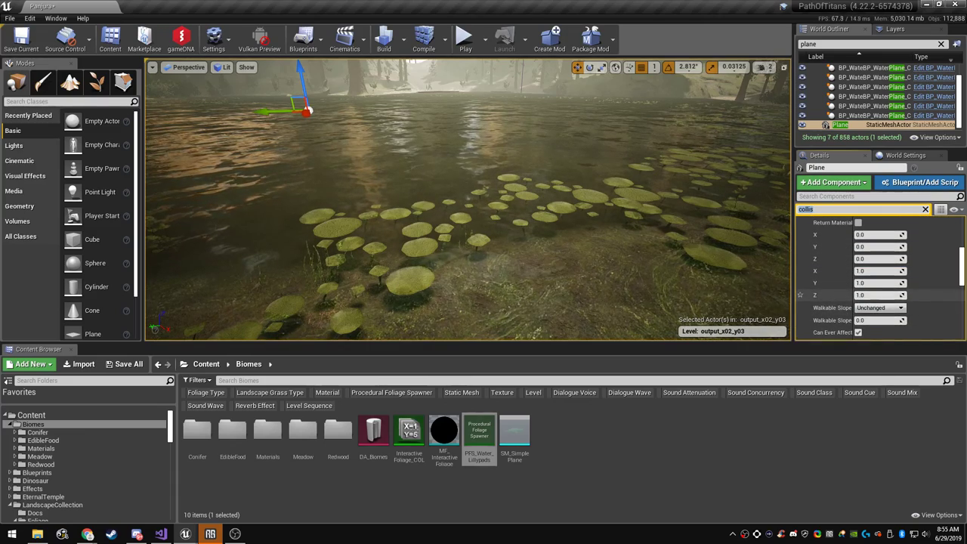
scroll(881, 311, down, 2)
scroll(881, 278, up, 4)
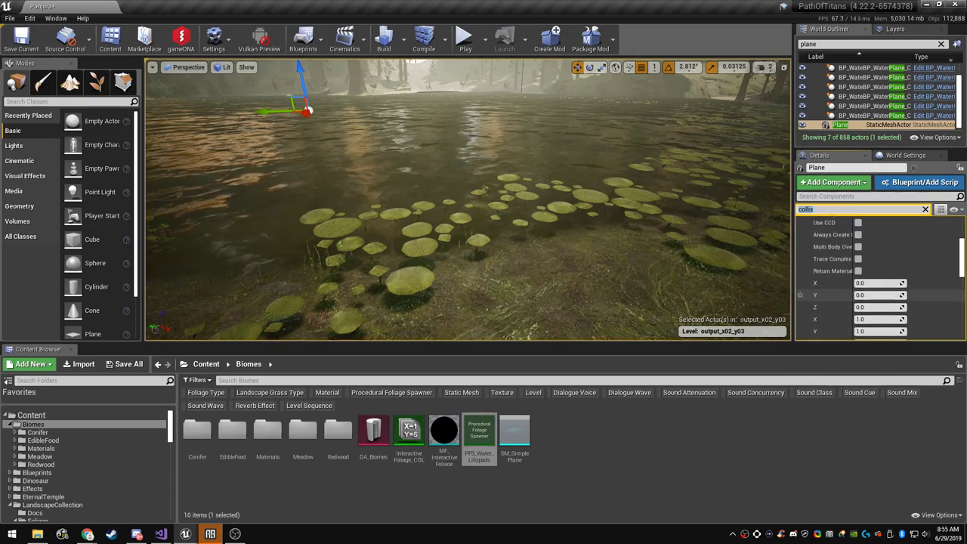
Filter the Plane's properties by "editor", enable Is Editor Only, and deselect the actor
text(editor)
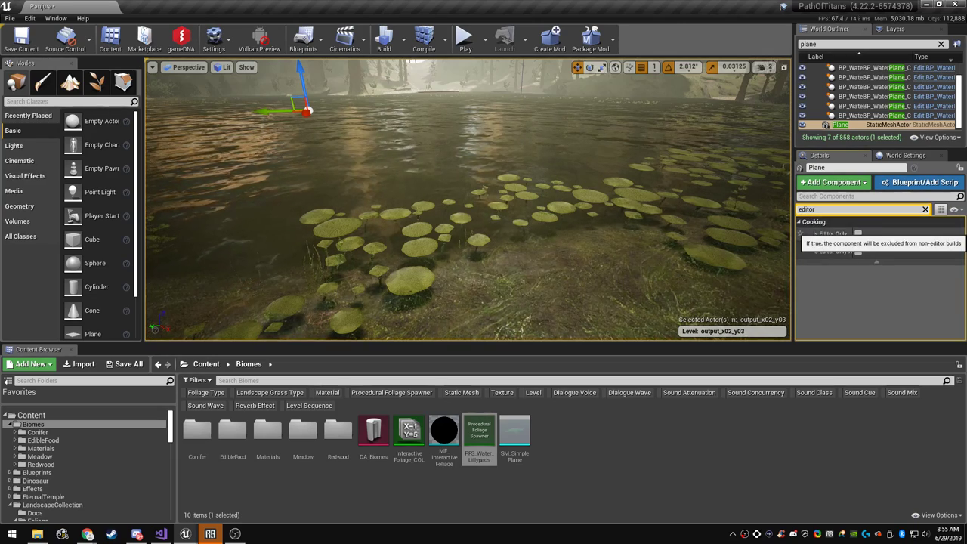
click(858, 234)
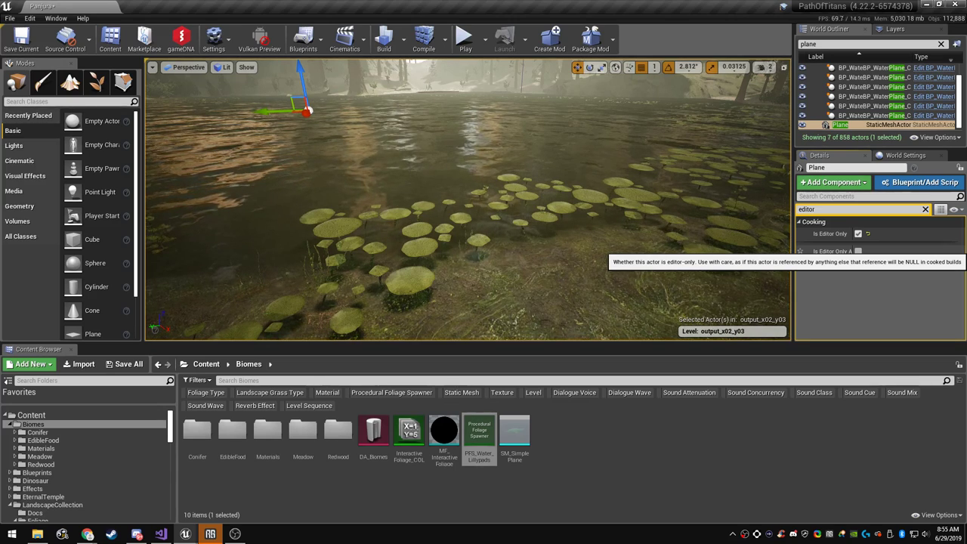
right_drag(605, 211, 570, 188)
key(Escape)
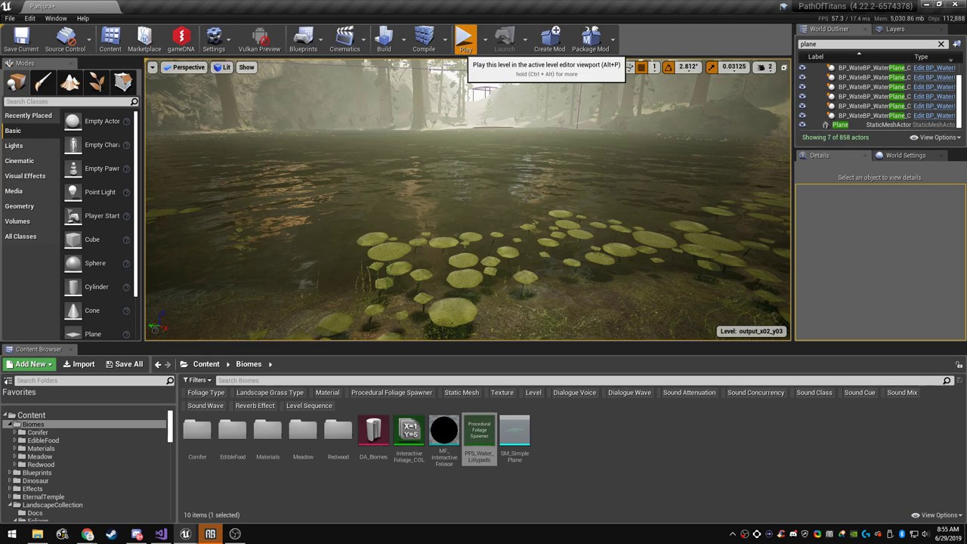
Play the level again, take the dinosaur into the pond to test the water surface, and stop playing
click(465, 39)
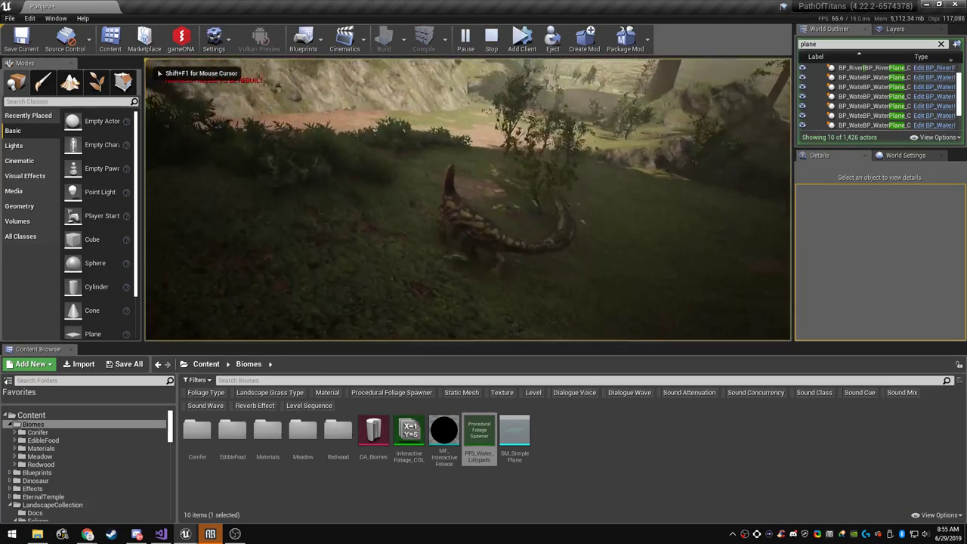
key(w)
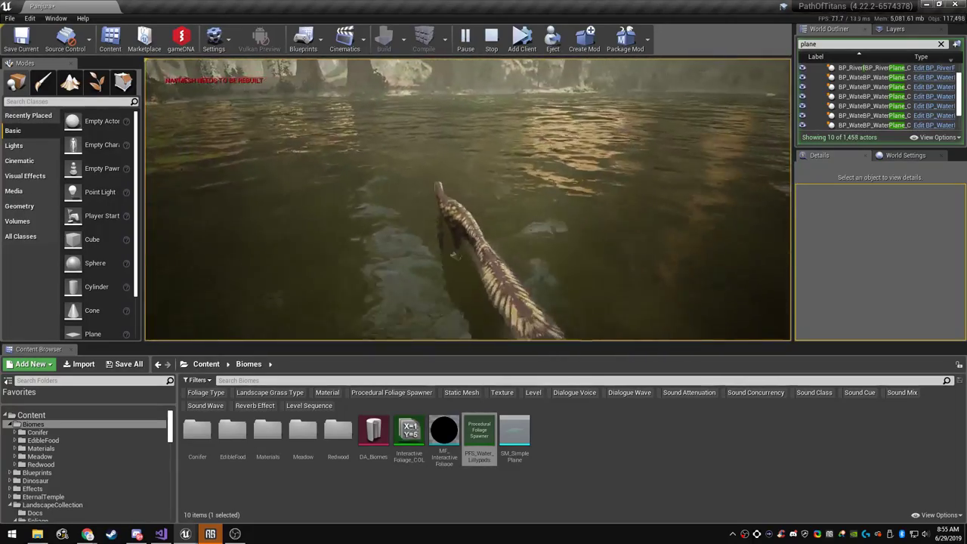
key(F11)
key(Escape)
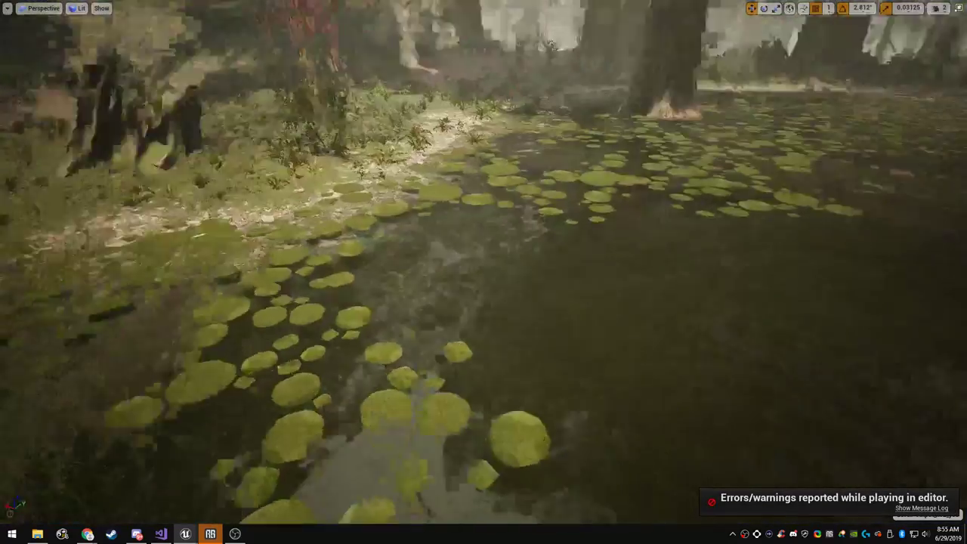
key(F11)
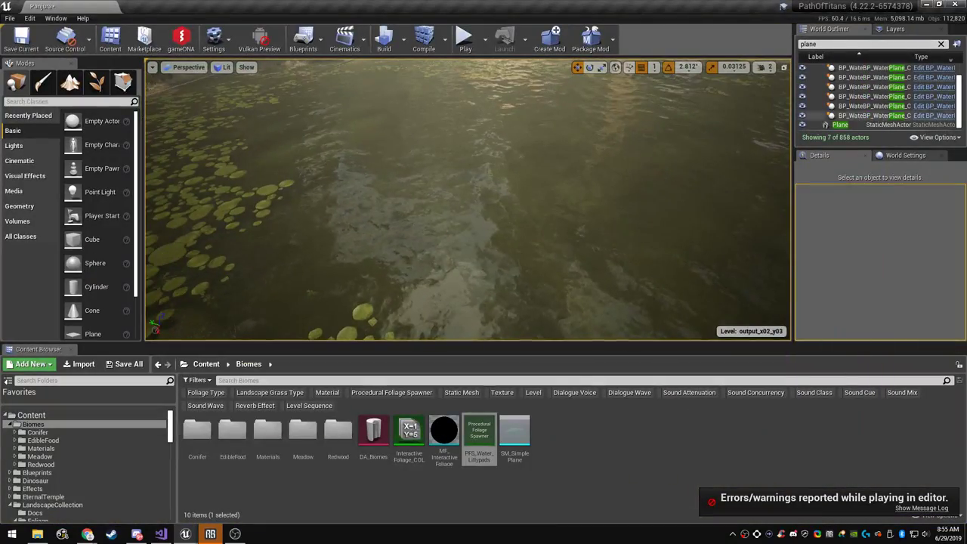
Reselect the Plane static mesh actor over the pond and disable its Is Editor Only option
click(854, 125)
right_drag(604, 197, 741, 196)
key(w)
key(s)
key(a)
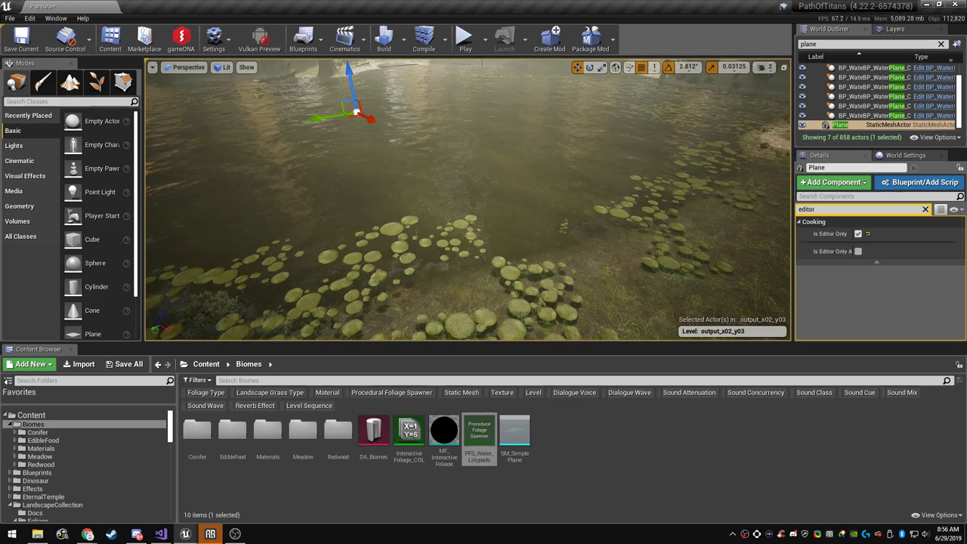
click(858, 234)
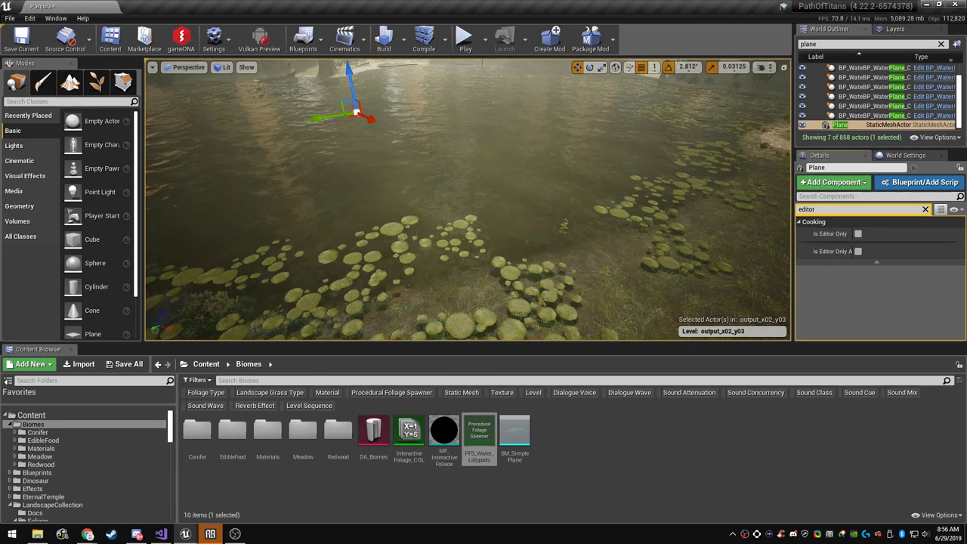
Clear the "editor" property filter and review the Plane's full physics, collision, lighting and custom settings
click(926, 210)
scroll(911, 273, down, 2)
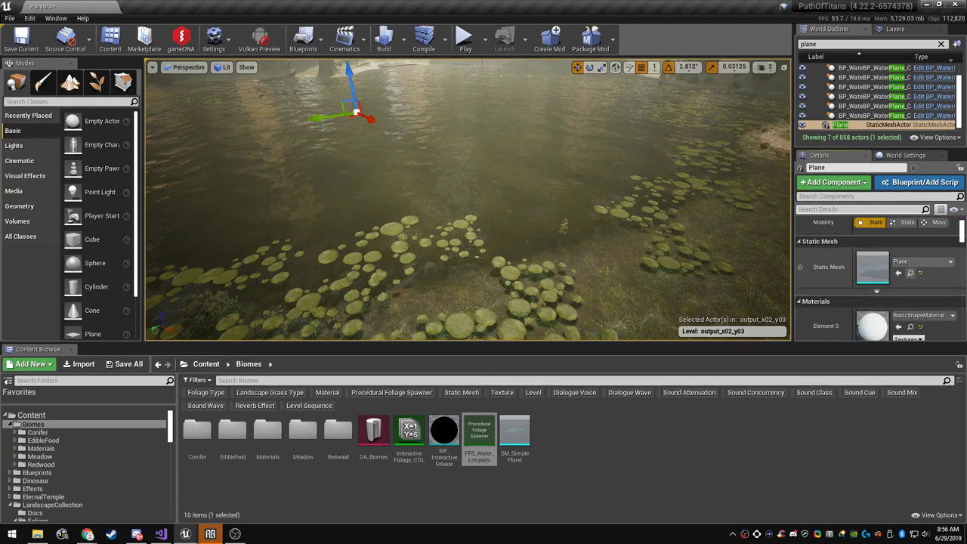
scroll(910, 273, down, 3)
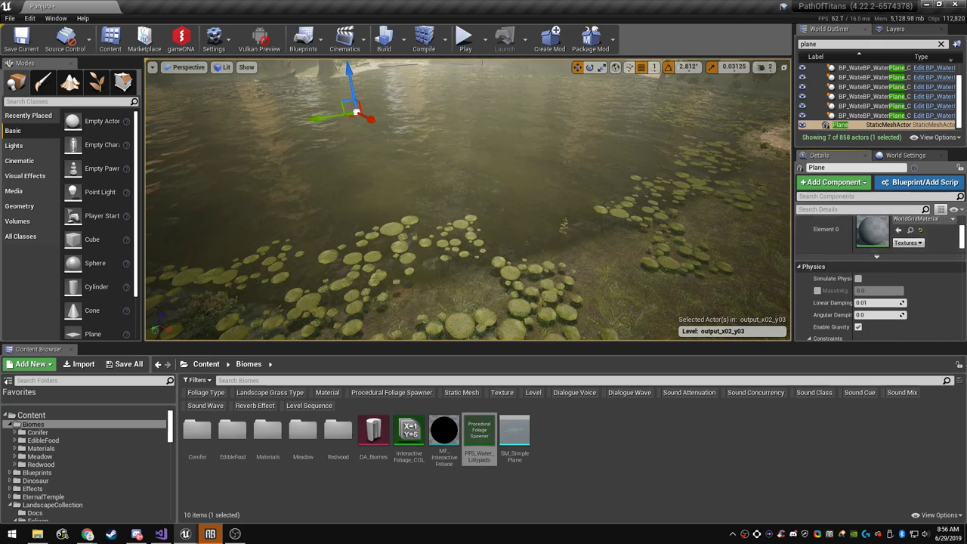
scroll(880, 274, down, 2)
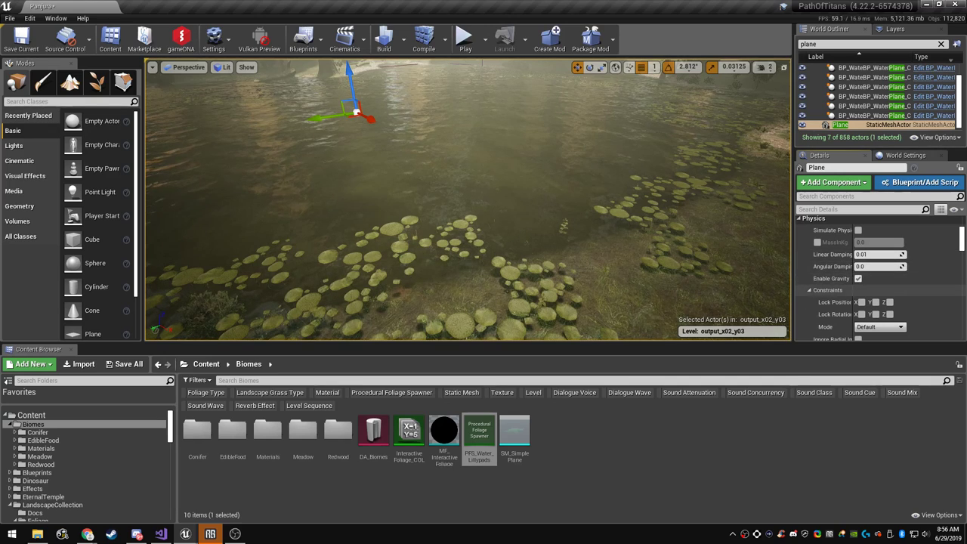
scroll(881, 287, down, 1)
scroll(880, 280, down, 4)
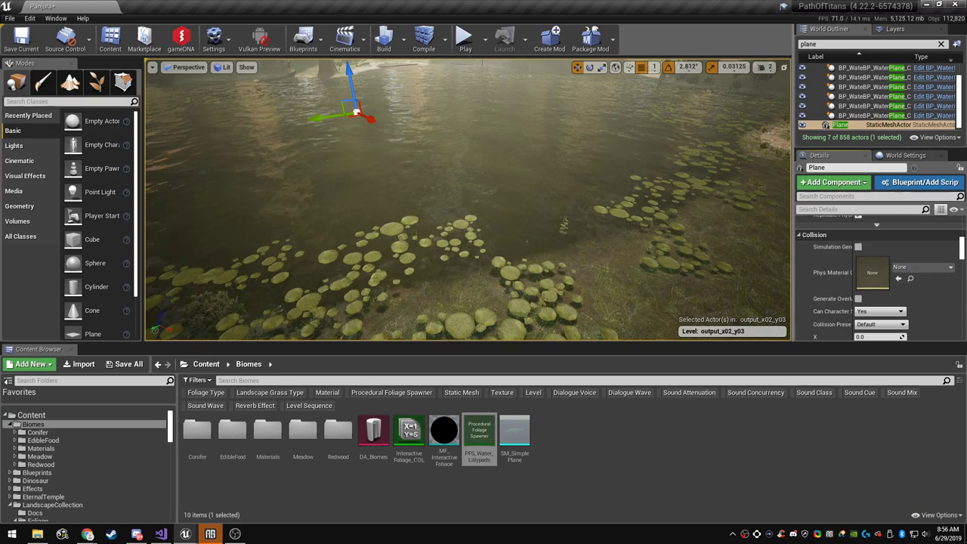
drag(793, 261, 769, 261)
scroll(824, 261, down, 2)
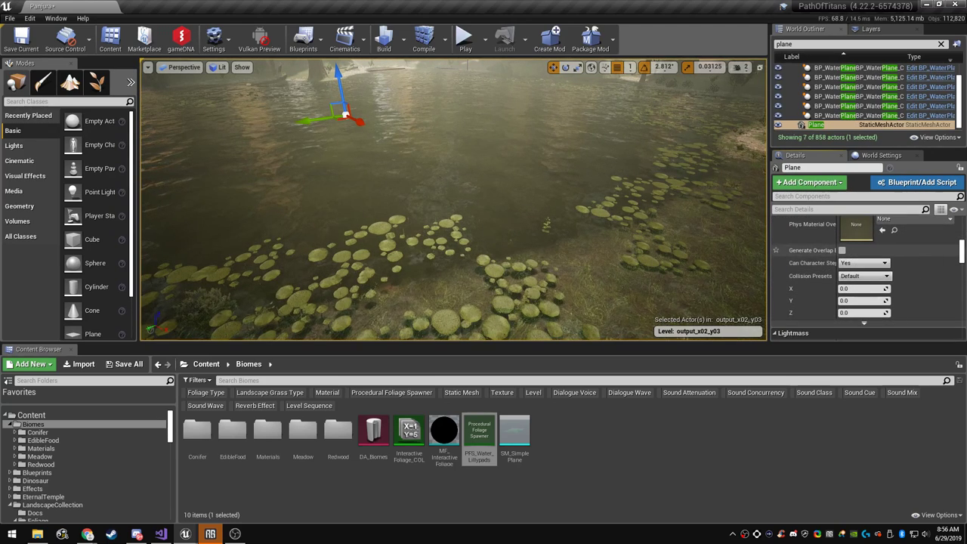
drag(837, 263, 849, 263)
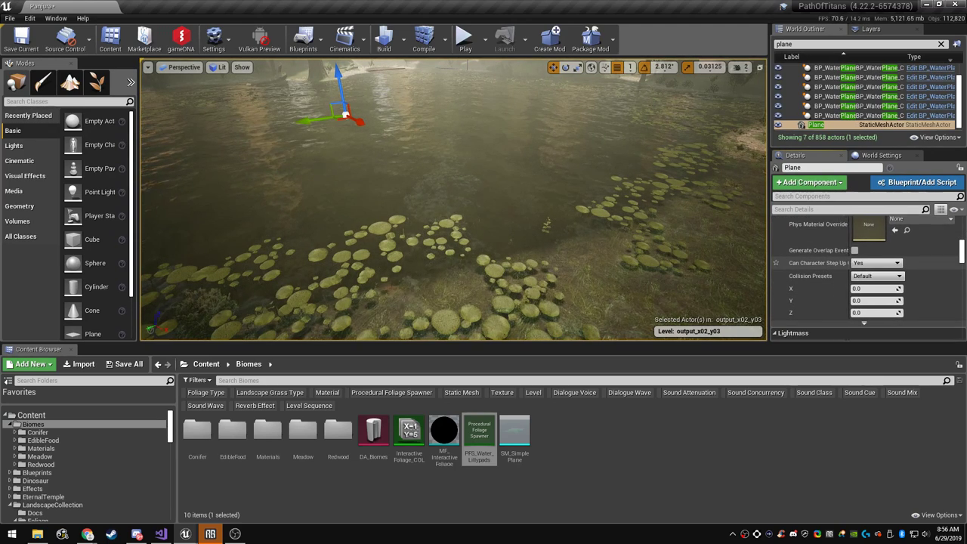
scroll(832, 263, down, 4)
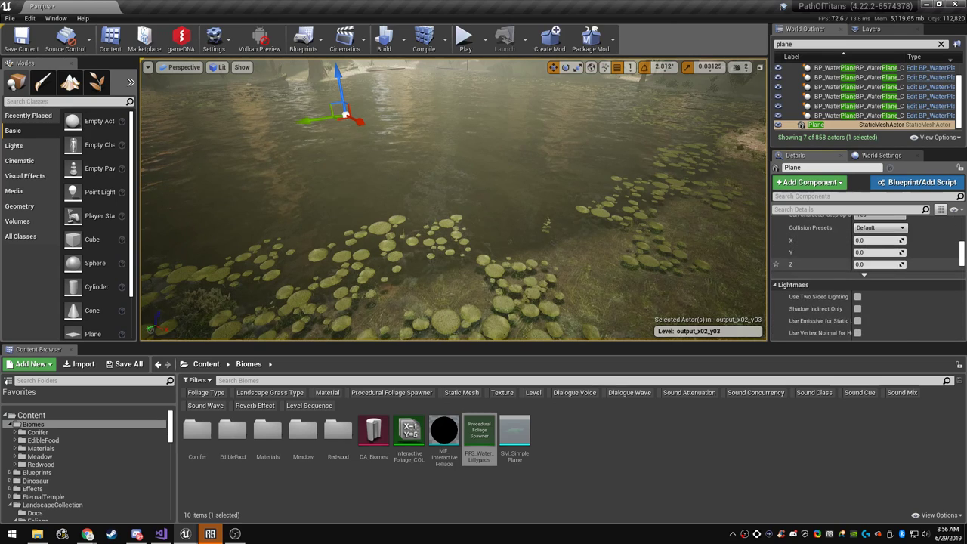
scroll(832, 263, down, 3)
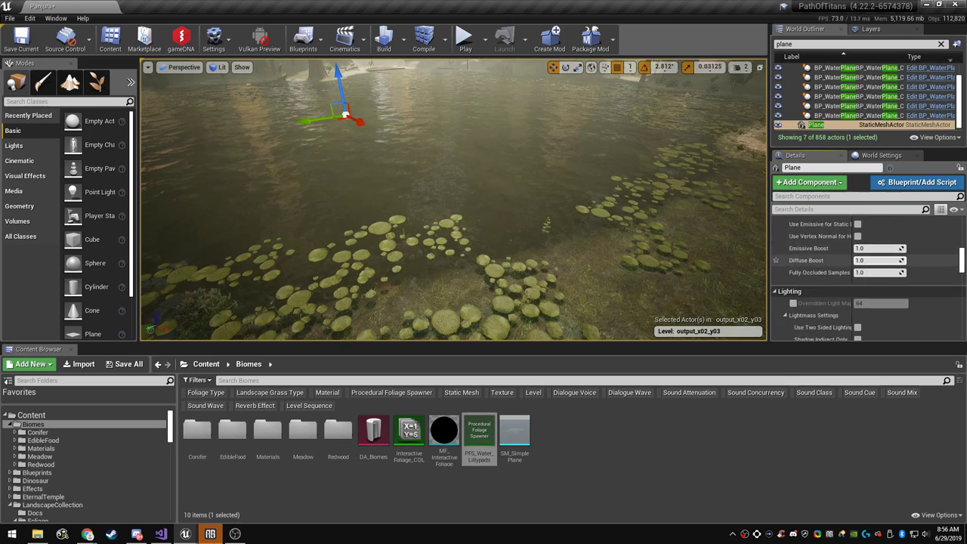
scroll(831, 264, down, 1)
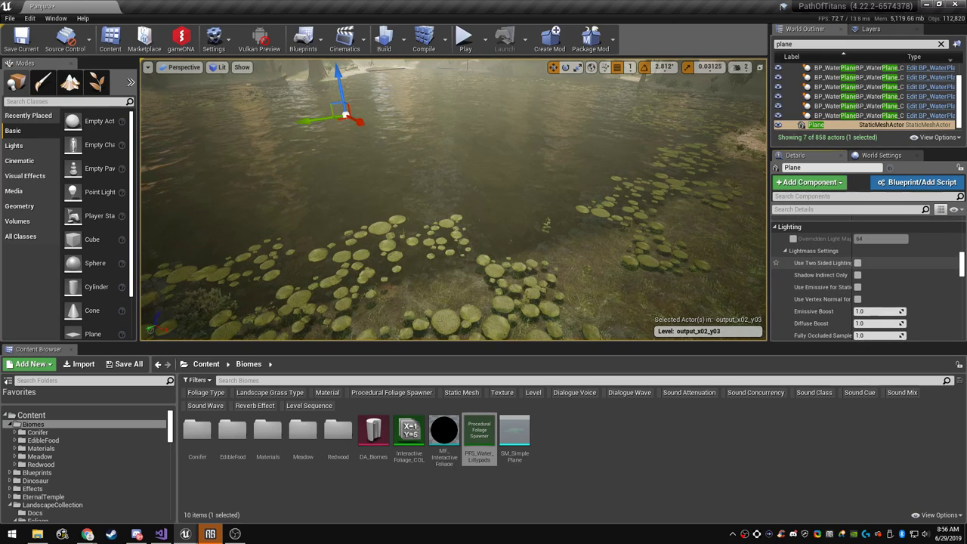
right_drag(605, 227, 648, 208)
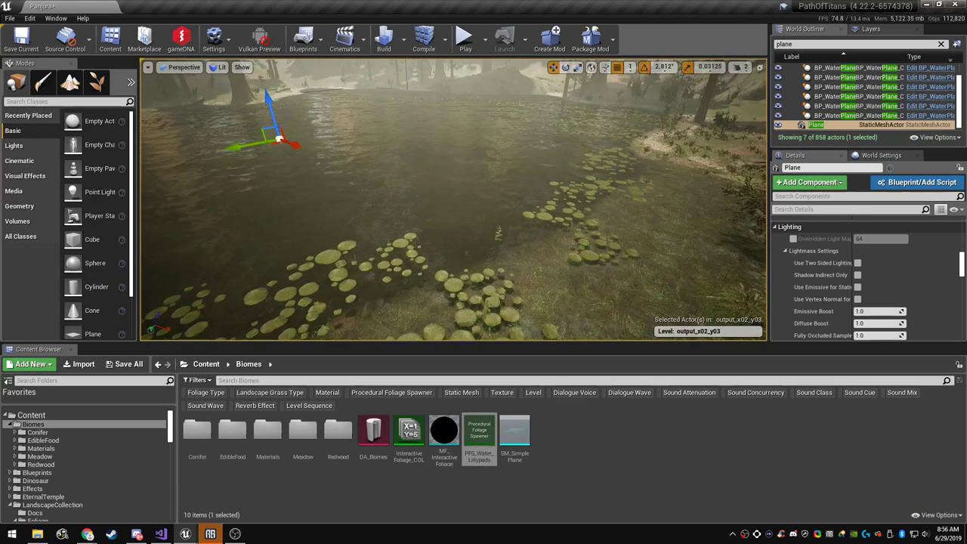
scroll(786, 264, down, 5)
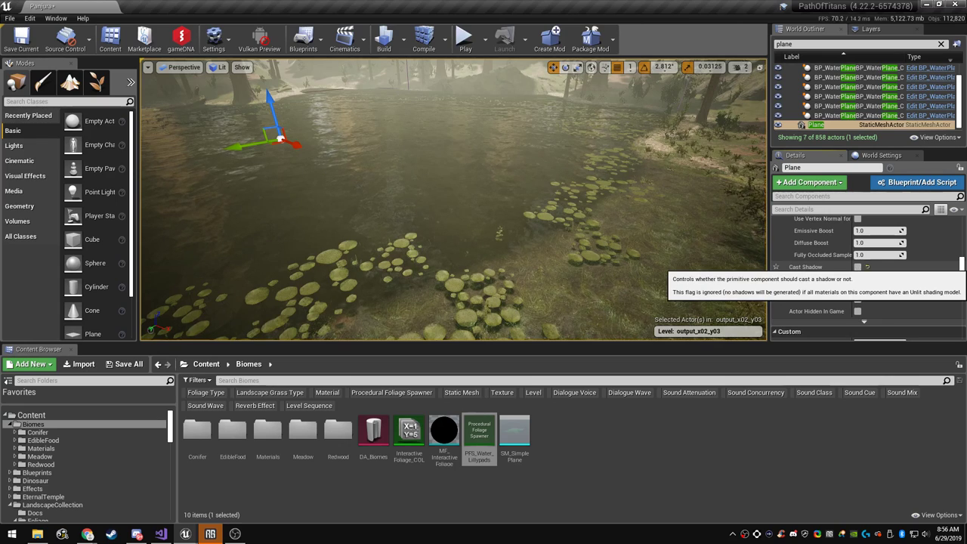
scroll(832, 272, down, 3)
scroll(831, 263, down, 3)
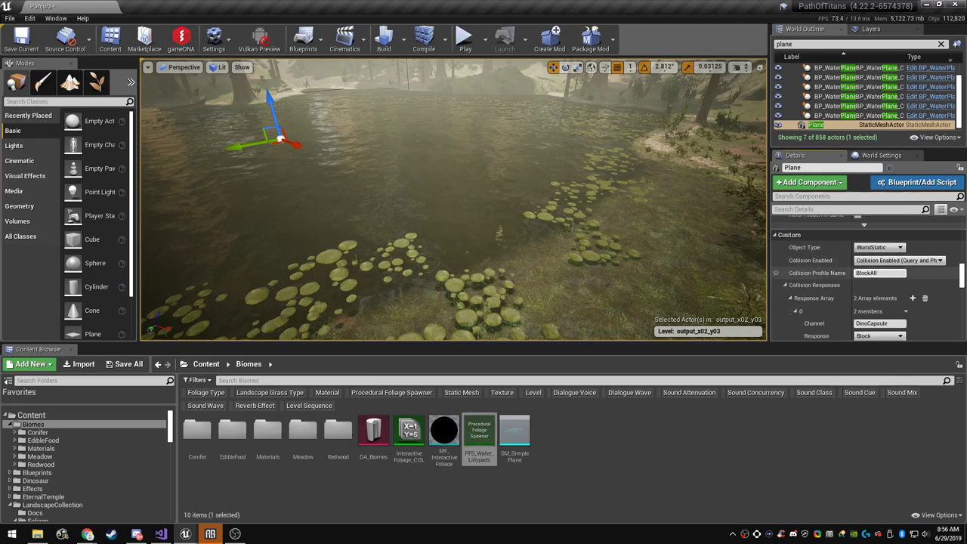
Turn on the Plane's Visible option to check it over the pond and turn it off again
scroll(831, 263, up, 3)
click(858, 250)
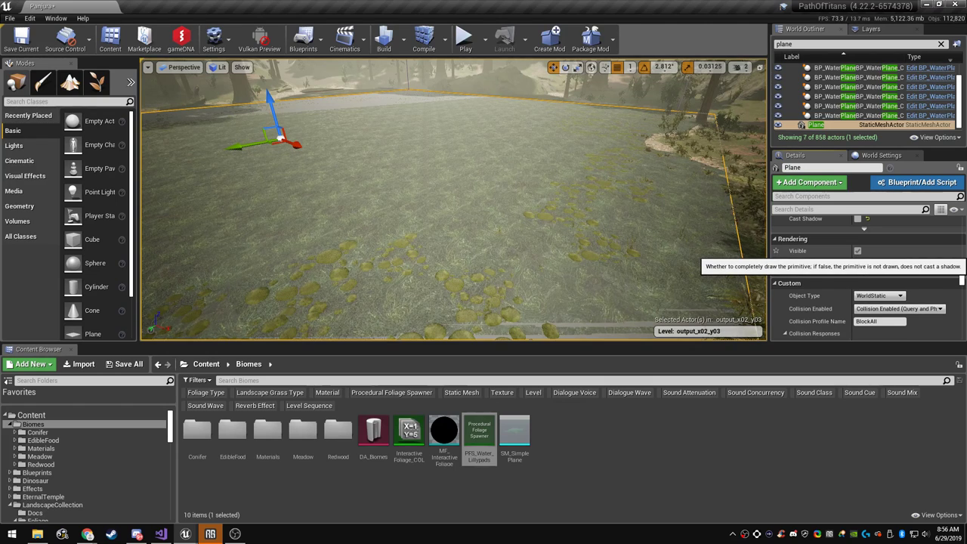
click(858, 251)
Examine the Plane's custom Object Type choices and its Collision Enabled setting
scroll(859, 260, down, 1)
click(879, 264)
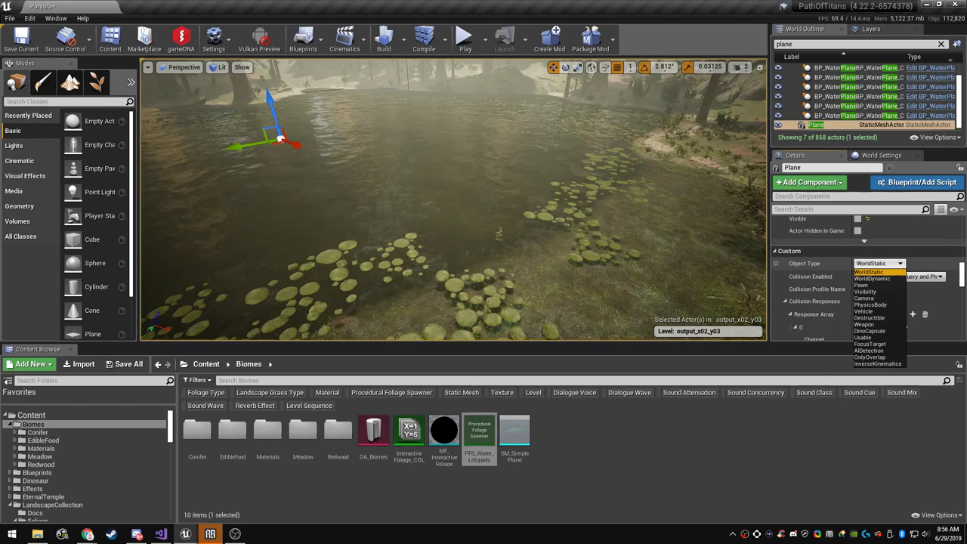
click(879, 264)
click(879, 263)
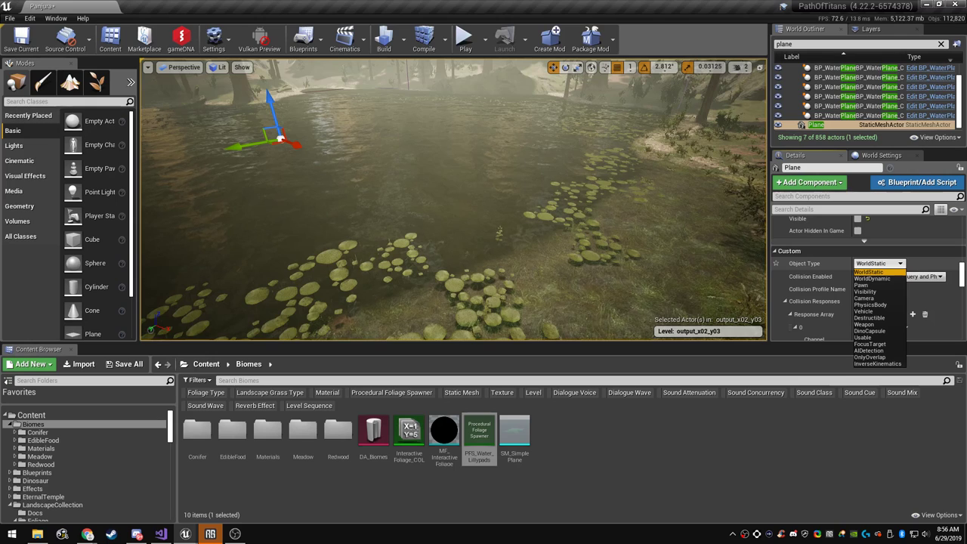
click(878, 264)
click(879, 277)
click(876, 285)
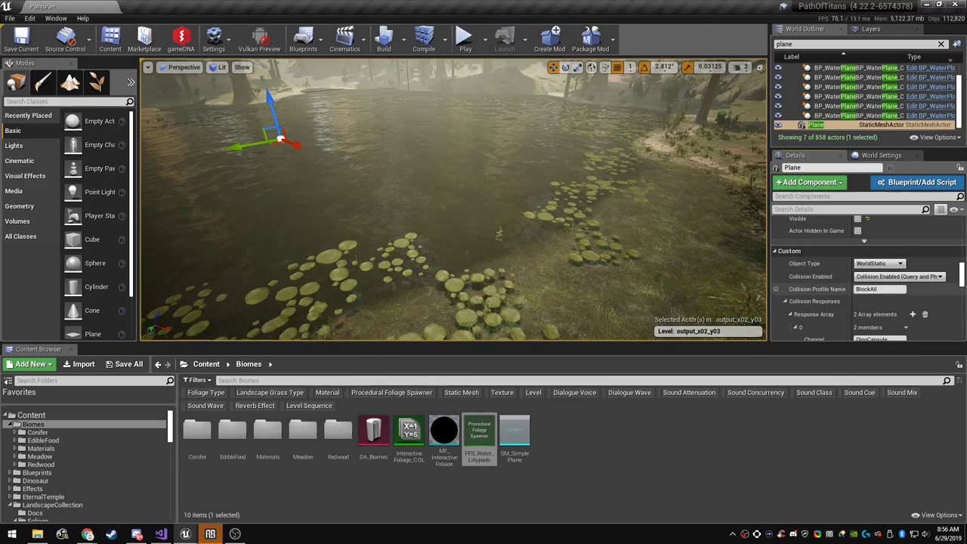
Filter the Plane's properties by "coll" and review its collision response channels
click(824, 209)
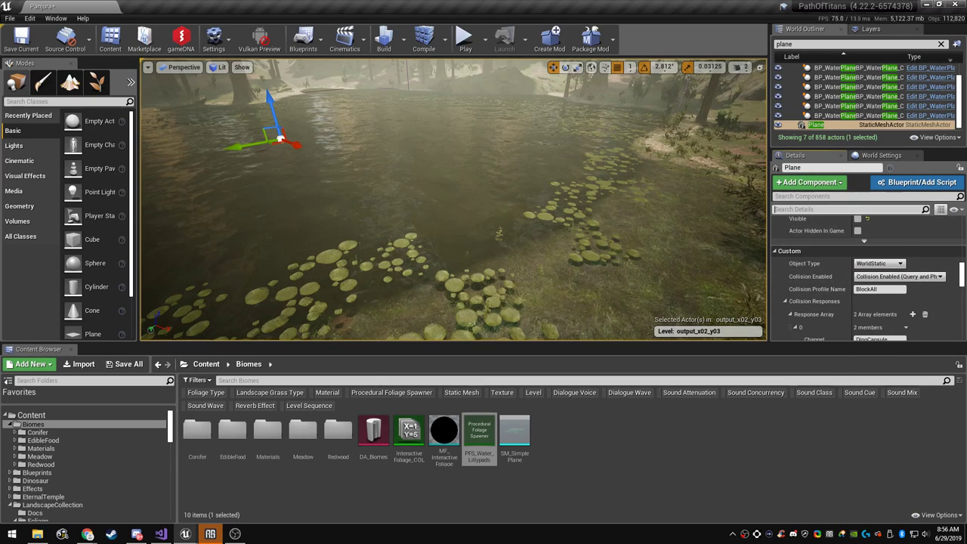
text(coll)
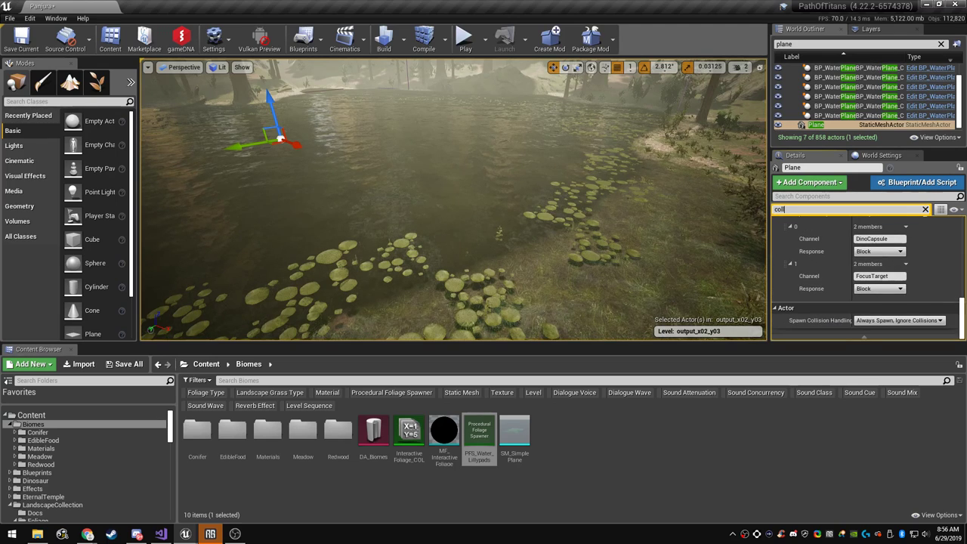
click(906, 264)
click(924, 285)
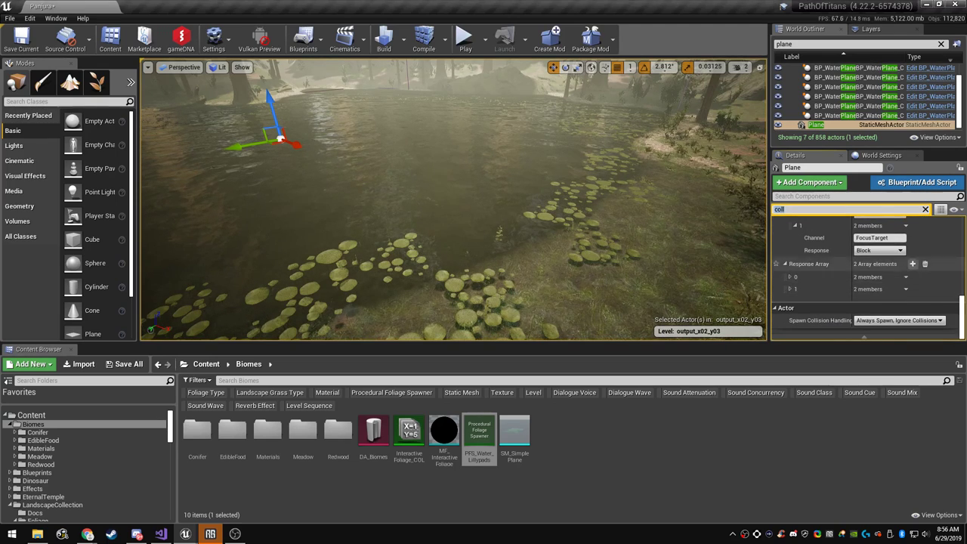
scroll(906, 267, up, 5)
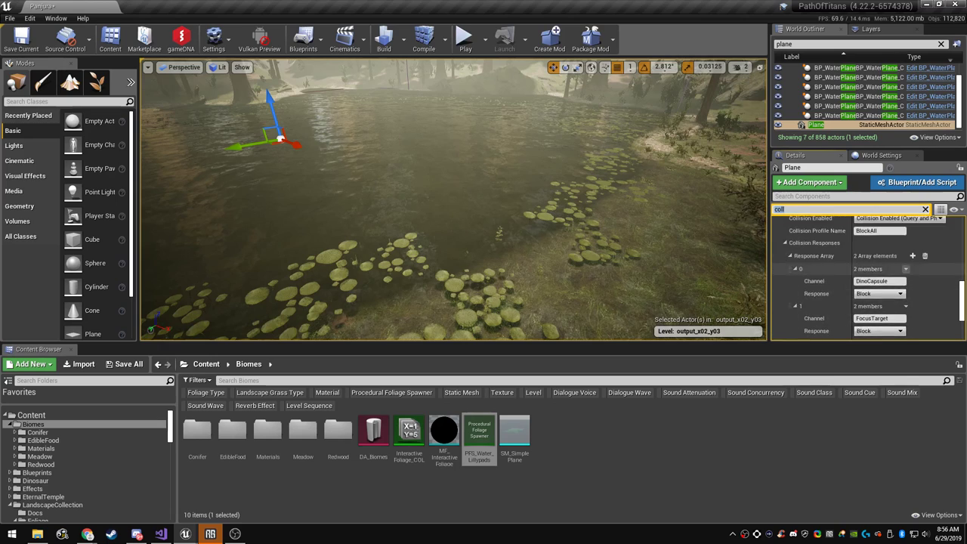
scroll(906, 269, up, 3)
scroll(904, 270, down, 1)
Set the Plane's custom Collision Profile Name to None
click(890, 277)
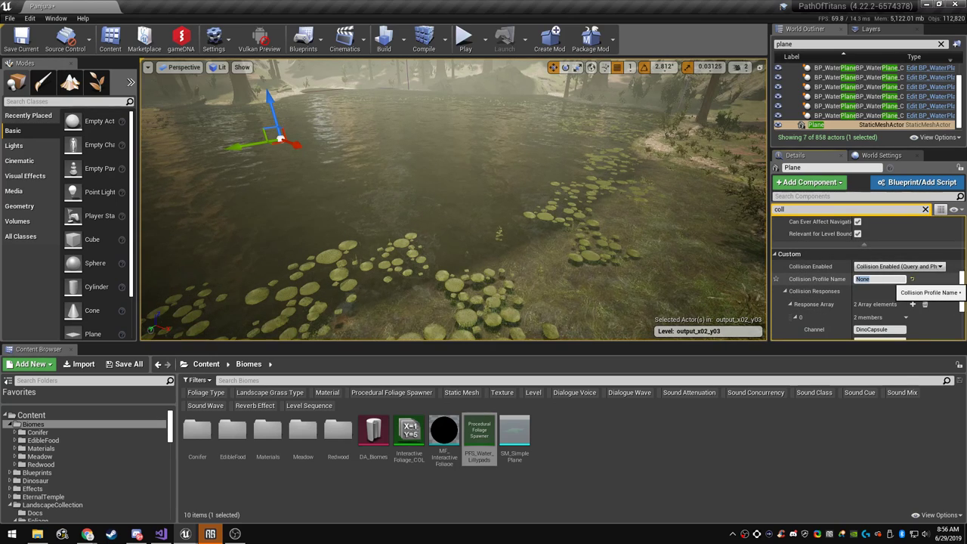
click(896, 267)
click(901, 295)
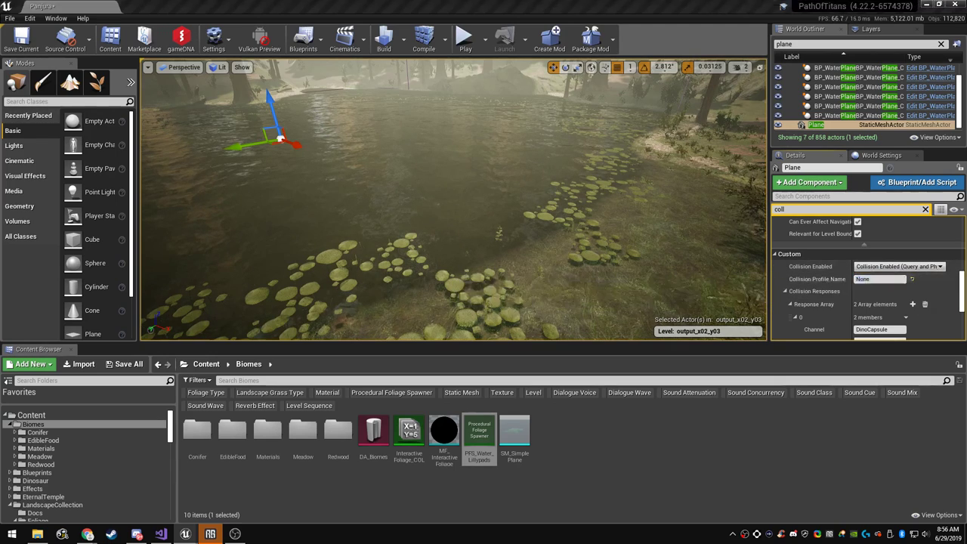
click(882, 279)
click(928, 280)
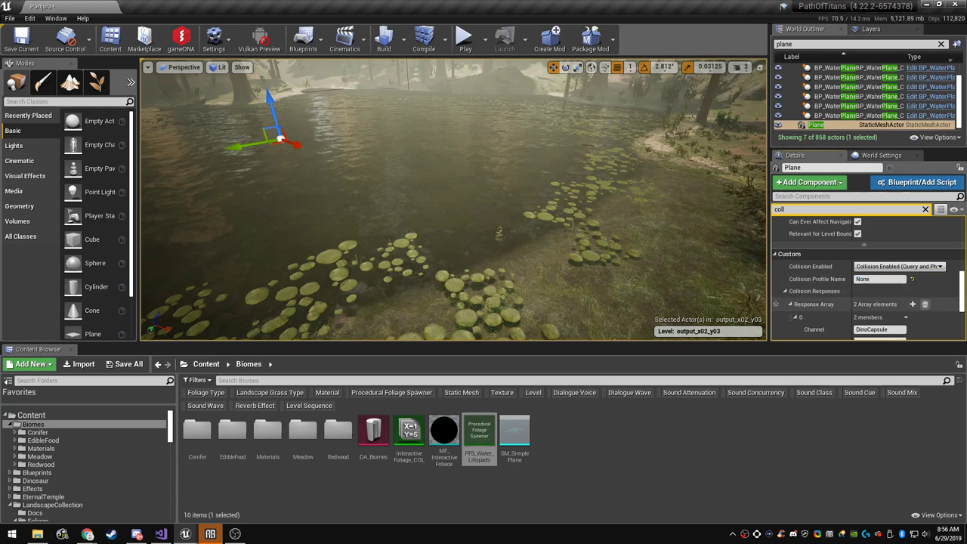
Collapse the Plane's Collision Responses and Response Array entries
click(790, 304)
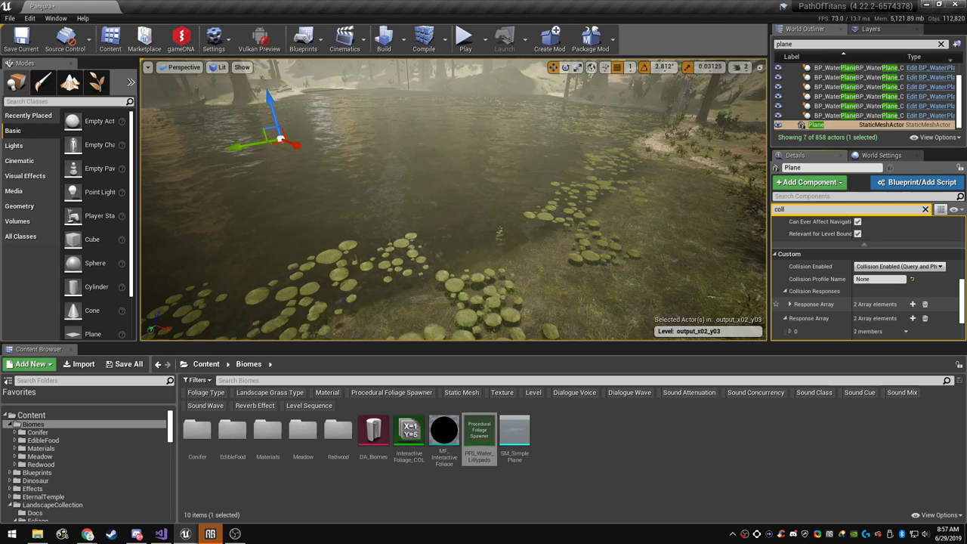
click(785, 291)
click(786, 304)
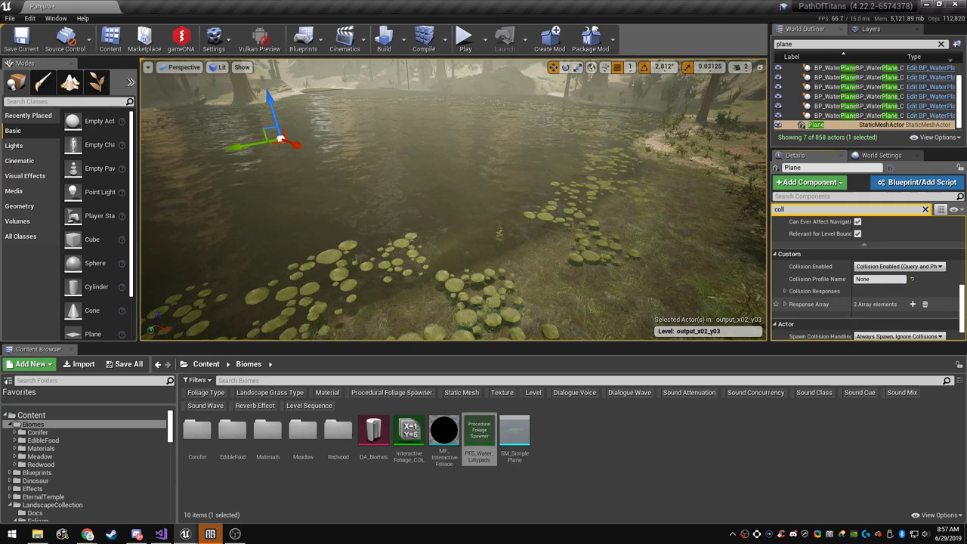
scroll(906, 306, down, 1)
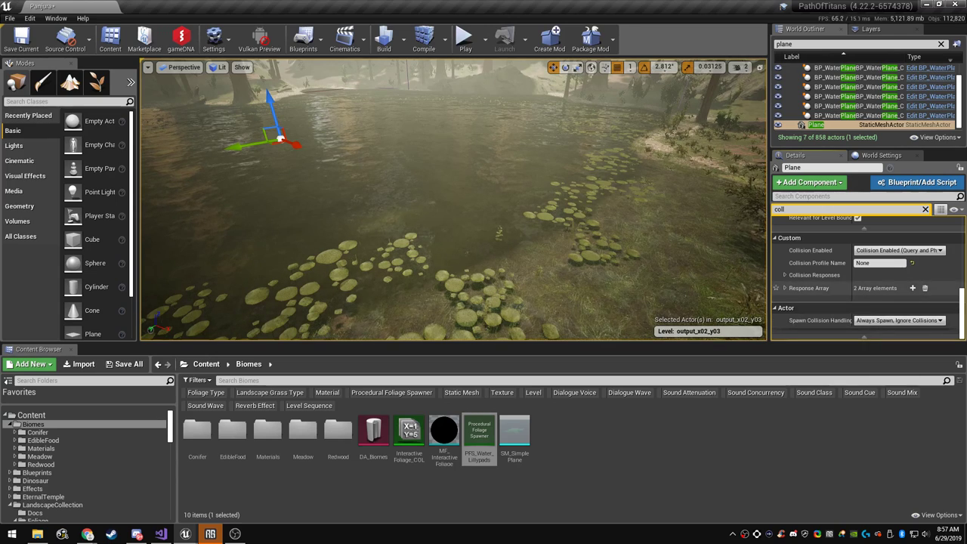
Clear the property filter and browse to the Plane's static mesh asset in the engine's BasicShapes folder
click(926, 209)
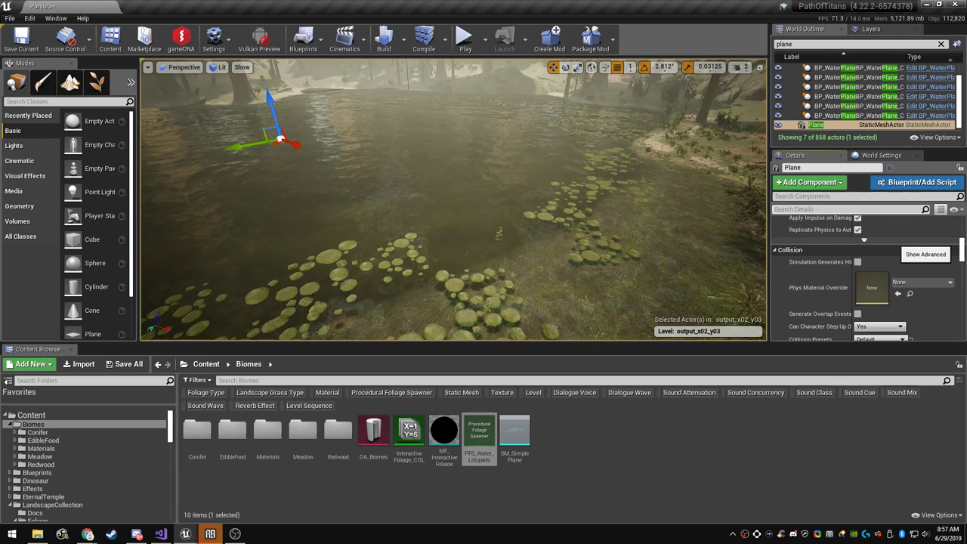
scroll(869, 280, up, 10)
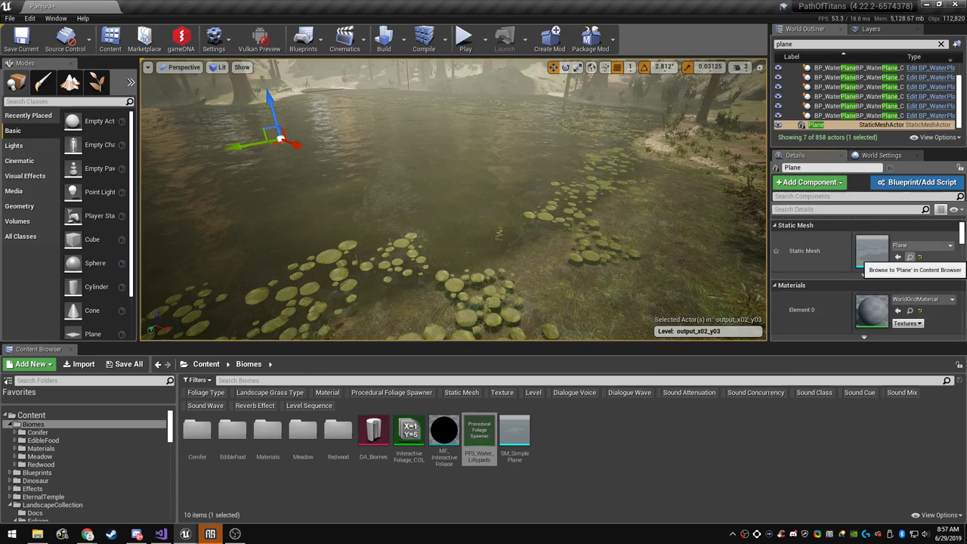
click(910, 257)
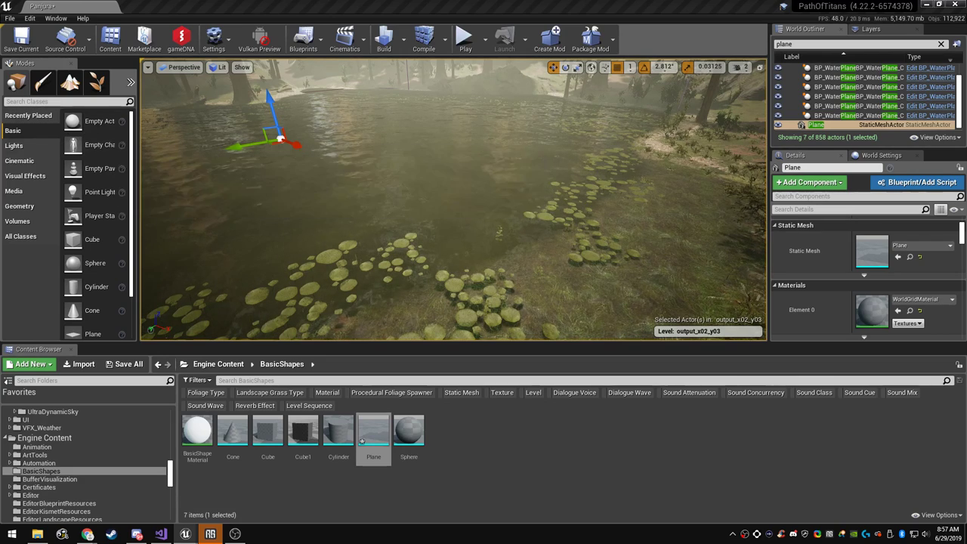
Play the level full screen, take the dinosaur through the pond's lily pads, and stop playing
click(465, 39)
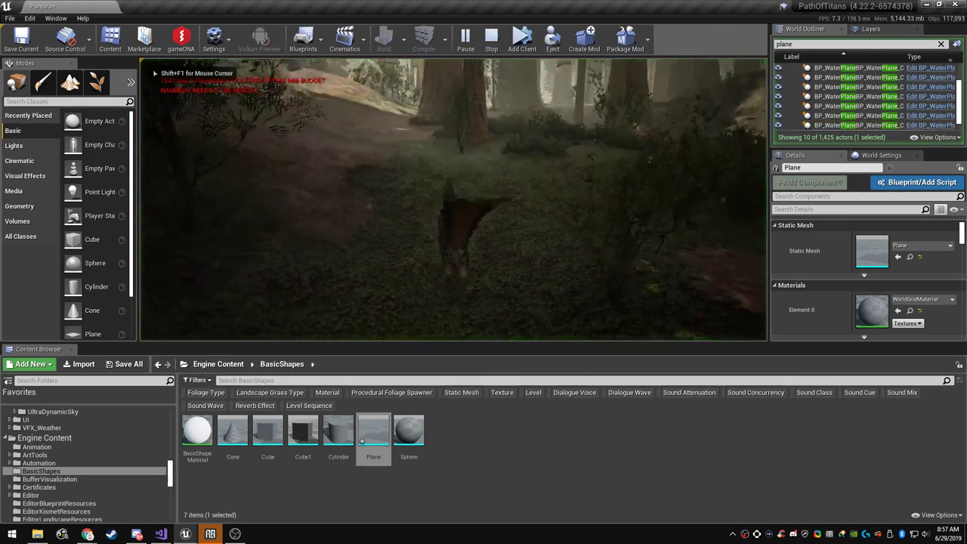
key(F11)
click(484, 262)
key(w)
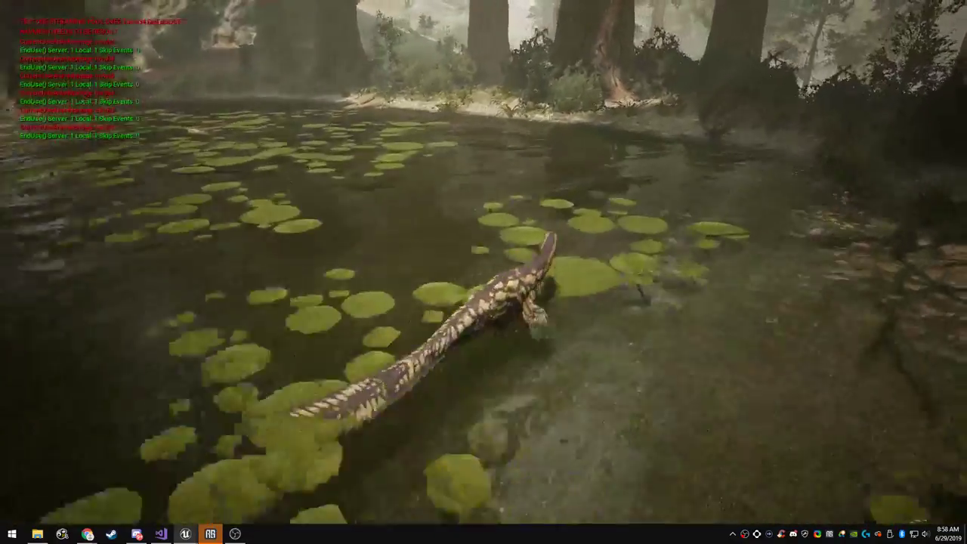
key(F11)
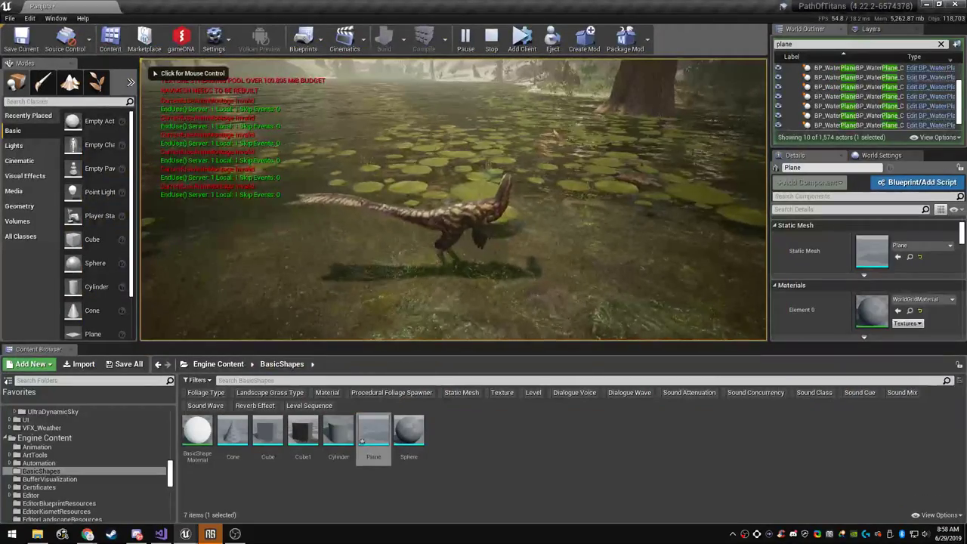
key(Escape)
Copy the Plane mesh from the engine's BasicShapes folder into the project's Biomes folder
scroll(143, 451, up, 5)
scroll(83, 460, up, 12)
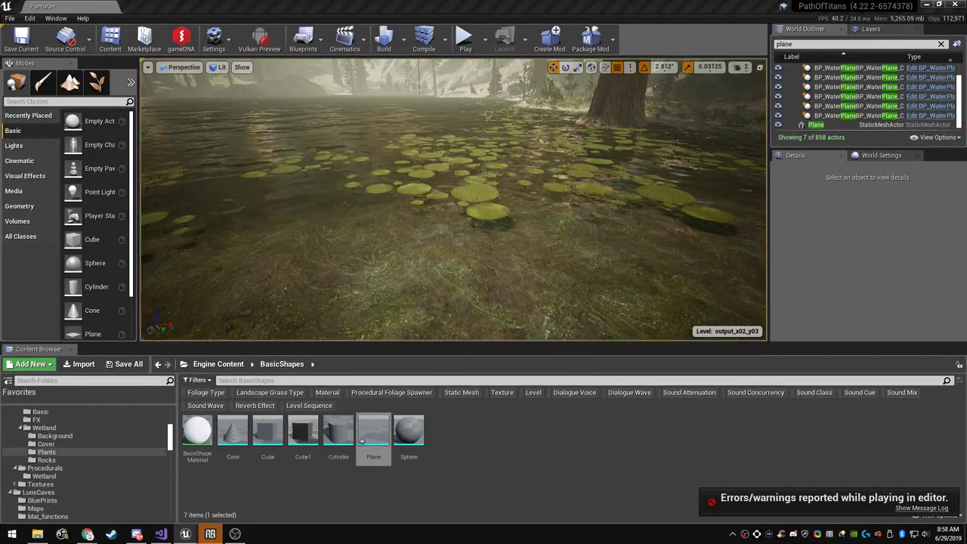
drag(373, 433, 74, 425)
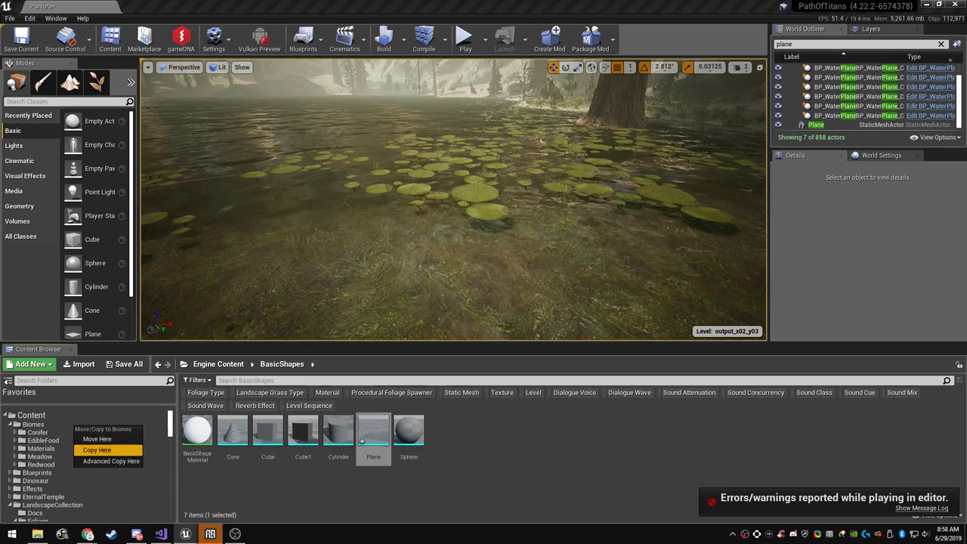
click(96, 449)
Select the Plane static mesh actor from the level's actors filtered by "plane"
right_drag(393, 227, 343, 227)
click(423, 227)
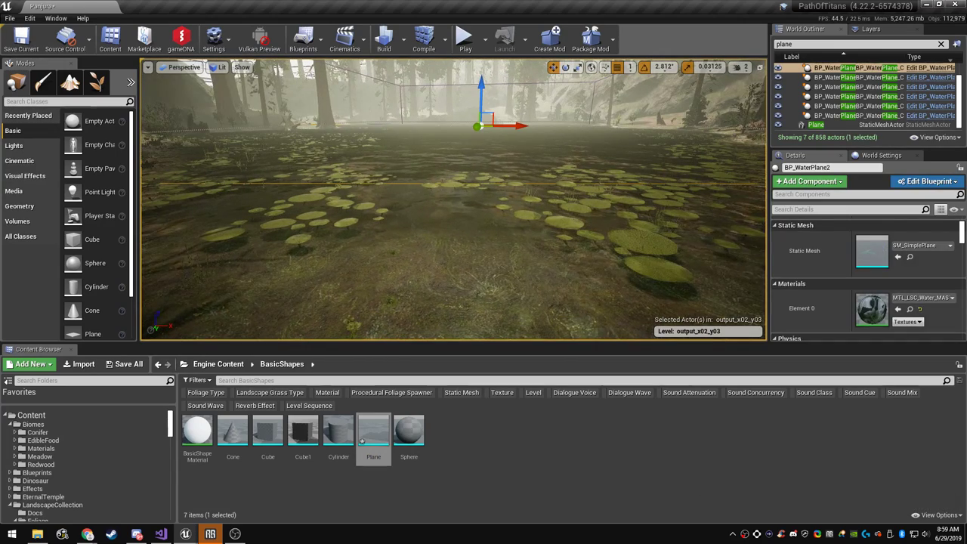
click(808, 44)
text(plane)
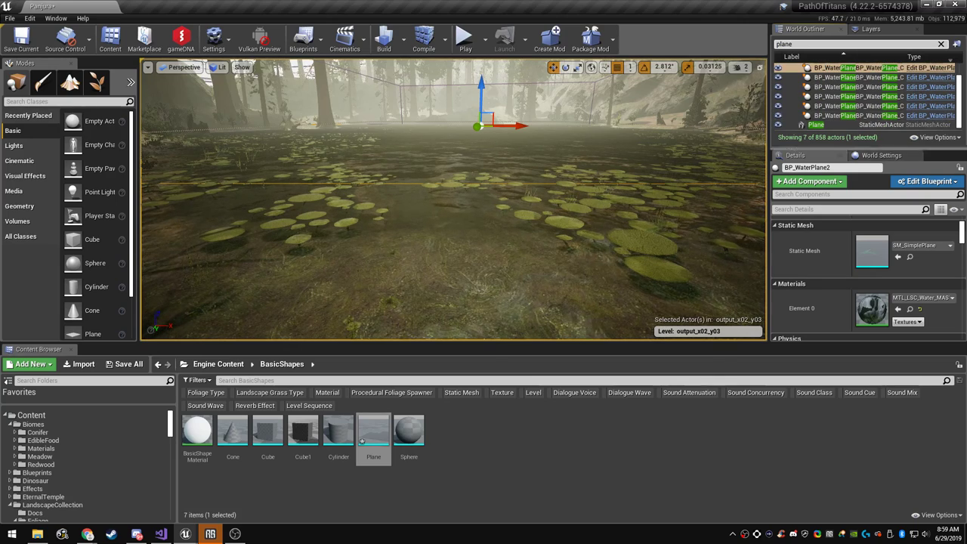
click(832, 124)
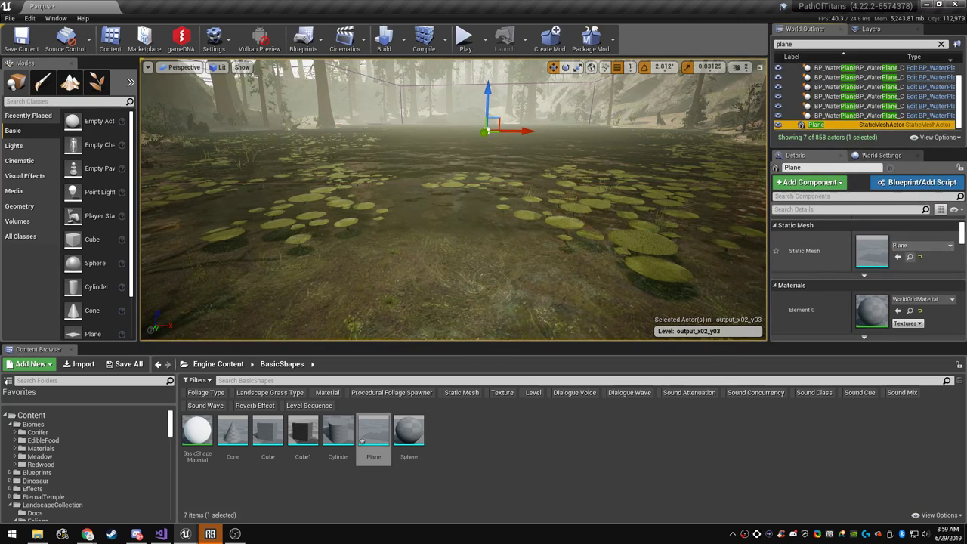
Assign SM_SimplePlane from the project's Biomes folder as the Plane actor's static mesh
click(34, 424)
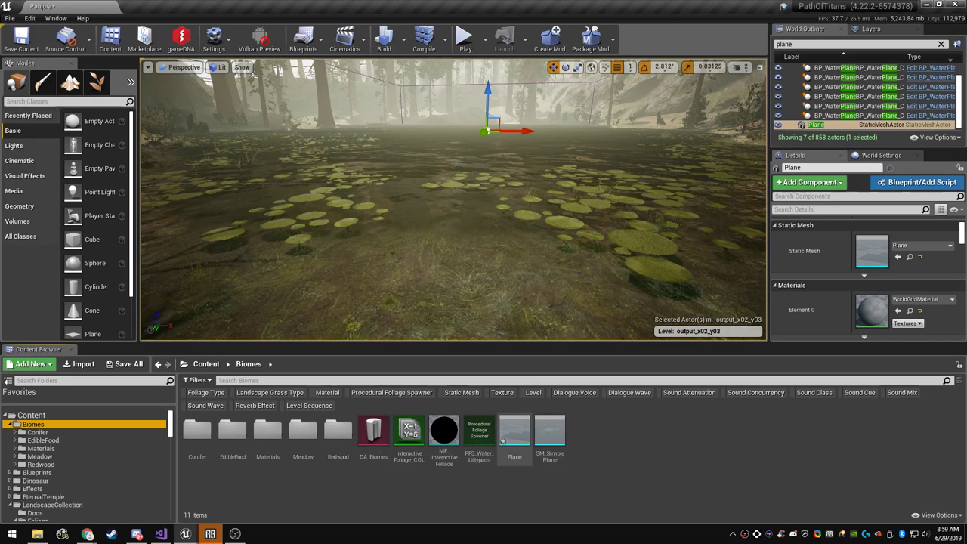
click(550, 435)
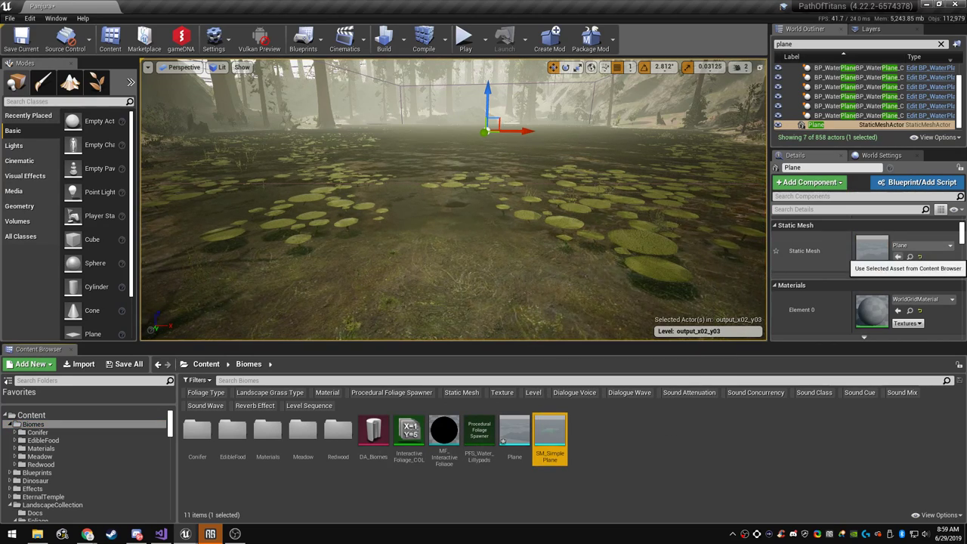
click(898, 257)
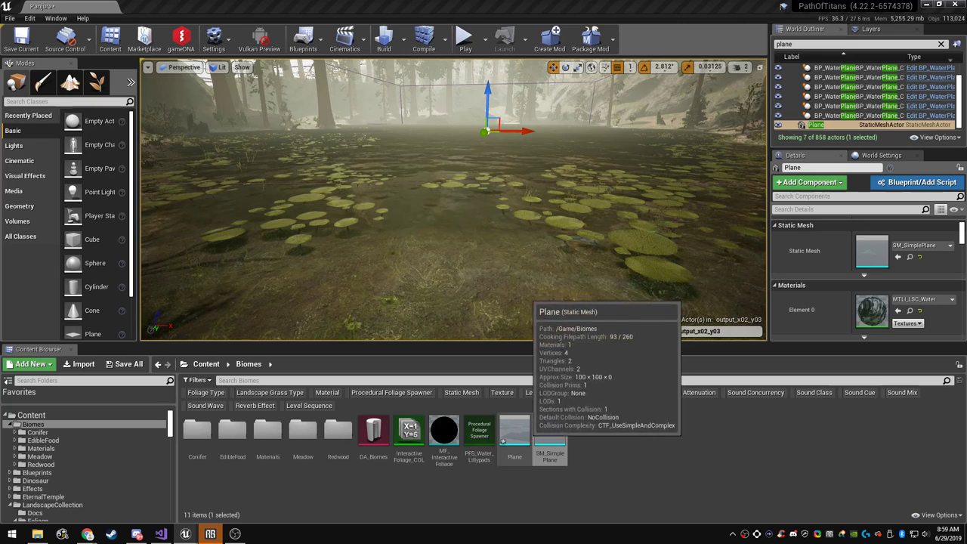
Save the SM_SimplePlane asset in the Biomes folder
click(515, 443)
click(540, 440)
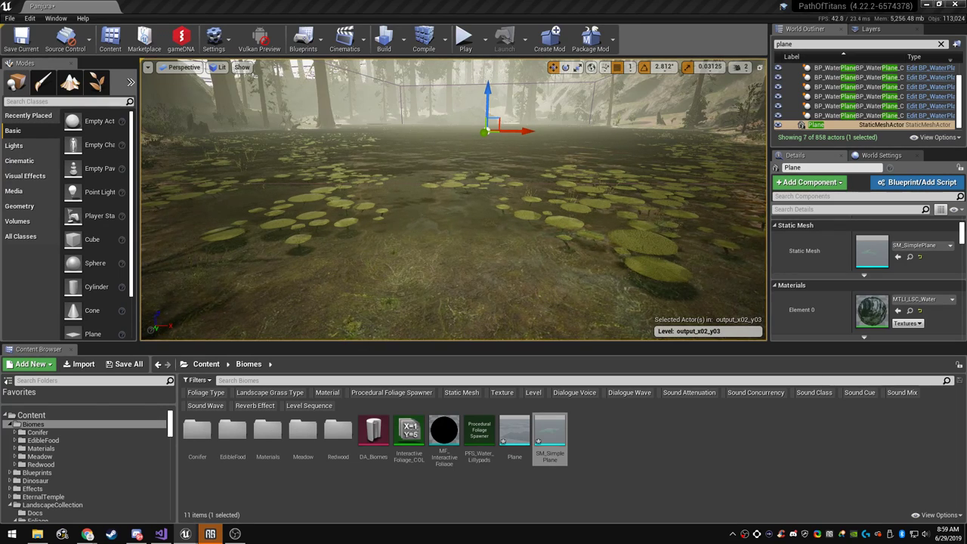
key(ctrl+s)
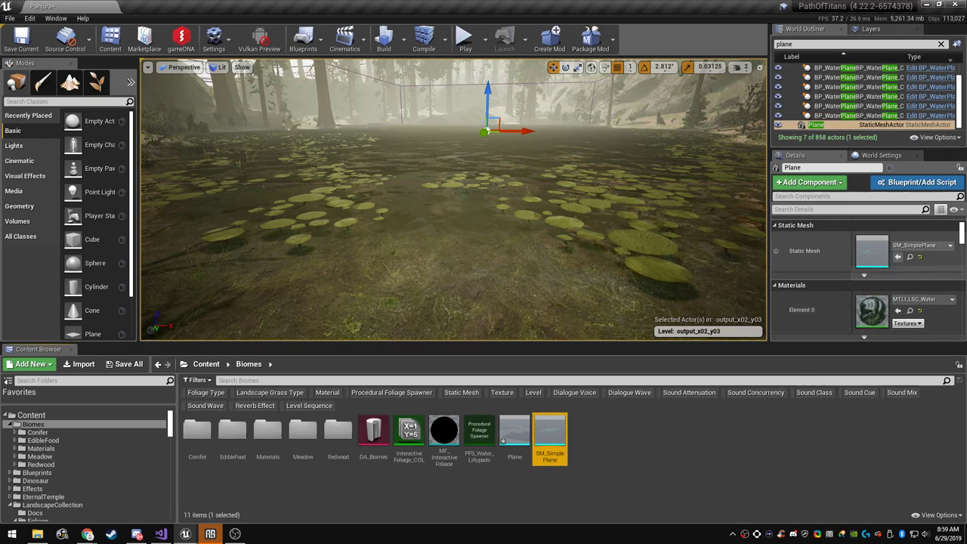
Try to clear the Element 0 material of the Plane actor
click(910, 257)
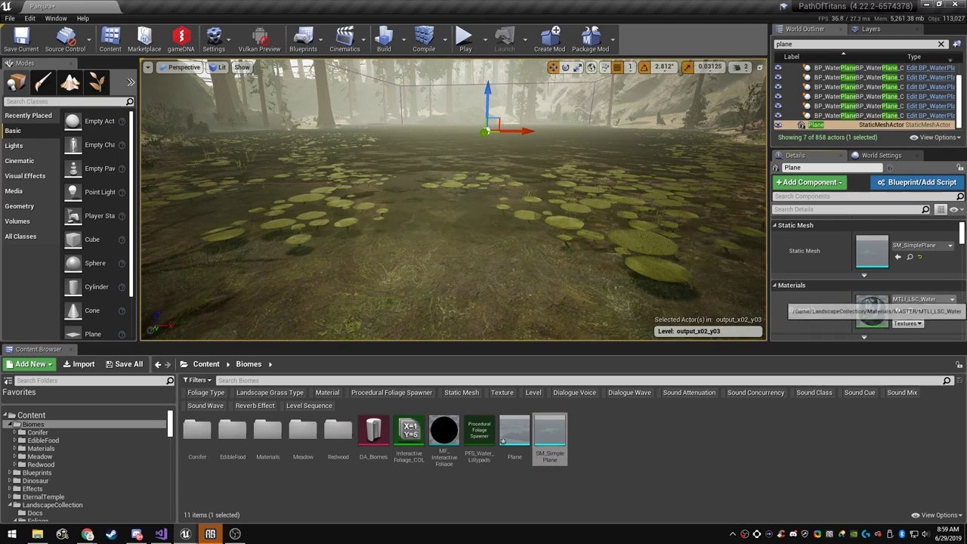
scroll(914, 310, down, 2)
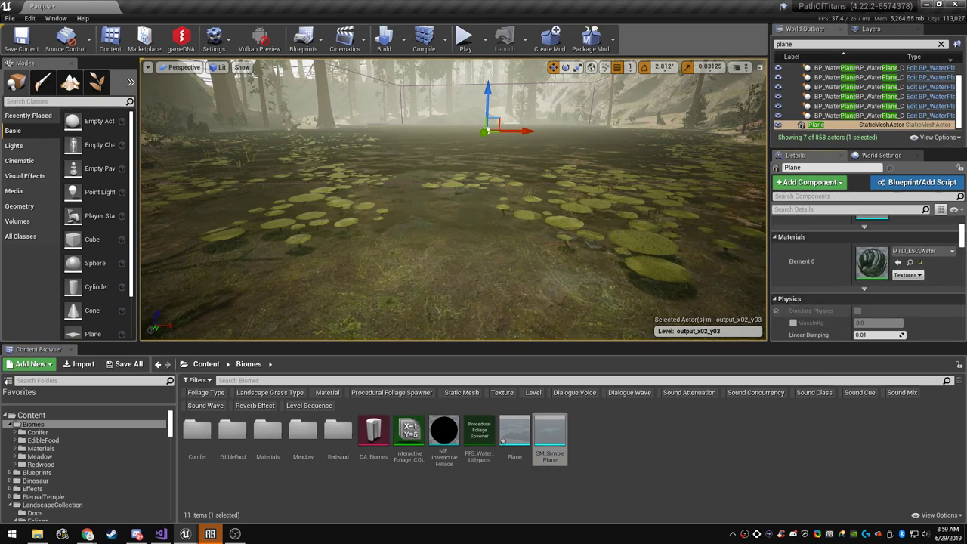
click(924, 251)
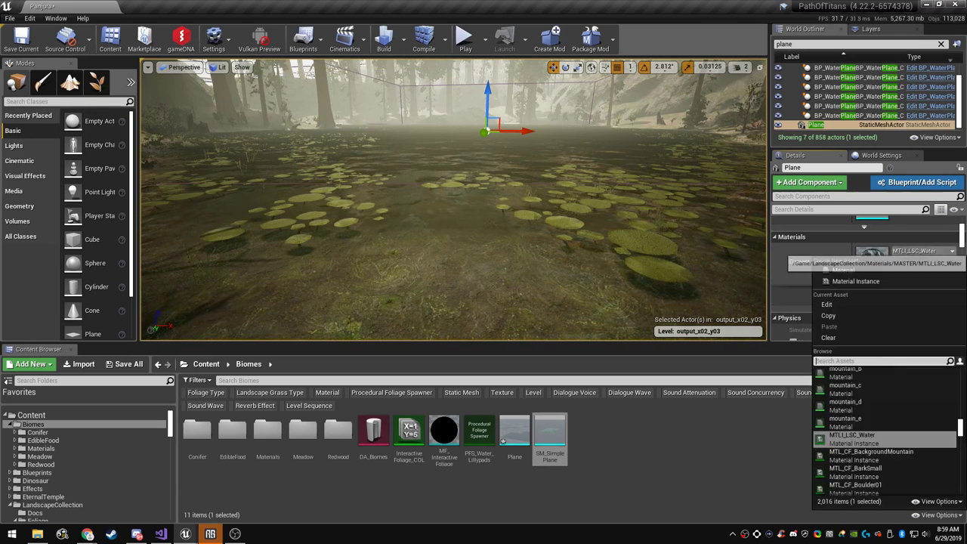
click(869, 337)
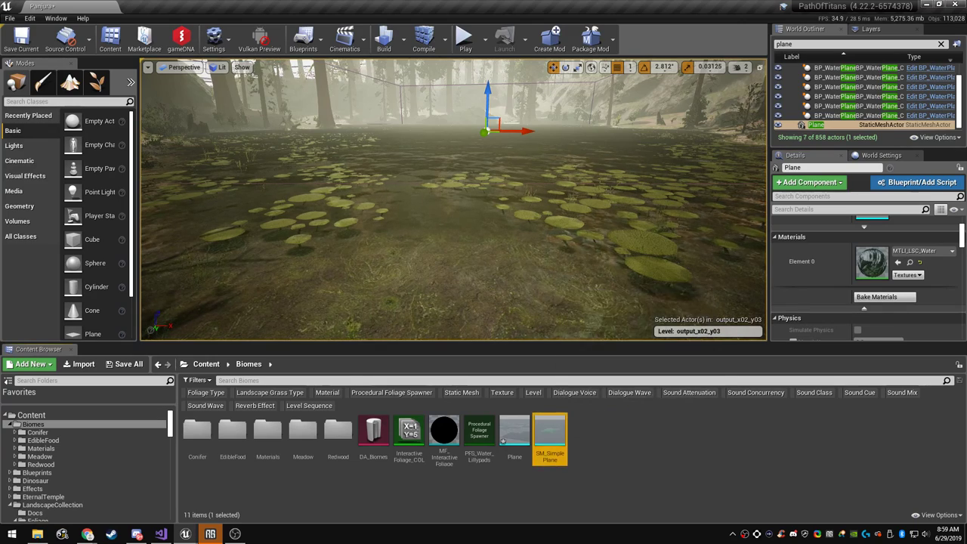
Assign the copied Plane mesh from the Biomes folder as the Plane actor's static mesh
click(515, 437)
scroll(898, 271, up, 4)
click(898, 274)
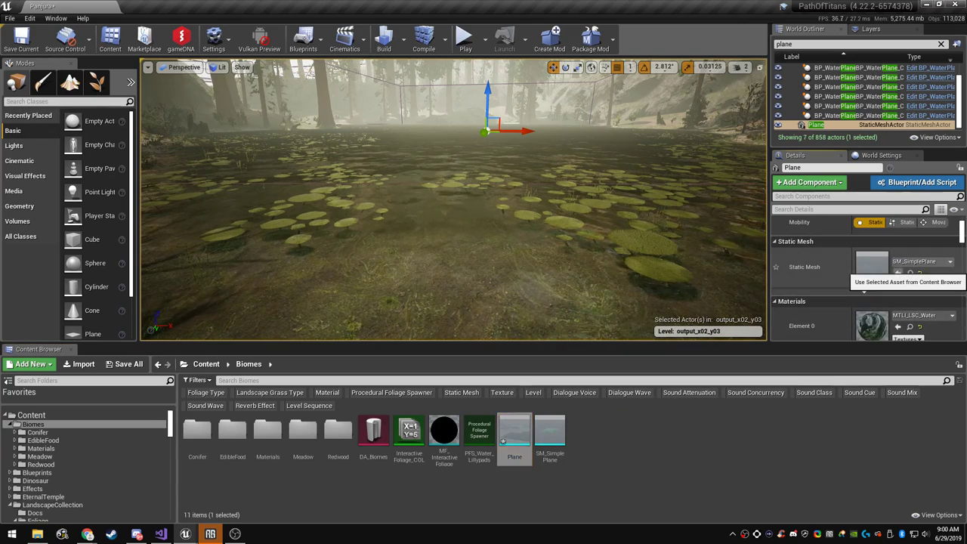
scroll(900, 280, down, 2)
right_drag(574, 241, 541, 228)
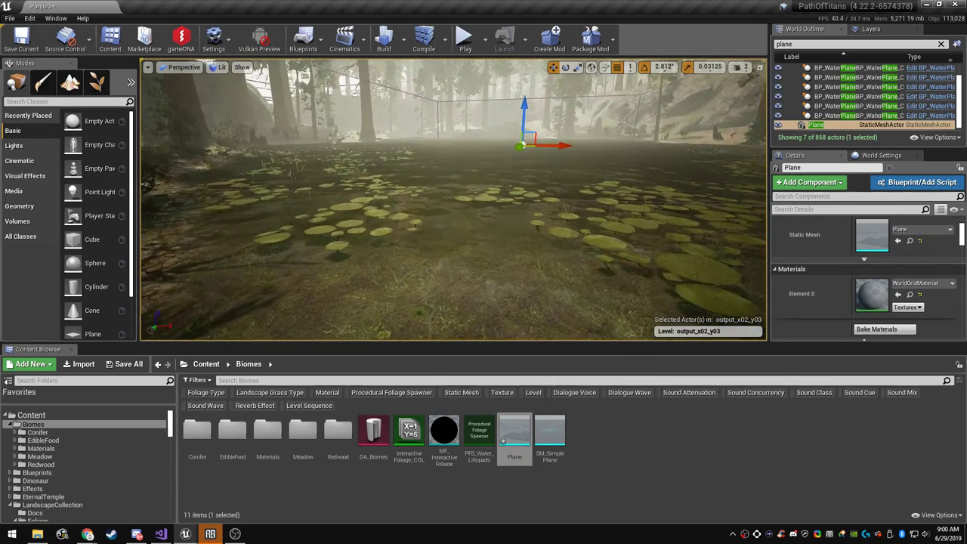
Save the copied Plane mesh asset in the Biomes folder
right_click(509, 436)
click(535, 262)
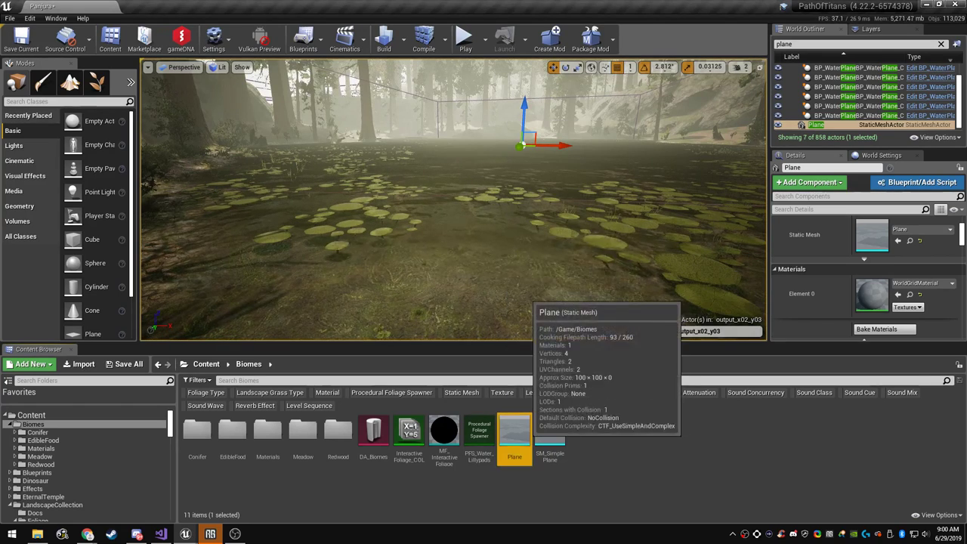
double_click(516, 437)
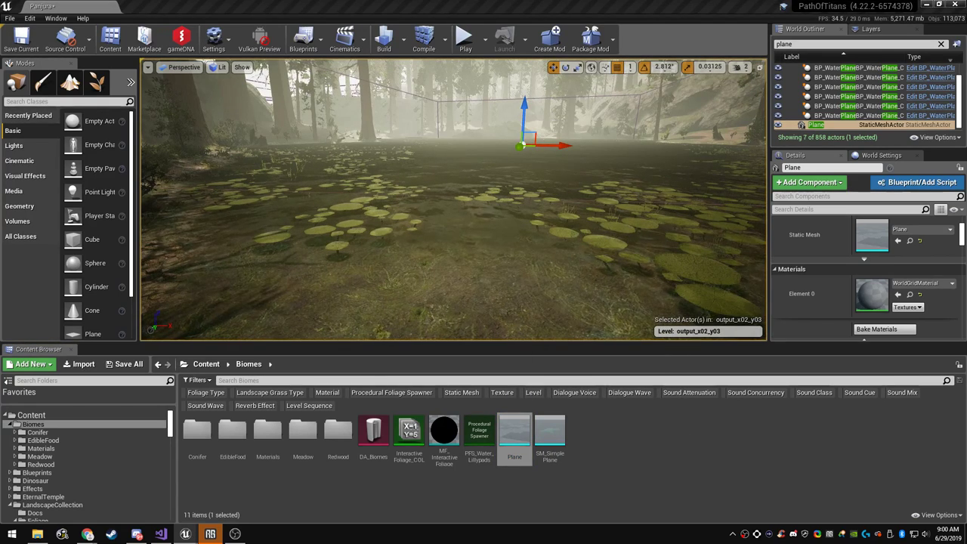
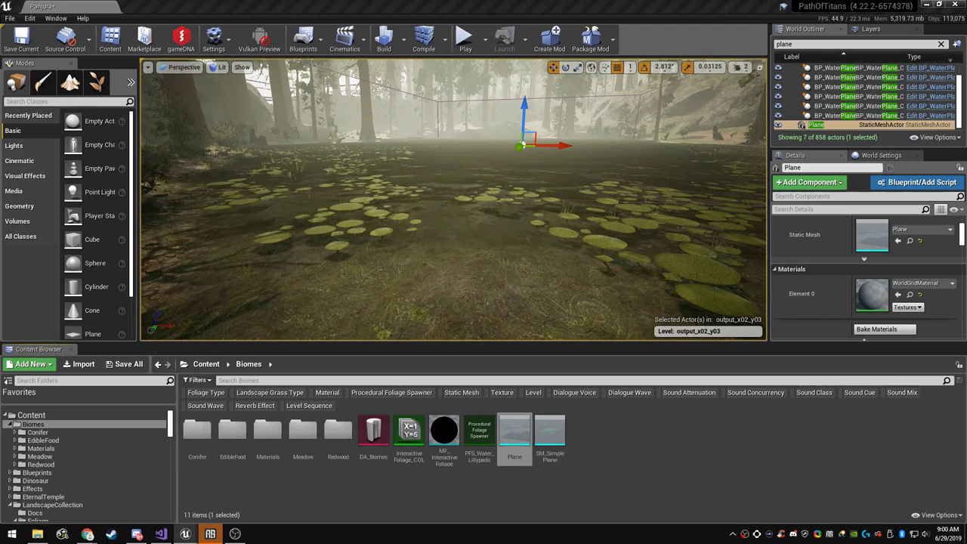
Filter the level's actors by "phys" and select the first physics volume in the RiverVolumes folder
right_drag(453, 201, 501, 215)
key(F11)
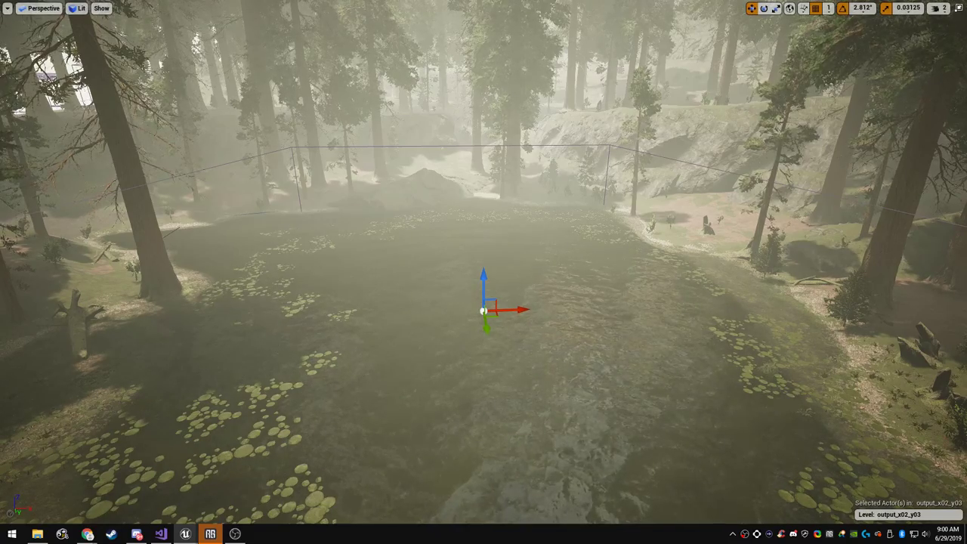
right_drag(484, 273, 446, 231)
key(F11)
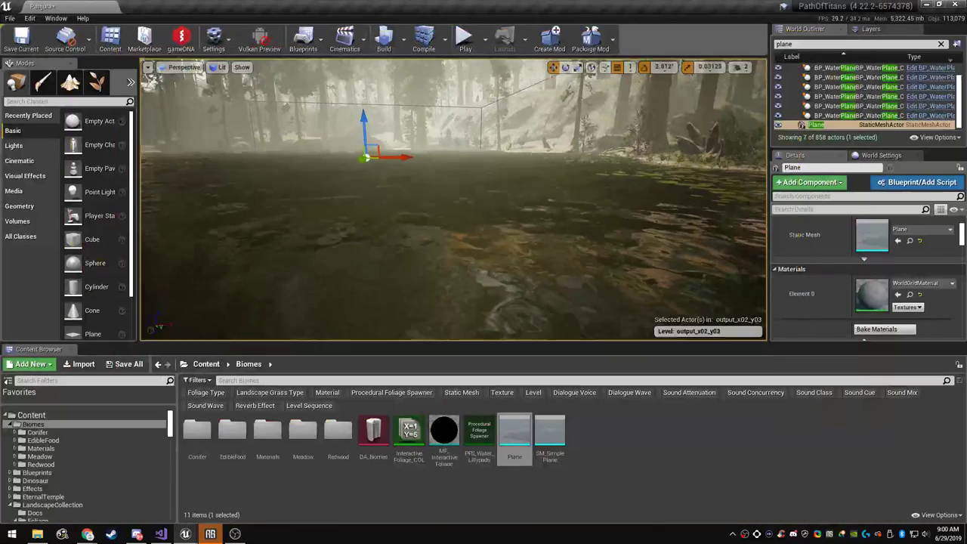
scroll(869, 95, up, 3)
click(810, 44)
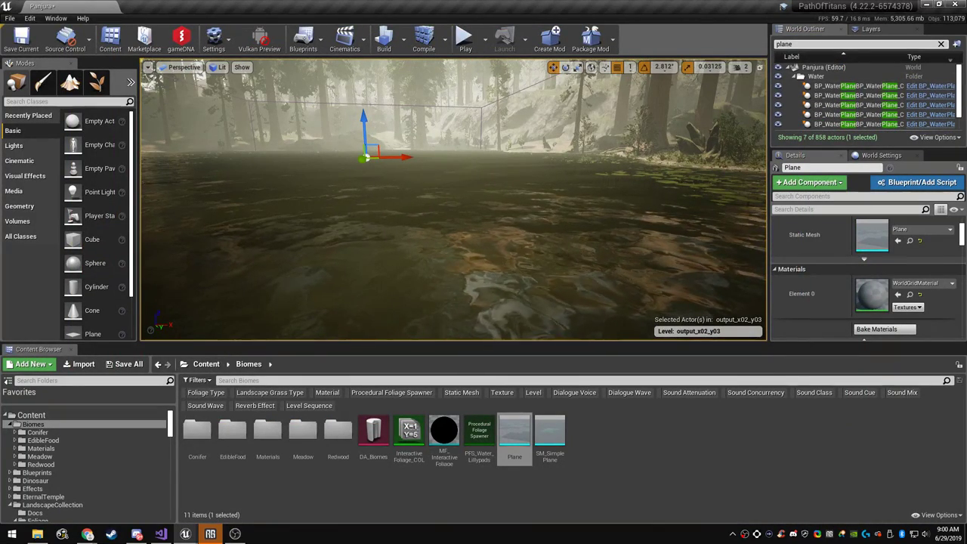
text(phys)
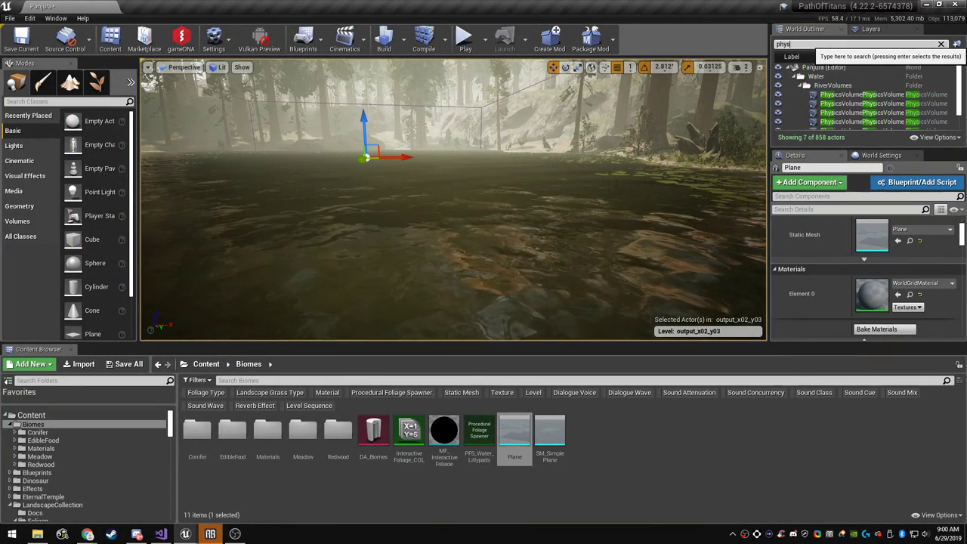
click(854, 96)
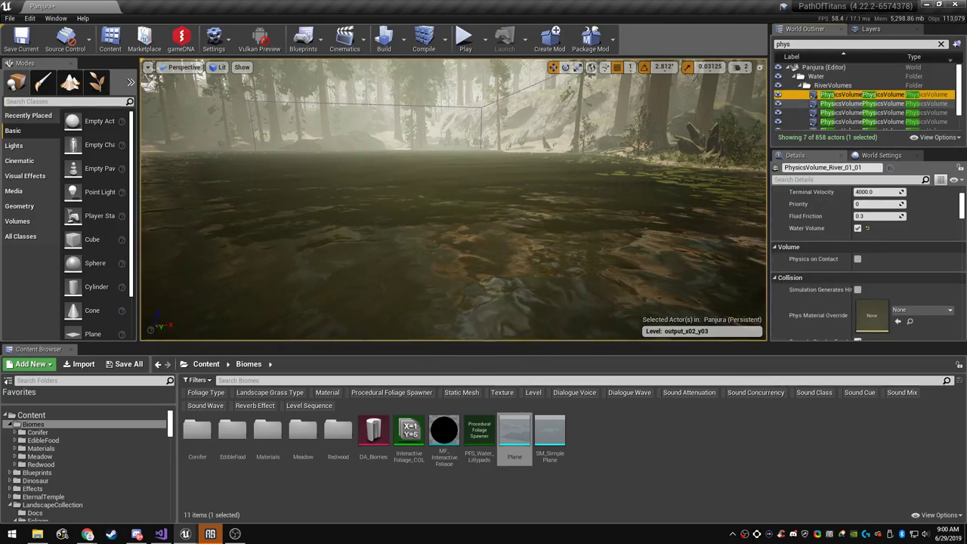
Set the camera speed to 4 and select the standalone PhysicsVolume outside the RiverVolumes folder
scroll(858, 102, down, 2)
right_drag(468, 200, 351, 205)
click(741, 67)
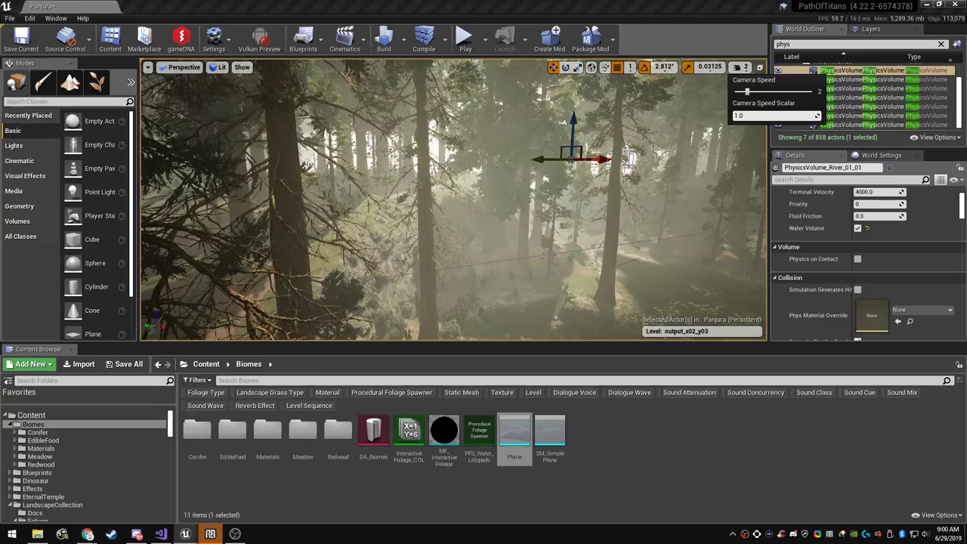
click(769, 91)
right_drag(468, 200, 544, 283)
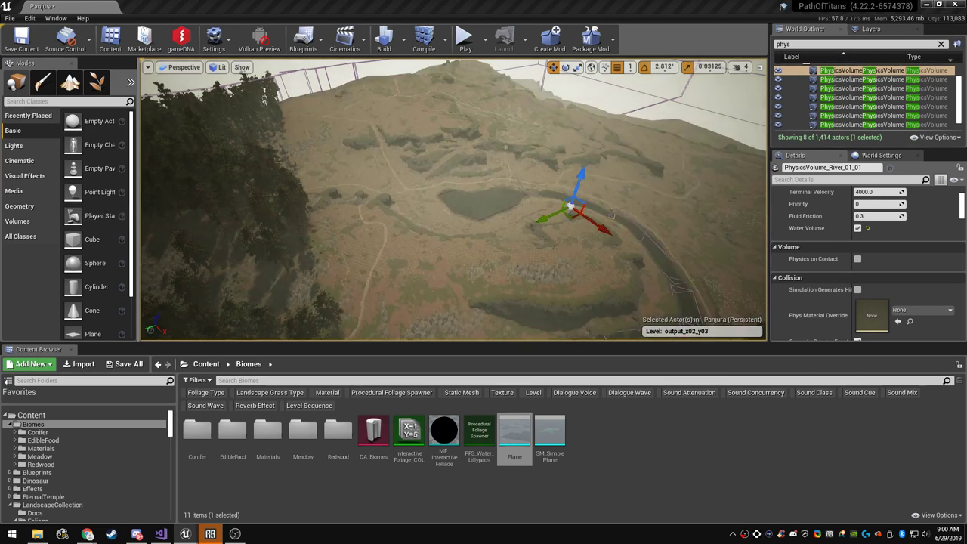
scroll(844, 99, down, 1)
click(842, 125)
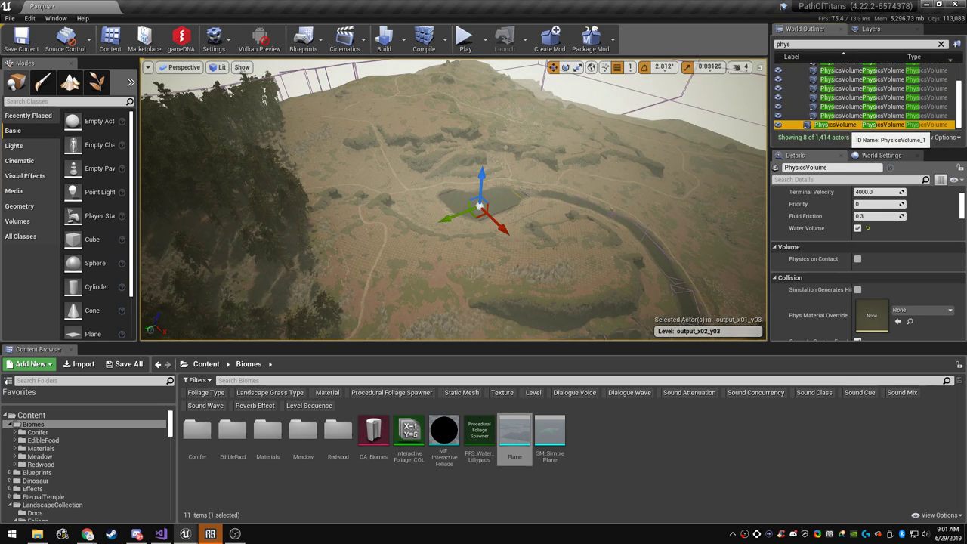
Duplicate the selected PhysicsVolume and move the copy across the map to above the forest lily pad pond
right_drag(605, 196, 680, 227)
right_drag(453, 201, 495, 242)
alt+drag(365, 198, 676, 220)
right_drag(676, 220, 676, 280)
drag(648, 137, 608, 233)
key(w)
right_drag(609, 233, 459, 306)
key(s)
key(F11)
key(s)
drag(443, 237, 447, 236)
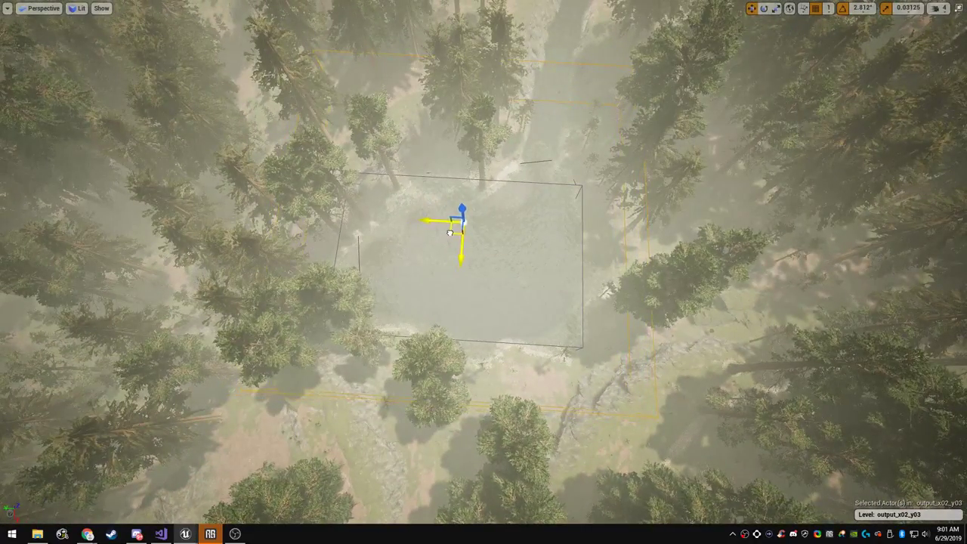
Lower the duplicated physics volume into the forest pond so it lines up with the water surface
right_drag(450, 233, 257, 127)
key(w)
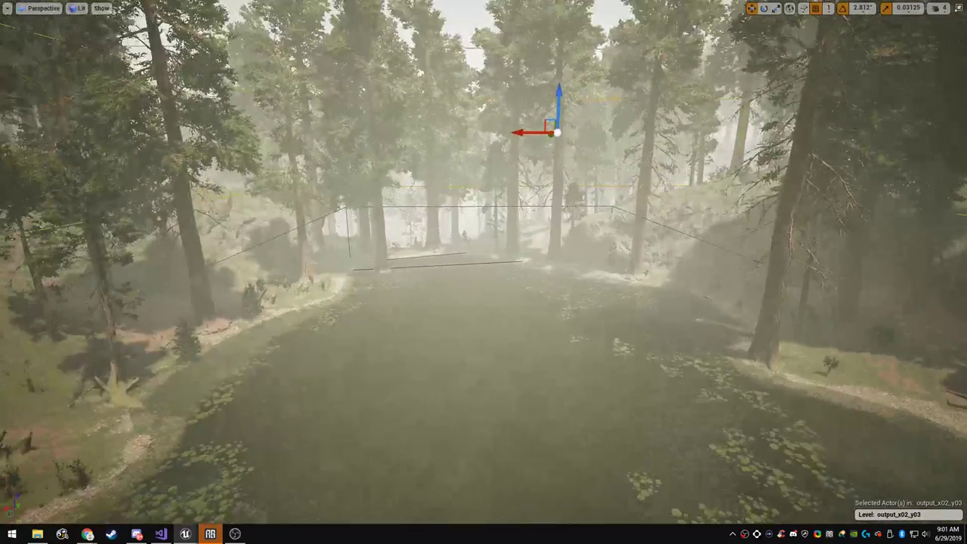
drag(558, 100, 546, 384)
key(w)
right_drag(546, 385, 213, 384)
key(e)
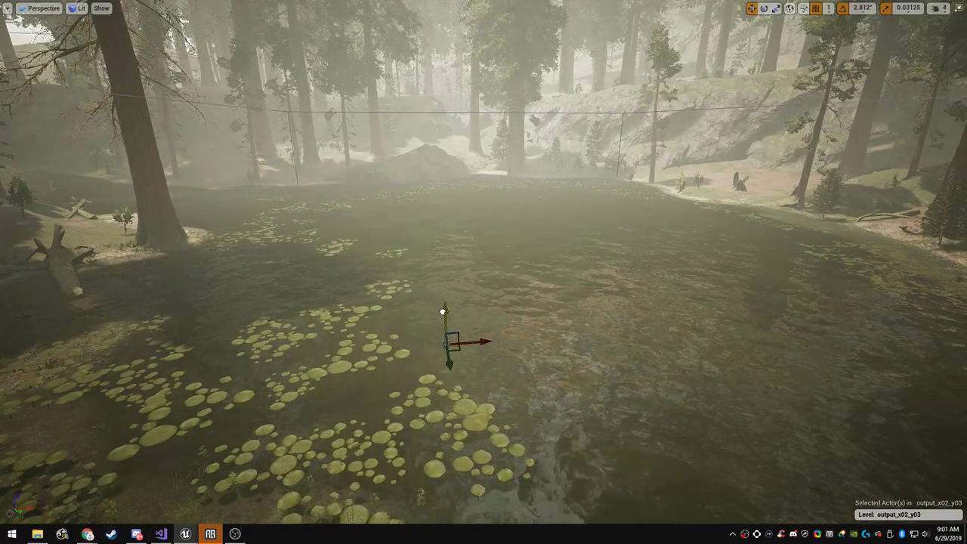
right_drag(443, 311, 482, 293)
key(F11)
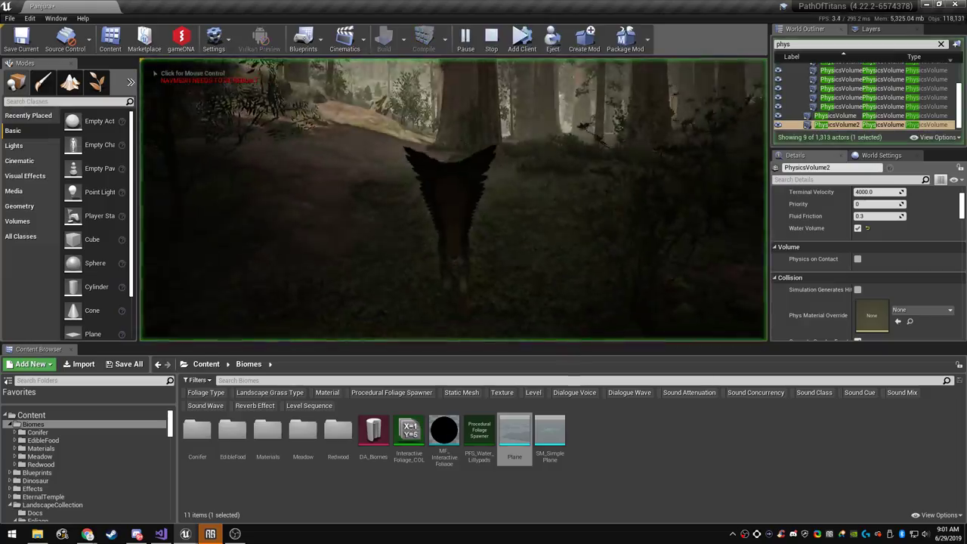
Playtest the pond full screen, swim the dinosaur across the water to the lily pads, and stop playing
click(453, 200)
key(F11)
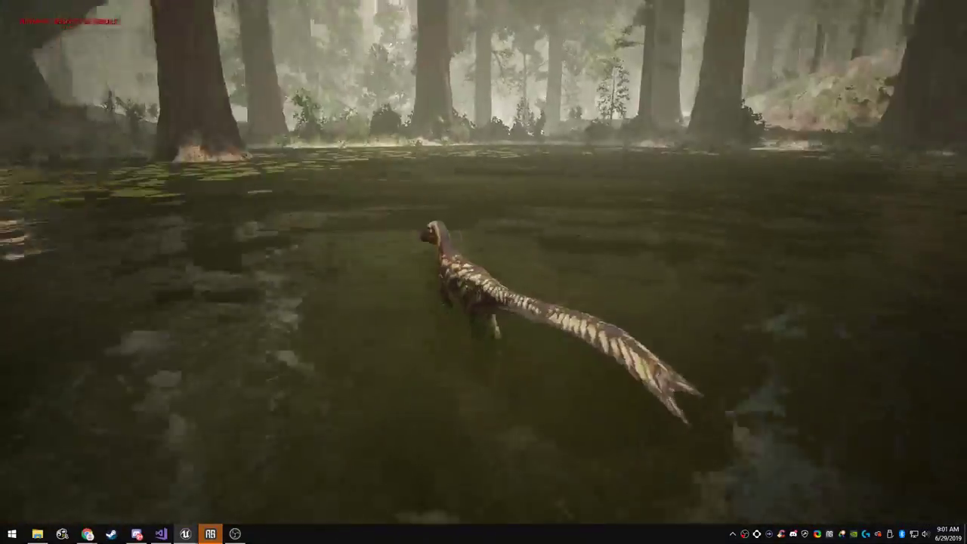
key(d)
key(a)
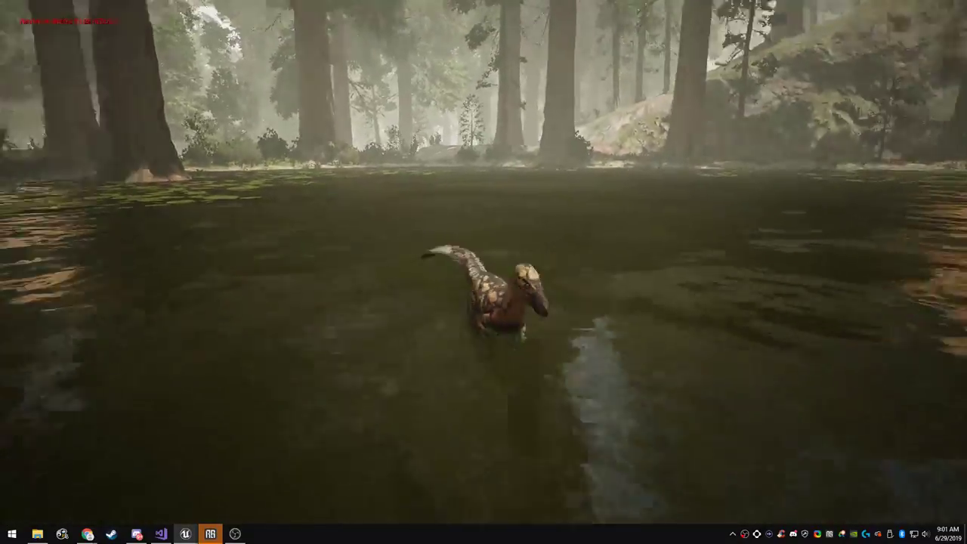
key(w)
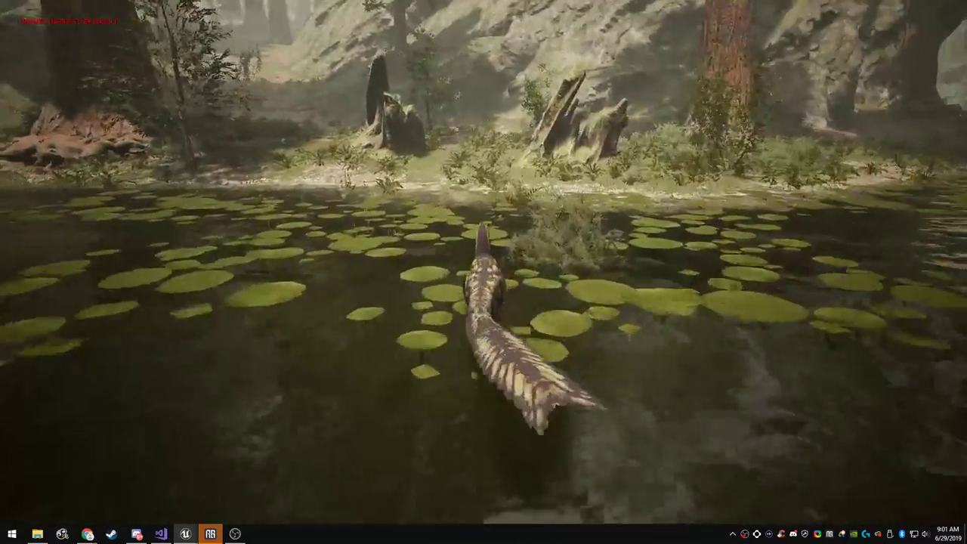
key(F11)
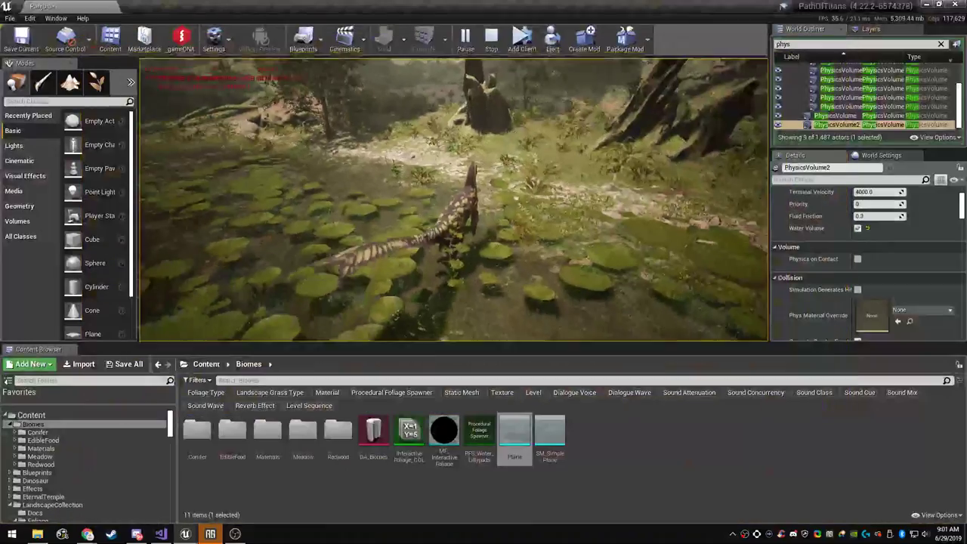
key(Escape)
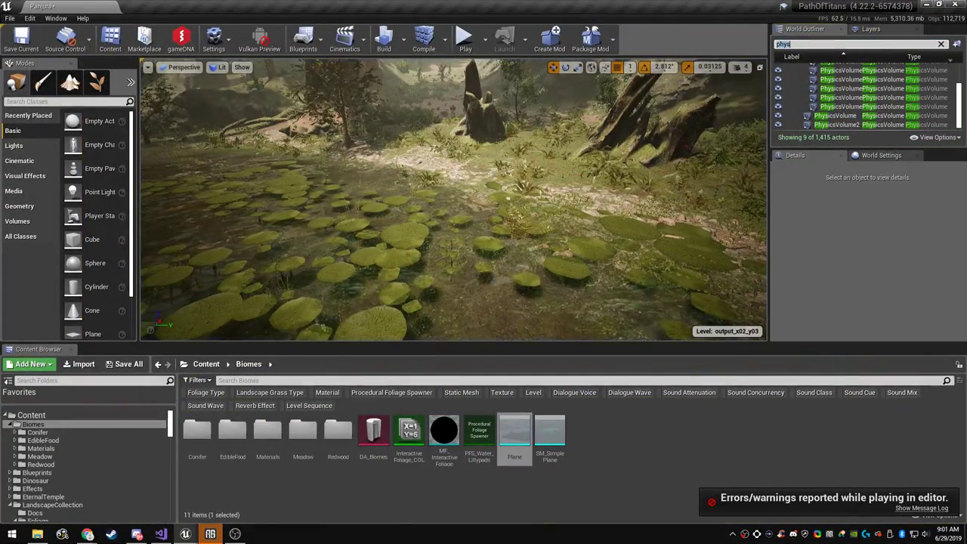
Search the level's actors for "laten" and delete the BP_Latenivenatrix dinosaur
text(laten)
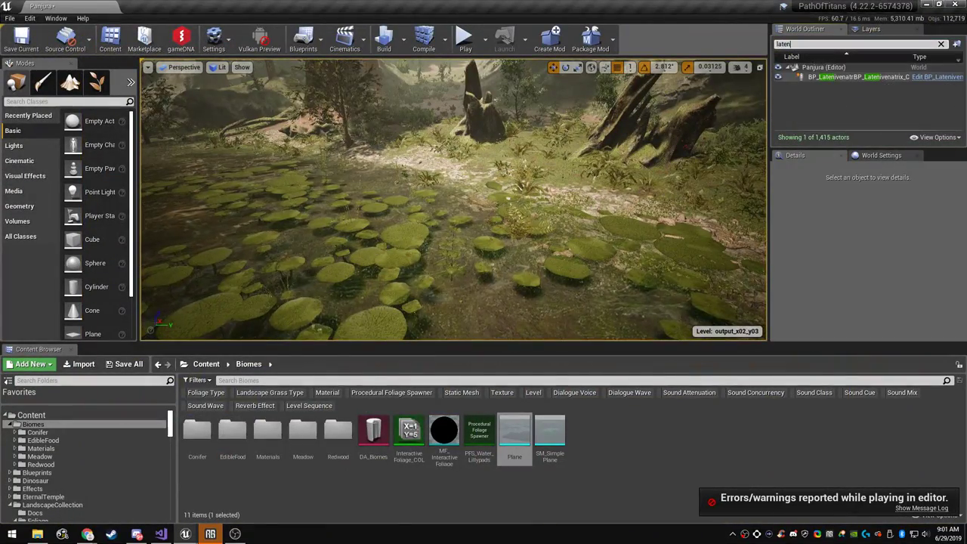
click(820, 77)
right_drag(665, 166, 648, 142)
key(Delete)
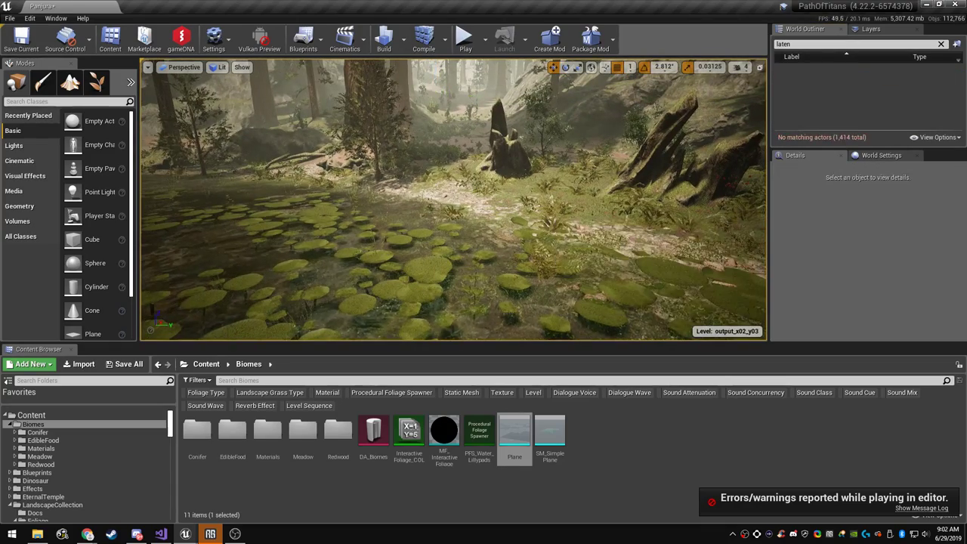
Browse to Blueprints/Characters/Dinosaurs in the project content and place BP_Ceratosaurus on the shore beside the lily pads
click(36, 472)
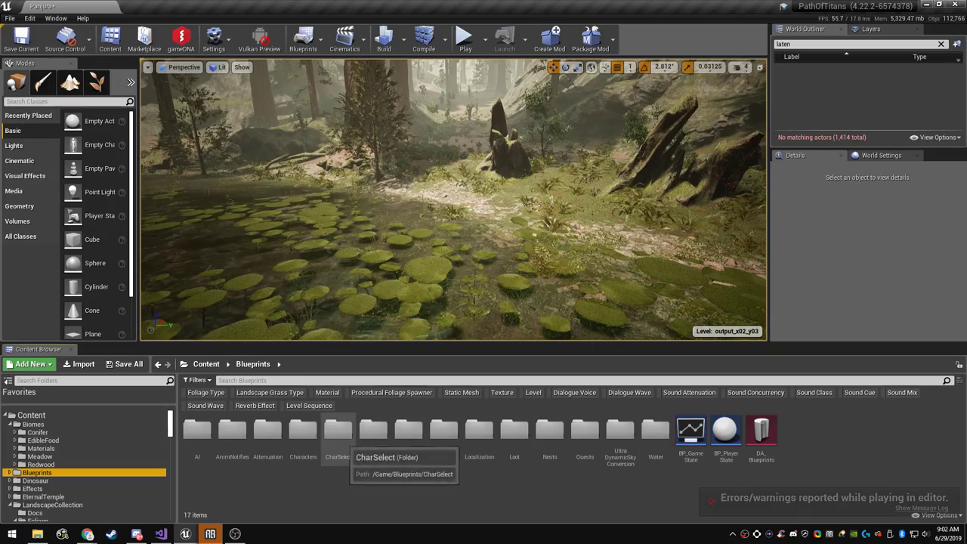
double_click(303, 431)
double_click(303, 431)
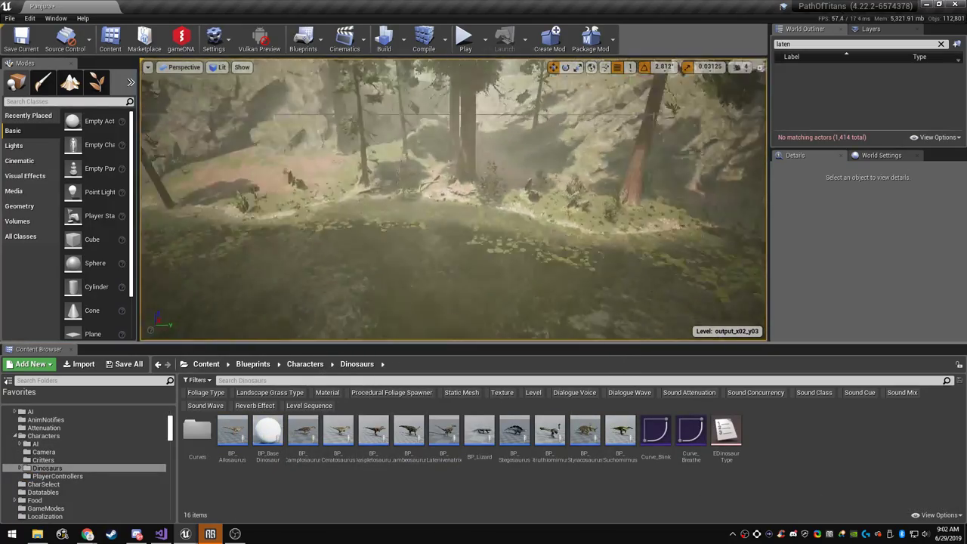
click(338, 434)
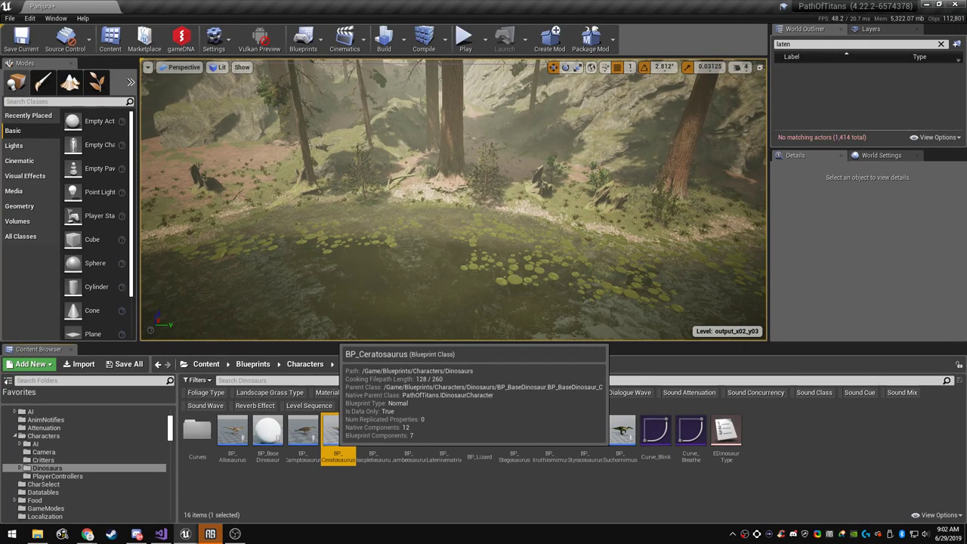
drag(338, 435, 549, 211)
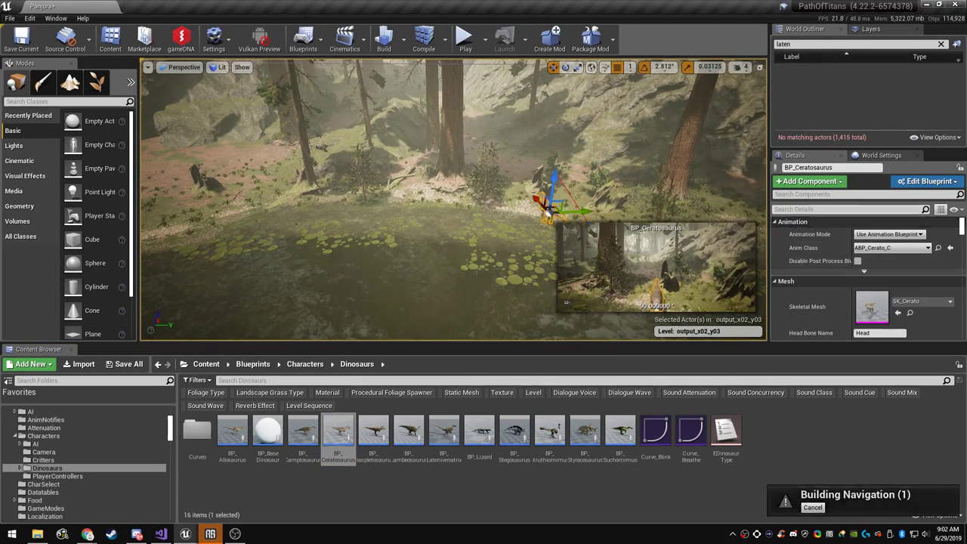
Set the placed Ceratosaurus's Auto Possess Player property to Player 0
click(840, 209)
text(autop)
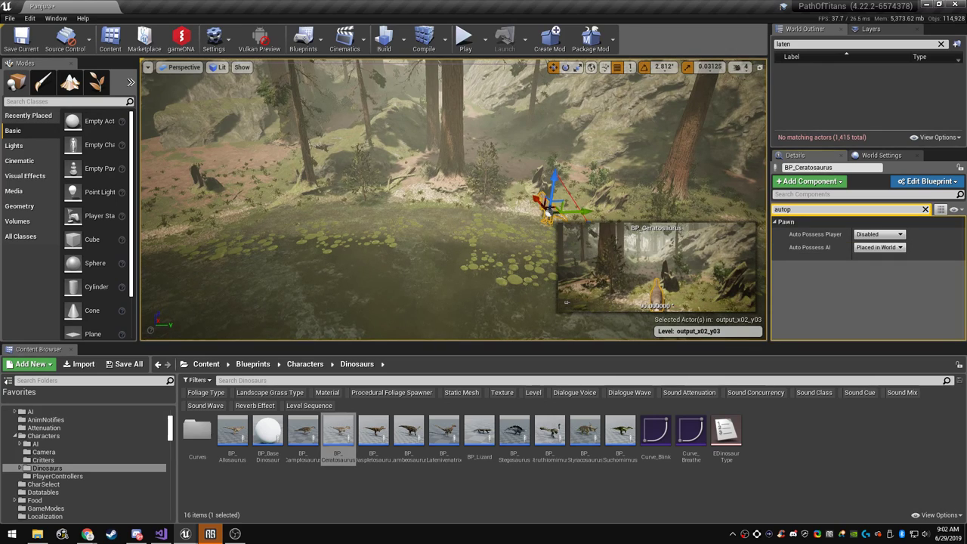
click(879, 235)
click(873, 250)
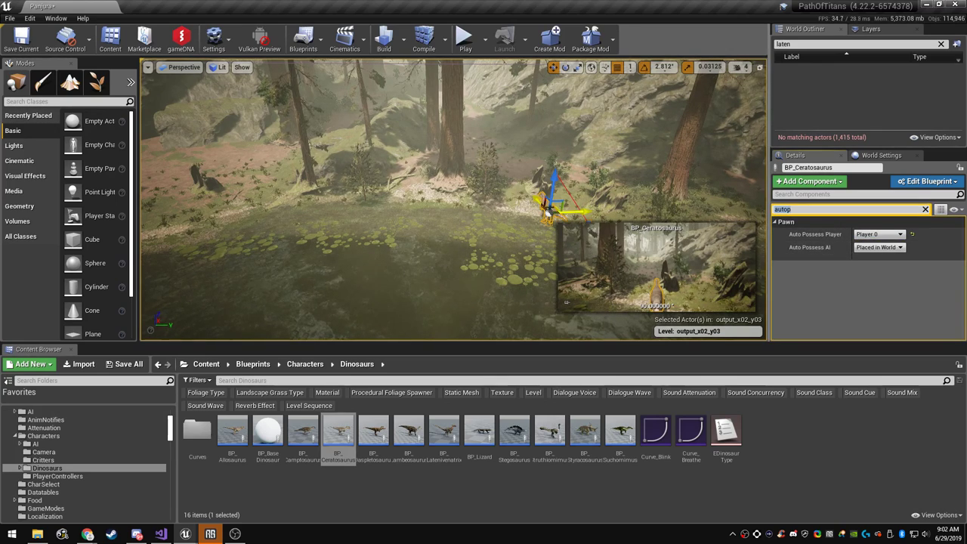
Start a playtest from the Ceratosaurus's spot on the shore and stop it
right_click(550, 212)
click(566, 494)
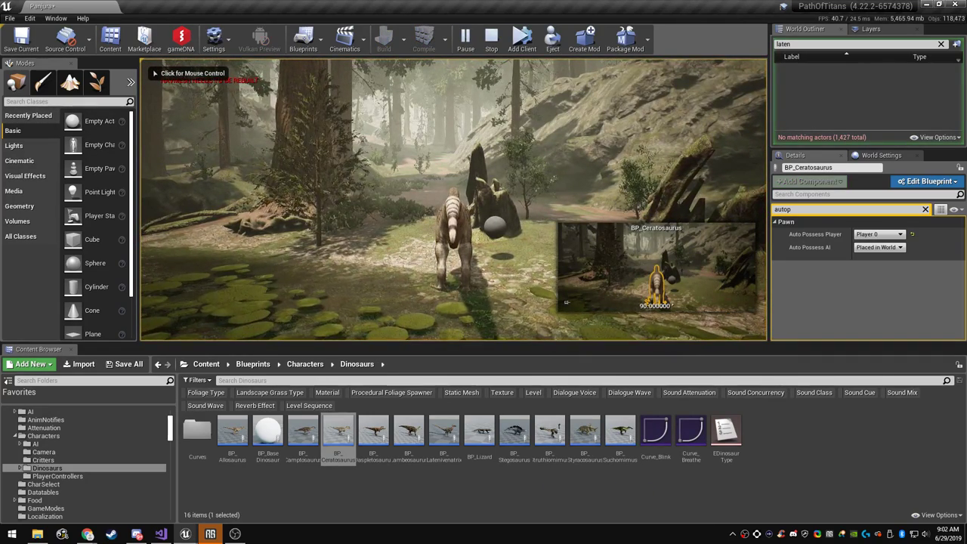
key(Escape)
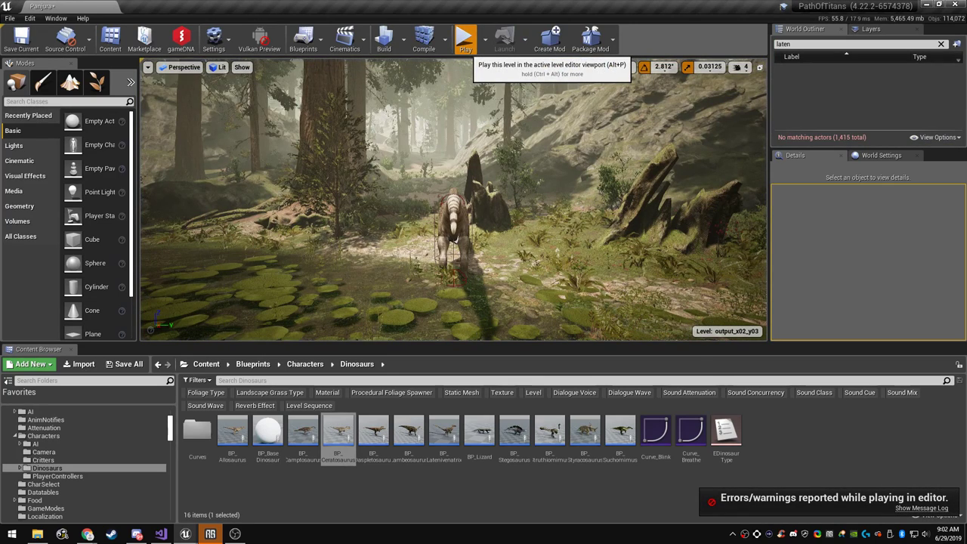
Playtest full screen, swim the Ceratosaurus into open water and back toward the lily pads, and stop playing
click(465, 45)
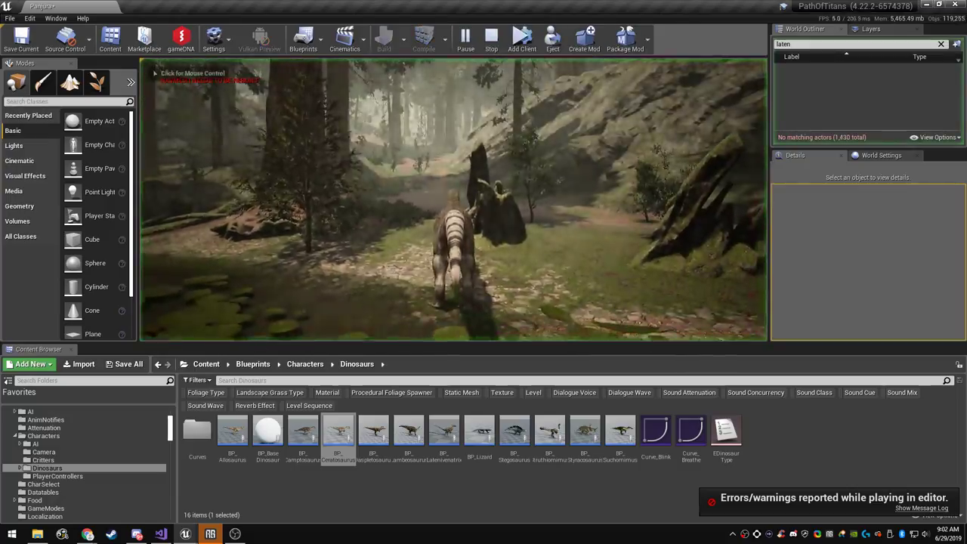
click(460, 152)
key(F11)
click(484, 272)
key(w)
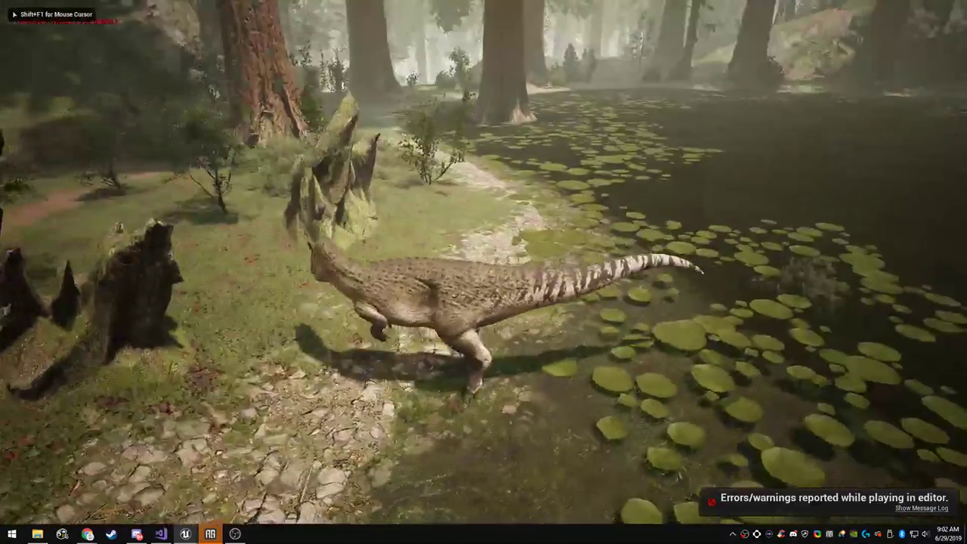
key(w)
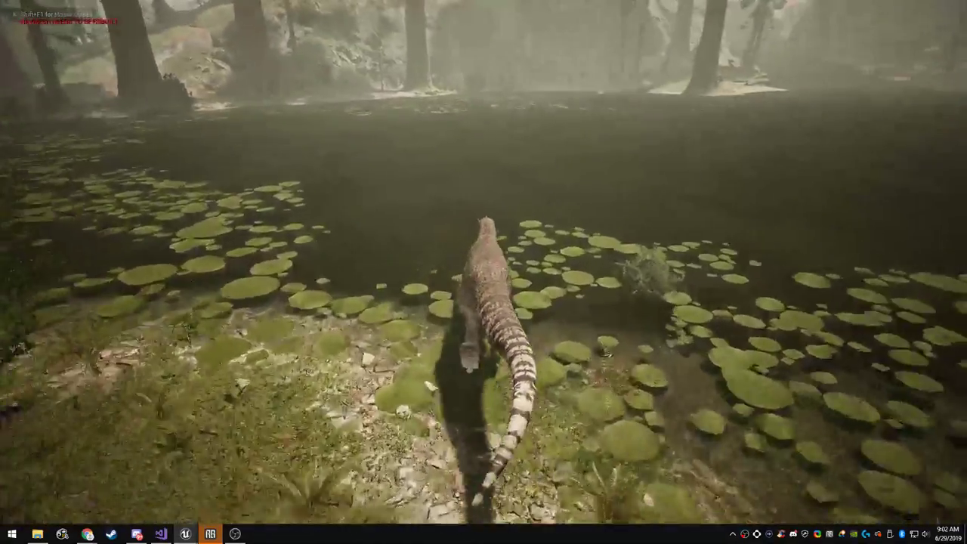
key(w)
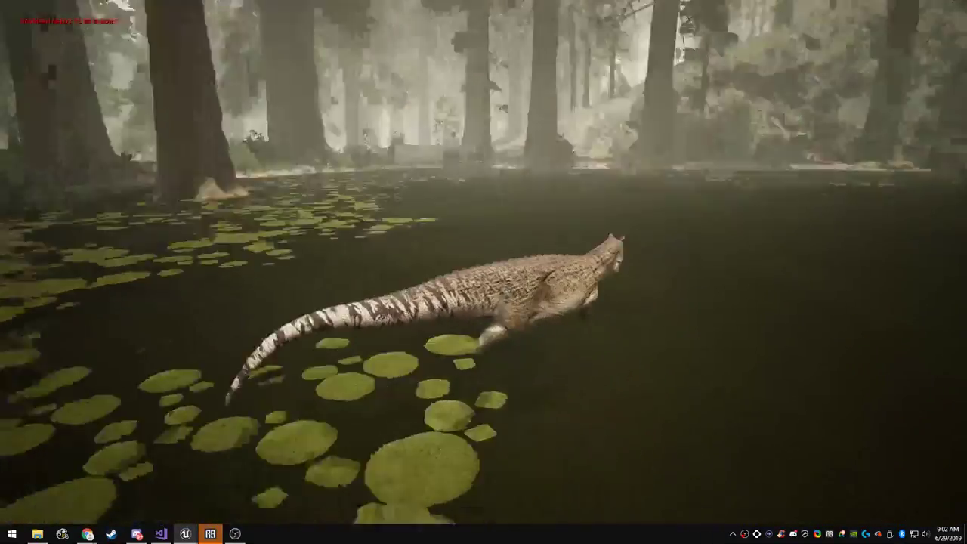
key(w)
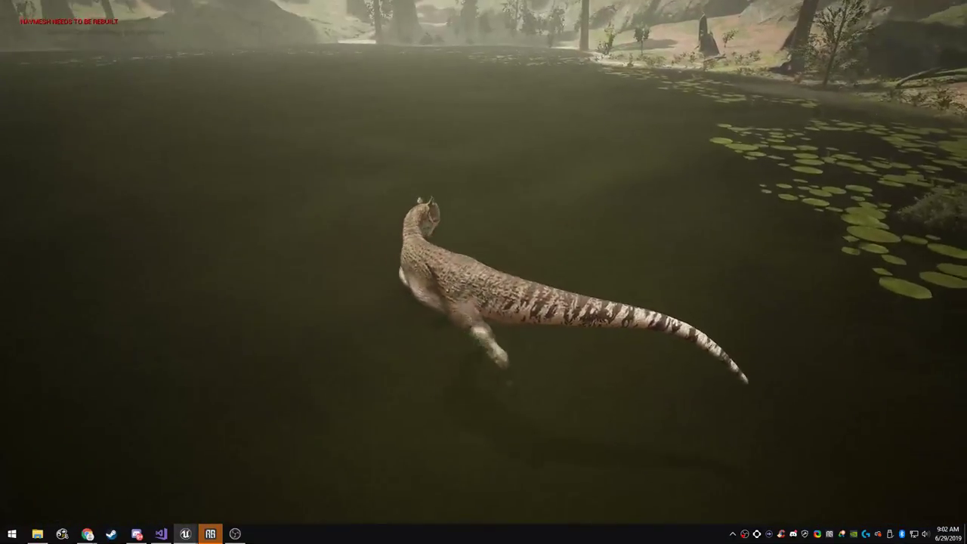
key(d)
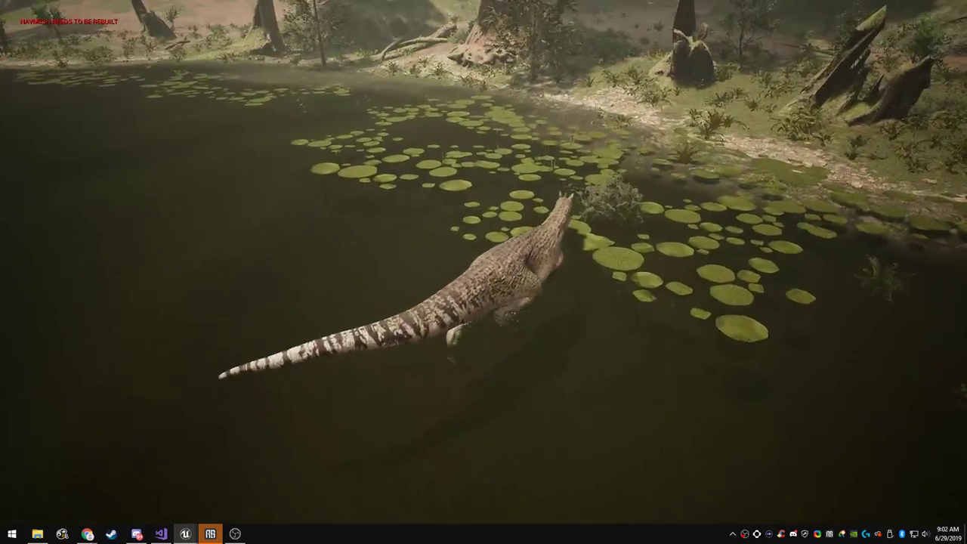
key(F11)
key(Escape)
Filter the level's actors by "phys" and select PhysicsVolume2, the physics volume in the forest pond
right_drag(454, 199, 452, 174)
key(w)
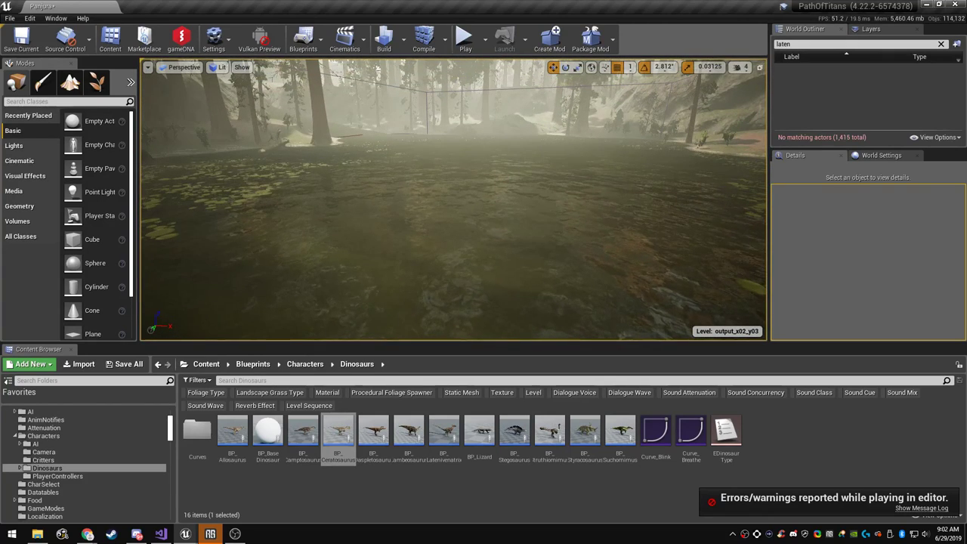
click(941, 45)
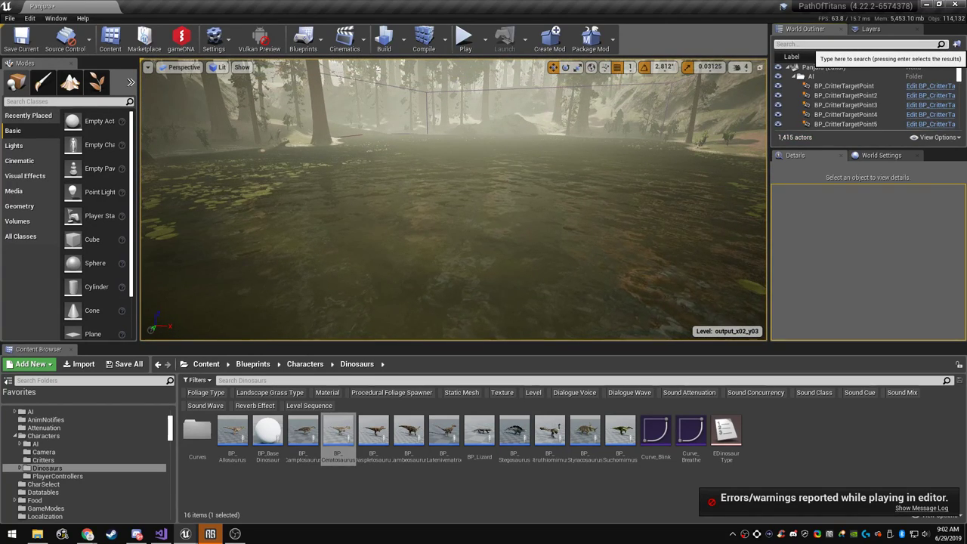
text(phys)
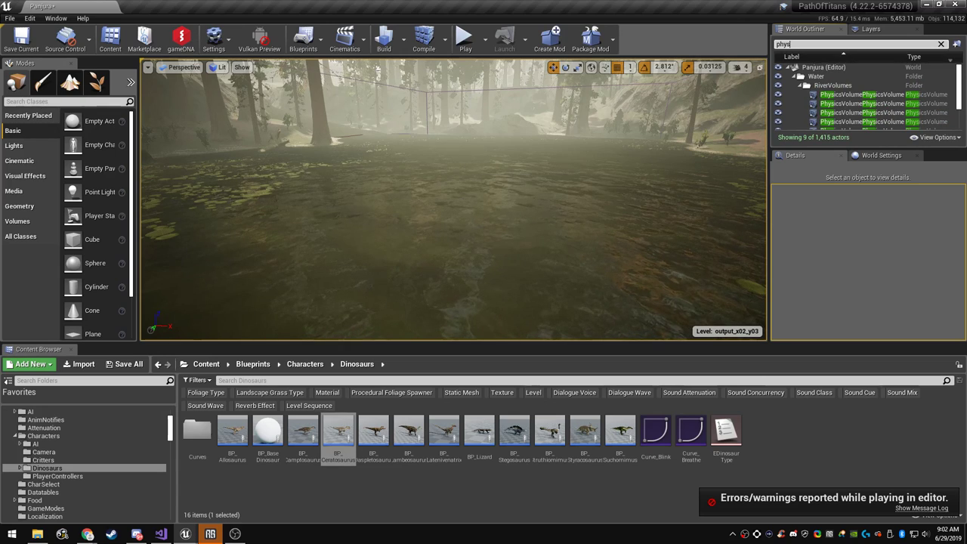
scroll(837, 94, down, 3)
click(839, 124)
right_drag(466, 198, 466, 198)
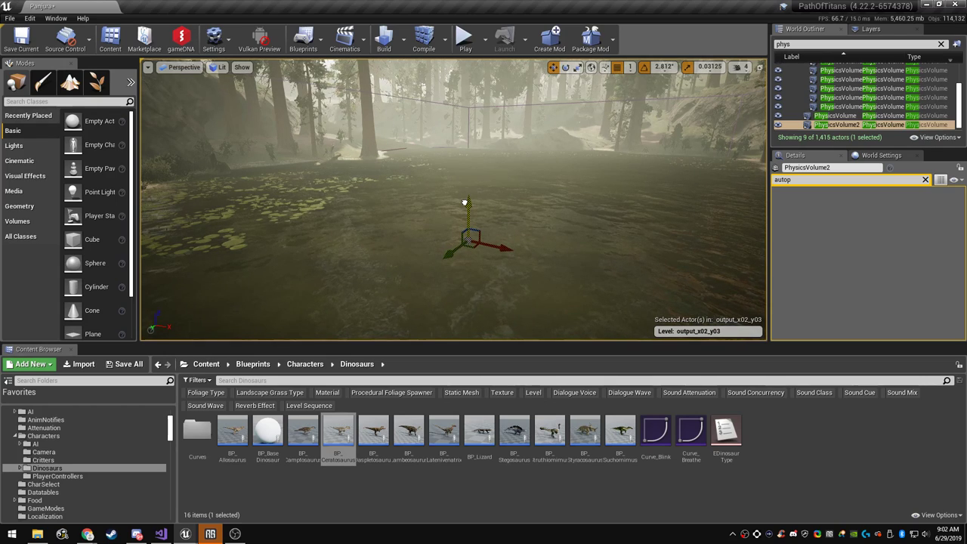
right_drag(465, 202, 490, 195)
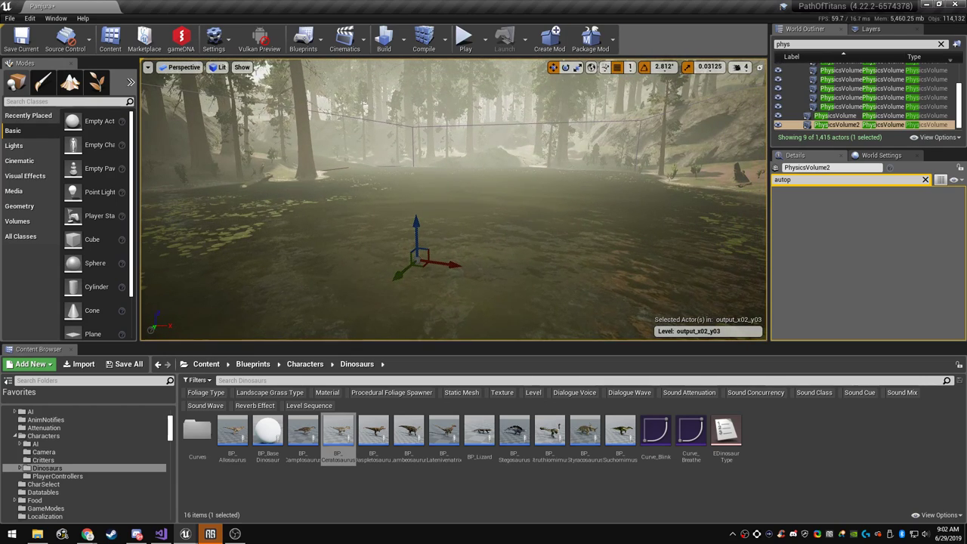
Start another full-screen playtest and run the Ceratosaurus from the shore through the lily pads into deep water
click(466, 39)
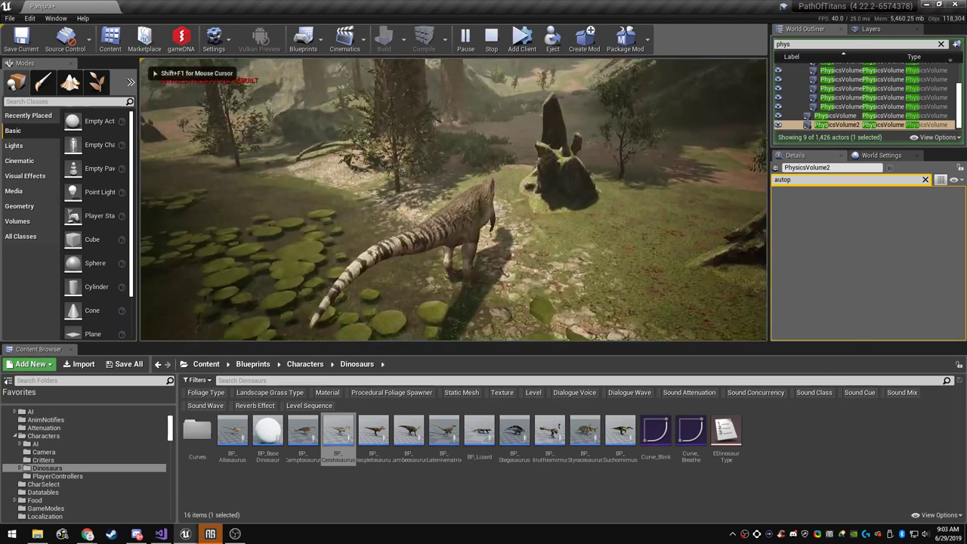
key(F11)
key(w)
click(483, 272)
key(a)
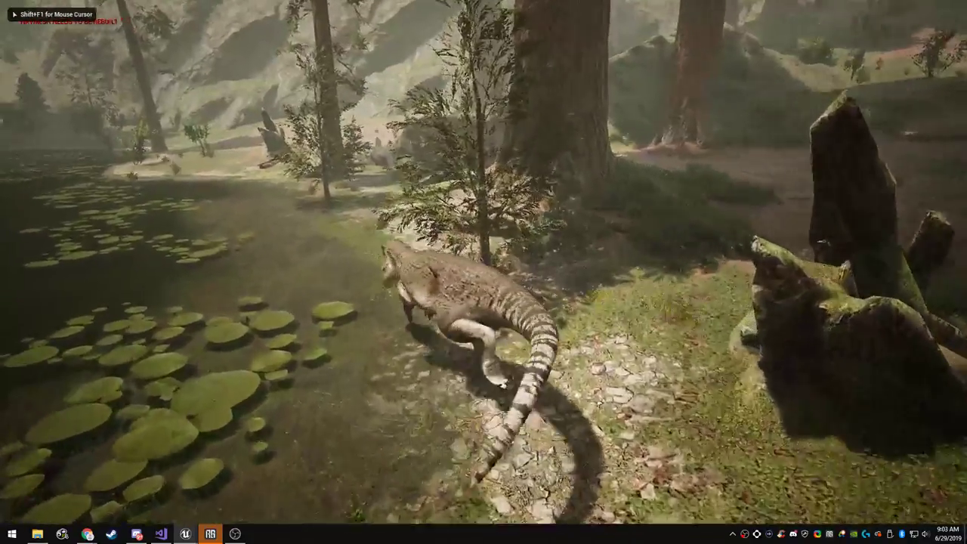
key(w)
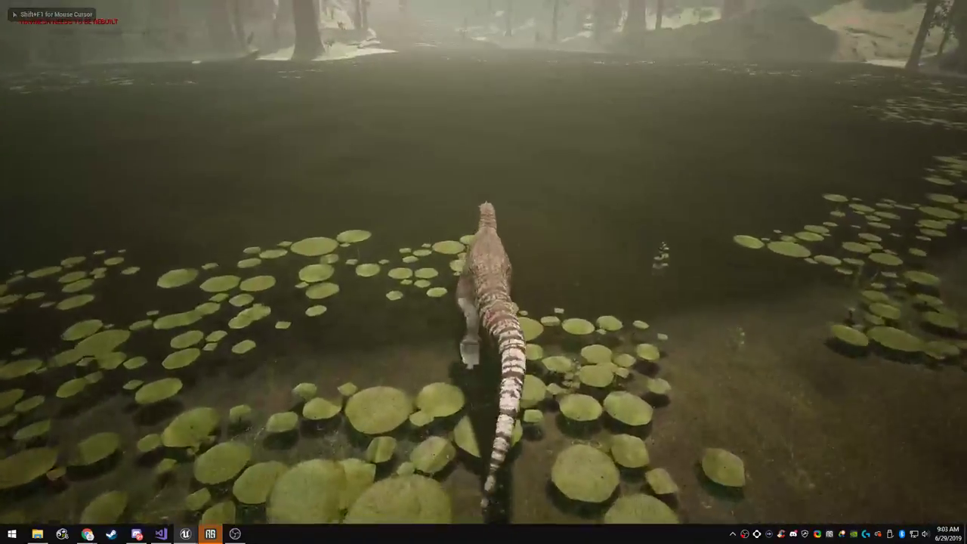
key(w)
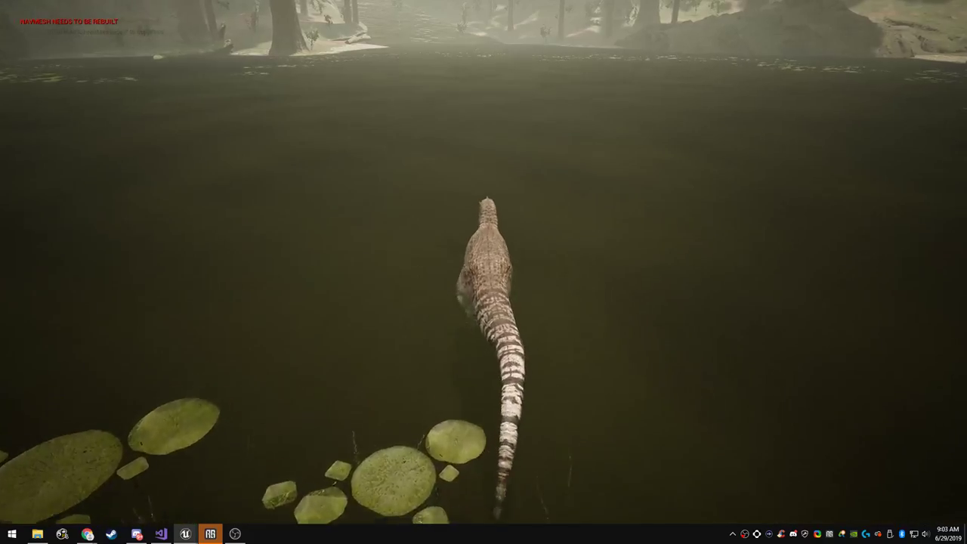
key(w)
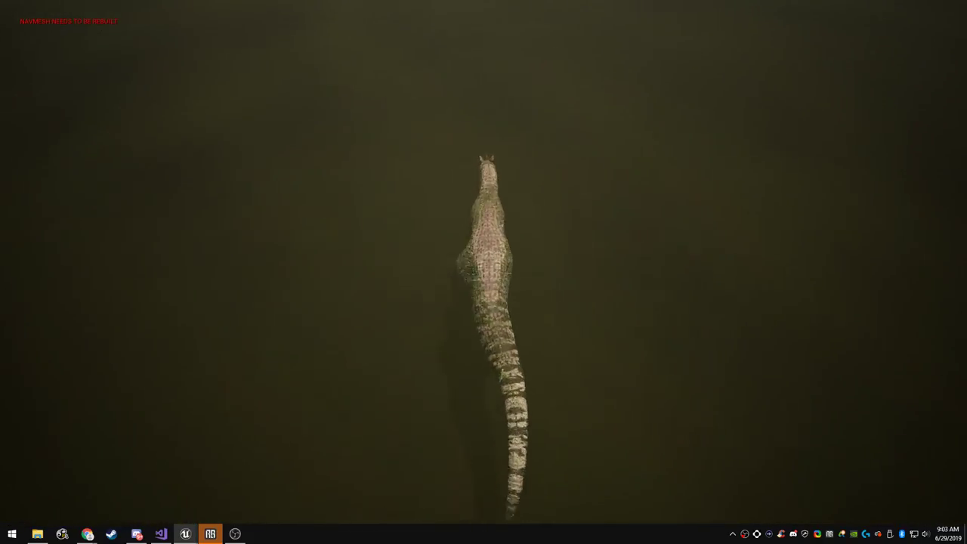
Swim the Ceratosaurus around in the open water to check its floating height, and bring it back ashore
key(a)
key(d)
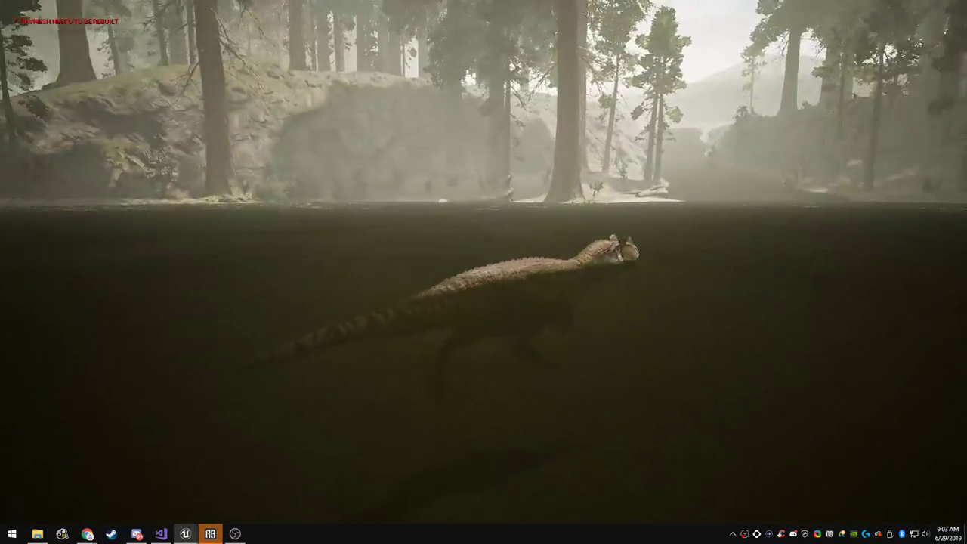
key(w)
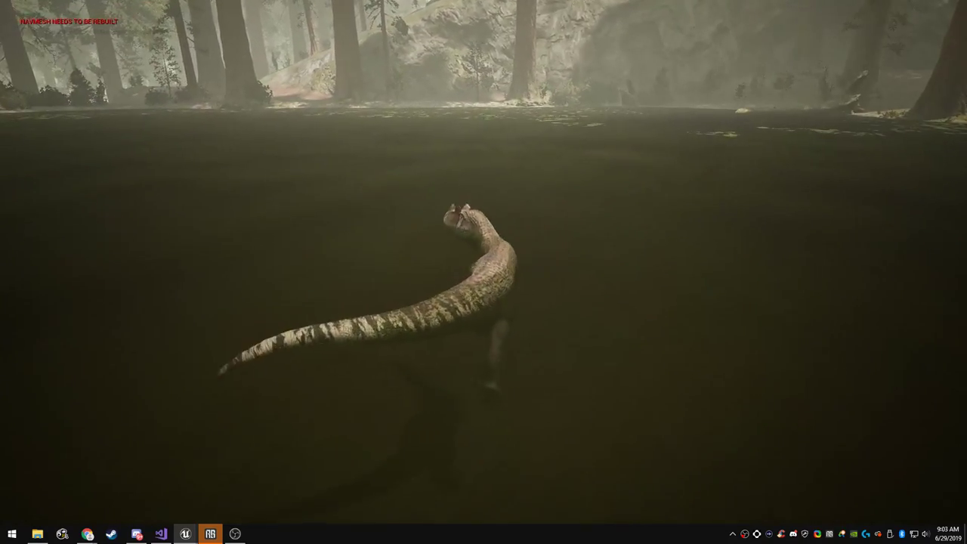
key(w)
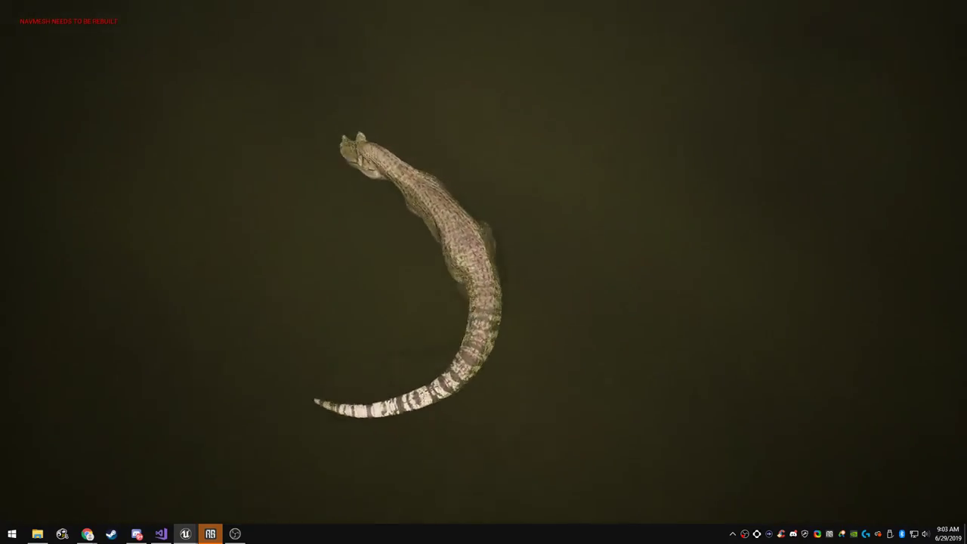
key(w)
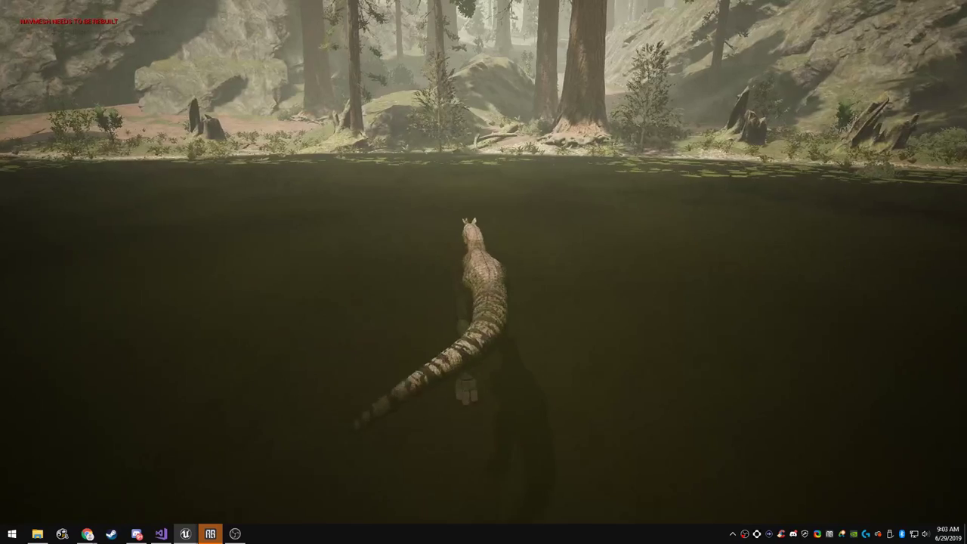
key(a)
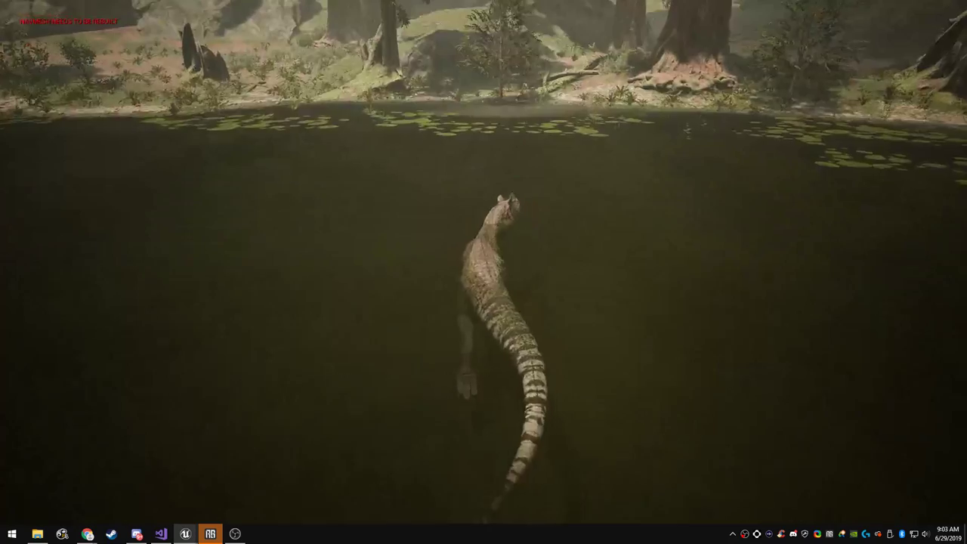
key(w)
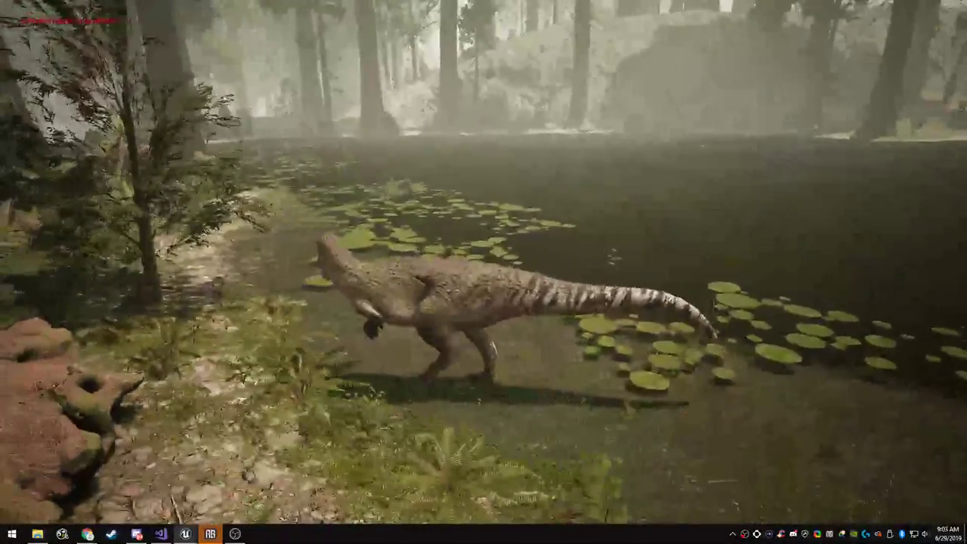
Run the Ceratosaurus along the bank and back through the lily pads into open water, and stop playing
key(space)
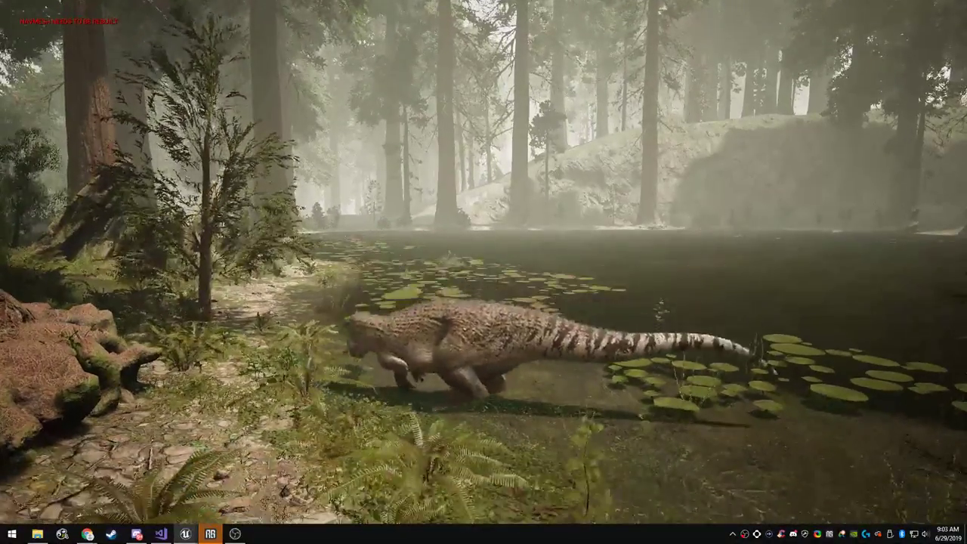
key(space)
key(w)
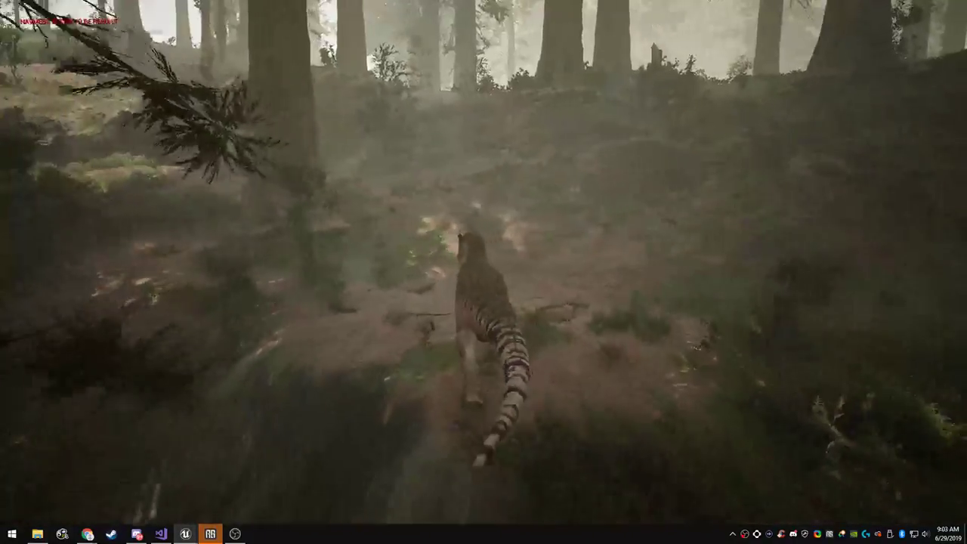
key(a)
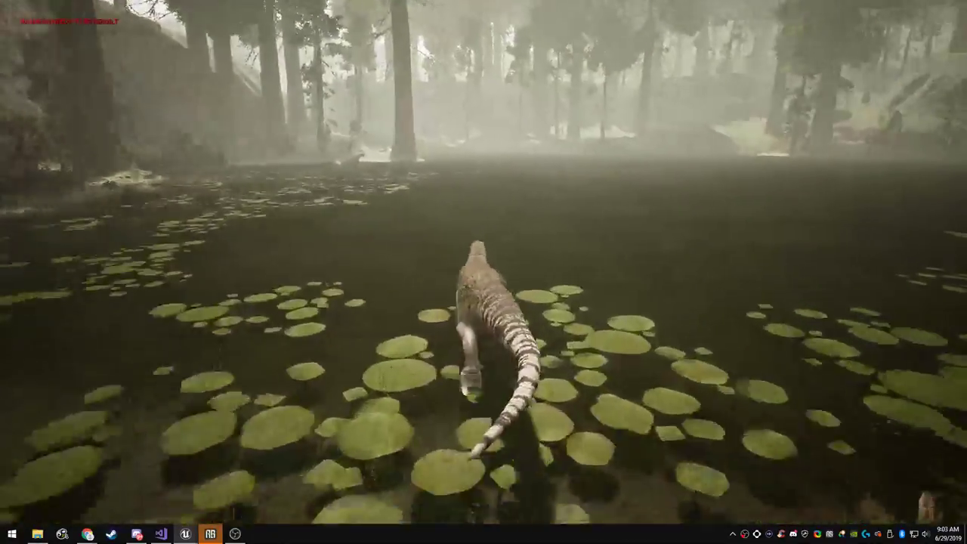
key(F11)
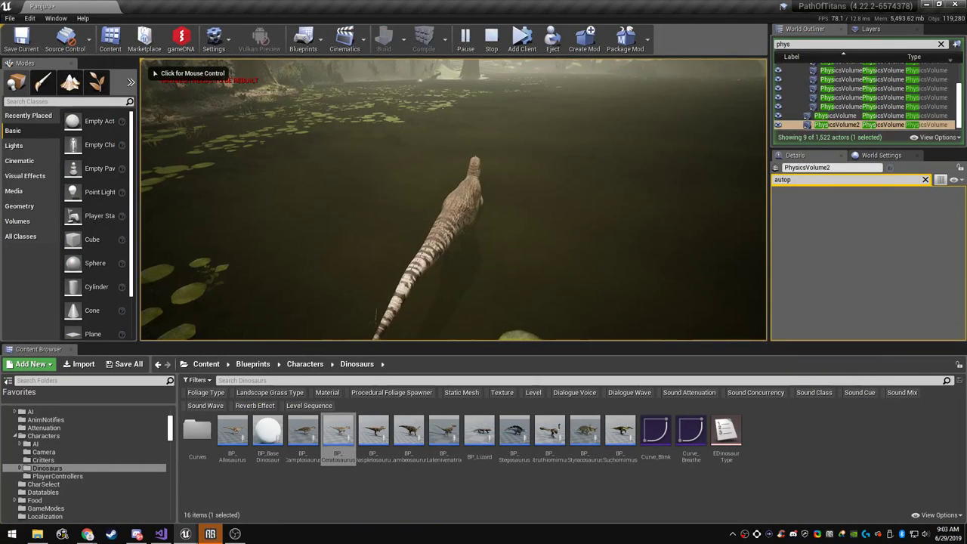
key(Escape)
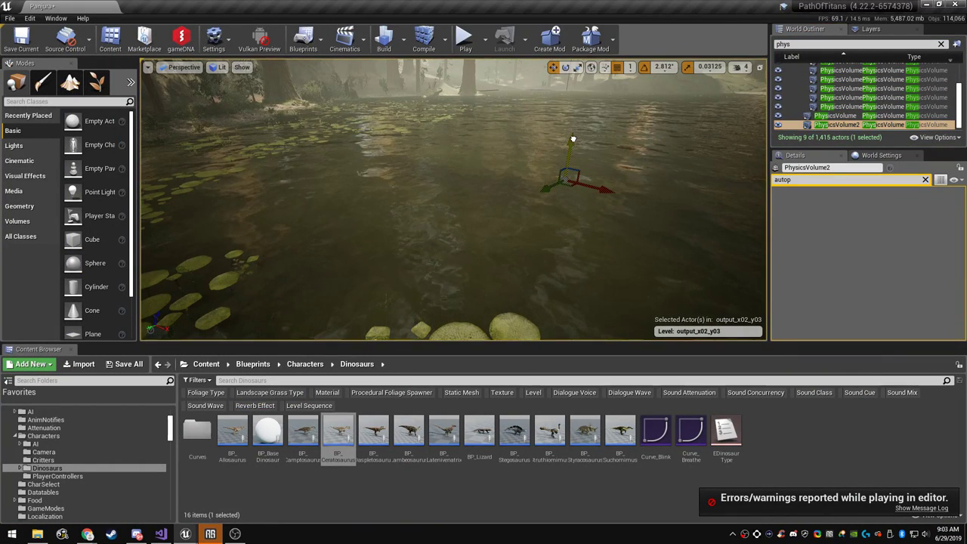
Start another full-screen playtest and run the Ceratosaurus from the lily pads along the pond's shore
right_drag(573, 136, 614, 129)
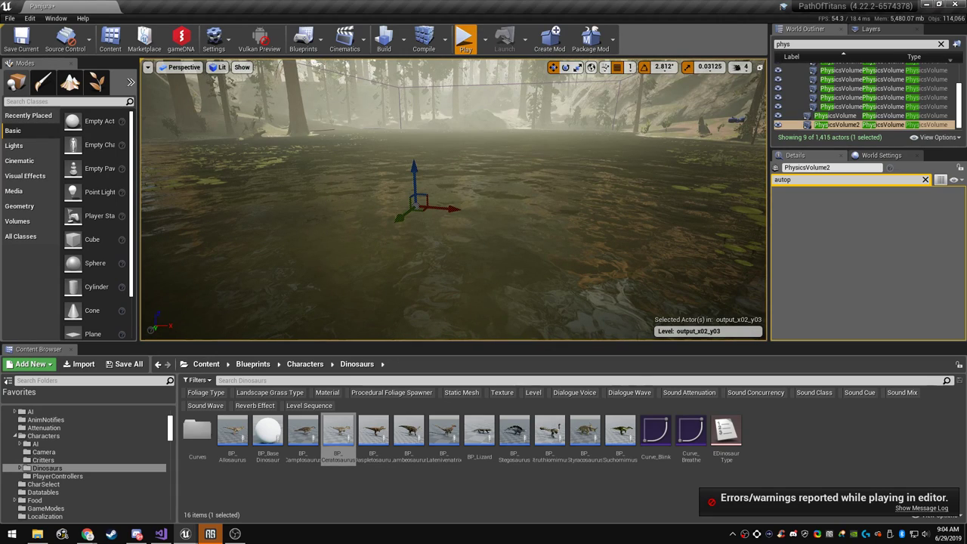
click(465, 41)
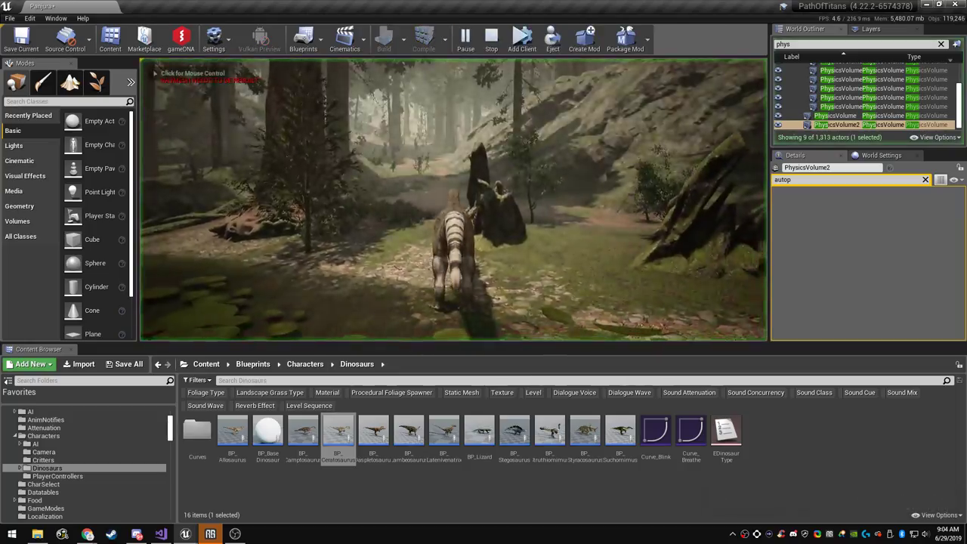
key(F11)
click(484, 263)
key(w)
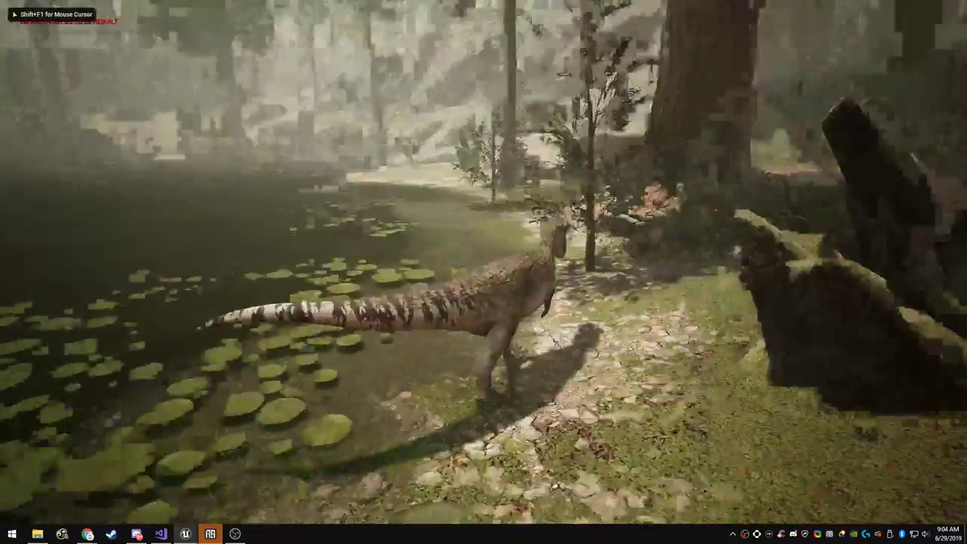
key(w)
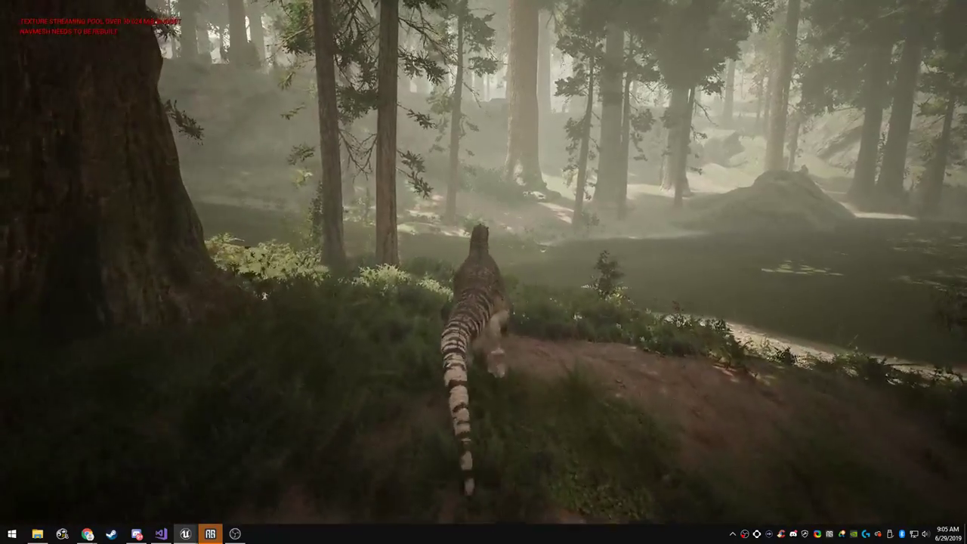
Run the Ceratosaurus through the undergrowth beside the pond and down to the stony waterline, and end the playtest
key(w)
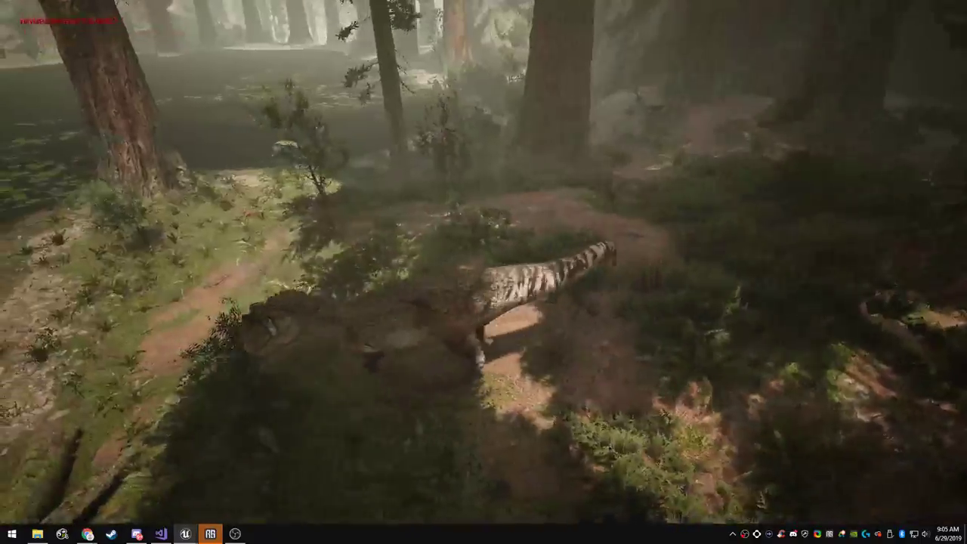
key(s)
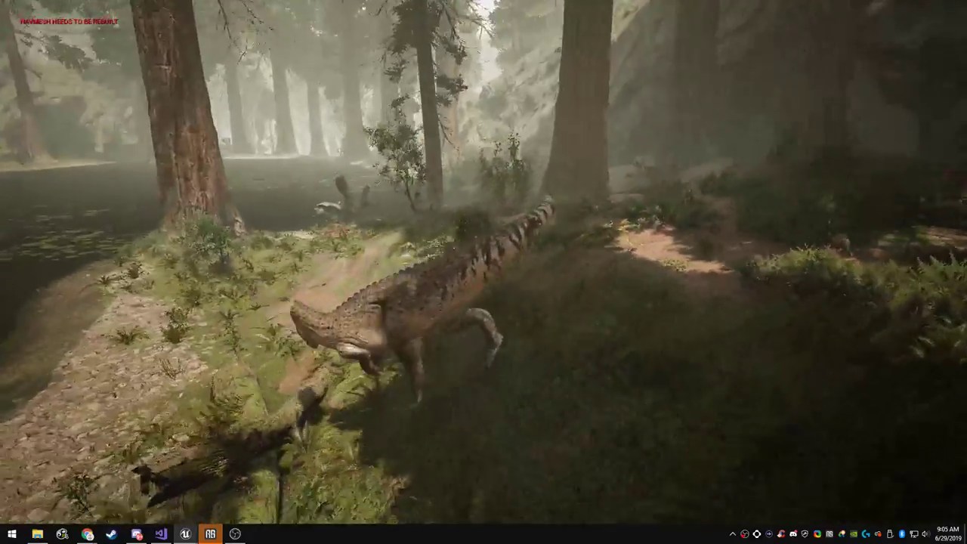
key(w)
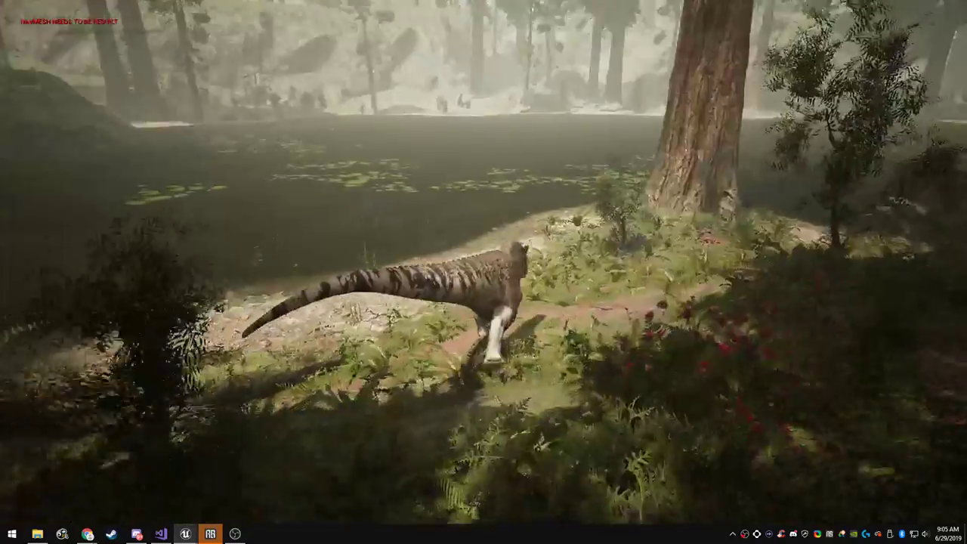
key(w)
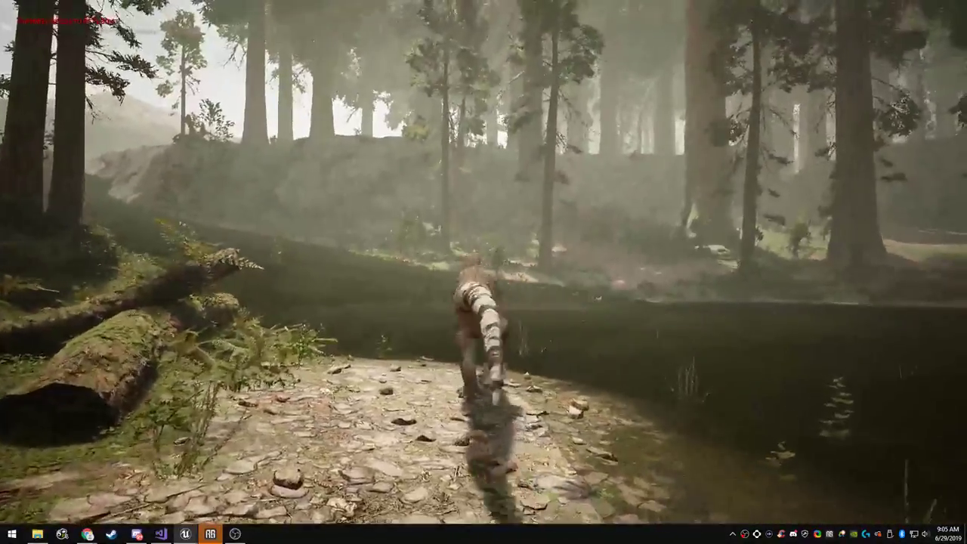
key(F11)
key(Escape)
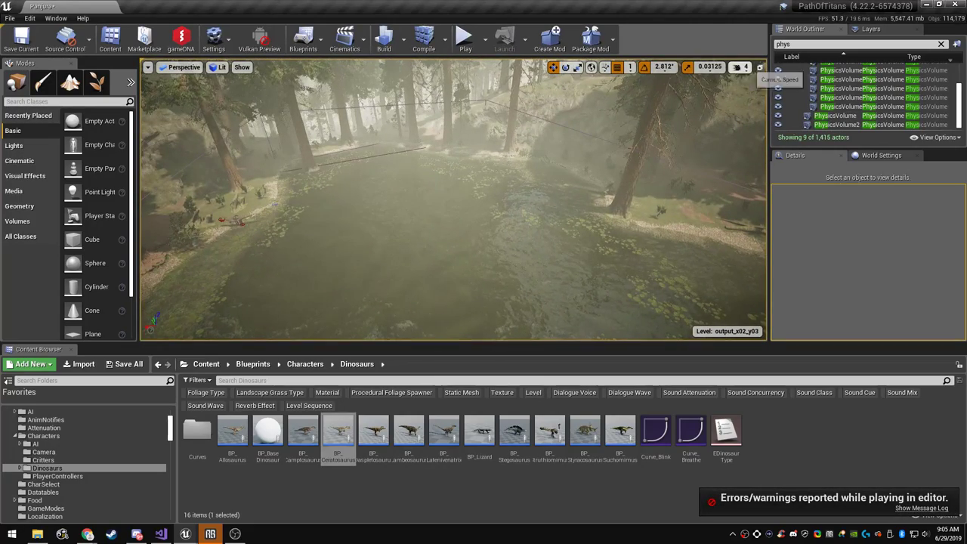
Set the viewport camera speed to 2 and clear the filter on the level's actors
click(741, 68)
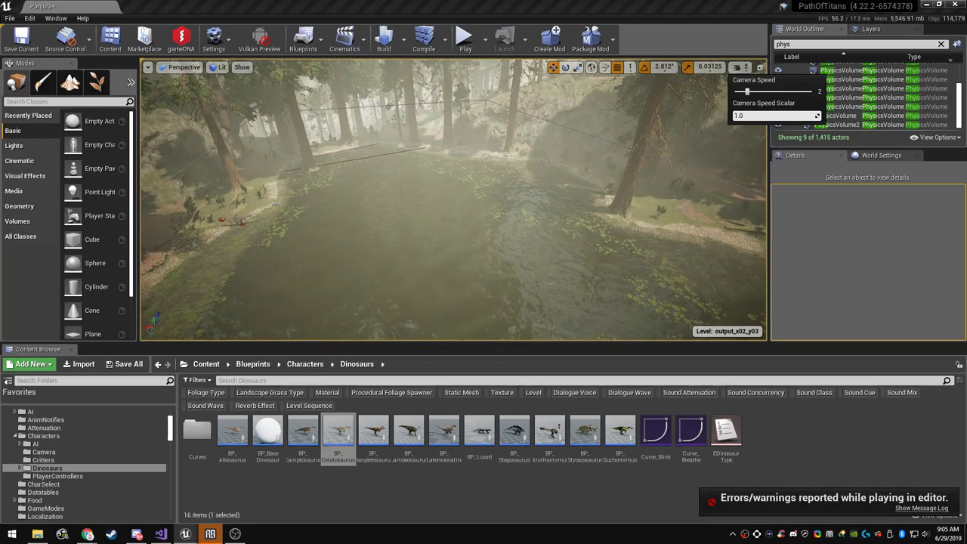
right_drag(454, 200, 427, 280)
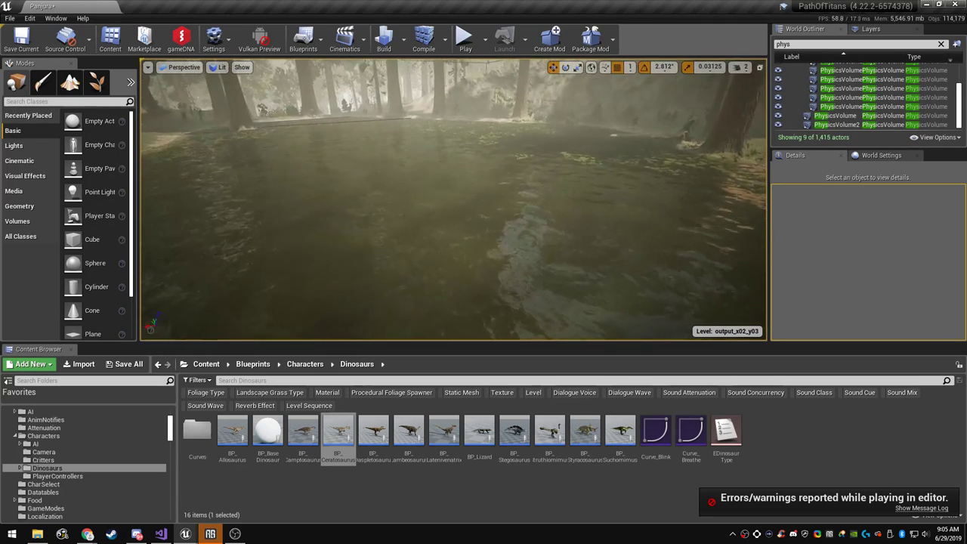
scroll(98, 445, up, 4)
click(32, 416)
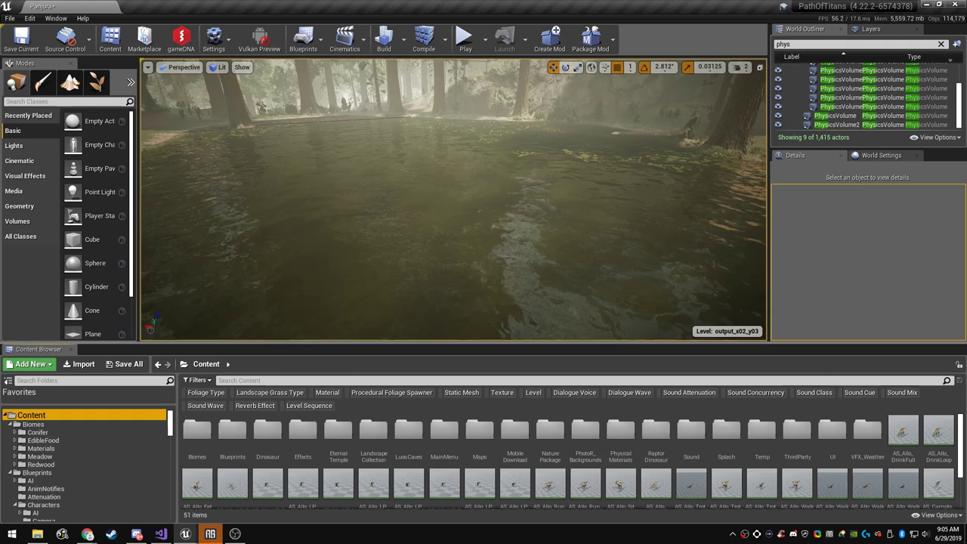
right_drag(522, 242, 634, 206)
click(941, 44)
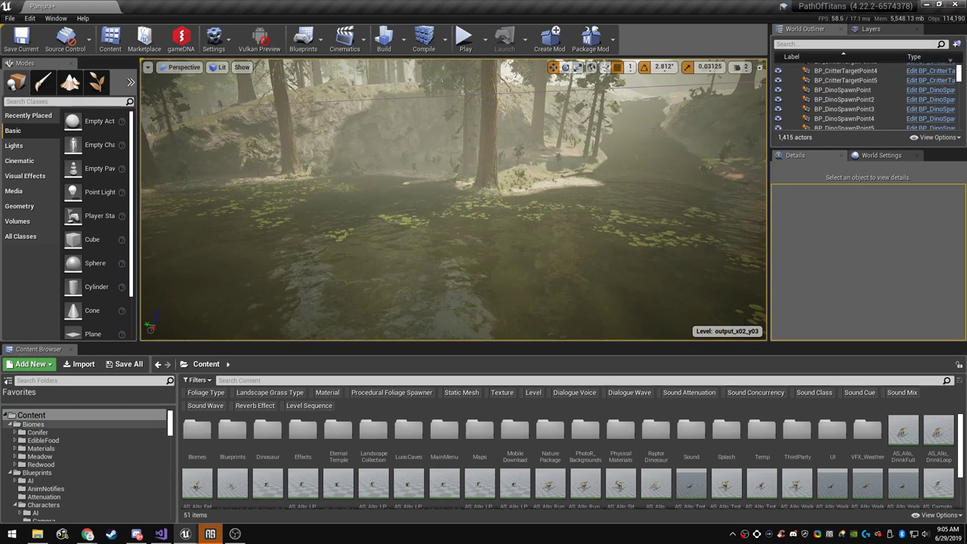
Open the Debris folder among the Redwood biome's meshes
click(40, 465)
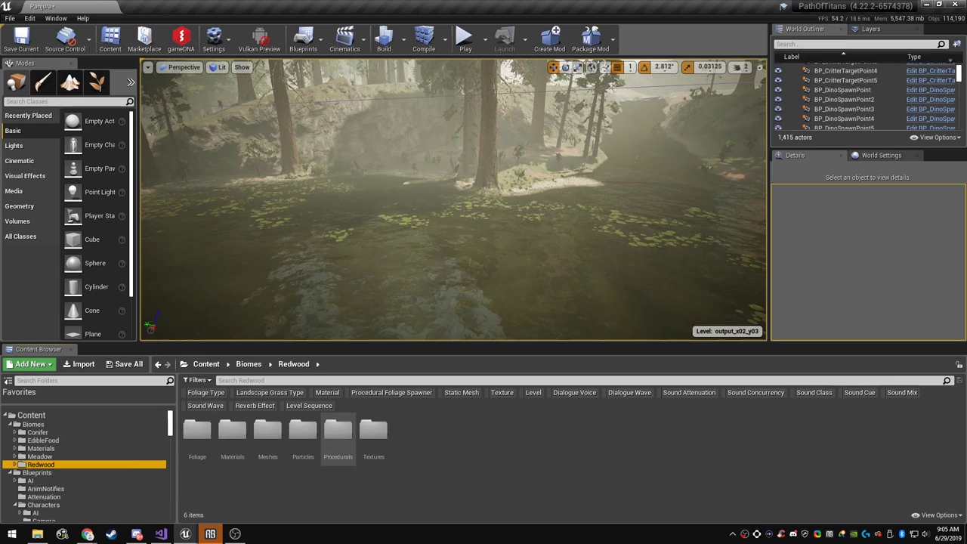
double_click(337, 432)
double_click(268, 437)
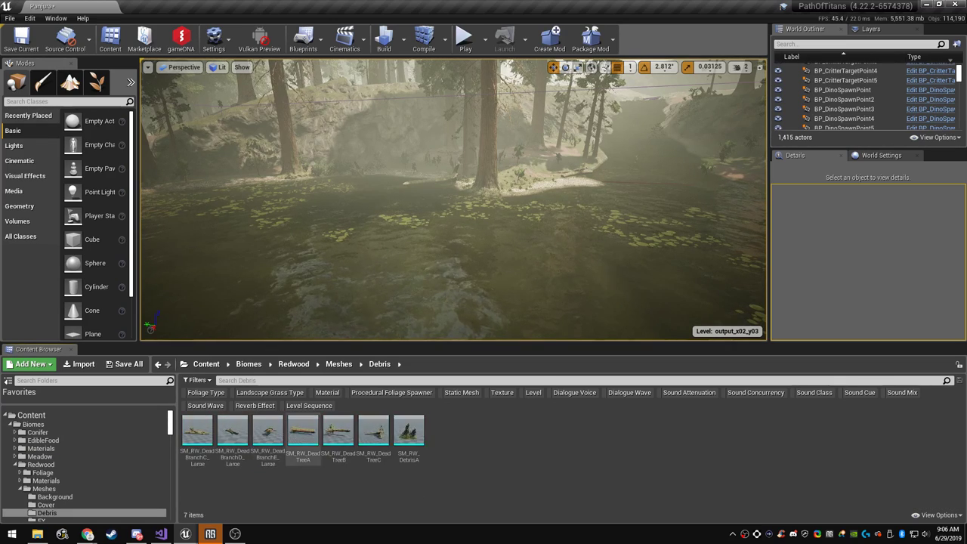
Place the SM_RW_DeadTreeB mesh in the pond's open water and enlarge it horizontally
right_drag(529, 257, 451, 261)
key(w)
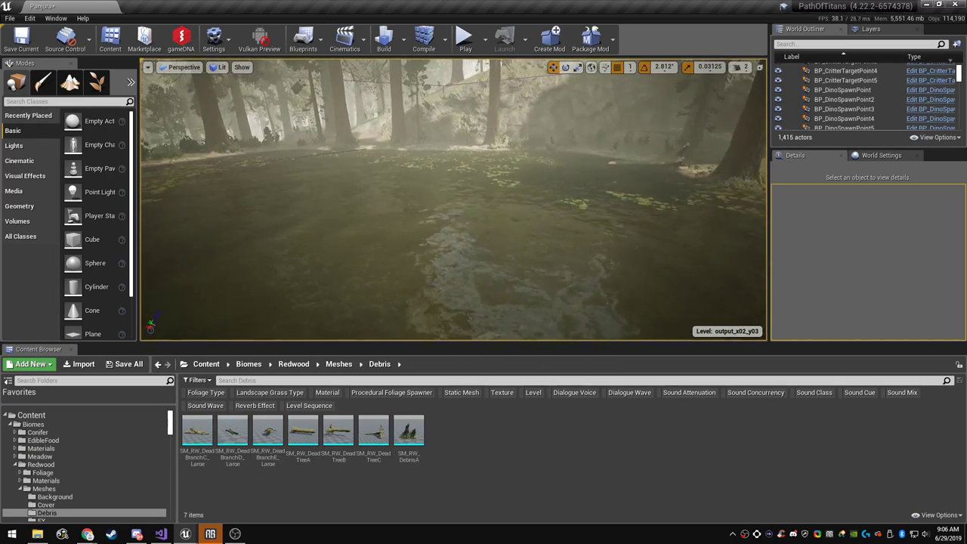
click(337, 439)
drag(338, 435, 480, 239)
key(w)
right_drag(480, 239, 454, 220)
key(r)
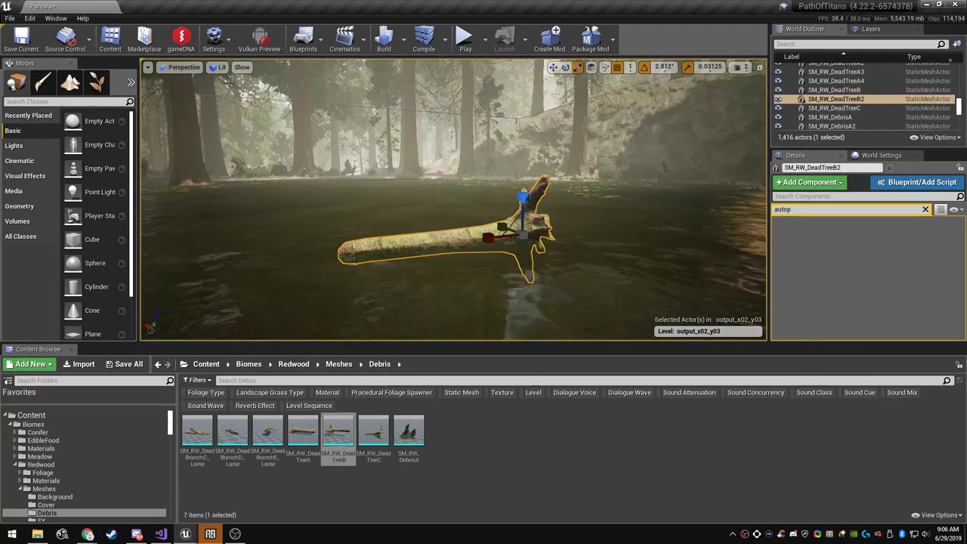
drag(505, 228, 495, 223)
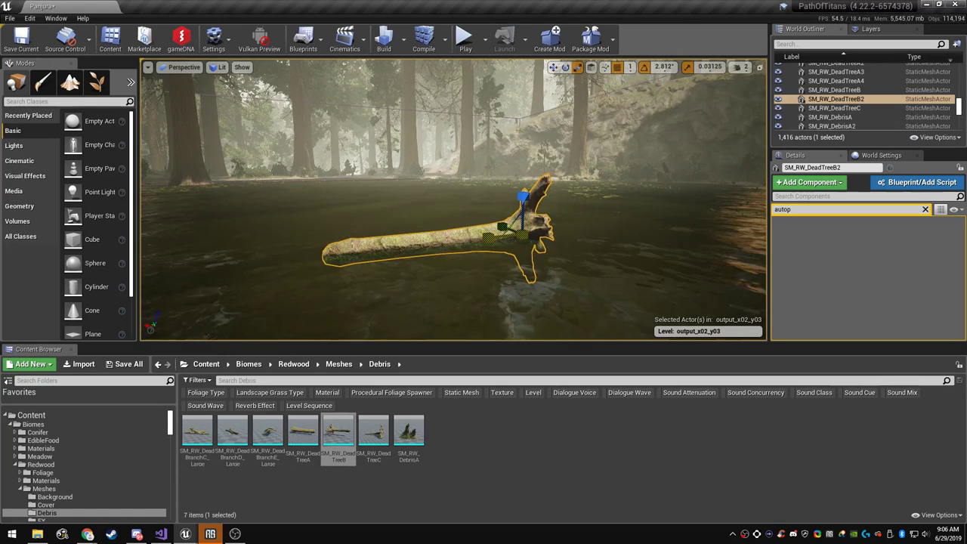
Rotate the dead tree in the pond and lower it until it is mostly submerged
right_drag(495, 222, 505, 249)
right_drag(451, 226, 461, 226)
drag(461, 226, 426, 222)
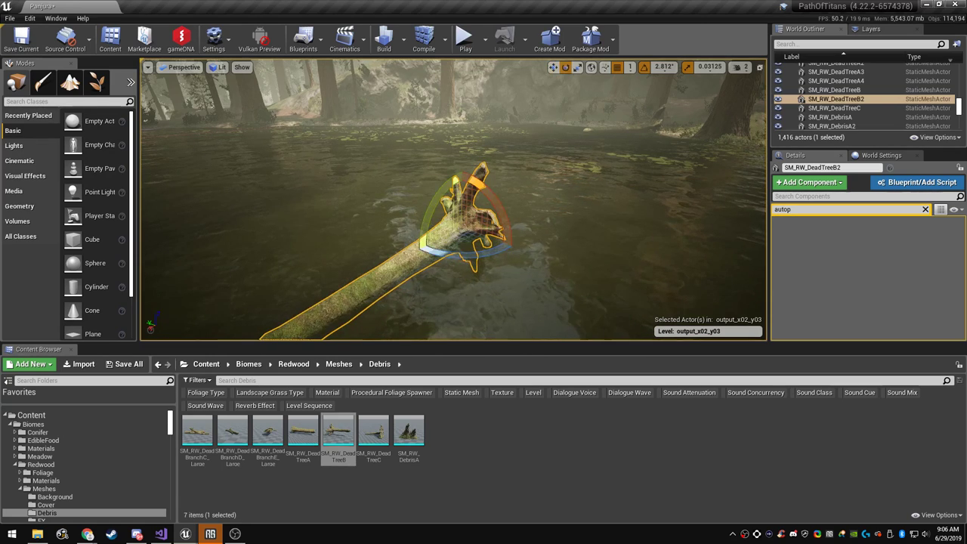
drag(430, 212, 433, 206)
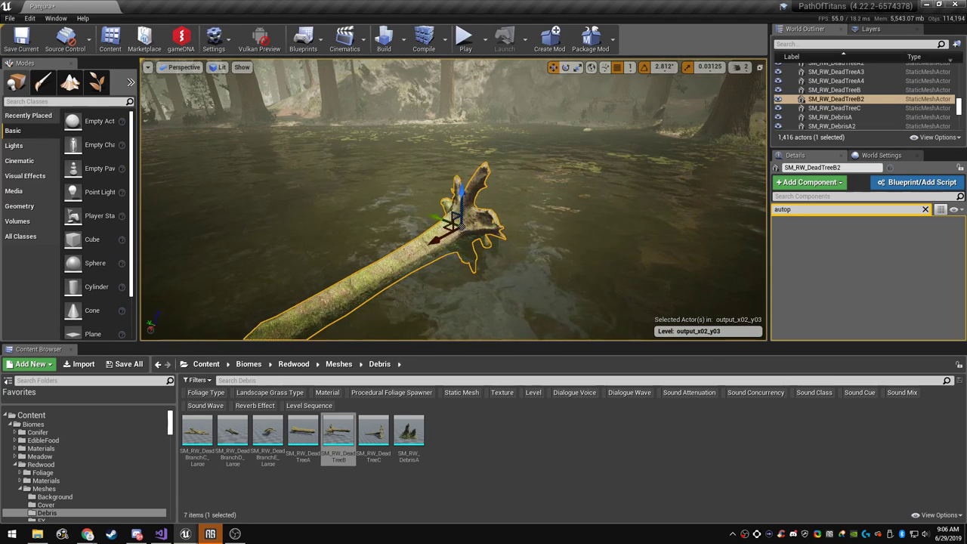
drag(422, 244, 415, 252)
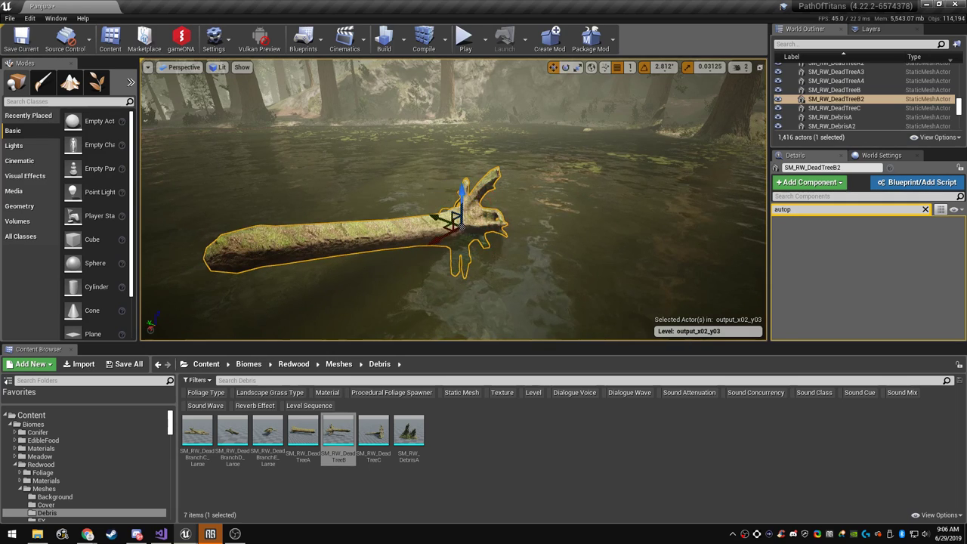
drag(463, 200, 463, 248)
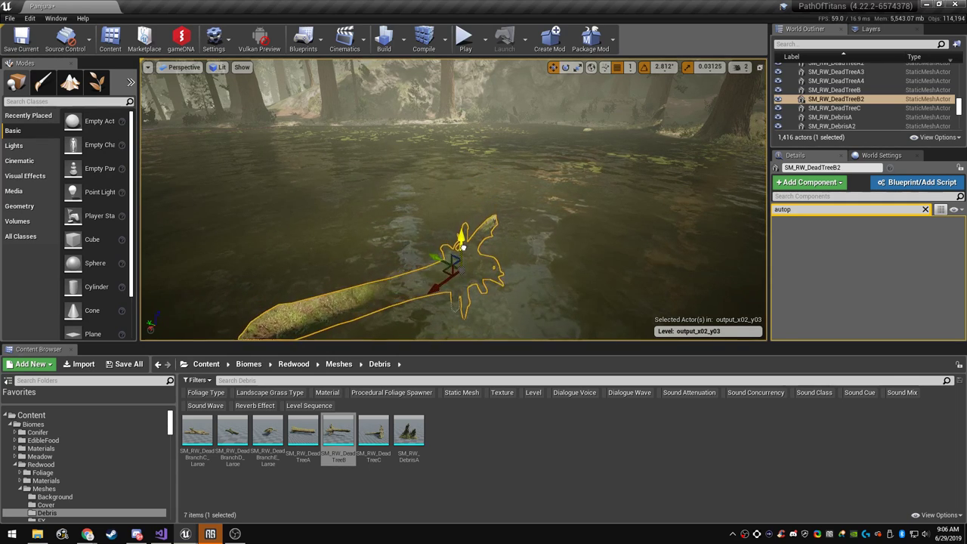
key(Escape)
Place the SM_RW_DeadBranchC_Large mesh at the water surface in another part of the pond
right_drag(463, 244, 328, 253)
drag(198, 431, 520, 217)
right_drag(520, 217, 654, 238)
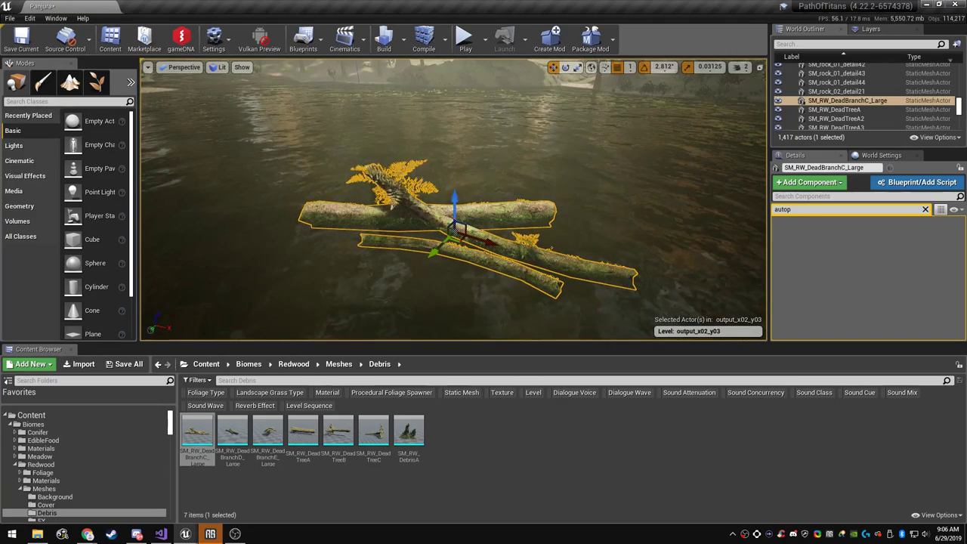
key(Escape)
Place the SM_RW_DeadBranchD_Large mesh at the water surface beside the first branch cluster
right_drag(453, 226, 219, 220)
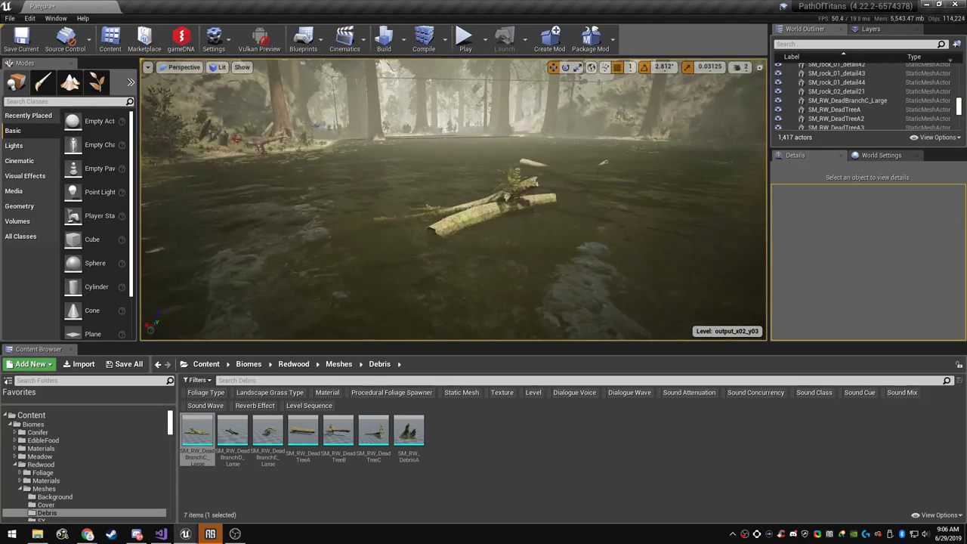
right_drag(454, 200, 461, 294)
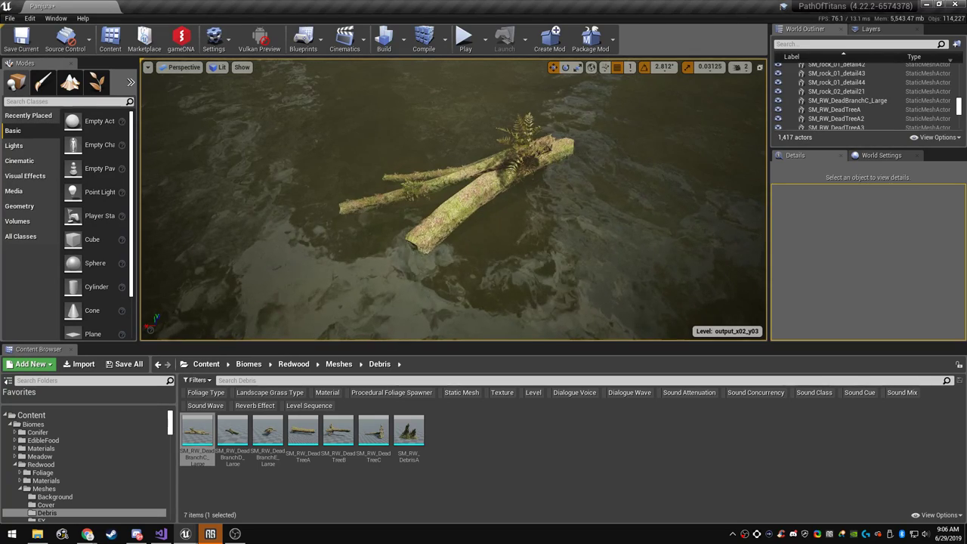
right_drag(454, 199, 521, 185)
drag(232, 435, 344, 157)
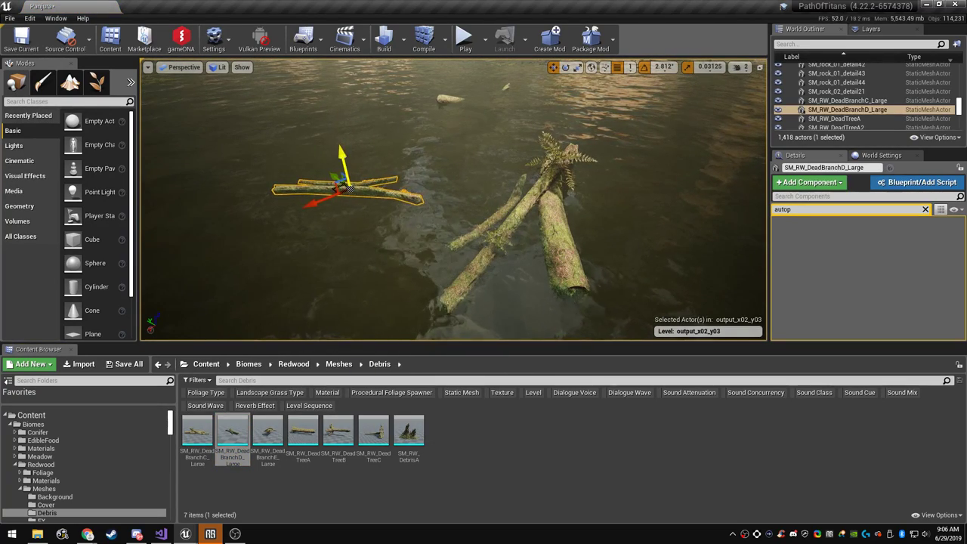
right_drag(343, 156, 147, 179)
key(Escape)
Playtest the level and swim the Ceratosaurus around the floating dead trees and branches in the pond
right_drag(343, 179, 215, 158)
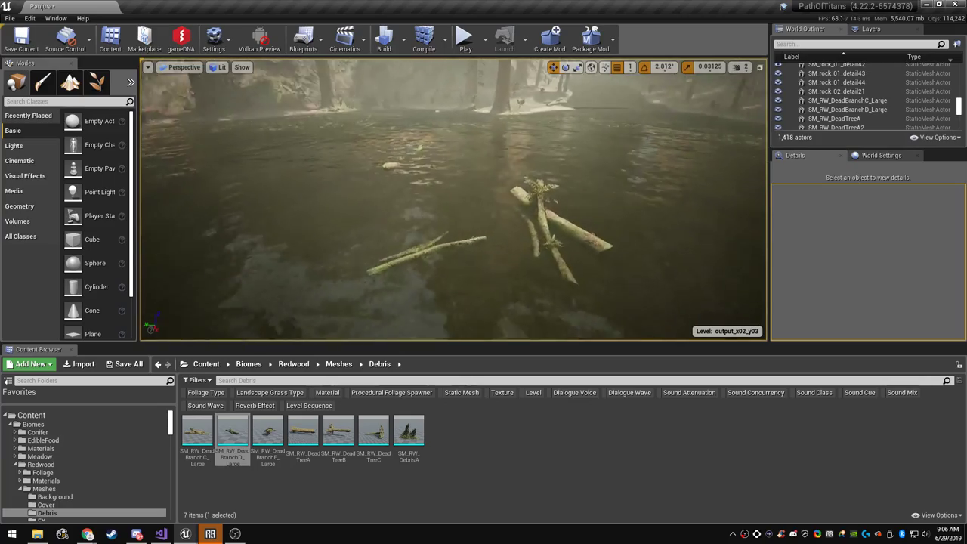
key(q)
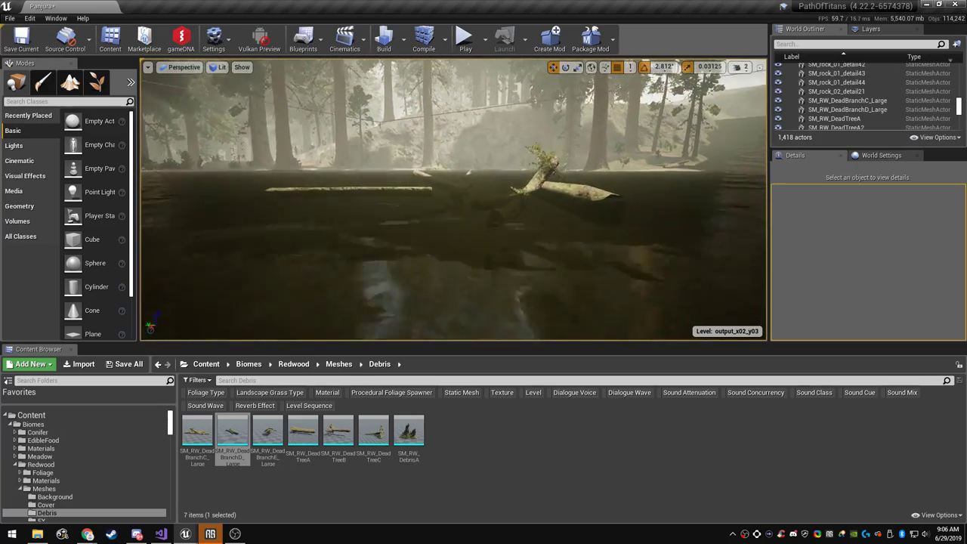
right_drag(215, 158, 337, 243)
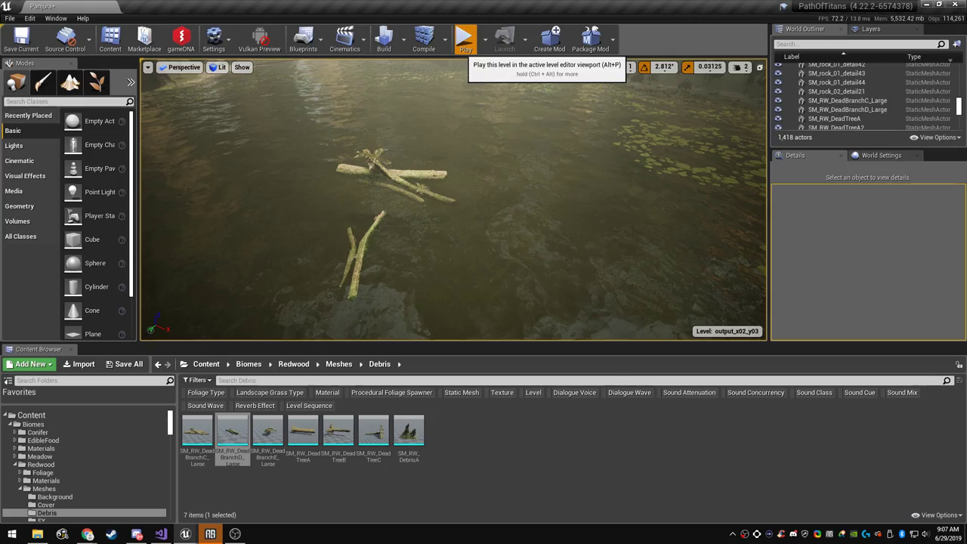
click(466, 39)
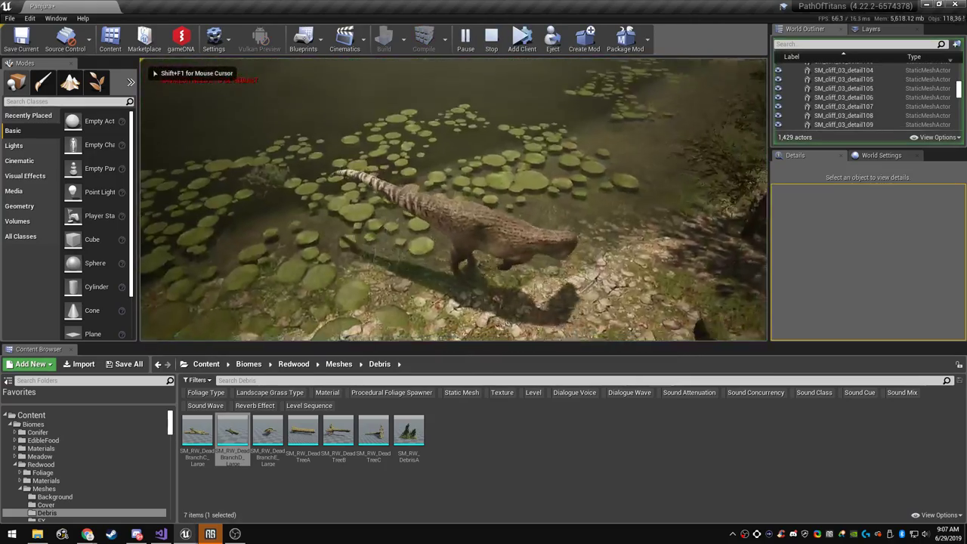
key(w)
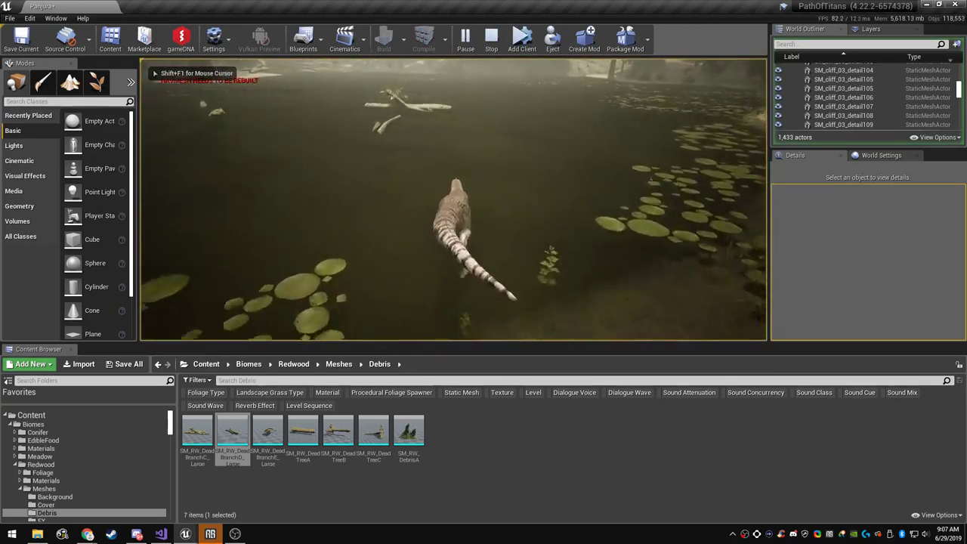
key(w)
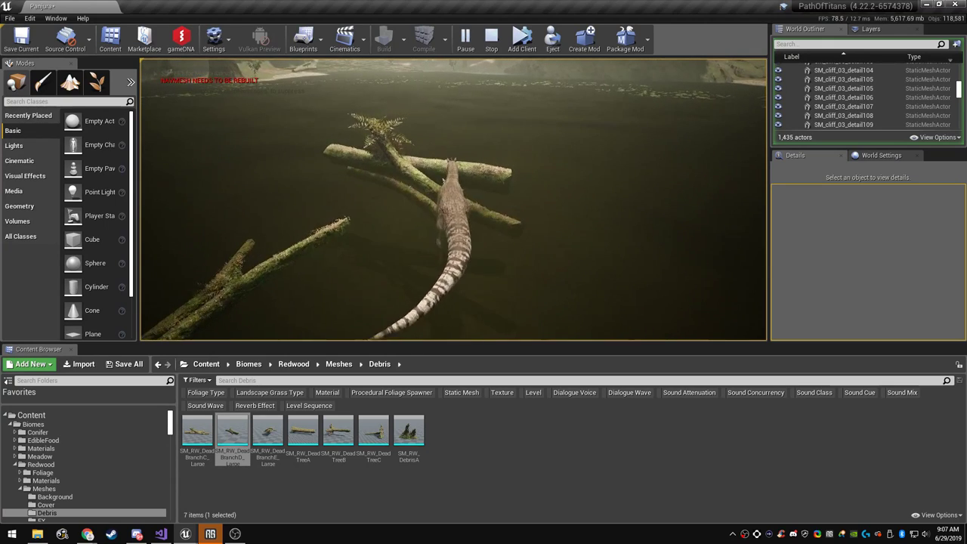
key(w)
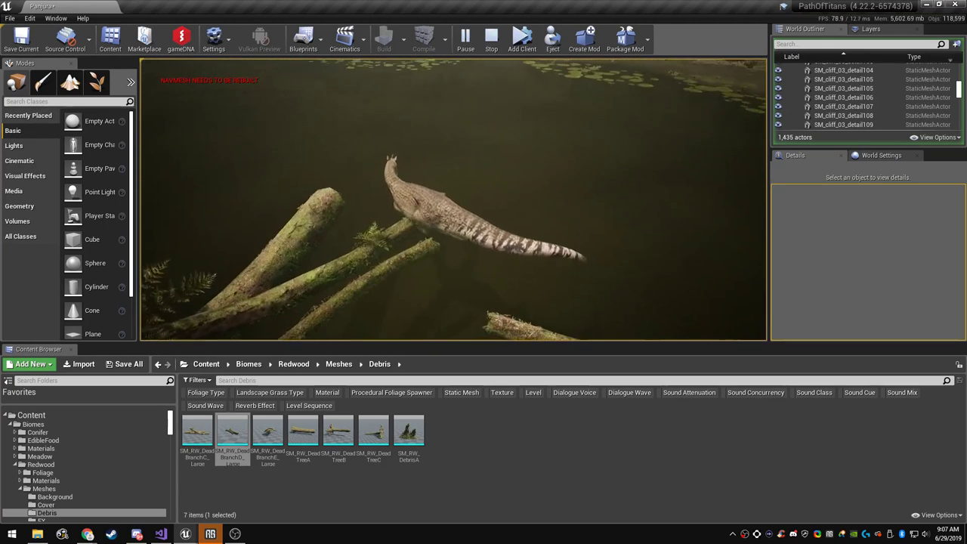
key(w)
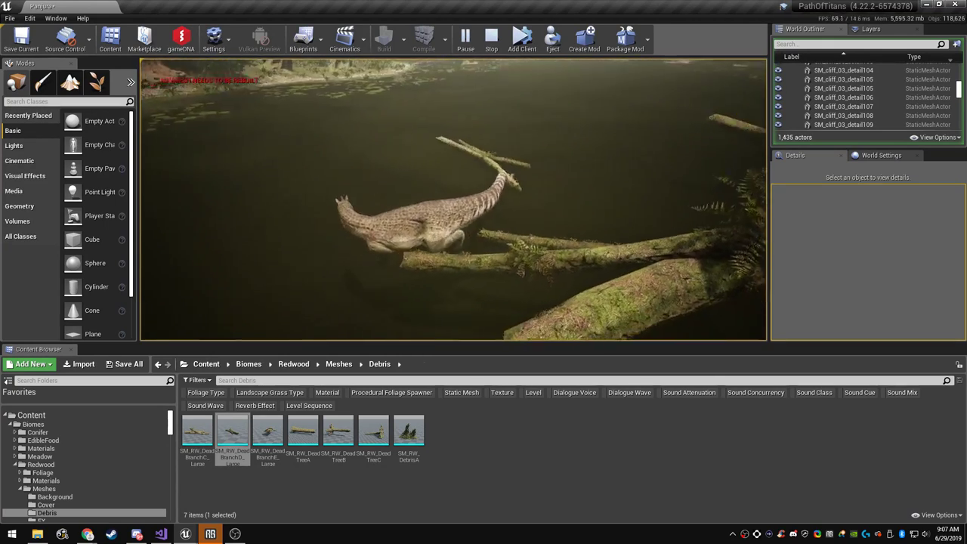
key(w)
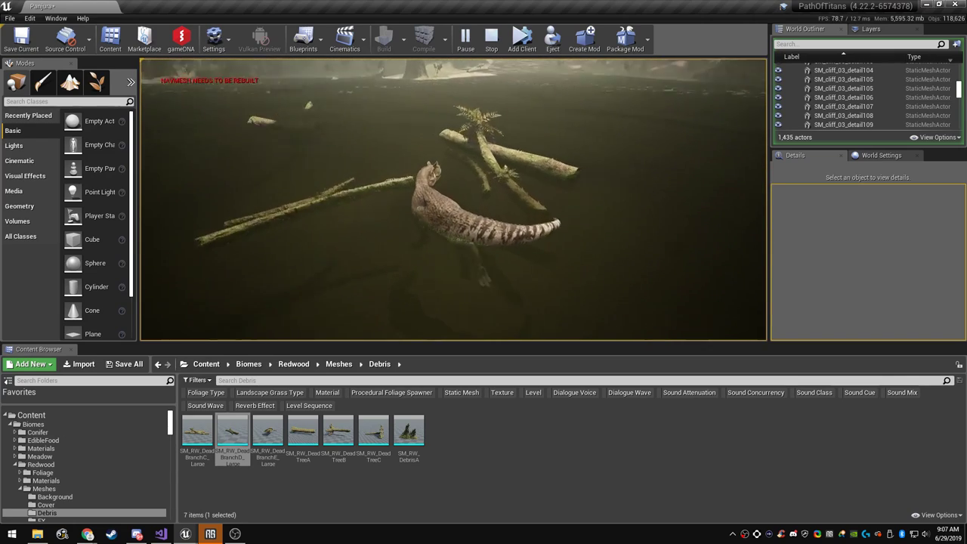
key(w)
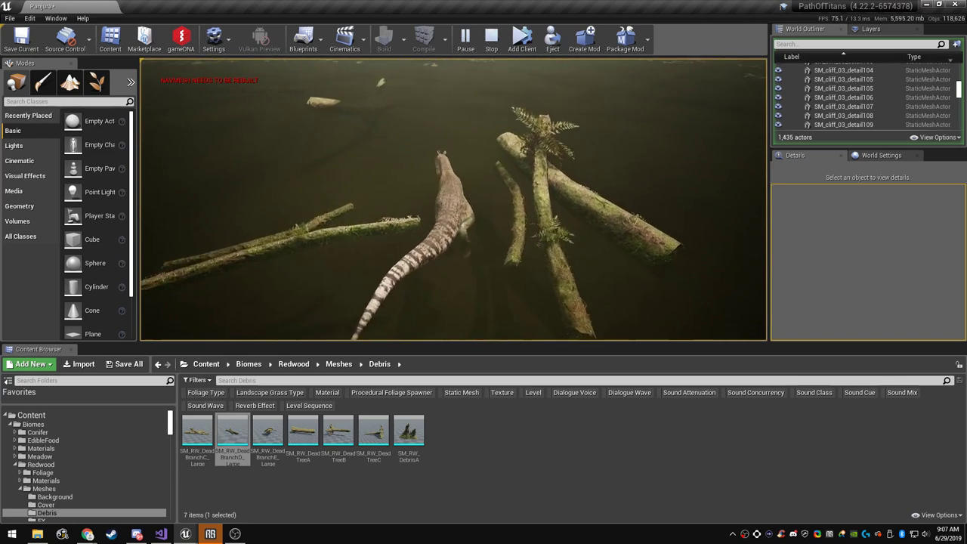
key(w)
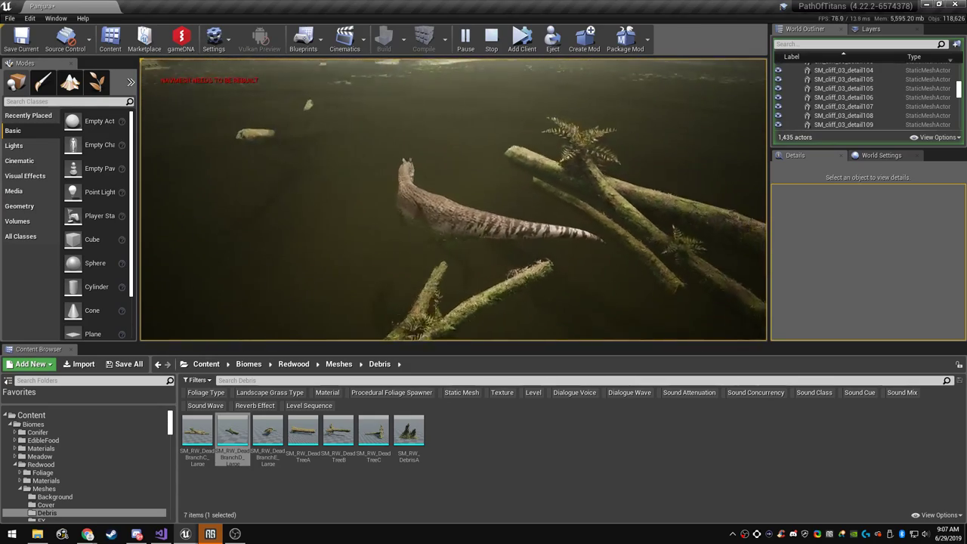
key(w)
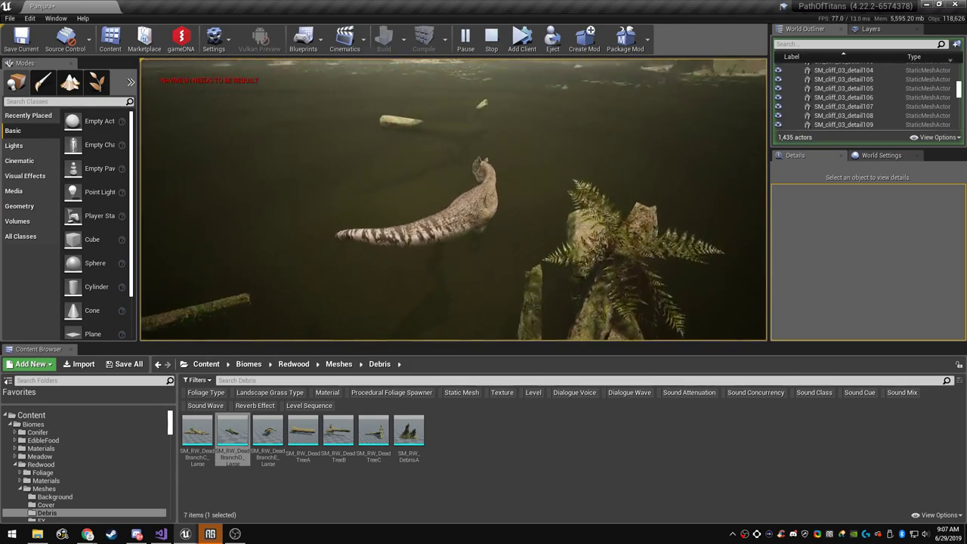
key(w)
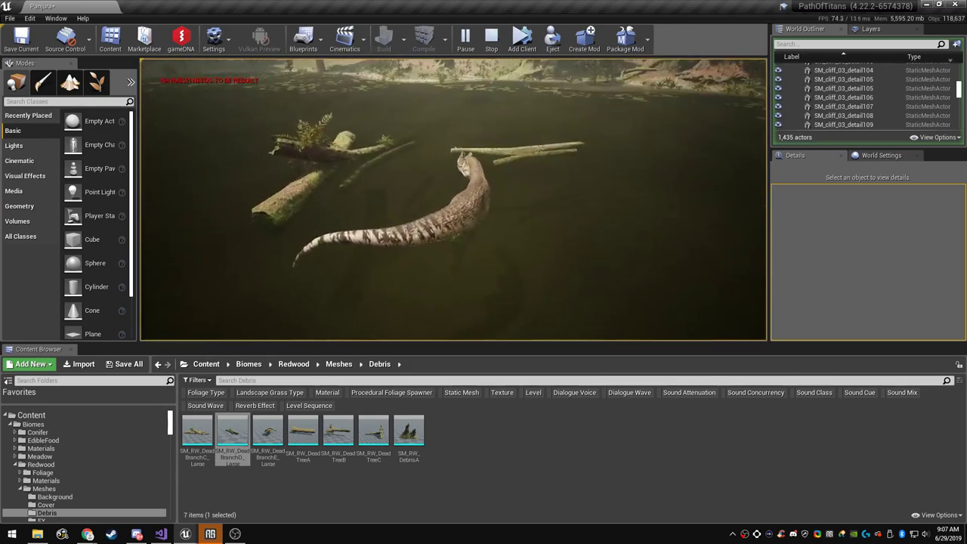
key(w)
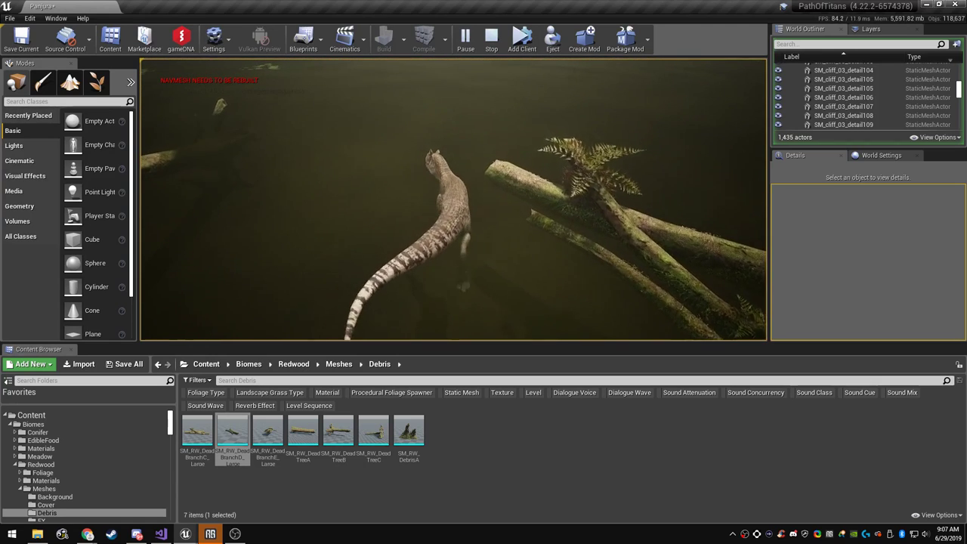
key(w)
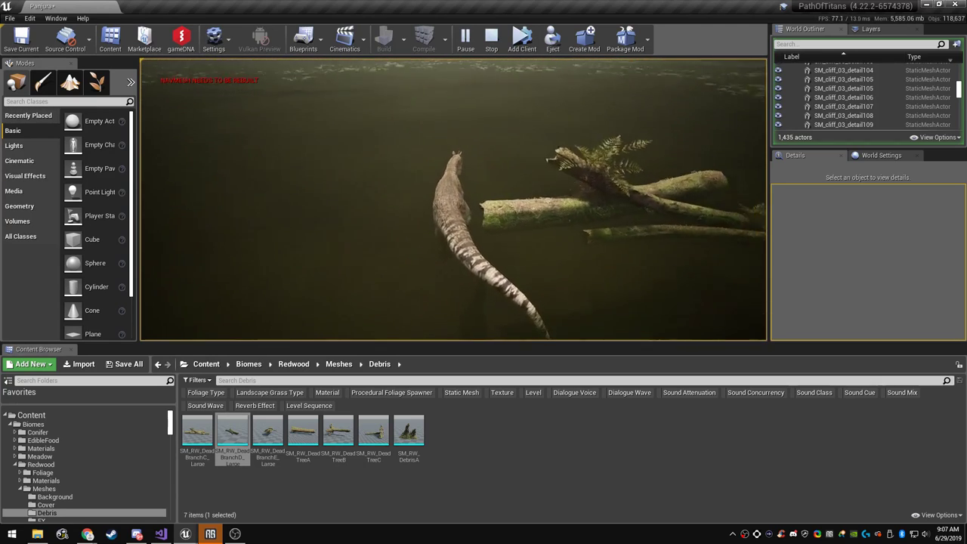
key(w)
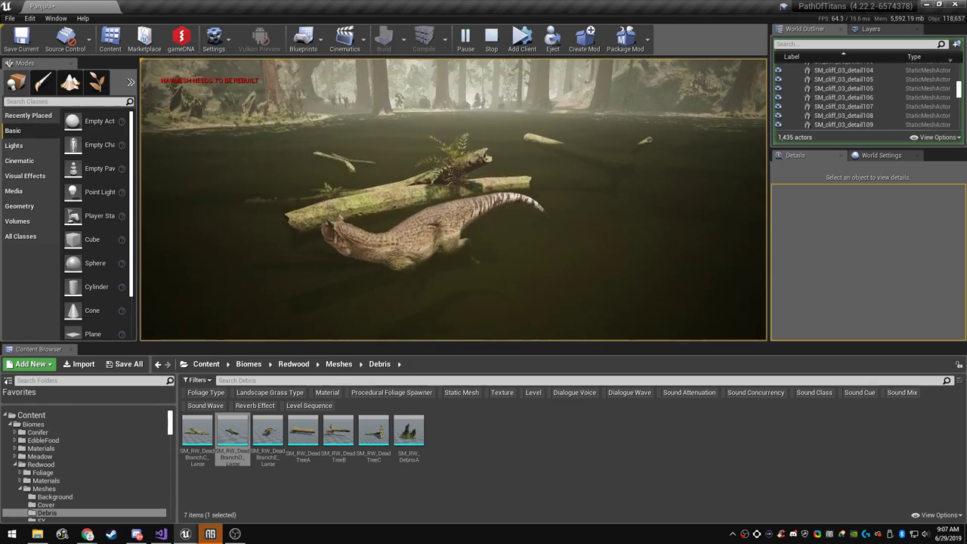
View the pond playtest in full screen, stop the play session, and return to the normal editor layout
key(F11)
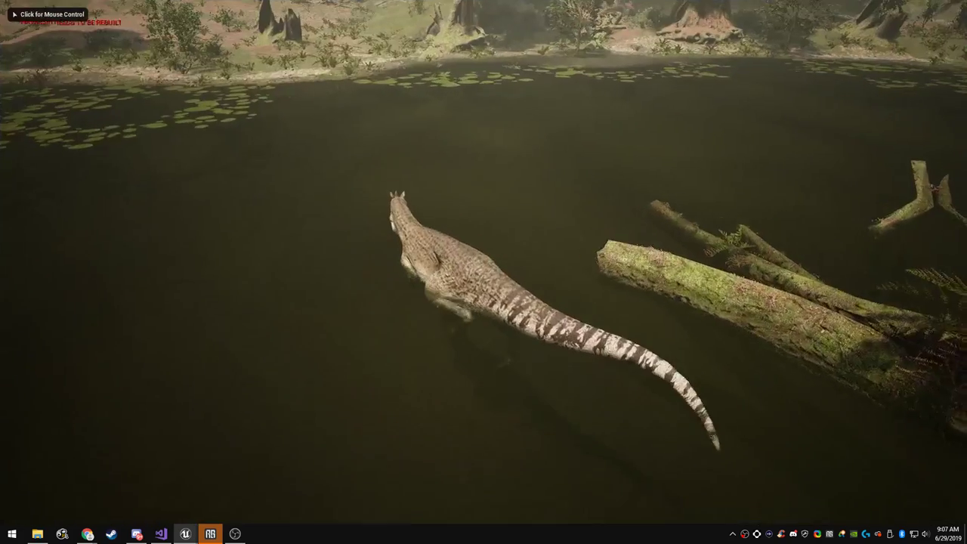
click(483, 262)
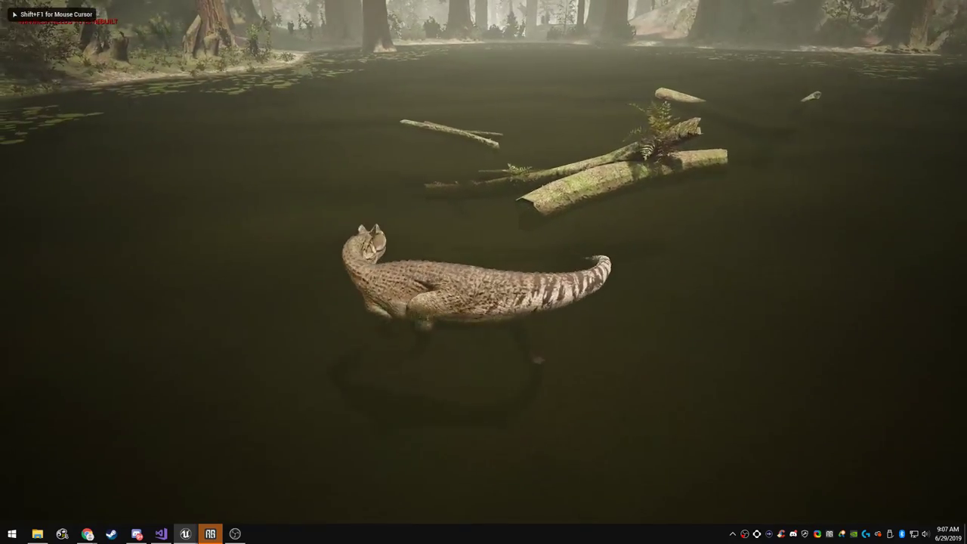
key(Escape)
key(w)
right_drag(484, 261, 337, 193)
key(w)
key(F11)
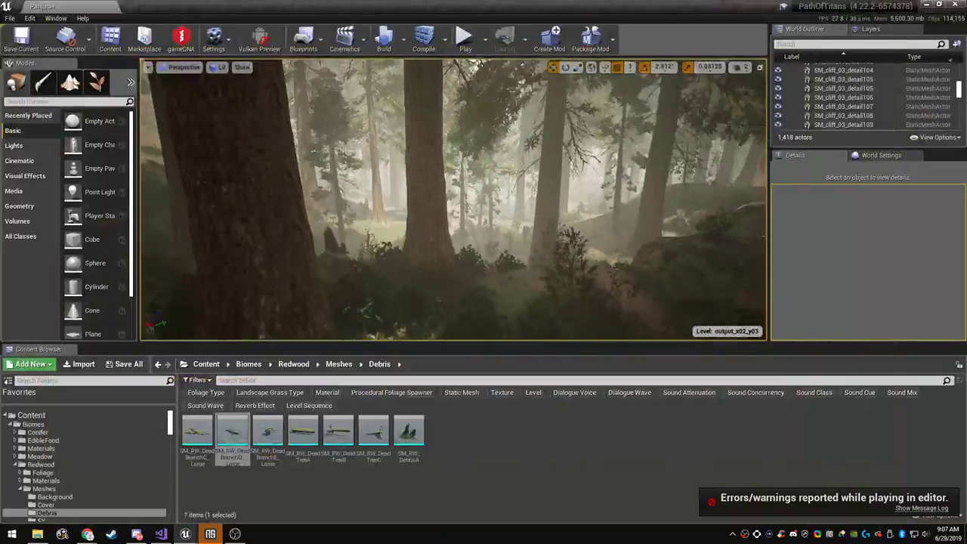
Raise the viewport camera speed to 3 and hide foliage in the viewport above the forest
key(w)
right_drag(454, 201, 498, 226)
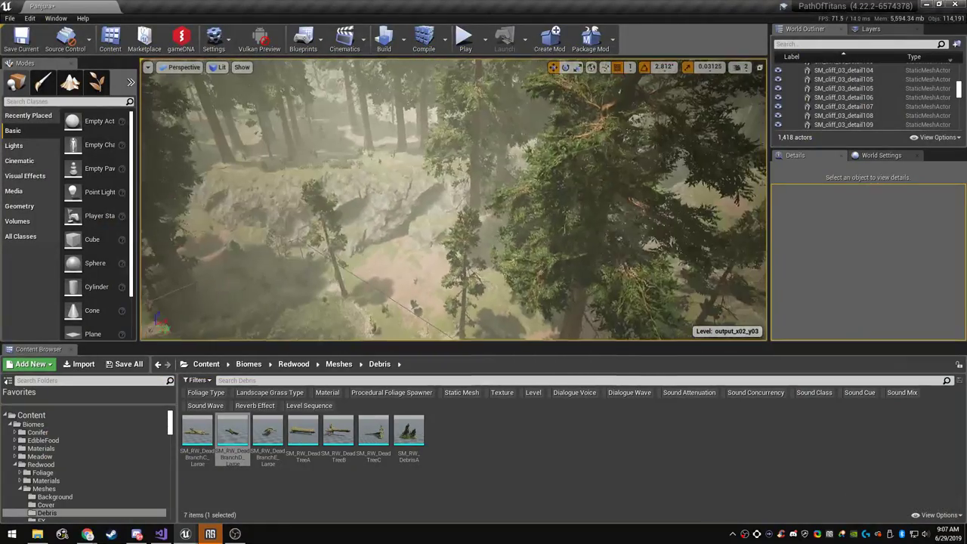
click(741, 67)
right_drag(453, 201, 415, 162)
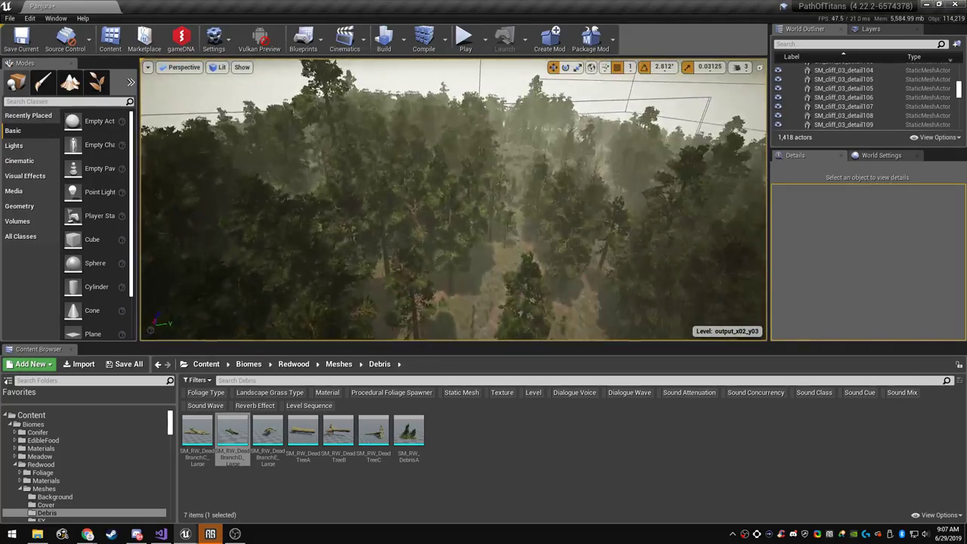
click(242, 67)
mouse_move(254, 336)
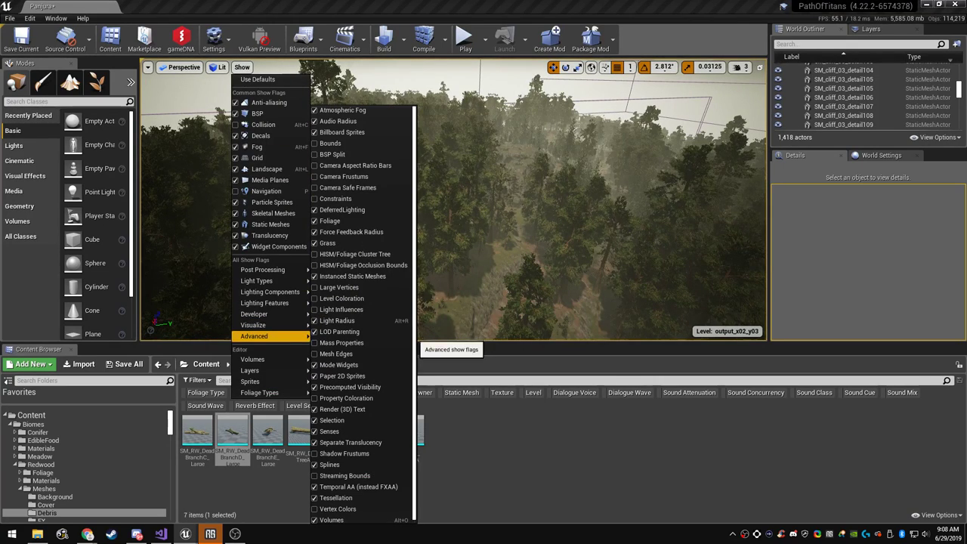
click(330, 221)
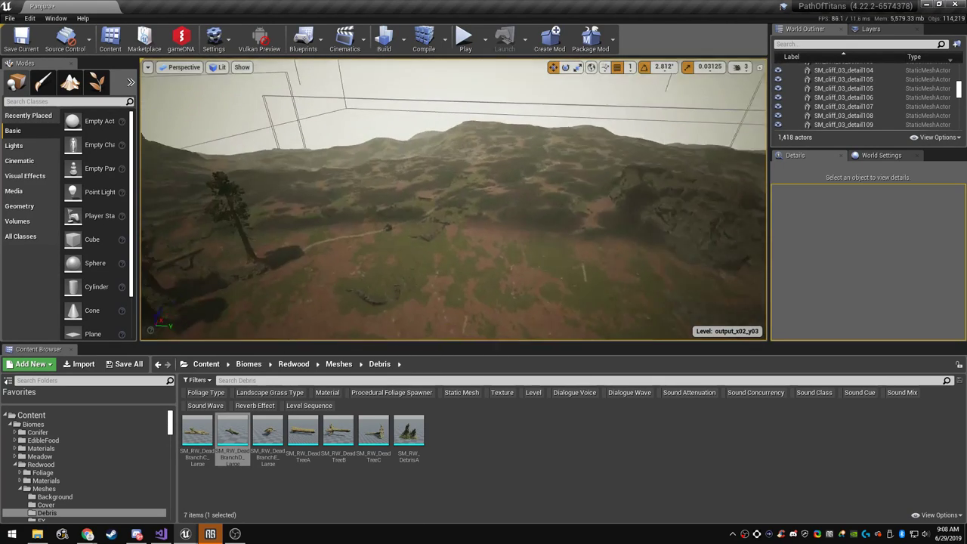
Raise the camera speed to 4, make the viewport full screen, and survey the bare landscape, its paths and rock formations
click(741, 67)
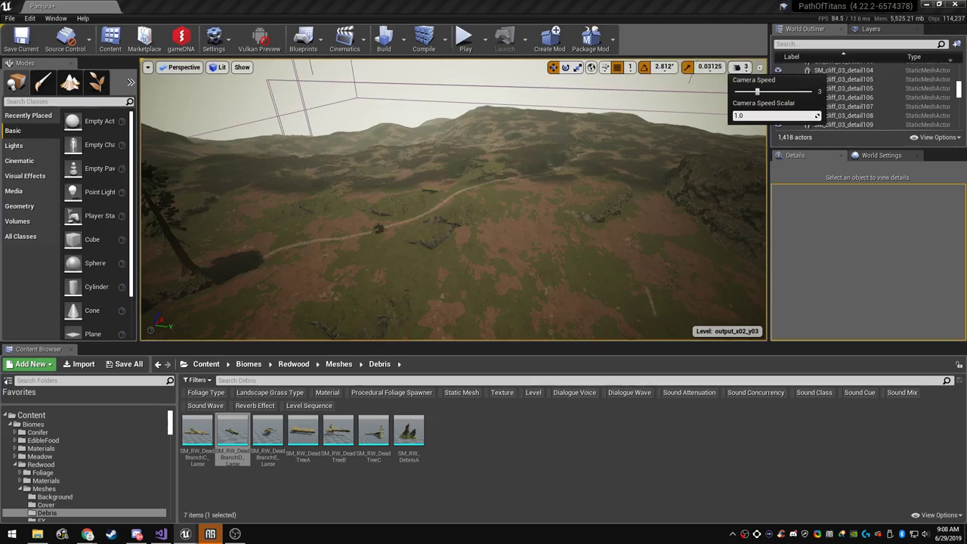
right_drag(453, 200, 465, 186)
key(F11)
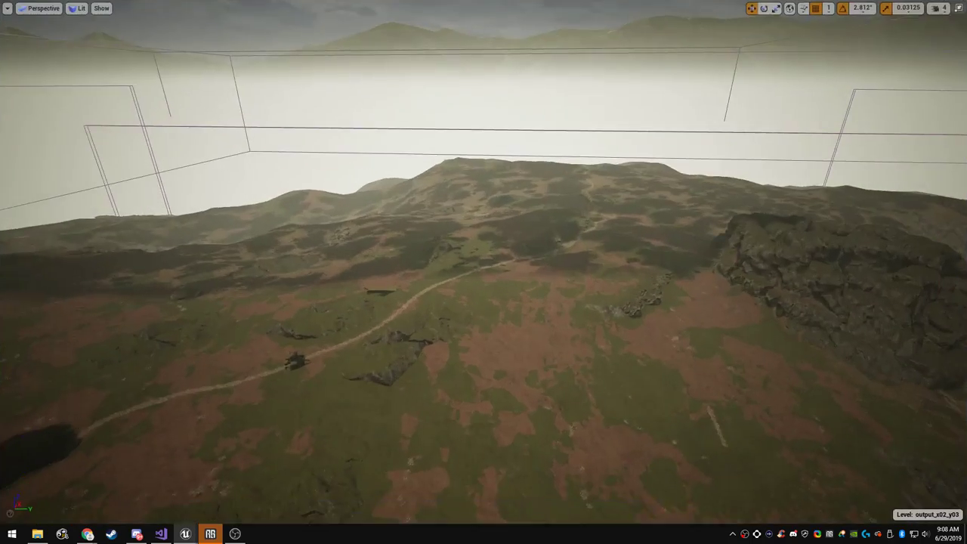
right_drag(483, 272, 574, 248)
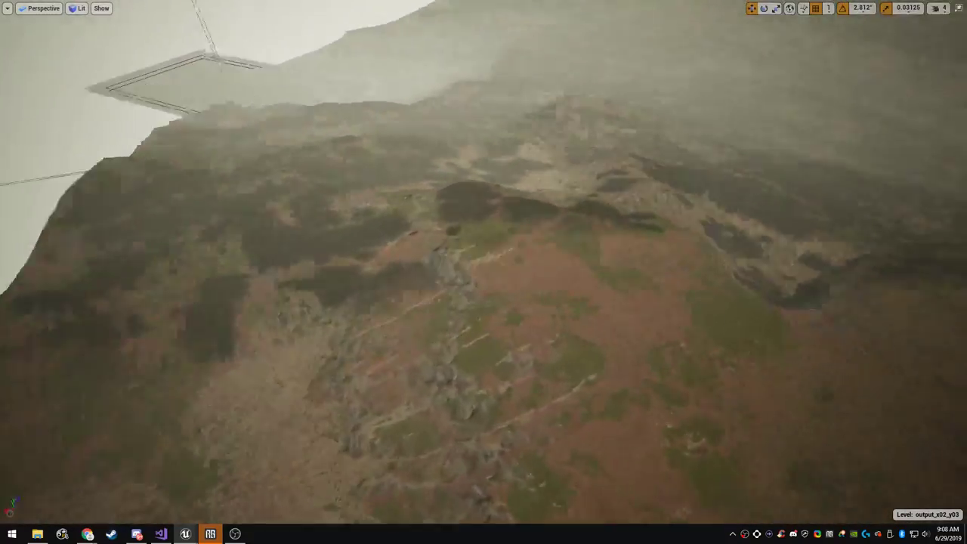
right_drag(484, 272, 650, 238)
right_drag(484, 272, 423, 309)
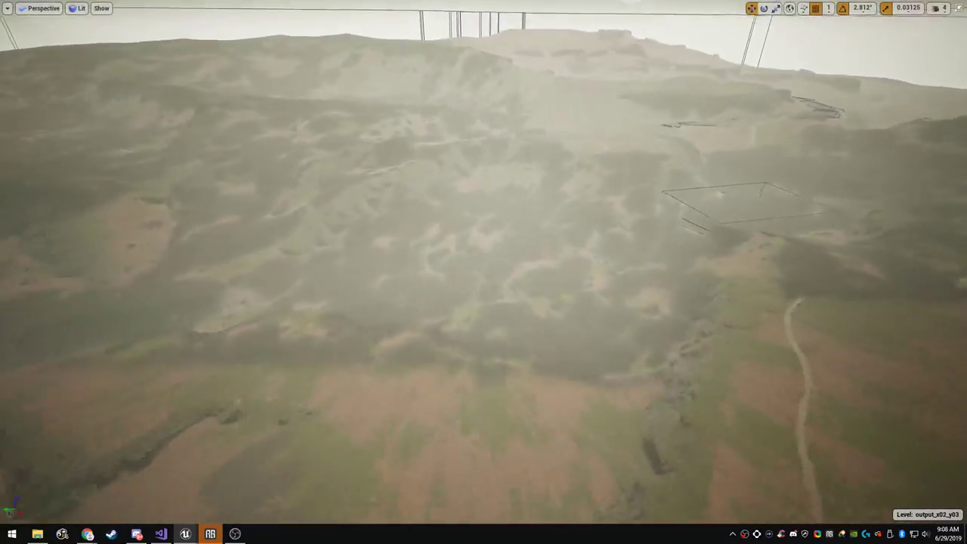
right_drag(484, 273, 605, 182)
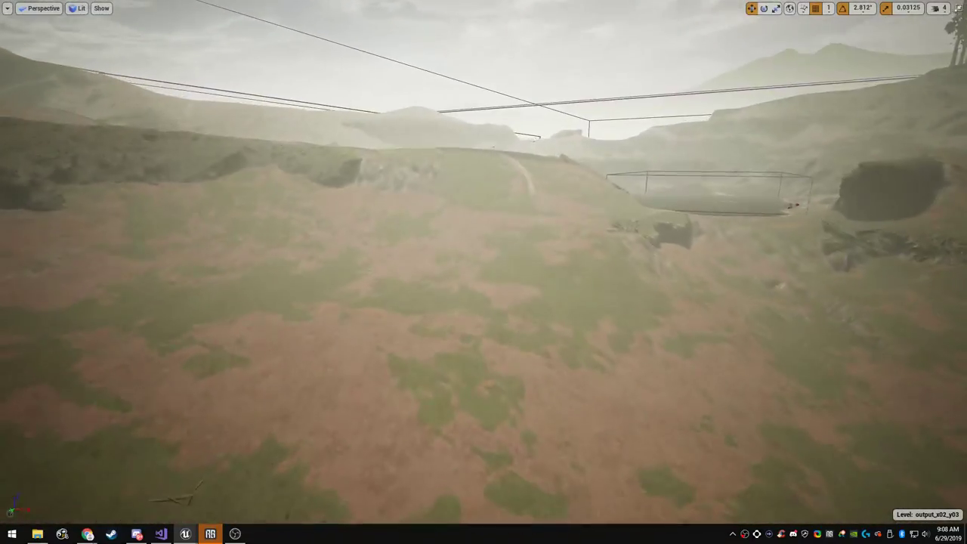
right_drag(605, 181, 705, 195)
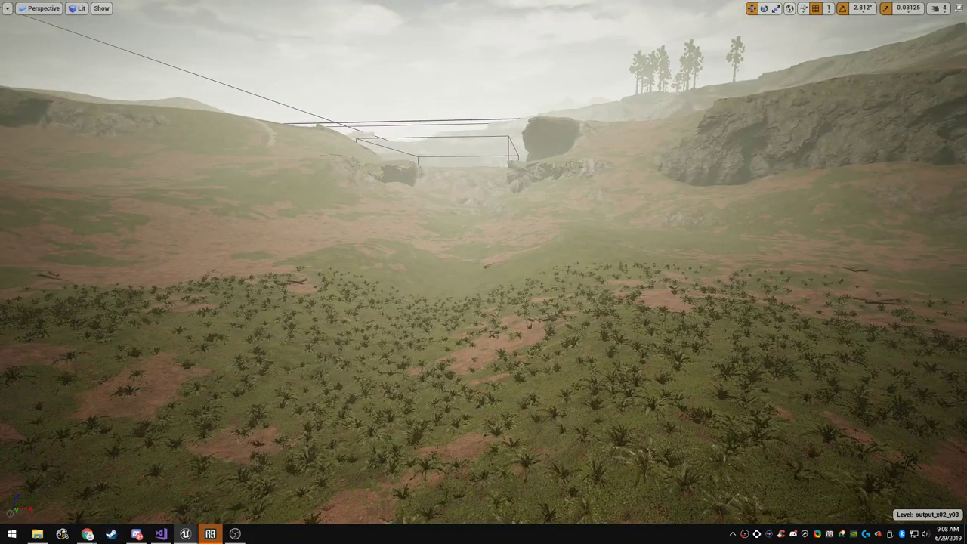
right_drag(706, 195, 959, 185)
right_drag(484, 272, 393, 305)
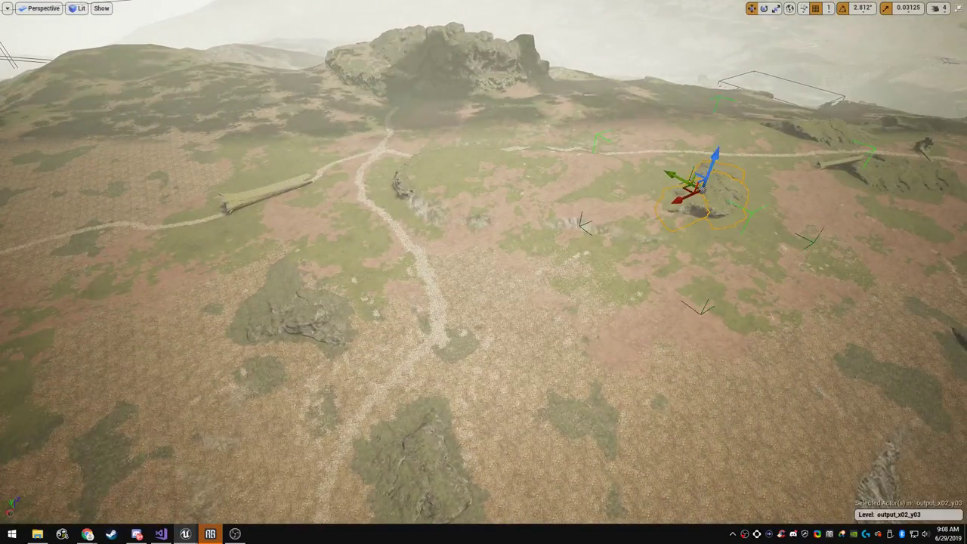
Duplicate the selected rock formation onto open ground and lower the copy until its base sinks into the terrain
right_drag(484, 272, 380, 290)
alt+drag(829, 189, 461, 281)
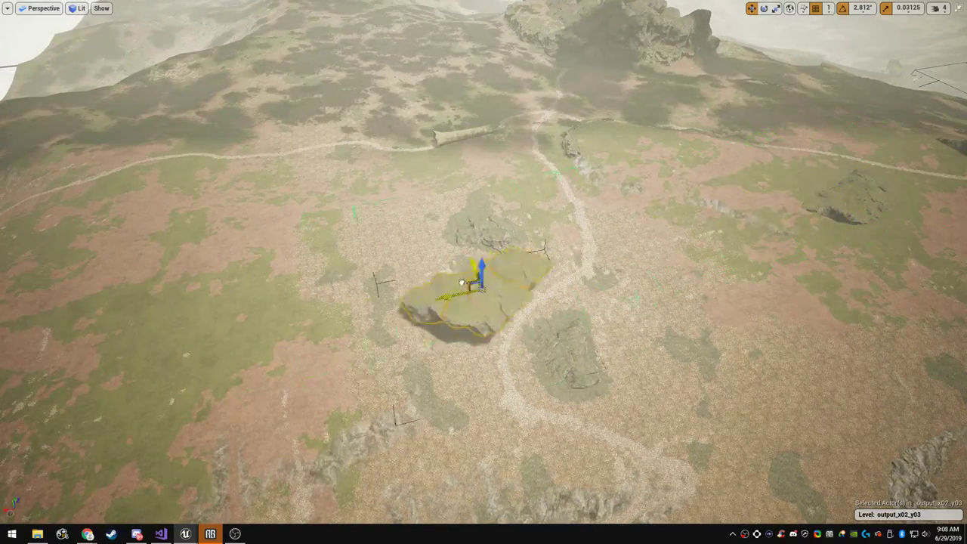
key(f)
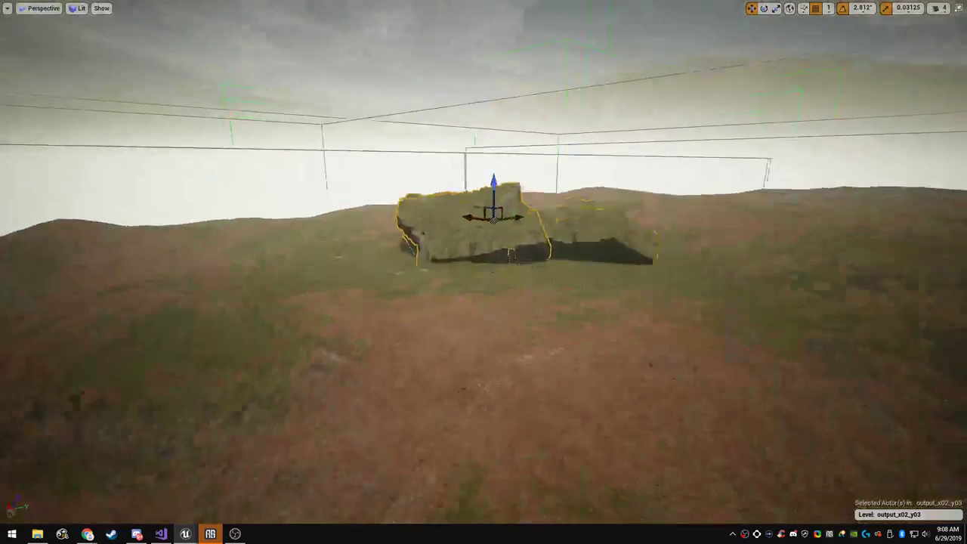
drag(488, 213, 488, 236)
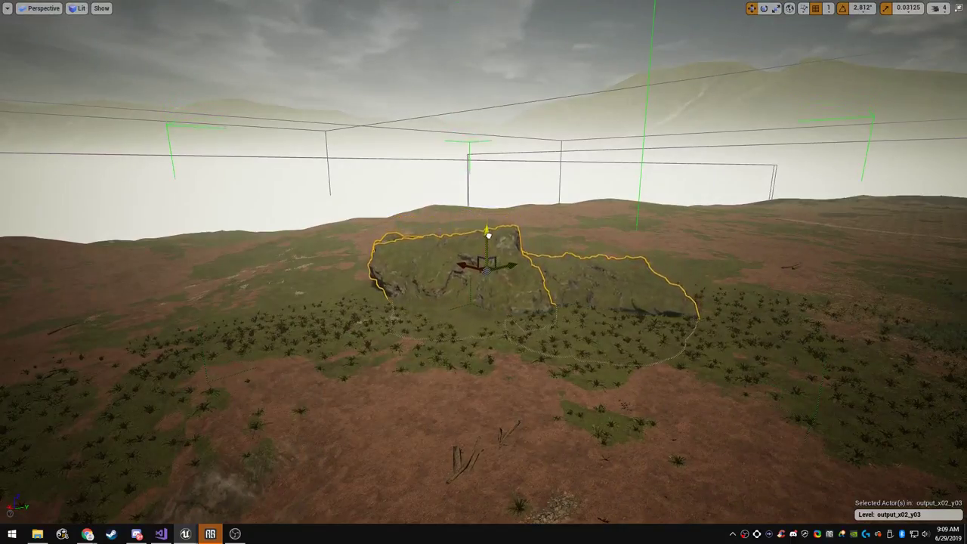
key(a)
right_drag(488, 235, 779, 245)
key(Escape)
key(a)
right_drag(488, 235, 763, 240)
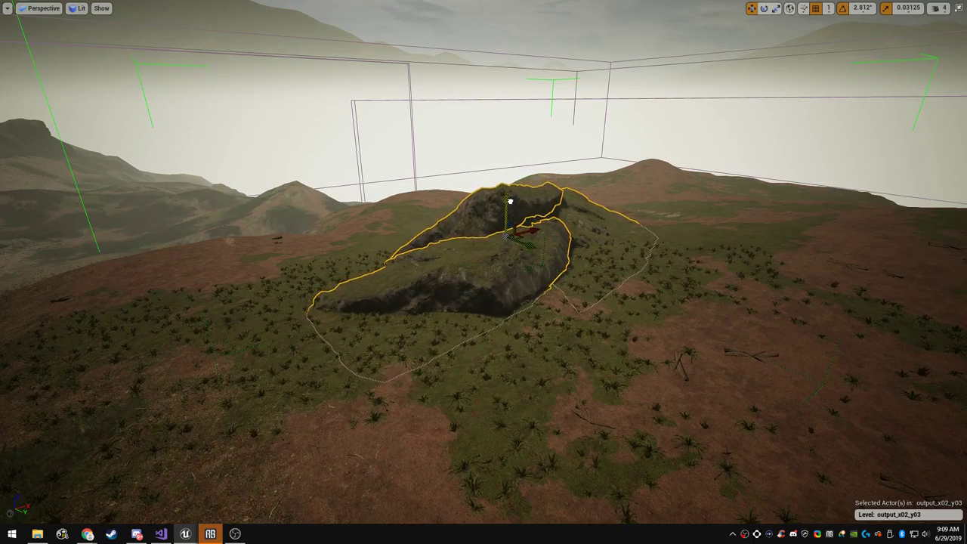
right_drag(483, 263, 772, 326)
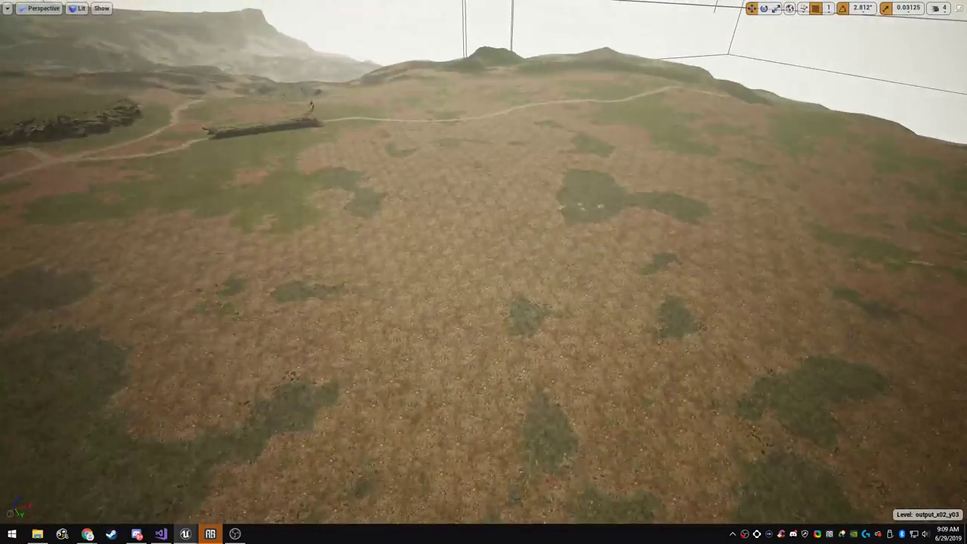
Switch to landscape editing and raise a steep mound on the open brown ground with the Sculpt tool
key(F11)
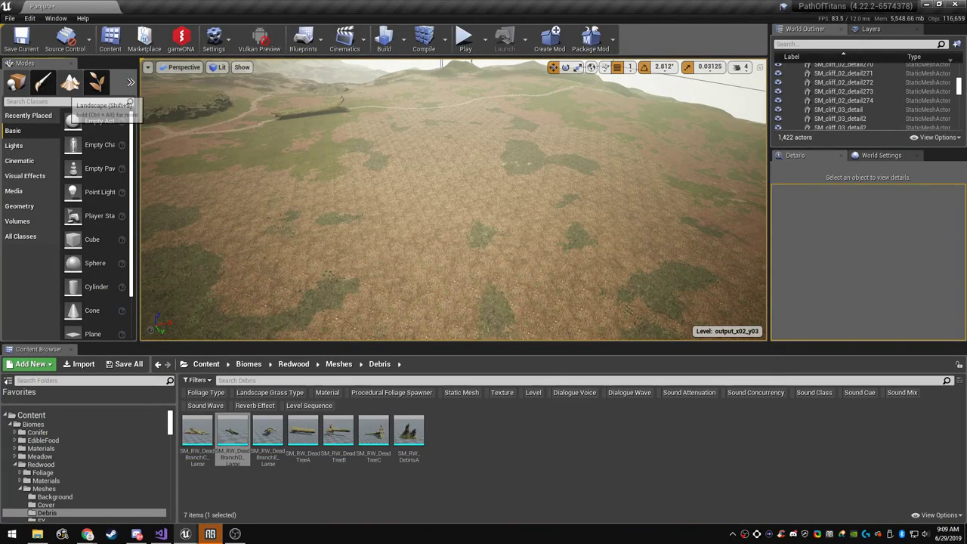
click(70, 82)
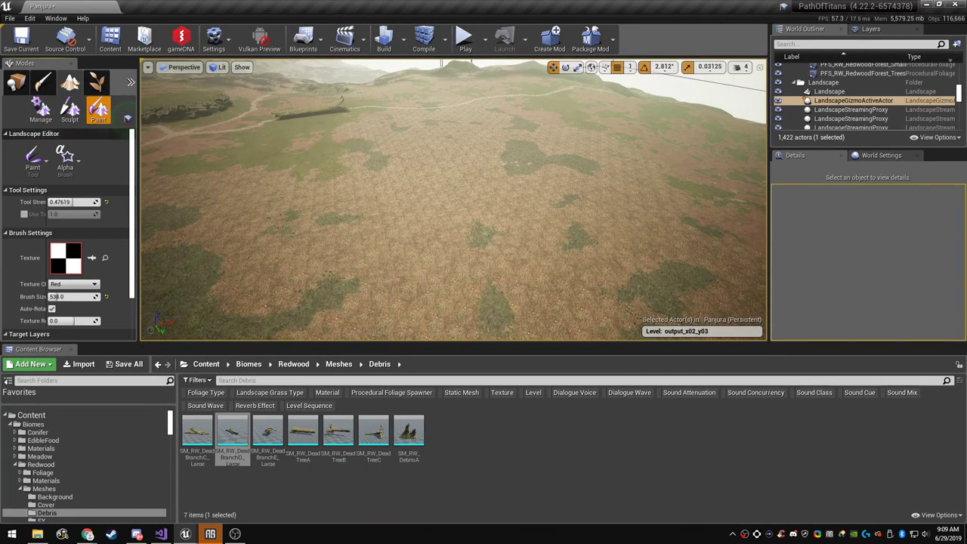
click(70, 110)
click(37, 168)
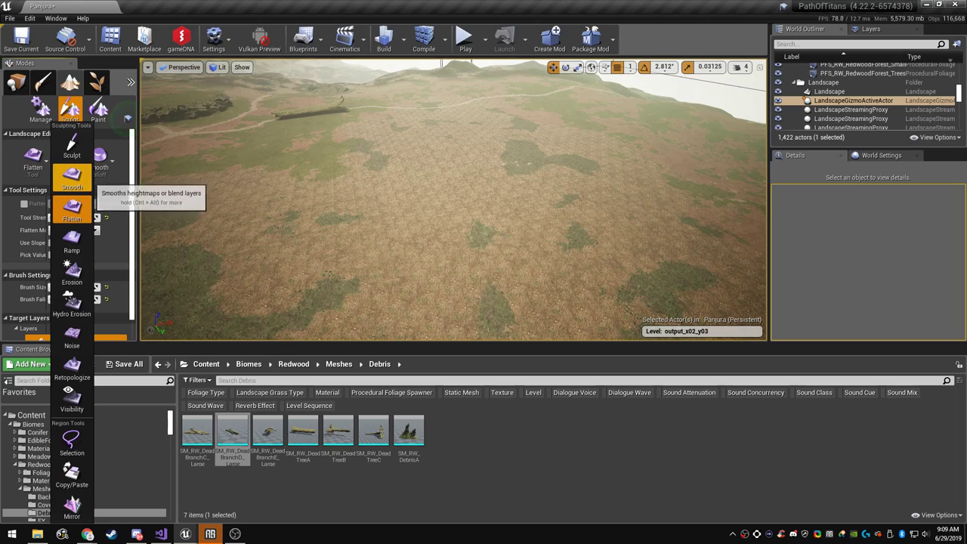
click(73, 146)
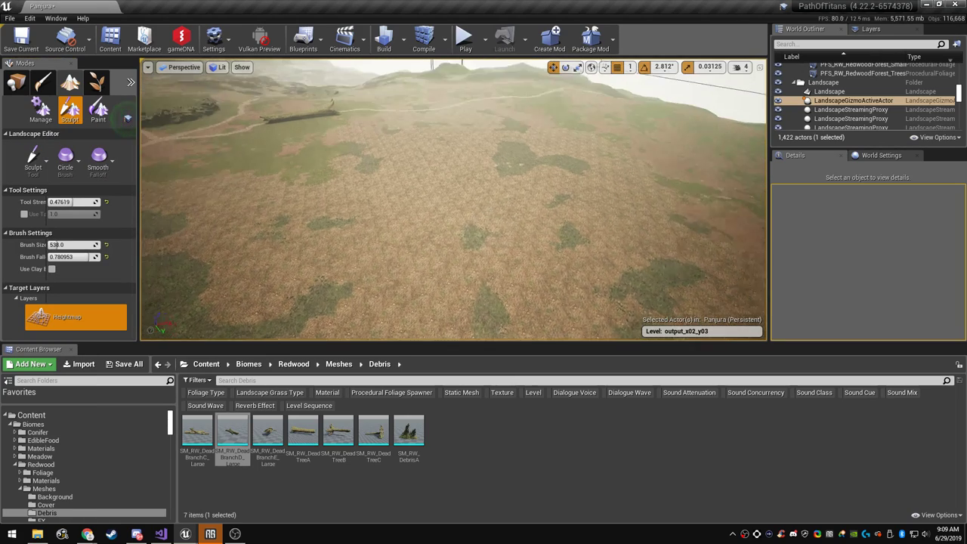
drag(494, 249, 494, 249)
mouse_move(493, 249)
right_down()
mouse_move(495, 212)
mouse_move(498, 227)
mouse_move(544, 214)
right_up()
key(w)
key(s)
Choose the landscape Flatten tool, make the viewport full screen, and spread the mound into a flat-topped plateau with steep sides
click(35, 161)
click(76, 180)
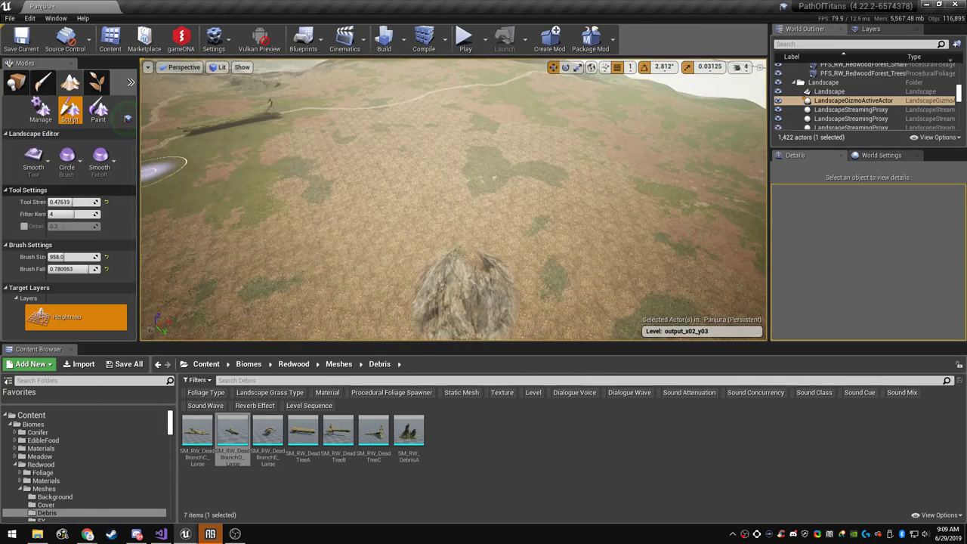
click(35, 161)
click(76, 208)
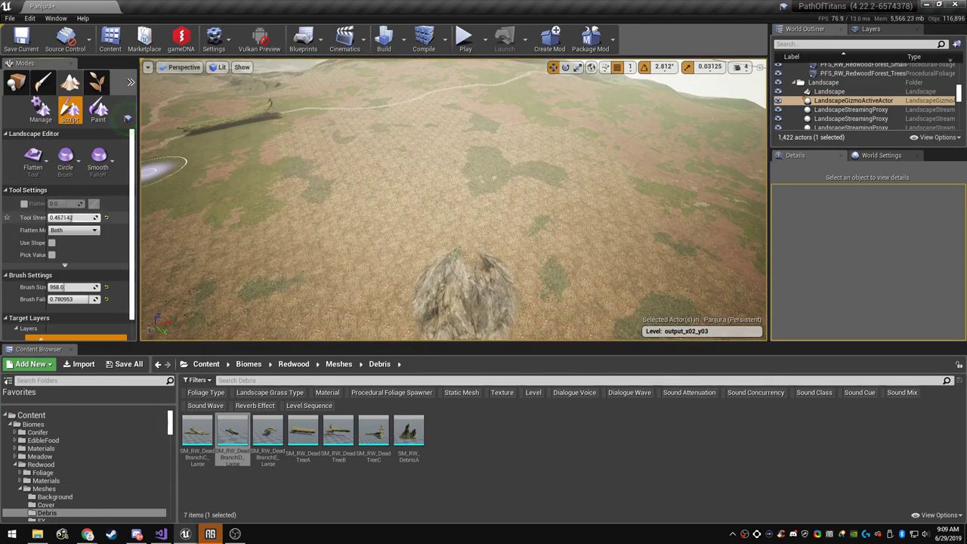
right_drag(314, 186, 319, 224)
key(F11)
right_drag(313, 184, 316, 219)
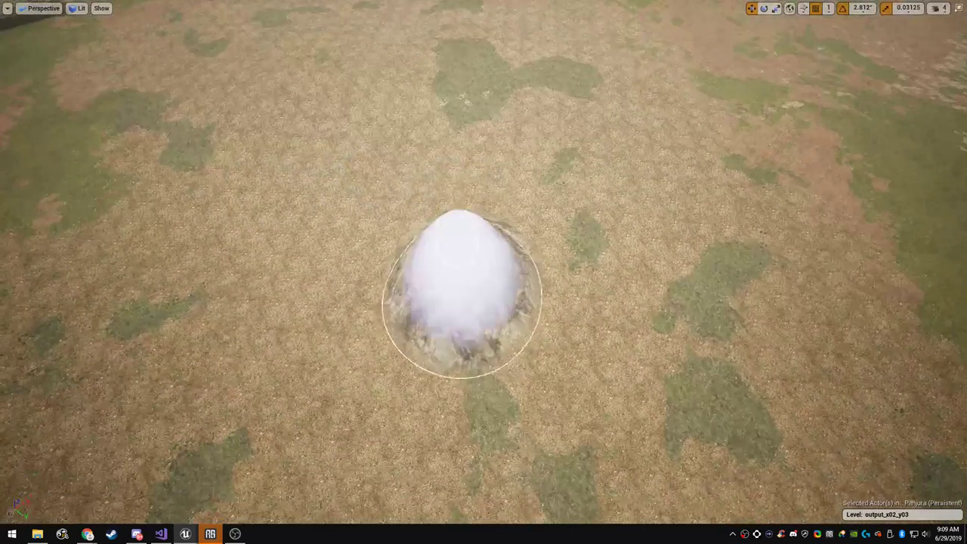
mouse_move(444, 302)
mouse_down()
mouse_move(518, 214)
mouse_move(421, 296)
mouse_move(399, 227)
mouse_move(473, 202)
mouse_move(509, 279)
mouse_up()
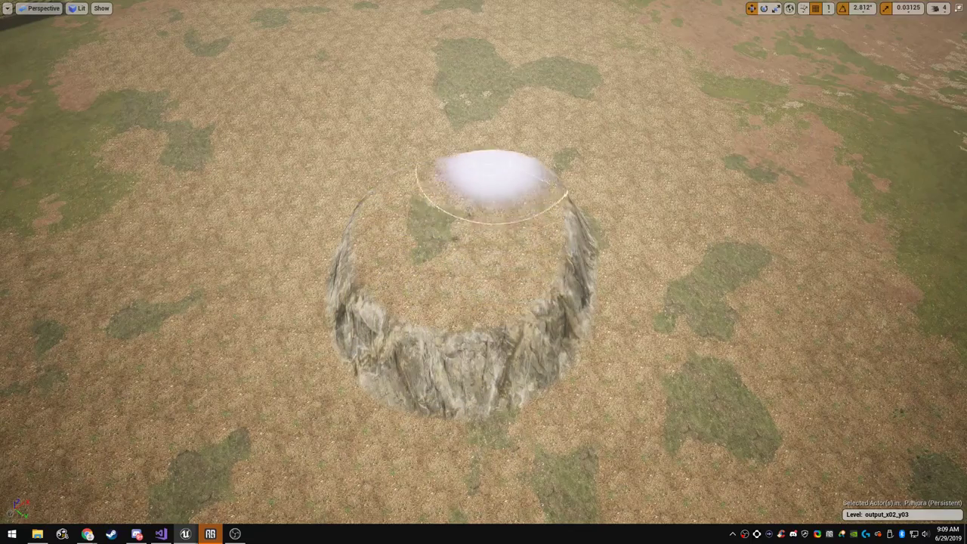
mouse_move(423, 196)
mouse_down()
mouse_move(400, 248)
mouse_move(501, 307)
mouse_move(518, 190)
mouse_move(414, 217)
mouse_up()
Extend the plateau across the open ground with the Flatten tool, forming a long curved cliff edge
mouse_move(448, 295)
right_down()
mouse_move(450, 219)
mouse_move(438, 160)
mouse_move(484, 182)
mouse_move(483, 288)
mouse_move(461, 287)
right_up()
mouse_move(518, 287)
mouse_down()
mouse_move(587, 231)
mouse_move(350, 218)
mouse_up()
mouse_move(351, 217)
right_down()
mouse_move(439, 234)
mouse_move(544, 212)
mouse_move(552, 250)
right_up()
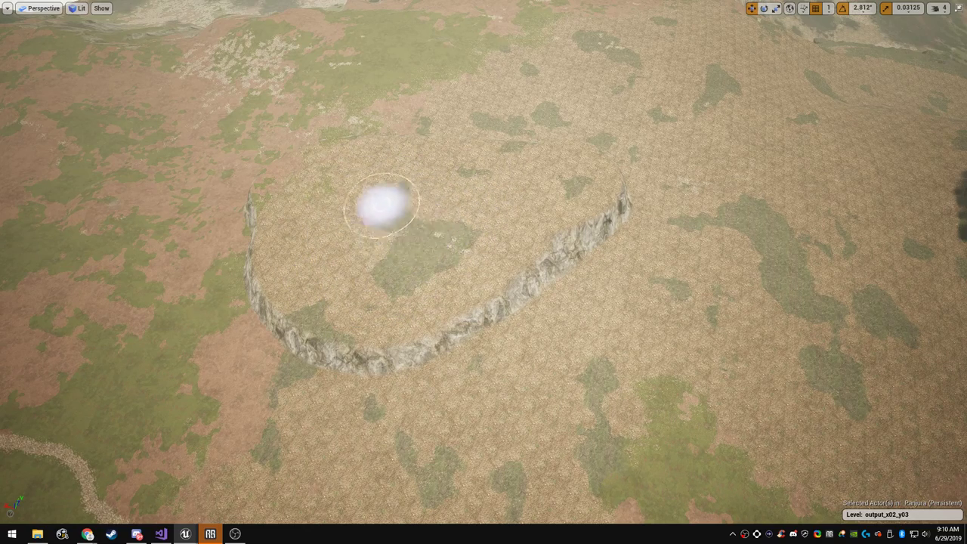
mouse_move(394, 230)
right_down()
mouse_move(390, 132)
mouse_move(420, 132)
mouse_move(412, 210)
right_up()
mouse_move(397, 184)
mouse_down()
mouse_move(261, 222)
mouse_move(454, 158)
mouse_move(479, 124)
mouse_move(451, 176)
mouse_move(203, 189)
mouse_move(202, 160)
mouse_move(226, 264)
mouse_up()
mouse_move(375, 231)
right_down()
mouse_move(352, 170)
mouse_move(323, 168)
mouse_move(704, 181)
mouse_move(713, 245)
right_up()
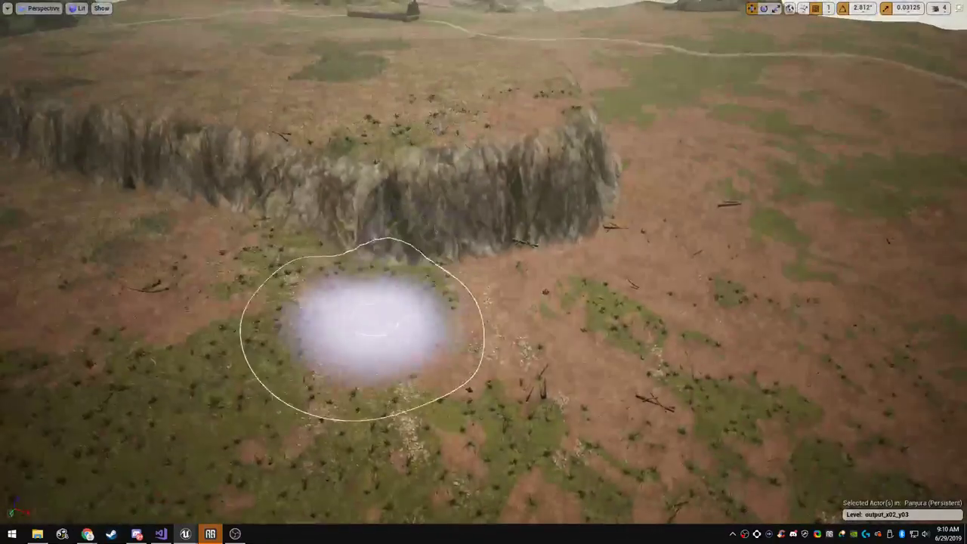
Flatten the uneven ground around the foot of the plateau
mouse_move(371, 328)
mouse_down()
mouse_move(395, 298)
mouse_move(675, 199)
mouse_move(534, 373)
mouse_move(809, 210)
mouse_move(521, 359)
mouse_up()
mouse_move(767, 149)
mouse_down()
mouse_move(768, 279)
mouse_move(769, 203)
mouse_move(688, 327)
mouse_up()
mouse_move(688, 326)
right_down()
mouse_move(779, 321)
mouse_move(812, 346)
right_up()
drag(370, 279, 344, 272)
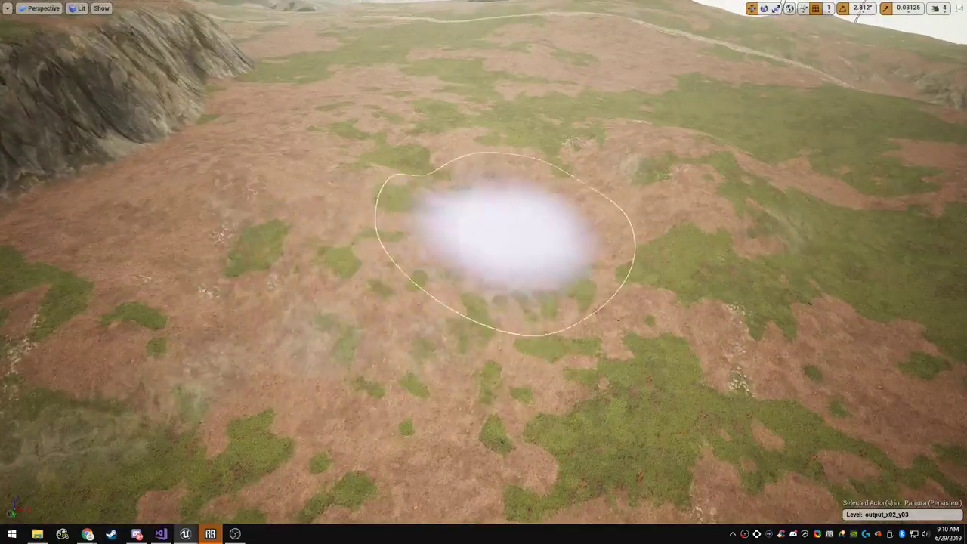
Return to object placement mode and select the crescent-shaped rock formation beside the gravel path
mouse_move(506, 238)
right_down()
mouse_move(318, 193)
mouse_move(290, 163)
mouse_move(298, 181)
mouse_move(393, 196)
right_up()
key(F11)
click(15, 83)
right_drag(332, 200, 359, 200)
key(F11)
click(424, 293)
right_drag(423, 293, 393, 336)
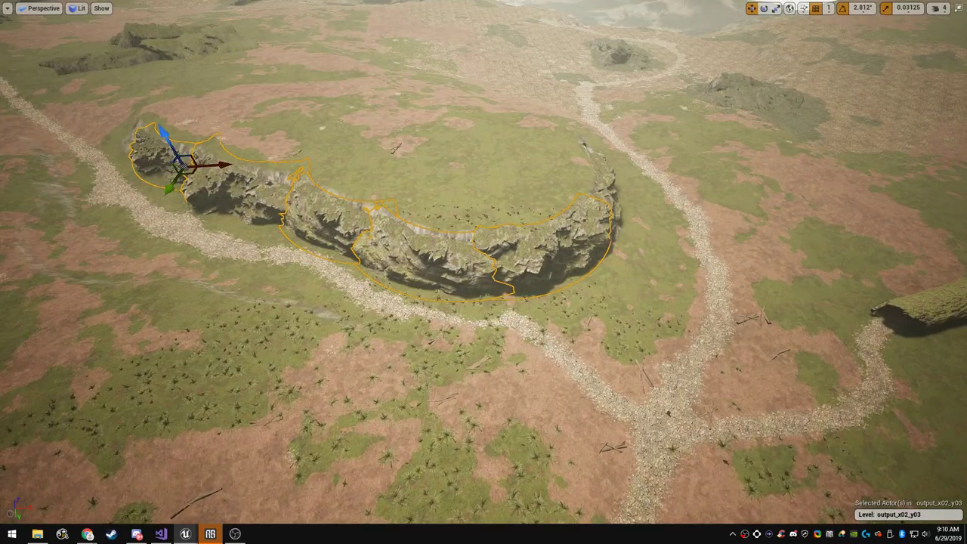
Duplicate the rock formation against the plateau's cliff edge and lower the copy until its base sinks into the ground
right_drag(393, 336, 438, 337)
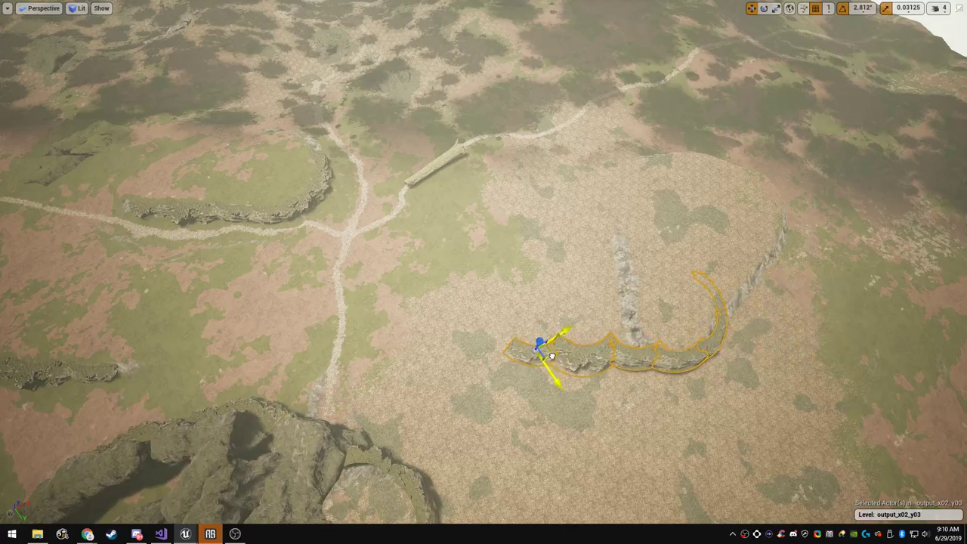
key(w)
right_drag(523, 400, 559, 435)
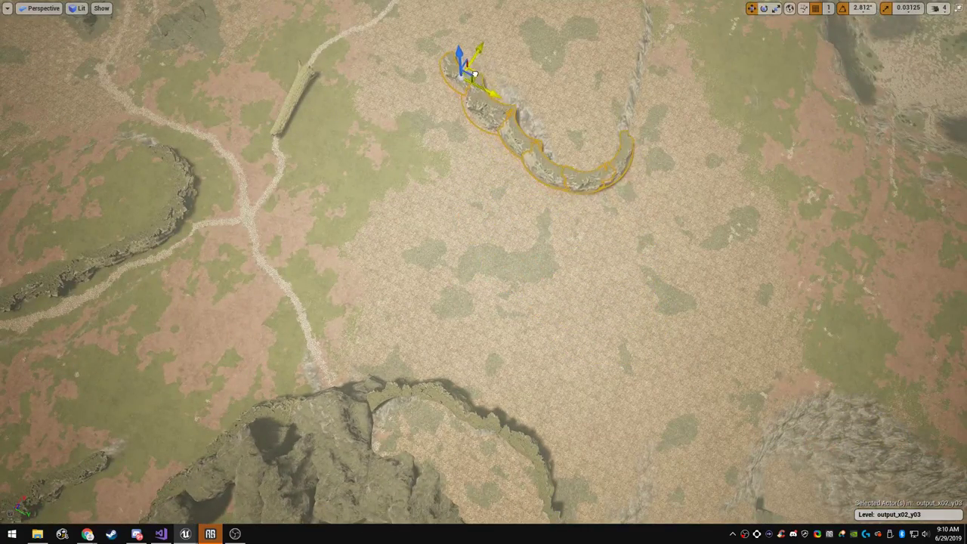
right_drag(472, 76, 477, 7)
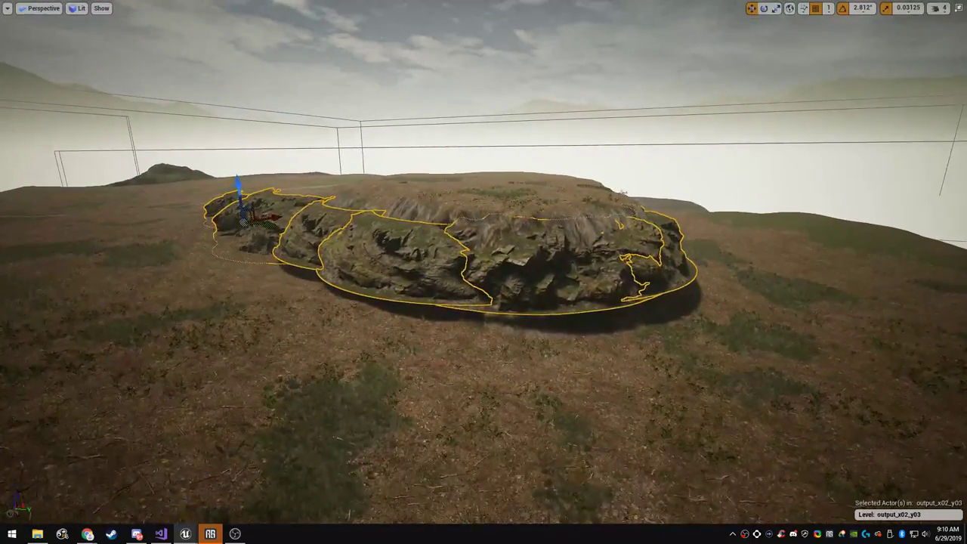
mouse_move(238, 183)
mouse_down()
mouse_move(238, 160)
mouse_move(238, 194)
mouse_up()
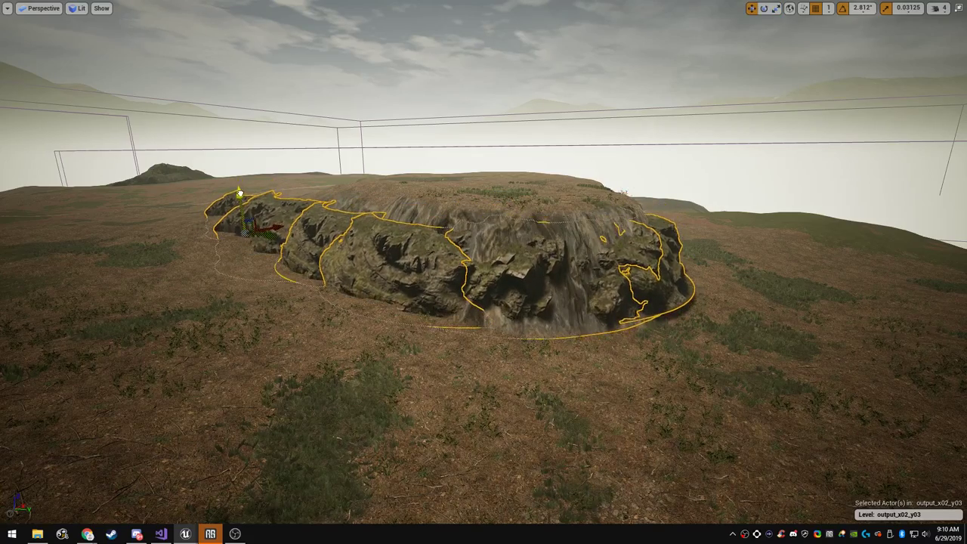
right_drag(239, 195, 207, 304)
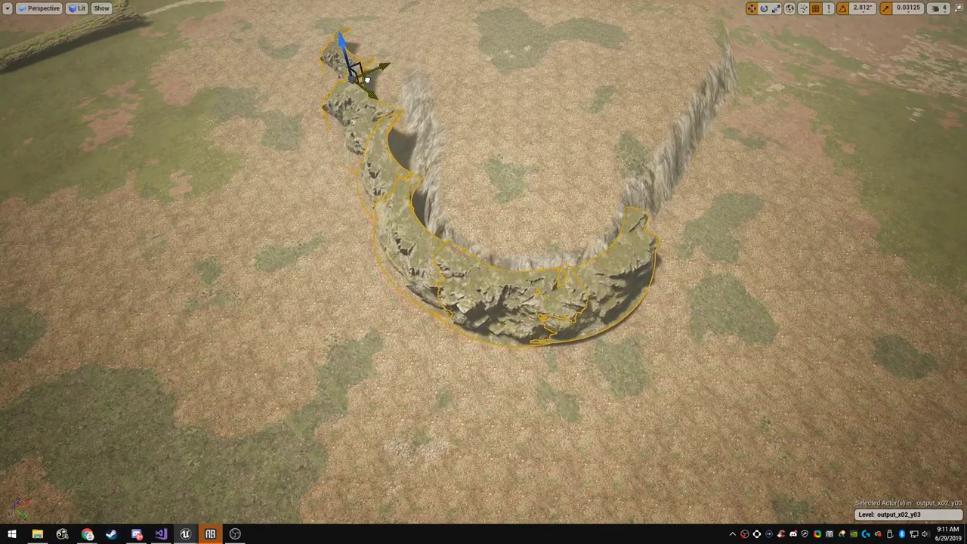
Reposition individual rock pieces of the copied formation so they follow the curve of the plateau wall
right_drag(369, 77, 454, 113)
drag(359, 308, 329, 333)
key(w)
drag(317, 283, 360, 214)
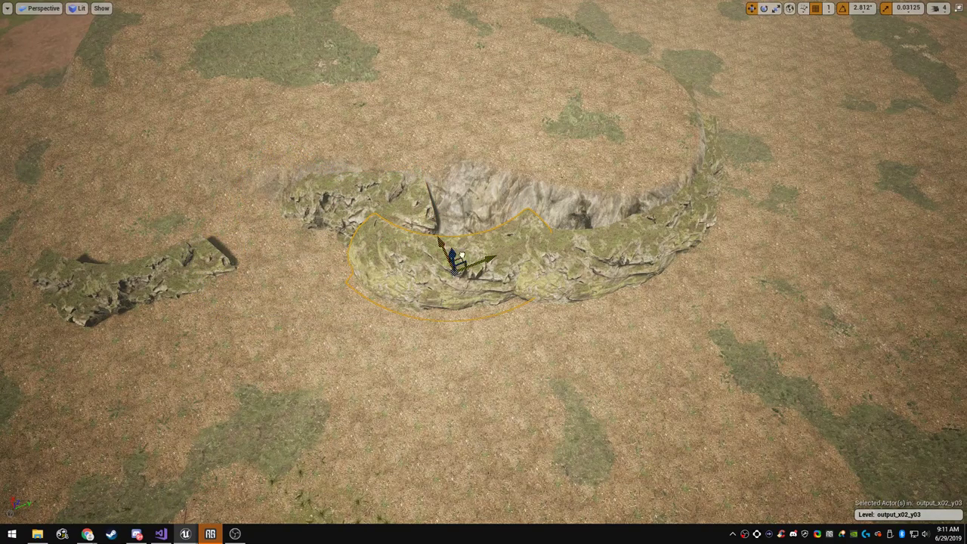
drag(461, 257, 488, 228)
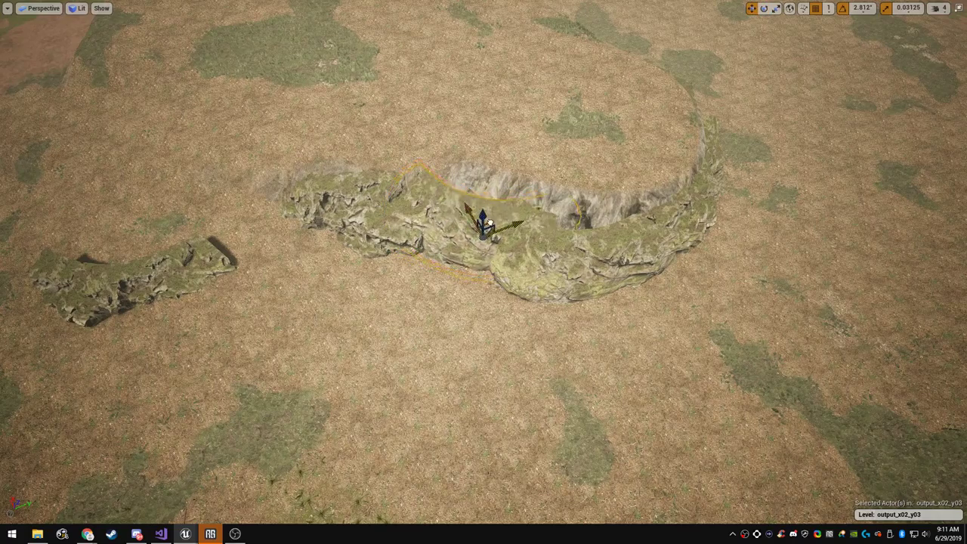
Rotate the front rock piece slightly and move it inward against the plateau wall, overlapping its neighbours
click(576, 262)
right_drag(575, 262, 517, 298)
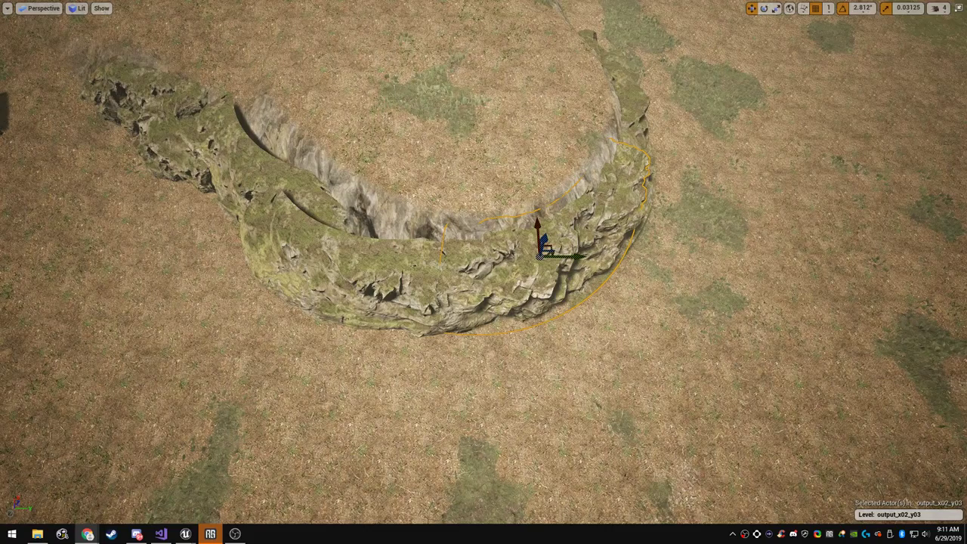
right_drag(444, 254, 410, 211)
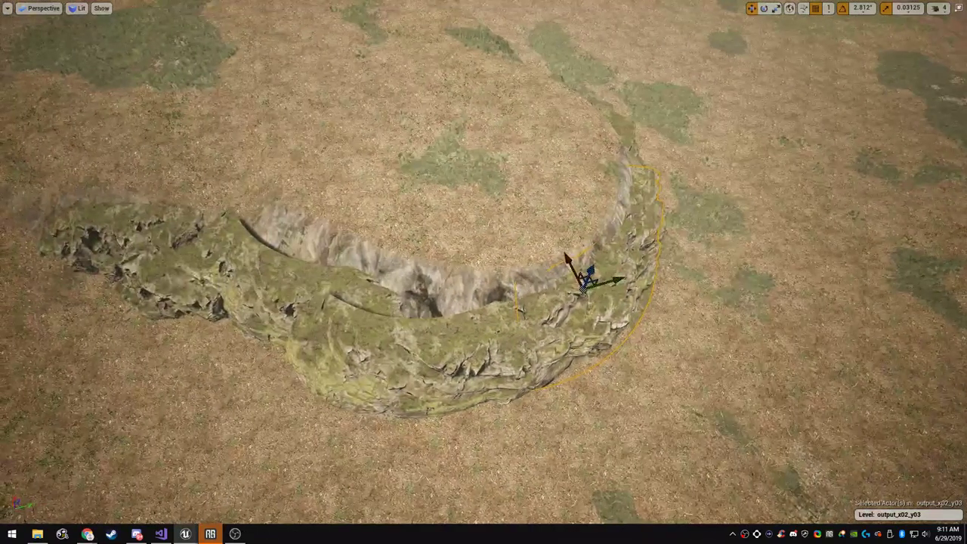
click(325, 281)
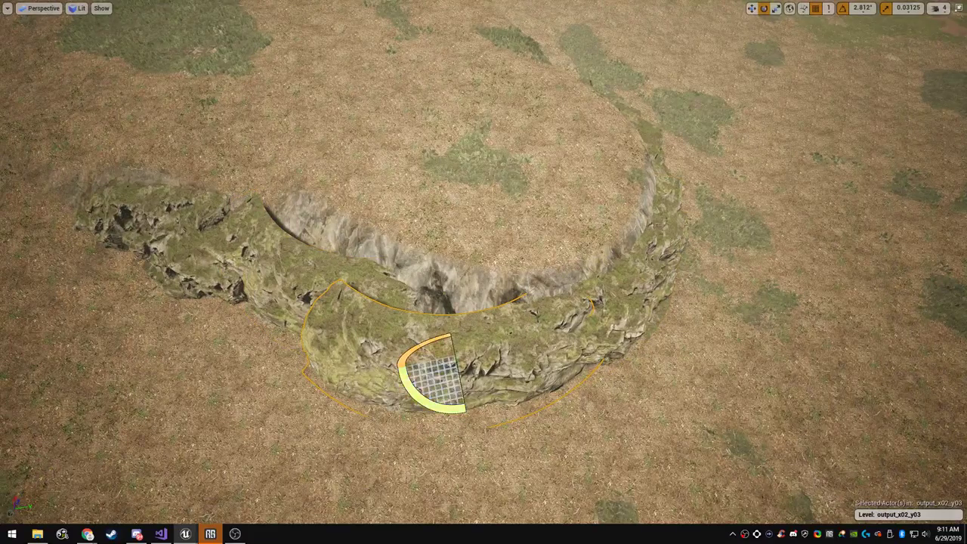
drag(426, 404, 414, 396)
drag(464, 342, 493, 318)
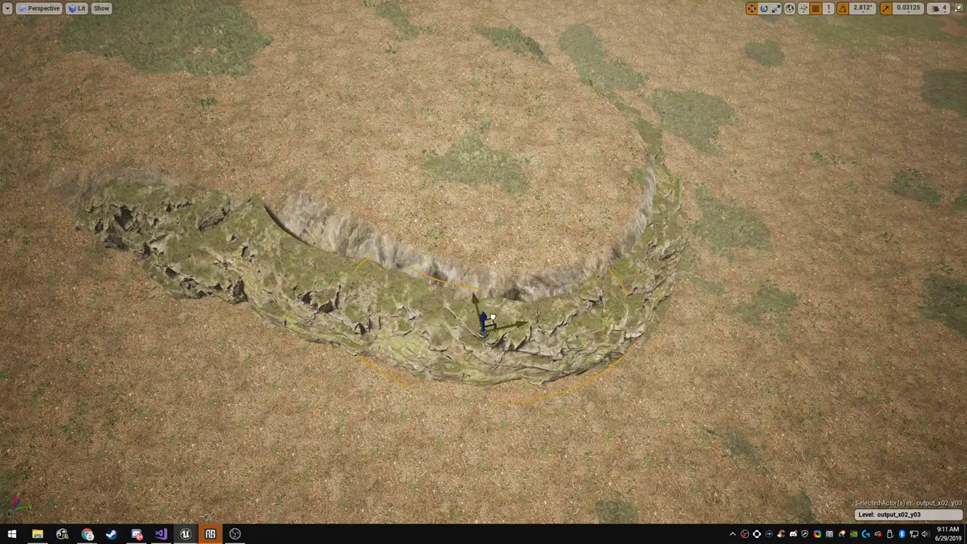
Raise the front rock piece so it covers more of the bare cliff face behind it
right_drag(494, 318, 514, 254)
right_drag(484, 272, 423, 284)
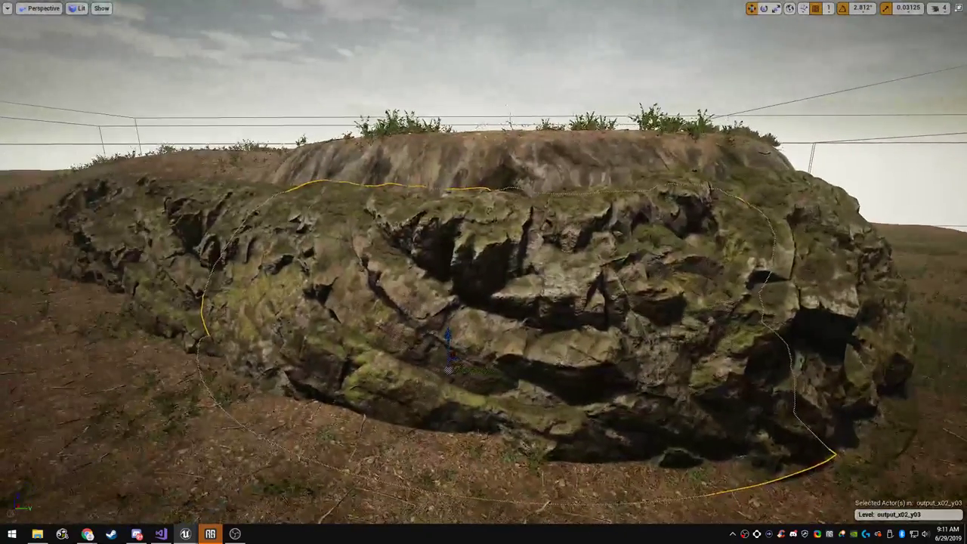
drag(449, 333, 449, 312)
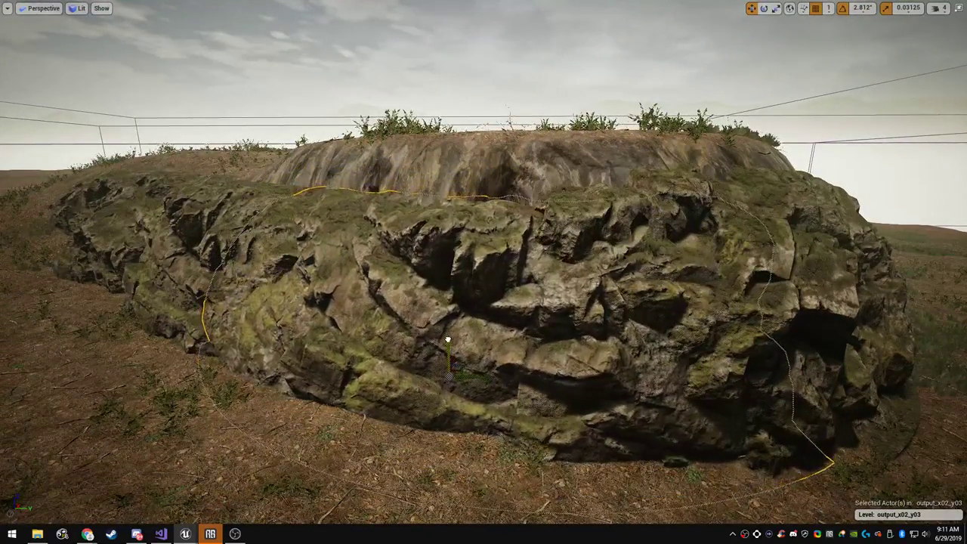
drag(488, 308, 450, 322)
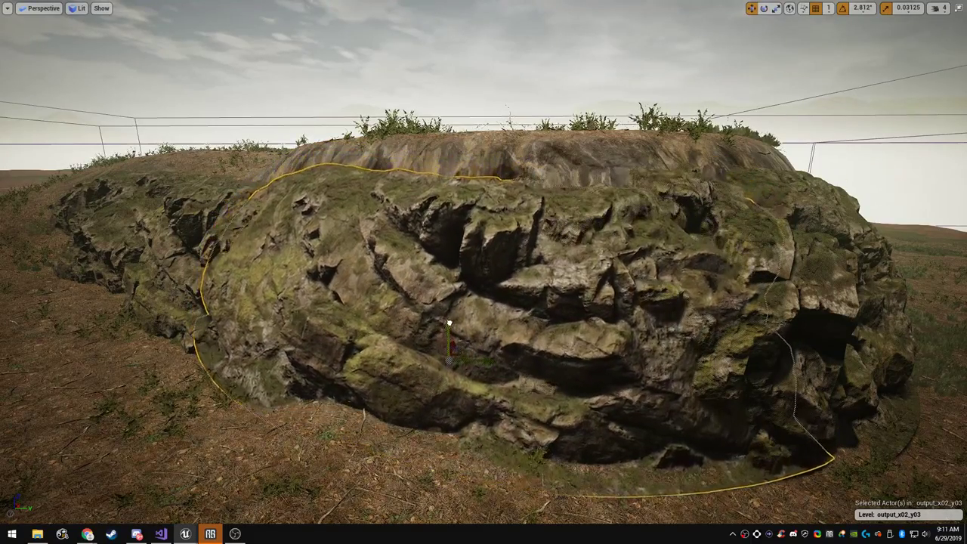
key(e)
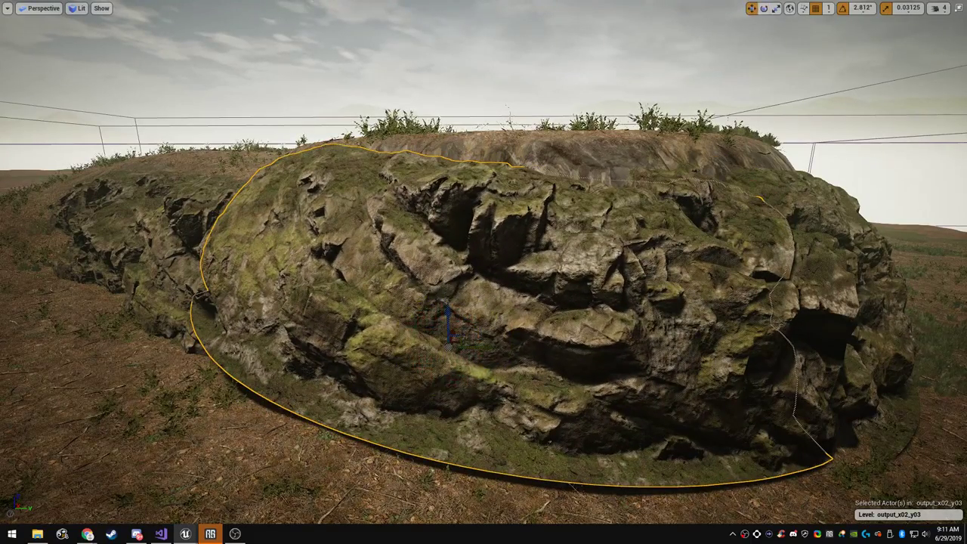
mouse_move(451, 334)
mouse_down()
mouse_move(453, 303)
mouse_move(473, 299)
mouse_move(451, 331)
mouse_up()
Lower the rock pieces around the plateau's curved corner to sink their exposed bases into the ground
key(w)
mouse_move(451, 332)
right_down()
mouse_move(559, 335)
mouse_move(423, 333)
mouse_move(508, 333)
mouse_move(456, 331)
right_up()
key(w)
key(s)
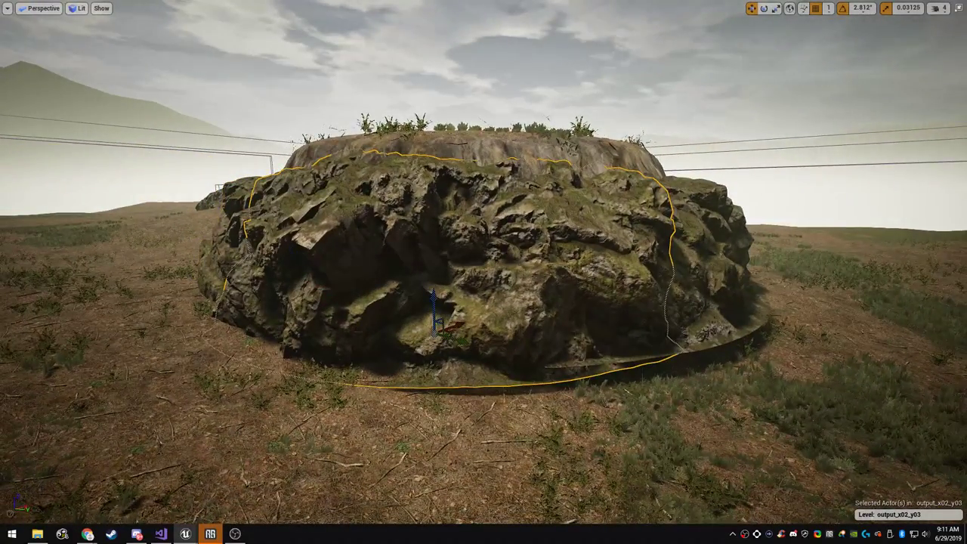
mouse_move(434, 297)
mouse_down()
mouse_move(434, 279)
mouse_move(434, 307)
mouse_up()
right_drag(434, 307, 332, 307)
key(d)
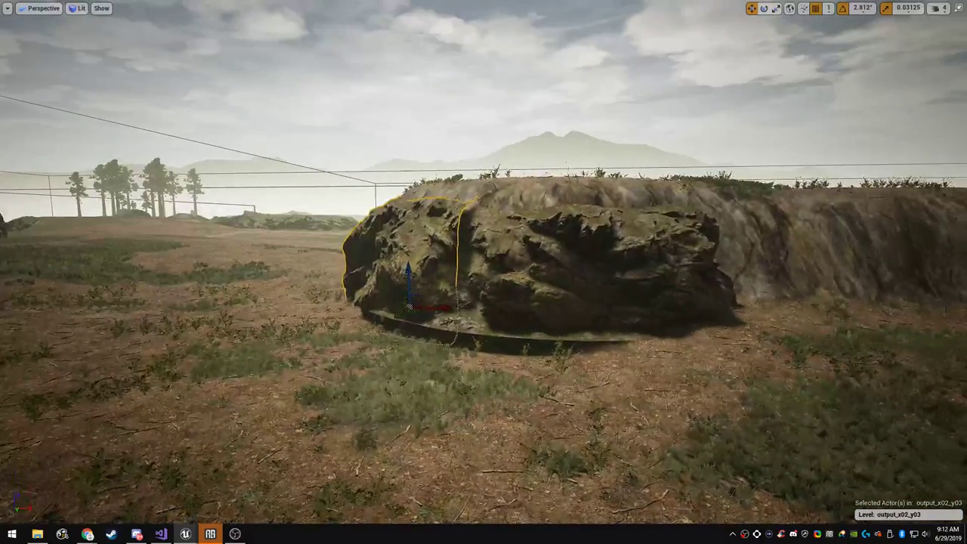
mouse_move(550, 287)
mouse_down()
mouse_move(549, 266)
mouse_move(549, 293)
mouse_up()
Move the spare rock piece from the far end of the row to the bare cliff beside the corner rocks
key(w)
right_drag(549, 293, 581, 369)
key(e)
key(s)
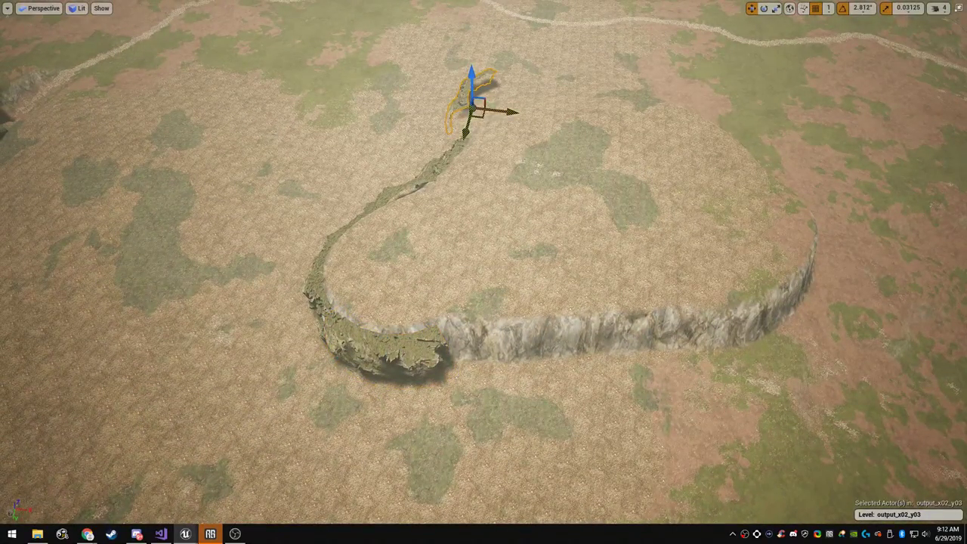
drag(481, 117, 498, 377)
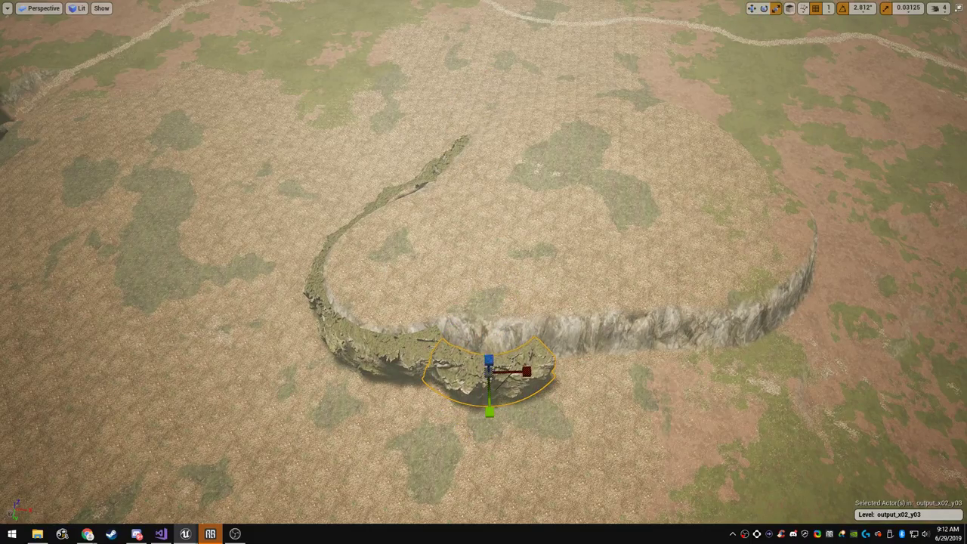
Lower the moved rock piece into the ground and shift it closer against the cliff face
key(f)
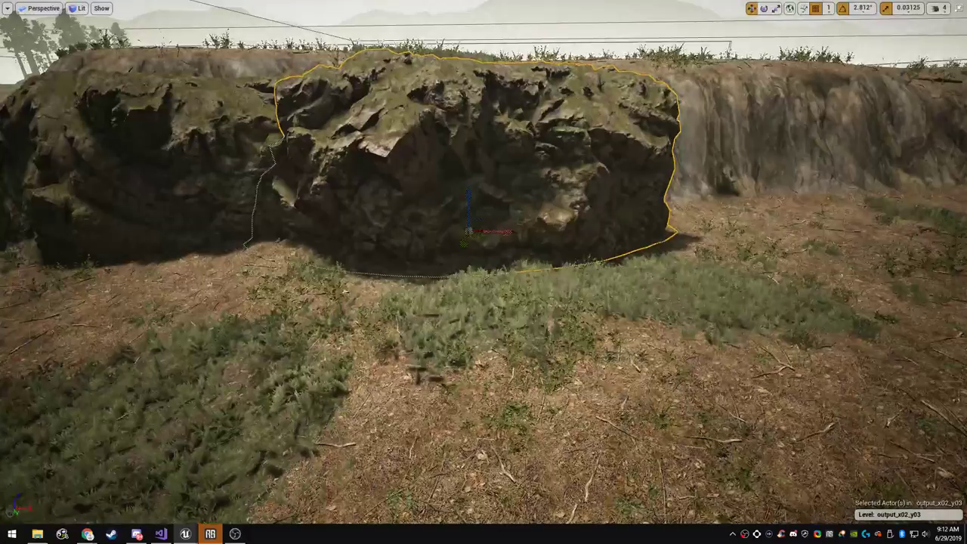
drag(473, 195, 474, 200)
right_drag(474, 227, 482, 326)
drag(503, 219, 509, 189)
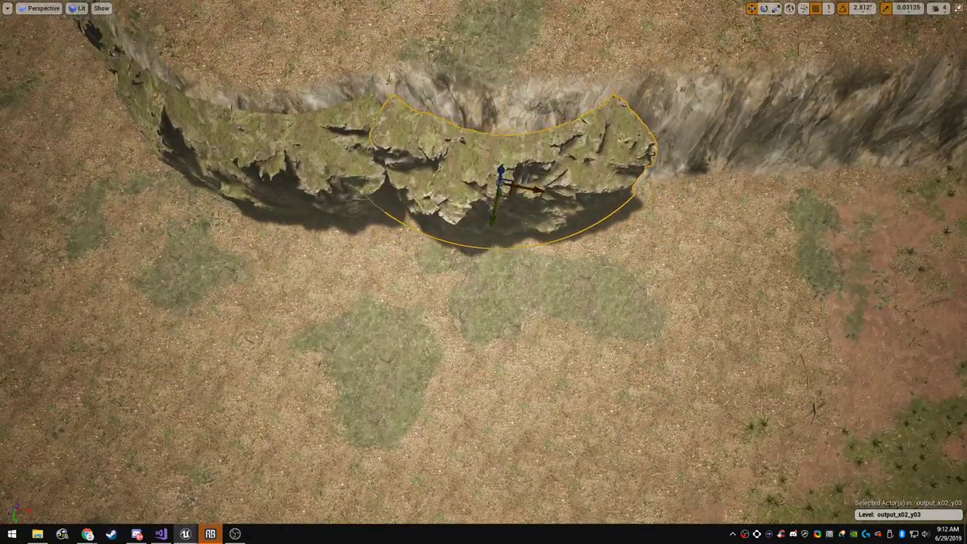
Lower the camera speed to 3 and duplicate the two end rock pieces along the bare cliff face to extend the row
right_drag(508, 189, 536, 155)
key(w)
key(s)
click(937, 8)
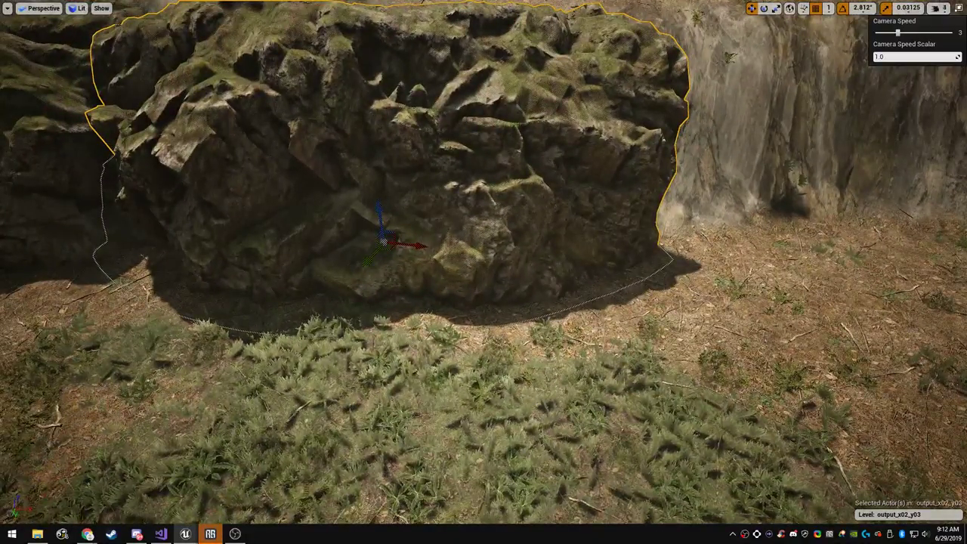
key(s)
right_drag(484, 227, 525, 261)
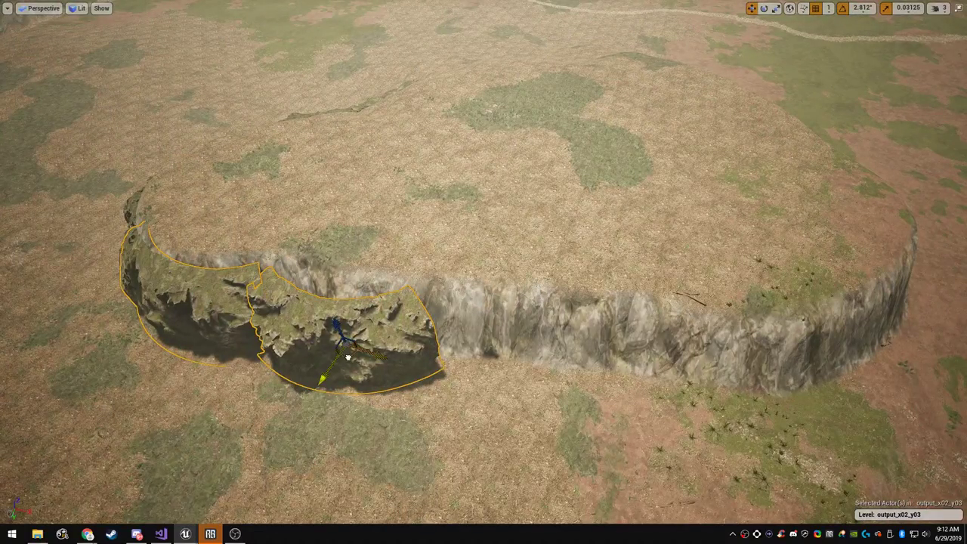
alt+drag(347, 357, 647, 435)
drag(668, 403, 692, 387)
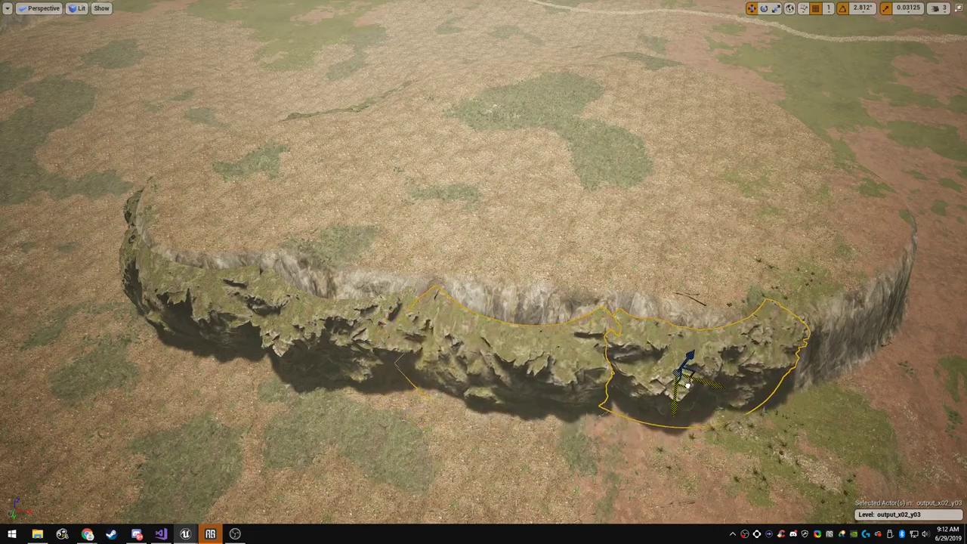
Copy the rock pair to the far side of the plateau, rotate it to follow the curve and move it against the cliff
key(d)
right_drag(692, 387, 677, 453)
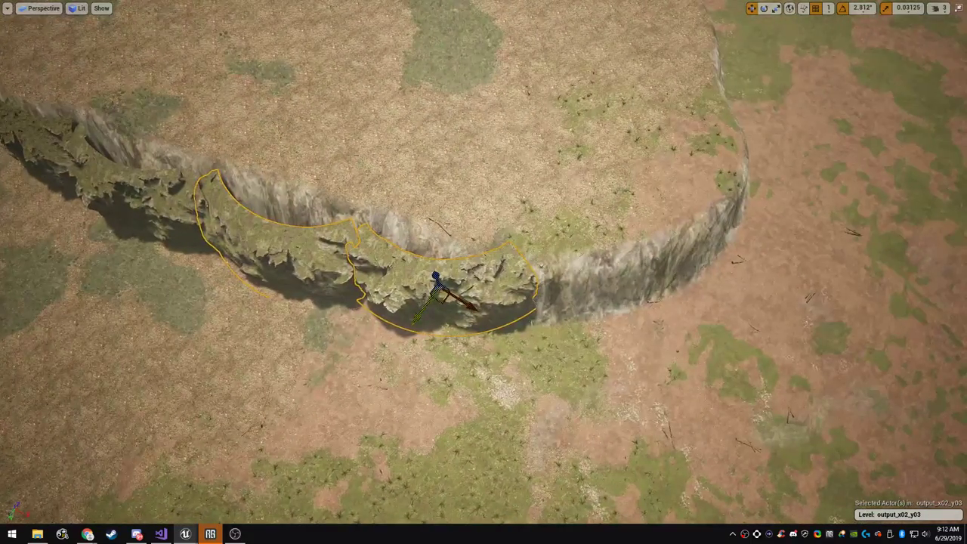
key(d)
right_drag(424, 332, 306, 283)
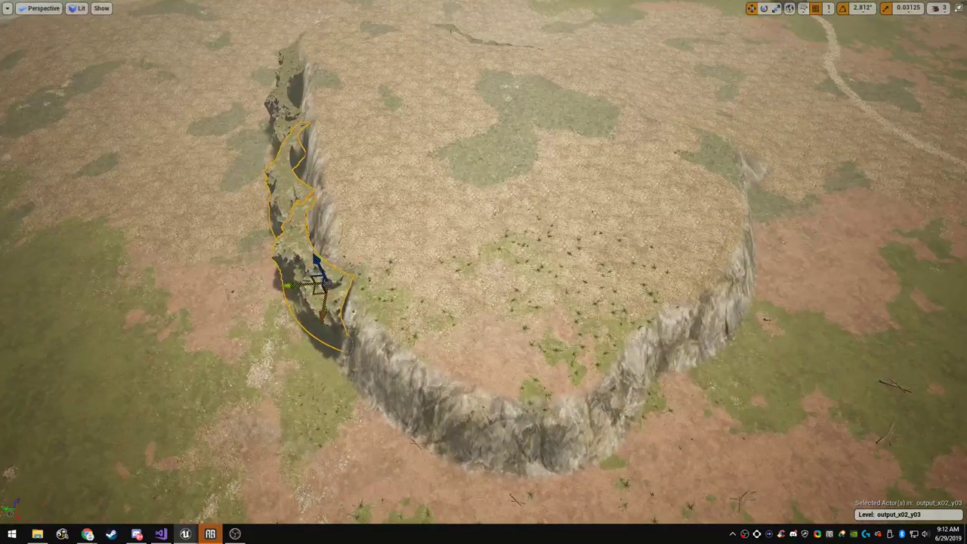
alt+drag(317, 291, 791, 408)
key(e)
key(d)
right_drag(791, 408, 744, 468)
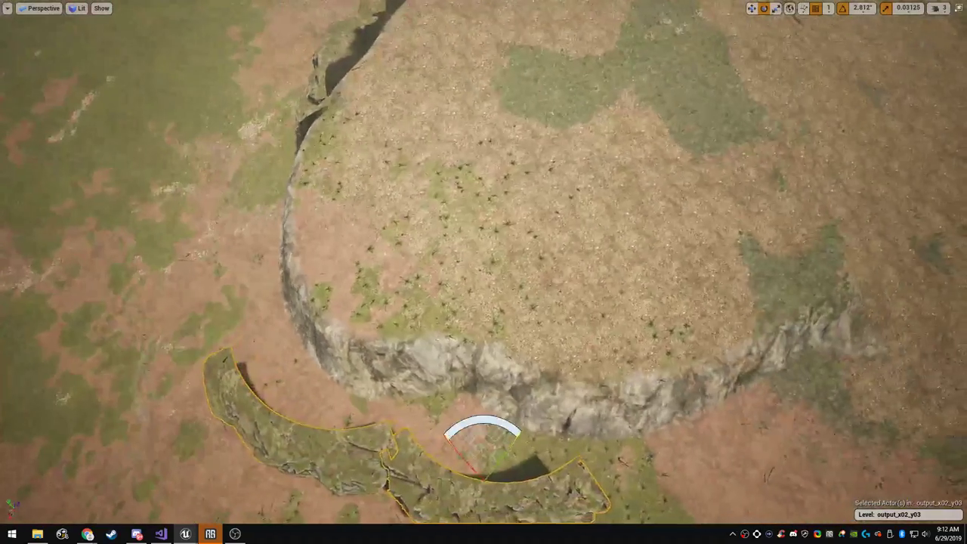
key(w)
drag(467, 476, 530, 405)
Extend the far-side row with another copy of the pair, rotated along the cliff edge, and delete the surplus rock
right_drag(529, 405, 484, 439)
key(s)
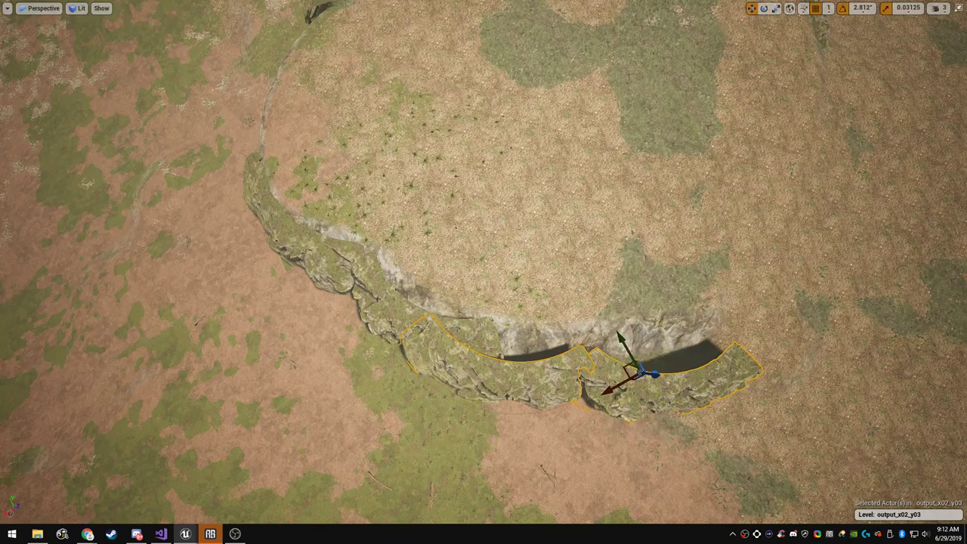
drag(637, 371, 688, 356)
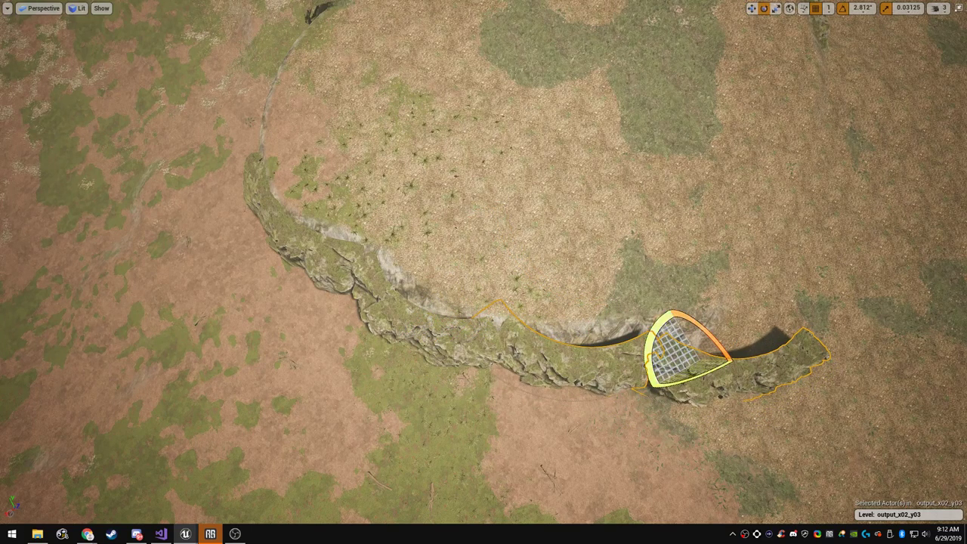
drag(690, 355, 690, 316)
right_drag(691, 316, 843, 257)
key(q)
key(s)
key(w)
key(d)
key(Delete)
Duplicate the far-side end rock onto the bare cliff between the two rows and rotate it about 50 degrees to face outward
key(a)
key(w)
key(a)
key(w)
key(a)
key(s)
click(699, 274)
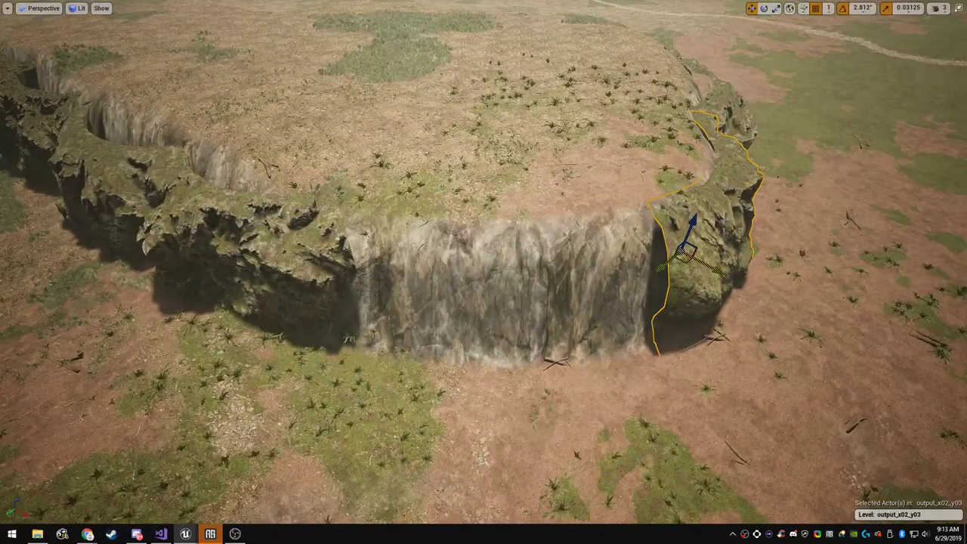
alt+drag(687, 253, 526, 338)
key(e)
drag(524, 382, 483, 382)
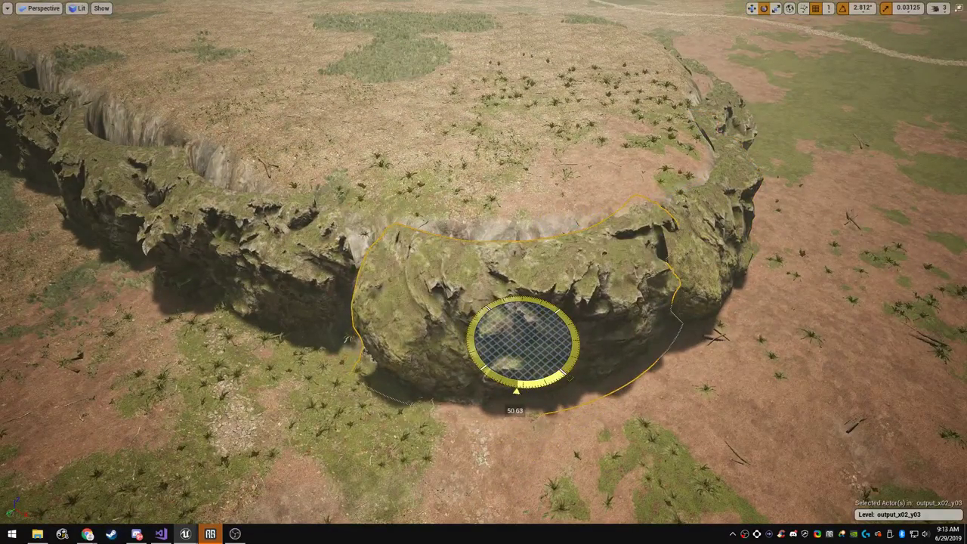
drag(523, 347, 549, 347)
Close the remaining narrow cliff gap with a rock piece, fitting it so it overlaps both neighbours
key(a)
right_drag(549, 347, 569, 345)
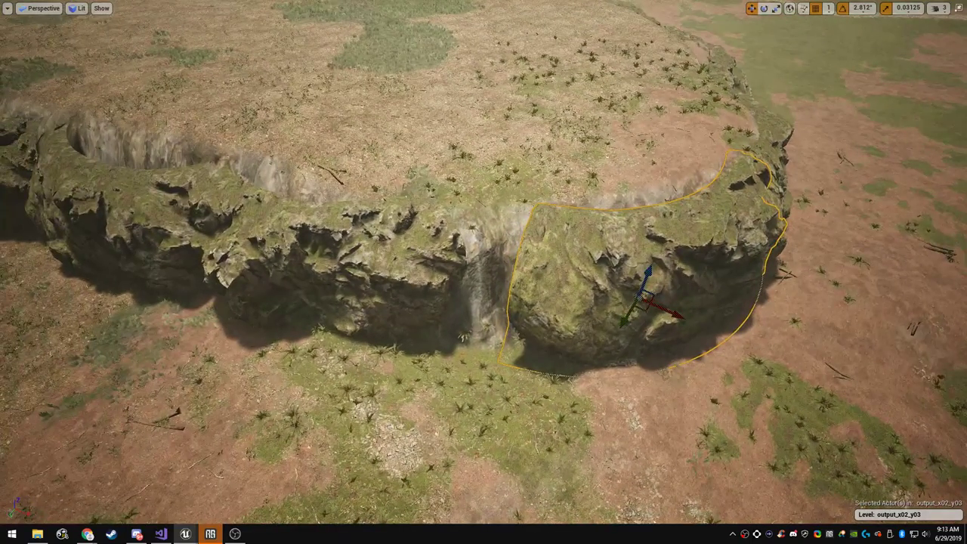
key(e)
key(a)
right_drag(333, 290, 362, 290)
key(r)
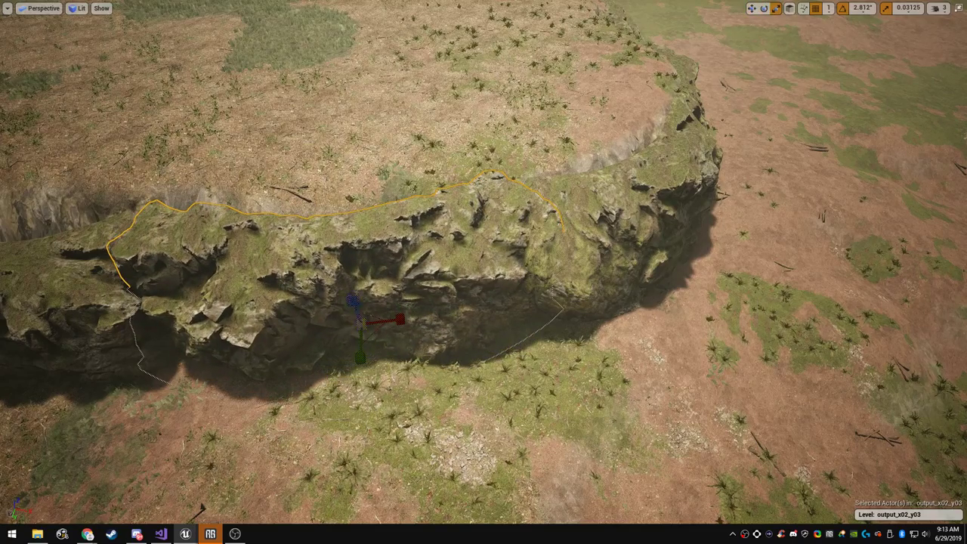
key(Escape)
Switch to landscape sculpting with the Flatten tool, using a strength of 0.085714 and a brush size of about 670
right_drag(363, 290, 1, 231)
key(w)
key(s)
key(d)
key(e)
key(F11)
key(shift+3)
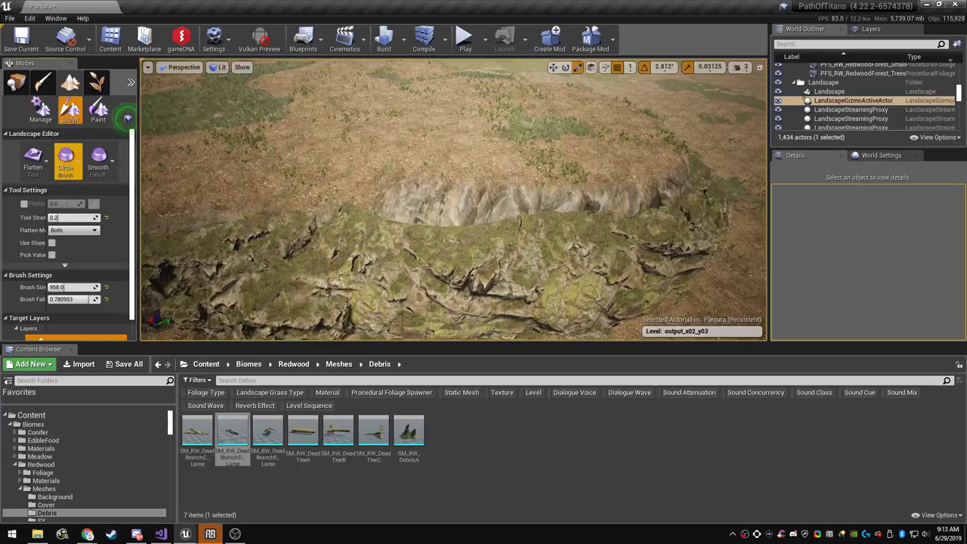
right_drag(454, 200, 447, 219)
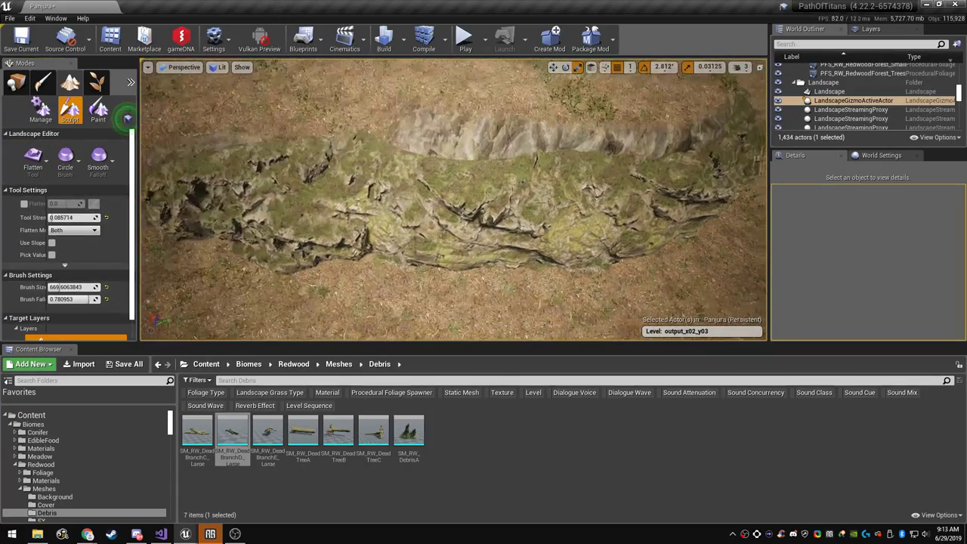
key(F11)
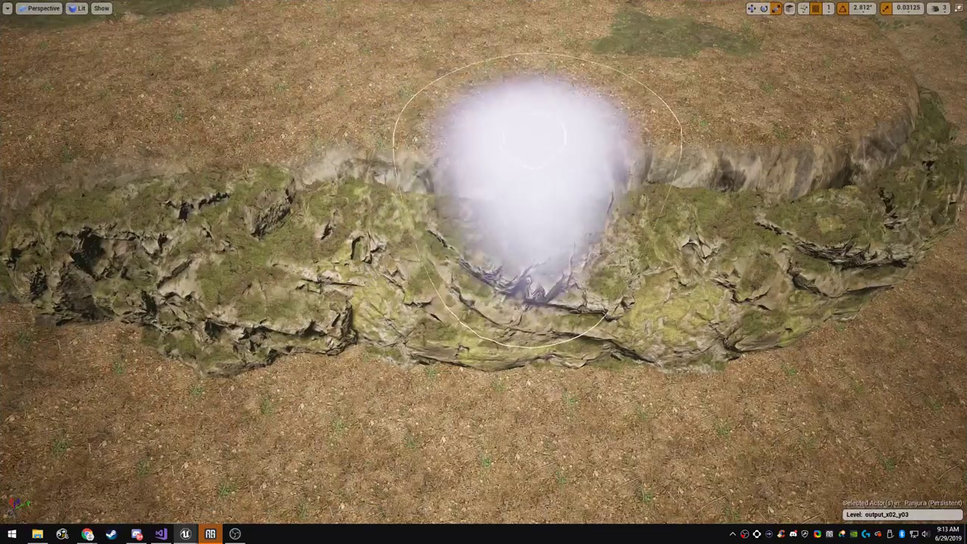
Sculpt the plateau rim around its rounded end so the terrain meets the backs of the rock pieces
right_drag(671, 179, 597, 185)
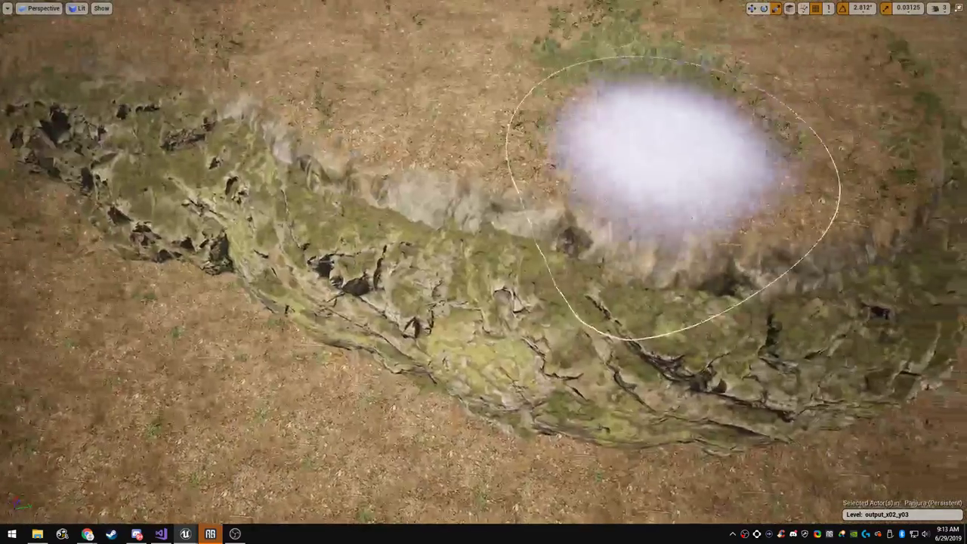
right_drag(702, 220, 741, 216)
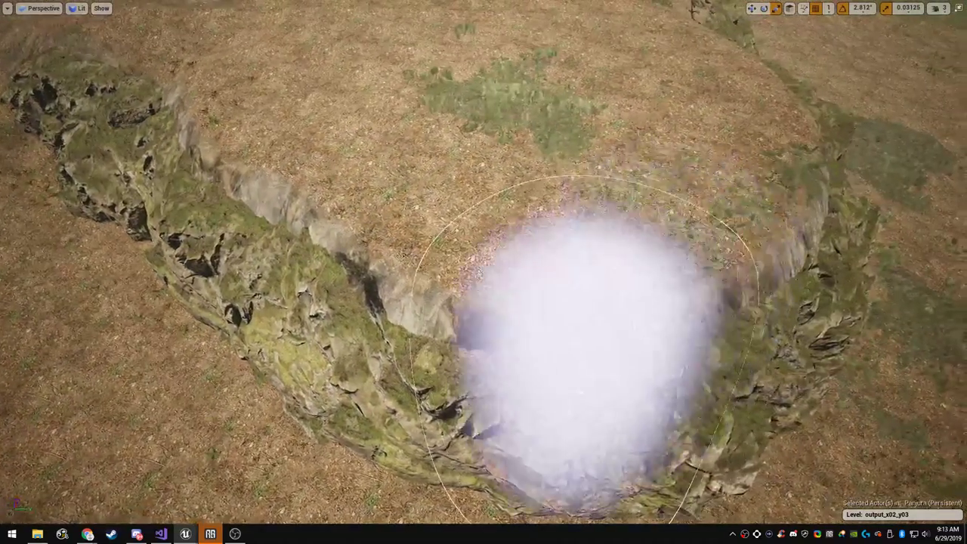
mouse_move(799, 211)
mouse_down()
mouse_move(773, 264)
mouse_move(693, 307)
mouse_up()
right_drag(693, 307, 642, 327)
mouse_move(695, 317)
mouse_down()
mouse_move(718, 393)
mouse_move(648, 416)
mouse_move(483, 393)
mouse_up()
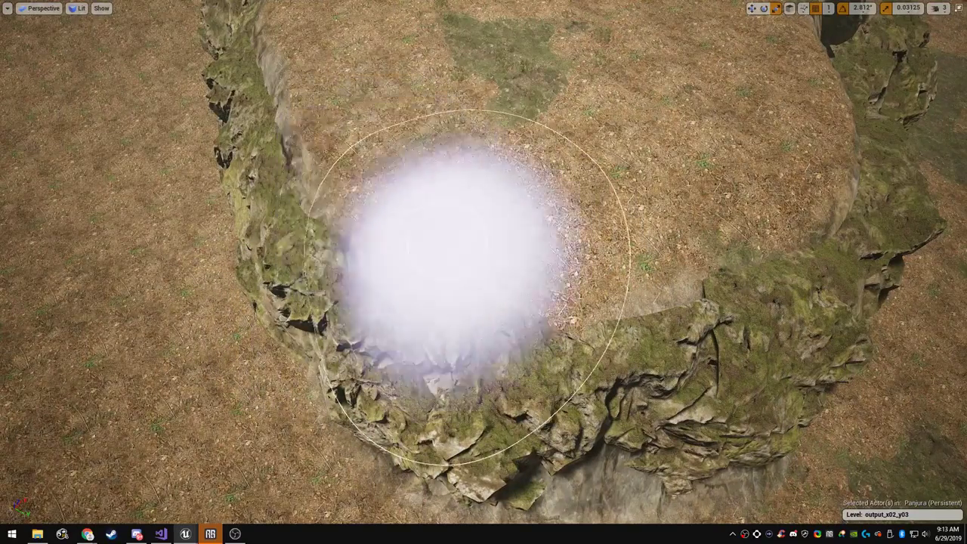
right_drag(453, 242, 669, 408)
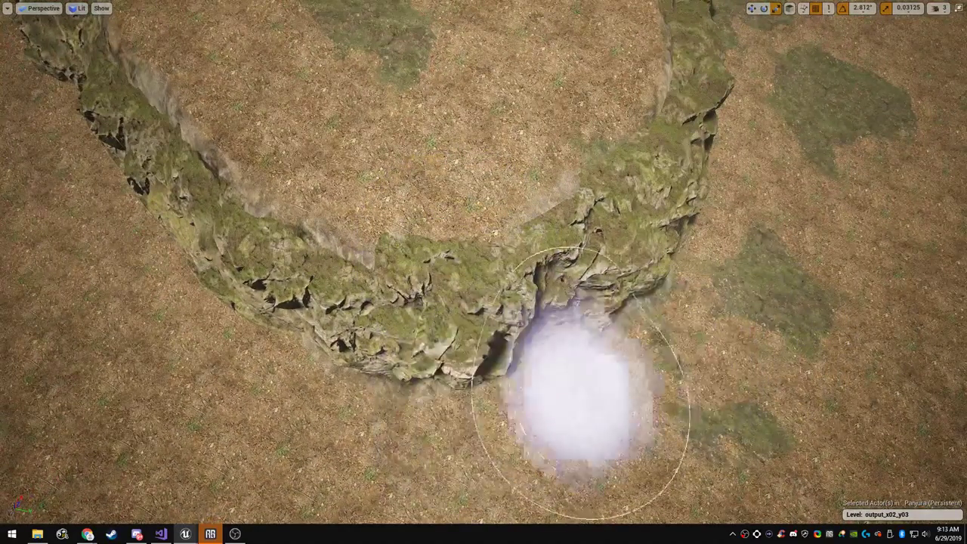
Continue blending the rim beyond the rounded end and even out the ground at the foot of the rock wall
mouse_move(692, 346)
right_down()
mouse_move(672, 196)
mouse_move(605, 200)
mouse_move(454, 287)
right_up()
mouse_move(499, 80)
right_down()
mouse_move(529, 159)
mouse_move(469, 166)
right_up()
right_drag(529, 155, 568, 158)
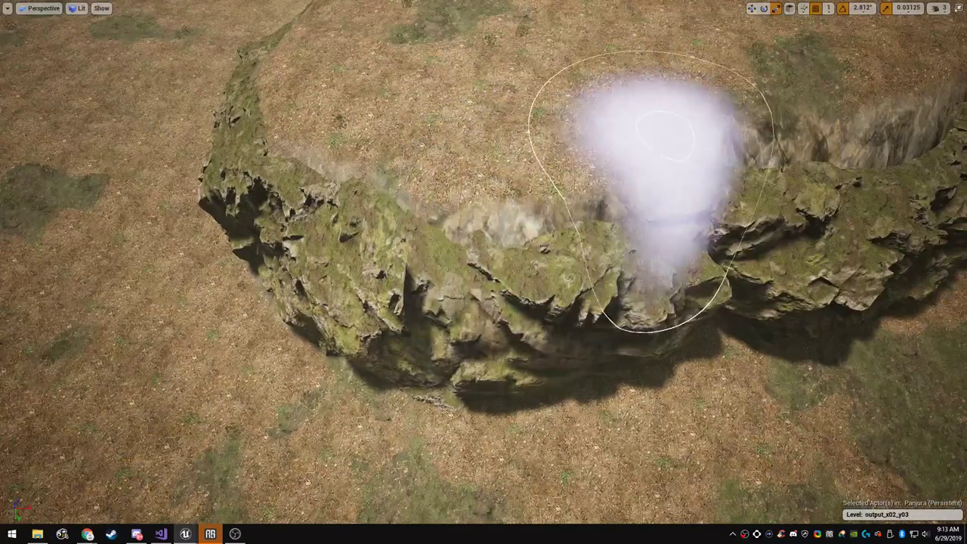
right_drag(665, 138, 487, 174)
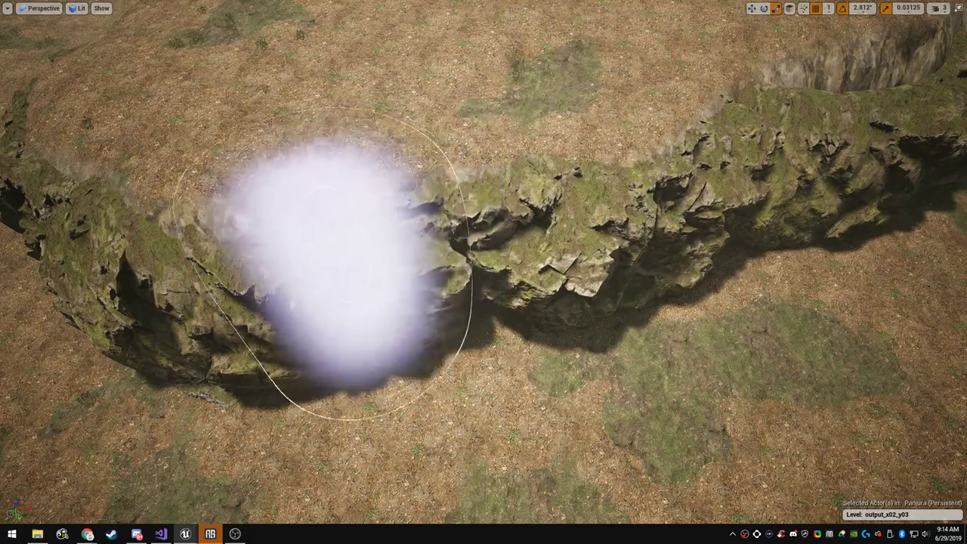
key(w)
mouse_move(325, 261)
right_down()
mouse_move(261, 246)
mouse_move(250, 170)
mouse_move(302, 162)
mouse_move(298, 170)
mouse_move(298, 148)
right_up()
key(s)
right_drag(428, 295, 428, 344)
key(w)
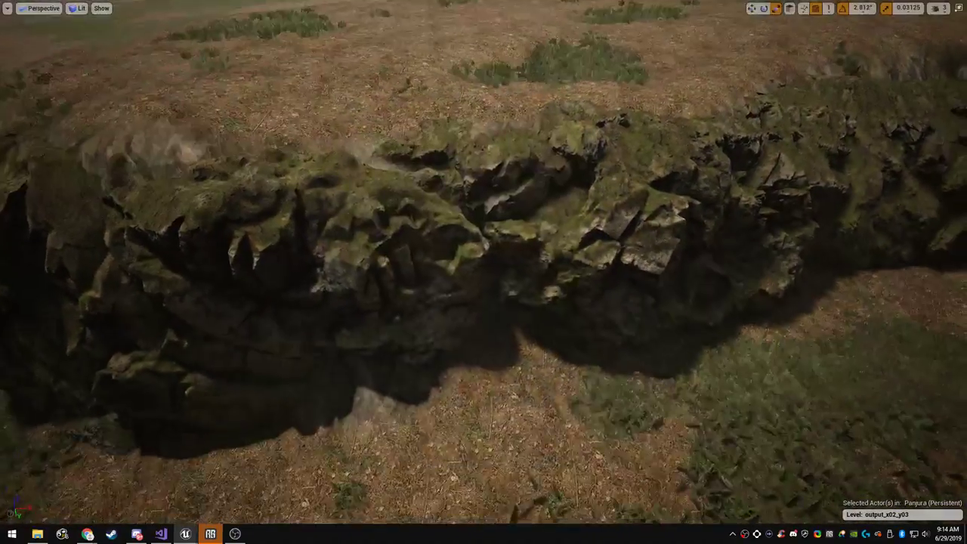
mouse_move(529, 446)
mouse_down()
mouse_move(551, 443)
mouse_move(382, 416)
mouse_move(657, 442)
mouse_up()
Sculpt the terrain over the exposed cliff recess behind the long row of rock pieces
mouse_move(657, 442)
right_down()
mouse_move(673, 362)
mouse_move(714, 375)
mouse_move(705, 416)
right_up()
key(d)
key(e)
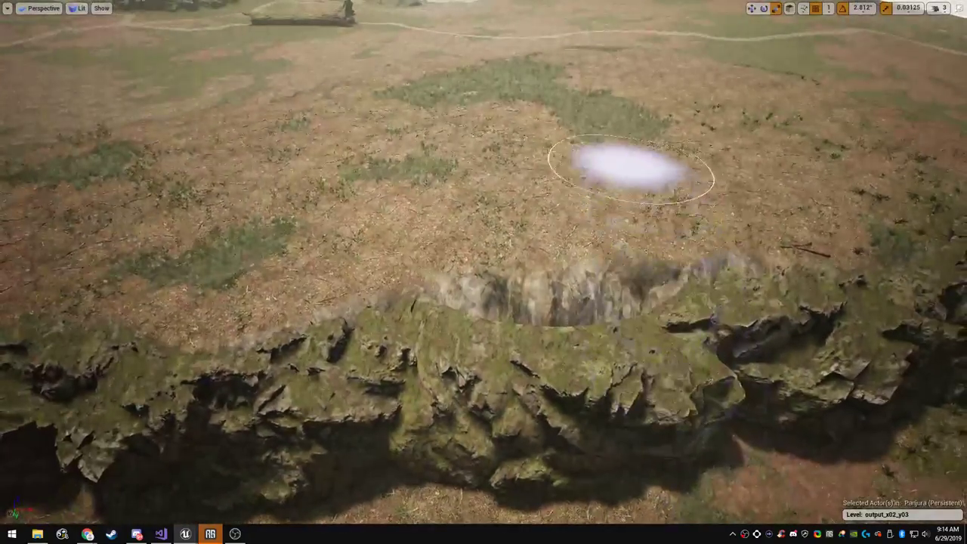
mouse_move(627, 280)
mouse_down()
mouse_move(601, 314)
mouse_move(492, 328)
mouse_move(576, 362)
mouse_move(596, 352)
mouse_move(585, 283)
mouse_up()
mouse_move(586, 283)
right_down()
mouse_move(544, 332)
mouse_move(589, 256)
mouse_move(585, 363)
right_up()
key(q)
key(d)
key(e)
drag(519, 157, 421, 106)
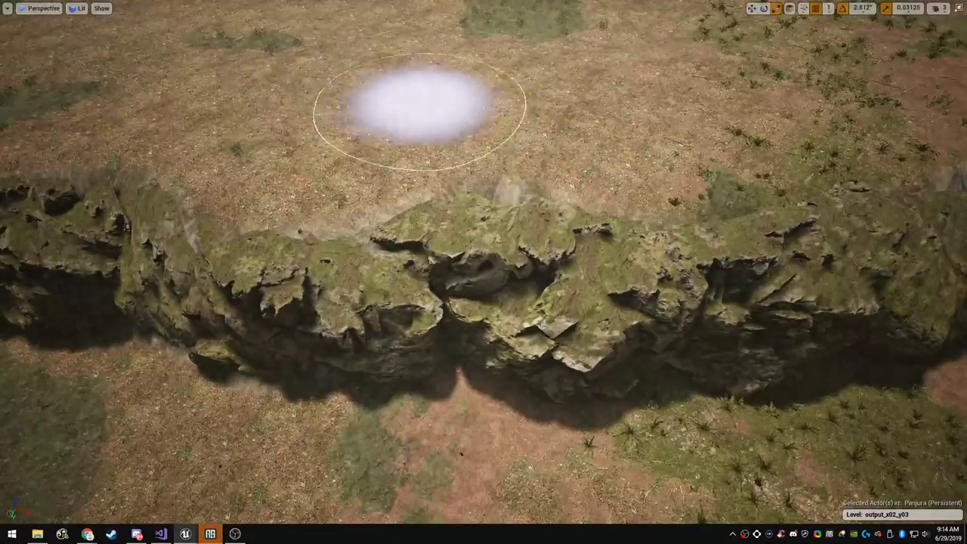
mouse_move(556, 128)
mouse_down()
mouse_move(541, 165)
mouse_move(551, 201)
mouse_move(656, 200)
mouse_move(771, 180)
mouse_move(697, 204)
mouse_up()
Blend the plateau edge into the rock tops near the fallen branches
key(d)
mouse_move(696, 204)
right_down()
mouse_move(703, 193)
mouse_move(699, 206)
right_up()
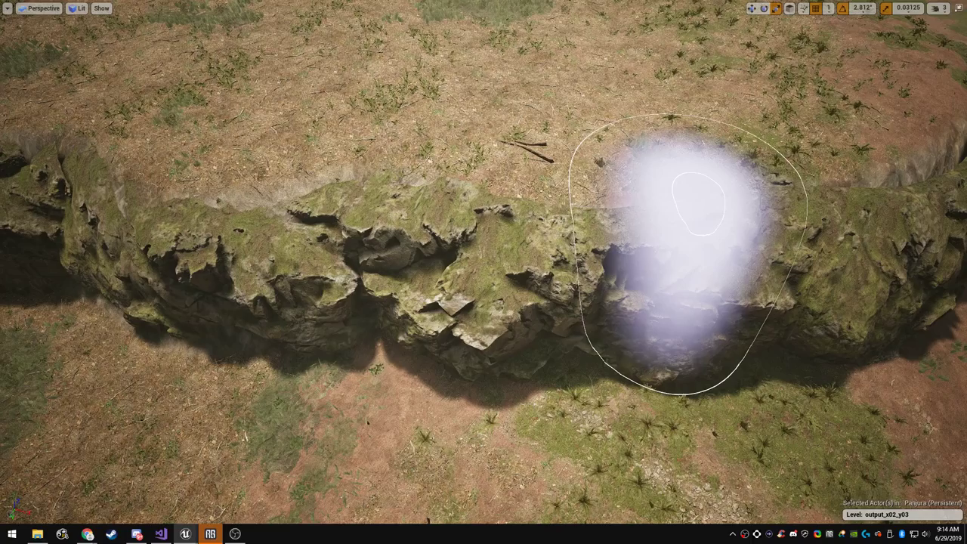
right_drag(571, 181, 604, 174)
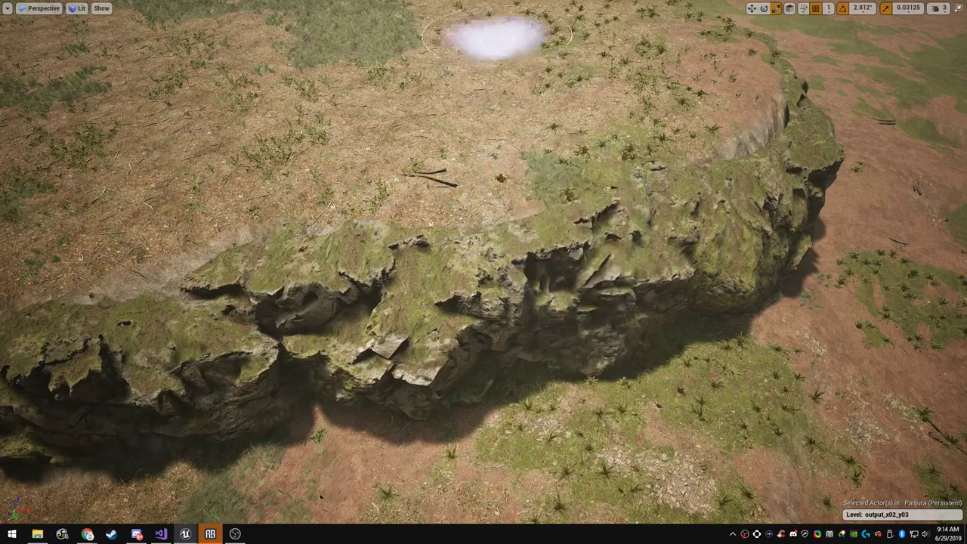
mouse_move(490, 193)
right_down()
mouse_move(446, 200)
mouse_move(453, 144)
mouse_move(487, 193)
right_up()
drag(492, 189, 495, 170)
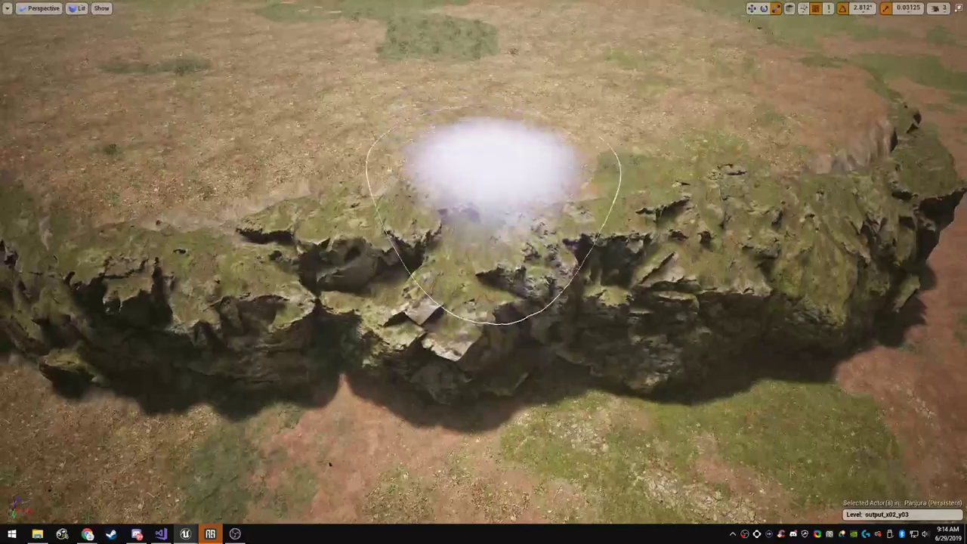
Sculpt the rim around the final corner and along the opposite side to cover the bare cliff behind the rocks
right_drag(711, 148, 820, 158)
right_drag(696, 200, 739, 261)
drag(639, 189, 760, 152)
right_drag(763, 159, 801, 212)
mouse_move(661, 223)
mouse_down()
mouse_move(597, 264)
mouse_move(560, 261)
mouse_up()
right_drag(559, 261, 619, 268)
drag(506, 234, 444, 224)
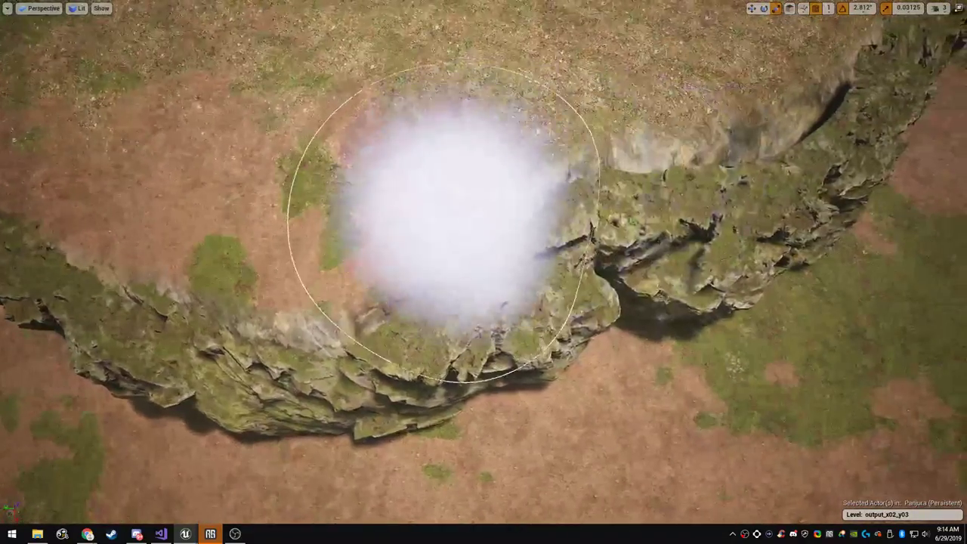
right_drag(595, 129, 635, 144)
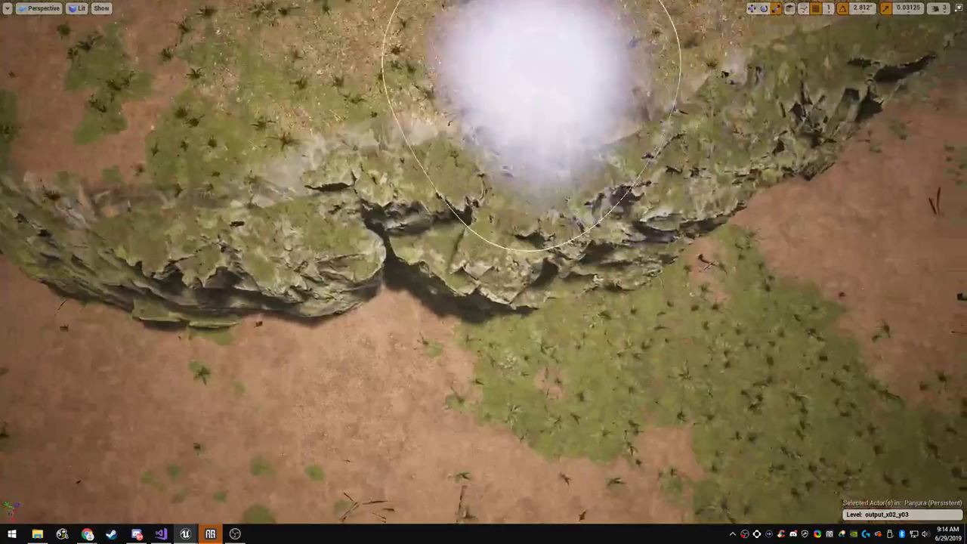
drag(532, 91, 507, 125)
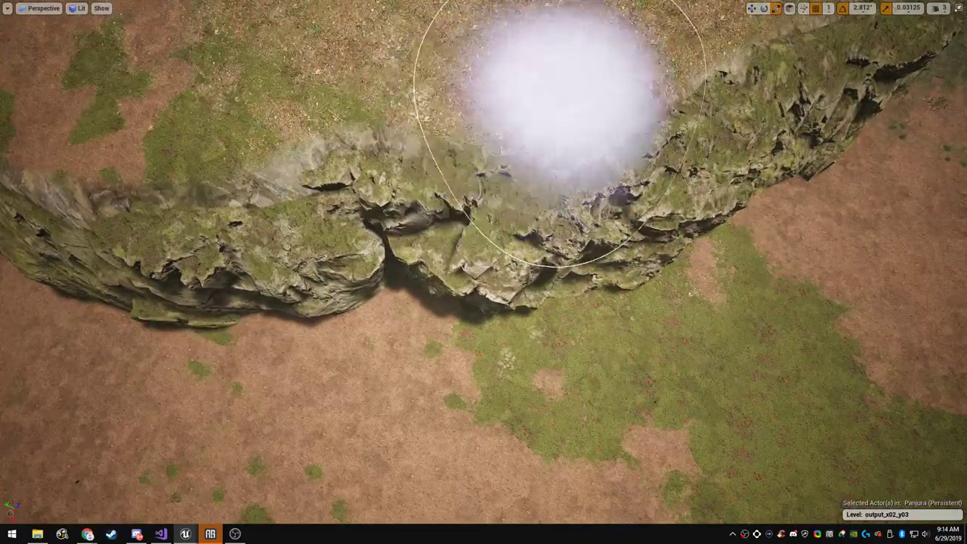
mouse_move(530, 83)
right_down()
mouse_move(438, 46)
mouse_move(425, 19)
mouse_move(514, 61)
mouse_move(559, 98)
mouse_move(518, 95)
right_up()
drag(423, 240, 401, 245)
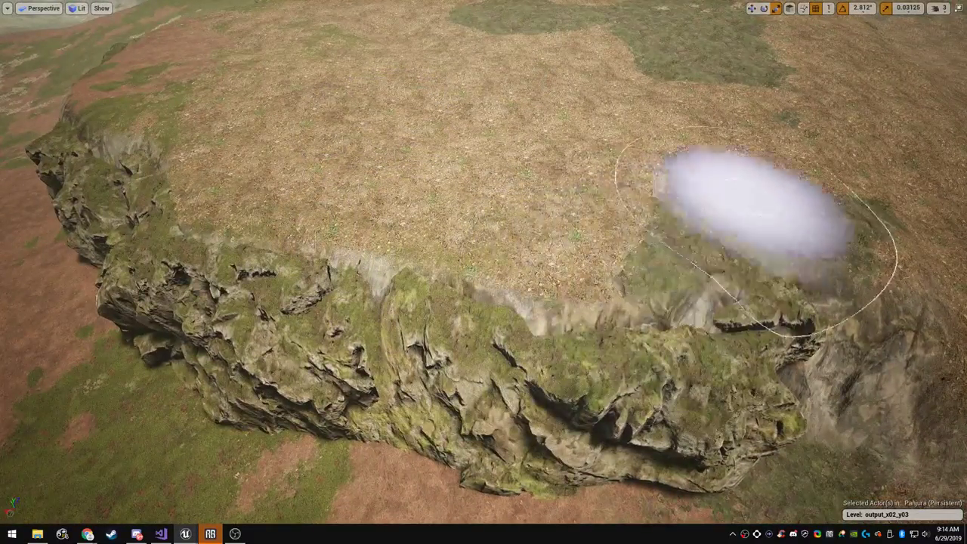
Switch from landscape sculpting back to object placement mode
mouse_move(756, 220)
right_down()
mouse_move(794, 219)
mouse_move(786, 189)
mouse_move(797, 140)
mouse_move(775, 143)
mouse_move(959, 155)
right_up()
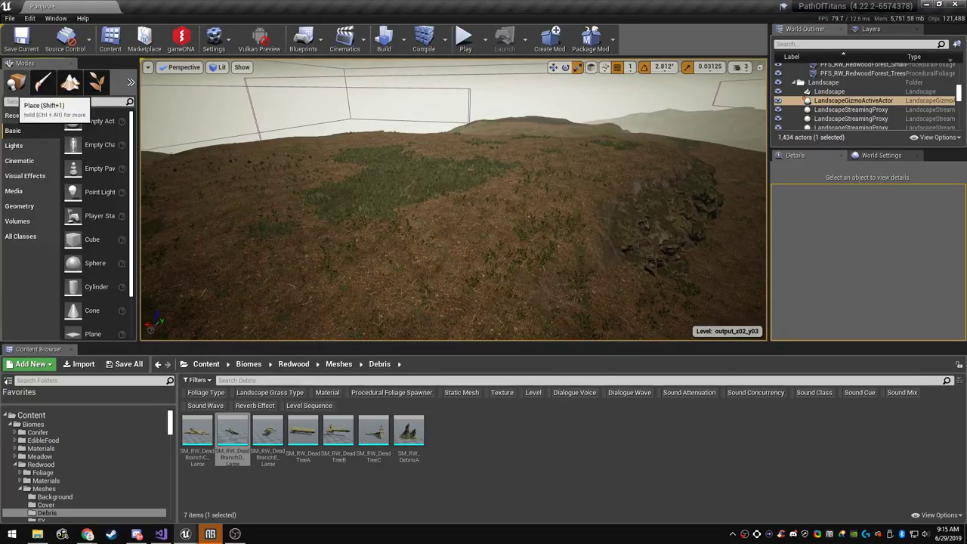
right_drag(454, 200, 665, 302)
key(F11)
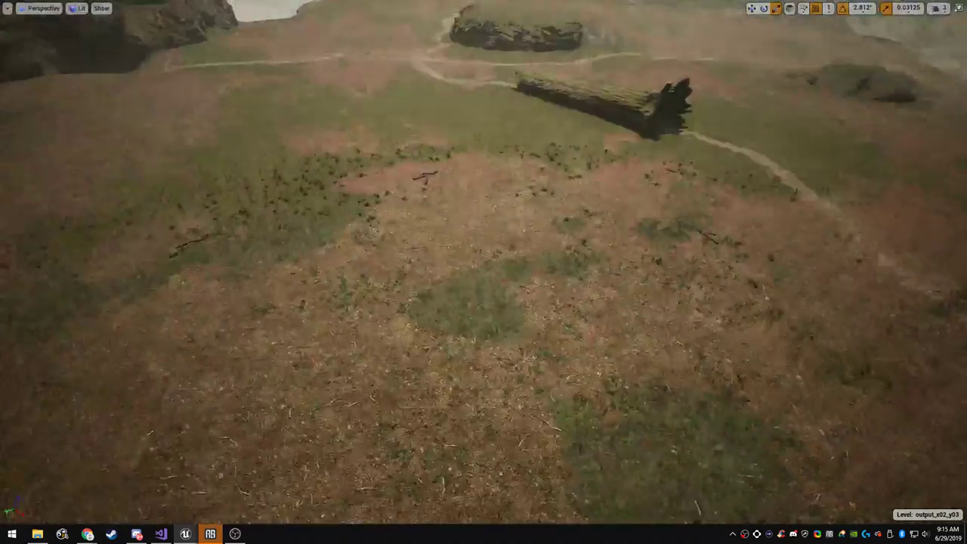
Position the selected rock group on top of the plateau and scale it
right_drag(484, 272, 559, 245)
click(495, 189)
right_drag(495, 189, 529, 189)
key(w)
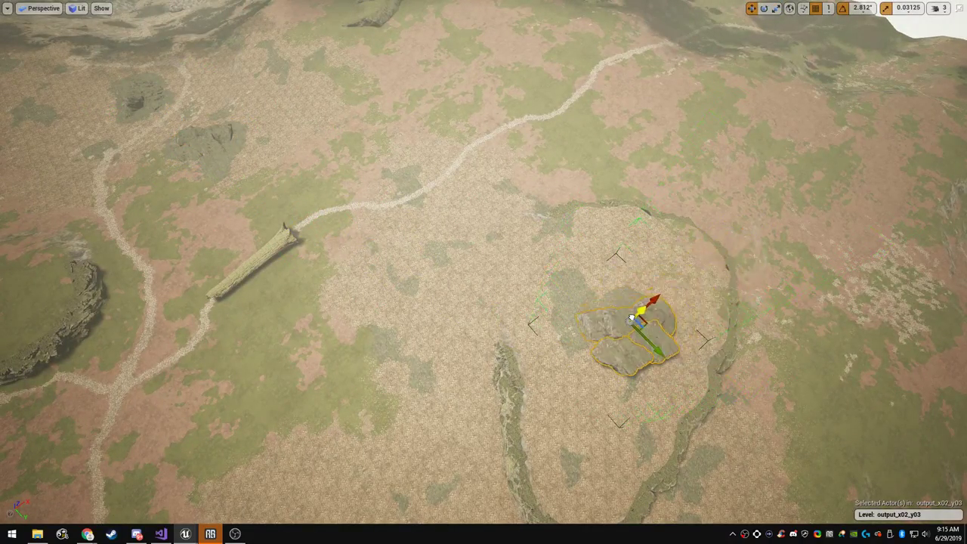
right_drag(632, 317, 643, 250)
mouse_move(489, 195)
mouse_down()
mouse_move(489, 224)
mouse_move(446, 243)
mouse_move(495, 251)
mouse_move(505, 240)
mouse_move(487, 198)
mouse_up()
key(r)
right_drag(487, 224, 725, 227)
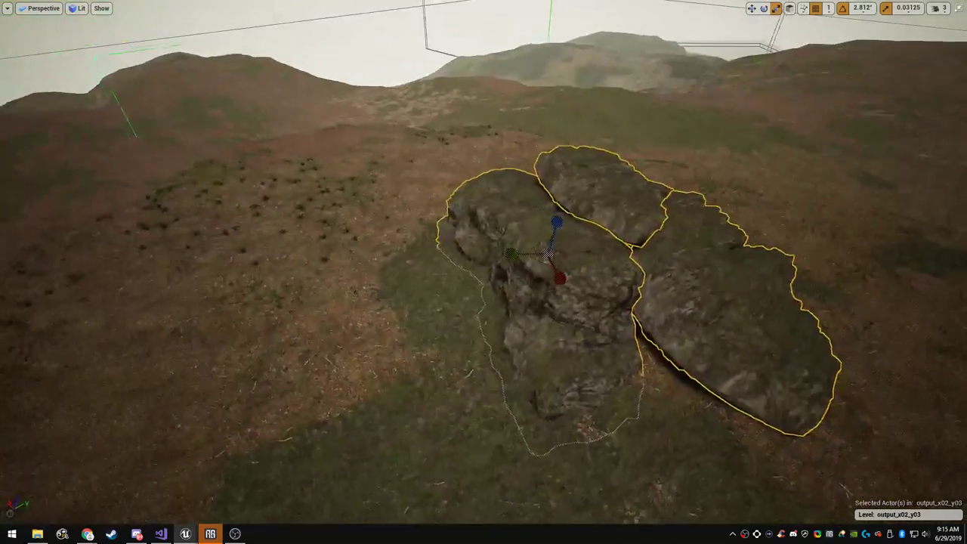
Move the rock group down into the plateau surface and rotate it slightly
key(w)
drag(555, 218, 462, 313)
key(e)
drag(459, 364, 467, 364)
key(Escape)
key(d)
right_drag(468, 364, 61, 348)
Rotate the central front rock of the cluster so that its base meets the ground
key(w)
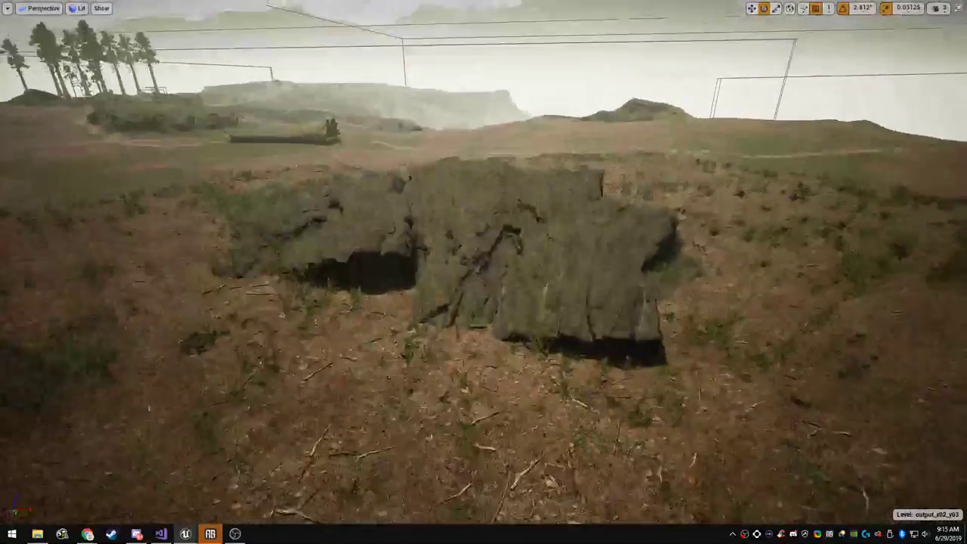
click(495, 250)
drag(493, 198, 500, 180)
key(w)
key(Escape)
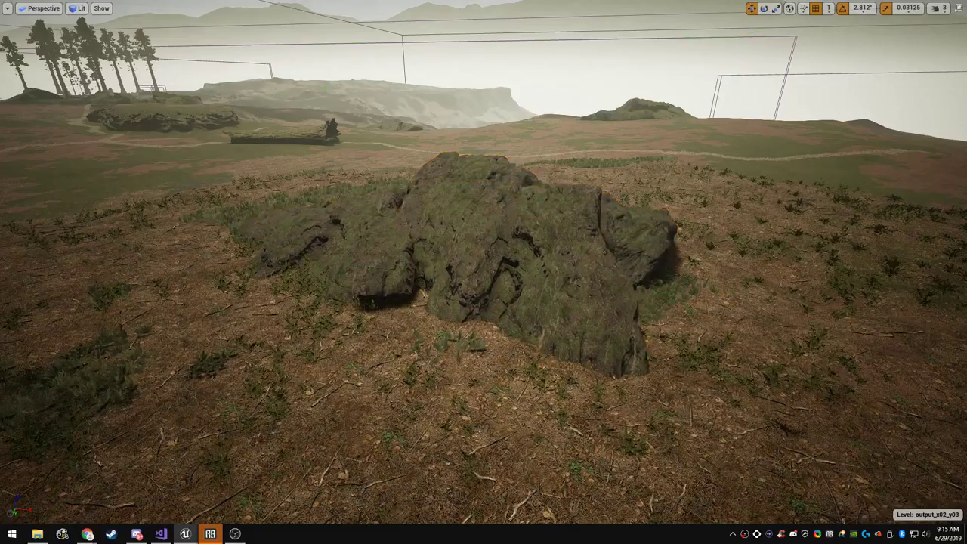
Turn the viewport's Foliage display back on and view the plateau among the trees
key(d)
right_drag(500, 180, 72, 204)
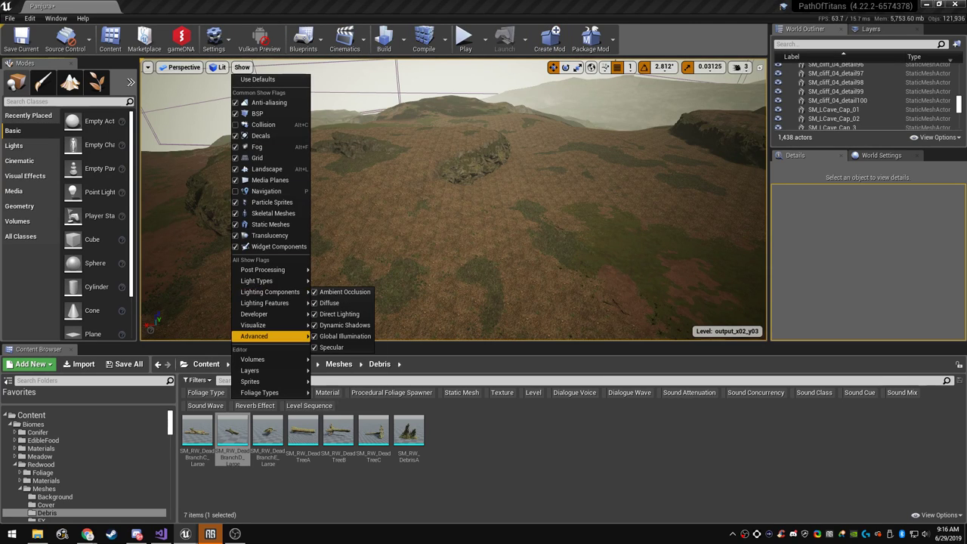
mouse_move(280, 336)
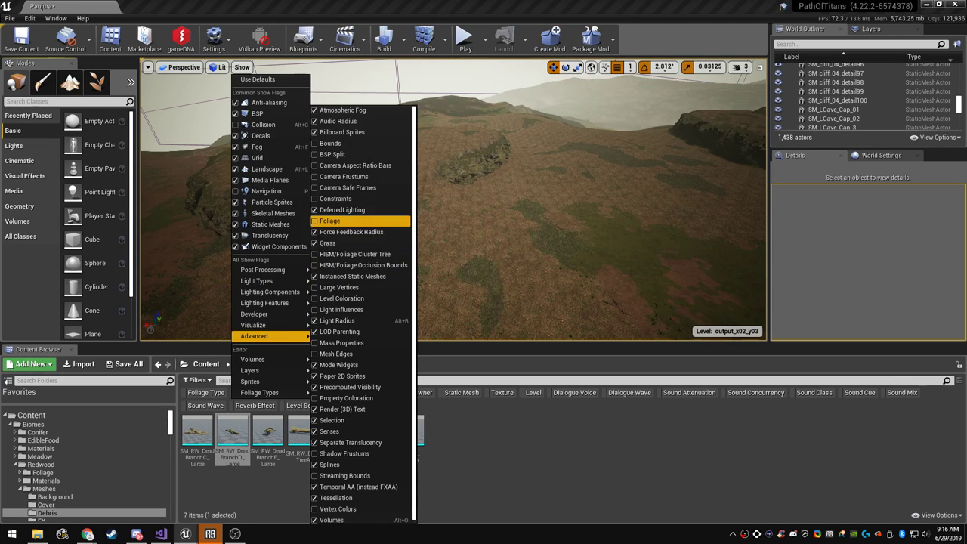
click(329, 221)
right_drag(423, 212, 438, 189)
key(F11)
key(w)
right_drag(484, 272, 431, 272)
right_drag(760, 153, 688, 162)
Enlarge the World Outliner list and filter the actors by "procedu" to find the procedural foliage volumes
key(F11)
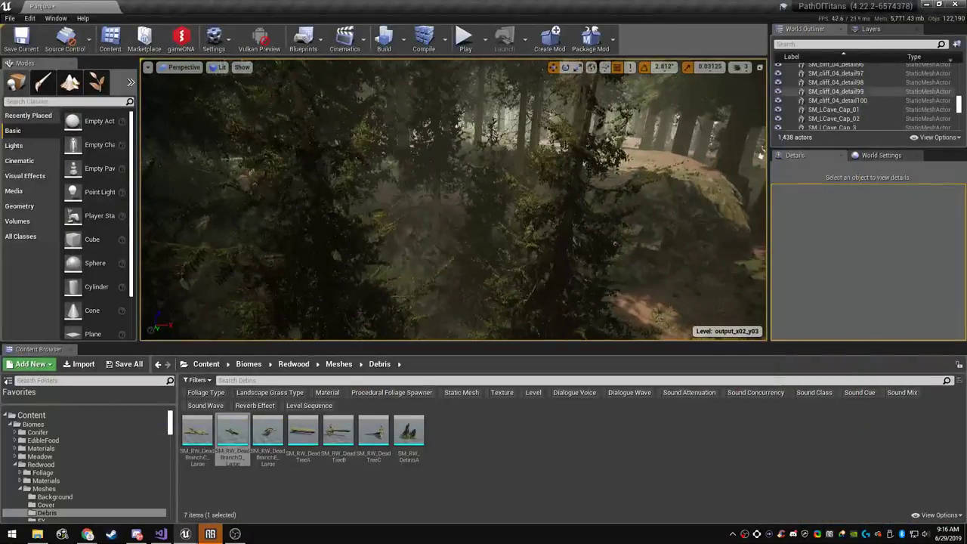
drag(823, 148, 823, 207)
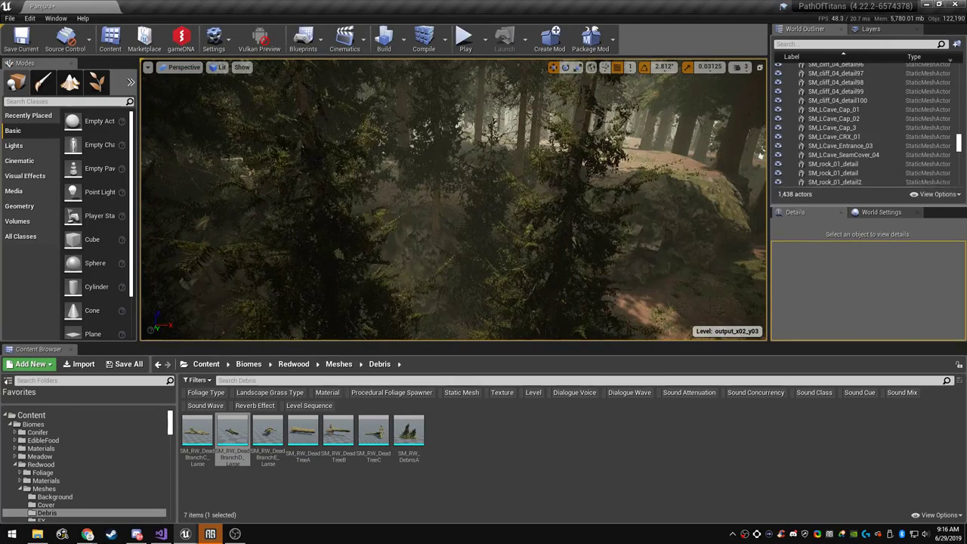
scroll(823, 140, down, 1)
click(810, 44)
text(procd)
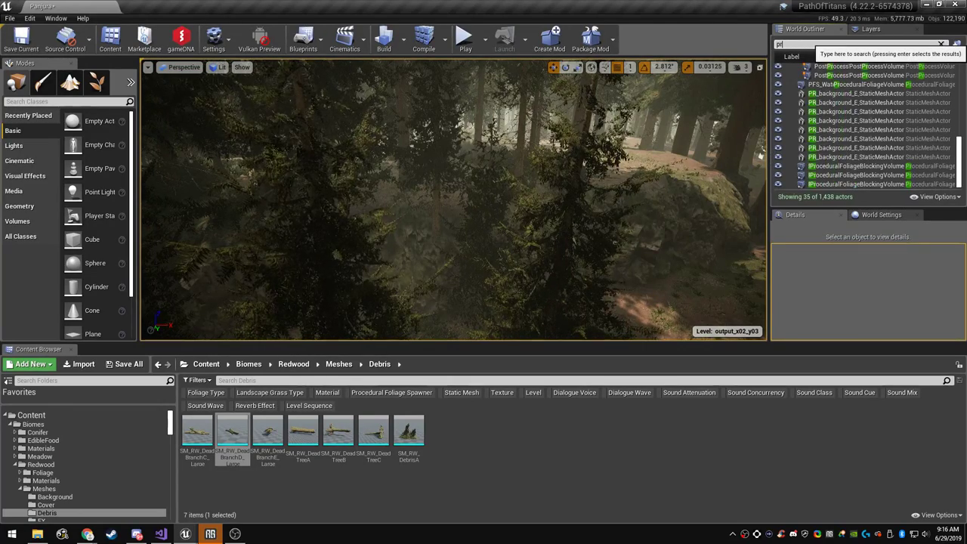
key(BackSpace)
text(e)
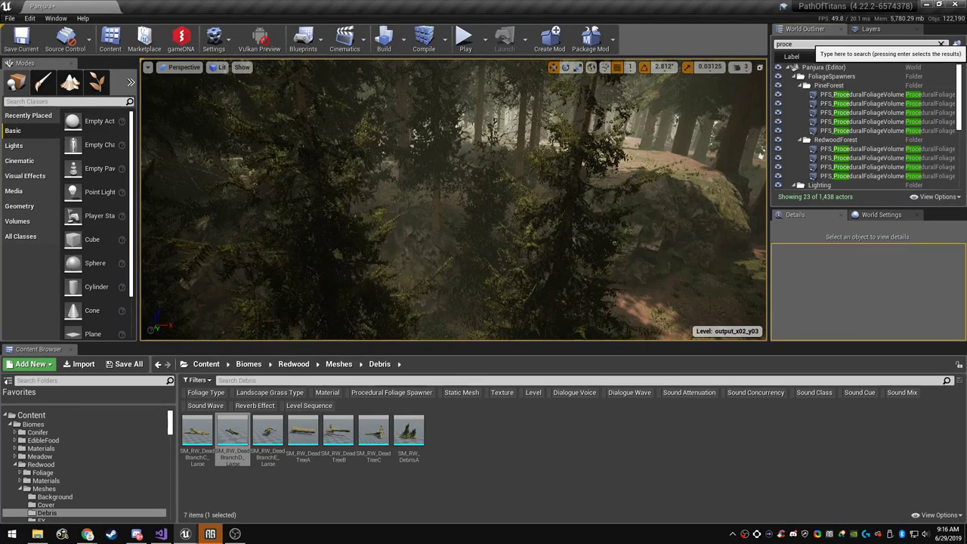
text(du)
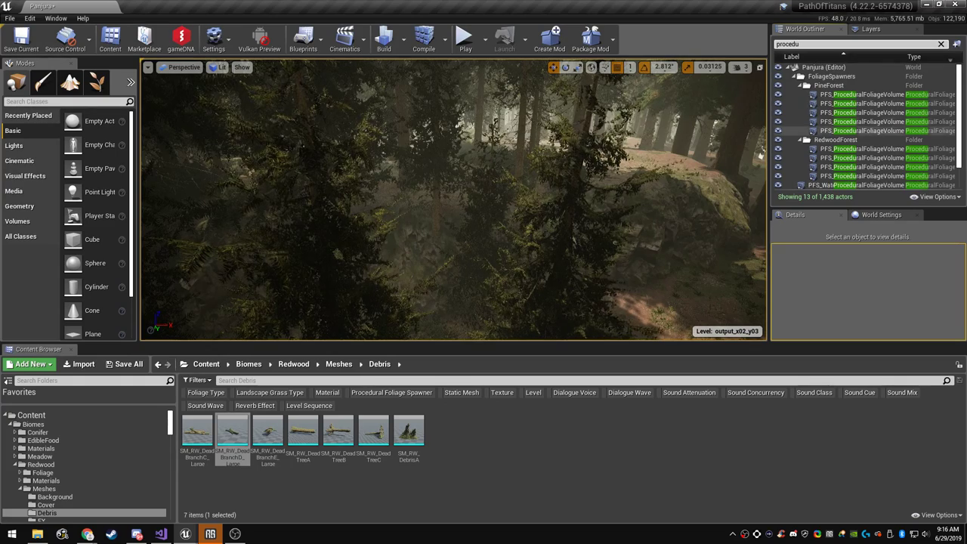
Clear the details filter of the PFS_CF_ConiferForest_Trees volume and resimulate its foliage
click(862, 95)
click(805, 130)
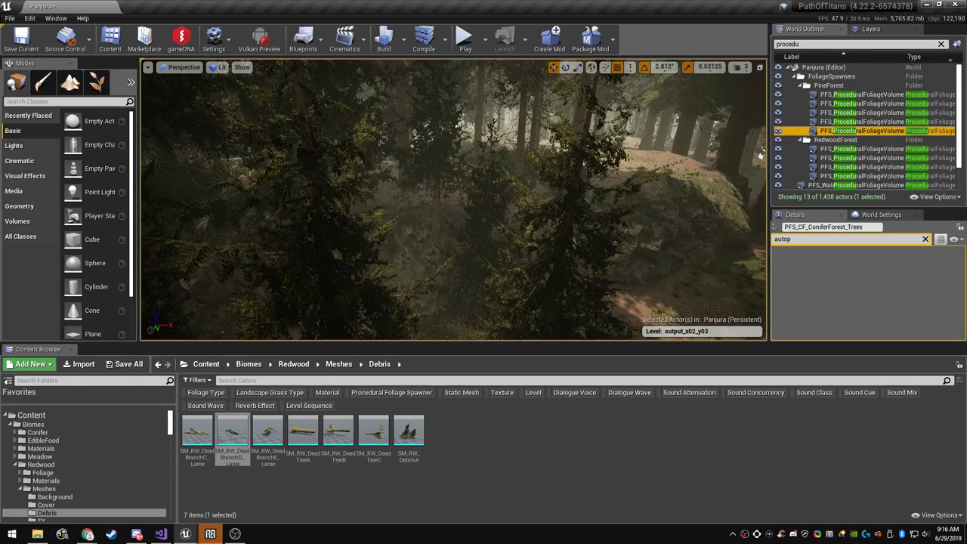
click(925, 239)
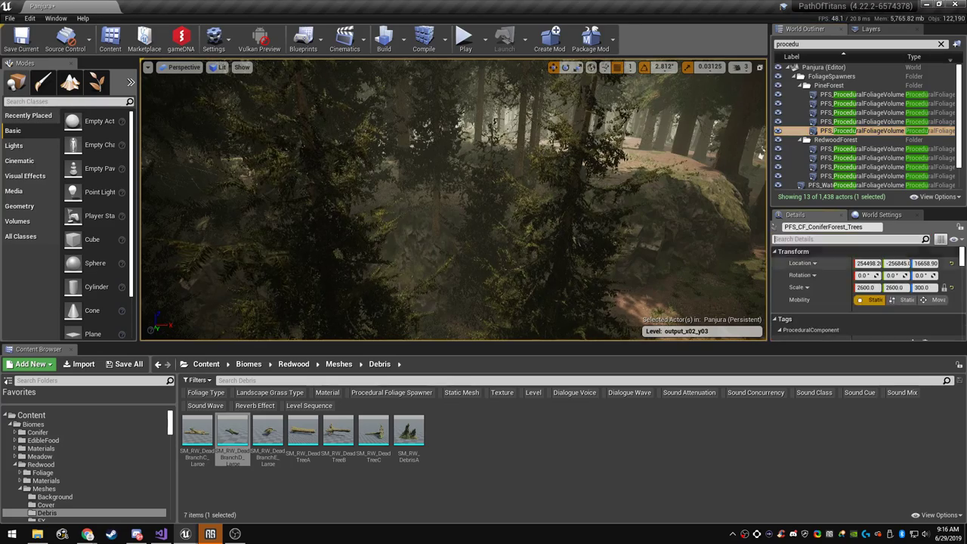
scroll(869, 293, down, 10)
scroll(869, 298, down, 15)
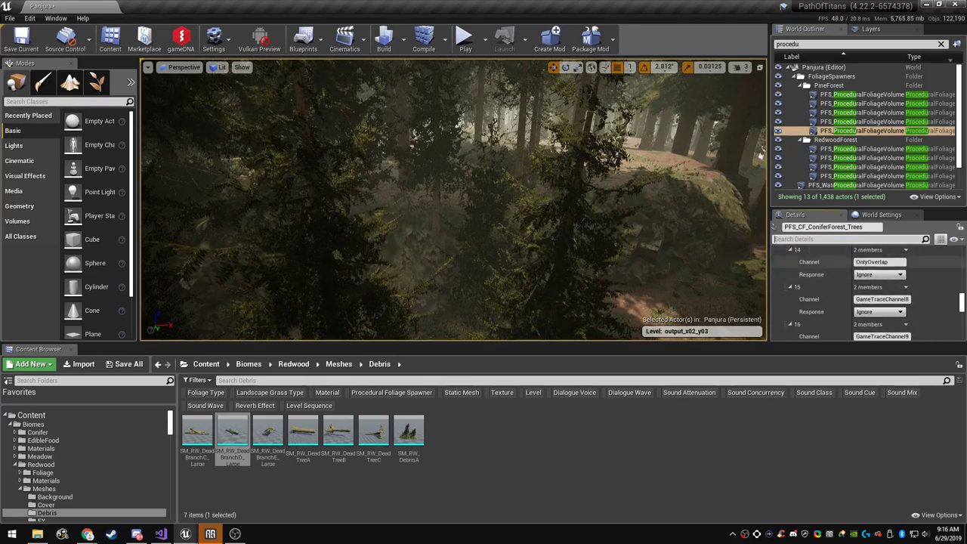
scroll(869, 298, up, 3)
click(882, 313)
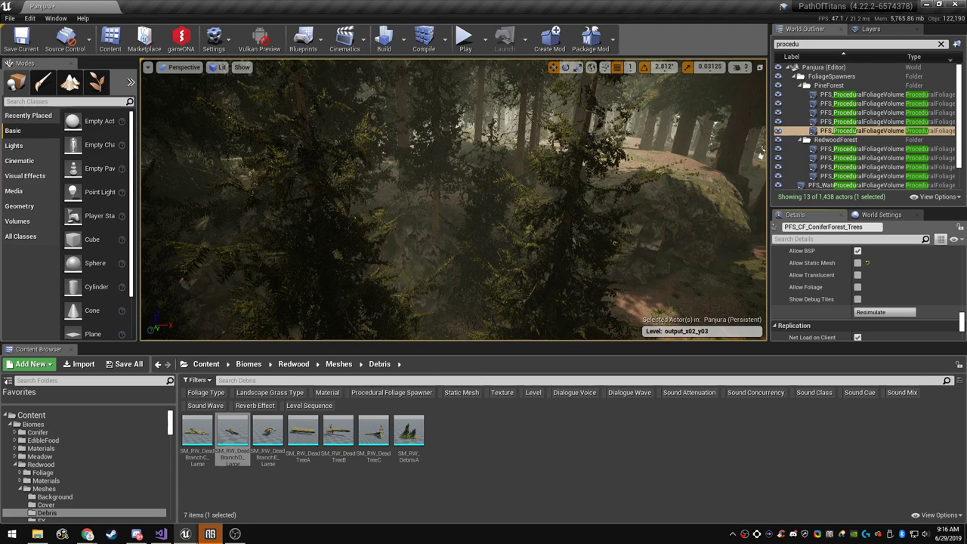
Resimulate the PFS_RW_RedwoodForest_Trees volume and check the plateau's tree cover
click(861, 176)
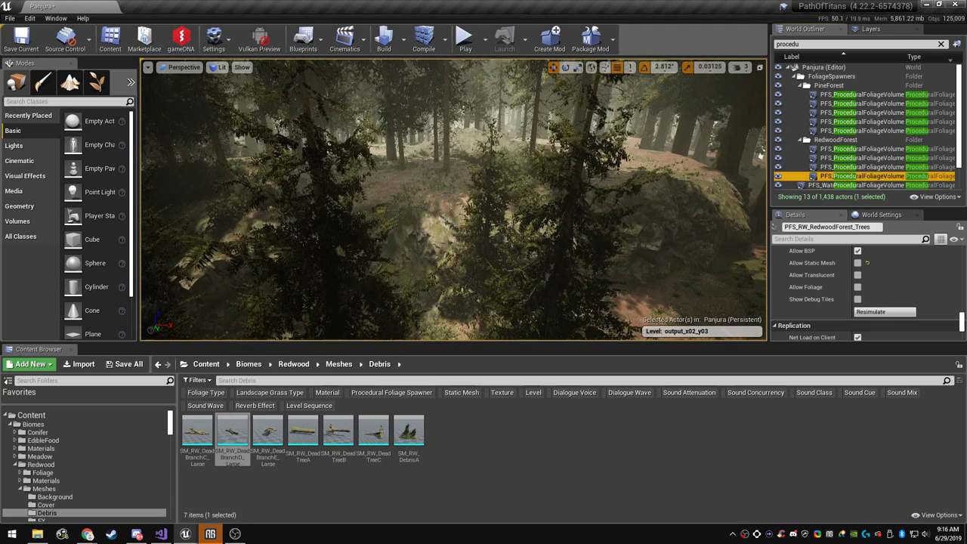
click(884, 312)
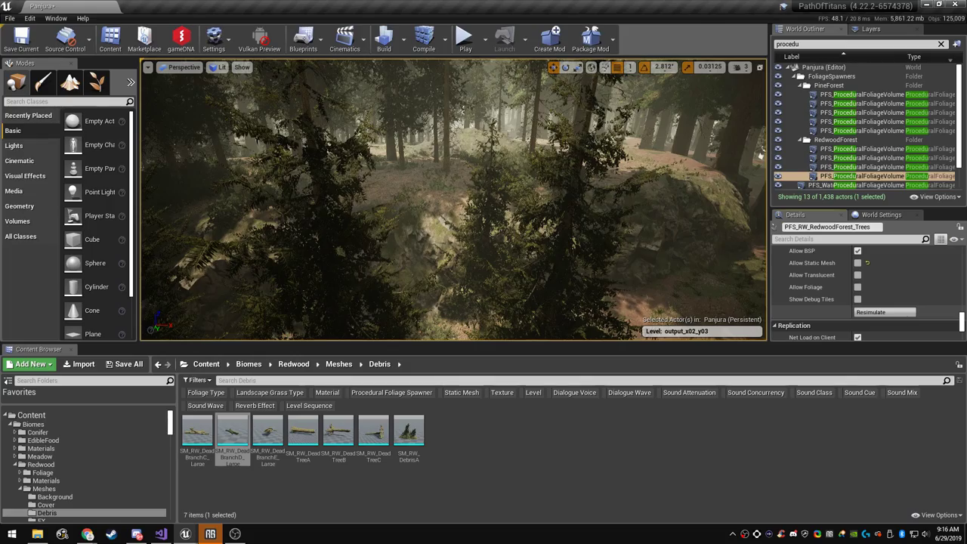
right_drag(454, 200, 452, 185)
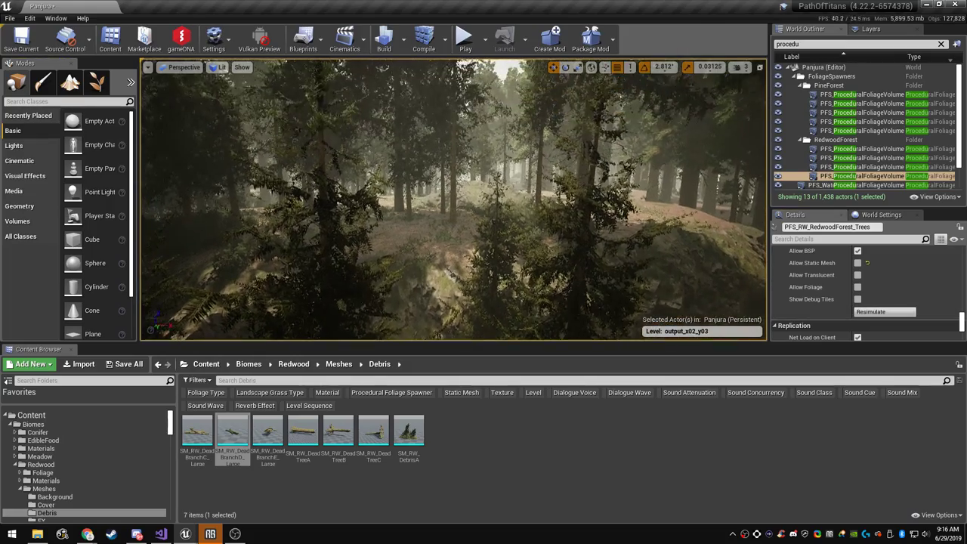
key(F11)
right_drag(483, 262, 689, 309)
key(w)
key(s)
Paint forest-floor litter over the bare reddish soil on the plateau top, up to the rock rim
key(F11)
click(70, 83)
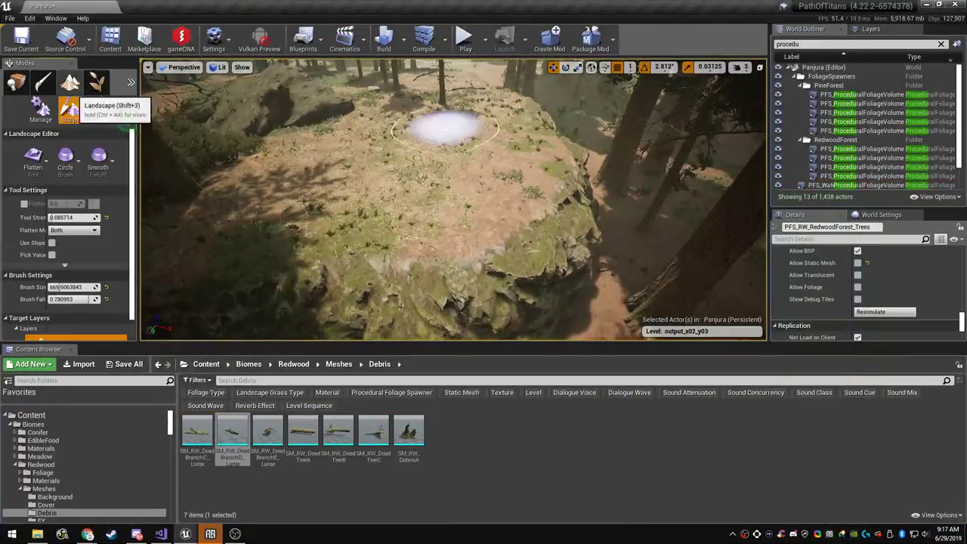
click(98, 111)
scroll(62, 221, down, 7)
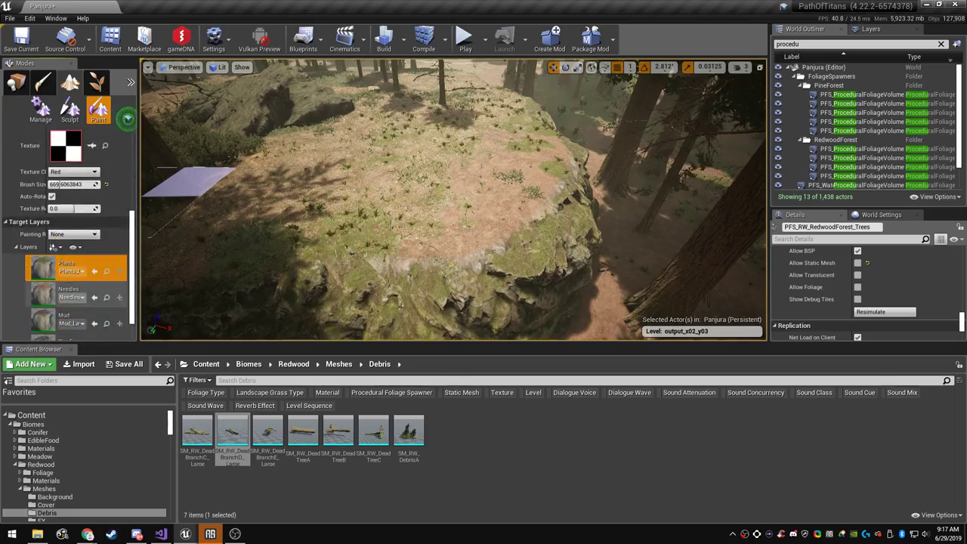
key(F11)
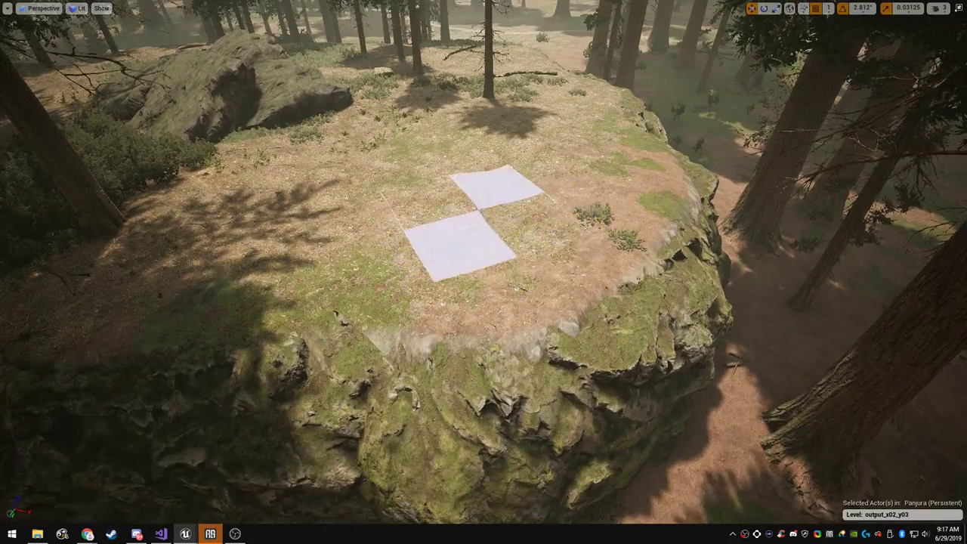
key(F11)
scroll(72, 181, up, 5)
scroll(72, 170, up, 3)
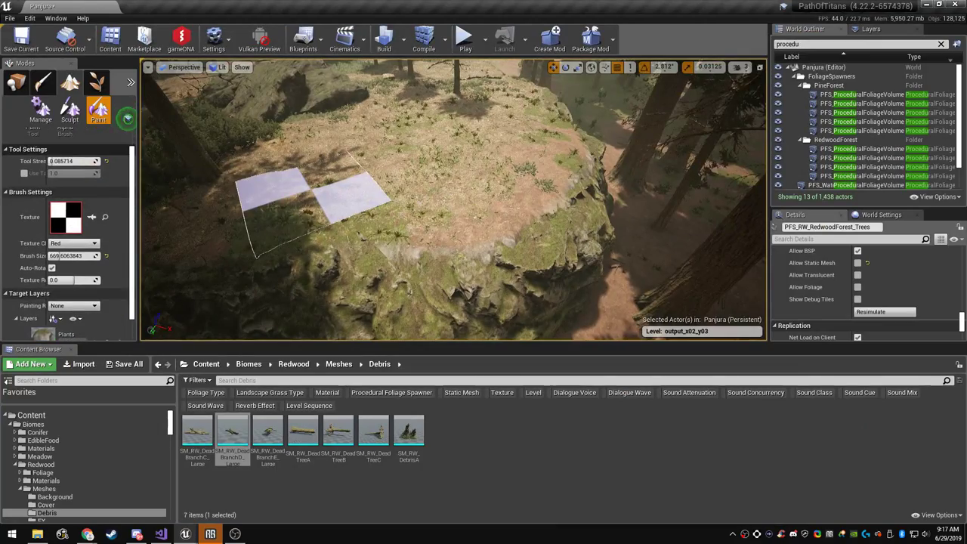
right_drag(399, 162, 399, 154)
key(F11)
mouse_move(528, 149)
mouse_down()
mouse_move(589, 204)
mouse_move(464, 301)
mouse_move(576, 260)
mouse_up()
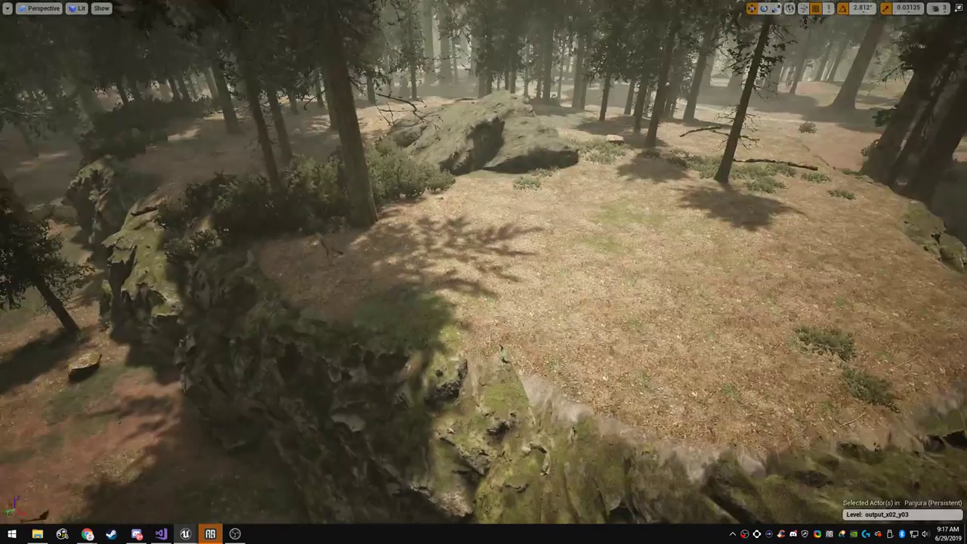
right_drag(484, 272, 614, 211)
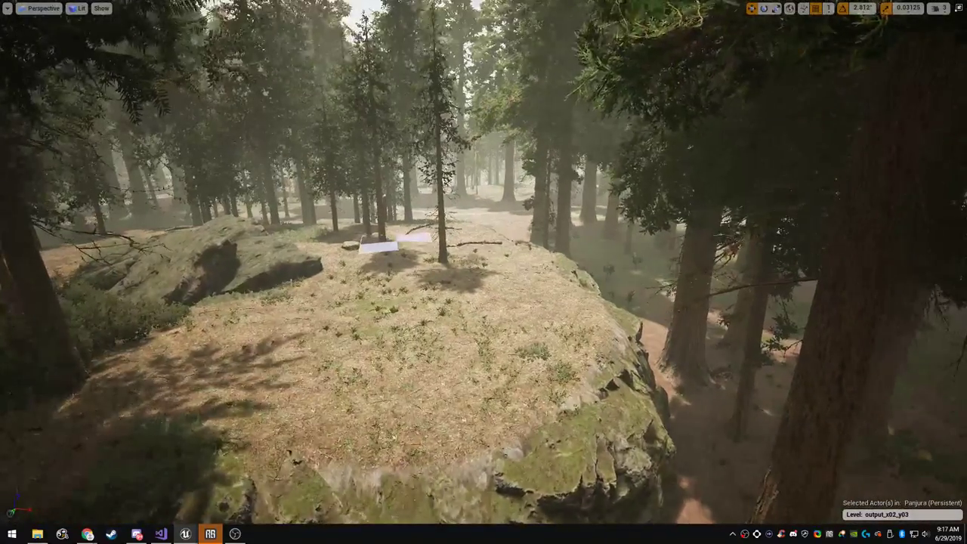
Return to object placement mode and resimulate the PFS_CF_ConiferForest_Trees volume
key(F11)
click(16, 83)
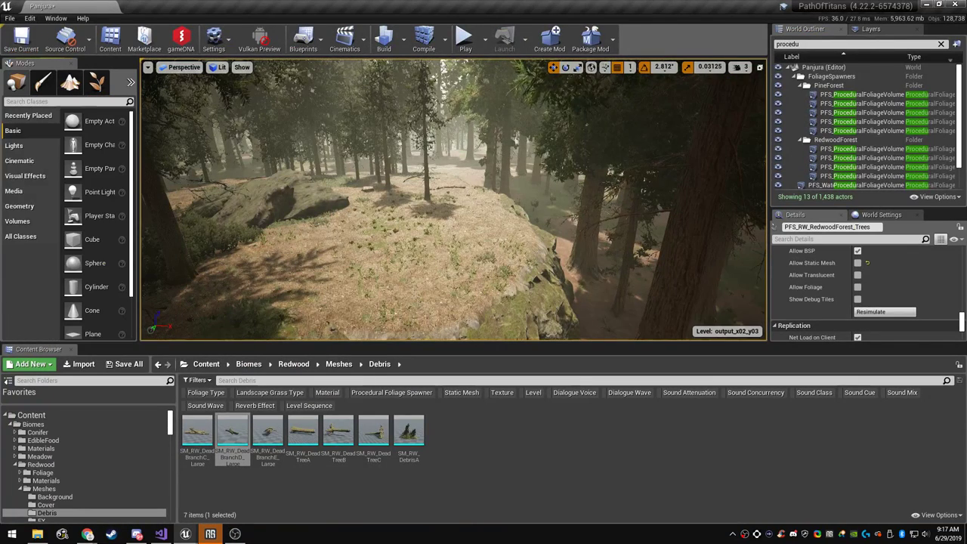
scroll(854, 160, down, 3)
click(862, 148)
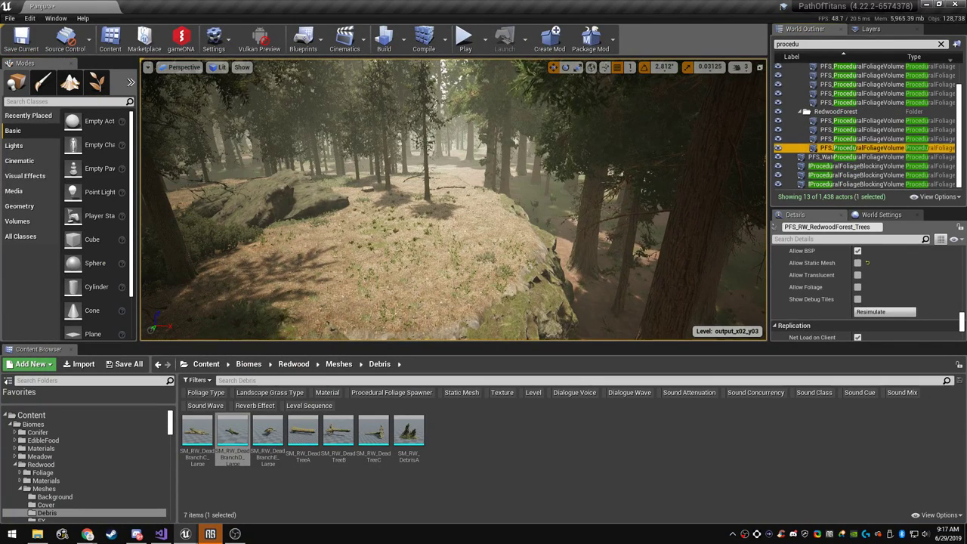
click(862, 103)
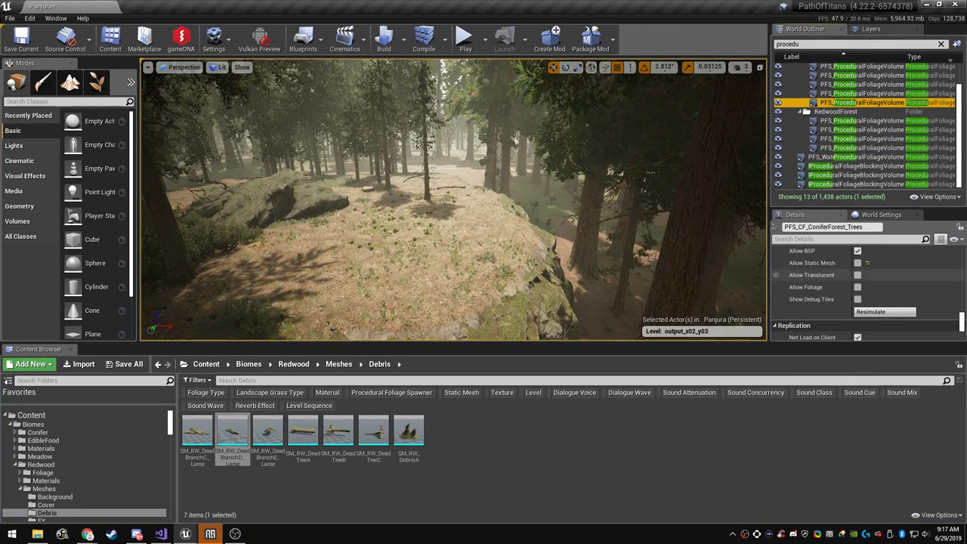
click(884, 311)
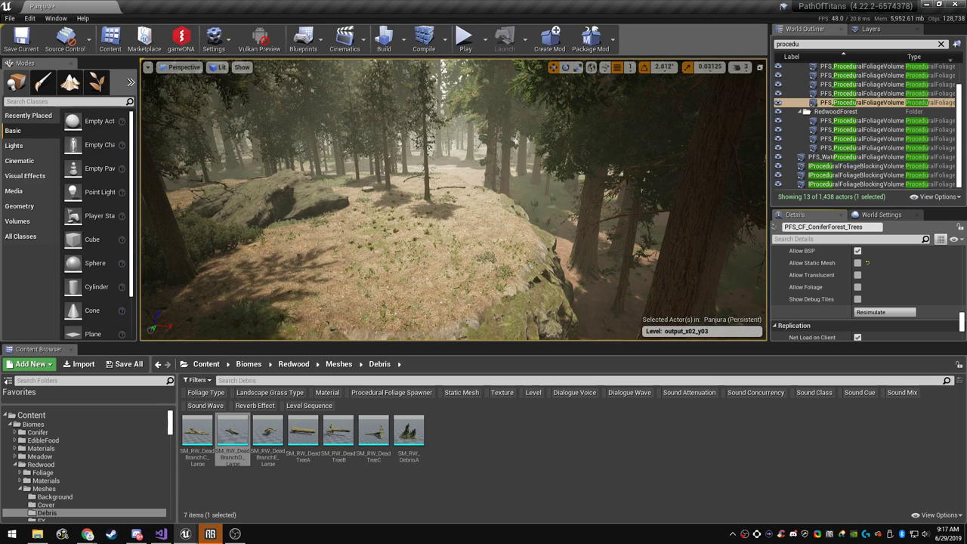
Inspect the regenerated forest around the rock formations and along the trail with the fallen log
right_drag(453, 200, 302, 151)
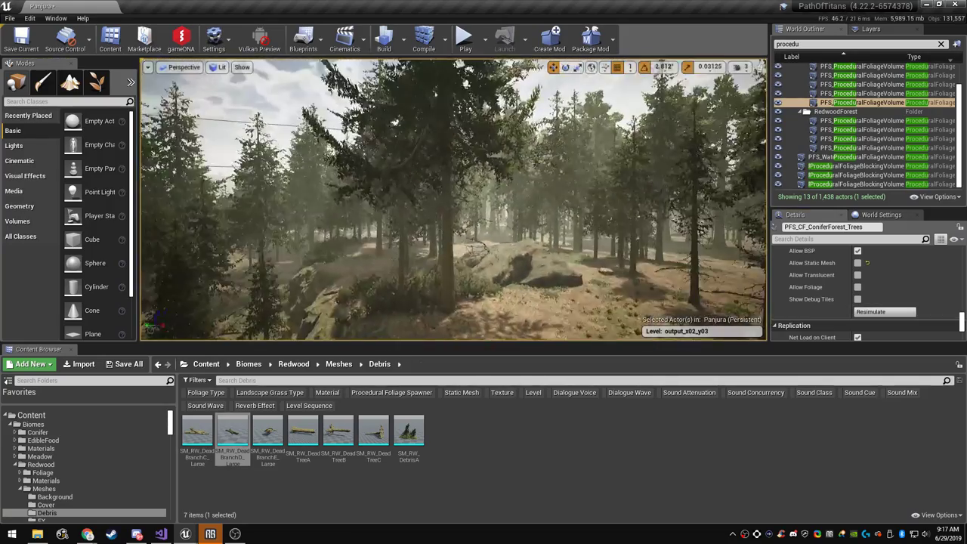
right_drag(453, 200, 491, 166)
right_drag(454, 200, 340, 189)
key(F11)
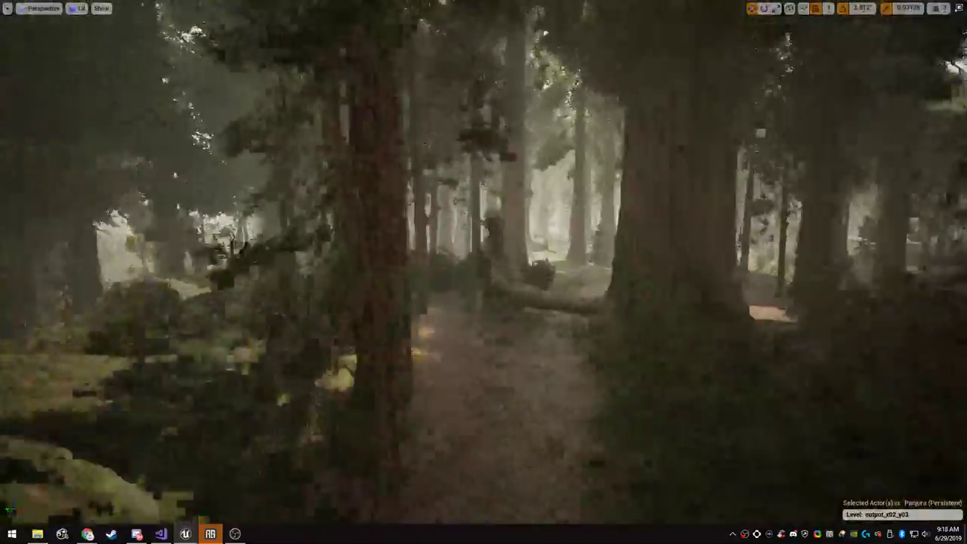
key(w)
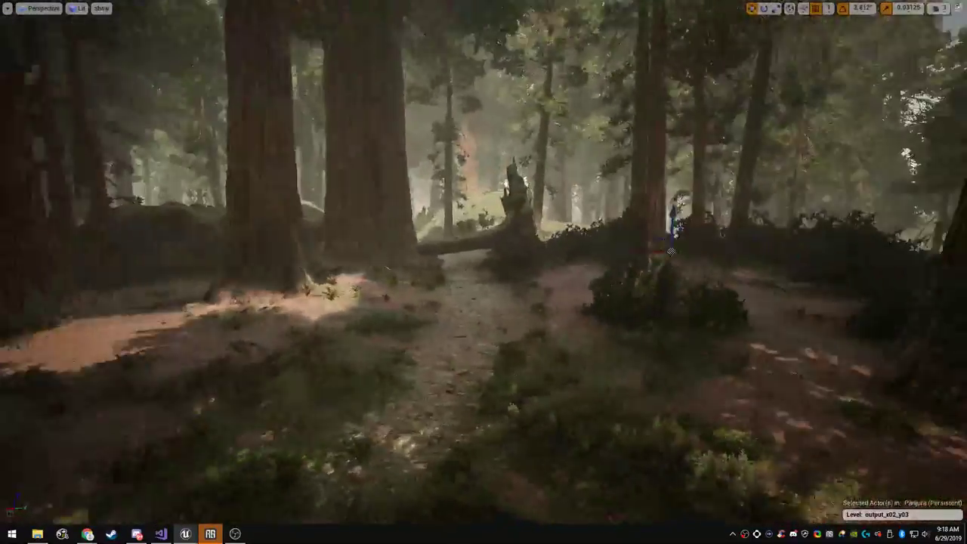
key(F11)
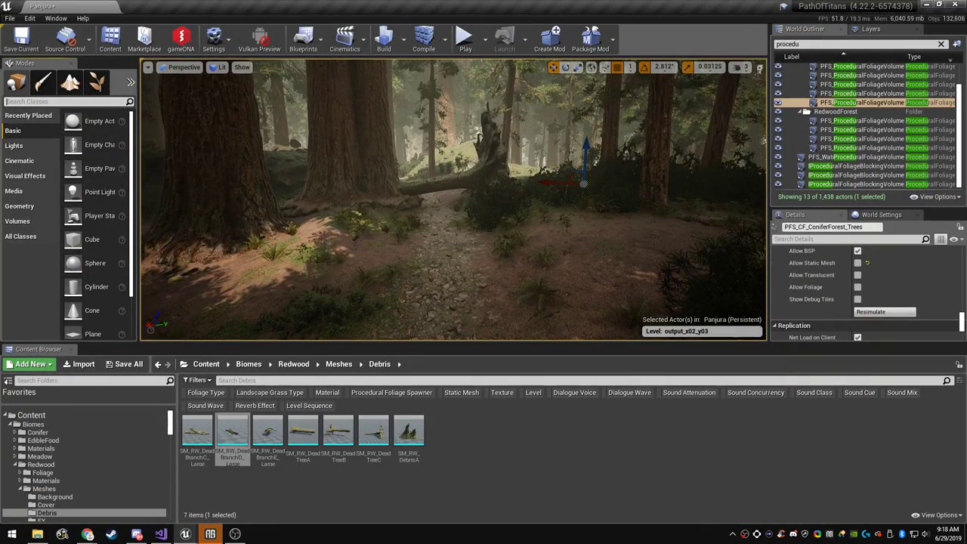
Search the placeable classes for "charac" and for "spawn", clearing the search at the end
text(charac)
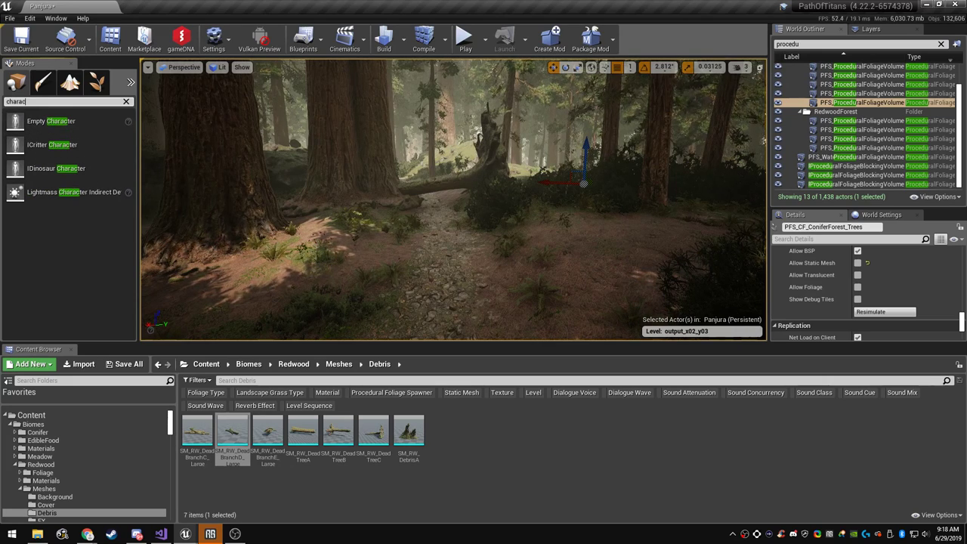
drag(27, 101, 5, 101)
text(spawn)
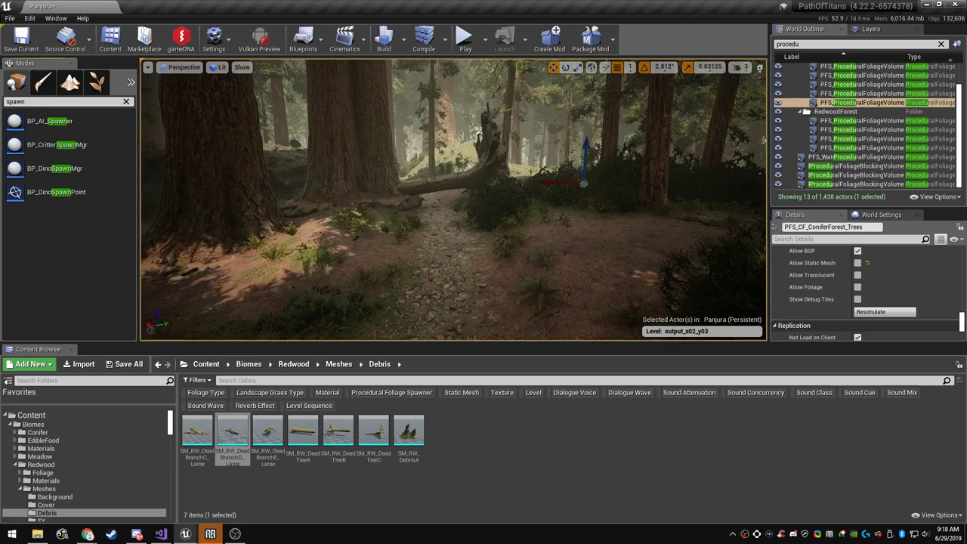
key(BackSpace)
key(BackSpace)
key(BackSpace)
key(BackSpace)
key(BackSpace)
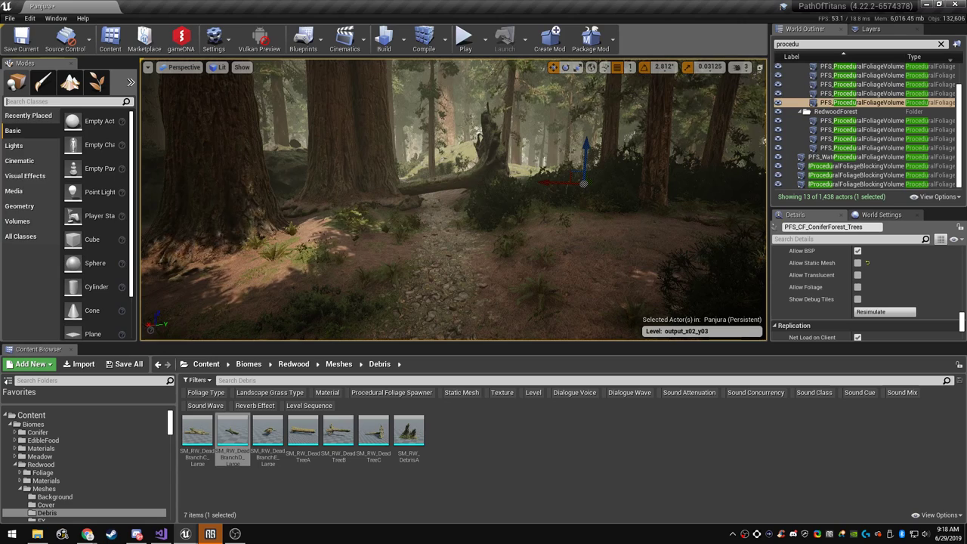
Search the placeable classes for "star" and filter the level's actors by "start", selecting the existing Player Start
text(star)
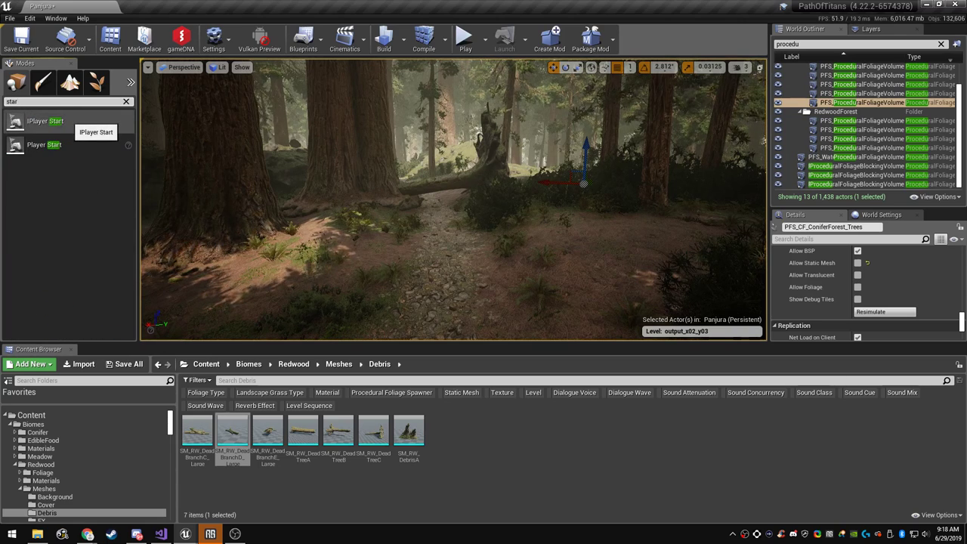
click(795, 44)
text(s)
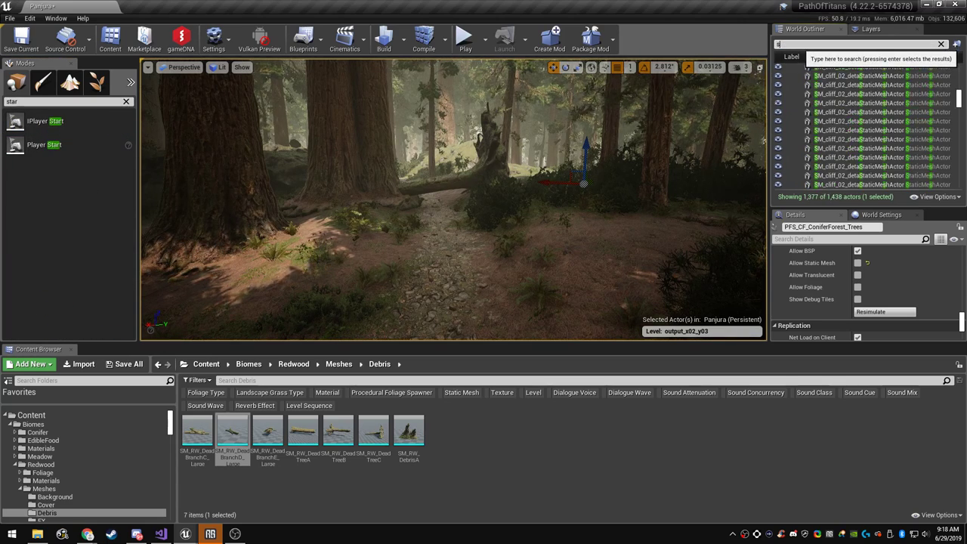
text(tart)
key(Return)
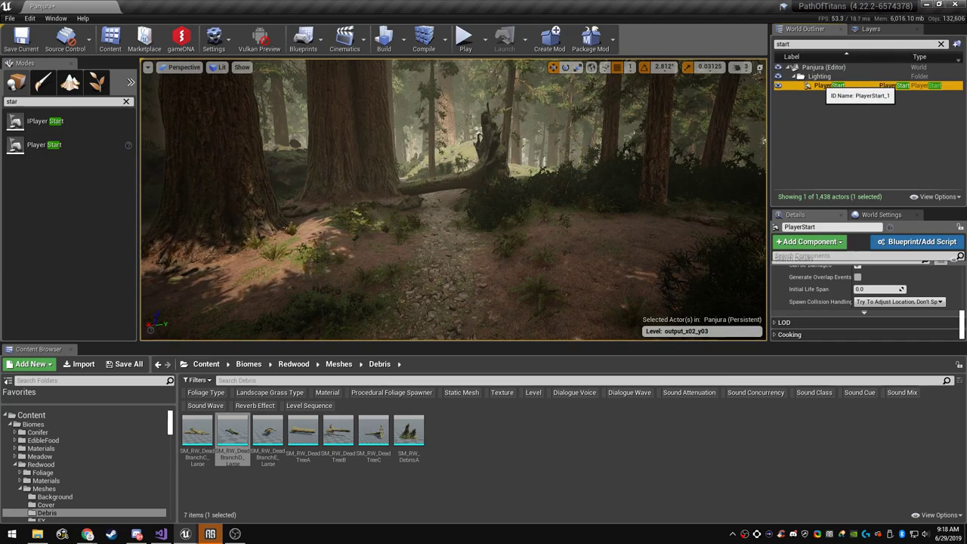
Place a Player Start on the stony trail before the fallen log and rotate it about 25° around its vertical axis
mouse_move(544, 219)
right_down()
mouse_move(544, 246)
mouse_move(544, 226)
right_up()
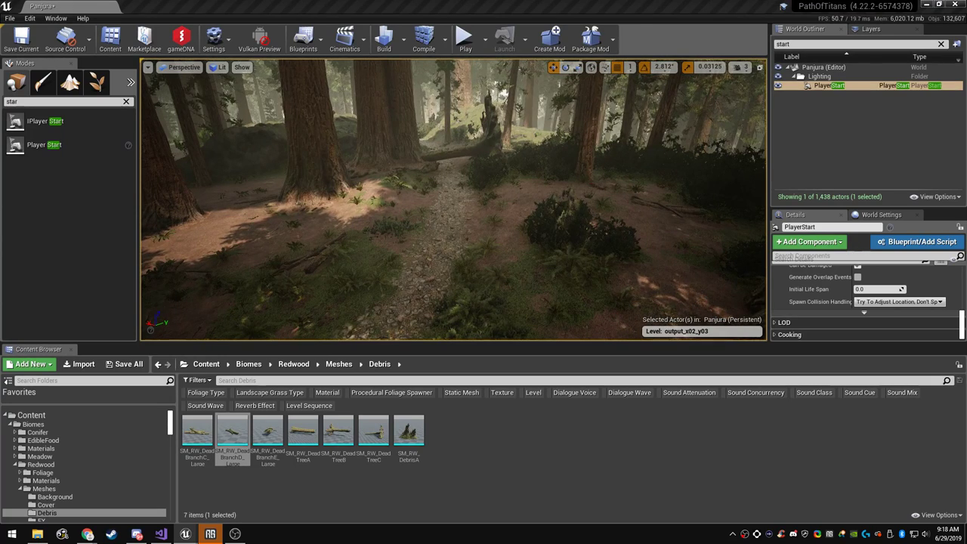
drag(45, 145, 432, 246)
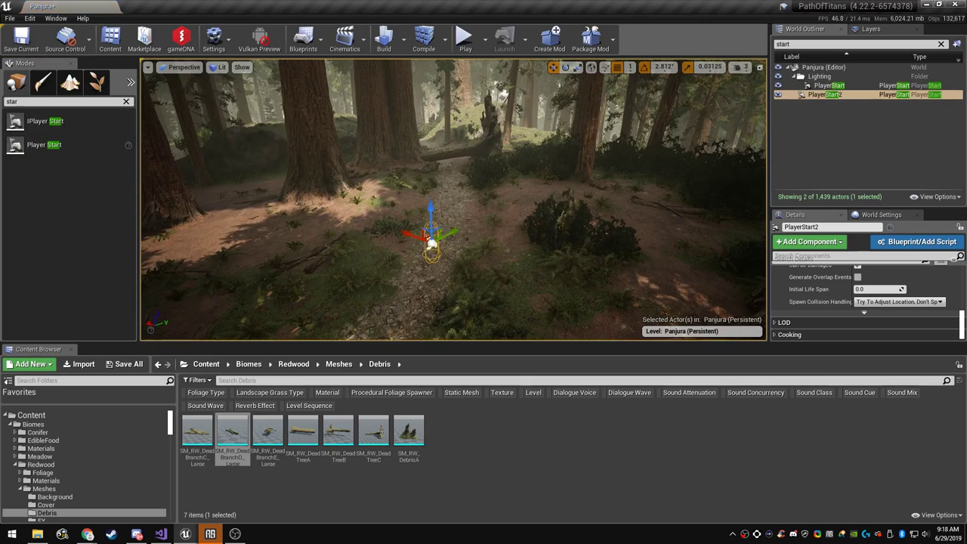
right_drag(431, 246, 394, 212)
key(w)
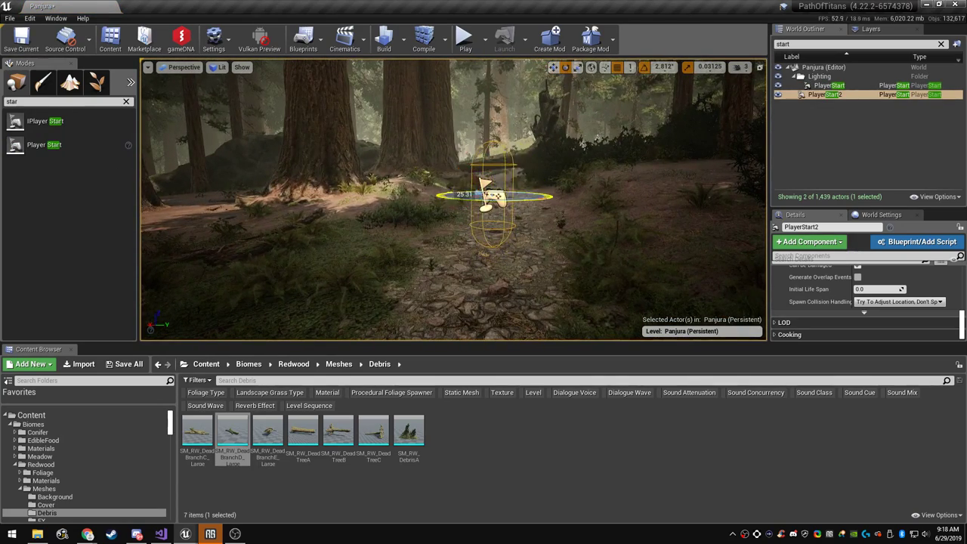
key(w)
Place another Player Start on the litter-covered ground beside the cliff face
right_drag(395, 212, 302, 204)
key(w)
key(w)
key(w)
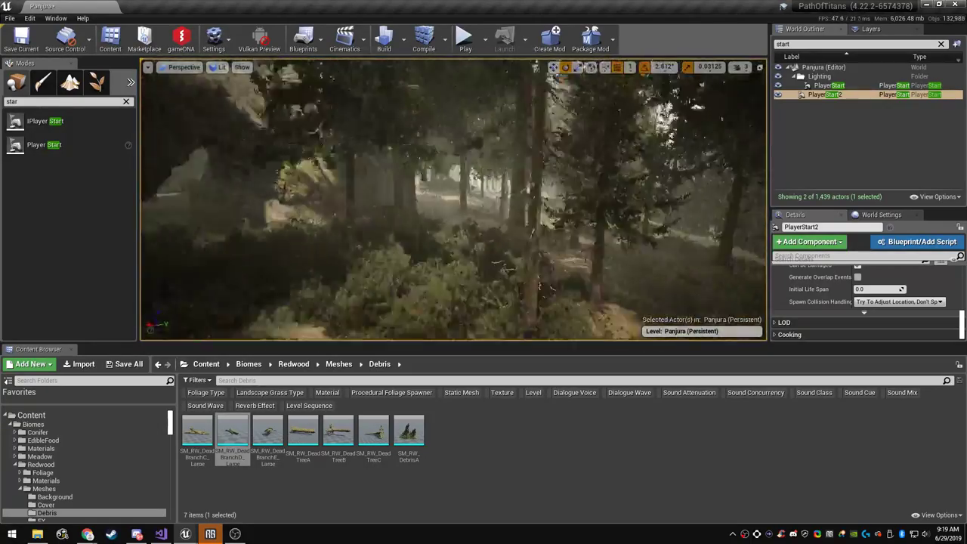
right_drag(454, 201, 478, 221)
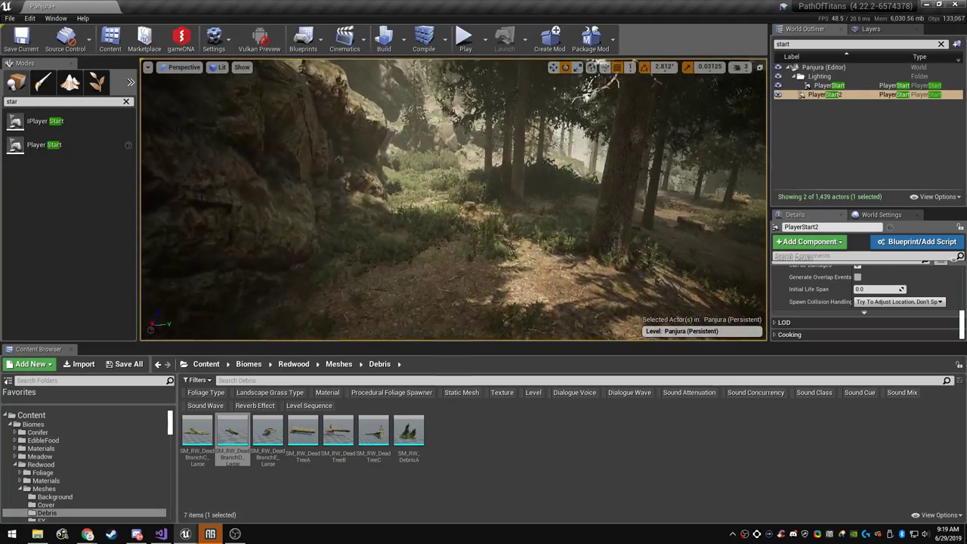
drag(44, 144, 464, 278)
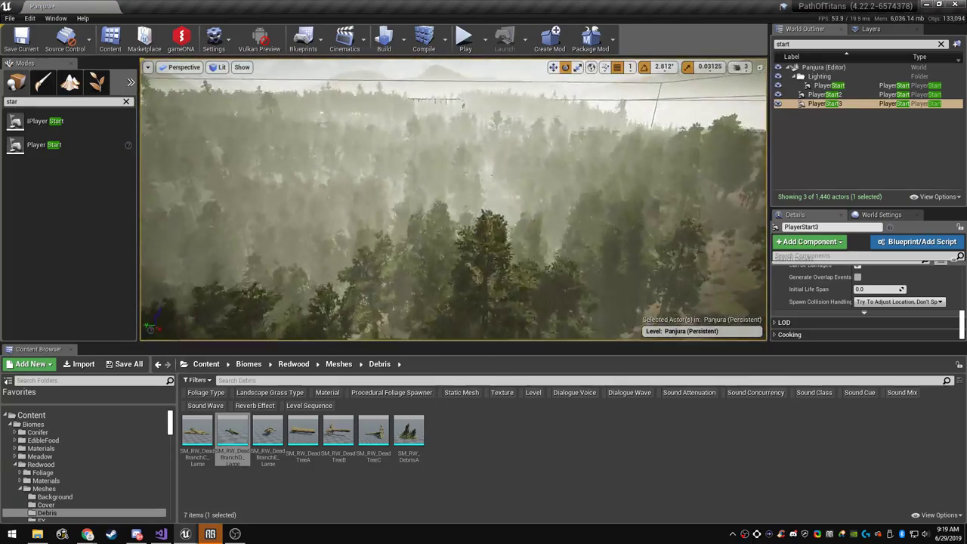
Place another Player Start on the bare soil at the lakeshore
mouse_move(465, 278)
right_down()
mouse_move(529, 268)
mouse_move(597, 280)
mouse_move(529, 291)
mouse_move(632, 294)
mouse_move(454, 291)
right_up()
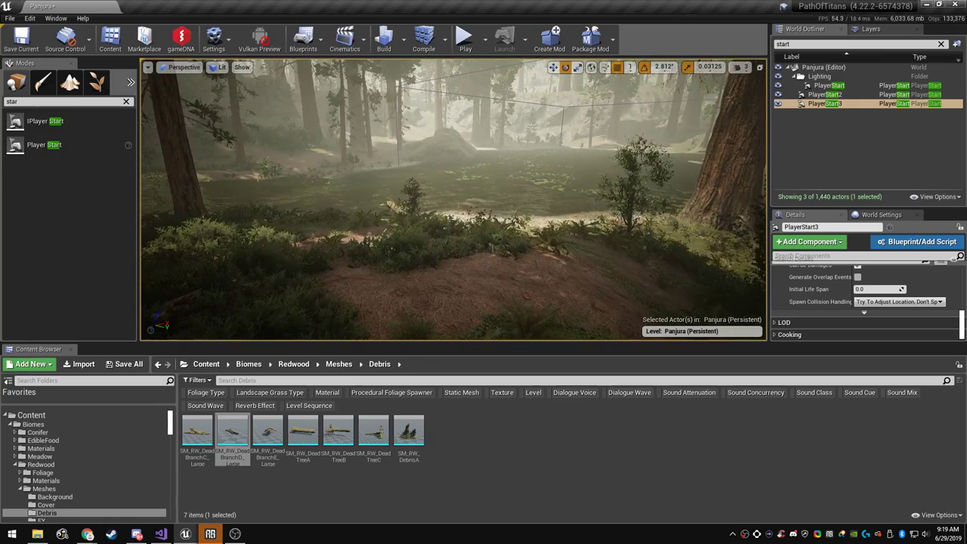
drag(44, 144, 474, 262)
right_drag(453, 249, 295, 254)
Move the three new Player Starts, PlayerStart2 to PlayerStart4, into the Lighting folder
mouse_move(454, 249)
right_down()
mouse_move(468, 246)
mouse_move(442, 255)
right_up()
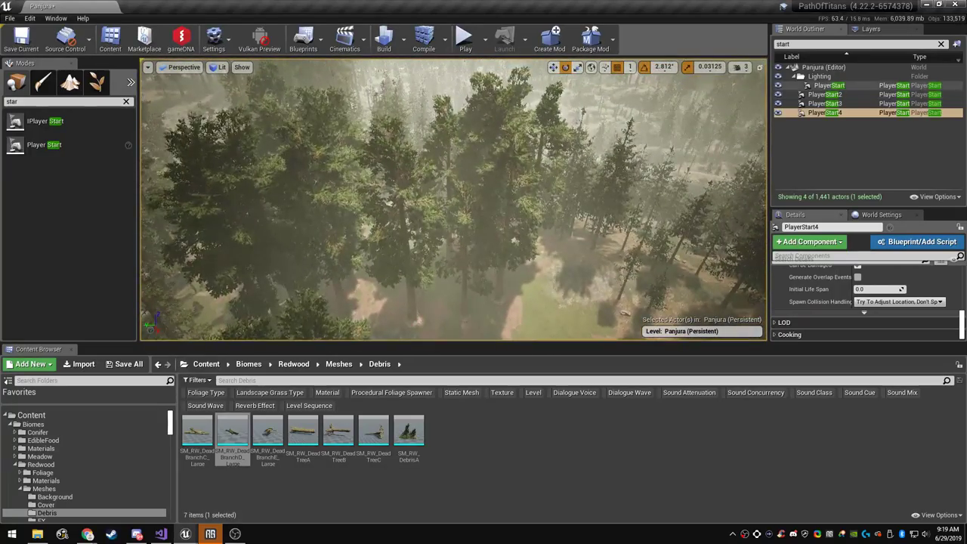
shift+click(825, 94)
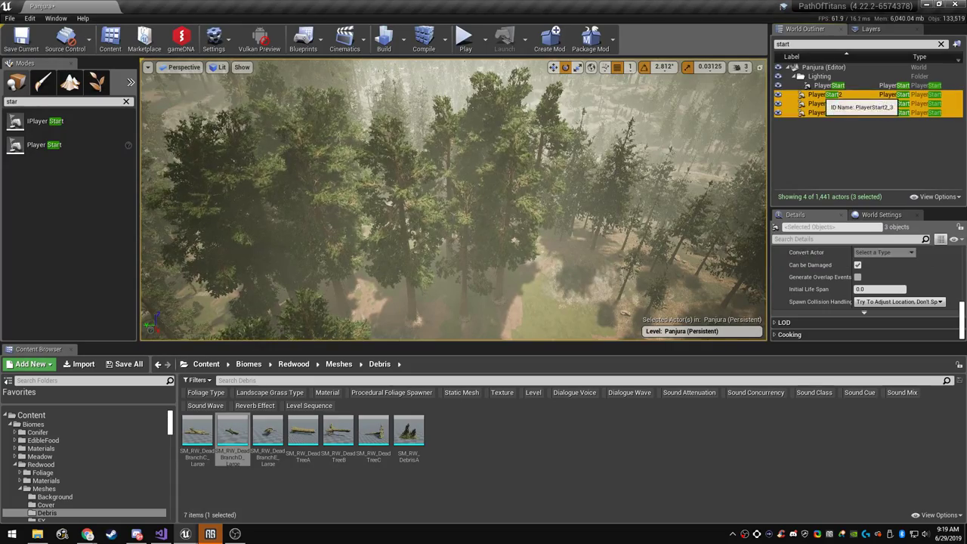
drag(823, 95, 820, 76)
Move the original Player Start in the Lighting folder to a clearing in the conifer forest and snap it to the ground
click(825, 85)
right_drag(453, 227, 450, 136)
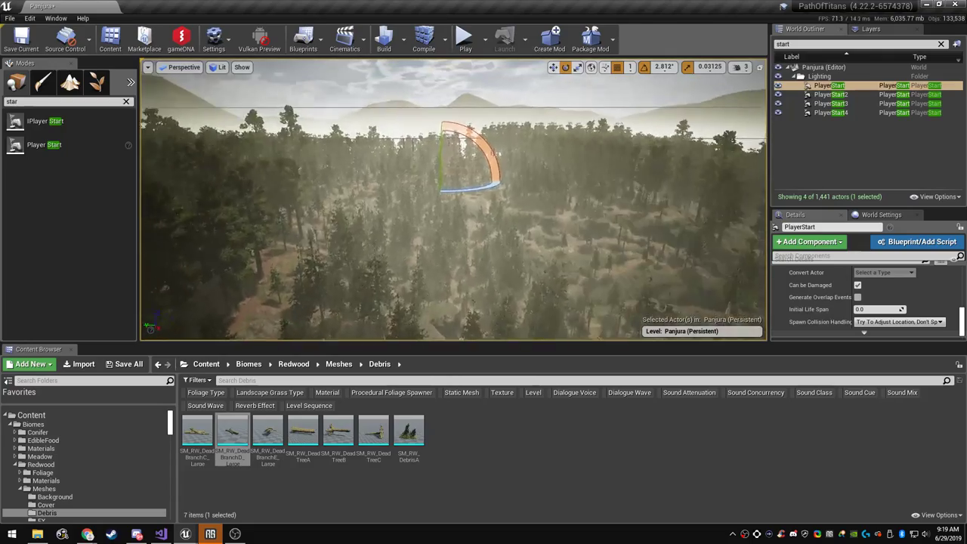
mouse_move(453, 199)
right_down()
mouse_move(469, 221)
mouse_move(454, 227)
mouse_move(463, 253)
mouse_move(458, 200)
right_up()
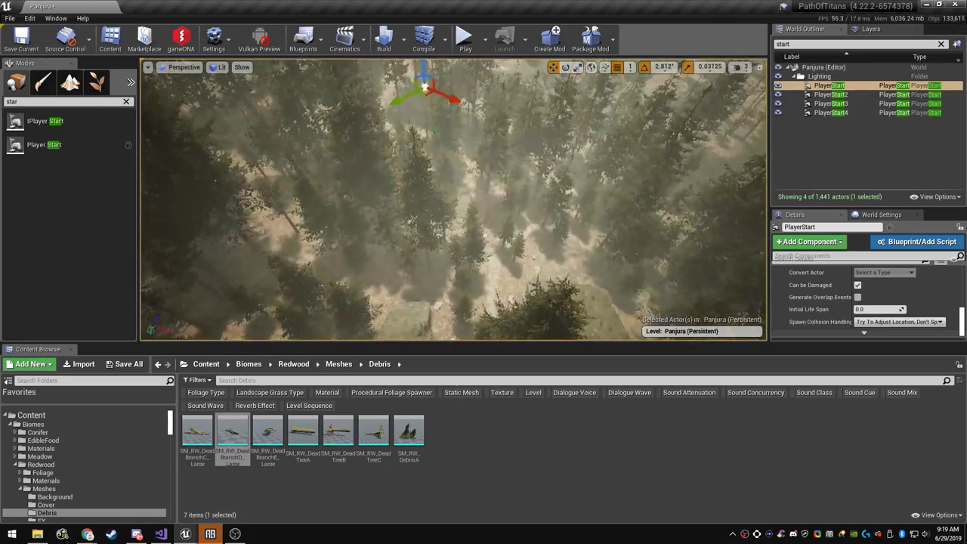
mouse_move(454, 200)
right_down()
mouse_move(437, 213)
mouse_move(455, 182)
right_up()
drag(446, 270, 457, 263)
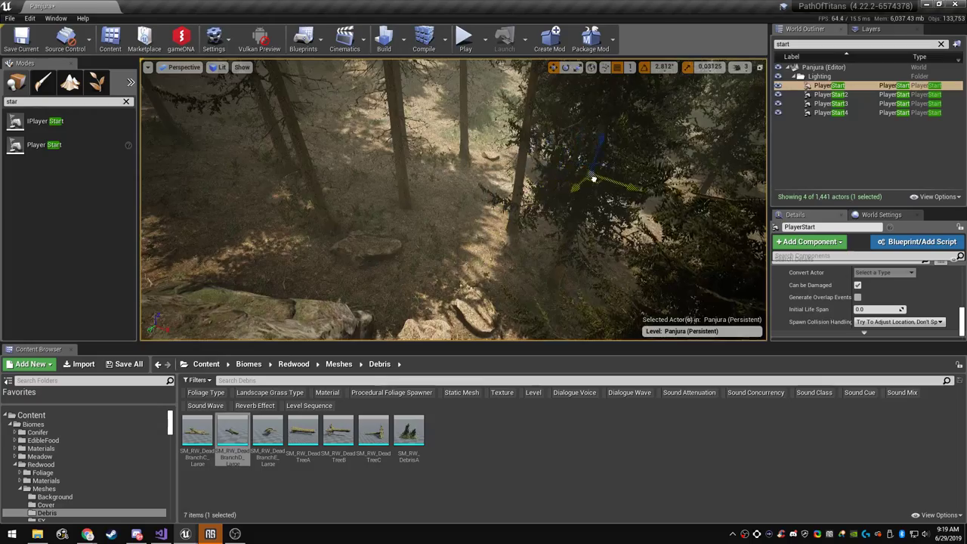
key(End)
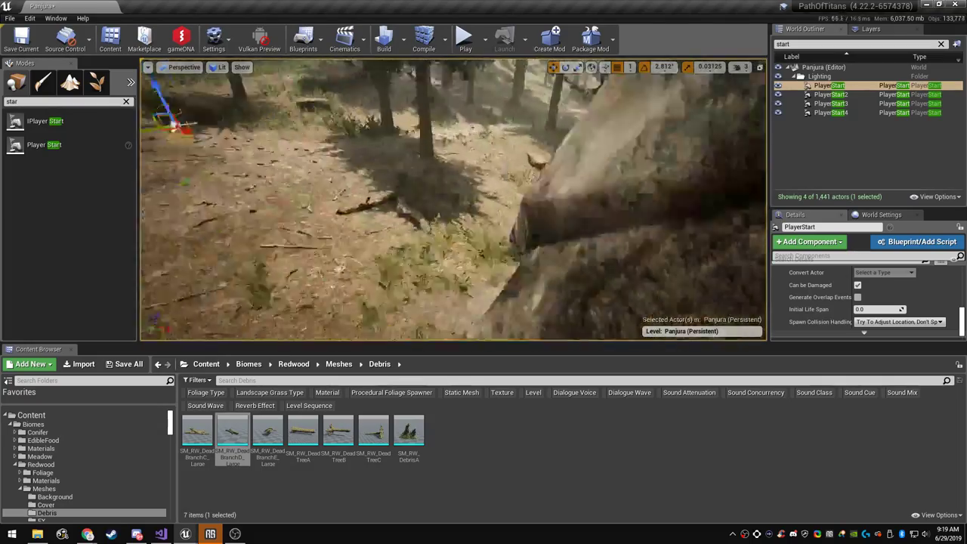
right_drag(454, 199, 363, 166)
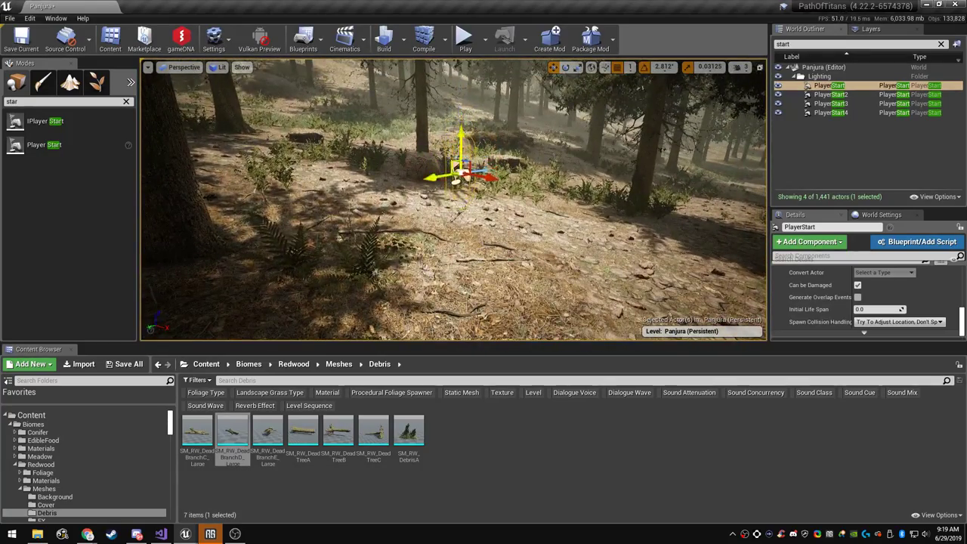
Place a Player Start on the bare soil mound among the redwood trunks
right_drag(453, 200, 544, 203)
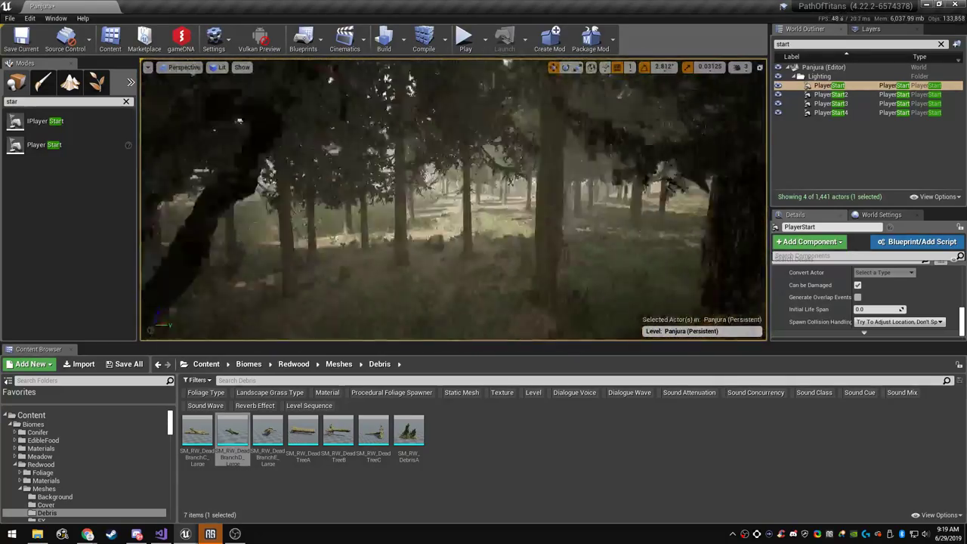
right_drag(453, 200, 385, 198)
right_drag(453, 199, 377, 234)
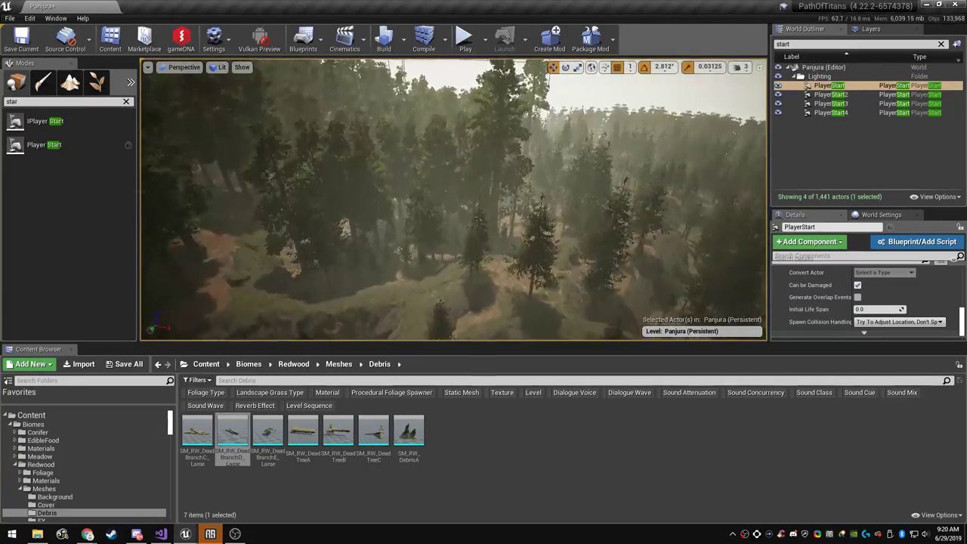
mouse_move(454, 200)
right_down()
mouse_move(446, 136)
mouse_move(483, 140)
mouse_move(461, 208)
mouse_move(472, 215)
mouse_move(472, 253)
mouse_move(461, 211)
right_up()
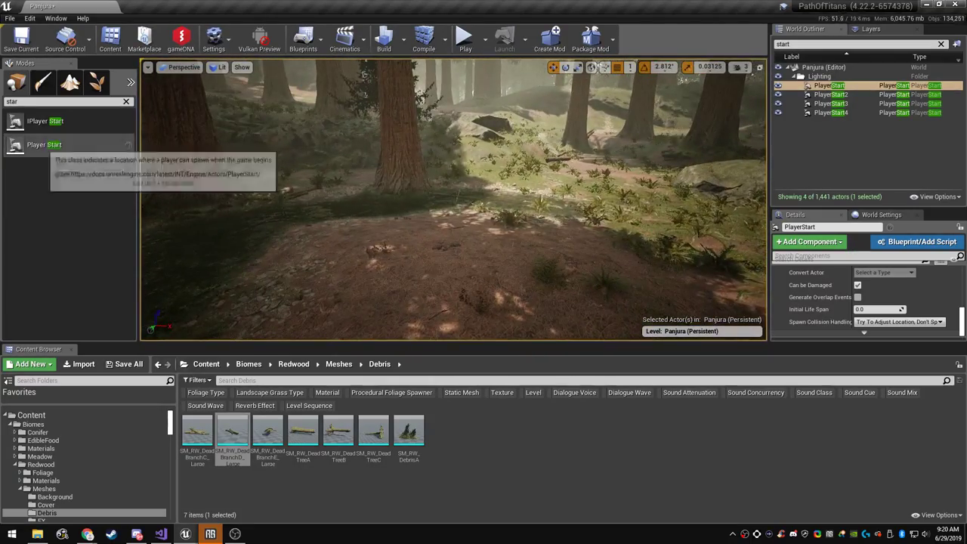
drag(45, 144, 440, 219)
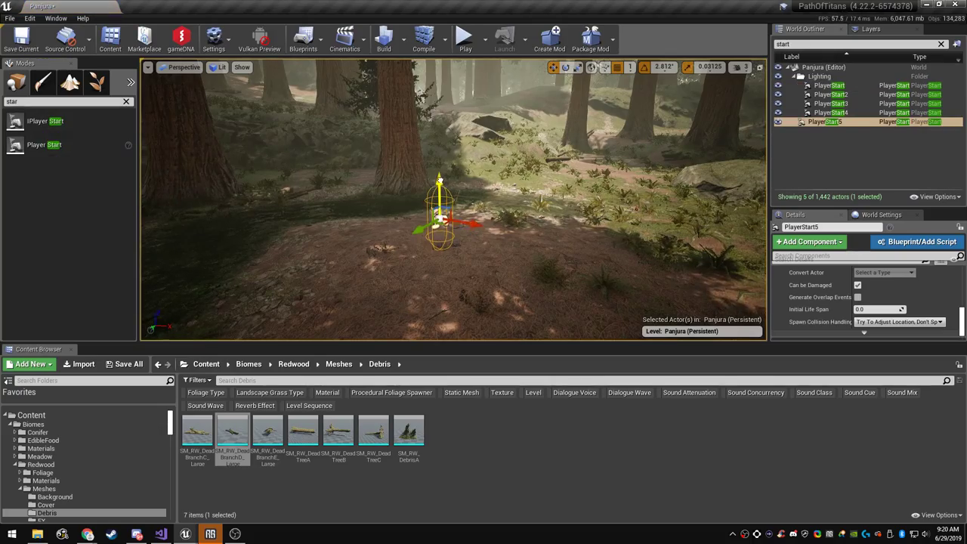
Place another Player Start on the stony clearing in the conifer forest and raise it slightly above the ground
right_drag(440, 173, 219, 187)
drag(46, 145, 478, 233)
drag(479, 183, 478, 176)
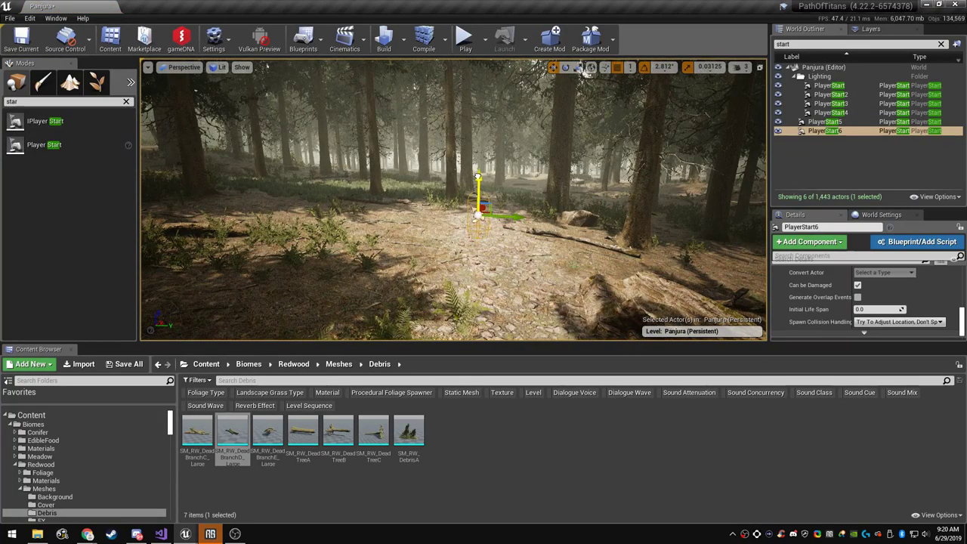
Move PlayerStart5 and PlayerStart6 into the Lighting folder
click(835, 122)
shift+click(842, 131)
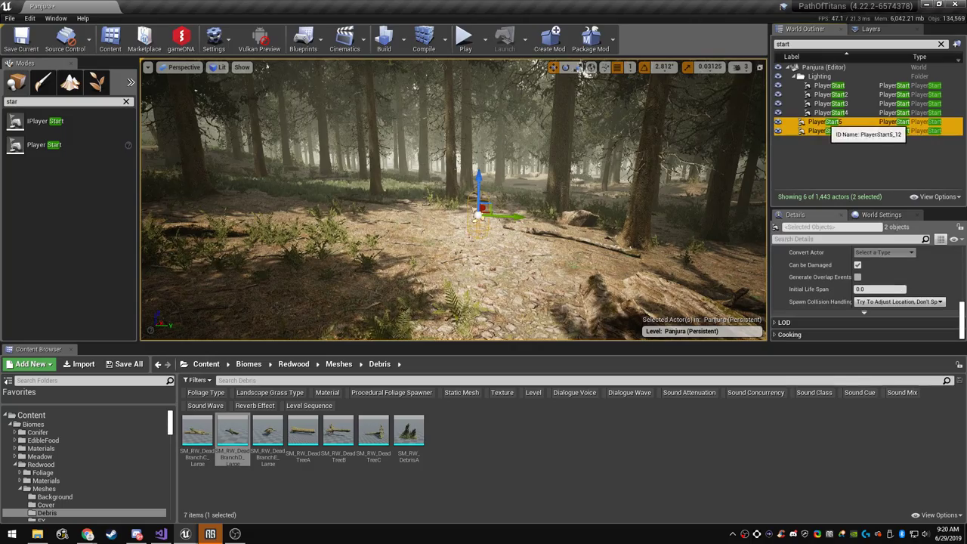
drag(828, 124, 816, 78)
Clear the actor selection and save all modified levels
right_drag(605, 166, 723, 202)
key(Escape)
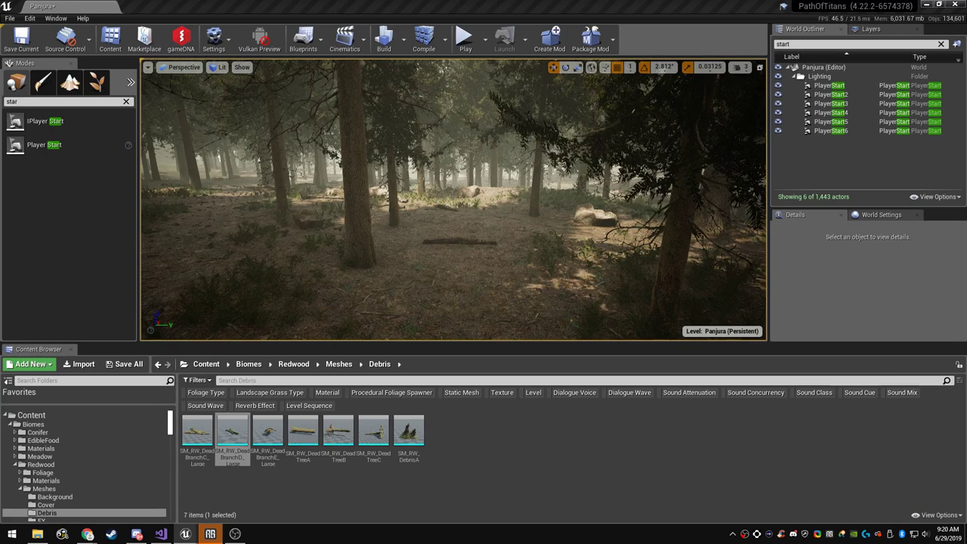
key(ctrl+shift+s)
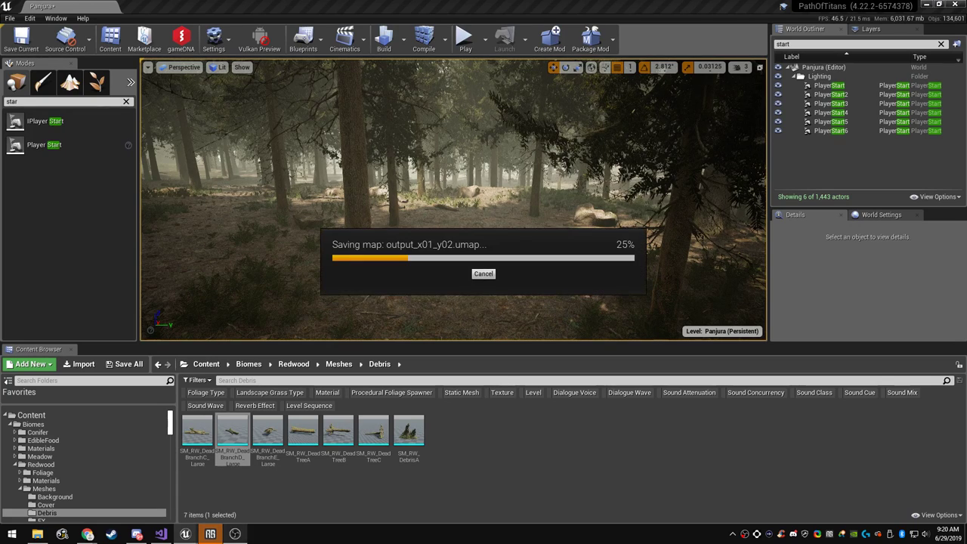